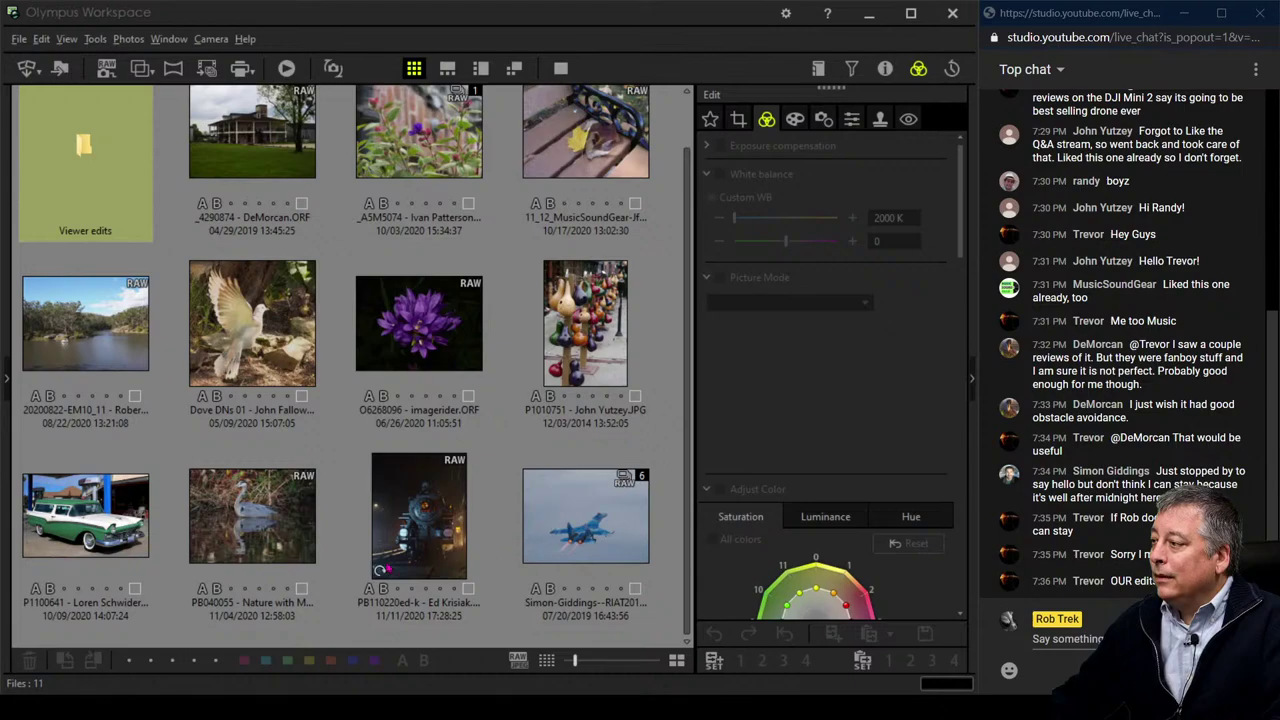
Open the blue fighter jet RAW photo and inspect its detail at 1:1 and its shooting information
{"action": "mouse_move", "coordinate": [546, 563]}
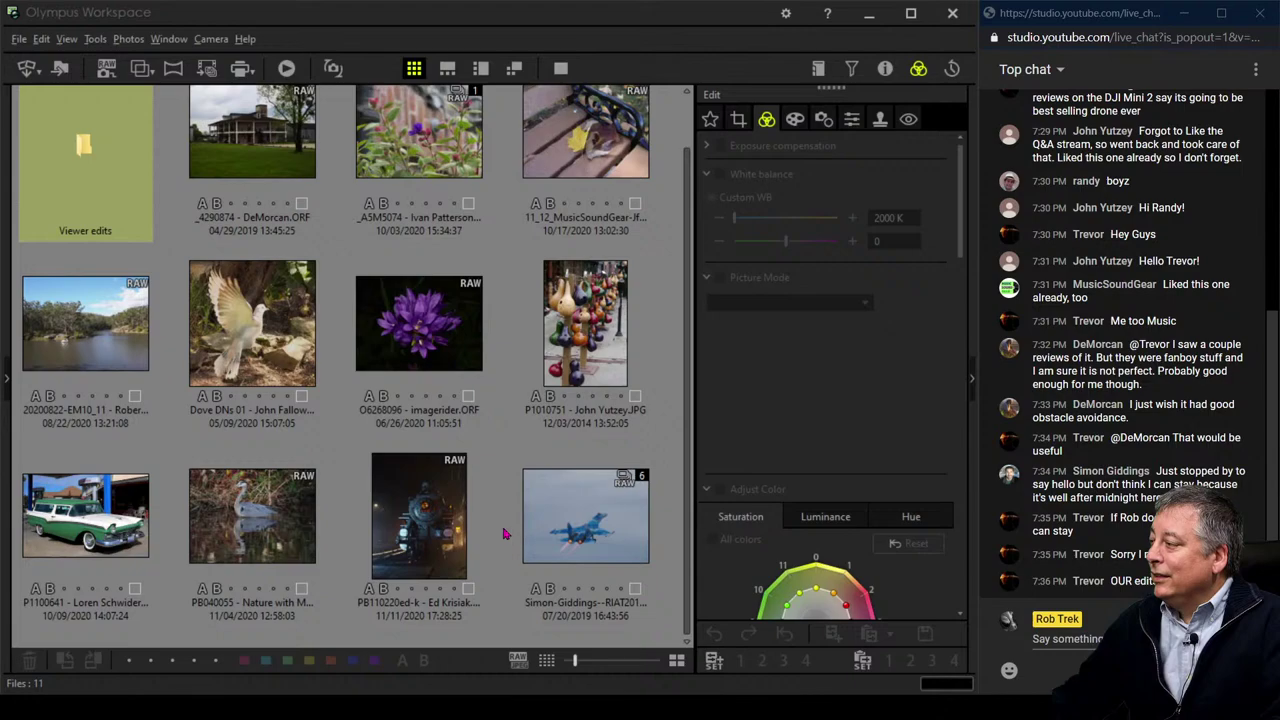
{"action": "left_click", "coordinate": [505, 534]}
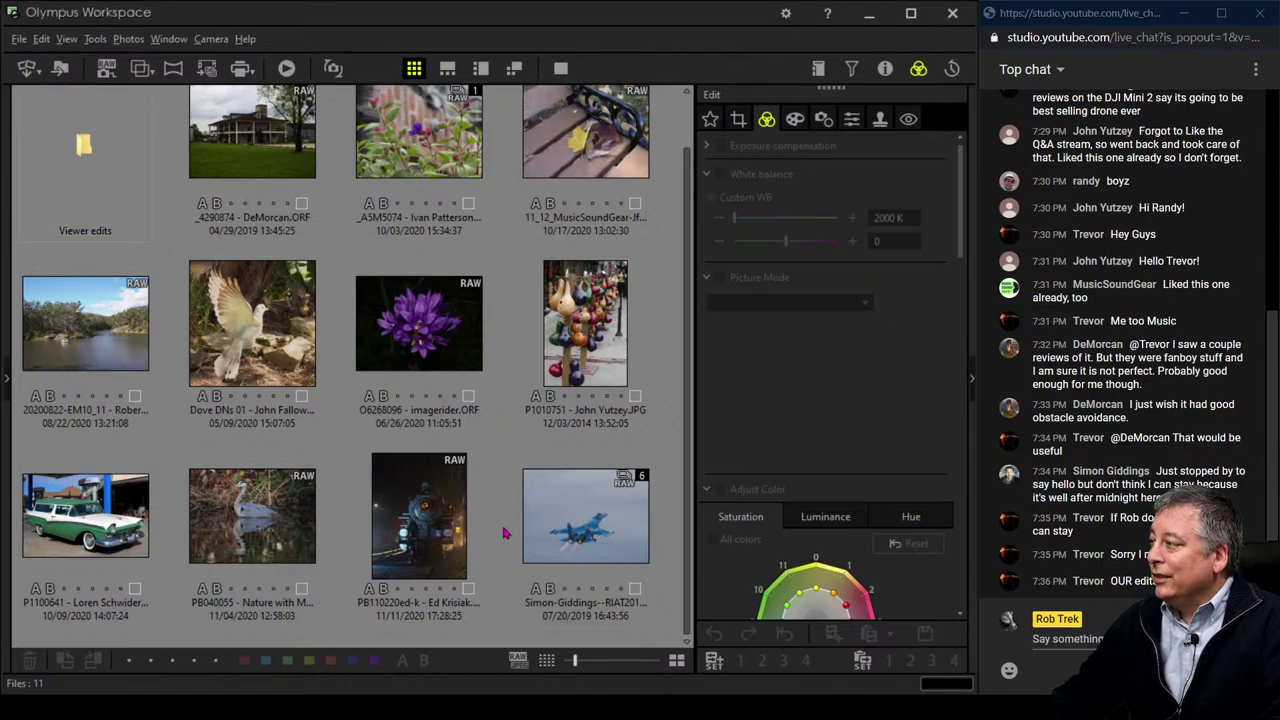
{"action": "double_click", "coordinate": [545, 545]}
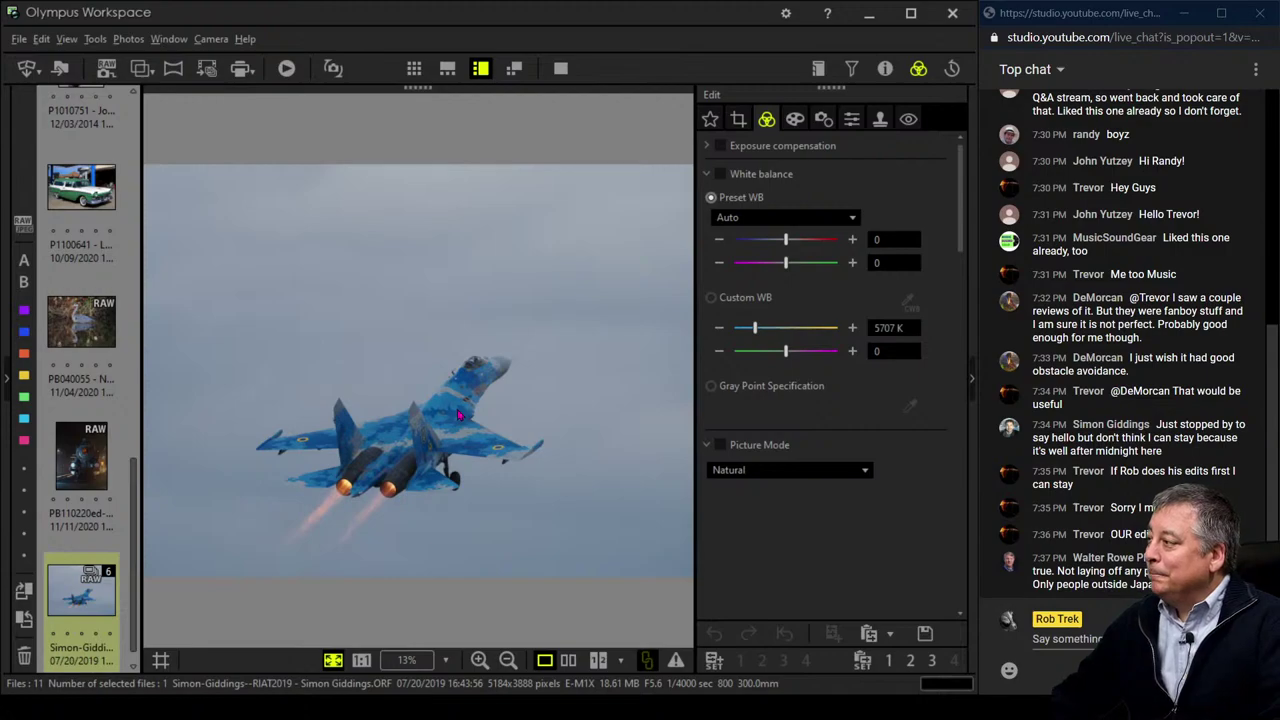
{"action": "left_click", "coordinate": [457, 414]}
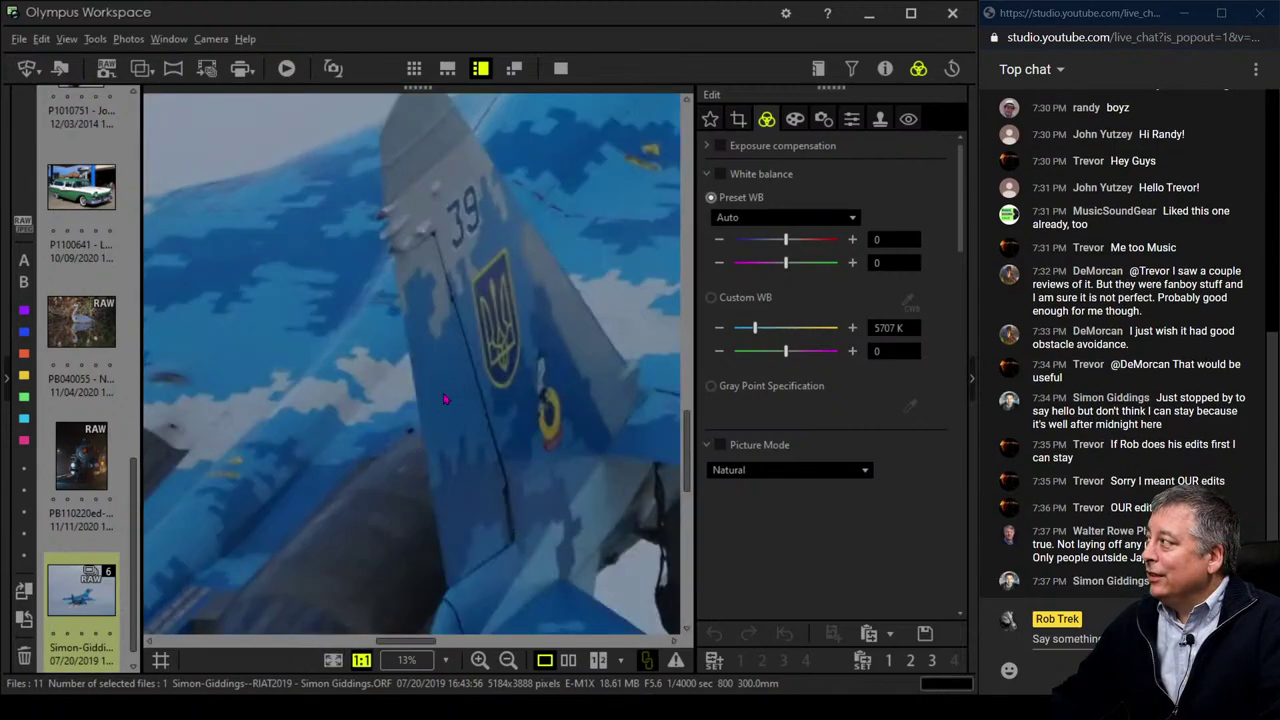
{"action": "left_click", "coordinate": [414, 457]}
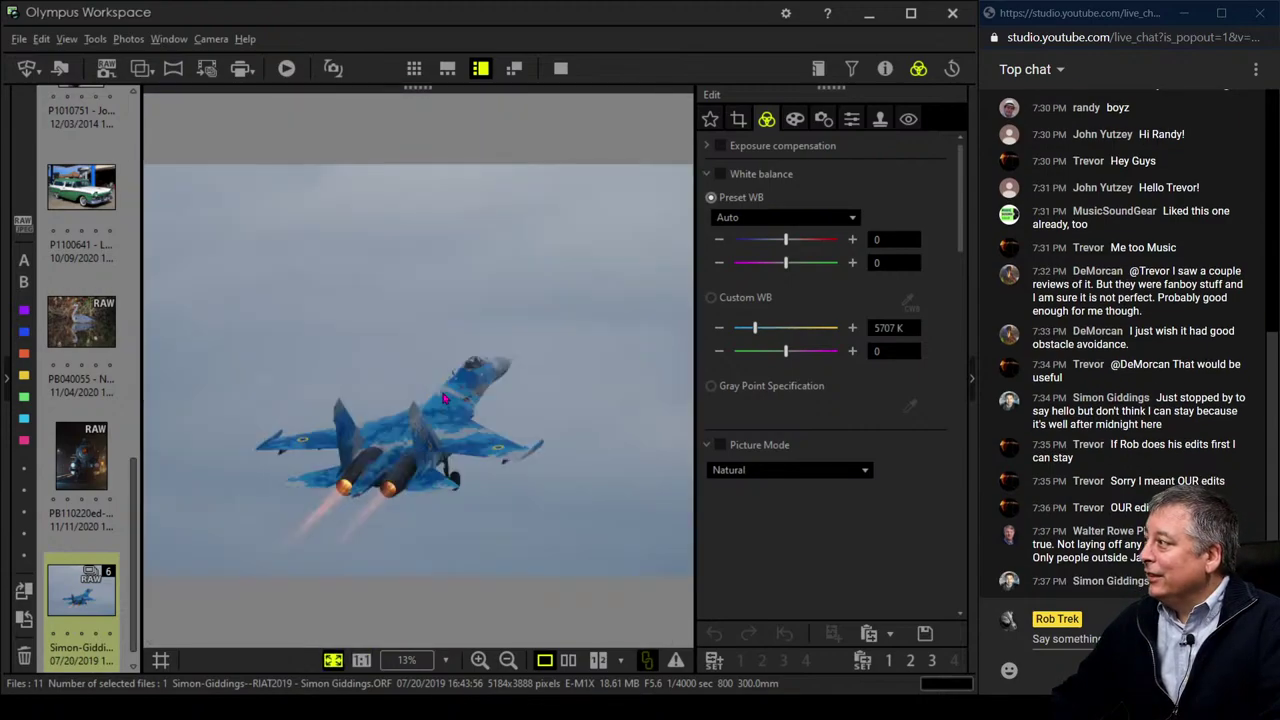
{"action": "left_click", "coordinate": [885, 70]}
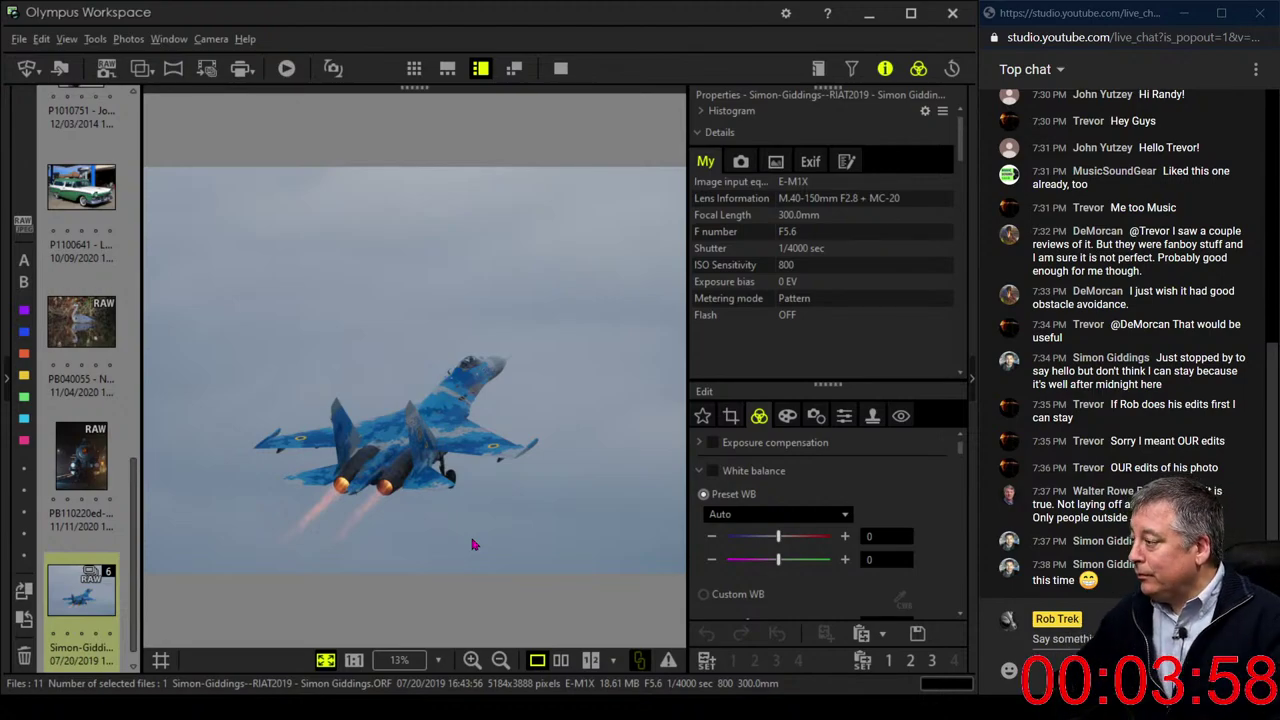
{"action": "left_click", "coordinate": [885, 68]}
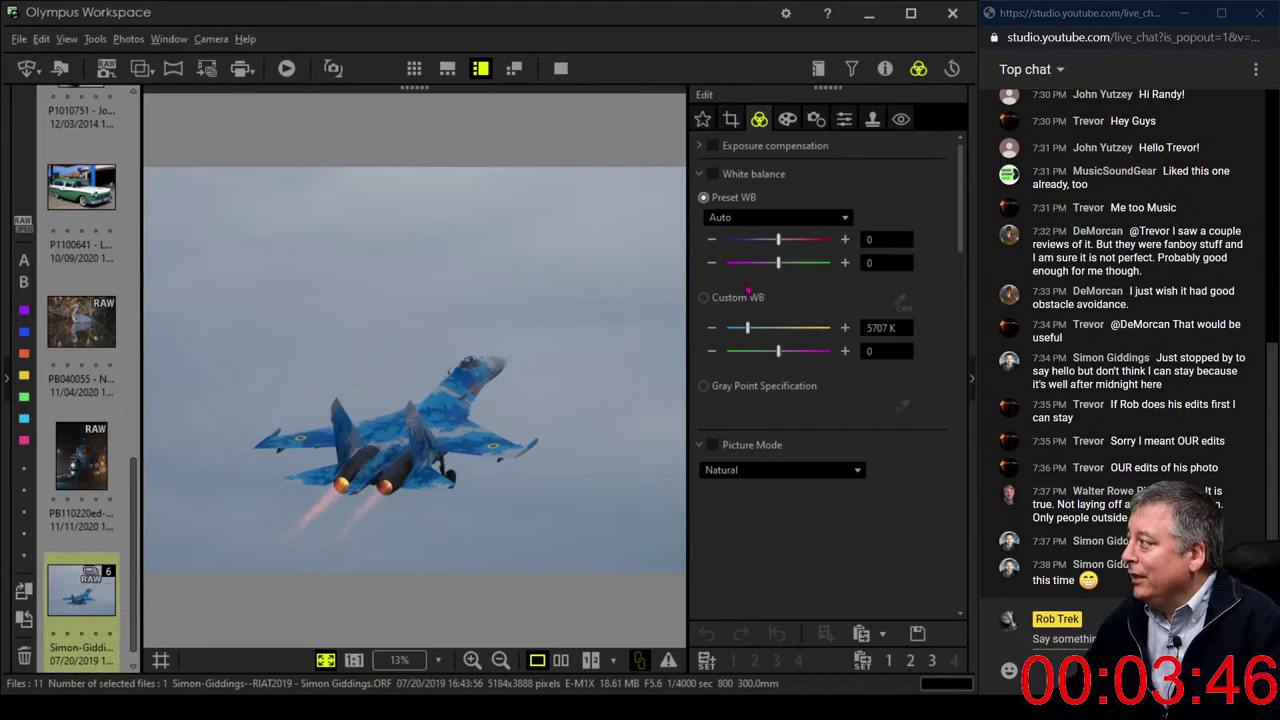
Switch the jet photo to custom white balance with a color temperature of 7000 K
{"action": "double_click", "coordinate": [878, 327]}
{"action": "type", "text": "70"}
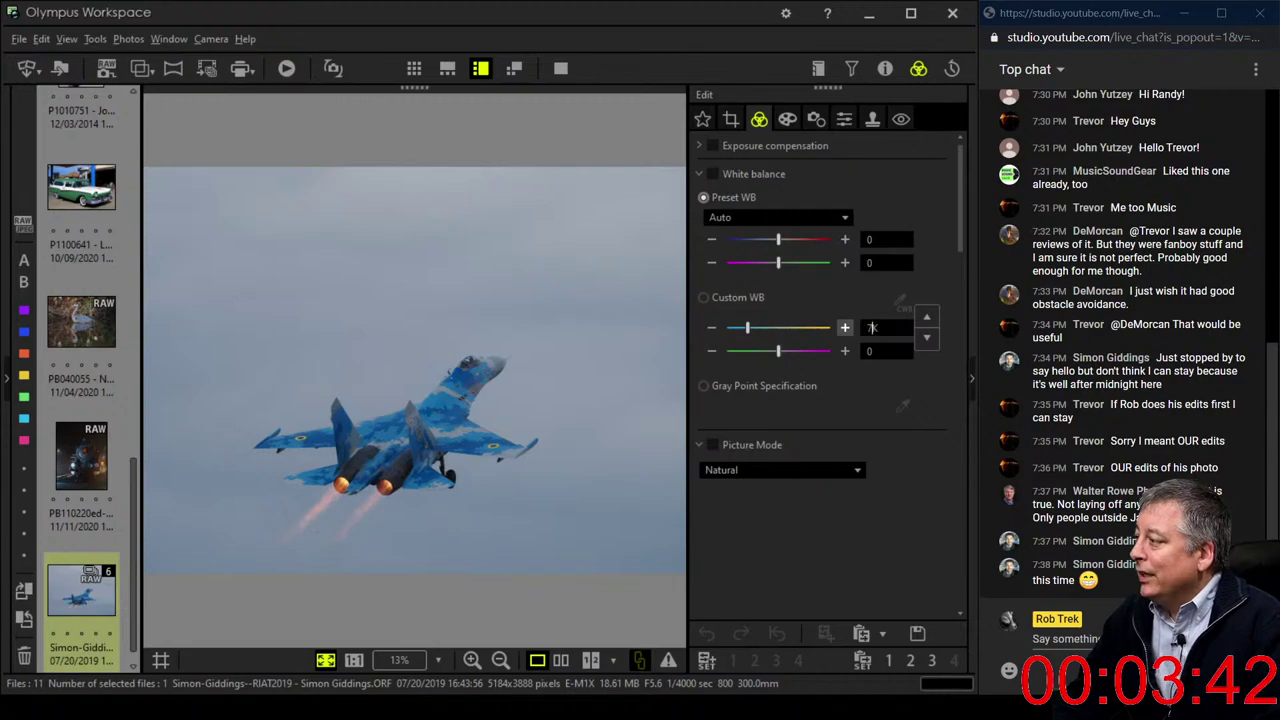
{"action": "type", "text": "00K"}
{"action": "key", "text": "Return"}
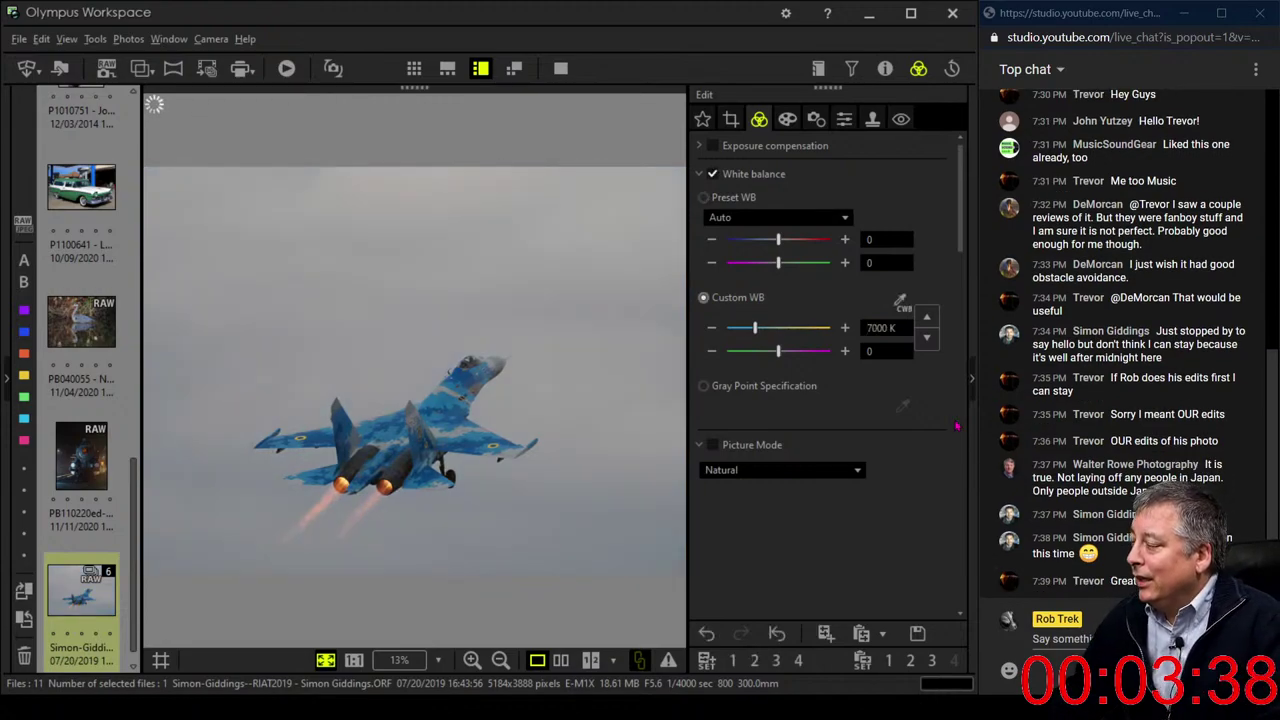
Set the custom white balance by sampling a light gray patch on the jet's body beside the tail fin
{"action": "double_click", "coordinate": [878, 328]}
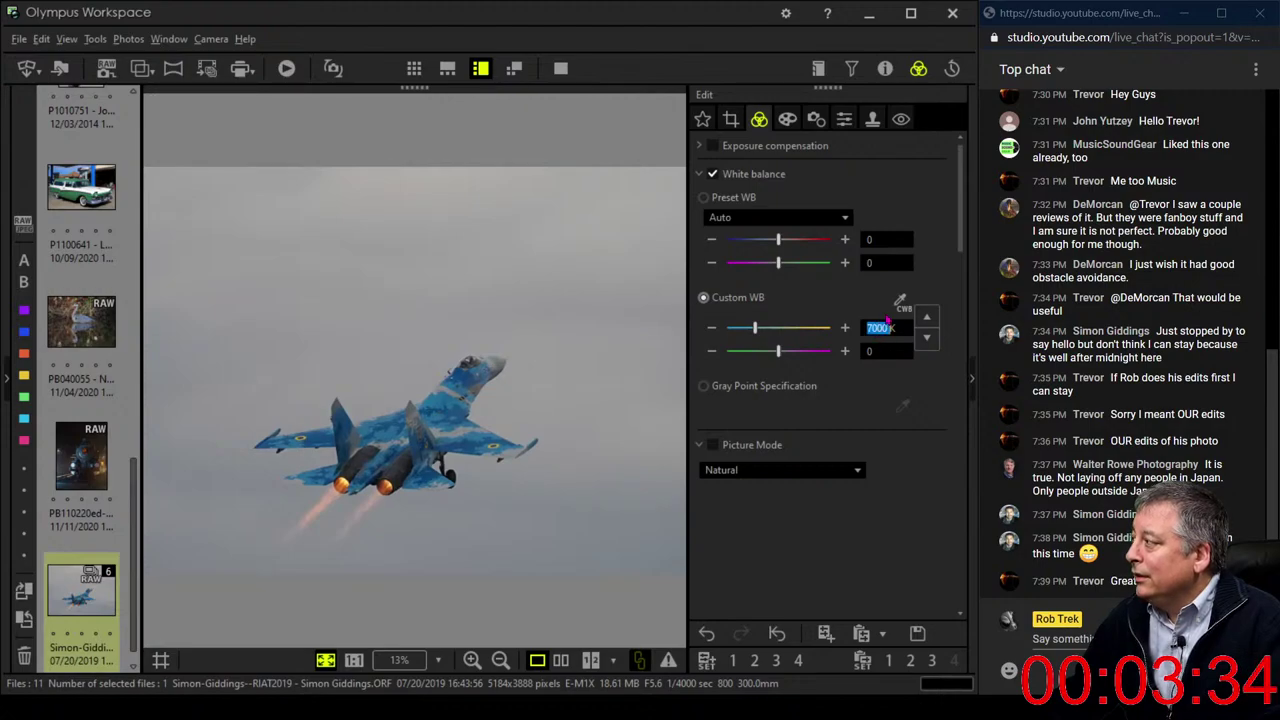
{"action": "left_click", "coordinate": [900, 302]}
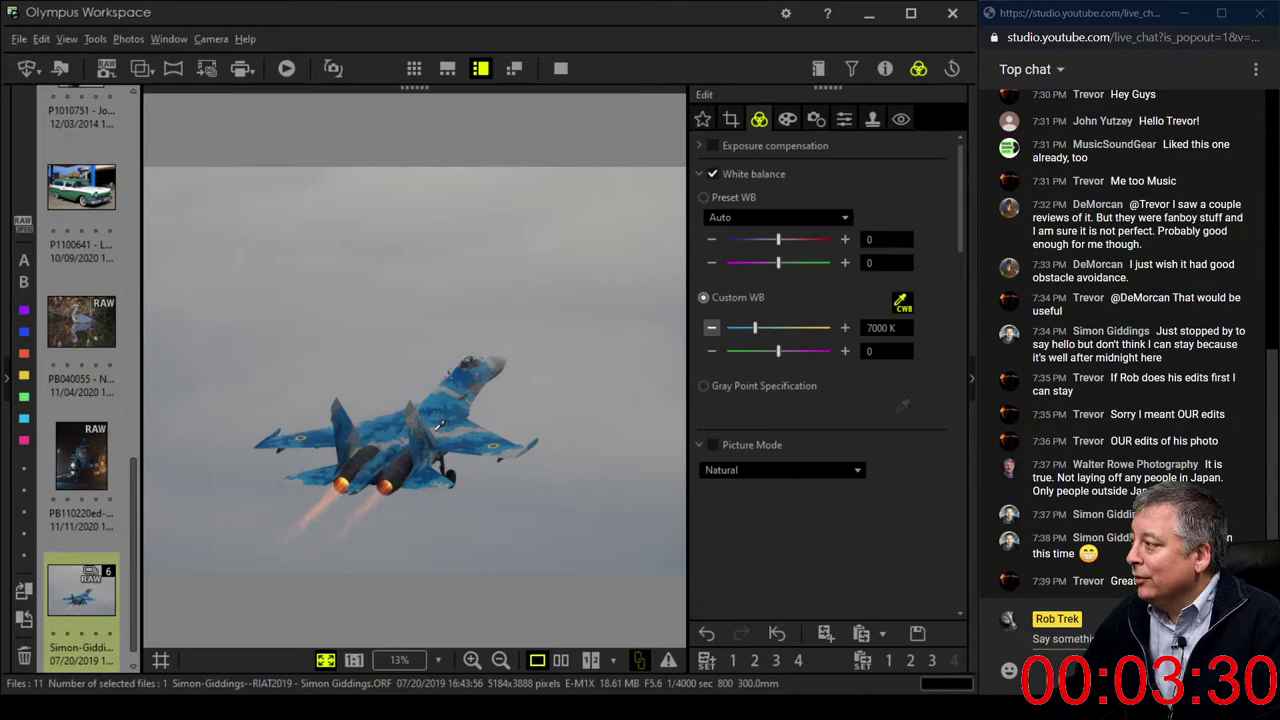
{"action": "left_click", "coordinate": [440, 427]}
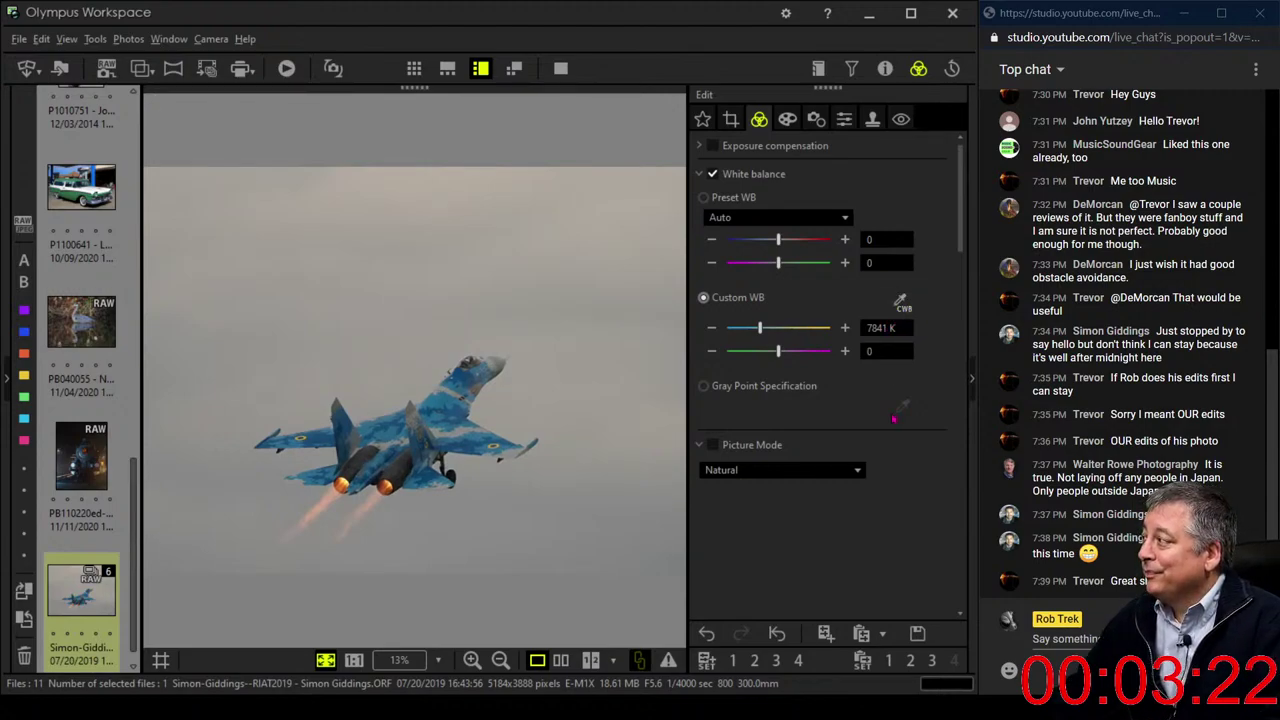
Set Dehaze to 96 and Clarity to 28 on the jet photo
{"action": "scroll", "coordinate": [880, 451], "scroll_direction": "down", "scroll_amount": 1}
{"action": "scroll", "coordinate": [880, 451], "scroll_direction": "down", "scroll_amount": 20}
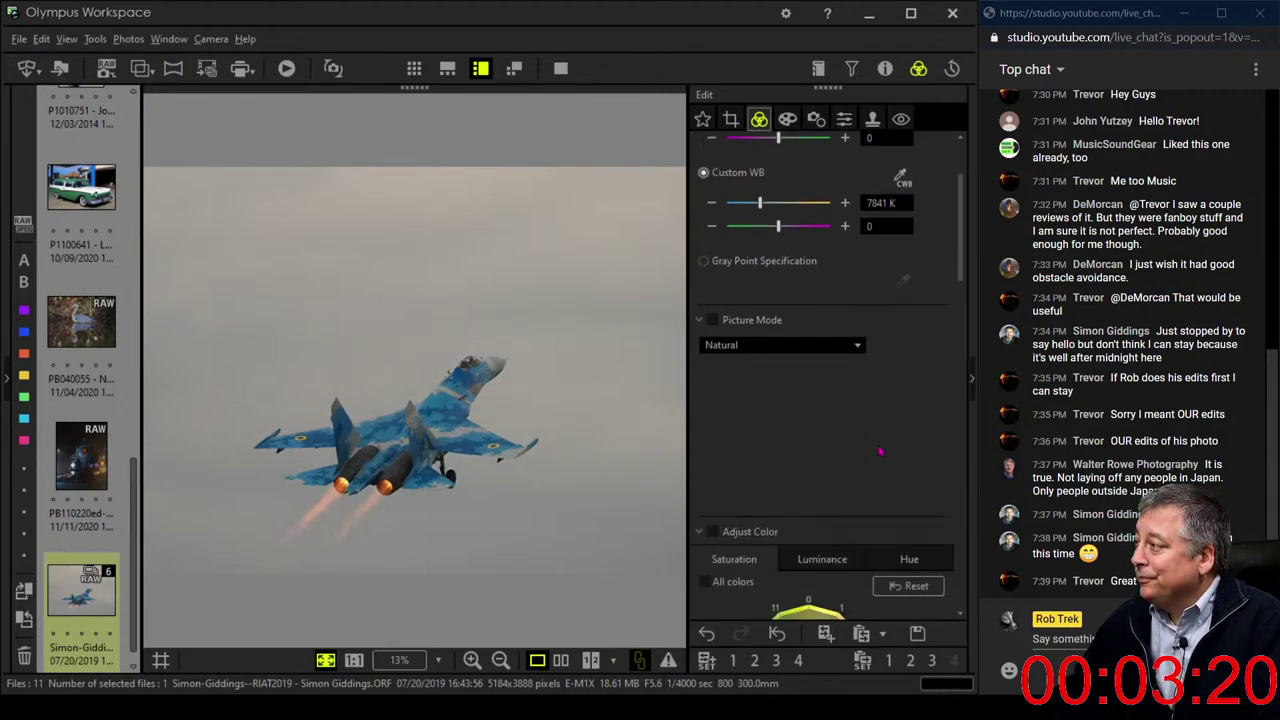
{"action": "scroll", "coordinate": [880, 452], "scroll_direction": "down", "scroll_amount": 4}
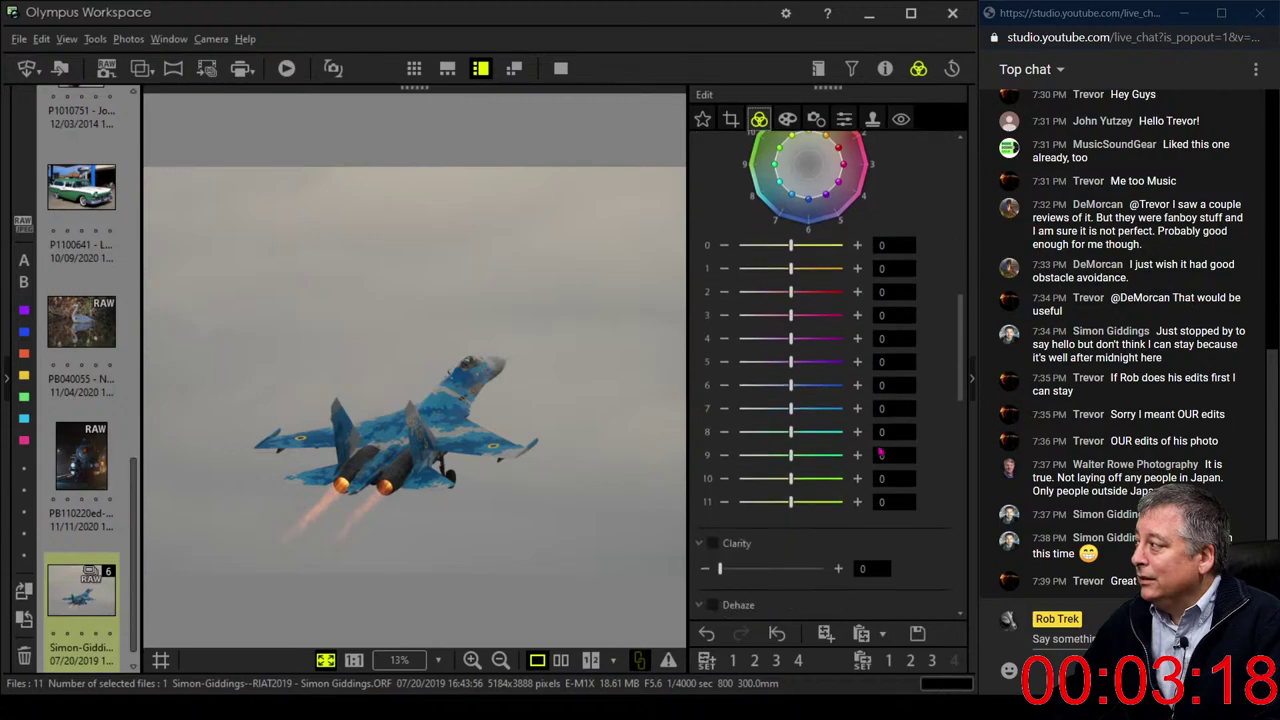
{"action": "scroll", "coordinate": [880, 453], "scroll_direction": "down", "scroll_amount": 7}
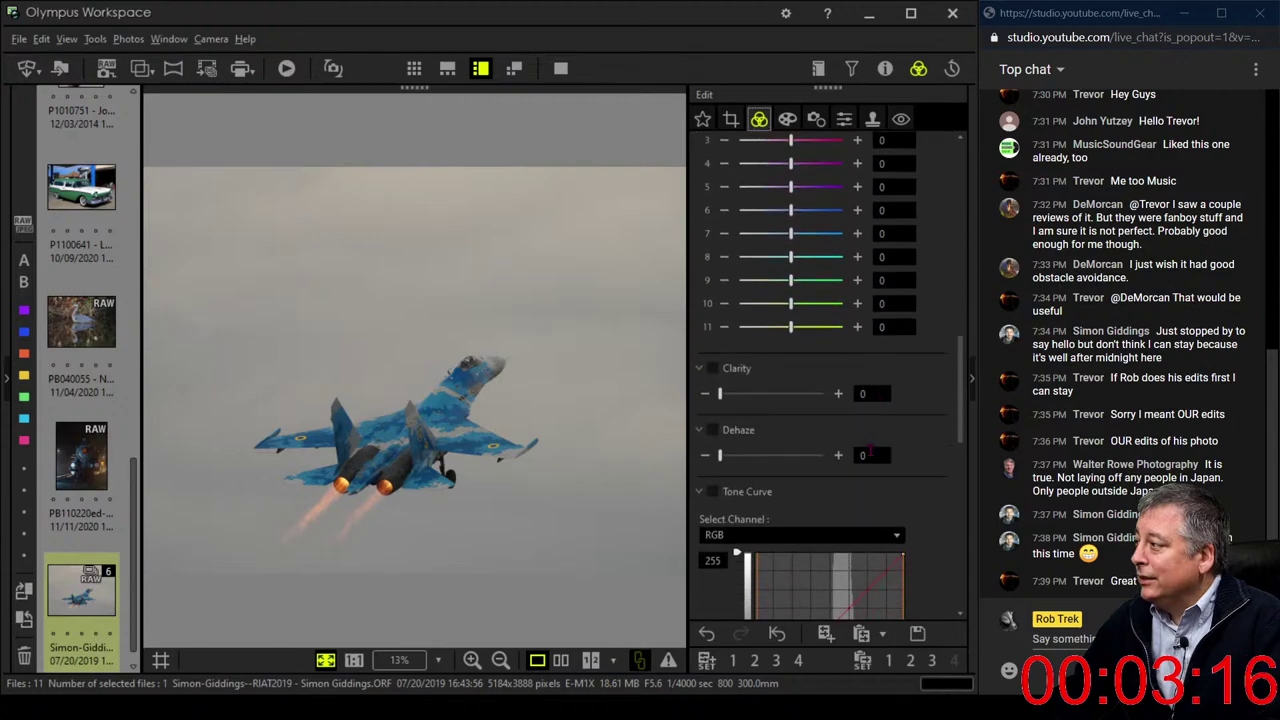
{"action": "left_click_drag", "start_coordinate": [719, 455], "coordinate": [761, 457]}
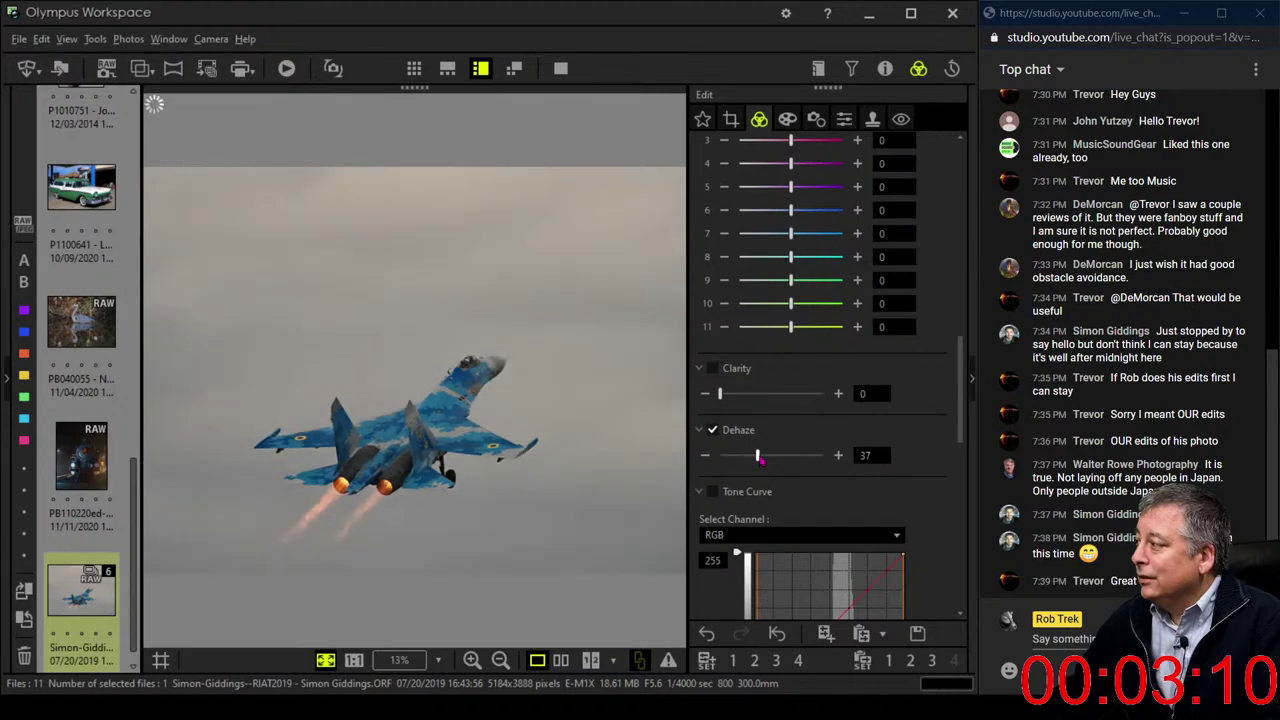
{"action": "left_click_drag", "start_coordinate": [757, 457], "coordinate": [793, 458]}
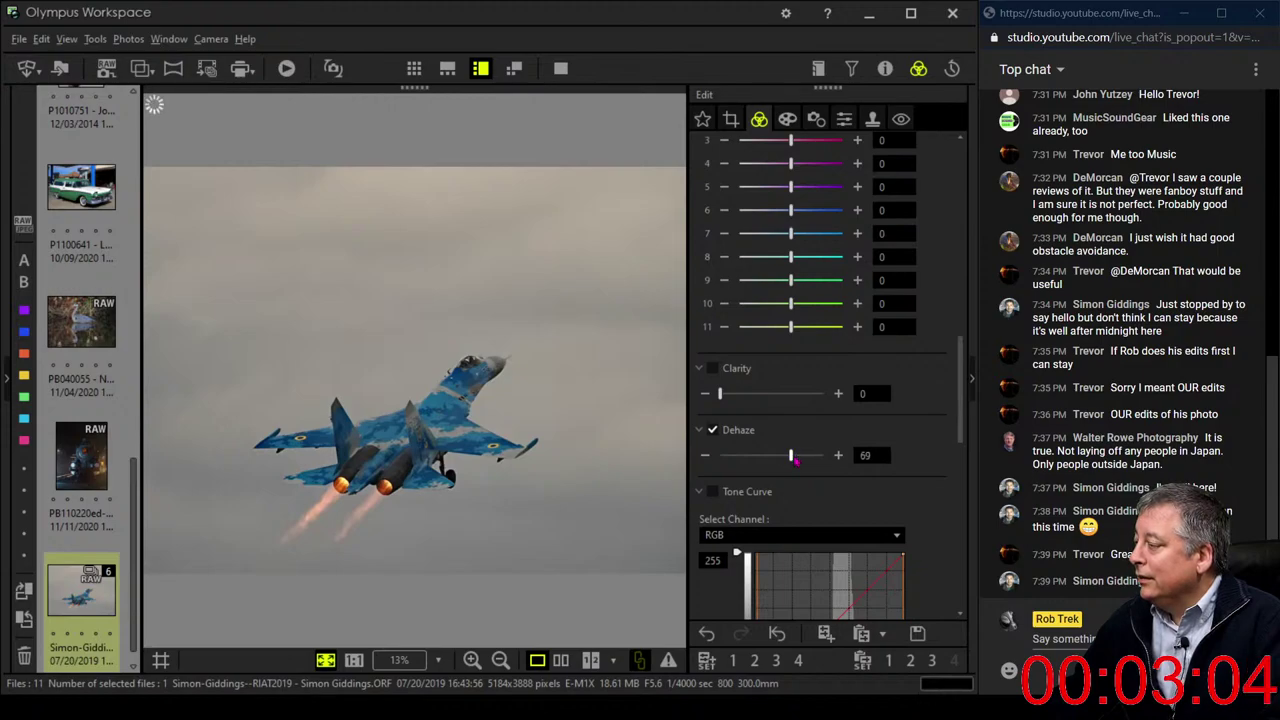
{"action": "left_click_drag", "start_coordinate": [797, 461], "coordinate": [825, 461]}
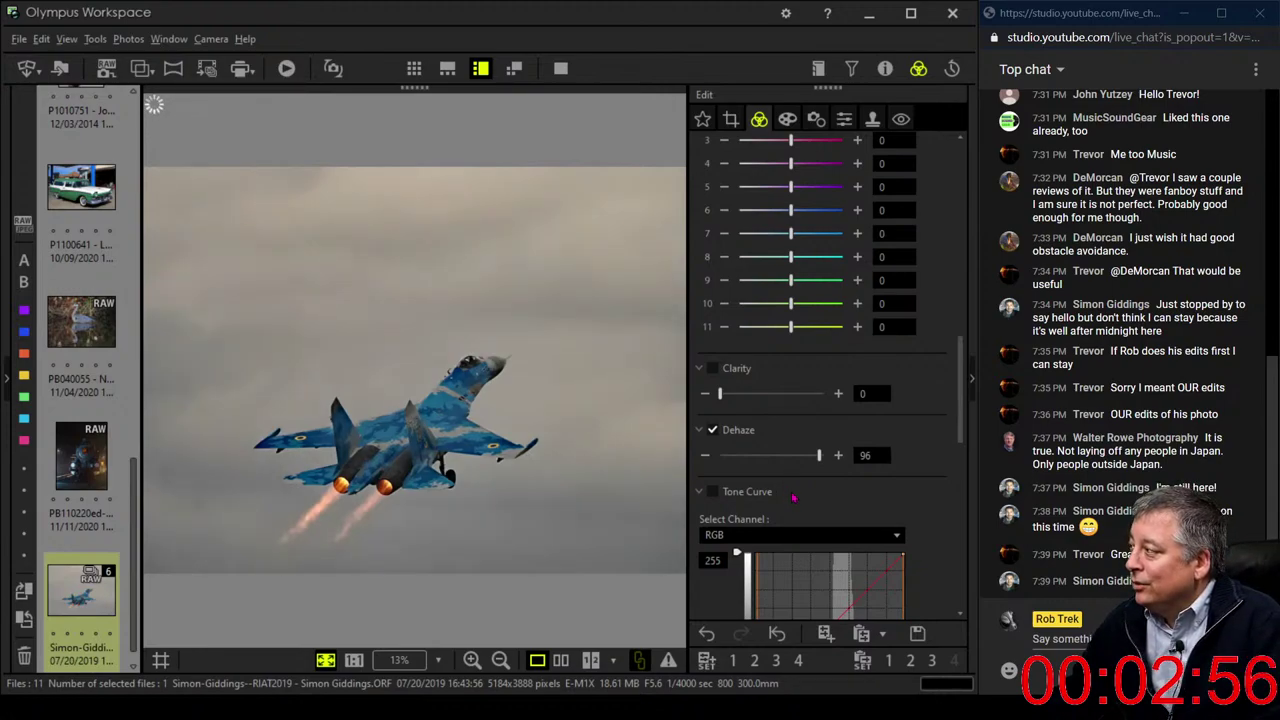
{"action": "scroll", "coordinate": [793, 499], "scroll_direction": "down", "scroll_amount": 1}
{"action": "left_click_drag", "start_coordinate": [719, 369], "coordinate": [751, 377]}
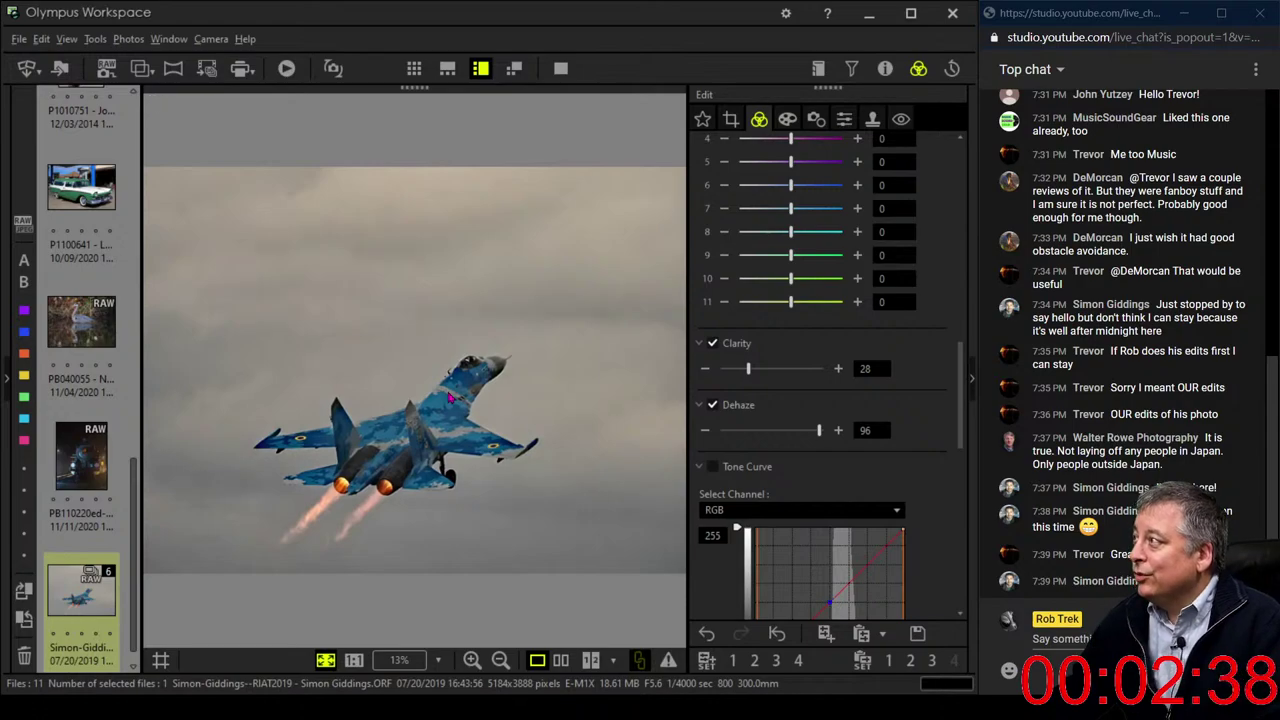
View the jet's cockpit area at 1:1, set Sharpness to 2.0 and set the Noise Filter to HIGH
{"action": "left_click", "coordinate": [450, 397]}
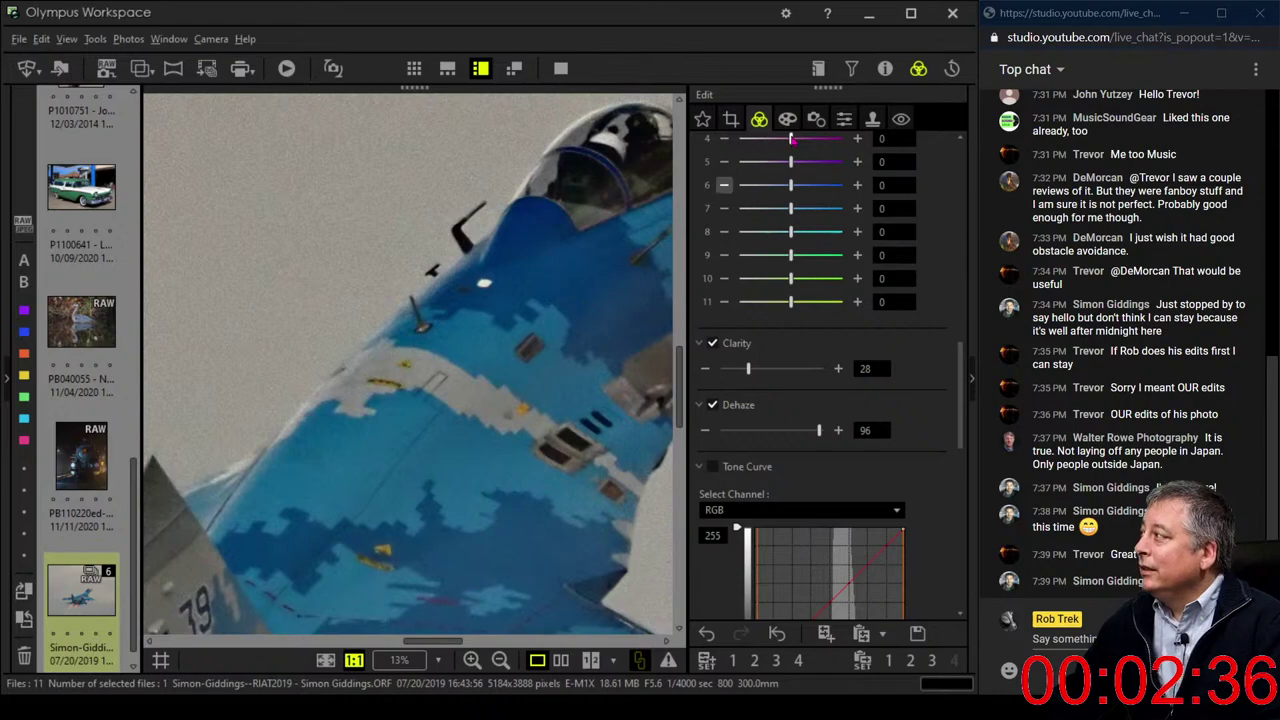
{"action": "left_click", "coordinate": [843, 119]}
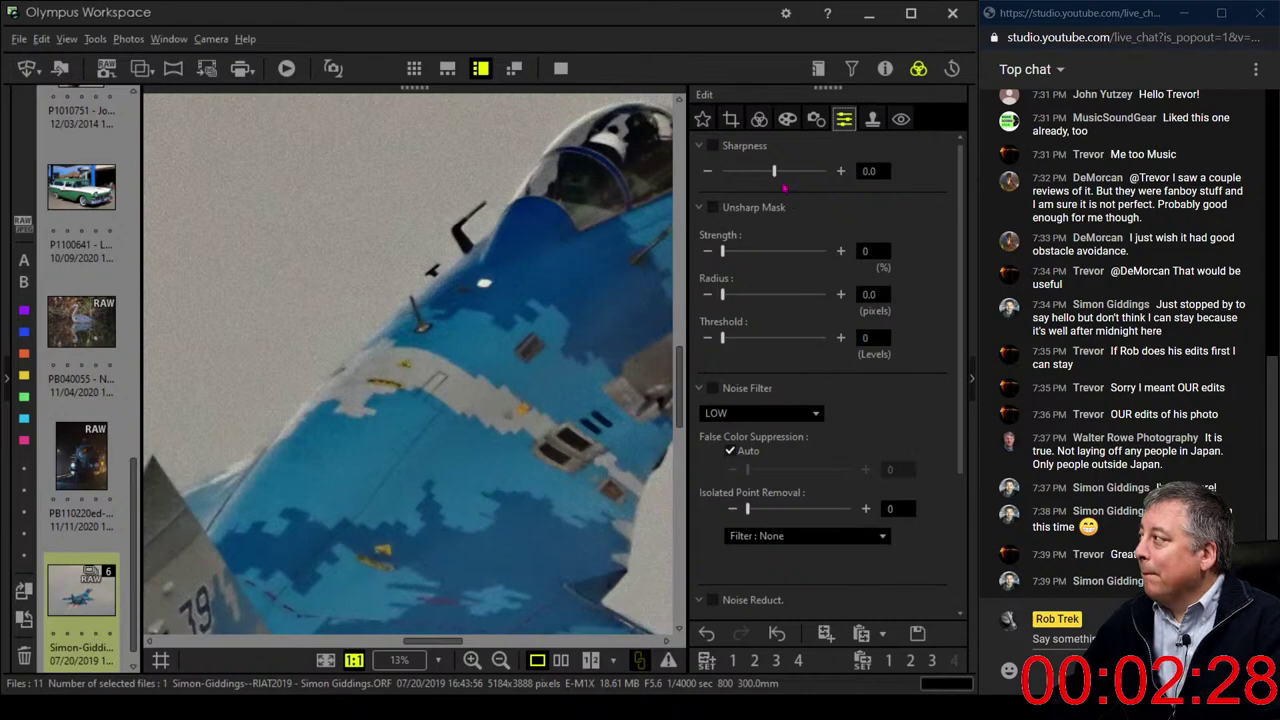
{"action": "left_click_drag", "start_coordinate": [775, 172], "coordinate": [826, 172]}
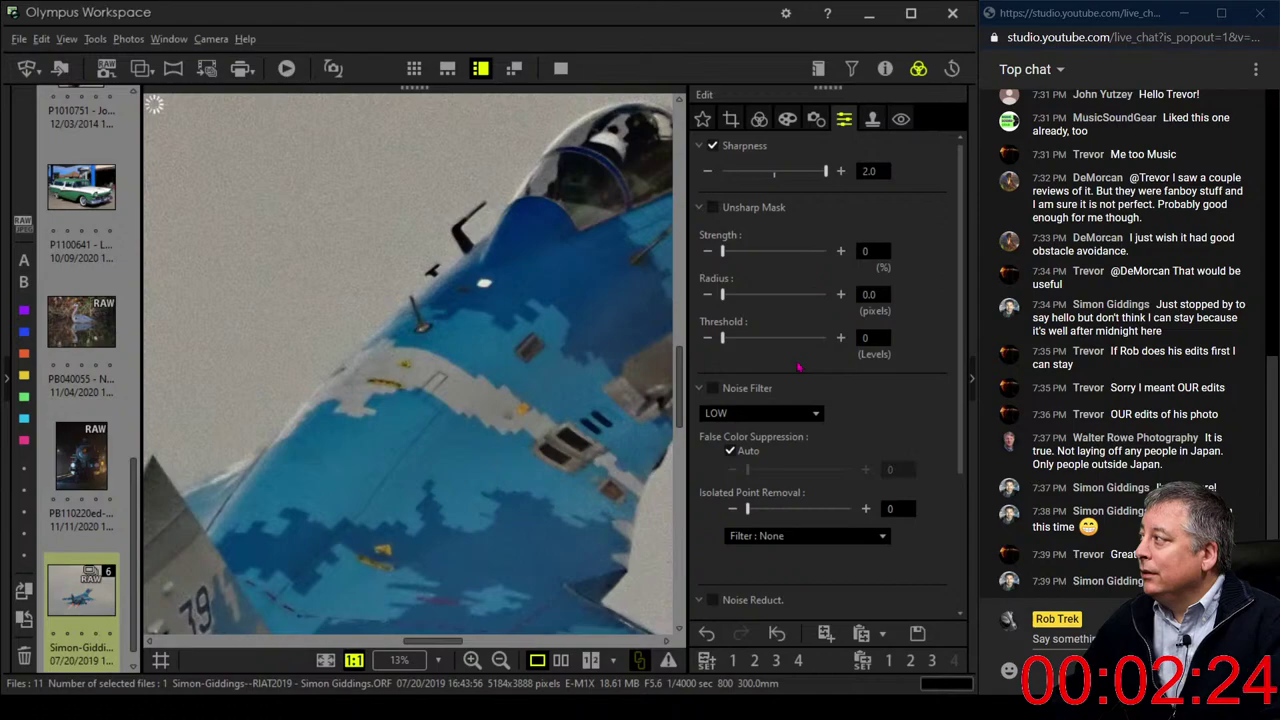
{"action": "left_click", "coordinate": [781, 412]}
{"action": "left_click", "coordinate": [758, 479]}
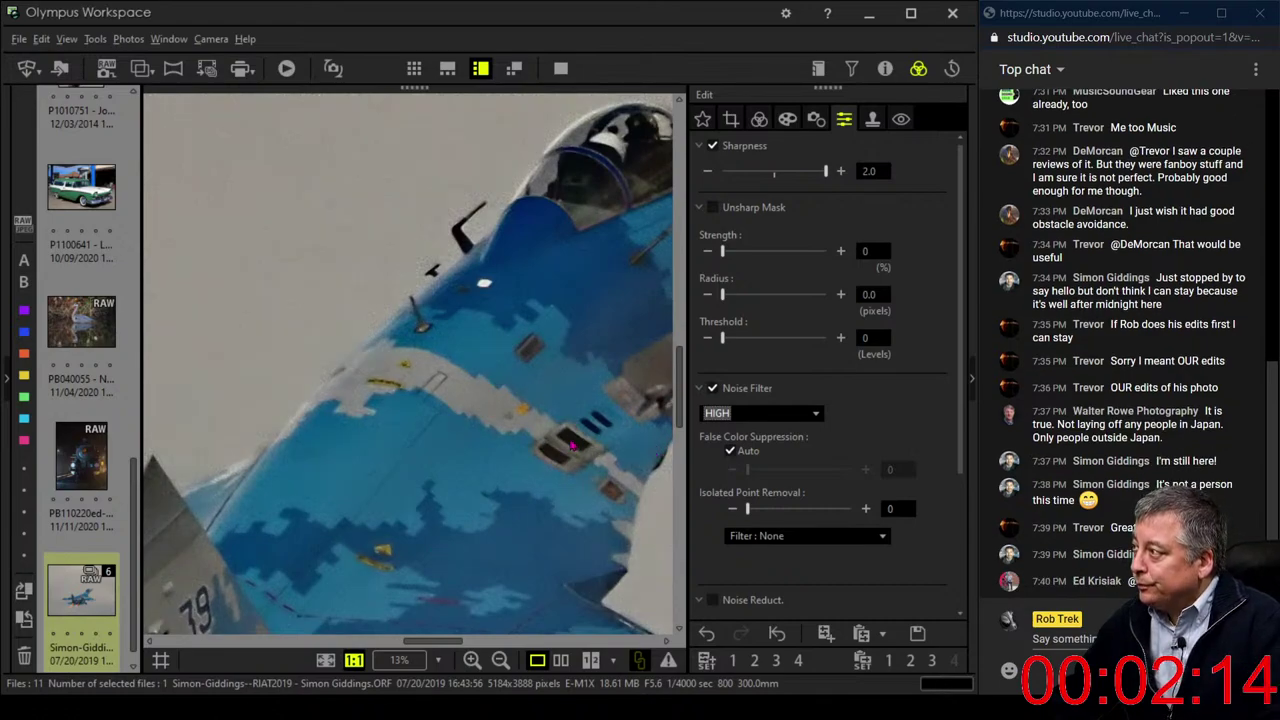
Set Clarity to 0 on the jet photo
{"action": "left_click", "coordinate": [784, 126]}
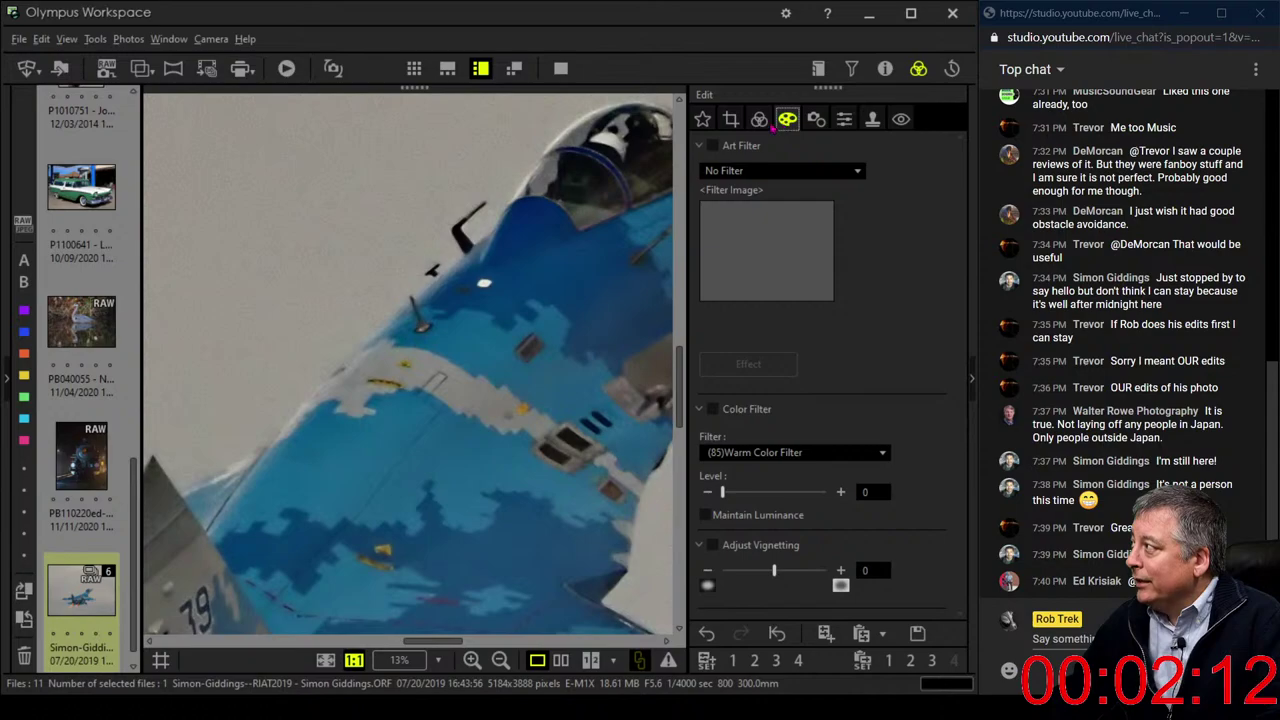
{"action": "left_click", "coordinate": [764, 124]}
{"action": "left_click_drag", "start_coordinate": [748, 369], "coordinate": [706, 369]}
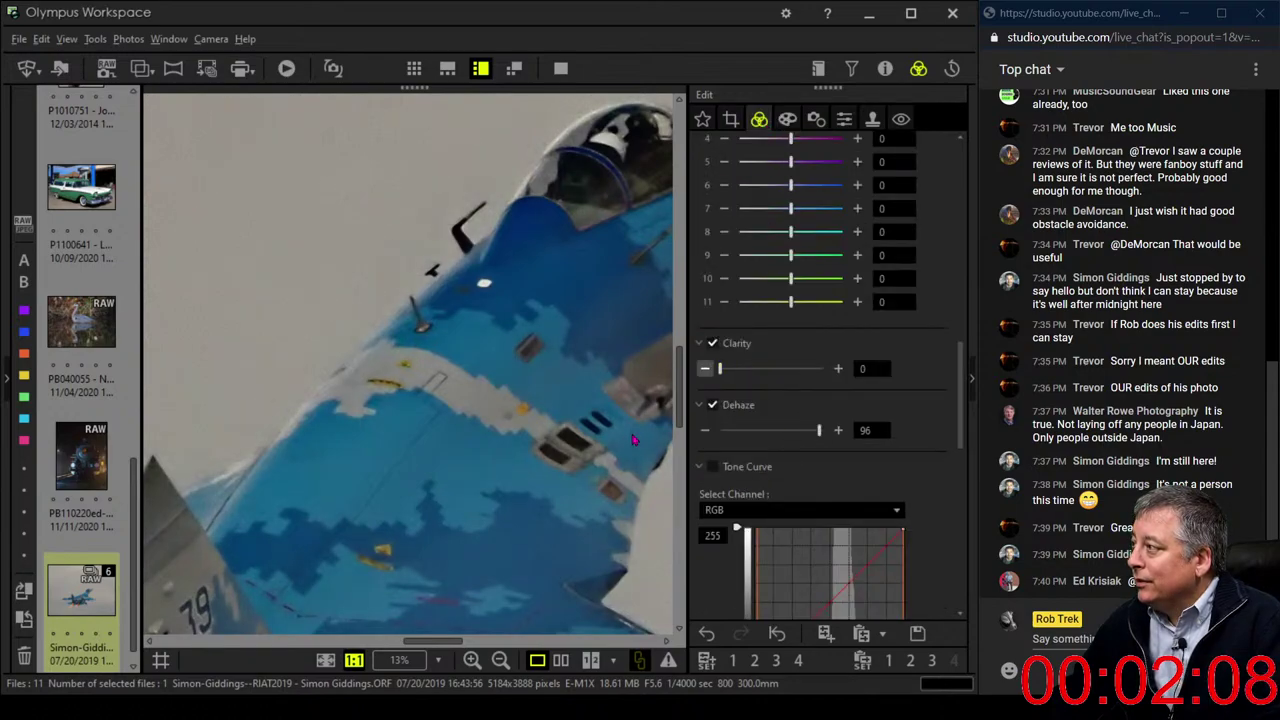
Apply Isolated Point Removal with Filter : 1 and a level of 3 in the noise filter settings
{"action": "left_click", "coordinate": [844, 119]}
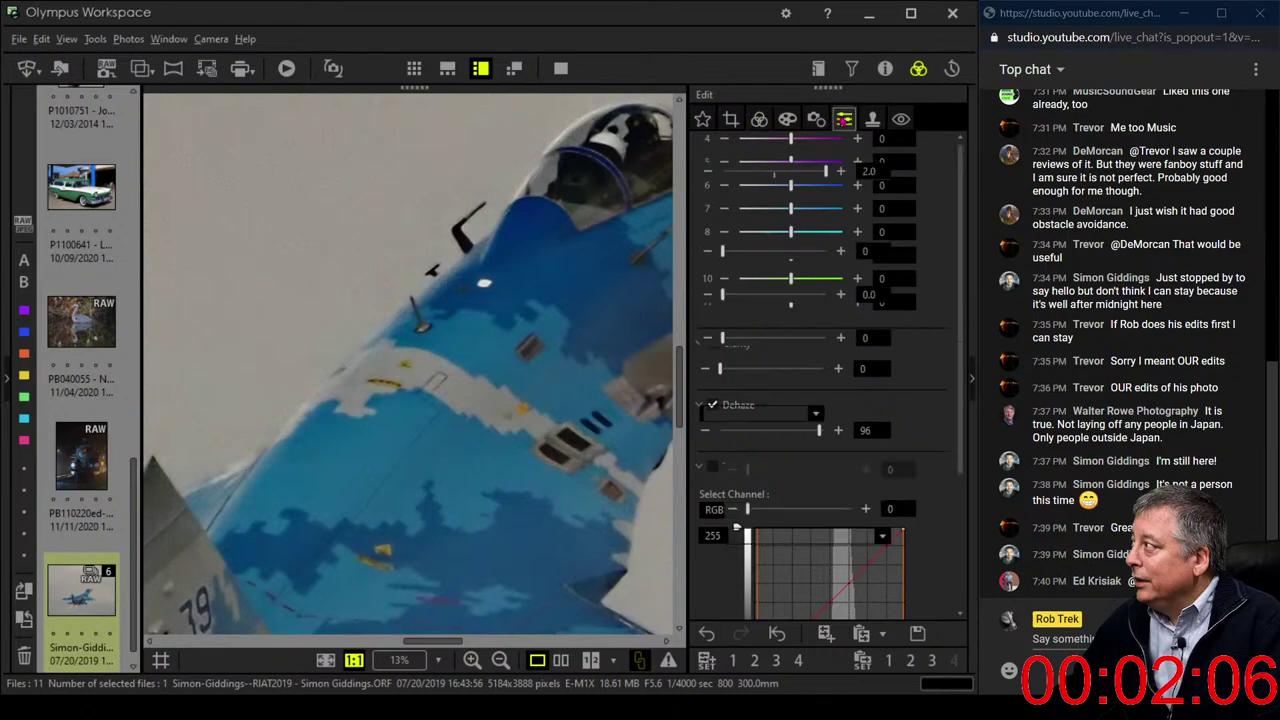
{"action": "scroll", "coordinate": [820, 562], "scroll_direction": "down", "scroll_amount": 3}
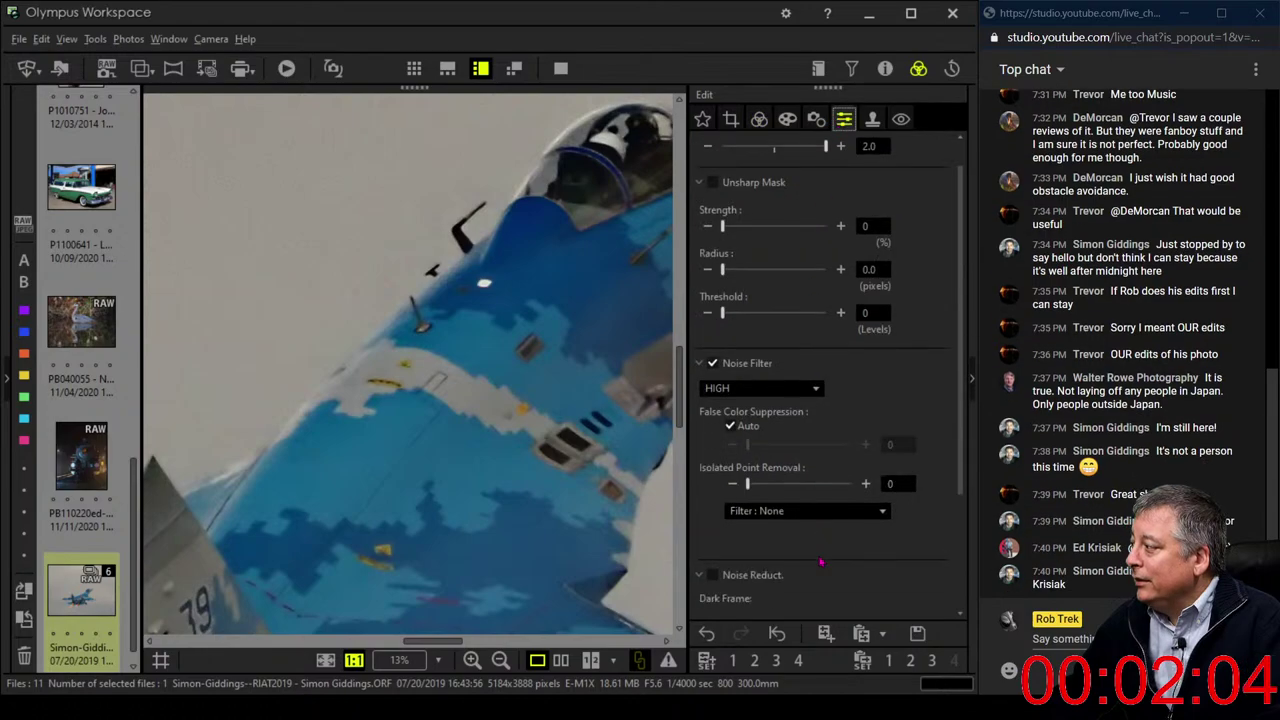
{"action": "left_click", "coordinate": [812, 464]}
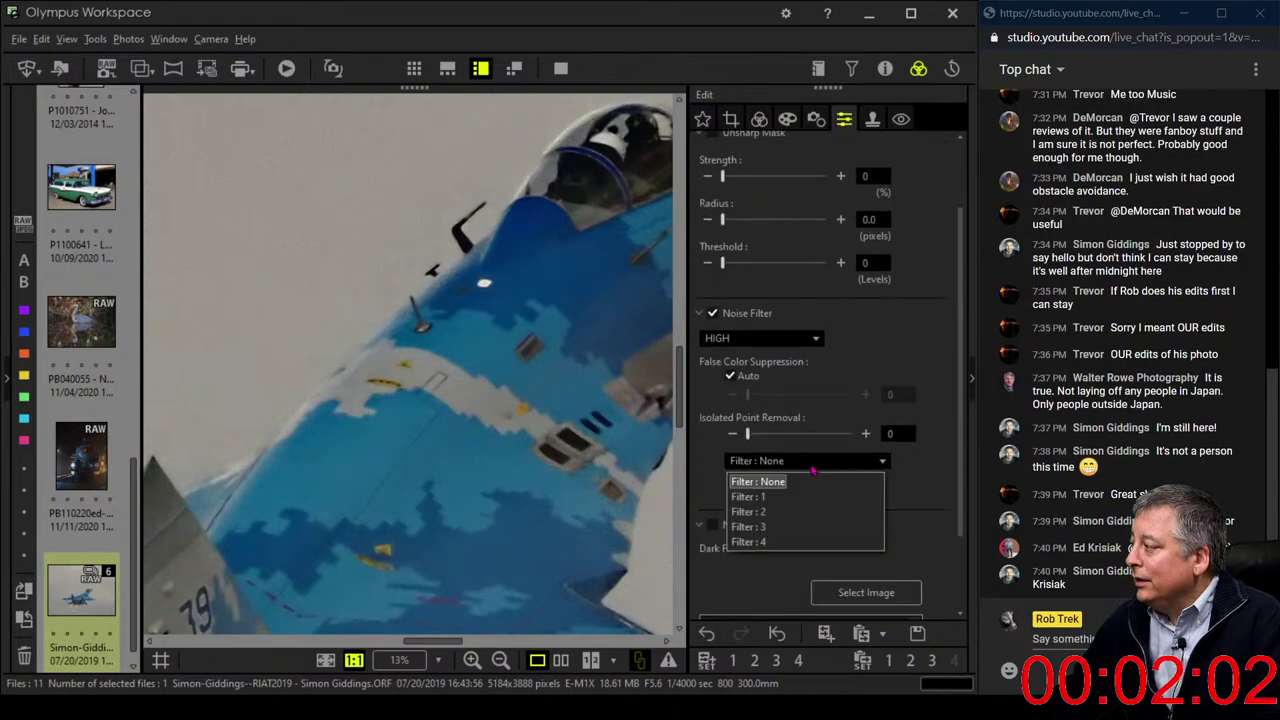
{"action": "left_click", "coordinate": [792, 505]}
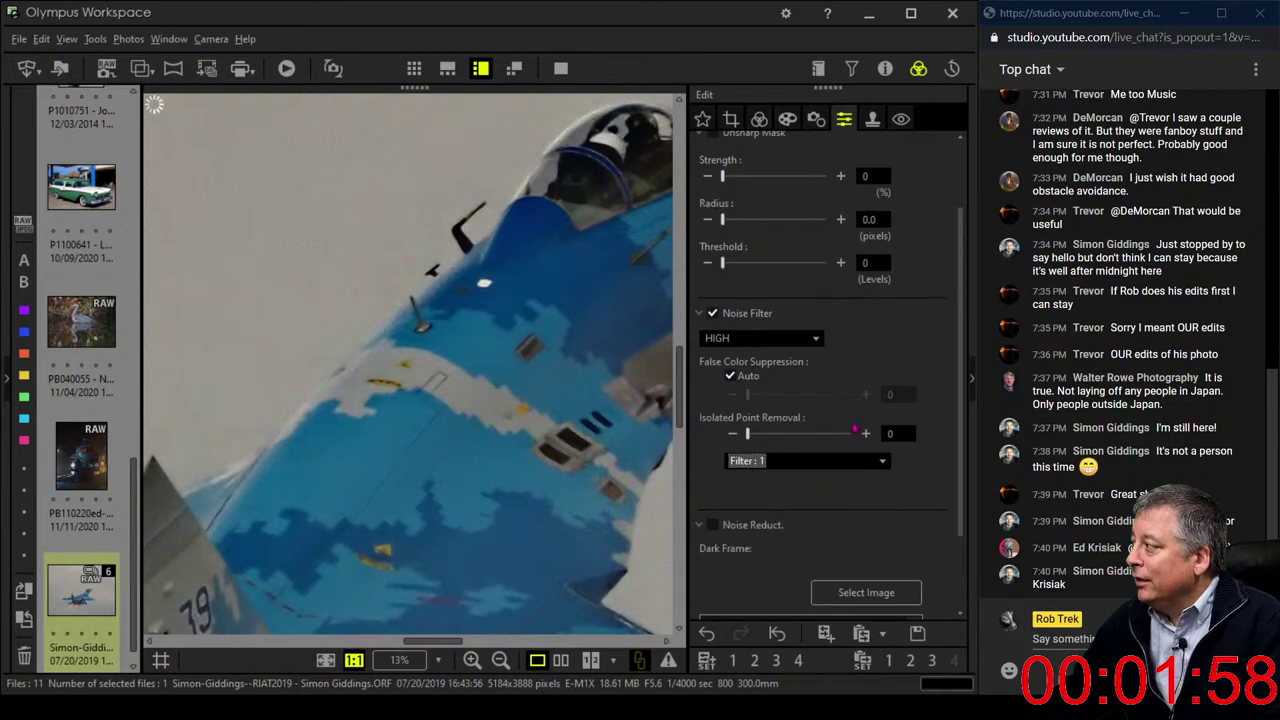
{"action": "left_click", "coordinate": [866, 434]}
{"action": "left_click", "coordinate": [866, 434]}
{"action": "left_click", "coordinate": [866, 434]}
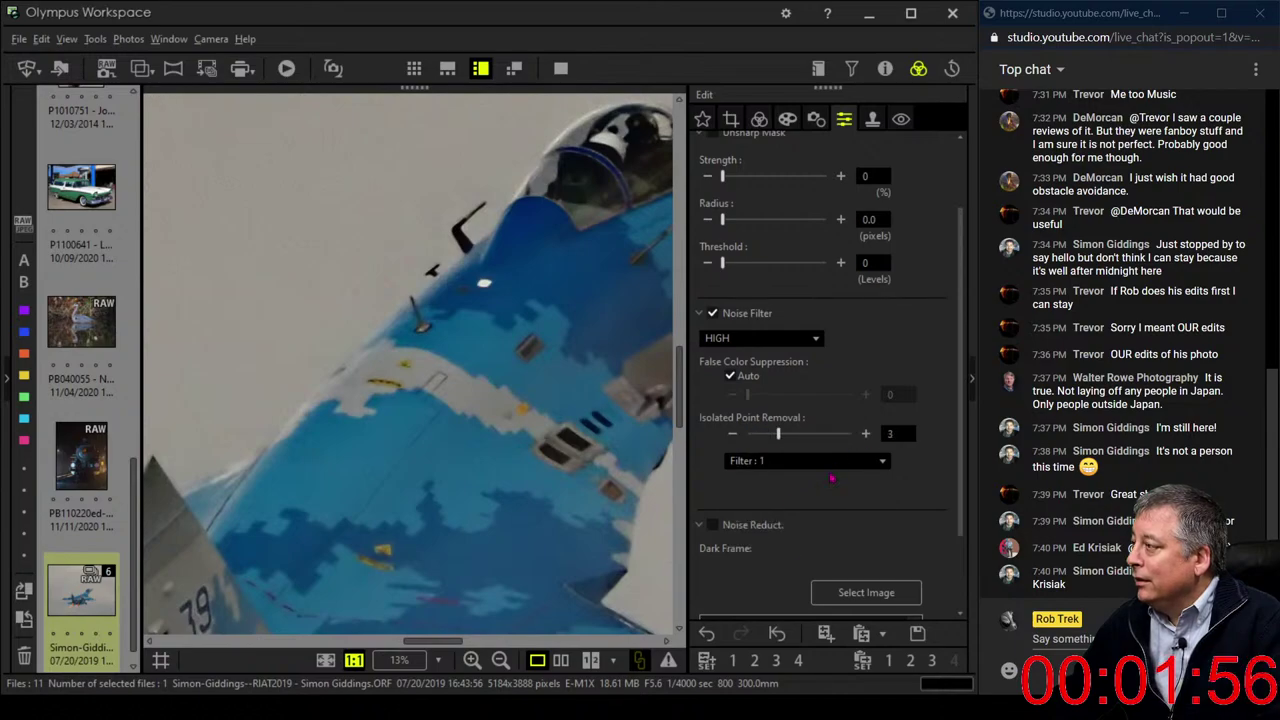
Try Filter : 2 and Filter : 4 for Isolated Point Removal, and return to Filter : 1
{"action": "left_click", "coordinate": [801, 464]}
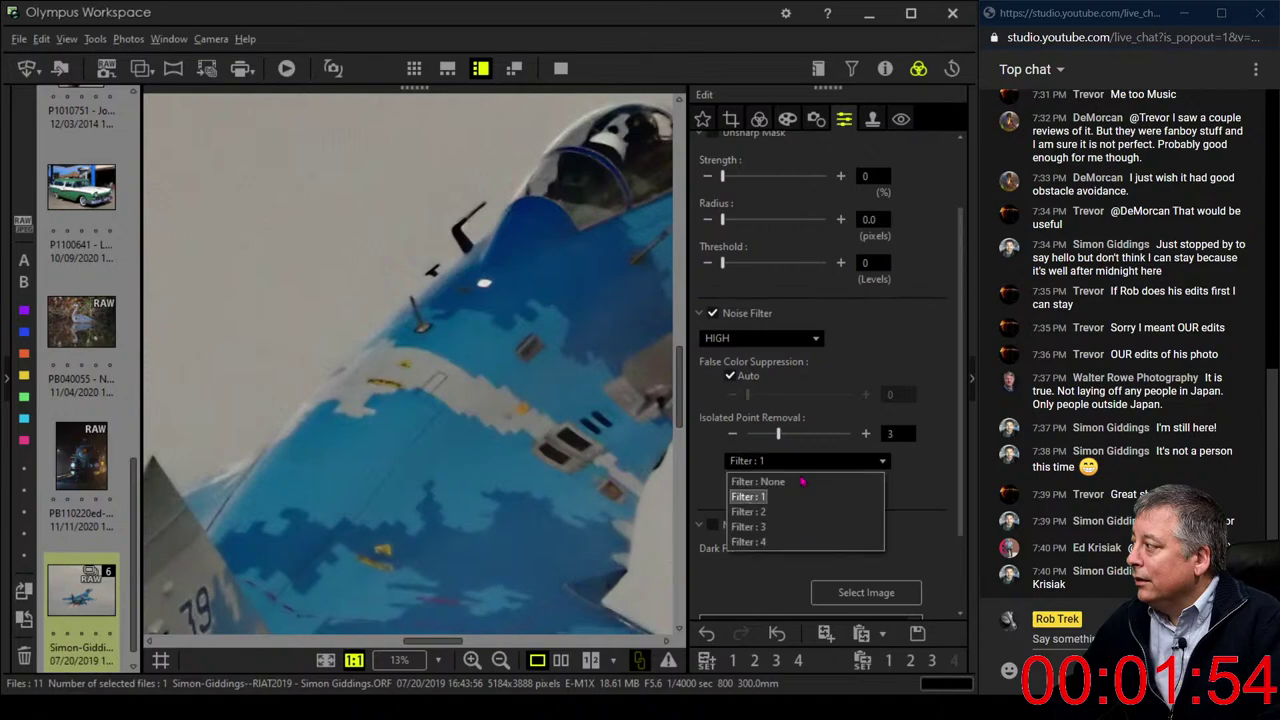
{"action": "left_click", "coordinate": [801, 507]}
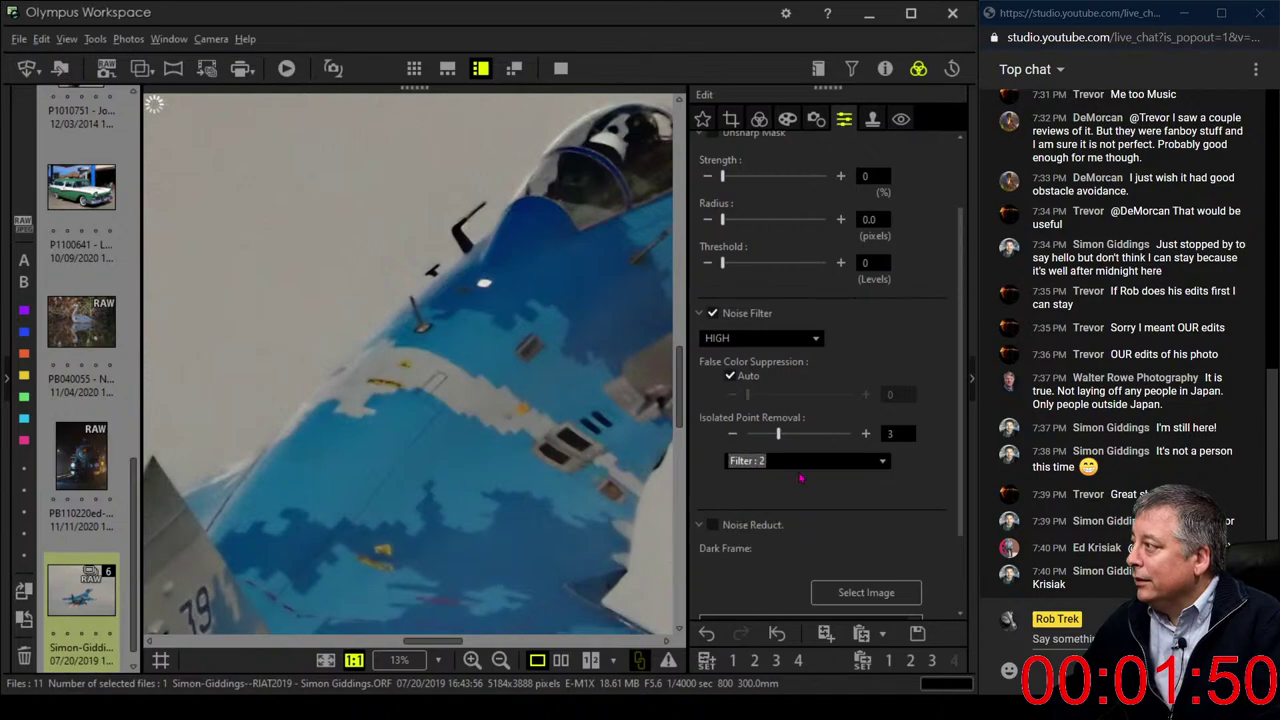
{"action": "left_click", "coordinate": [800, 464]}
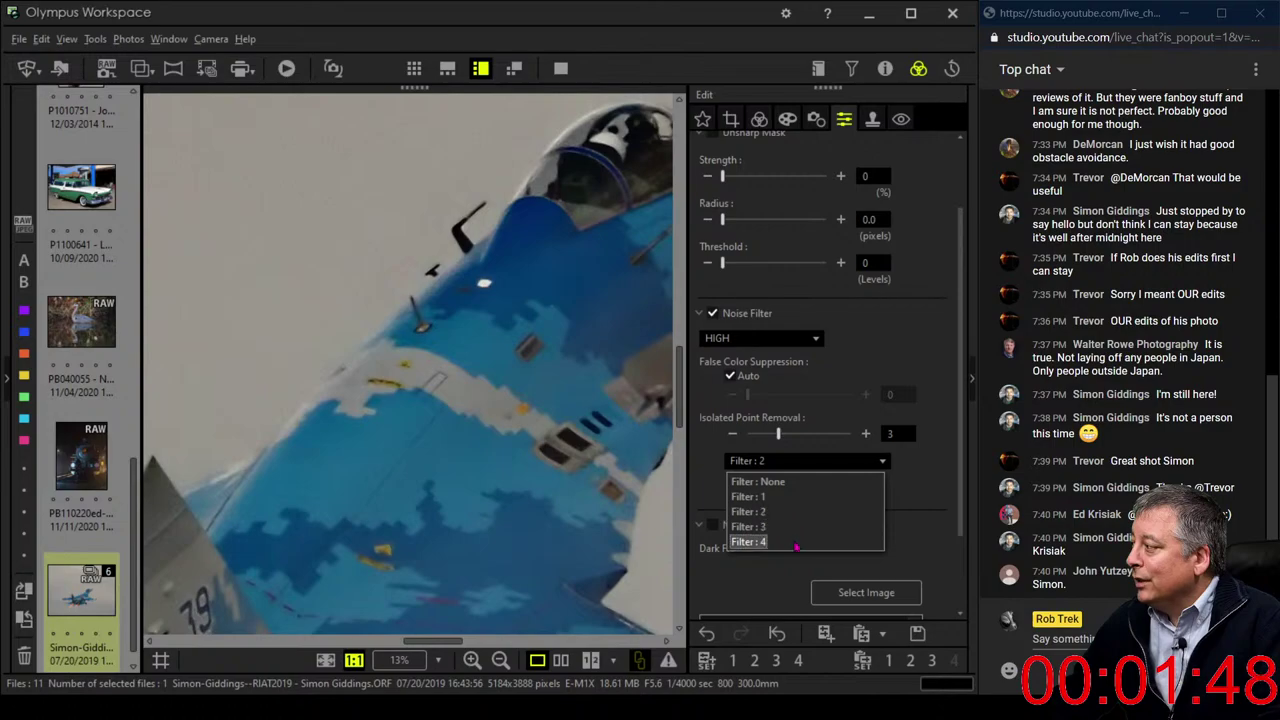
{"action": "left_click", "coordinate": [796, 546]}
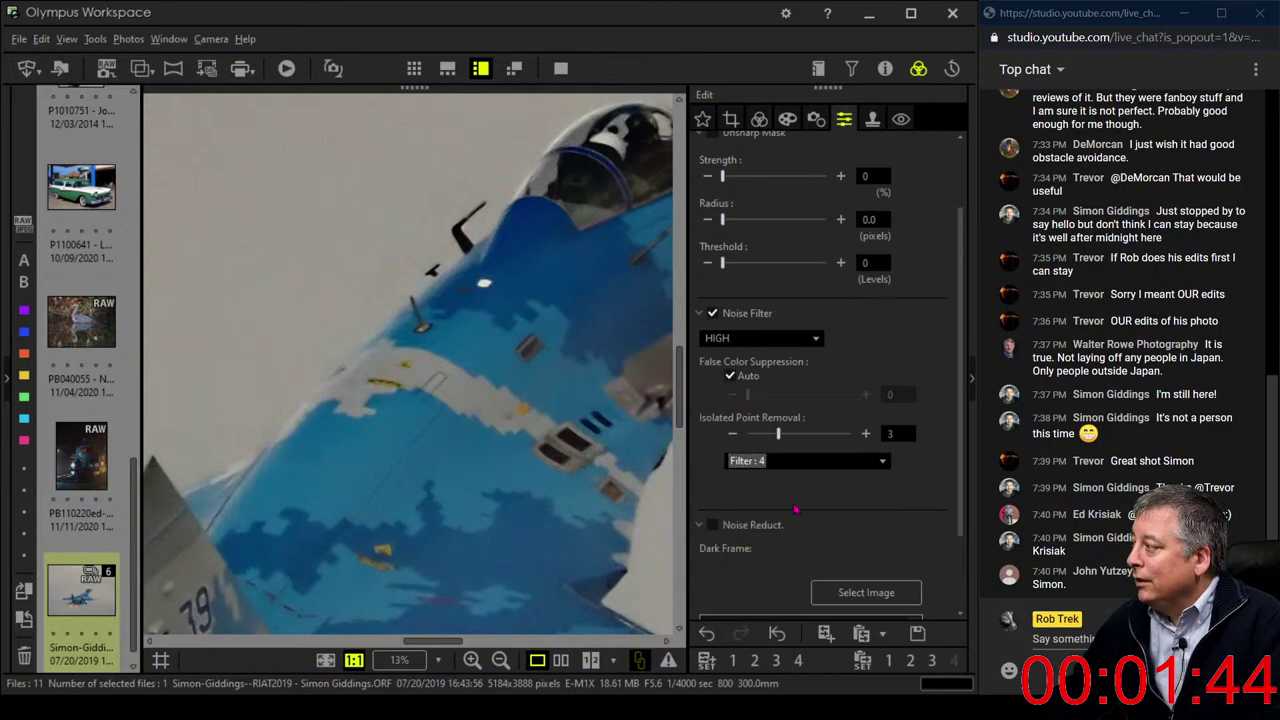
{"action": "left_click", "coordinate": [797, 466]}
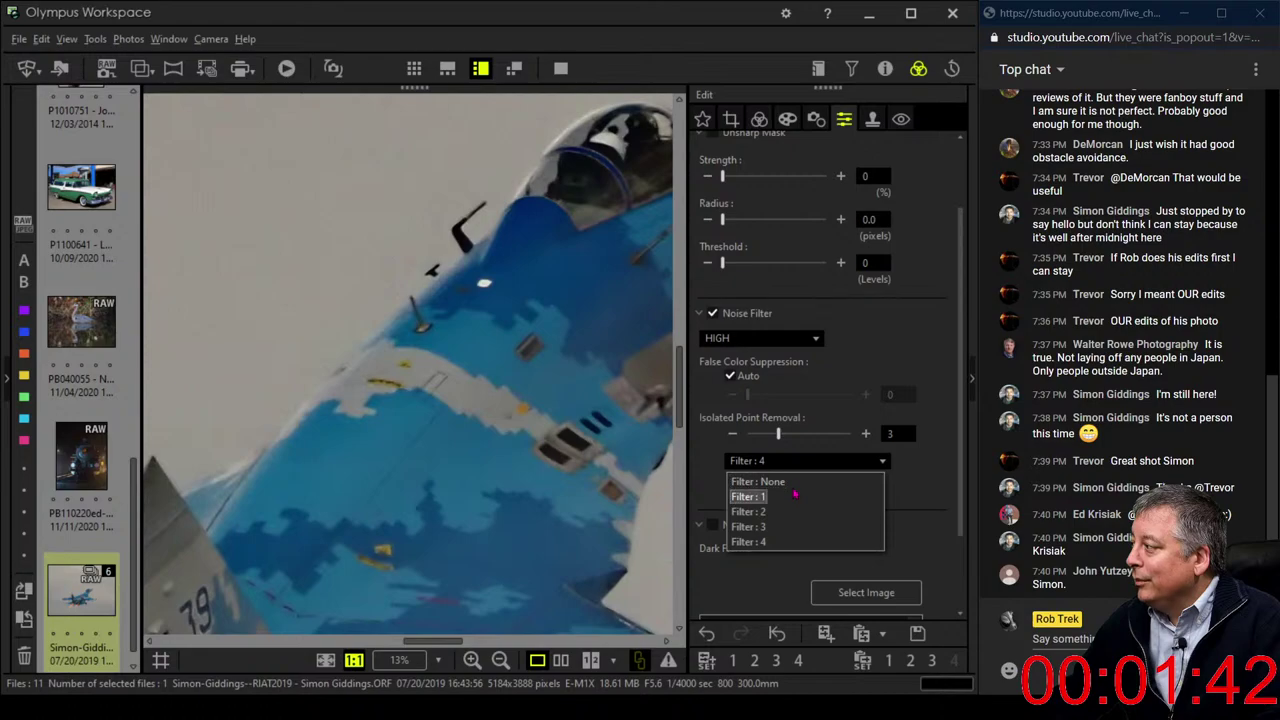
{"action": "left_click", "coordinate": [795, 497]}
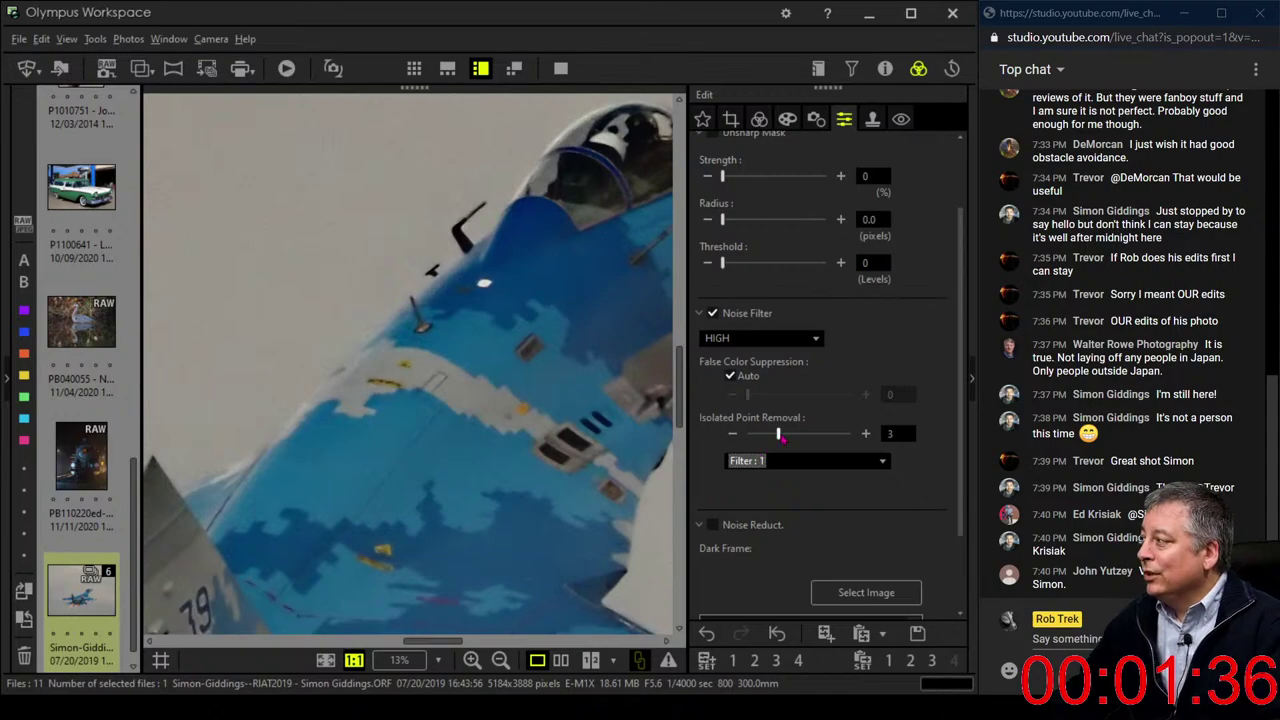
Set the noise filter's Isolated Point Removal level to 0 and turn off automatic False Color Suppression
{"action": "left_click_drag", "start_coordinate": [778, 433], "coordinate": [704, 433]}
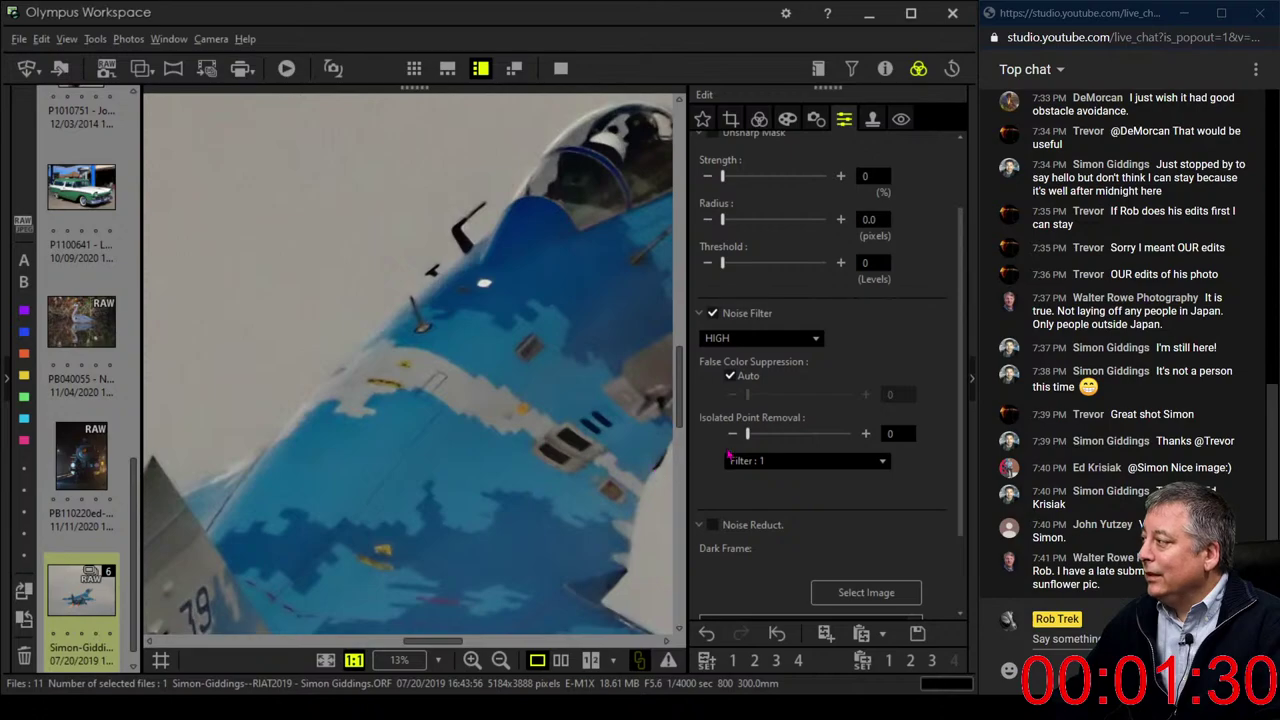
{"action": "left_click", "coordinate": [730, 376]}
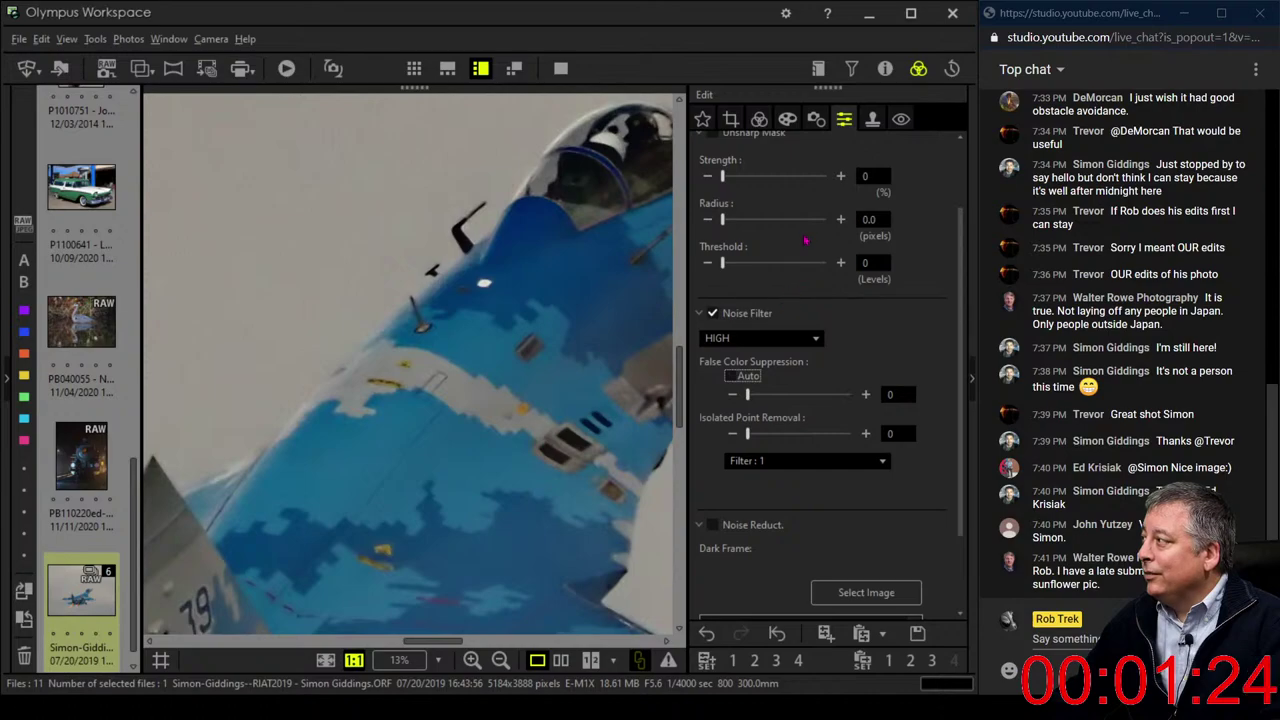
Apply an Unsharp Mask with Strength 165%, Radius 1.5 pixels and Threshold 15 levels
{"action": "left_click_drag", "start_coordinate": [723, 177], "coordinate": [757, 177]}
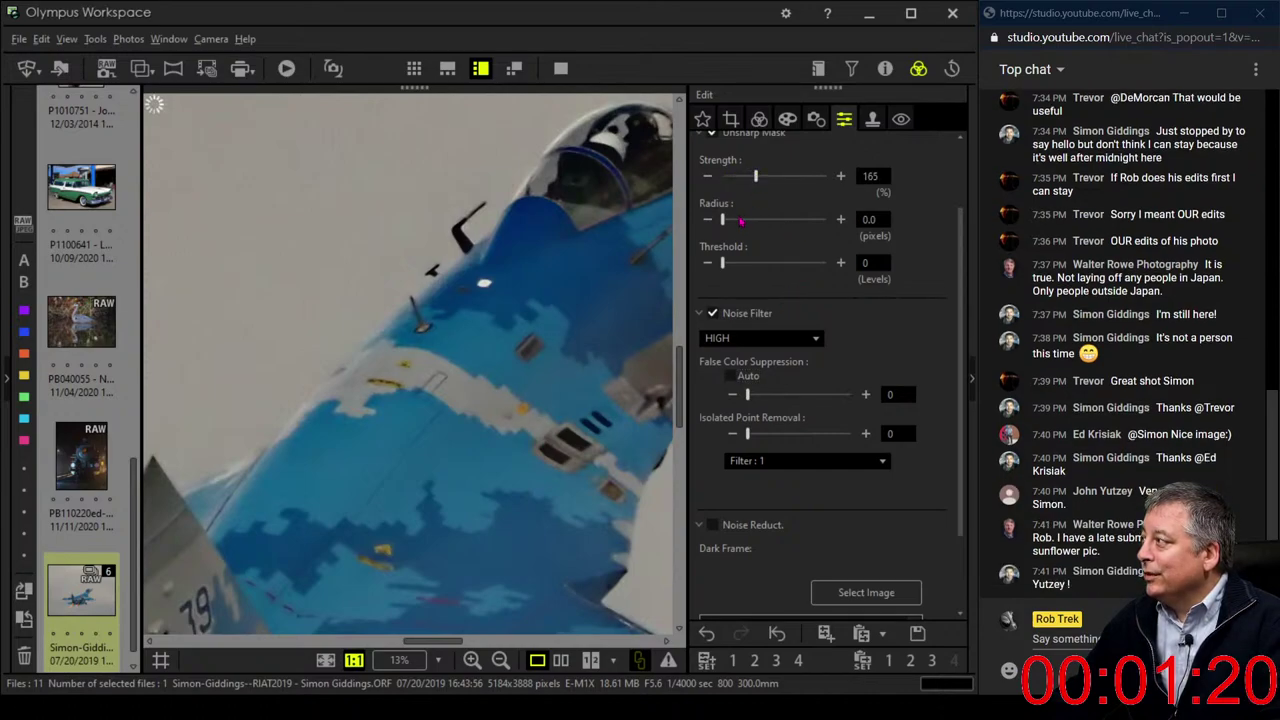
{"action": "left_click_drag", "start_coordinate": [723, 220], "coordinate": [730, 228]}
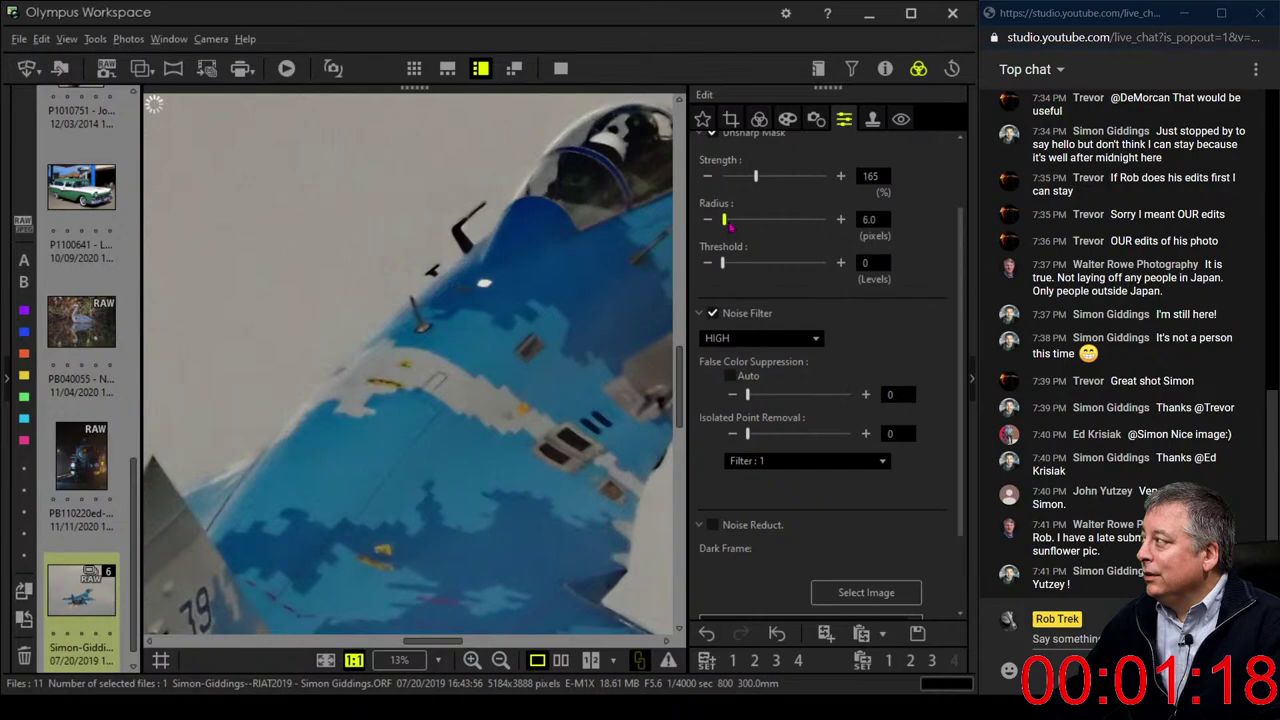
{"action": "left_click", "coordinate": [869, 219]}
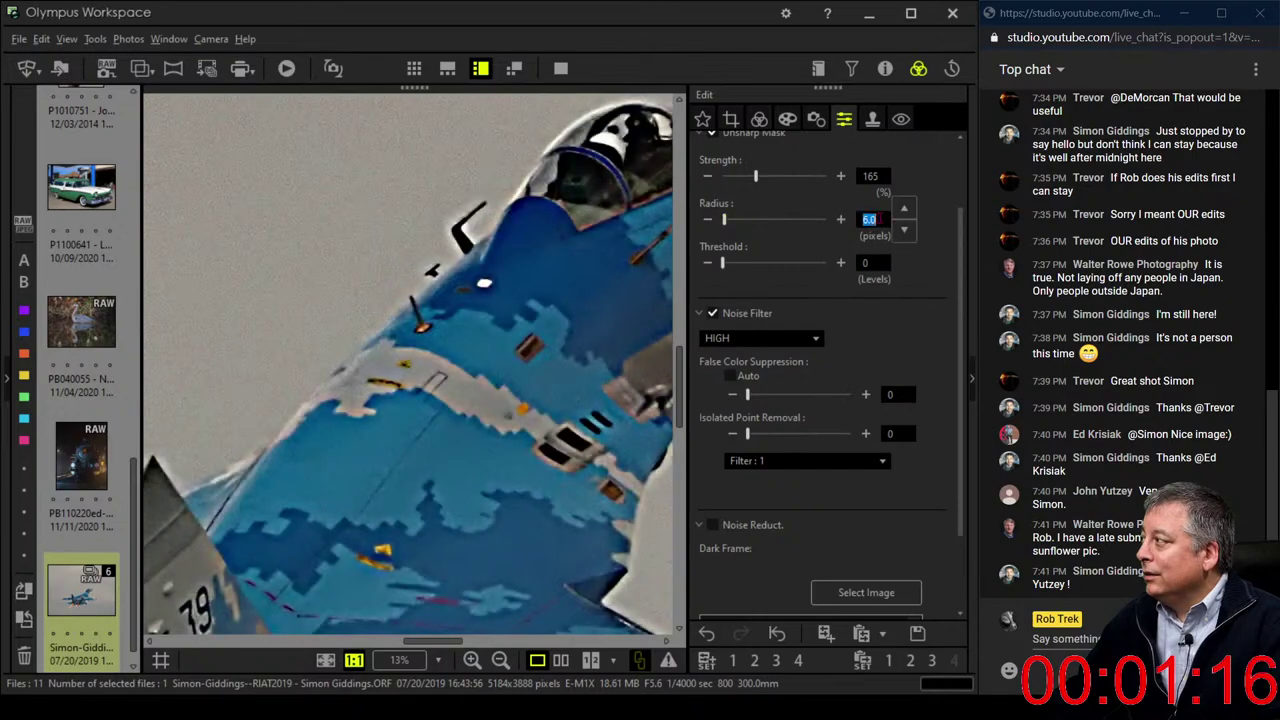
{"action": "type", "text": "1.5"}
{"action": "key", "text": "Tab"}
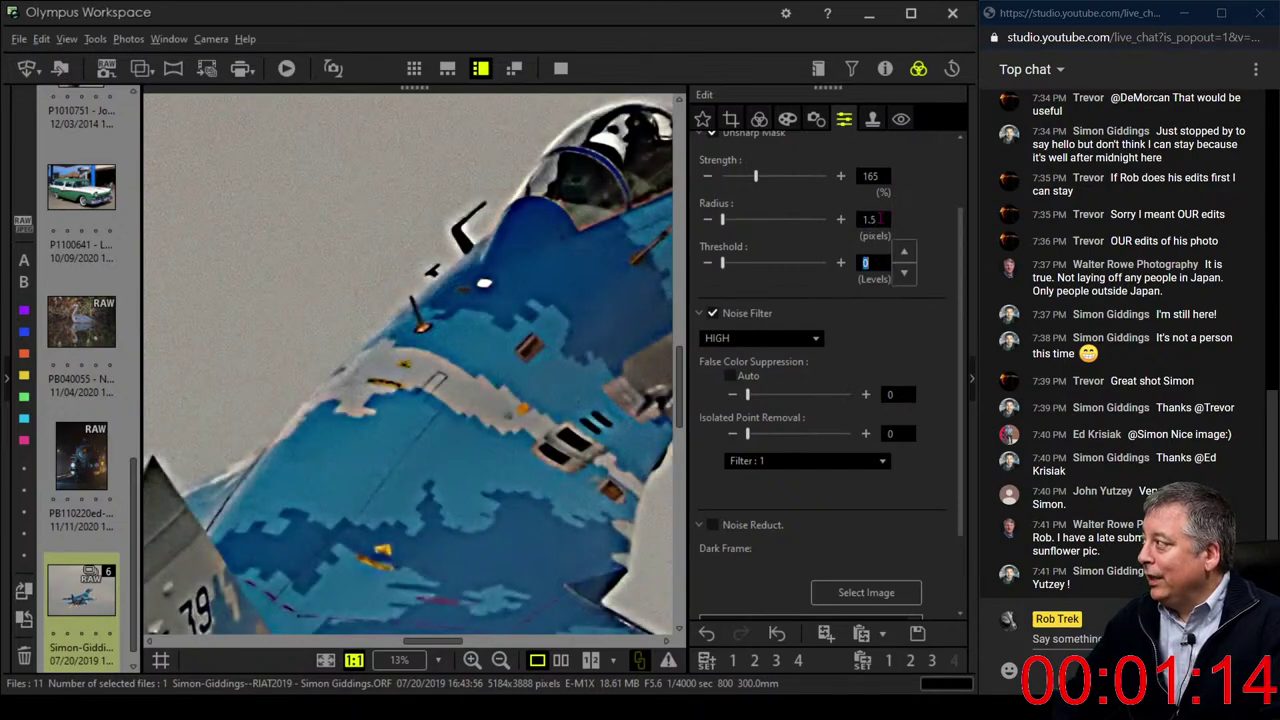
{"action": "type", "text": "15"}
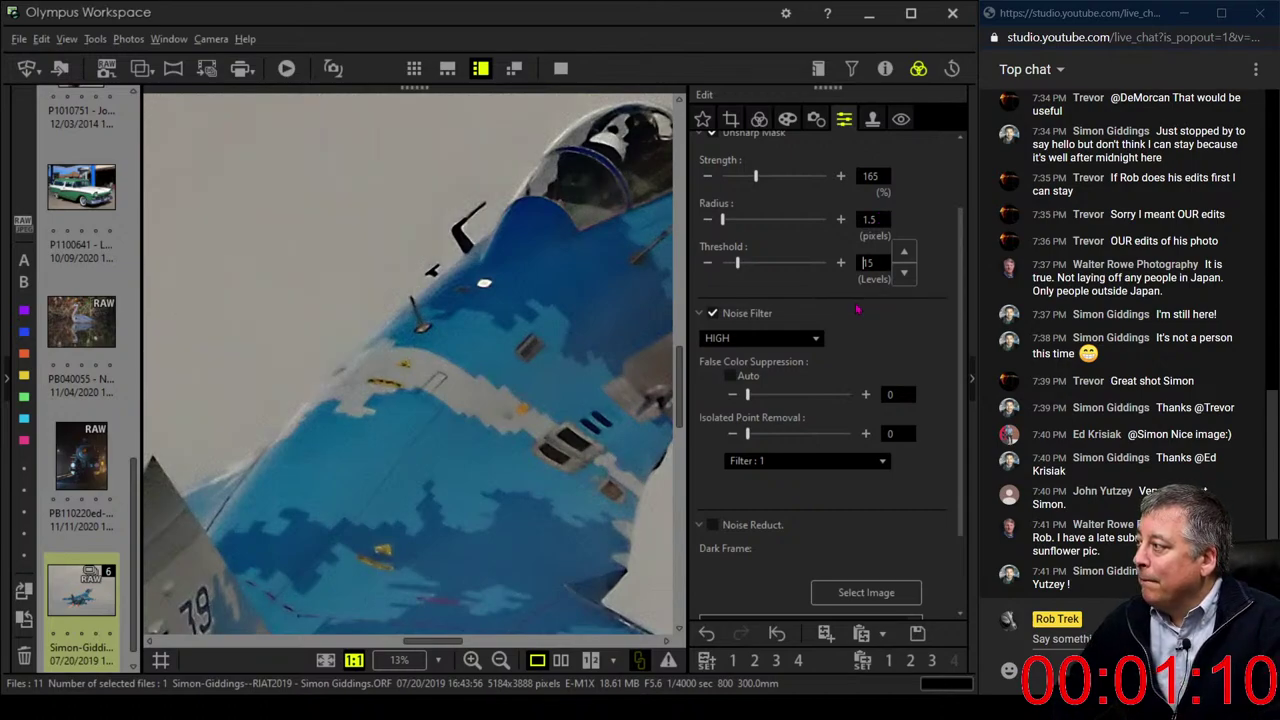
Set the RGB tone curve's white input to 198 and black input to 19, and steepen it with a midtone point and a lowered shadow point
{"action": "left_click", "coordinate": [576, 370]}
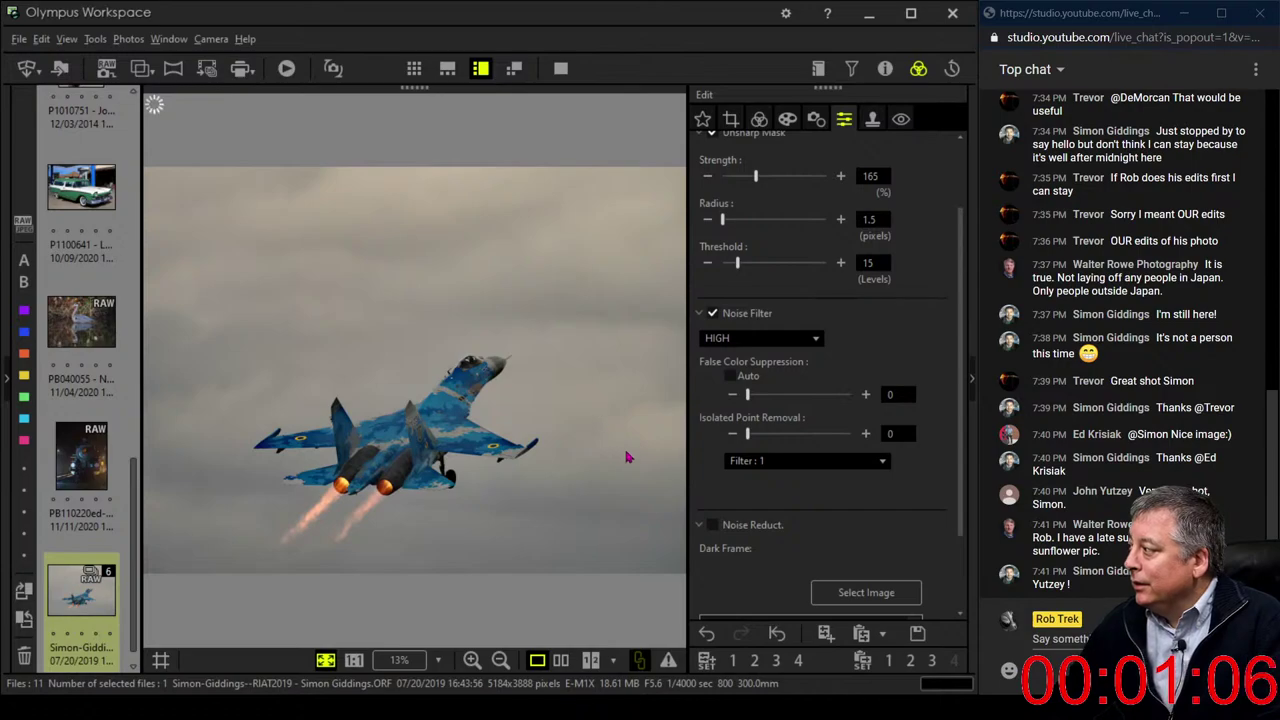
{"action": "left_click", "coordinate": [762, 121]}
{"action": "scroll", "coordinate": [806, 380], "scroll_direction": "down", "scroll_amount": 3}
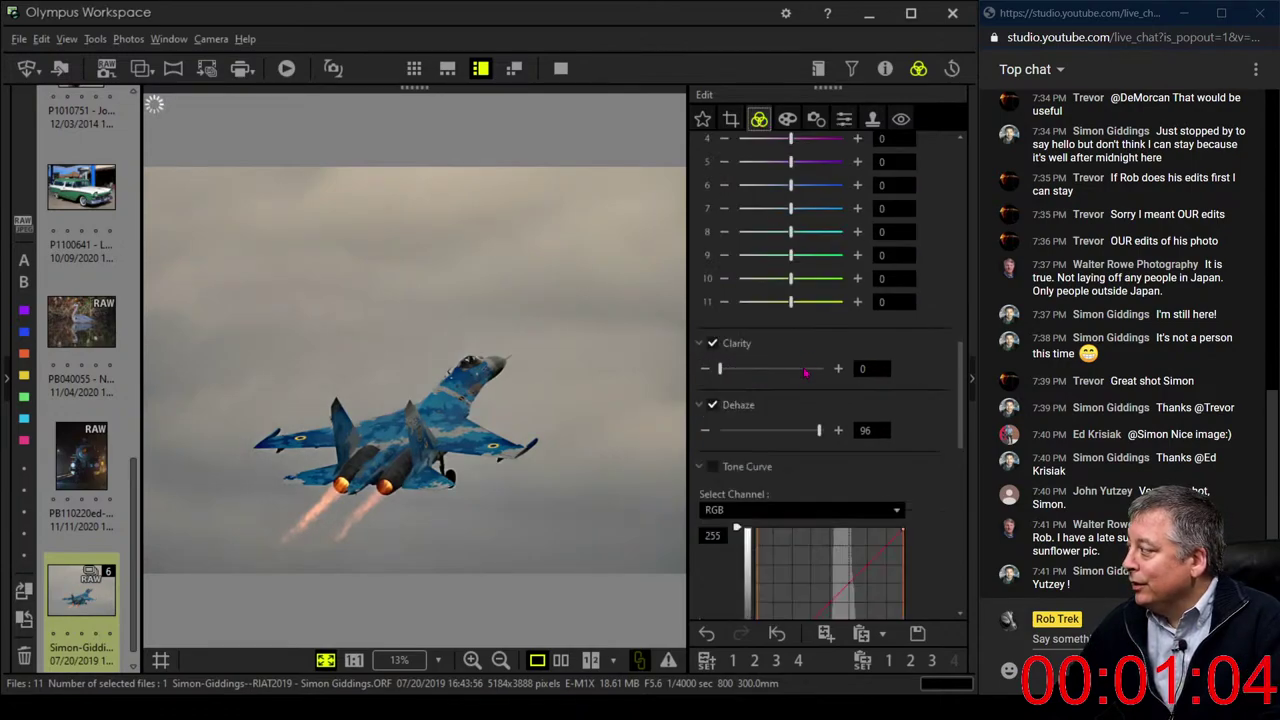
{"action": "scroll", "coordinate": [806, 396], "scroll_direction": "down", "scroll_amount": 8}
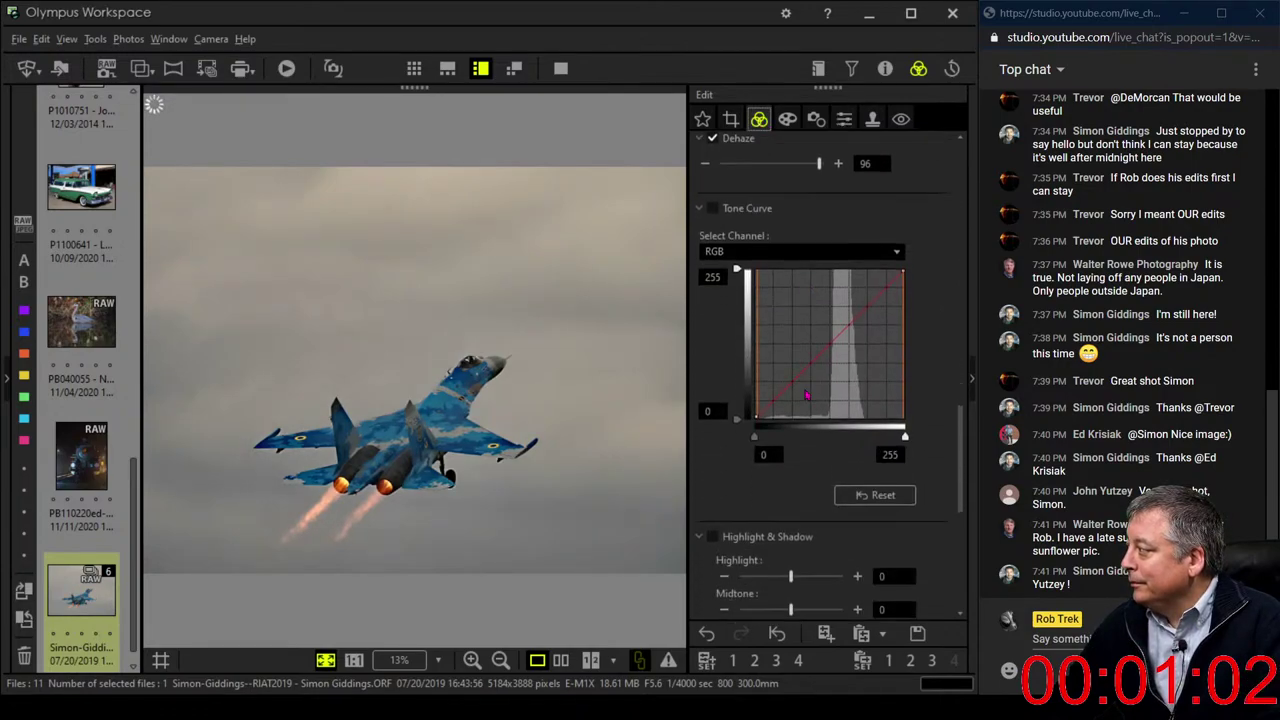
{"action": "scroll", "coordinate": [806, 395], "scroll_direction": "down", "scroll_amount": 1}
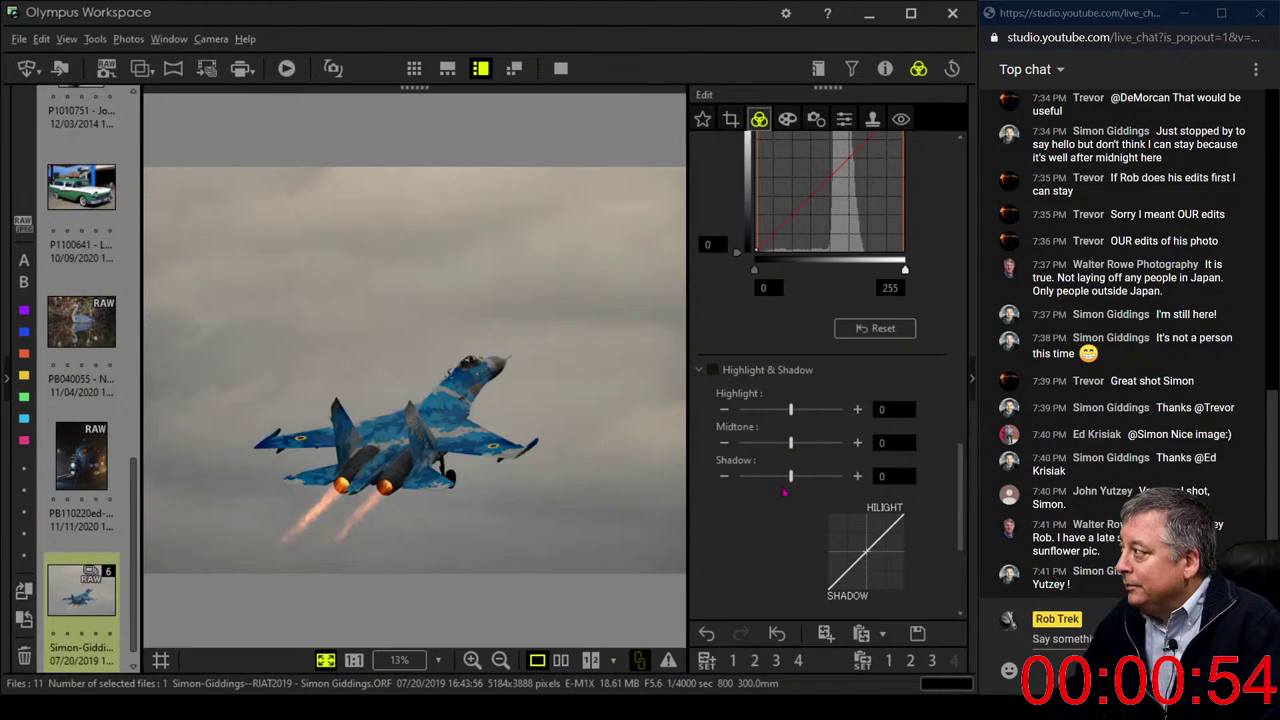
{"action": "scroll", "coordinate": [793, 459], "scroll_direction": "up", "scroll_amount": 2}
{"action": "left_click_drag", "start_coordinate": [906, 346], "coordinate": [871, 346]}
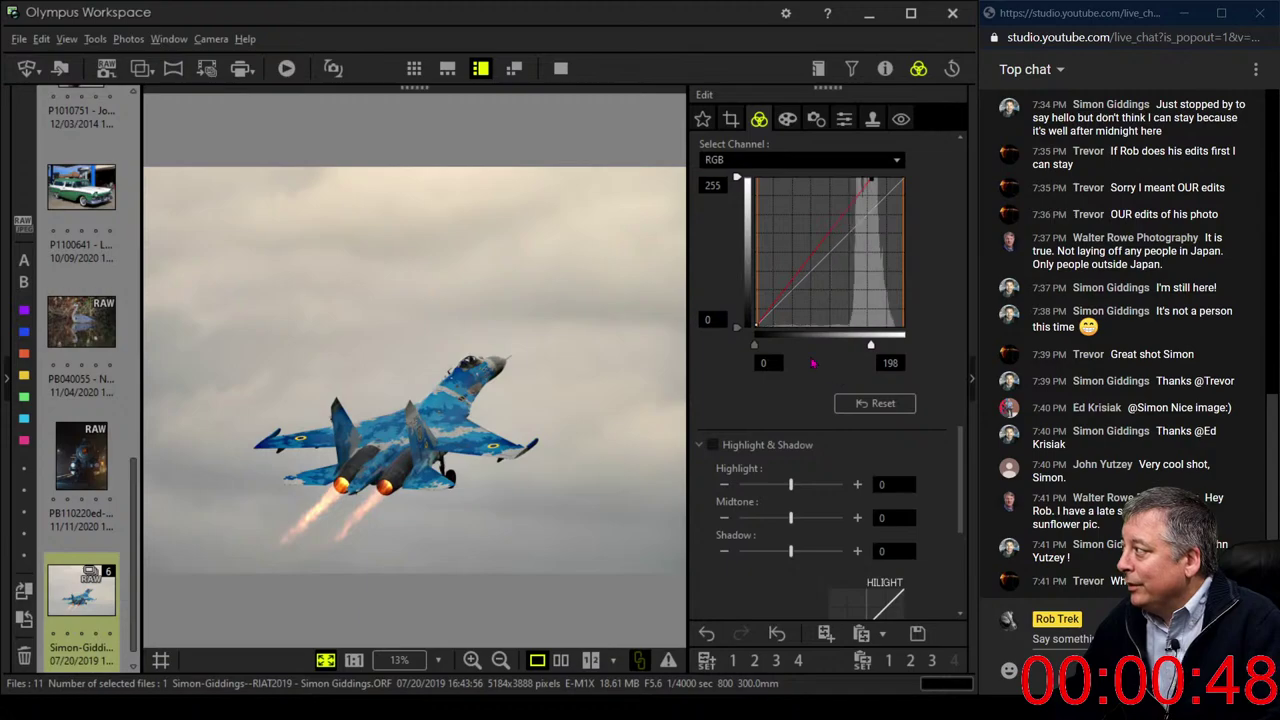
{"action": "left_click_drag", "start_coordinate": [755, 345], "coordinate": [765, 347]}
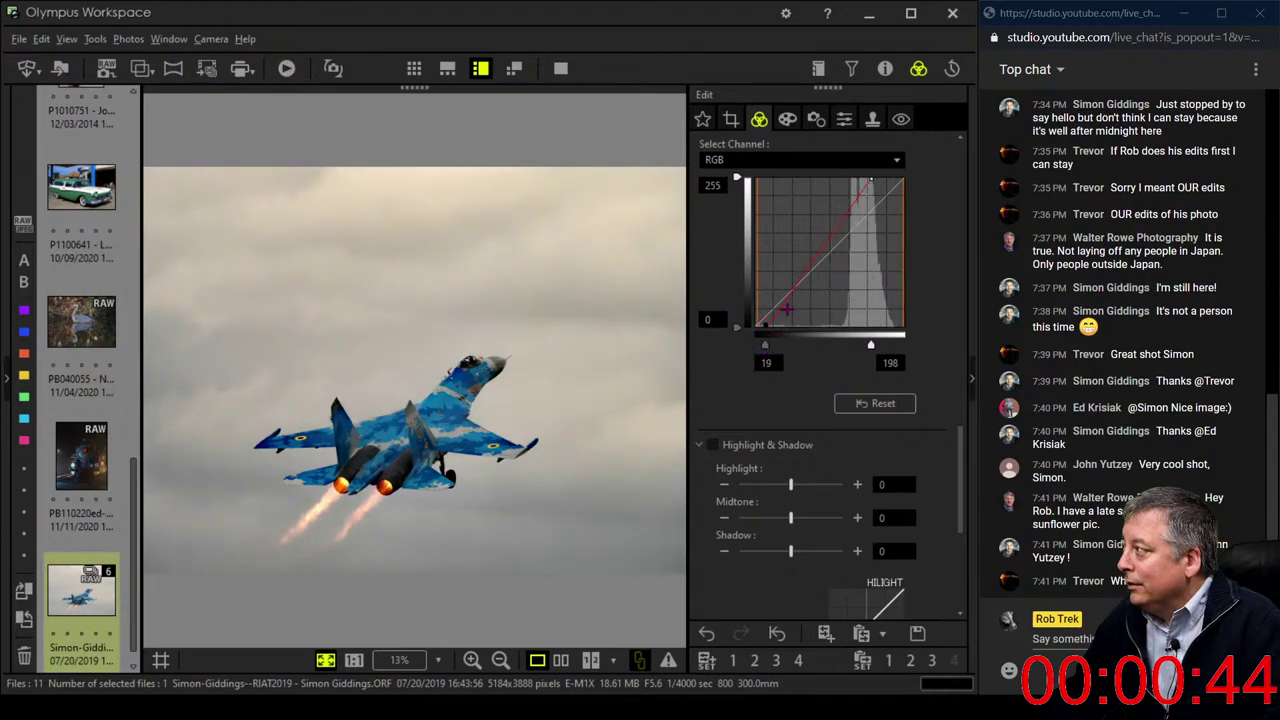
{"action": "left_click_drag", "start_coordinate": [785, 307], "coordinate": [826, 242]}
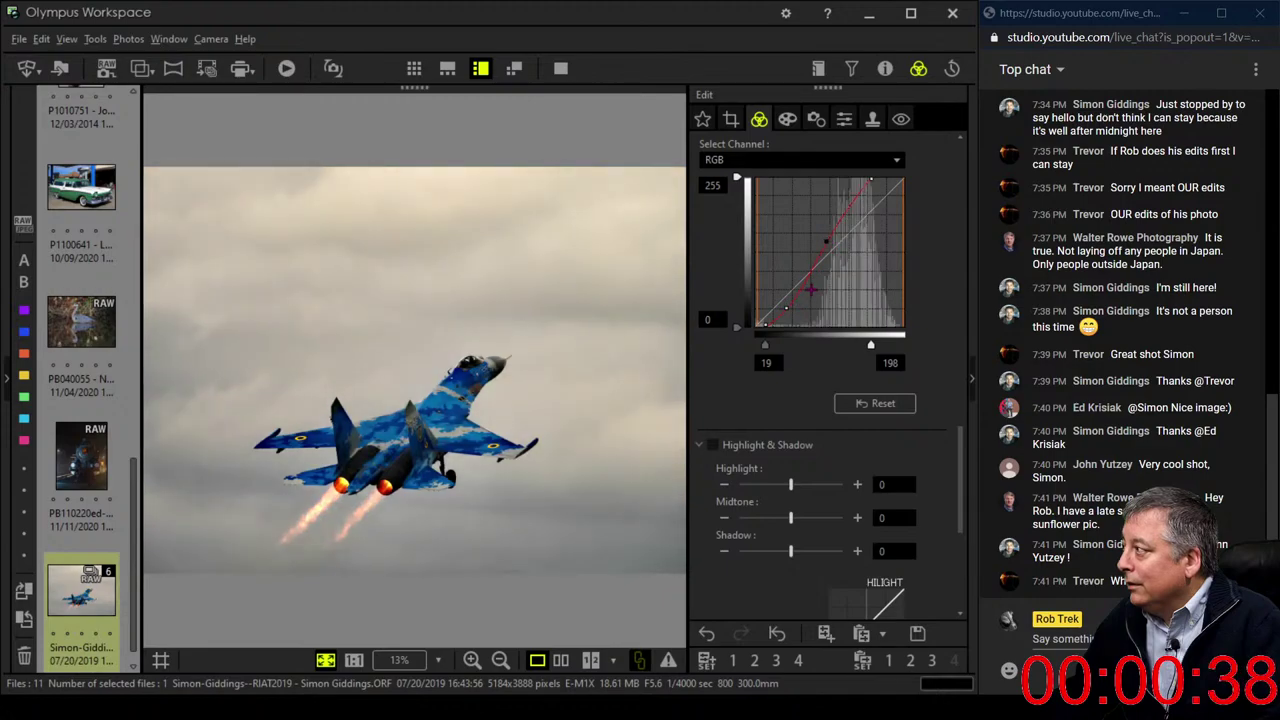
{"action": "left_click_drag", "start_coordinate": [786, 308], "coordinate": [785, 315]}
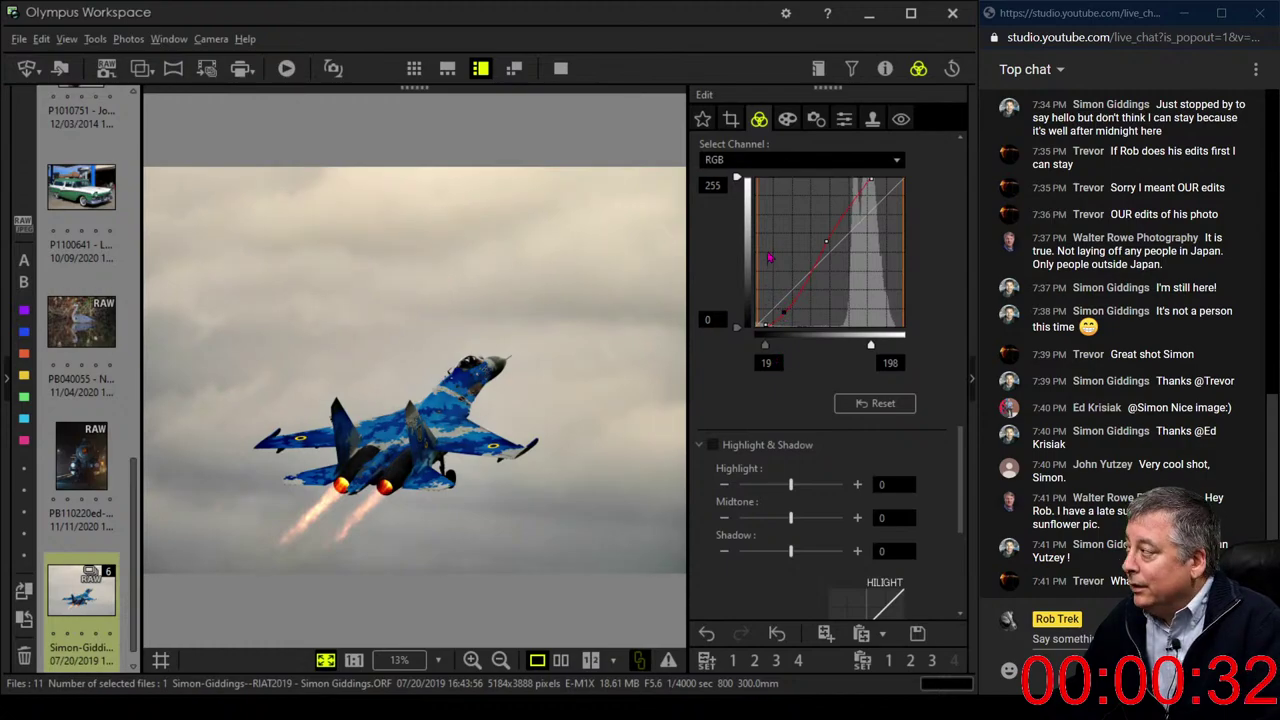
Raise the luminance of the blue color ranges 6 and 7 to 7 each in the color adjustment
{"action": "scroll", "coordinate": [769, 259], "scroll_direction": "up", "scroll_amount": 3}
{"action": "scroll", "coordinate": [769, 259], "scroll_direction": "up", "scroll_amount": 10}
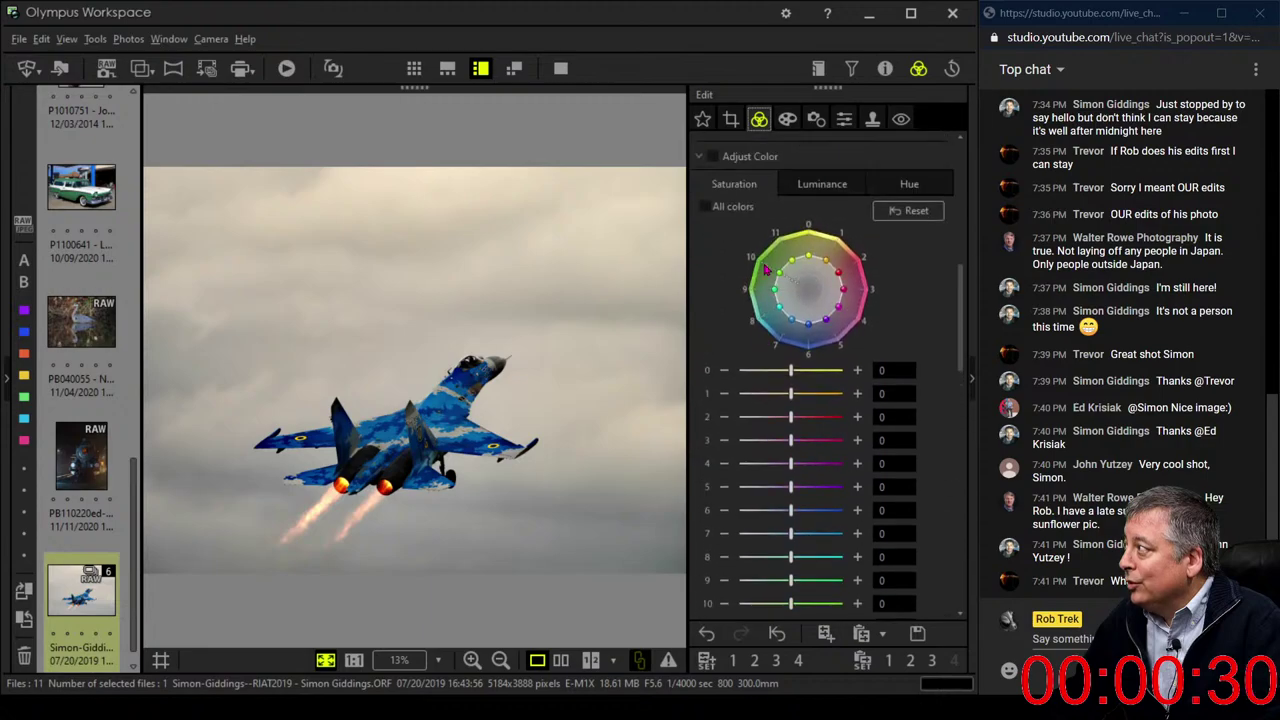
{"action": "left_click", "coordinate": [815, 238]}
{"action": "scroll", "coordinate": [880, 375], "scroll_direction": "down", "scroll_amount": 3}
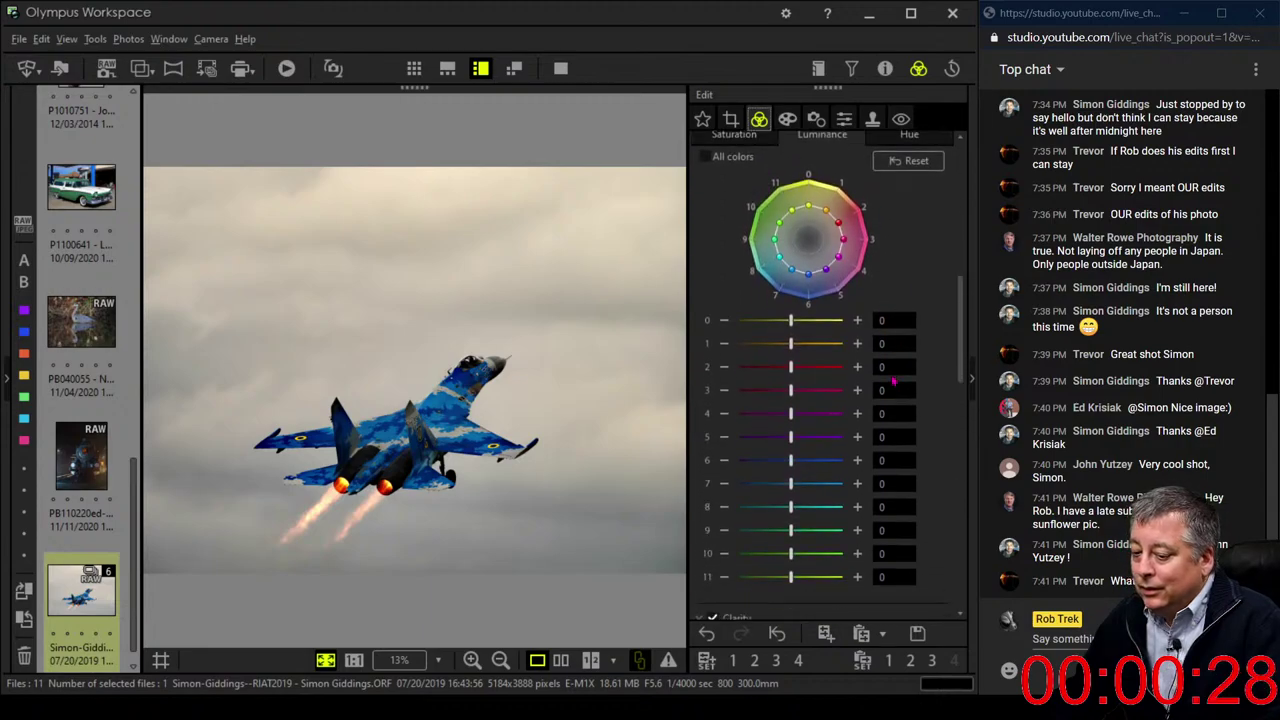
{"action": "left_click_drag", "start_coordinate": [791, 435], "coordinate": [843, 435]}
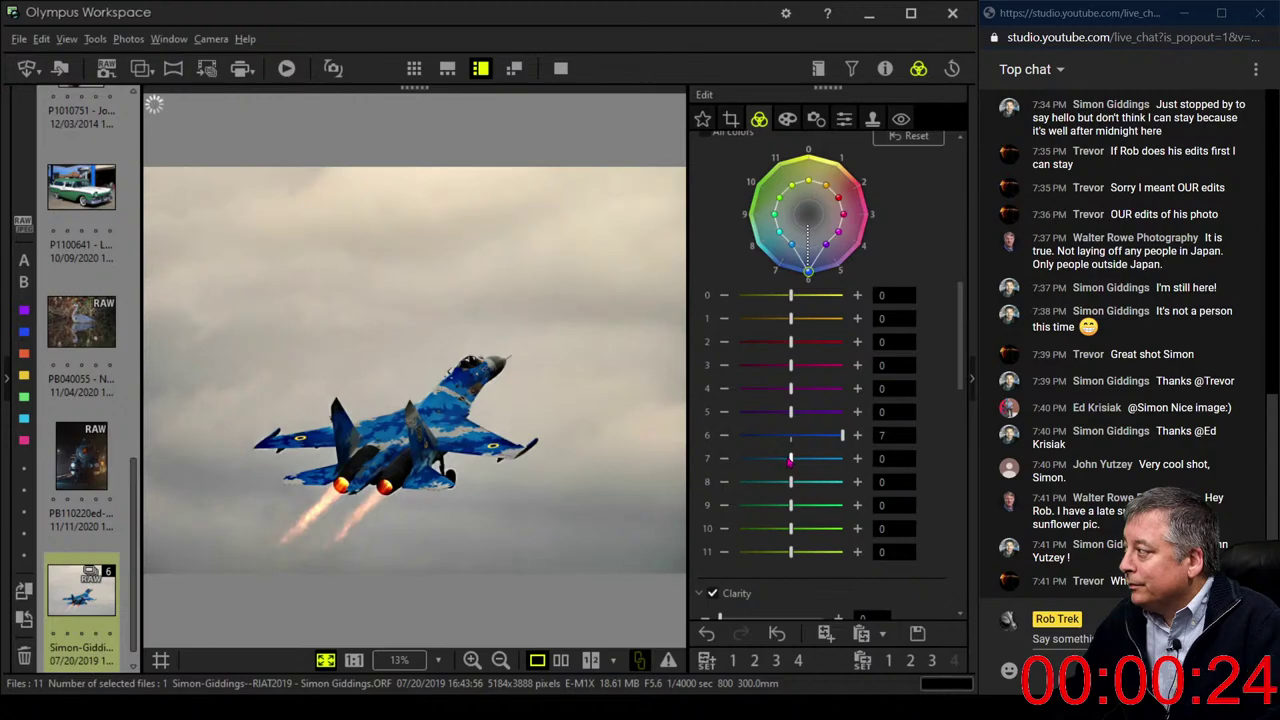
{"action": "left_click_drag", "start_coordinate": [791, 458], "coordinate": [843, 458]}
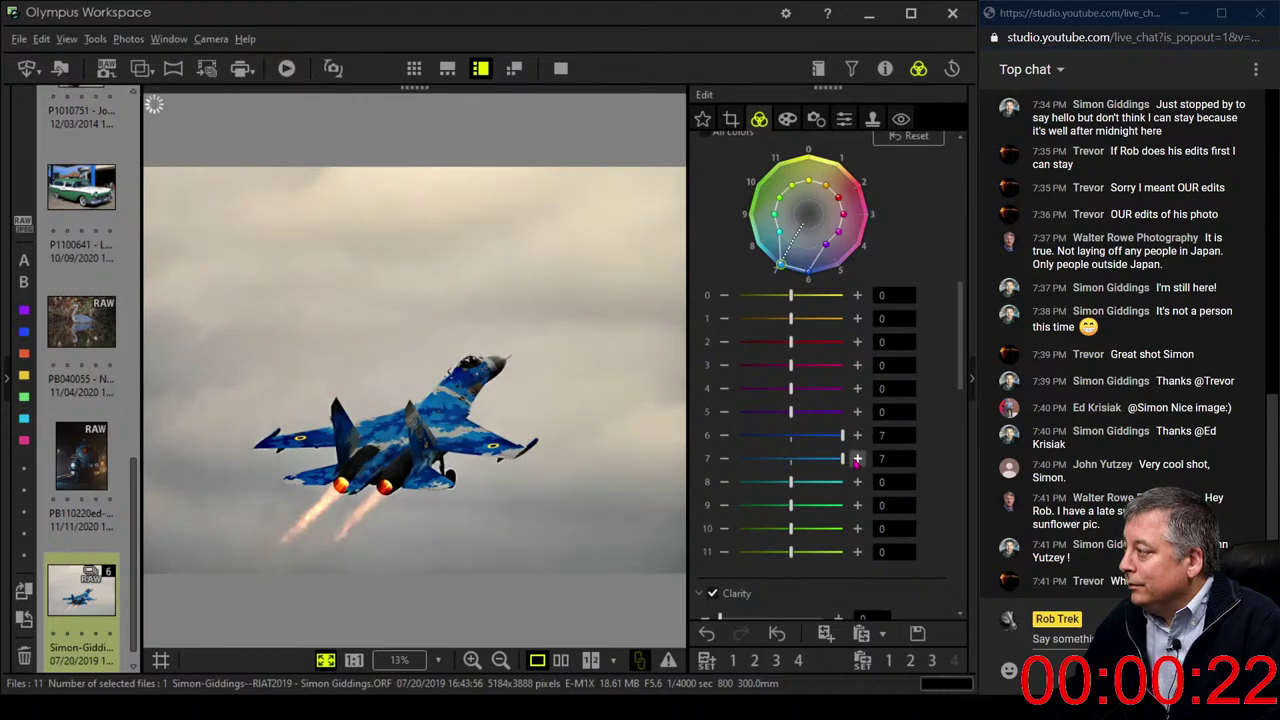
Reduce the photo's overall Saturation to -0.4 and set Gradation to AUTO
{"action": "scroll", "coordinate": [885, 390], "scroll_direction": "down", "scroll_amount": 3}
{"action": "scroll", "coordinate": [899, 423], "scroll_direction": "down", "scroll_amount": 10}
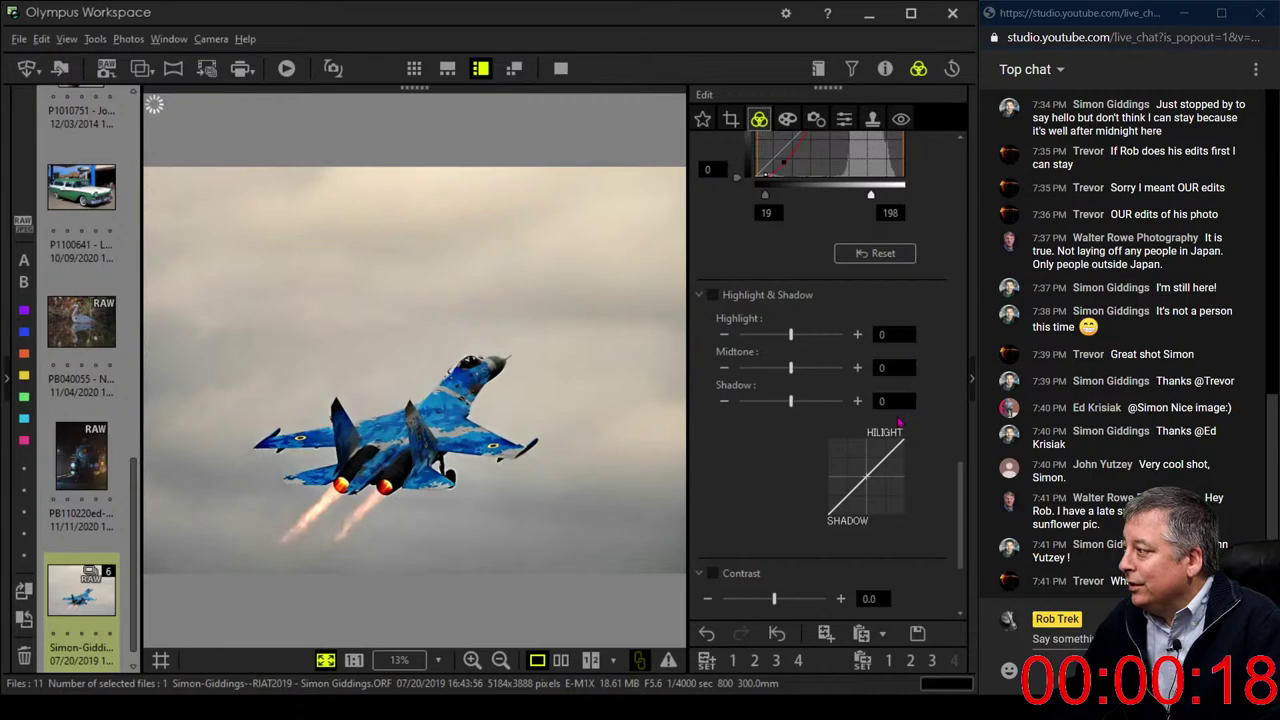
{"action": "scroll", "coordinate": [899, 423], "scroll_direction": "down", "scroll_amount": 3}
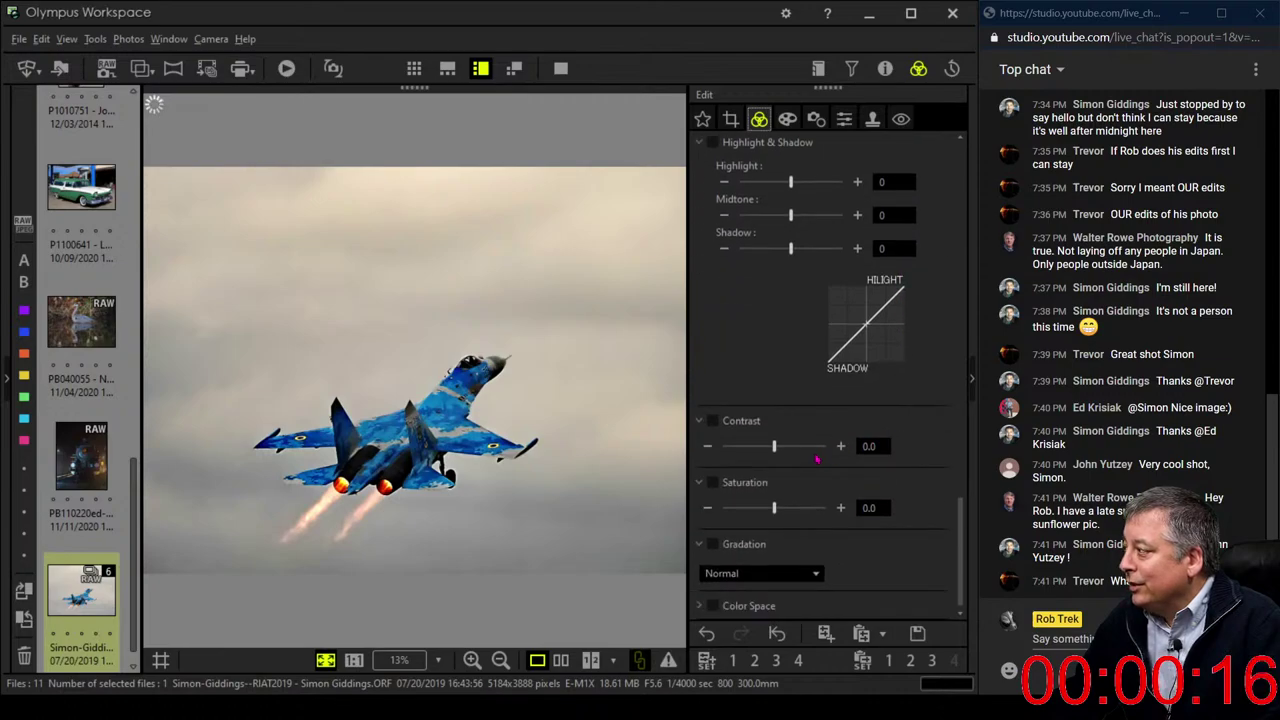
{"action": "left_click_drag", "start_coordinate": [772, 508], "coordinate": [763, 510]}
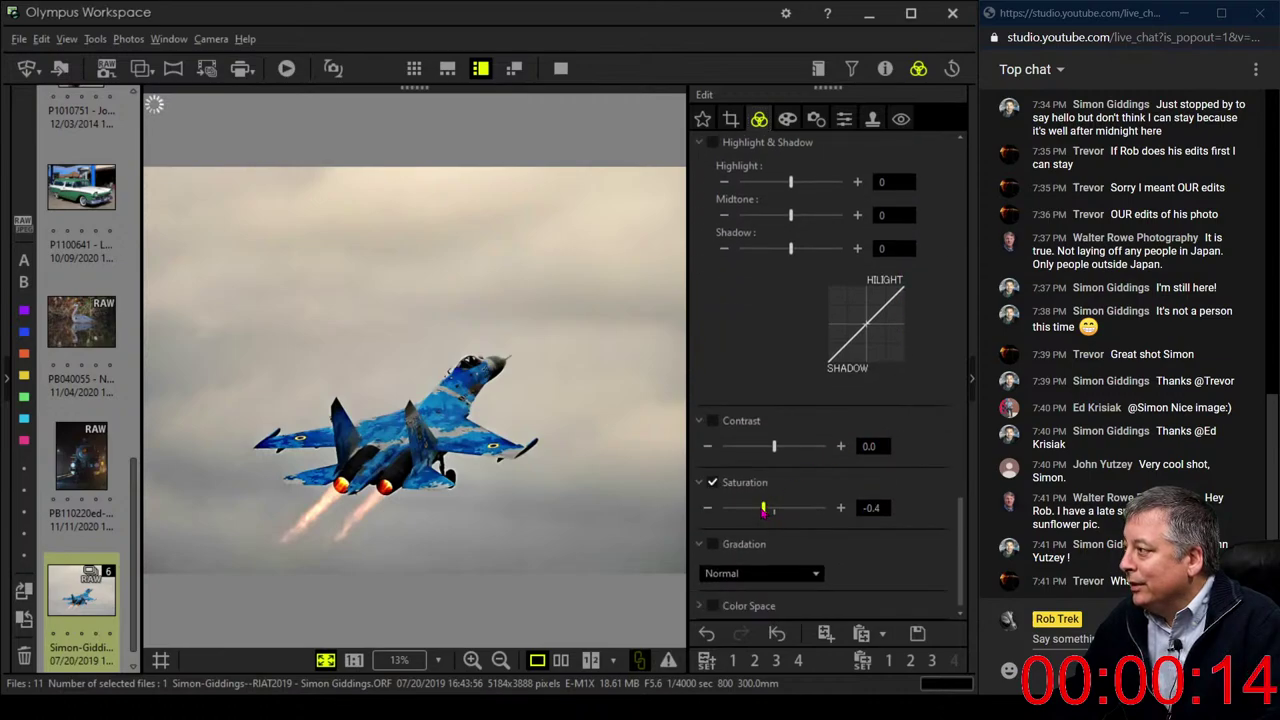
{"action": "left_click", "coordinate": [799, 579]}
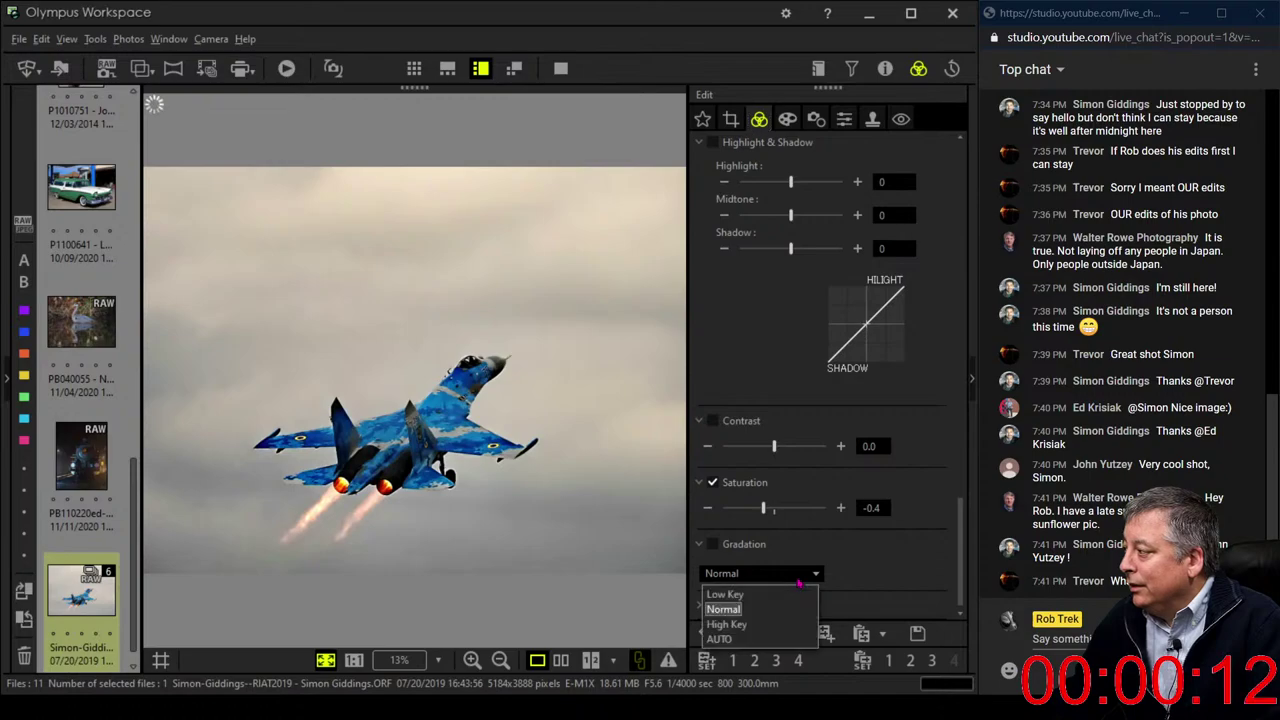
{"action": "left_click", "coordinate": [761, 638]}
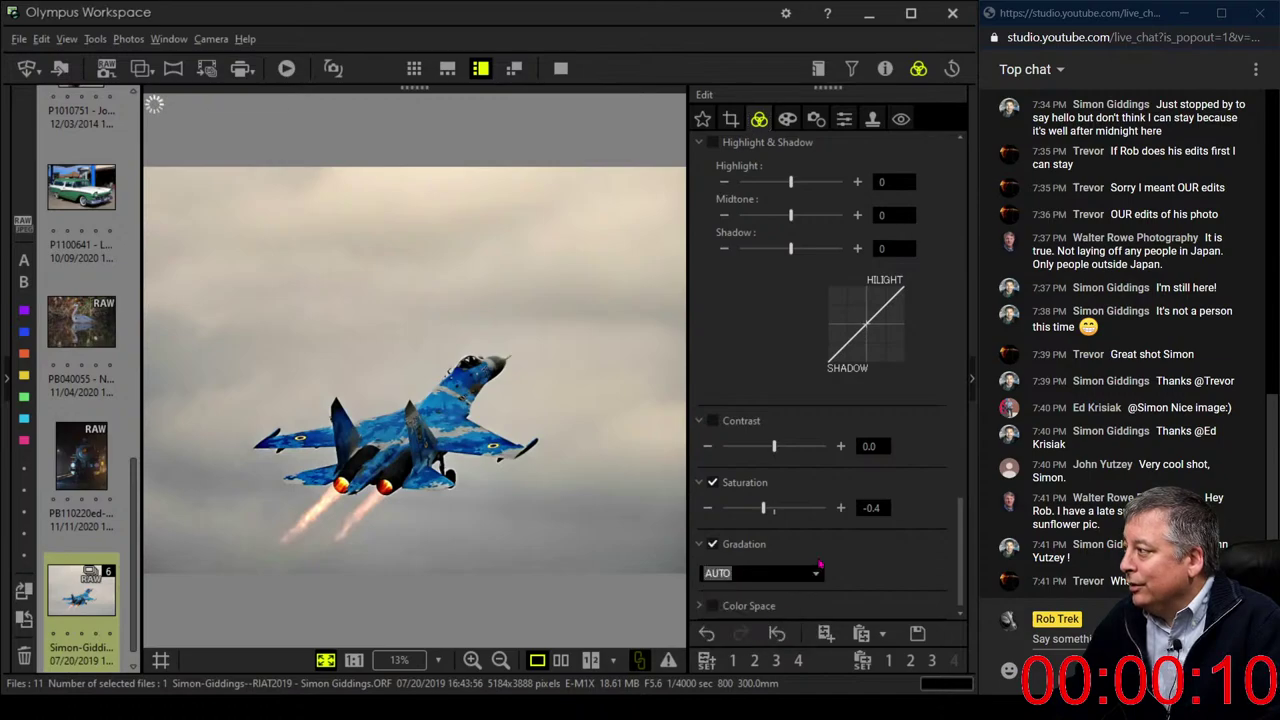
Darken the photo's corners by setting Adjust Vignetting to -3
{"action": "scroll", "coordinate": [890, 455], "scroll_direction": "up", "scroll_amount": 5}
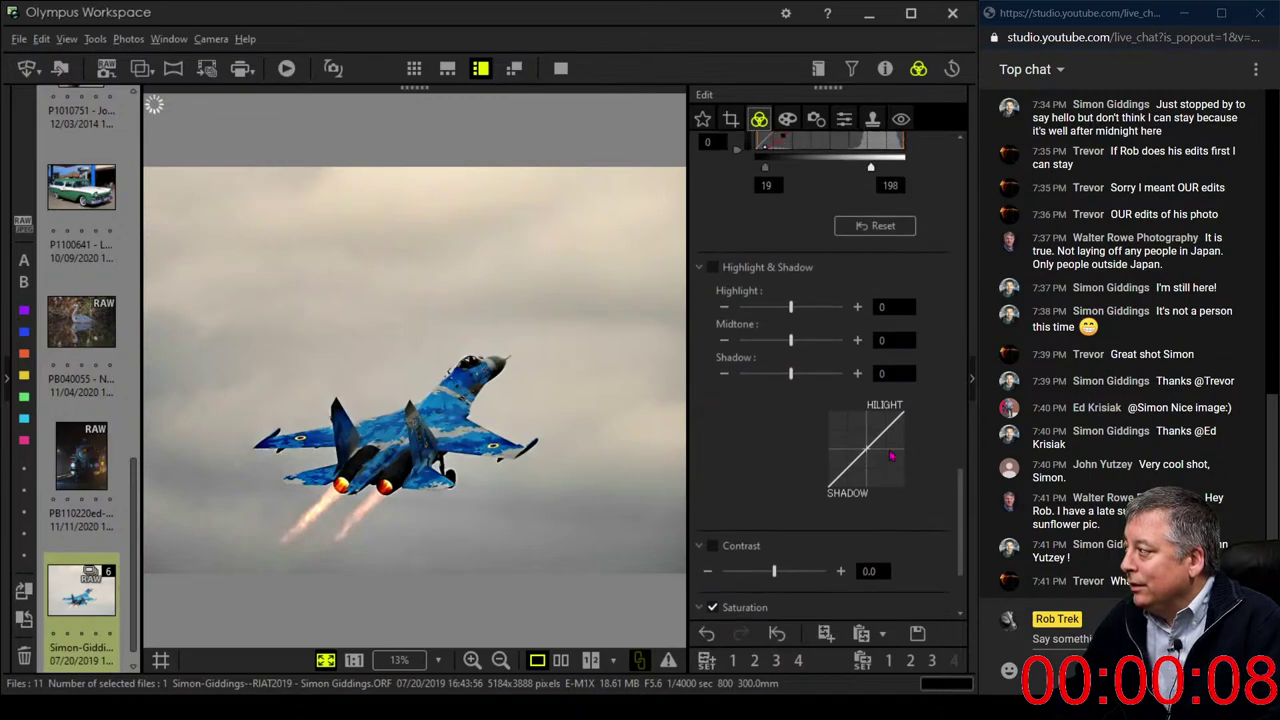
{"action": "scroll", "coordinate": [890, 455], "scroll_direction": "up", "scroll_amount": 4}
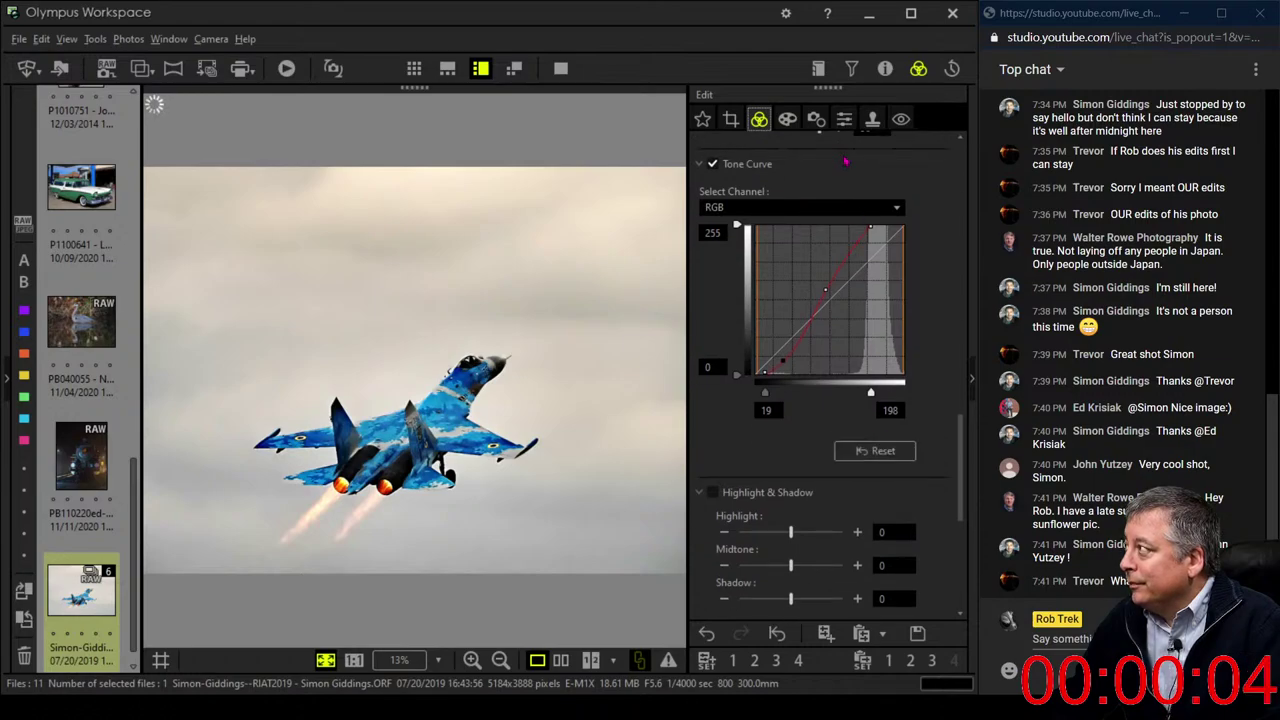
{"action": "left_click", "coordinate": [789, 121]}
{"action": "left_click_drag", "start_coordinate": [774, 571], "coordinate": [769, 571]}
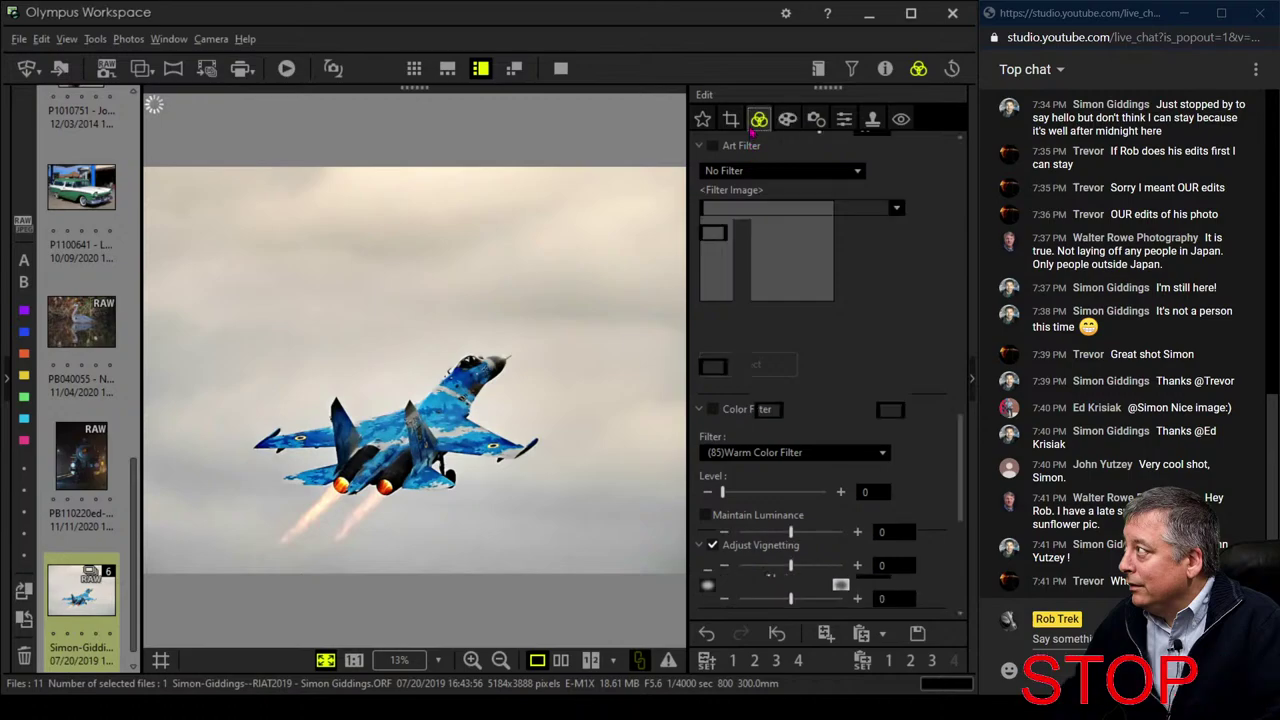
{"action": "left_click", "coordinate": [758, 121]}
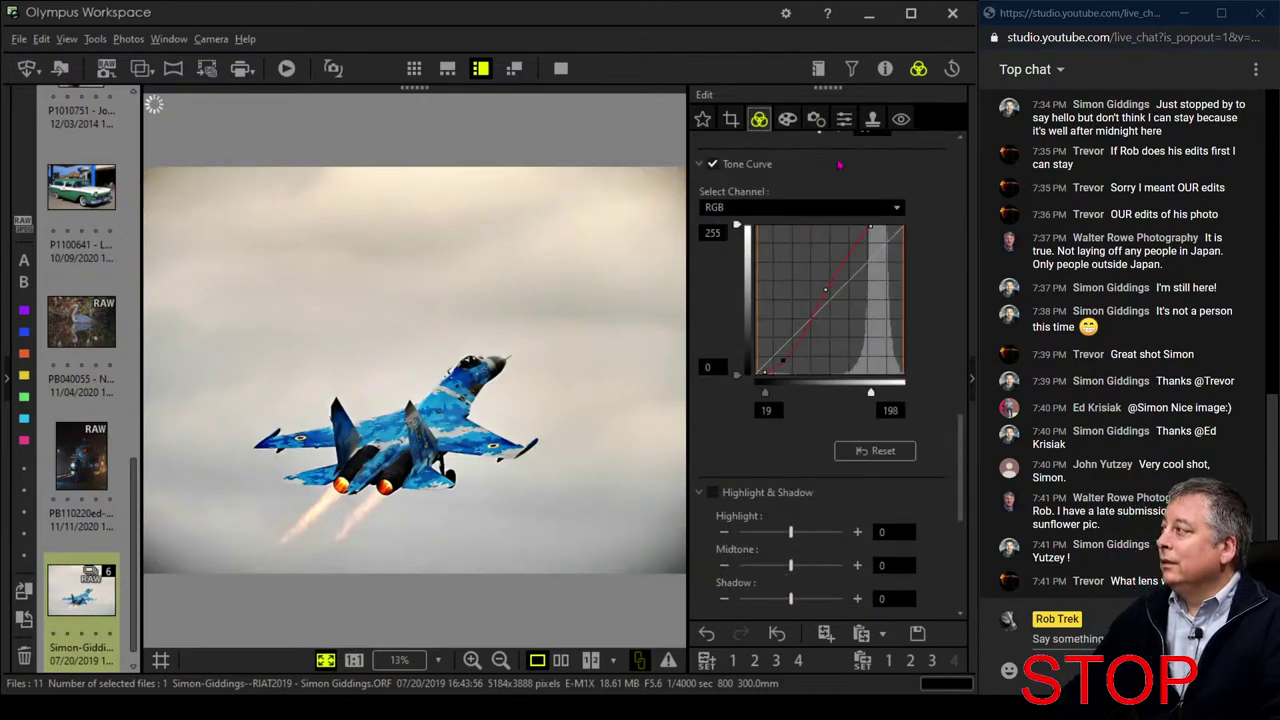
{"action": "left_click", "coordinate": [787, 120]}
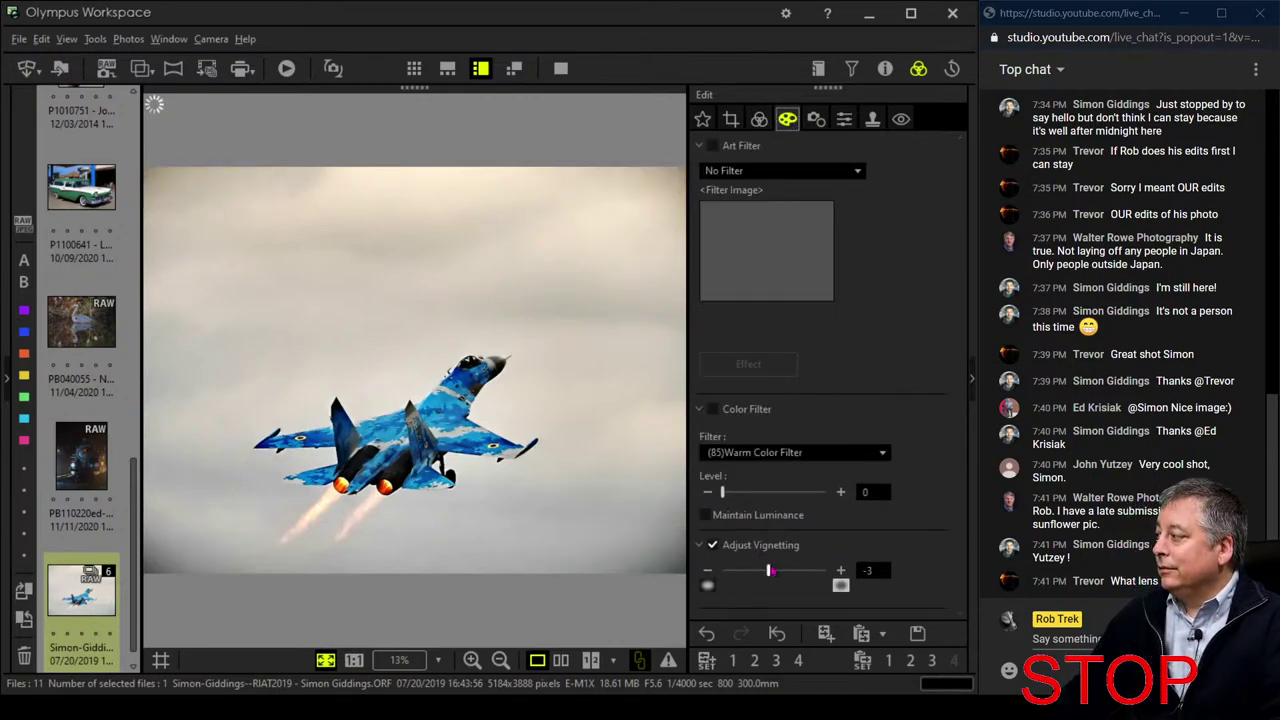
Turn off Adjust Vignetting and compare the edited jet with the original side by side, full screen and at 1:1 on the cockpit
{"action": "left_click", "coordinate": [712, 545]}
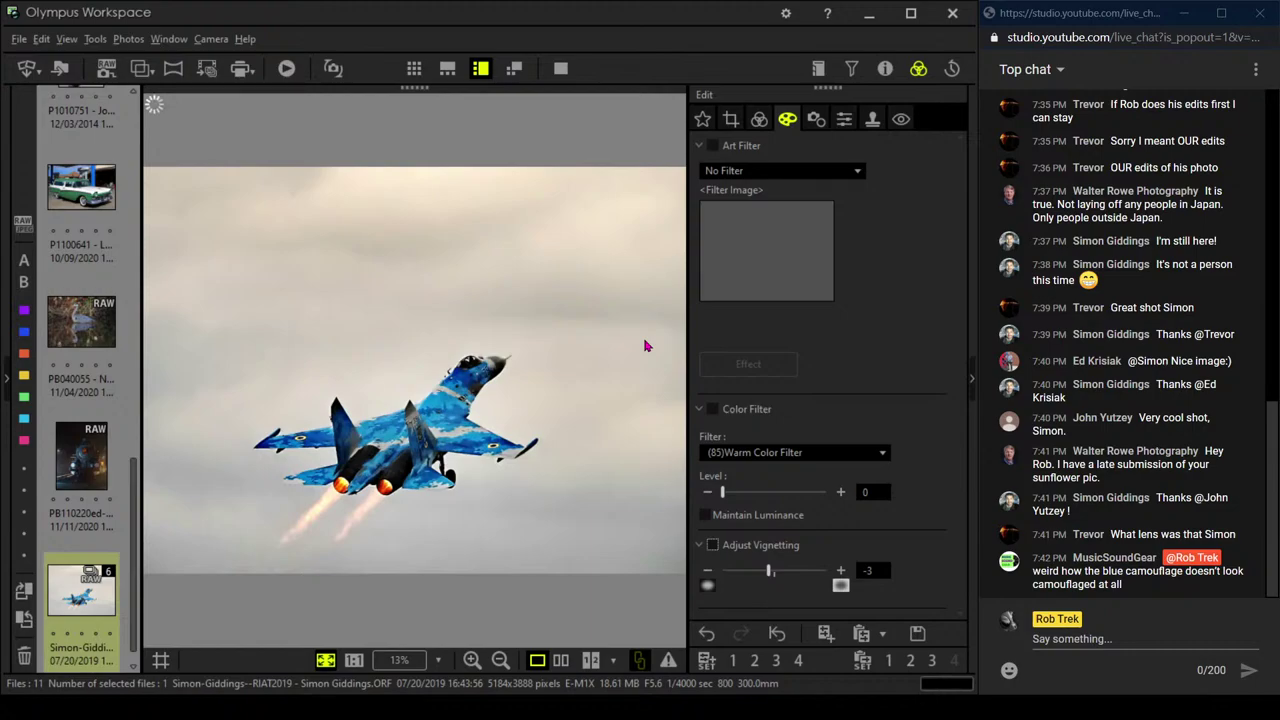
{"action": "left_click", "coordinate": [560, 660]}
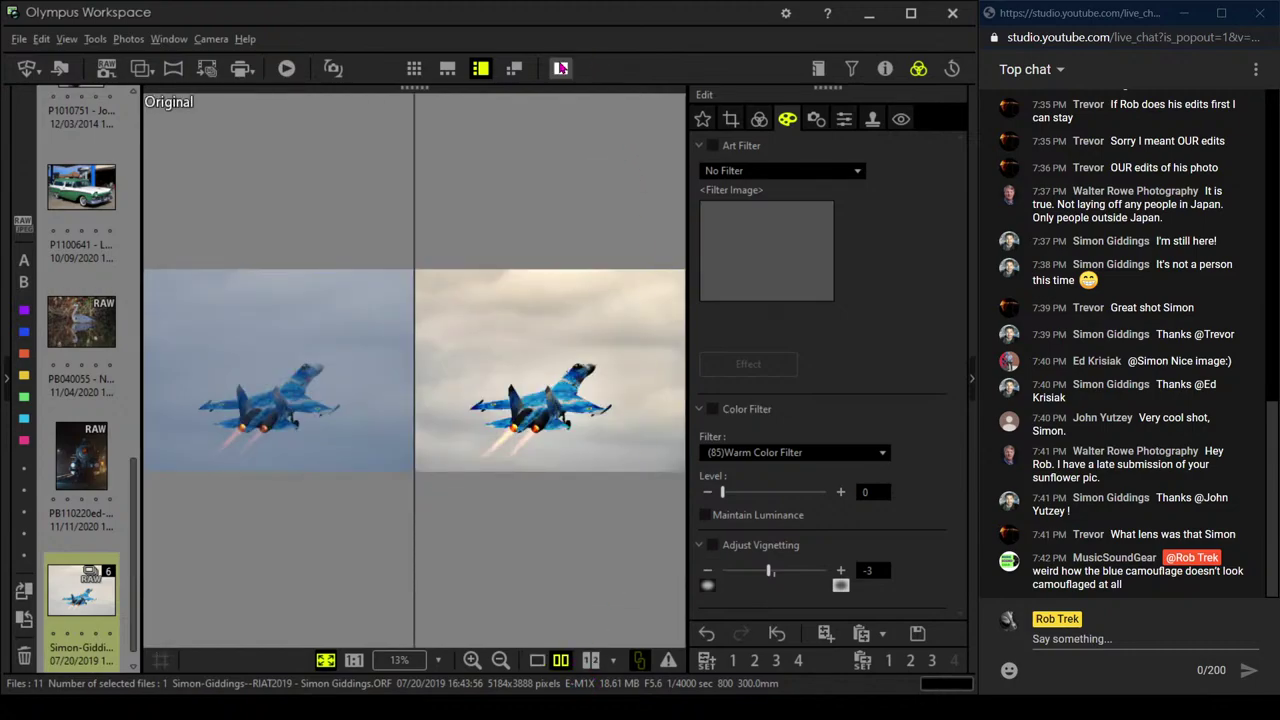
{"action": "left_click", "coordinate": [561, 68]}
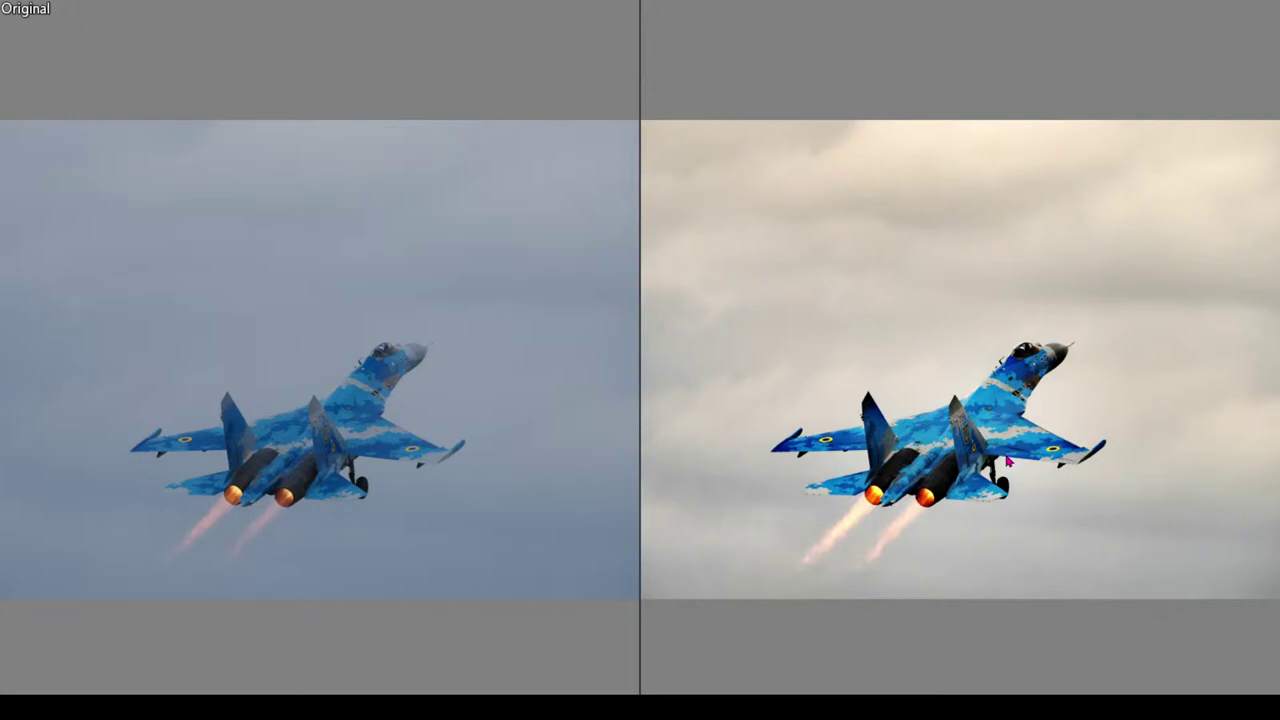
{"action": "left_click", "coordinate": [1025, 372]}
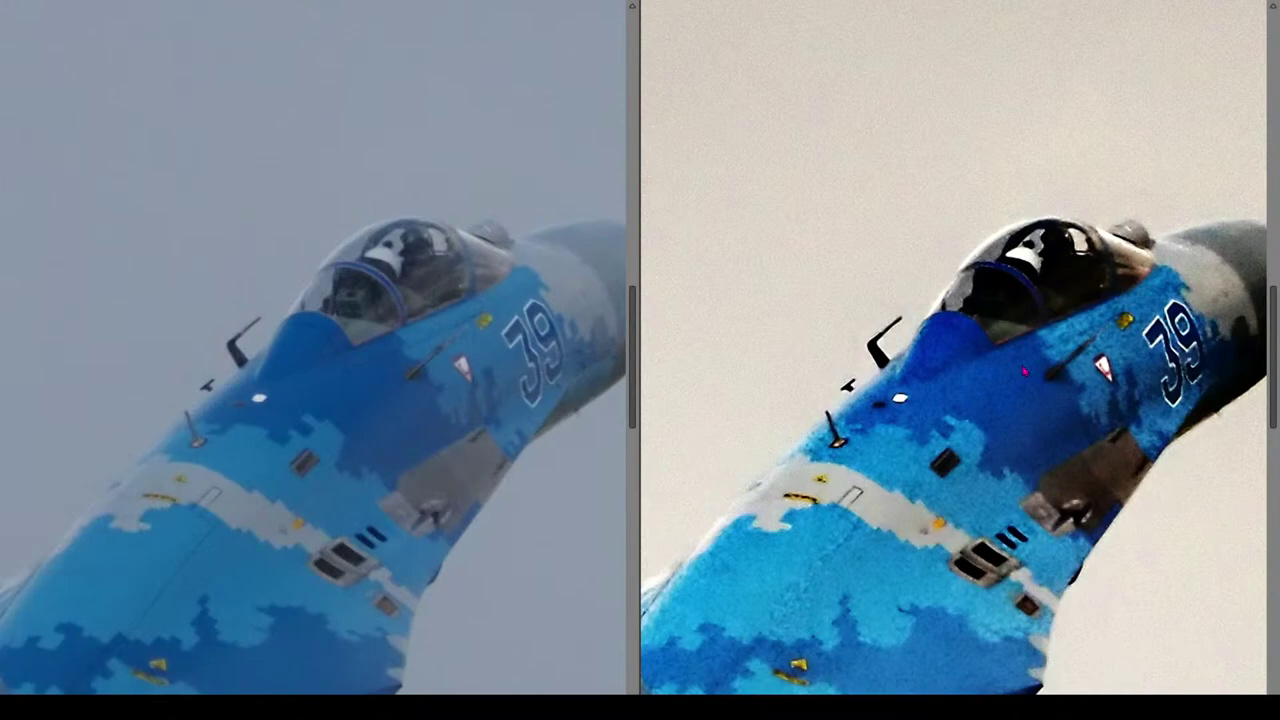
{"action": "left_click_drag", "start_coordinate": [1037, 390], "coordinate": [958, 427]}
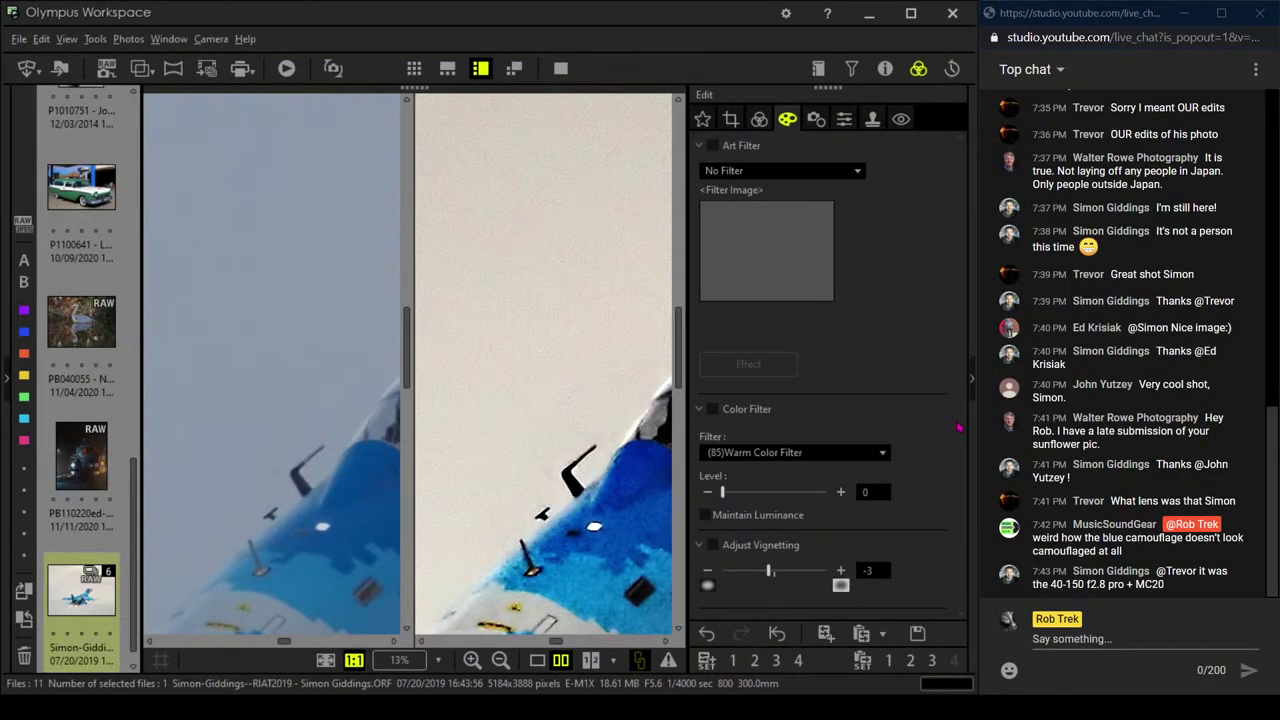
{"action": "left_click", "coordinate": [534, 466]}
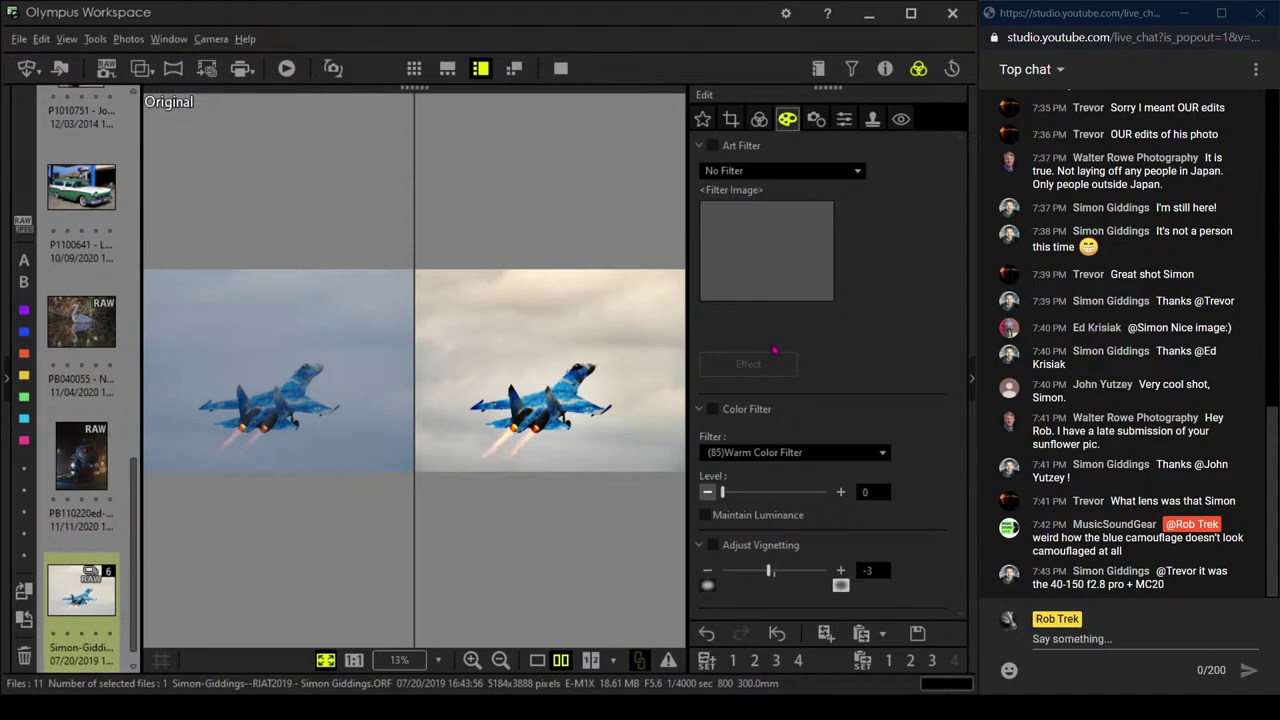
Reduce the jet photo's overall Saturation to -1.8
{"action": "left_click", "coordinate": [783, 147]}
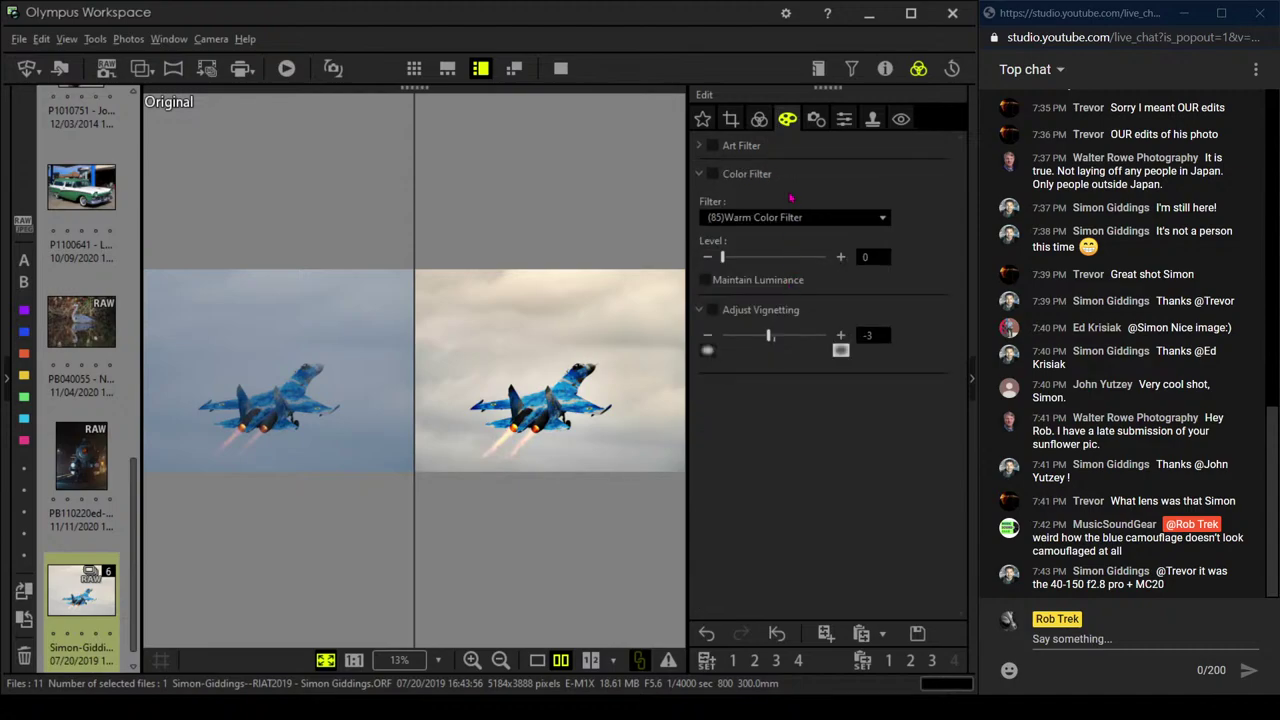
{"action": "left_click", "coordinate": [817, 121]}
{"action": "left_click", "coordinate": [844, 119]}
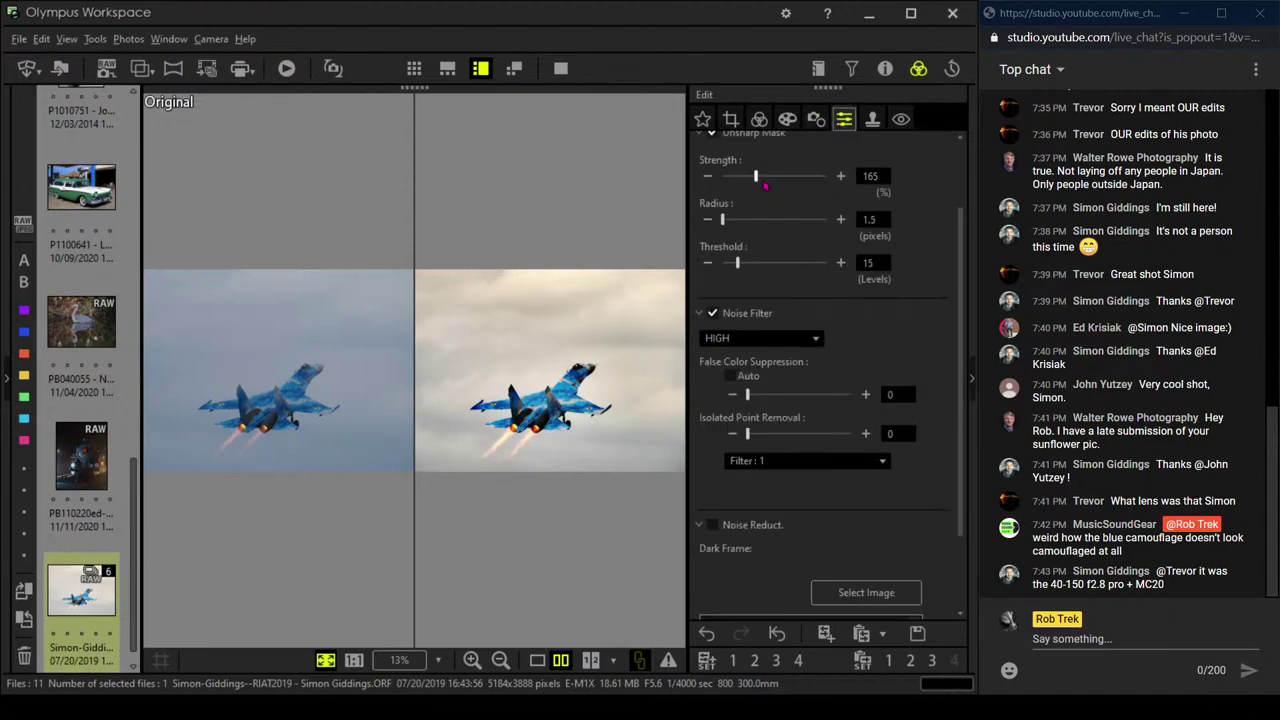
{"action": "left_click", "coordinate": [759, 119]}
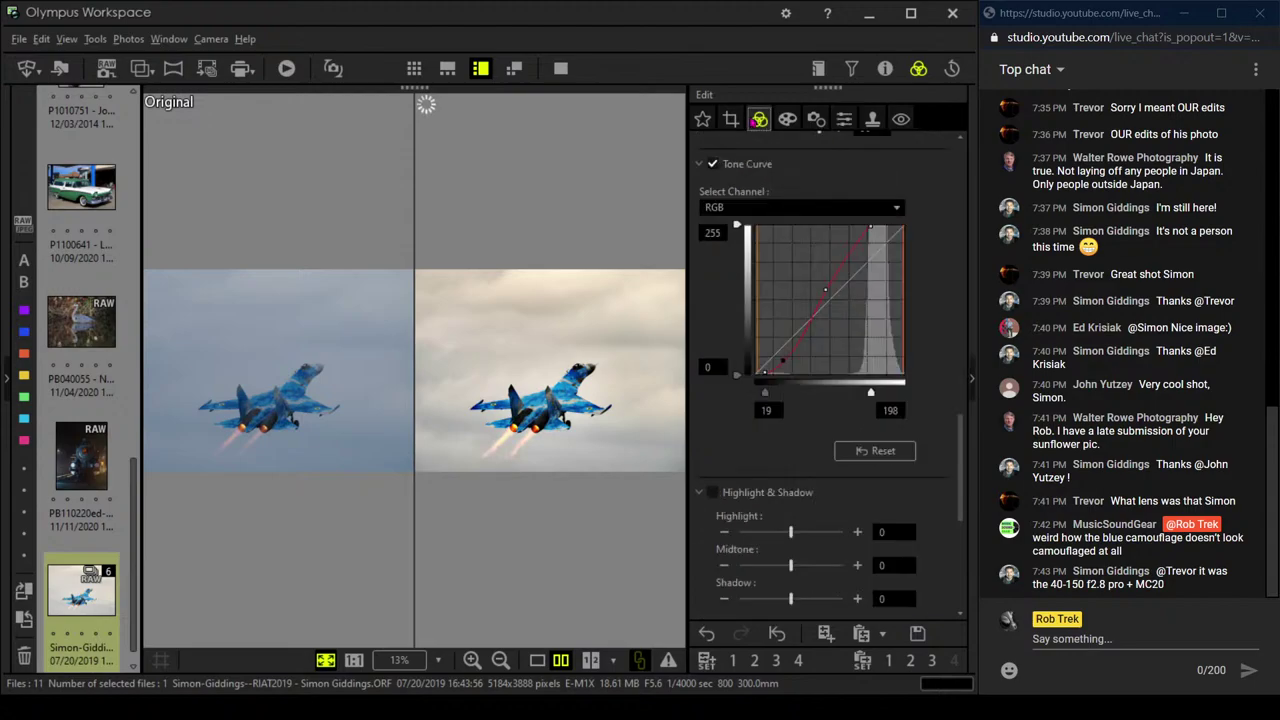
{"action": "scroll", "coordinate": [813, 459], "scroll_direction": "down", "scroll_amount": 5}
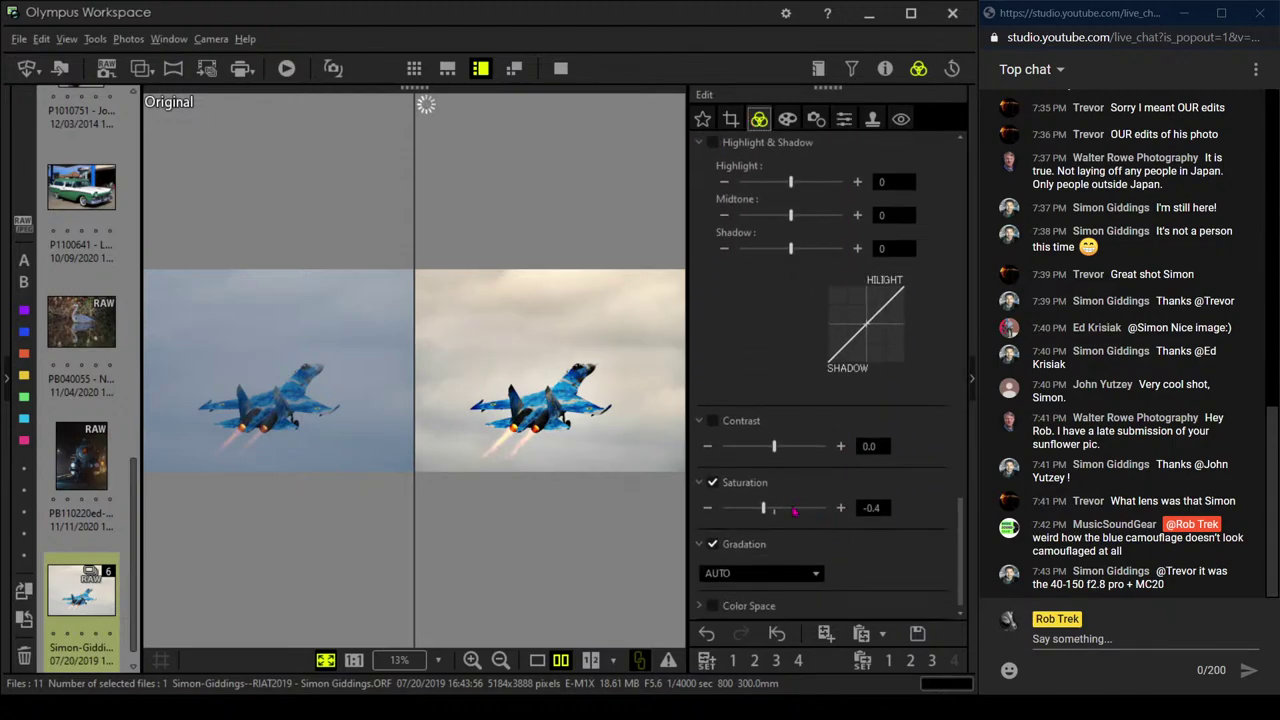
{"action": "left_click_drag", "start_coordinate": [764, 508], "coordinate": [727, 510]}
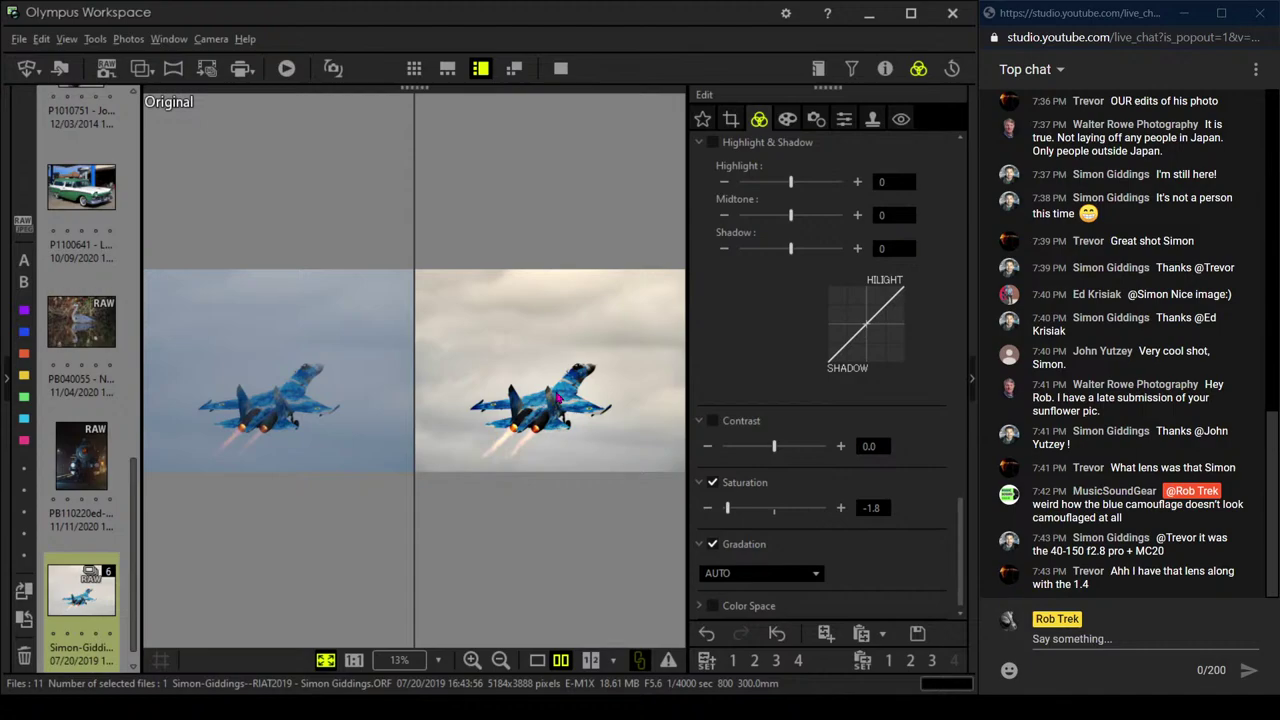
Set Dehaze to 47 while inspecting the cockpit at 1:1, and compare the result with the original in full screen
{"action": "left_click", "coordinate": [581, 385]}
{"action": "left_click_drag", "start_coordinate": [581, 356], "coordinate": [588, 430]}
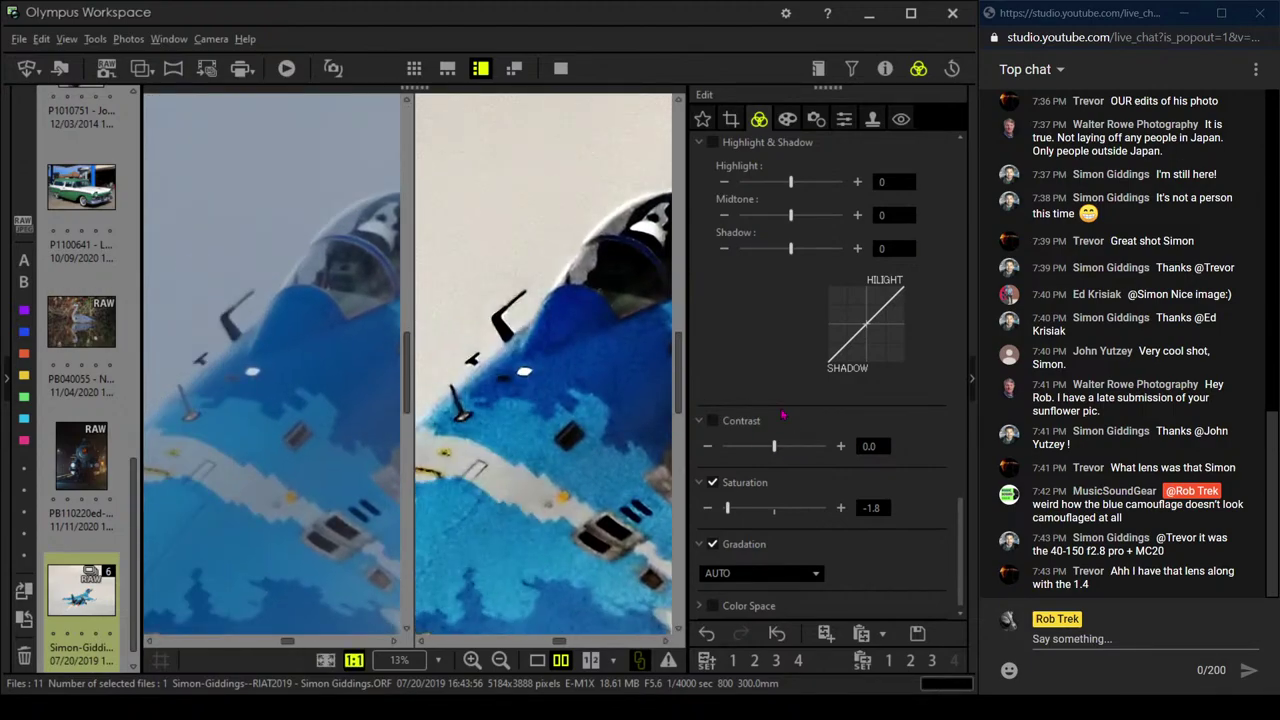
{"action": "scroll", "coordinate": [783, 415], "scroll_direction": "up", "scroll_amount": 8}
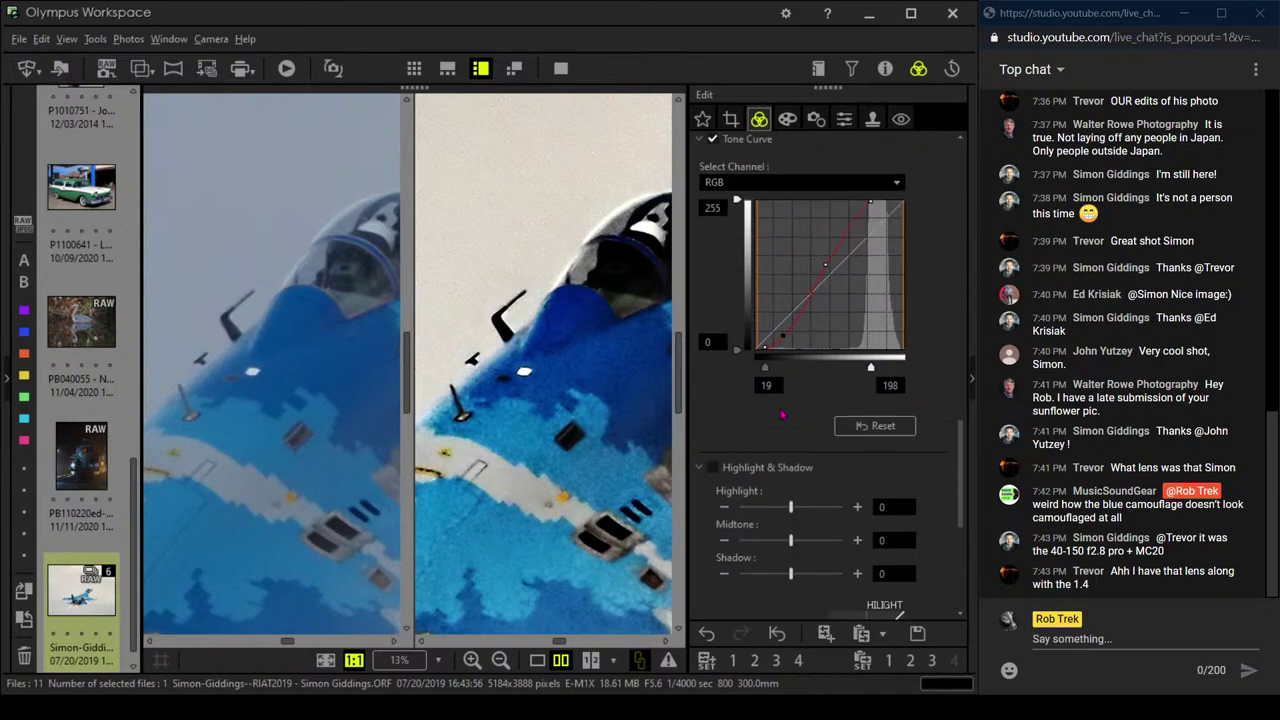
{"action": "scroll", "coordinate": [779, 409], "scroll_direction": "up", "scroll_amount": 3}
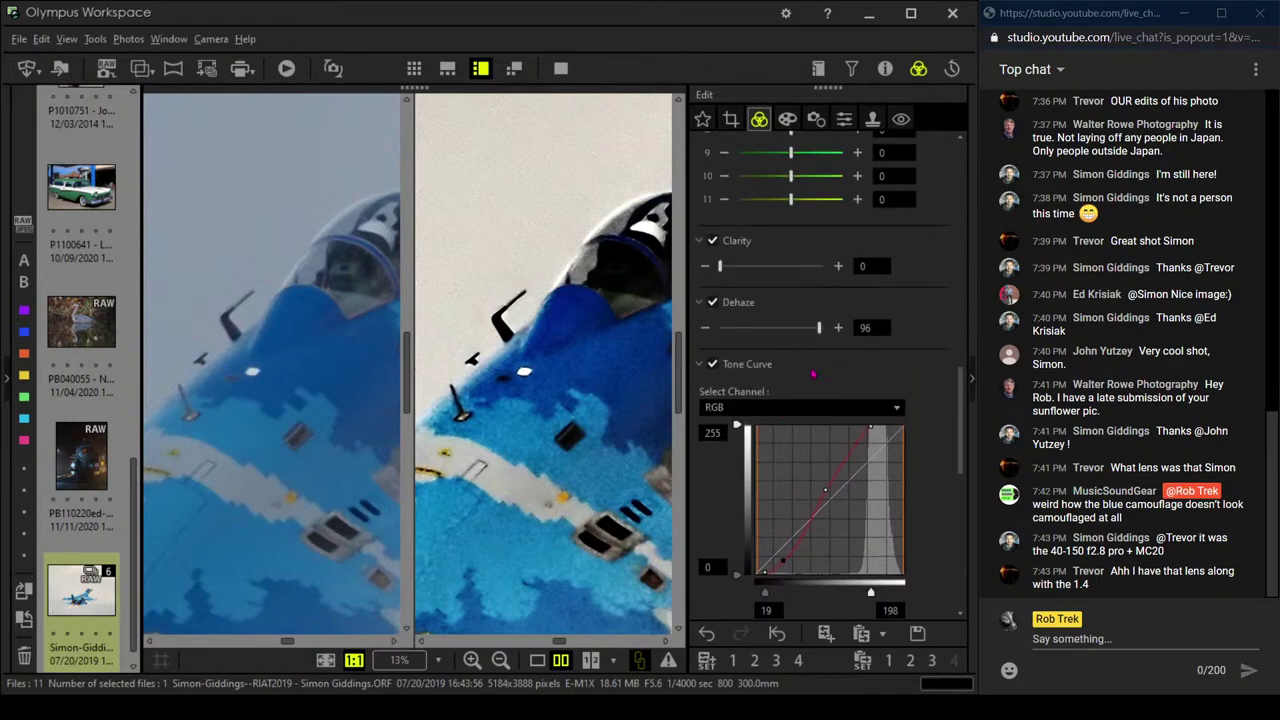
{"action": "left_click_drag", "start_coordinate": [819, 341], "coordinate": [797, 341]}
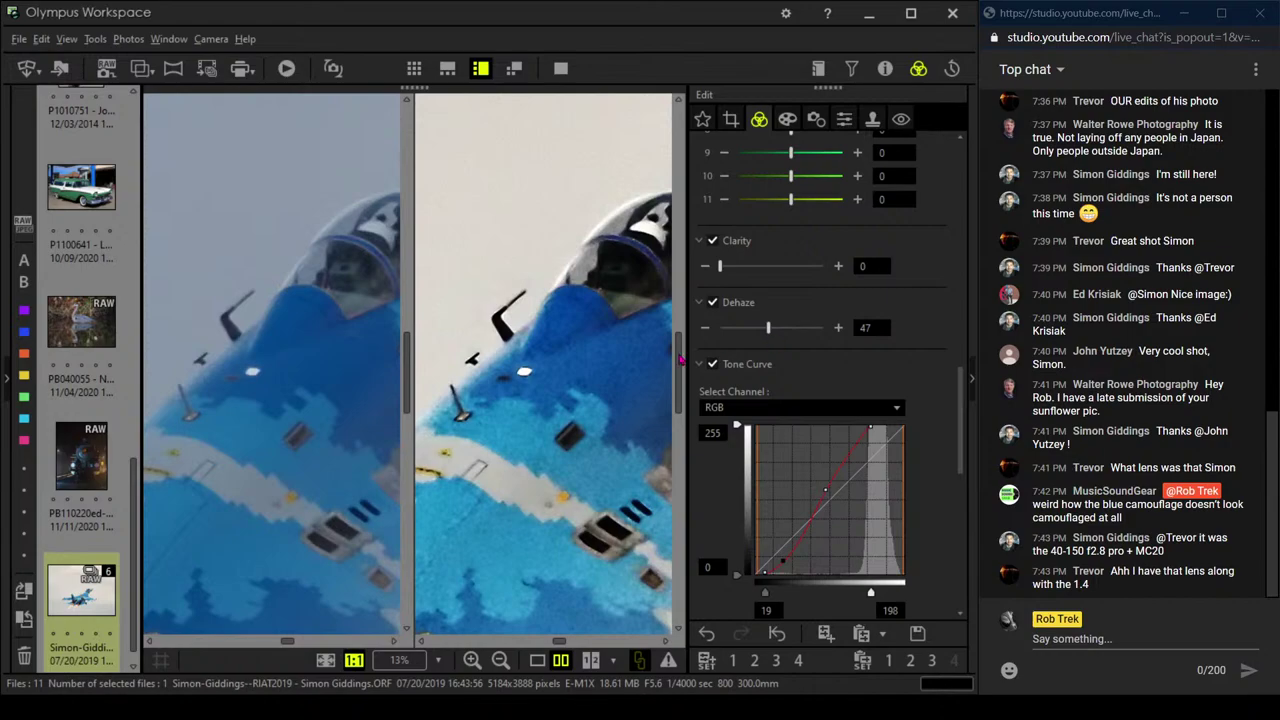
{"action": "left_click", "coordinate": [667, 364]}
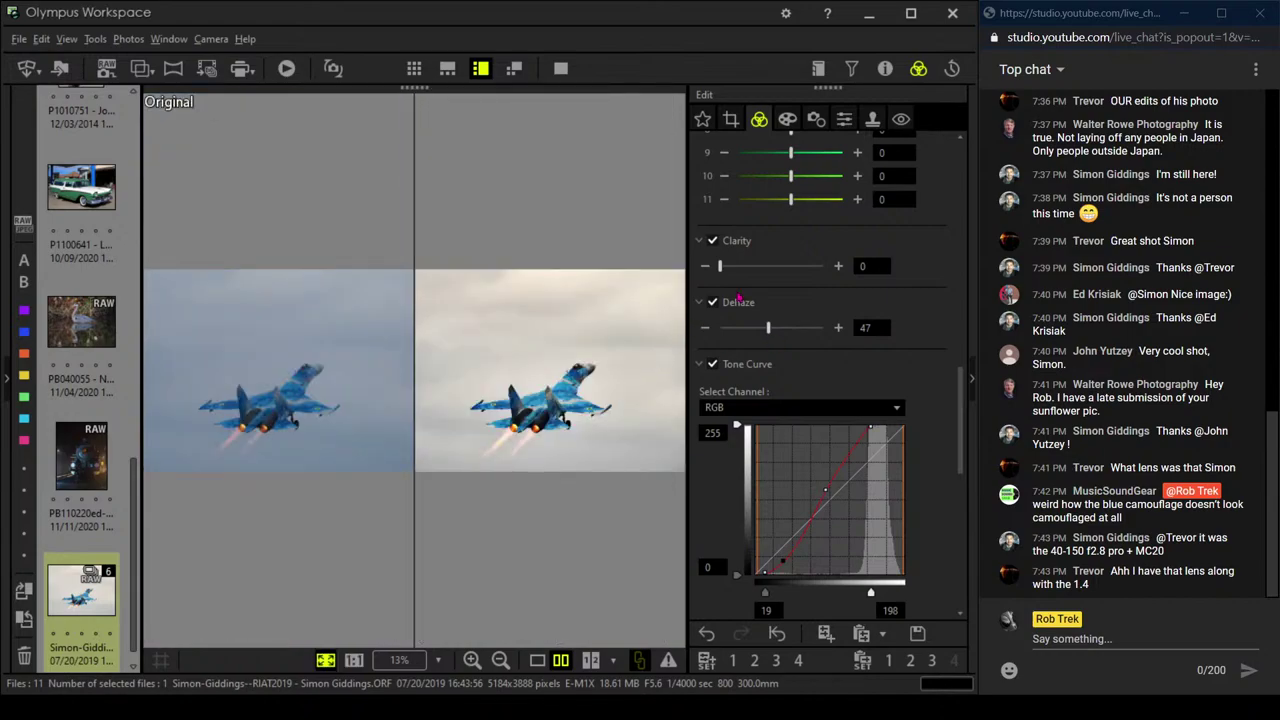
{"action": "left_click", "coordinate": [558, 67]}
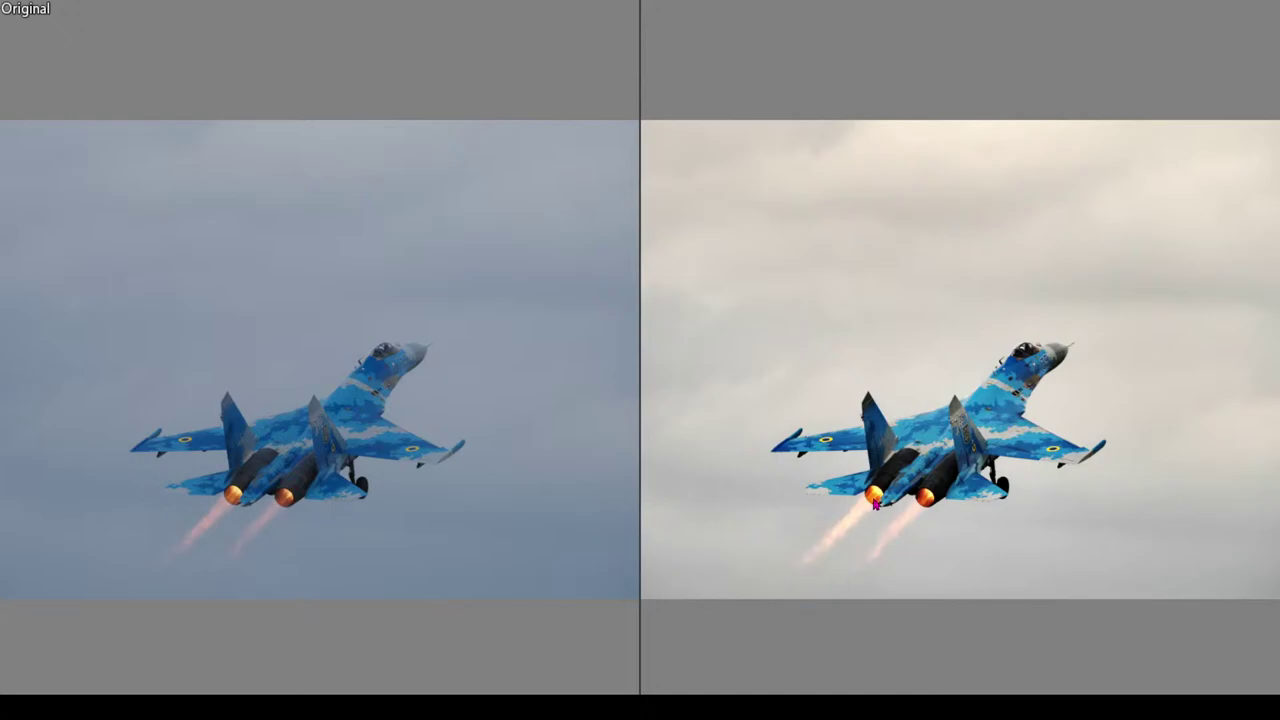
{"action": "key", "text": "Escape"}
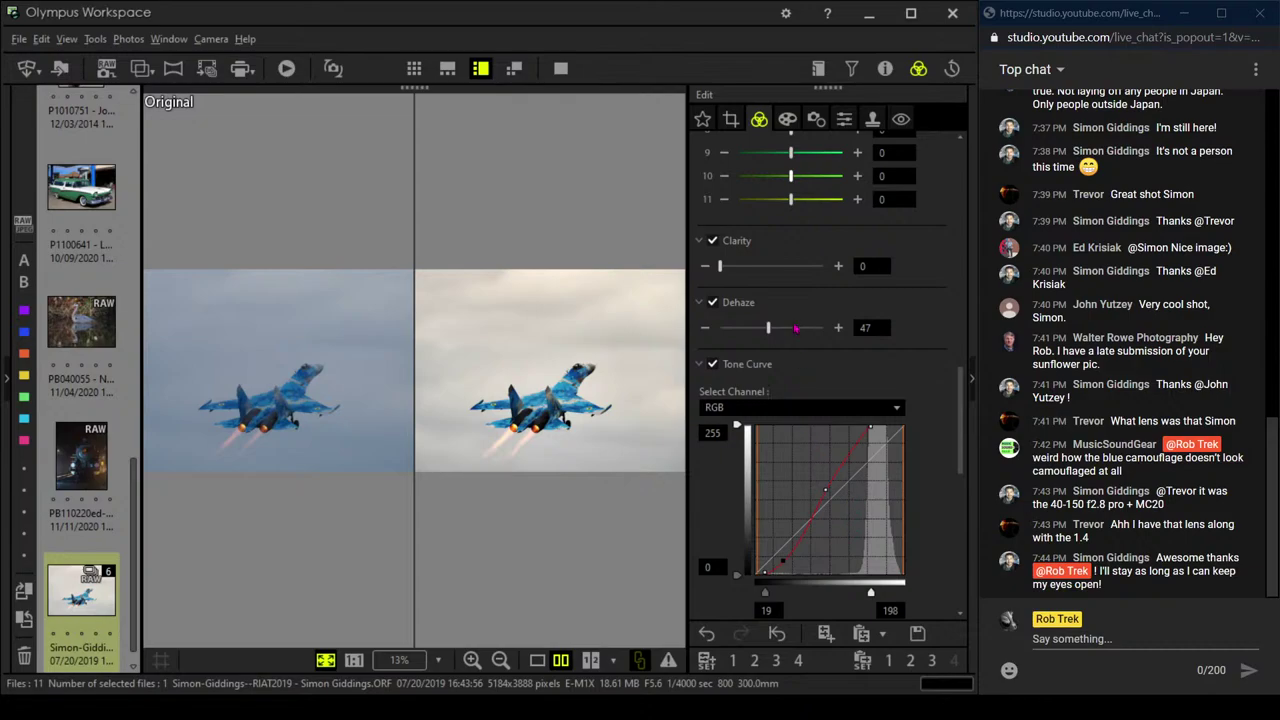
Raise the color saturation of yellow range 0 to 5 and orange range 1 to 6, and compare with the original in full screen
{"action": "scroll", "coordinate": [808, 340], "scroll_direction": "up", "scroll_amount": 3}
{"action": "scroll", "coordinate": [808, 340], "scroll_direction": "up", "scroll_amount": 3}
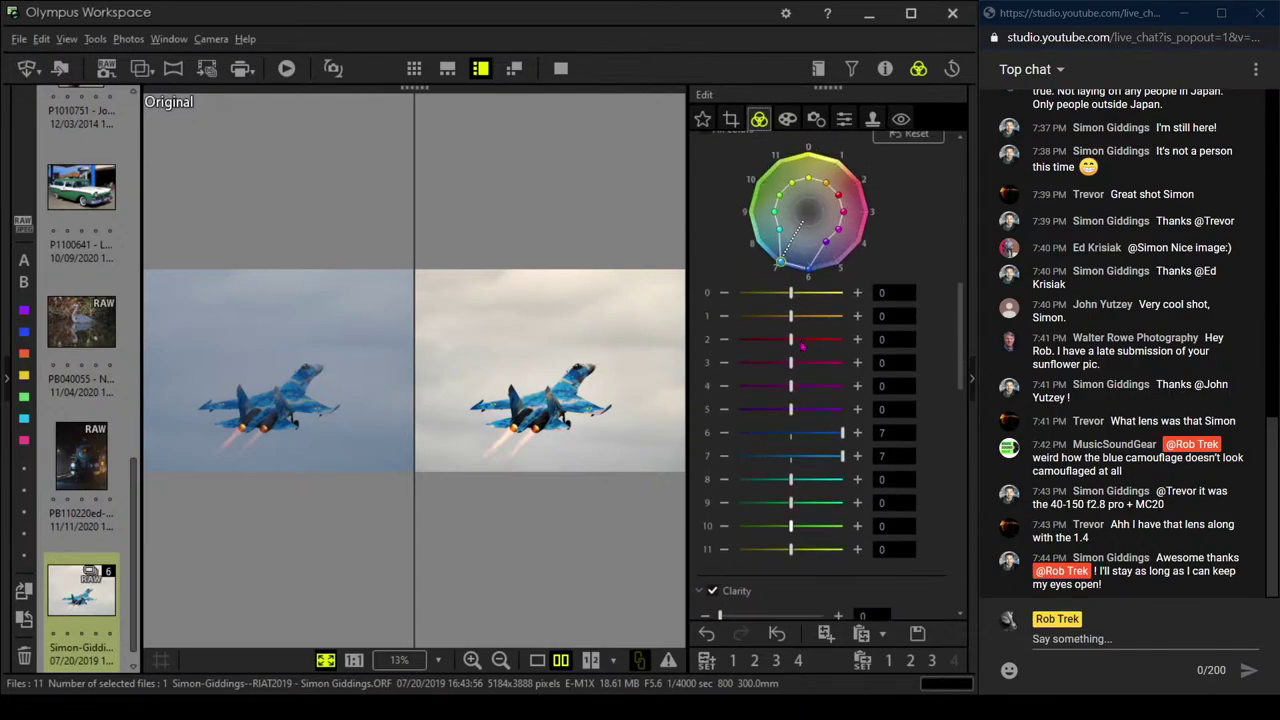
{"action": "scroll", "coordinate": [782, 197], "scroll_direction": "up", "scroll_amount": 3}
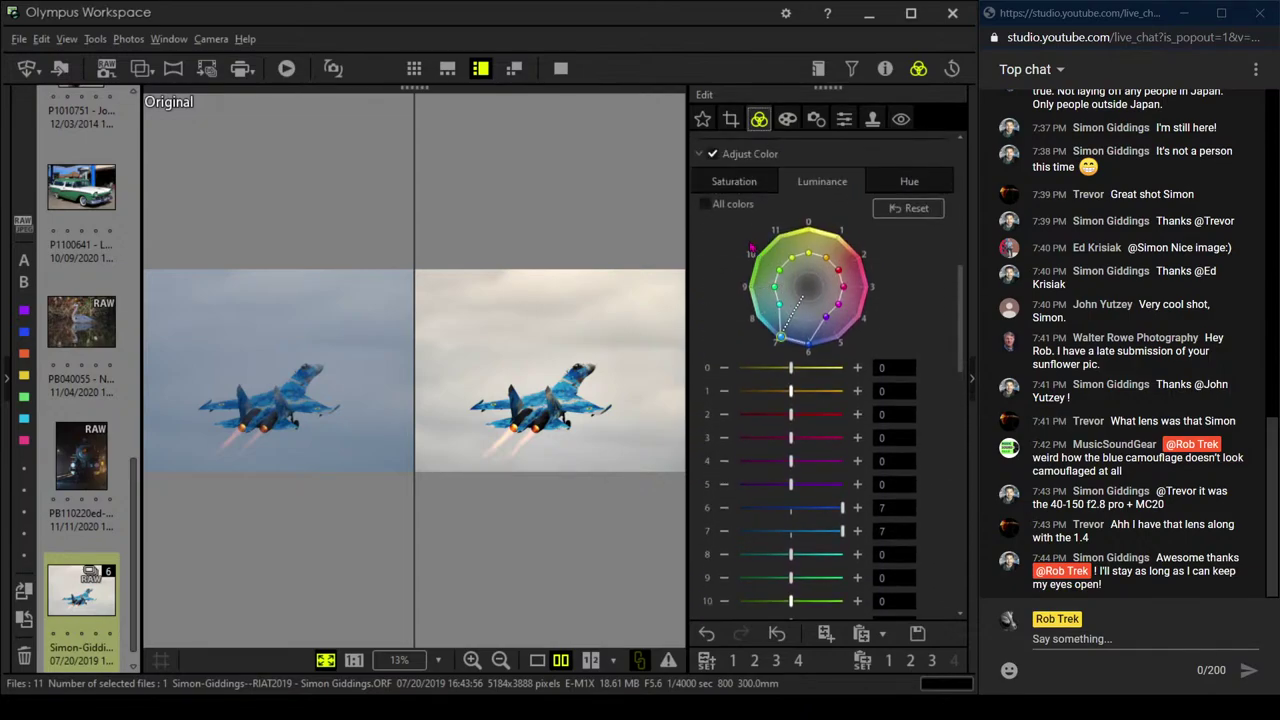
{"action": "left_click", "coordinate": [734, 181]}
{"action": "left_click_drag", "start_coordinate": [791, 391], "coordinate": [812, 368]}
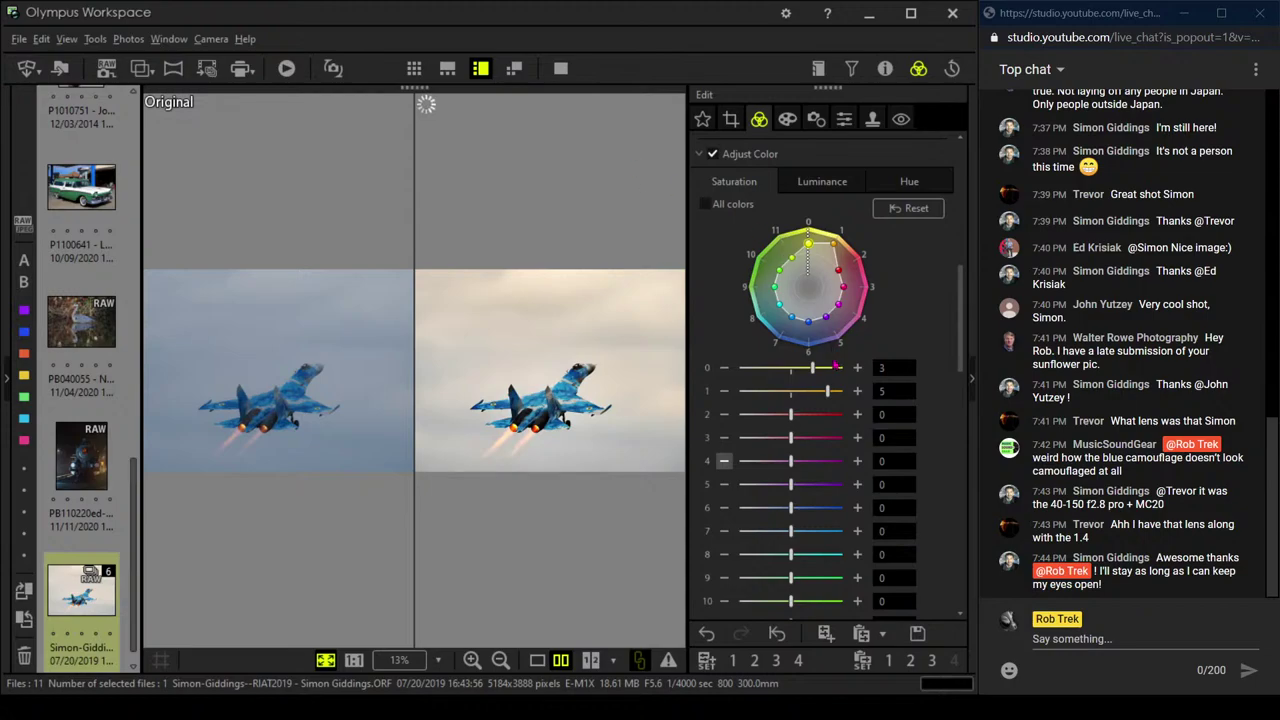
{"action": "left_click_drag", "start_coordinate": [812, 368], "coordinate": [834, 392]}
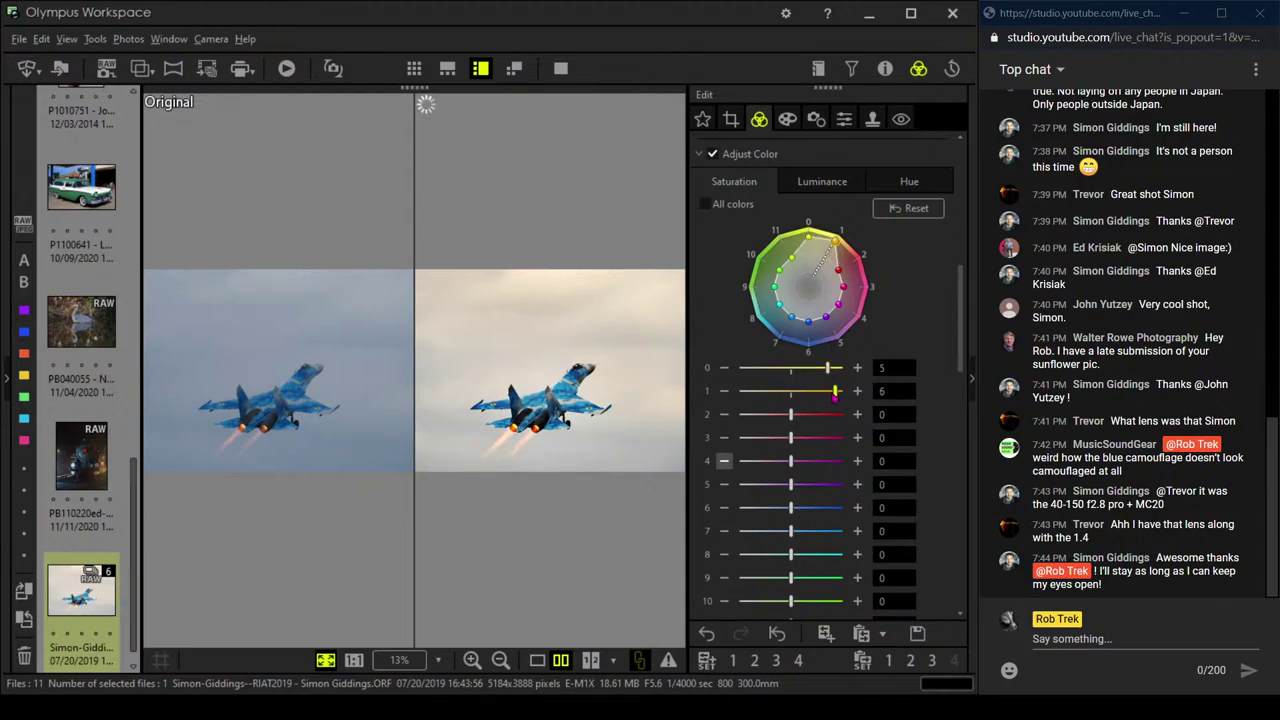
{"action": "left_click", "coordinate": [561, 68]}
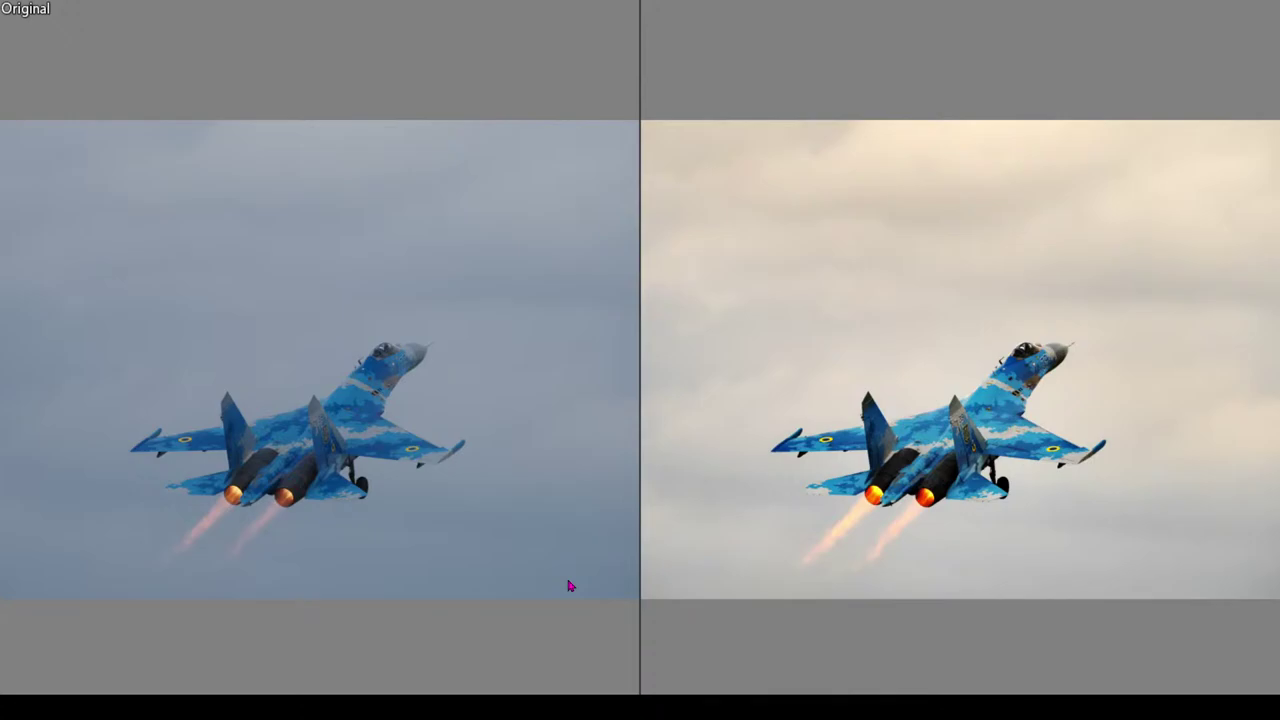
{"action": "key", "text": "Escape"}
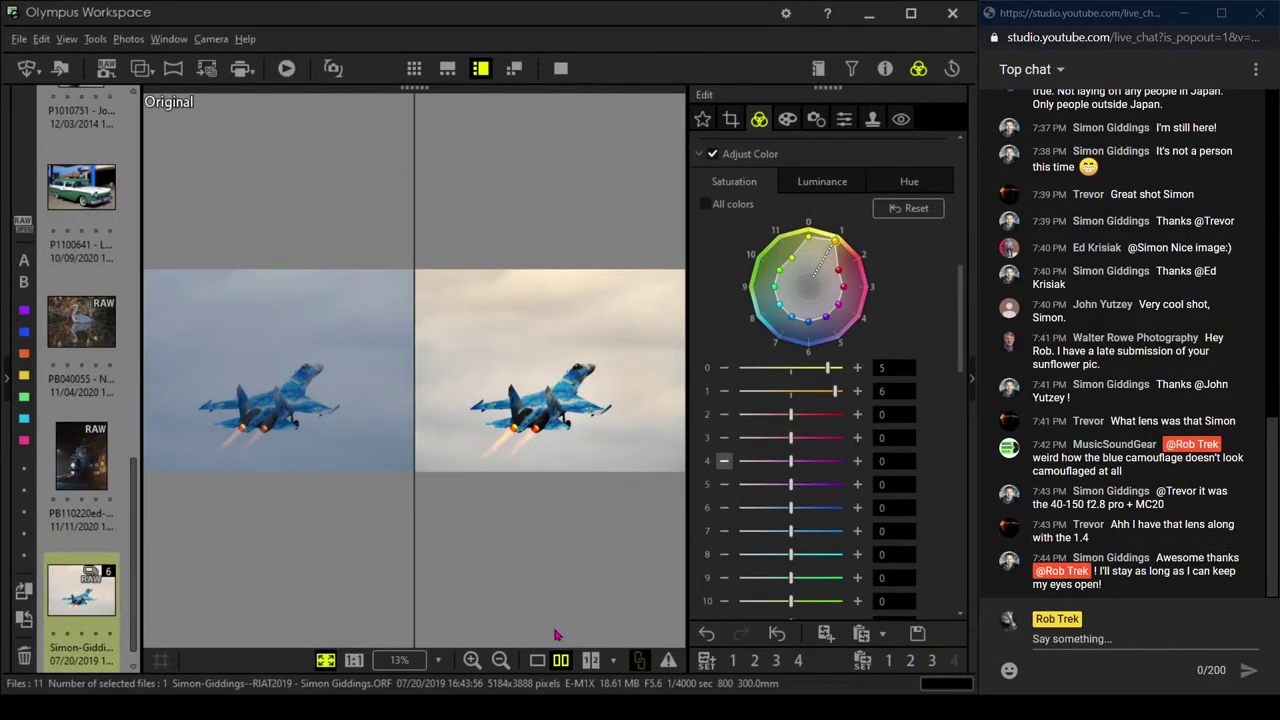
Open the RAW photo of the two-story house with the large tree in the single-image view
{"action": "scroll", "coordinate": [88, 290], "scroll_direction": "up", "scroll_amount": 10}
{"action": "mouse_move", "coordinate": [88, 290]}
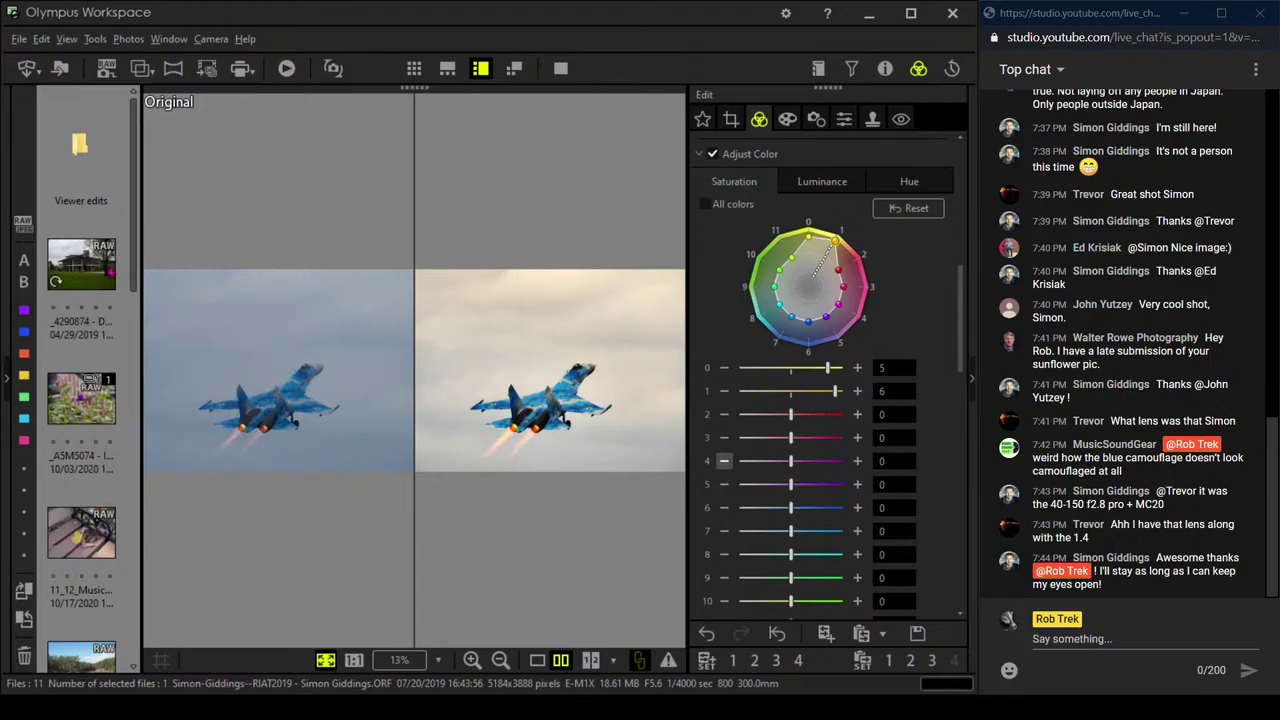
{"action": "left_click", "coordinate": [110, 270]}
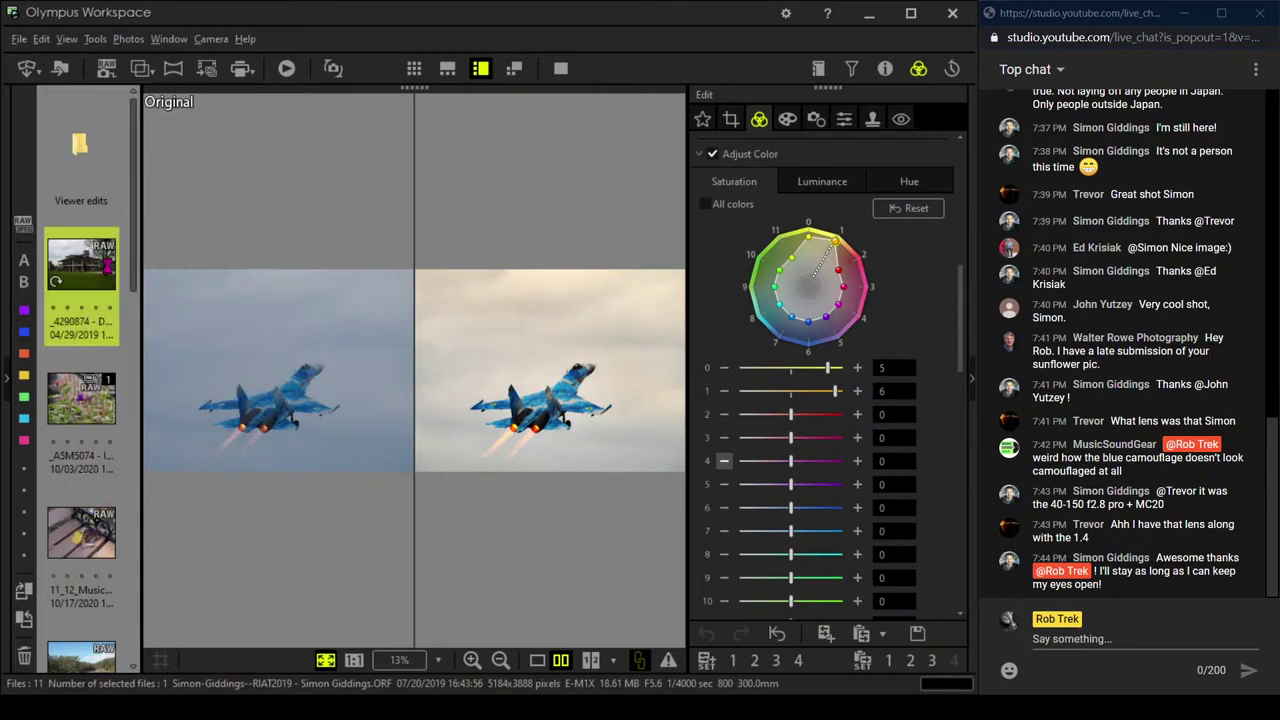
{"action": "left_click", "coordinate": [537, 660]}
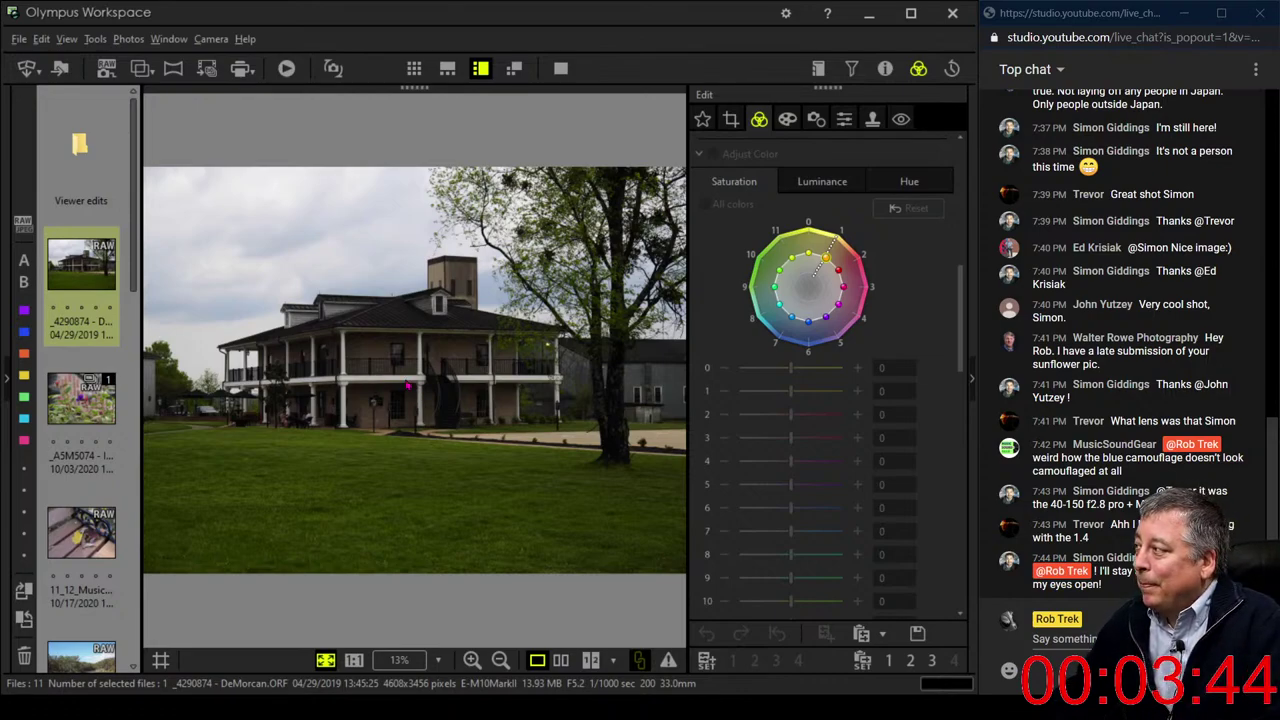
Check the house photo's camera, lens and exposure details in its properties
{"action": "left_click", "coordinate": [885, 68]}
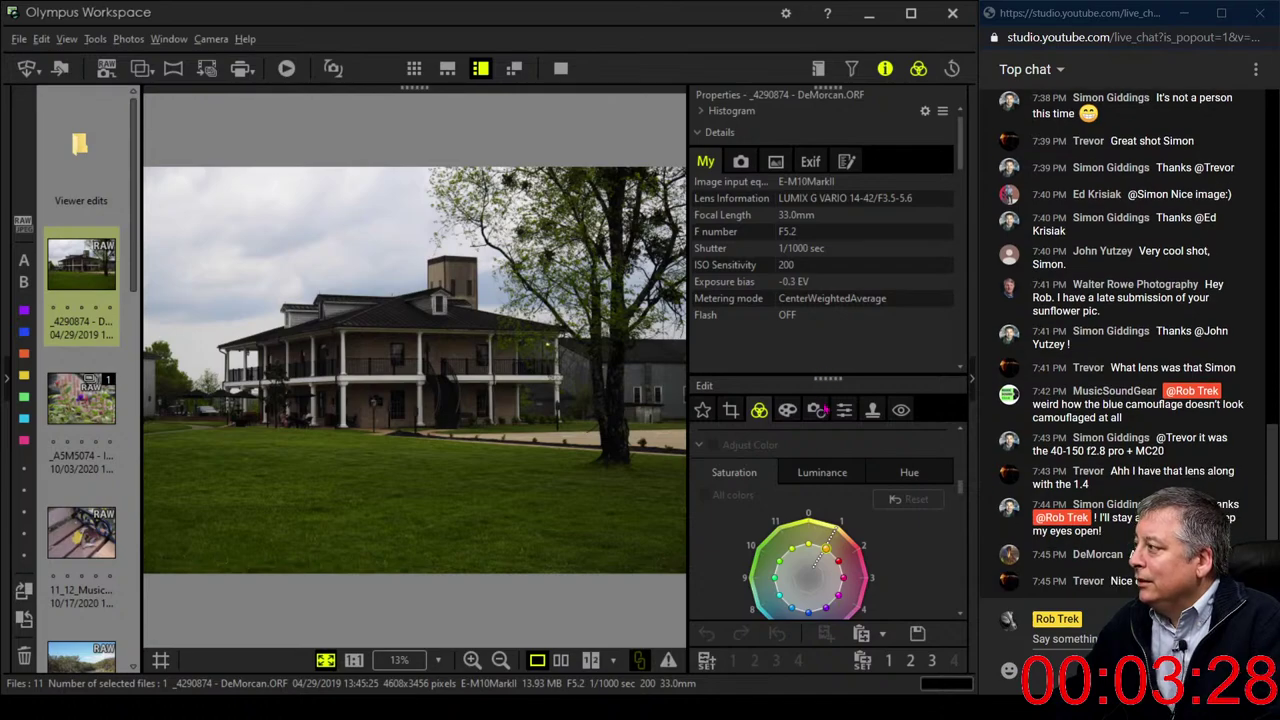
{"action": "scroll", "coordinate": [872, 450], "scroll_direction": "down", "scroll_amount": 5}
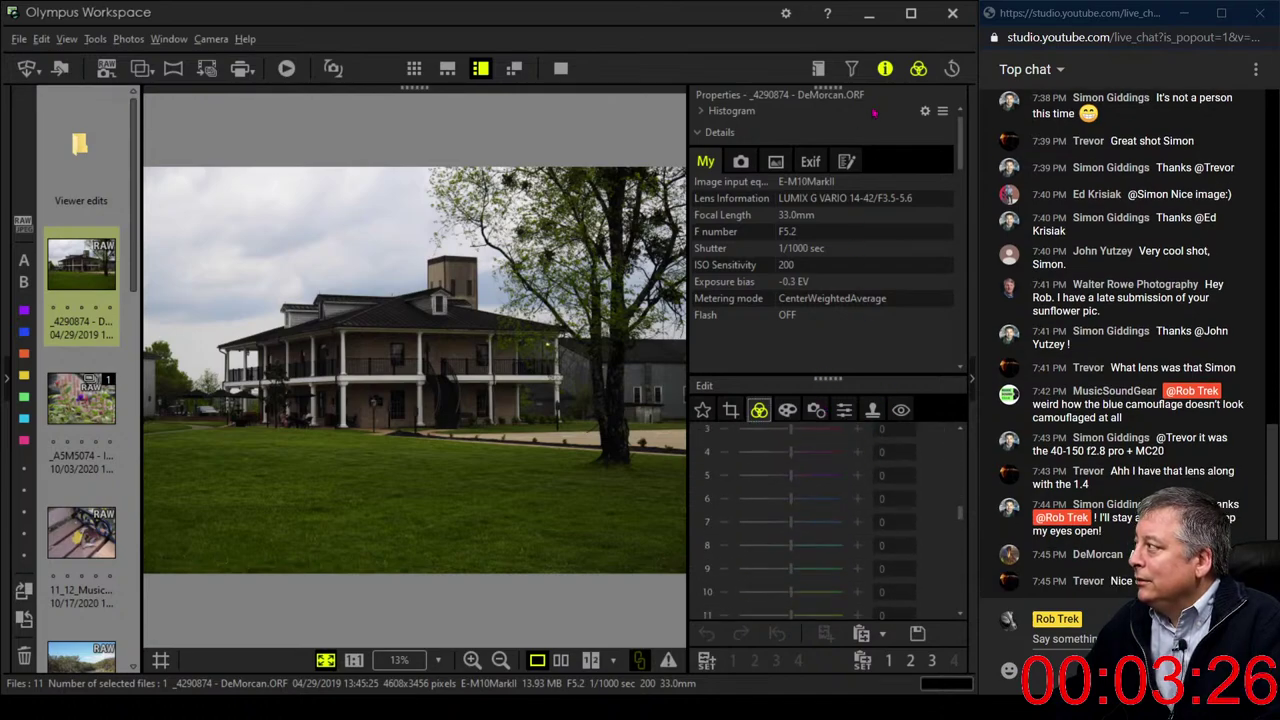
{"action": "left_click", "coordinate": [885, 68]}
Set the house photo's Gradation to AUTO
{"action": "scroll", "coordinate": [880, 460], "scroll_direction": "down", "scroll_amount": 8}
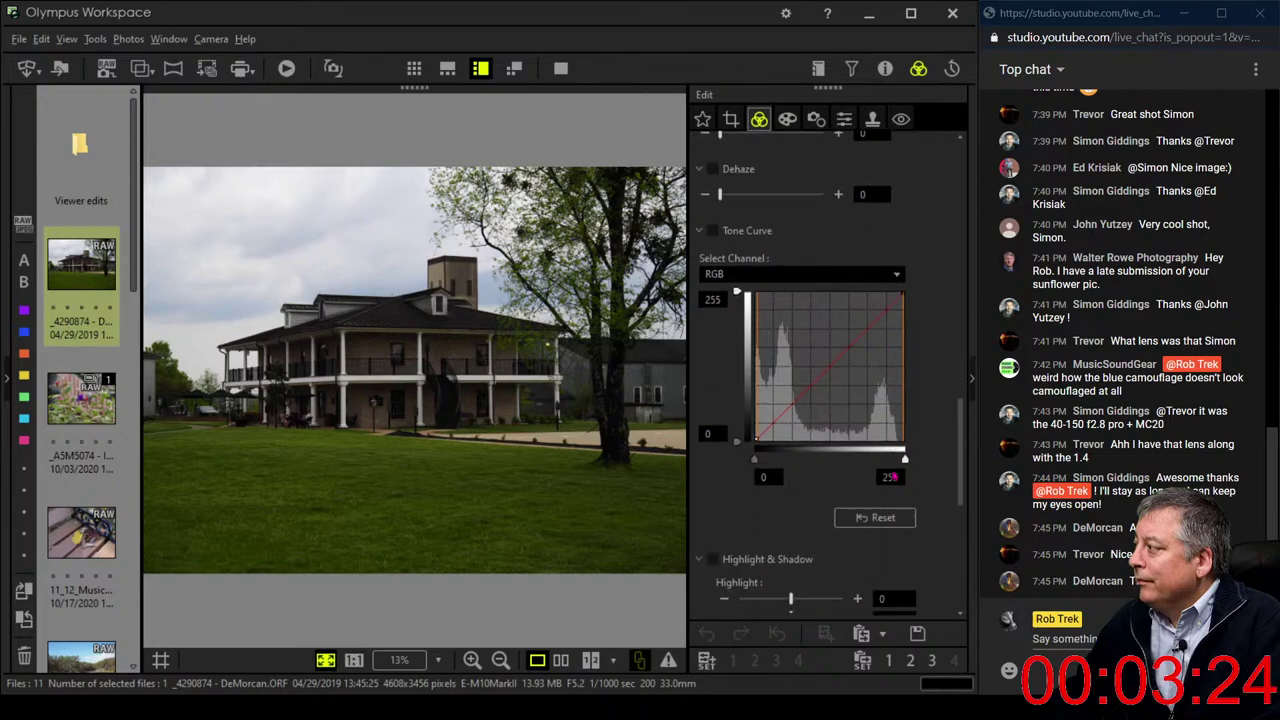
{"action": "scroll", "coordinate": [900, 470], "scroll_direction": "down", "scroll_amount": 3}
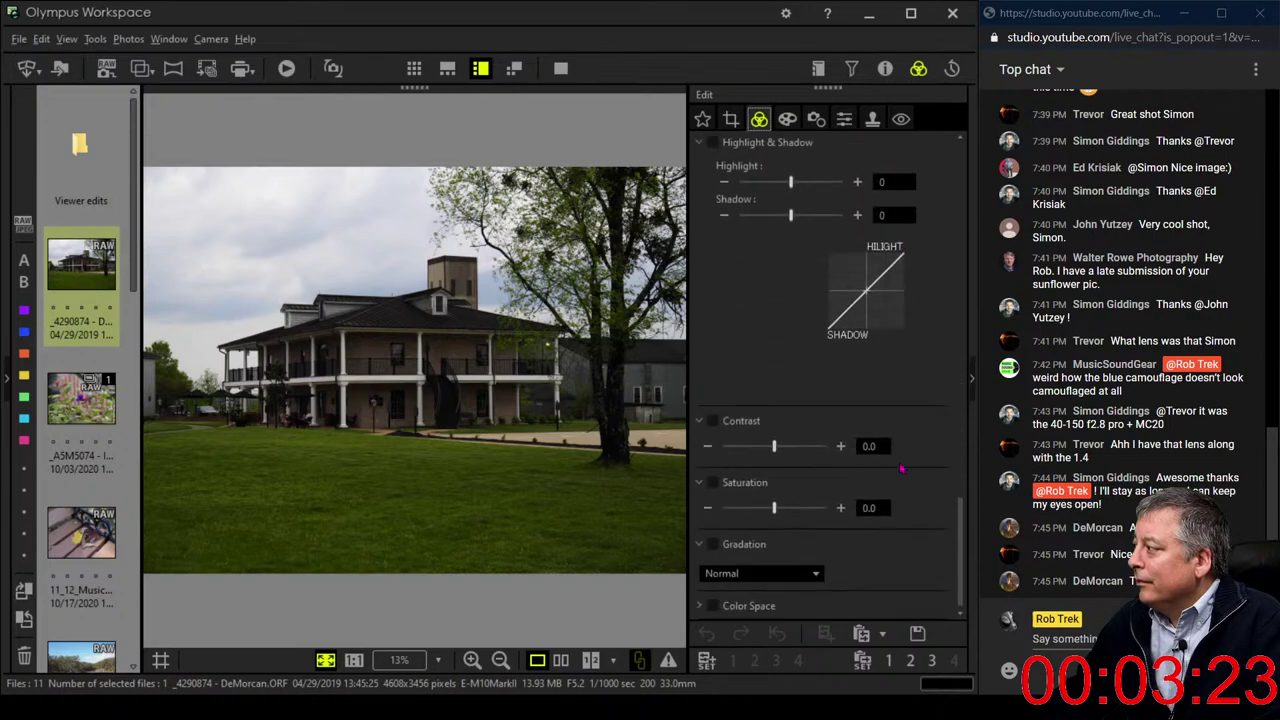
{"action": "left_click", "coordinate": [812, 573]}
{"action": "left_click", "coordinate": [763, 639]}
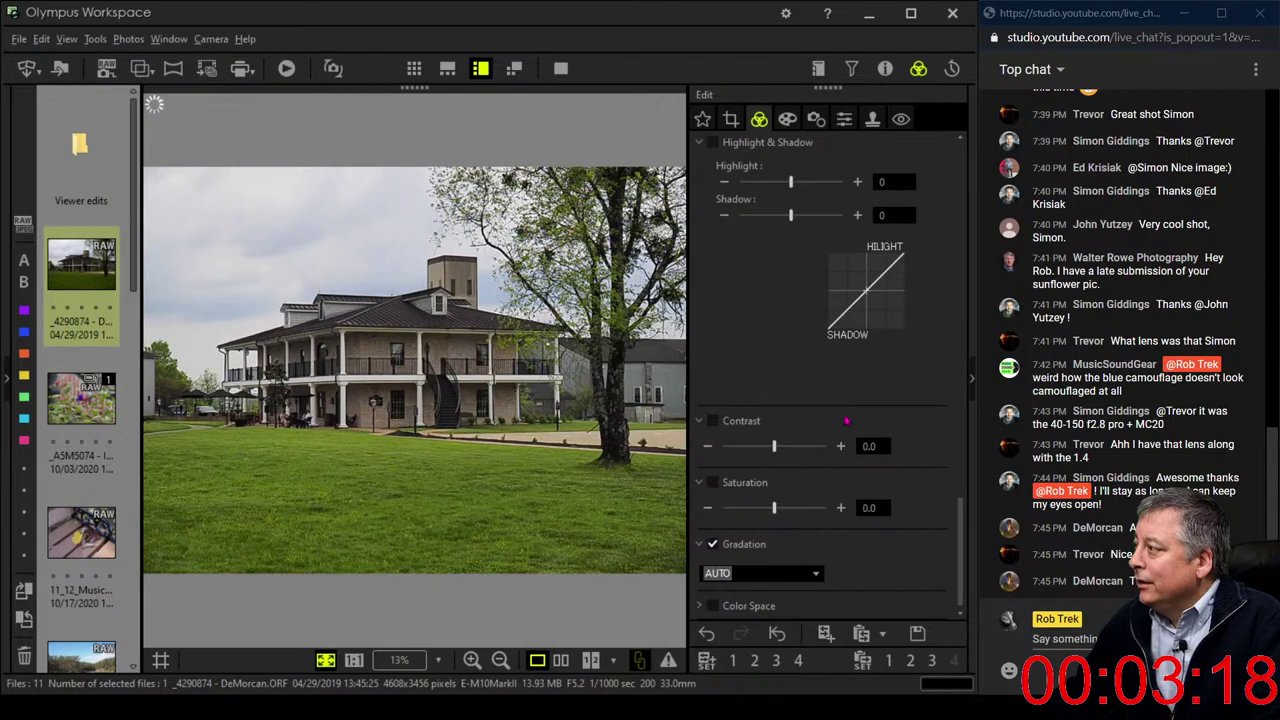
Switch the house photo to custom white balance and sample it from the white trim along the balcony
{"action": "scroll", "coordinate": [844, 418], "scroll_direction": "up", "scroll_amount": 5}
{"action": "scroll", "coordinate": [846, 420], "scroll_direction": "up", "scroll_amount": 10}
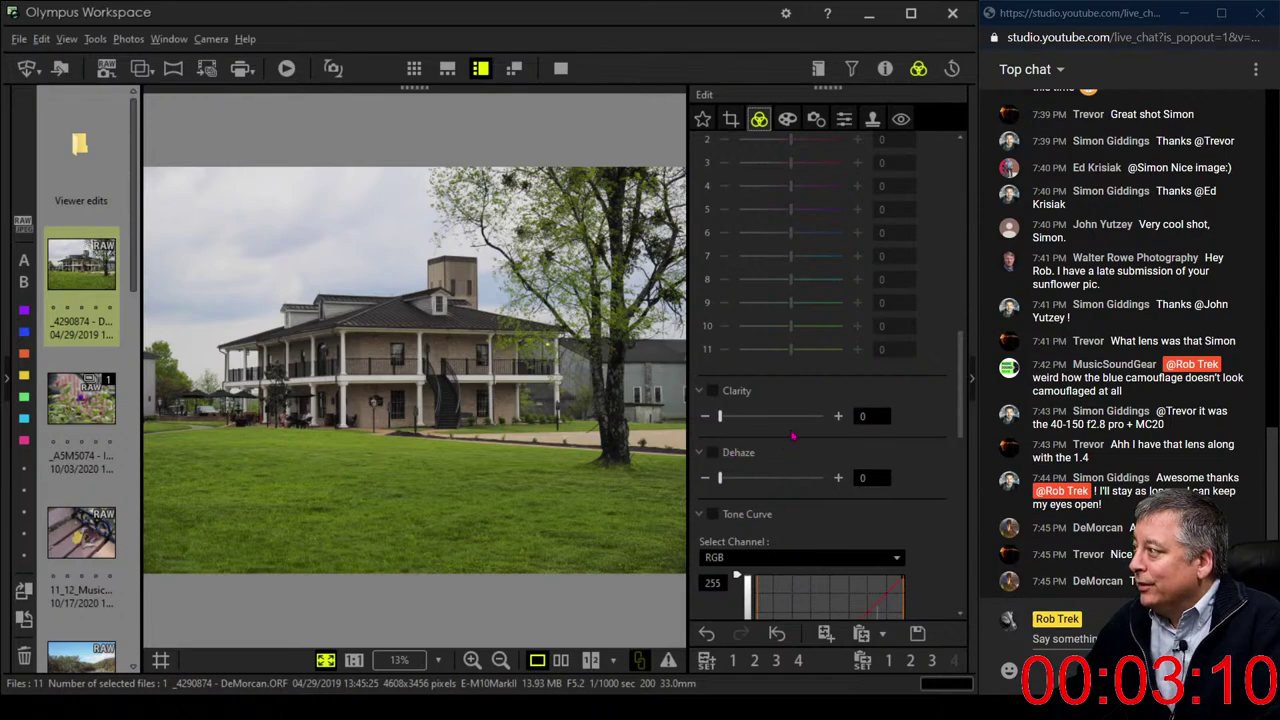
{"action": "scroll", "coordinate": [787, 428], "scroll_direction": "up", "scroll_amount": 2}
{"action": "scroll", "coordinate": [787, 428], "scroll_direction": "up", "scroll_amount": 10}
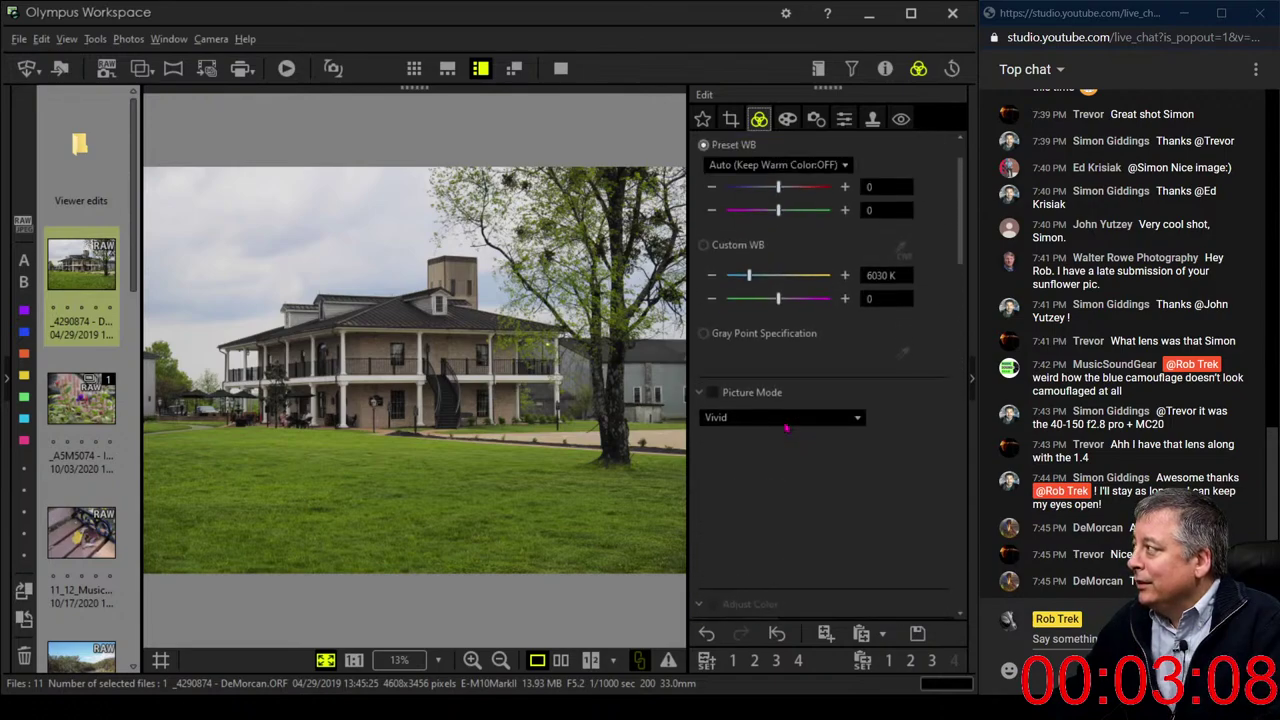
{"action": "left_click", "coordinate": [703, 297]}
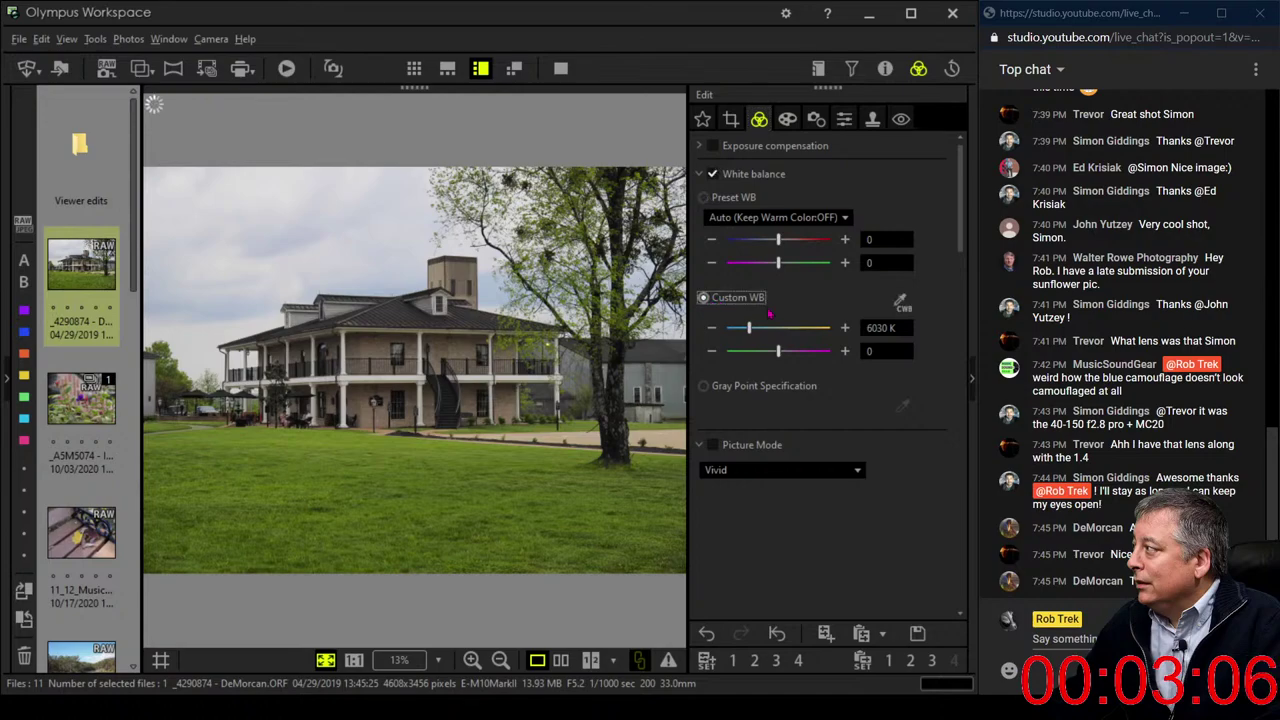
{"action": "left_click", "coordinate": [901, 302]}
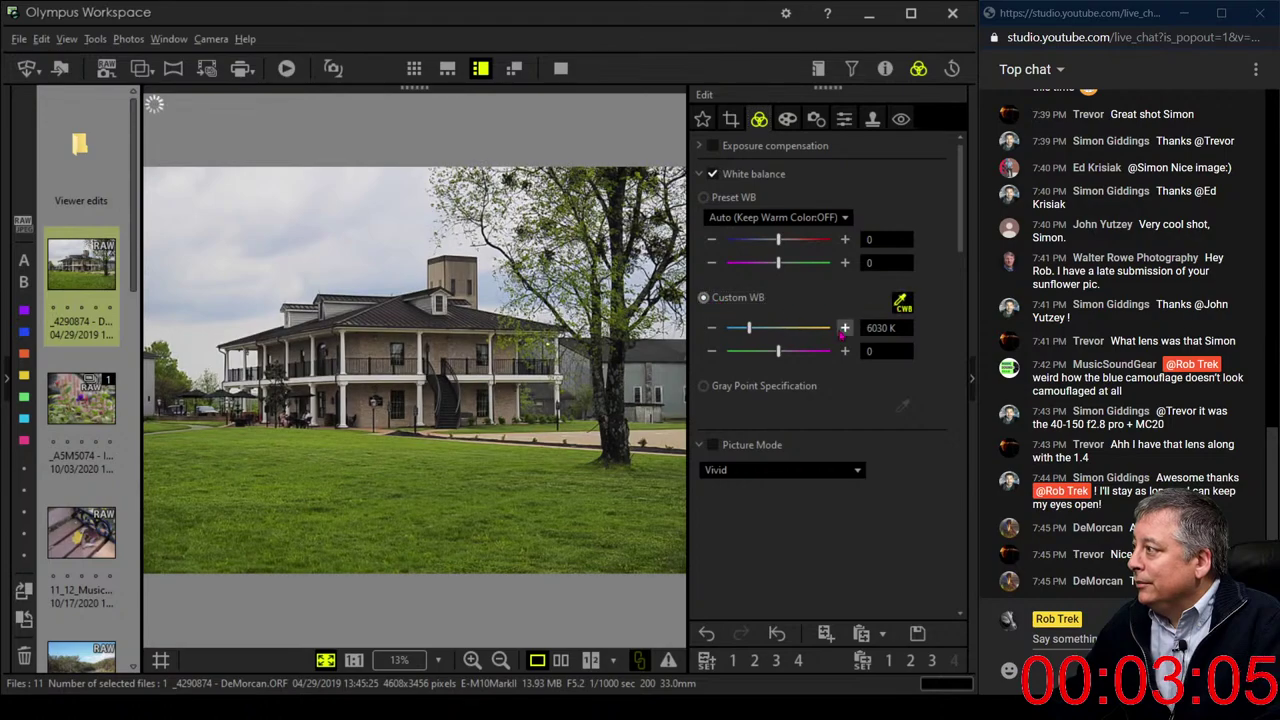
{"action": "left_click", "coordinate": [388, 375]}
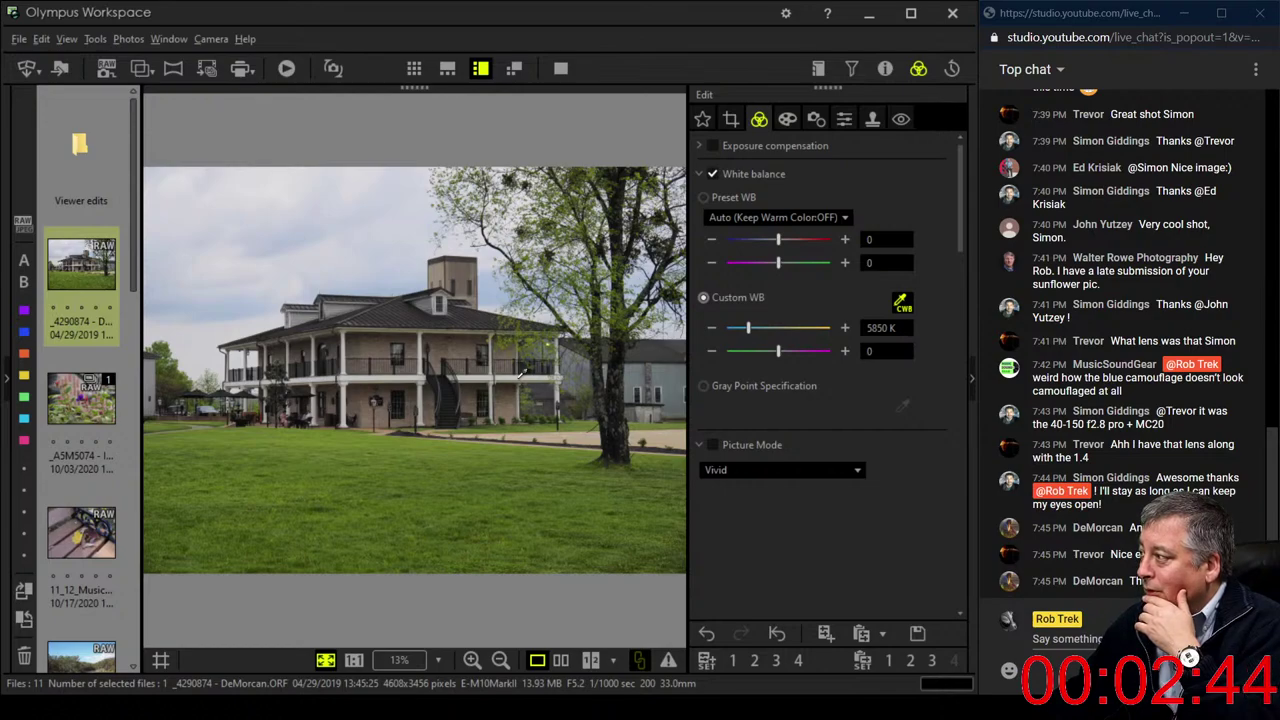
{"action": "left_click", "coordinate": [508, 373]}
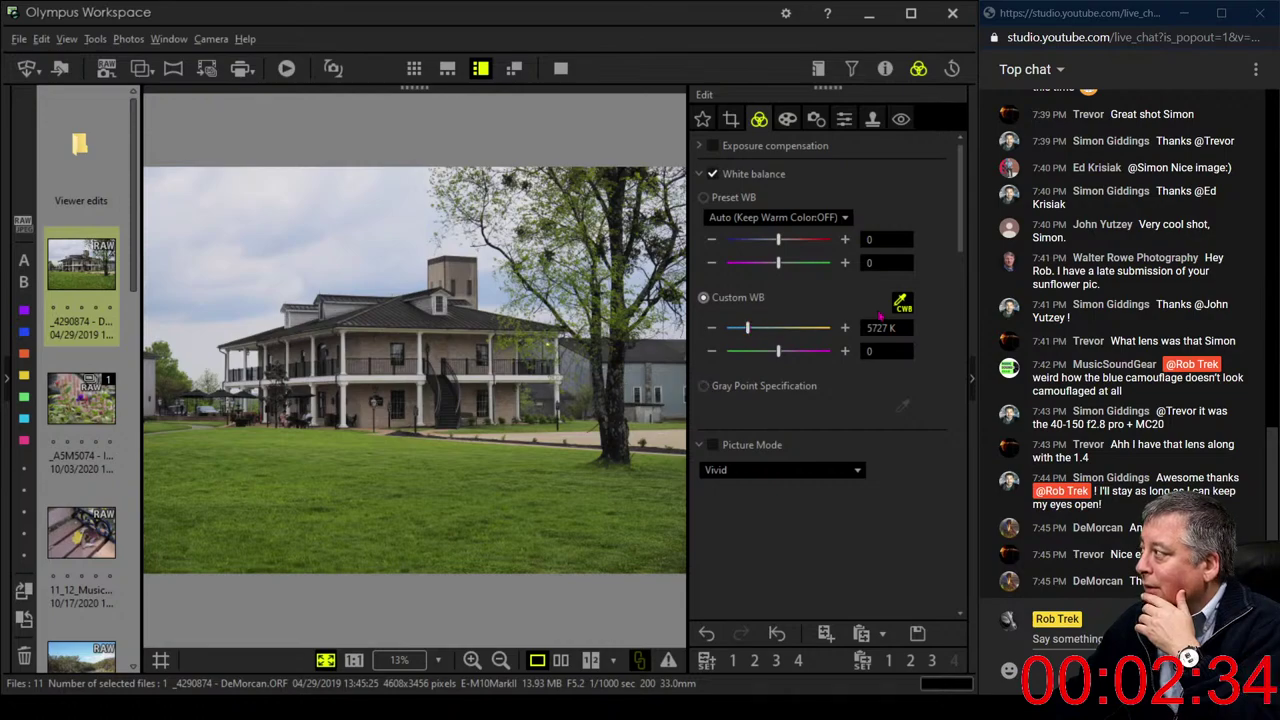
Resample the custom white balance at 1:1 view from the white upper-floor column beside the window
{"action": "left_click", "coordinate": [553, 402]}
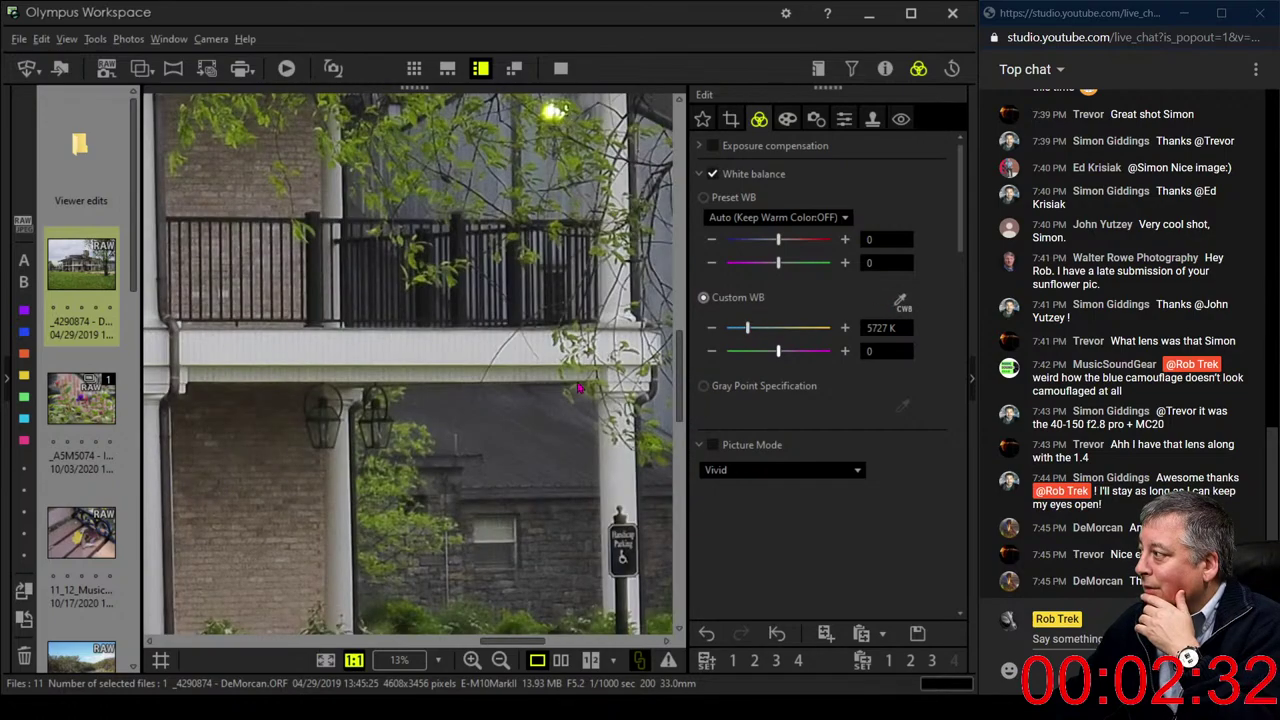
{"action": "left_click_drag", "start_coordinate": [580, 388], "coordinate": [285, 352]}
{"action": "left_click_drag", "start_coordinate": [470, 360], "coordinate": [446, 335]}
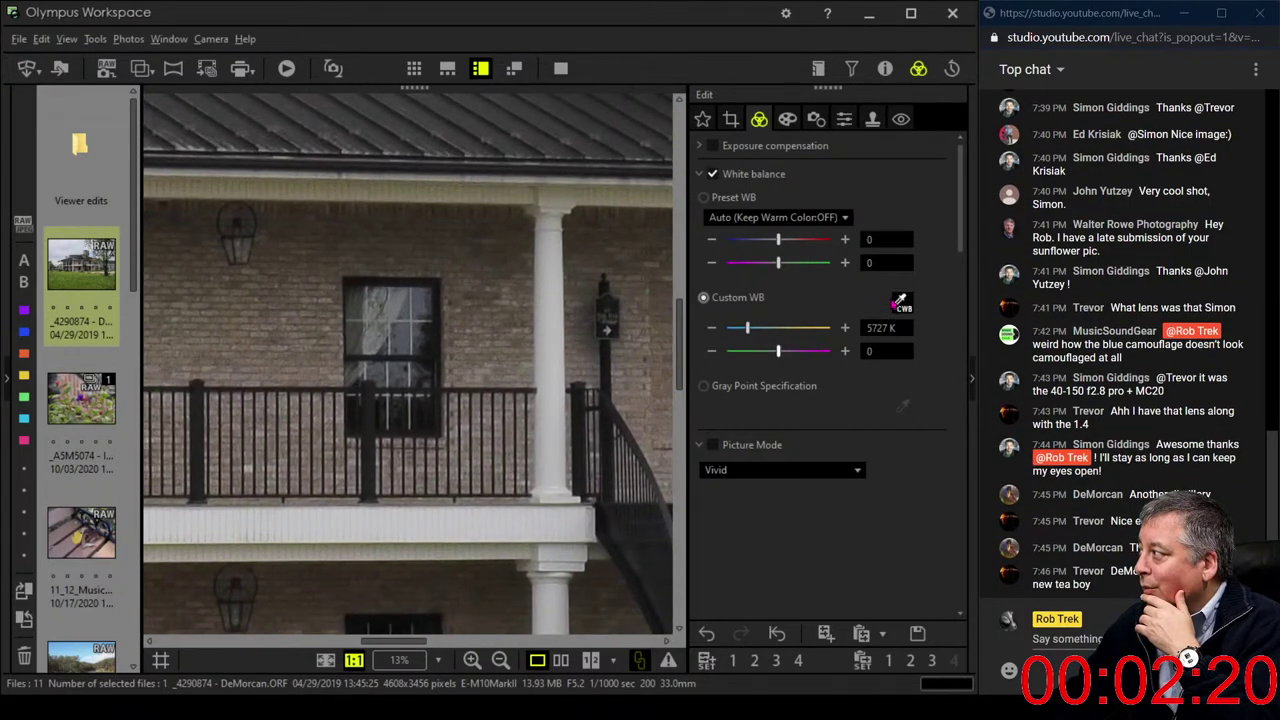
{"action": "left_click", "coordinate": [560, 349]}
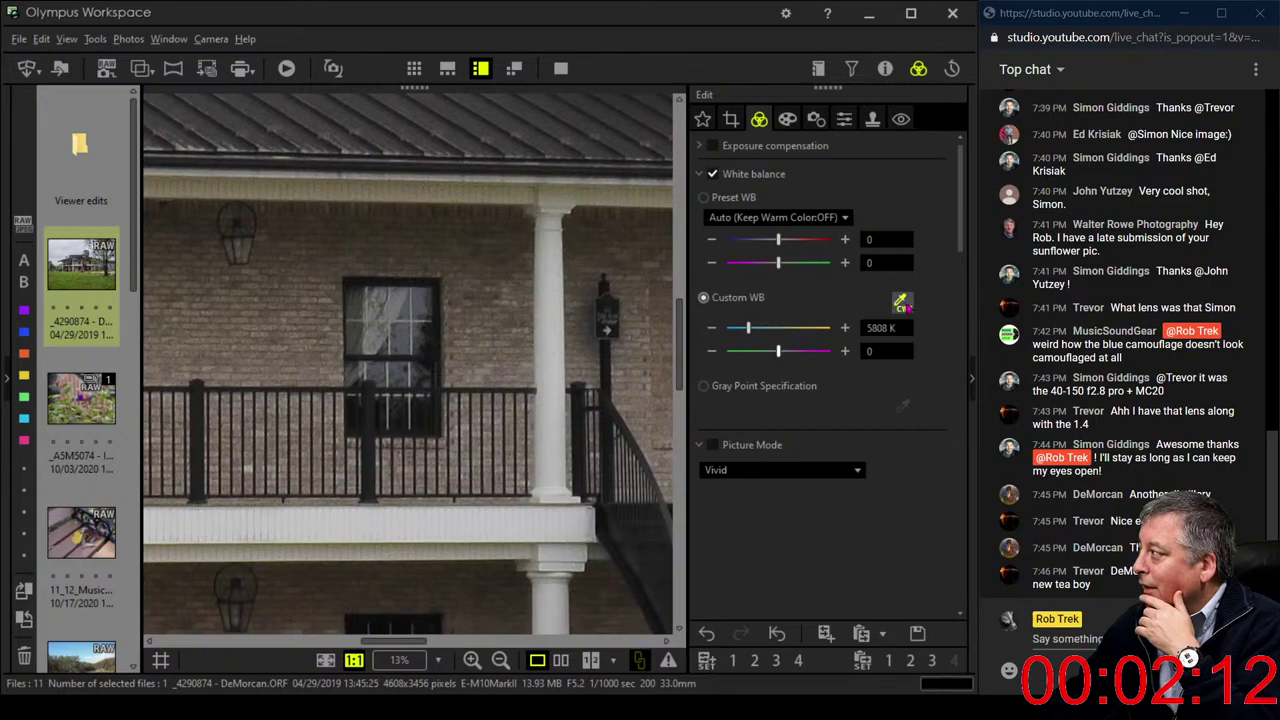
{"action": "left_click", "coordinate": [410, 376]}
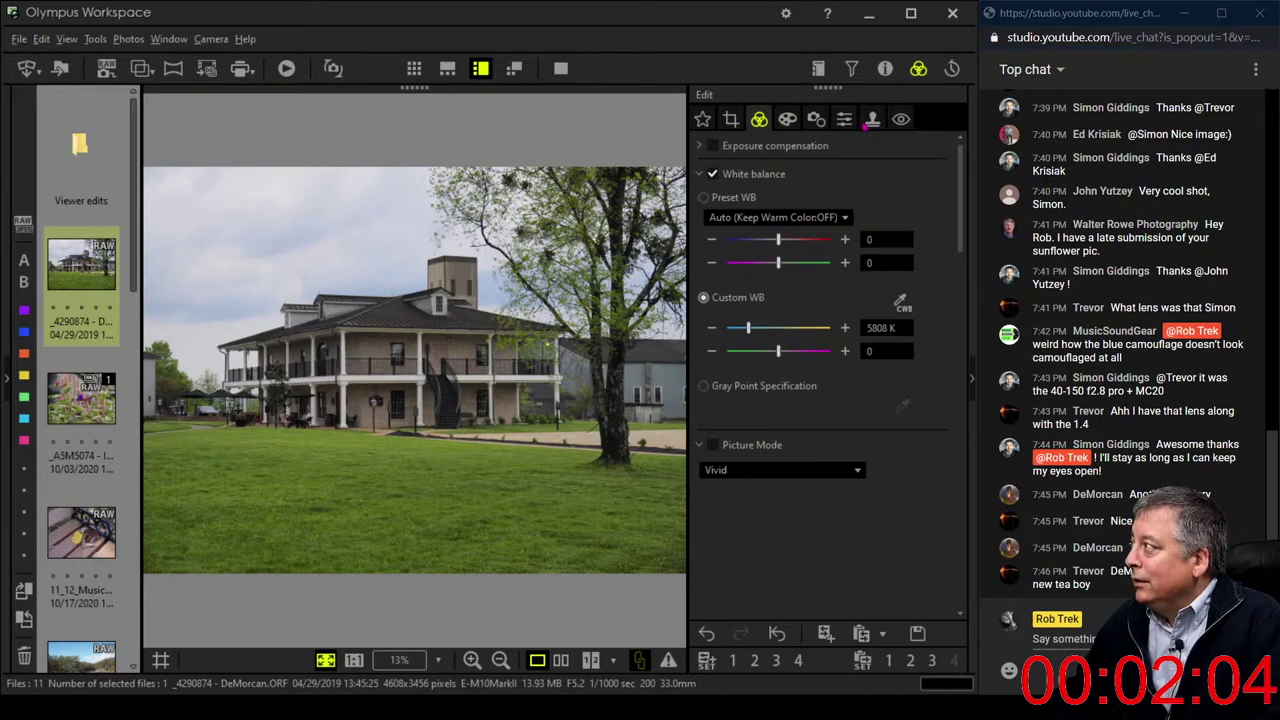
Set the house photo's Sharpness to 2.0 and its Noise Filter to LOW
{"action": "left_click", "coordinate": [846, 122]}
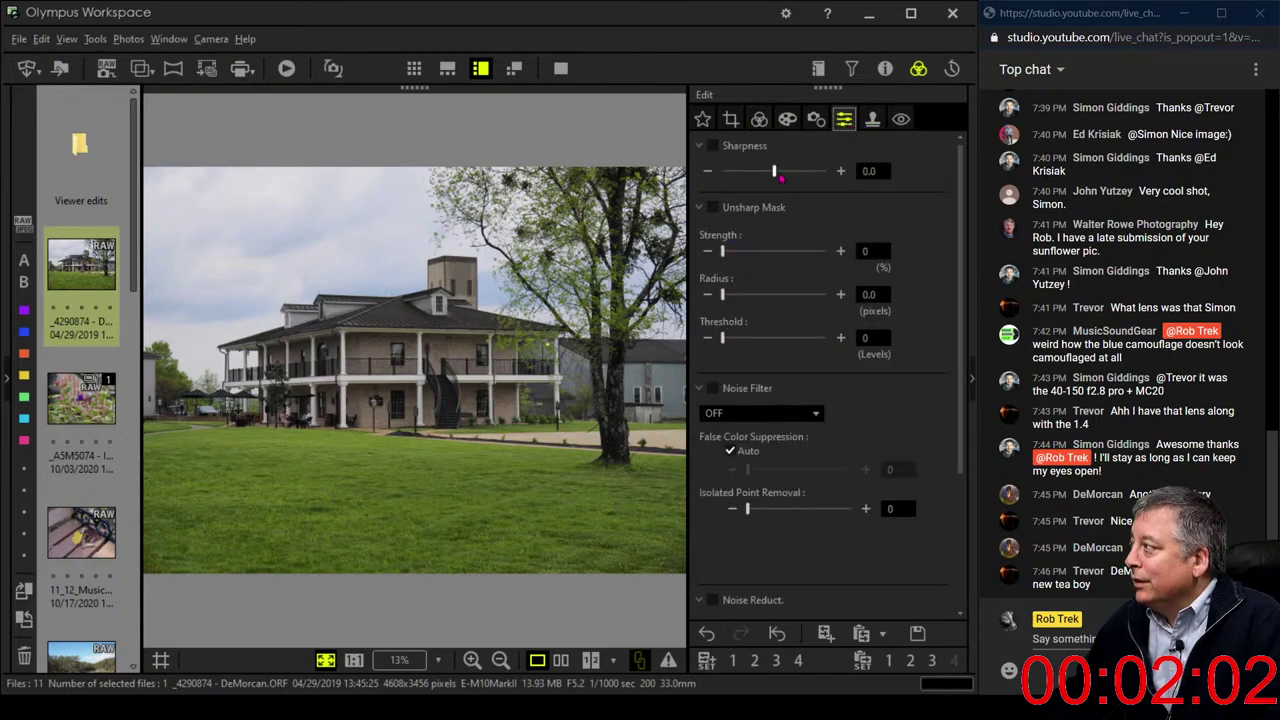
{"action": "left_click_drag", "start_coordinate": [775, 172], "coordinate": [848, 172]}
{"action": "left_click", "coordinate": [760, 410]}
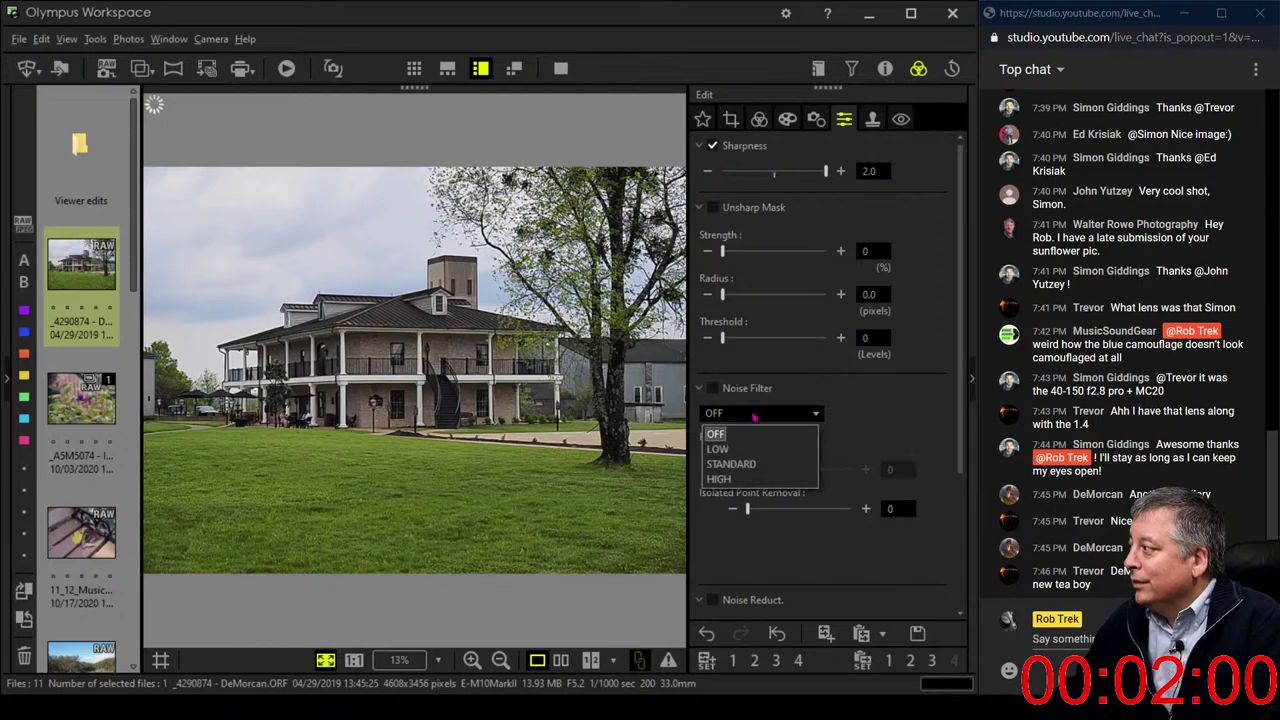
{"action": "left_click", "coordinate": [745, 440]}
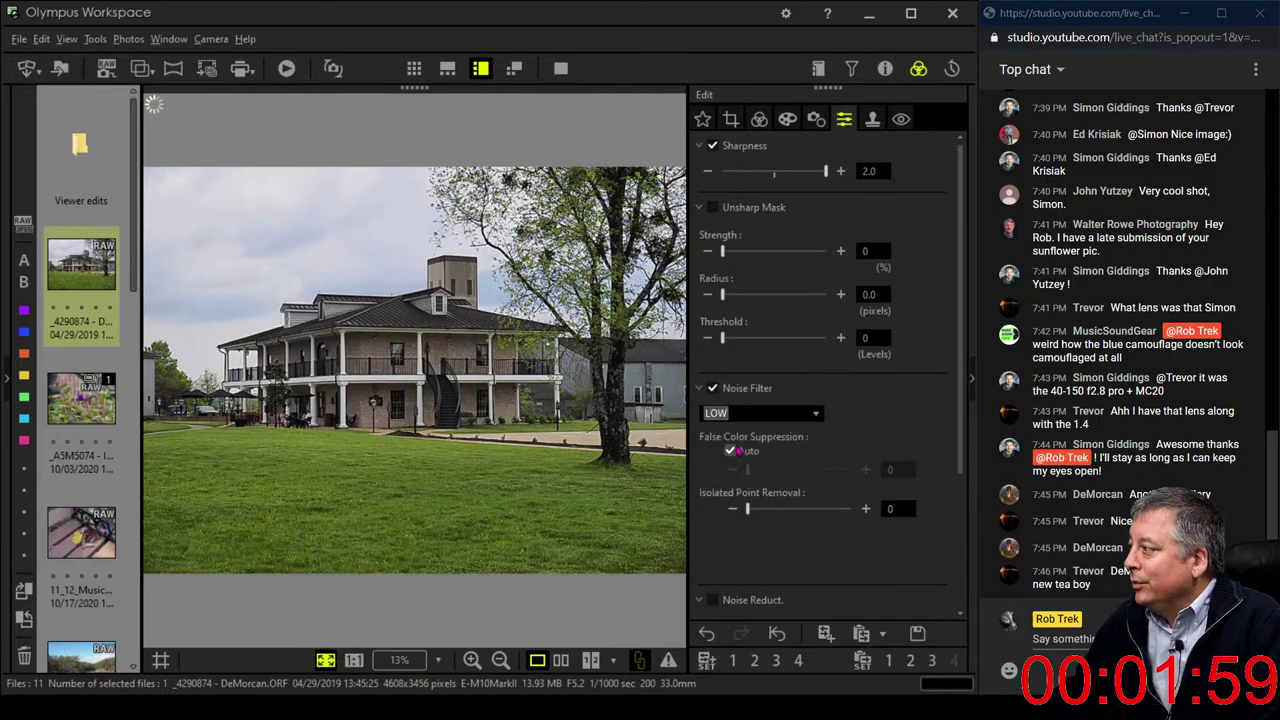
Check the photo's ISO sensitivity in its properties and set the Noise Filter to OFF
{"action": "left_click", "coordinate": [759, 119]}
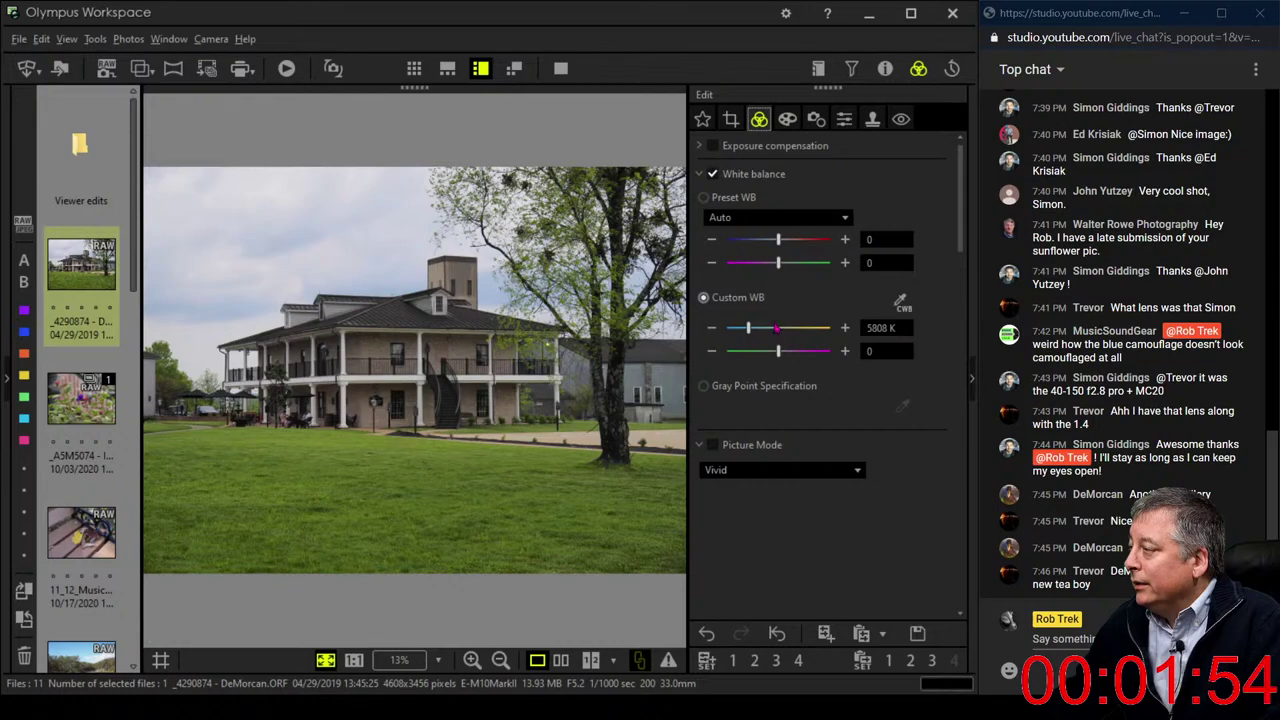
{"action": "left_click", "coordinate": [885, 69]}
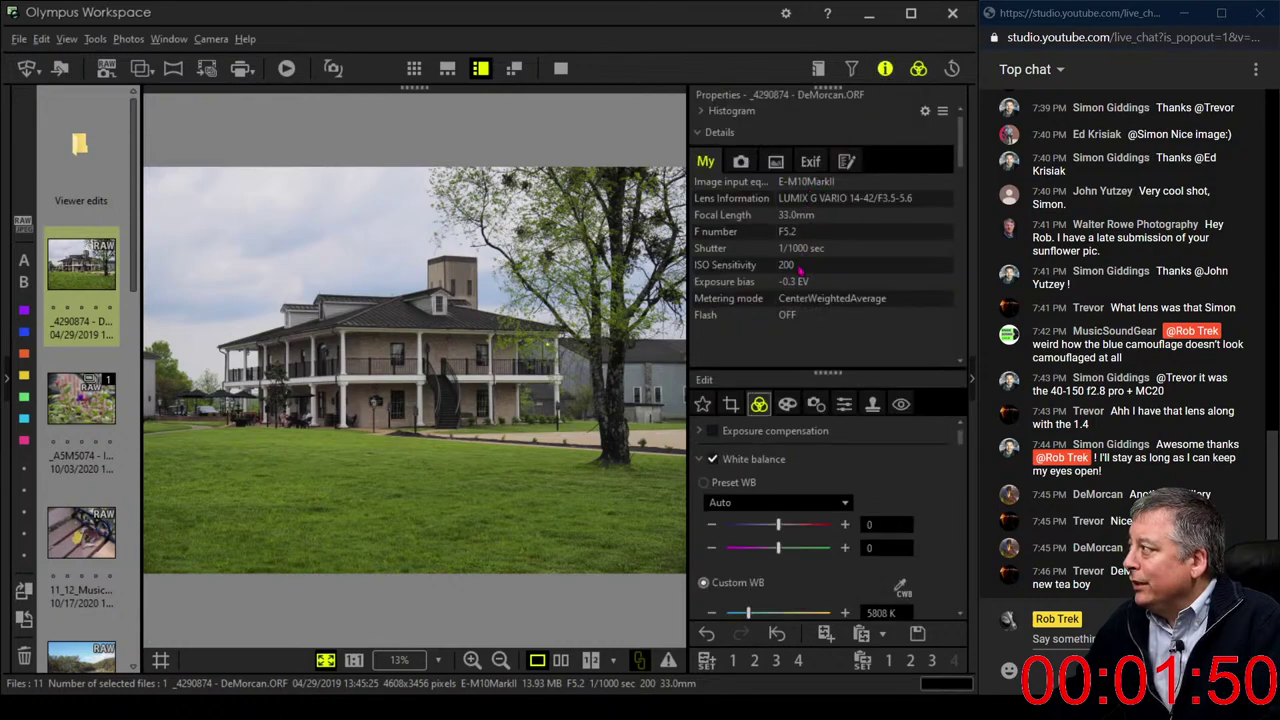
{"action": "left_click", "coordinate": [885, 68]}
{"action": "left_click", "coordinate": [848, 123]}
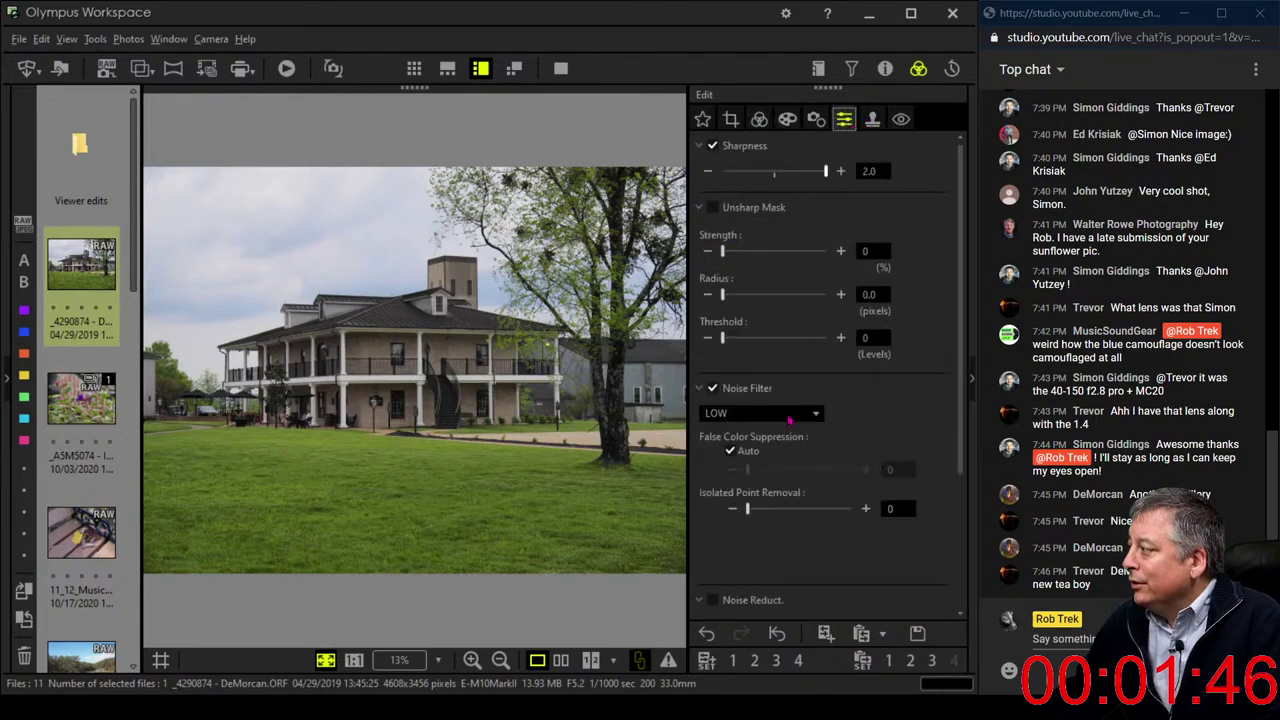
{"action": "left_click", "coordinate": [768, 415]}
{"action": "left_click", "coordinate": [716, 432]}
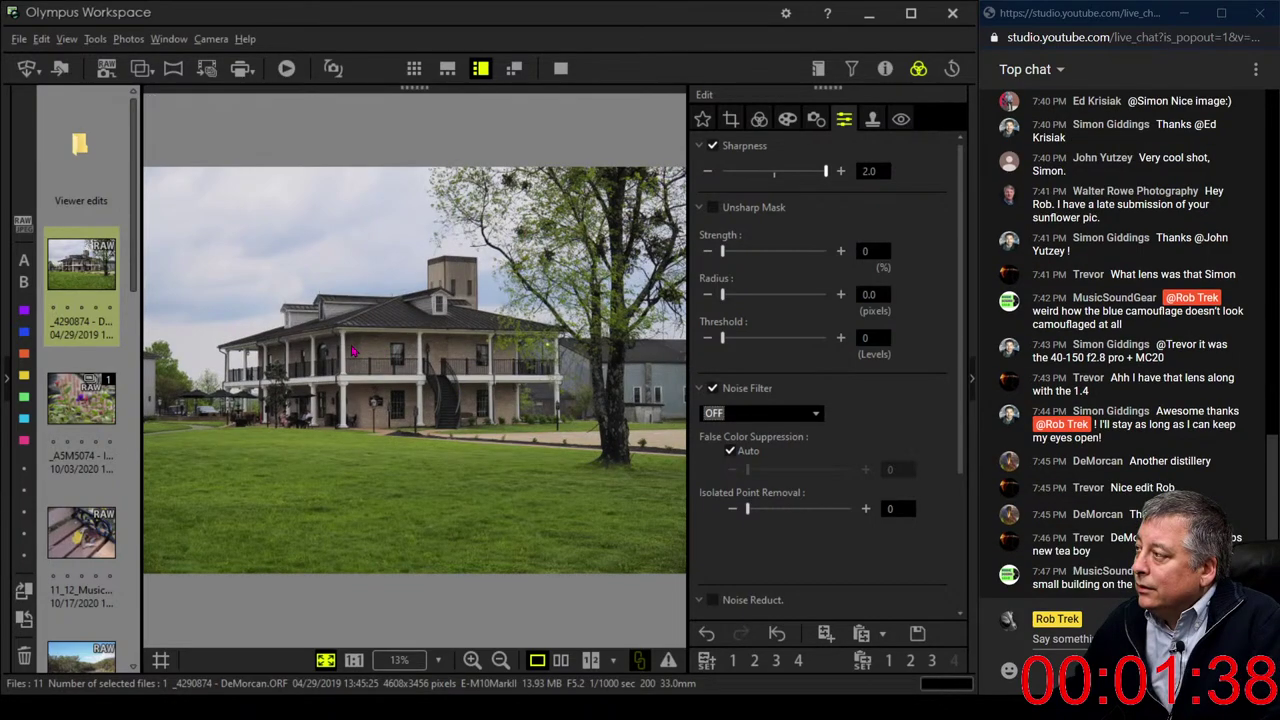
{"action": "scroll", "coordinate": [835, 455], "scroll_direction": "down", "scroll_amount": 5}
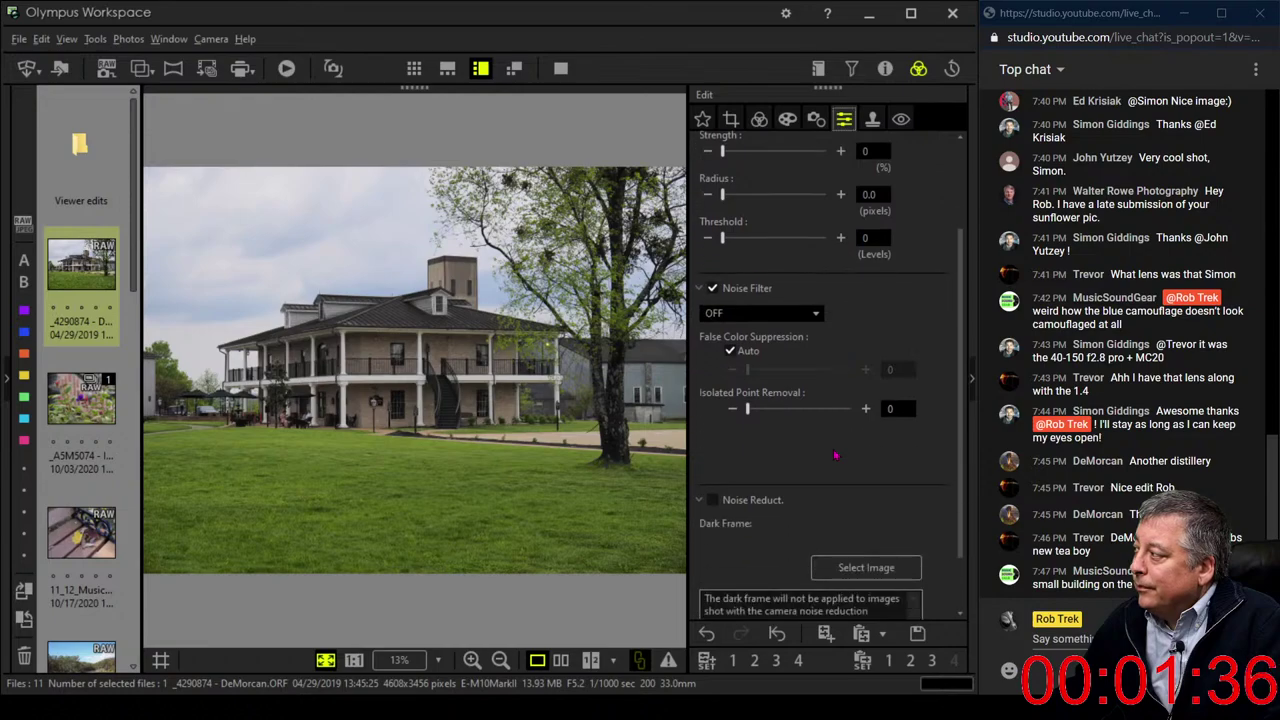
{"action": "scroll", "coordinate": [835, 447], "scroll_direction": "up", "scroll_amount": 4}
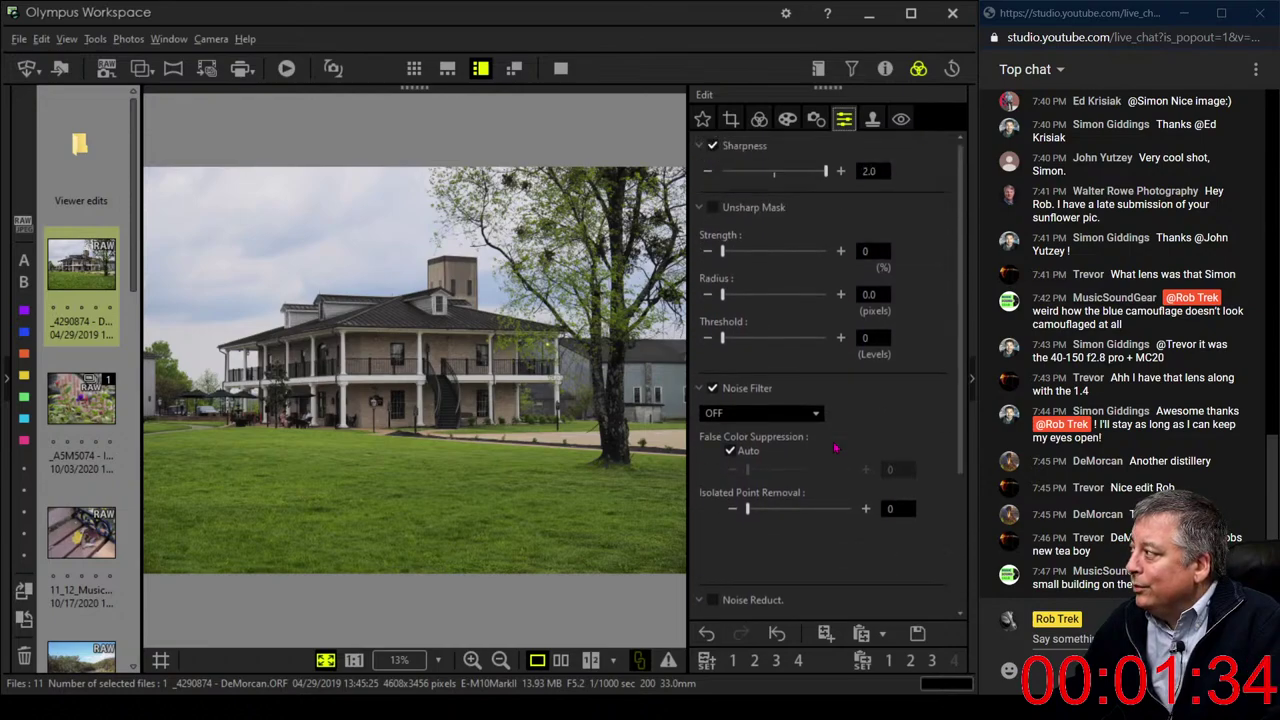
Set the house photo's Picture Mode to Natural
{"action": "left_click", "coordinate": [759, 119]}
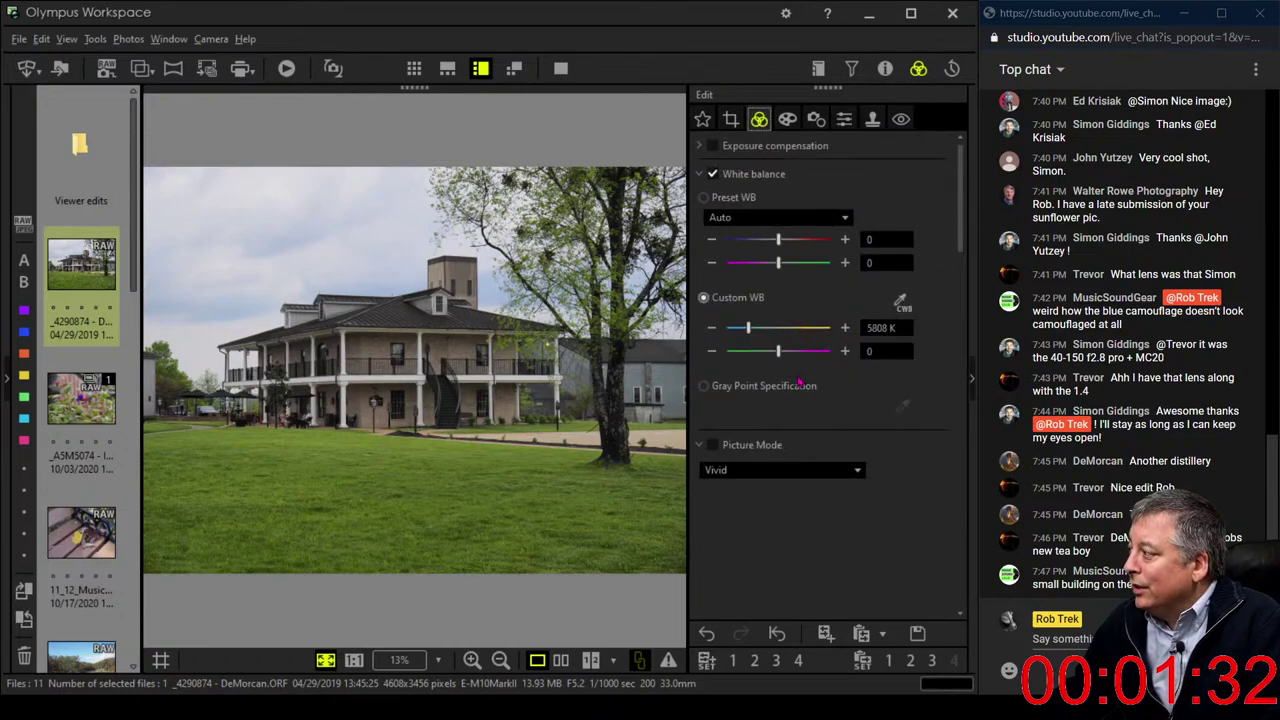
{"action": "scroll", "coordinate": [797, 385], "scroll_direction": "down", "scroll_amount": 4}
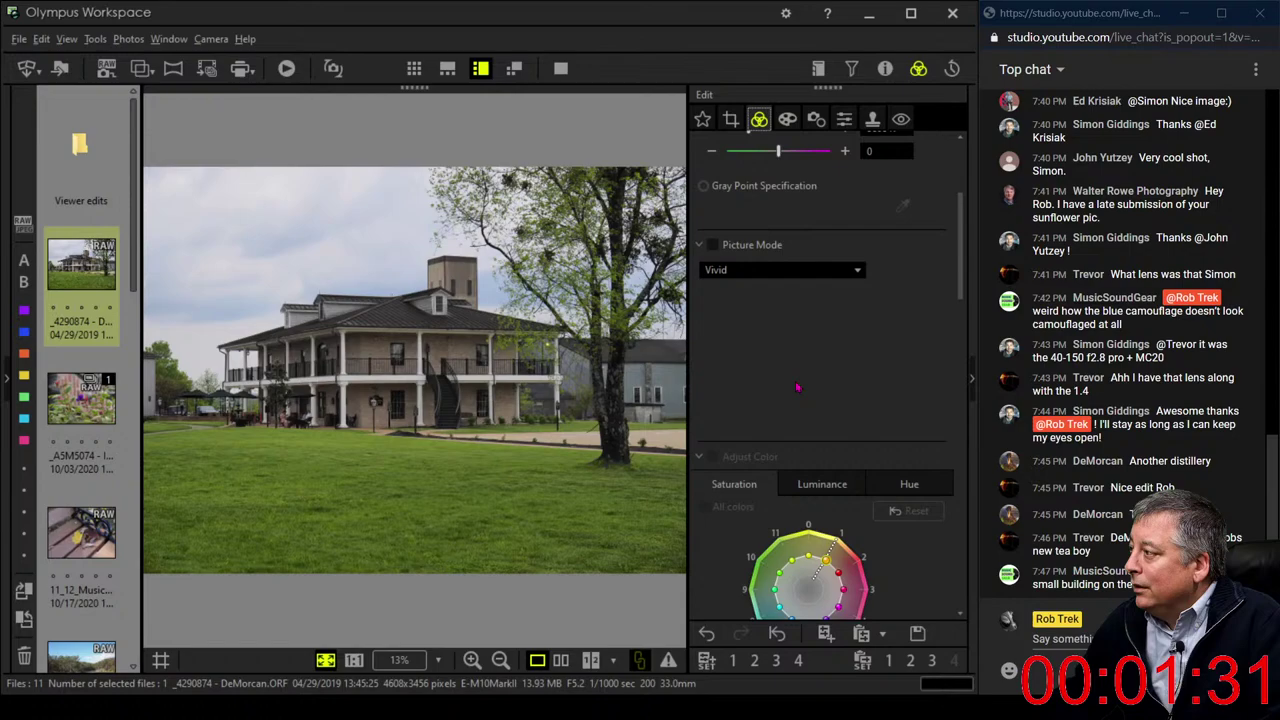
{"action": "left_click", "coordinate": [782, 270]}
{"action": "left_click", "coordinate": [770, 286]}
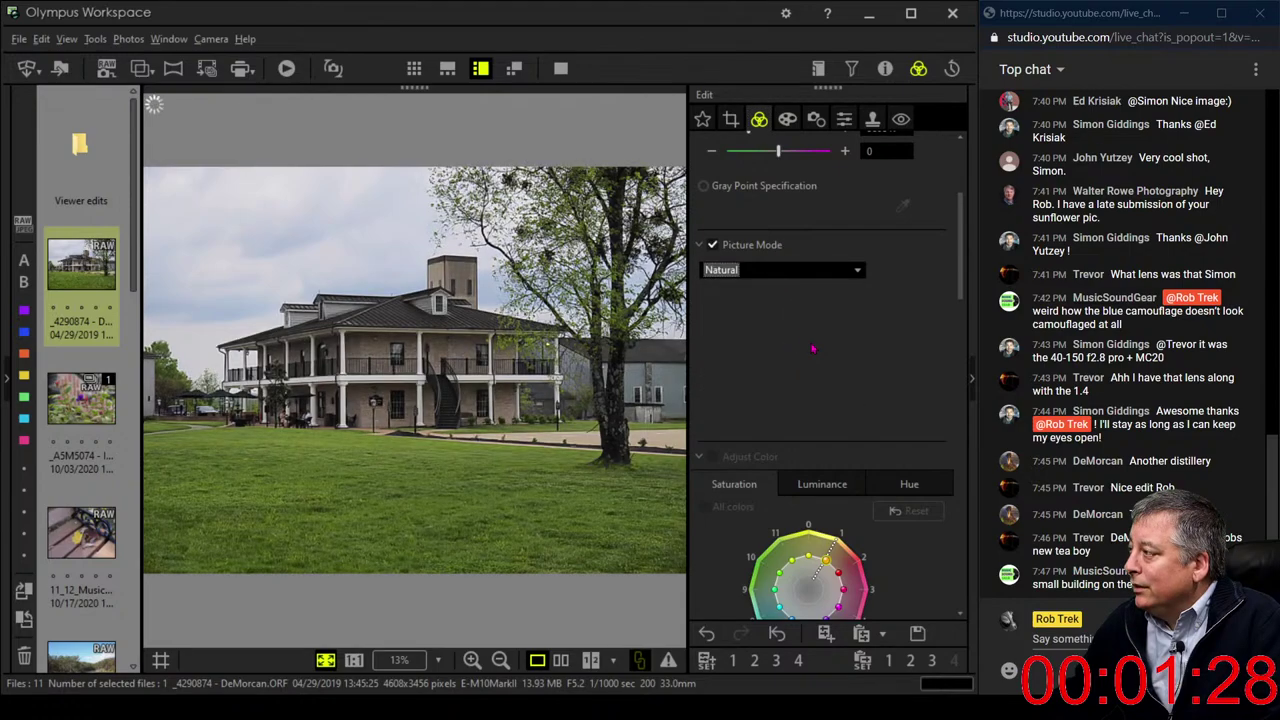
Shape the RGB tone curve with control points that deepen the darkest shadows, lift the darker midtones and anchor the highlights
{"action": "scroll", "coordinate": [813, 349], "scroll_direction": "down", "scroll_amount": 4}
{"action": "scroll", "coordinate": [812, 347], "scroll_direction": "down", "scroll_amount": 3}
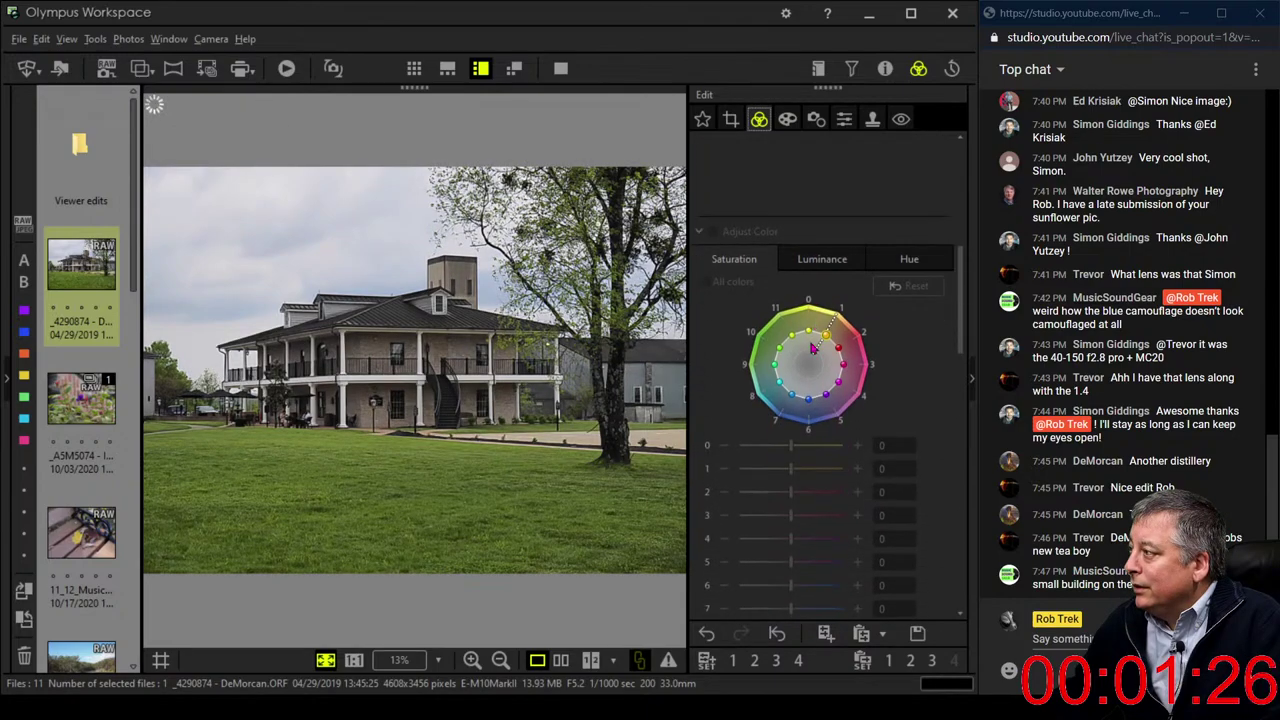
{"action": "scroll", "coordinate": [702, 182], "scroll_direction": "down", "scroll_amount": 10}
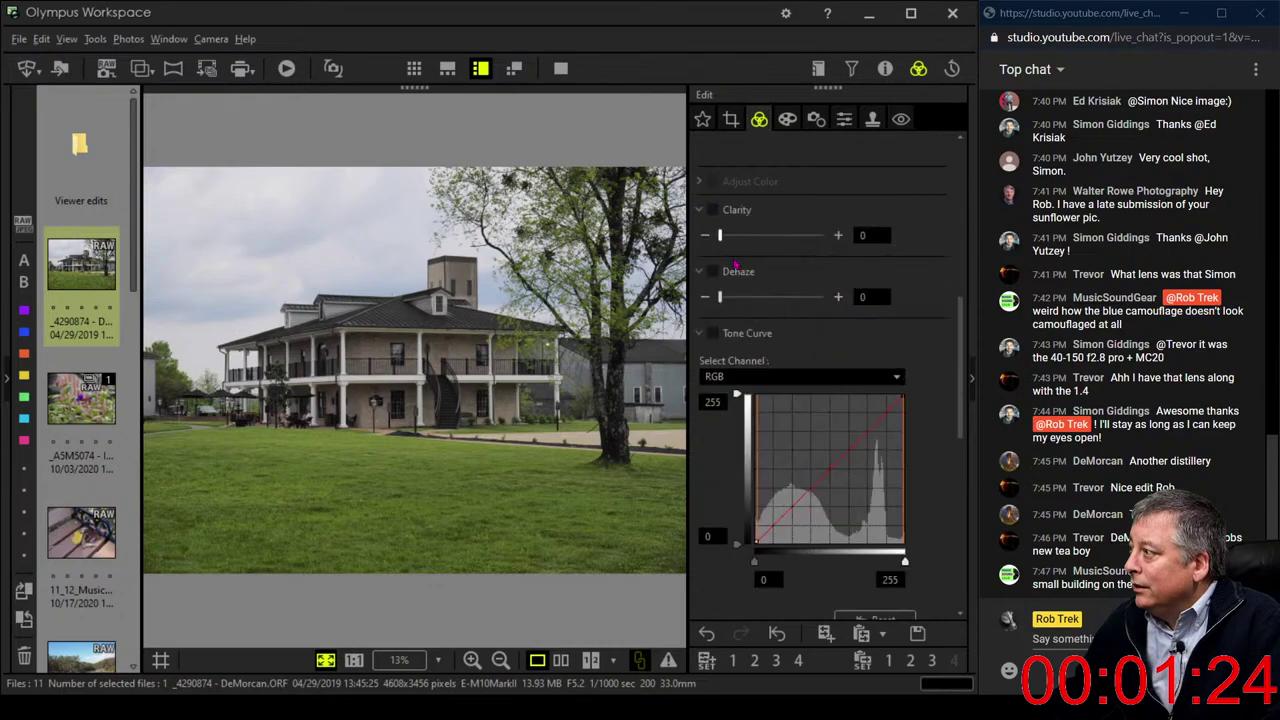
{"action": "scroll", "coordinate": [743, 287], "scroll_direction": "down", "scroll_amount": 3}
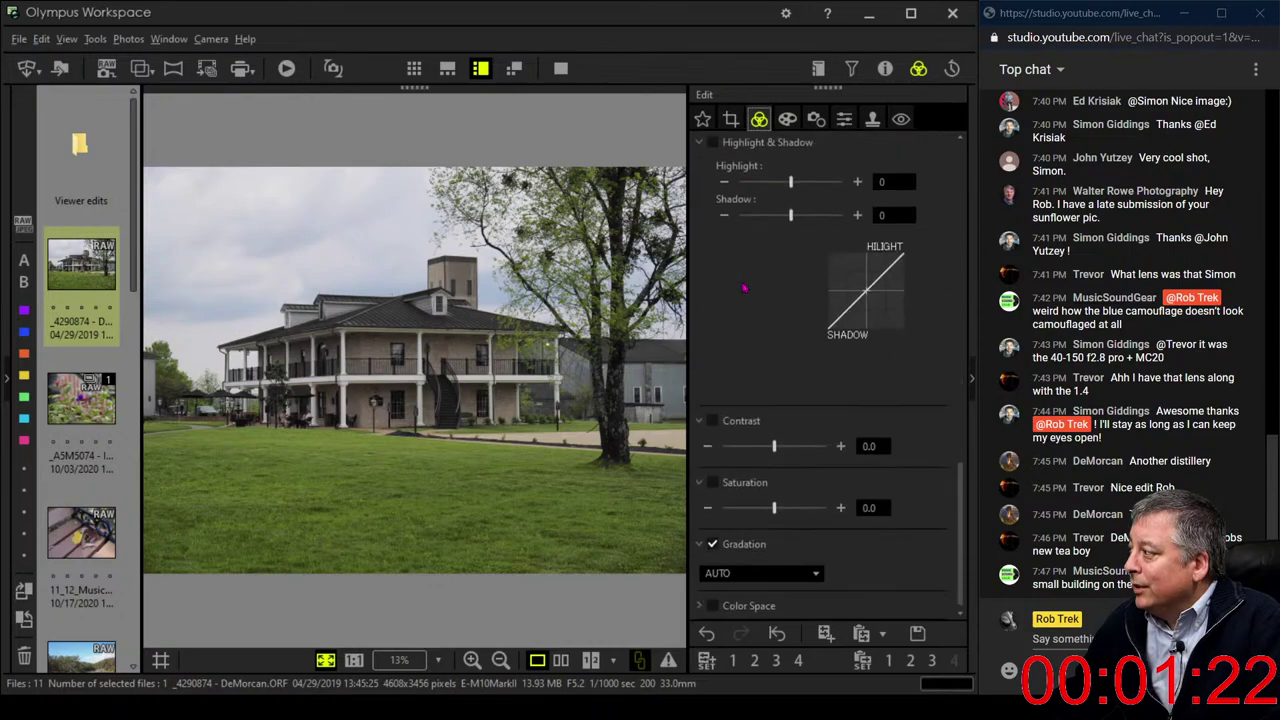
{"action": "scroll", "coordinate": [740, 300], "scroll_direction": "up", "scroll_amount": 5}
{"action": "scroll", "coordinate": [730, 380], "scroll_direction": "up", "scroll_amount": 2}
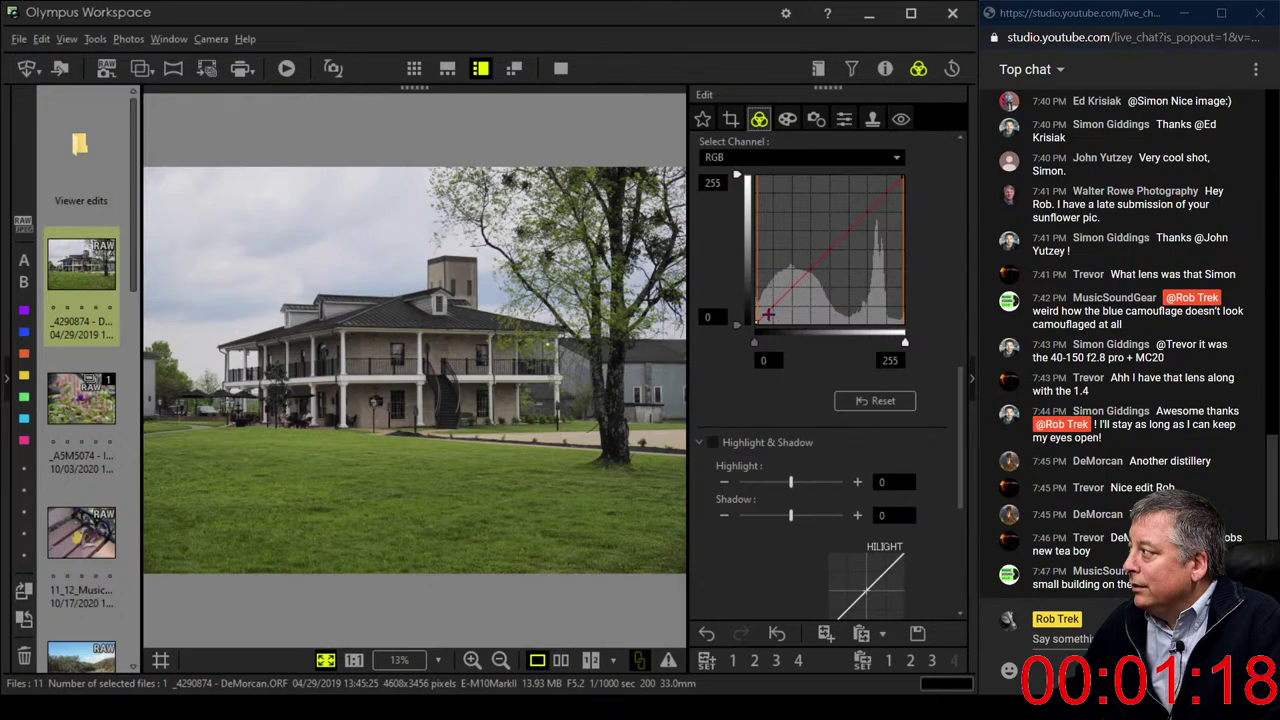
{"action": "left_click_drag", "start_coordinate": [765, 314], "coordinate": [784, 298]}
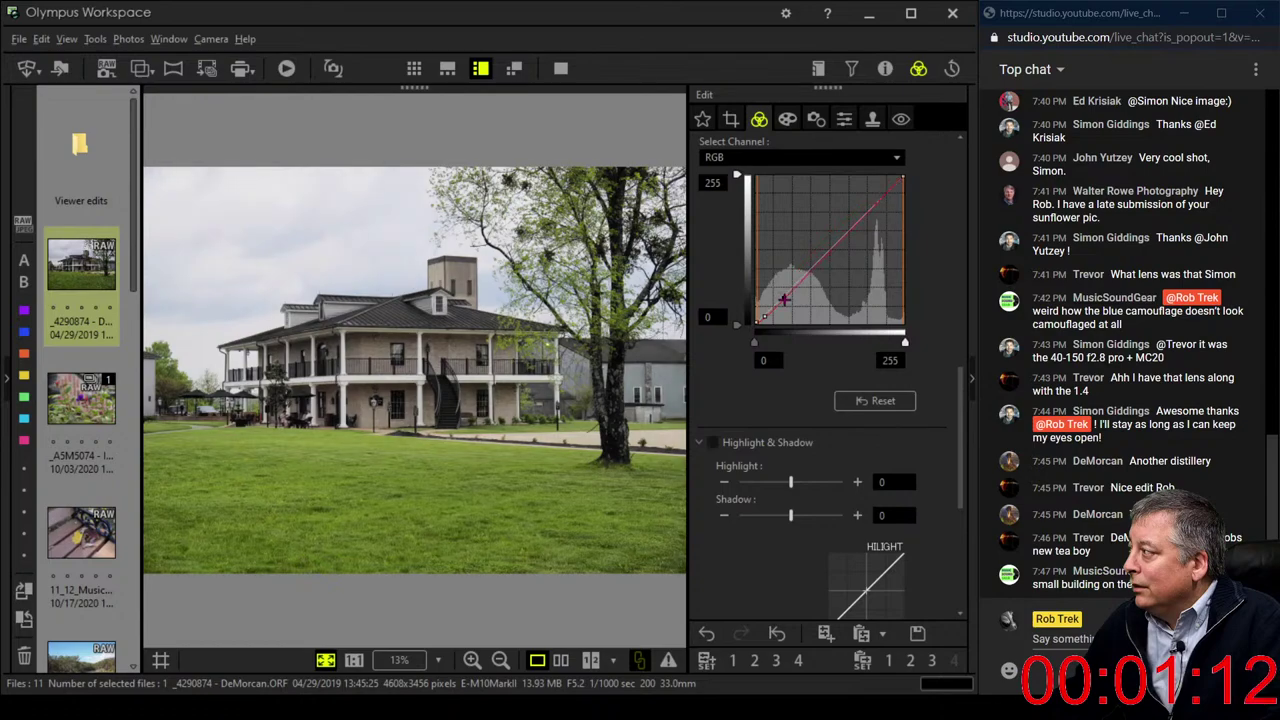
{"action": "left_click", "coordinate": [871, 212]}
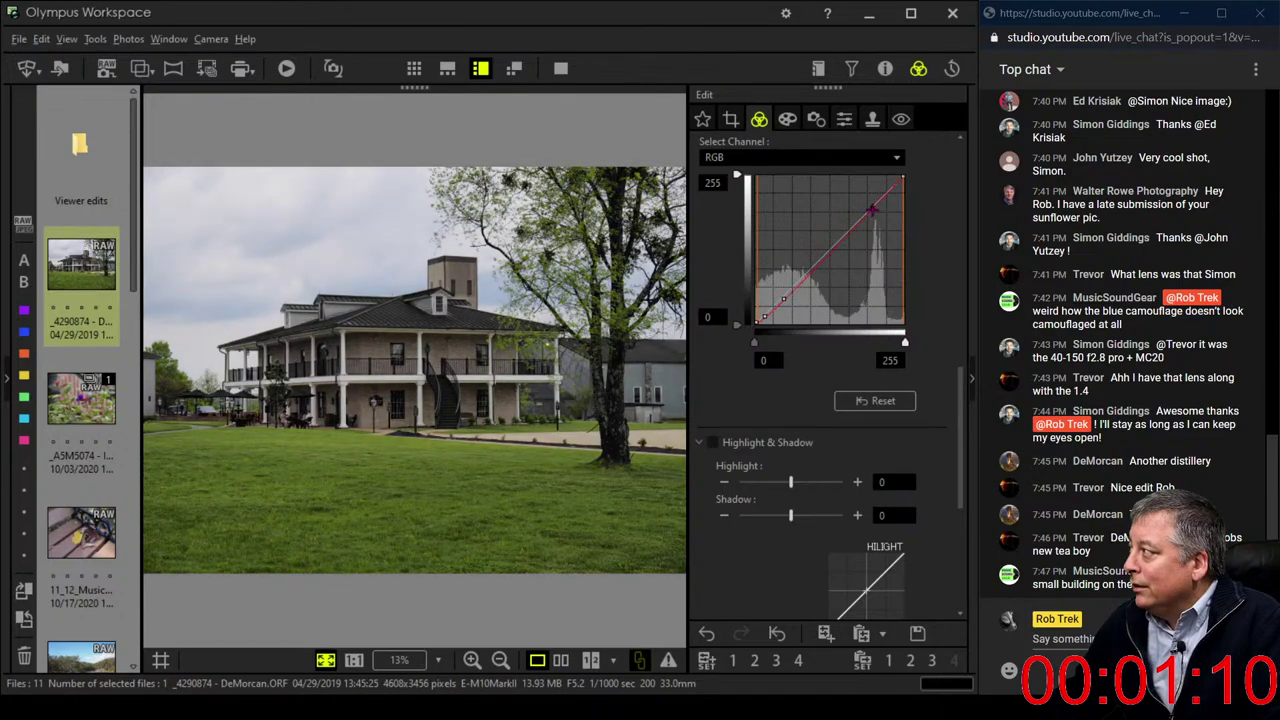
{"action": "left_click_drag", "start_coordinate": [784, 298], "coordinate": [783, 296]}
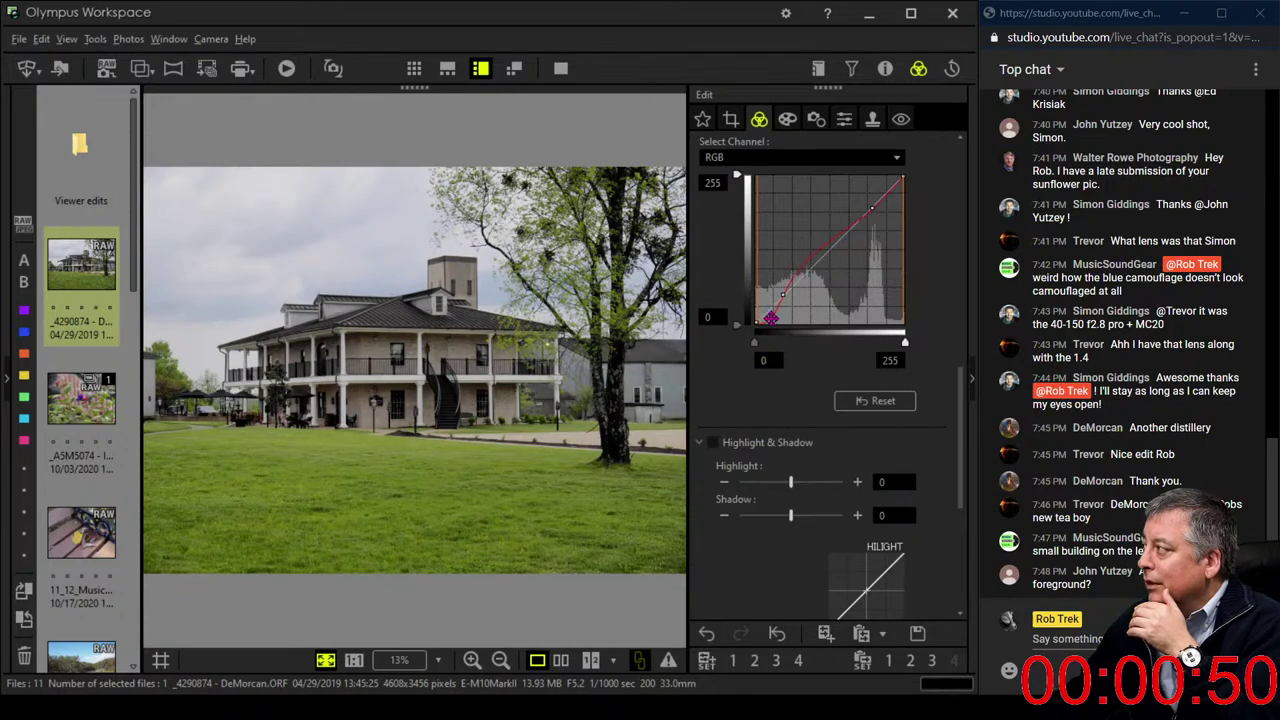
Inspect the roof, patio umbrellas and brick facade at 1:1 view to judge the tone curve's effect on detail
{"action": "left_click", "coordinate": [381, 323]}
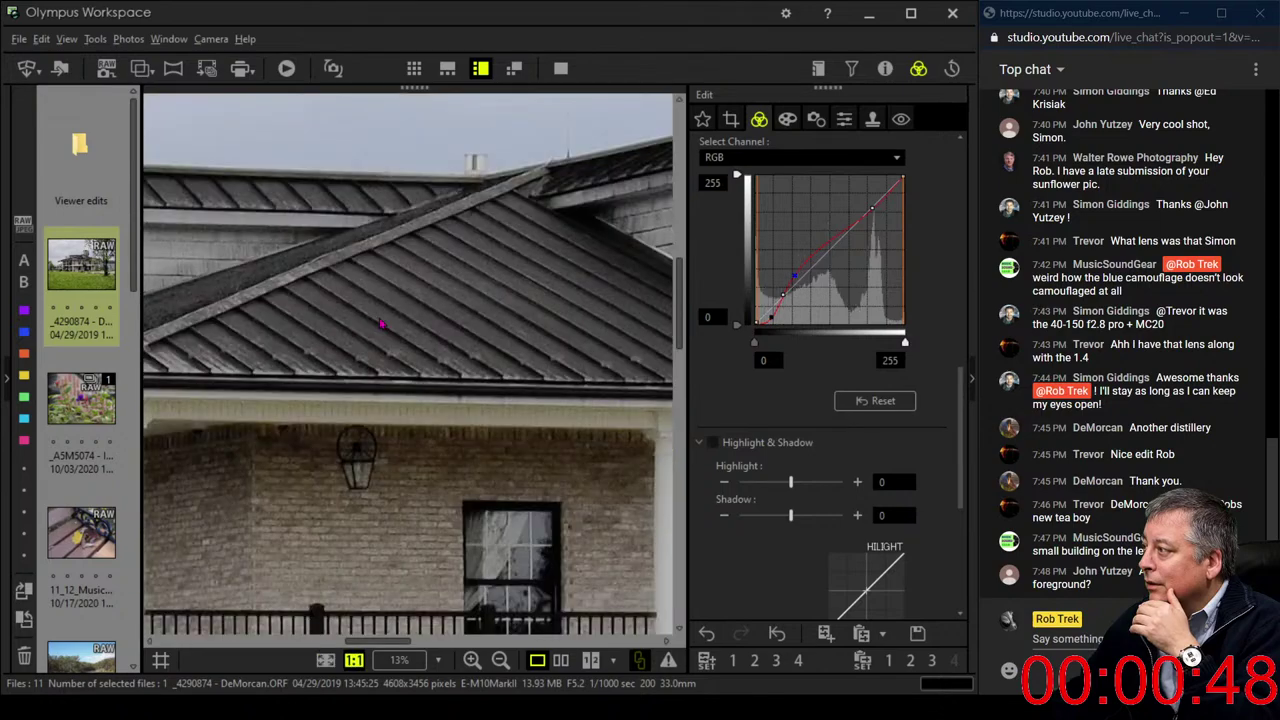
{"action": "left_click_drag", "start_coordinate": [307, 351], "coordinate": [501, 293]}
{"action": "left_click_drag", "start_coordinate": [365, 402], "coordinate": [440, 340]}
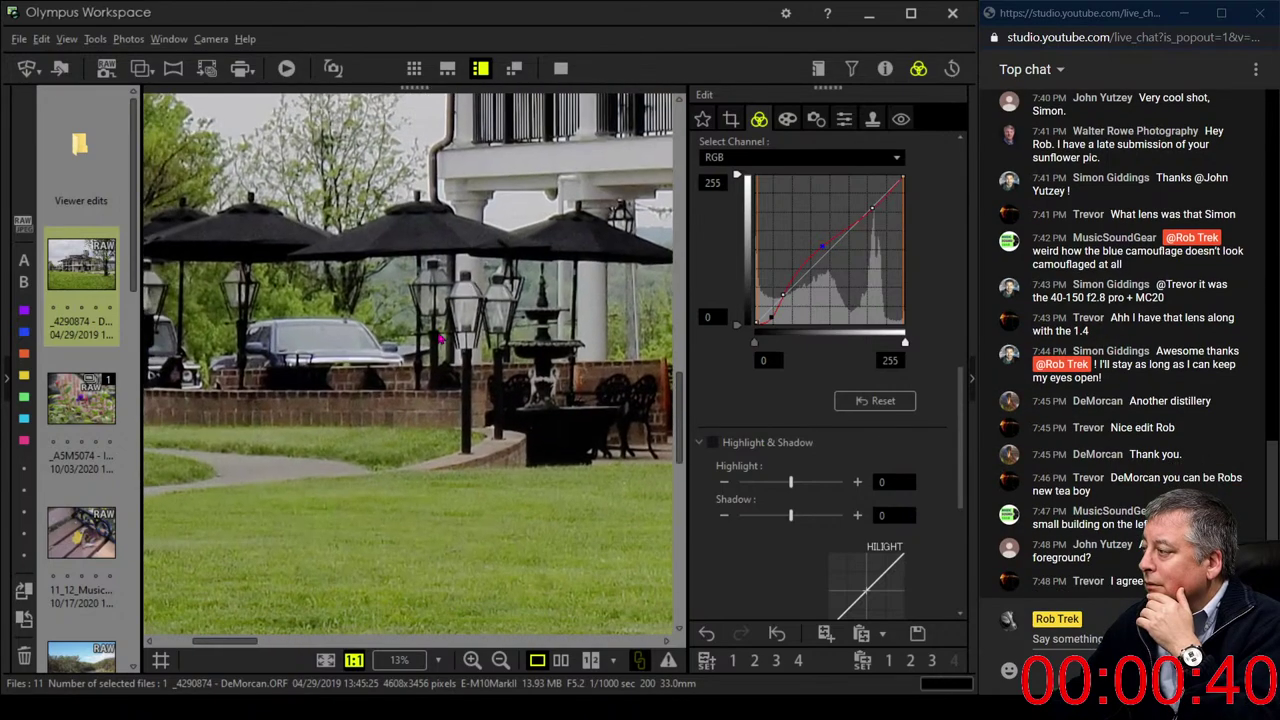
{"action": "left_click", "coordinate": [428, 358]}
{"action": "left_click", "coordinate": [429, 331]}
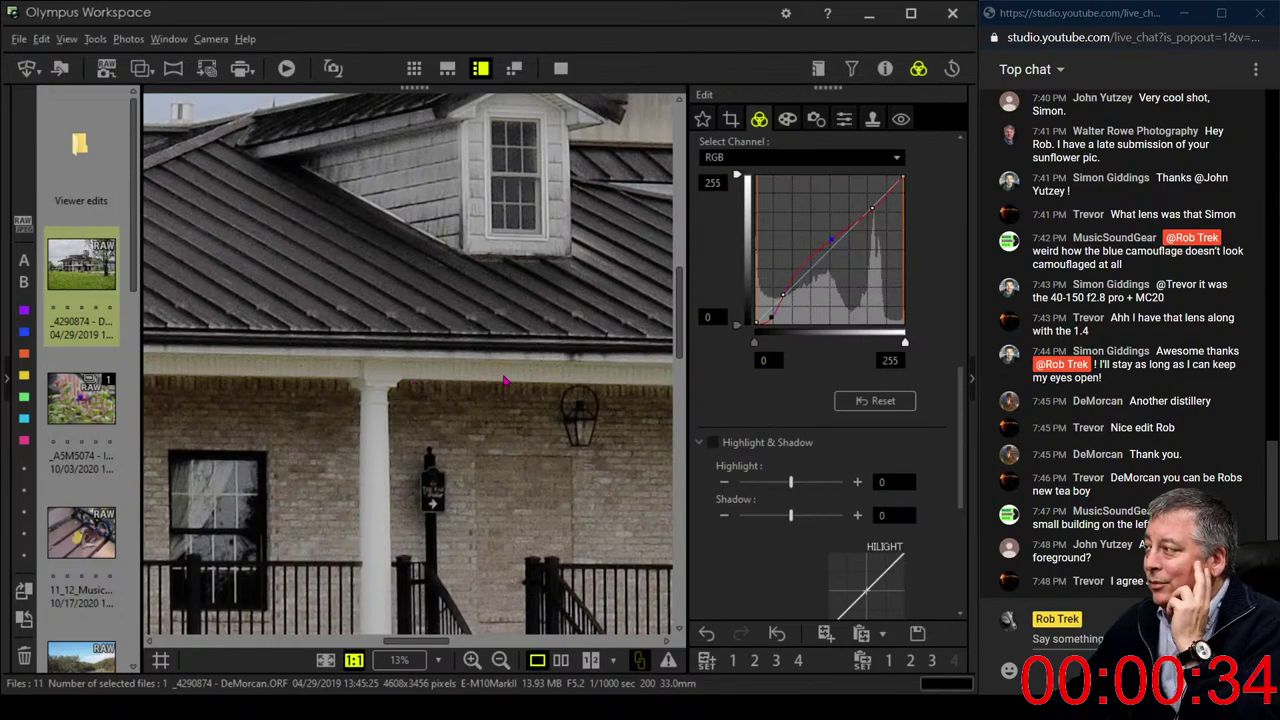
{"action": "left_click", "coordinate": [438, 398]}
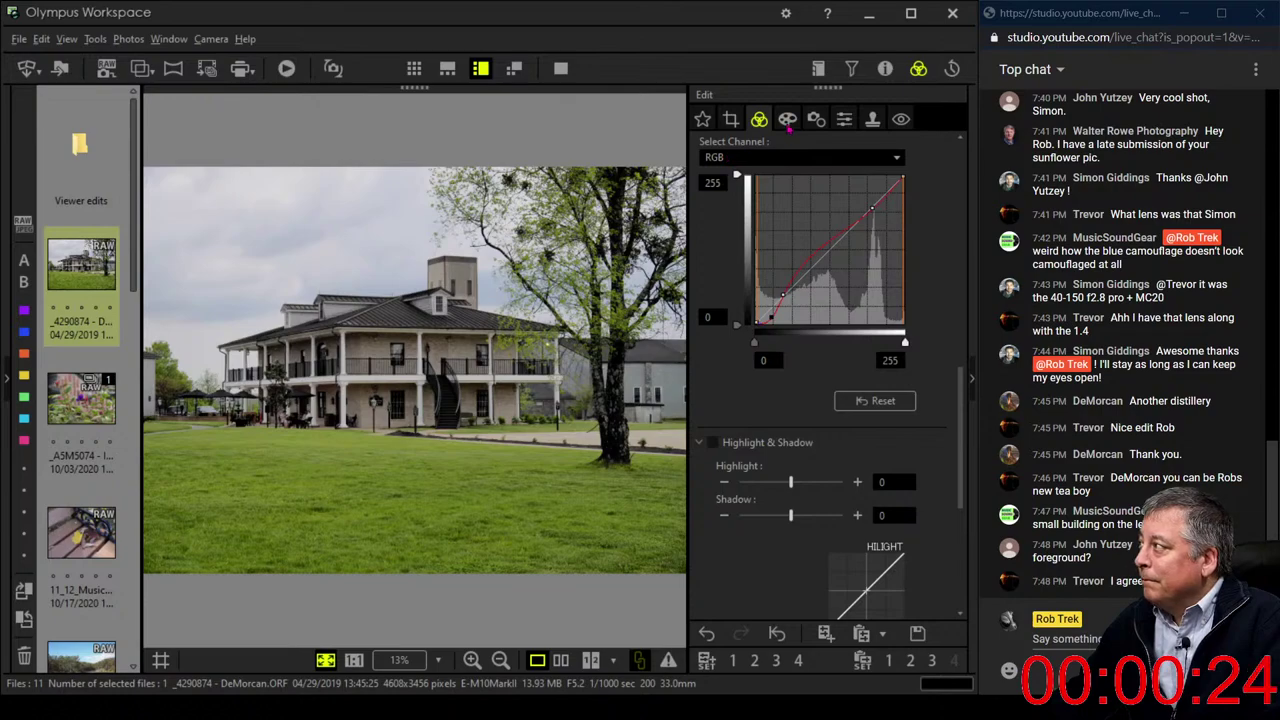
{"action": "left_click", "coordinate": [788, 120]}
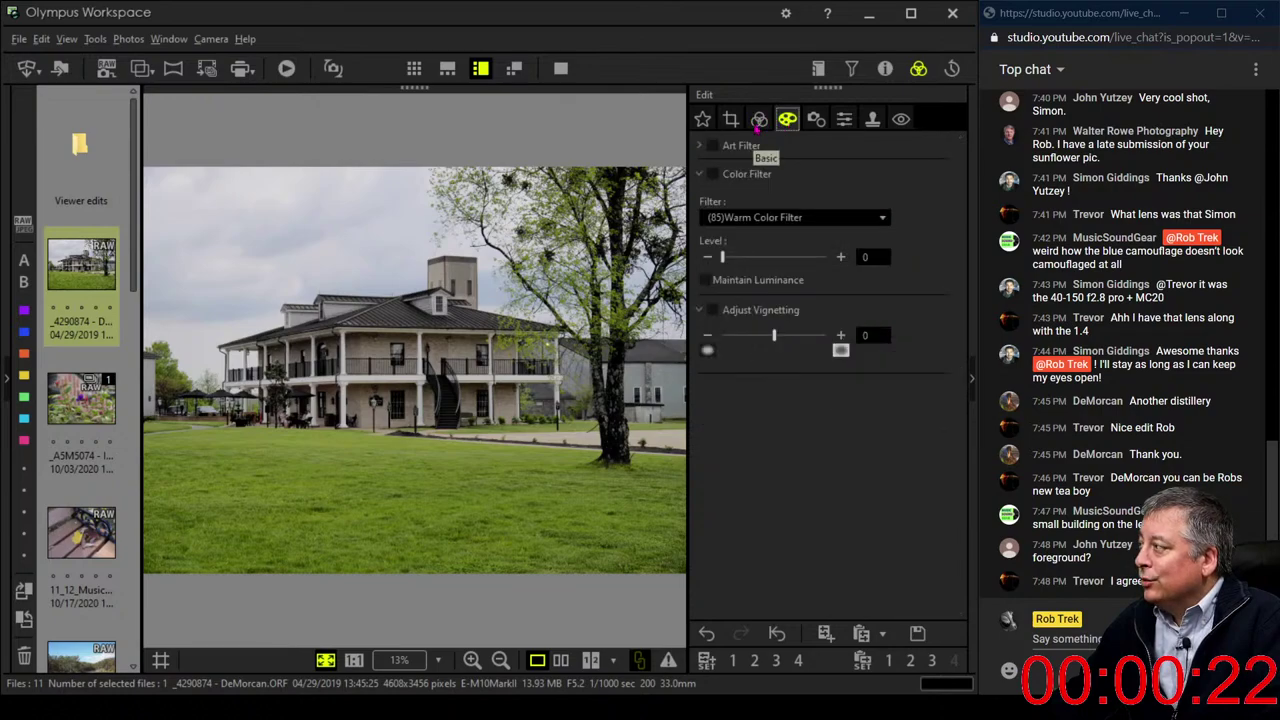
{"action": "left_click", "coordinate": [758, 120]}
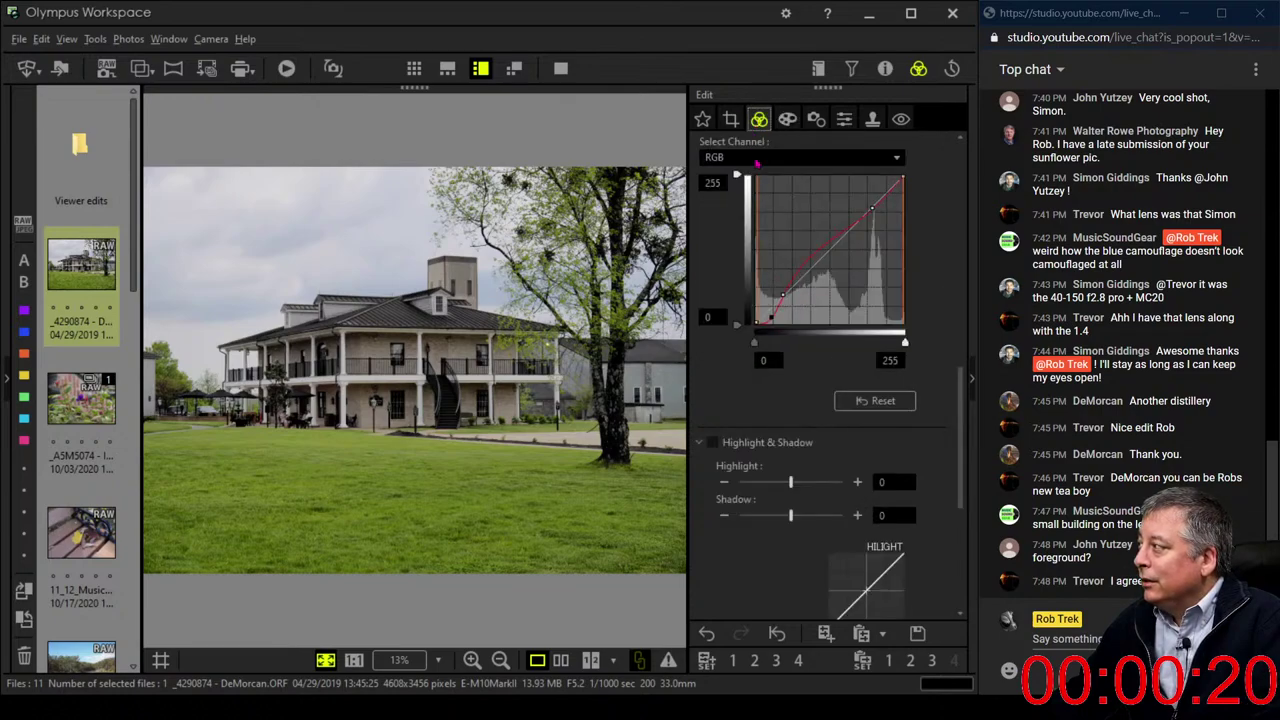
Crop the house photo to a 16:9 ratio and move the frame slightly upward to trim more of the foreground grass
{"action": "scroll", "coordinate": [749, 381], "scroll_direction": "down", "scroll_amount": 1}
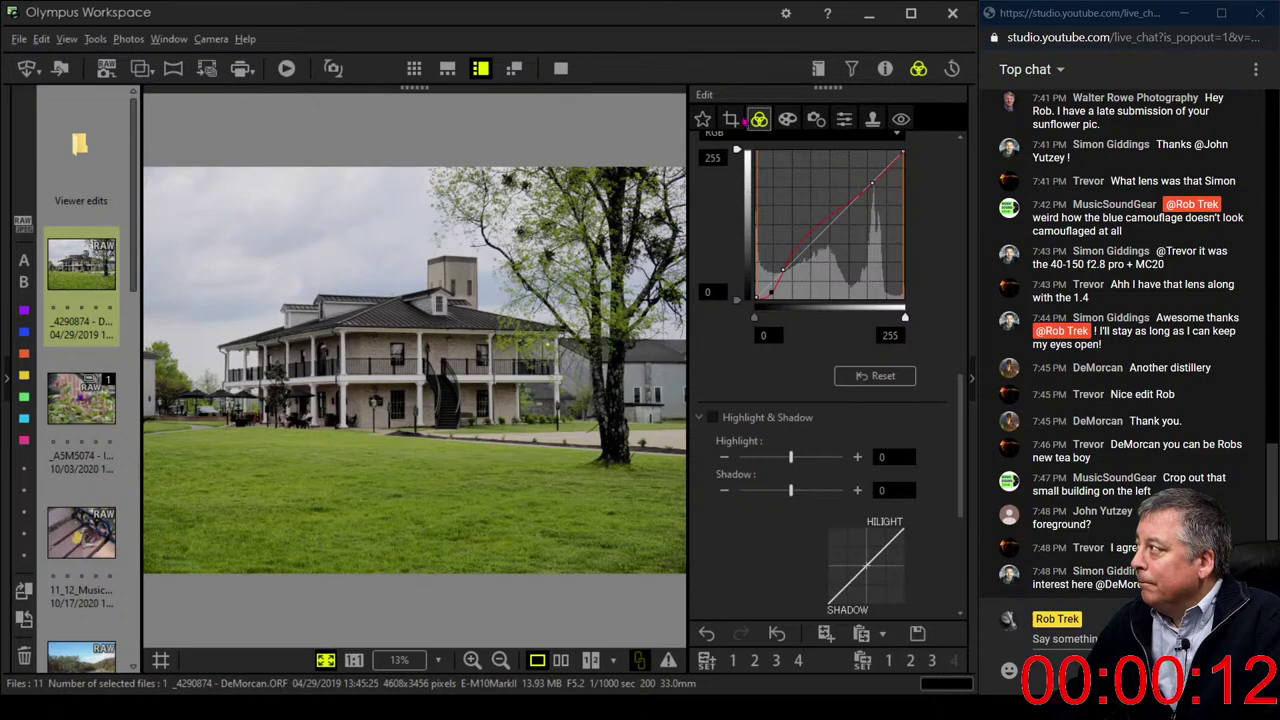
{"action": "left_click", "coordinate": [731, 119]}
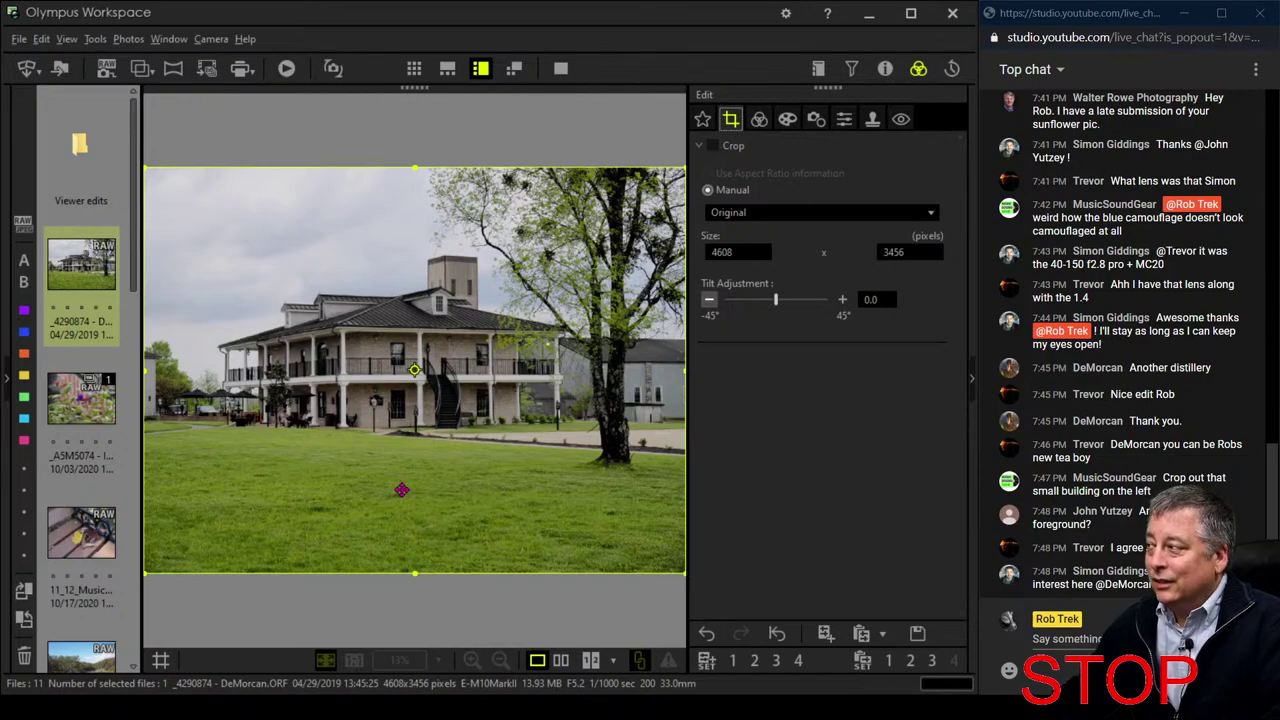
{"action": "left_click", "coordinate": [797, 214]}
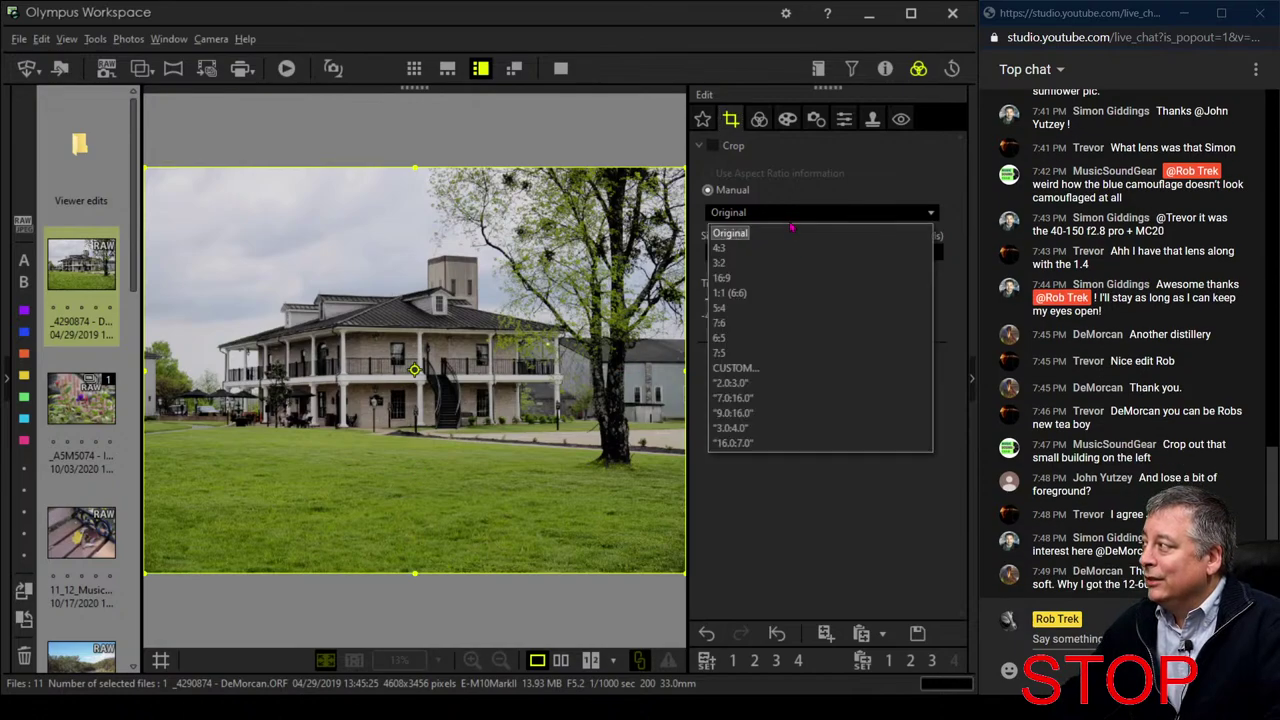
{"action": "left_click", "coordinate": [786, 247]}
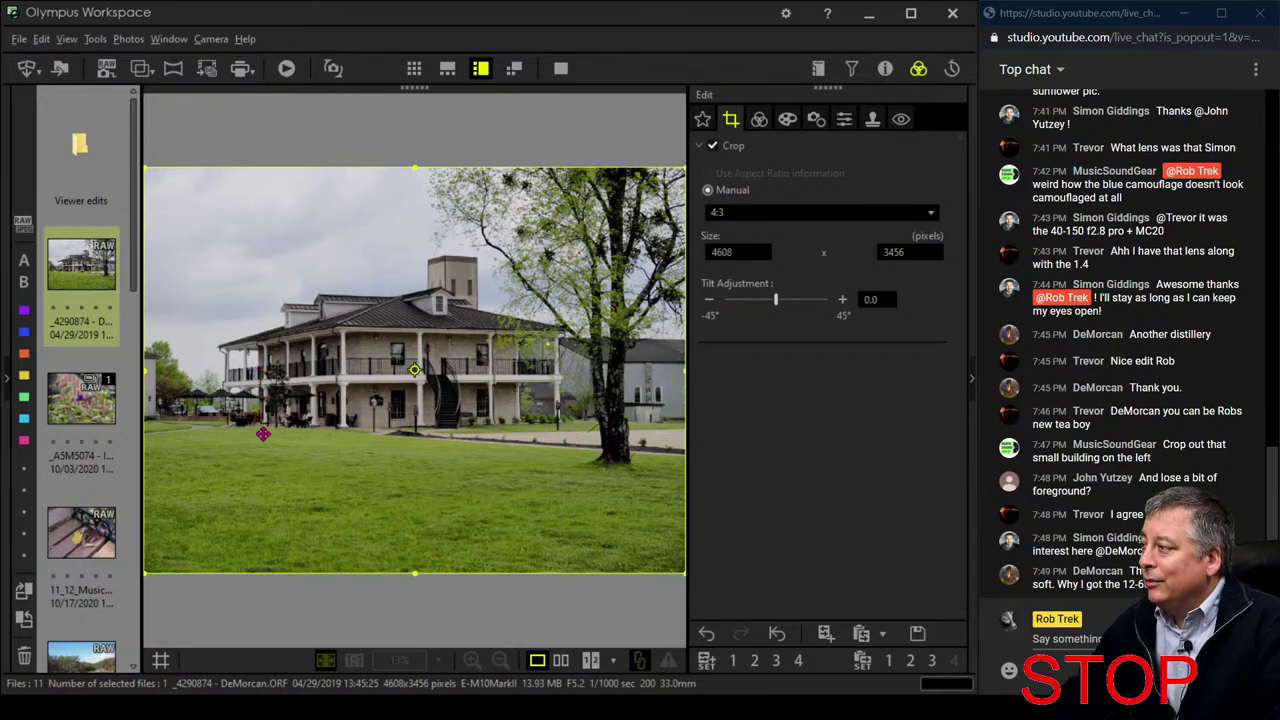
{"action": "left_click", "coordinate": [829, 220]}
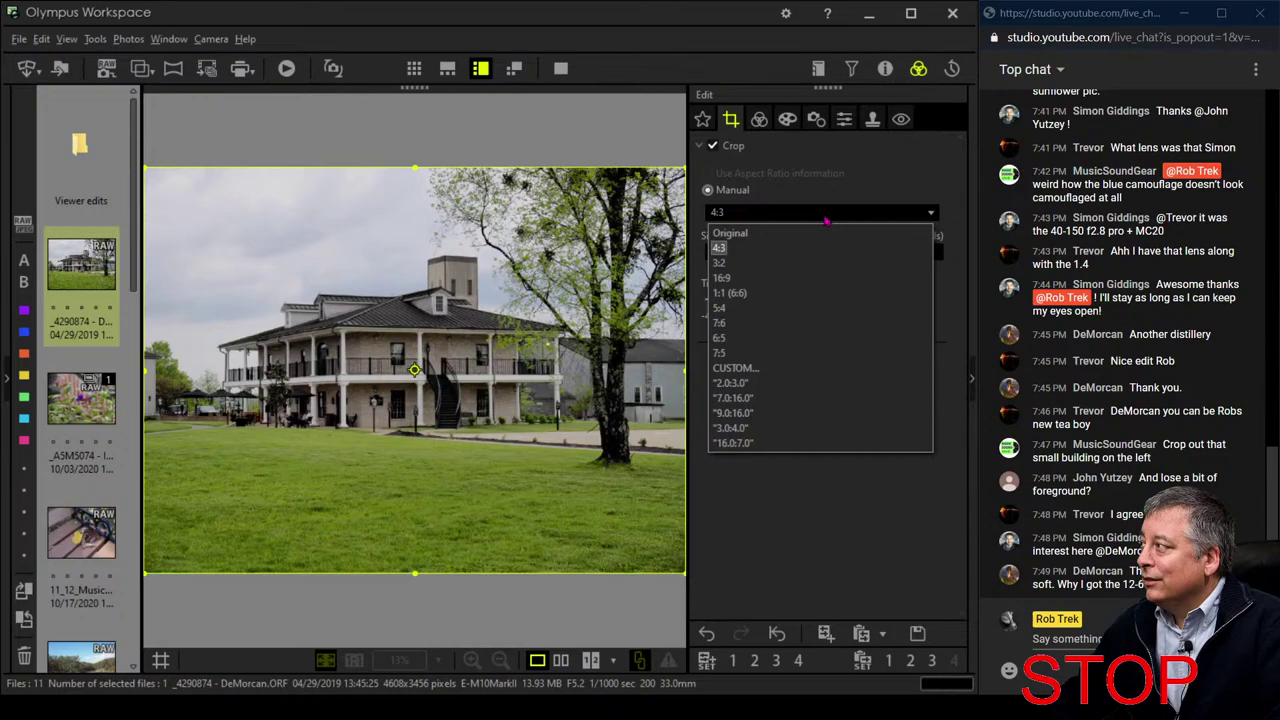
{"action": "left_click", "coordinate": [803, 279]}
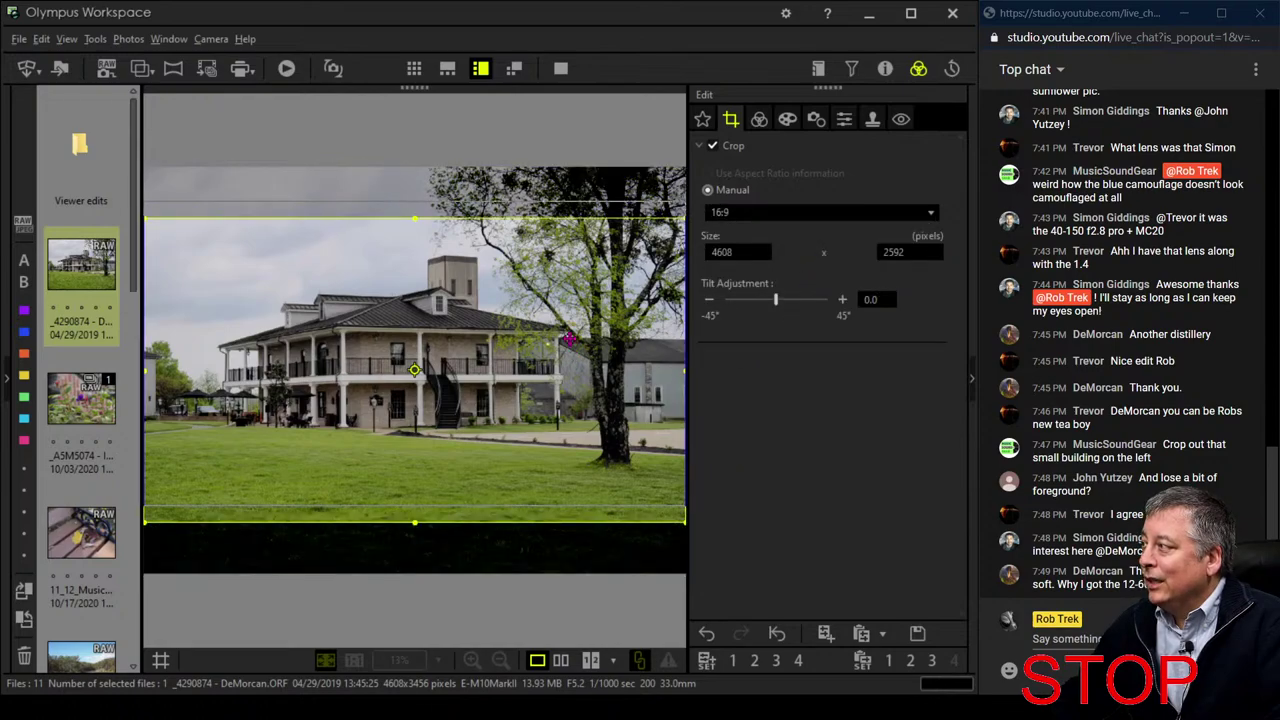
{"action": "left_click_drag", "start_coordinate": [573, 356], "coordinate": [568, 340]}
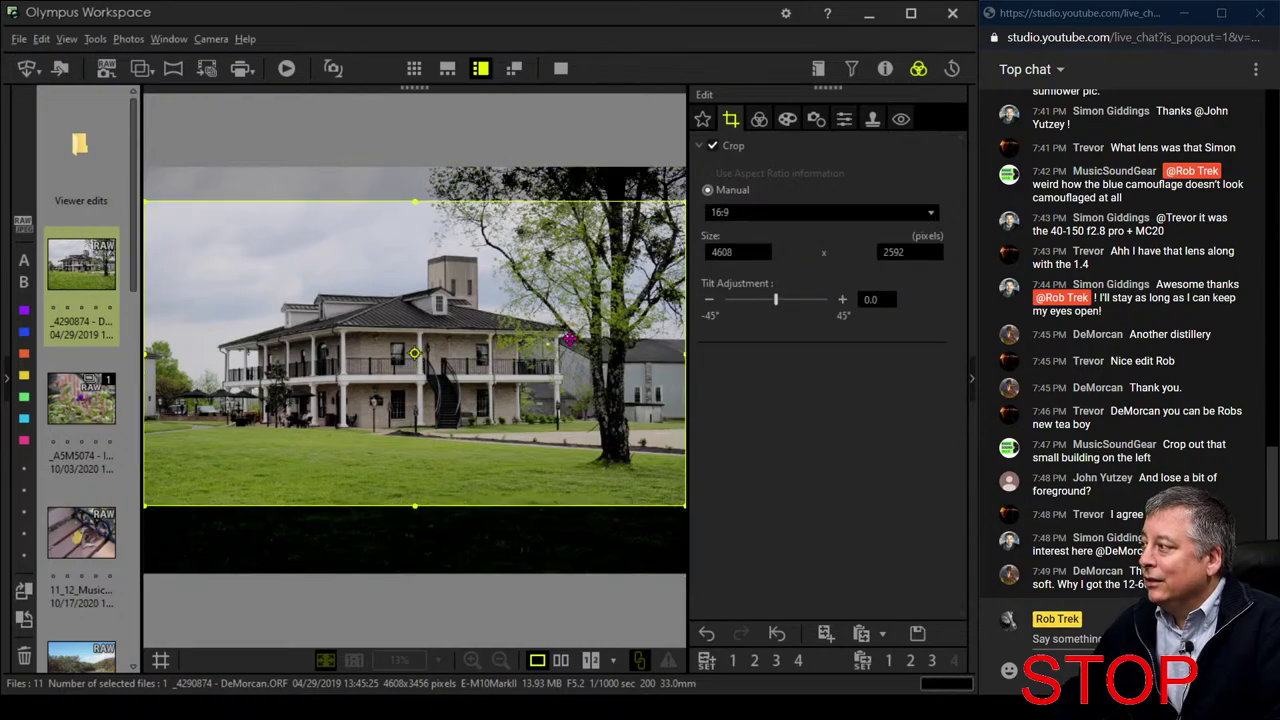
{"action": "left_click", "coordinate": [758, 120]}
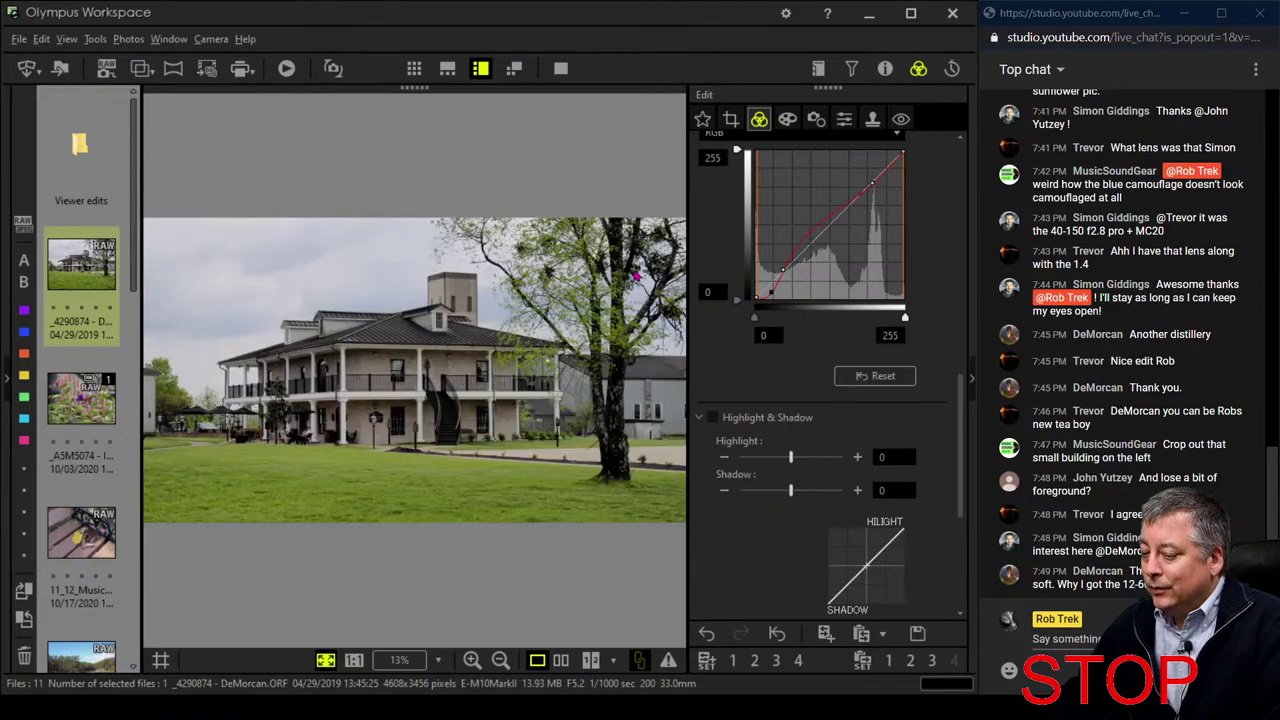
Compare the edited house photo side by side with the original, and return to the single-image view
{"action": "left_click", "coordinate": [560, 660]}
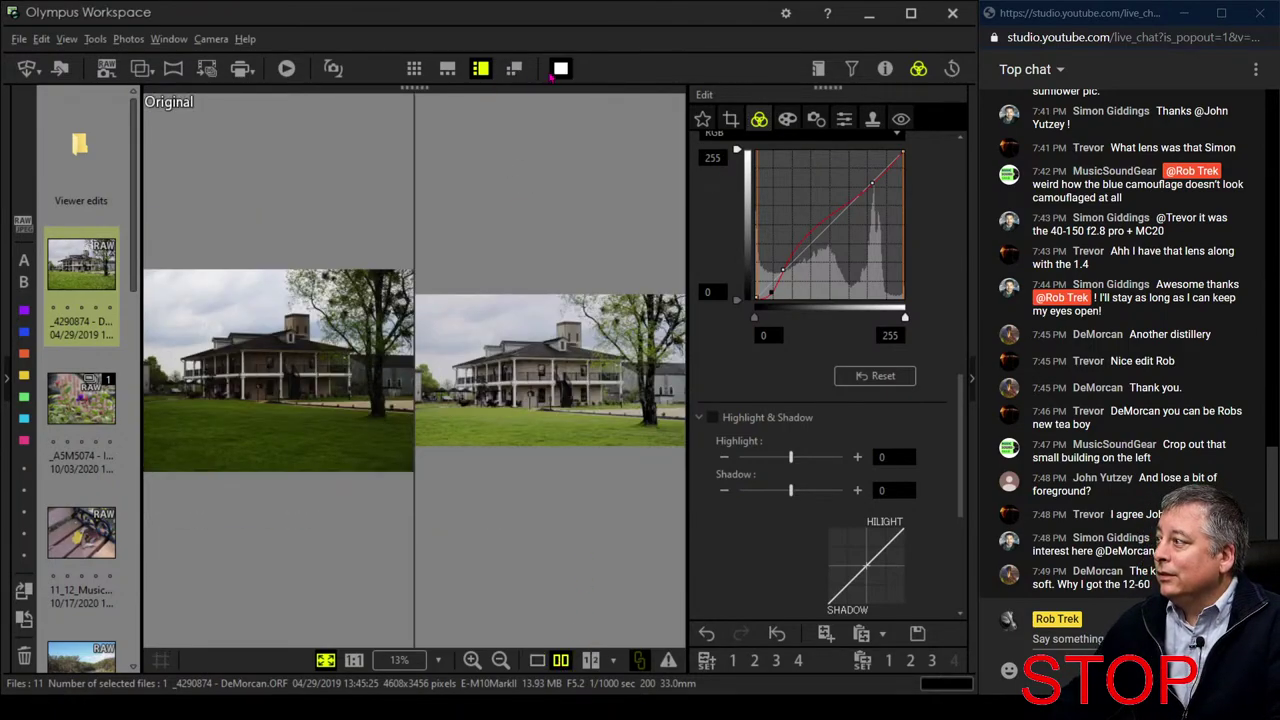
{"action": "left_click", "coordinate": [560, 68]}
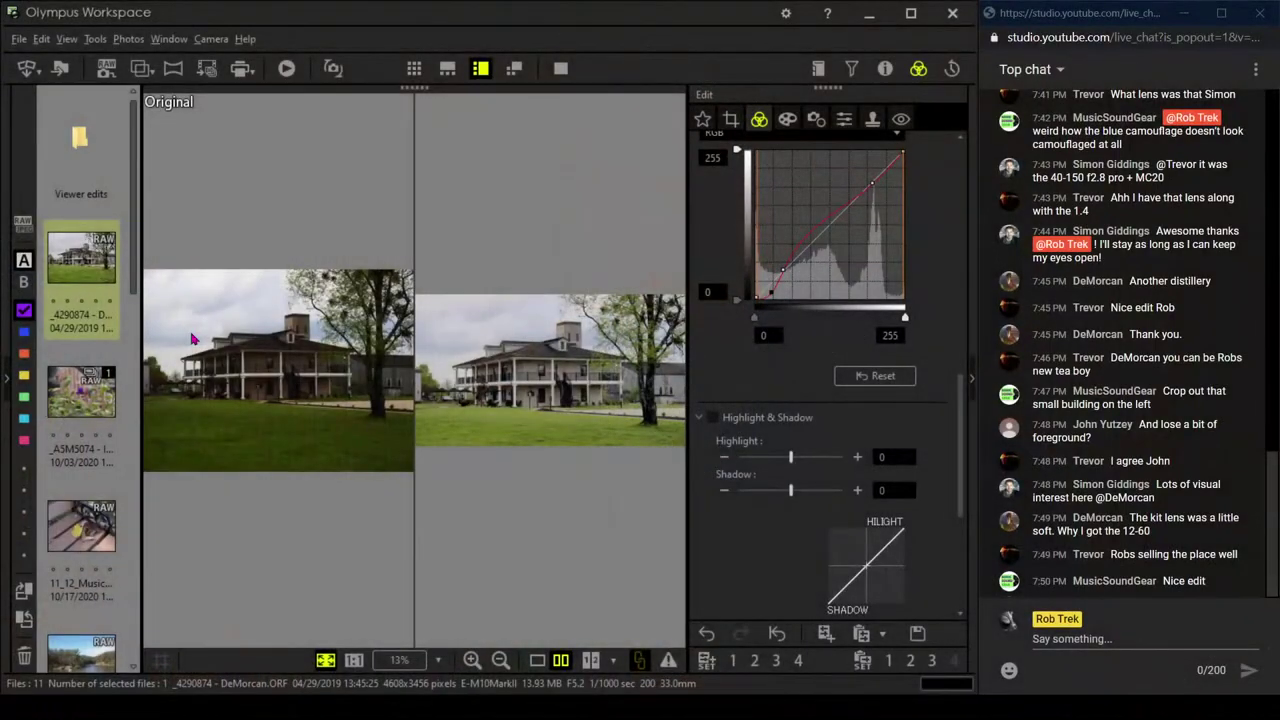
{"action": "left_click", "coordinate": [537, 660]}
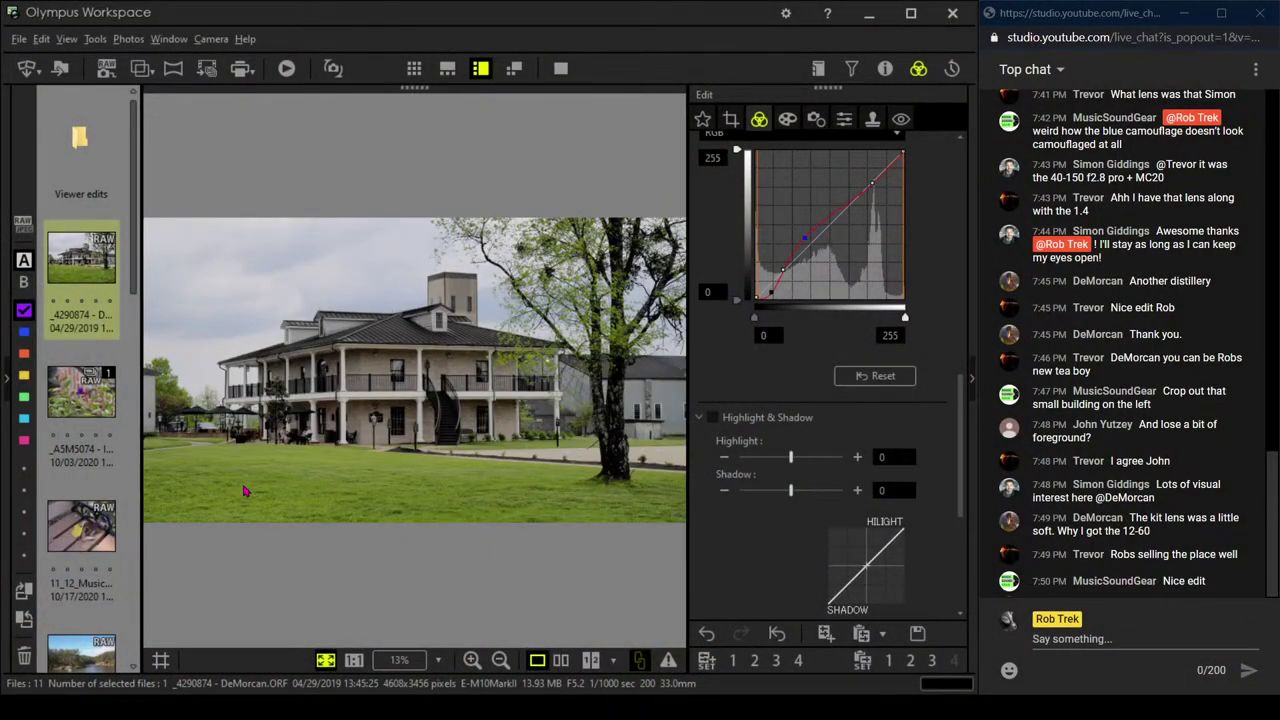
Open the purple flower photo and try it in portrait orientation, turned 90° counterclockwise from its upright landscape position
{"action": "left_click", "coordinate": [104, 415]}
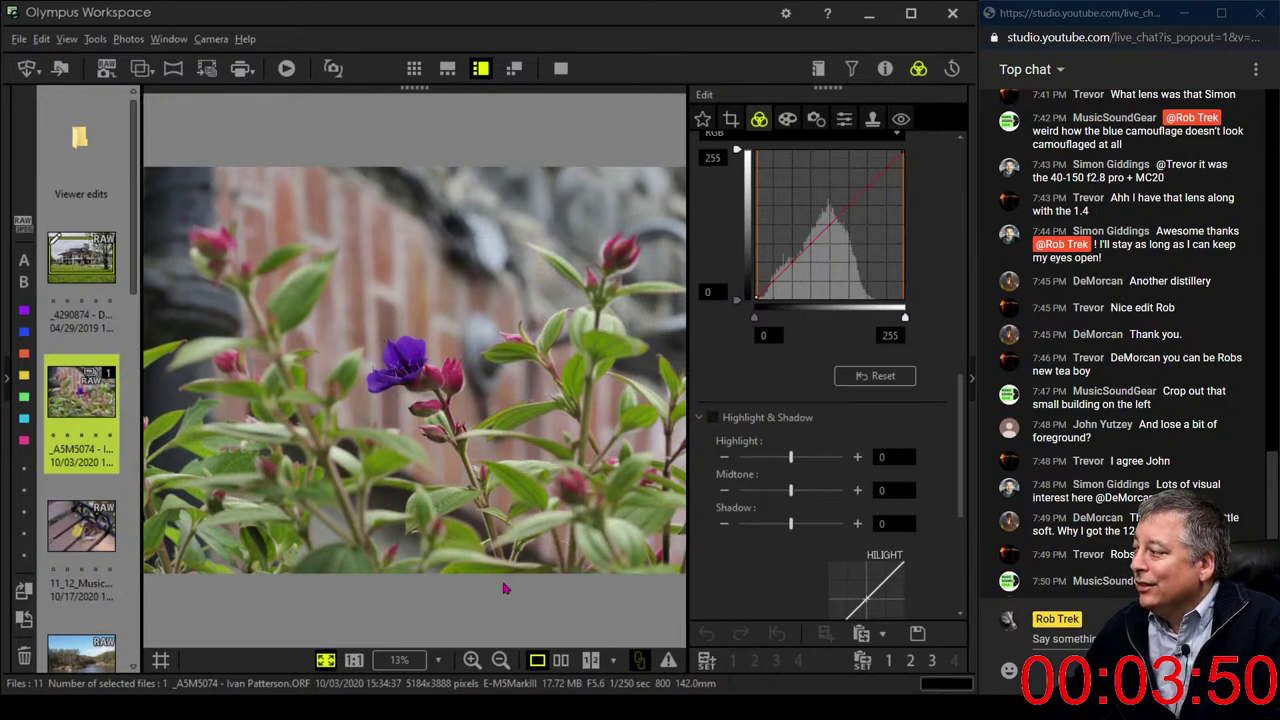
{"action": "left_click", "coordinate": [731, 119]}
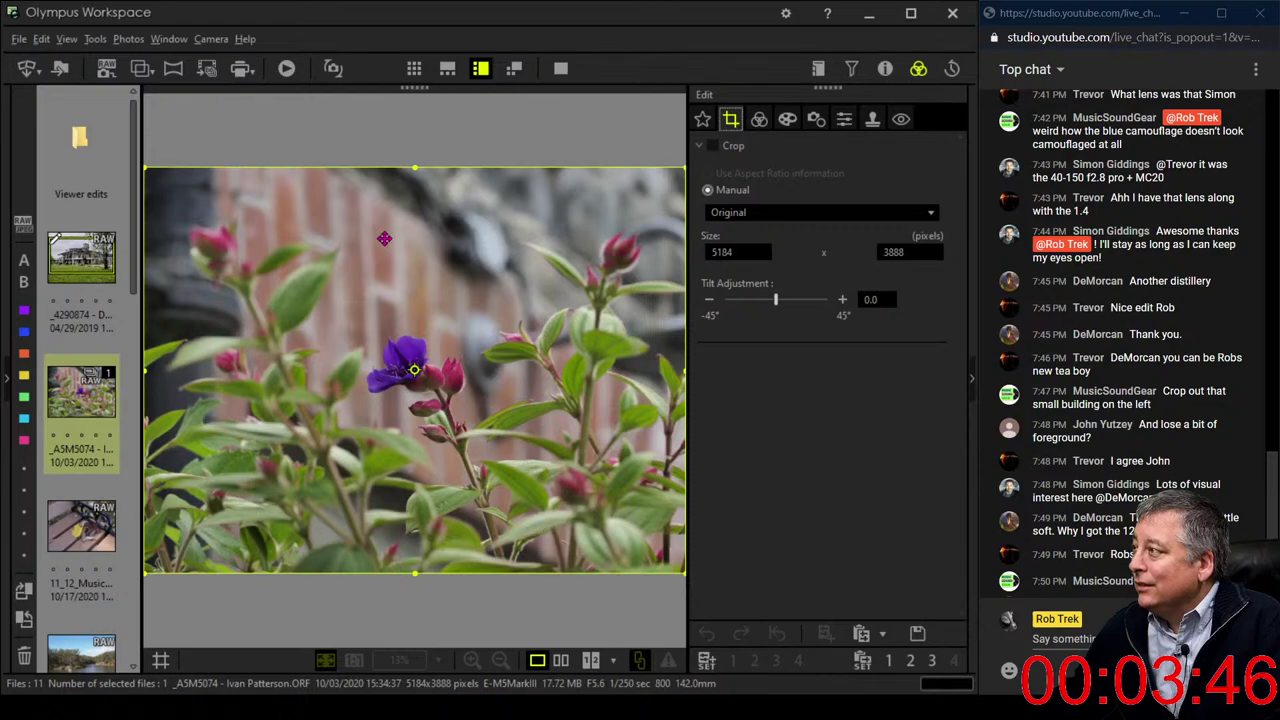
{"action": "left_click", "coordinate": [414, 68]}
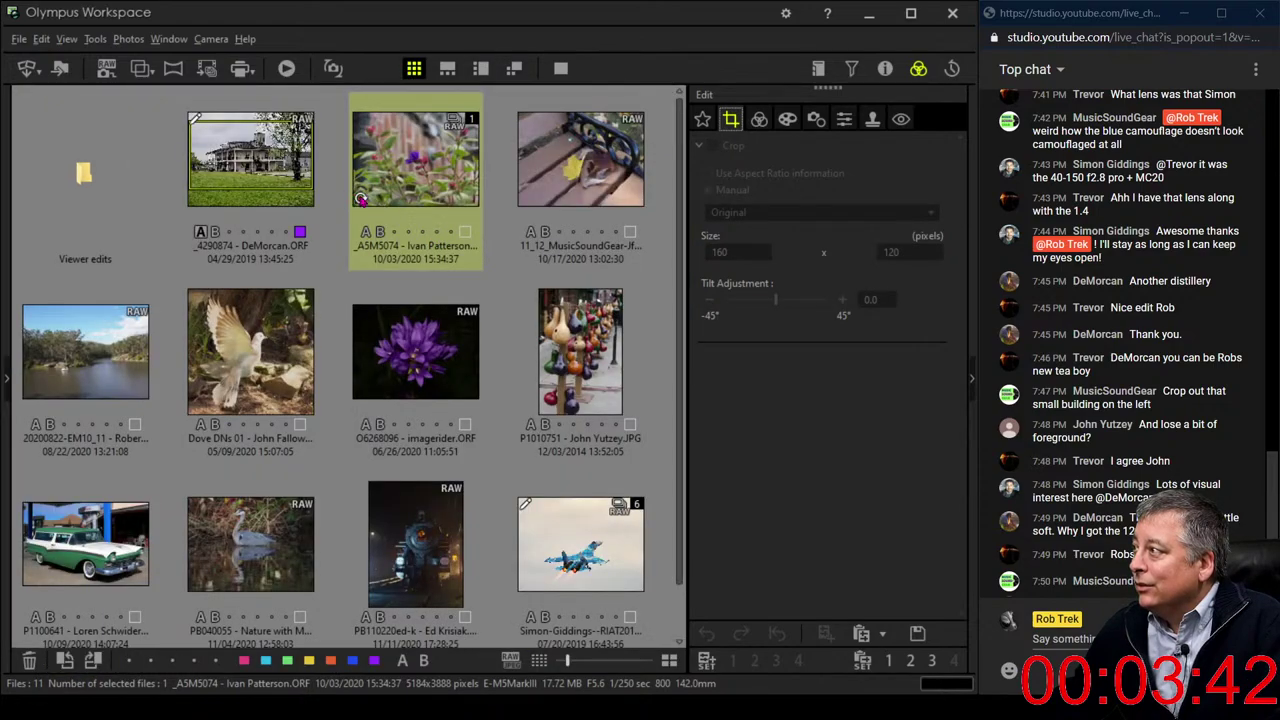
{"action": "mouse_move", "coordinate": [361, 201]}
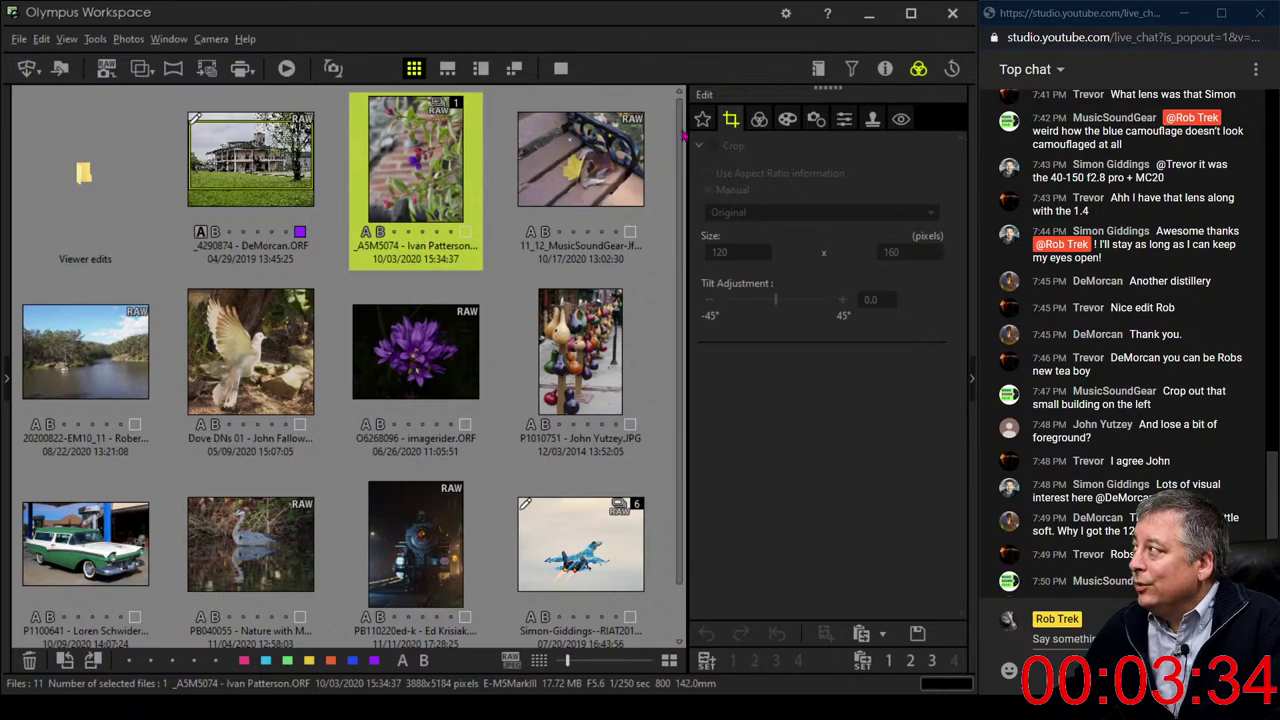
{"action": "double_click", "coordinate": [437, 155]}
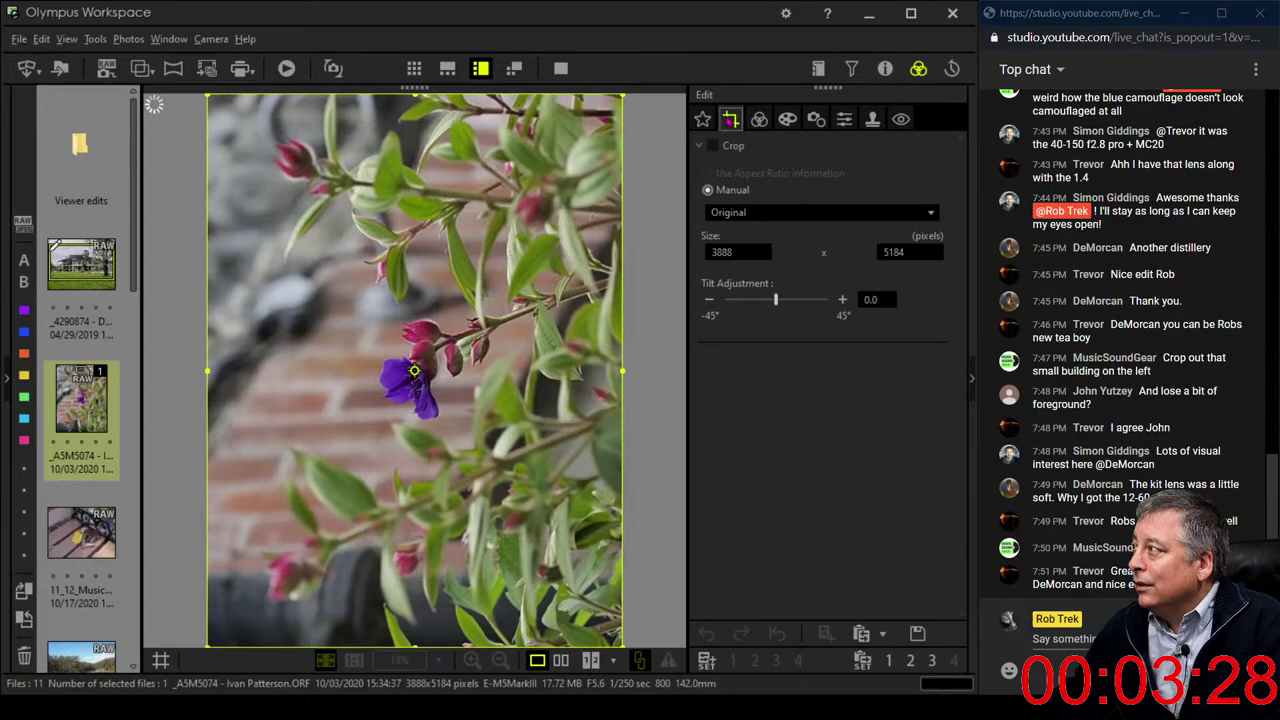
{"action": "left_click", "coordinate": [414, 68]}
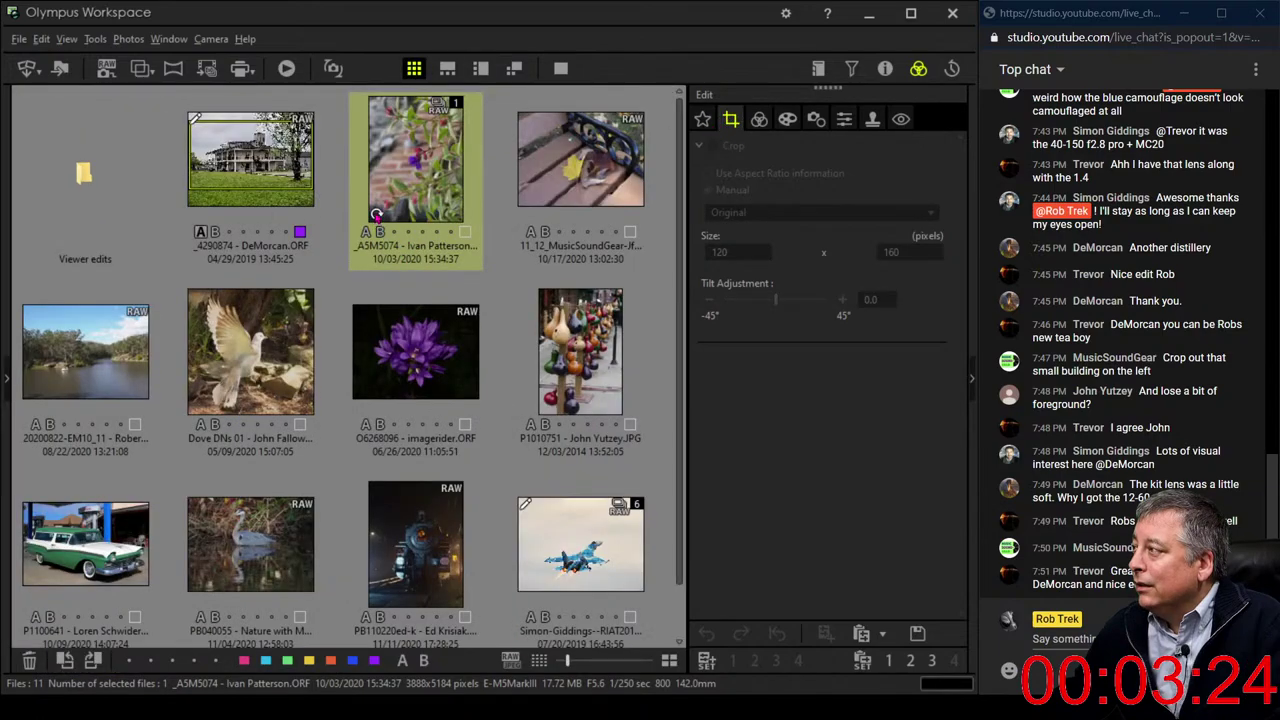
Try the flower photo in the opposite portrait orientation, turned 90° clockwise from upright, and view it enlarged
{"action": "left_click", "coordinate": [376, 214]}
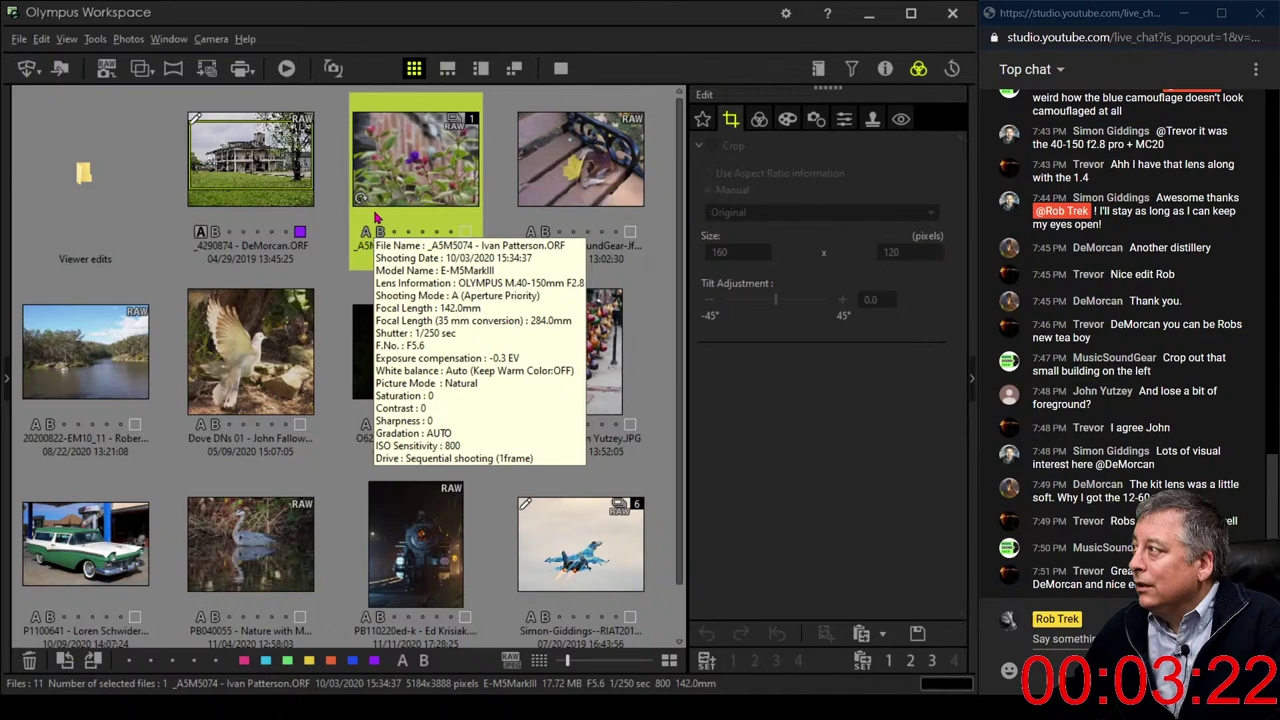
{"action": "left_click", "coordinate": [360, 199]}
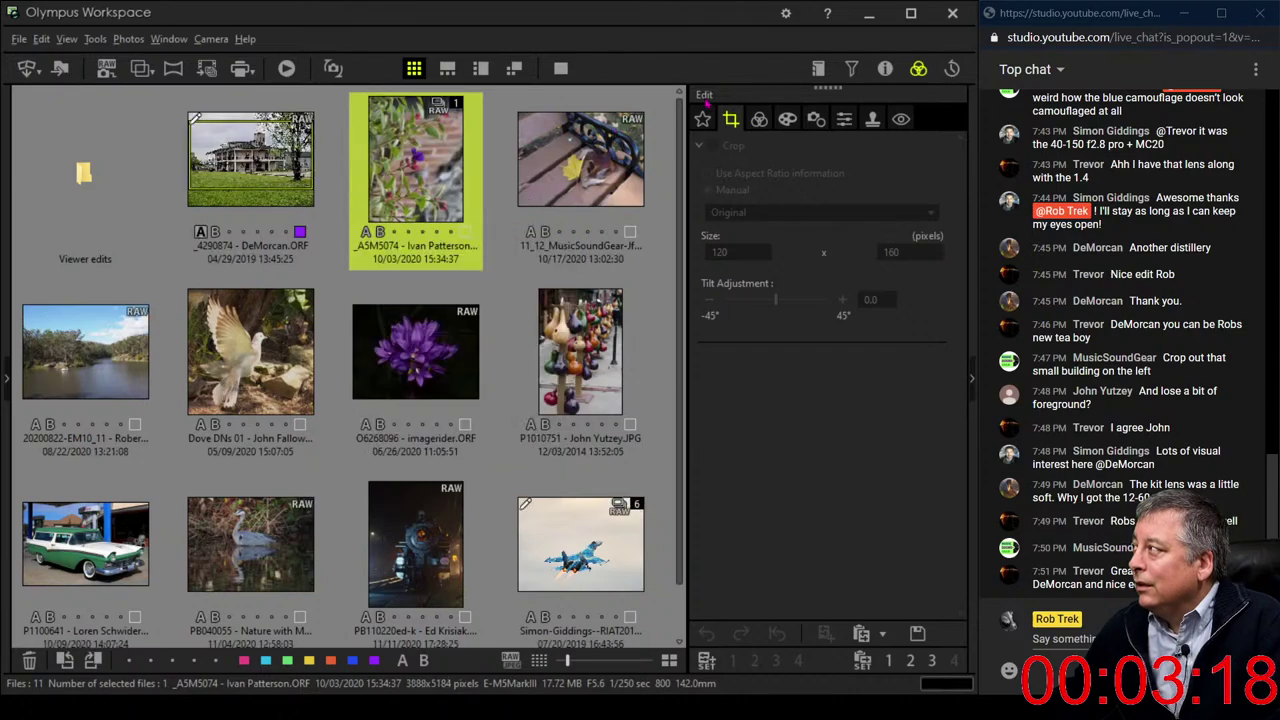
{"action": "double_click", "coordinate": [440, 160]}
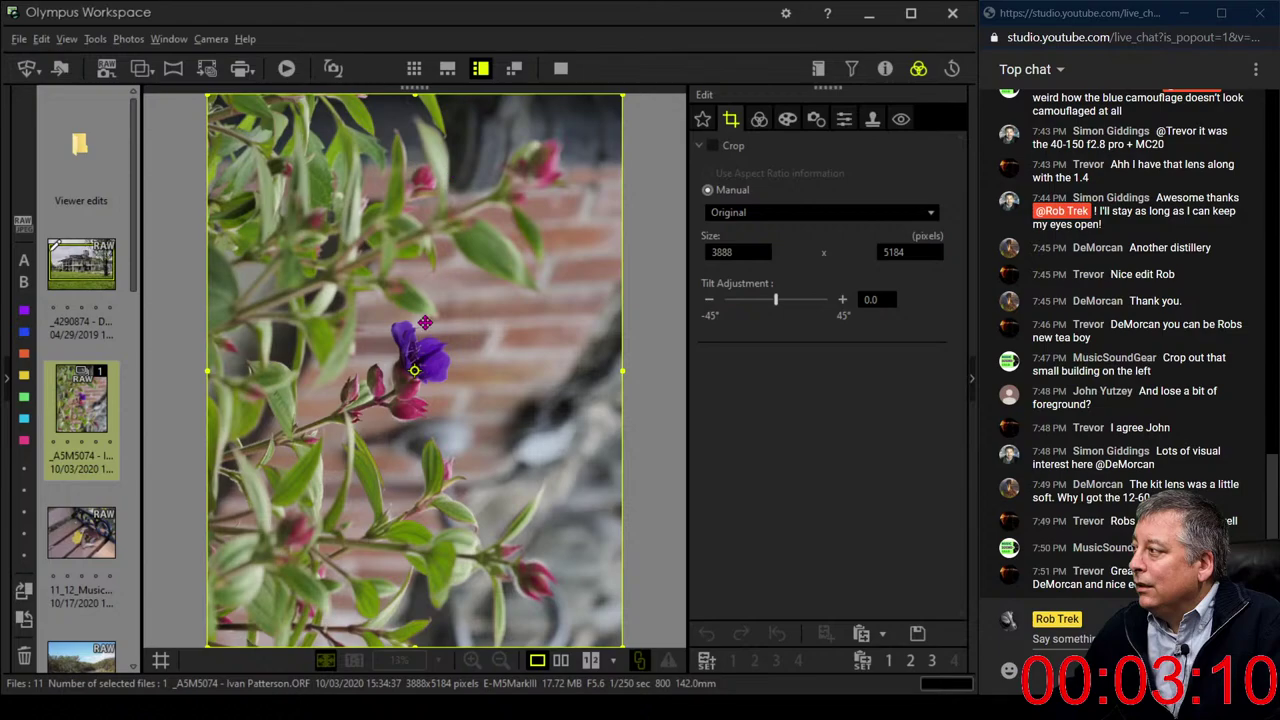
{"action": "left_click", "coordinate": [759, 119]}
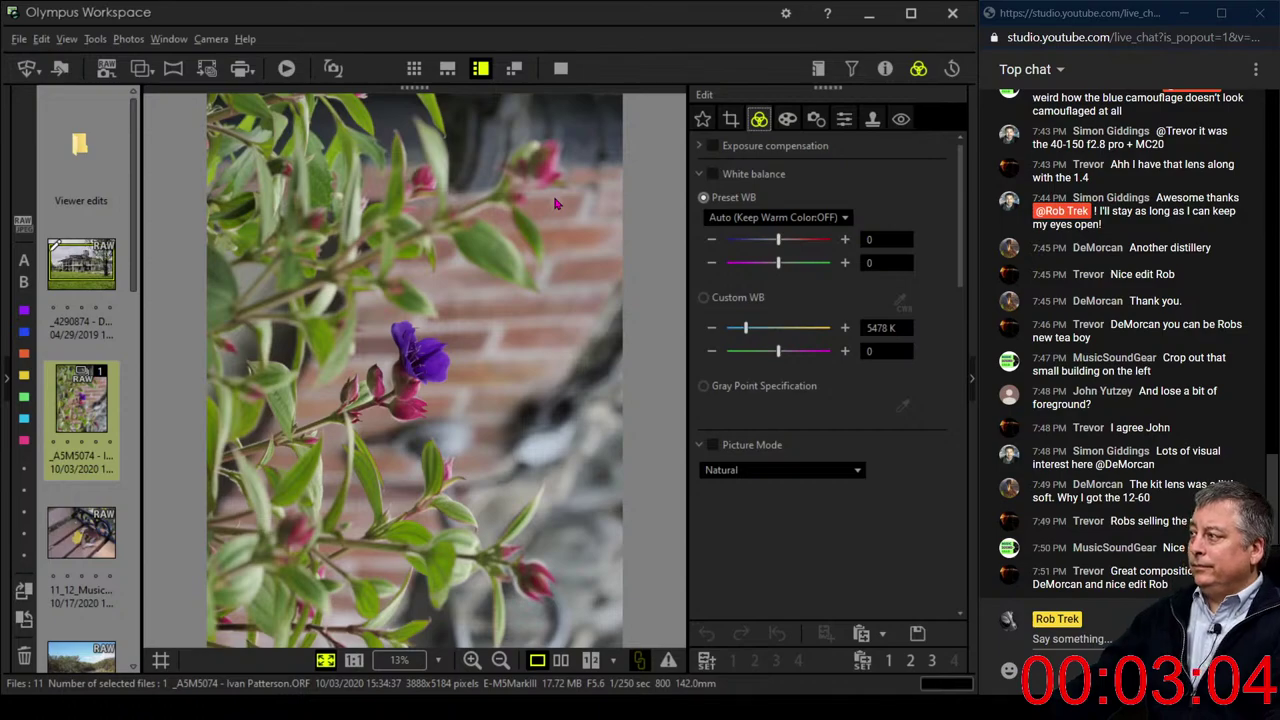
{"action": "left_click", "coordinate": [727, 126]}
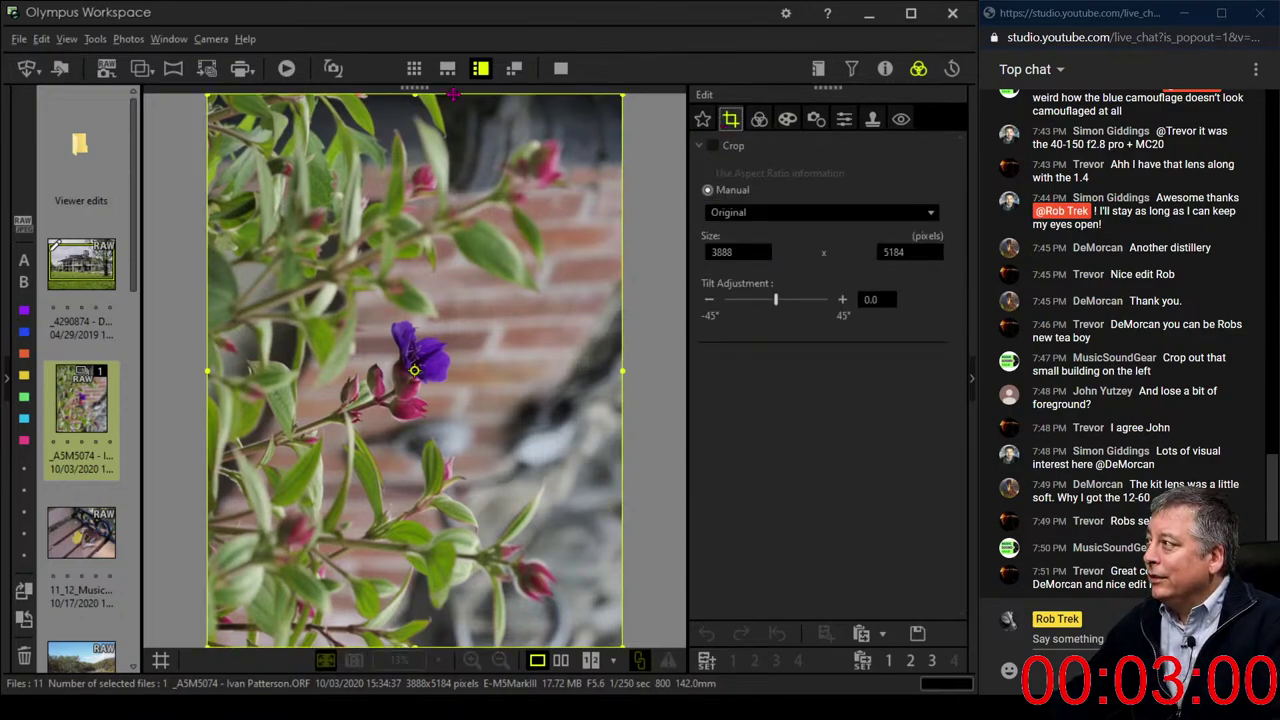
Try the flower photo upside down in landscape orientation and view it enlarged
{"action": "left_click", "coordinate": [414, 68]}
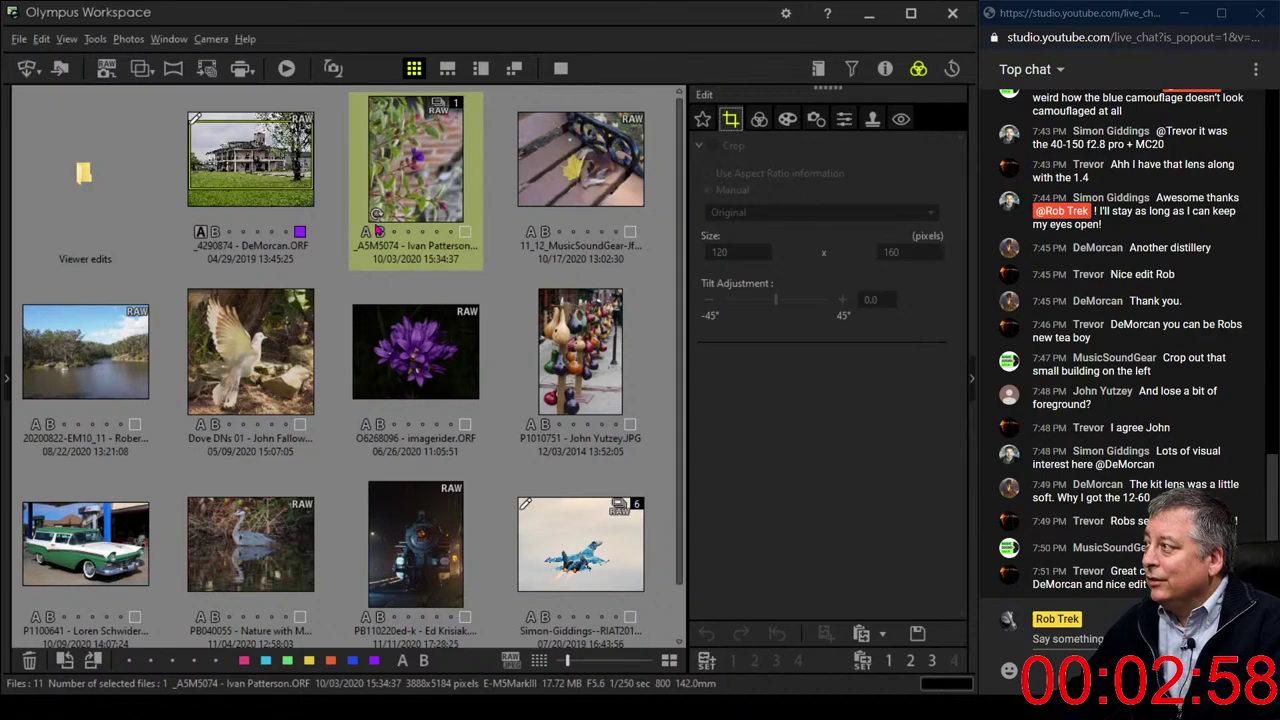
{"action": "left_click", "coordinate": [377, 214]}
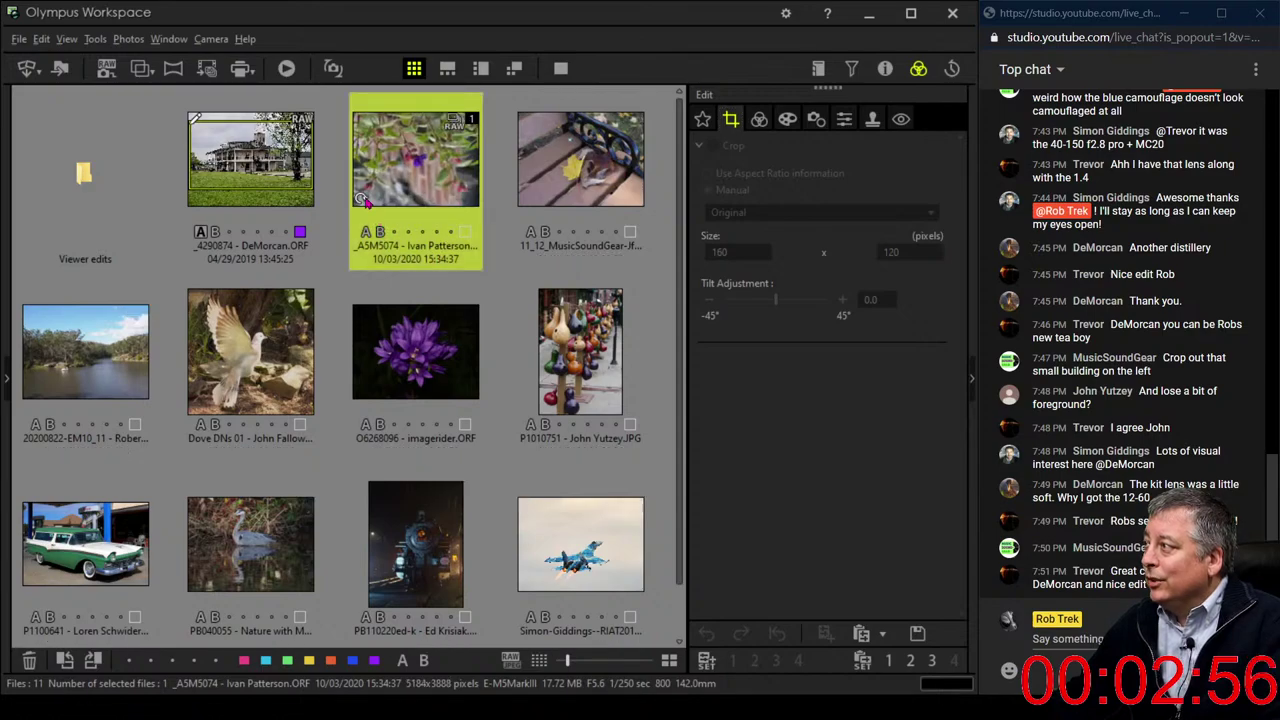
{"action": "double_click", "coordinate": [393, 147]}
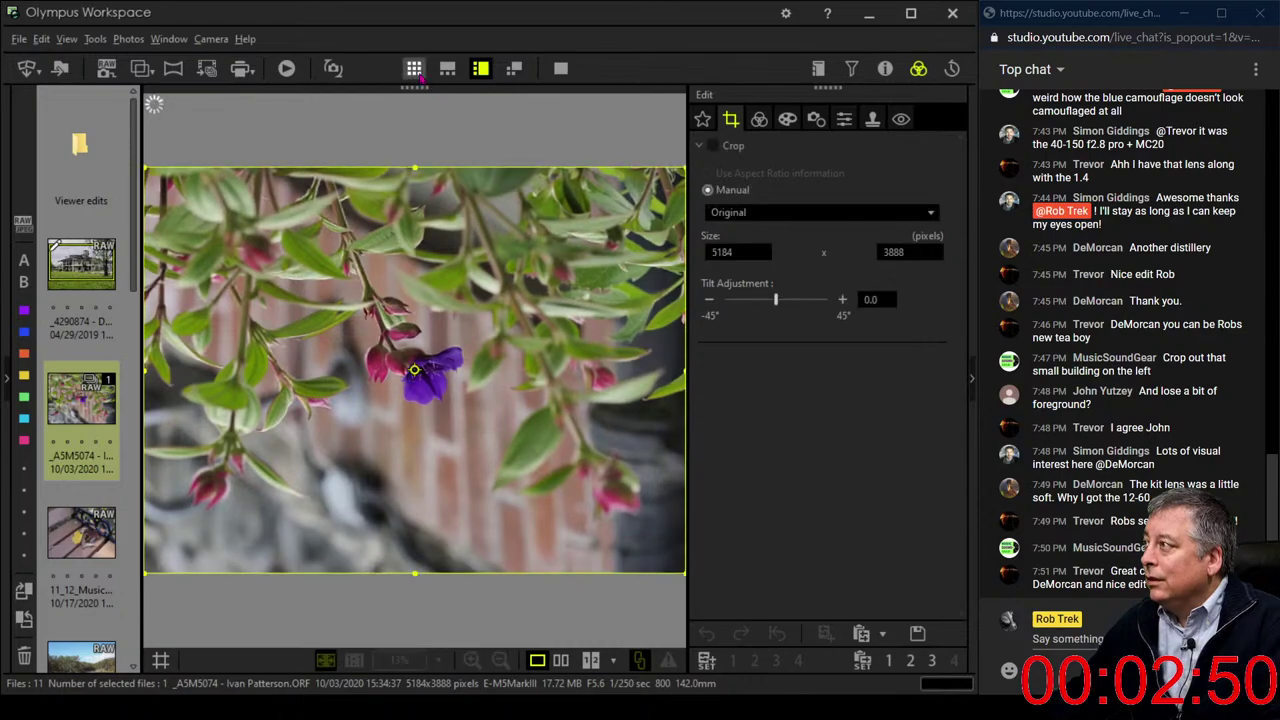
{"action": "double_click", "coordinate": [415, 170]}
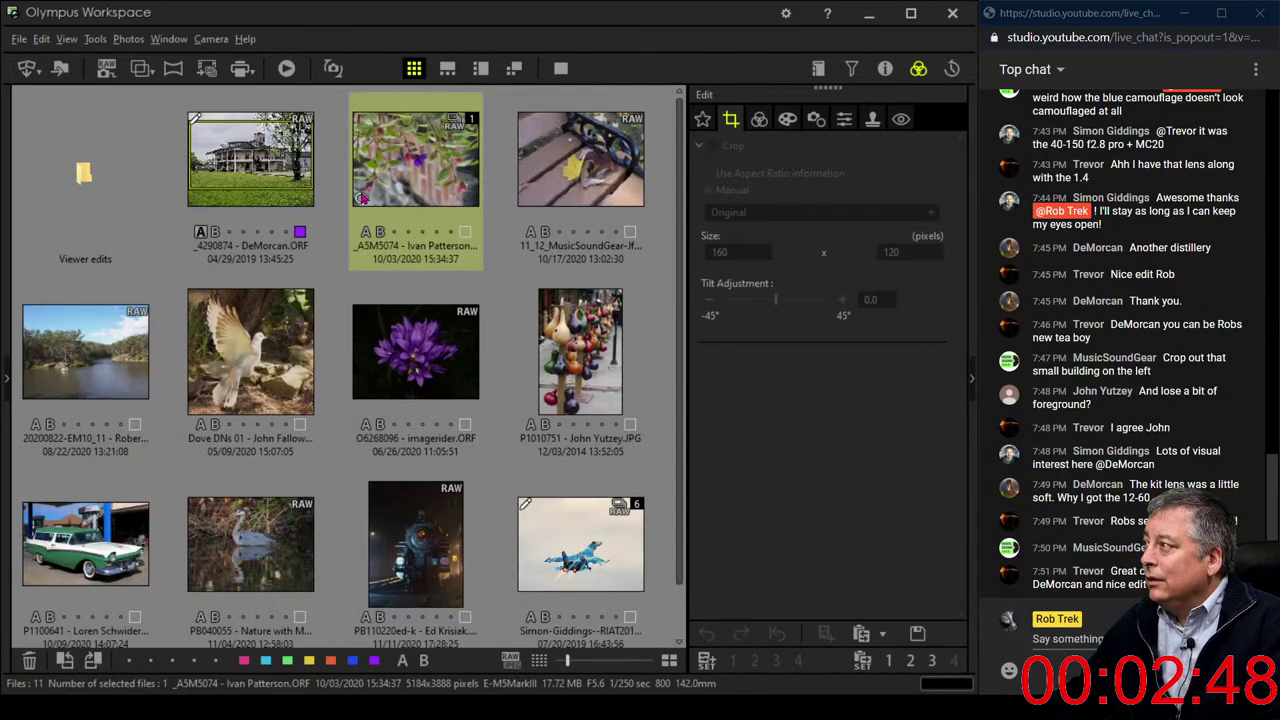
Rotate the flower photo back to its upright landscape orientation and open it in the large view
{"action": "left_click", "coordinate": [361, 197]}
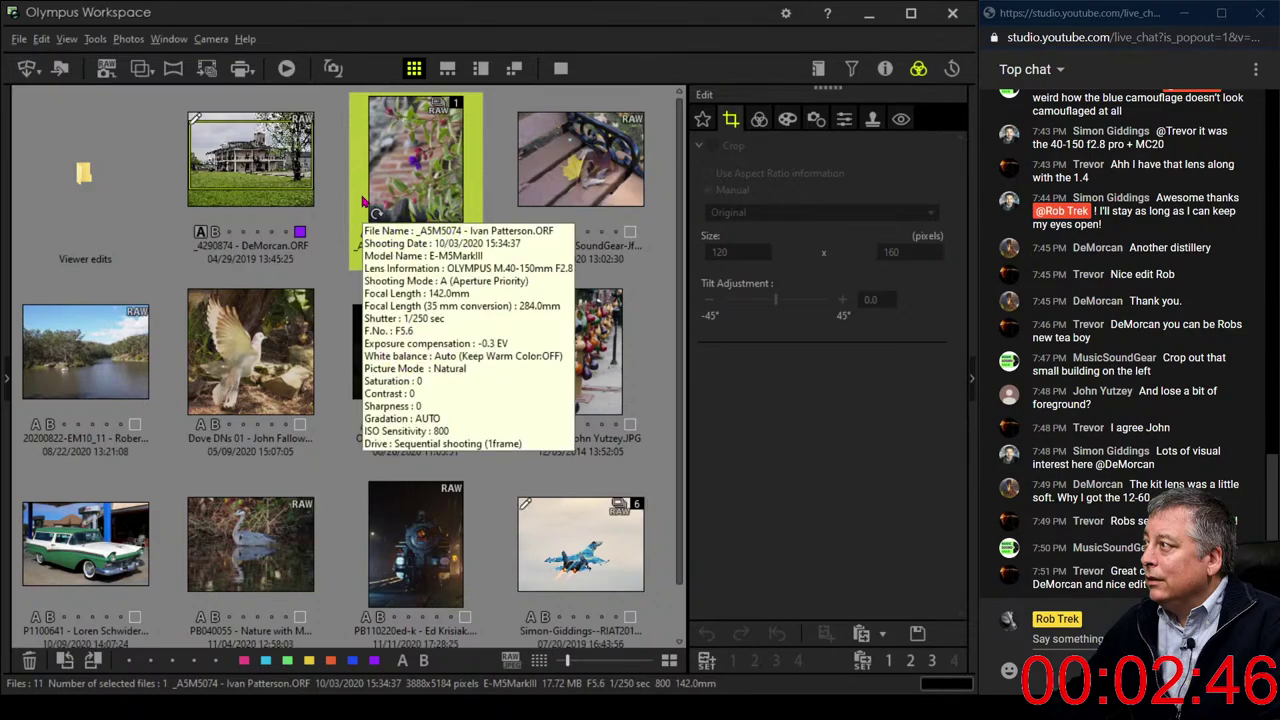
{"action": "left_click", "coordinate": [362, 199]}
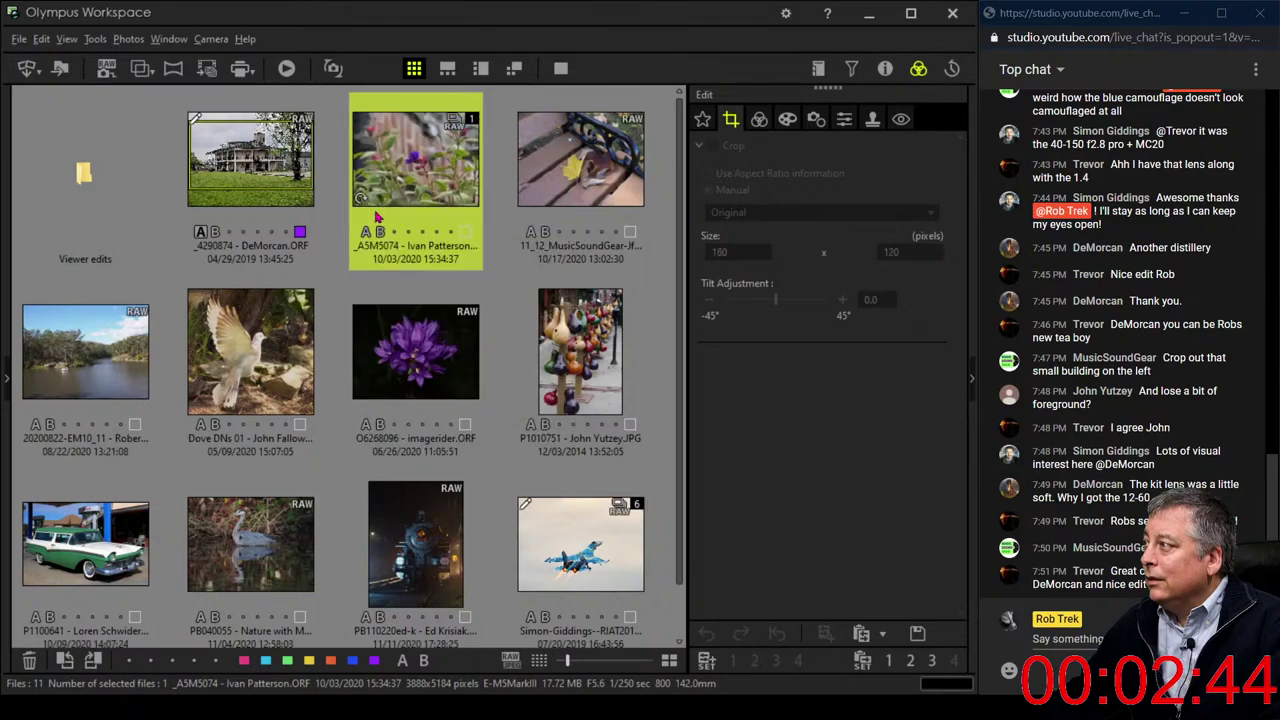
{"action": "left_click", "coordinate": [759, 119]}
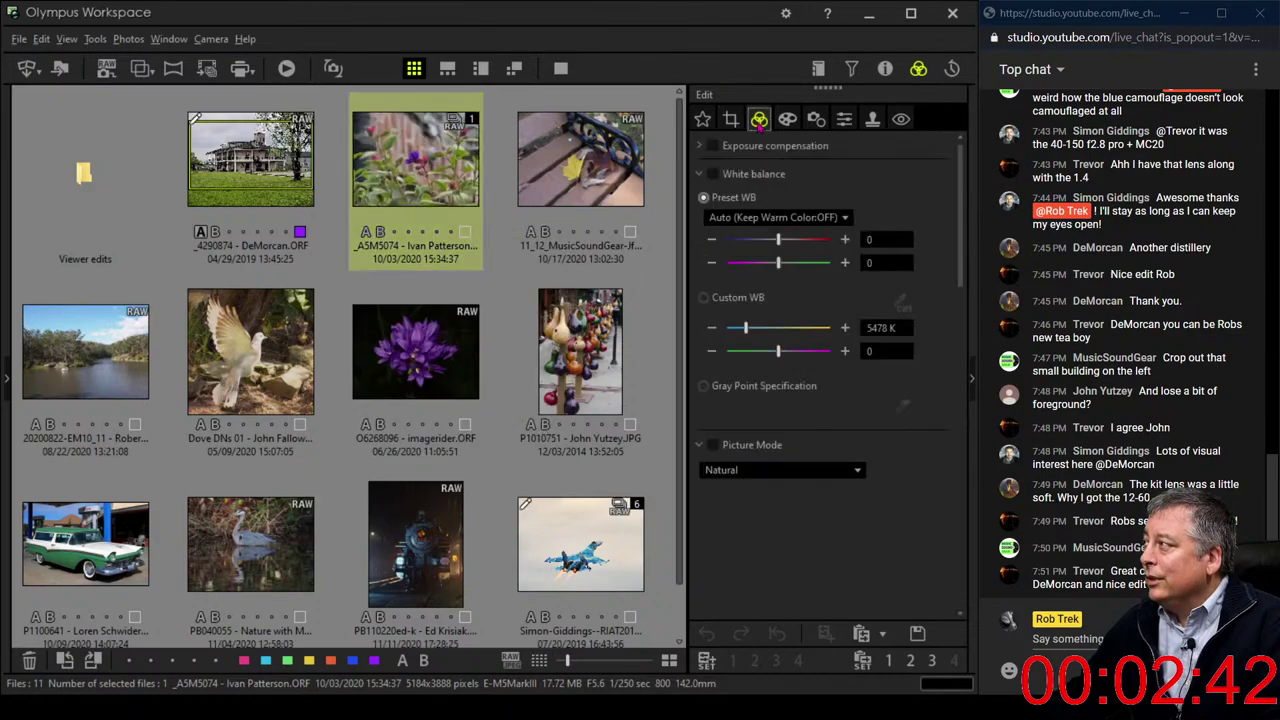
{"action": "double_click", "coordinate": [405, 150]}
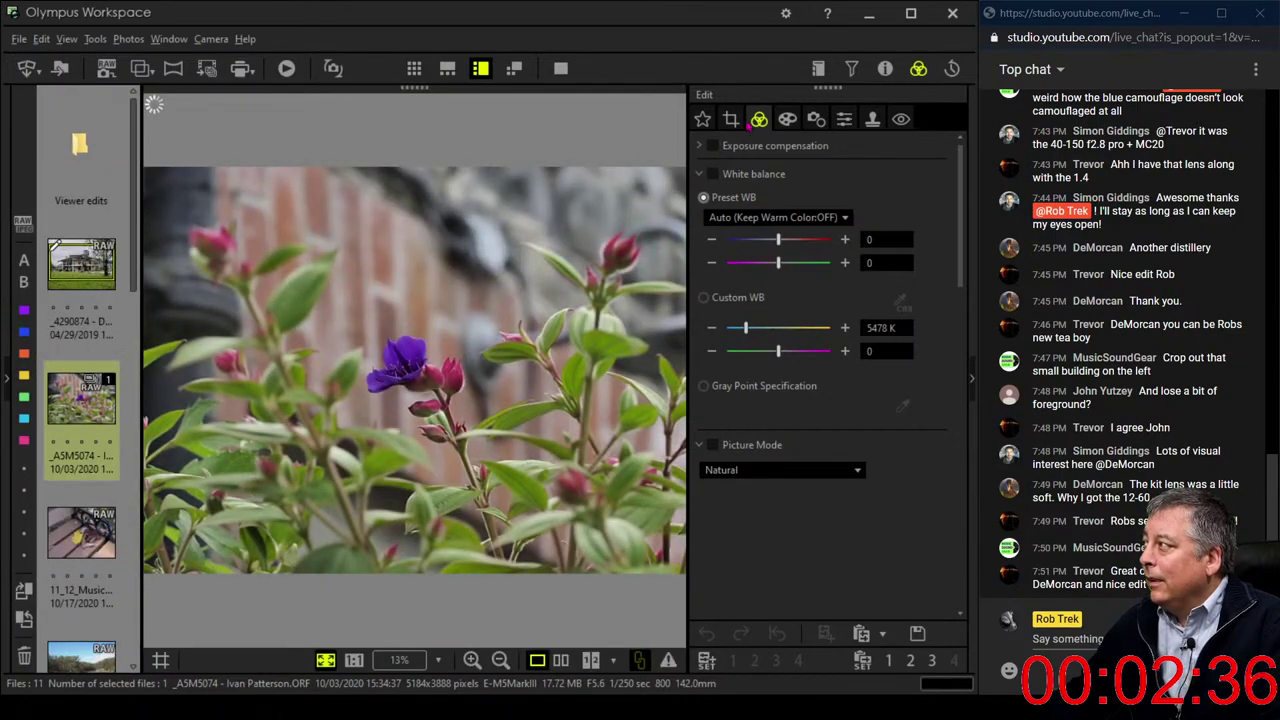
Crop the flower photo to a 1:1 square of about 2096 x 2096 pixels around the purple bloom, buds and stem
{"action": "left_click", "coordinate": [731, 119]}
{"action": "left_click", "coordinate": [730, 212]}
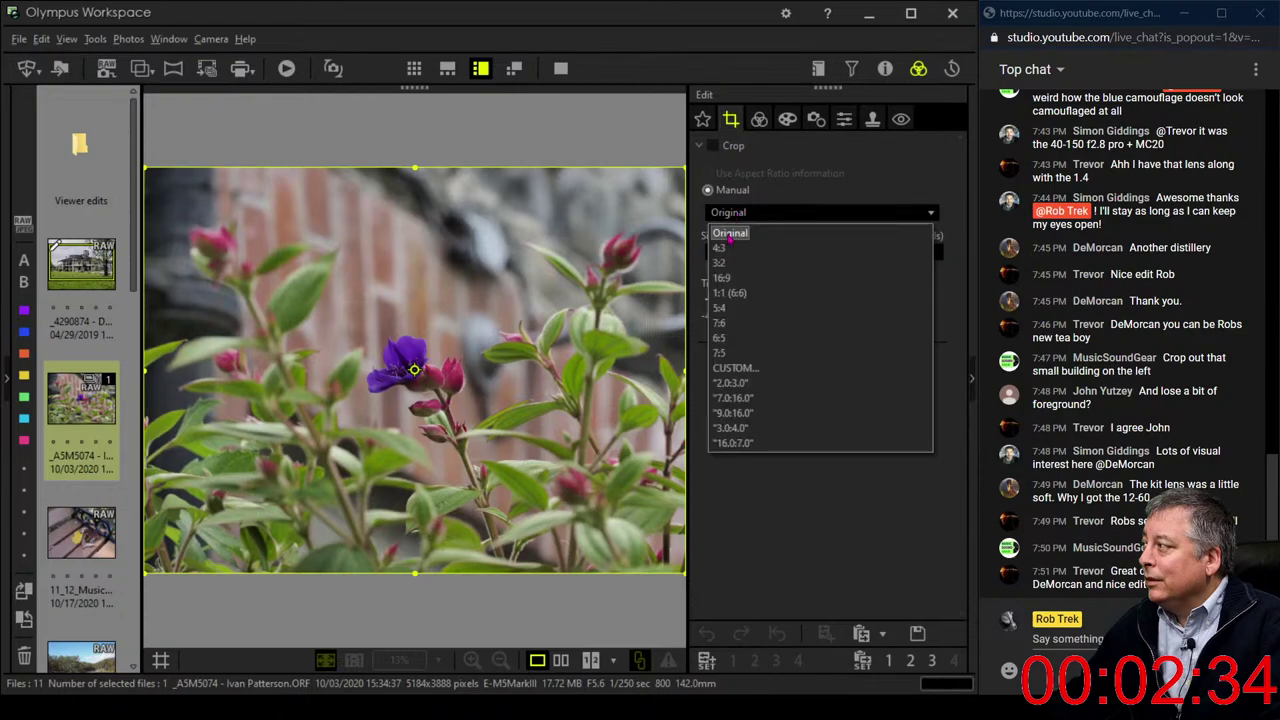
{"action": "left_click", "coordinate": [728, 293]}
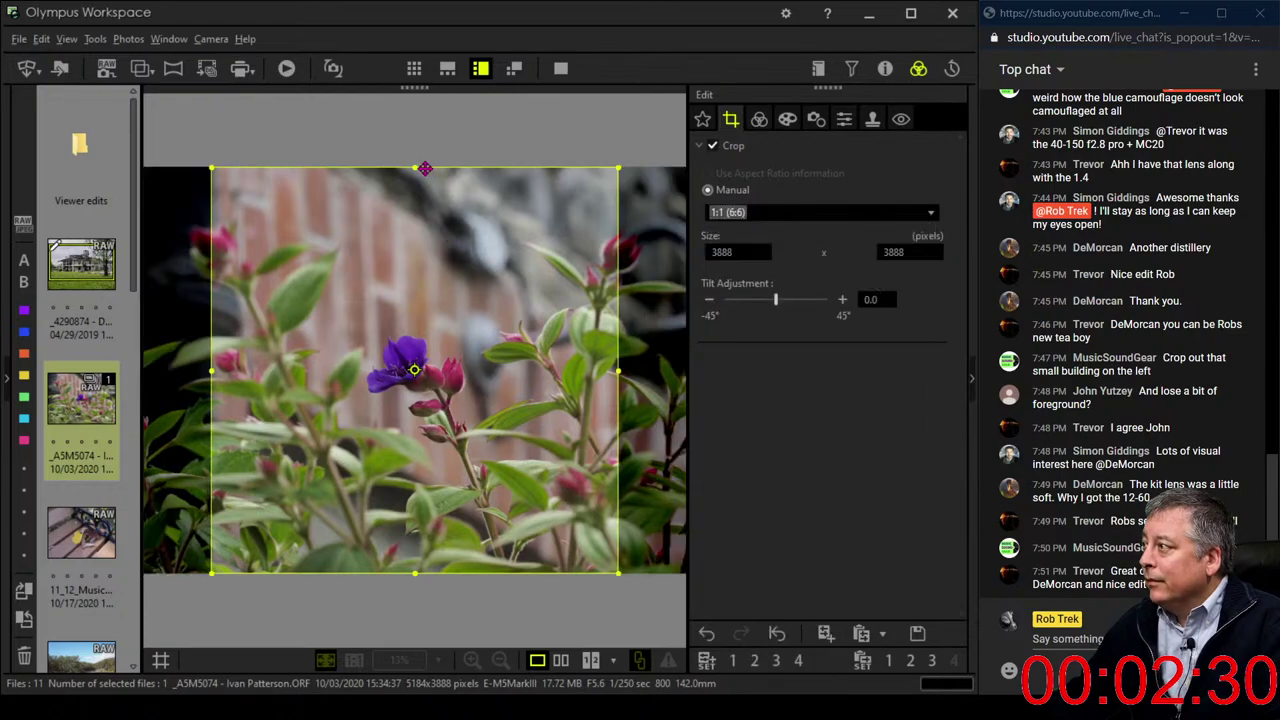
{"action": "left_click_drag", "start_coordinate": [425, 169], "coordinate": [423, 355]}
{"action": "left_click_drag", "start_coordinate": [440, 442], "coordinate": [455, 391]}
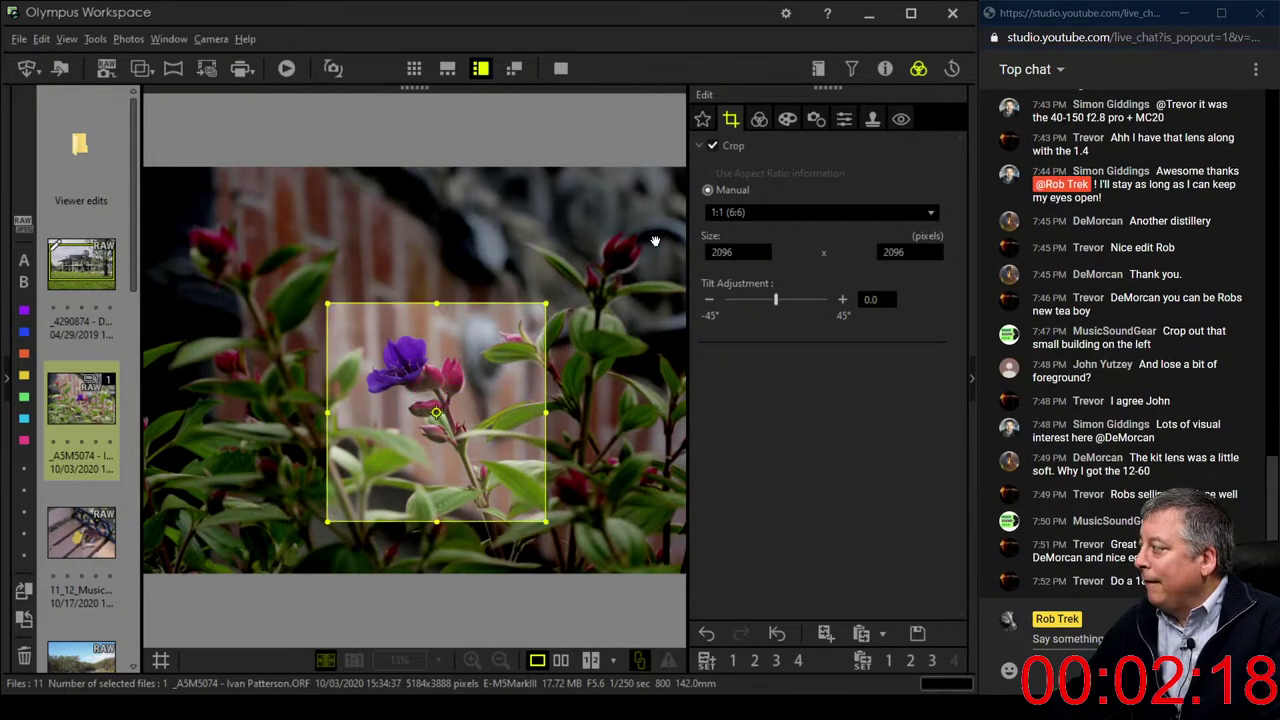
{"action": "left_click", "coordinate": [758, 119]}
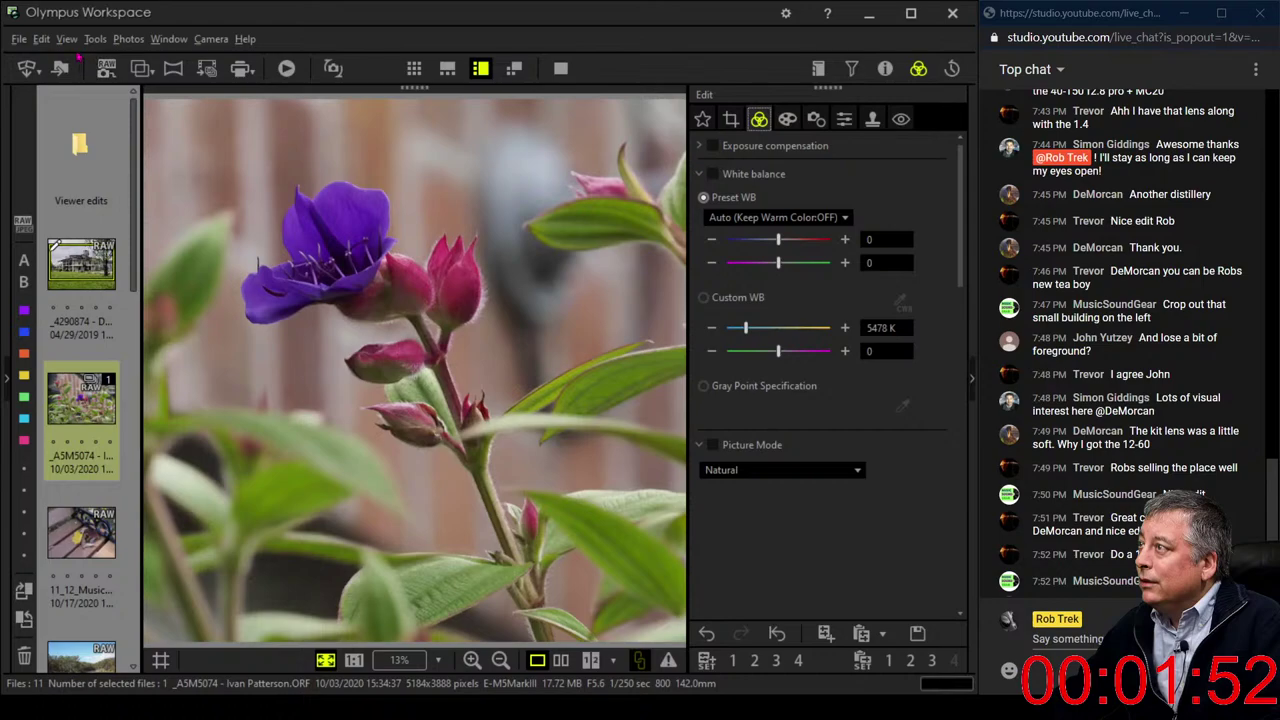
{"action": "left_click", "coordinate": [42, 39]}
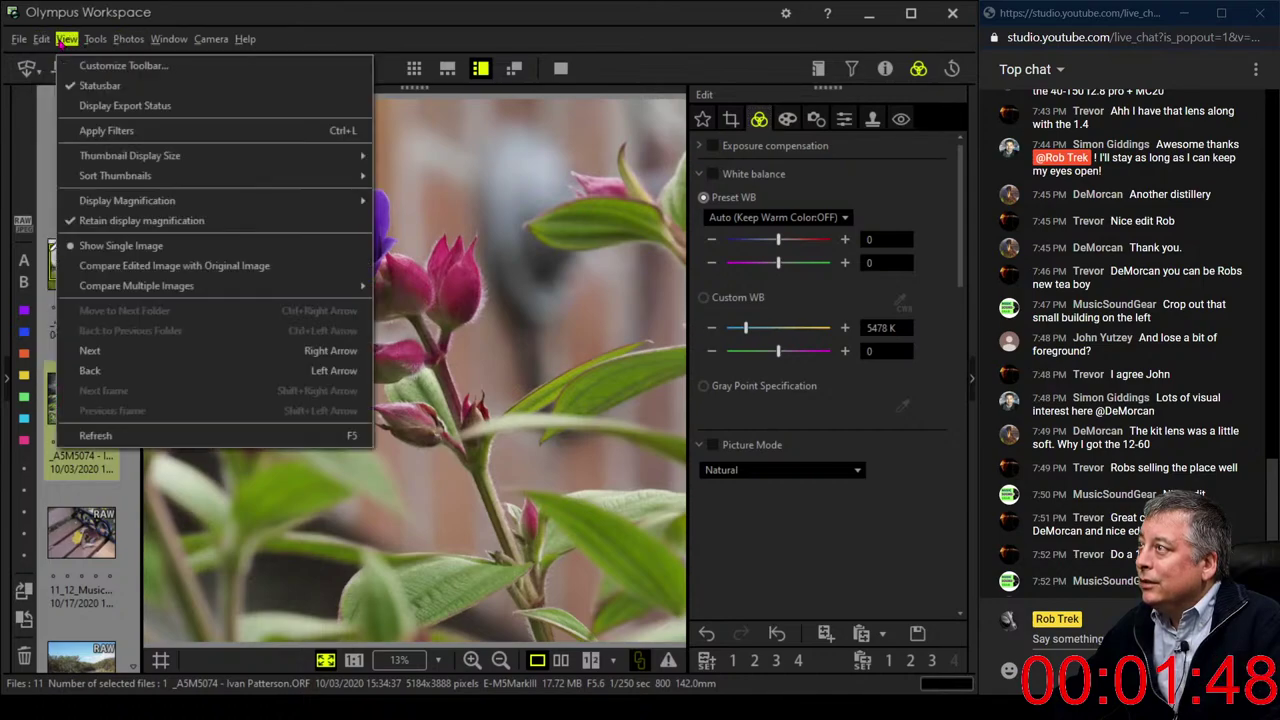
{"action": "mouse_move", "coordinate": [95, 40]}
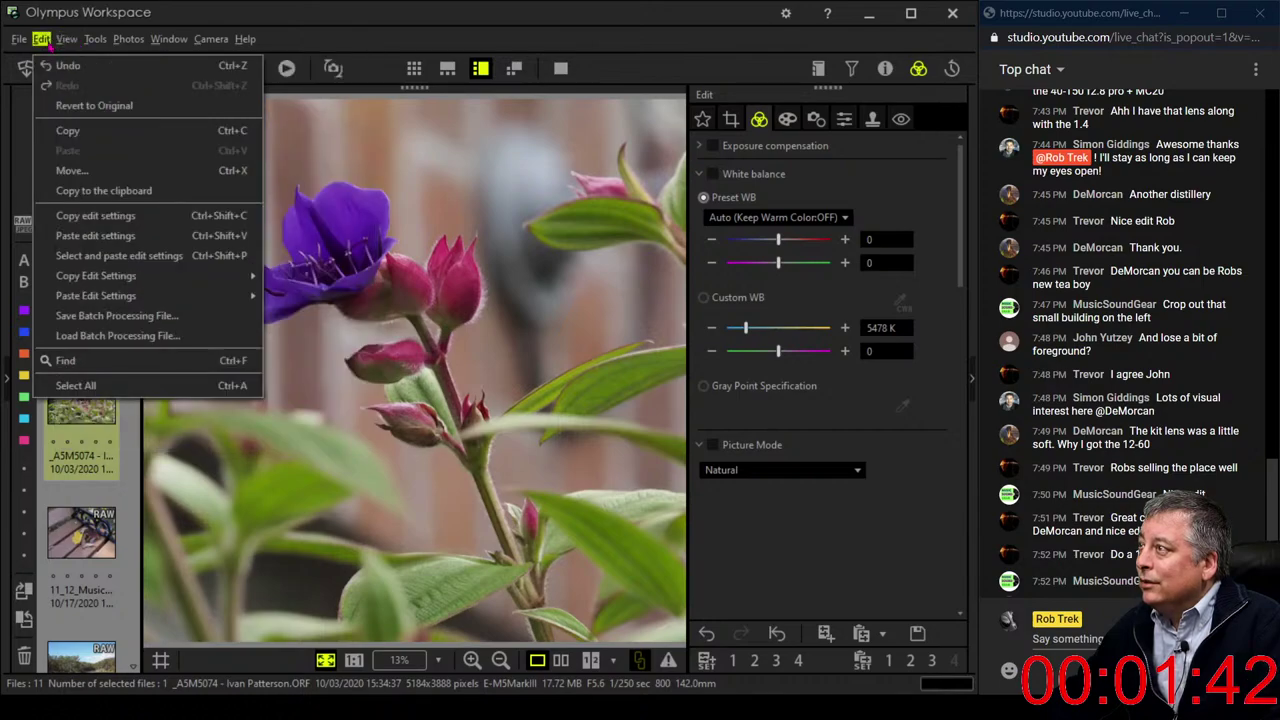
{"action": "left_click", "coordinate": [120, 42]}
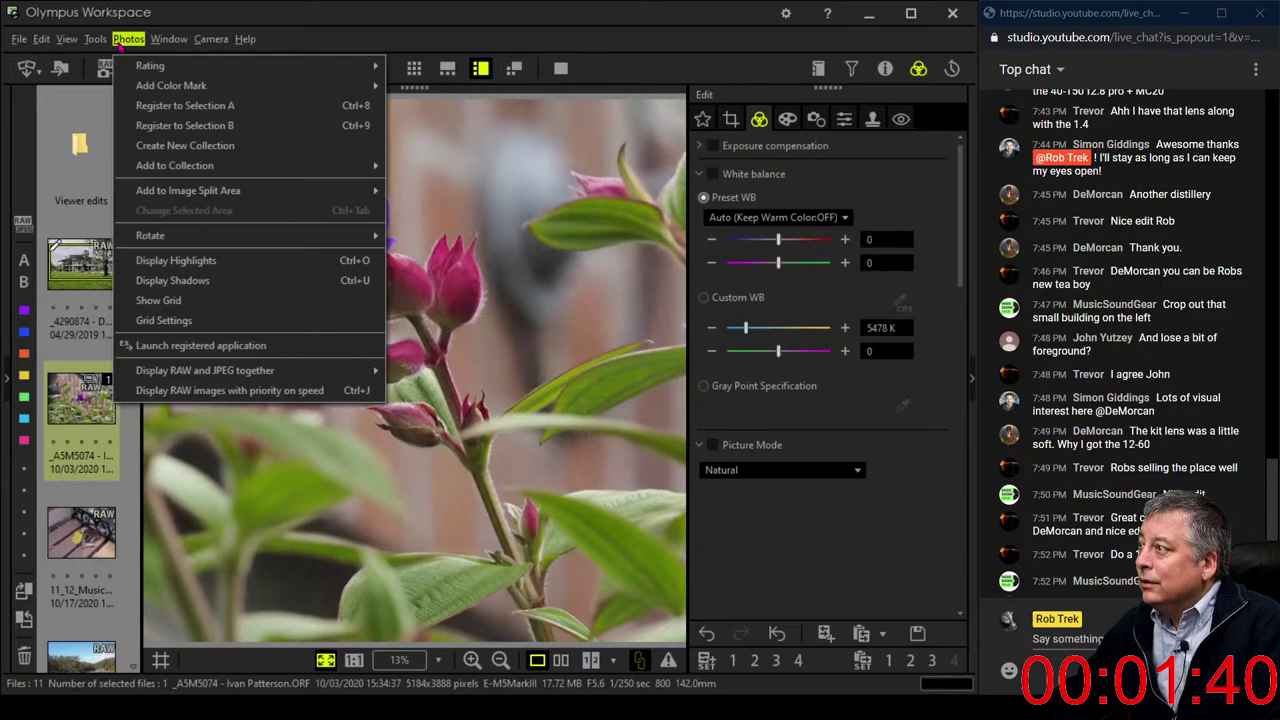
{"action": "left_click", "coordinate": [120, 40]}
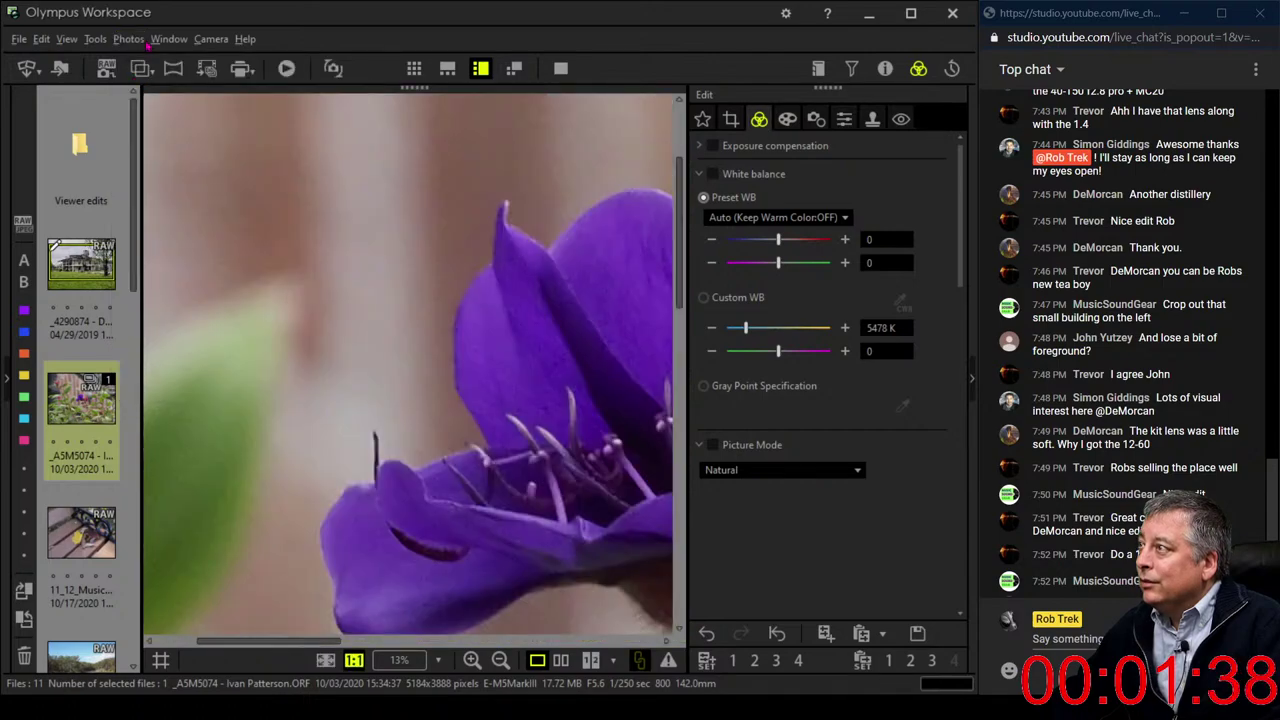
{"action": "left_click", "coordinate": [326, 278]}
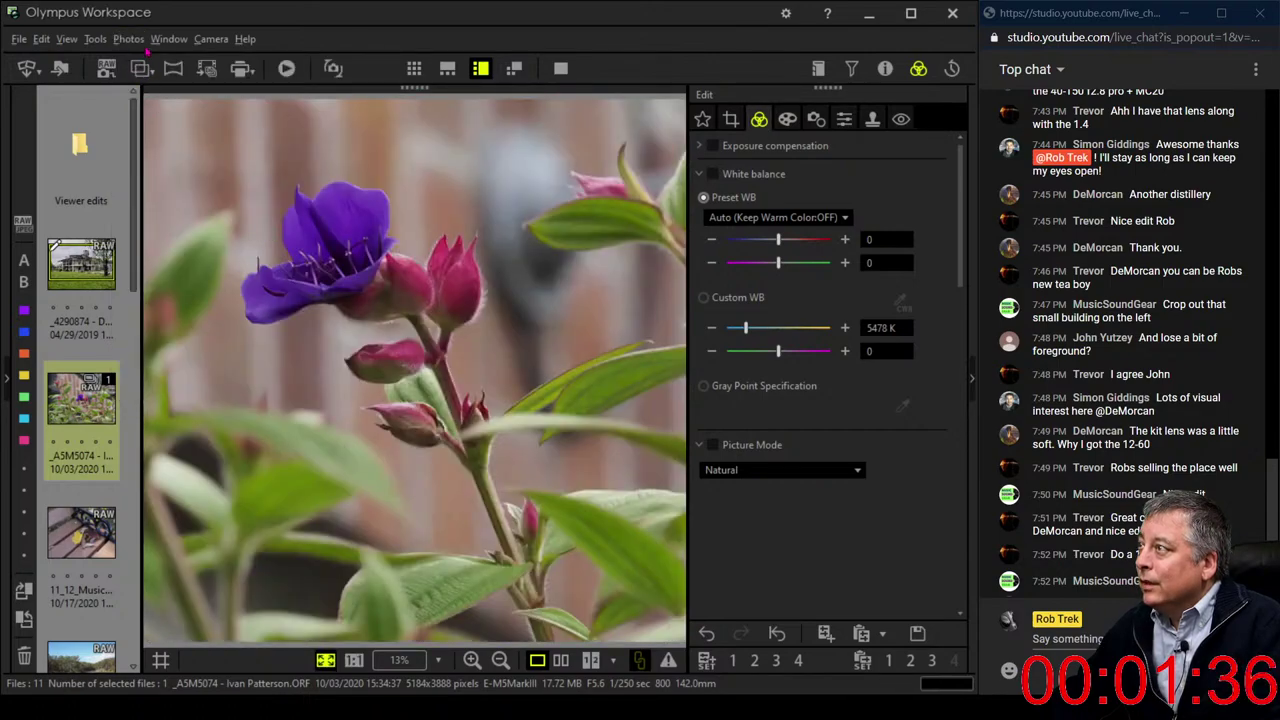
Rotate the cropped flower photo clockwise in 90° steps through a full turn back to its upright orientation
{"action": "left_click", "coordinate": [136, 42]}
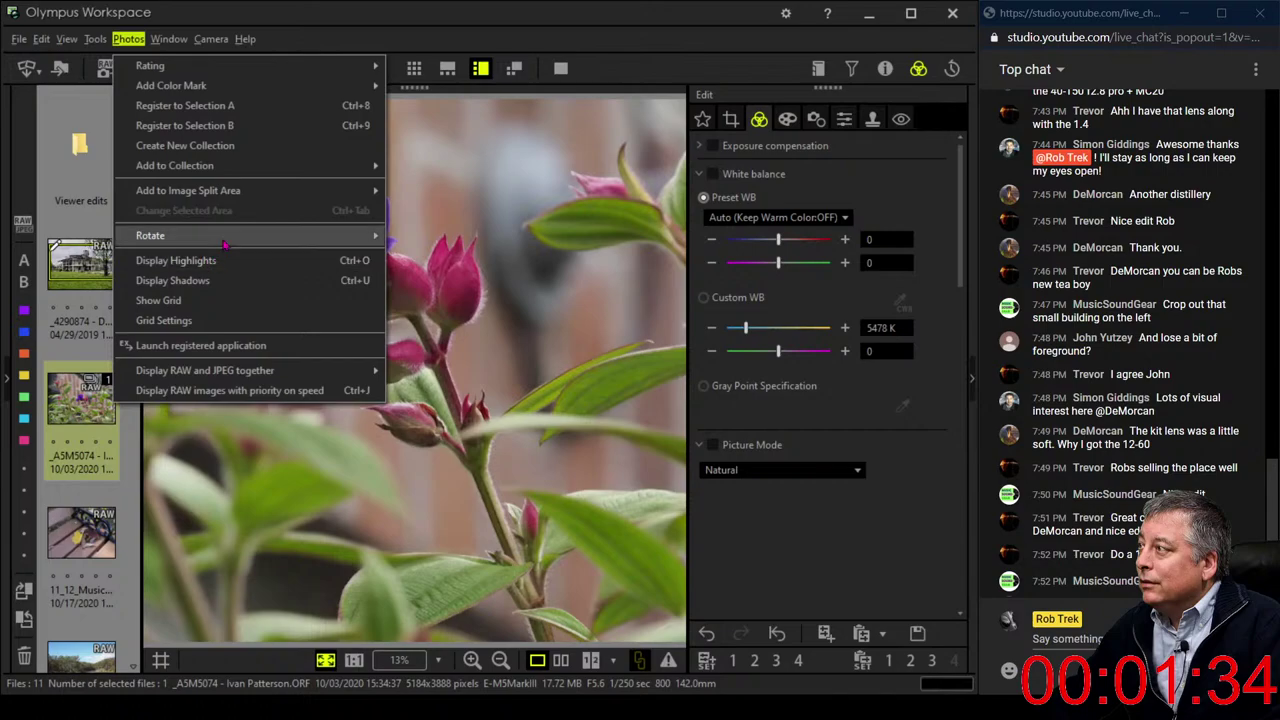
{"action": "mouse_move", "coordinate": [262, 241]}
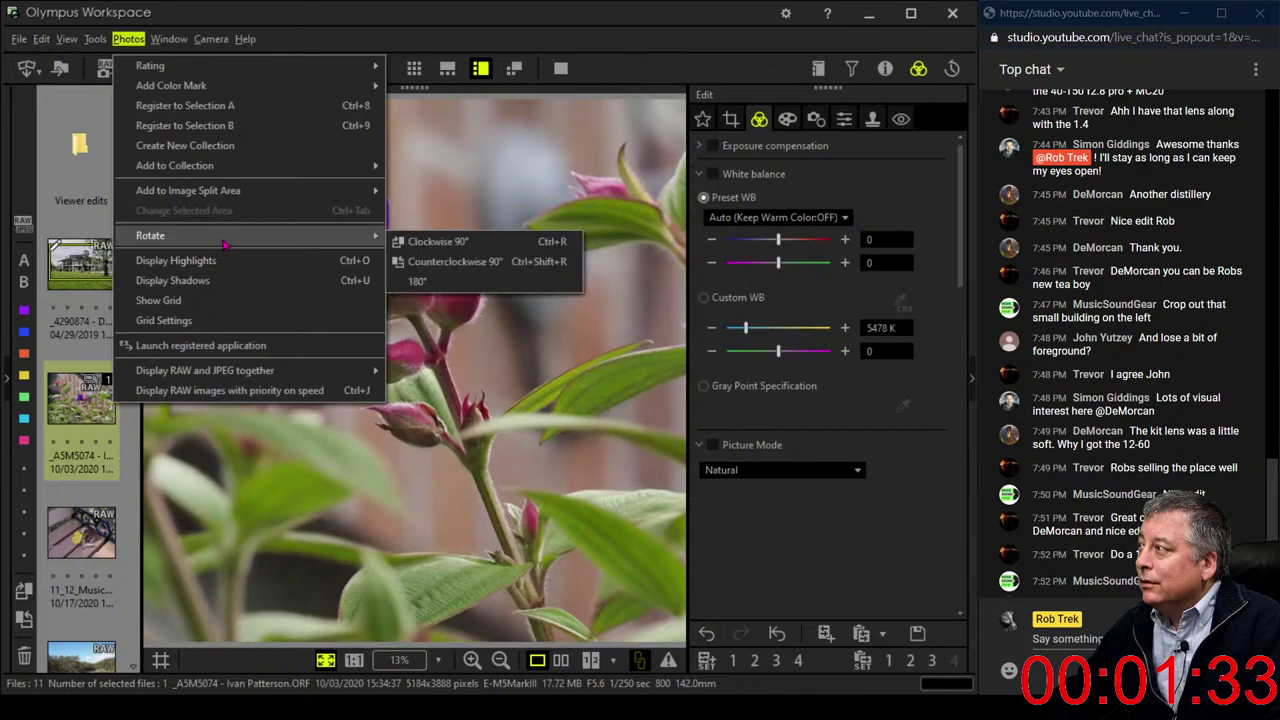
{"action": "left_click", "coordinate": [455, 251]}
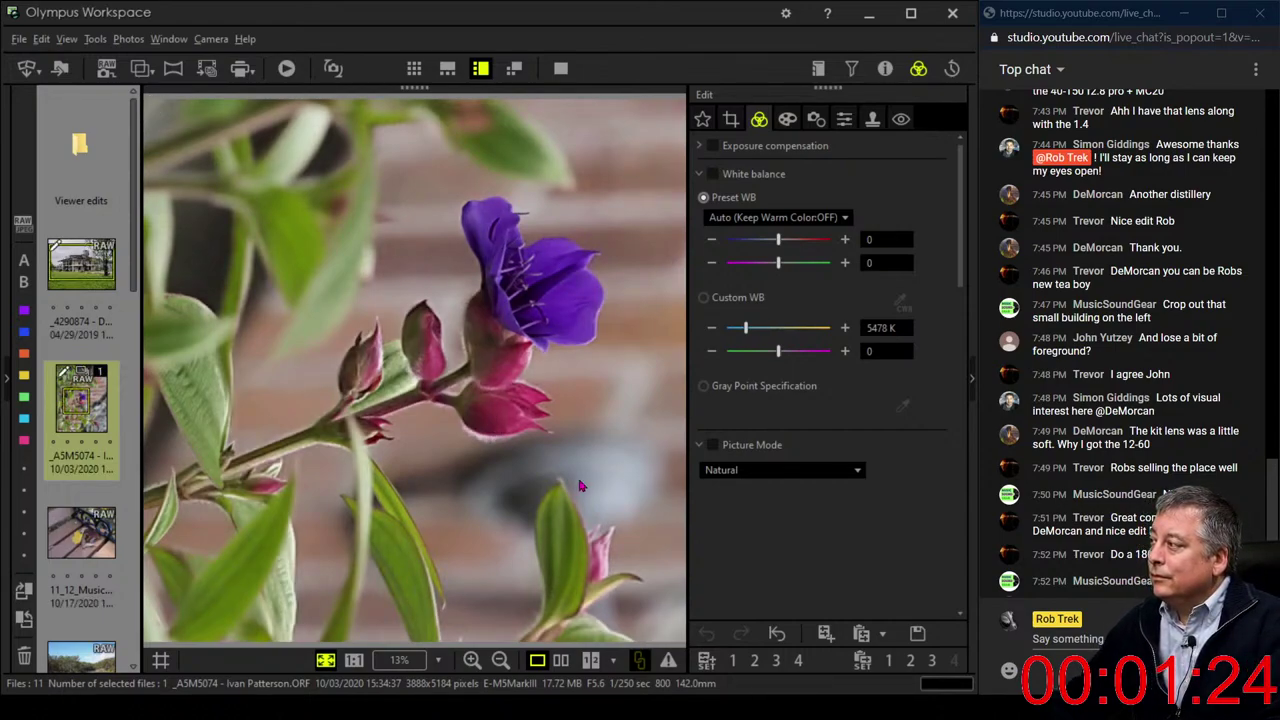
{"action": "key", "text": "ctrl+r"}
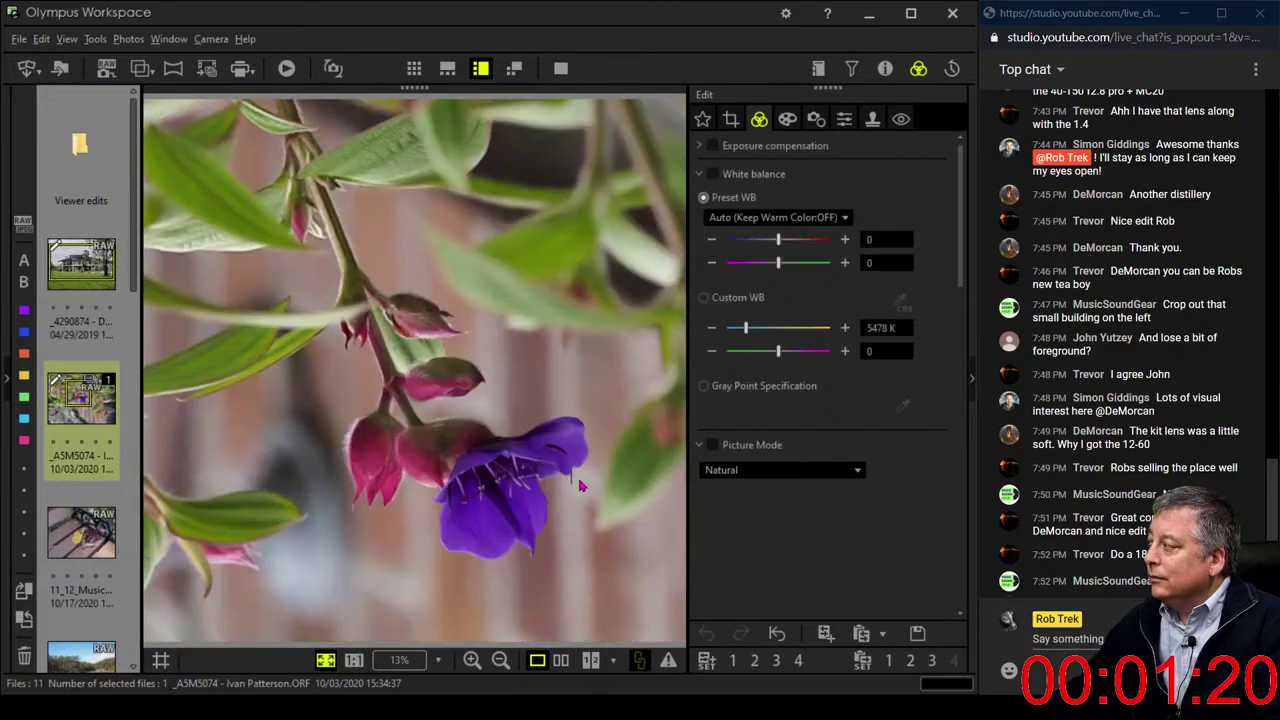
{"action": "key", "text": "ctrl+r"}
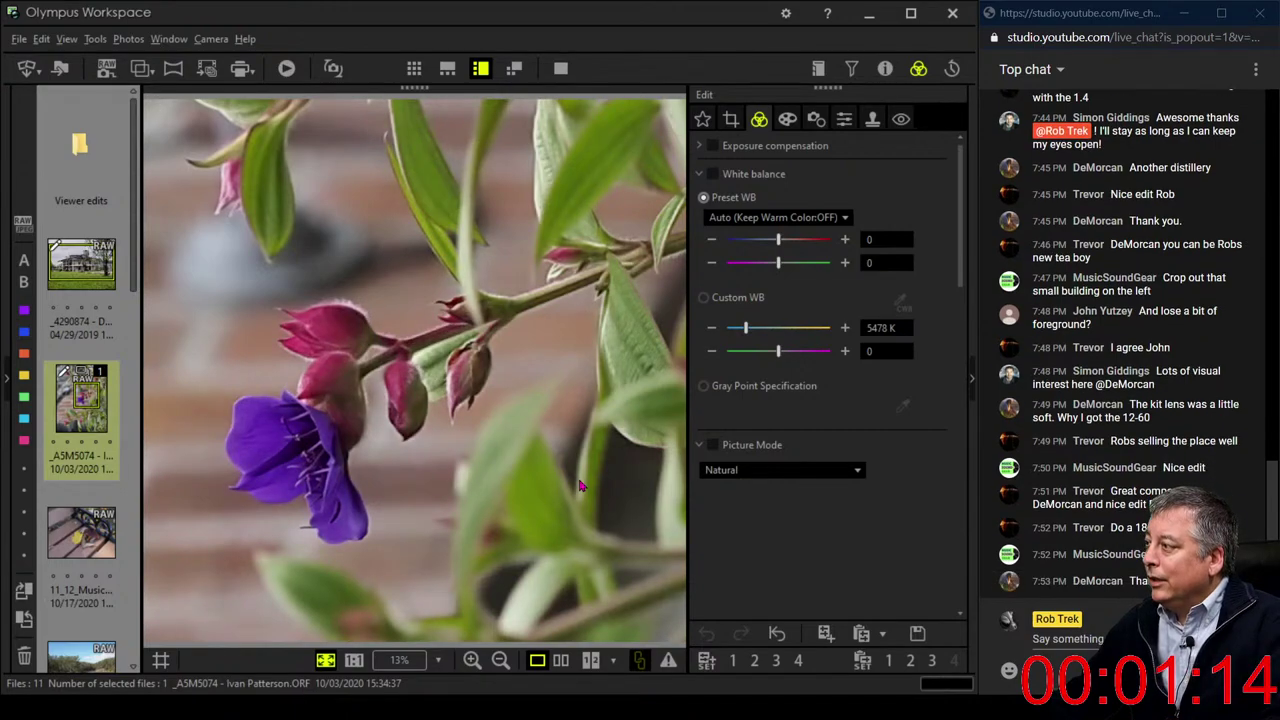
{"action": "key", "text": "ctrl+r"}
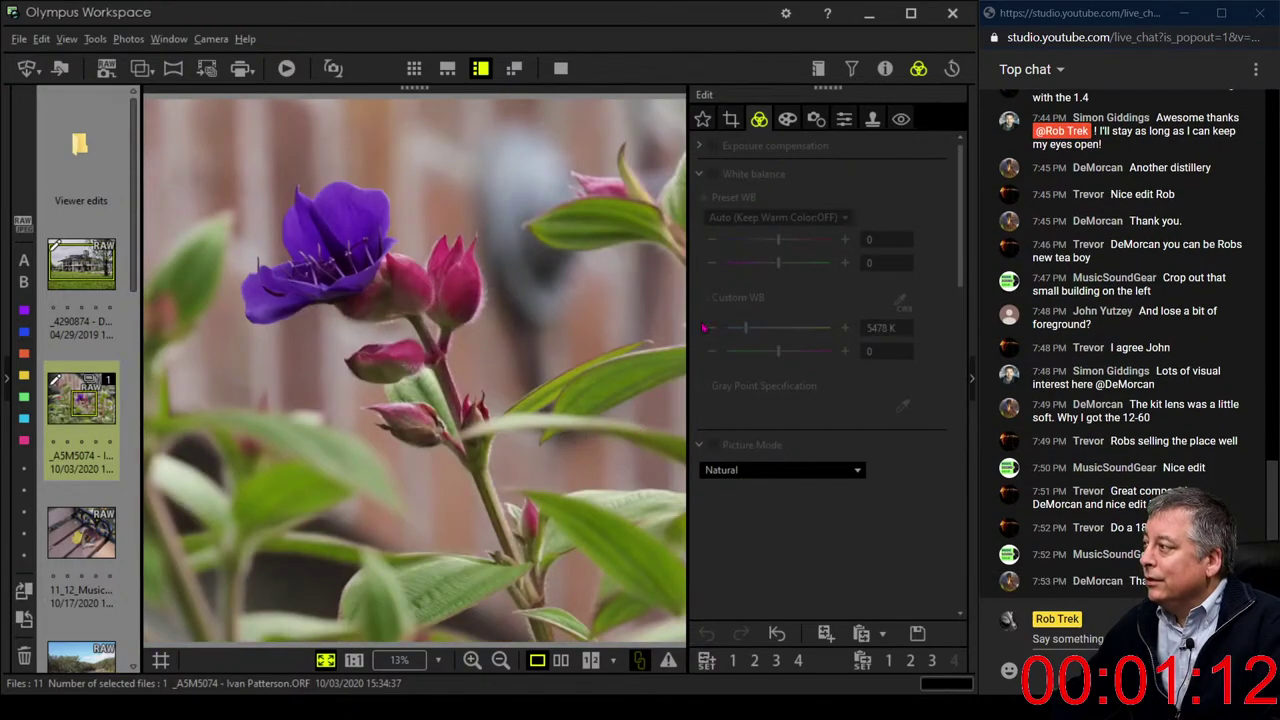
Examine the flower photo's camera, lens and exposure information in its properties and hide the properties again
{"action": "left_click", "coordinate": [884, 70]}
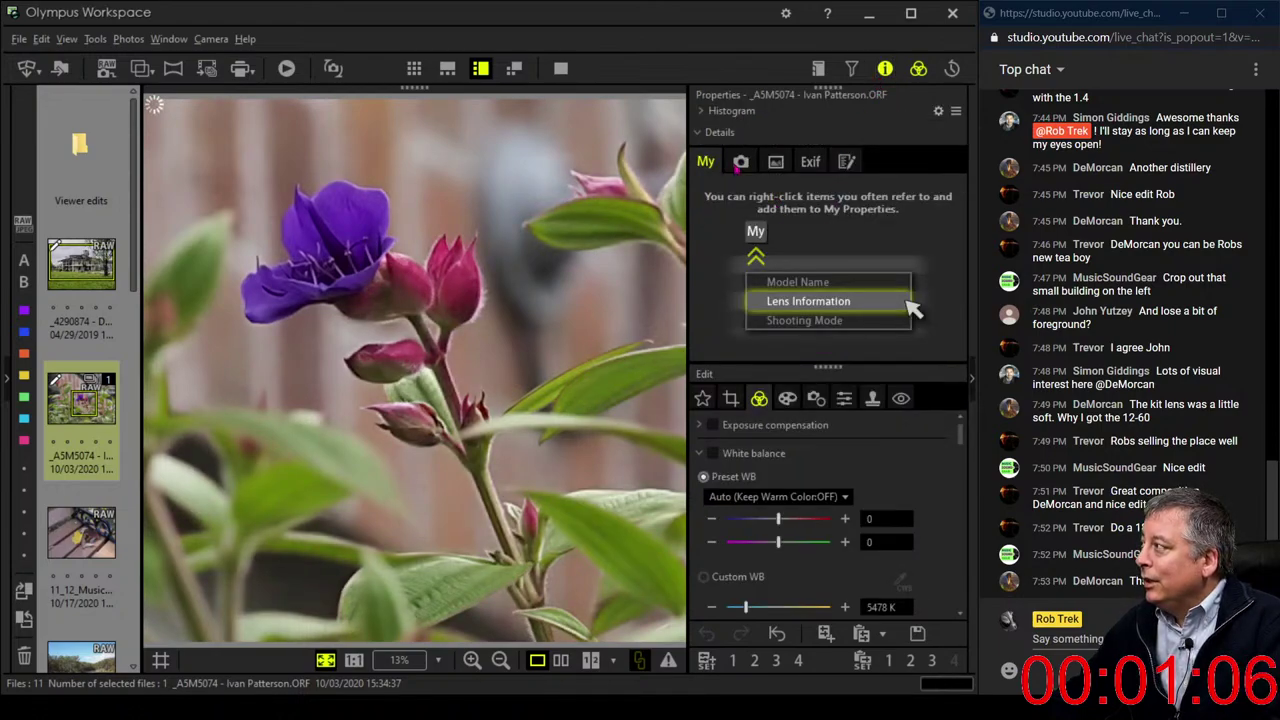
{"action": "left_click", "coordinate": [738, 163]}
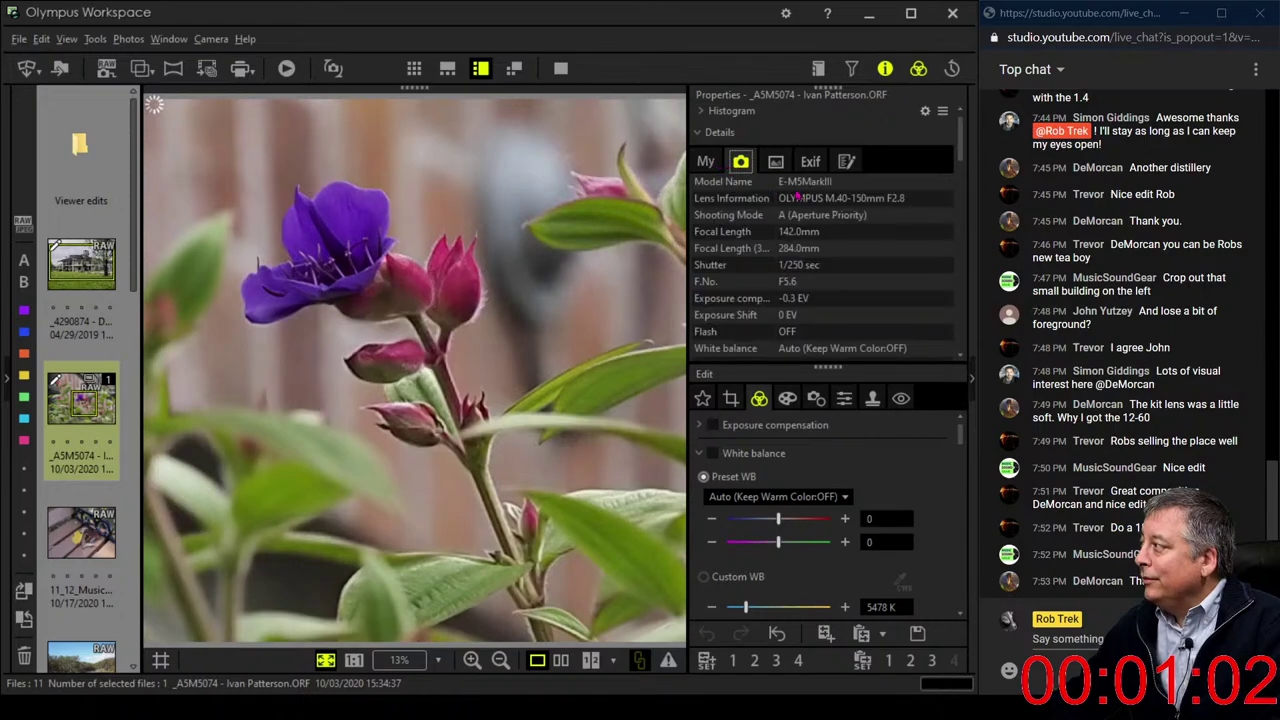
{"action": "left_click", "coordinate": [708, 165]}
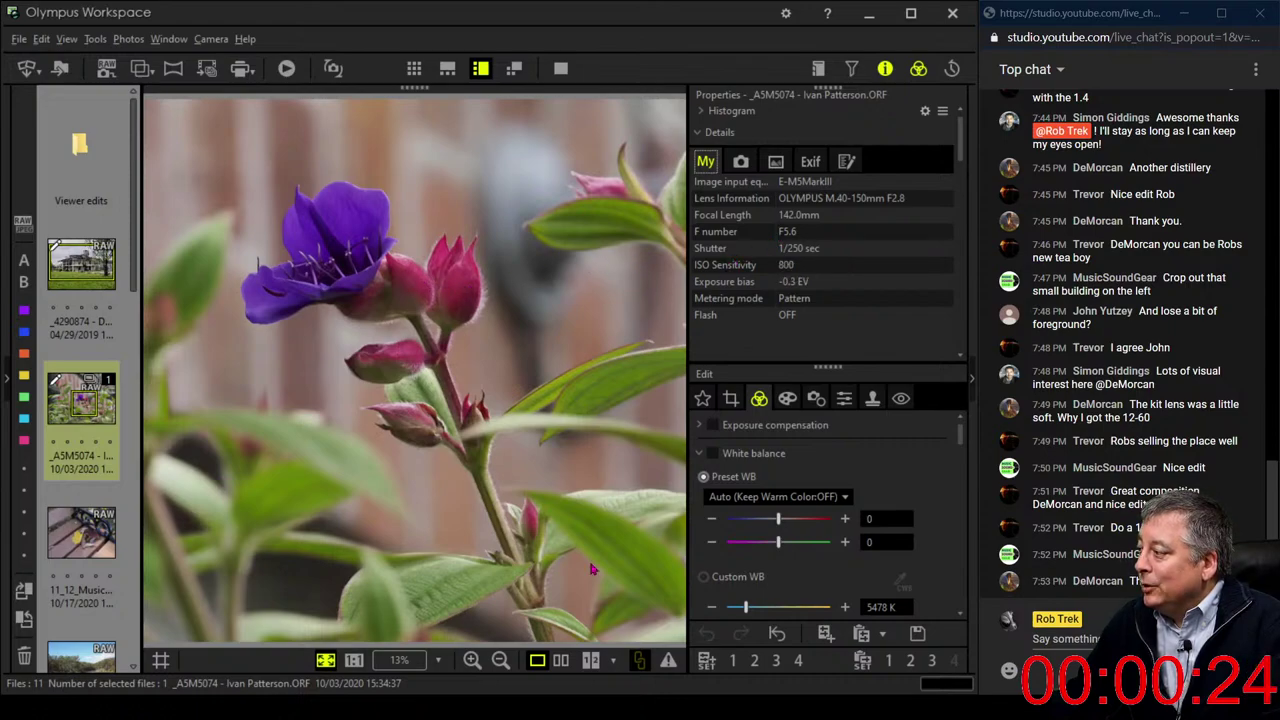
{"action": "left_click", "coordinate": [885, 68]}
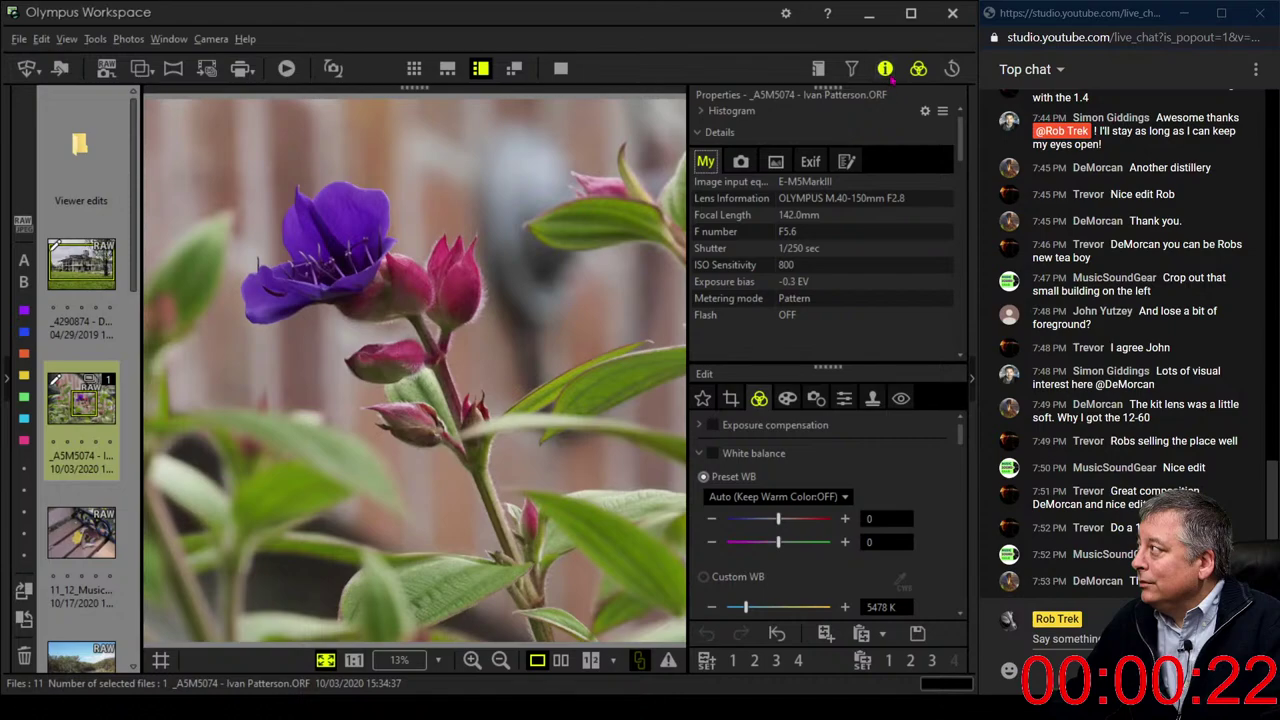
Apply the Pop Art art filter to the flower photo
{"action": "left_click", "coordinate": [787, 119]}
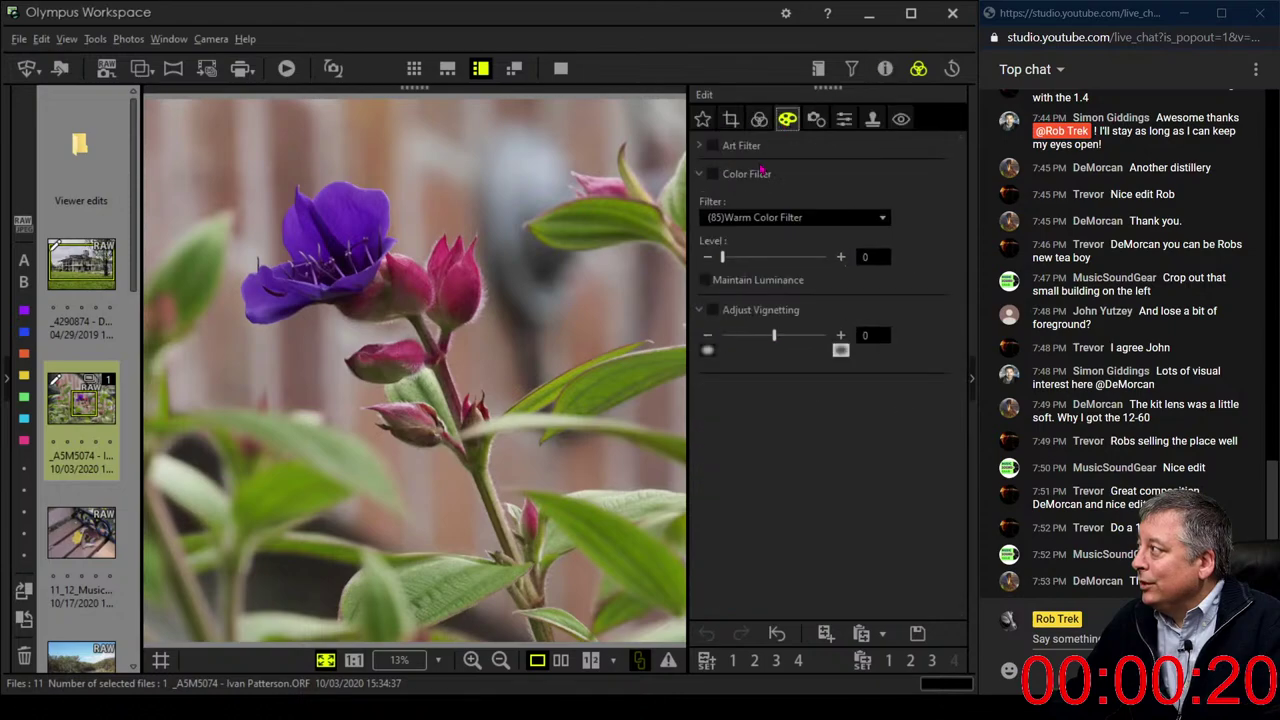
{"action": "left_click", "coordinate": [751, 218]}
{"action": "left_click", "coordinate": [730, 155]}
{"action": "left_click", "coordinate": [740, 146]}
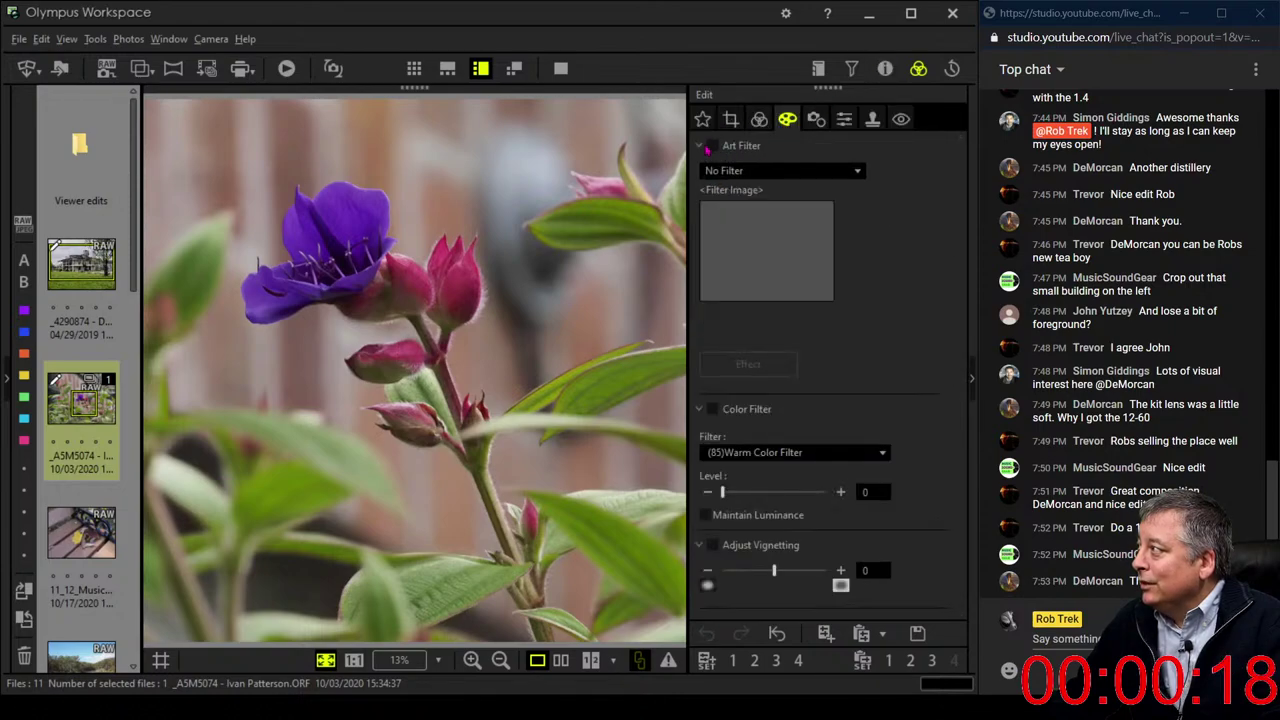
{"action": "left_click", "coordinate": [745, 170]}
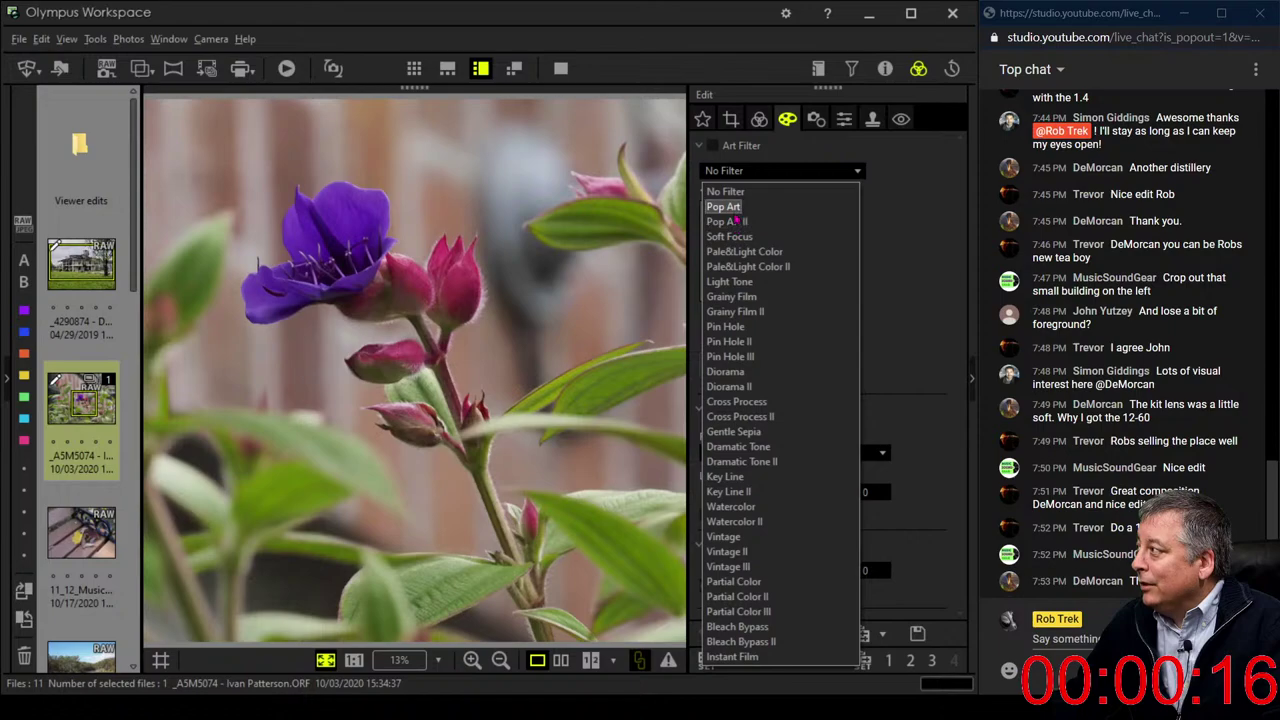
{"action": "left_click", "coordinate": [723, 206]}
Reduce the flower photo's saturation to -1.2
{"action": "left_click", "coordinate": [759, 119]}
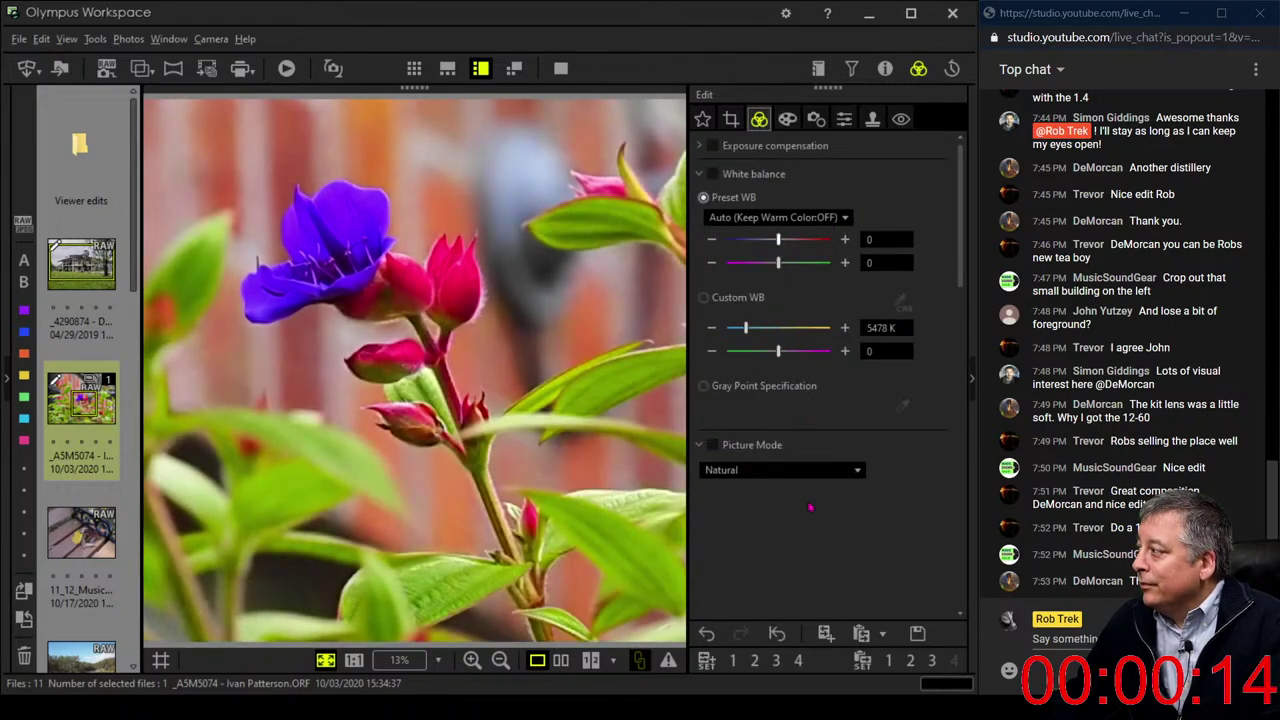
{"action": "scroll", "coordinate": [808, 500], "scroll_direction": "down", "scroll_amount": 5}
{"action": "scroll", "coordinate": [805, 492], "scroll_direction": "down", "scroll_amount": 8}
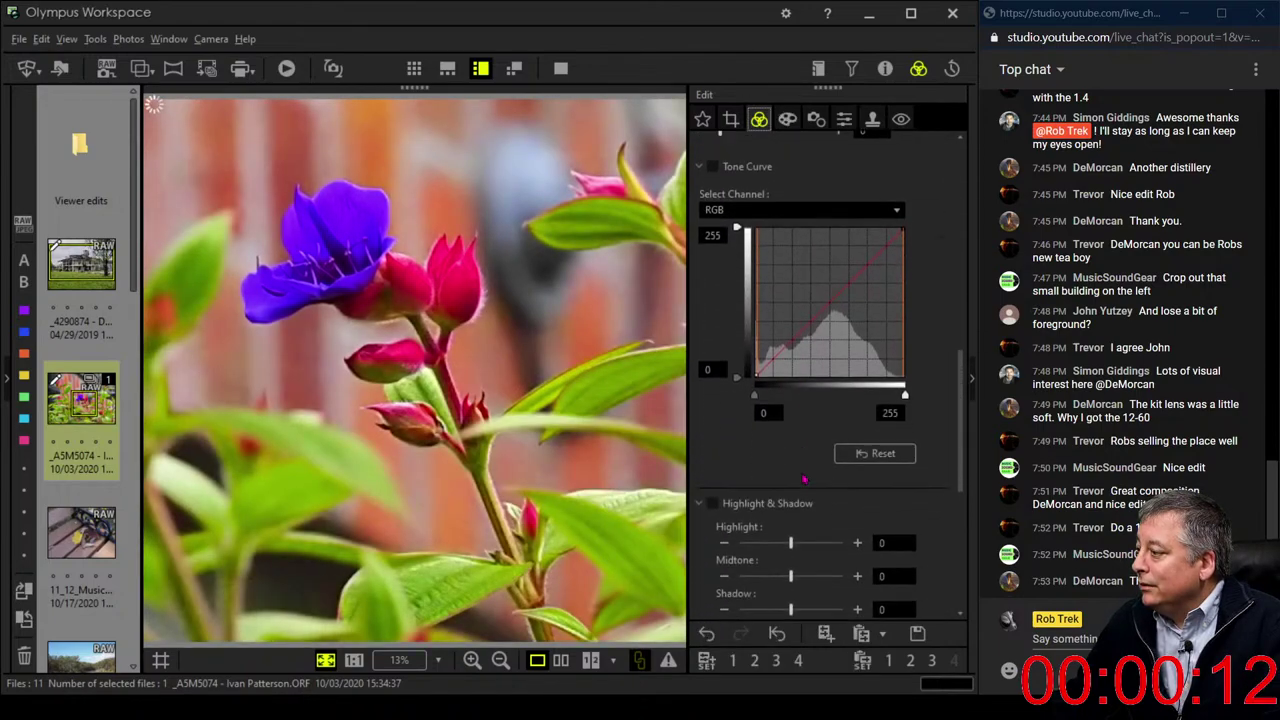
{"action": "scroll", "coordinate": [799, 486], "scroll_direction": "down", "scroll_amount": 1}
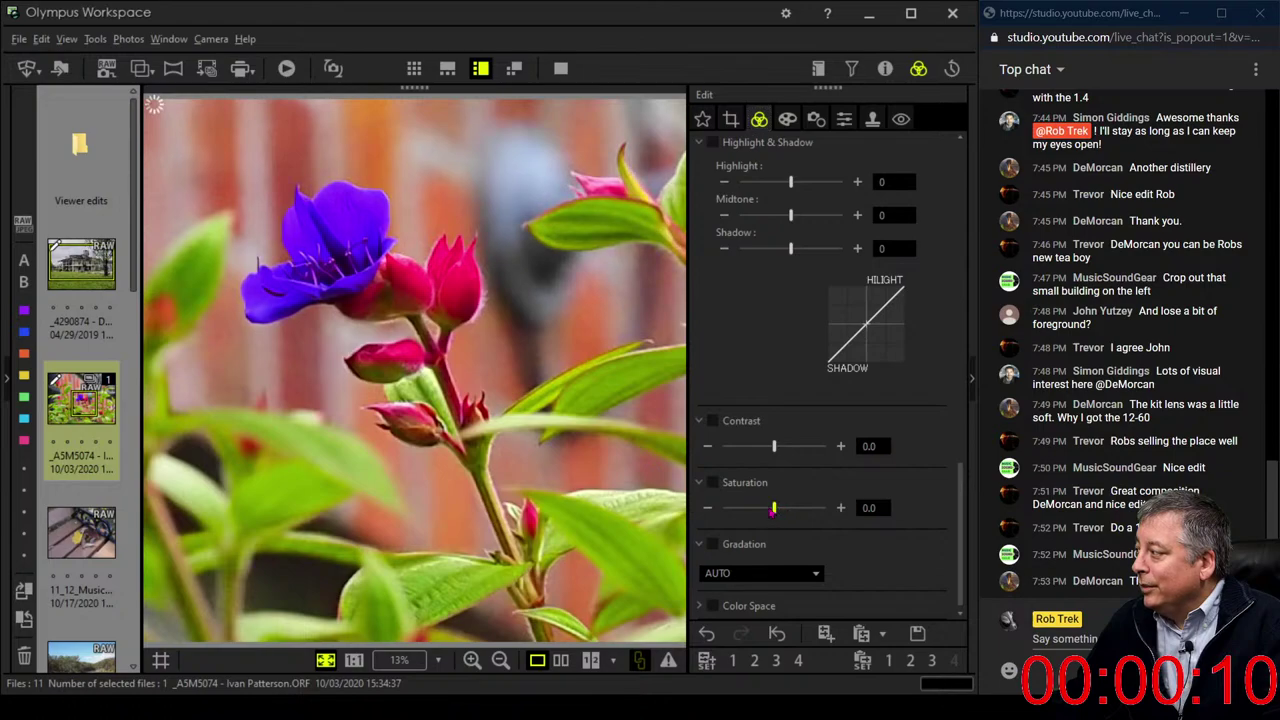
{"action": "left_click_drag", "start_coordinate": [773, 508], "coordinate": [741, 510]}
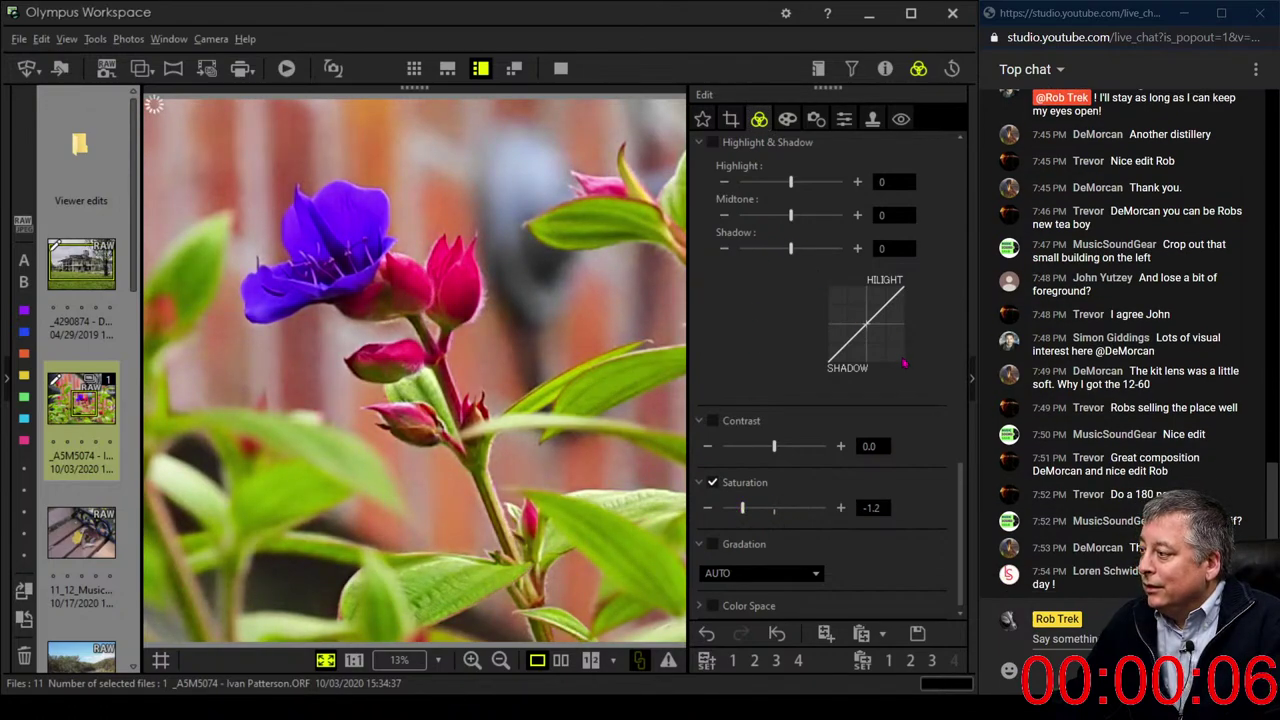
Darken the edges of the flower photo with a vignetting adjustment of -8
{"action": "left_click_drag", "start_coordinate": [966, 490], "coordinate": [966, 150]}
{"action": "left_click", "coordinate": [787, 119]}
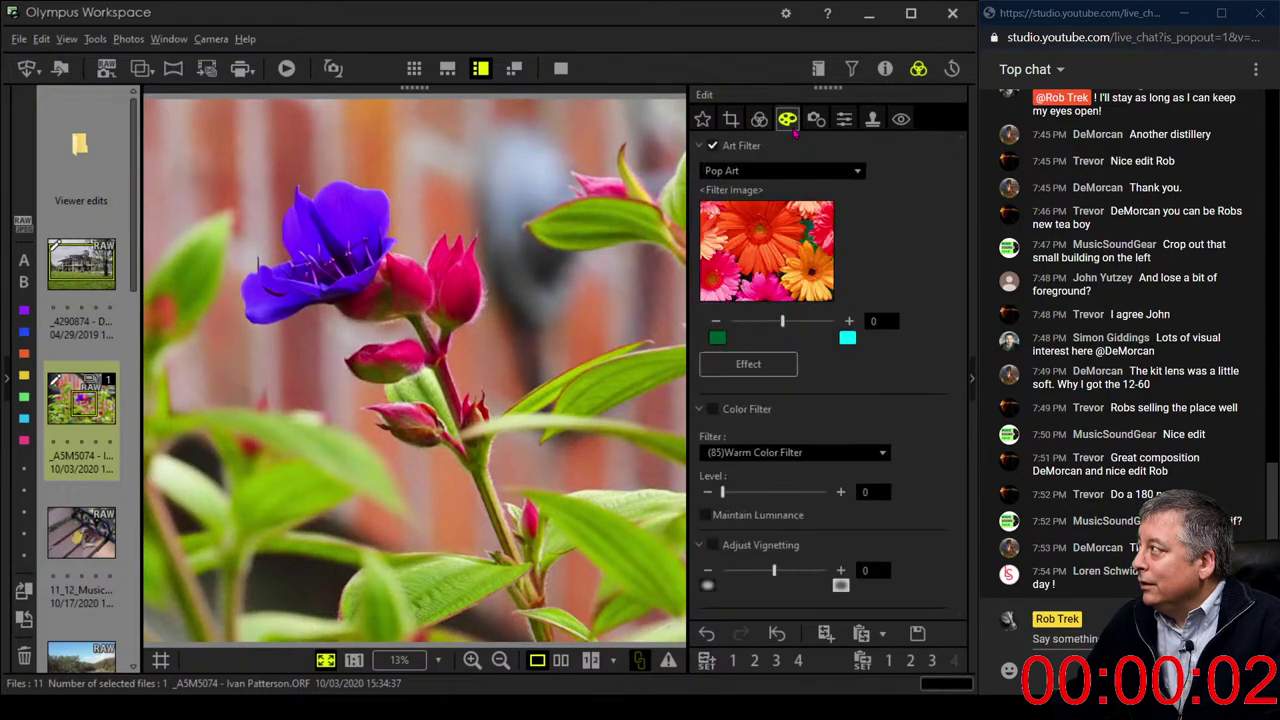
{"action": "left_click_drag", "start_coordinate": [773, 570], "coordinate": [762, 572]}
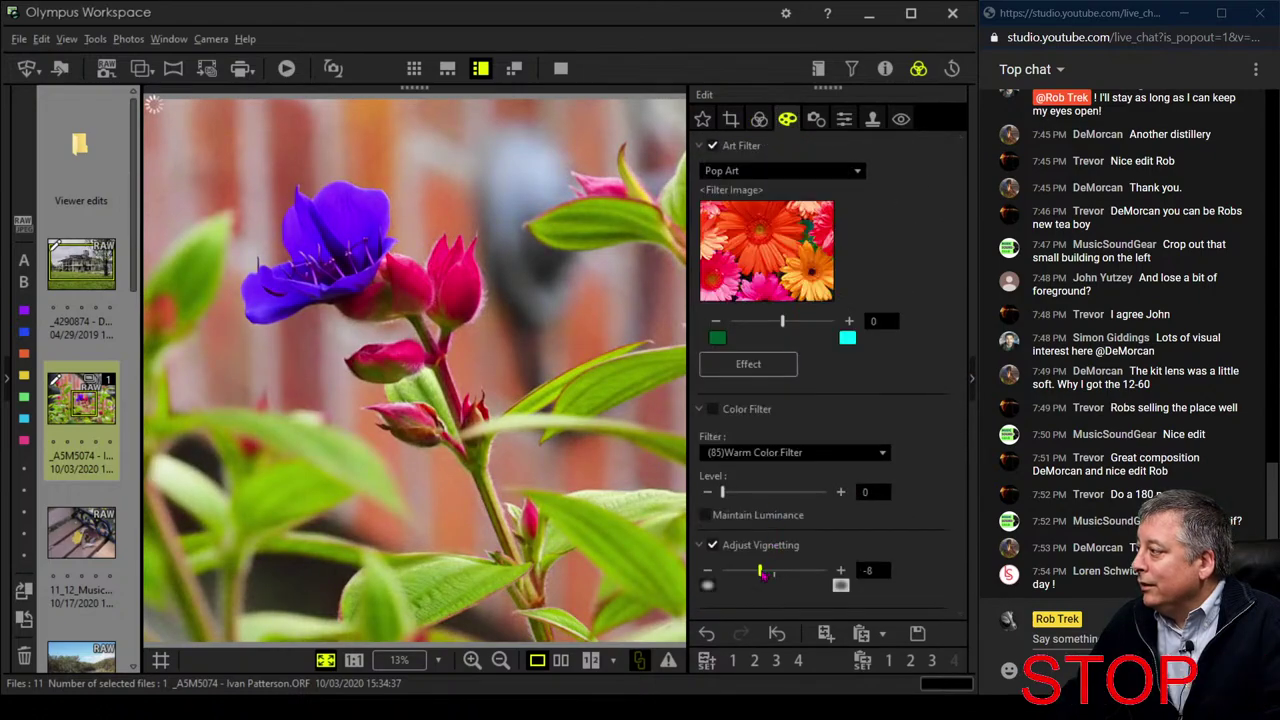
Tighten and reposition the crop around the bloom and stem to about 1833 x 1959 pixels, with a tilt of -14.5°
{"action": "left_click", "coordinate": [728, 121]}
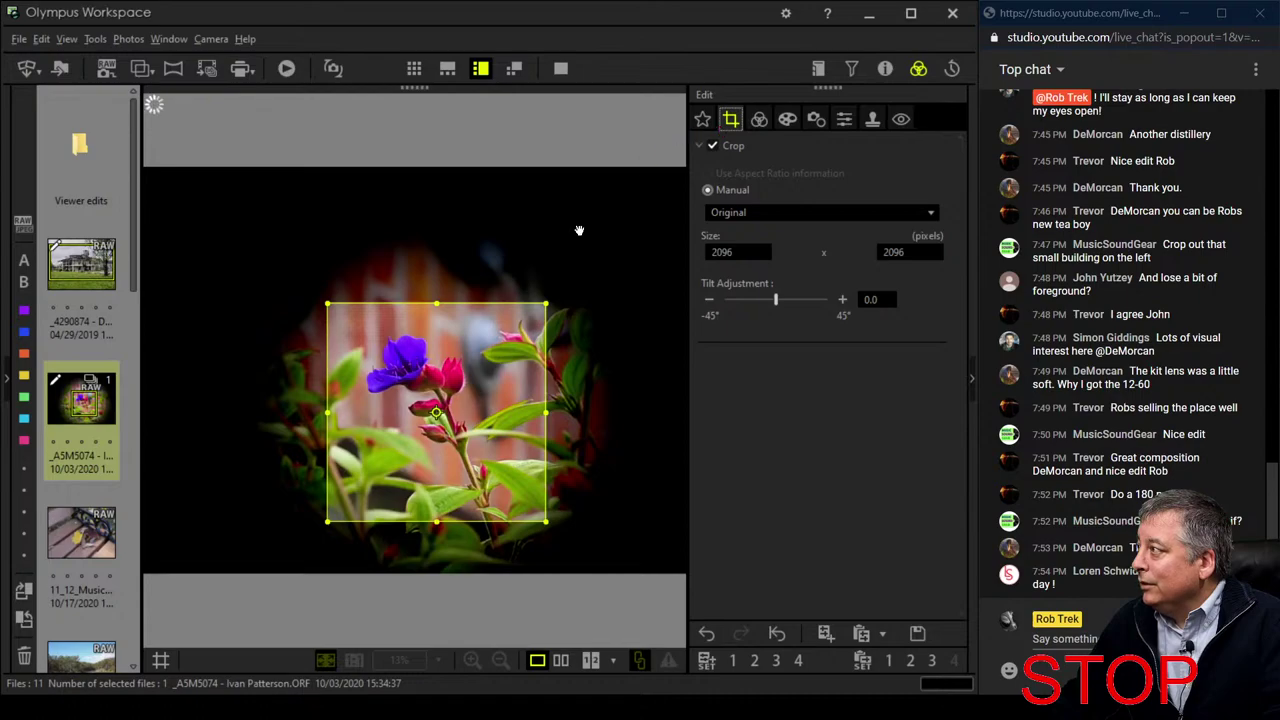
{"action": "left_click_drag", "start_coordinate": [544, 303], "coordinate": [512, 324]}
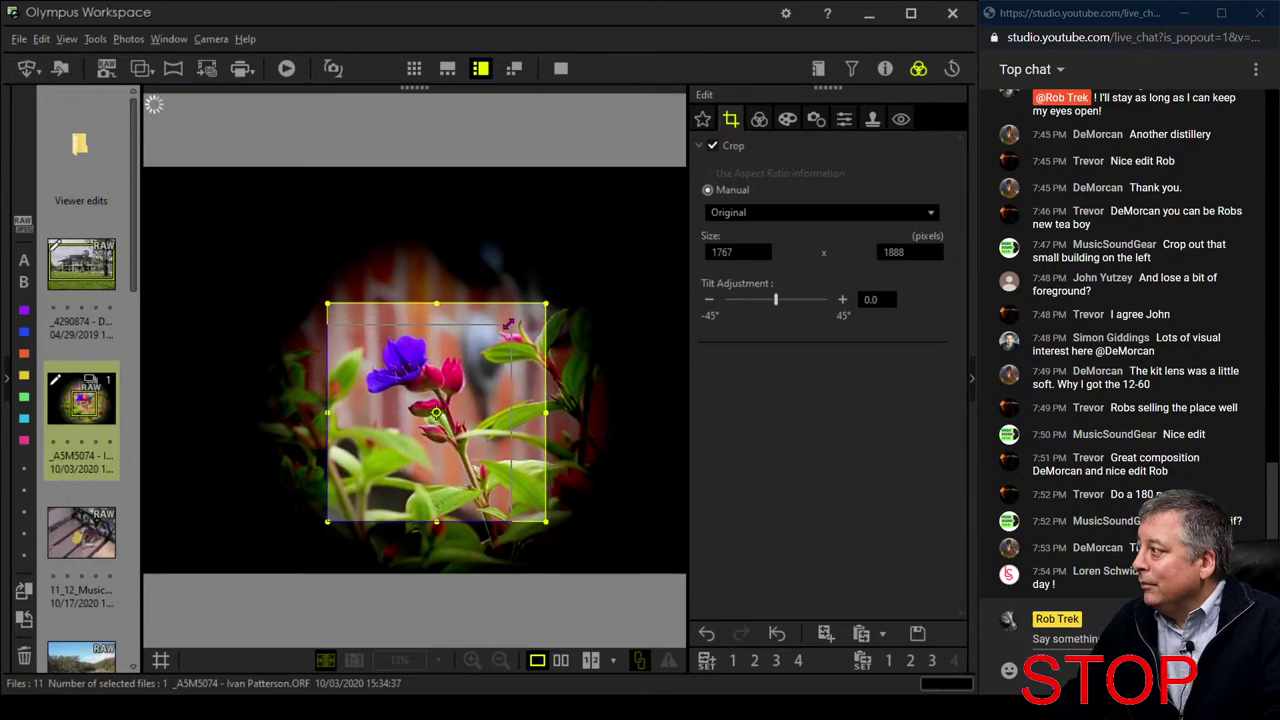
{"action": "left_click_drag", "start_coordinate": [503, 379], "coordinate": [528, 377]}
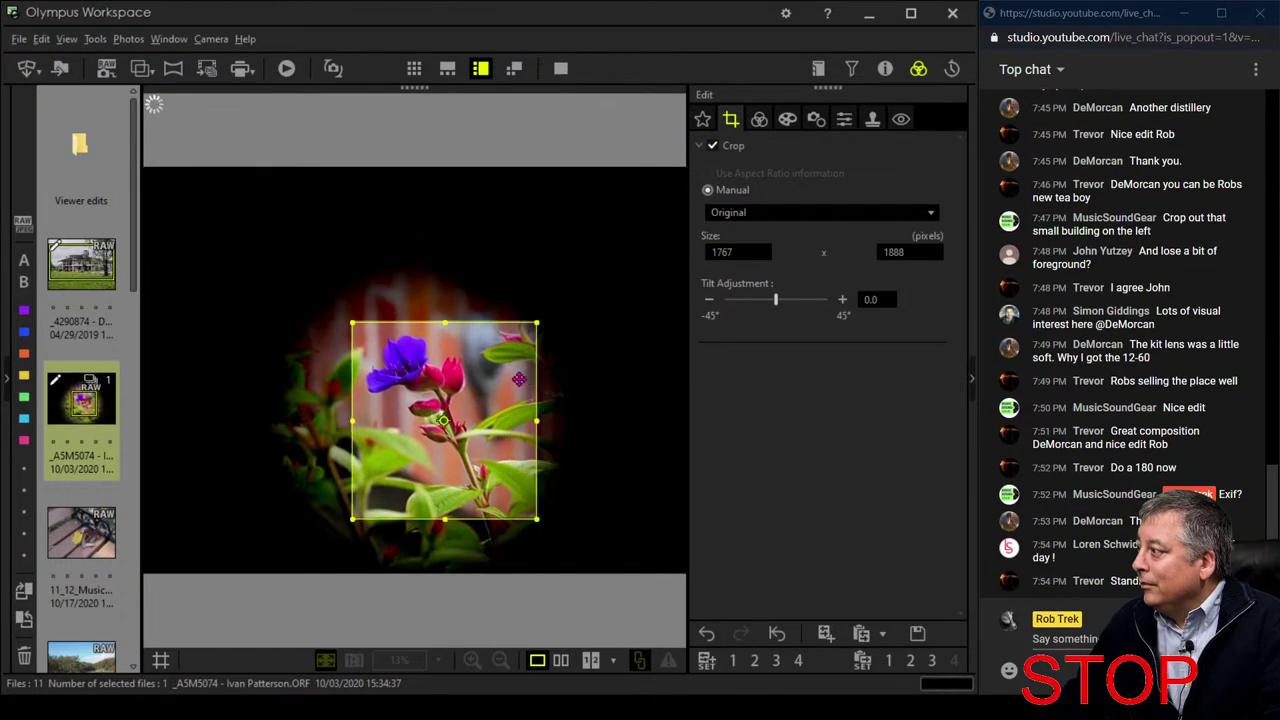
{"action": "left_click_drag", "start_coordinate": [776, 300], "coordinate": [759, 300]}
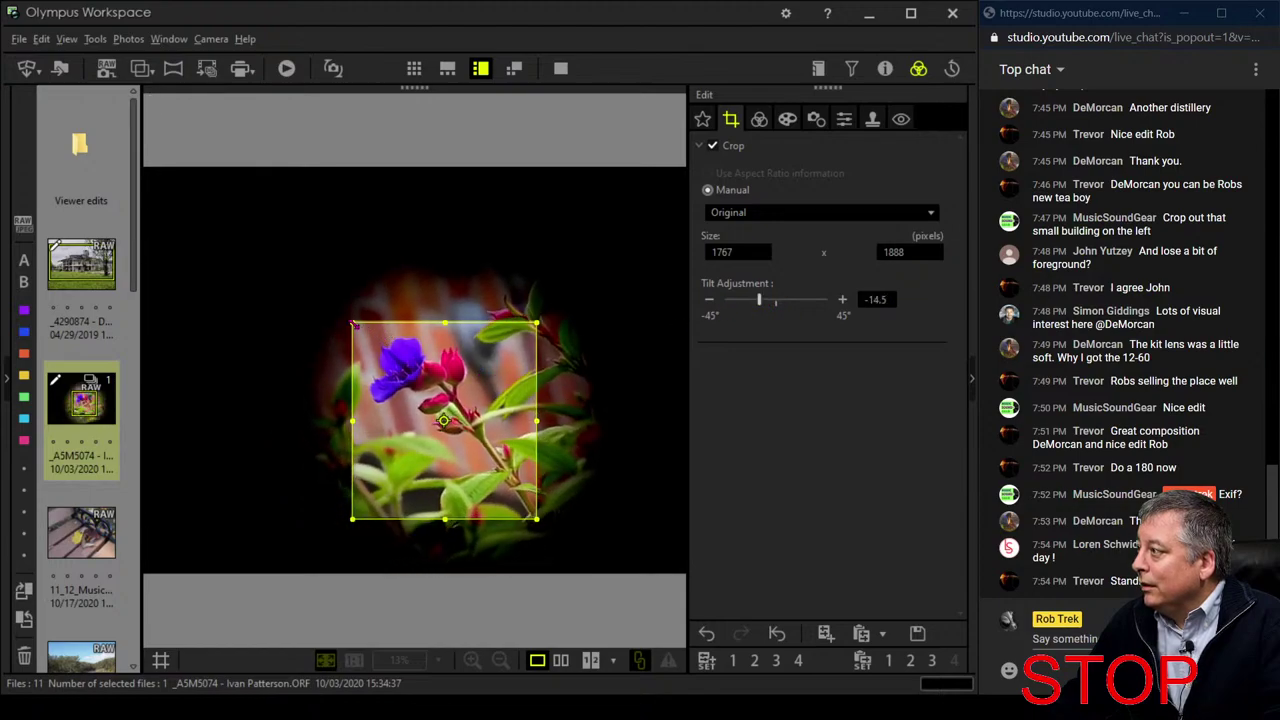
{"action": "left_click_drag", "start_coordinate": [353, 323], "coordinate": [346, 315]}
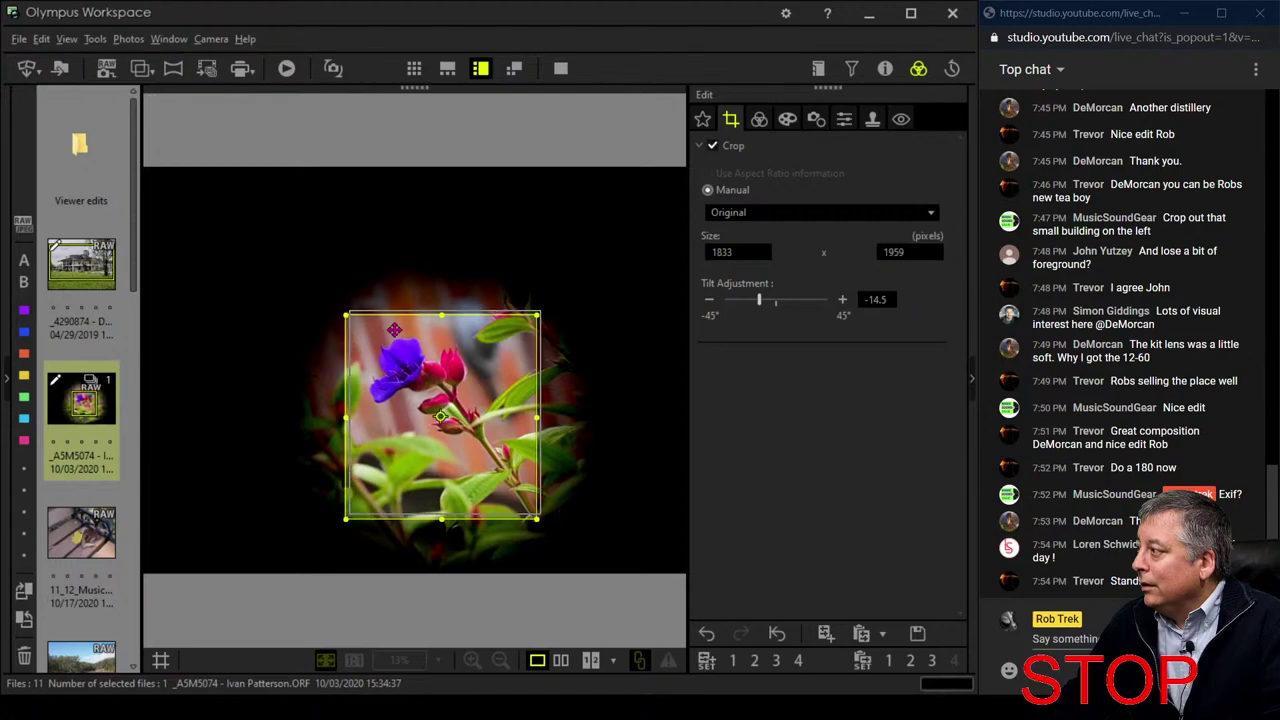
Lower the flower photo's saturation to -1.6
{"action": "left_click", "coordinate": [759, 119]}
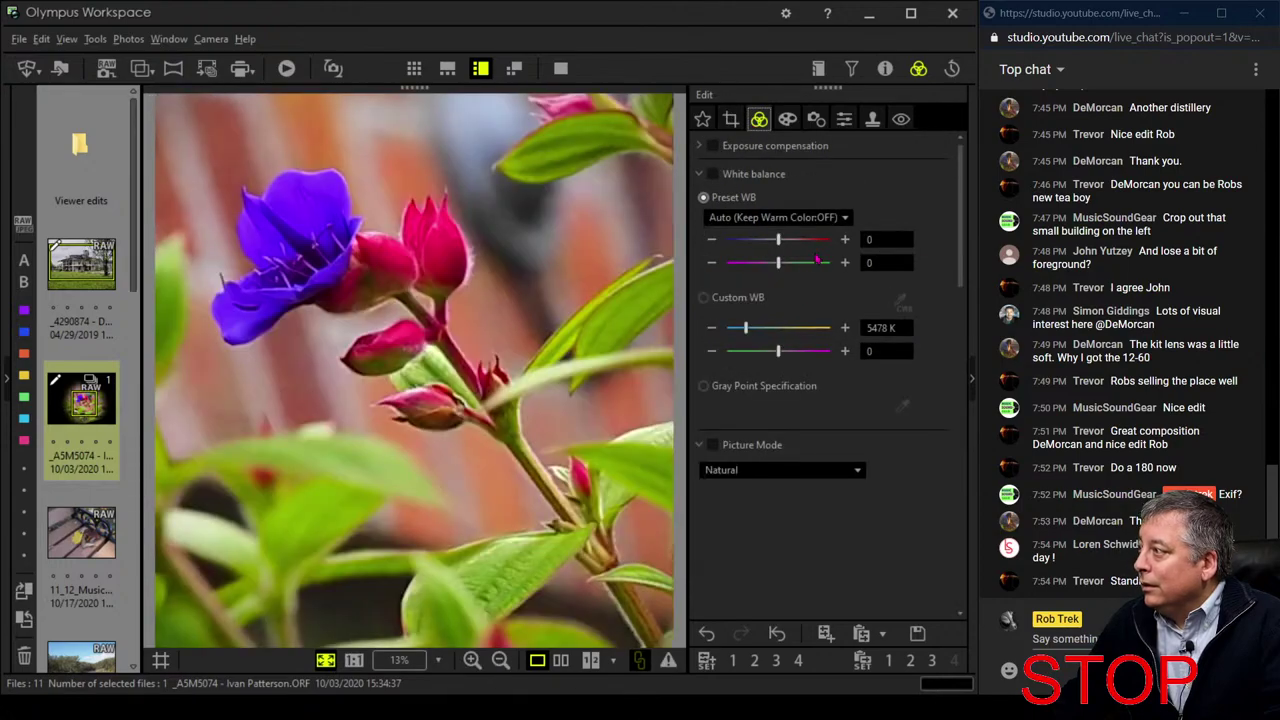
{"action": "scroll", "coordinate": [816, 457], "scroll_direction": "down", "scroll_amount": 5}
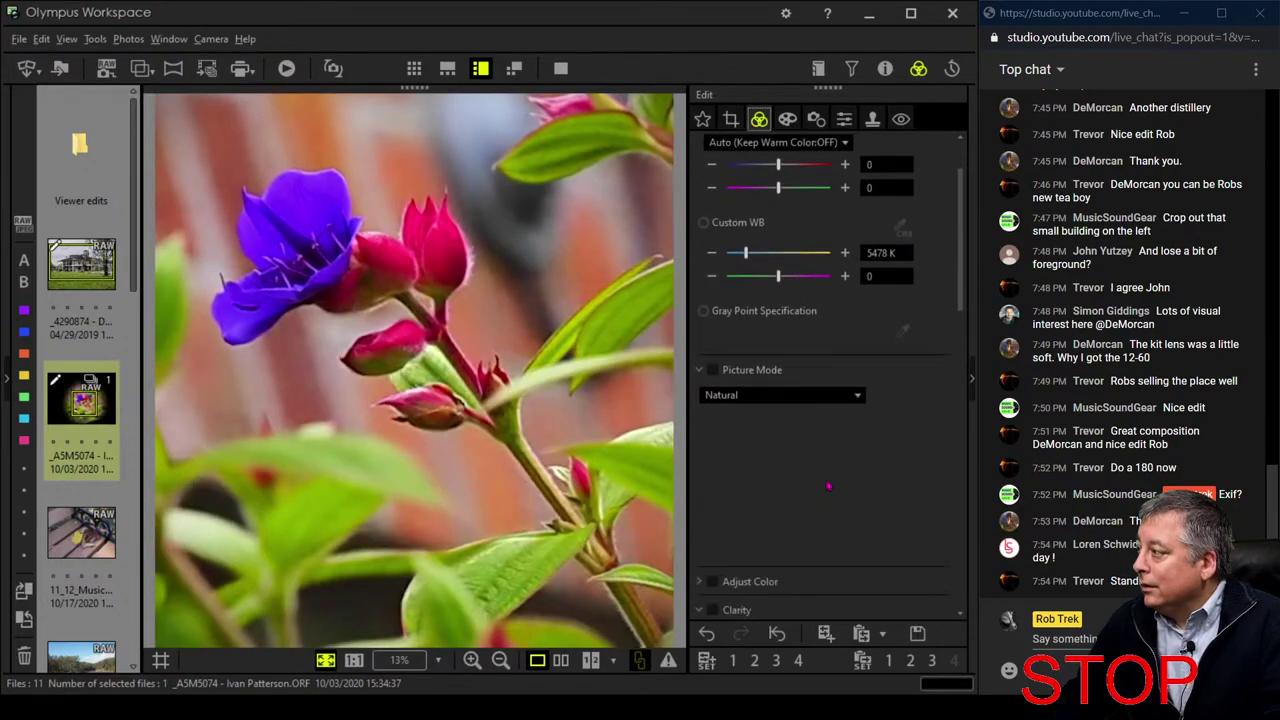
{"action": "scroll", "coordinate": [816, 457], "scroll_direction": "down", "scroll_amount": 8}
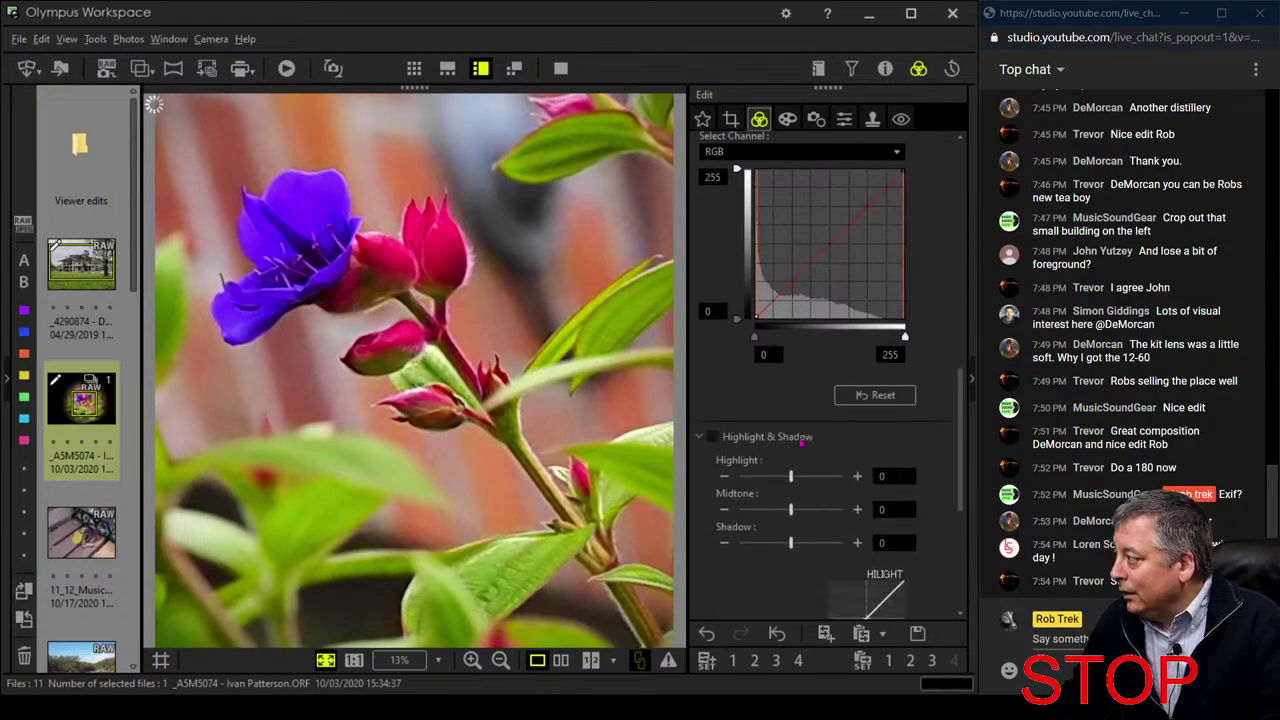
{"action": "left_click_drag", "start_coordinate": [742, 508], "coordinate": [733, 510]}
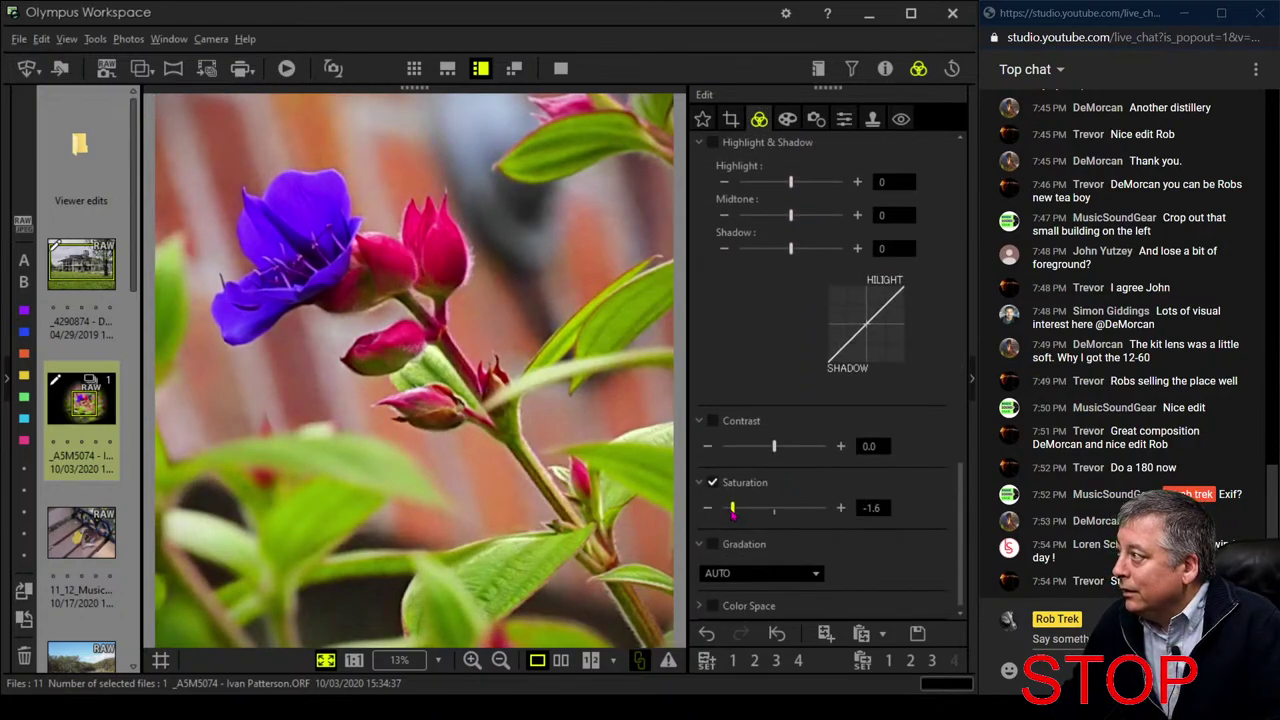
Raise the flower photo's sharpness to 2.0
{"action": "left_click", "coordinate": [844, 119]}
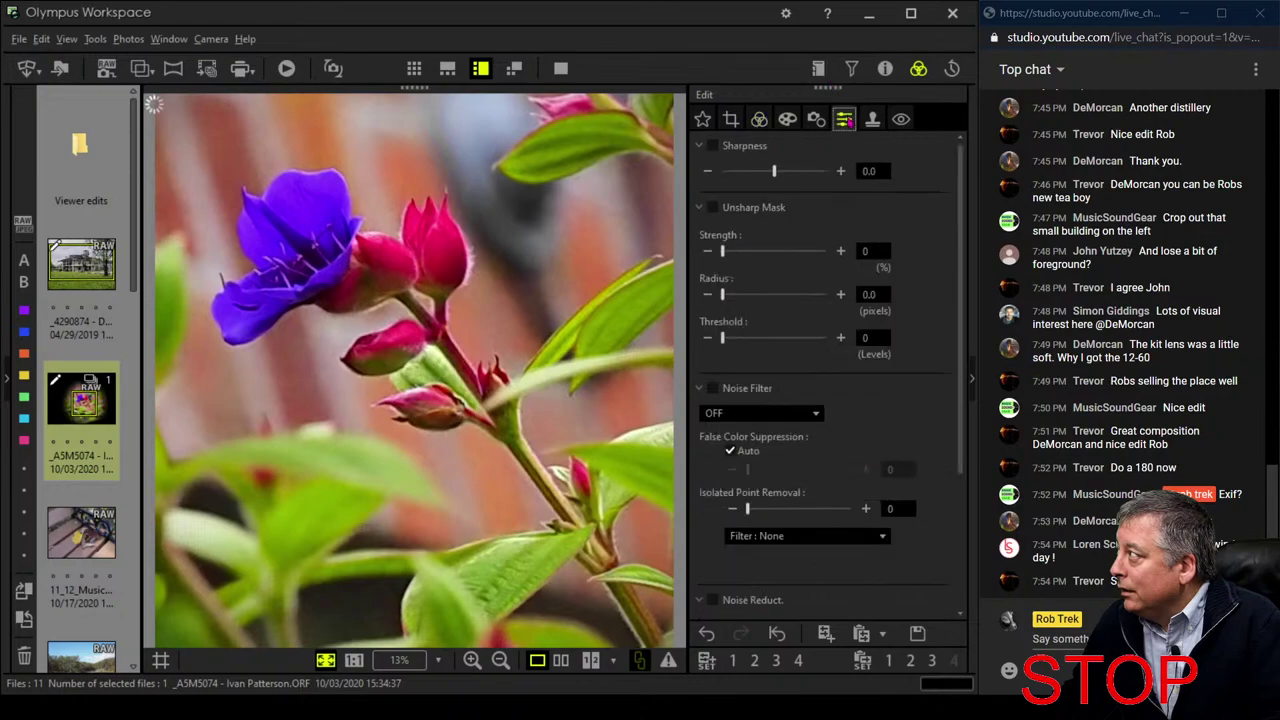
{"action": "left_click_drag", "start_coordinate": [781, 177], "coordinate": [855, 181]}
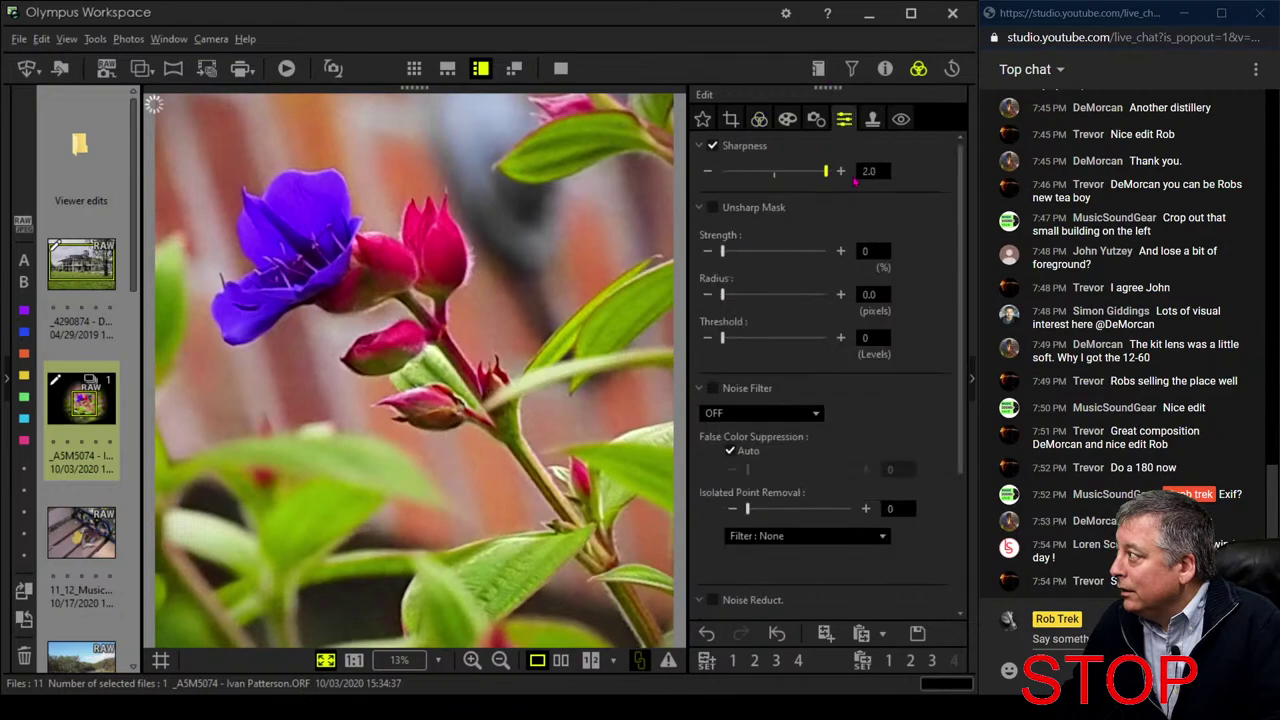
Apply the noise filter to the flower photo at the STANDARD level
{"action": "left_click", "coordinate": [788, 415]}
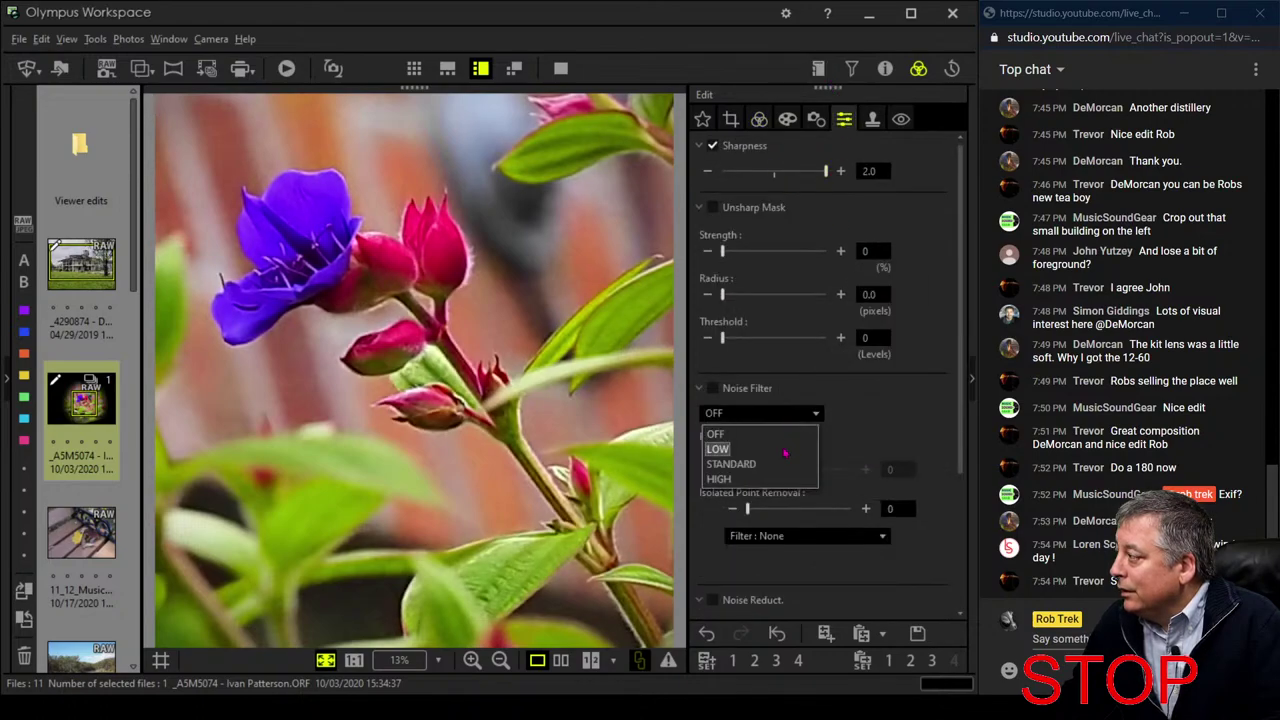
{"action": "left_click", "coordinate": [784, 452]}
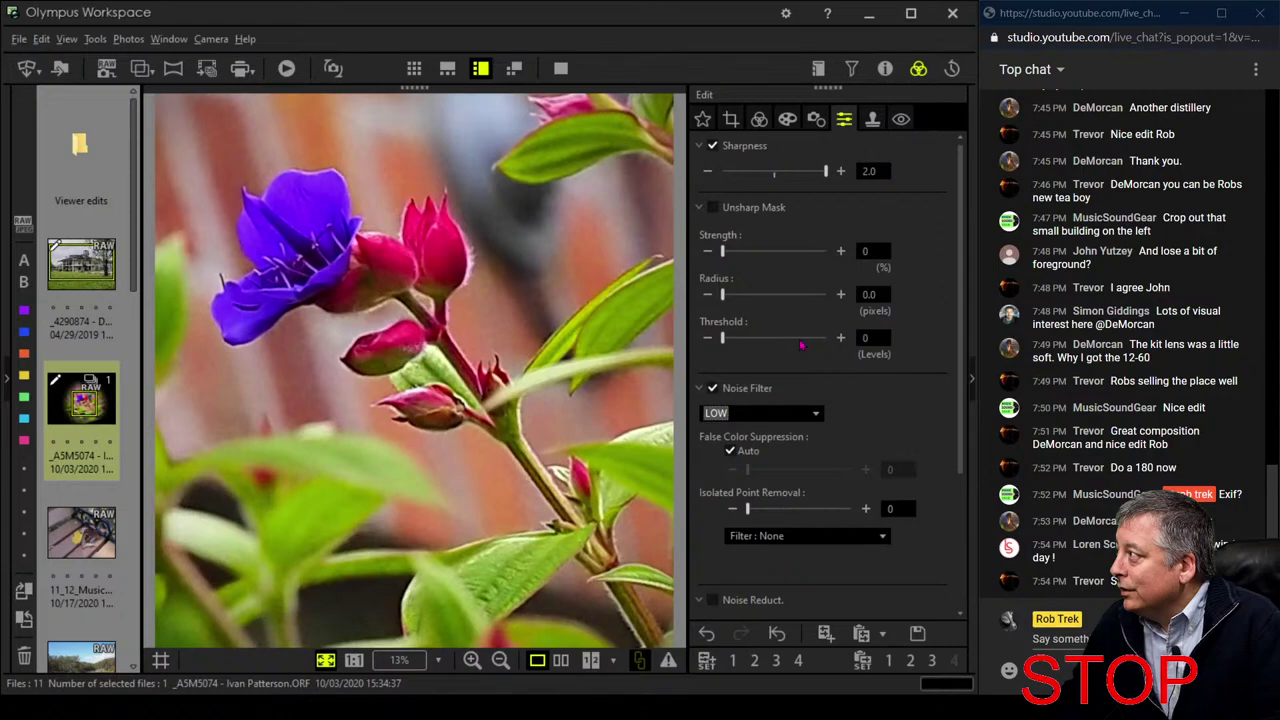
{"action": "left_click", "coordinate": [765, 414]}
{"action": "left_click", "coordinate": [758, 466]}
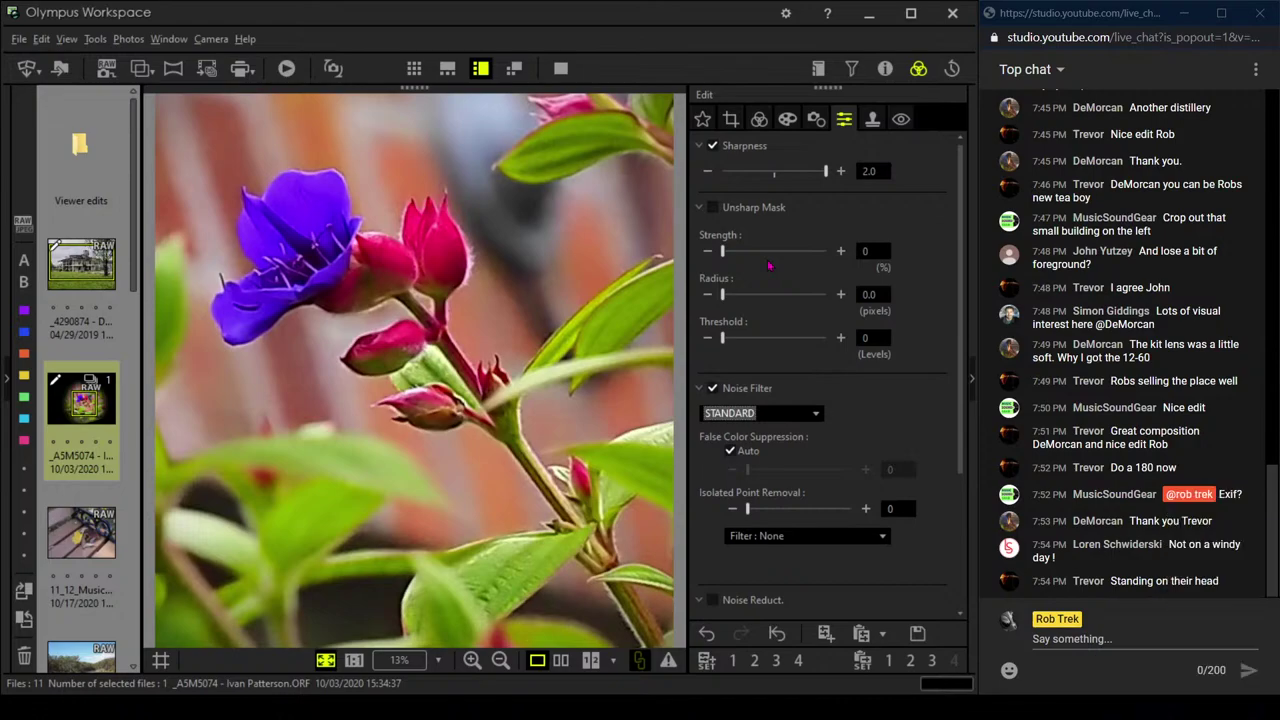
Compare the edited flower photo side by side with the original at full screen
{"action": "left_click", "coordinate": [561, 660]}
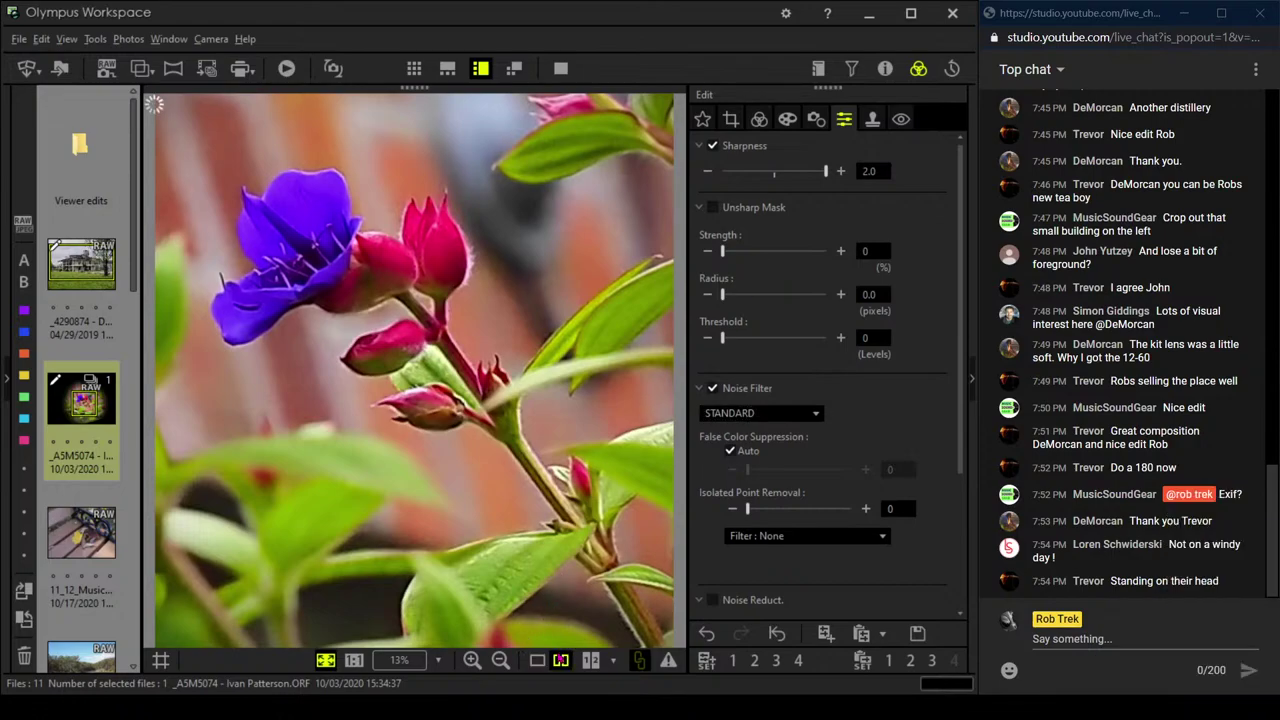
{"action": "left_click", "coordinate": [787, 119]}
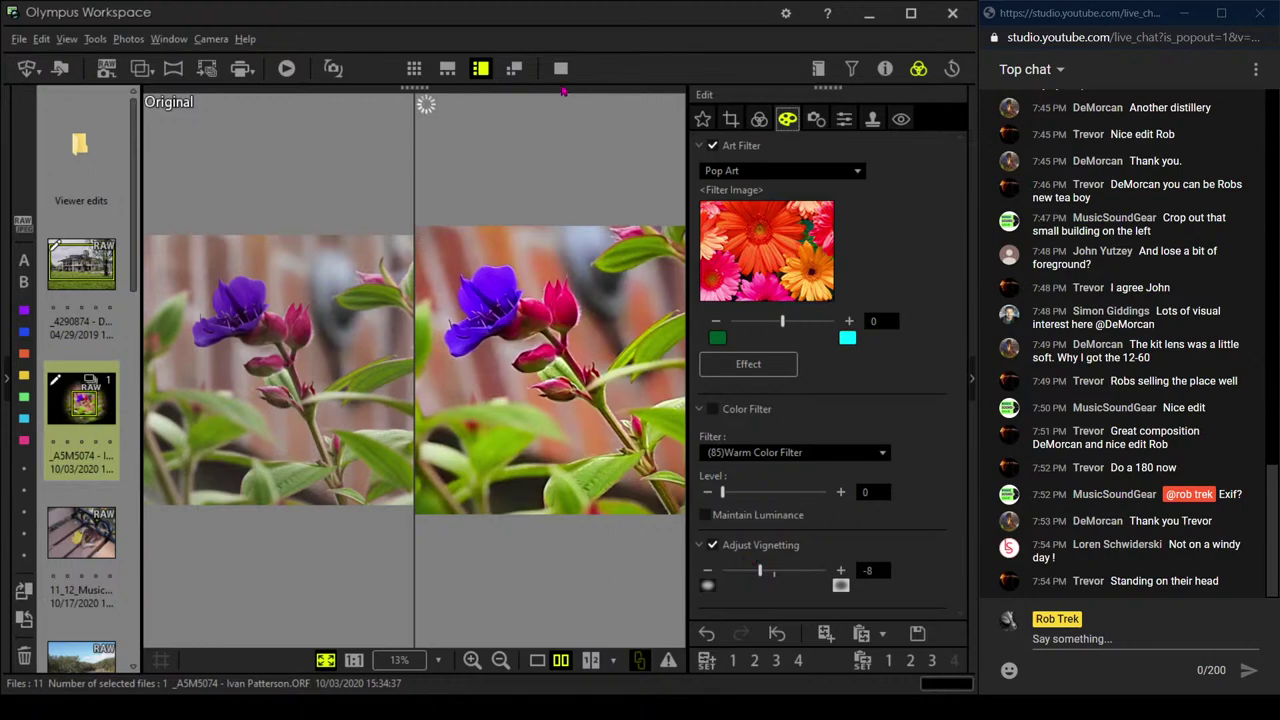
{"action": "left_click", "coordinate": [561, 70]}
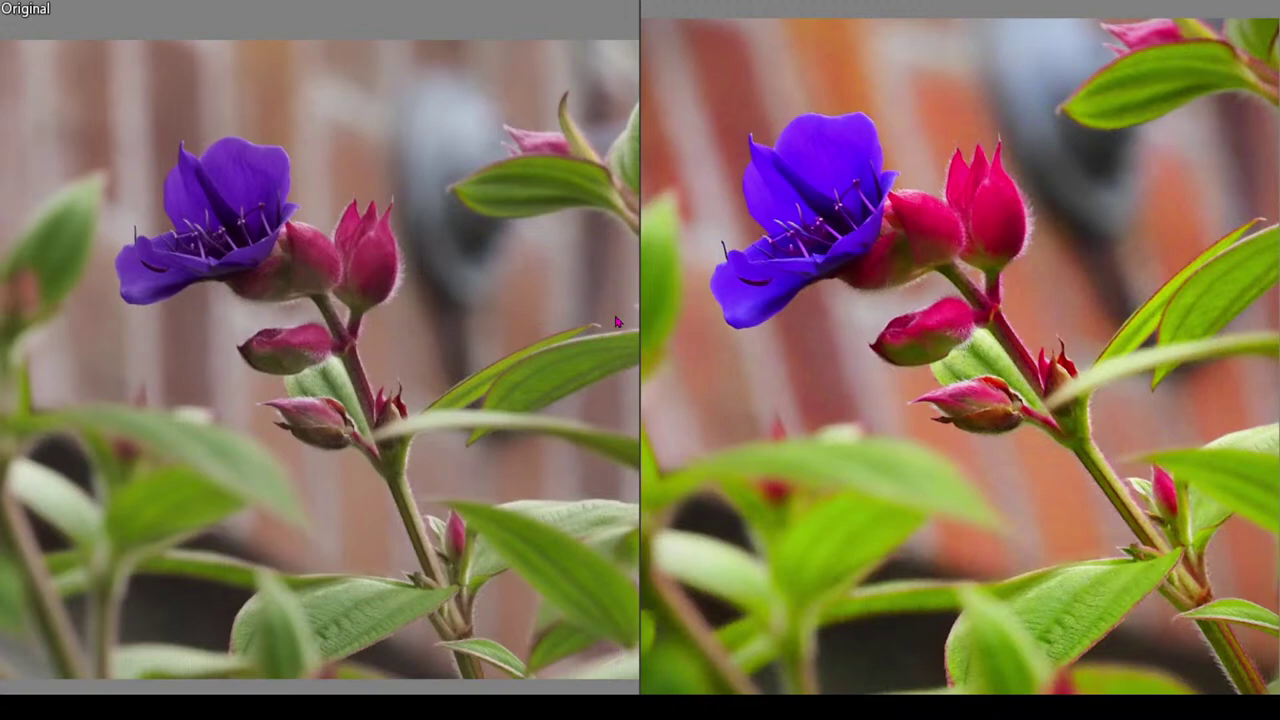
{"action": "key", "text": "Escape"}
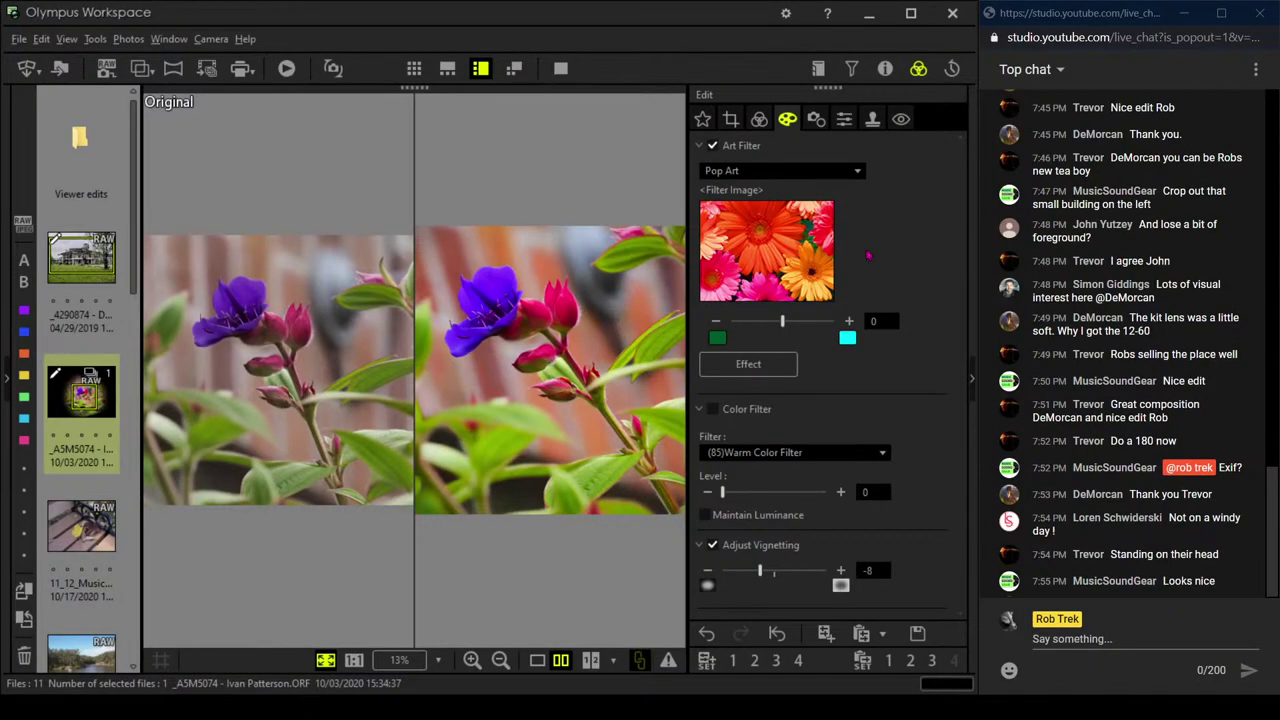
Warm the flower photo with a custom white balance of 6348 K and compare it with the original at full screen
{"action": "left_click", "coordinate": [761, 124]}
{"action": "scroll", "coordinate": [800, 300], "scroll_direction": "up", "scroll_amount": 5}
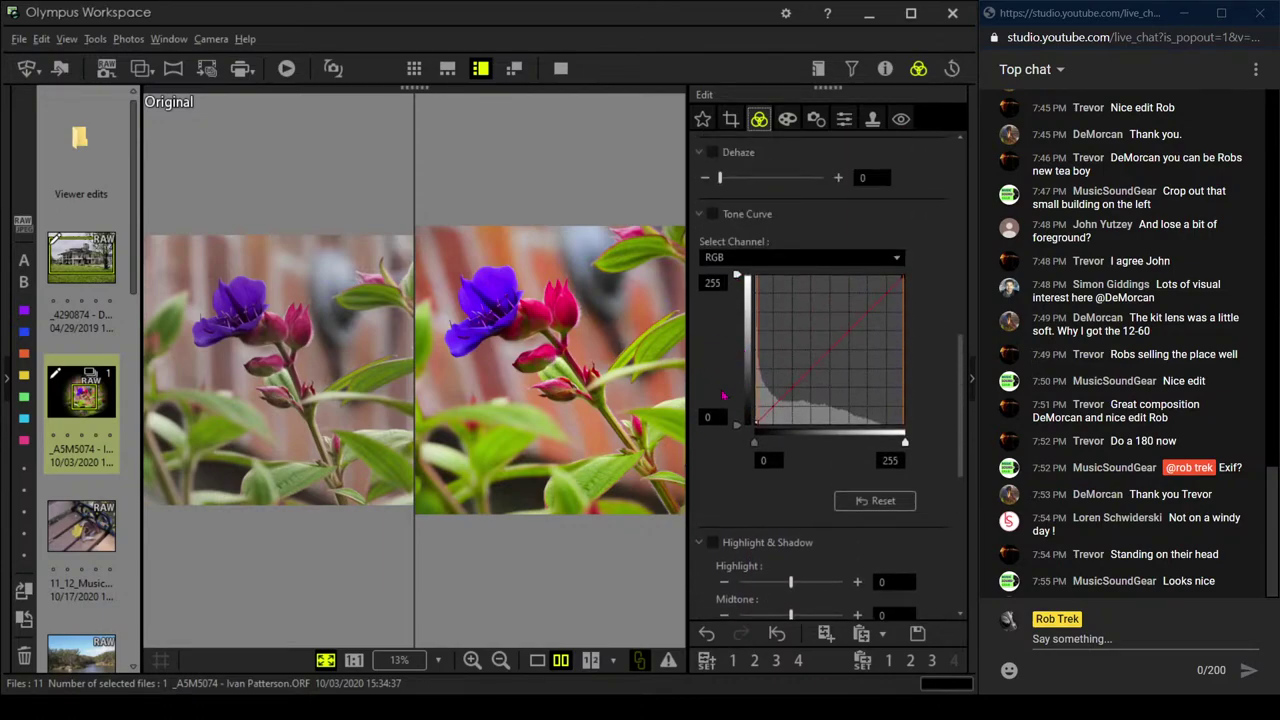
{"action": "scroll", "coordinate": [724, 390], "scroll_direction": "up", "scroll_amount": 6}
{"action": "scroll", "coordinate": [724, 388], "scroll_direction": "up", "scroll_amount": 3}
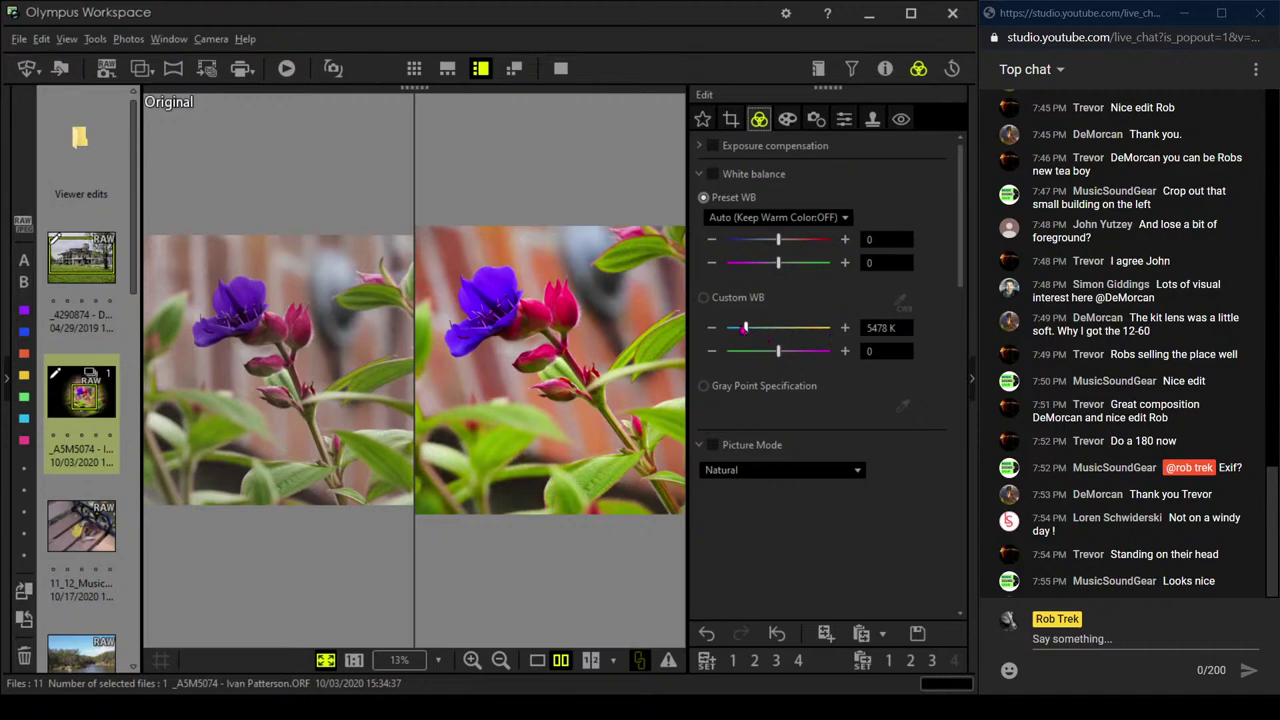
{"action": "left_click_drag", "start_coordinate": [744, 328], "coordinate": [749, 329]}
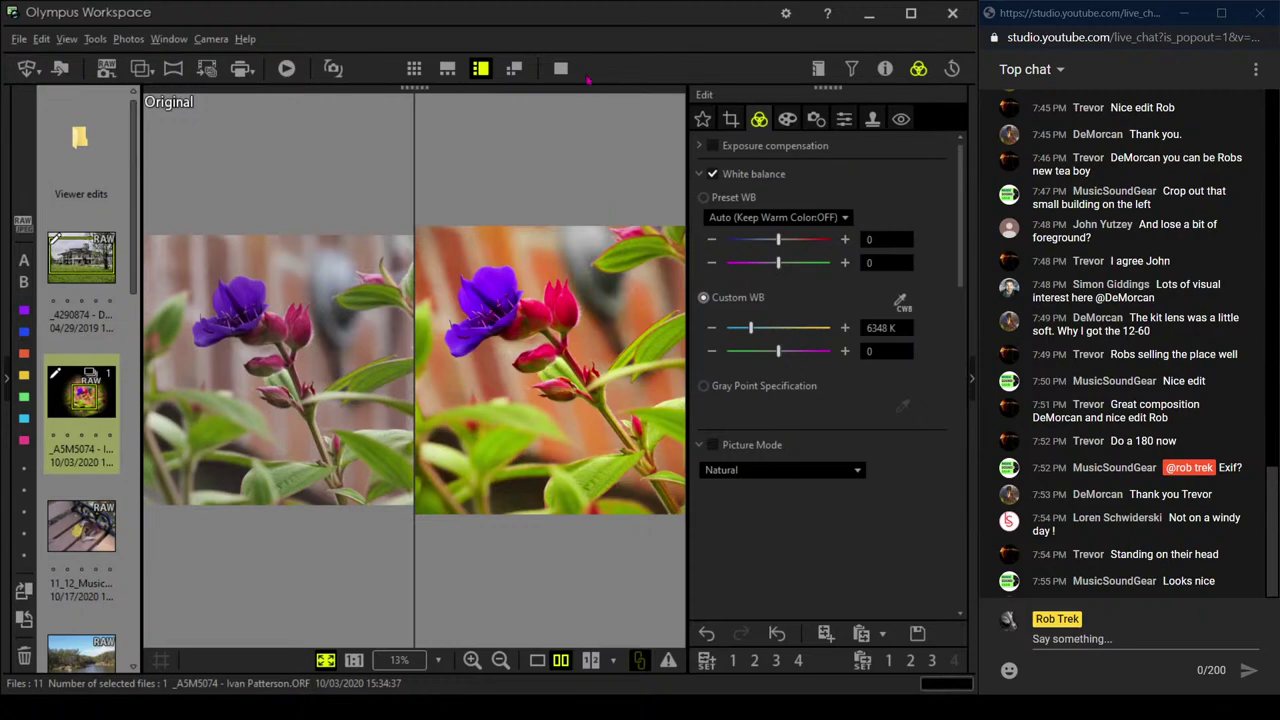
{"action": "left_click", "coordinate": [561, 68]}
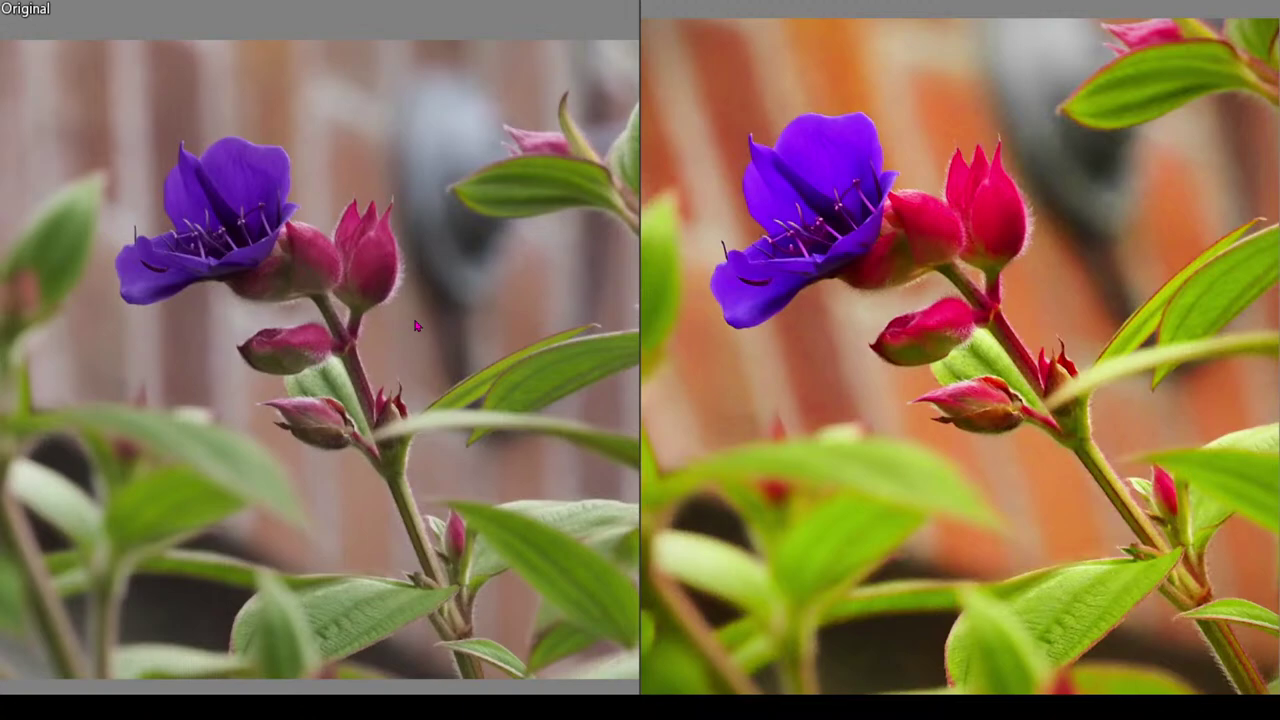
{"action": "key", "text": "Escape"}
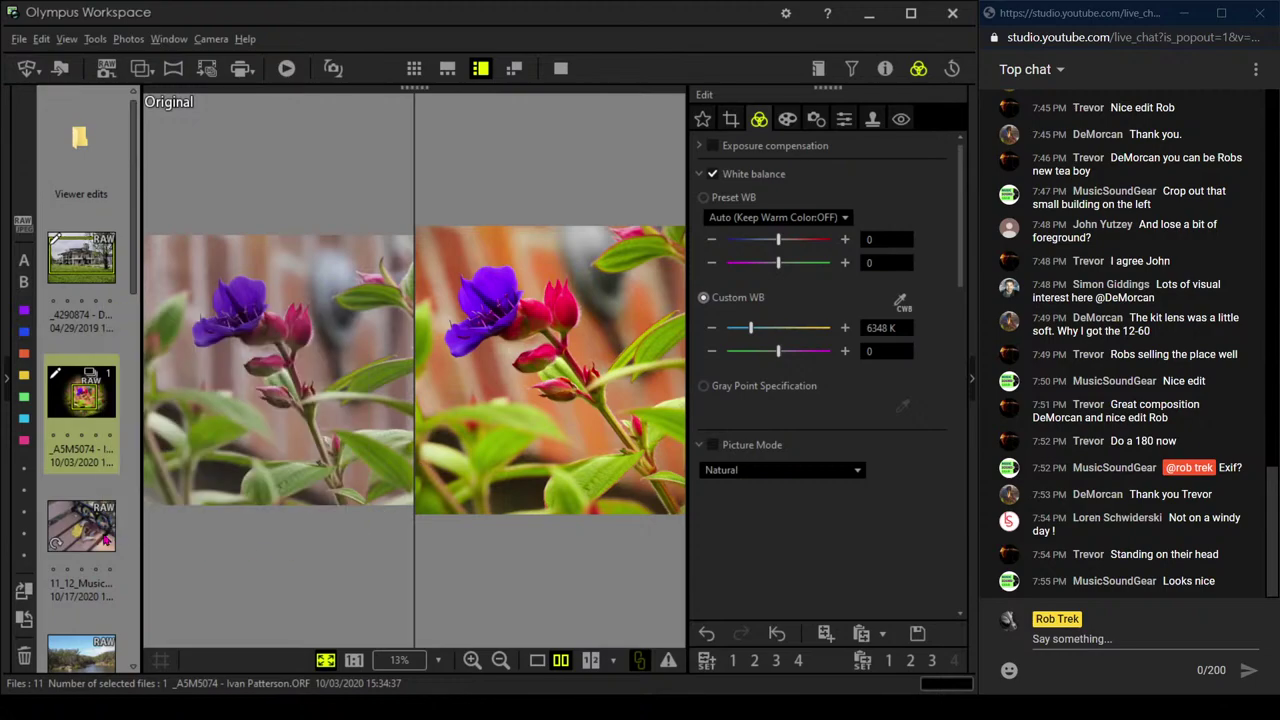
Open the photo of leaves on a bench in single view and crop it to a 1:1 square of about 3291 pixels
{"action": "left_click", "coordinate": [88, 538]}
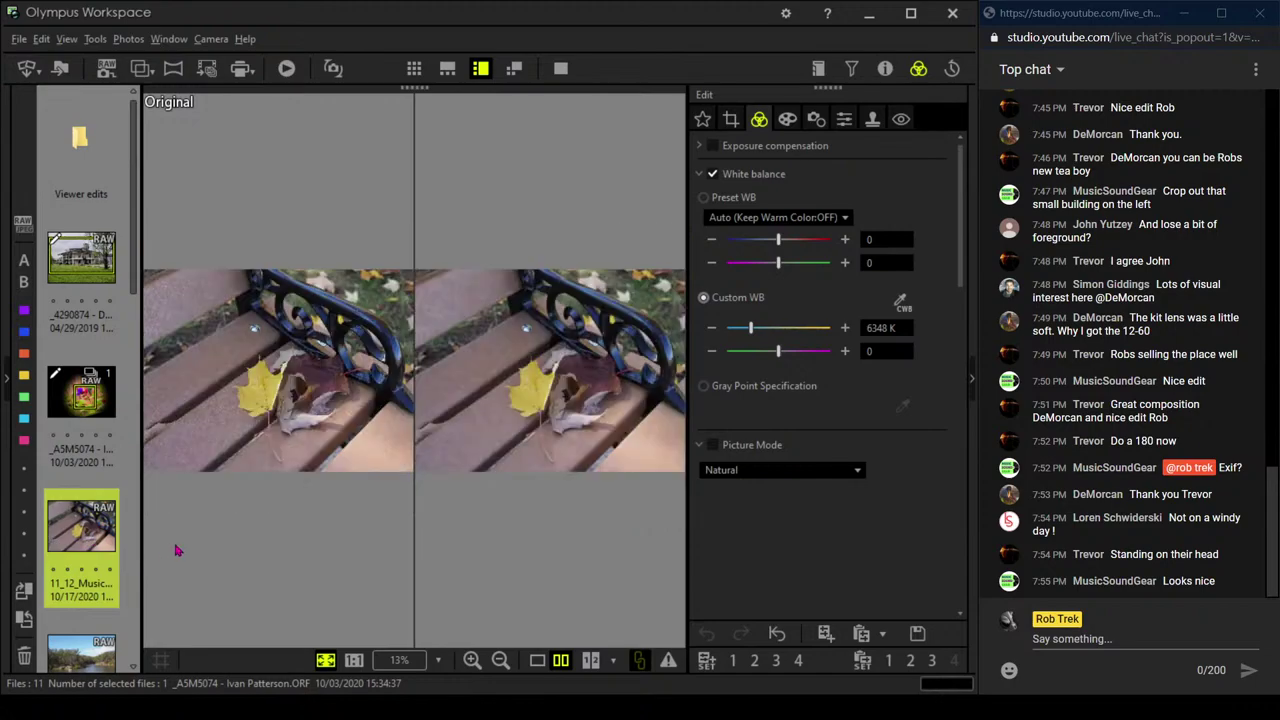
{"action": "left_click", "coordinate": [540, 664]}
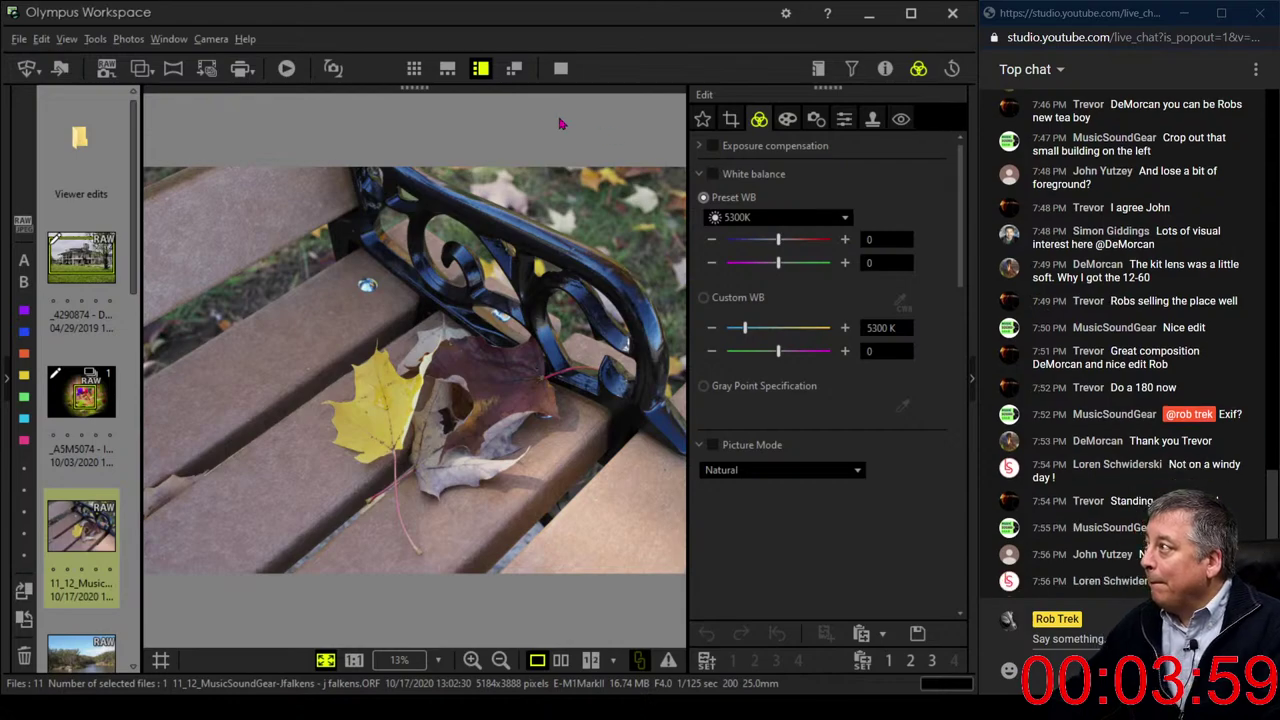
{"action": "left_click", "coordinate": [731, 122]}
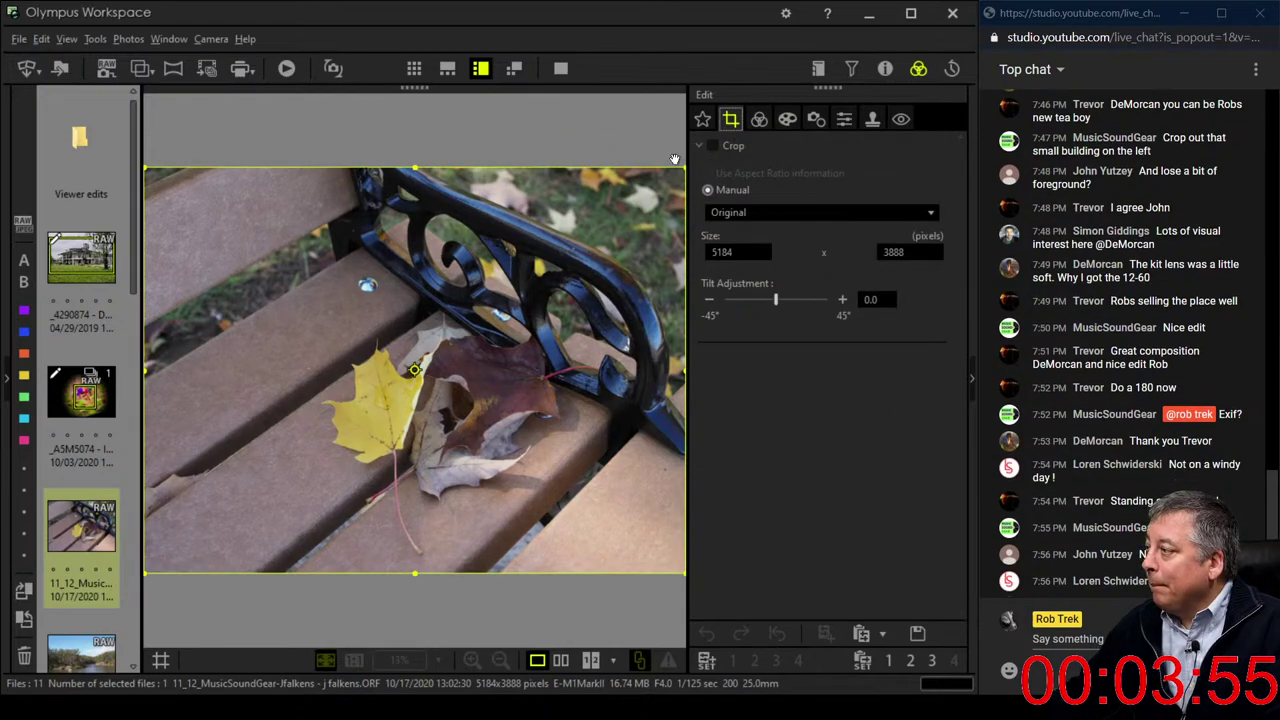
{"action": "left_click", "coordinate": [760, 212]}
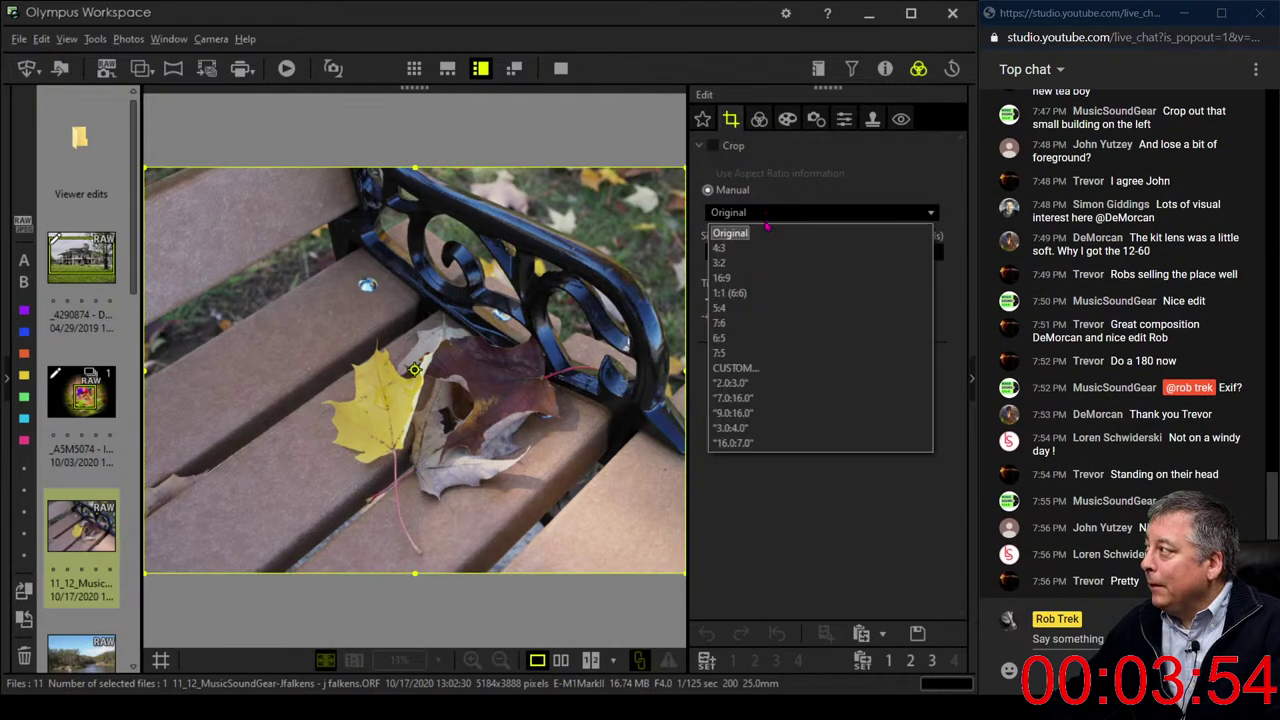
{"action": "left_click", "coordinate": [760, 294]}
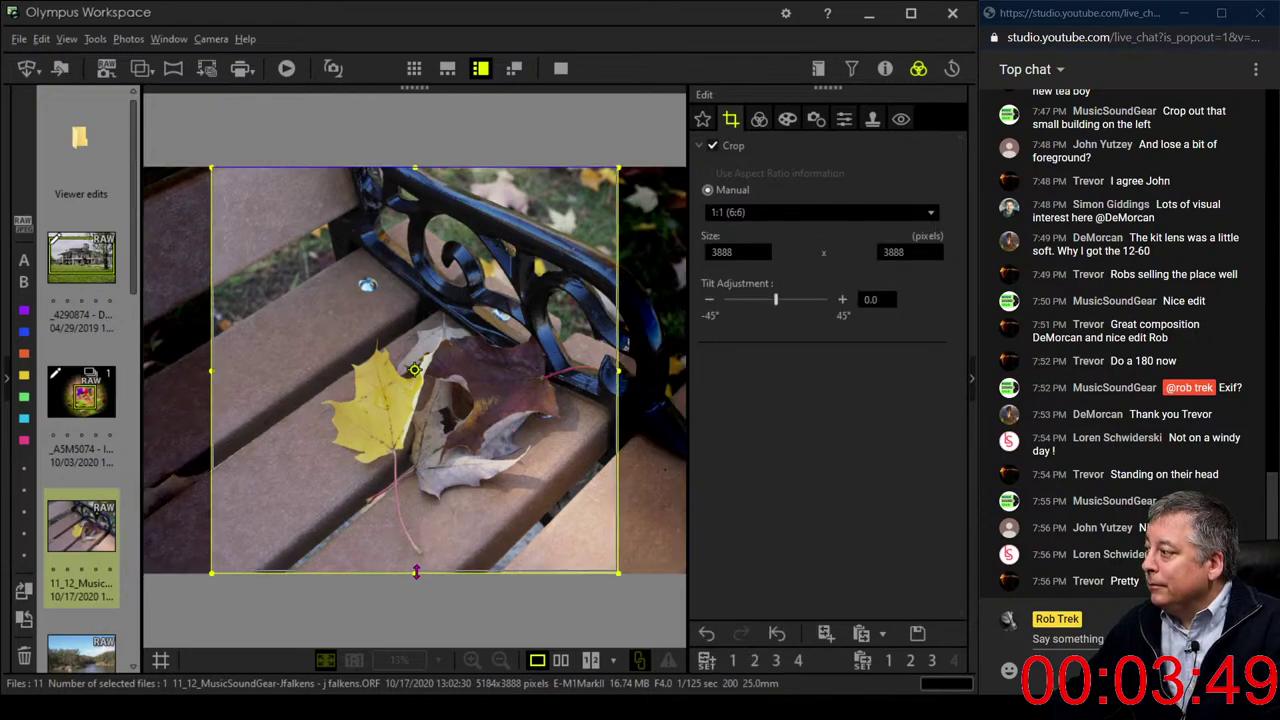
{"action": "left_click_drag", "start_coordinate": [416, 572], "coordinate": [415, 512]}
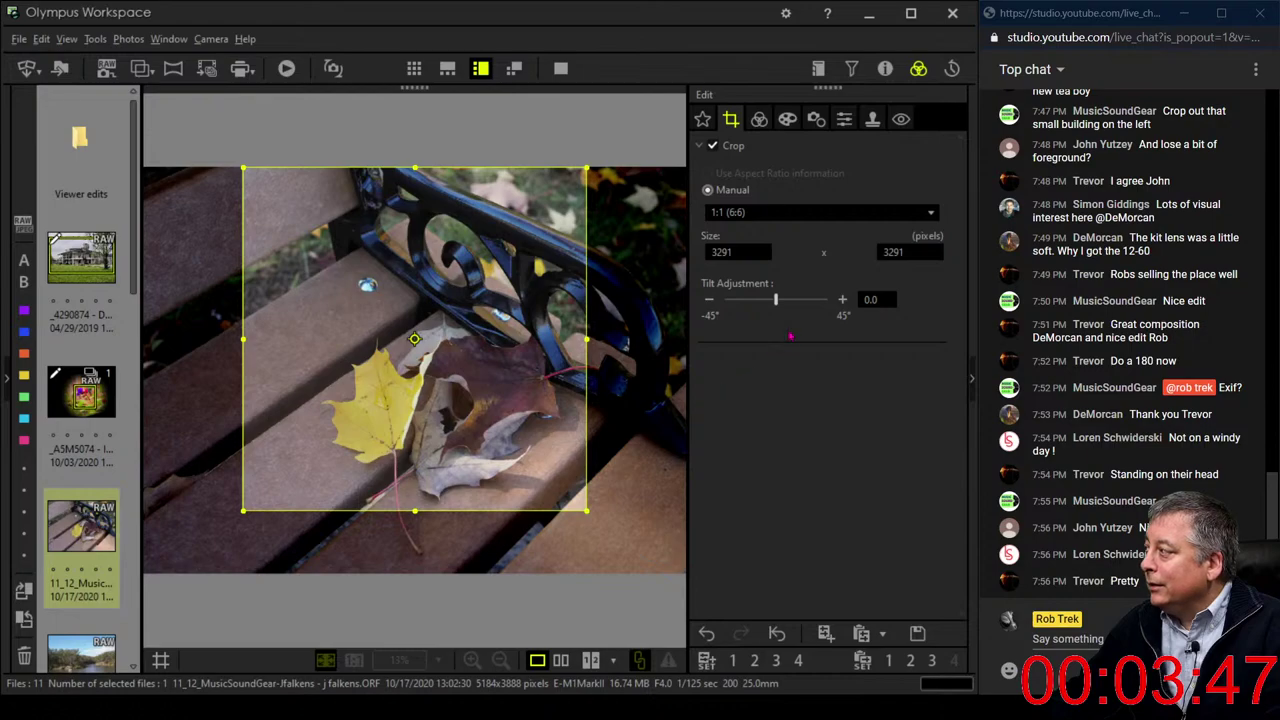
Tilt the leaf photo to -25.4° and move the square crop of about 2424 pixels down over the yellow leaf
{"action": "left_click_drag", "start_coordinate": [784, 305], "coordinate": [746, 299]}
{"action": "left_click_drag", "start_coordinate": [486, 342], "coordinate": [464, 434]}
{"action": "left_click", "coordinate": [759, 119]}
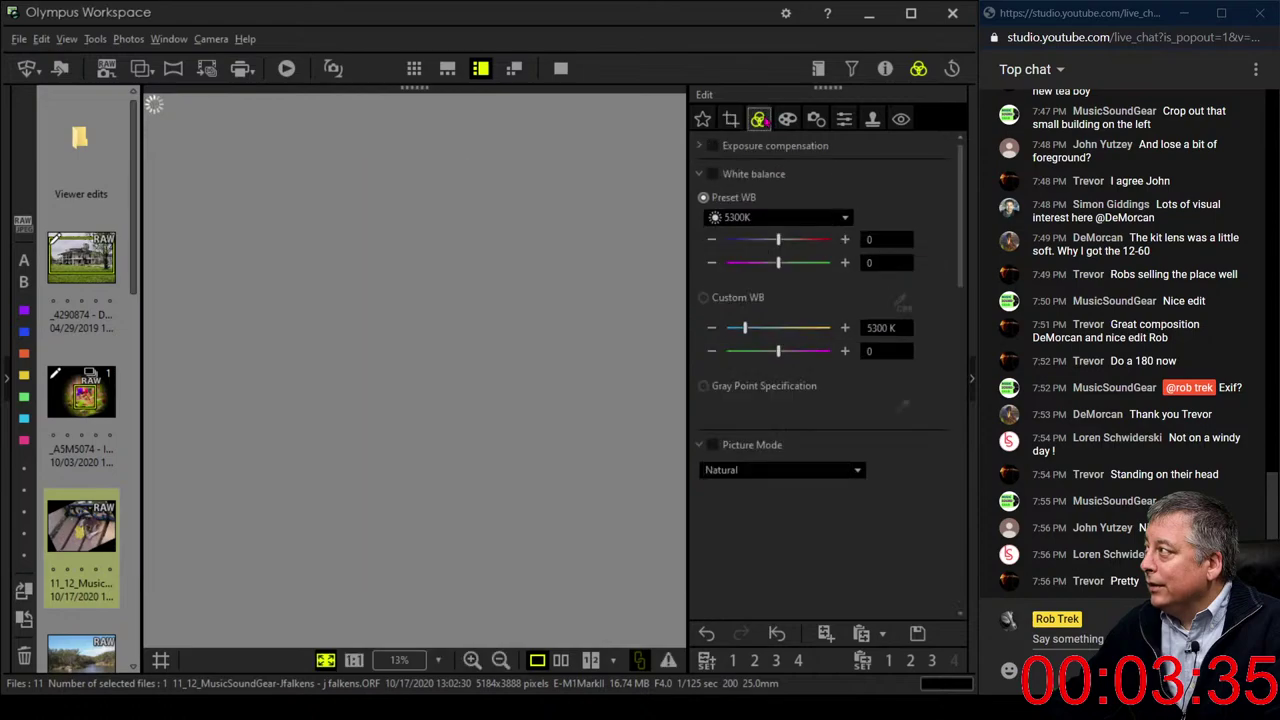
Enlarge the square crop to about 2911 pixels and reposition it to frame all the leaves
{"action": "left_click", "coordinate": [731, 119]}
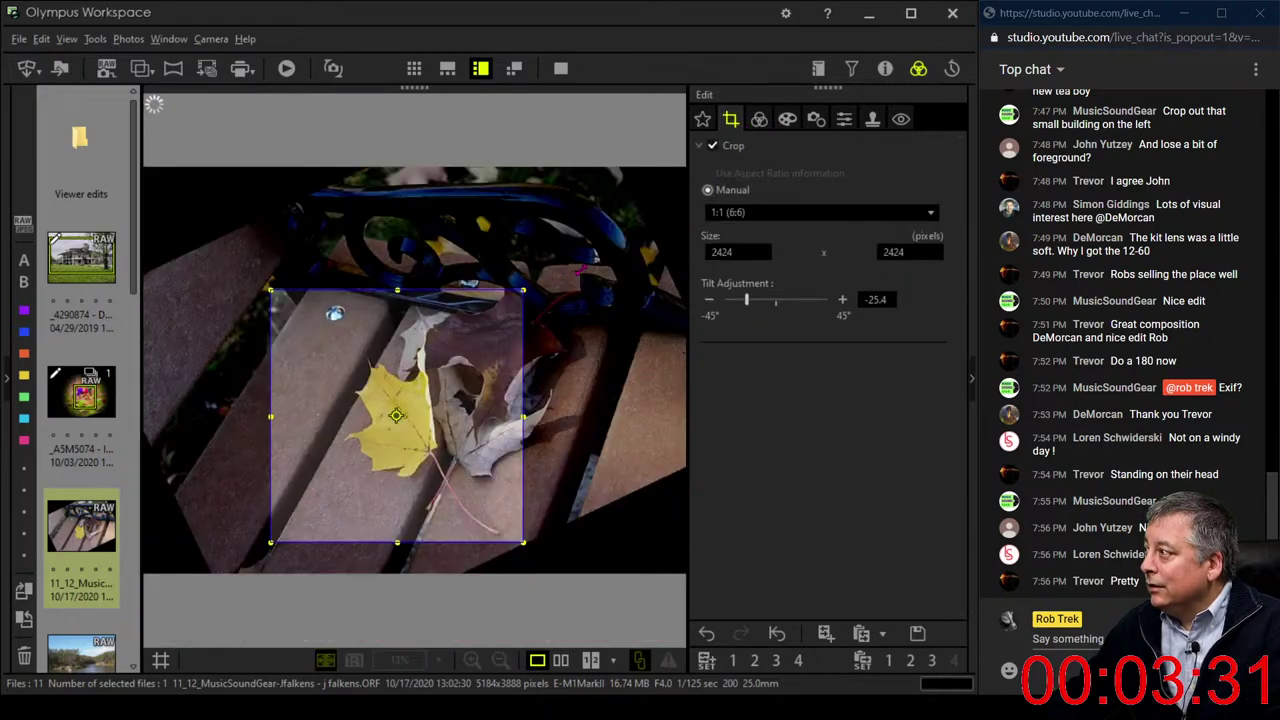
{"action": "left_click_drag", "start_coordinate": [271, 291], "coordinate": [232, 252]}
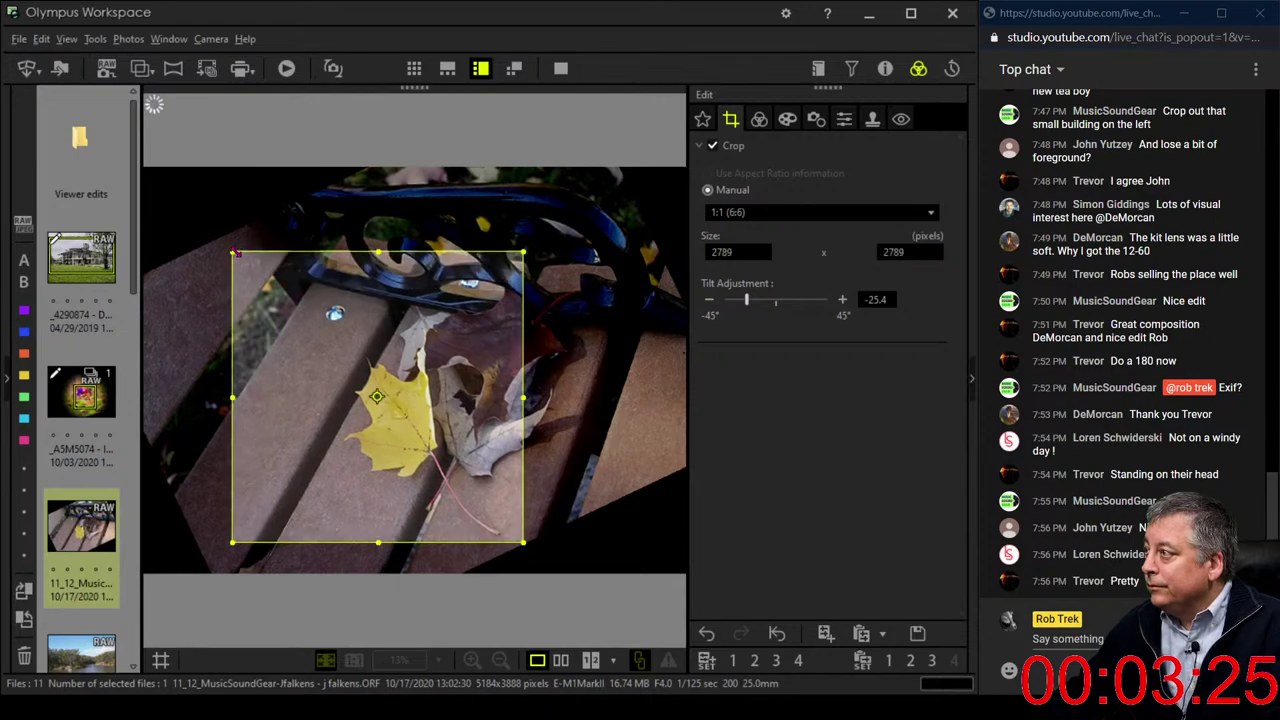
{"action": "left_click_drag", "start_coordinate": [234, 253], "coordinate": [219, 239]}
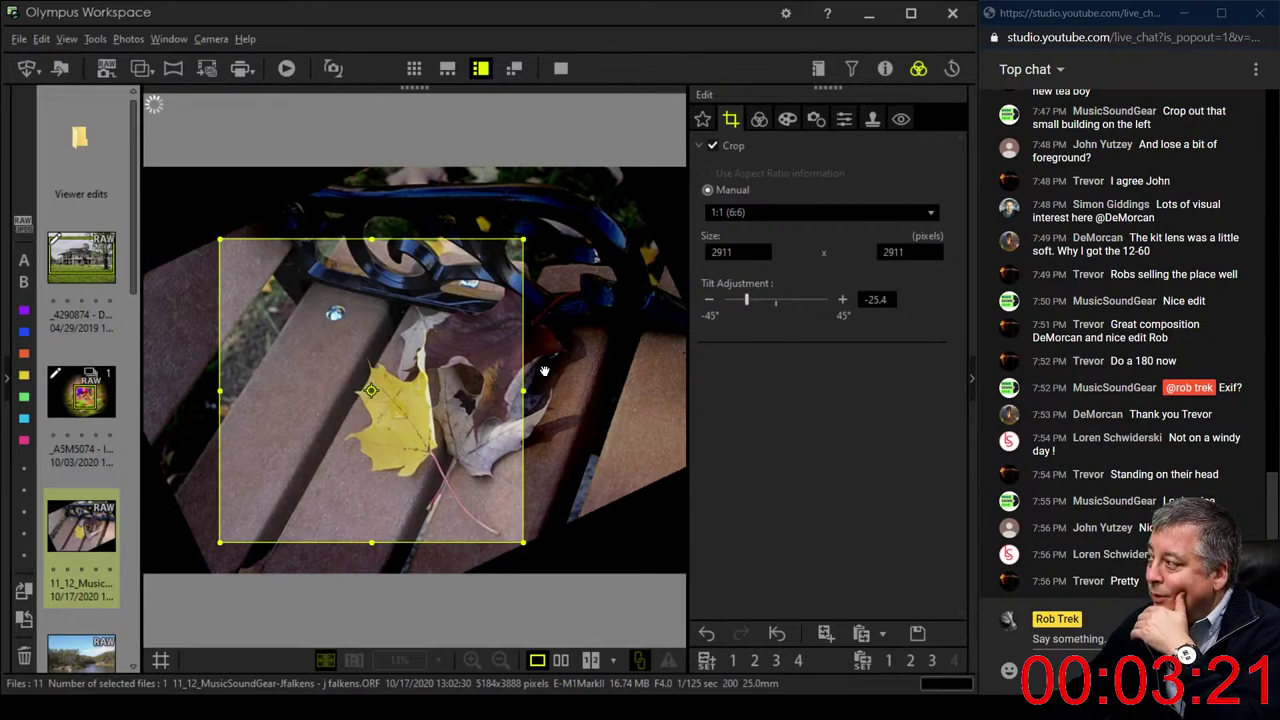
{"action": "left_click_drag", "start_coordinate": [476, 383], "coordinate": [520, 363]}
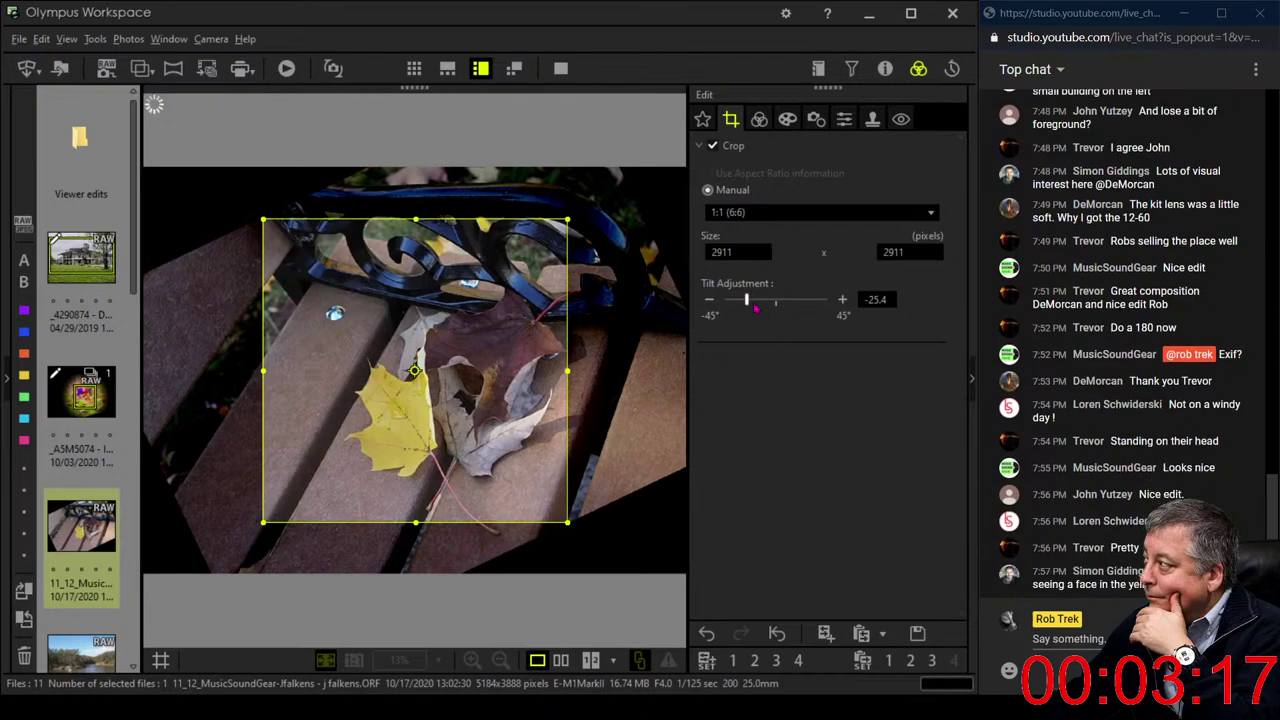
Increase the leaf photo's tilt to -41.3° and check the cropped result
{"action": "left_click_drag", "start_coordinate": [756, 308], "coordinate": [735, 308]}
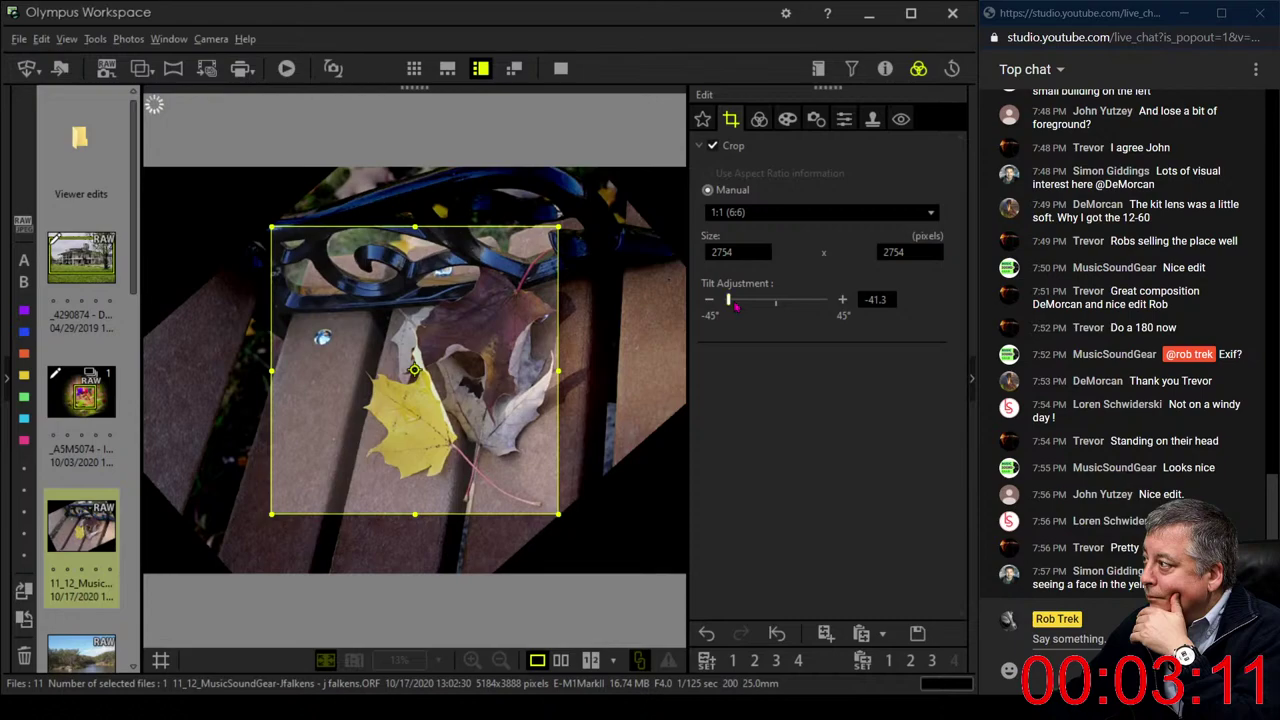
{"action": "left_click", "coordinate": [759, 120]}
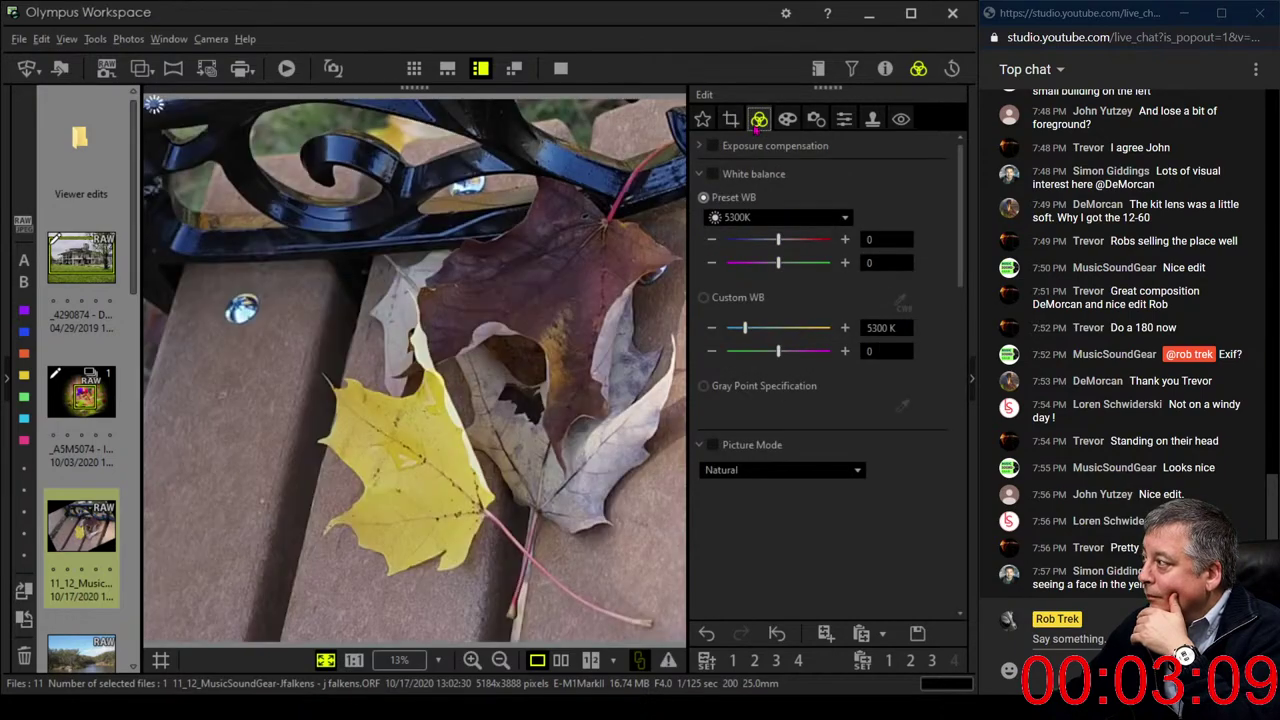
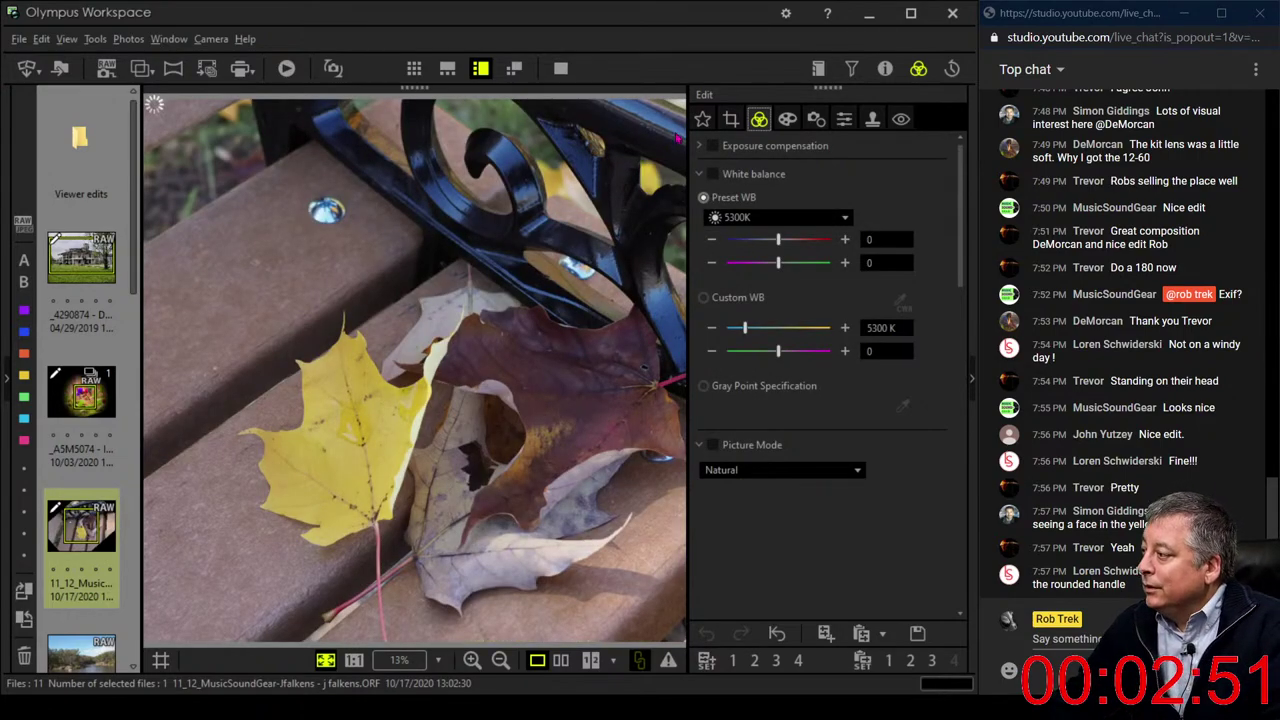
{"action": "left_click", "coordinate": [731, 119]}
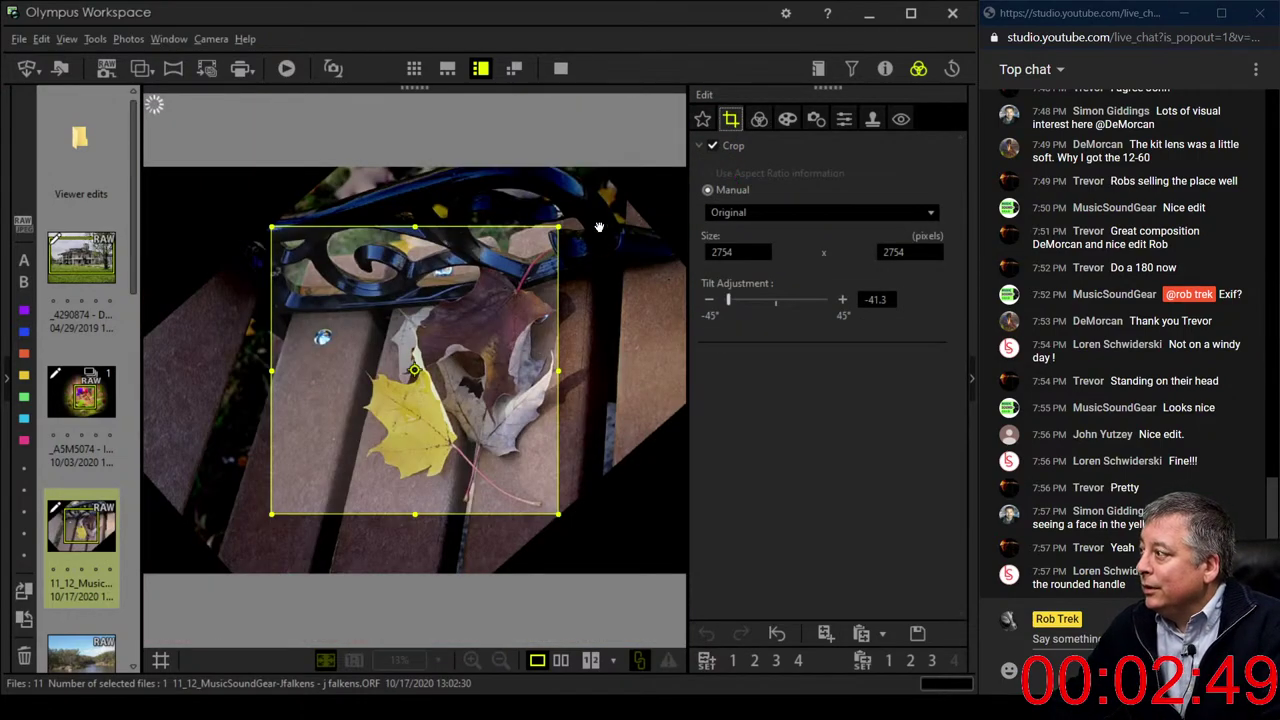
{"action": "left_click", "coordinate": [757, 120]}
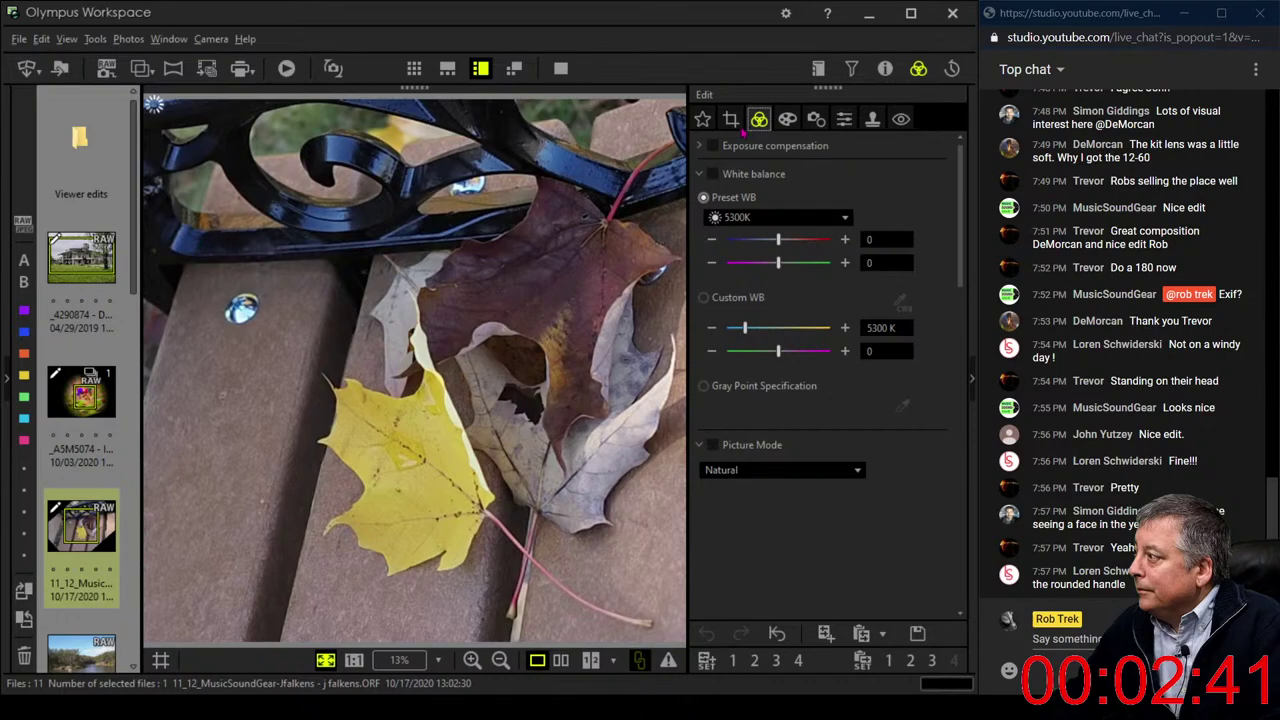
Set the leaf photo's tilt to -1.4° and extend the crop downward to about 2754 x 3281 pixels
{"action": "left_click", "coordinate": [742, 127]}
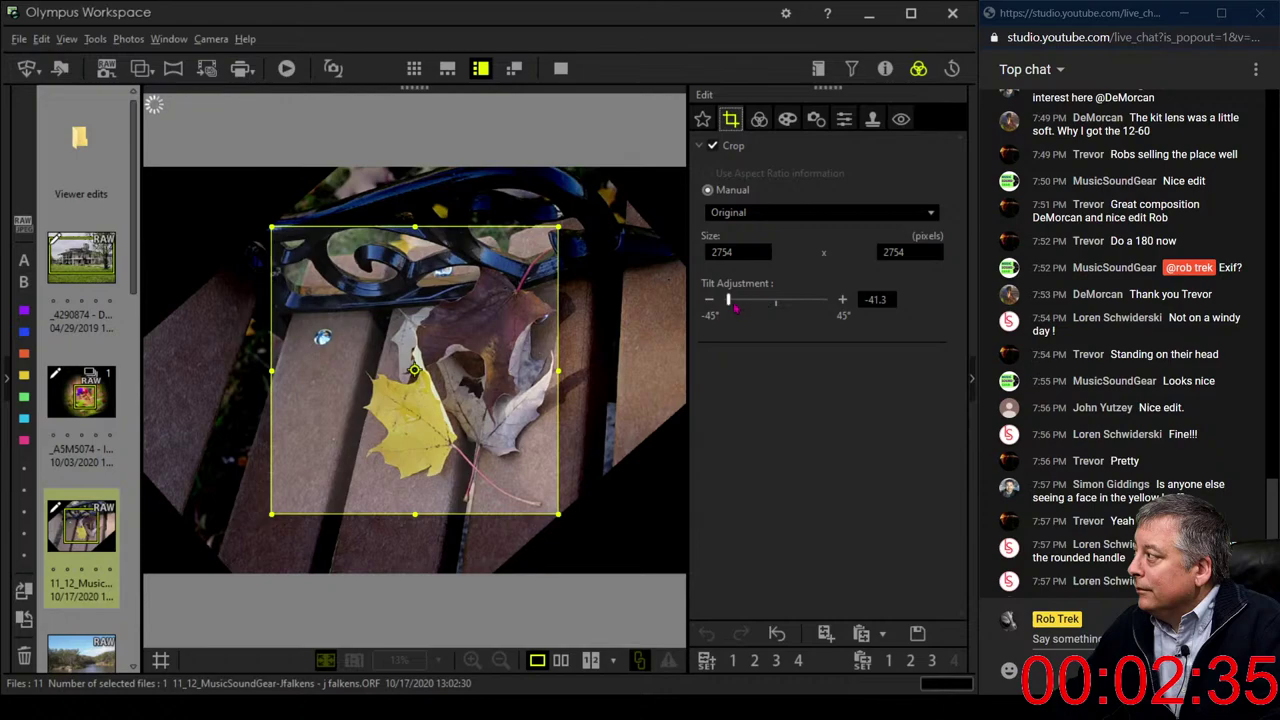
{"action": "left_click_drag", "start_coordinate": [731, 302], "coordinate": [774, 306]}
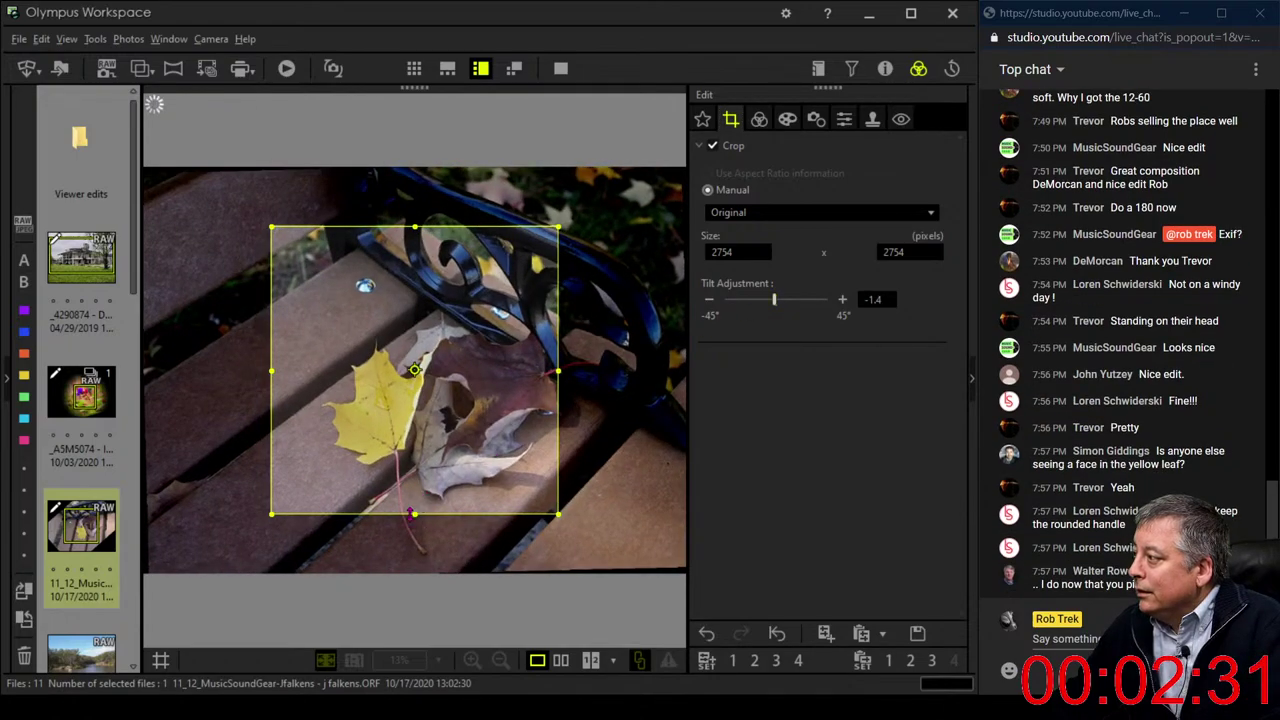
{"action": "left_click_drag", "start_coordinate": [410, 514], "coordinate": [415, 570]}
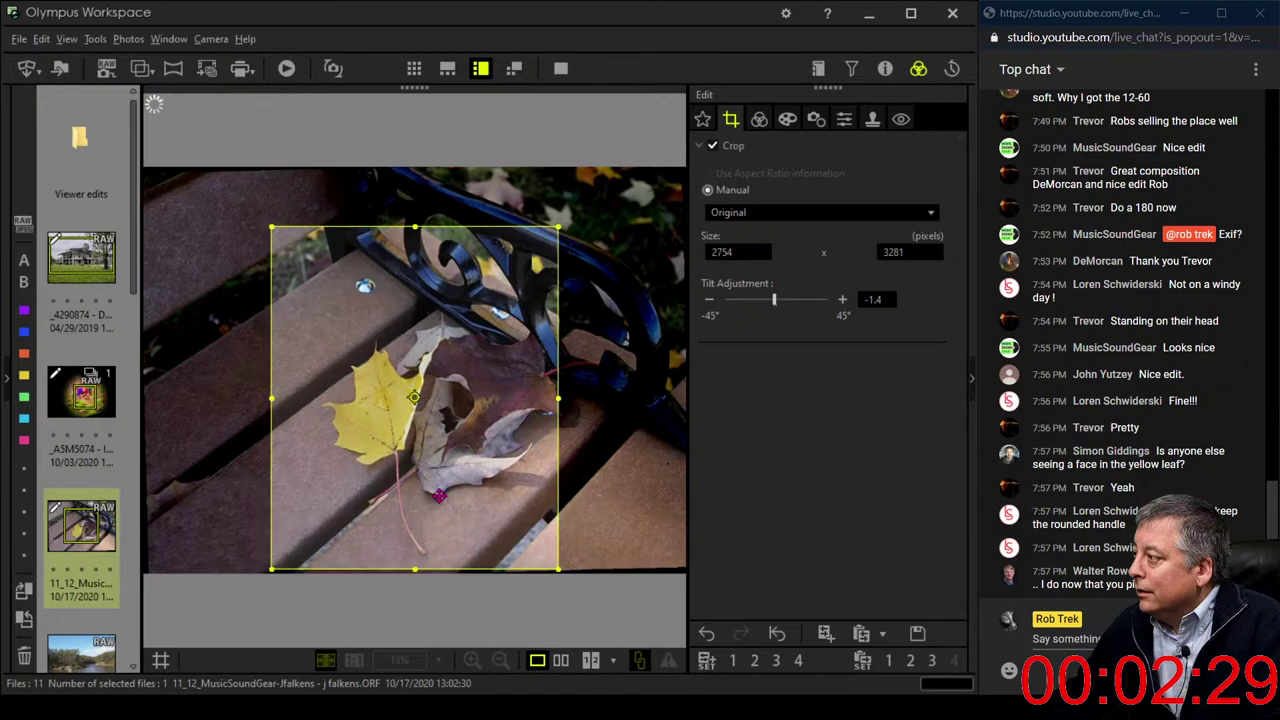
Change the crop ratio to 4:3 and size the frame to about 3868 x 2901 pixels around the leaves and armrest
{"action": "left_click", "coordinate": [722, 213]}
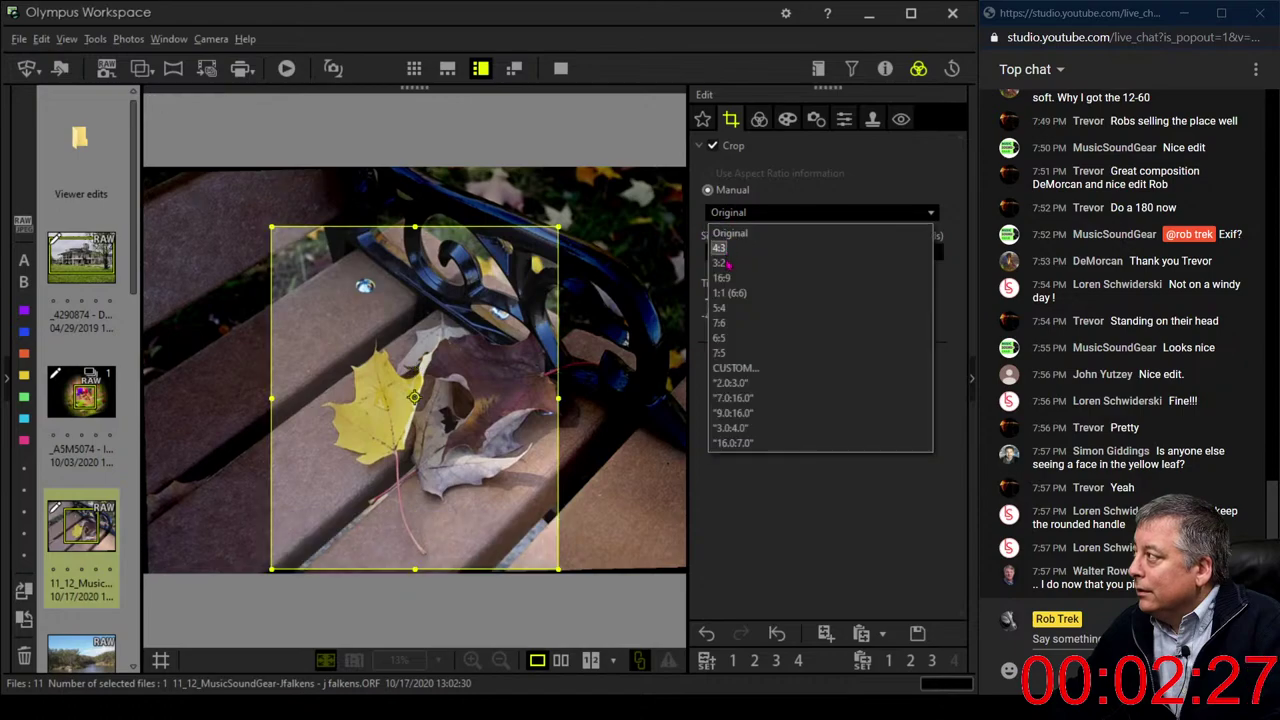
{"action": "left_click", "coordinate": [719, 247]}
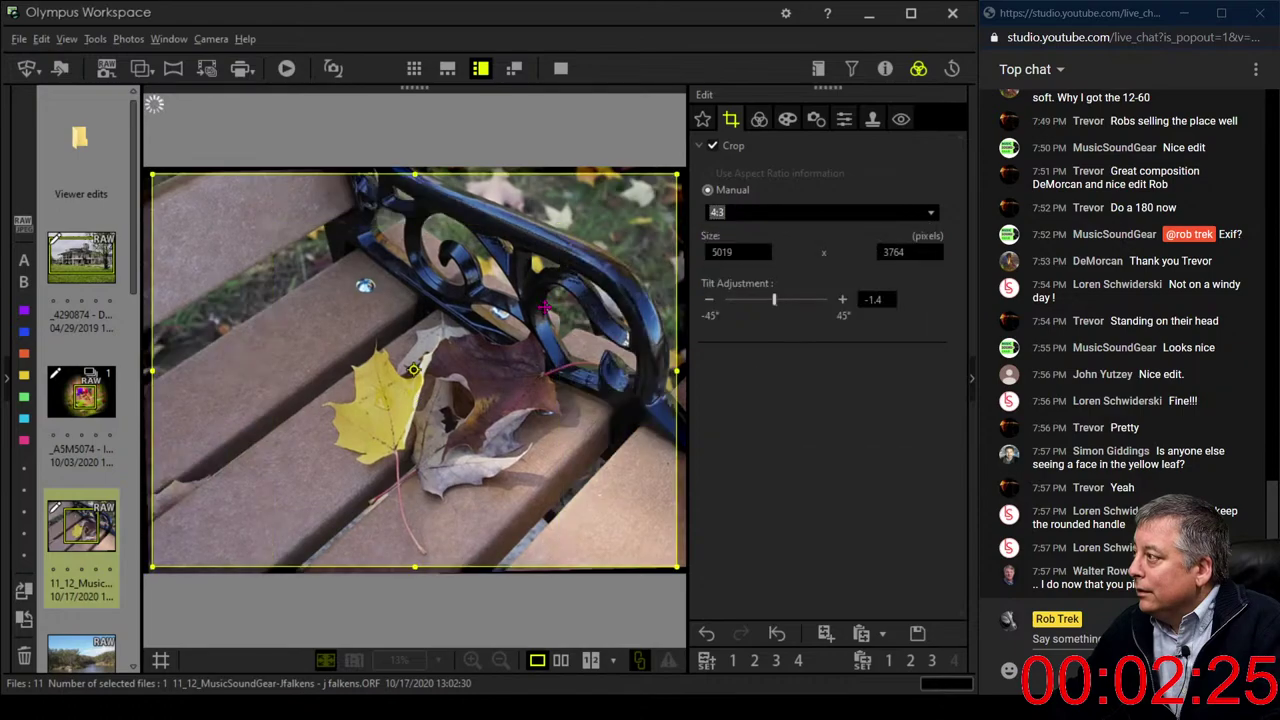
{"action": "left_click_drag", "start_coordinate": [416, 178], "coordinate": [463, 320]}
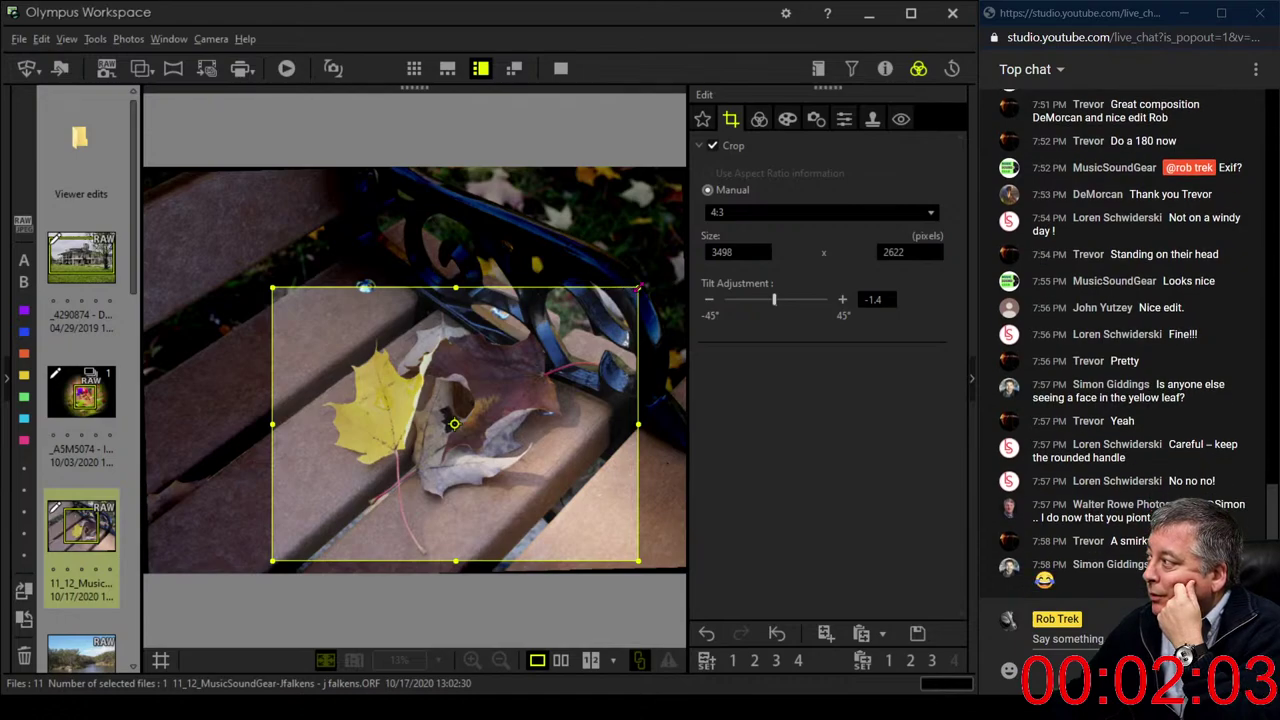
{"action": "left_click_drag", "start_coordinate": [638, 288], "coordinate": [677, 262]}
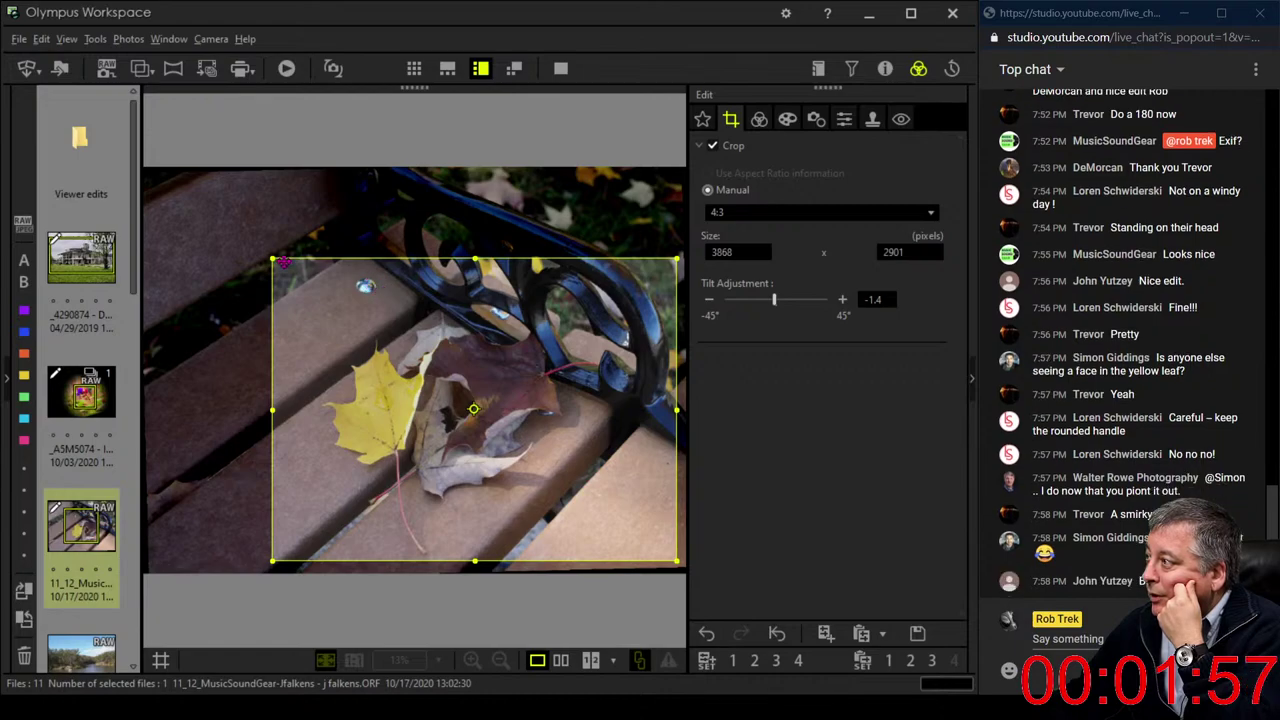
Tighten the 4:3 crop around the leaves by pulling in the frame's upper-left corner
{"action": "left_click_drag", "start_coordinate": [273, 259], "coordinate": [339, 328]}
{"action": "left_click", "coordinate": [760, 120]}
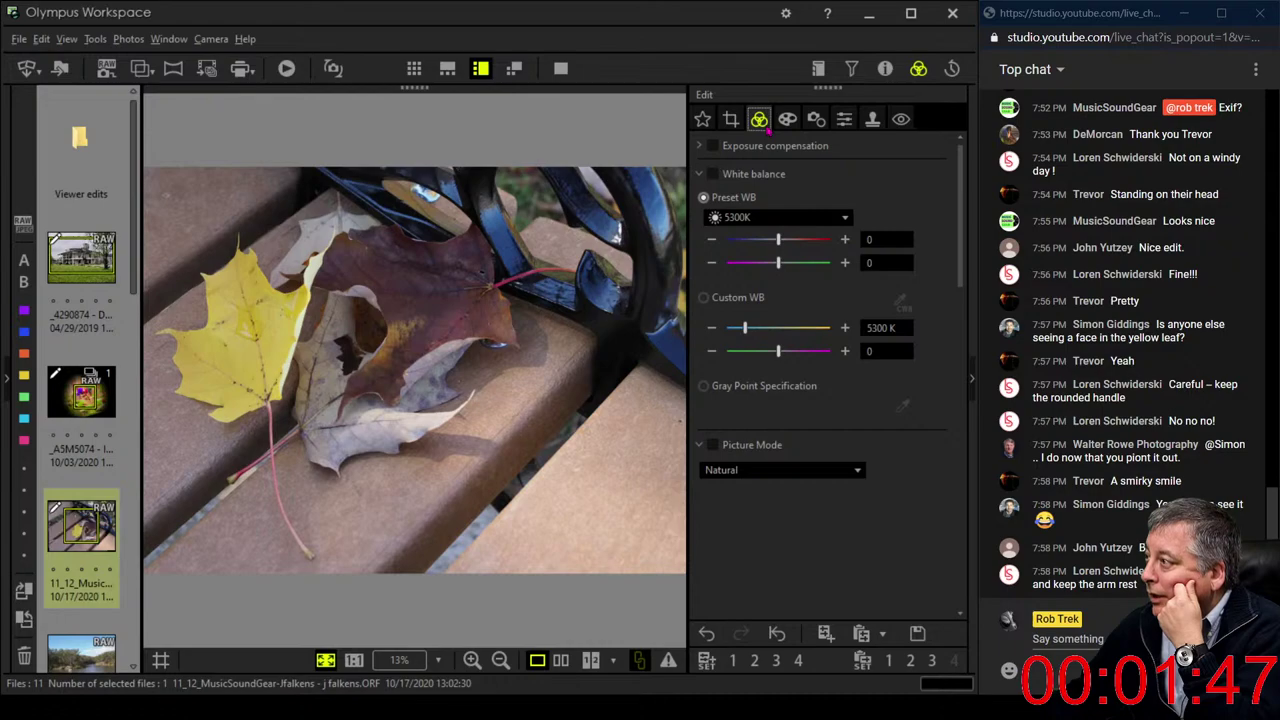
Apply the Pop Art filter to the leaf photo and set its vignetting to -14
{"action": "left_click", "coordinate": [790, 122]}
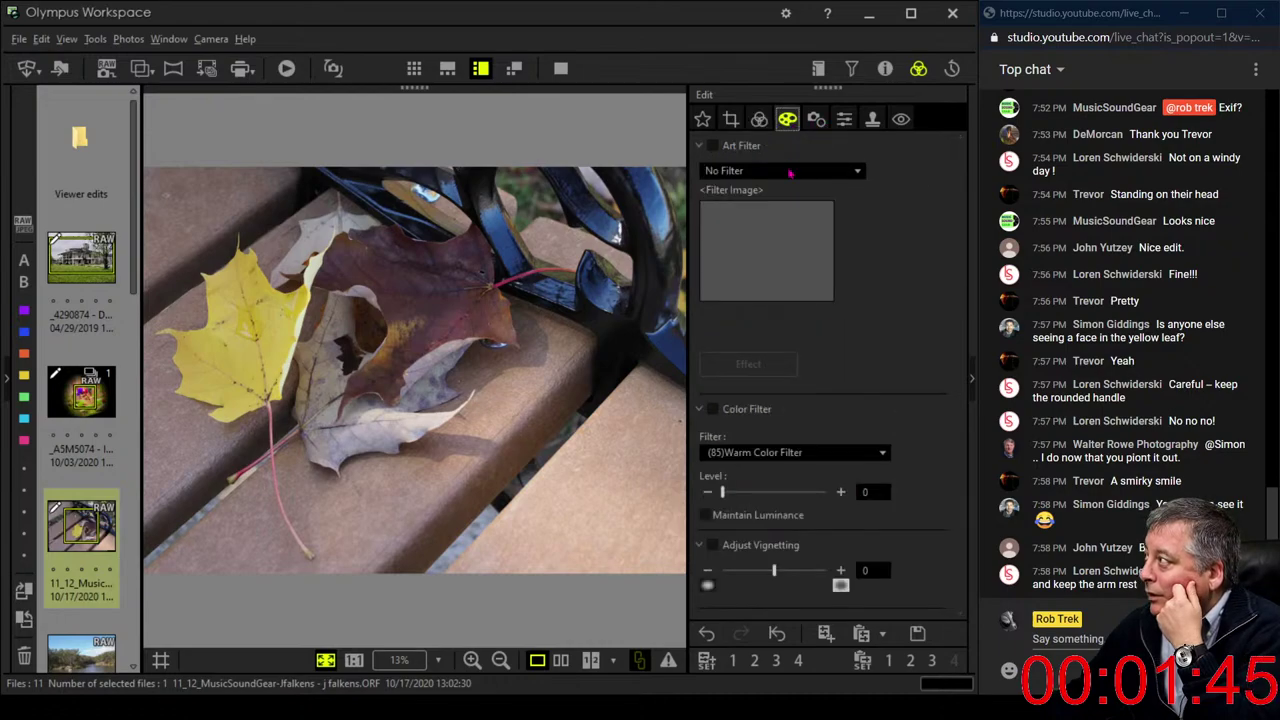
{"action": "left_click", "coordinate": [790, 172]}
{"action": "left_click", "coordinate": [770, 189]}
{"action": "left_click", "coordinate": [759, 119]}
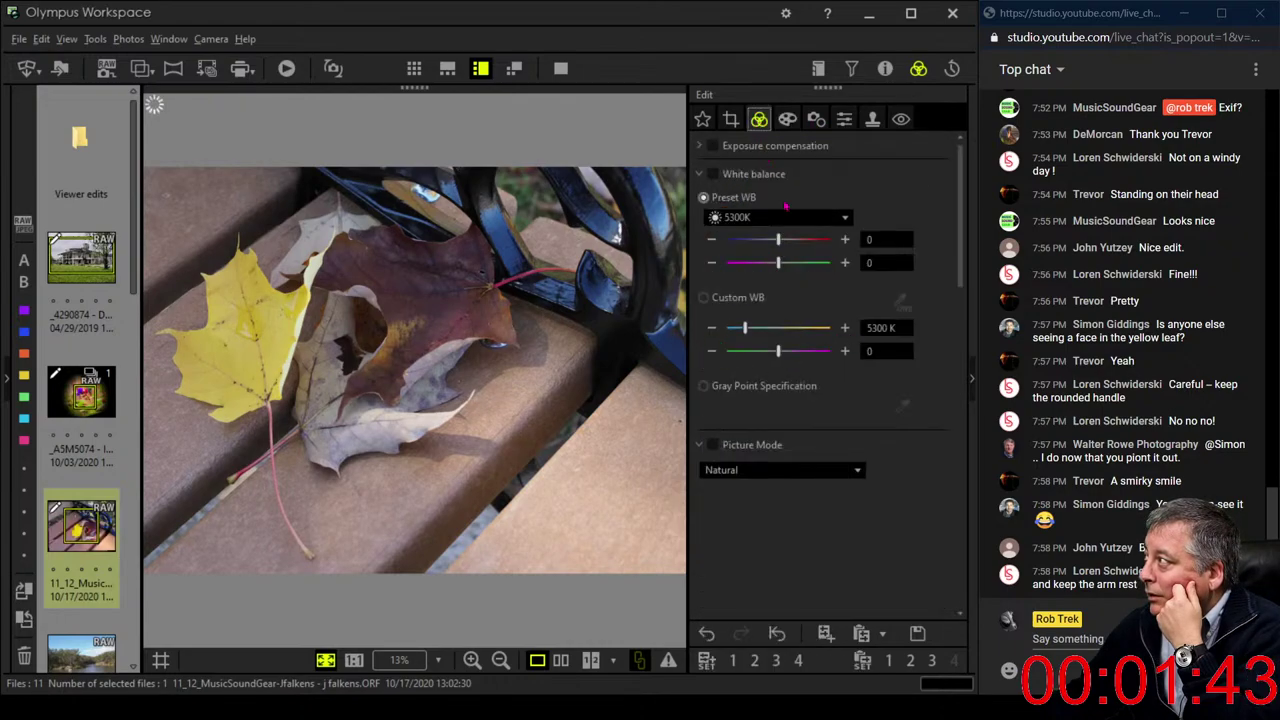
{"action": "left_click", "coordinate": [788, 120]}
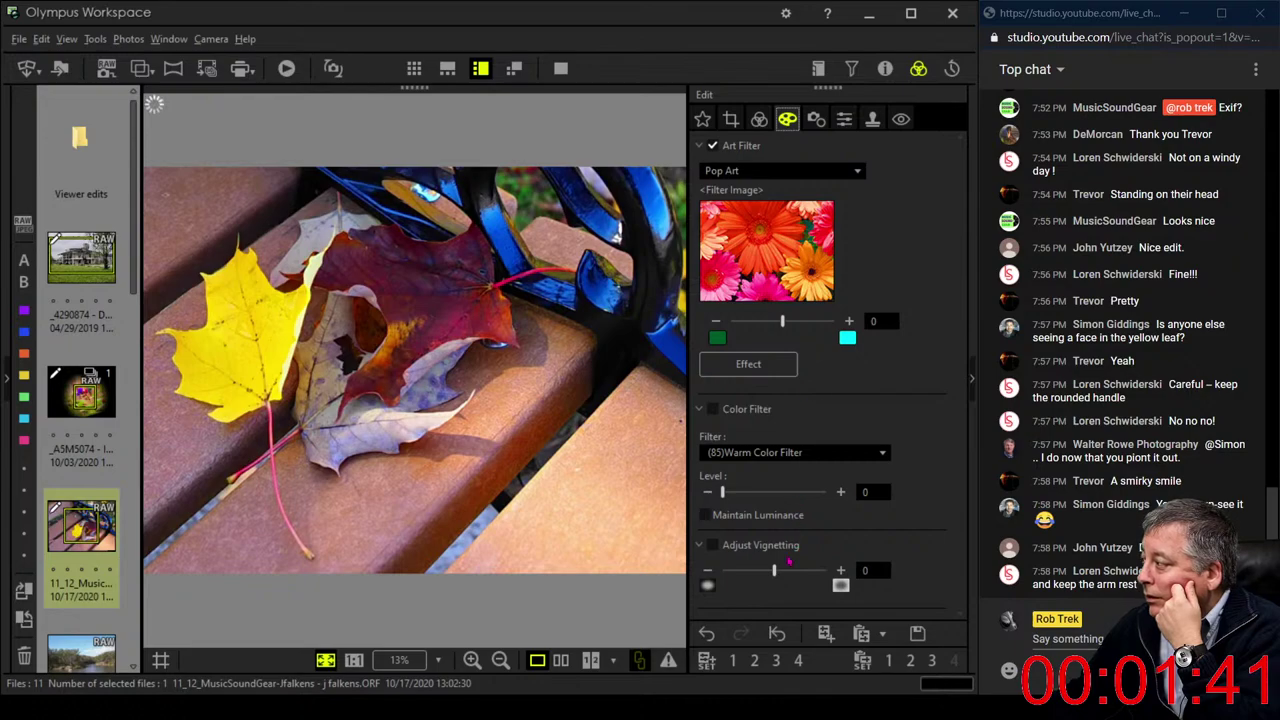
{"action": "left_click_drag", "start_coordinate": [775, 571], "coordinate": [751, 572]}
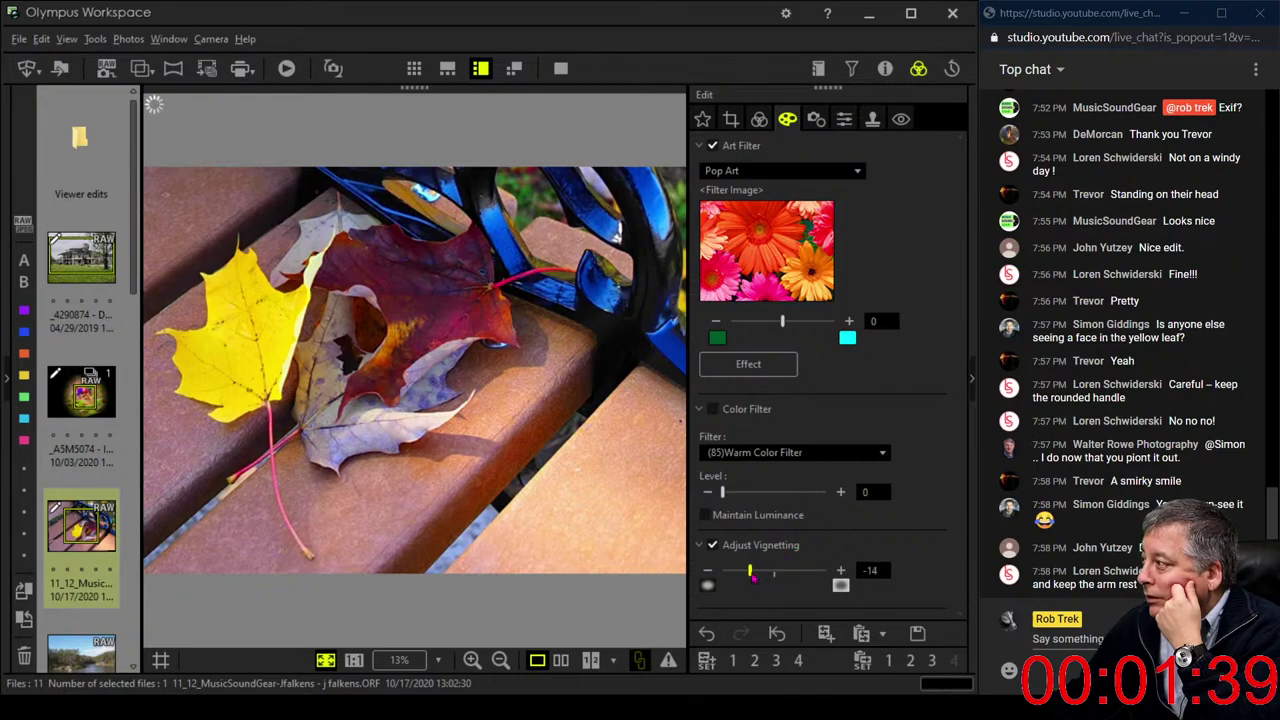
Set the leaf photo's sharpness to 2.0 and its noise filter to OFF
{"action": "left_click", "coordinate": [759, 119]}
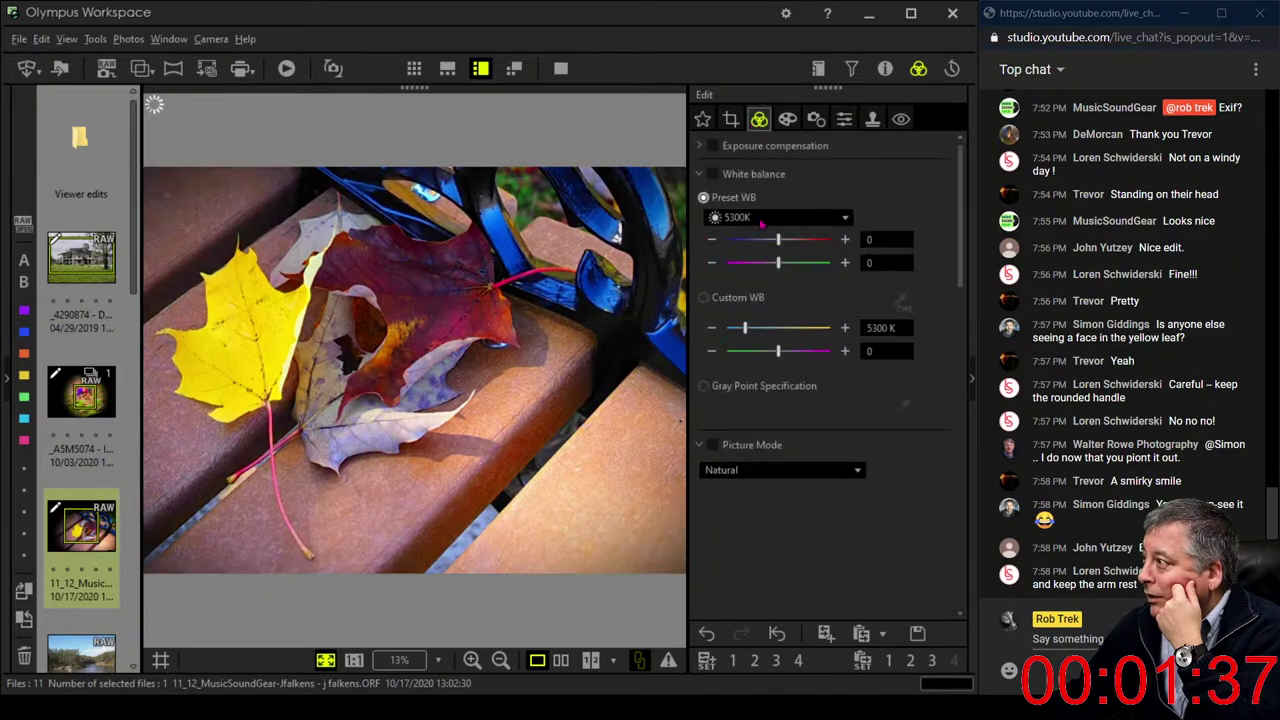
{"action": "scroll", "coordinate": [780, 210], "scroll_direction": "down", "scroll_amount": 10}
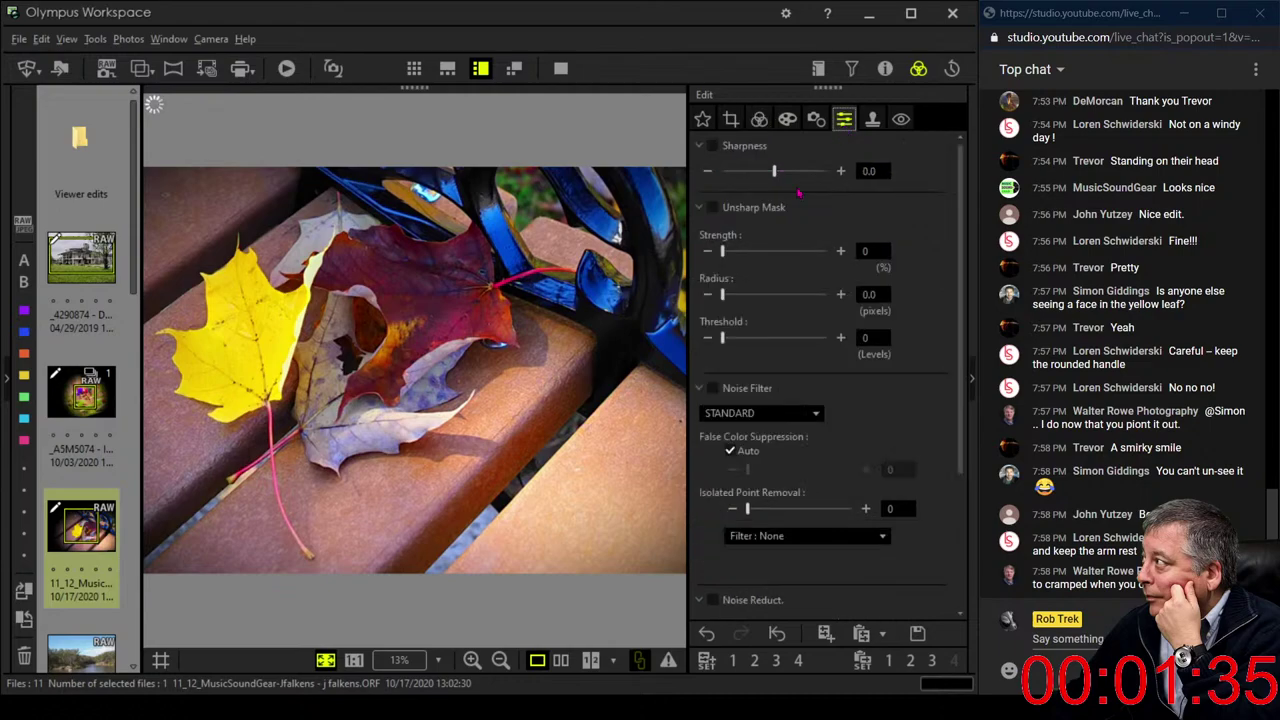
{"action": "left_click_drag", "start_coordinate": [799, 193], "coordinate": [815, 197]}
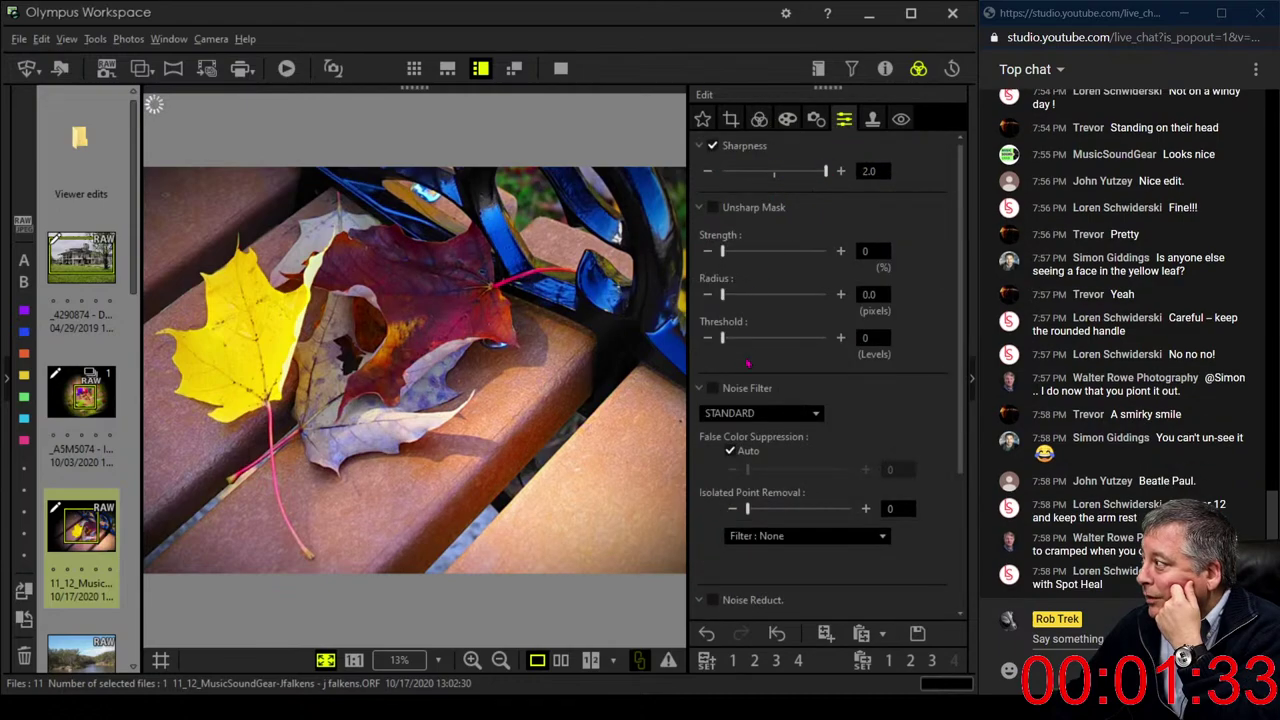
{"action": "left_click", "coordinate": [746, 413]}
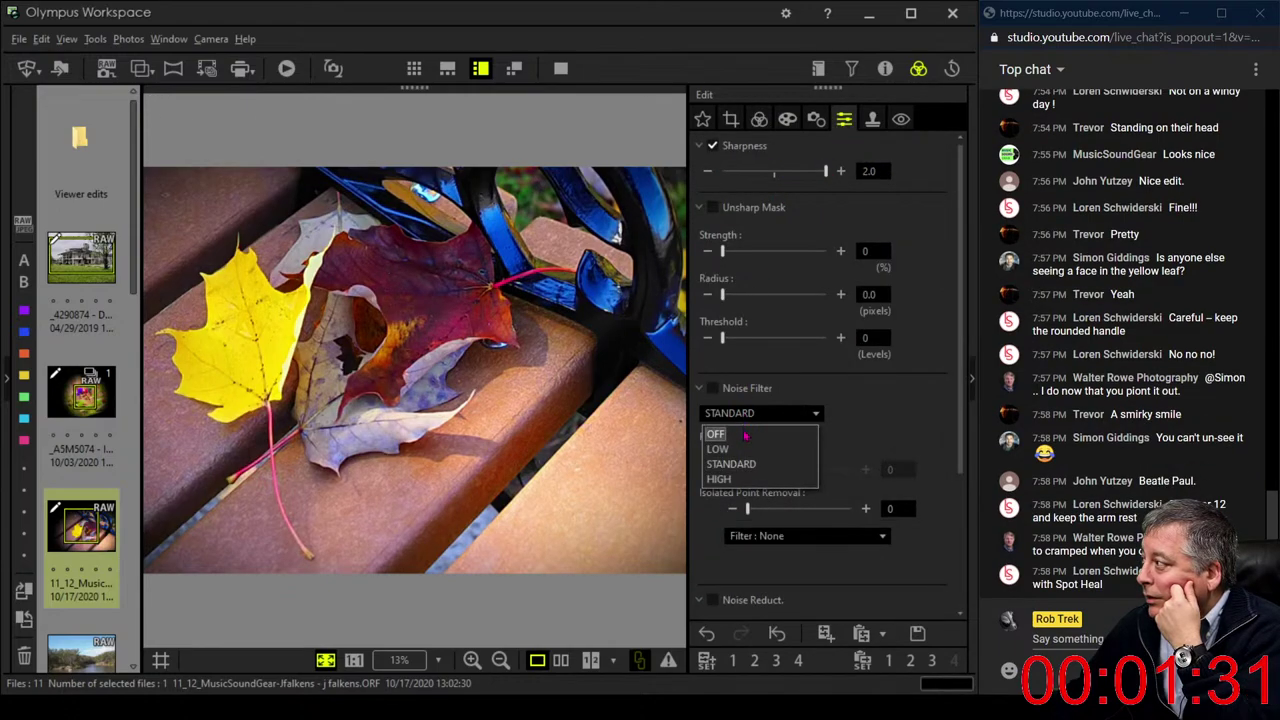
{"action": "left_click", "coordinate": [745, 435]}
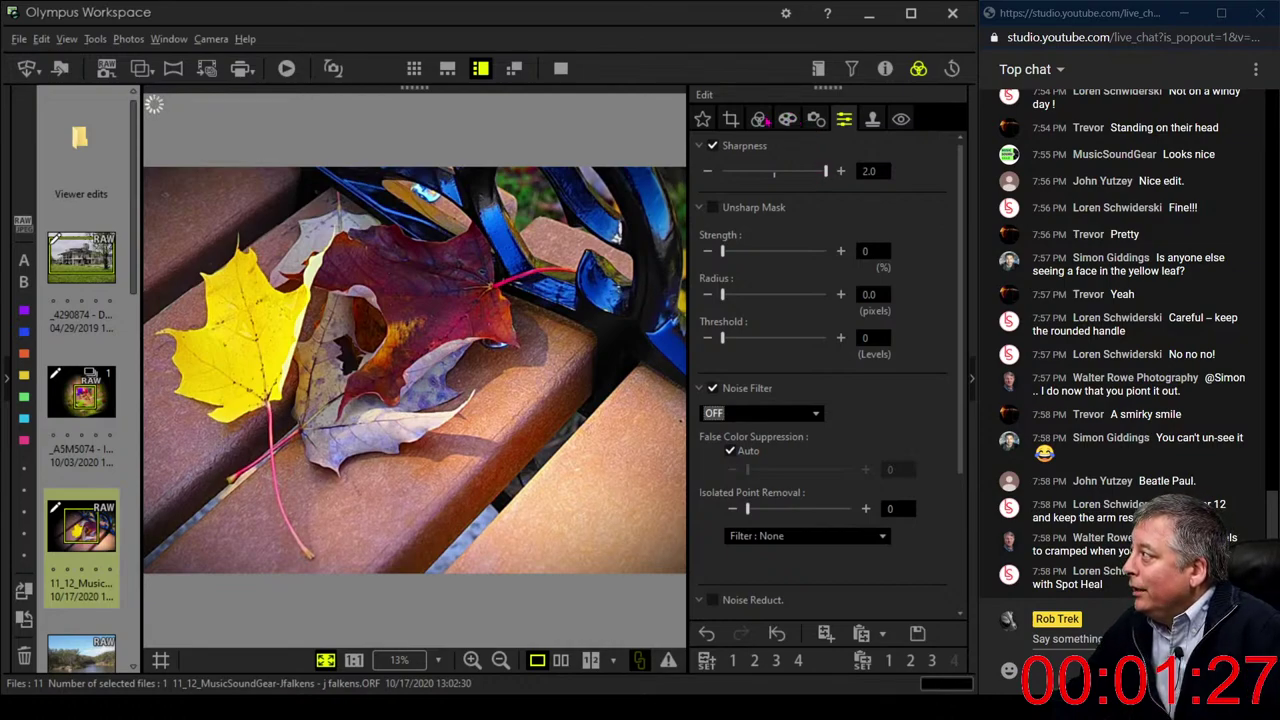
Check the leaf photo's shooting details and set a custom white balance of 5880 K
{"action": "left_click", "coordinate": [885, 68]}
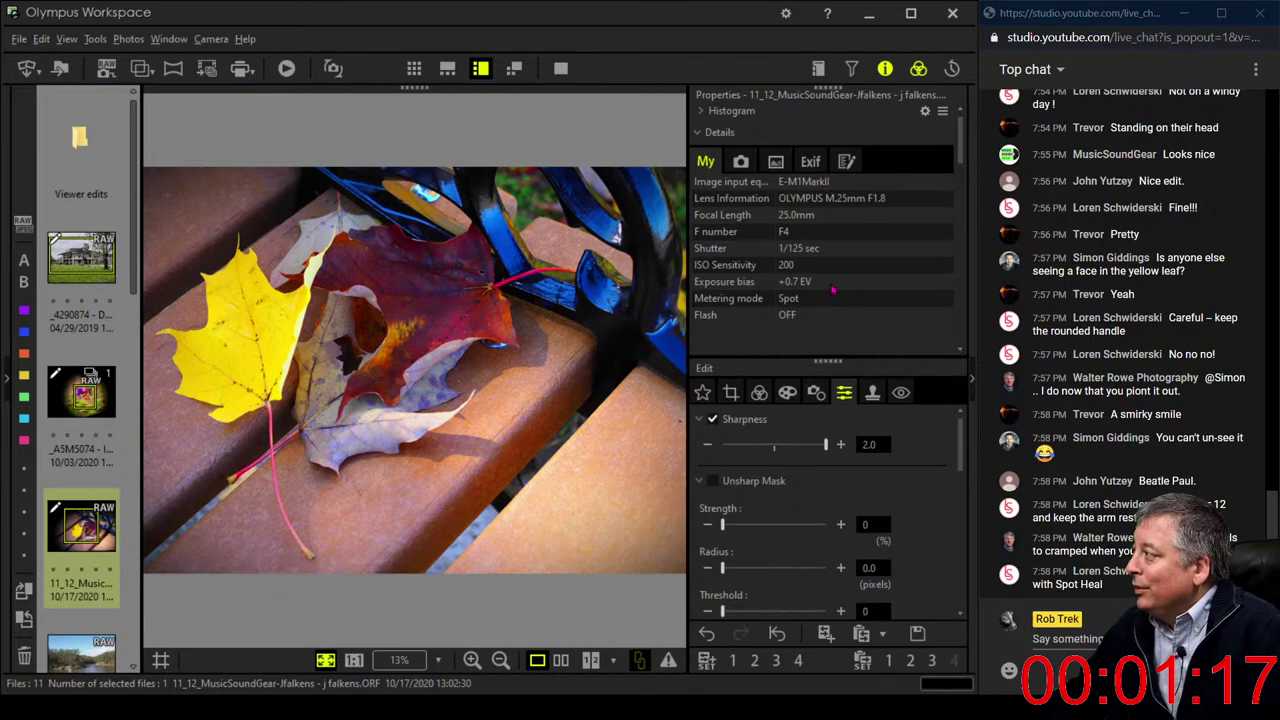
{"action": "left_click", "coordinate": [885, 68]}
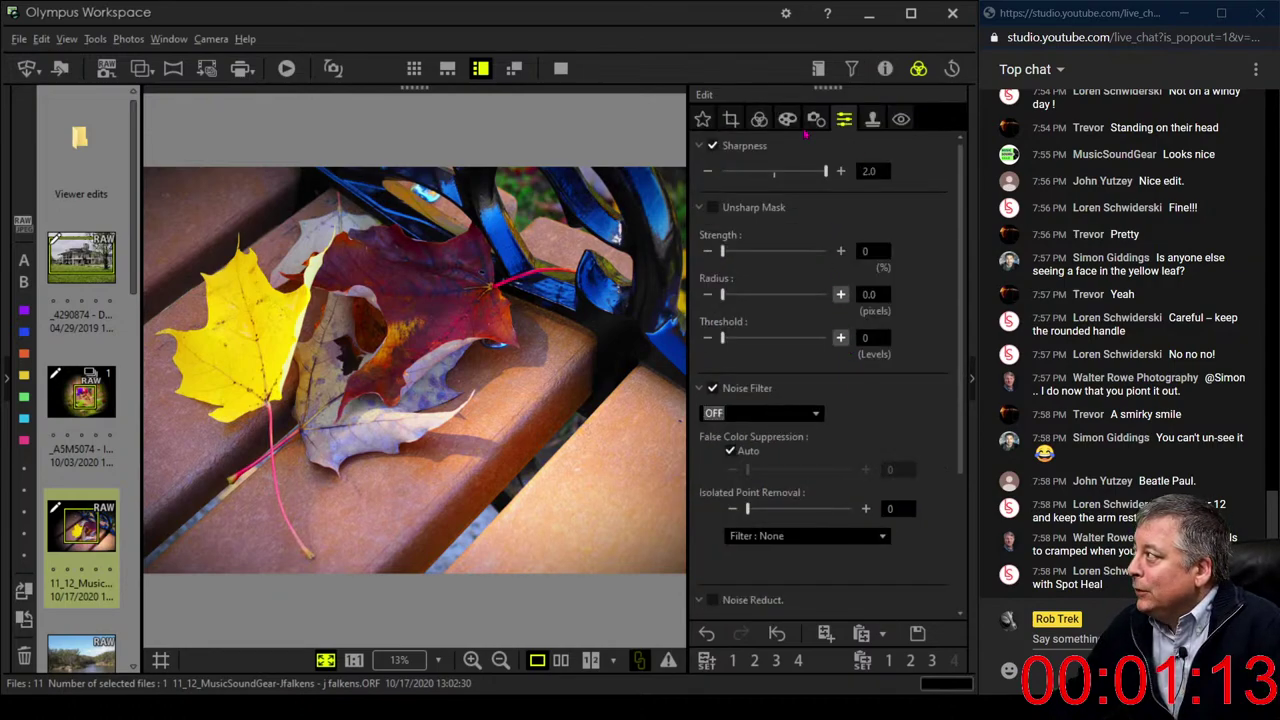
{"action": "left_click", "coordinate": [762, 120]}
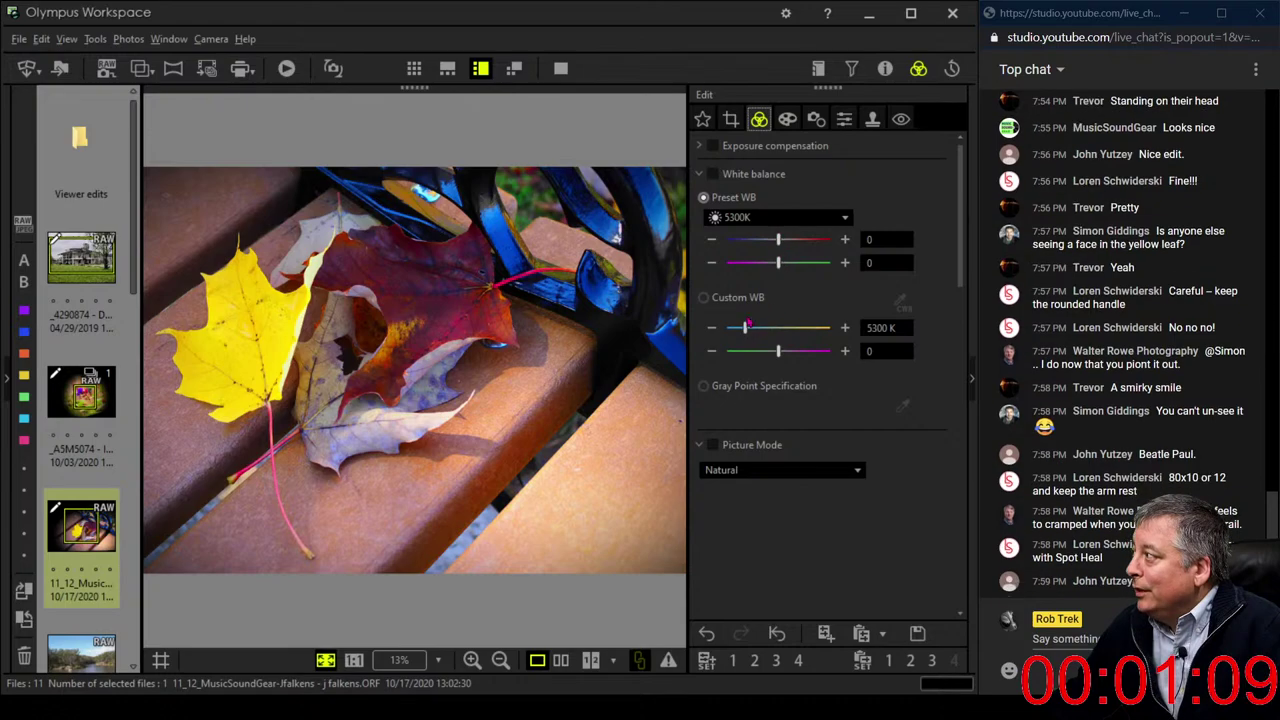
{"action": "left_click_drag", "start_coordinate": [746, 325], "coordinate": [749, 329]}
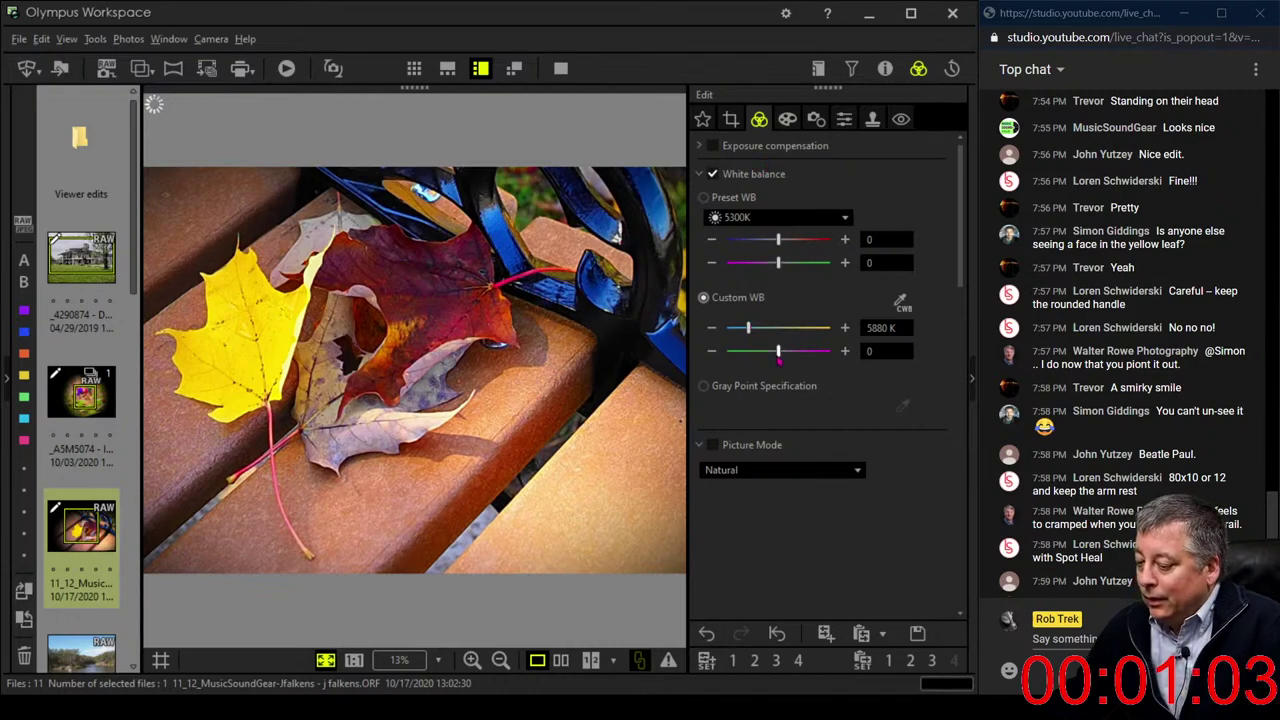
Reduce the leaf photo's saturation to -1.6
{"action": "scroll", "coordinate": [778, 362], "scroll_direction": "down", "scroll_amount": 5}
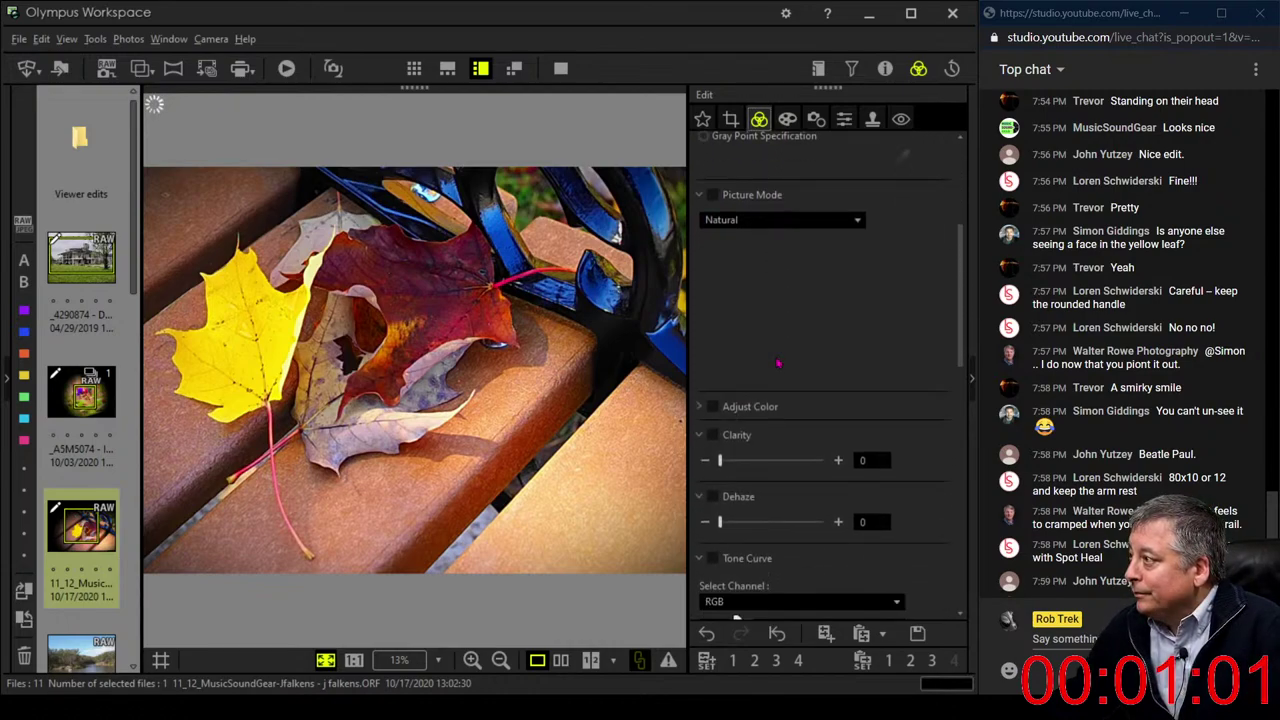
{"action": "scroll", "coordinate": [778, 362], "scroll_direction": "down", "scroll_amount": 5}
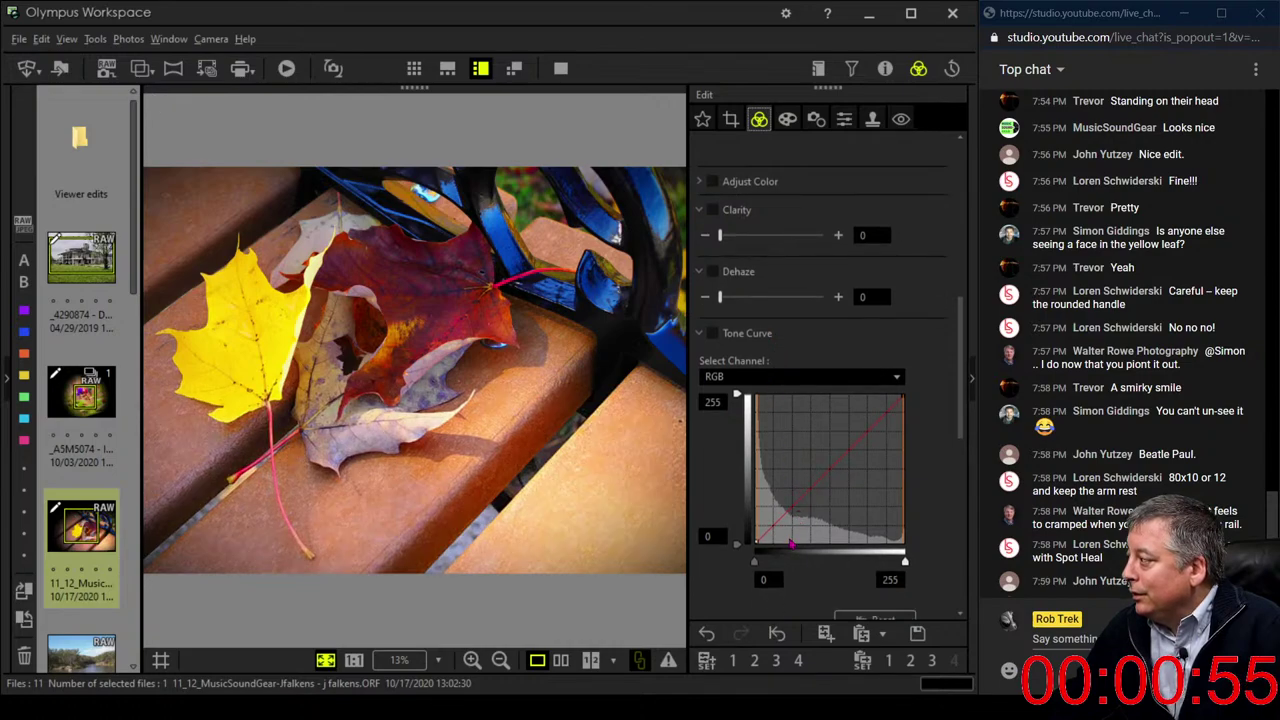
{"action": "scroll", "coordinate": [772, 570], "scroll_direction": "down", "scroll_amount": 3}
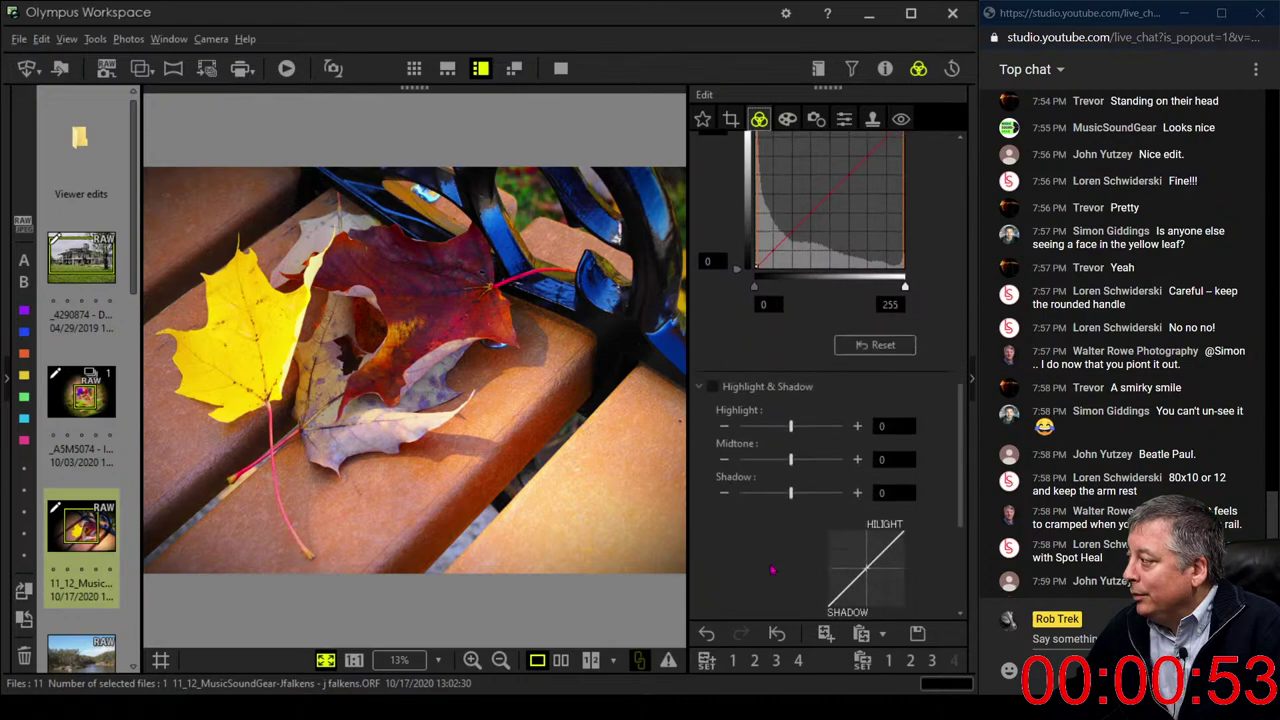
{"action": "scroll", "coordinate": [772, 570], "scroll_direction": "down", "scroll_amount": 3}
{"action": "left_click_drag", "start_coordinate": [774, 508], "coordinate": [732, 510]}
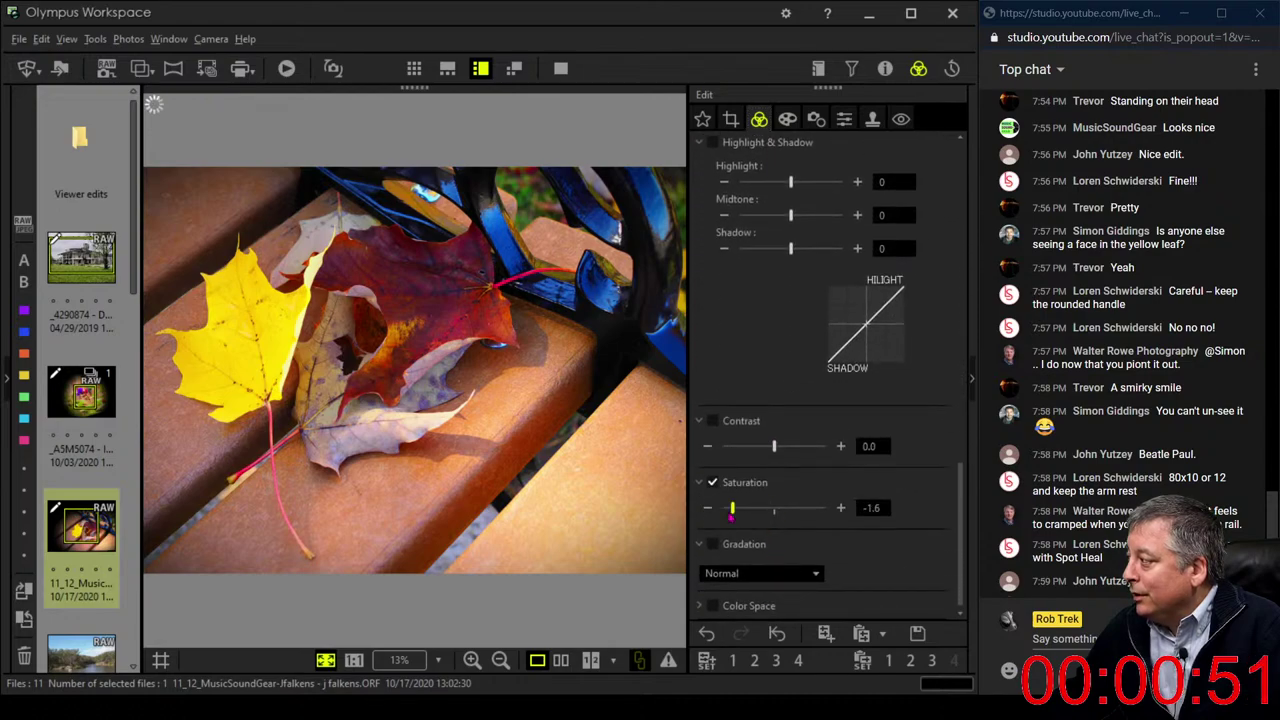
Darken the leaf photo with the RGB tone curve, placing one point in the shadows and one above the midtones, slightly below the diagonal
{"action": "scroll", "coordinate": [764, 412], "scroll_direction": "up", "scroll_amount": 2}
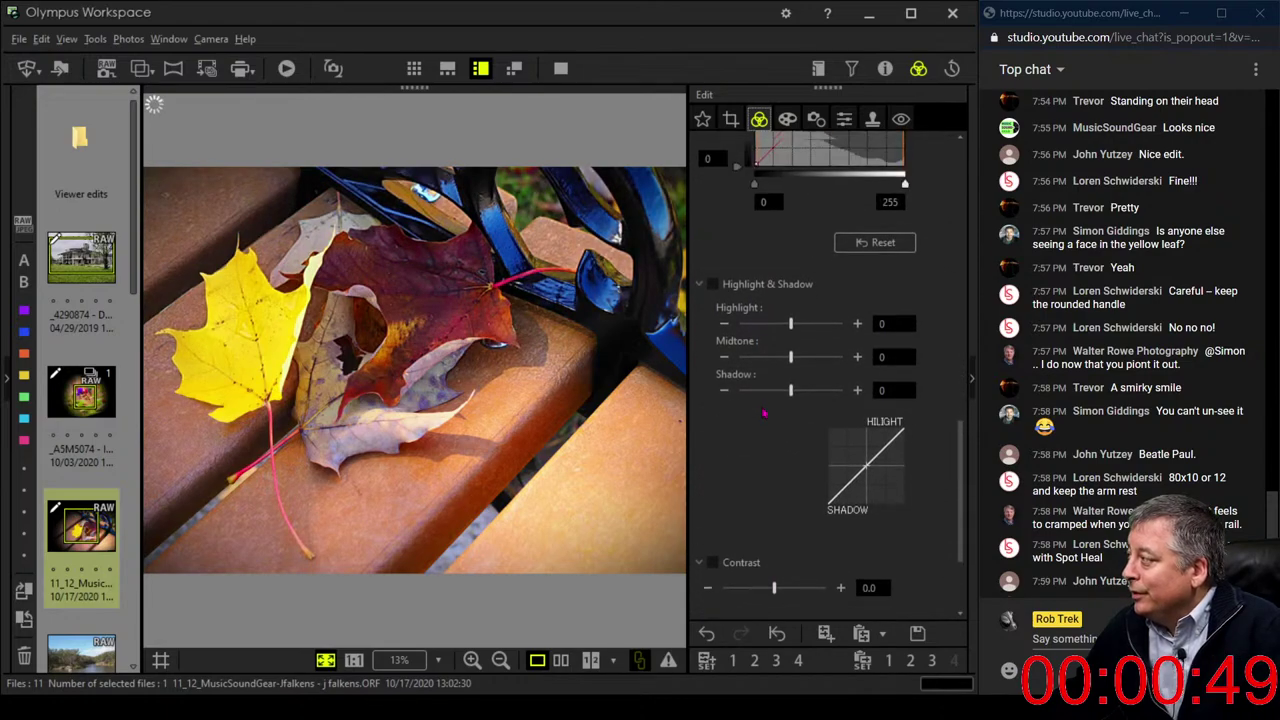
{"action": "scroll", "coordinate": [764, 412], "scroll_direction": "up", "scroll_amount": 4}
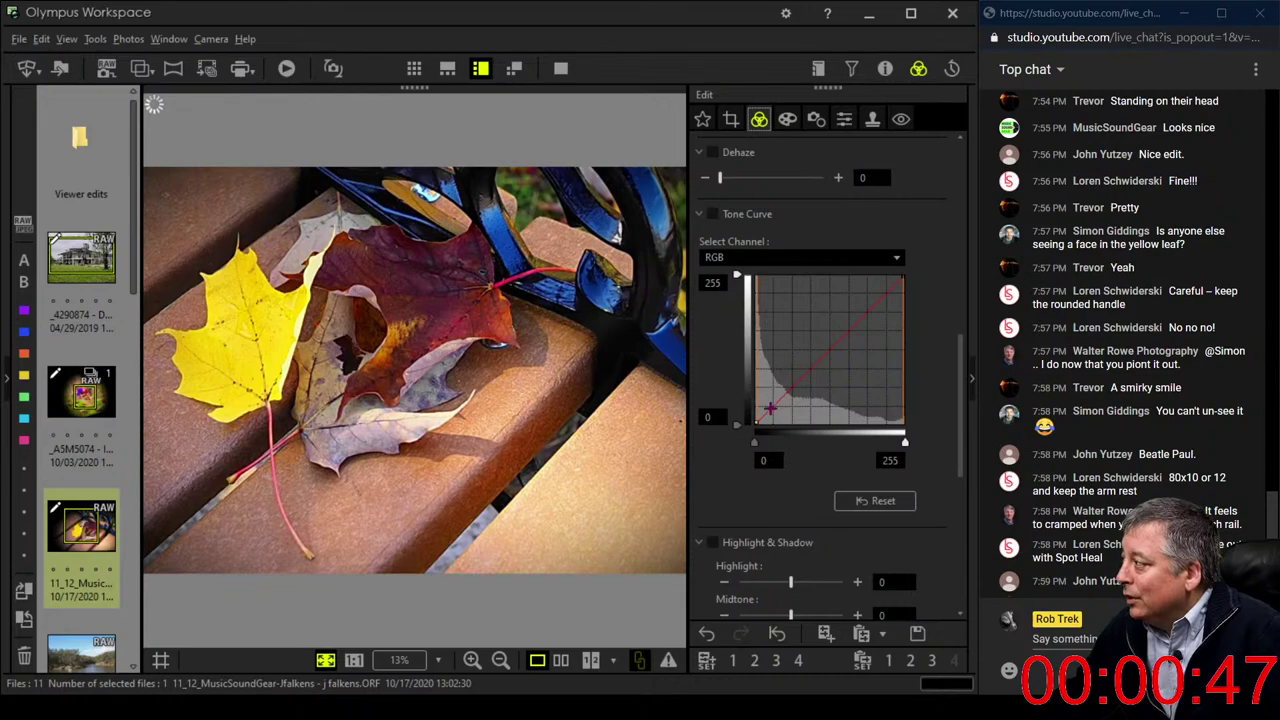
{"action": "left_click_drag", "start_coordinate": [770, 408], "coordinate": [767, 421]}
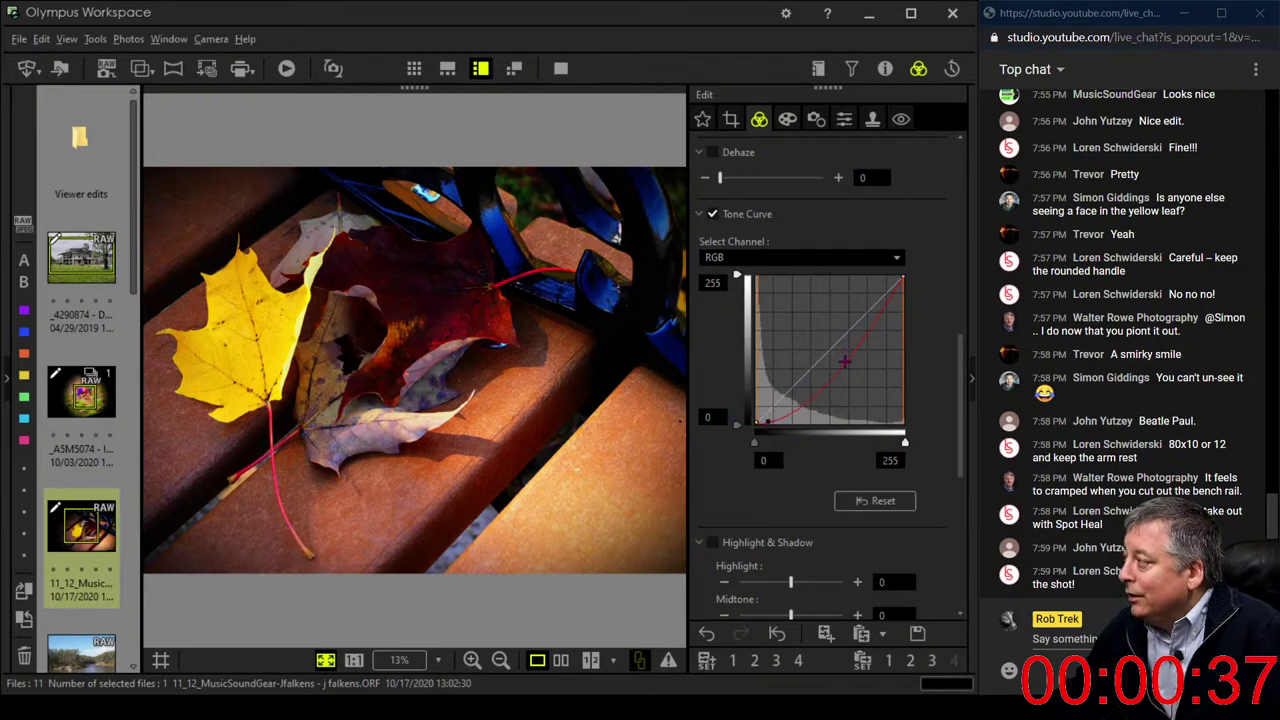
{"action": "left_click_drag", "start_coordinate": [845, 354], "coordinate": [843, 349]}
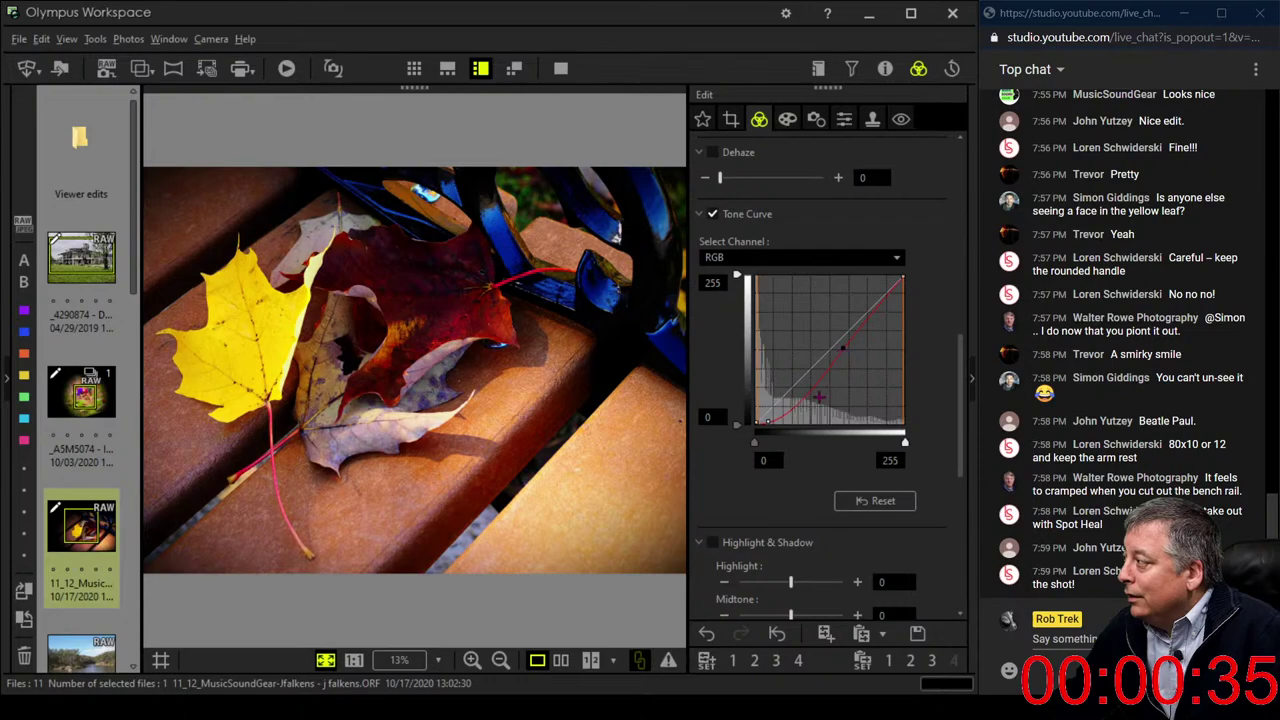
{"action": "mouse_move", "coordinate": [768, 421]}
{"action": "left_mouse_down"}
{"action": "mouse_move", "coordinate": [817, 405]}
{"action": "mouse_move", "coordinate": [760, 394]}
{"action": "mouse_move", "coordinate": [794, 404]}
{"action": "mouse_move", "coordinate": [768, 419]}
{"action": "mouse_move", "coordinate": [786, 407]}
{"action": "left_mouse_up"}
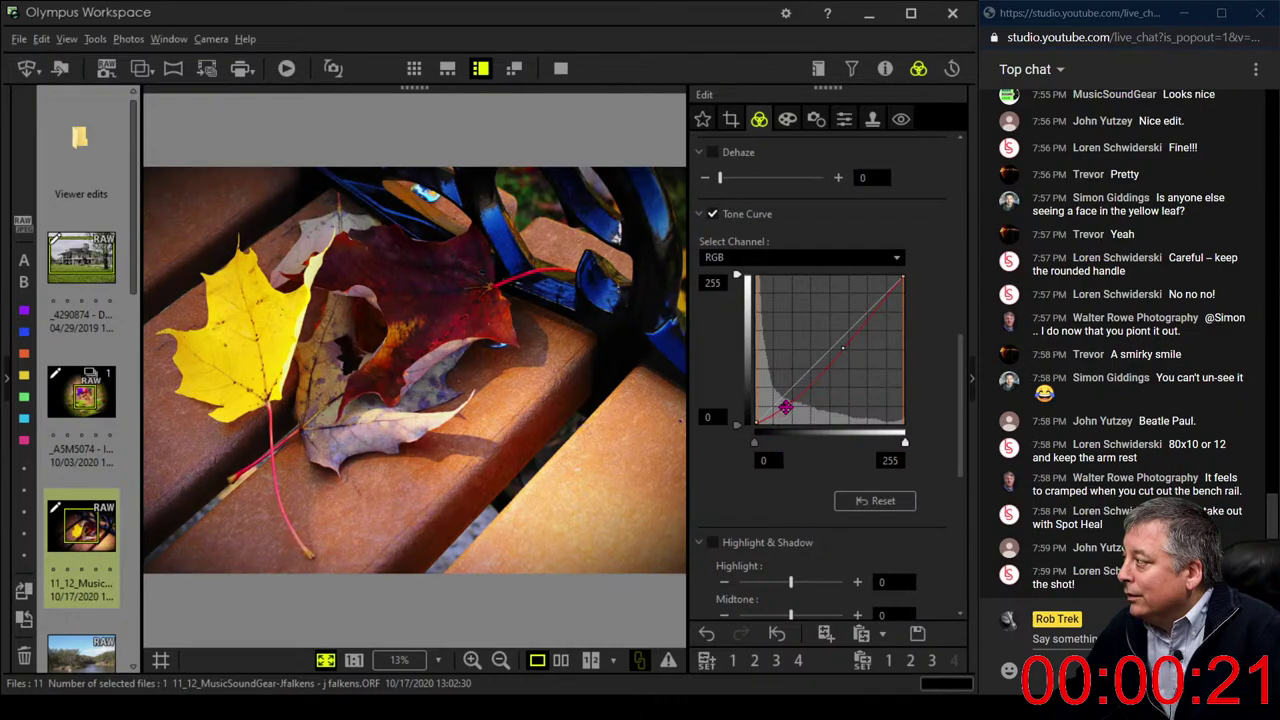
Fine-tune both RGB curve points to deepen the shadows, keeping the upper point slightly below the diagonal
{"action": "left_click", "coordinate": [845, 347]}
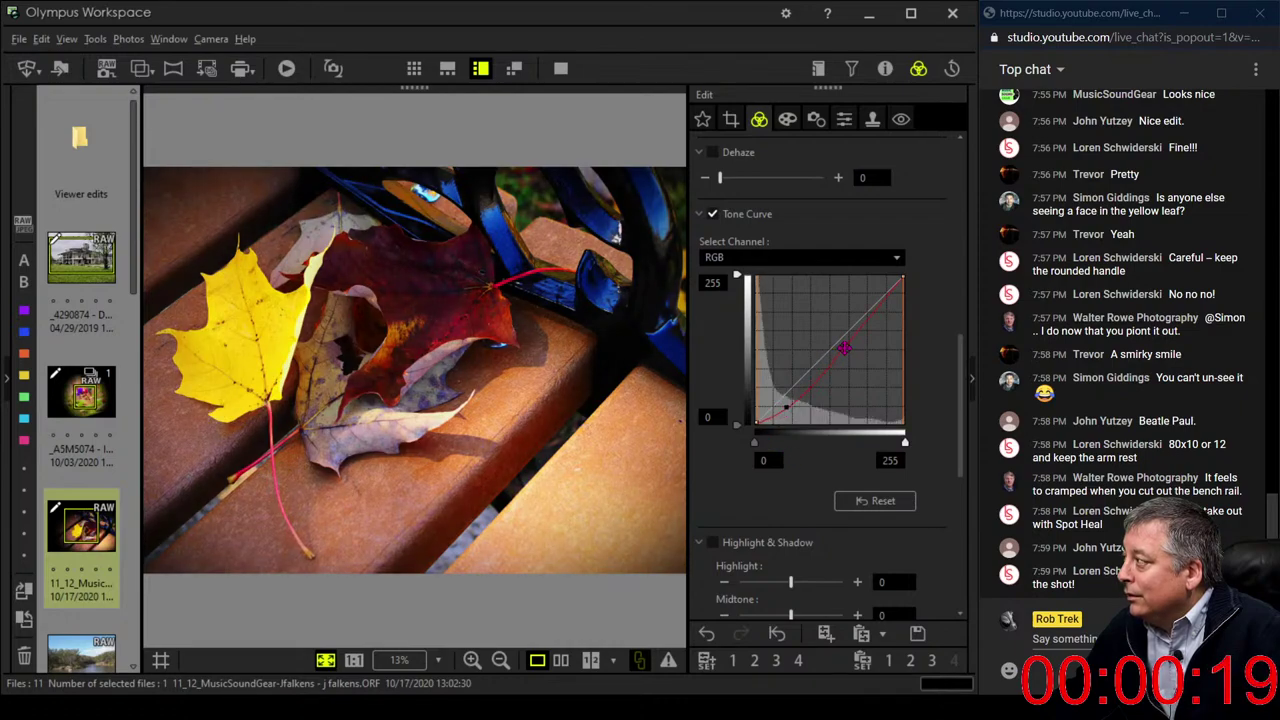
{"action": "left_click_drag", "start_coordinate": [845, 347], "coordinate": [842, 335]}
{"action": "left_click", "coordinate": [797, 387]}
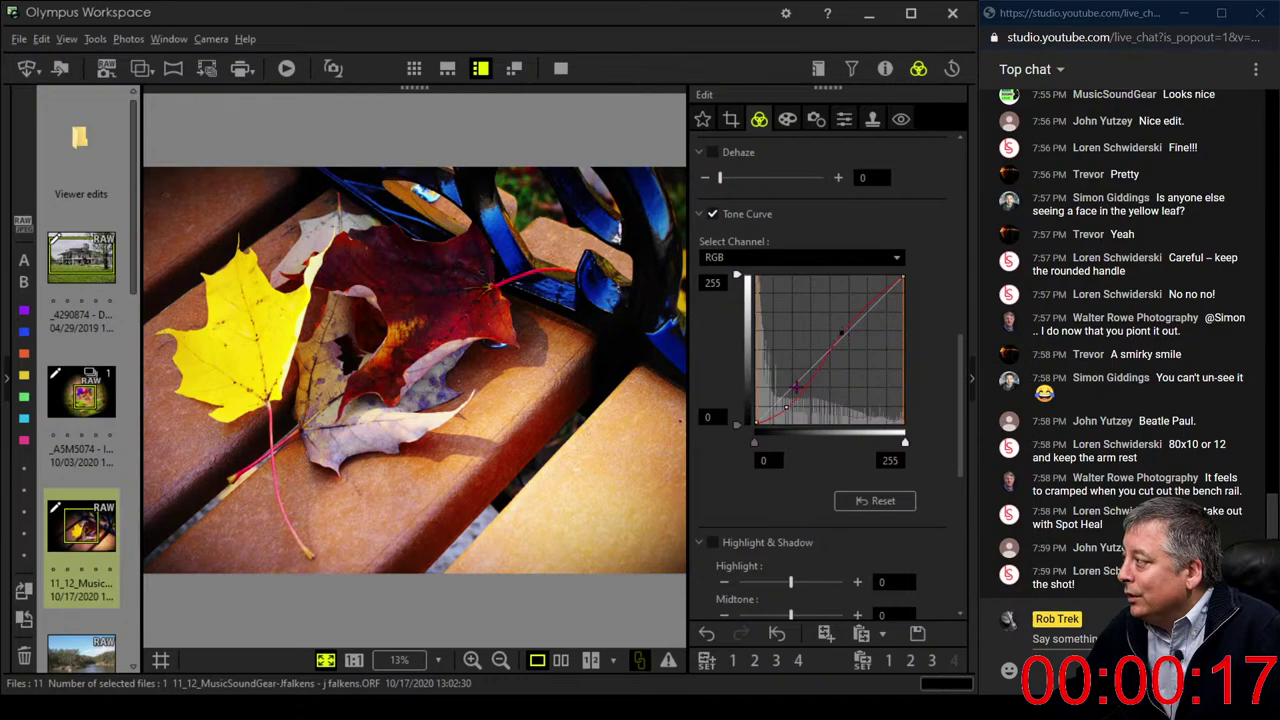
{"action": "mouse_move", "coordinate": [797, 387]}
{"action": "left_mouse_down"}
{"action": "mouse_move", "coordinate": [801, 414]}
{"action": "mouse_move", "coordinate": [816, 411]}
{"action": "mouse_move", "coordinate": [799, 401]}
{"action": "left_mouse_up"}
{"action": "left_click_drag", "start_coordinate": [837, 335], "coordinate": [852, 332]}
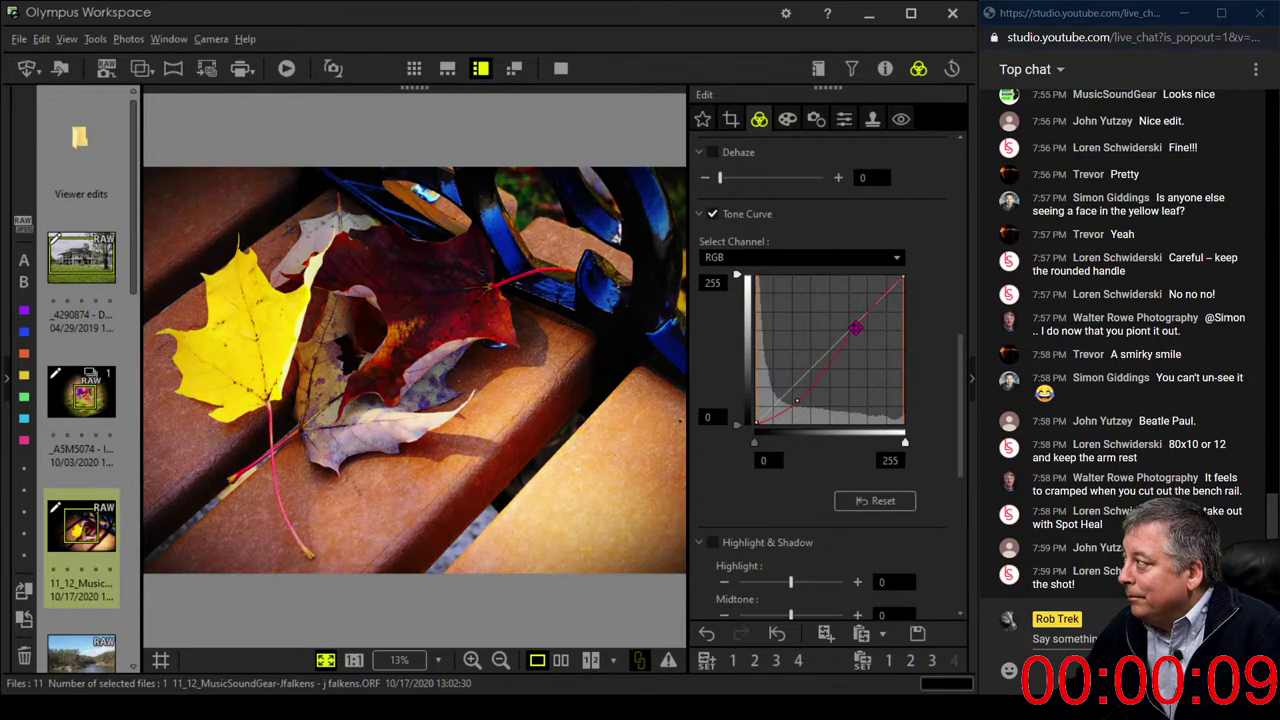
{"action": "left_click", "coordinate": [798, 402]}
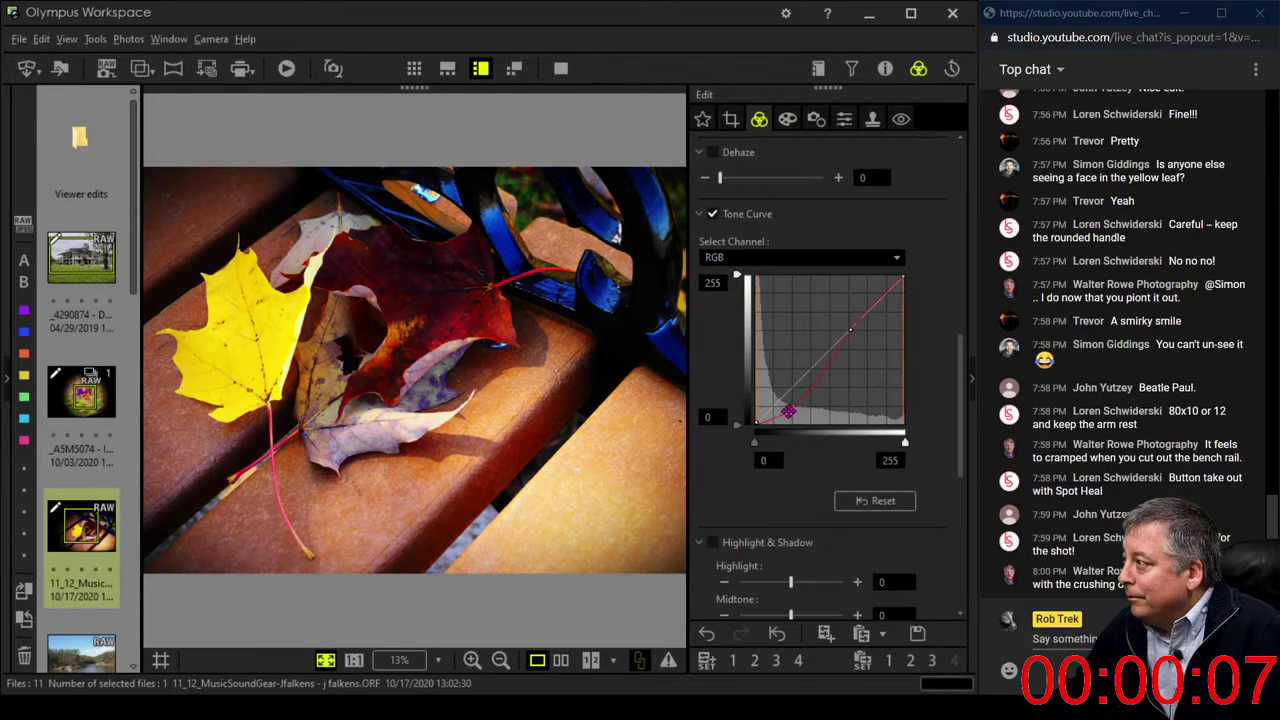
{"action": "left_click_drag", "start_coordinate": [788, 411], "coordinate": [789, 414]}
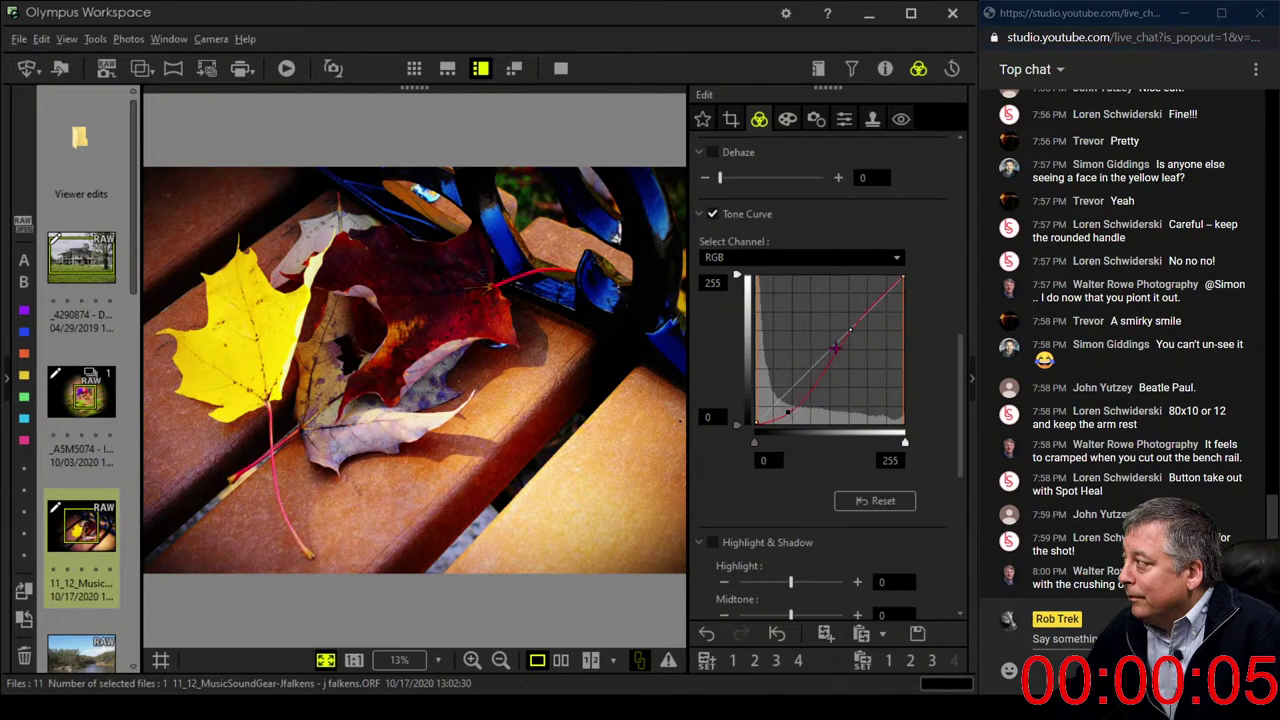
{"action": "left_click_drag", "start_coordinate": [851, 331], "coordinate": [853, 339]}
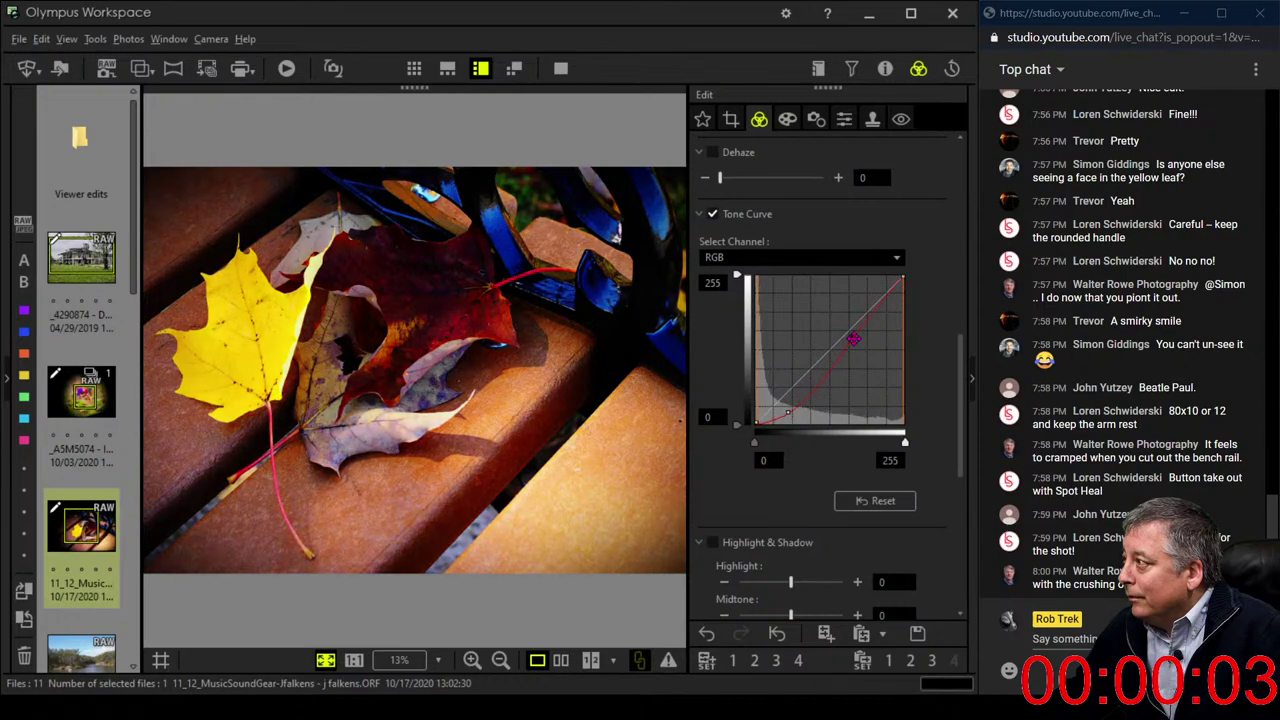
{"action": "left_click", "coordinate": [789, 414]}
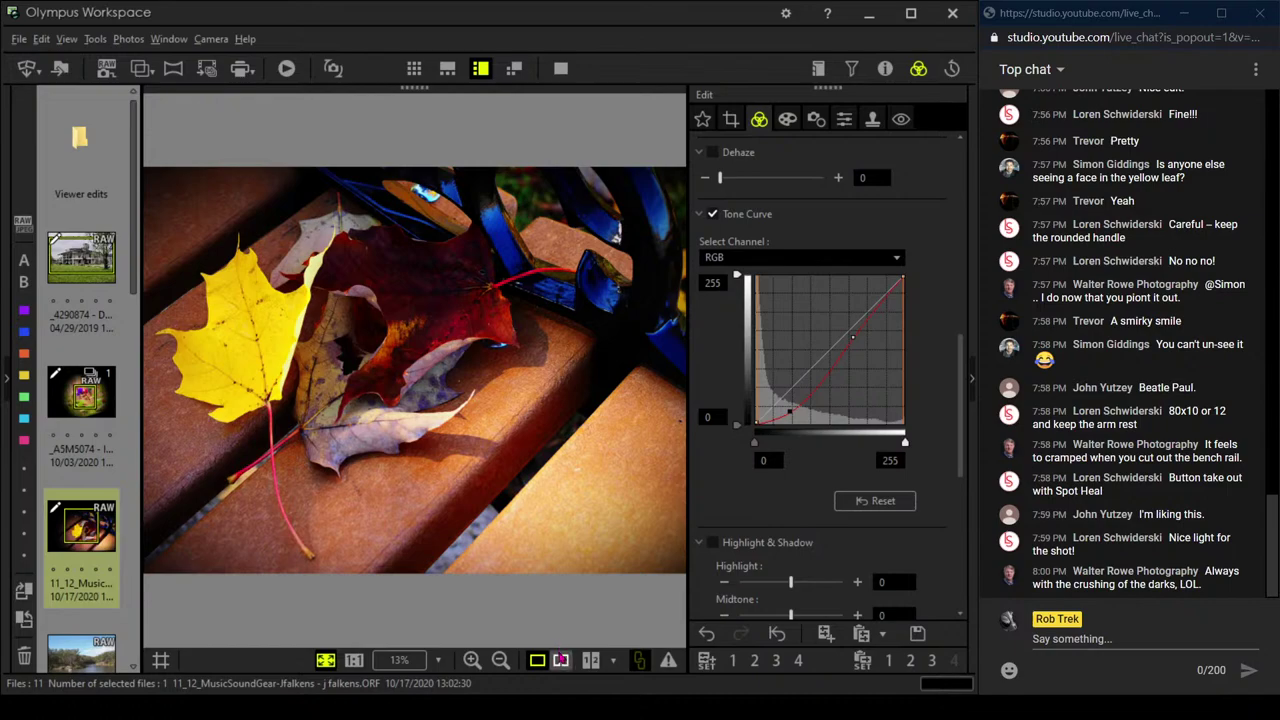
Compare the edited leaf photo side by side with the original and inspect the edit full screen
{"action": "left_click", "coordinate": [561, 660]}
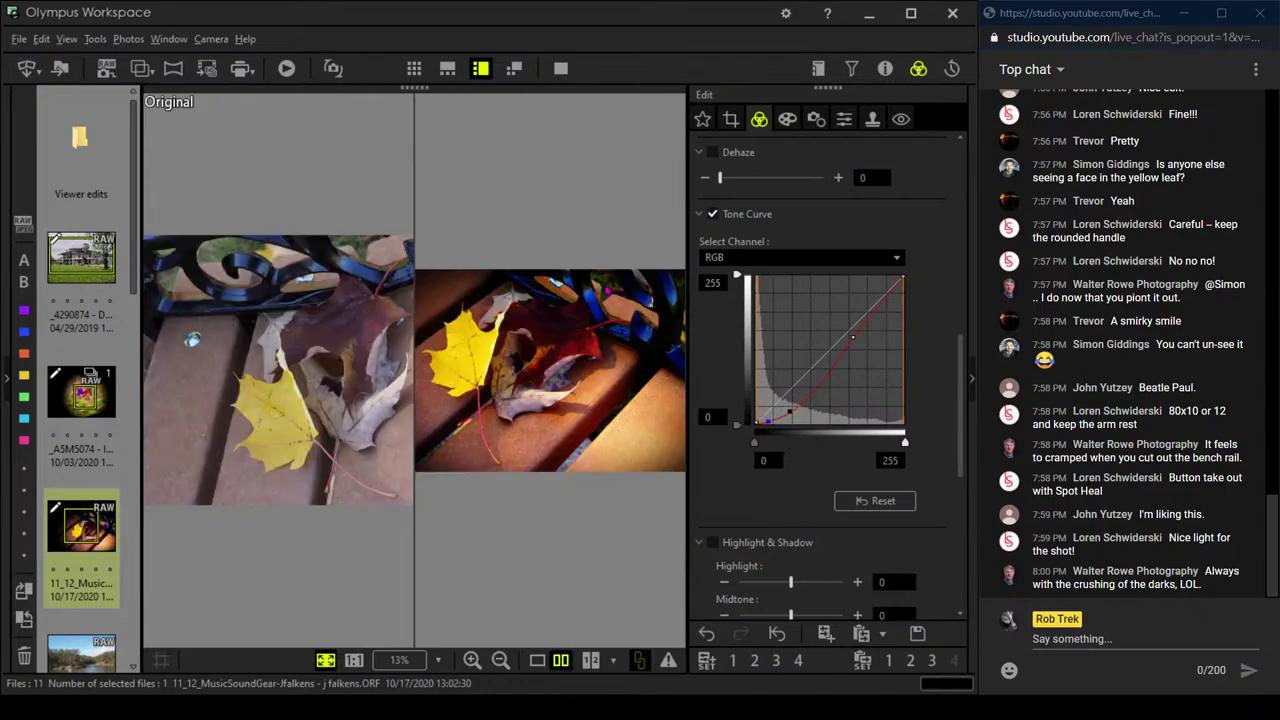
{"action": "left_click", "coordinate": [561, 68]}
{"action": "left_click", "coordinate": [537, 662]}
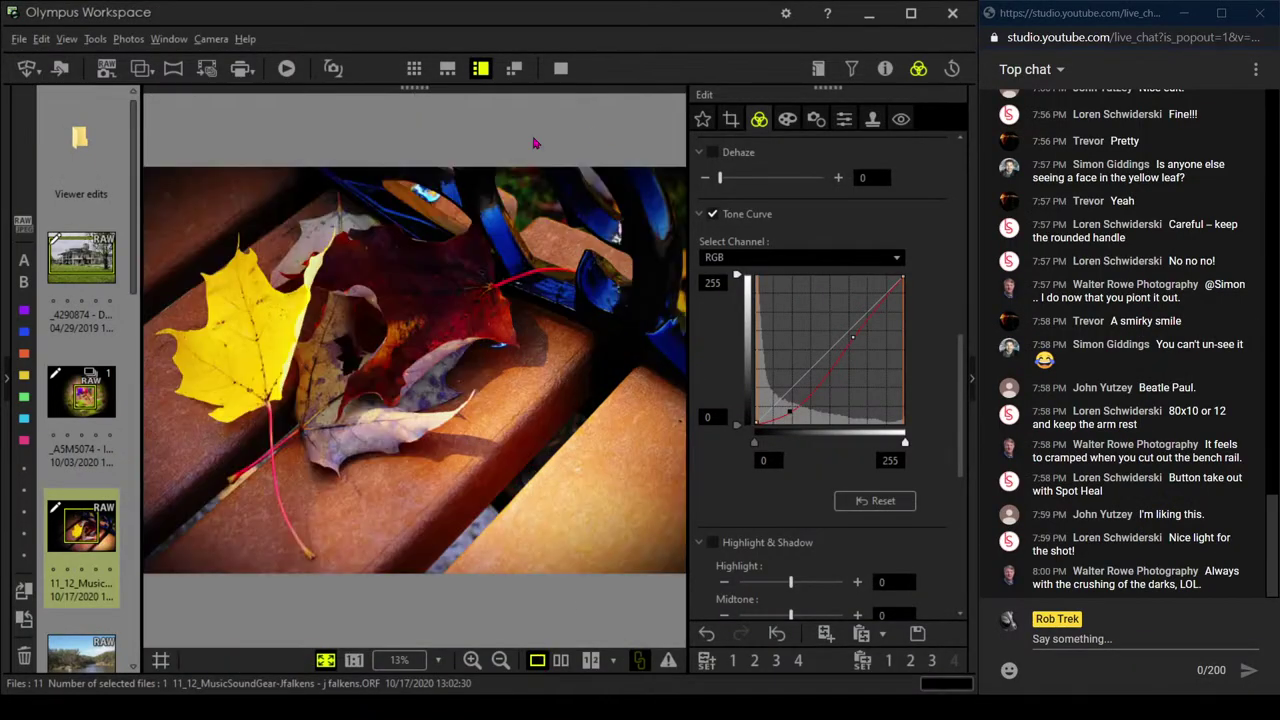
{"action": "left_click", "coordinate": [561, 68]}
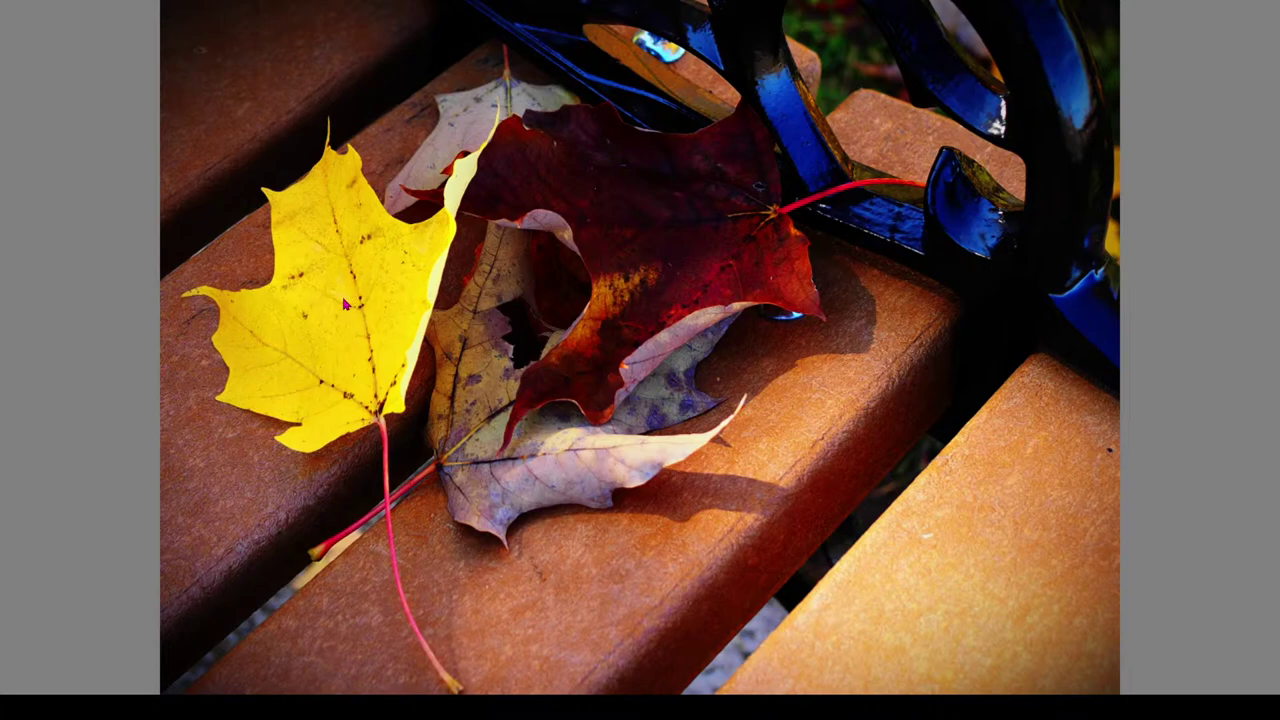
{"action": "key", "text": "Escape"}
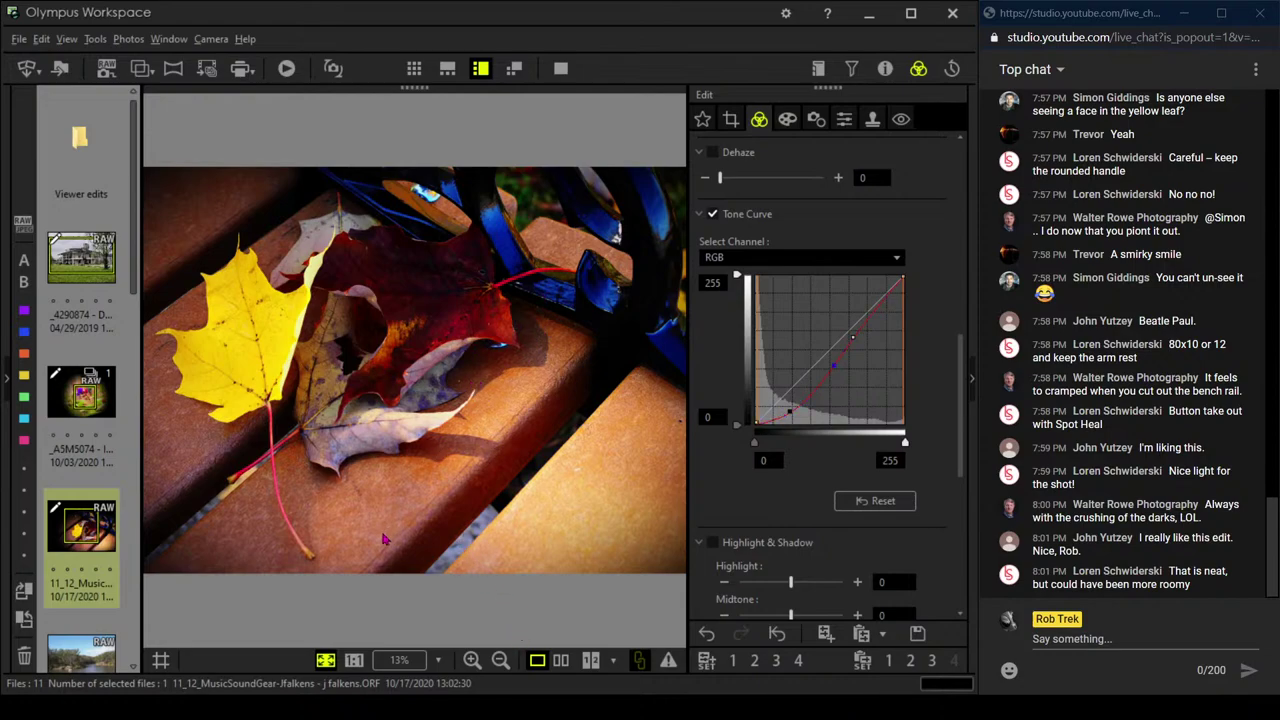
{"action": "left_click", "coordinate": [561, 664]}
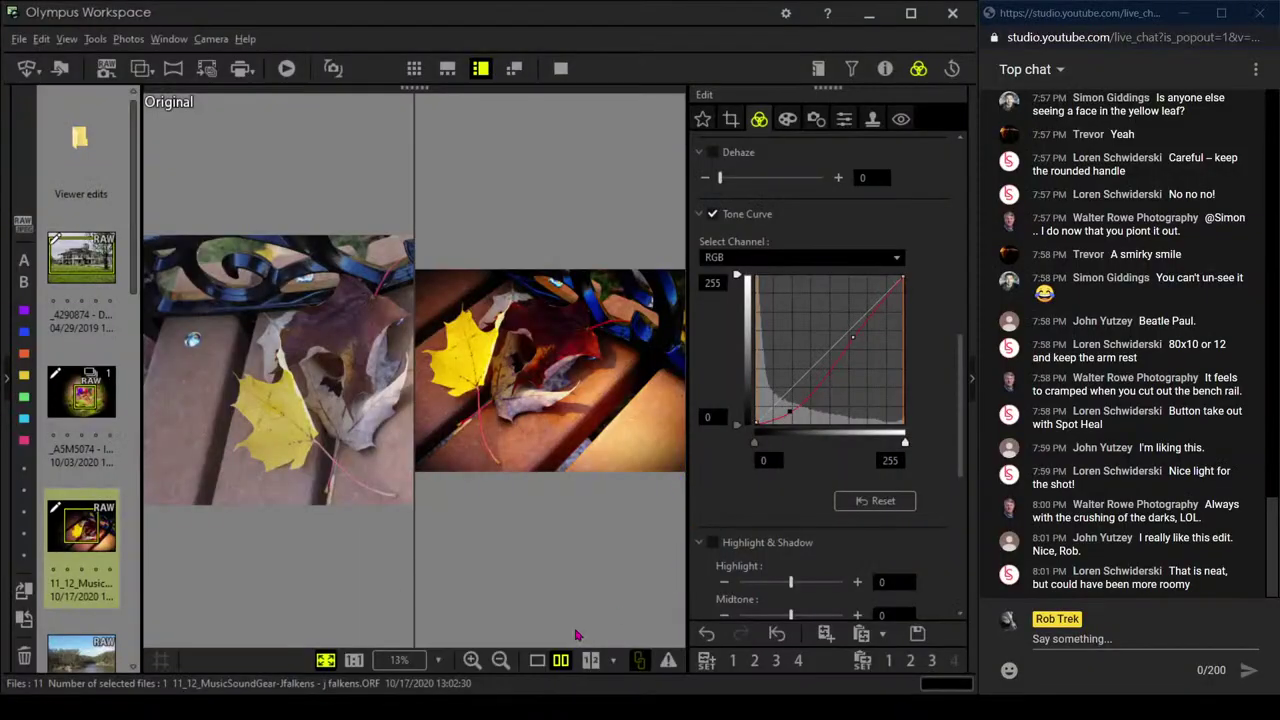
Return to the single-image view and open the RAW lake photo with the swan boat for editing
{"action": "left_click", "coordinate": [537, 660]}
{"action": "scroll", "coordinate": [90, 560], "scroll_direction": "down", "scroll_amount": 2}
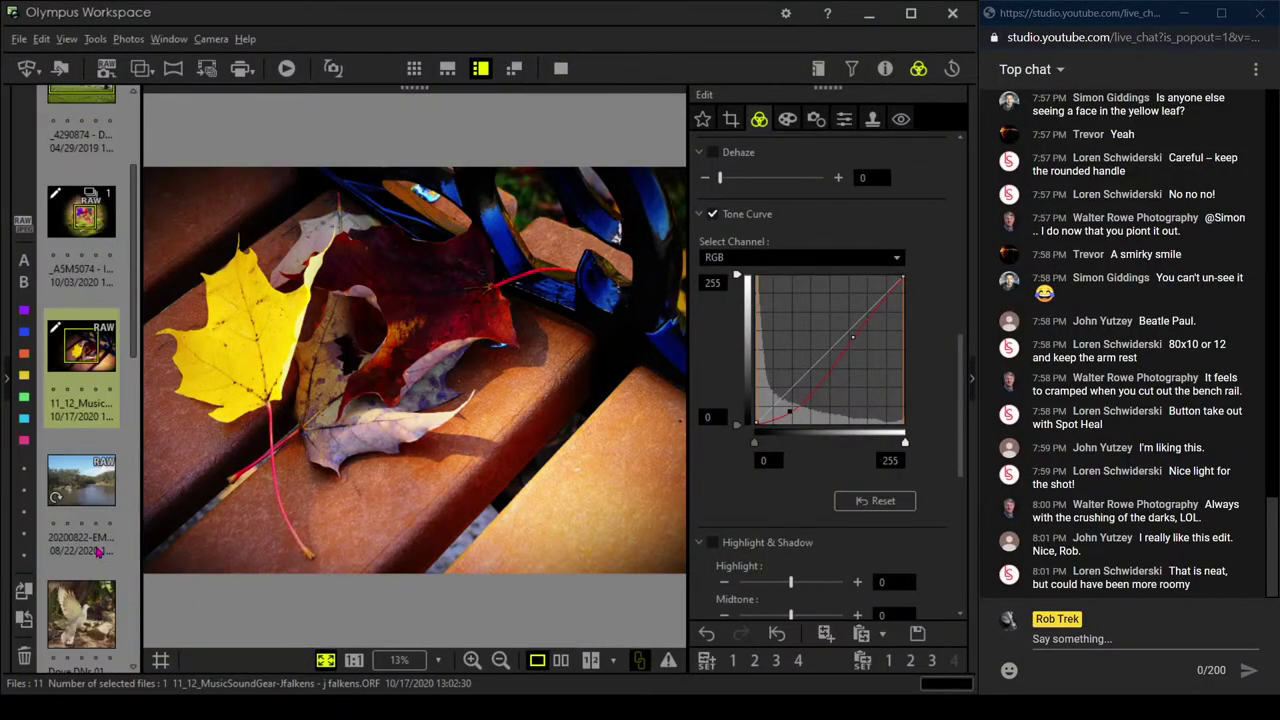
{"action": "left_click", "coordinate": [104, 490]}
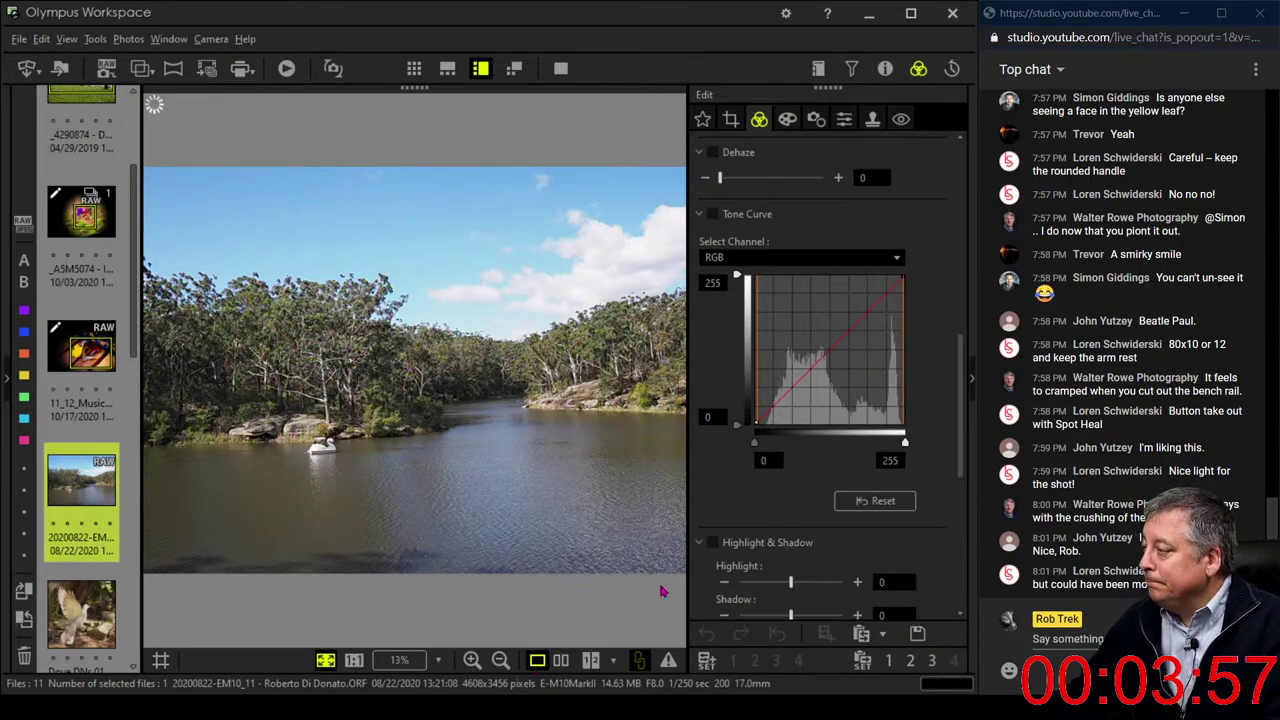
Inspect the swan boat at actual size and check the lake photo's shooting details
{"action": "left_click", "coordinate": [323, 450]}
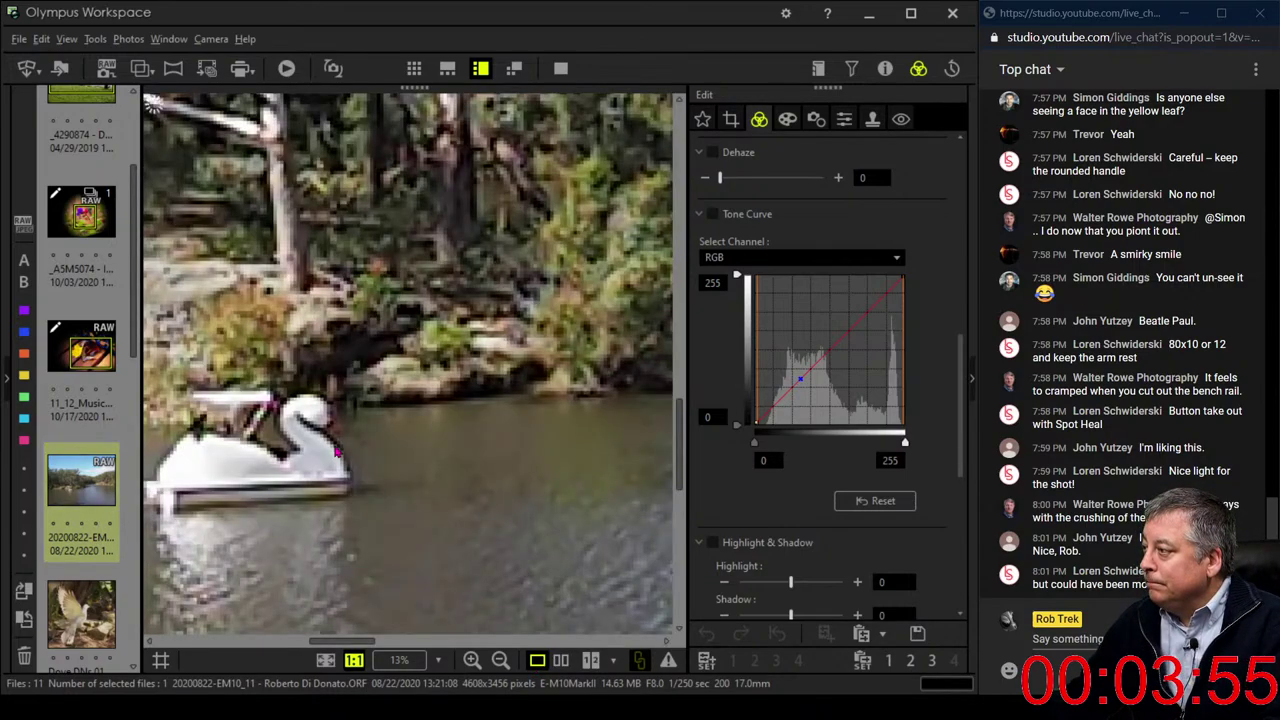
{"action": "left_click", "coordinate": [885, 69]}
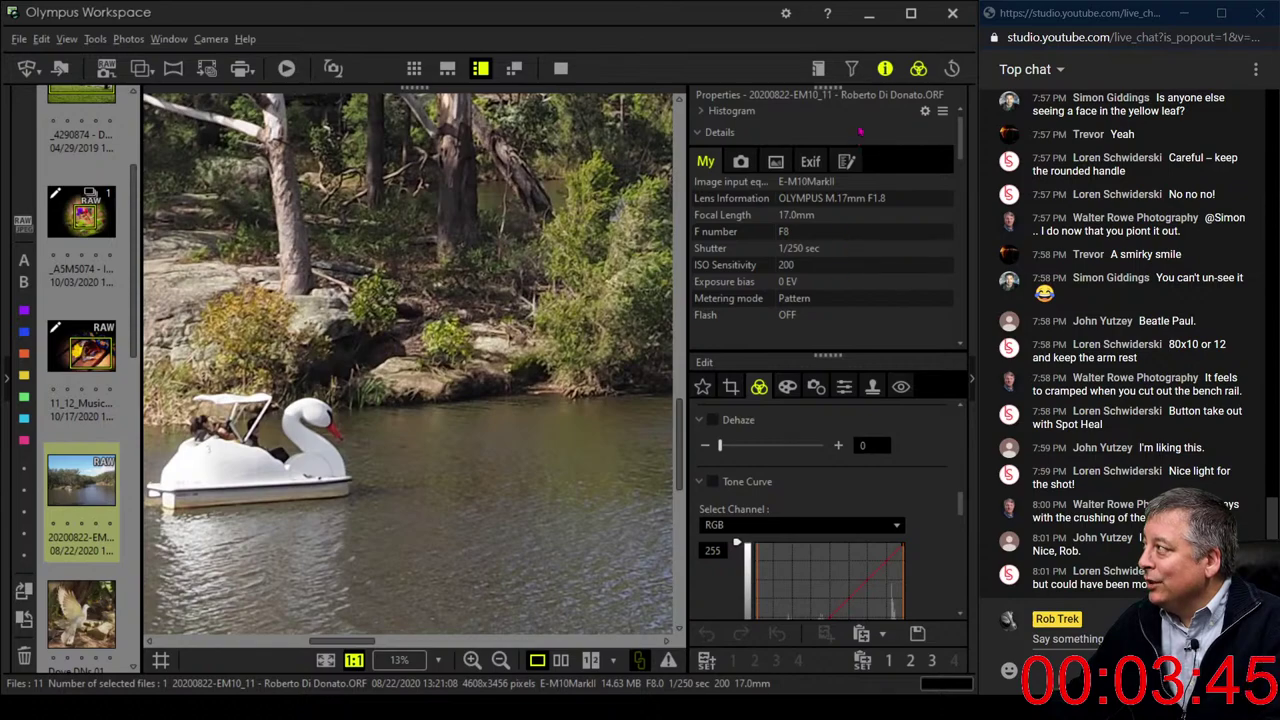
{"action": "left_click", "coordinate": [885, 68]}
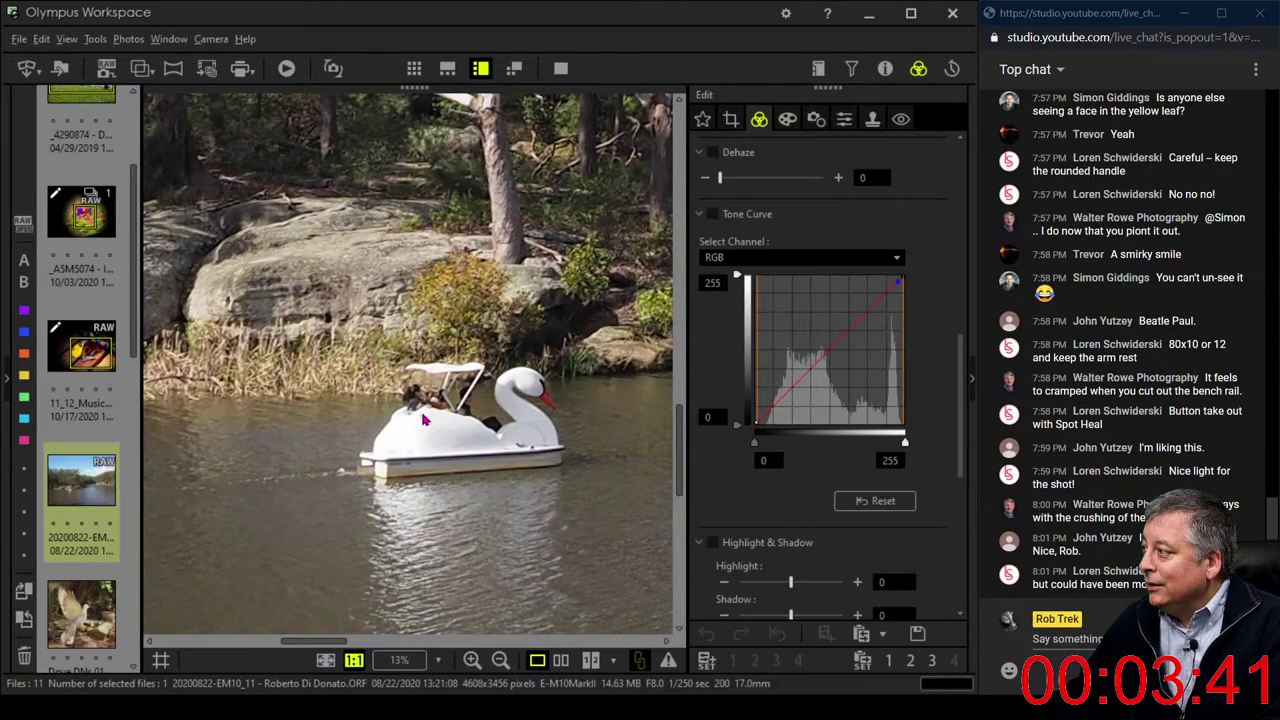
{"action": "left_click", "coordinate": [425, 420]}
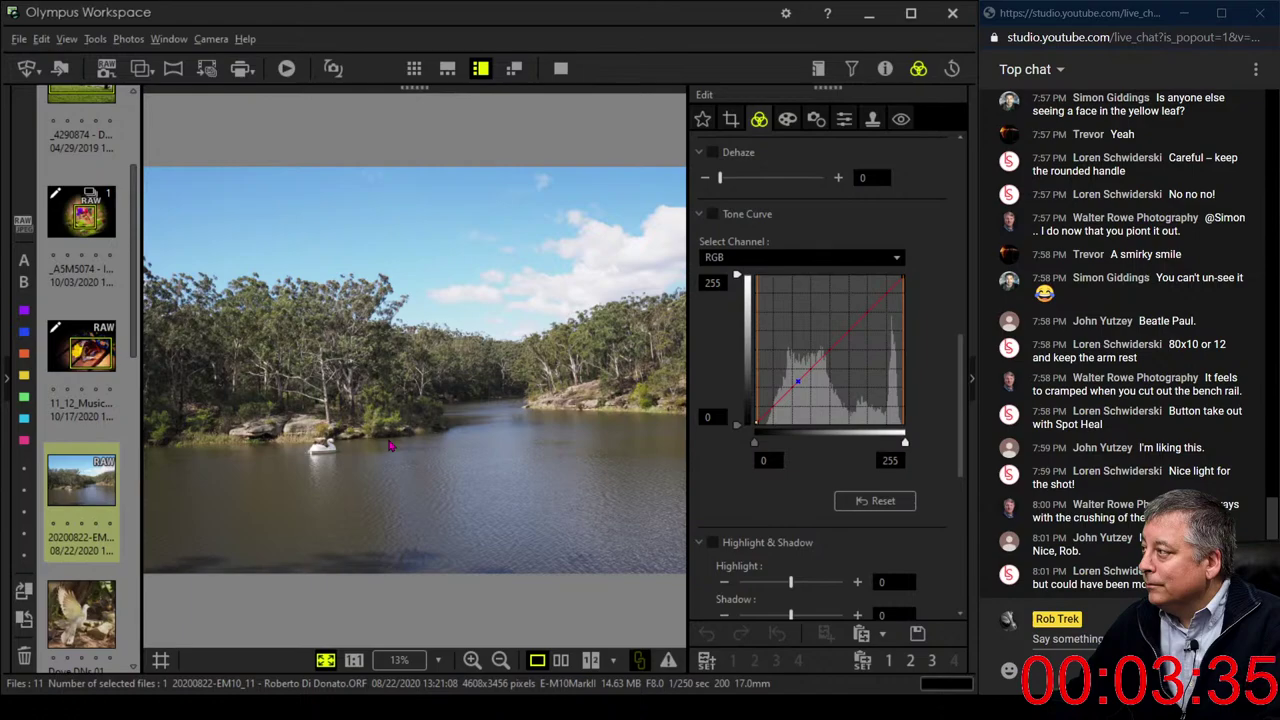
Crop the lake photo to 16:9 at about 3425 x 1926 pixels, framing the swan boat near the crop's lower-left corner
{"action": "left_click", "coordinate": [733, 124]}
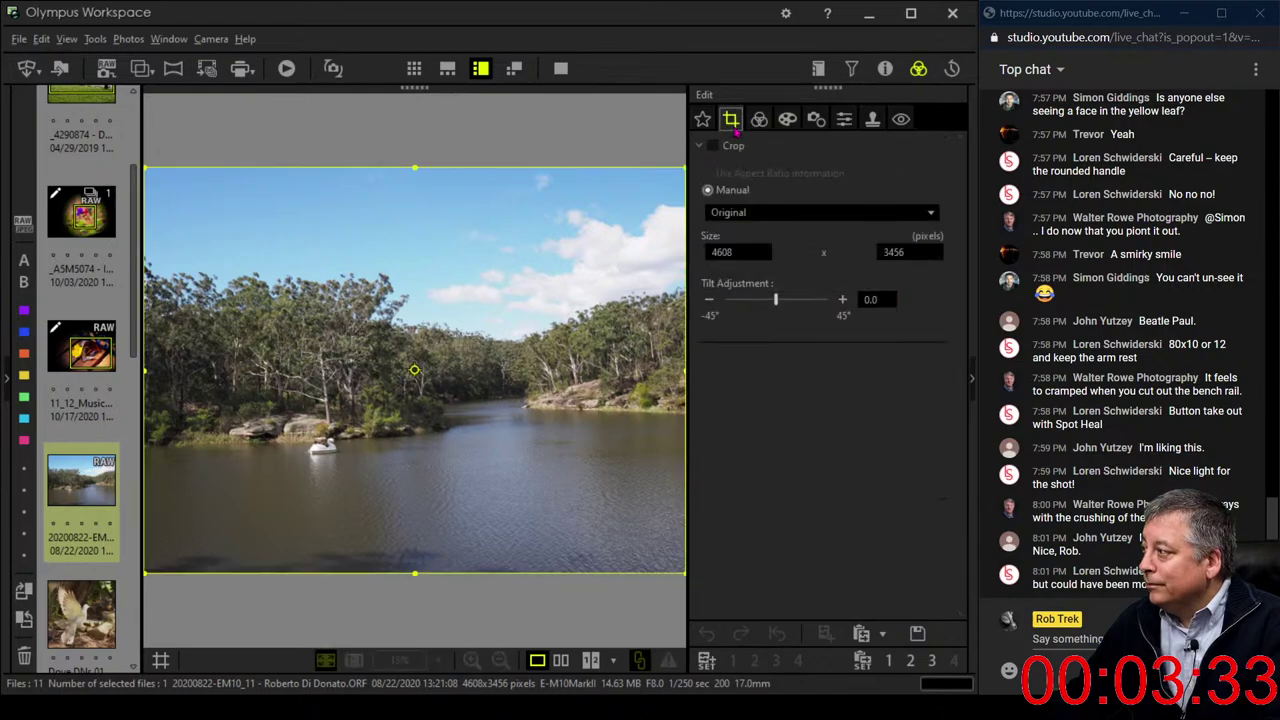
{"action": "left_click", "coordinate": [743, 213]}
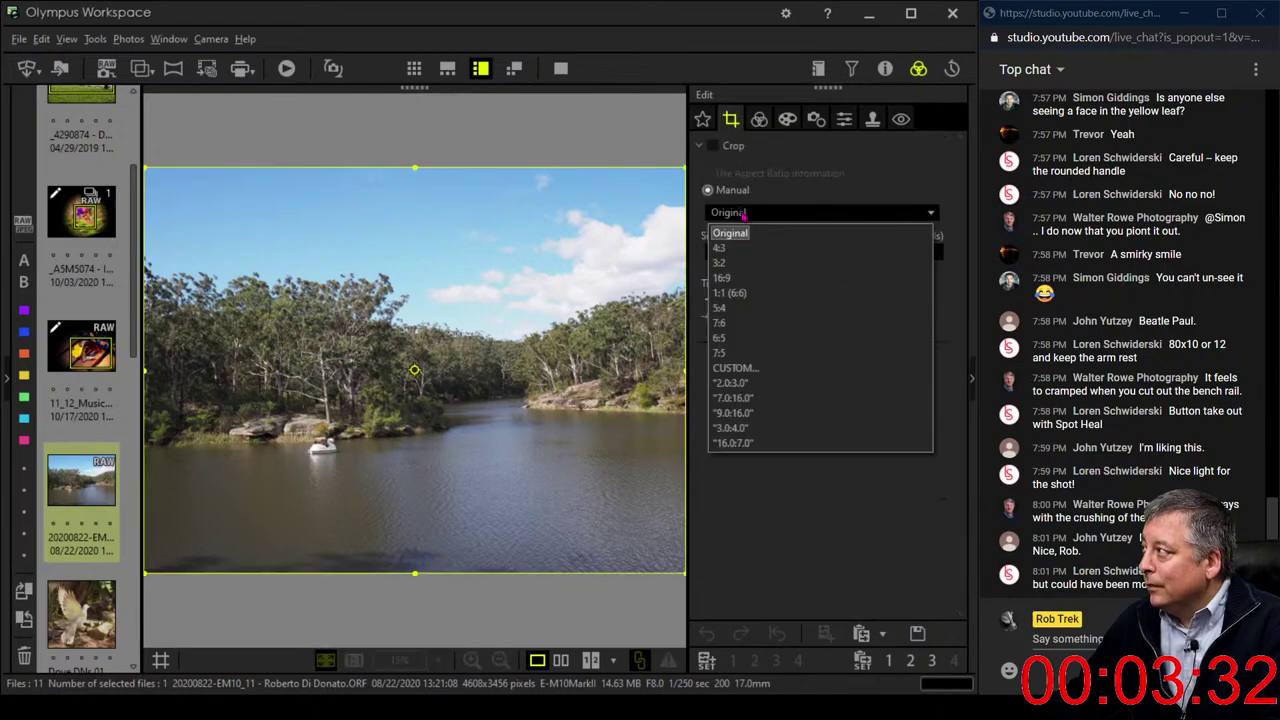
{"action": "left_click", "coordinate": [721, 277]}
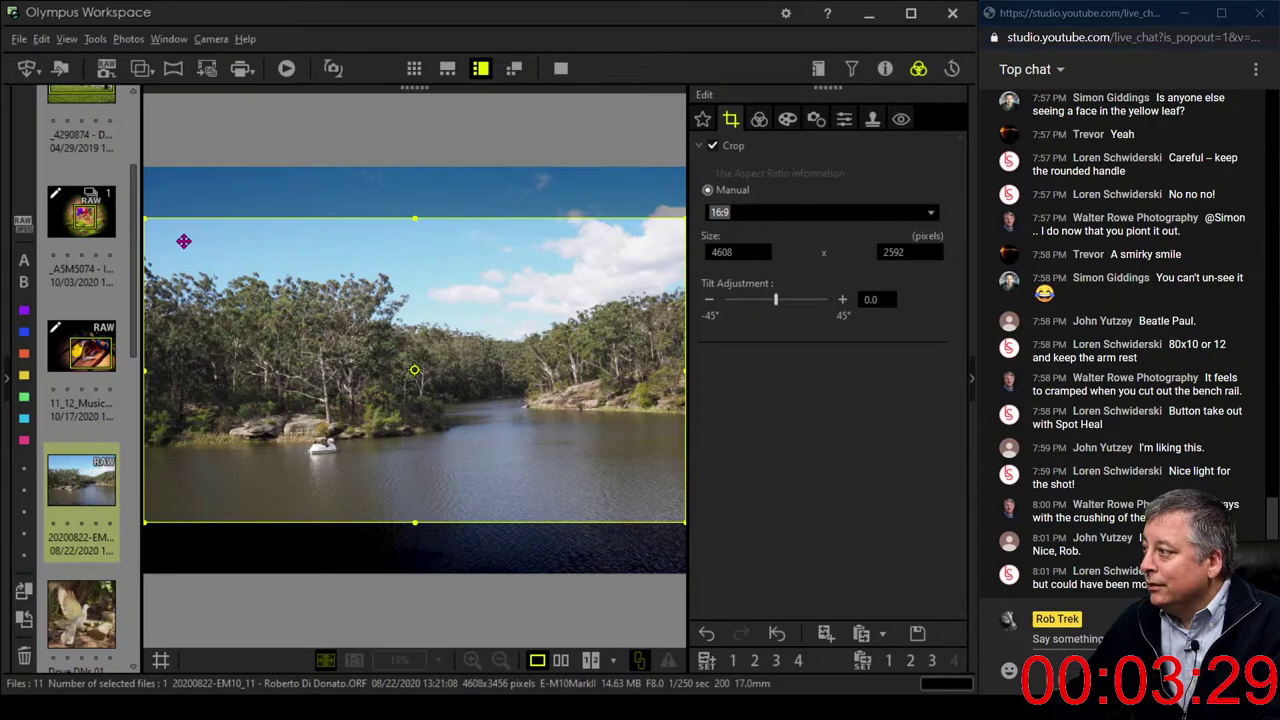
{"action": "left_click_drag", "start_coordinate": [145, 219], "coordinate": [283, 297]}
{"action": "left_click_drag", "start_coordinate": [366, 366], "coordinate": [327, 321]}
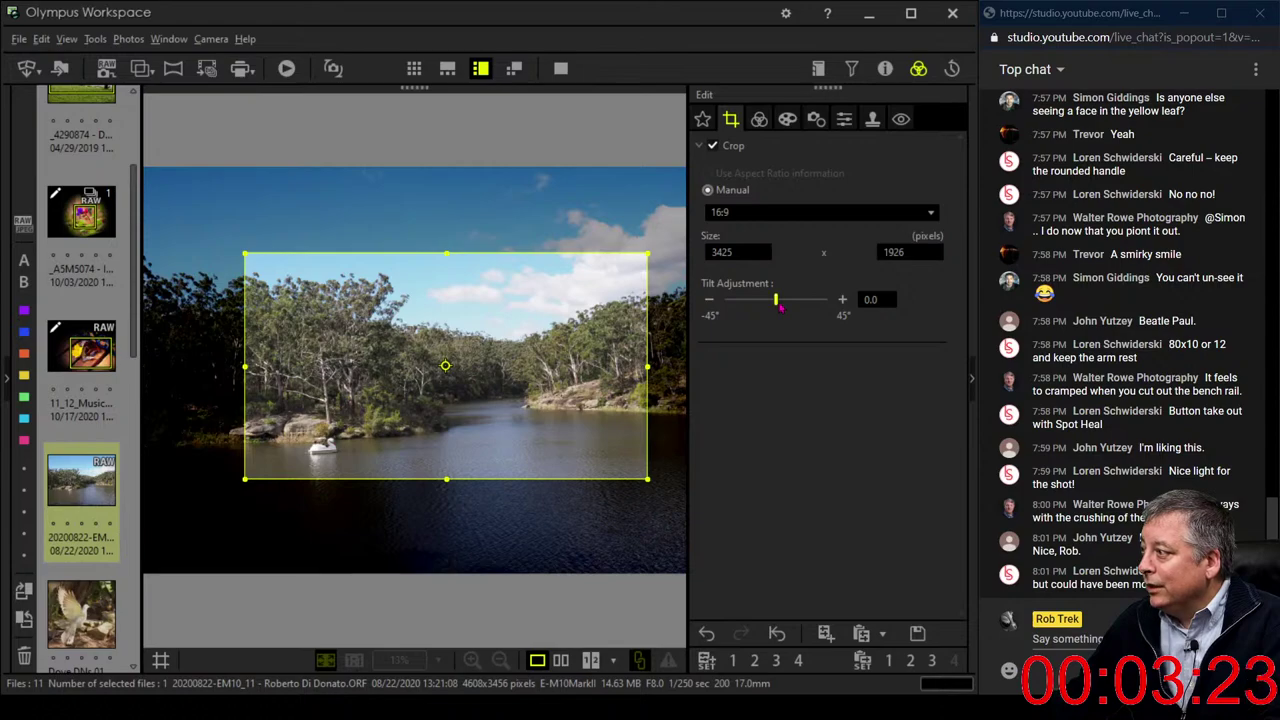
Straighten the lake photo with a tilt adjustment of 2.1
{"action": "left_click_drag", "start_coordinate": [780, 309], "coordinate": [782, 309]}
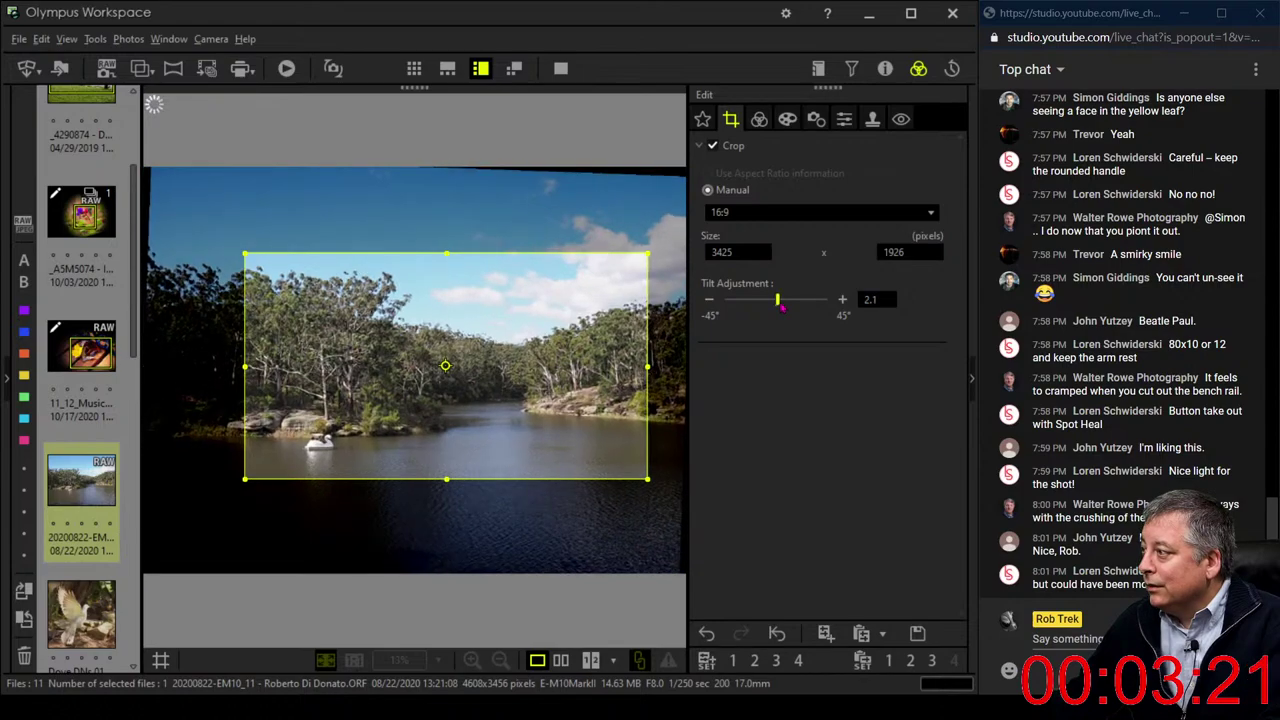
{"action": "left_click", "coordinate": [841, 300]}
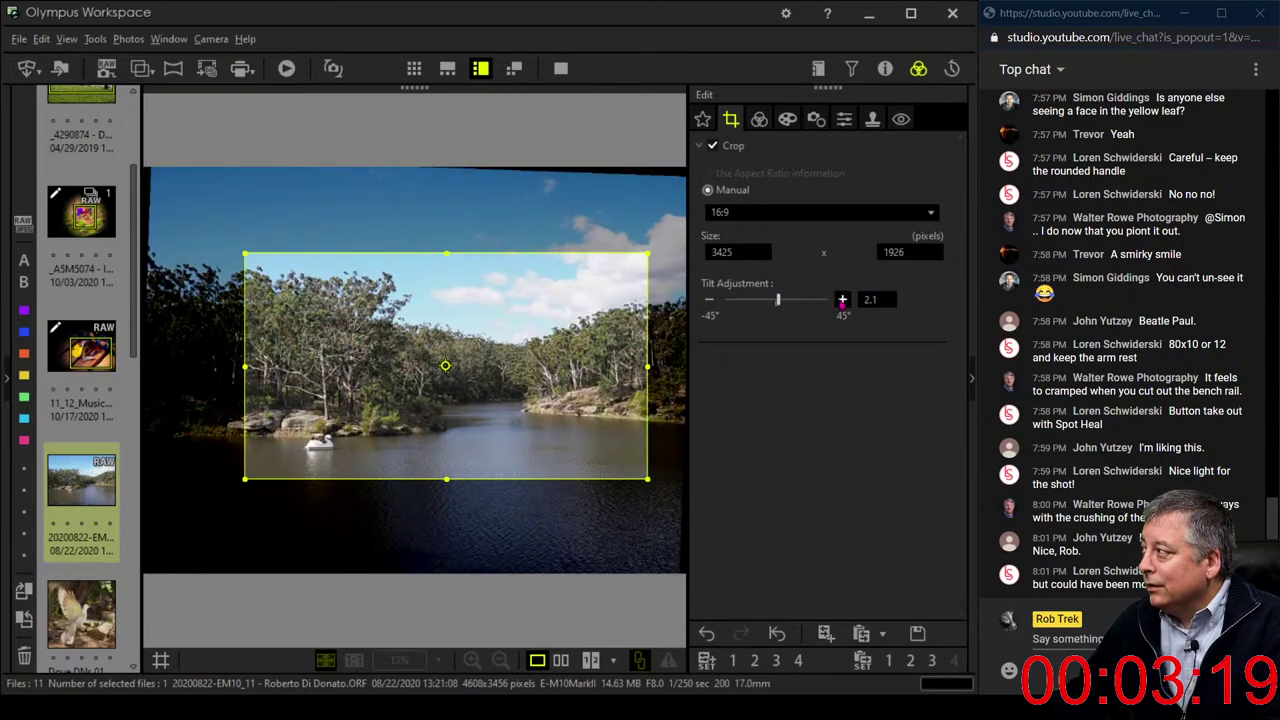
{"action": "left_click", "coordinate": [841, 300]}
{"action": "left_click", "coordinate": [709, 300]}
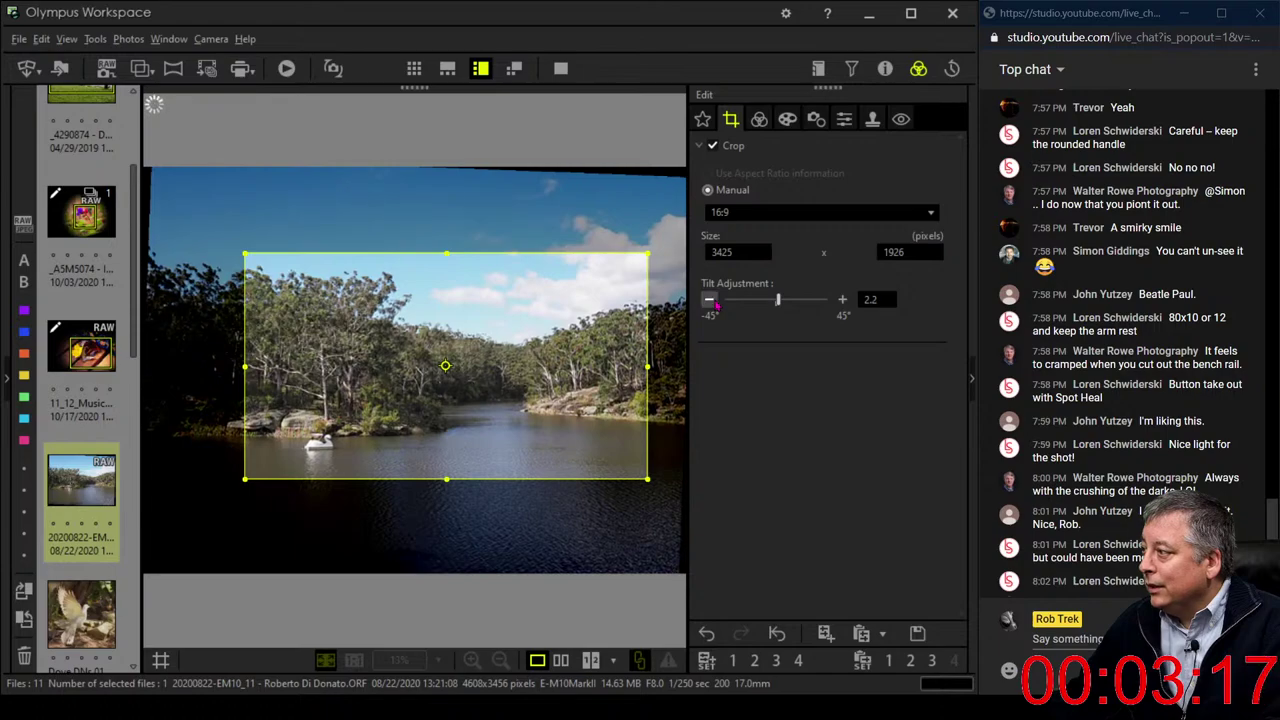
{"action": "left_click", "coordinate": [709, 300]}
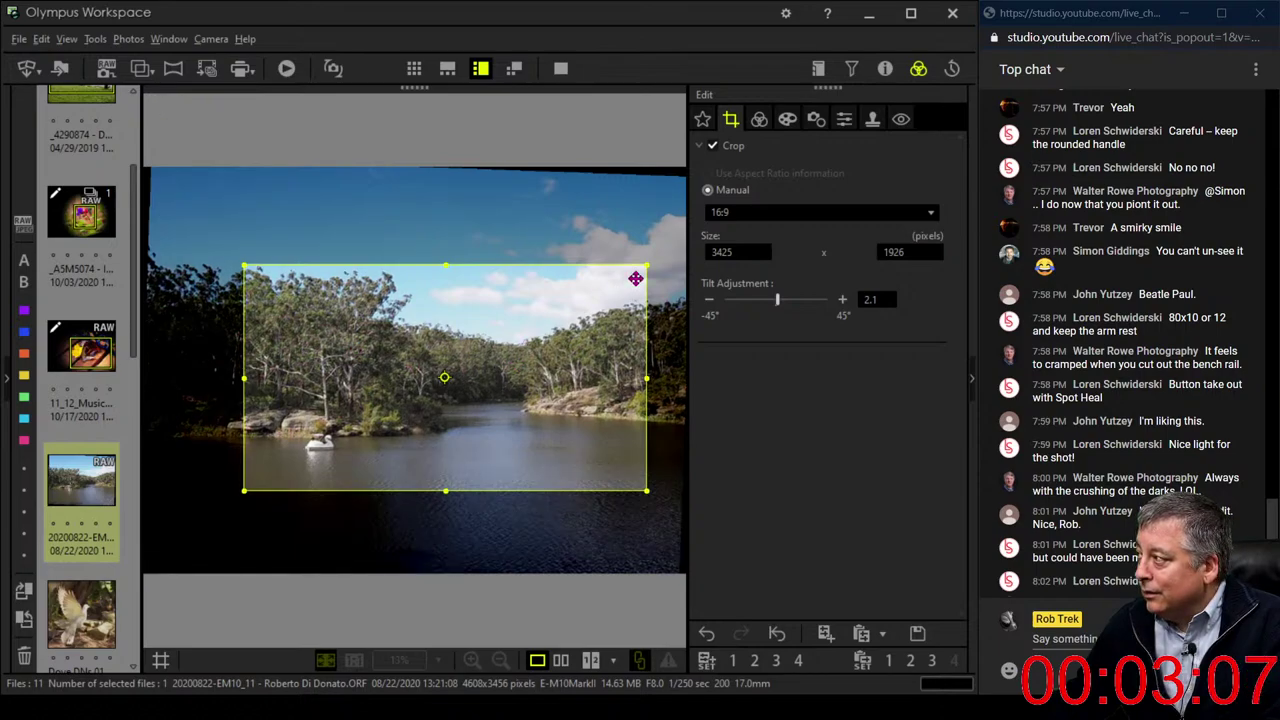
Tighten the 16:9 crop to about 2889 x 1625 pixels, trimming sky and the far shore, and preview the result
{"action": "left_click_drag", "start_coordinate": [642, 270], "coordinate": [620, 284]}
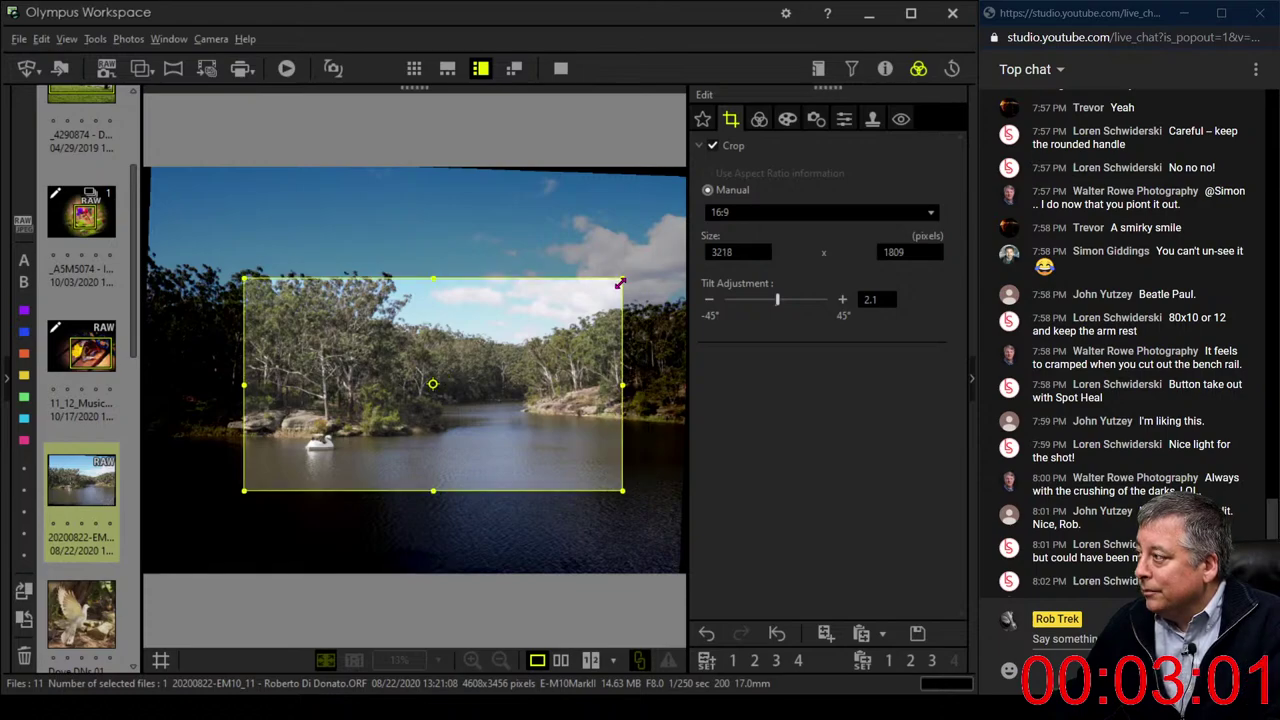
{"action": "left_click_drag", "start_coordinate": [621, 283], "coordinate": [582, 320]}
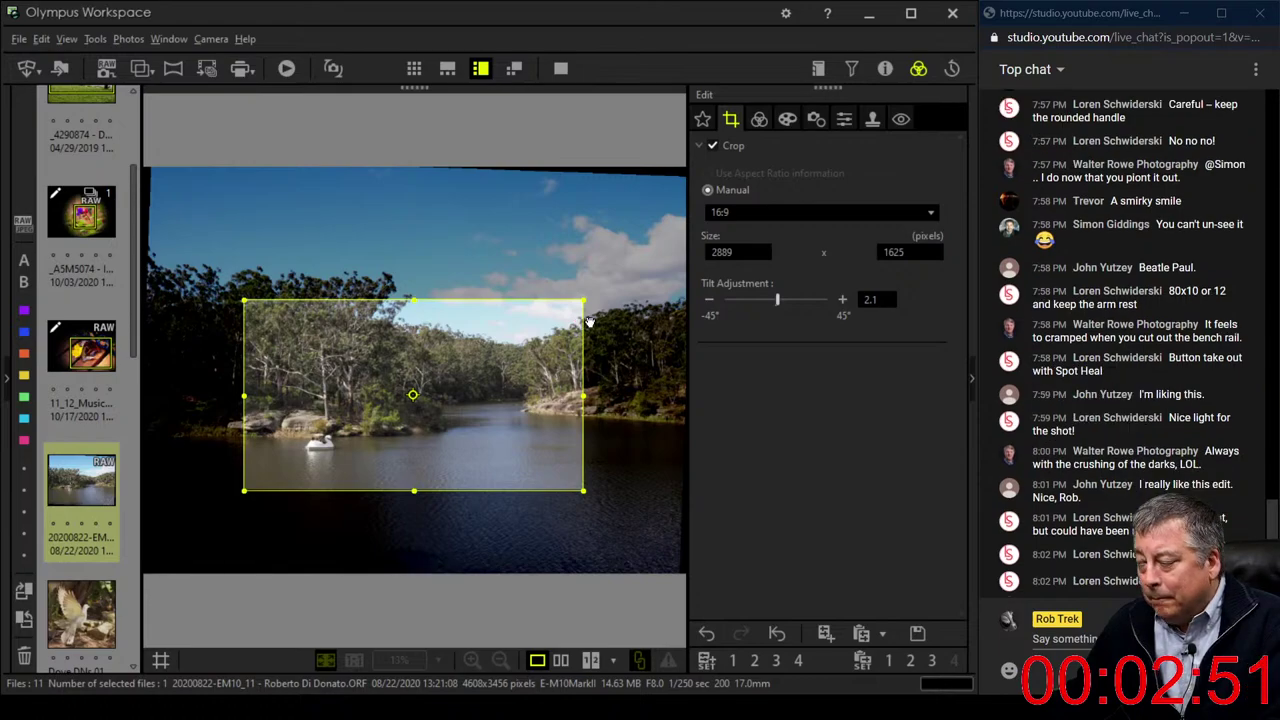
{"action": "left_click", "coordinate": [762, 128]}
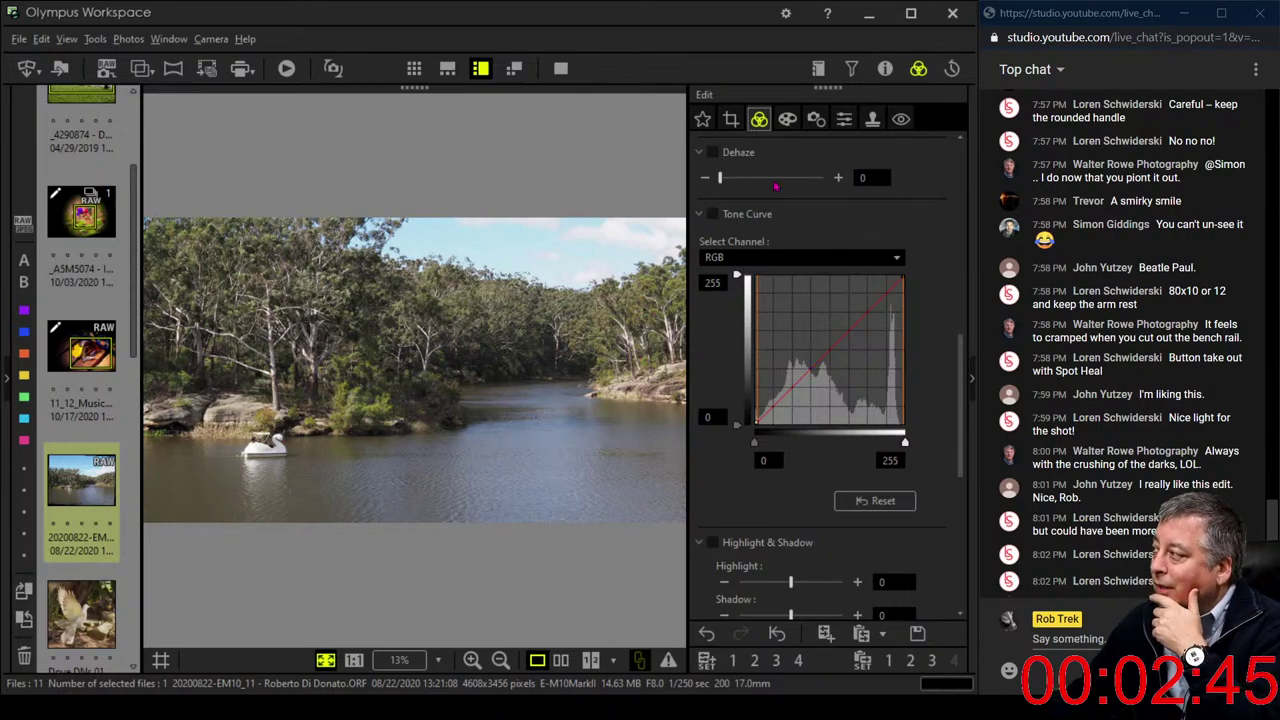
{"action": "left_click", "coordinate": [788, 121]}
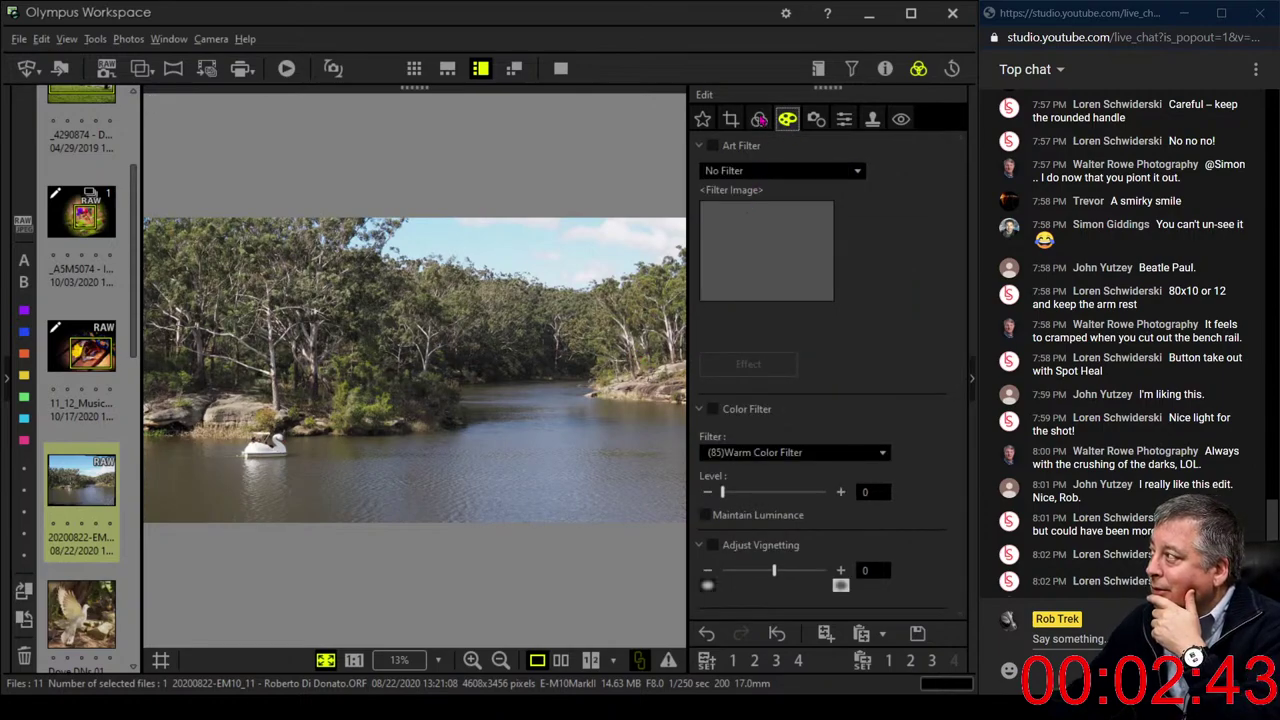
Change the crop to 1:1 (6:6) at about 1980 x 1980 pixels, framing the swan boat, rocks and trees on the near shore
{"action": "left_click", "coordinate": [733, 120]}
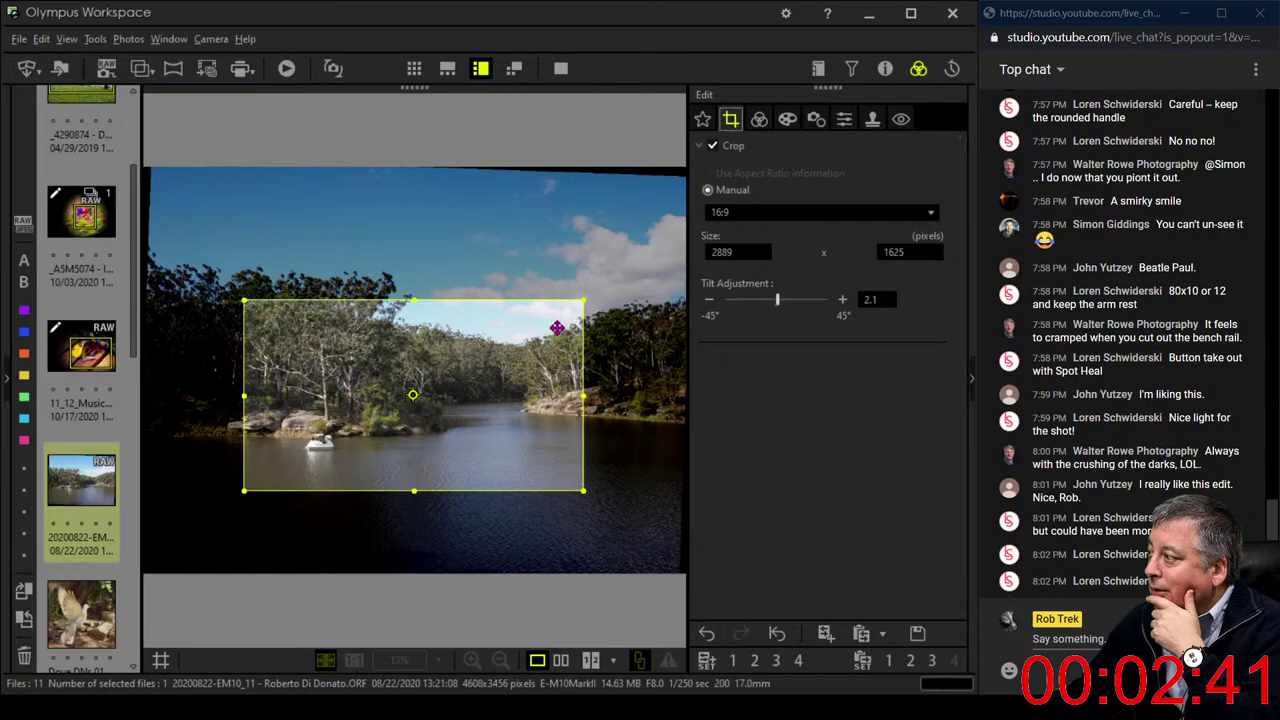
{"action": "left_click", "coordinate": [729, 221]}
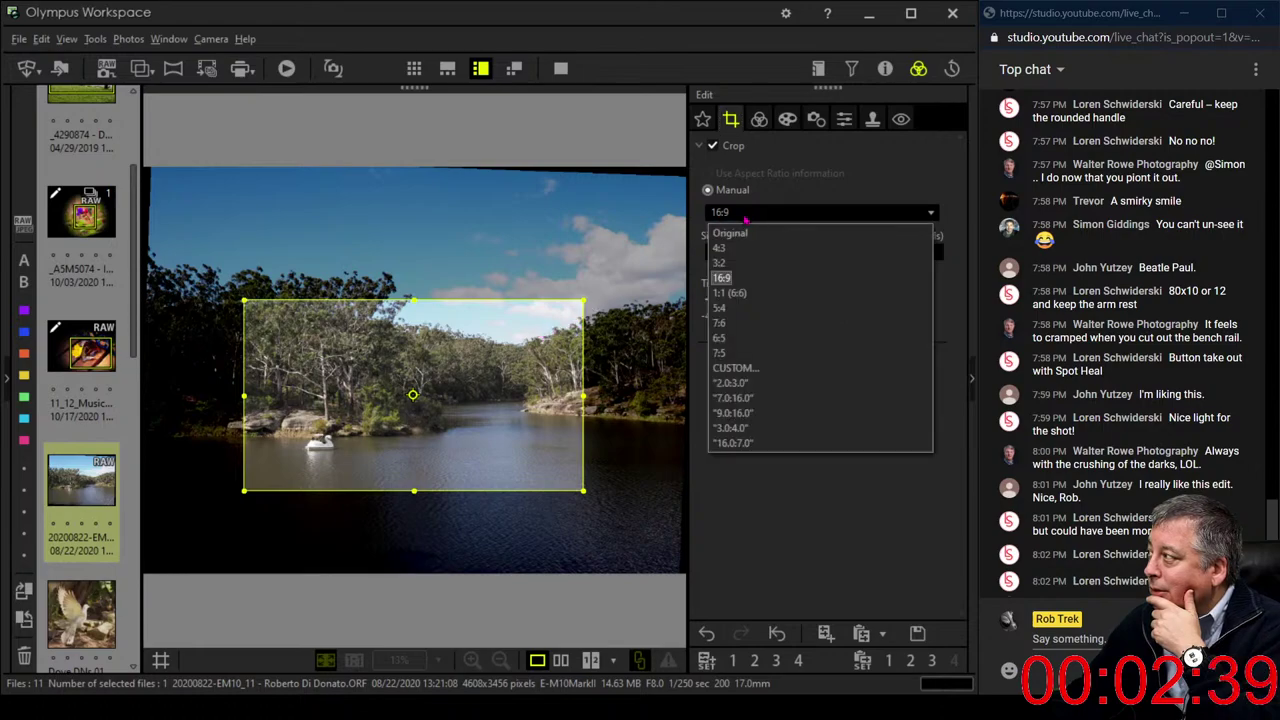
{"action": "left_click", "coordinate": [731, 292]}
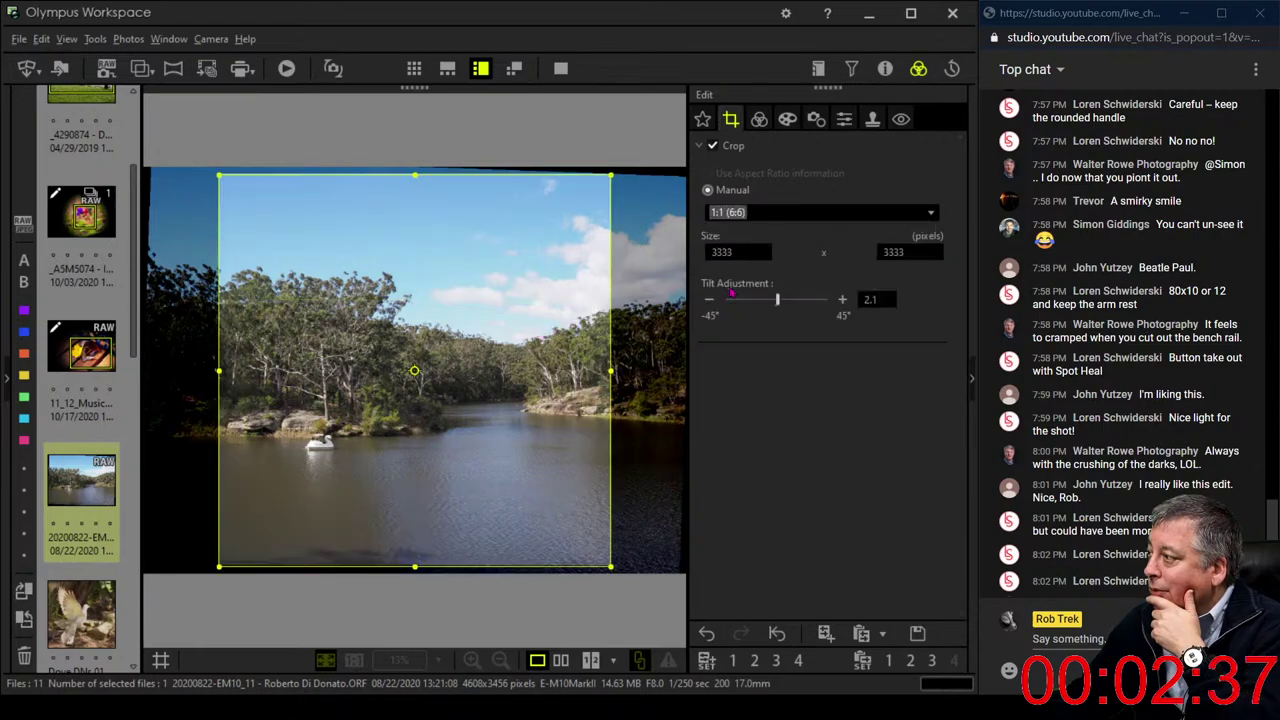
{"action": "left_click_drag", "start_coordinate": [419, 178], "coordinate": [437, 337]}
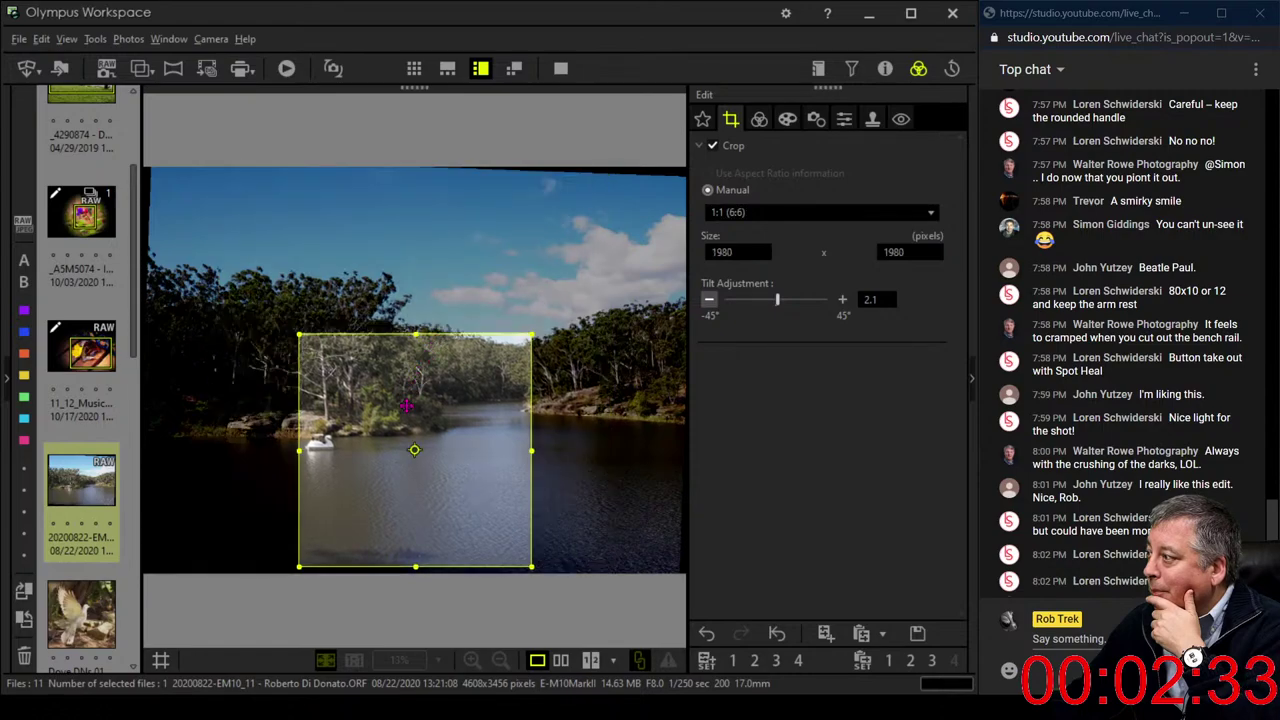
{"action": "left_click_drag", "start_coordinate": [406, 410], "coordinate": [380, 342]}
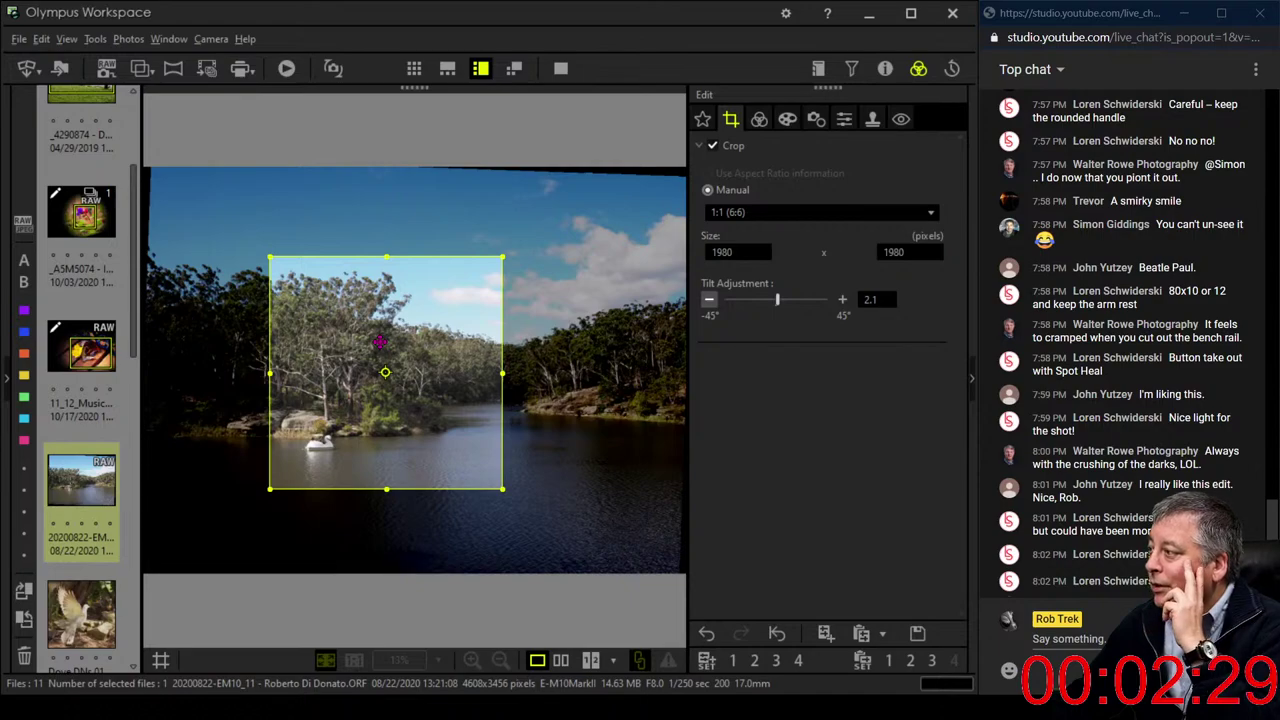
{"action": "left_click_drag", "start_coordinate": [380, 342], "coordinate": [281, 341]}
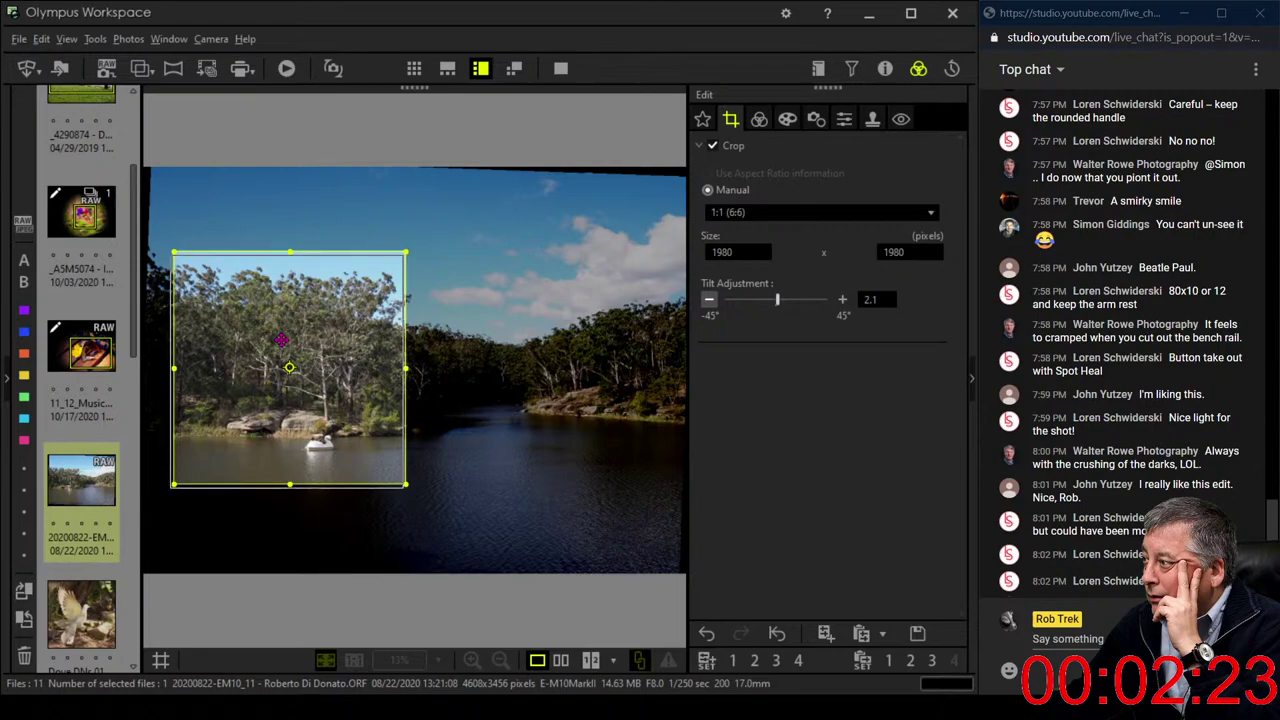
Set the cropped lake photo's picture mode to Vivid and collapse the white balance settings
{"action": "left_click", "coordinate": [758, 120]}
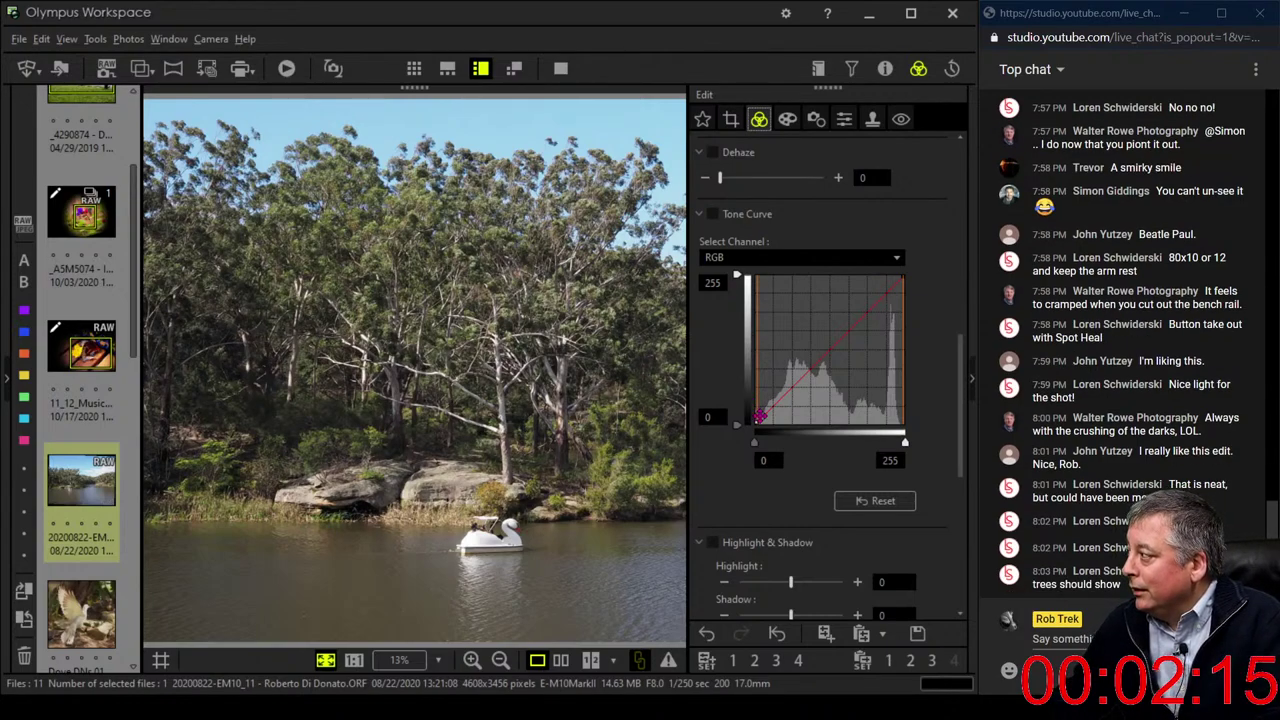
{"action": "scroll", "coordinate": [790, 470], "scroll_direction": "down", "scroll_amount": 5}
{"action": "scroll", "coordinate": [801, 515], "scroll_direction": "down", "scroll_amount": 2}
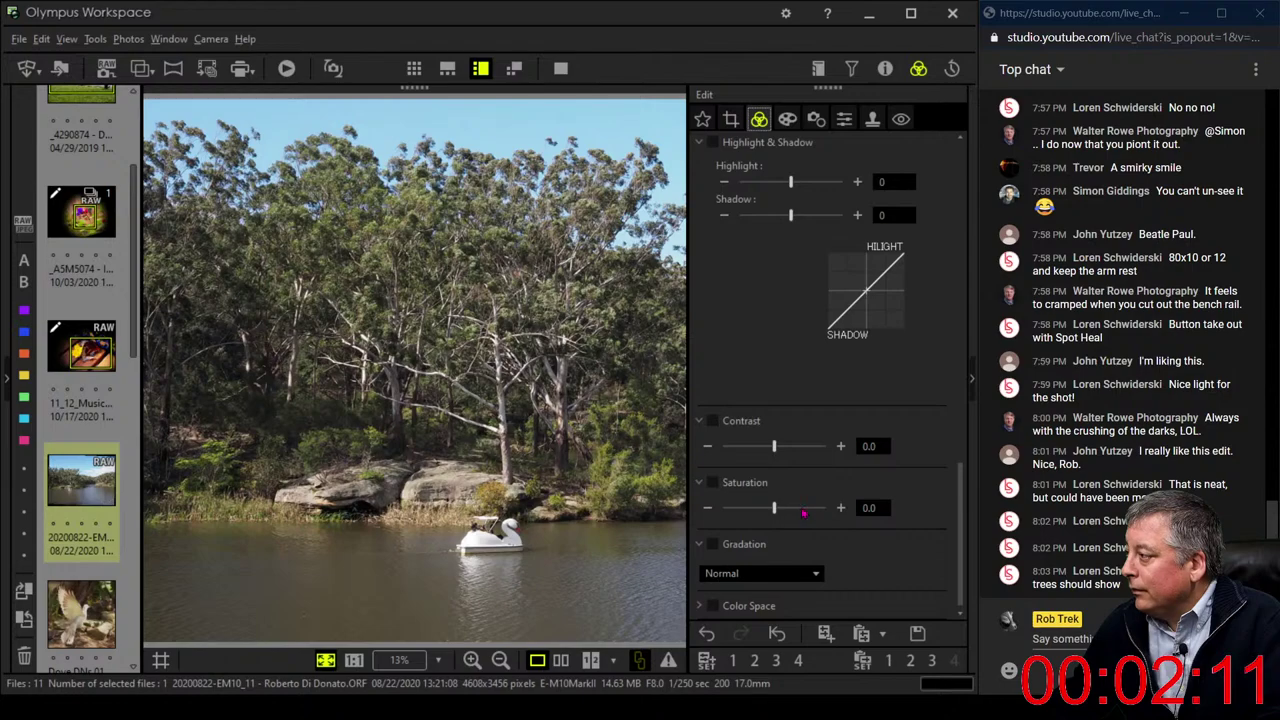
{"action": "left_click_drag", "start_coordinate": [948, 513], "coordinate": [957, 264]}
{"action": "left_click", "coordinate": [709, 268]}
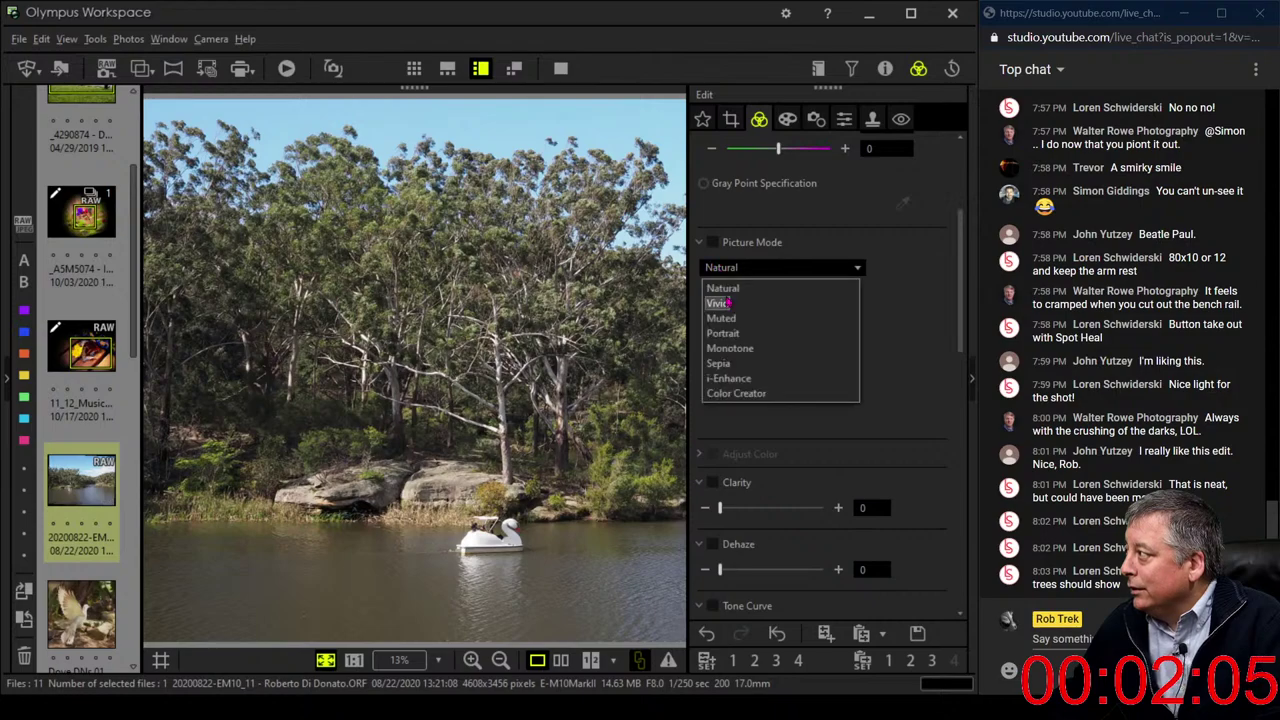
{"action": "left_click", "coordinate": [720, 302]}
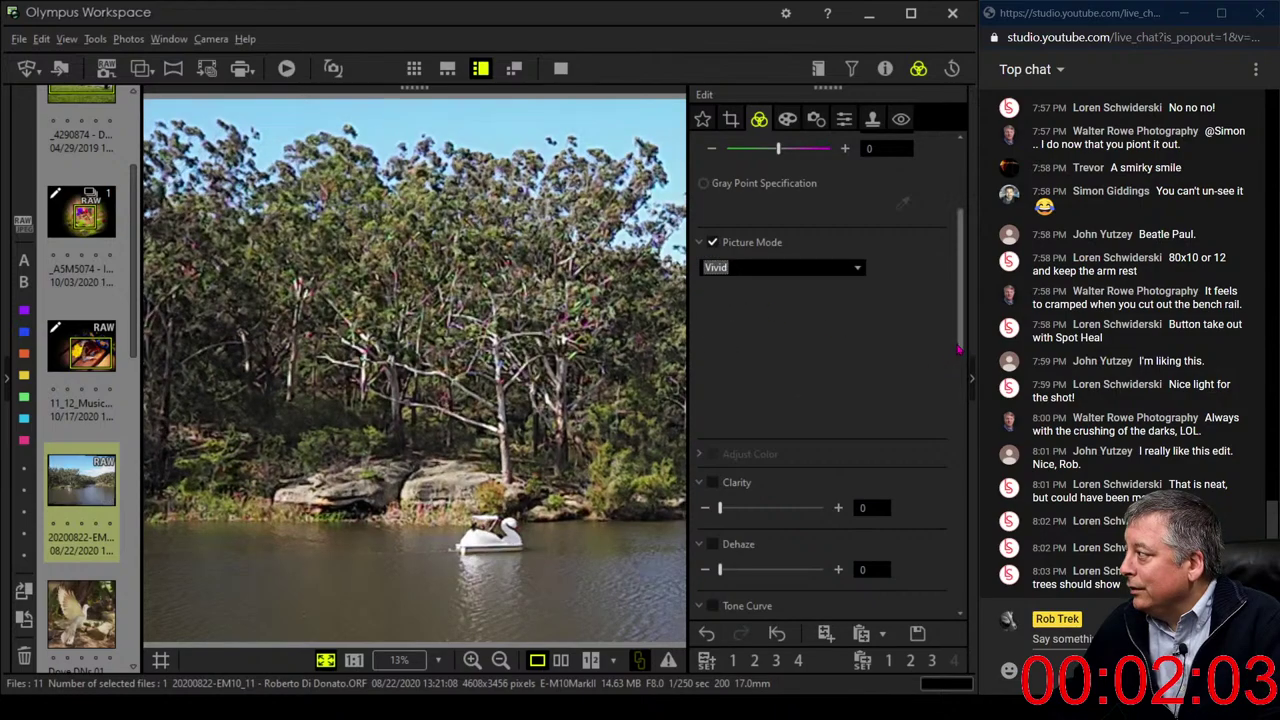
{"action": "left_click_drag", "start_coordinate": [956, 360], "coordinate": [892, 308]}
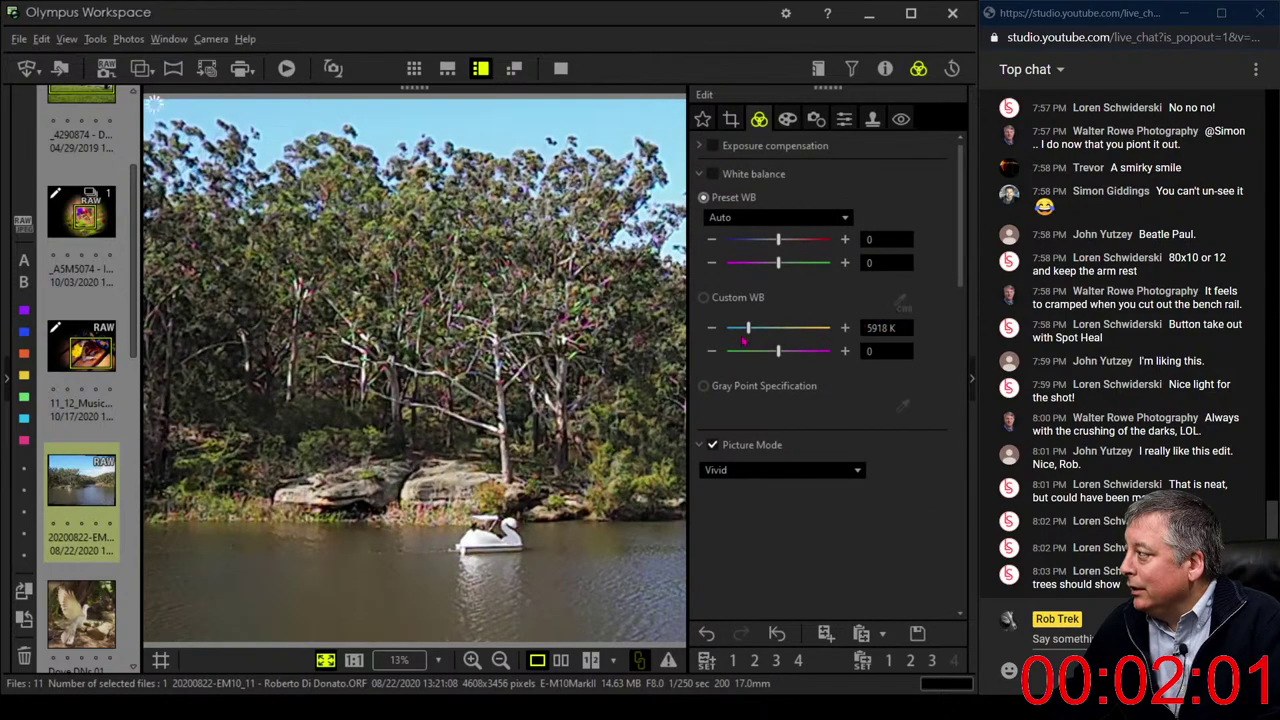
{"action": "left_click", "coordinate": [703, 176]}
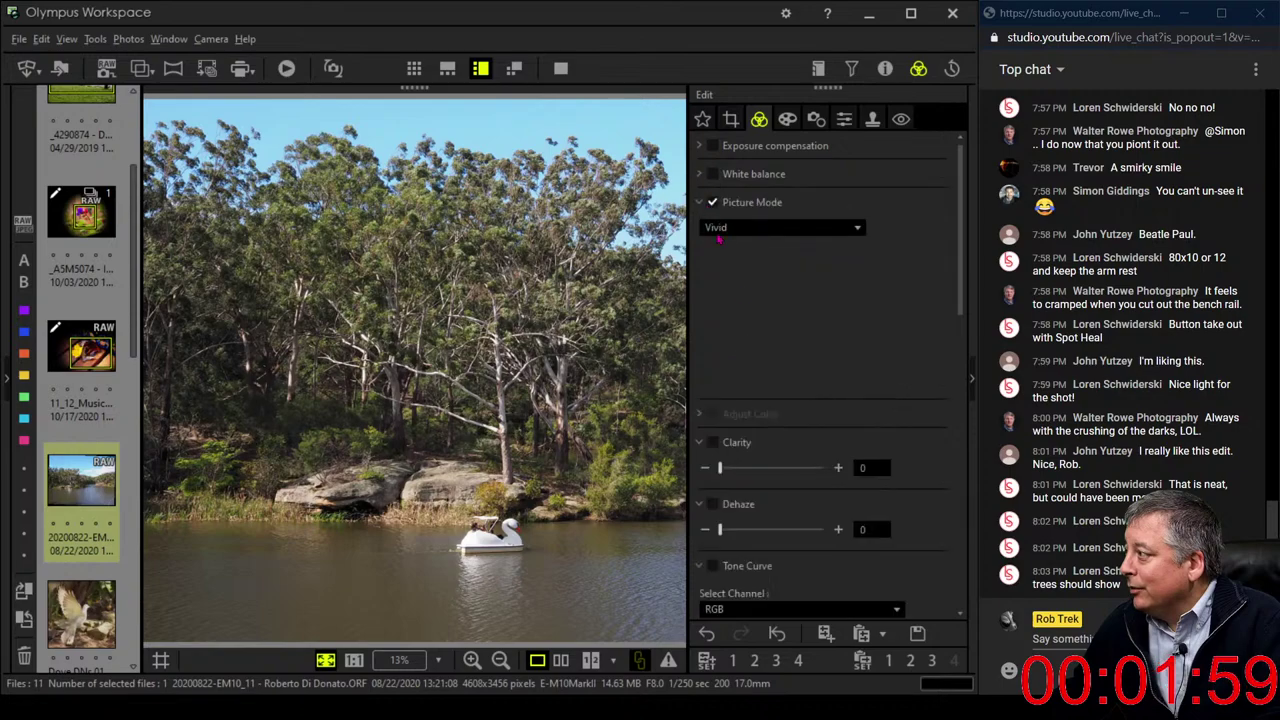
Deepen the shadows with the RGB tone curve, anchoring a point above the midtones on the diagonal and pulling a shadow point slightly below it
{"action": "scroll", "coordinate": [875, 352], "scroll_direction": "down", "scroll_amount": 5}
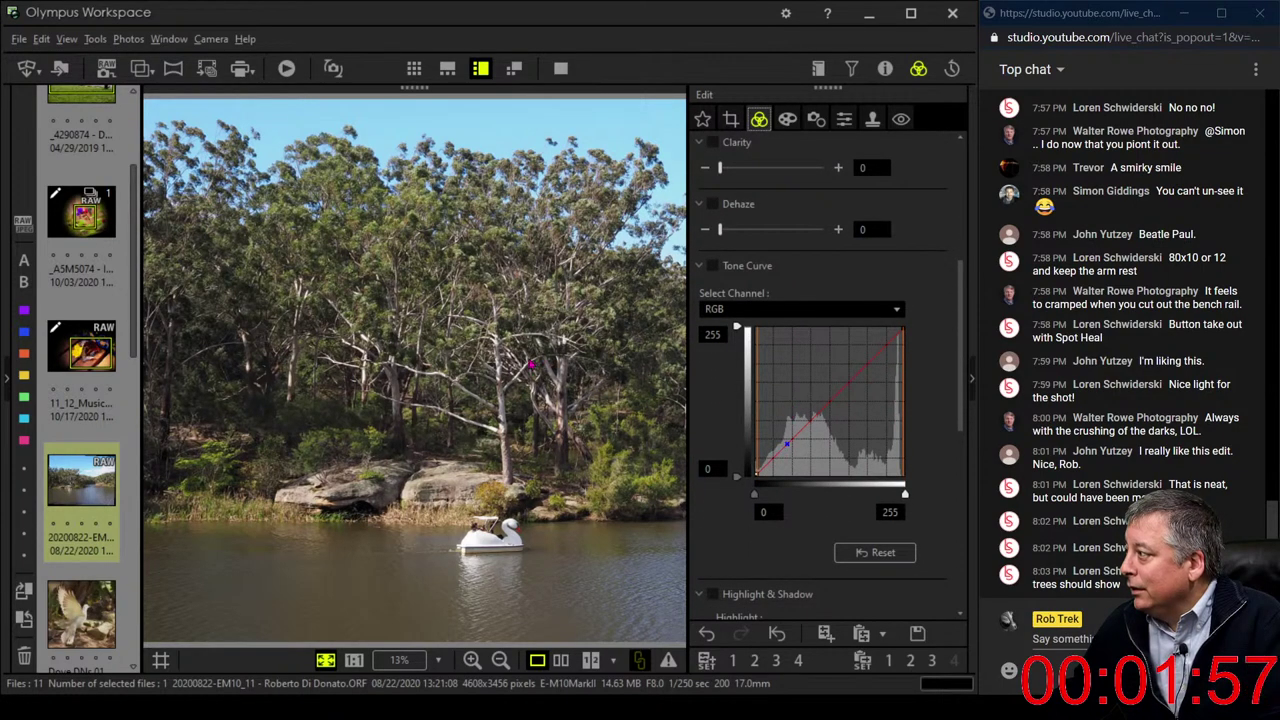
{"action": "left_click", "coordinate": [847, 382]}
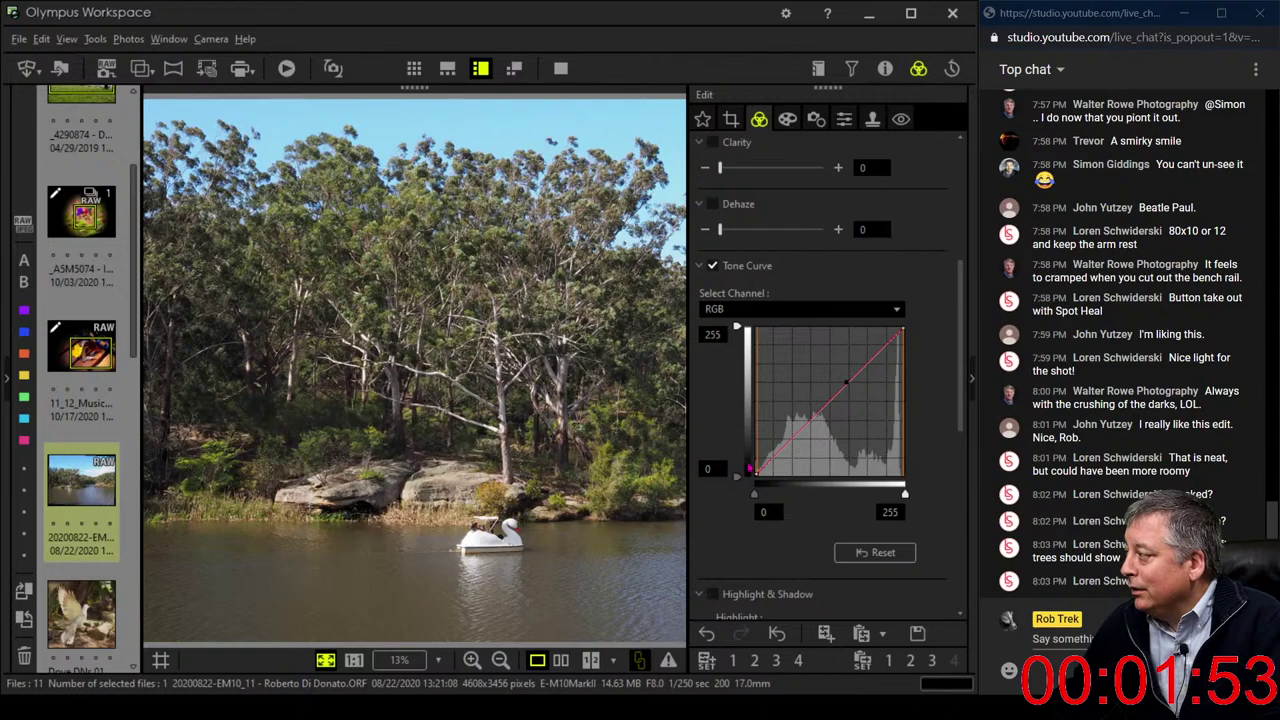
{"action": "left_click_drag", "start_coordinate": [765, 466], "coordinate": [771, 468]}
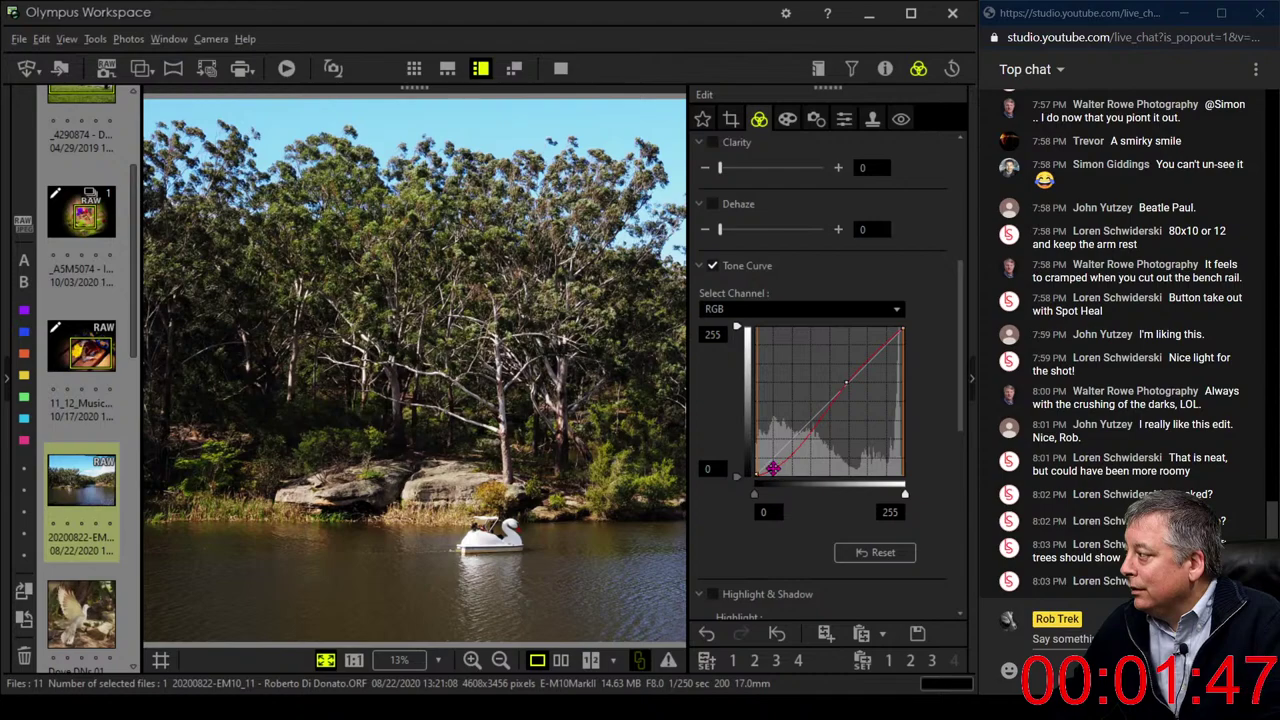
{"action": "mouse_move", "coordinate": [771, 466]}
{"action": "left_mouse_down"}
{"action": "mouse_move", "coordinate": [792, 466]}
{"action": "mouse_move", "coordinate": [790, 455]}
{"action": "left_mouse_up"}
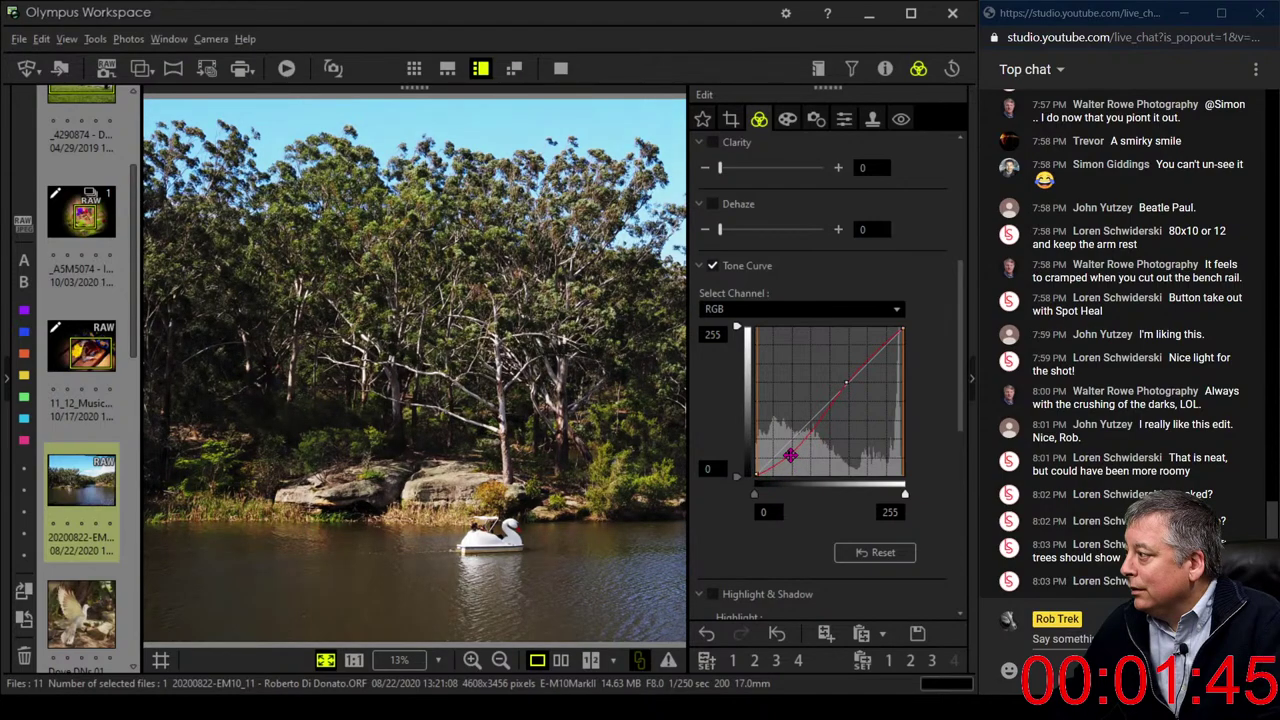
{"action": "mouse_move", "coordinate": [790, 455]}
{"action": "left_mouse_down"}
{"action": "mouse_move", "coordinate": [793, 440]}
{"action": "mouse_move", "coordinate": [788, 457]}
{"action": "left_mouse_up"}
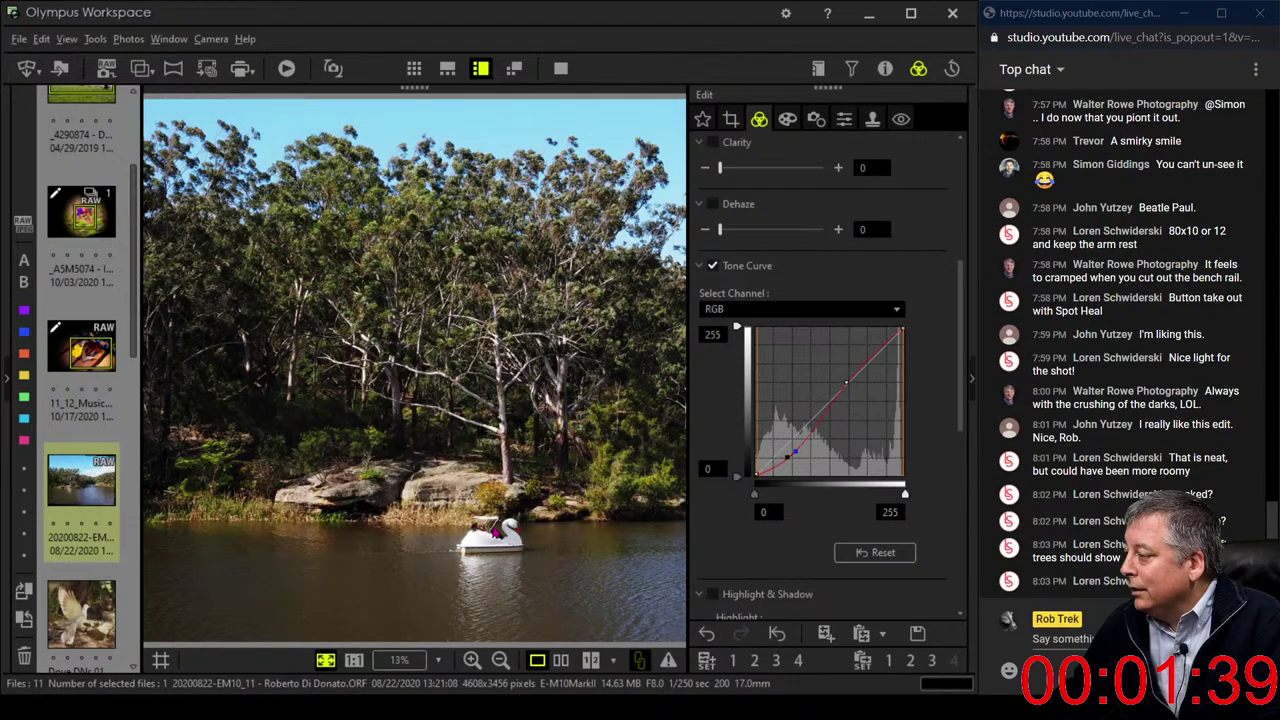
Set the lake photo's exposure compensation to -0.5 EV, checking the swan boat at full magnification and the whole cropped frame
{"action": "left_click", "coordinate": [483, 537]}
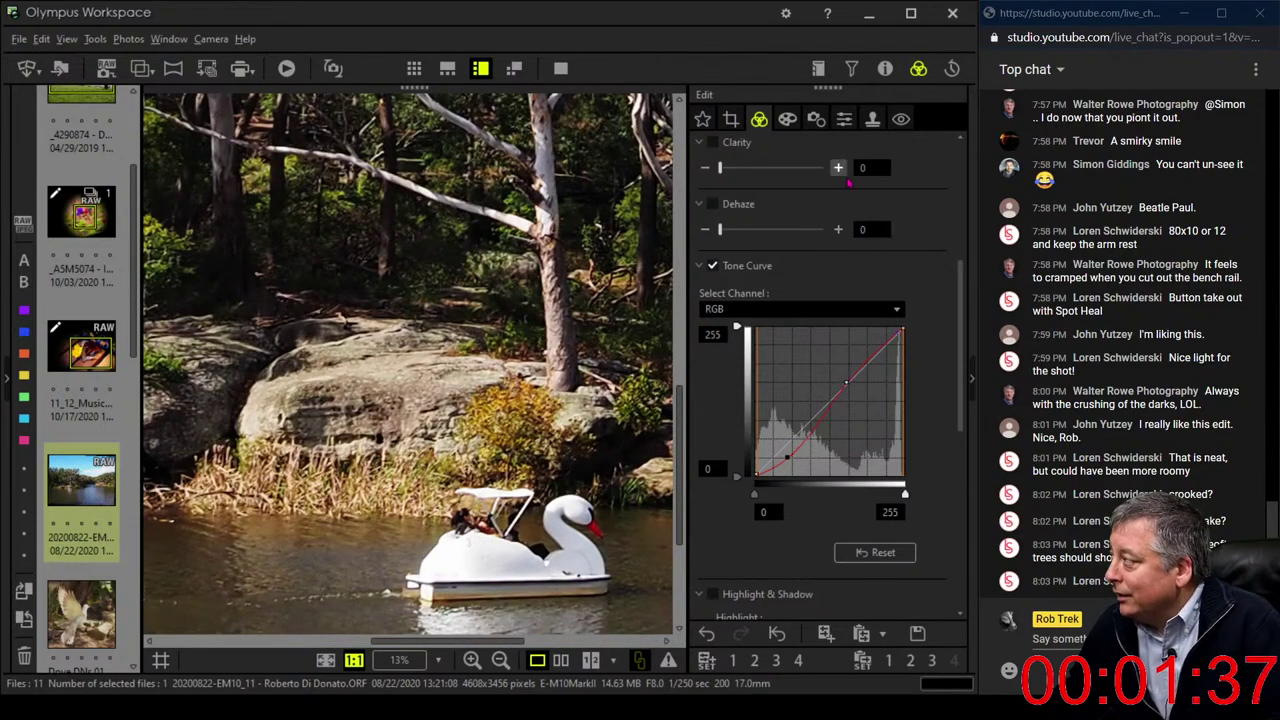
{"action": "left_click_drag", "start_coordinate": [955, 364], "coordinate": [979, 182]}
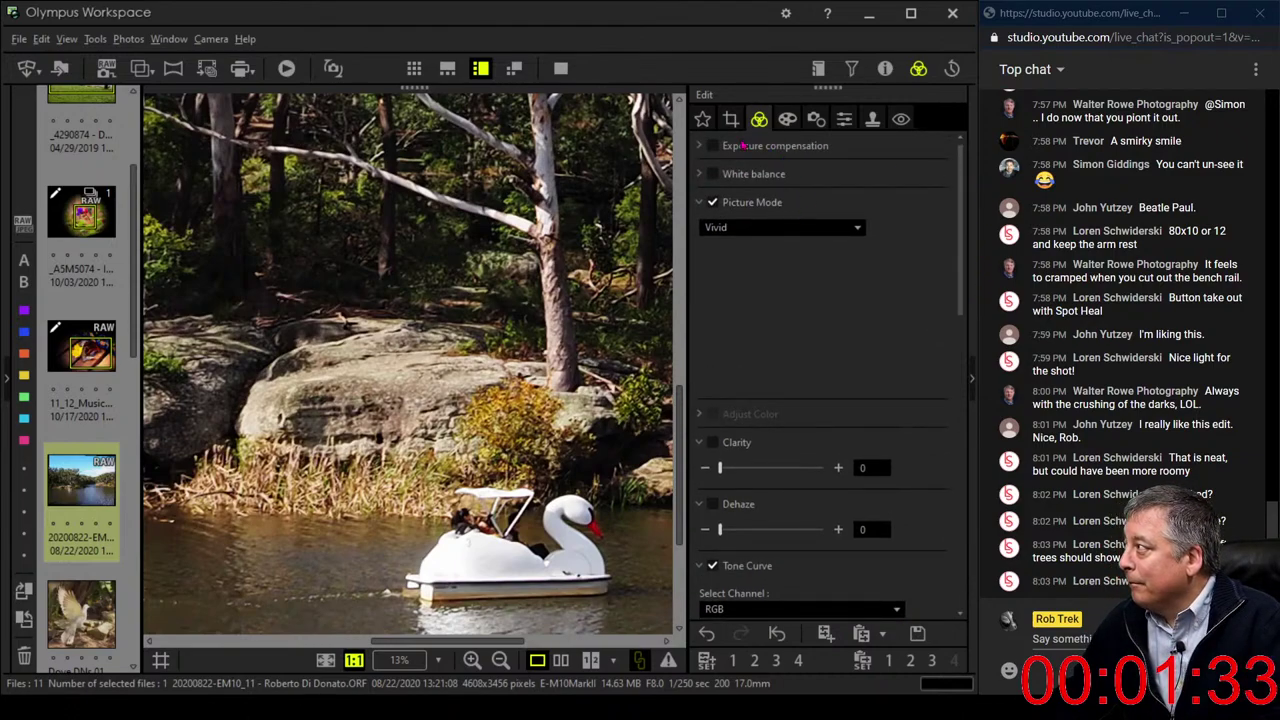
{"action": "left_click", "coordinate": [700, 146]}
{"action": "mouse_move", "coordinate": [774, 177]}
{"action": "left_mouse_down"}
{"action": "mouse_move", "coordinate": [727, 180]}
{"action": "mouse_move", "coordinate": [773, 183]}
{"action": "mouse_move", "coordinate": [762, 174]}
{"action": "left_mouse_up"}
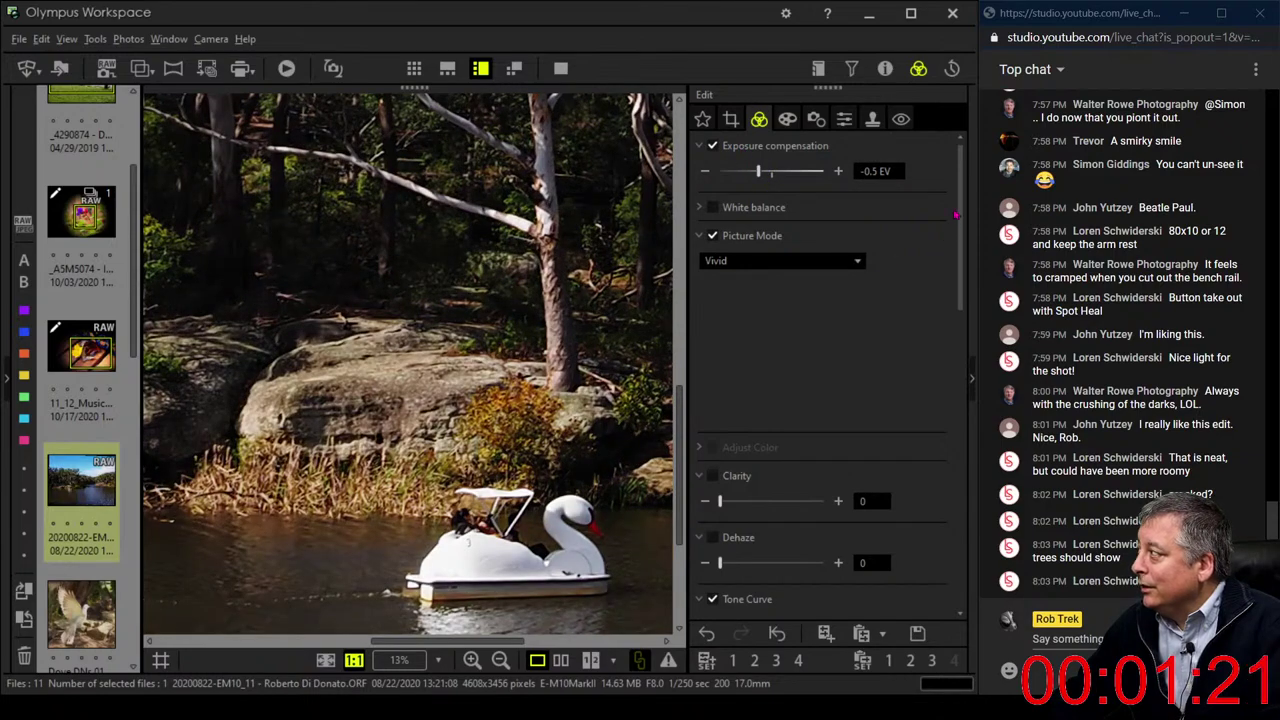
{"action": "scroll", "coordinate": [900, 220], "scroll_direction": "down", "scroll_amount": 3}
{"action": "left_click", "coordinate": [731, 119]}
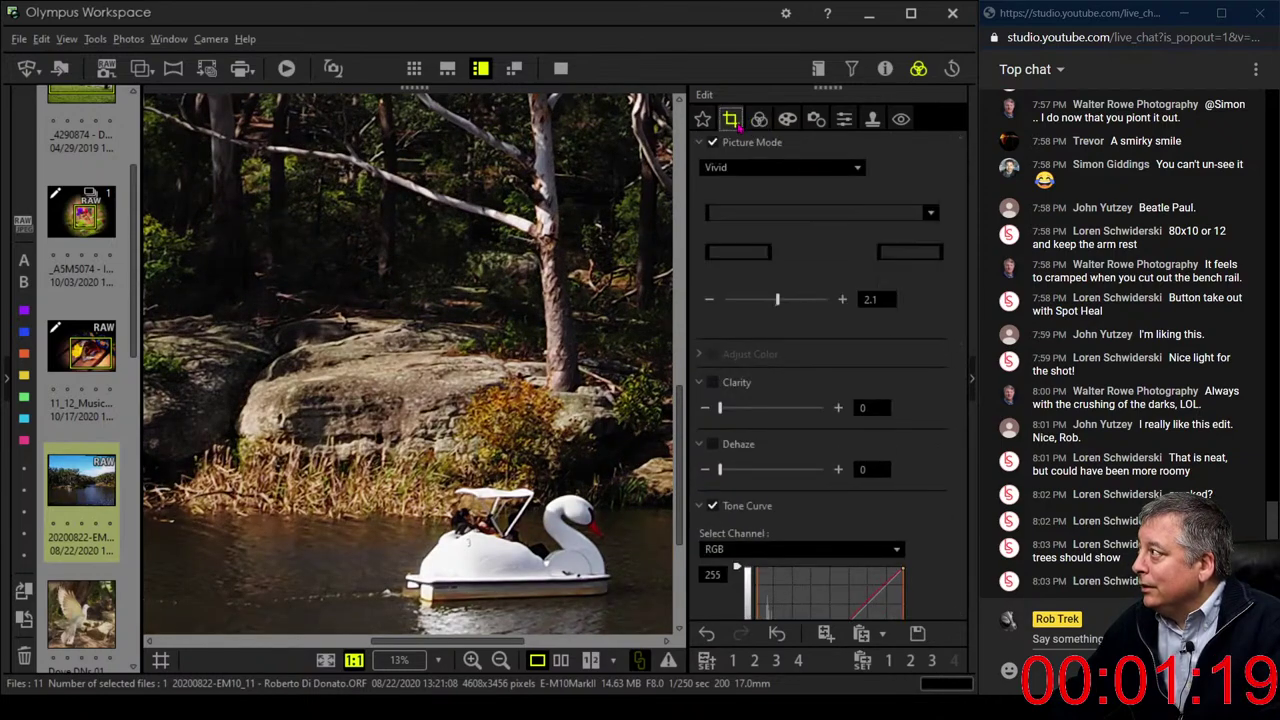
{"action": "left_click", "coordinate": [759, 119]}
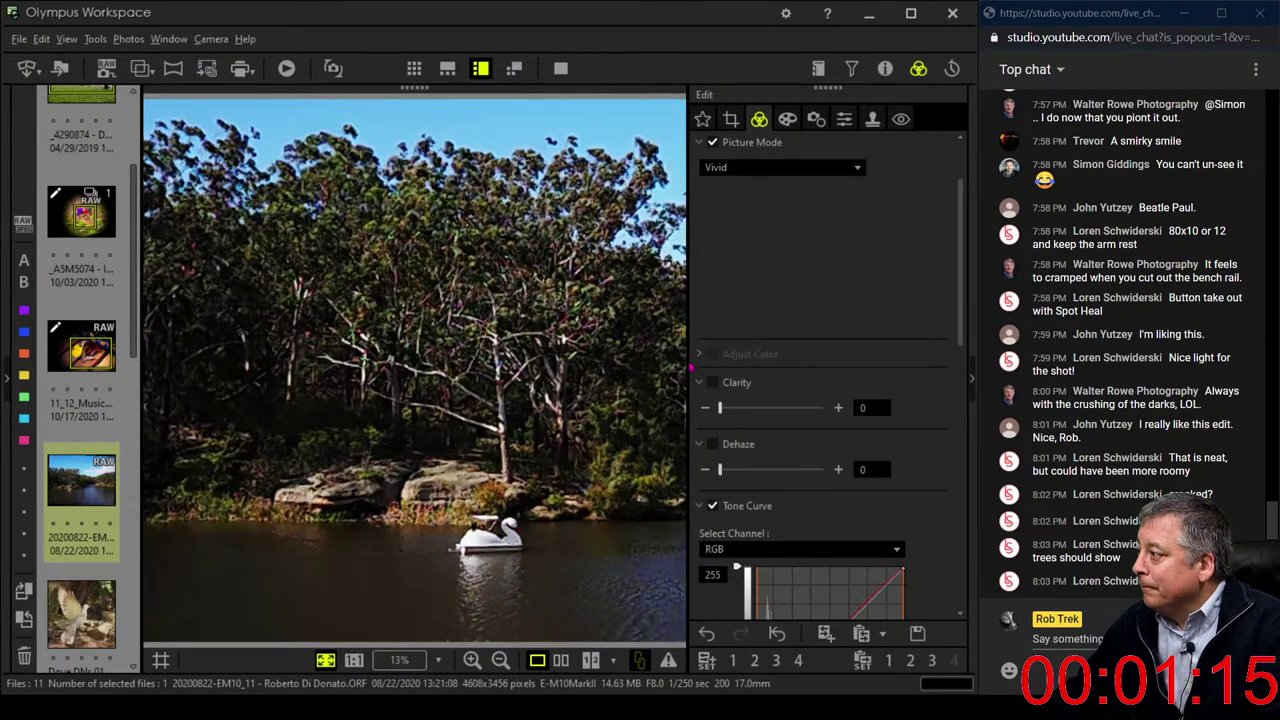
Try AUTO gradation on the lake photo and return the gradation to Normal
{"action": "left_click_drag", "start_coordinate": [960, 253], "coordinate": [960, 553]}
{"action": "left_click", "coordinate": [777, 573]}
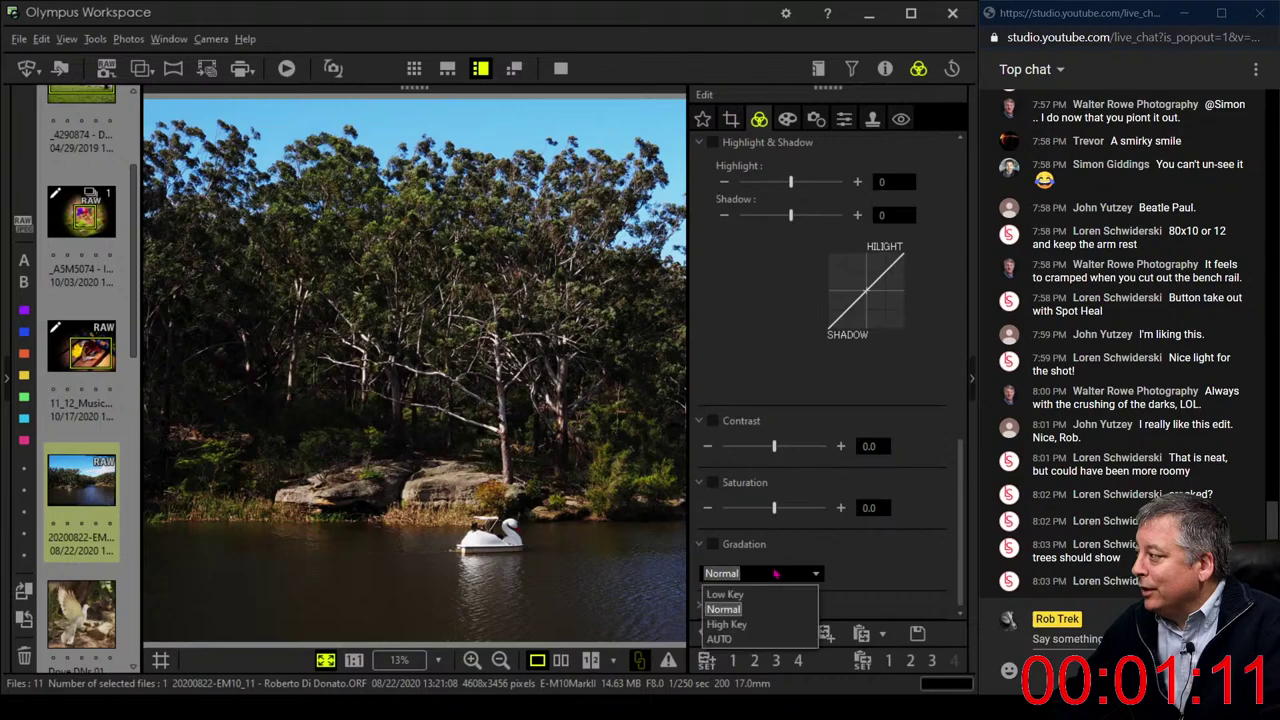
{"action": "left_click", "coordinate": [722, 640]}
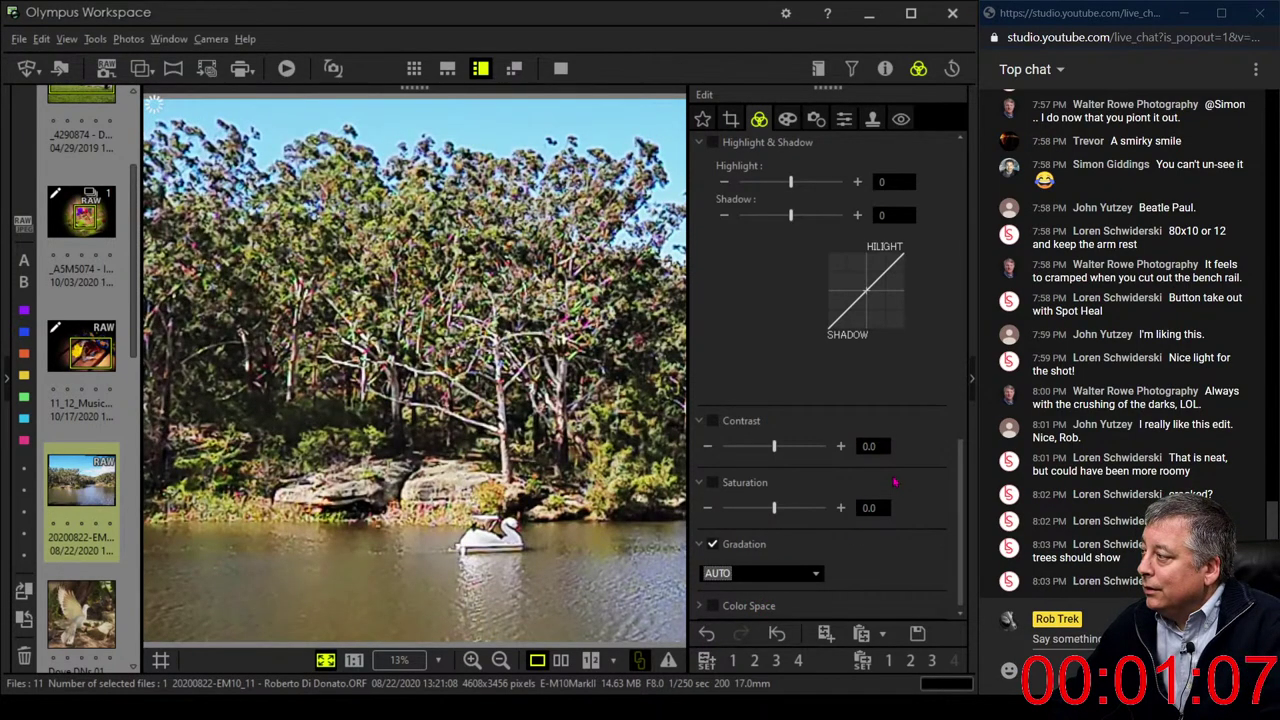
{"action": "scroll", "coordinate": [822, 432], "scroll_direction": "up", "scroll_amount": 8}
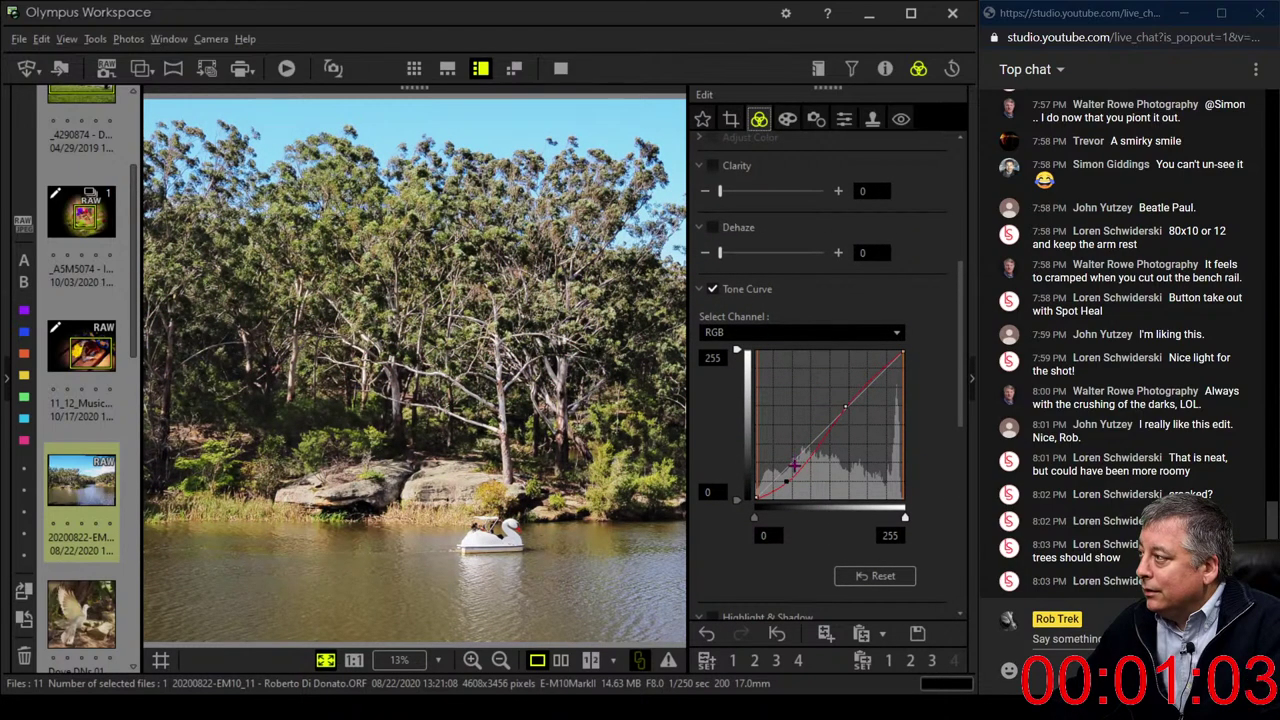
{"action": "scroll", "coordinate": [797, 478], "scroll_direction": "down", "scroll_amount": 10}
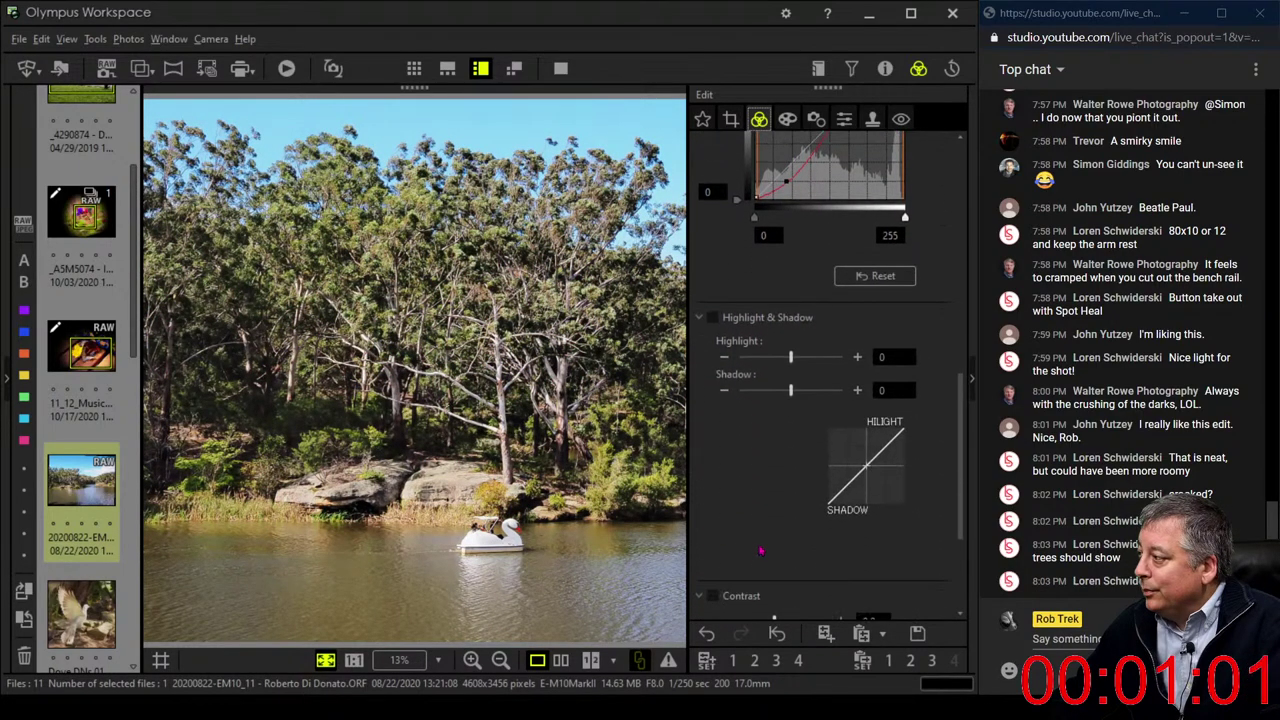
{"action": "left_click", "coordinate": [760, 573]}
{"action": "left_click", "coordinate": [722, 610]}
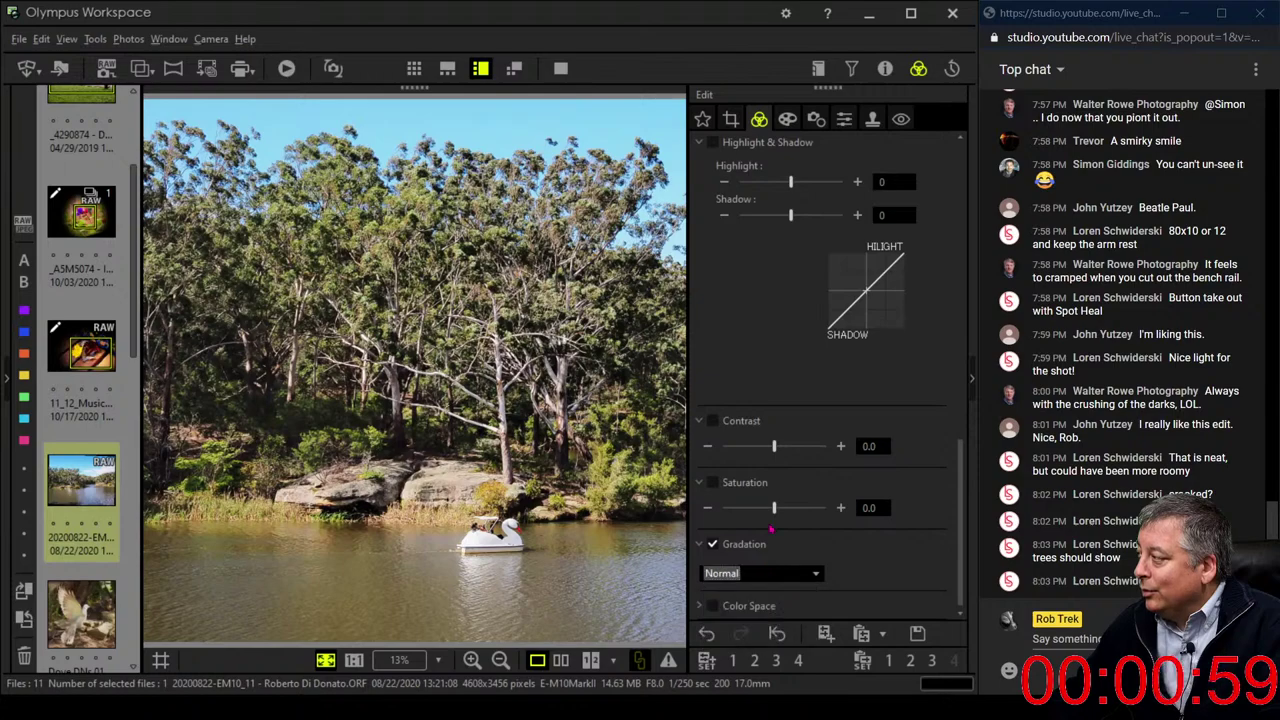
Raise the shadow point of the RGB tone curve to just below the diagonal to lighten the dark areas
{"action": "scroll", "coordinate": [763, 355], "scroll_direction": "up", "scroll_amount": 5}
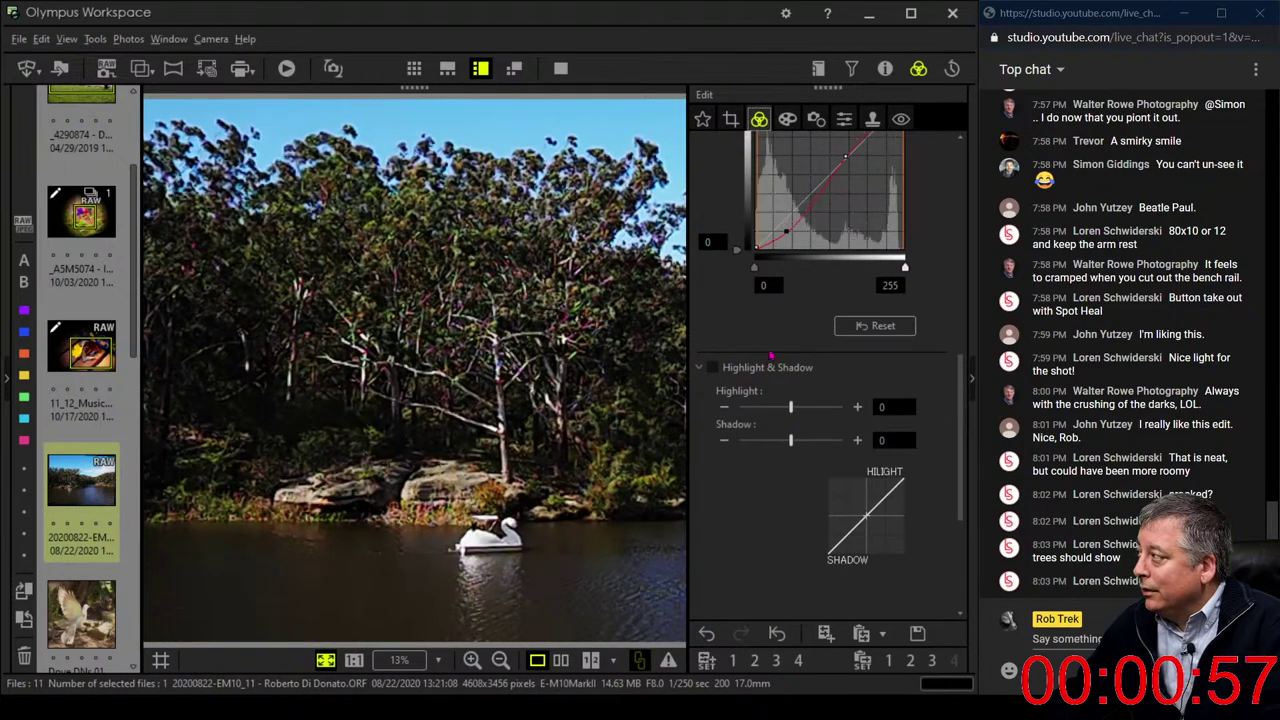
{"action": "left_click", "coordinate": [788, 286]}
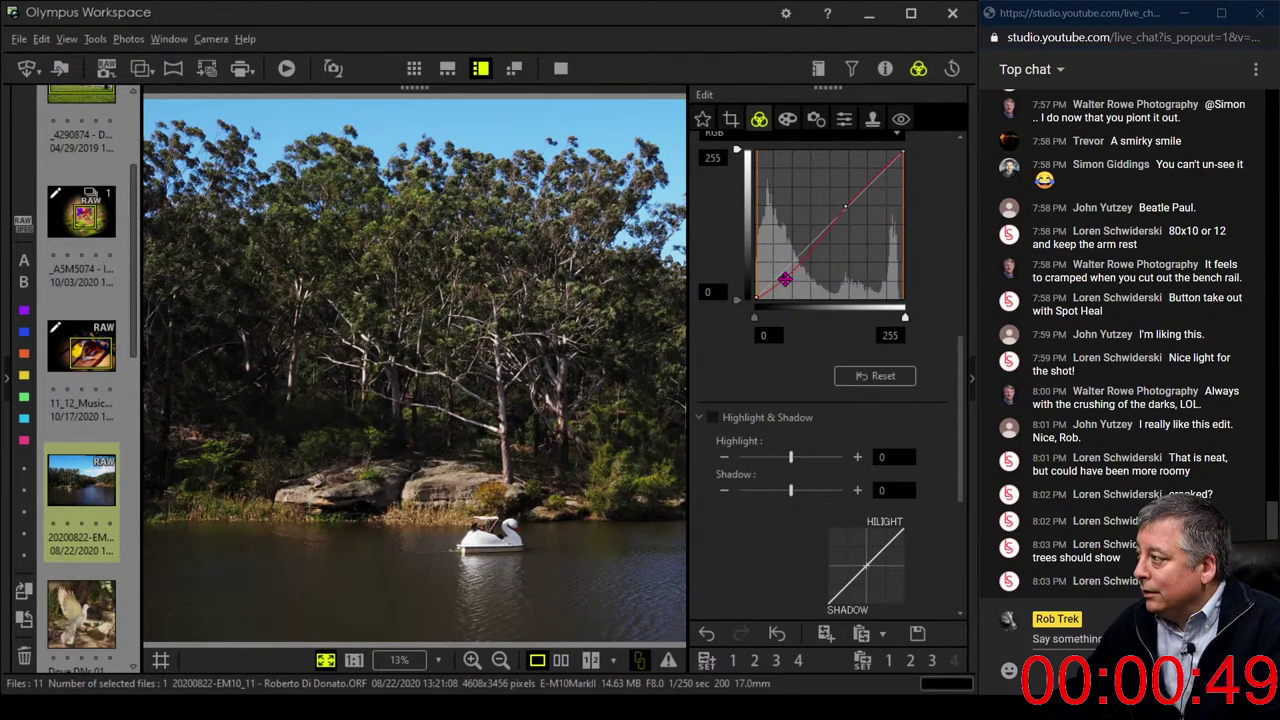
{"action": "left_click_drag", "start_coordinate": [785, 280], "coordinate": [785, 279]}
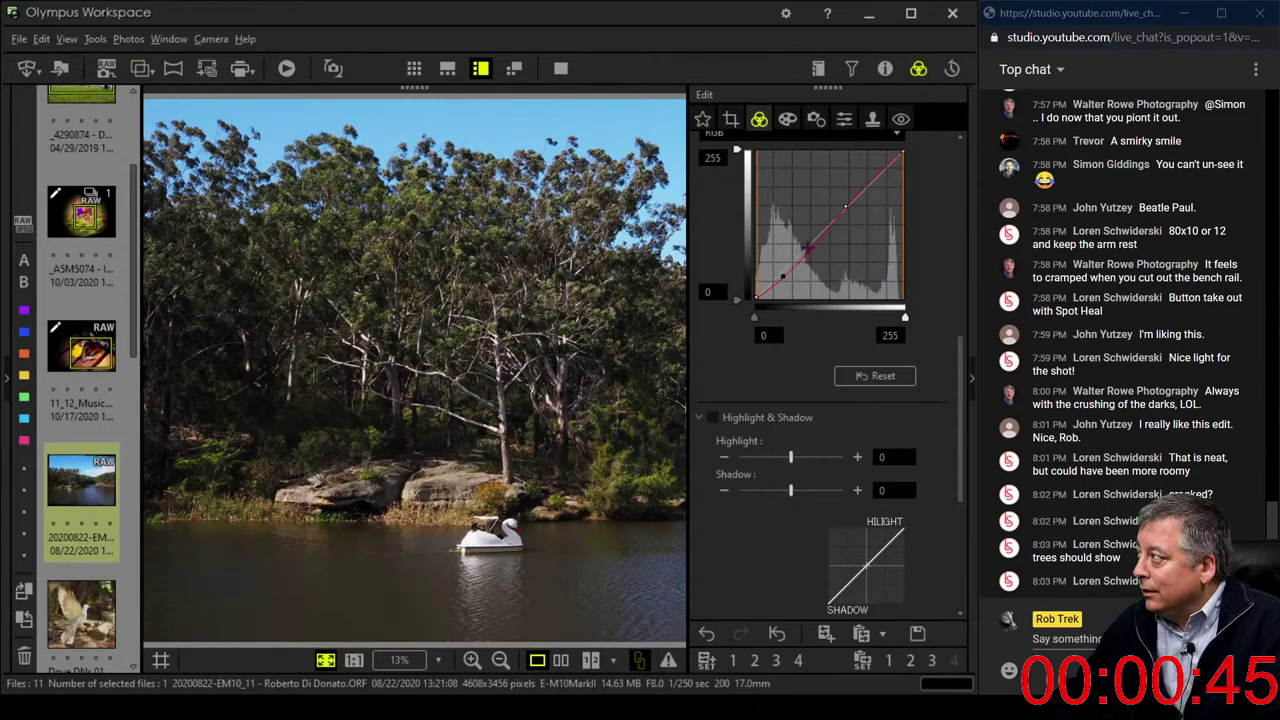
{"action": "scroll", "coordinate": [900, 360], "scroll_direction": "up", "scroll_amount": 1}
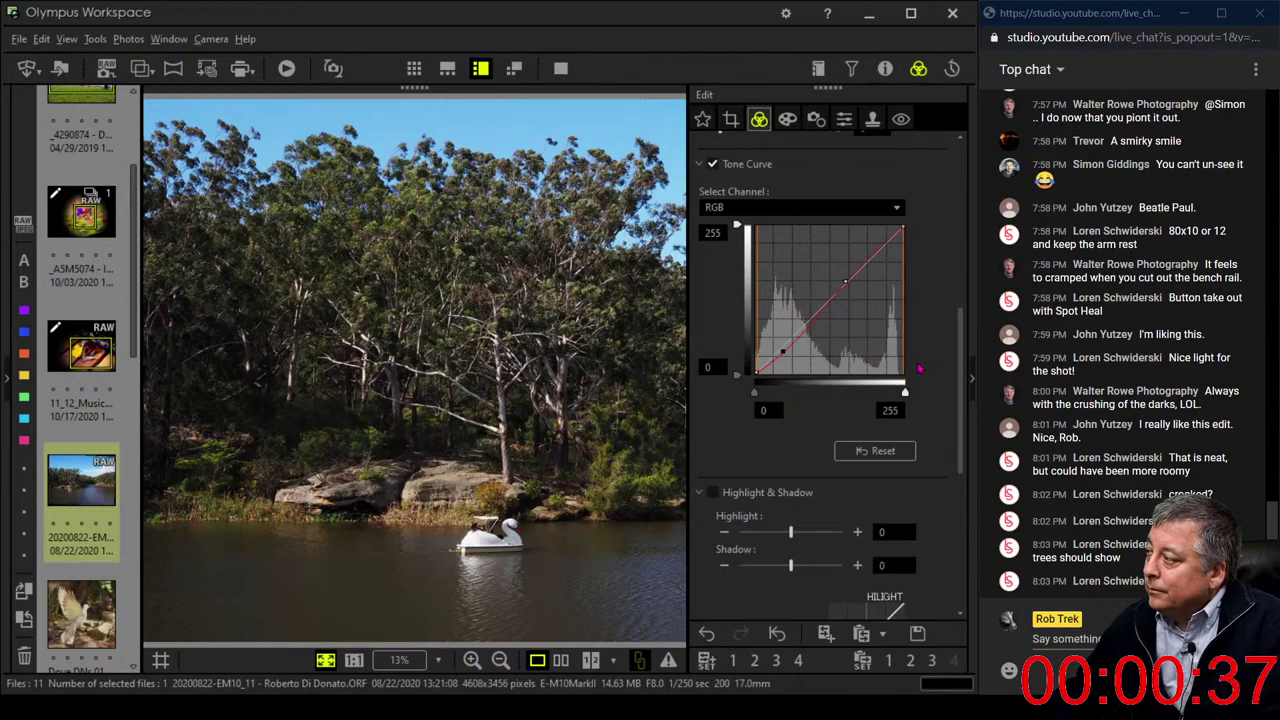
Tighten the 1:1 crop to about 1634 x 1634 pixels, trimming the sky and treetops, and preview the result
{"action": "left_click", "coordinate": [732, 122]}
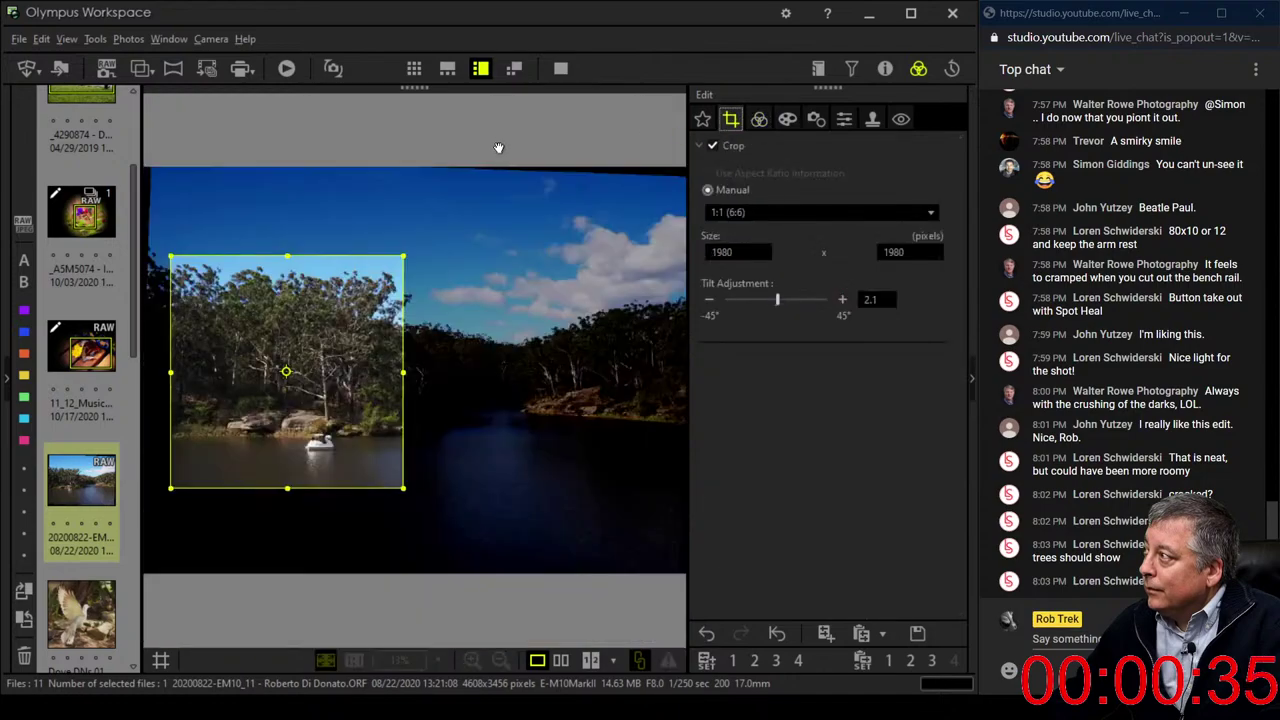
{"action": "left_click_drag", "start_coordinate": [287, 254], "coordinate": [297, 298]}
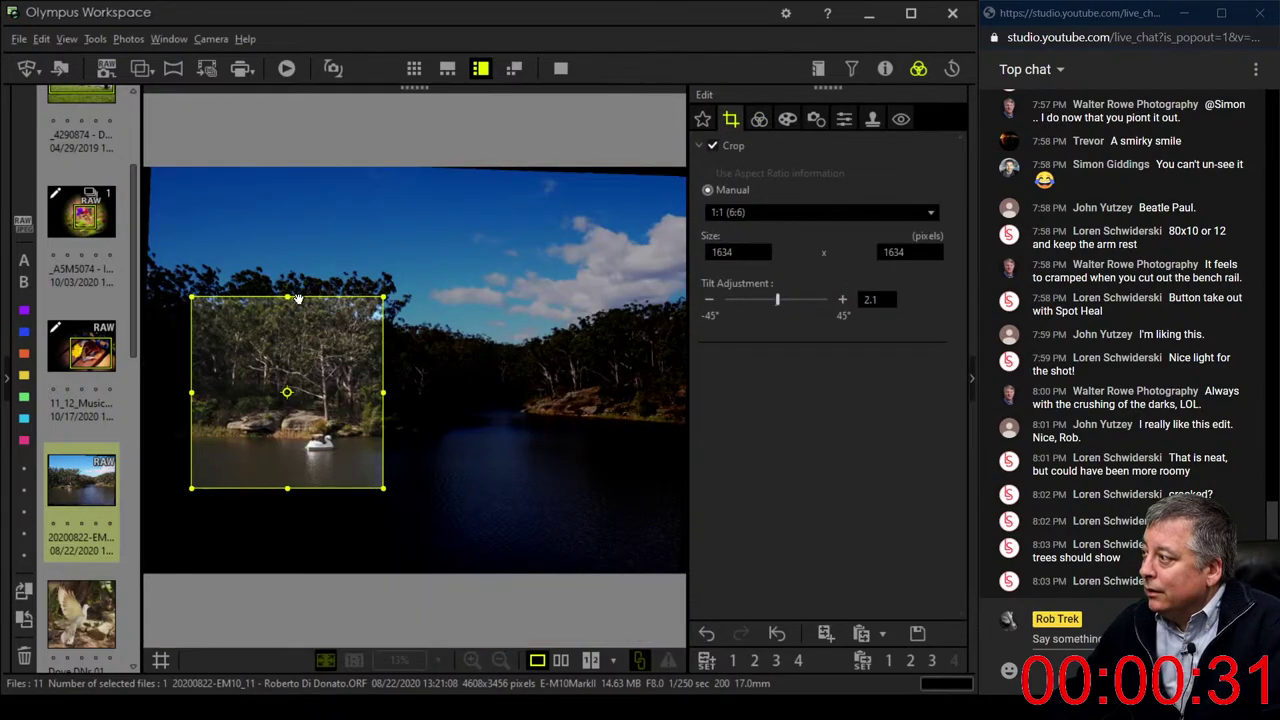
{"action": "left_click", "coordinate": [759, 119]}
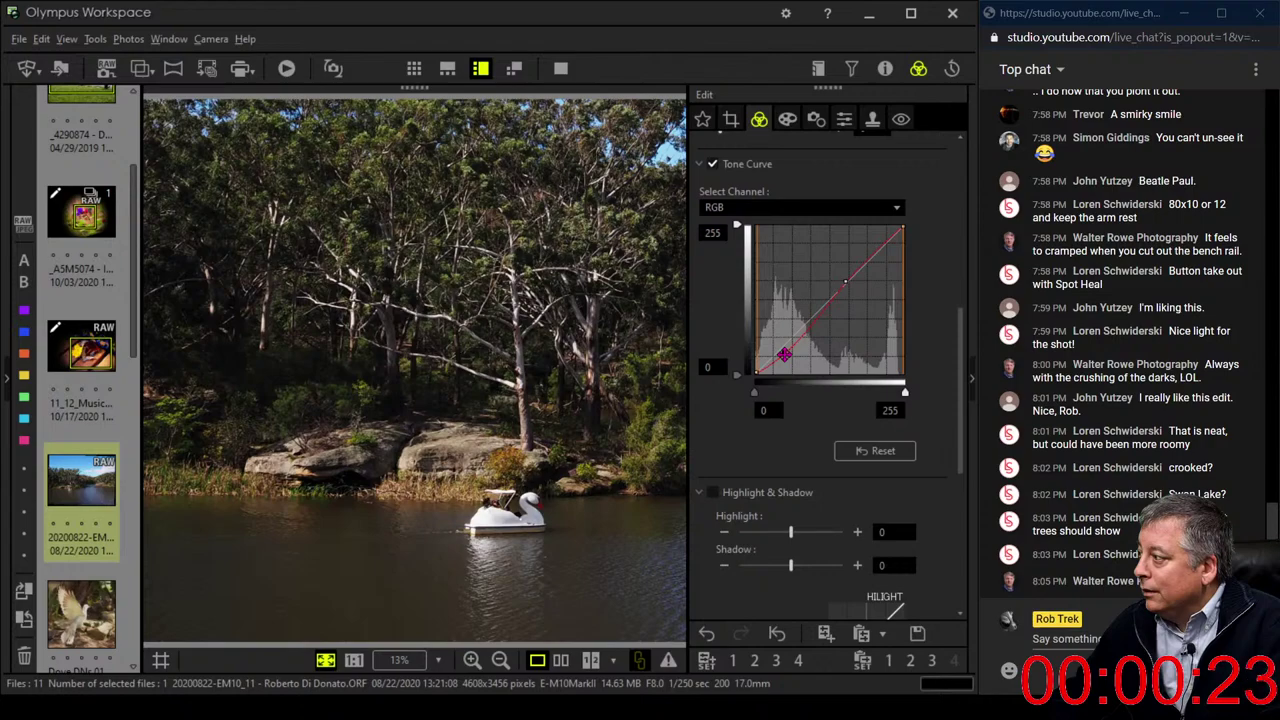
Pull the RGB curve's shadow point down close to the black corner and shift the upper point slightly above the diagonal
{"action": "left_click_drag", "start_coordinate": [784, 355], "coordinate": [769, 370]}
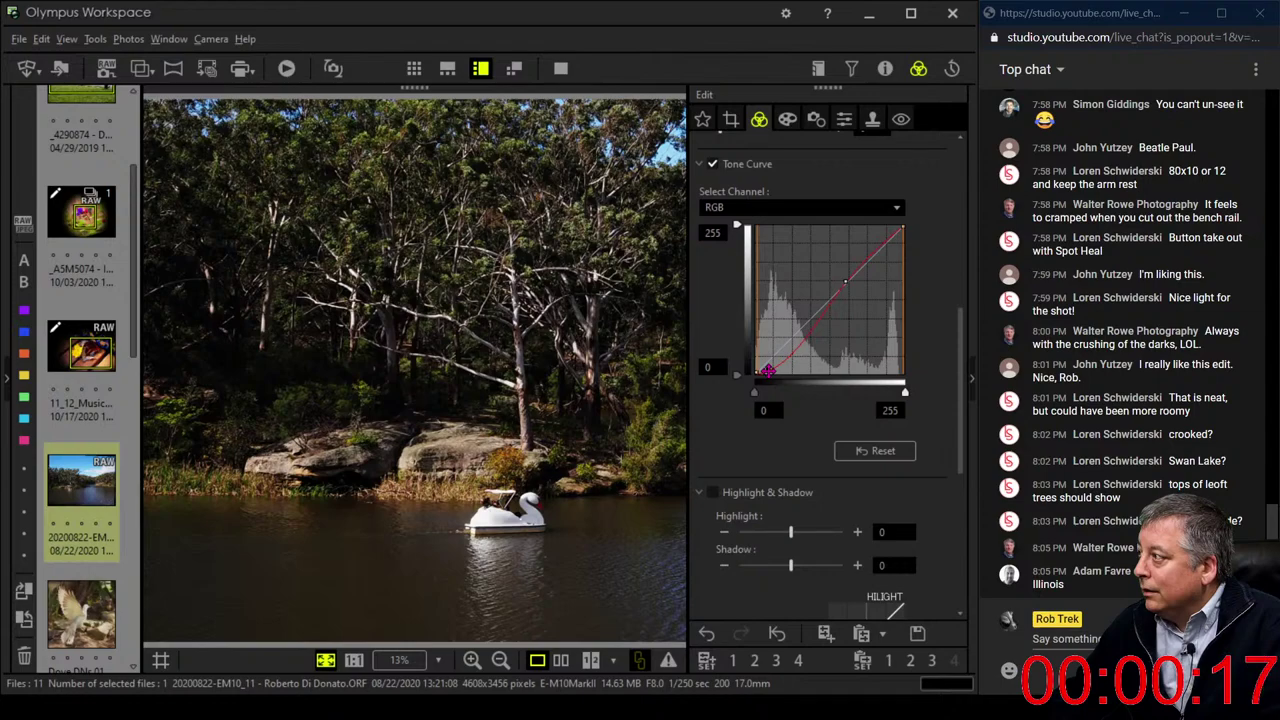
{"action": "left_click", "coordinate": [846, 283]}
{"action": "left_click_drag", "start_coordinate": [846, 283], "coordinate": [842, 286]}
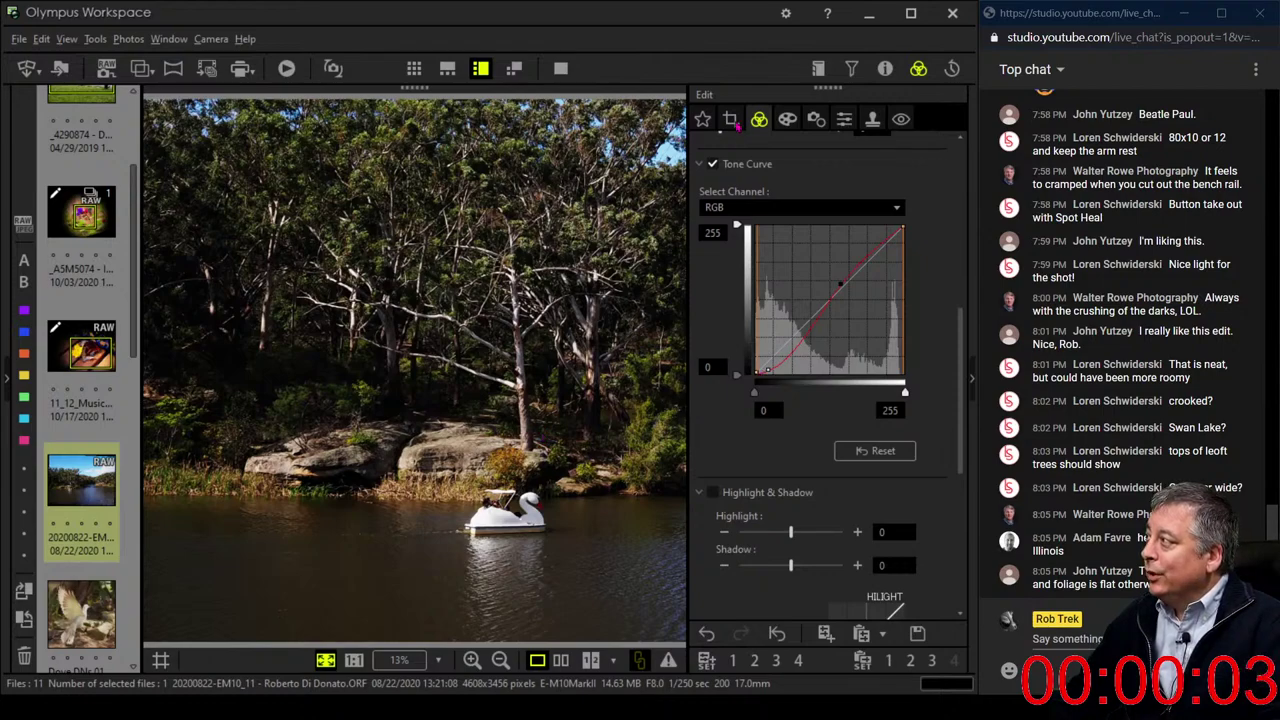
Try a 16:7 crop of about 4536 x 1984 pixels across the whole lake, preview it and undo the crop change
{"action": "left_click", "coordinate": [731, 119]}
{"action": "left_click", "coordinate": [734, 214]}
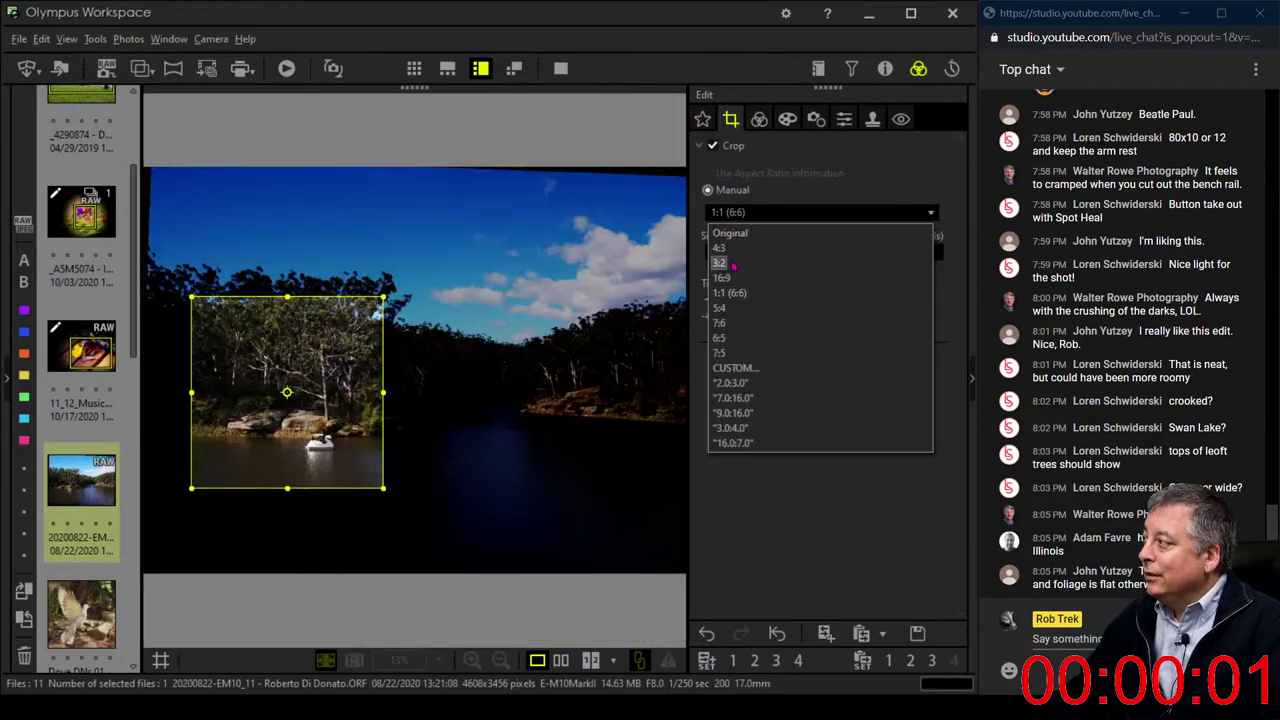
{"action": "left_click", "coordinate": [736, 443]}
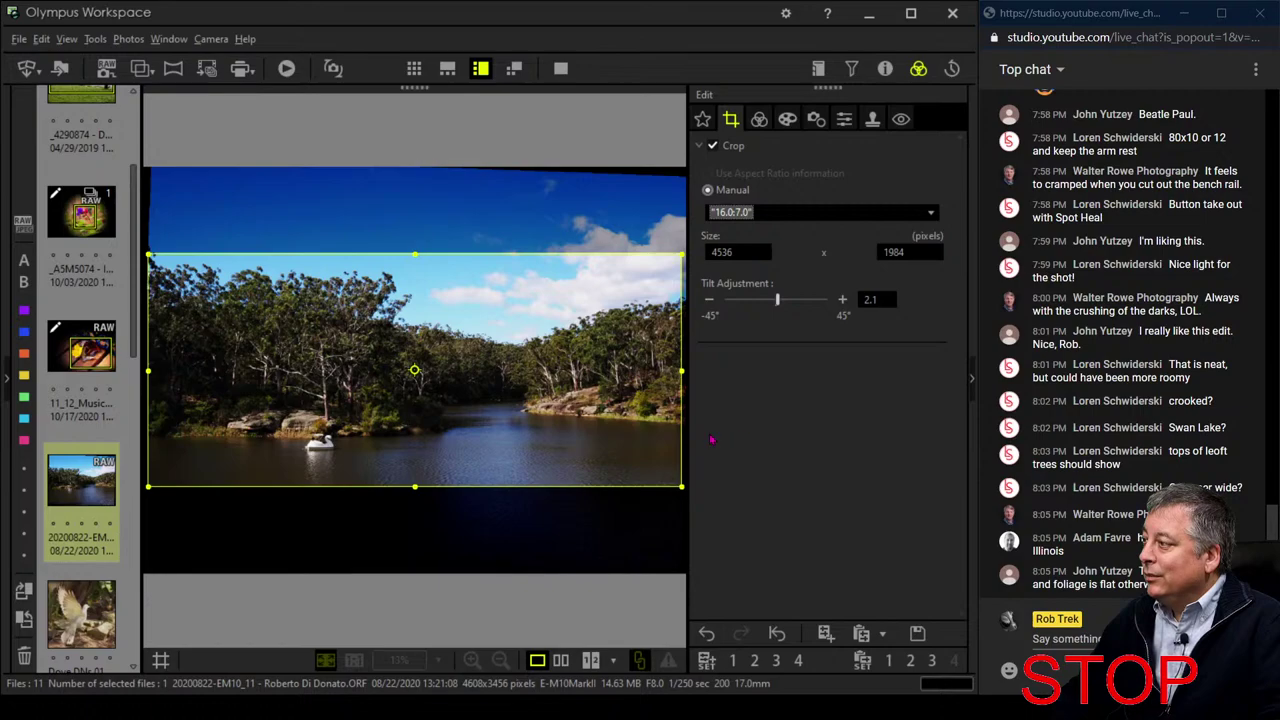
{"action": "left_click", "coordinate": [759, 119]}
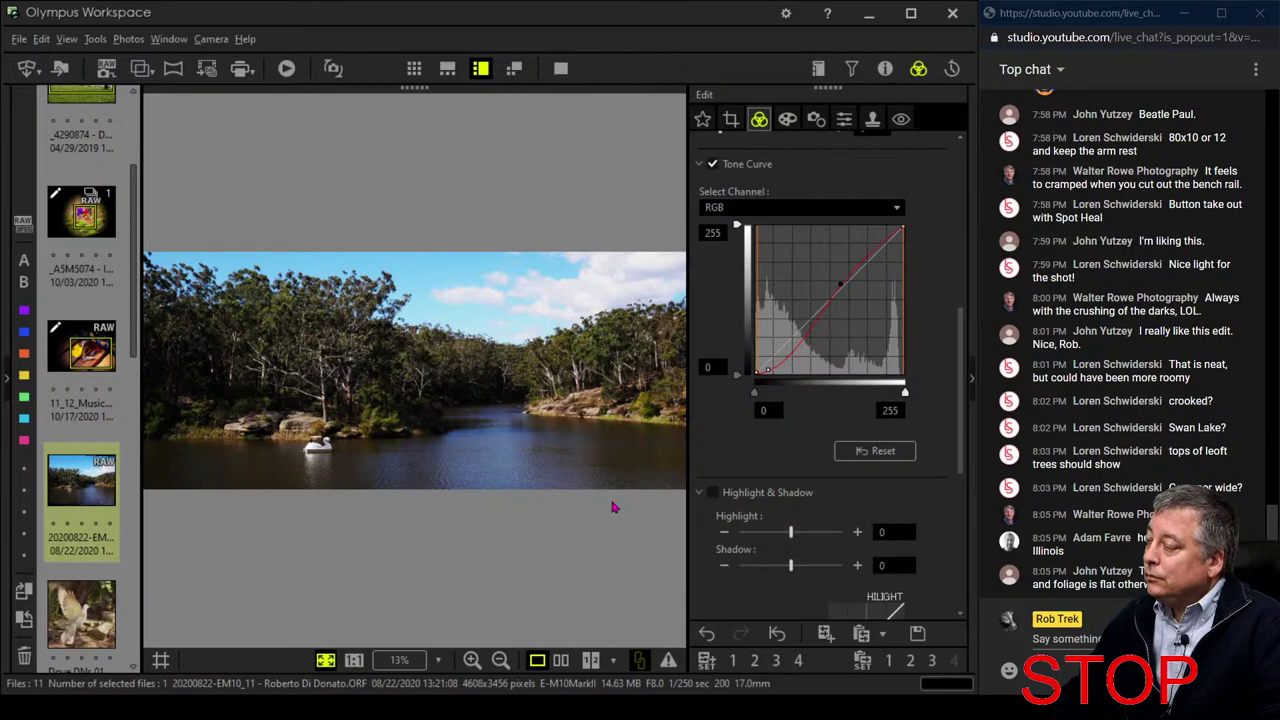
{"action": "left_click", "coordinate": [731, 119]}
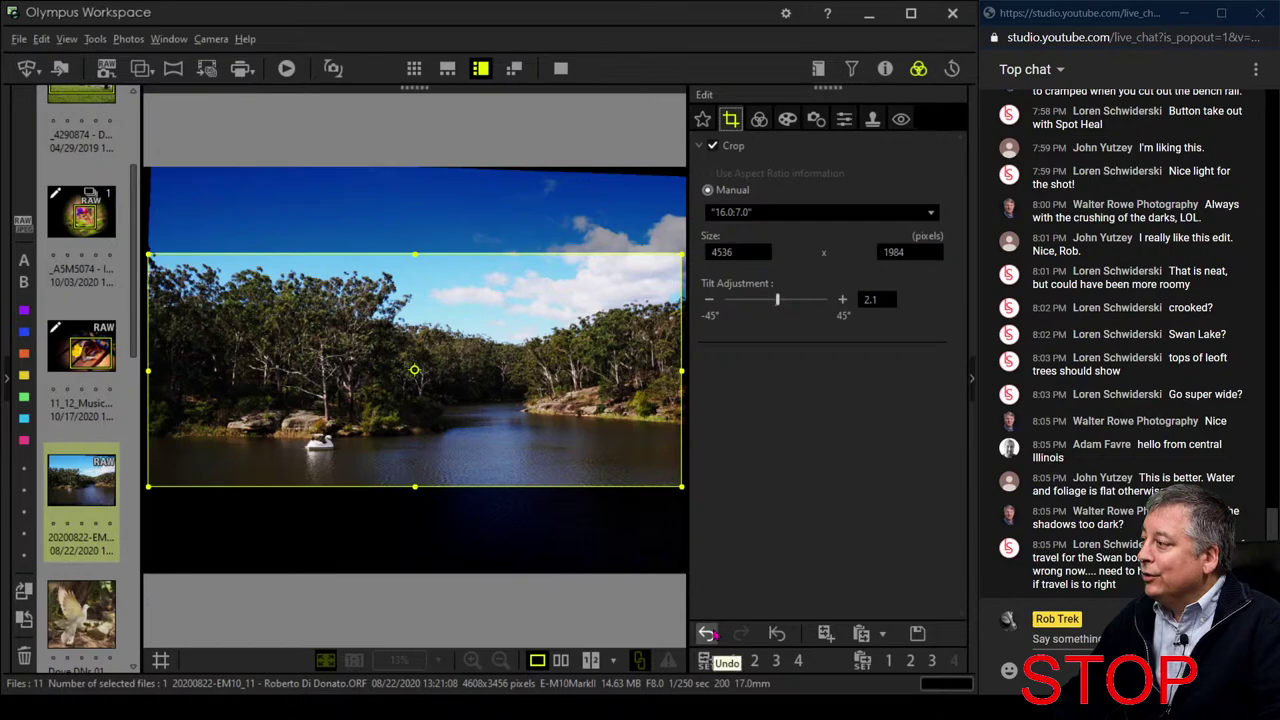
{"action": "left_click", "coordinate": [707, 633]}
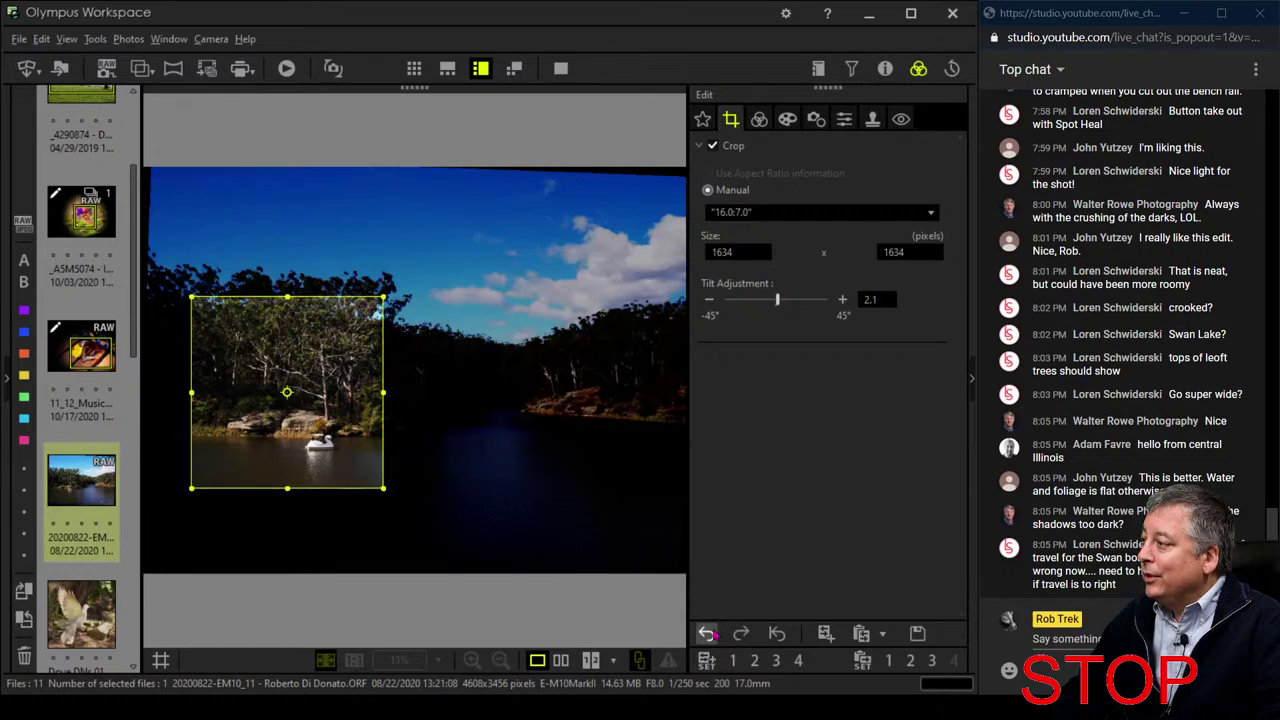
Compare the original lake photo with the square-cropped edit side by side, including in full screen
{"action": "left_click", "coordinate": [560, 660]}
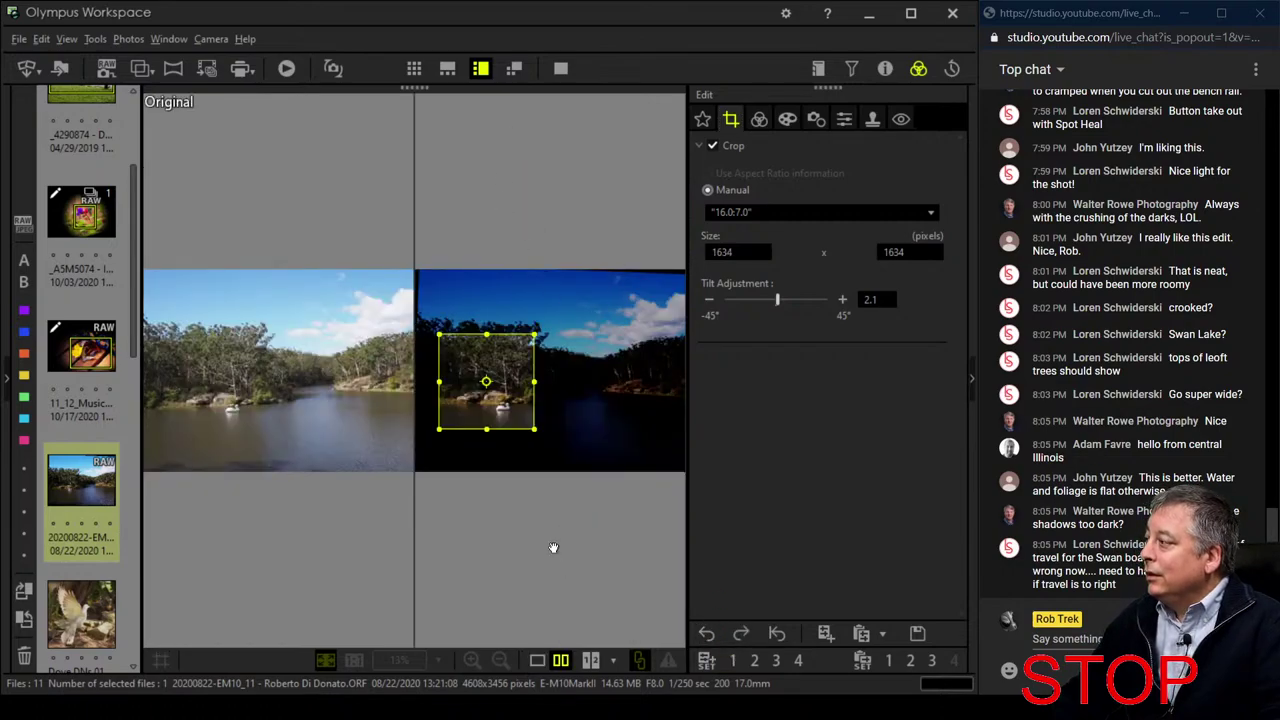
{"action": "left_click", "coordinate": [536, 660]}
{"action": "left_click", "coordinate": [759, 119]}
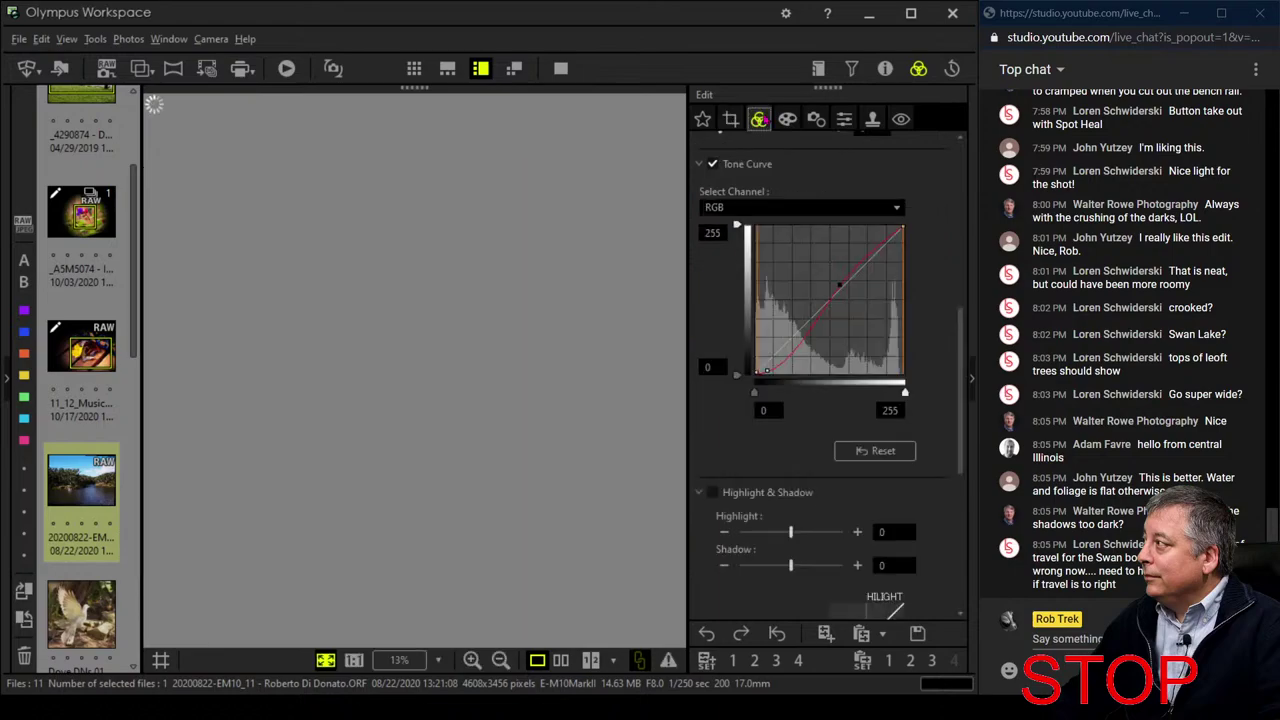
{"action": "left_click", "coordinate": [561, 660]}
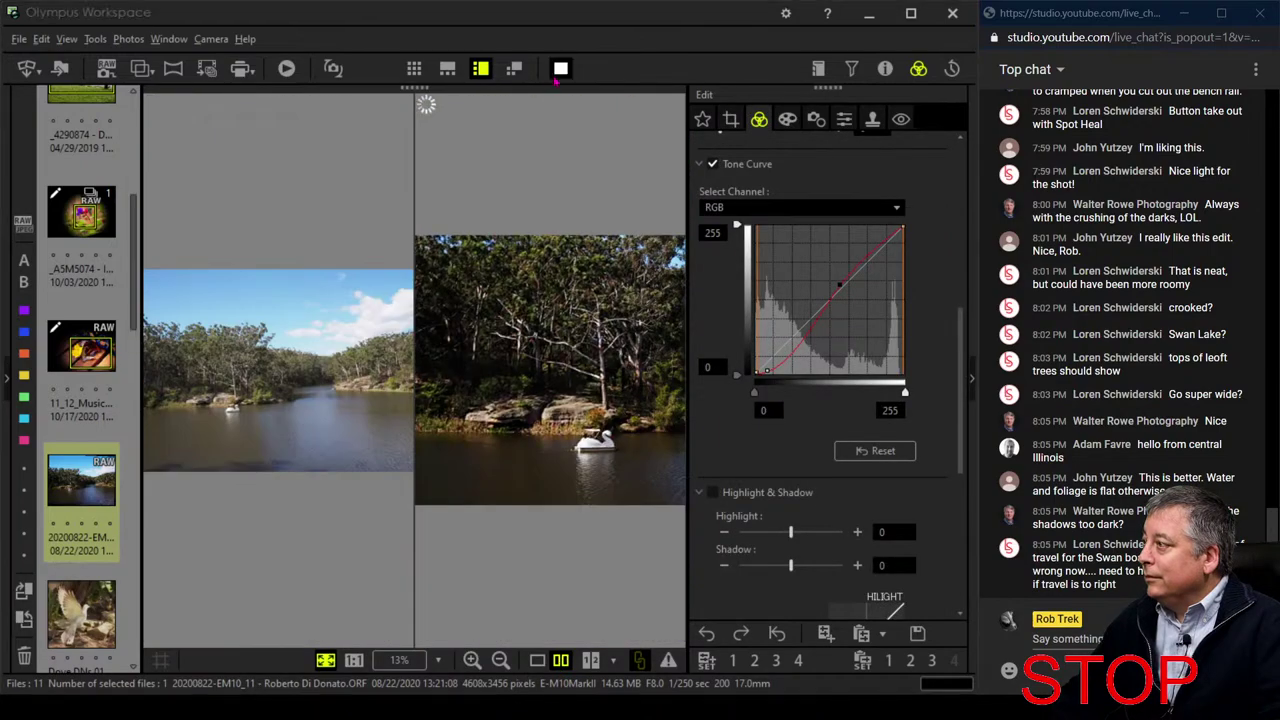
{"action": "left_click", "coordinate": [560, 70]}
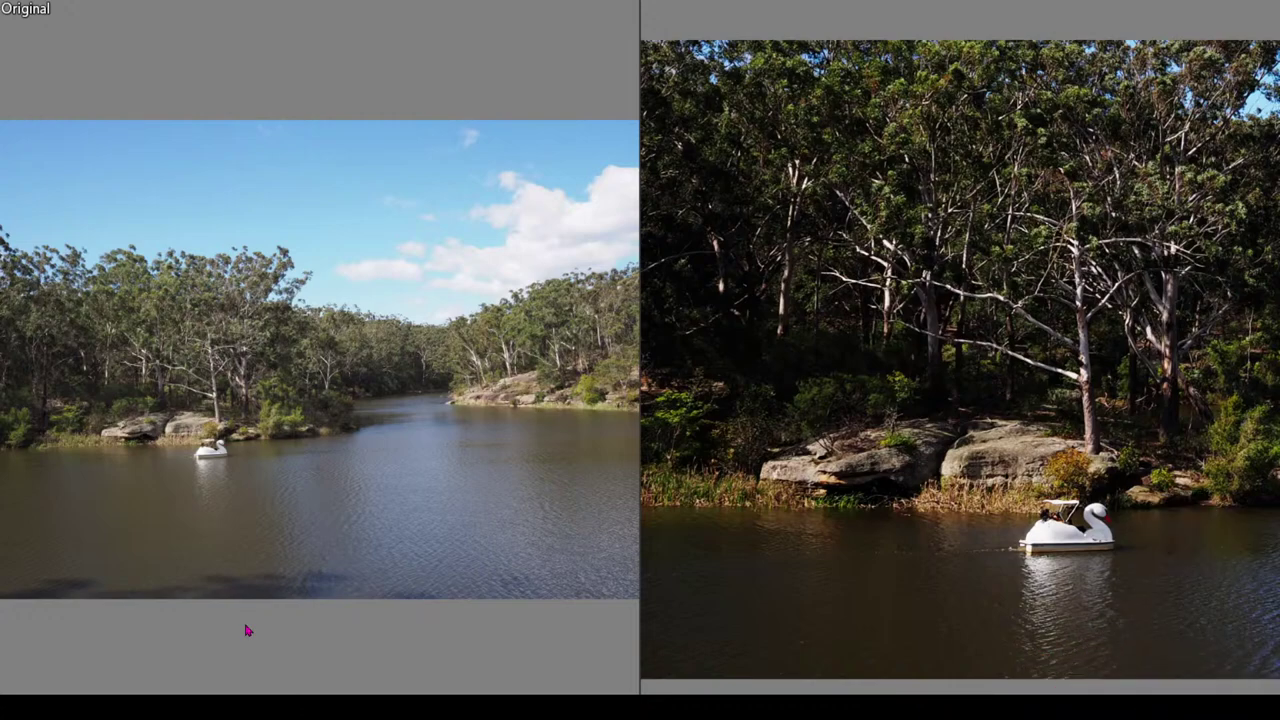
{"action": "key", "text": "Escape"}
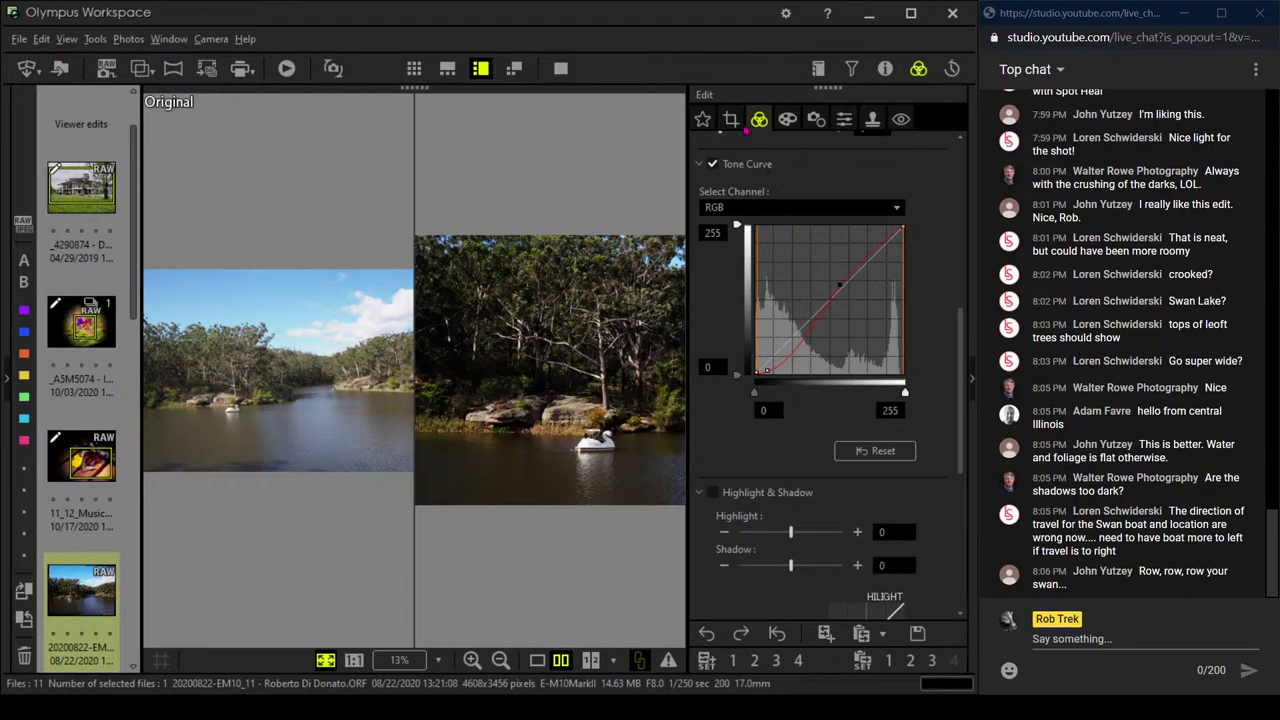
Change the crop to the custom 16:7 ratio at about 4536 x 1984 pixels, framing the swan boat, both shores and clouds
{"action": "left_click", "coordinate": [732, 121]}
{"action": "left_click", "coordinate": [745, 211]}
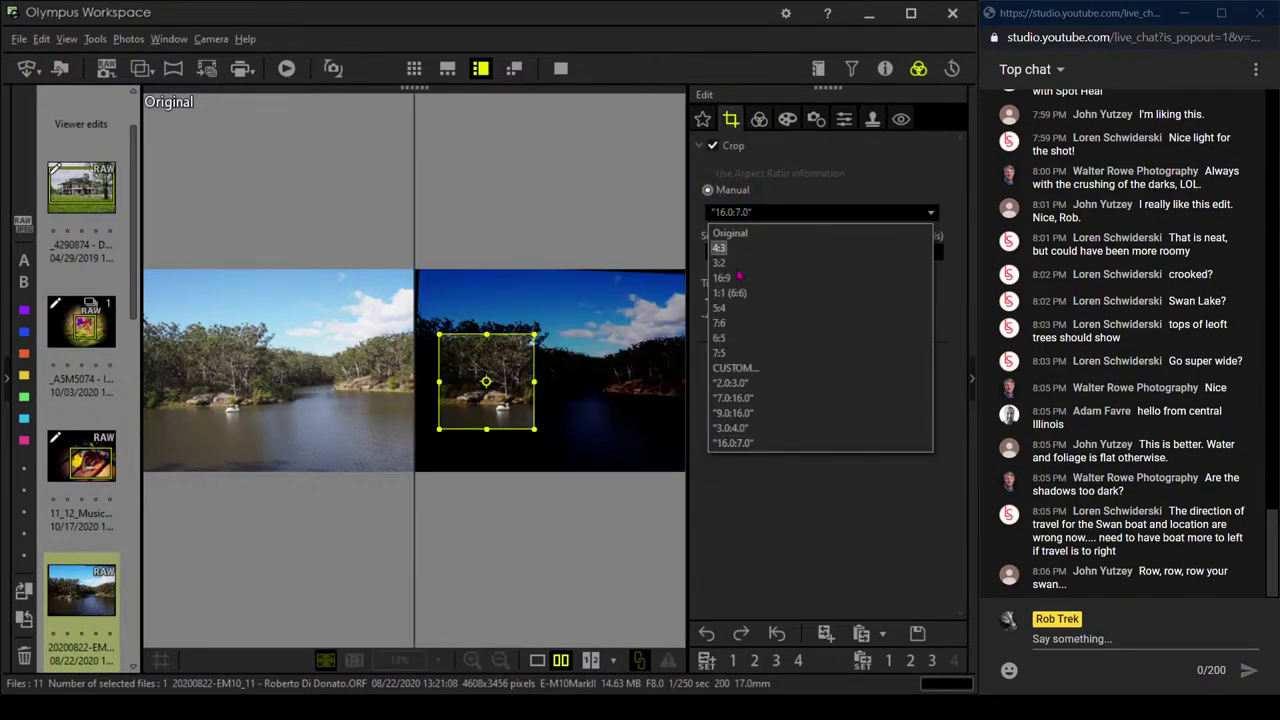
{"action": "left_click", "coordinate": [733, 443]}
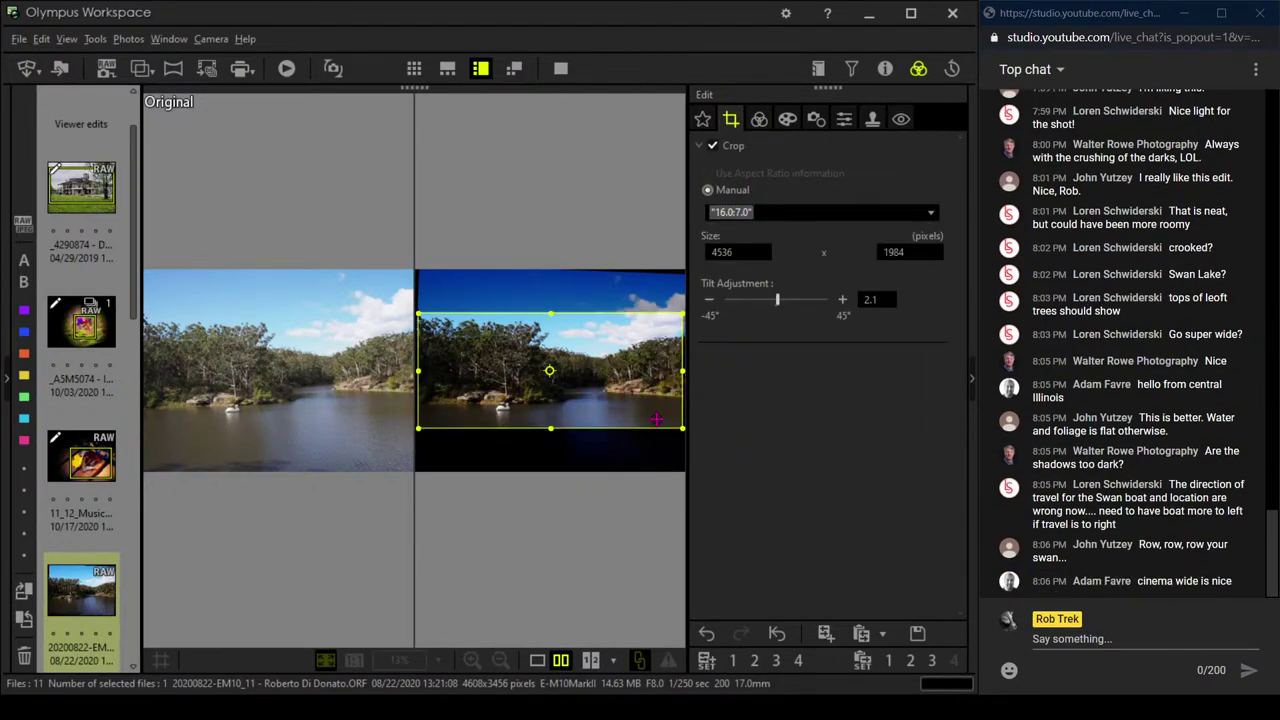
{"action": "left_click", "coordinate": [626, 401]}
{"action": "left_click_drag", "start_coordinate": [626, 403], "coordinate": [626, 399]}
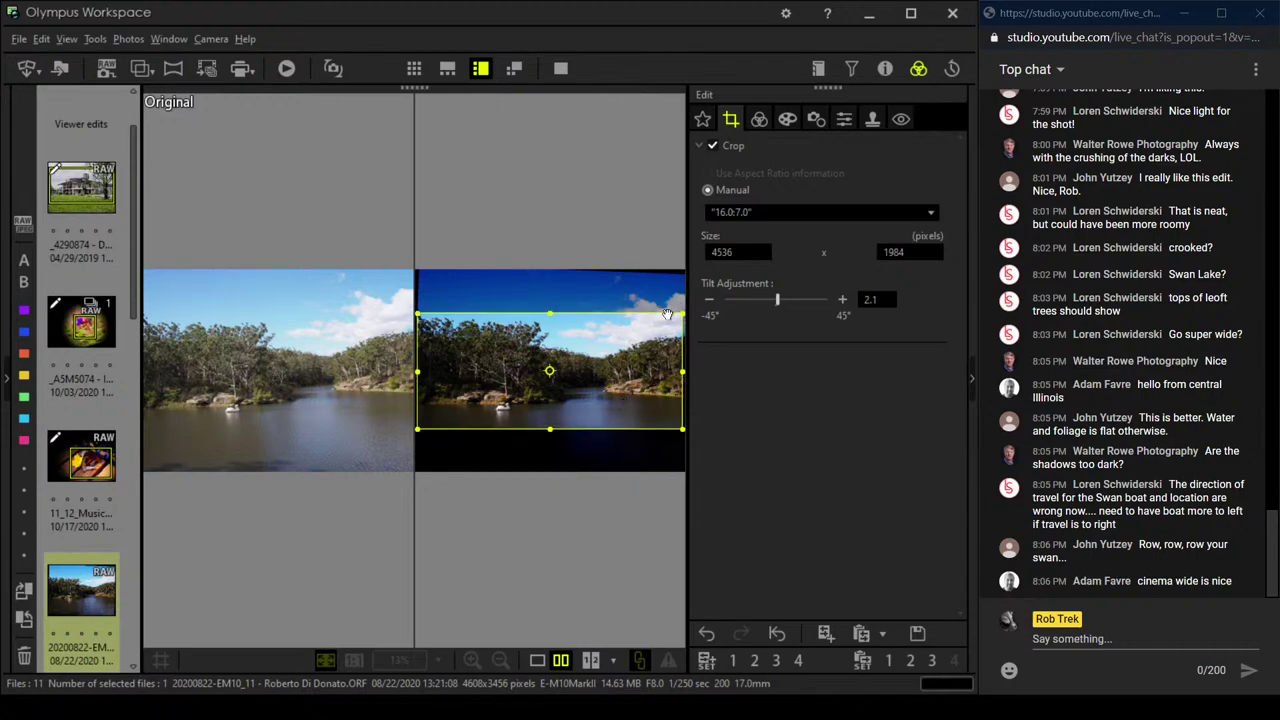
Compare the wide-cropped lake photo with the original side by side and return to the single view of the edit
{"action": "left_click", "coordinate": [537, 660]}
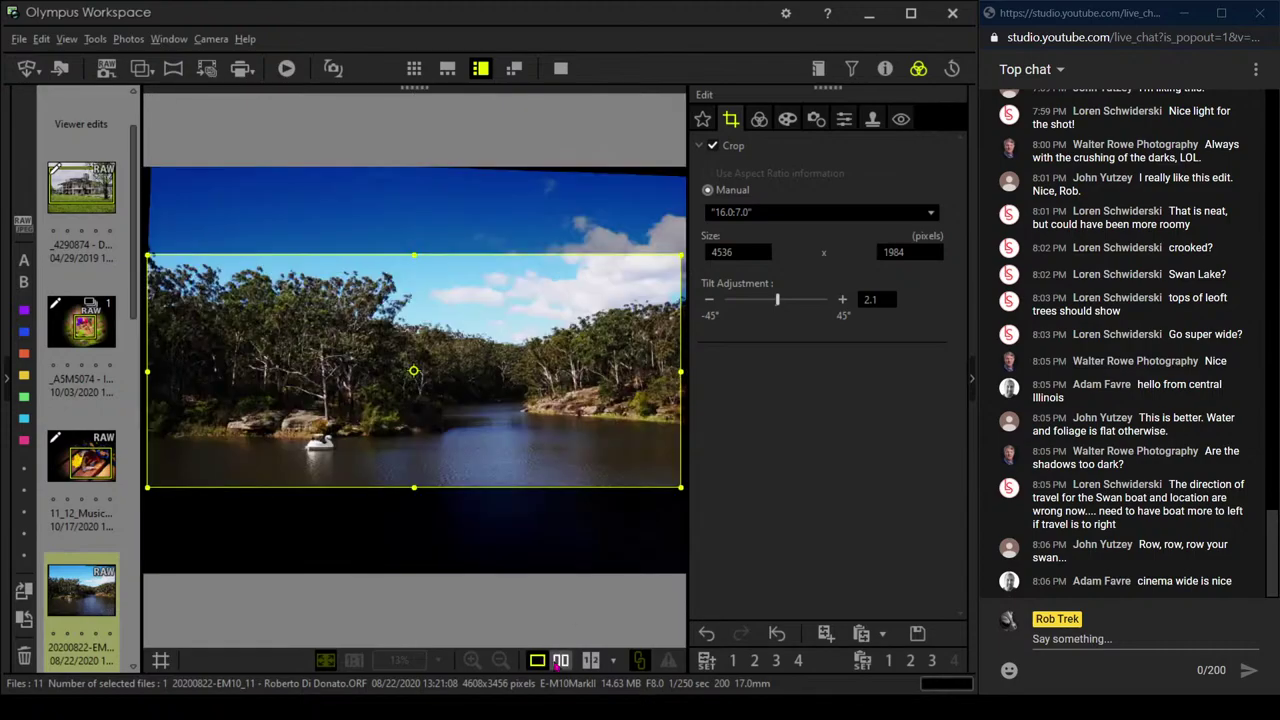
{"action": "left_click", "coordinate": [561, 660]}
{"action": "left_click", "coordinate": [759, 119]}
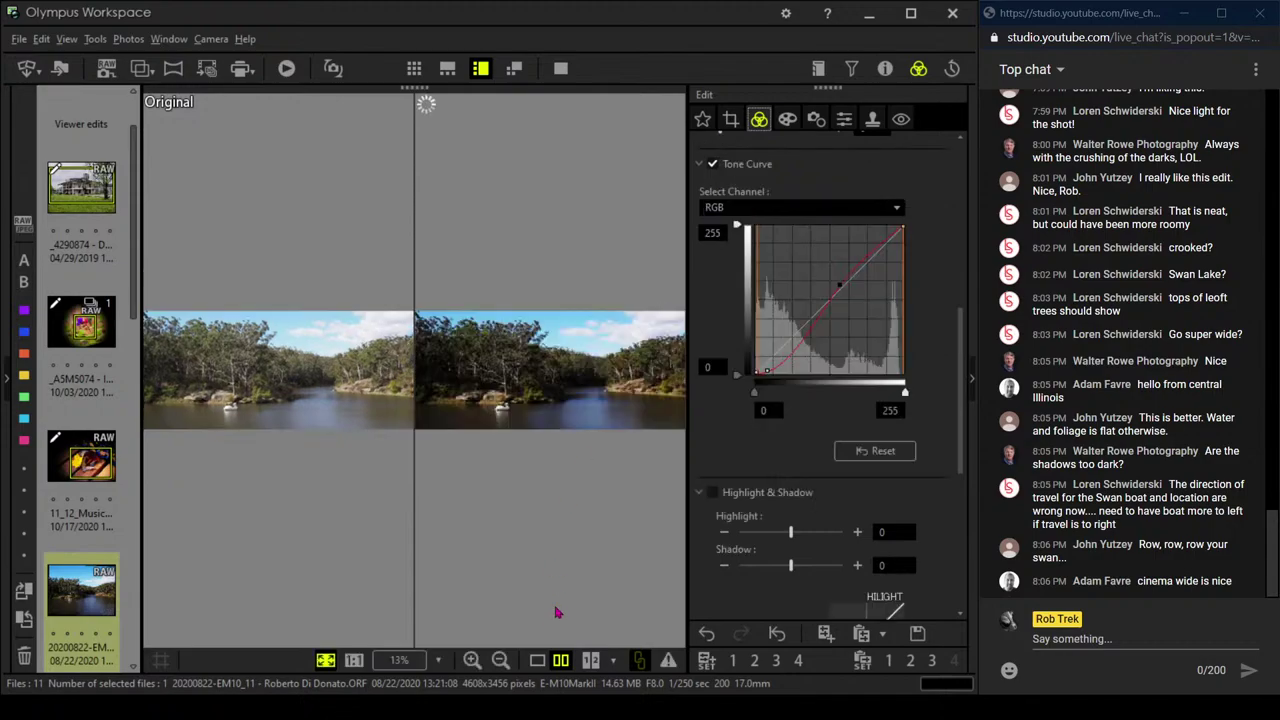
{"action": "left_click", "coordinate": [537, 660]}
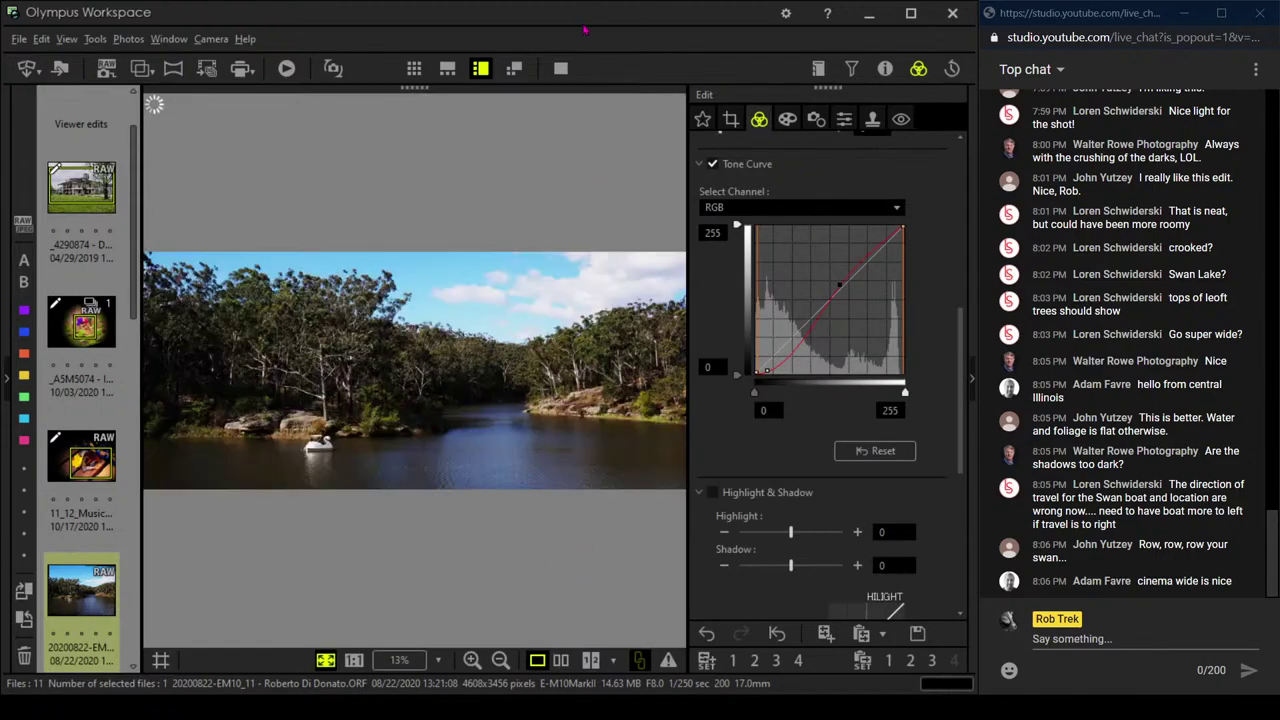
Trim the far-left edge off the swan boat lake photo's 16:7 crop, viewing the photo in full screen before and after
{"action": "key", "text": "F11"}
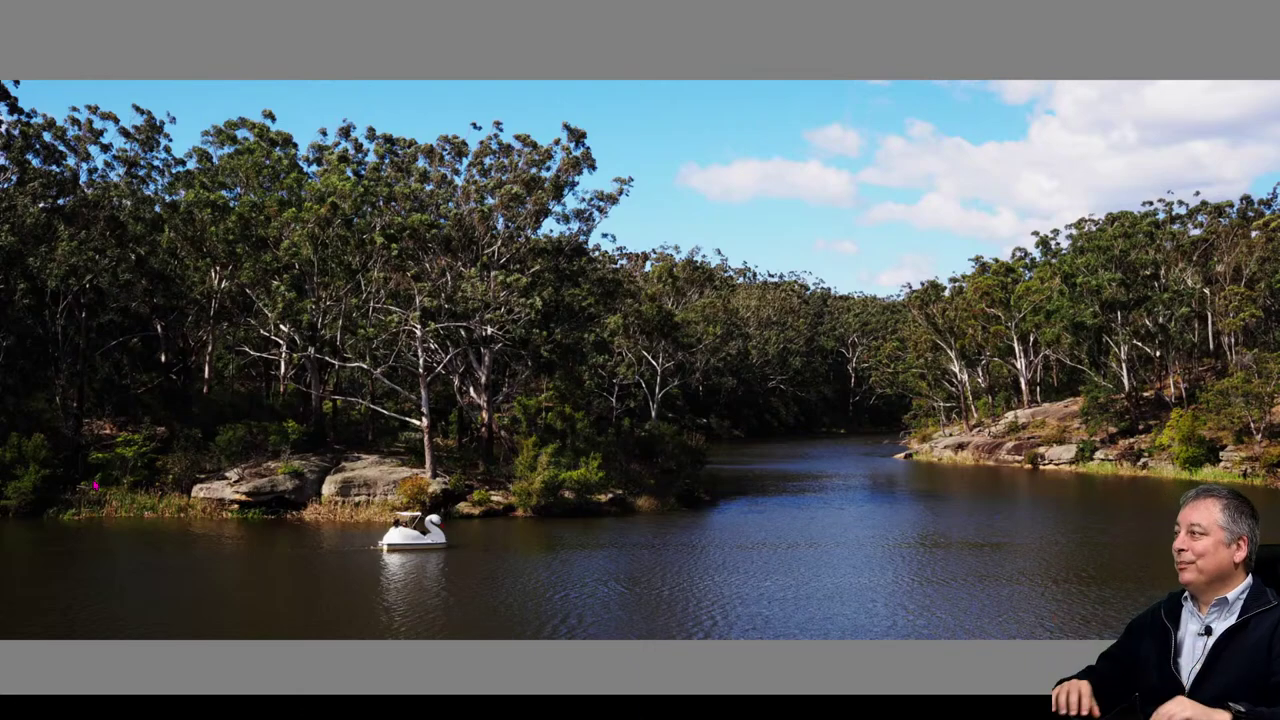
{"action": "key", "text": "Escape"}
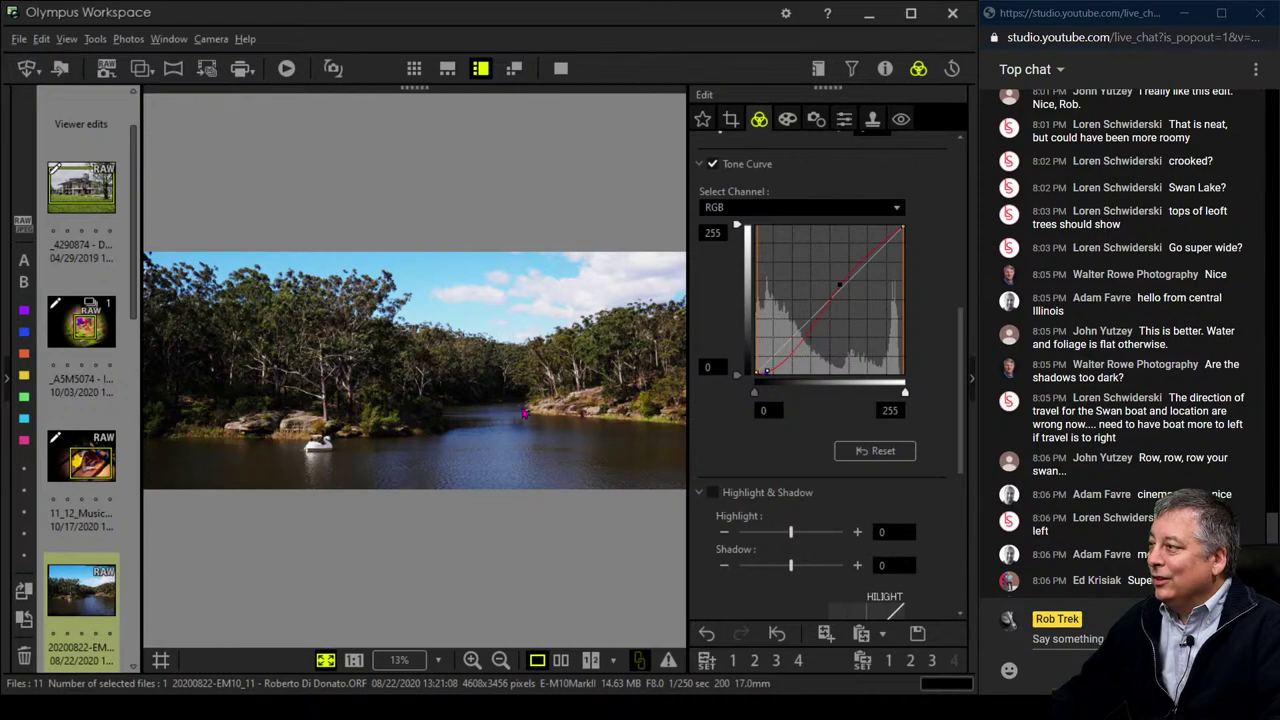
{"action": "left_click", "coordinate": [732, 121]}
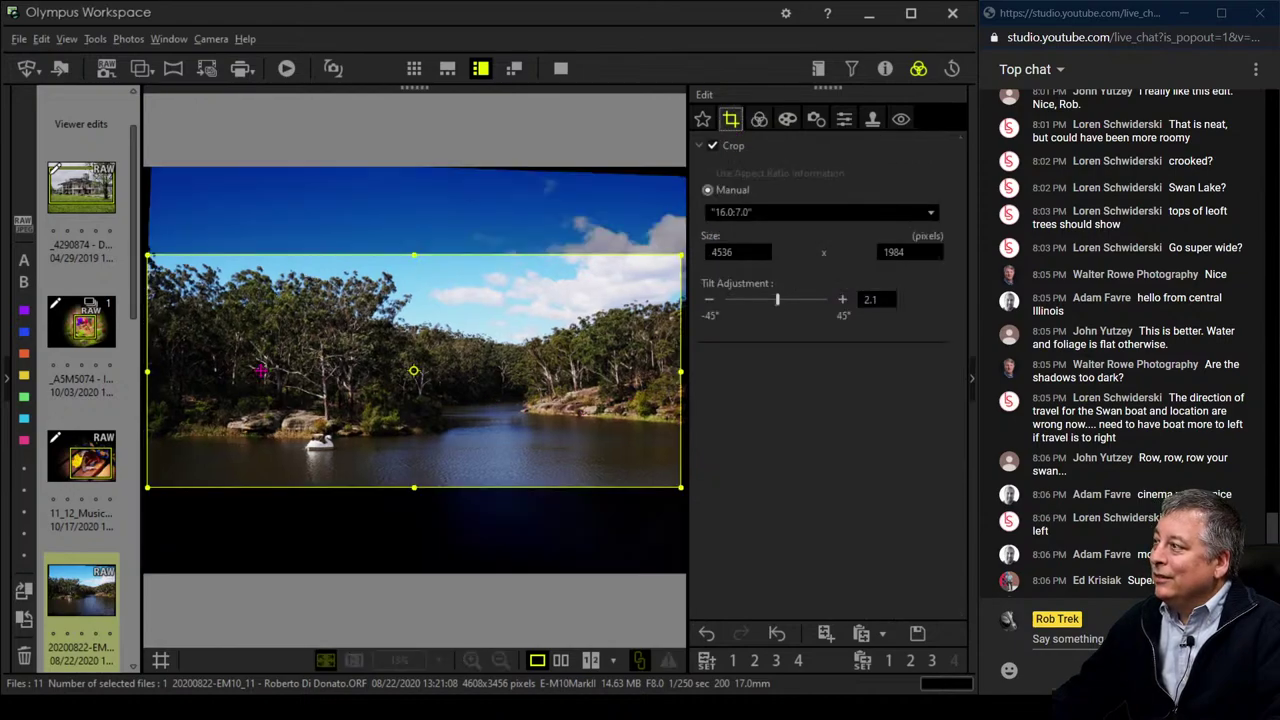
{"action": "left_click_drag", "start_coordinate": [148, 372], "coordinate": [184, 372]}
{"action": "left_click_drag", "start_coordinate": [544, 442], "coordinate": [547, 449]}
{"action": "left_click", "coordinate": [758, 124]}
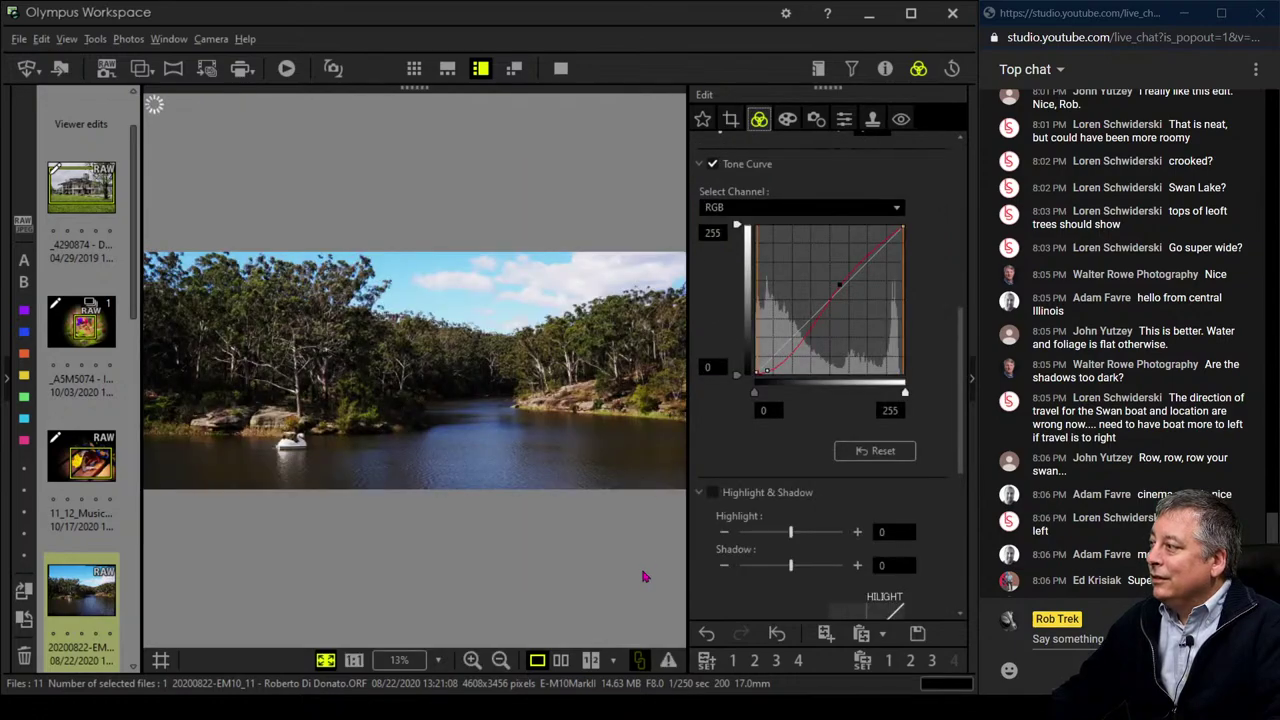
{"action": "left_click", "coordinate": [560, 68]}
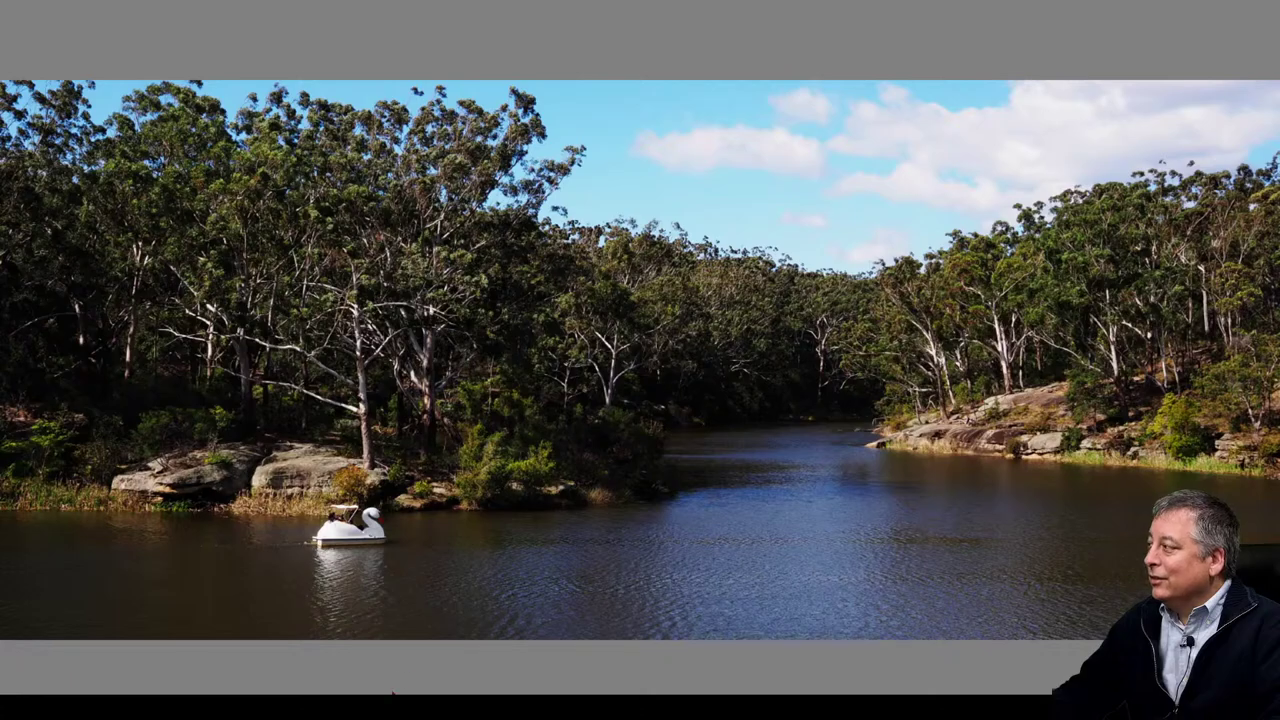
{"action": "key", "text": "Escape"}
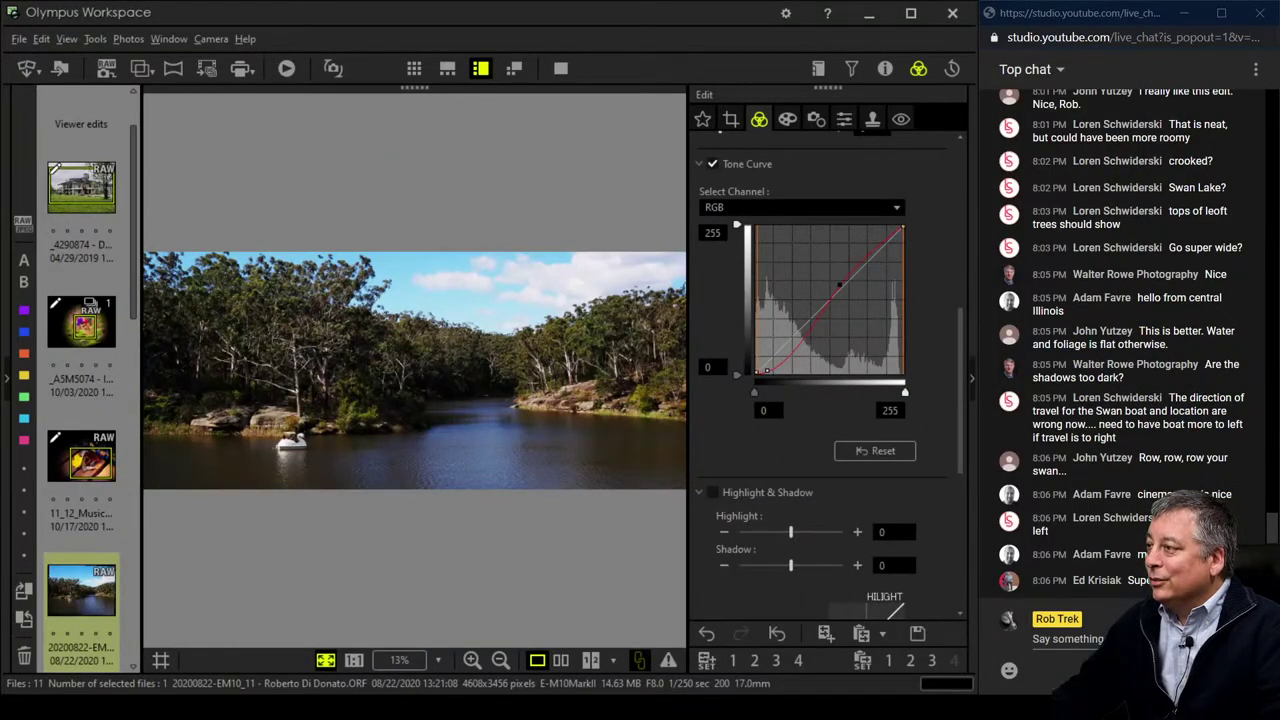
Open the dove photo Dove DNs 01 for editing
{"action": "scroll", "coordinate": [80, 590], "scroll_direction": "down", "scroll_amount": 2}
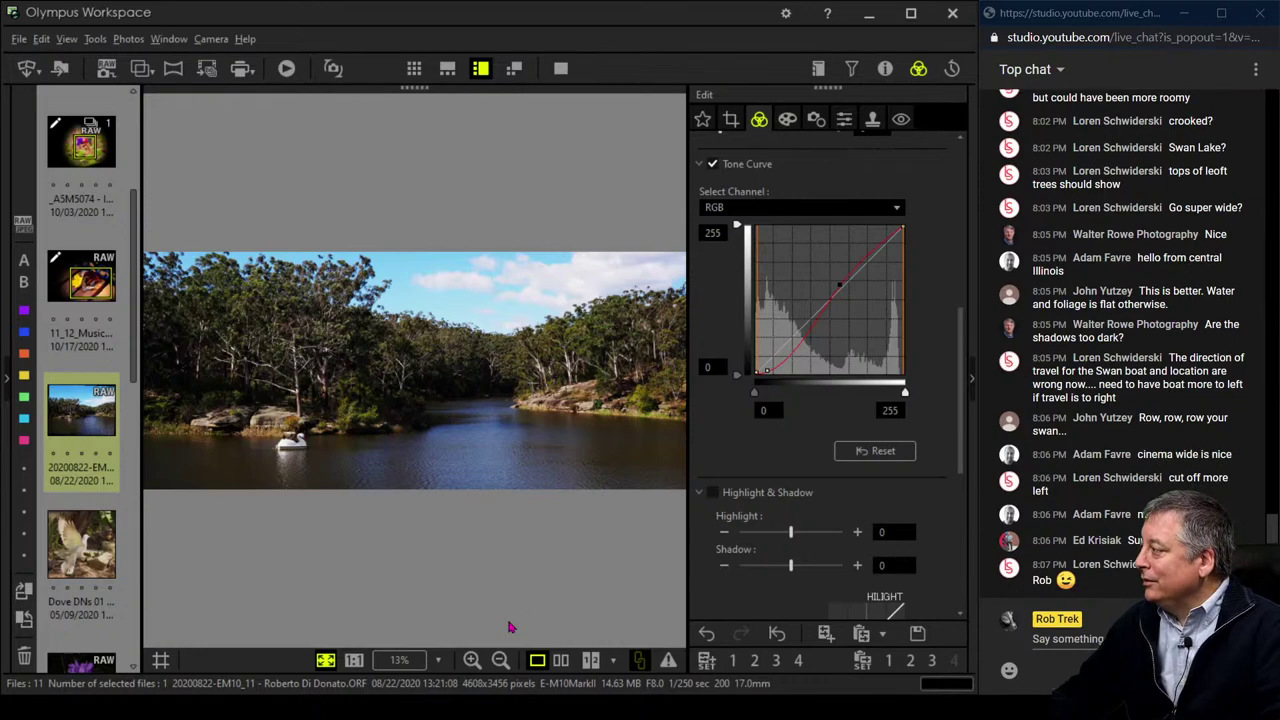
{"action": "left_click", "coordinate": [100, 548]}
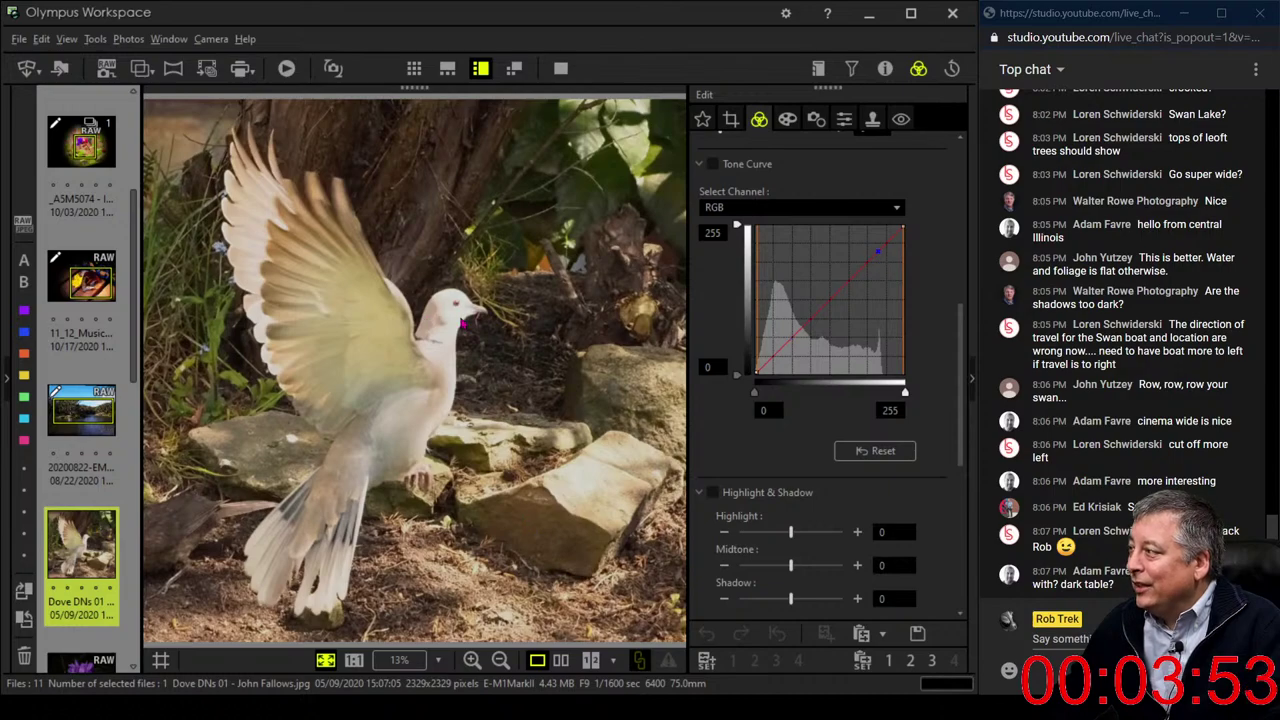
{"action": "left_click", "coordinate": [818, 119]}
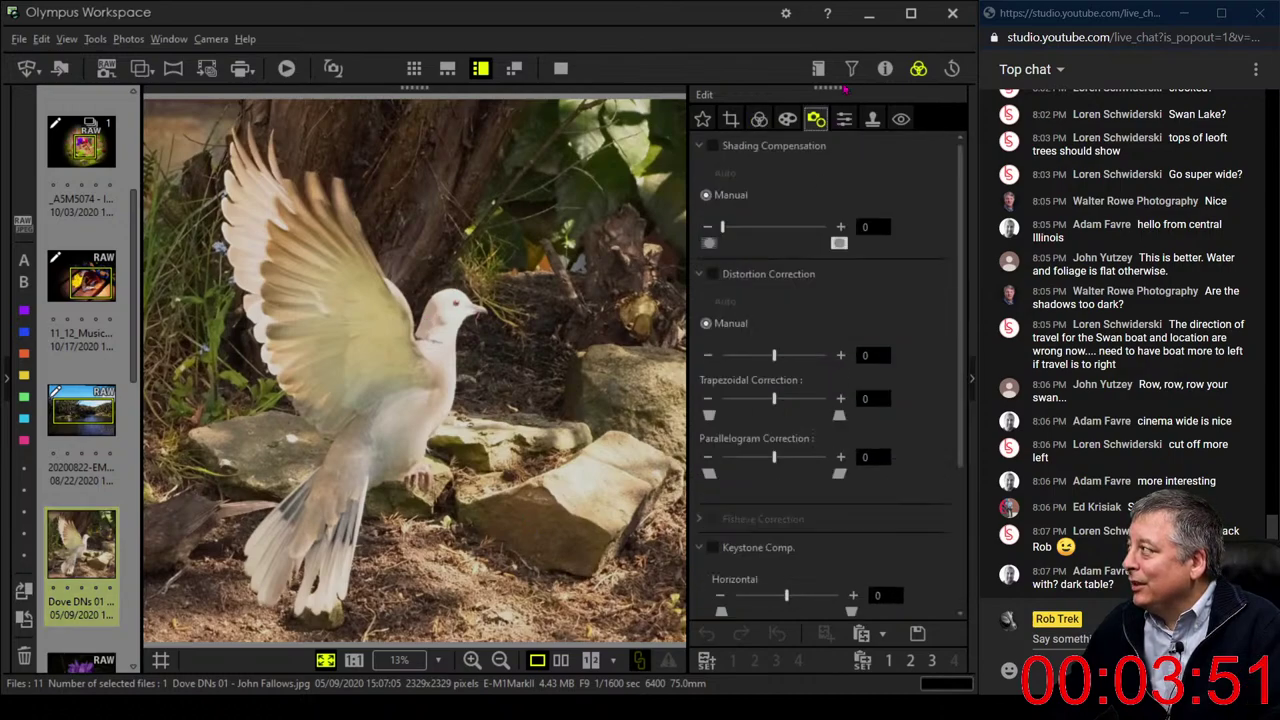
Examine the dove photo's shooting details, including shutter speed and ISO, and inspect its wing feathers at 1:1
{"action": "left_click", "coordinate": [880, 70]}
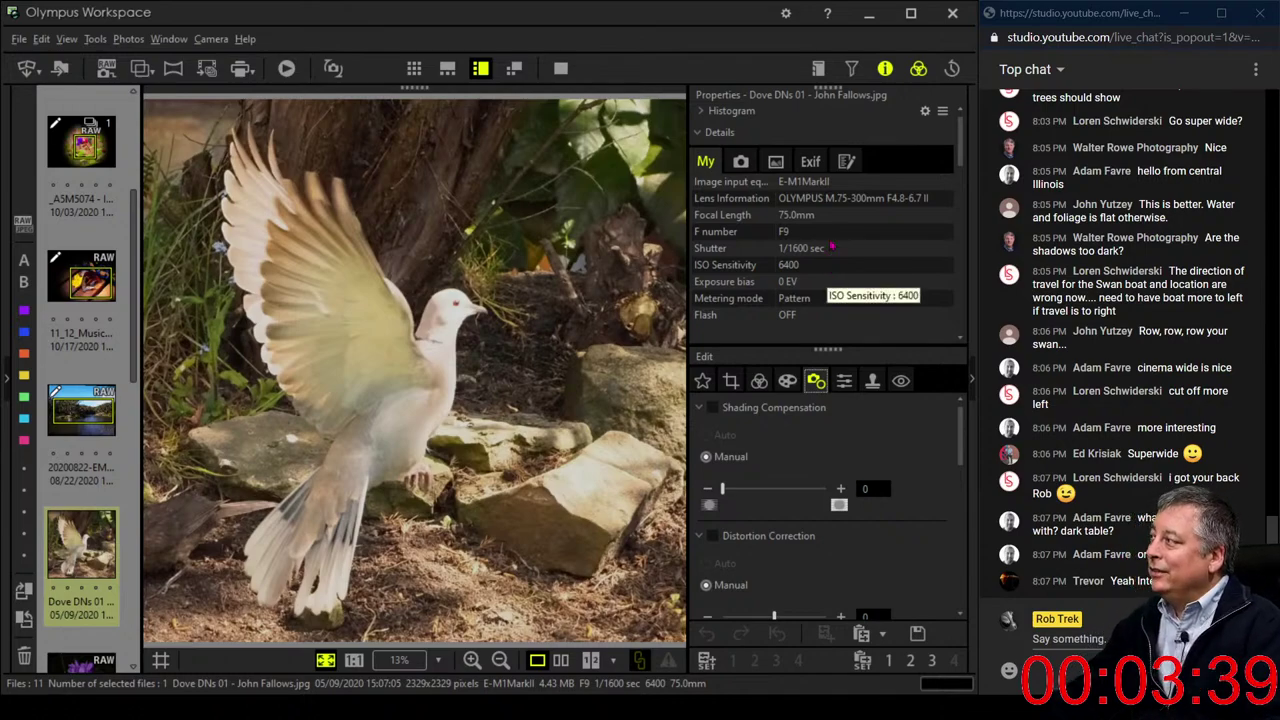
{"action": "left_click", "coordinate": [885, 69]}
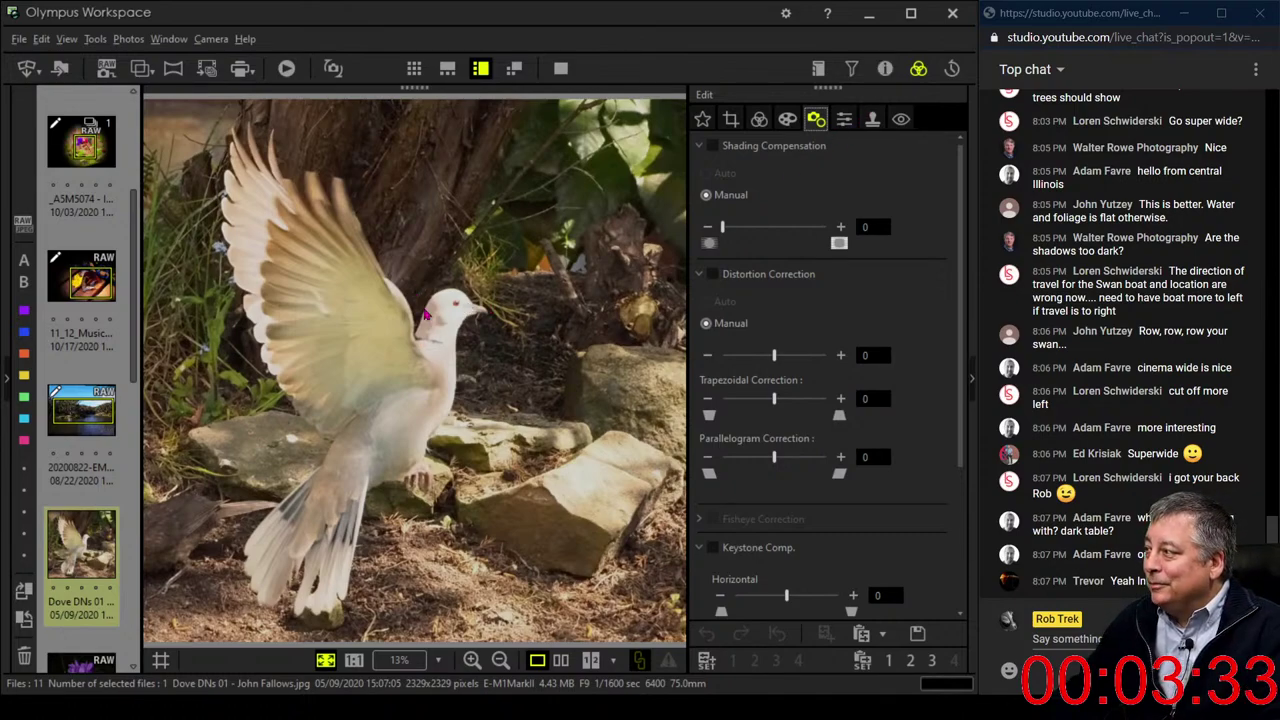
{"action": "left_click", "coordinate": [884, 68]}
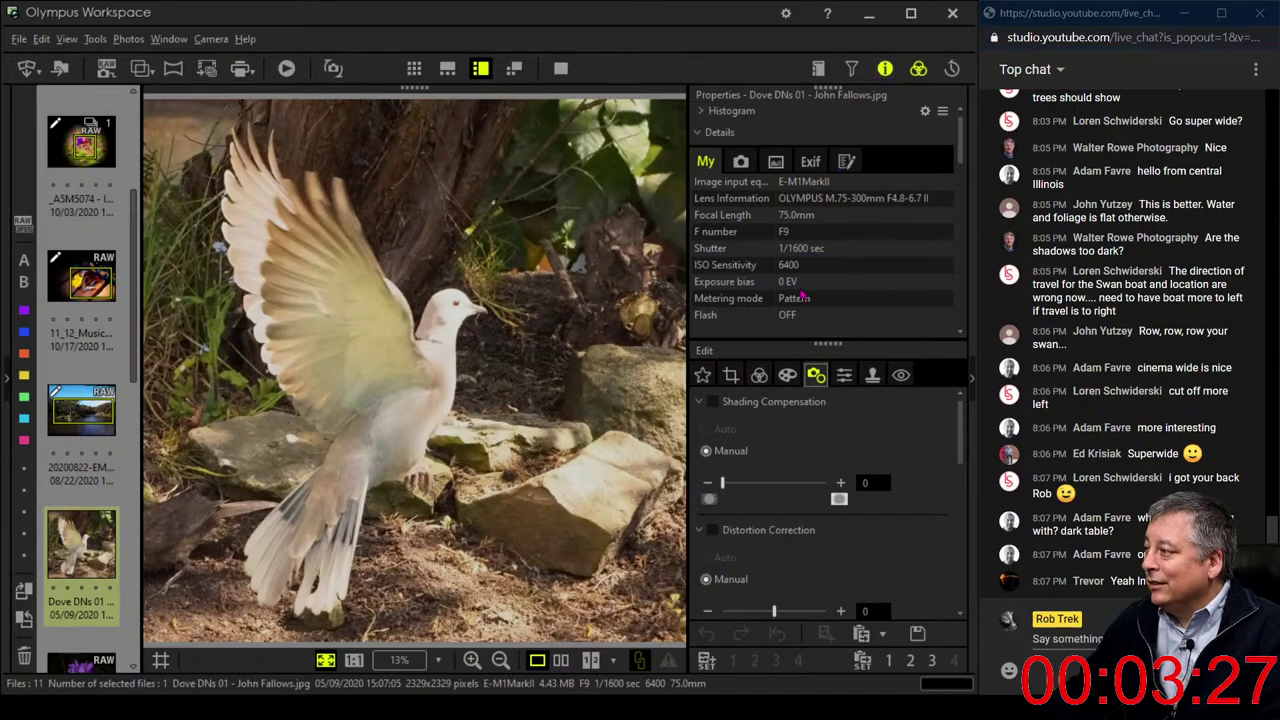
{"action": "left_click", "coordinate": [309, 218]}
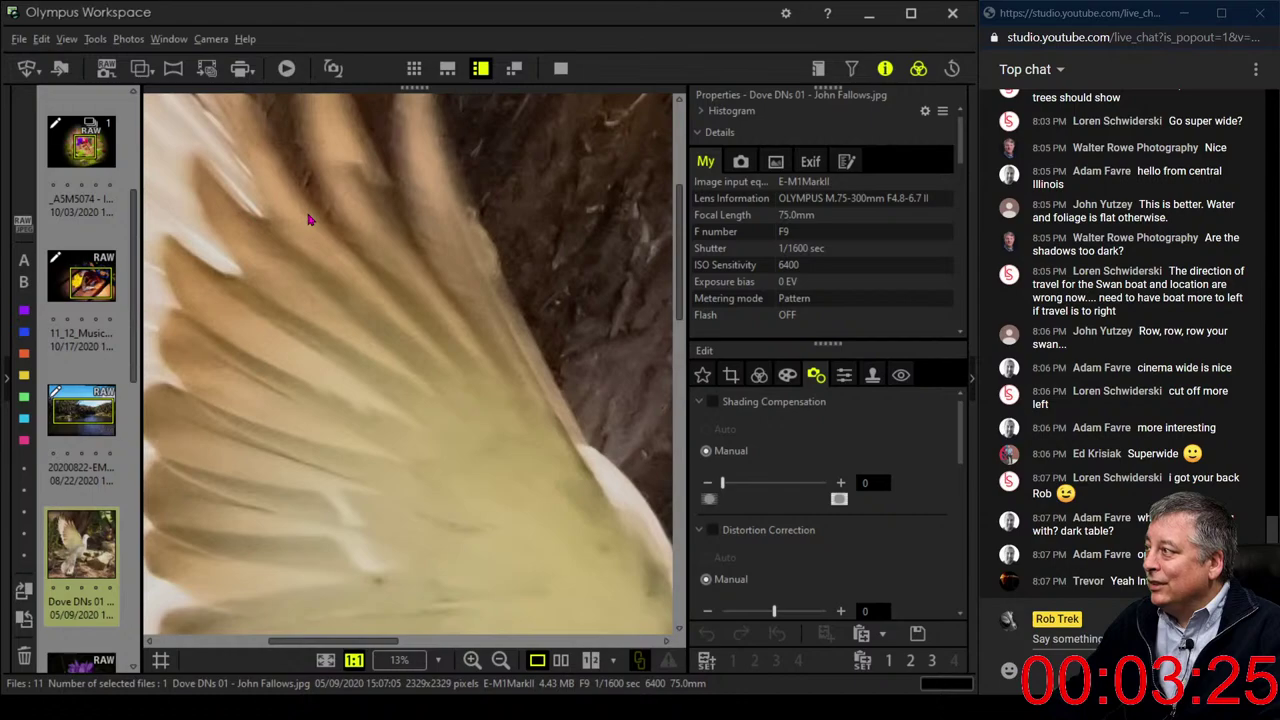
{"action": "left_click_drag", "start_coordinate": [307, 222], "coordinate": [479, 263]}
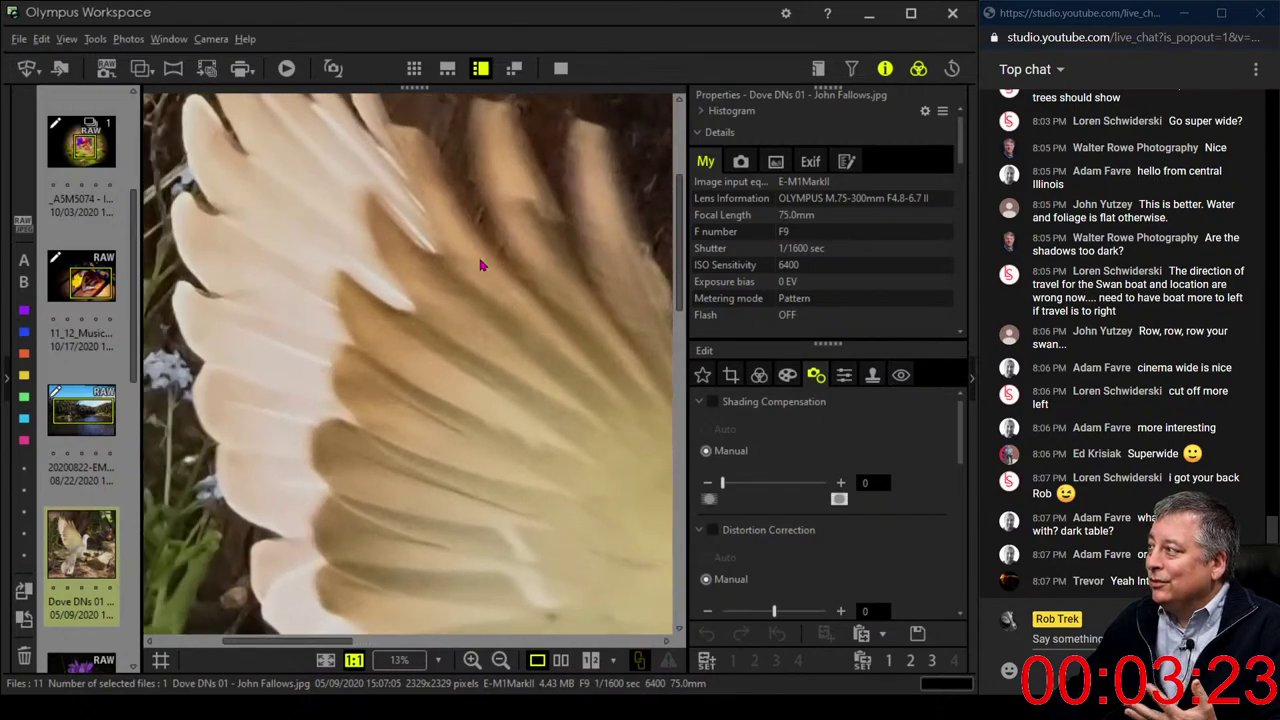
{"action": "left_click", "coordinate": [479, 263]}
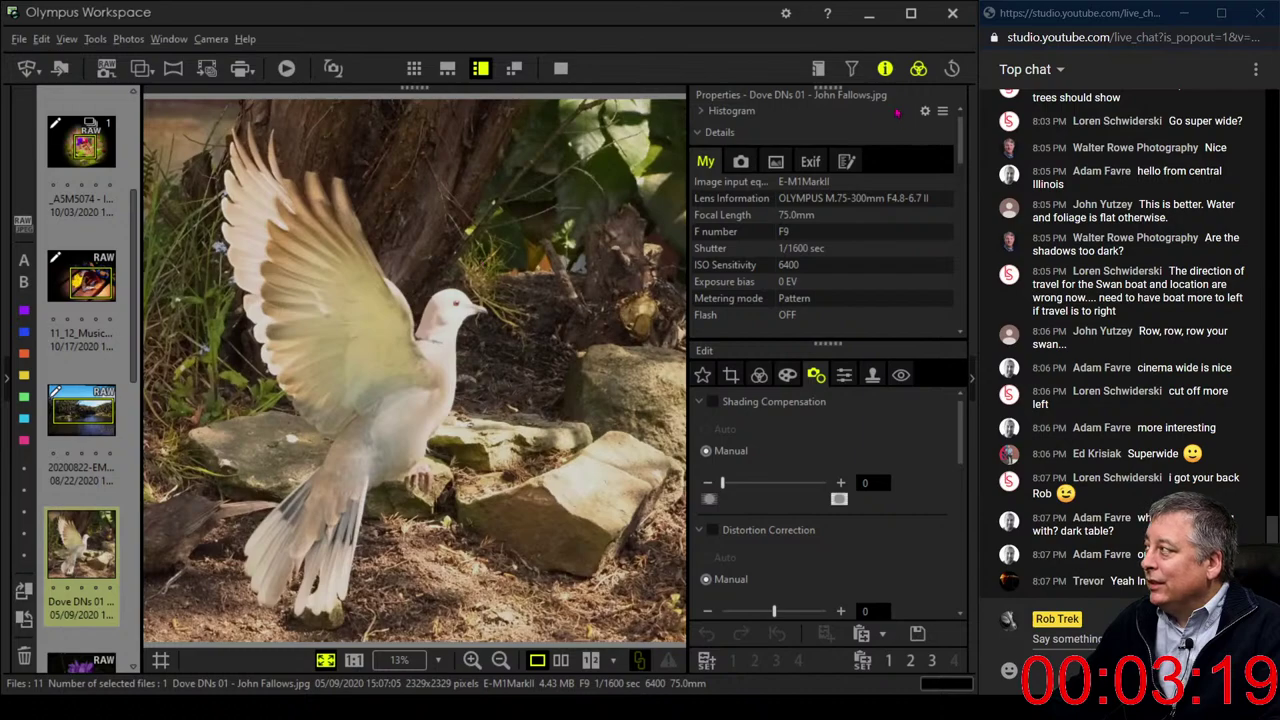
{"action": "left_click", "coordinate": [885, 70]}
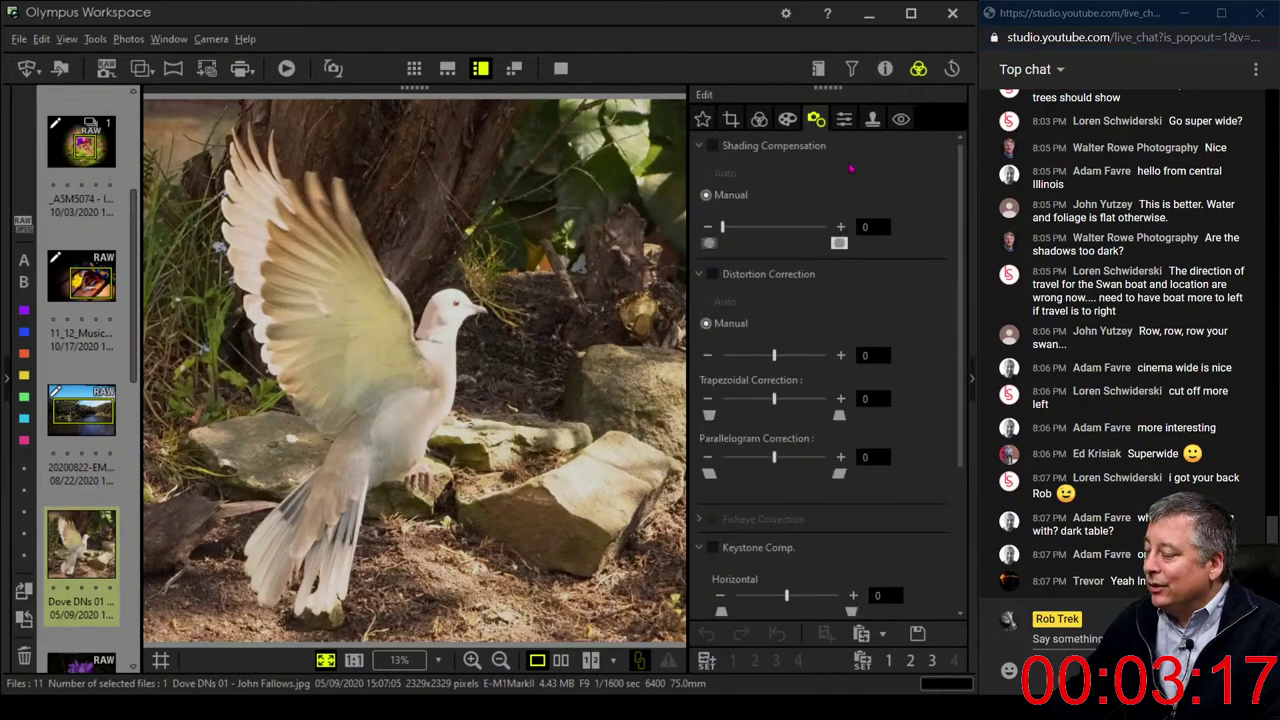
Lower the dove photo's exposure compensation to -69
{"action": "left_click", "coordinate": [785, 121]}
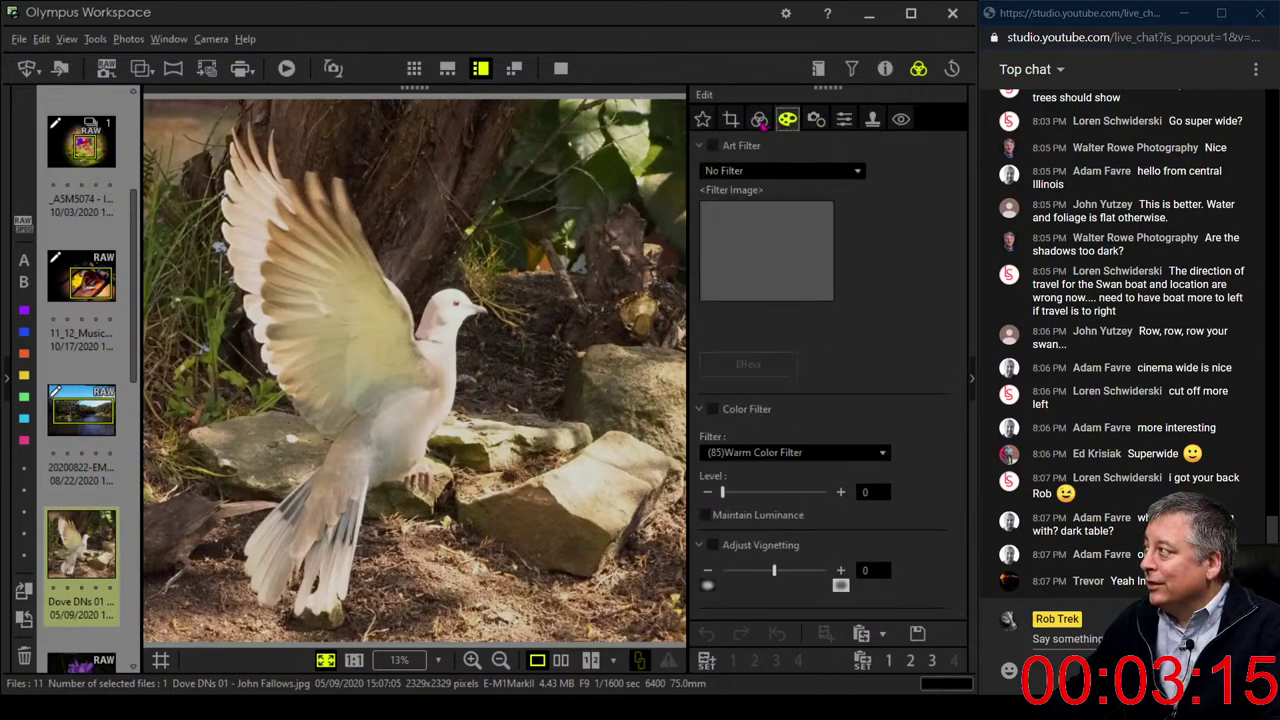
{"action": "left_click", "coordinate": [761, 121]}
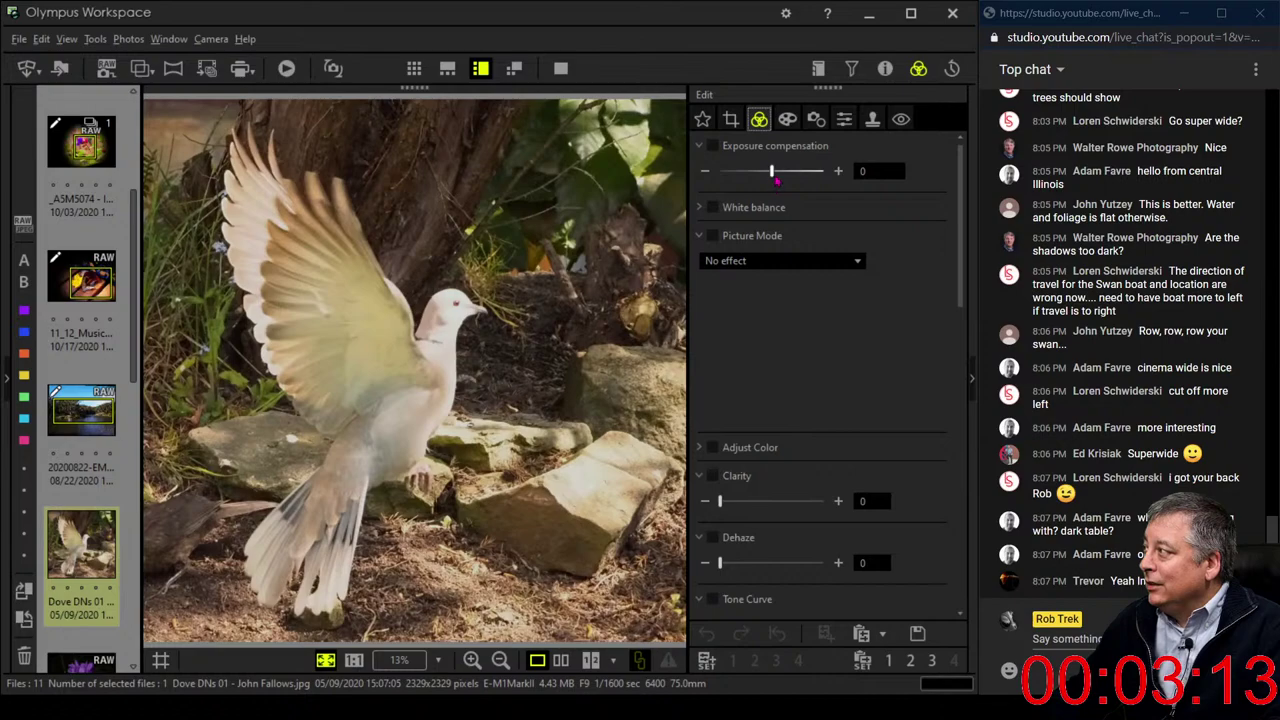
{"action": "left_click_drag", "start_coordinate": [776, 178], "coordinate": [738, 175]}
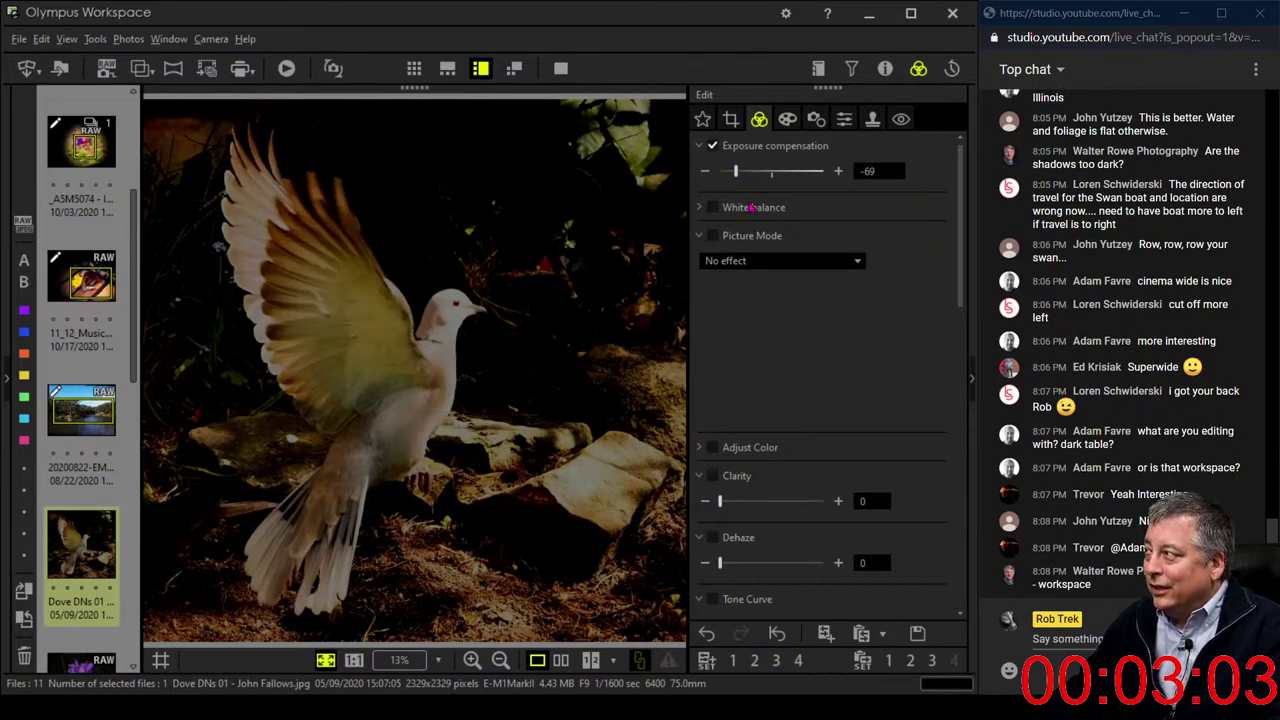
Shape the dove photo's RGB tone curve by raising a shadow point well above the diagonal and anchoring a highlight point on it
{"action": "scroll", "coordinate": [799, 344], "scroll_direction": "down", "scroll_amount": 3}
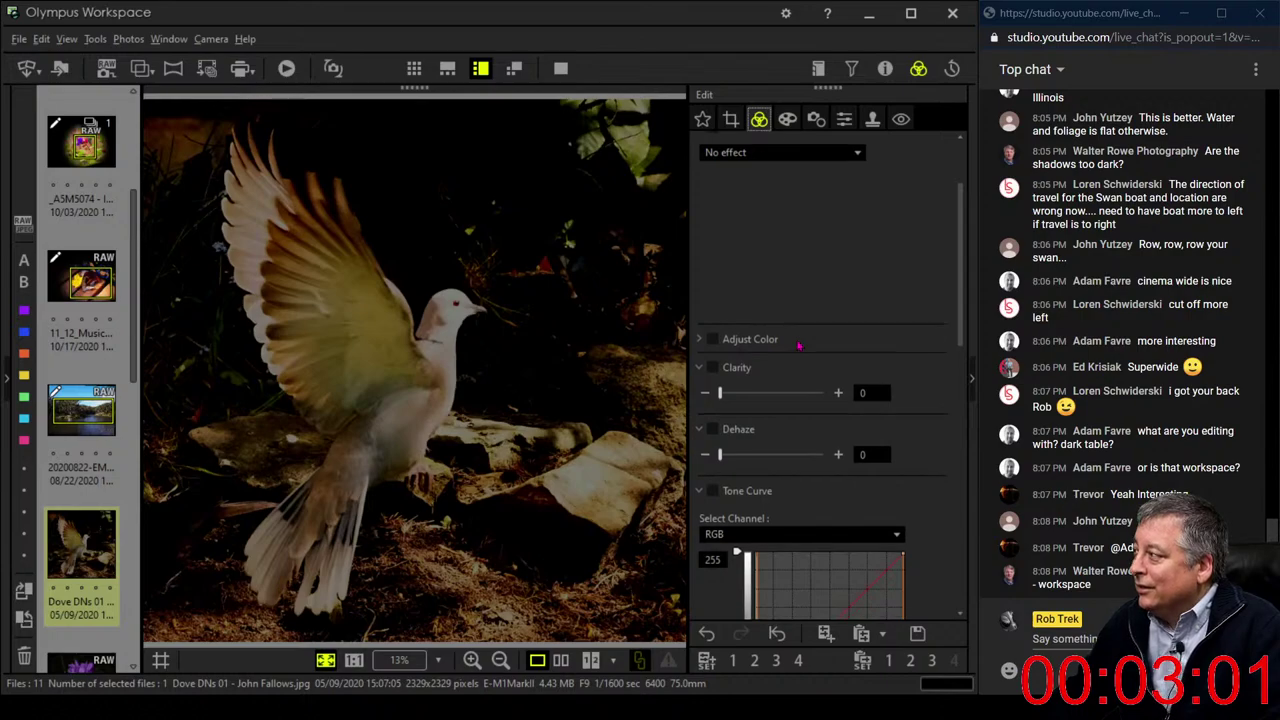
{"action": "scroll", "coordinate": [799, 344], "scroll_direction": "down", "scroll_amount": 9}
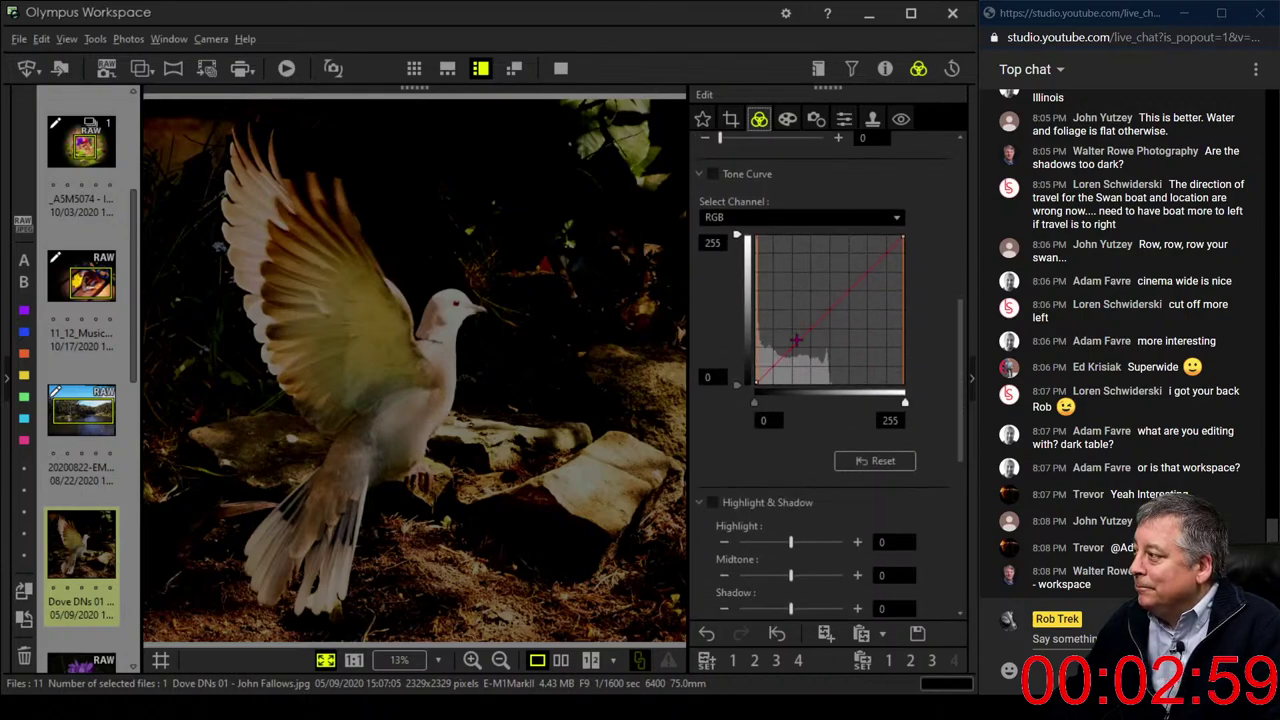
{"action": "scroll", "coordinate": [797, 341], "scroll_direction": "down", "scroll_amount": 1}
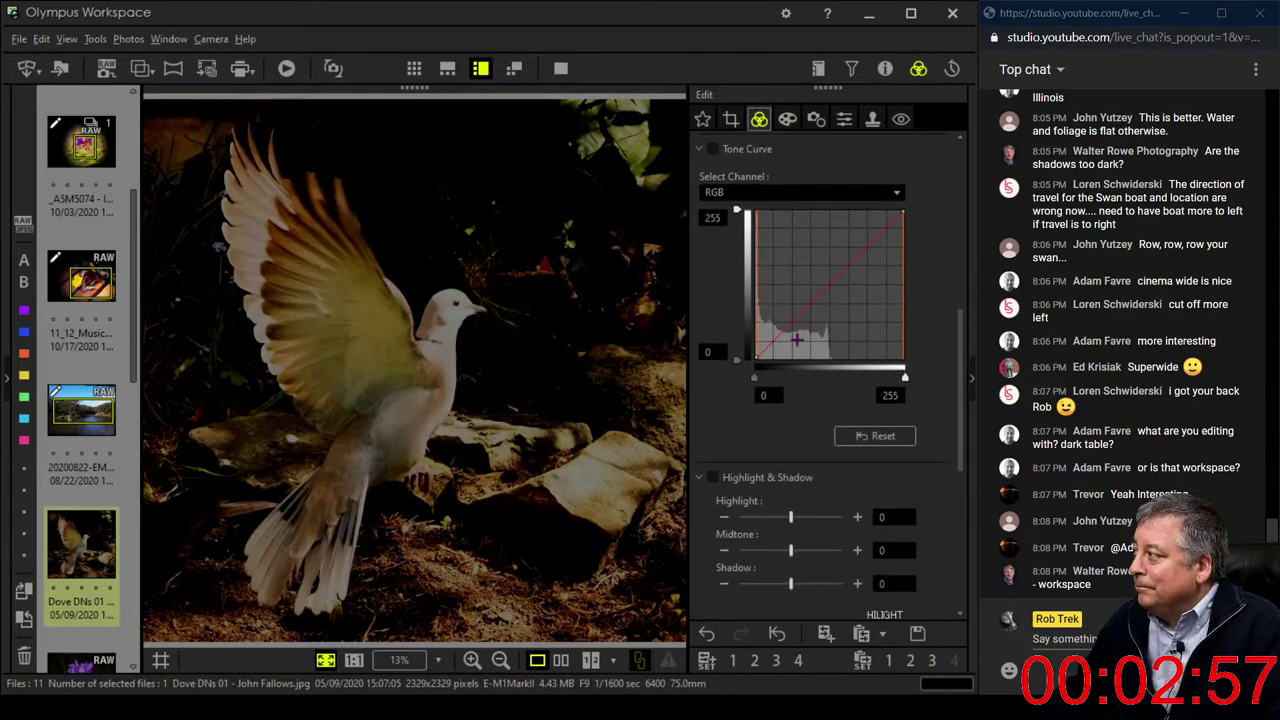
{"action": "scroll", "coordinate": [797, 340], "scroll_direction": "down", "scroll_amount": 3}
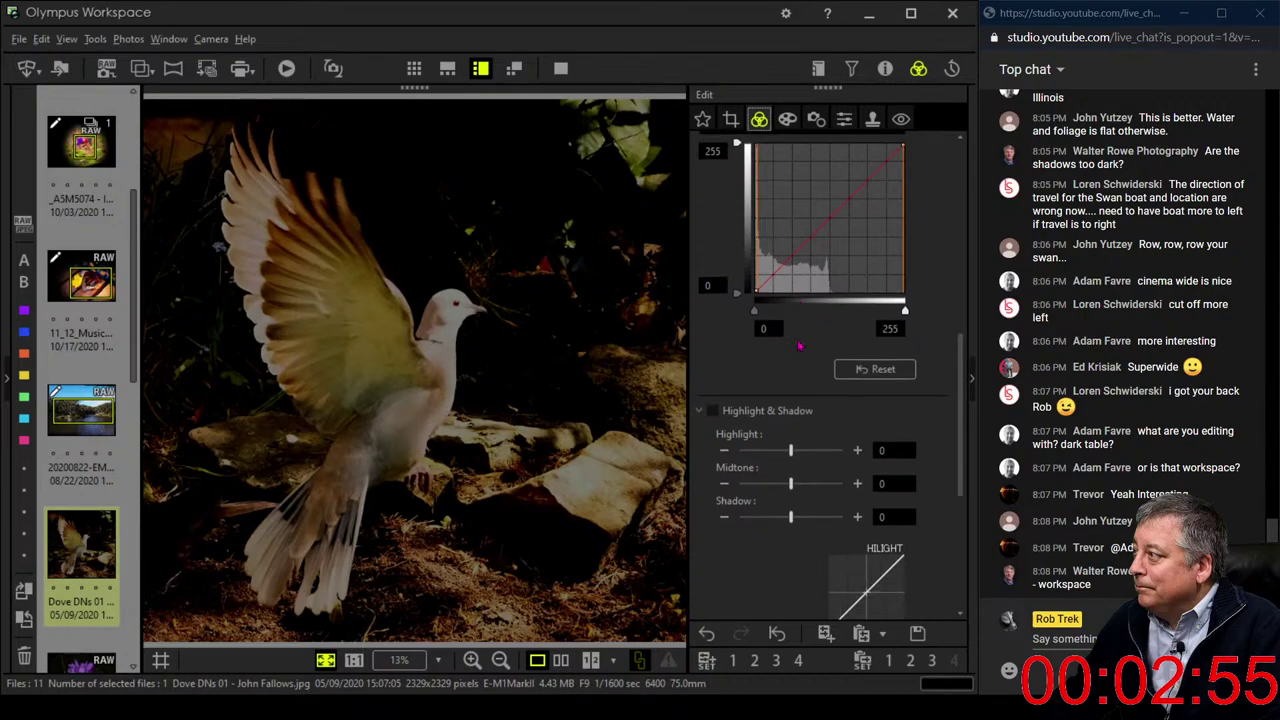
{"action": "left_click", "coordinate": [829, 211]}
{"action": "left_click_drag", "start_coordinate": [828, 207], "coordinate": [773, 242]}
{"action": "left_click", "coordinate": [870, 166]}
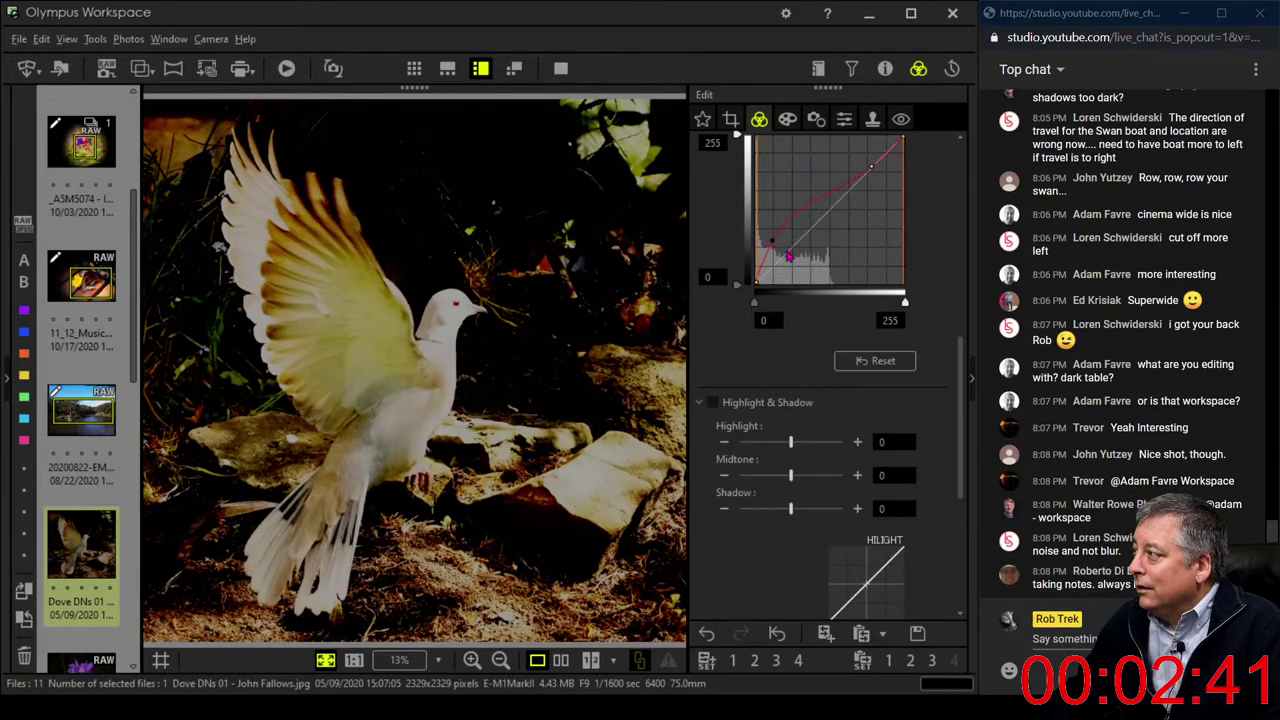
Set the dove photo's exposure compensation to -51
{"action": "left_click_drag", "start_coordinate": [960, 350], "coordinate": [972, 150]}
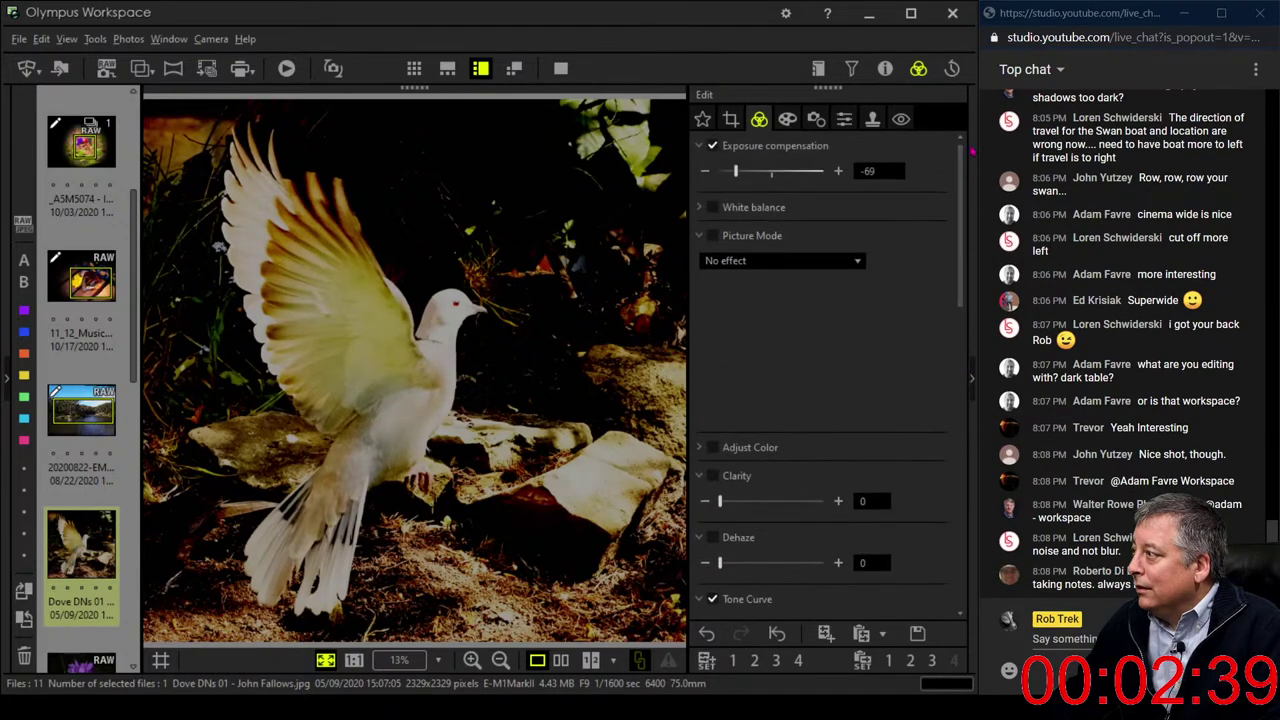
{"action": "left_click", "coordinate": [753, 176]}
{"action": "left_click", "coordinate": [753, 176]}
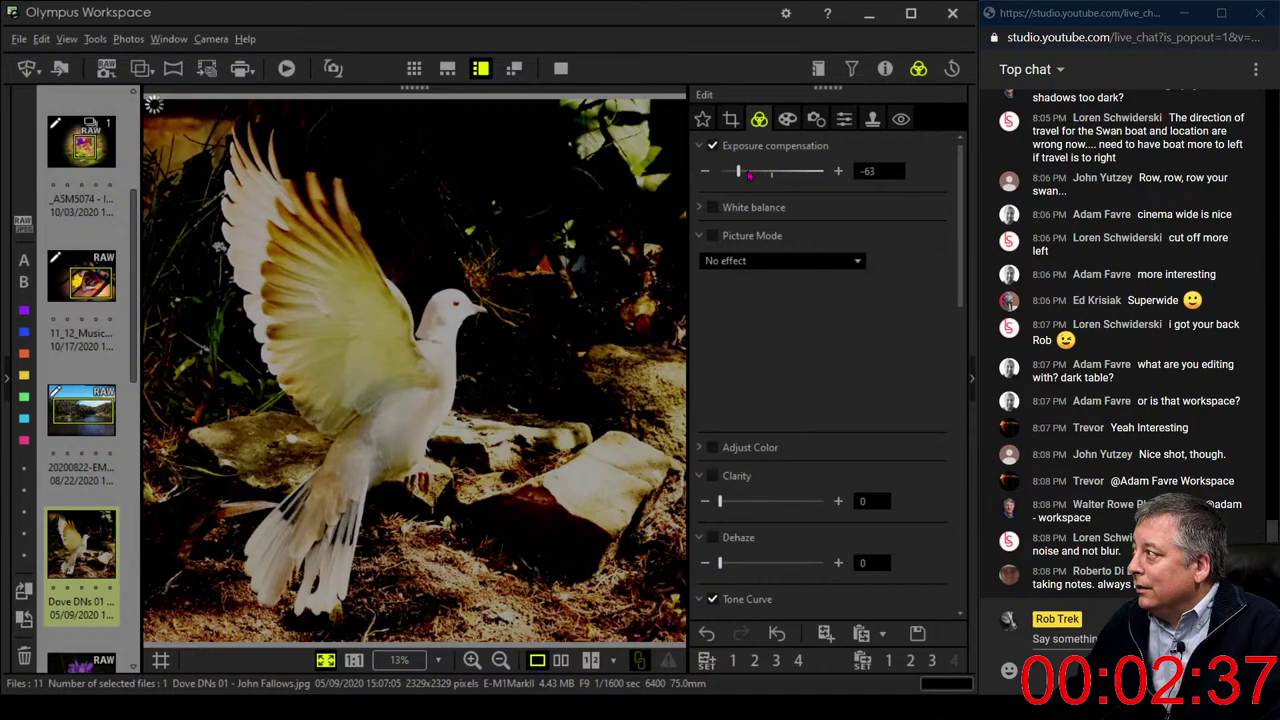
{"action": "left_click_drag", "start_coordinate": [741, 174], "coordinate": [745, 174]}
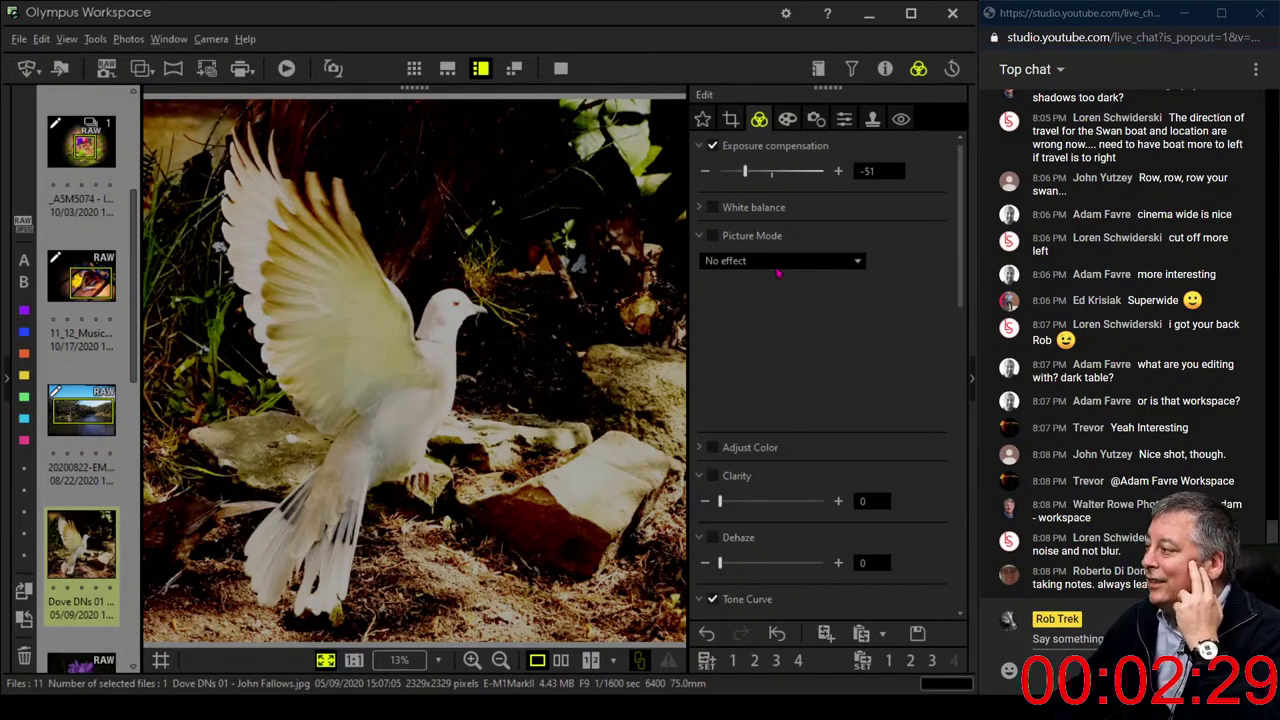
Darken the dove photo's corners with a negative Adjust Vignetting amount
{"action": "left_click", "coordinate": [787, 119]}
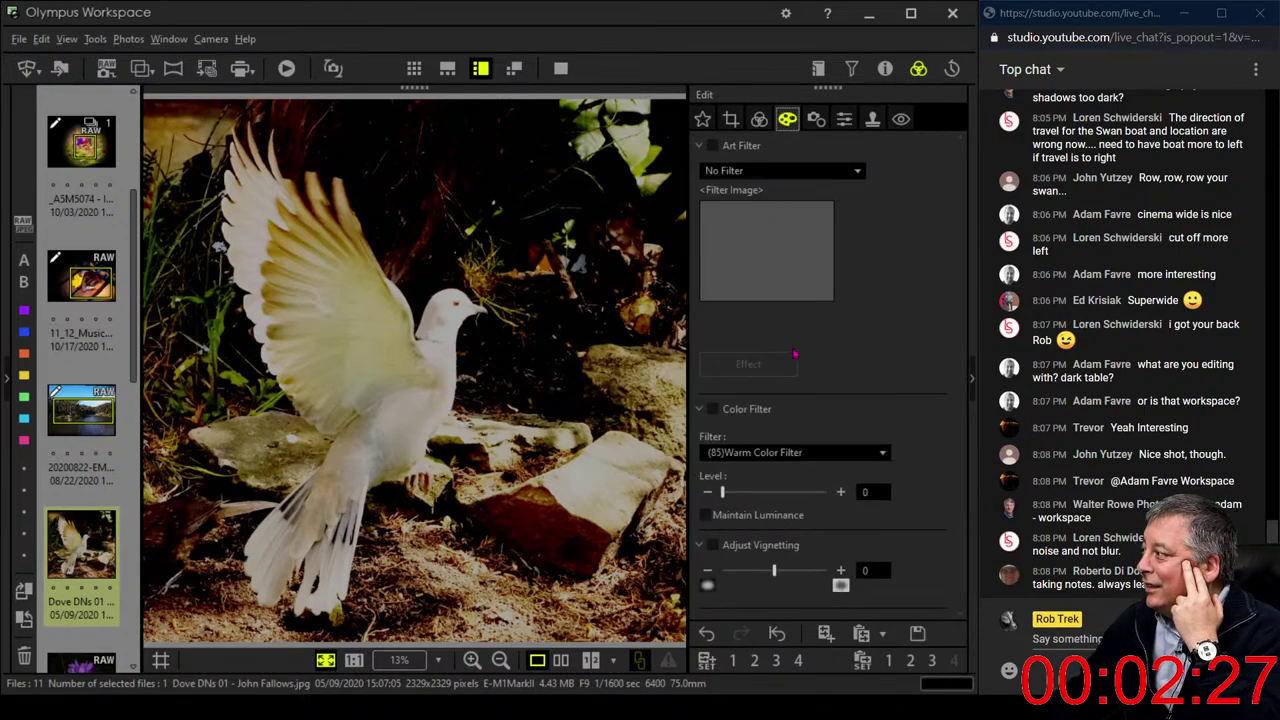
{"action": "left_click_drag", "start_coordinate": [772, 571], "coordinate": [753, 571]}
{"action": "left_click", "coordinate": [762, 116]}
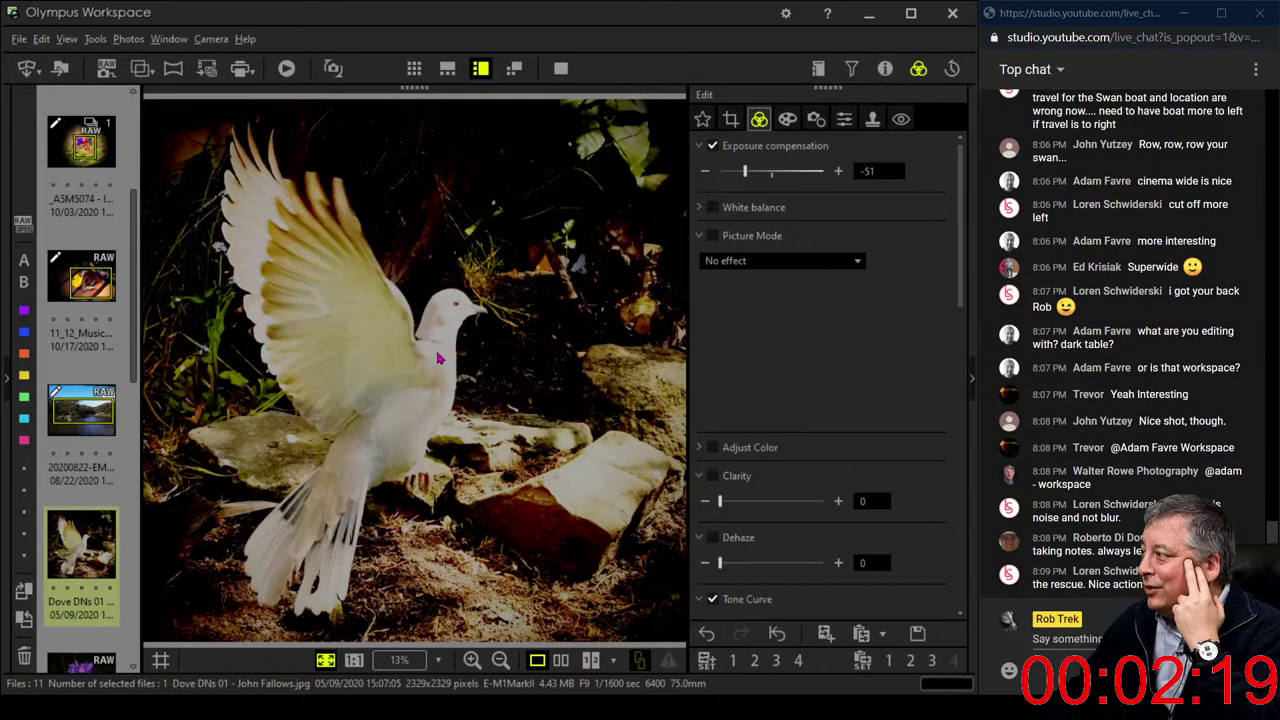
Fine-tune the highlight point on the dove photo's RGB tone curve, keeping it close to the diagonal
{"action": "scroll", "coordinate": [800, 330], "scroll_direction": "down", "scroll_amount": 5}
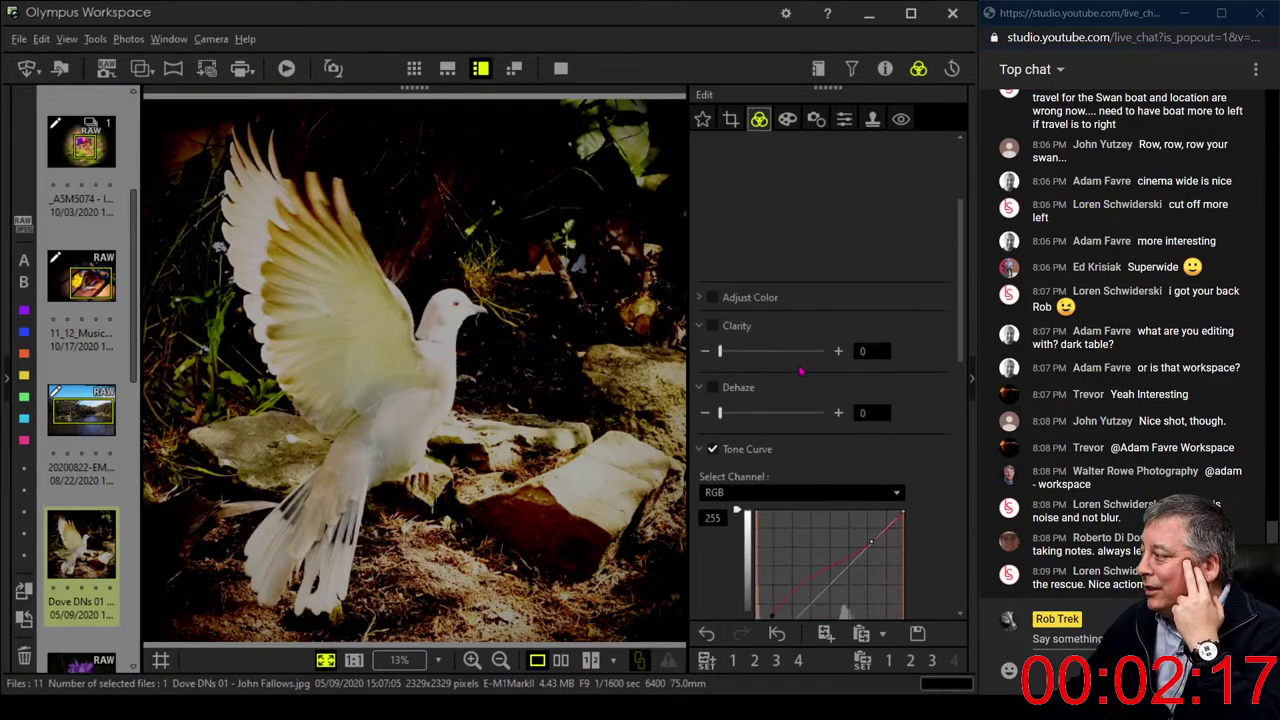
{"action": "scroll", "coordinate": [800, 370], "scroll_direction": "down", "scroll_amount": 1}
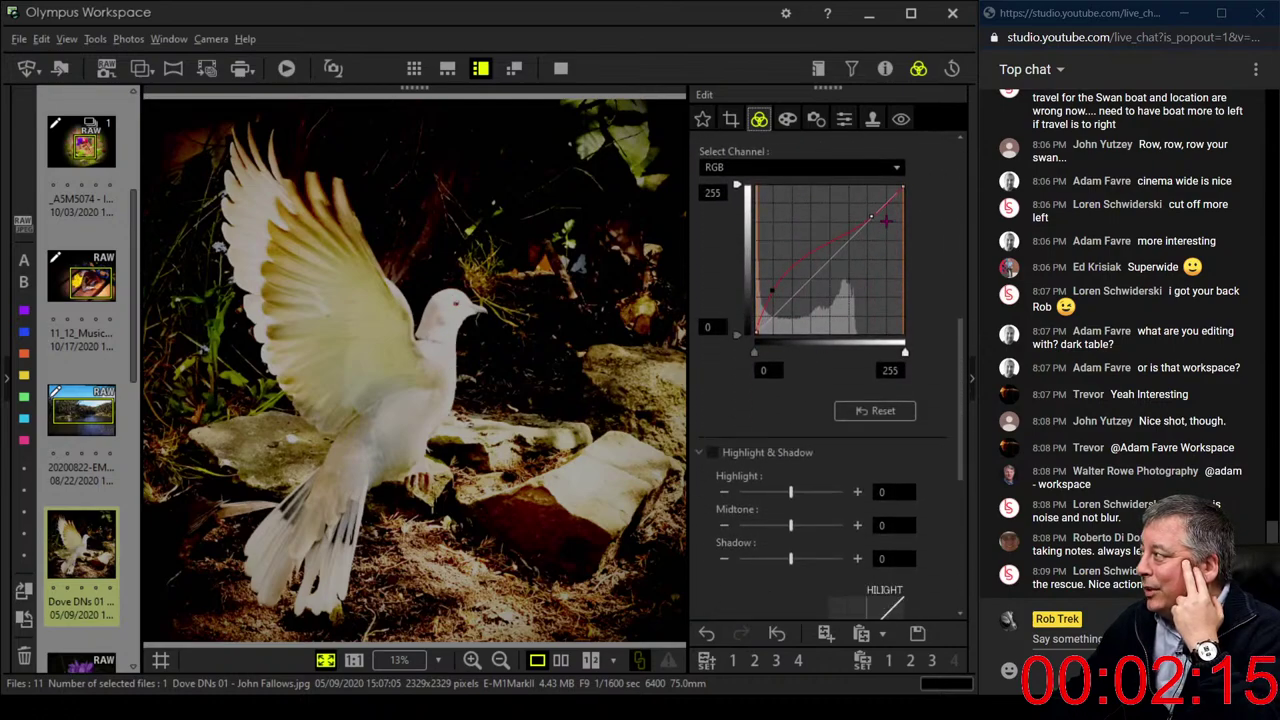
{"action": "left_click_drag", "start_coordinate": [871, 212], "coordinate": [870, 218]}
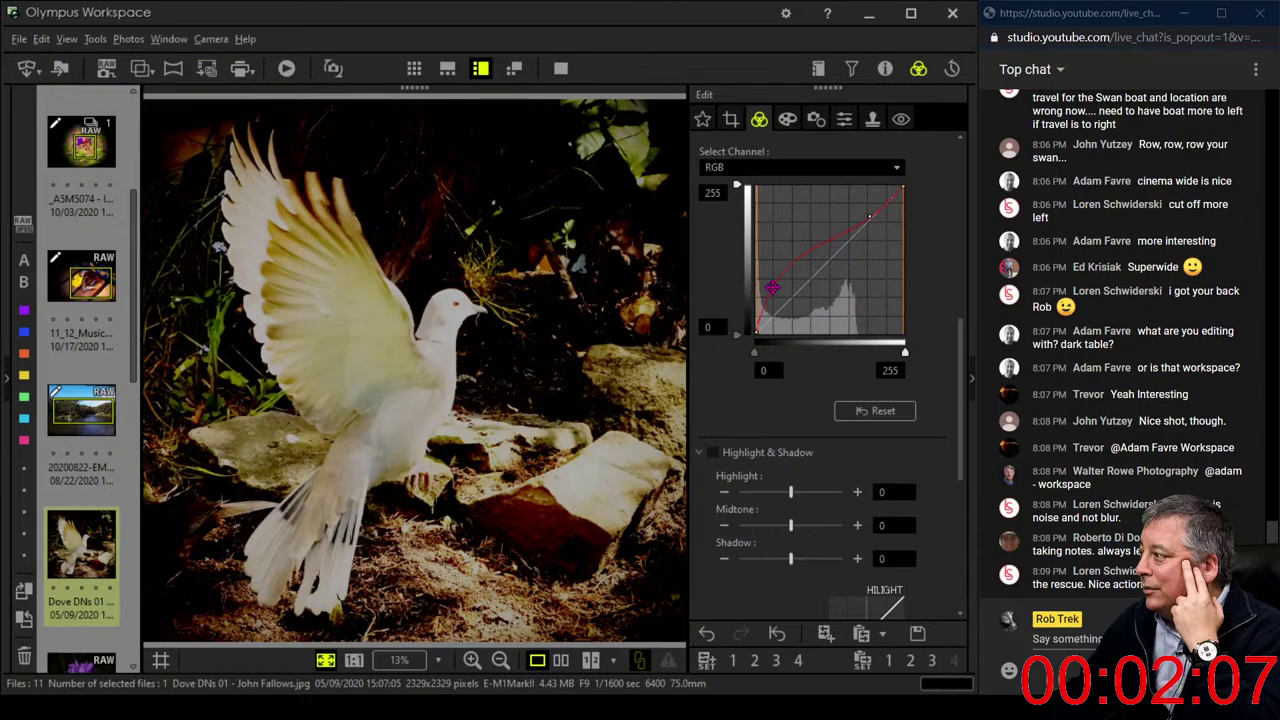
Open the per-color Luminance settings of Adjust Color for the dove photo
{"action": "scroll", "coordinate": [758, 189], "scroll_direction": "up", "scroll_amount": 3}
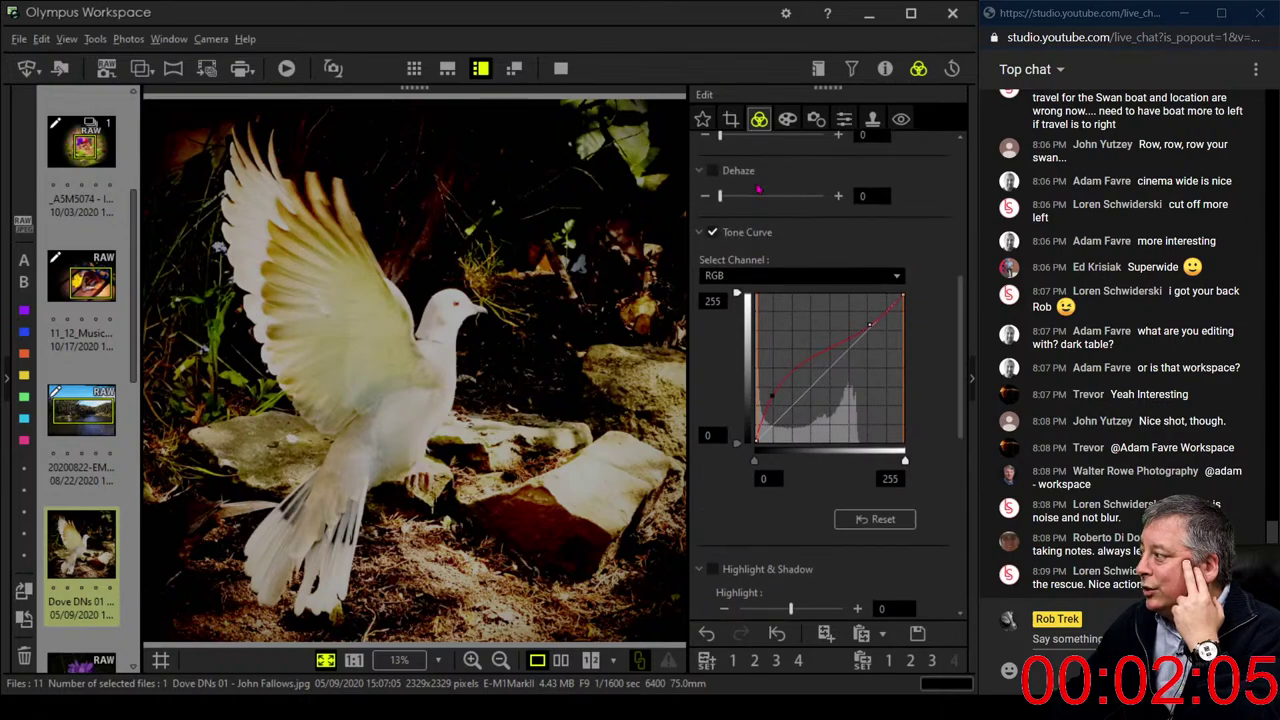
{"action": "scroll", "coordinate": [758, 189], "scroll_direction": "up", "scroll_amount": 5}
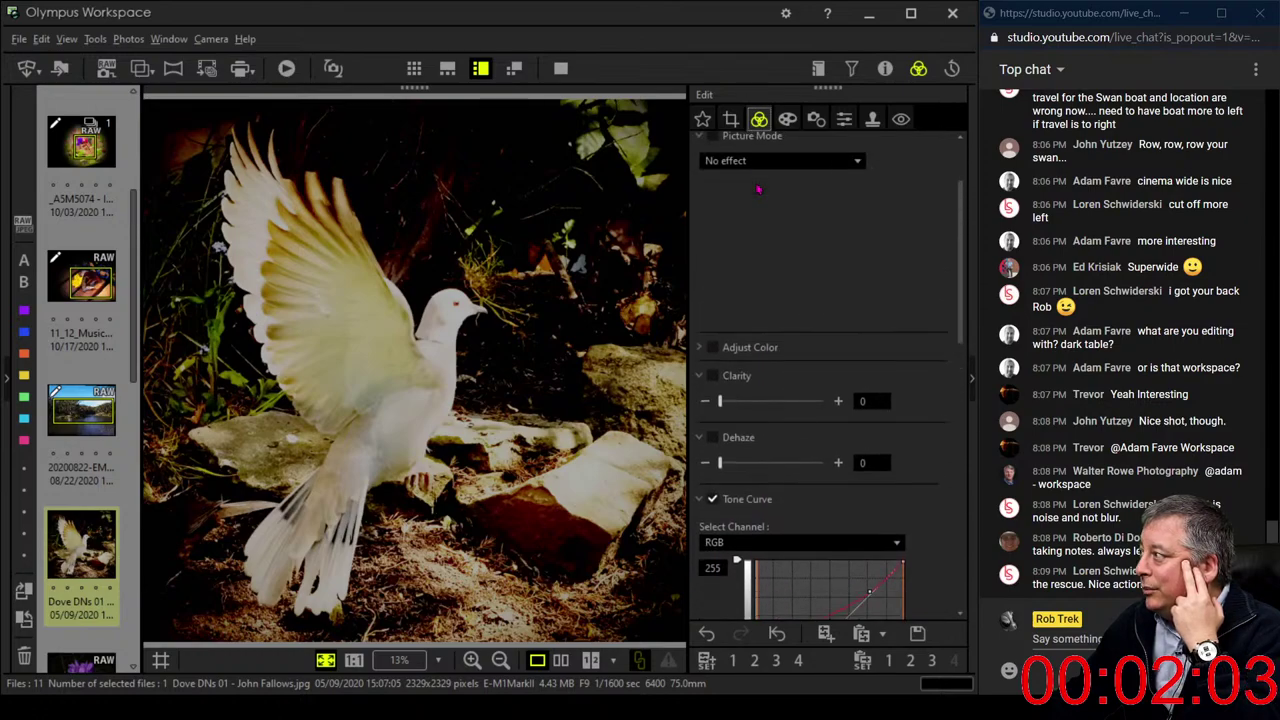
{"action": "scroll", "coordinate": [758, 189], "scroll_direction": "up", "scroll_amount": 1}
{"action": "left_click", "coordinate": [745, 372]}
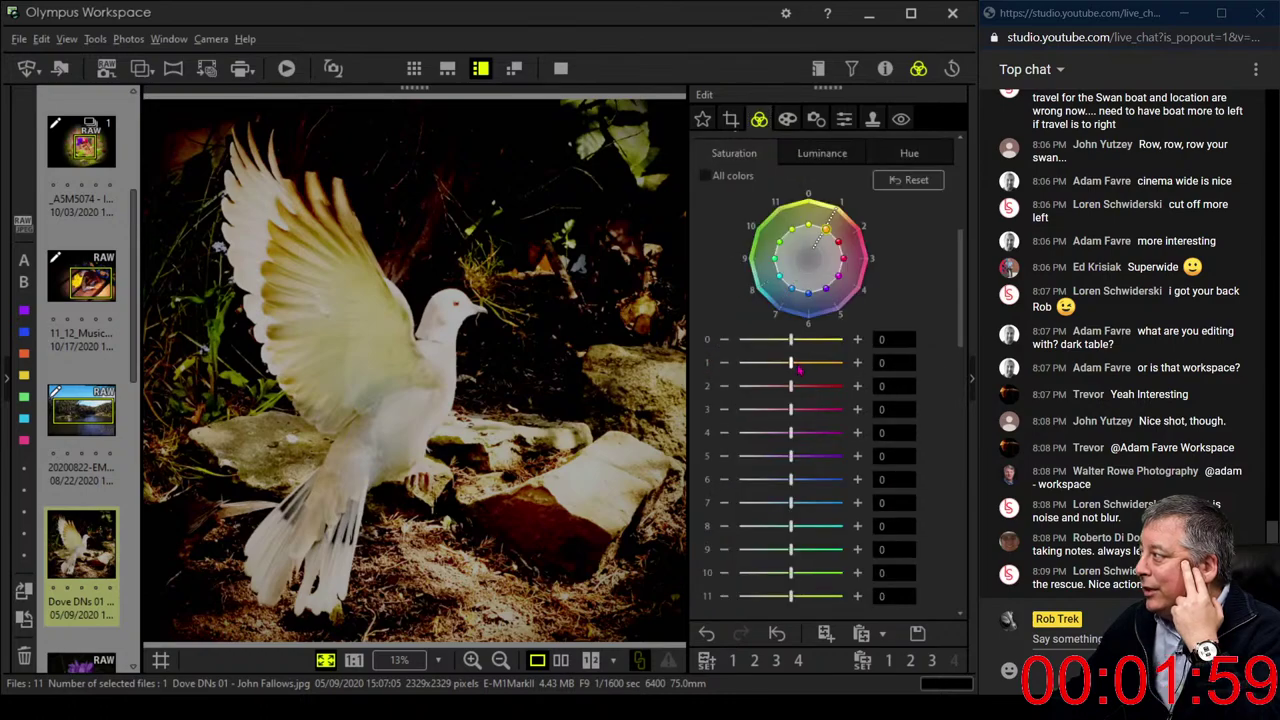
{"action": "left_click", "coordinate": [820, 162]}
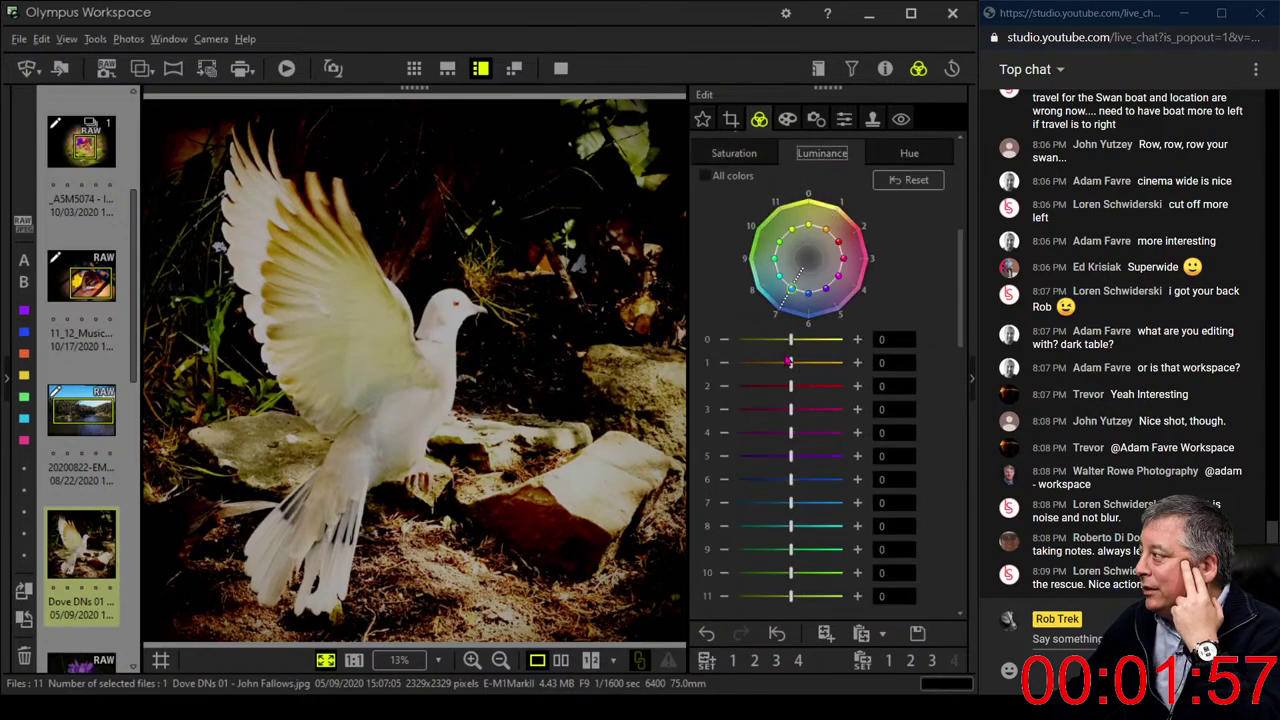
Adjust the dove photo's colour luminance, setting colour 0 to -2, colour 1 to 0 and colour 2 to 4
{"action": "left_click_drag", "start_coordinate": [788, 362], "coordinate": [812, 388]}
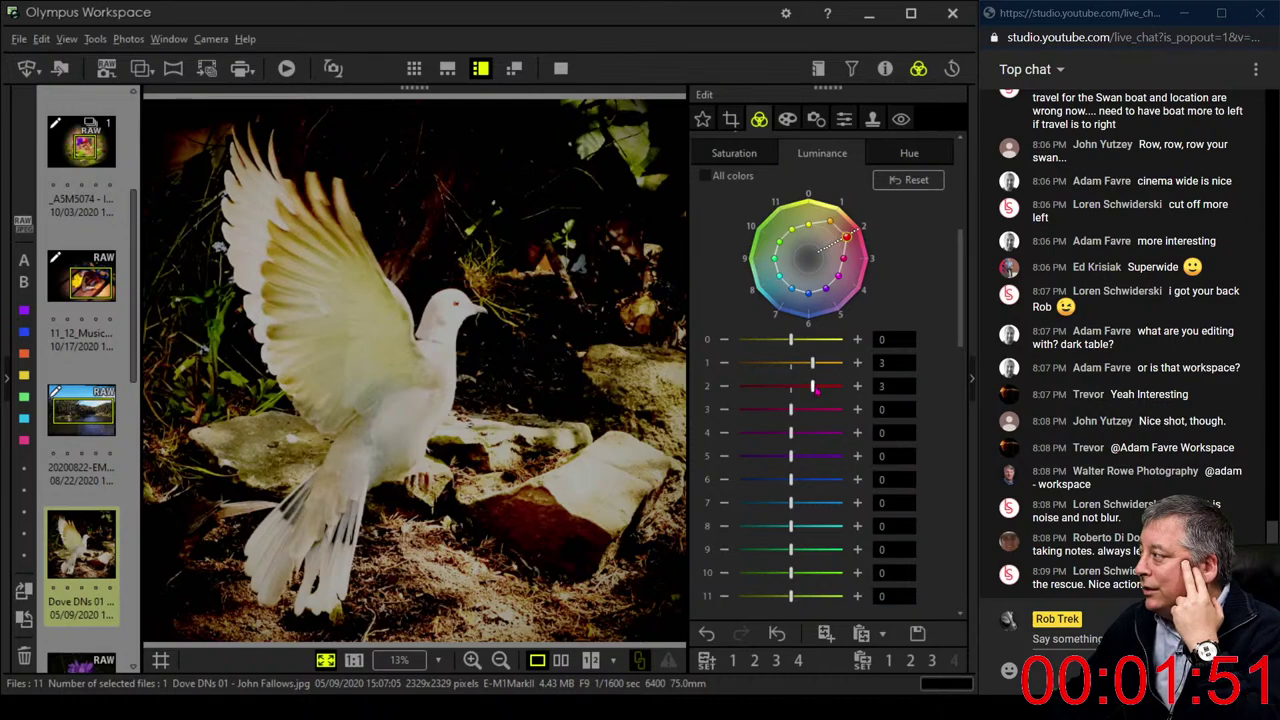
{"action": "left_click_drag", "start_coordinate": [815, 388], "coordinate": [855, 390]}
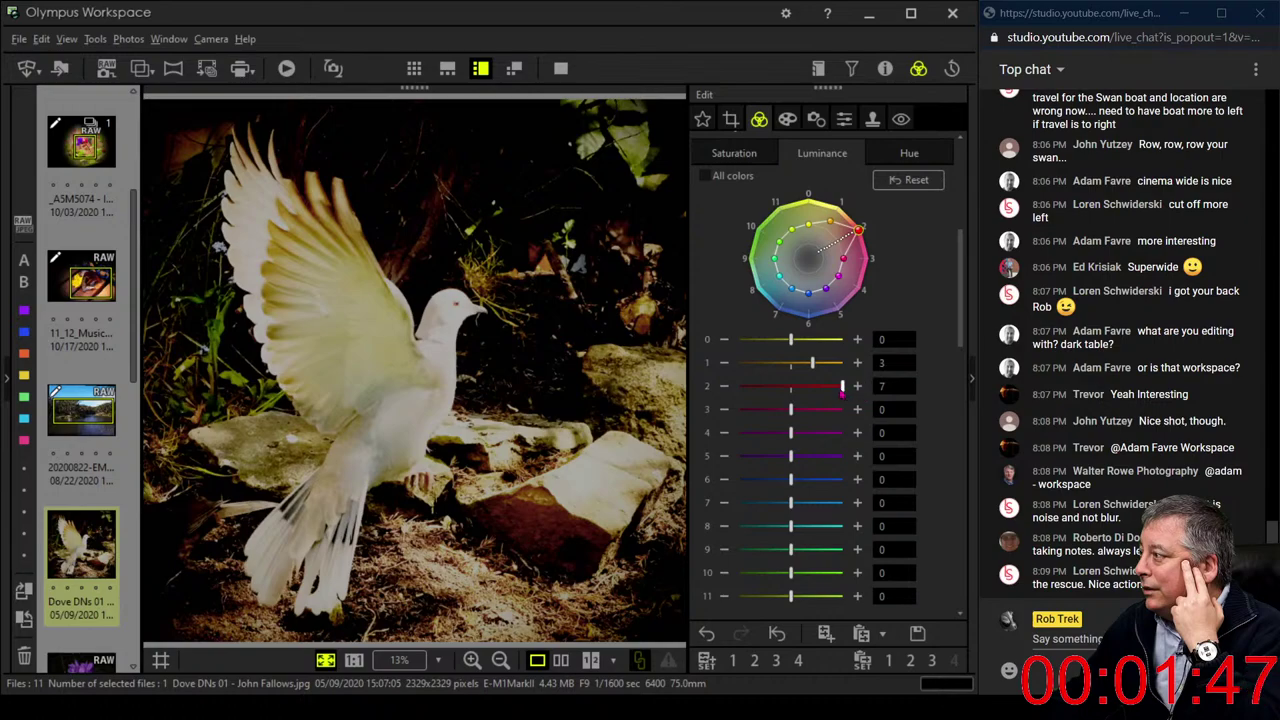
{"action": "left_click_drag", "start_coordinate": [843, 385], "coordinate": [820, 387]}
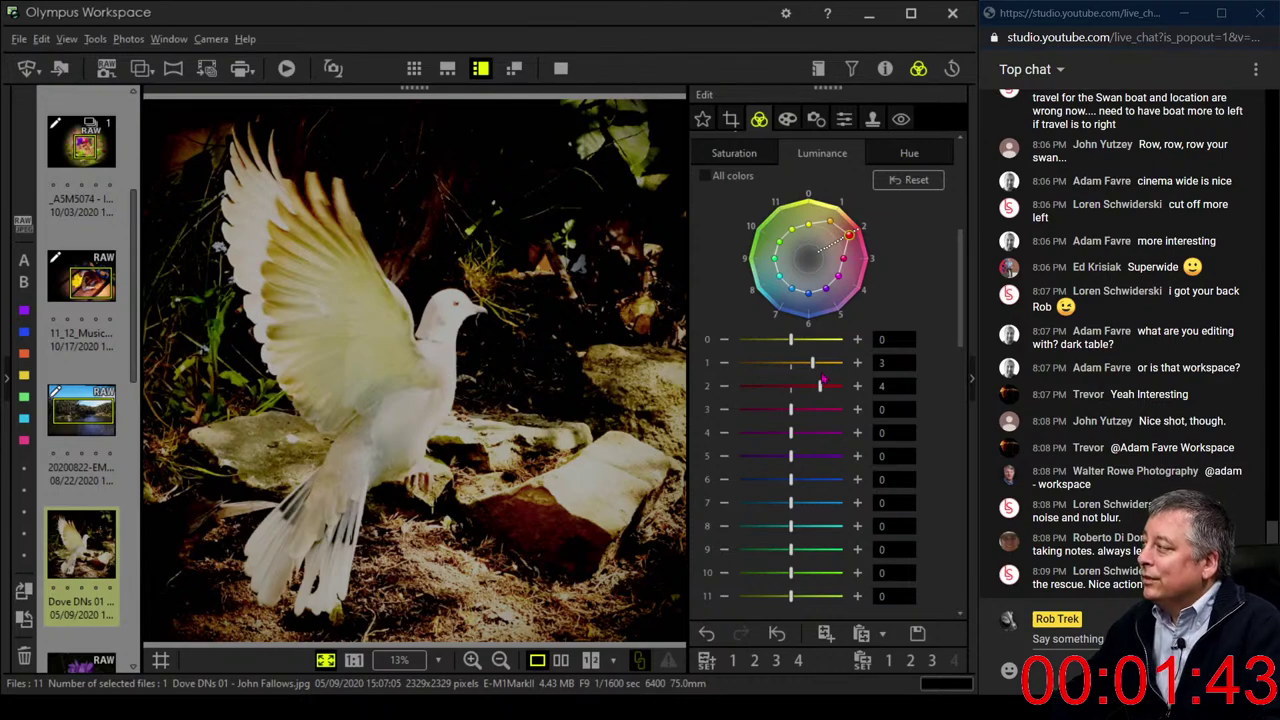
{"action": "mouse_move", "coordinate": [797, 342]}
{"action": "left_mouse_down"}
{"action": "mouse_move", "coordinate": [769, 342]}
{"action": "mouse_move", "coordinate": [797, 366]}
{"action": "left_mouse_up"}
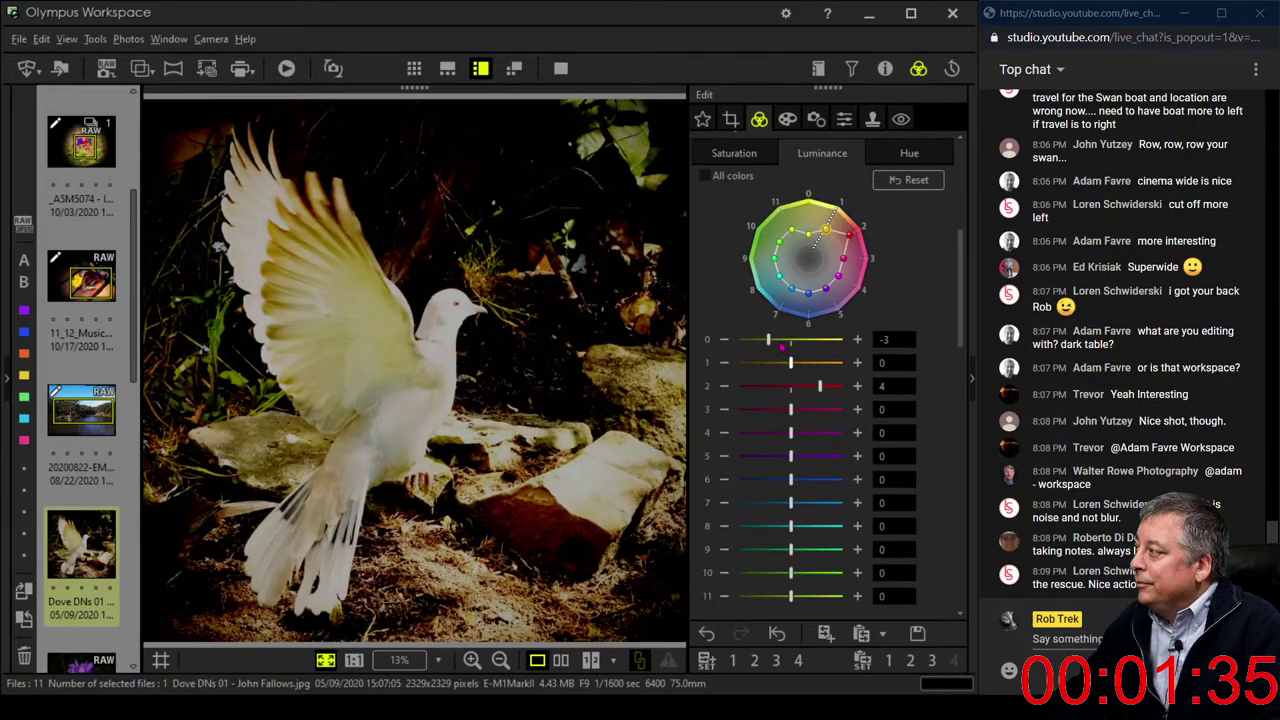
{"action": "left_click", "coordinate": [782, 344]}
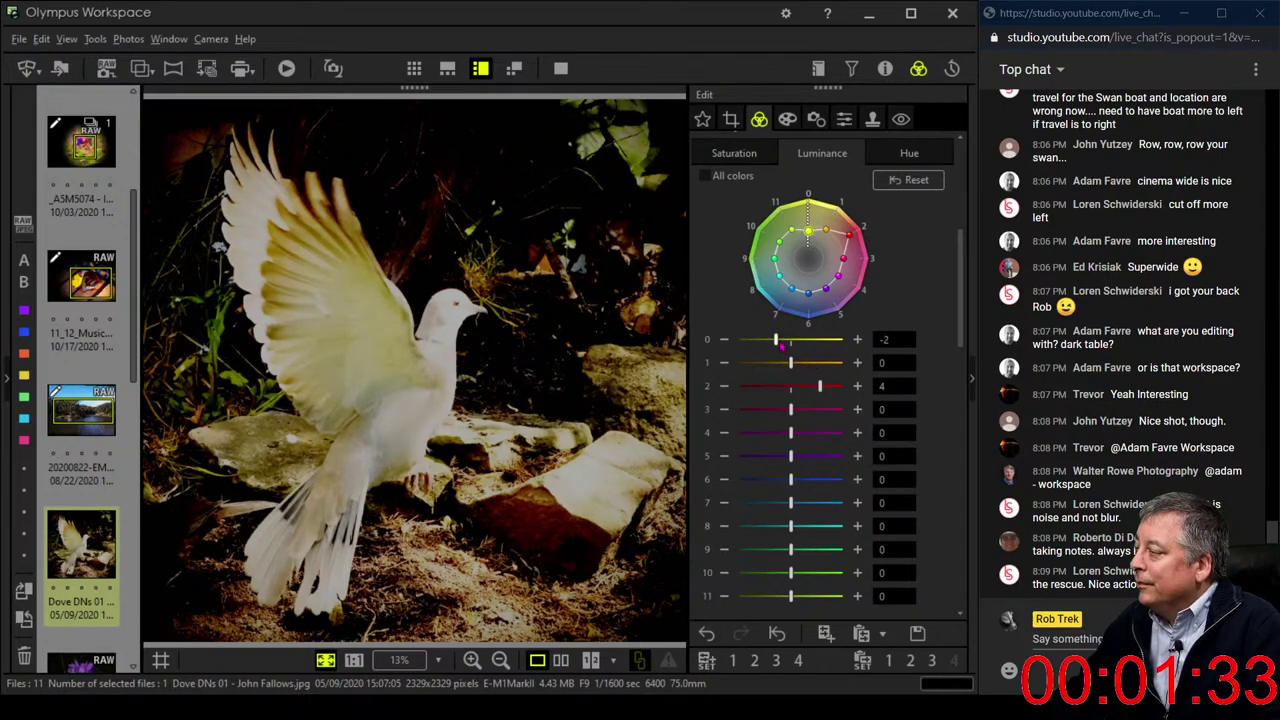
Straighten the dove photo with a crop tilt adjustment of 2.9 degrees
{"action": "left_click", "coordinate": [731, 120]}
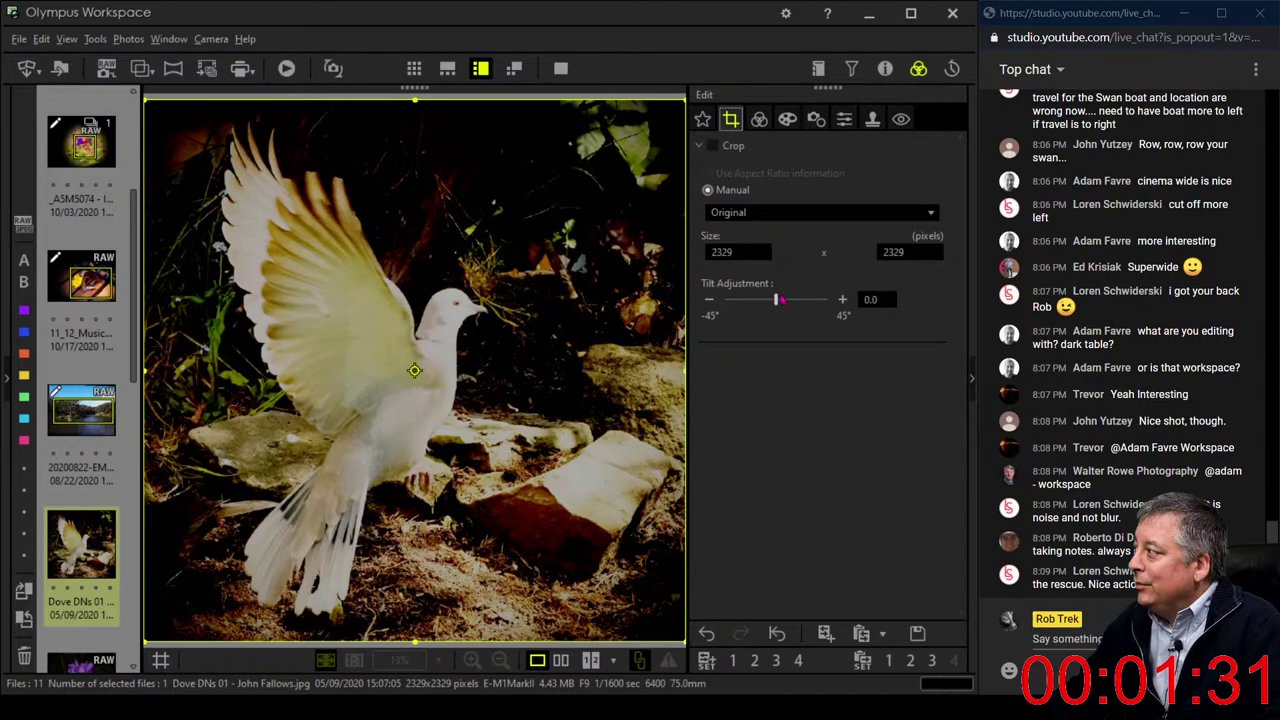
{"action": "left_click_drag", "start_coordinate": [781, 300], "coordinate": [783, 309]}
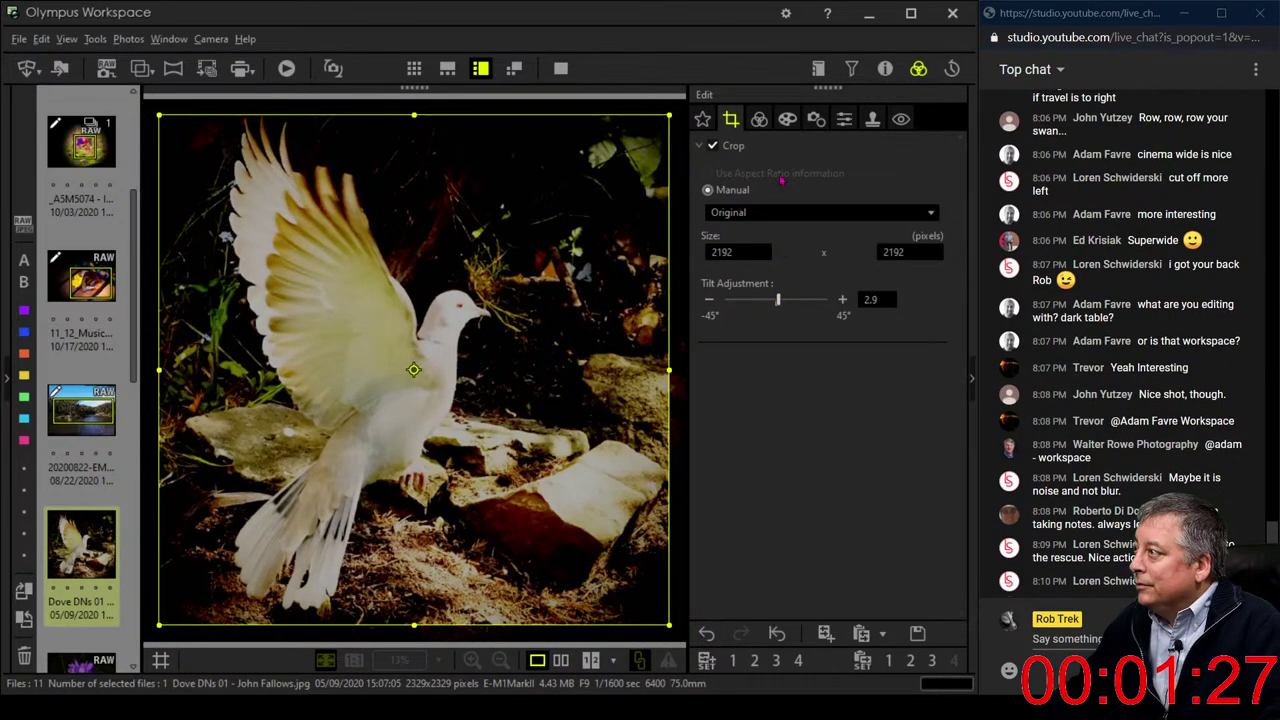
{"action": "left_click", "coordinate": [760, 120]}
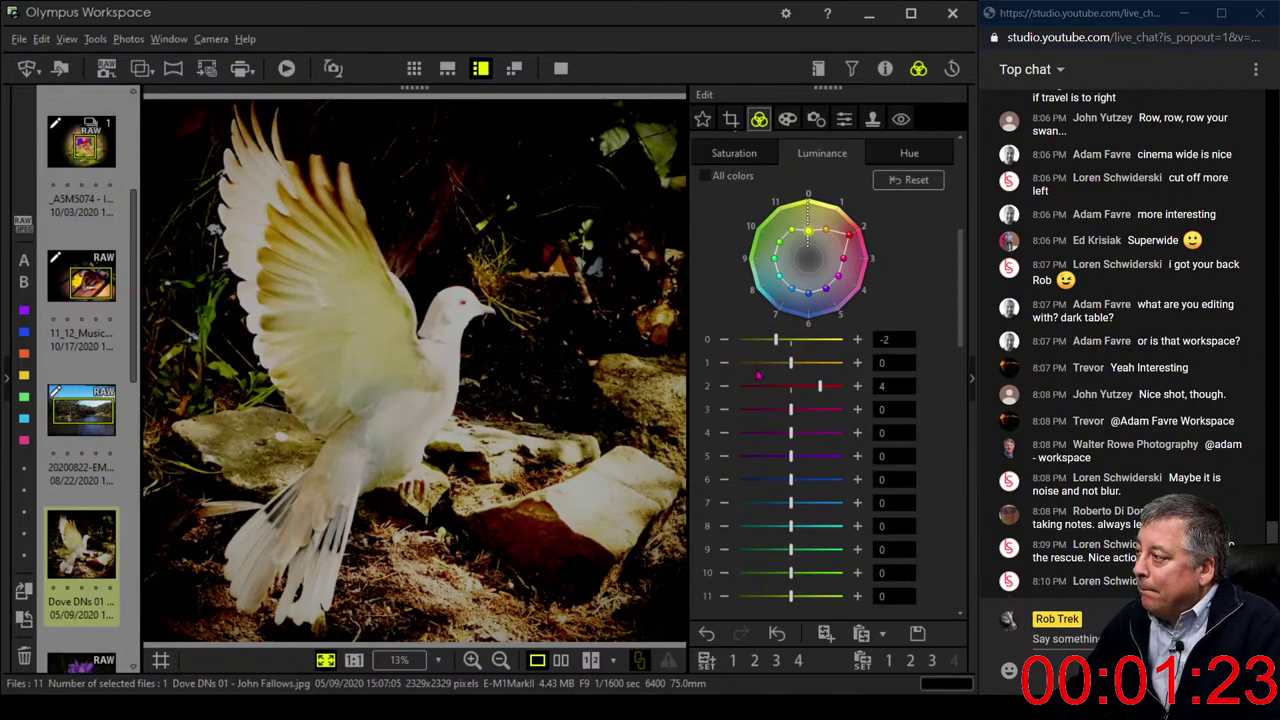
Set the dove photo's Picture Mode to Sepia
{"action": "scroll", "coordinate": [754, 338], "scroll_direction": "up", "scroll_amount": 5}
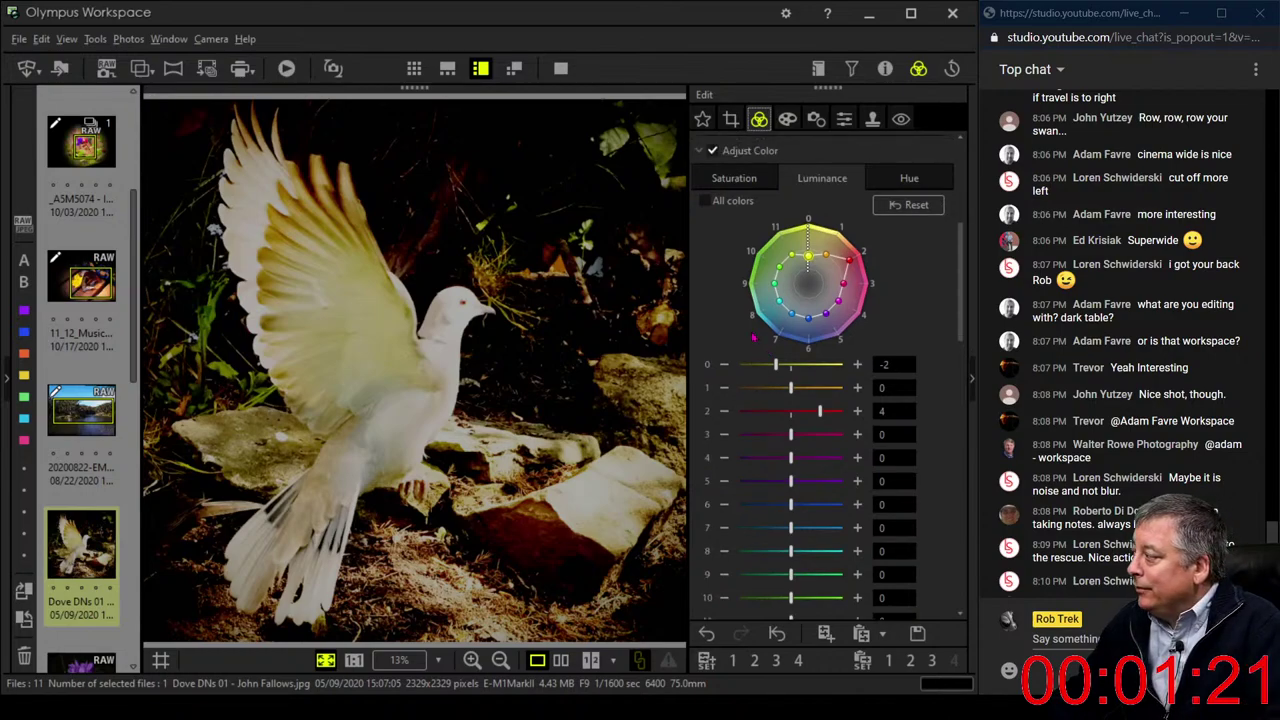
{"action": "scroll", "coordinate": [754, 338], "scroll_direction": "up", "scroll_amount": 2}
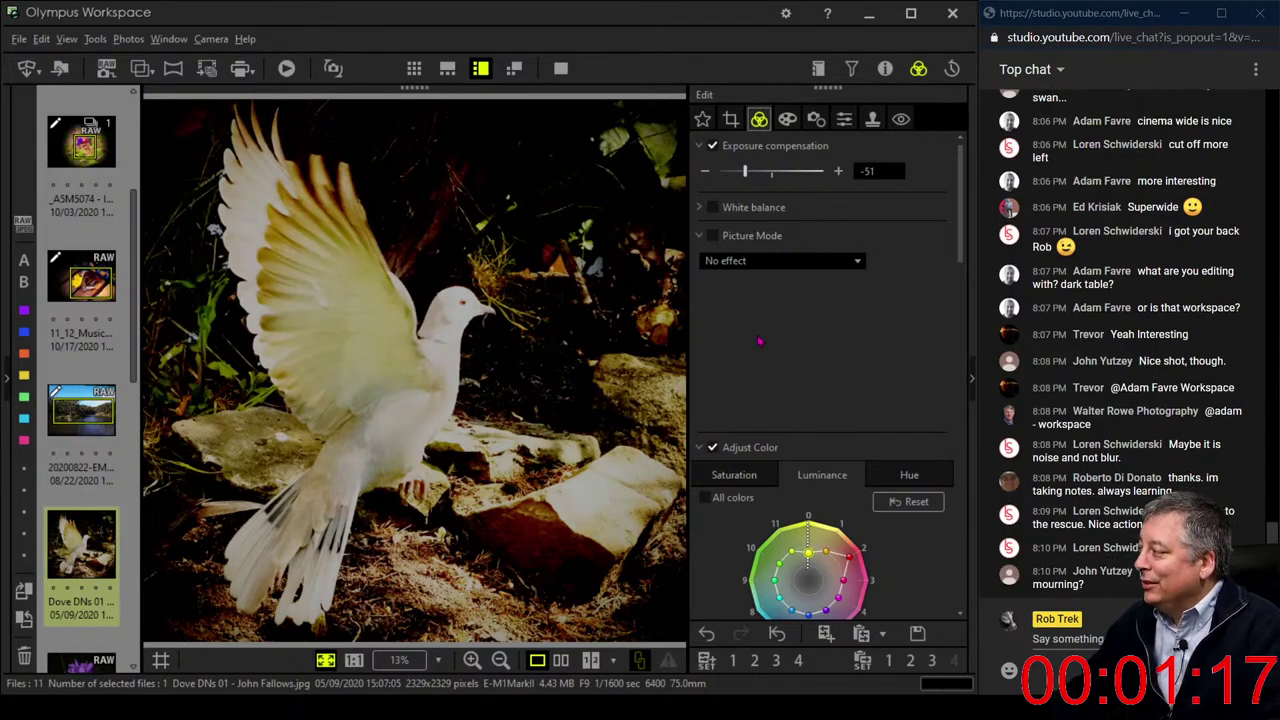
{"action": "left_click", "coordinate": [776, 263]}
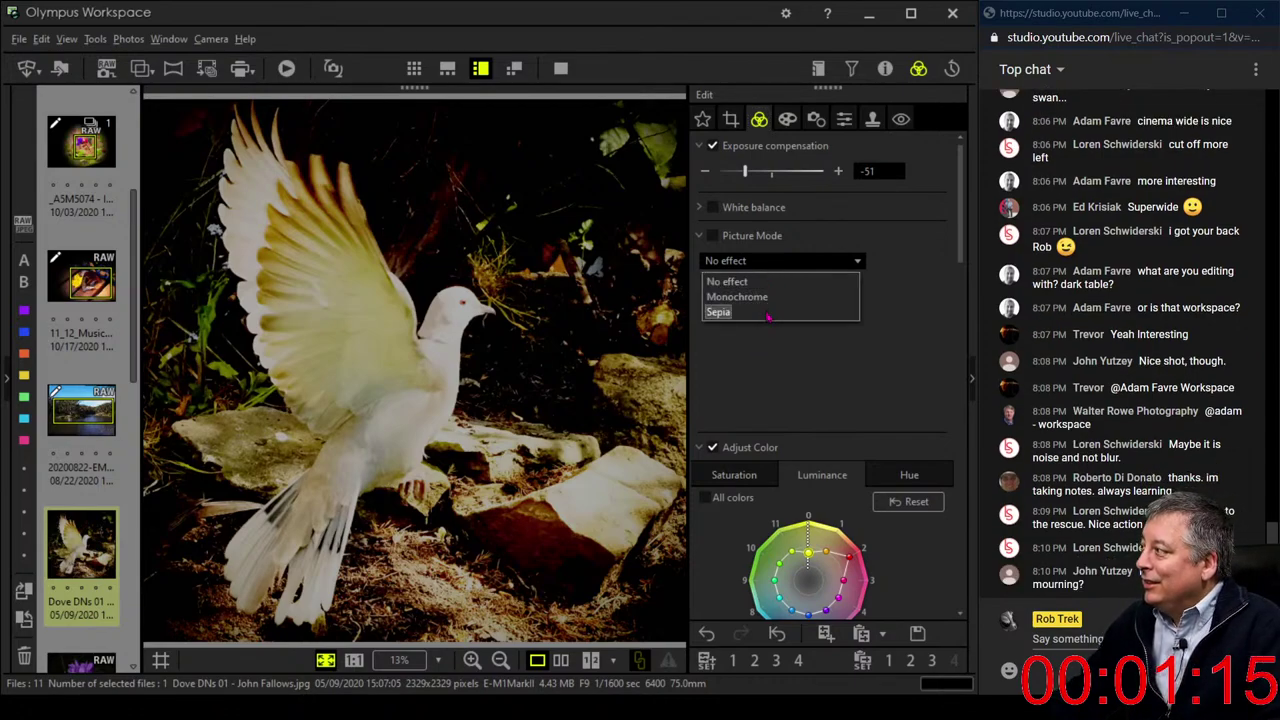
{"action": "left_click", "coordinate": [770, 311]}
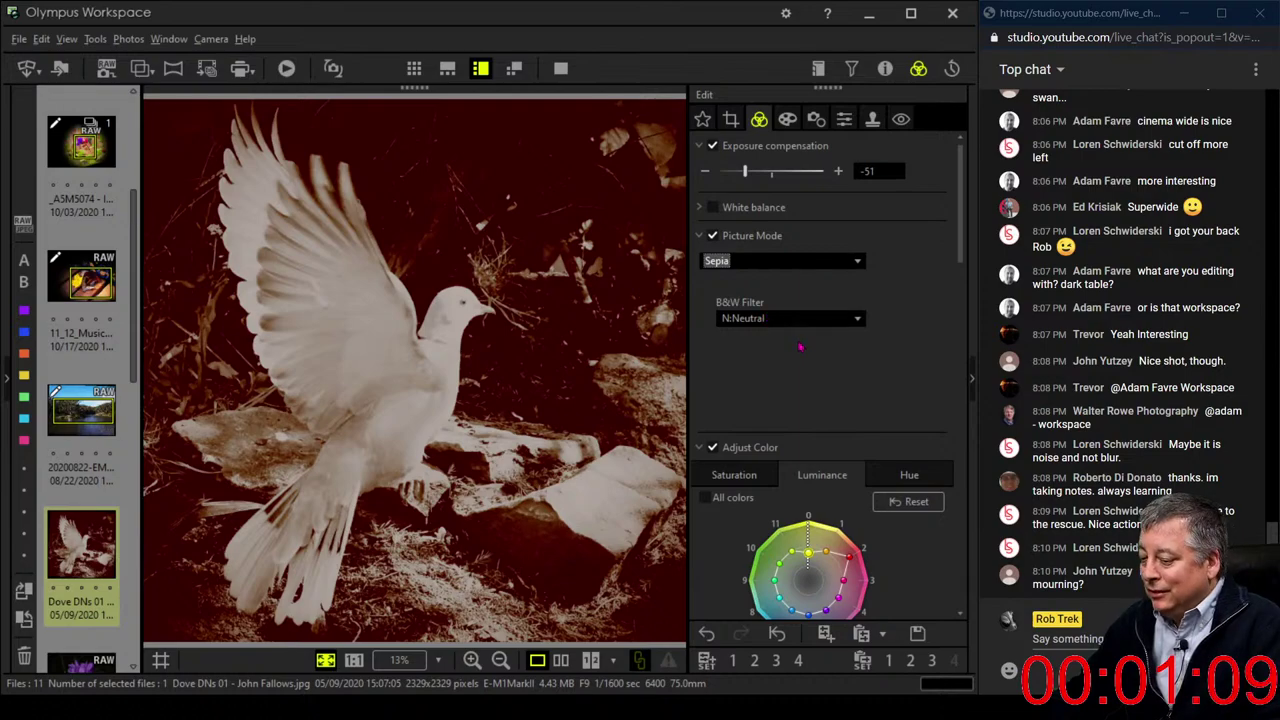
Reset the RGB tone curve, then reshape it to lift the midtones strongly while keeping the deepest shadows near the diagonal
{"action": "scroll", "coordinate": [800, 347], "scroll_direction": "down", "scroll_amount": 5}
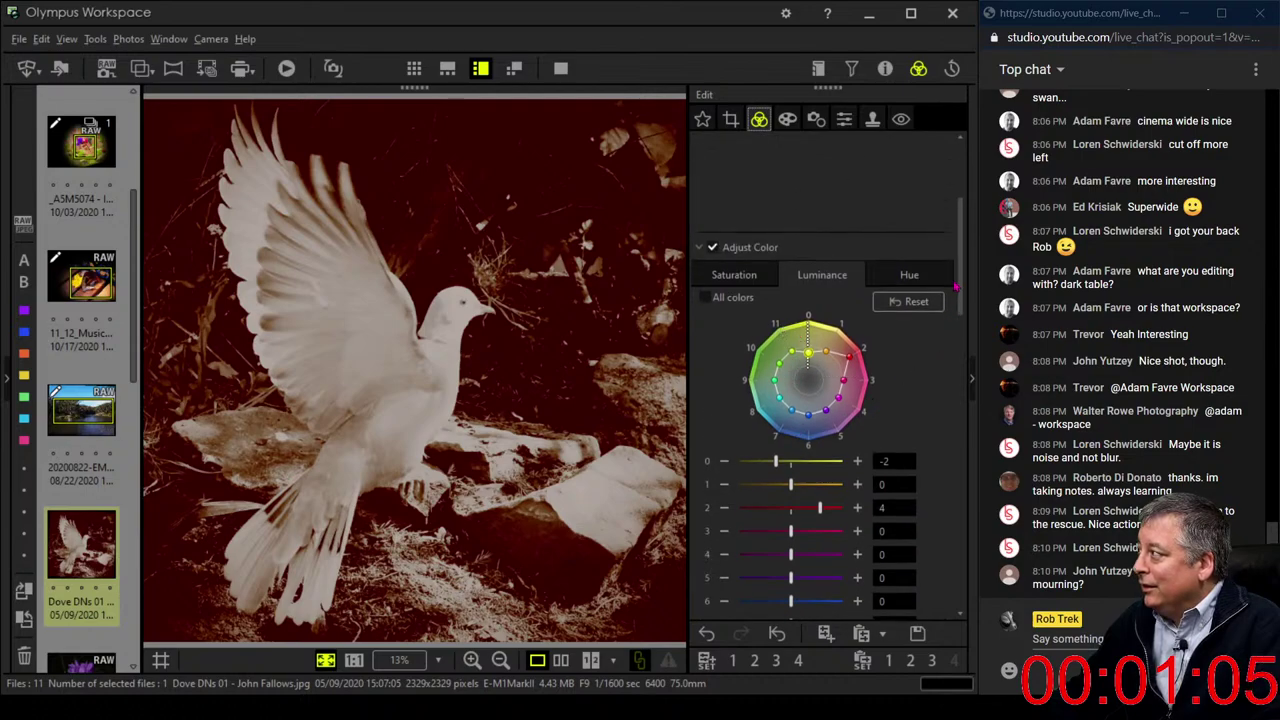
{"action": "left_click_drag", "start_coordinate": [955, 287], "coordinate": [915, 413]}
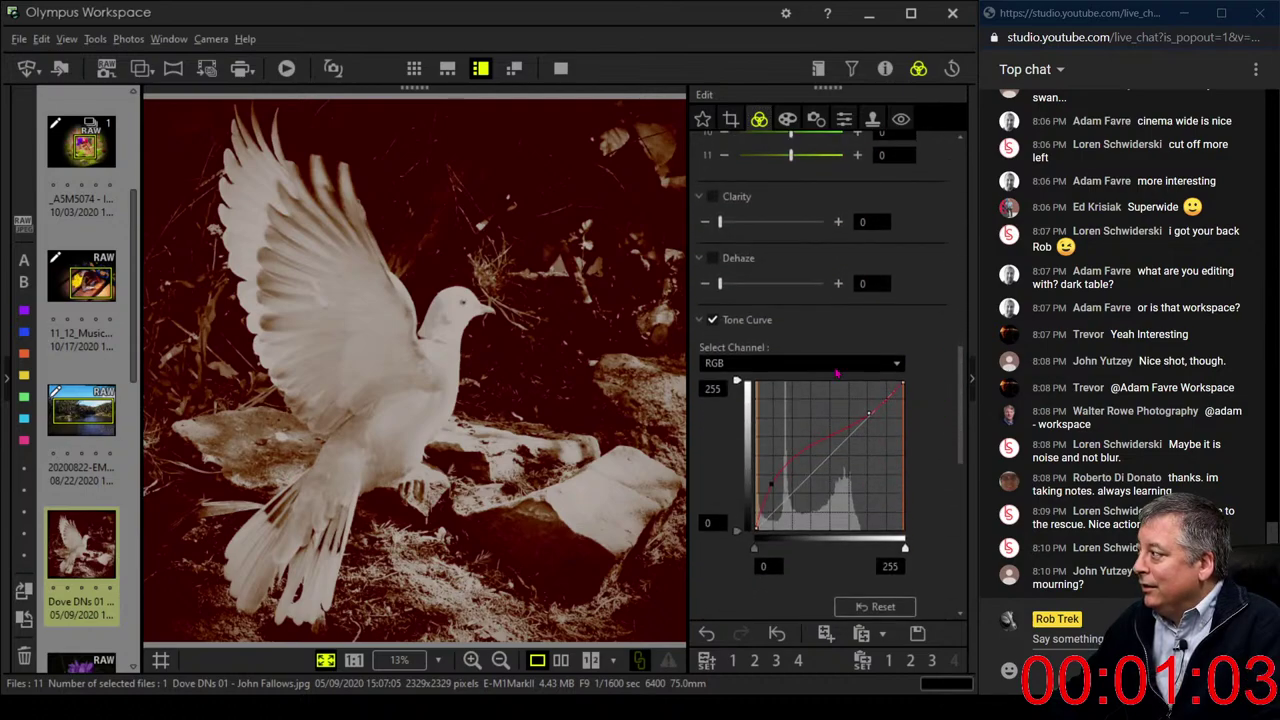
{"action": "left_click", "coordinate": [857, 606]}
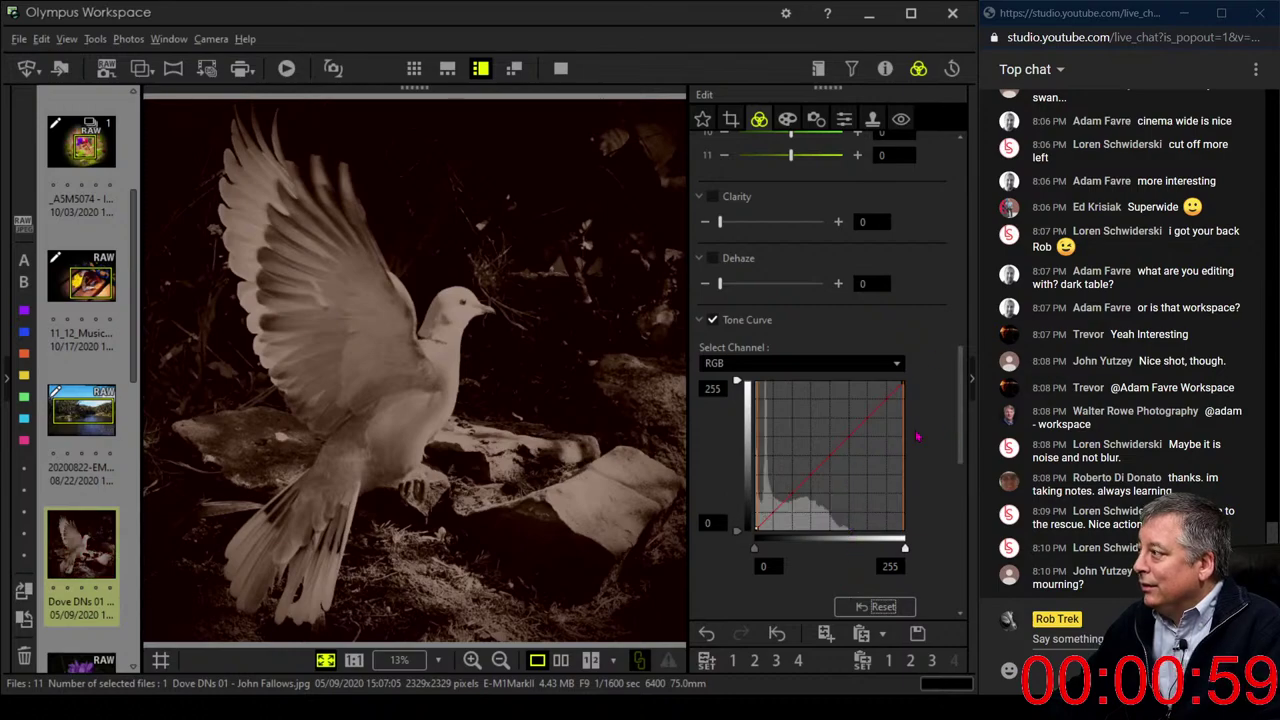
{"action": "left_click_drag", "start_coordinate": [764, 521], "coordinate": [797, 472]}
{"action": "left_click_drag", "start_coordinate": [797, 471], "coordinate": [795, 463]}
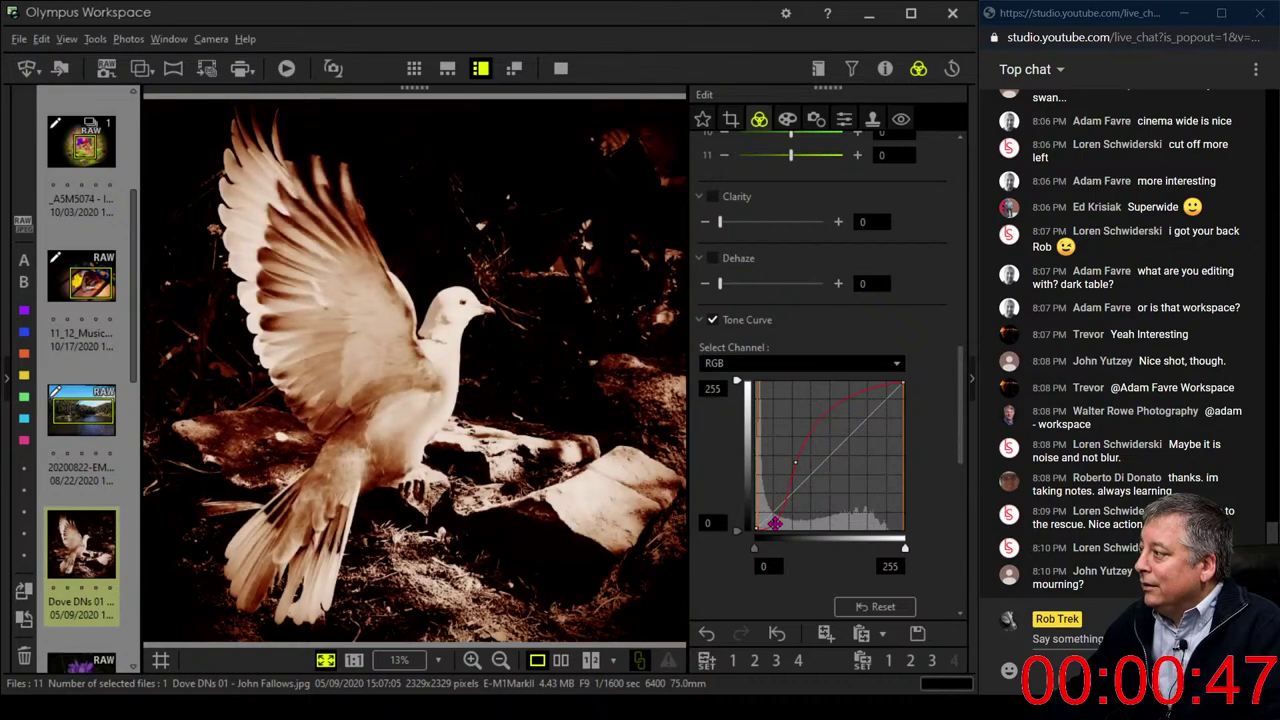
{"action": "left_click_drag", "start_coordinate": [773, 522], "coordinate": [767, 519]}
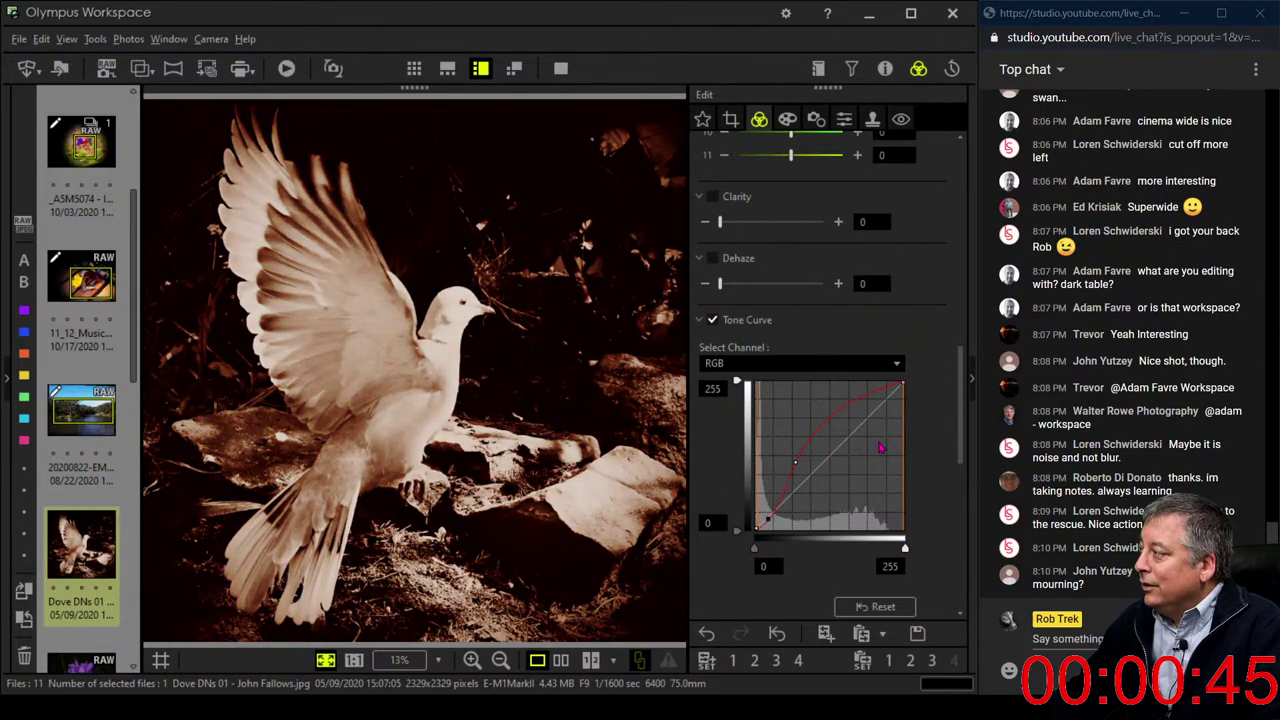
Switch the dove photo's Gradation to Manual and set it to 29
{"action": "left_click_drag", "start_coordinate": [960, 420], "coordinate": [956, 580]}
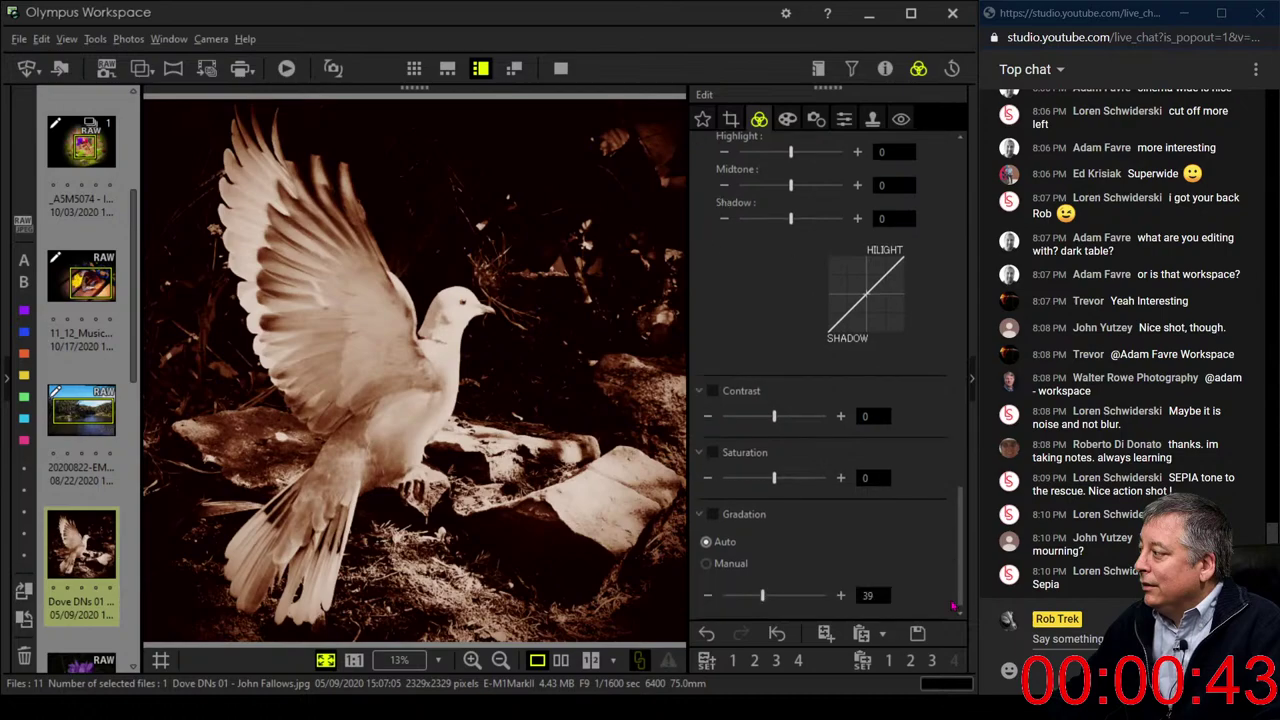
{"action": "left_click", "coordinate": [744, 566]}
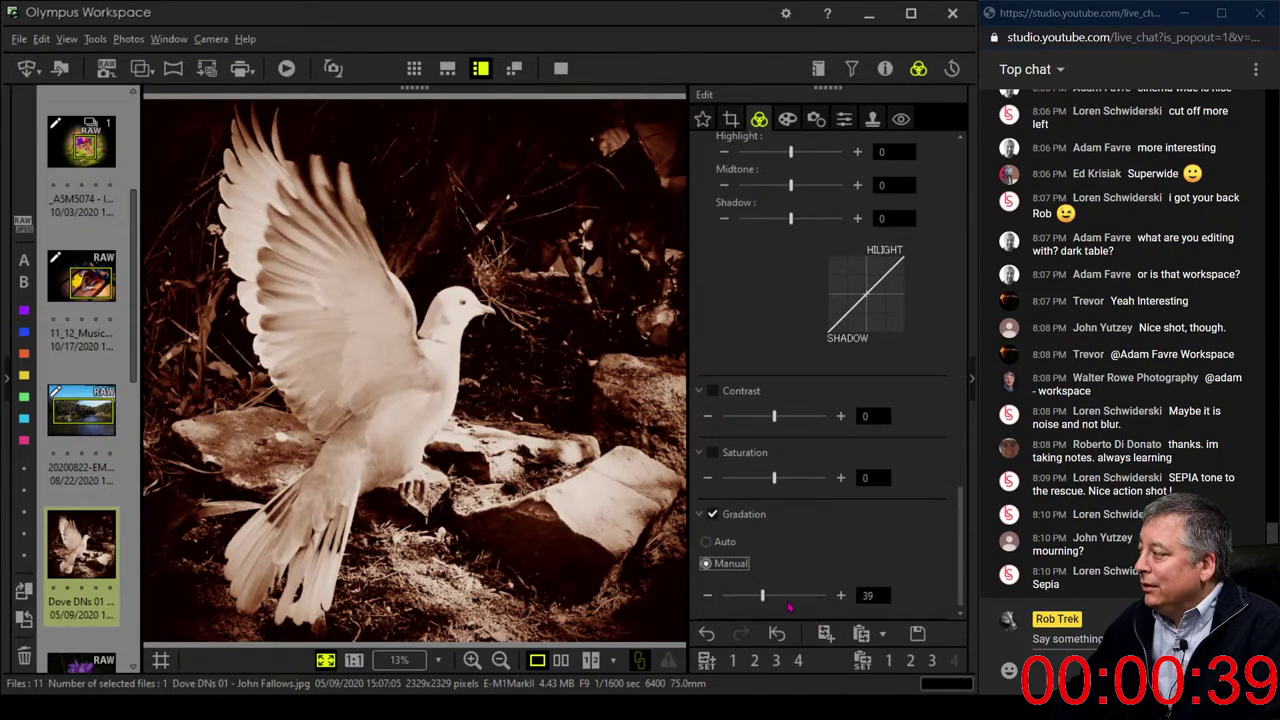
{"action": "left_click_drag", "start_coordinate": [765, 597], "coordinate": [757, 597]}
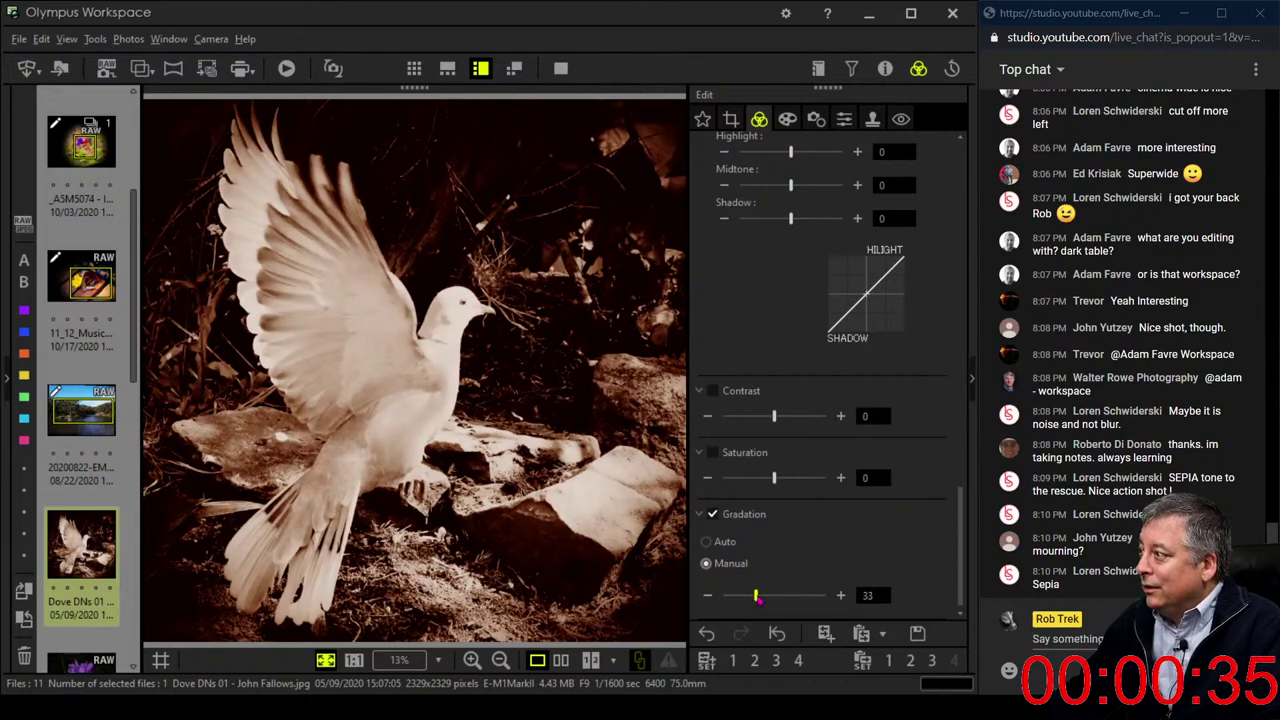
{"action": "left_click_drag", "start_coordinate": [756, 597], "coordinate": [751, 597]}
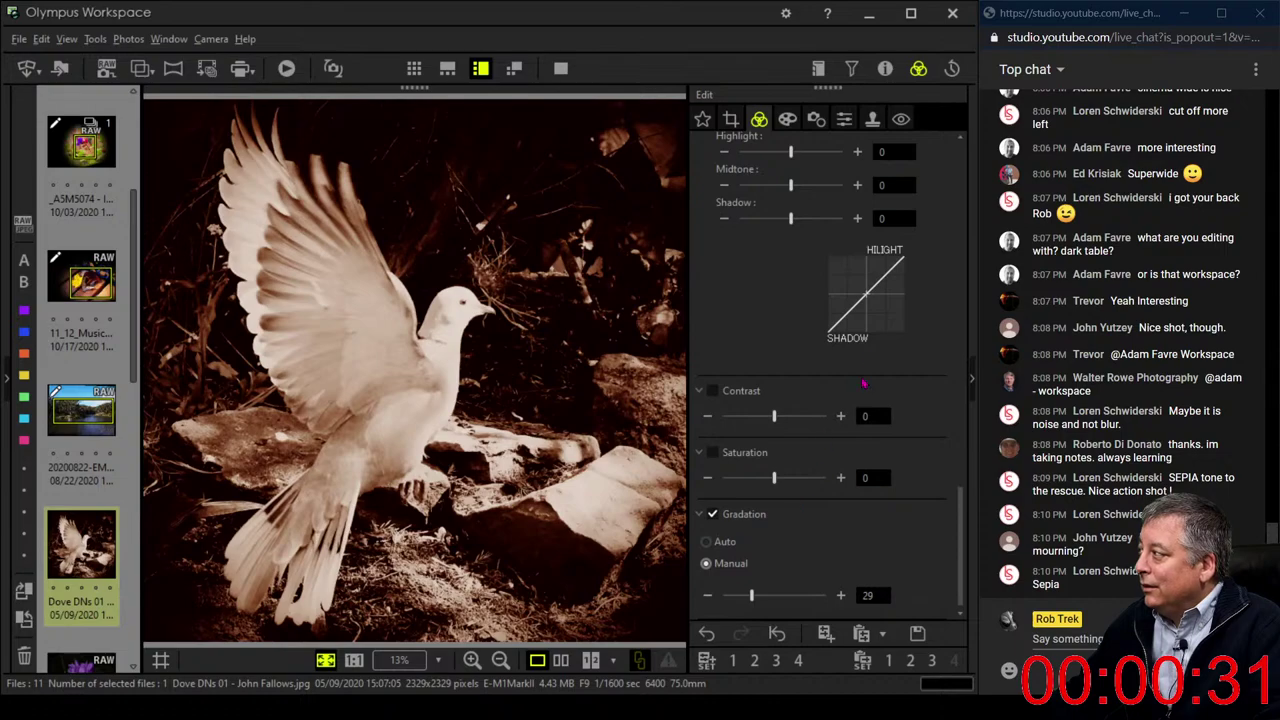
Lower the Highlight value to -2 in the Highlight & Shadow adjustment
{"action": "scroll", "coordinate": [912, 368], "scroll_direction": "up", "scroll_amount": 2}
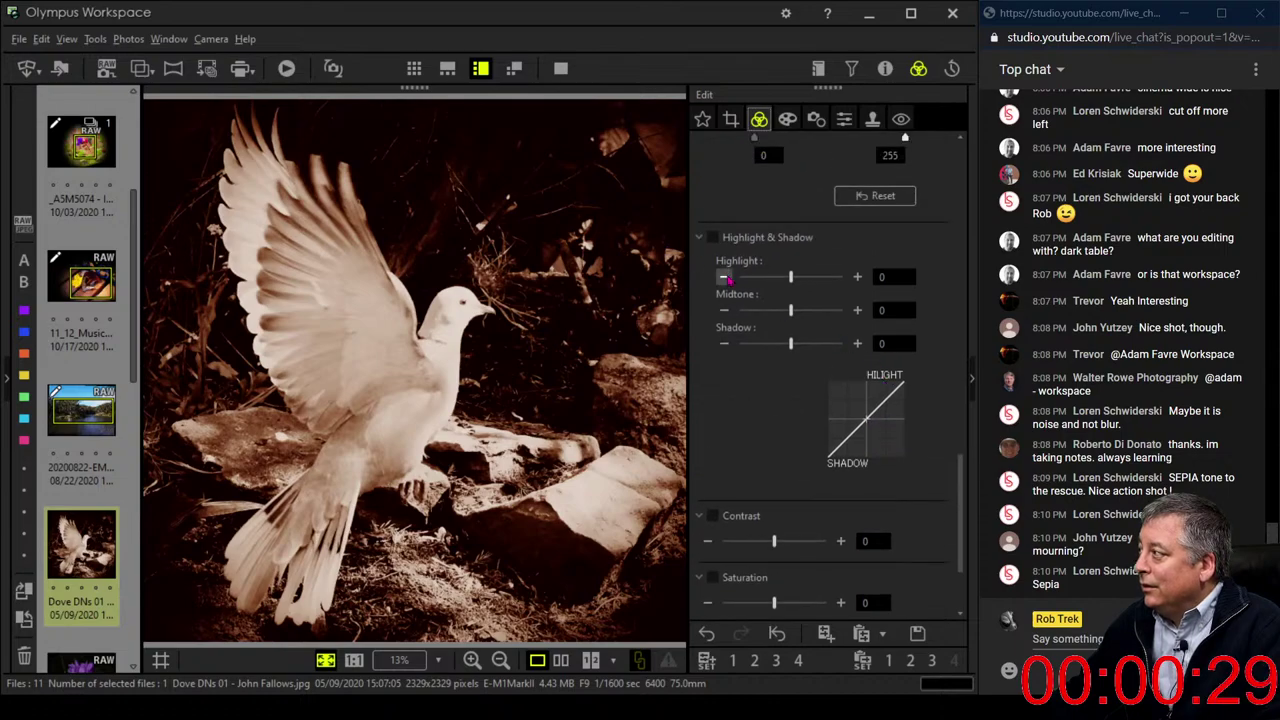
{"action": "left_click", "coordinate": [724, 277]}
{"action": "left_click", "coordinate": [724, 277]}
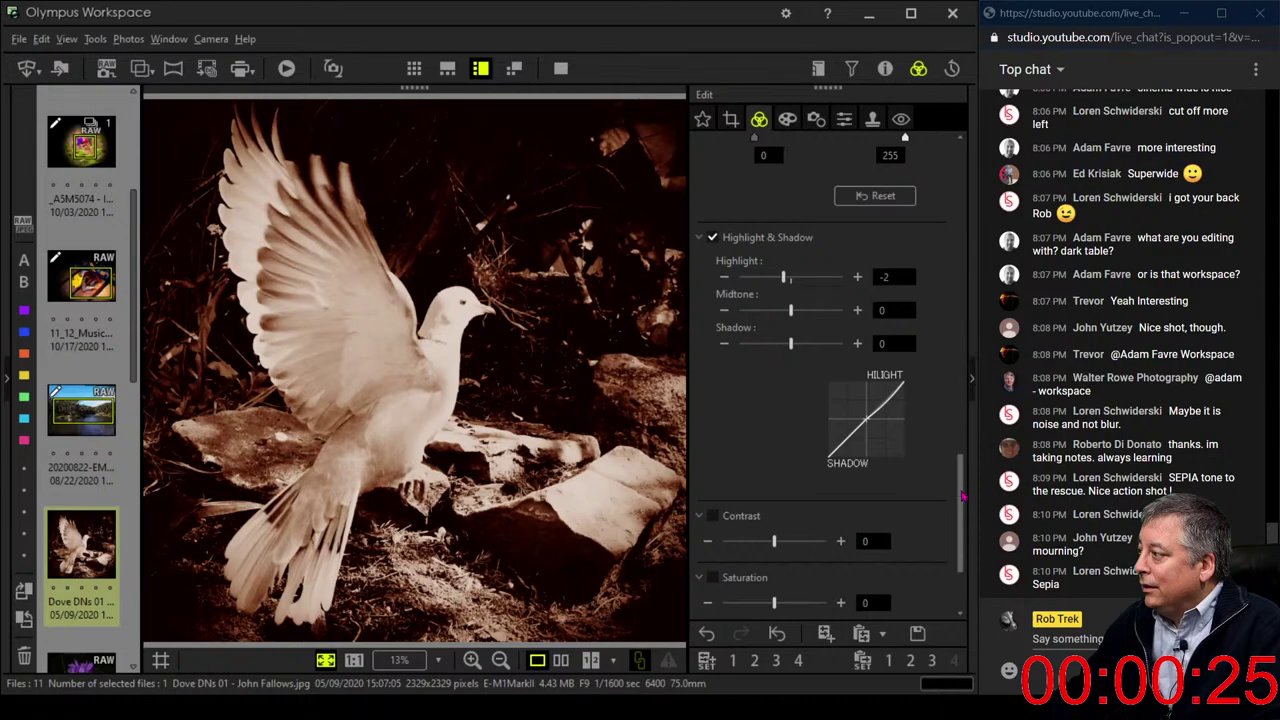
Apply Dehaze to the dove photo at a strength of 98
{"action": "left_click_drag", "start_coordinate": [963, 496], "coordinate": [963, 454]}
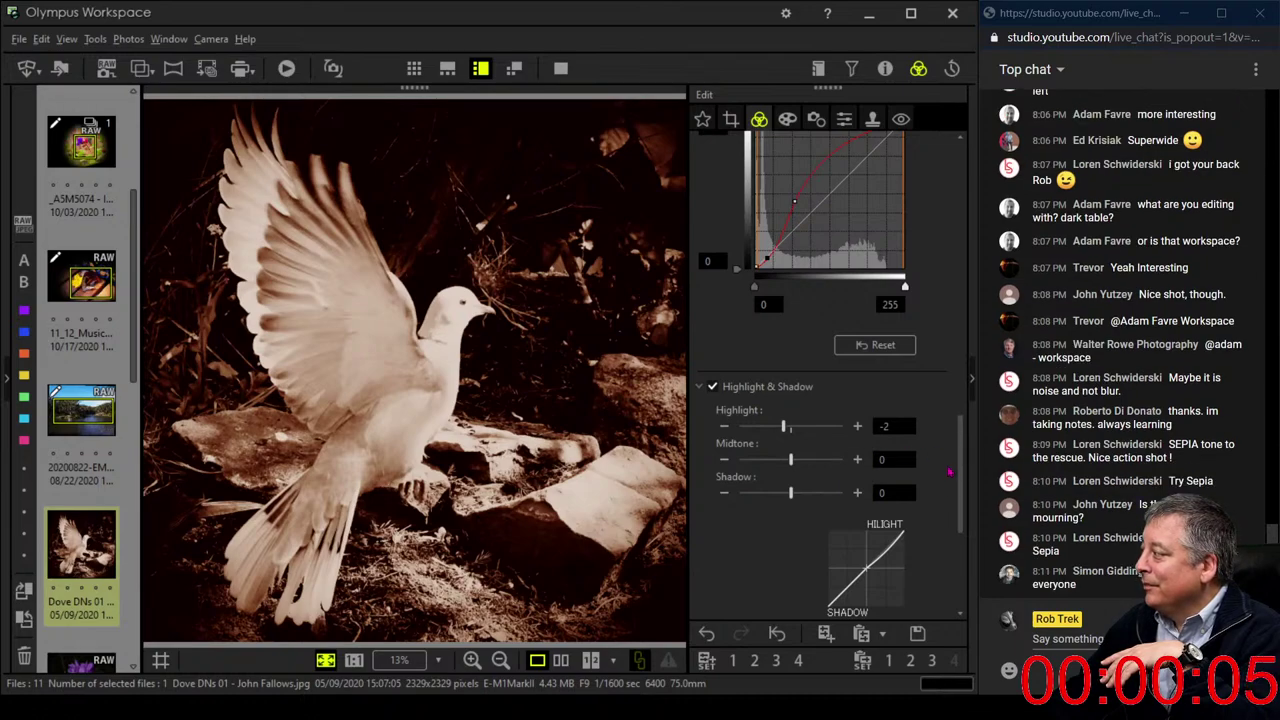
{"action": "left_click_drag", "start_coordinate": [957, 466], "coordinate": [960, 393]}
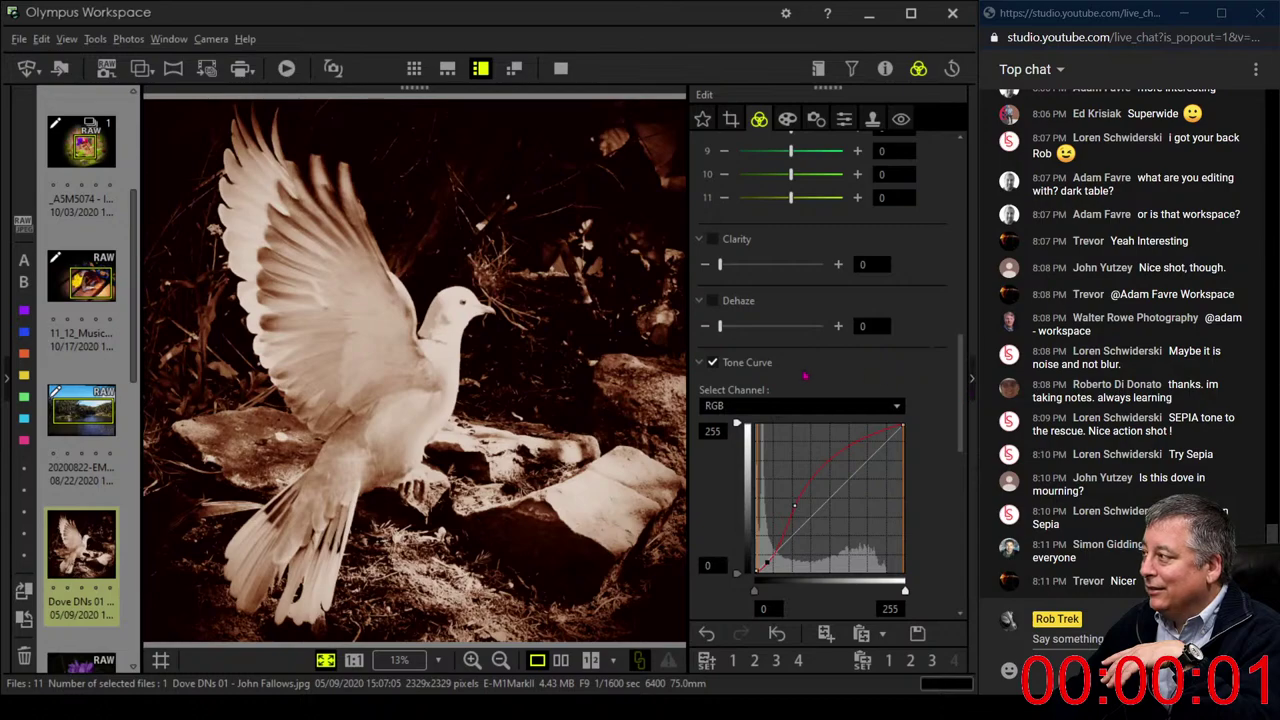
{"action": "left_click_drag", "start_coordinate": [723, 336], "coordinate": [799, 340]}
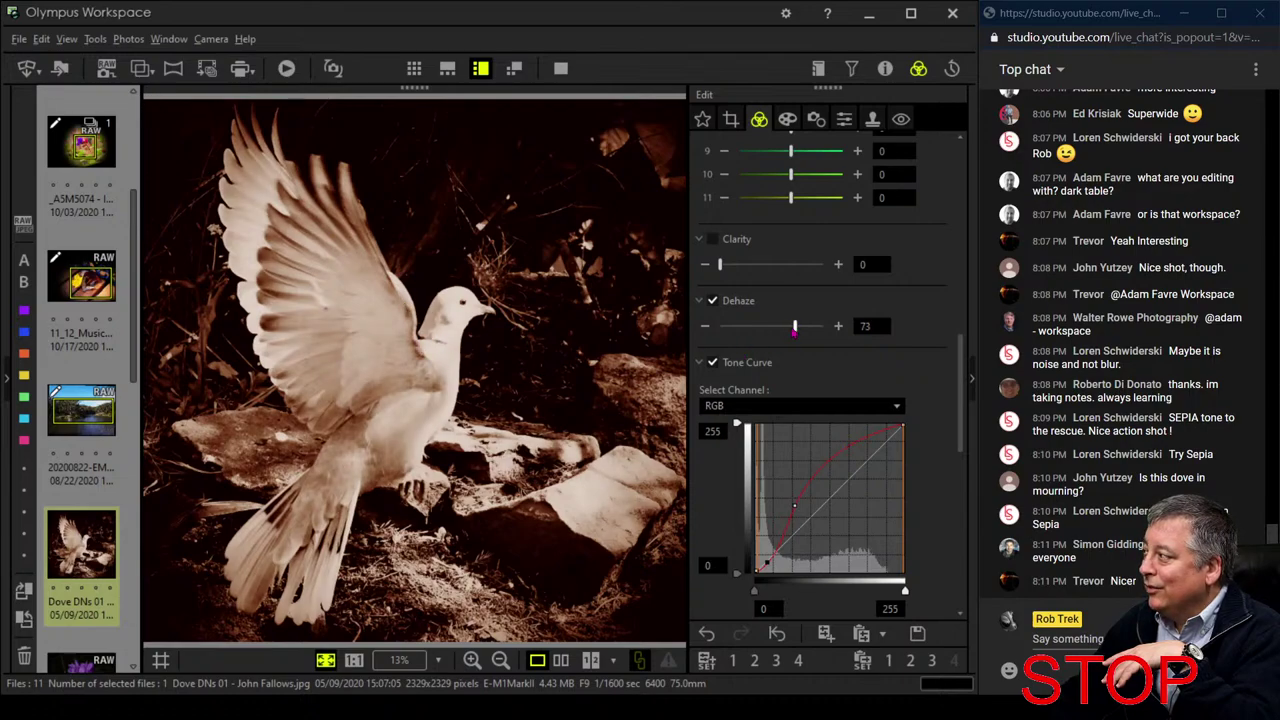
{"action": "left_click_drag", "start_coordinate": [794, 330], "coordinate": [821, 330]}
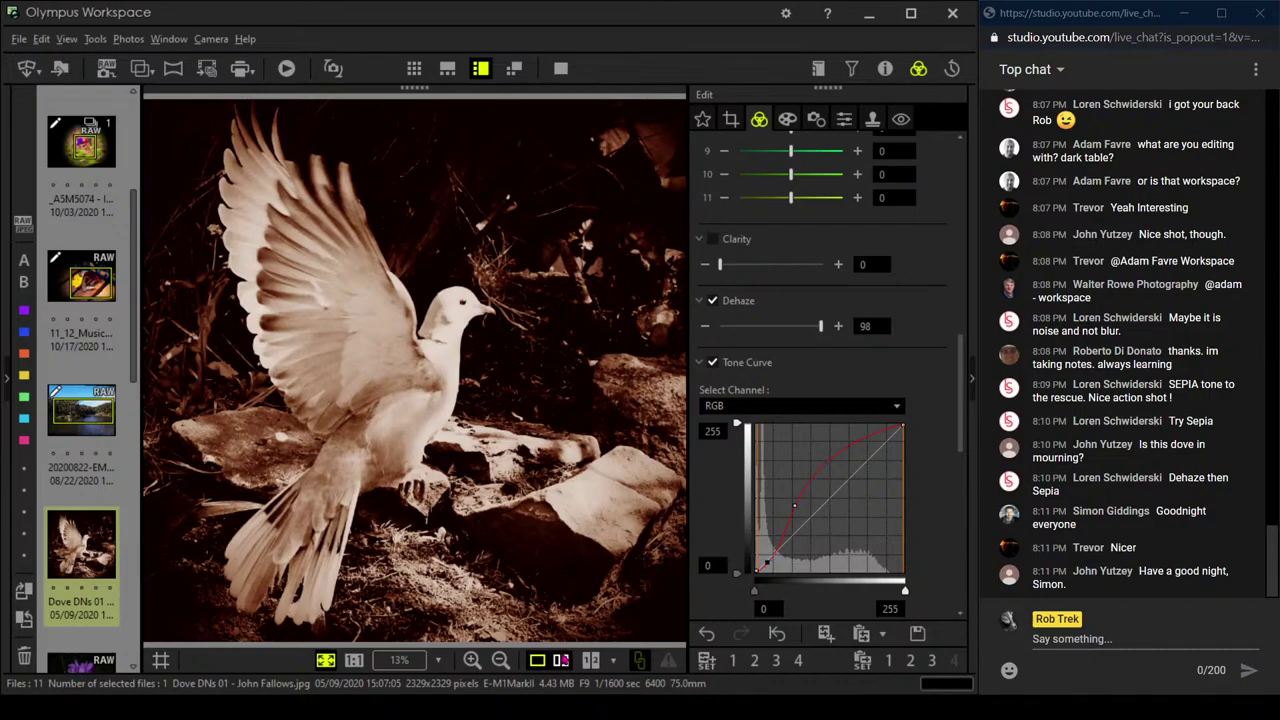
Compare the original and edited dove photos side by side in full screen, then return to the single-image view
{"action": "left_click", "coordinate": [561, 660]}
{"action": "left_click", "coordinate": [561, 68]}
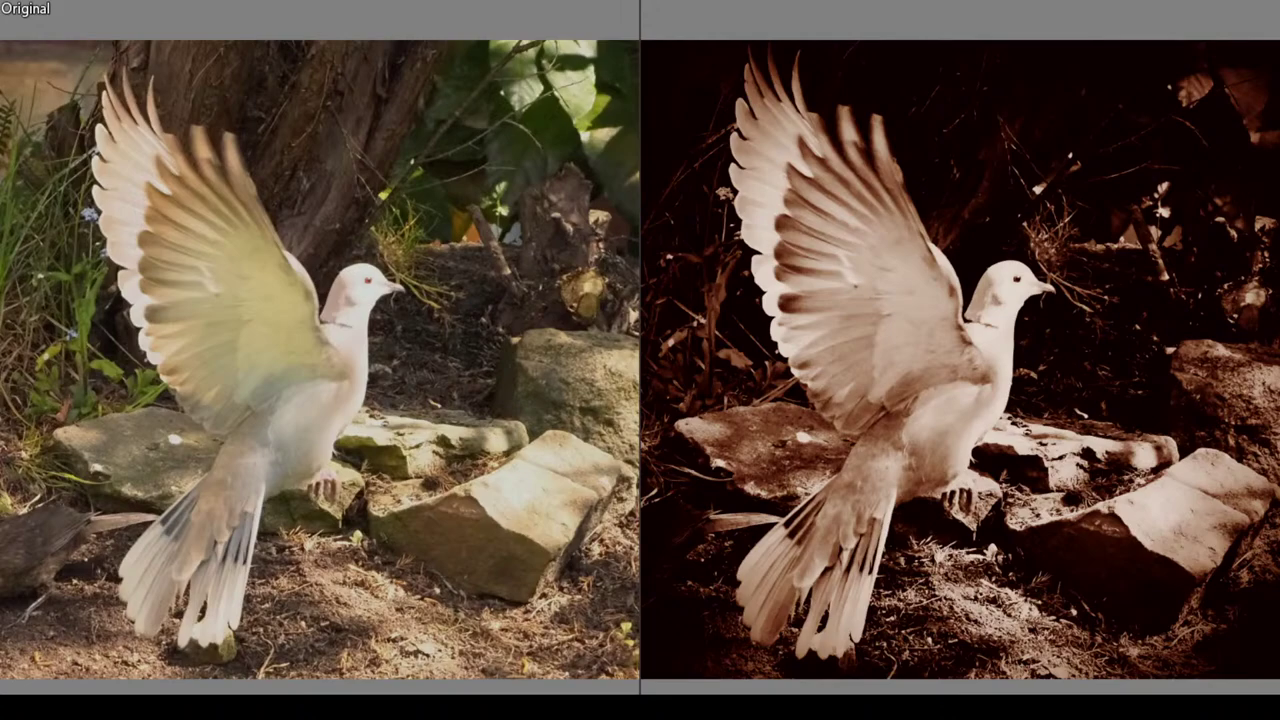
{"action": "key", "text": "Escape"}
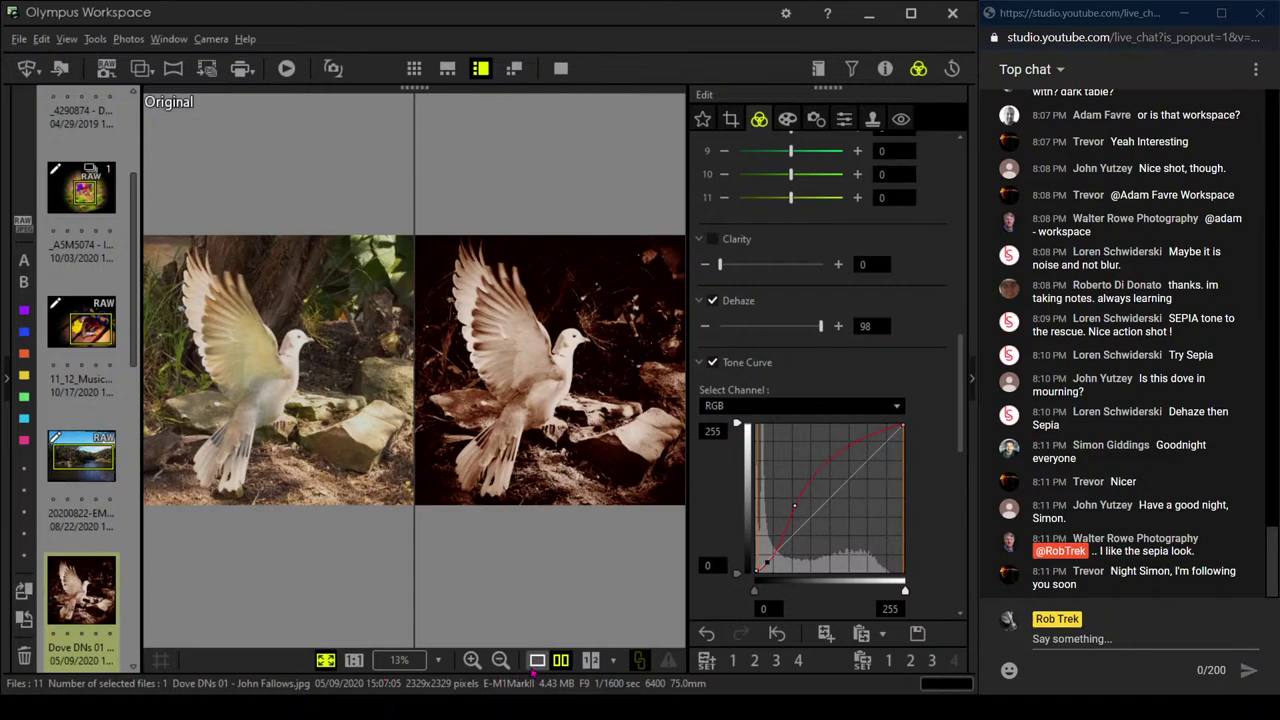
{"action": "left_click", "coordinate": [537, 660]}
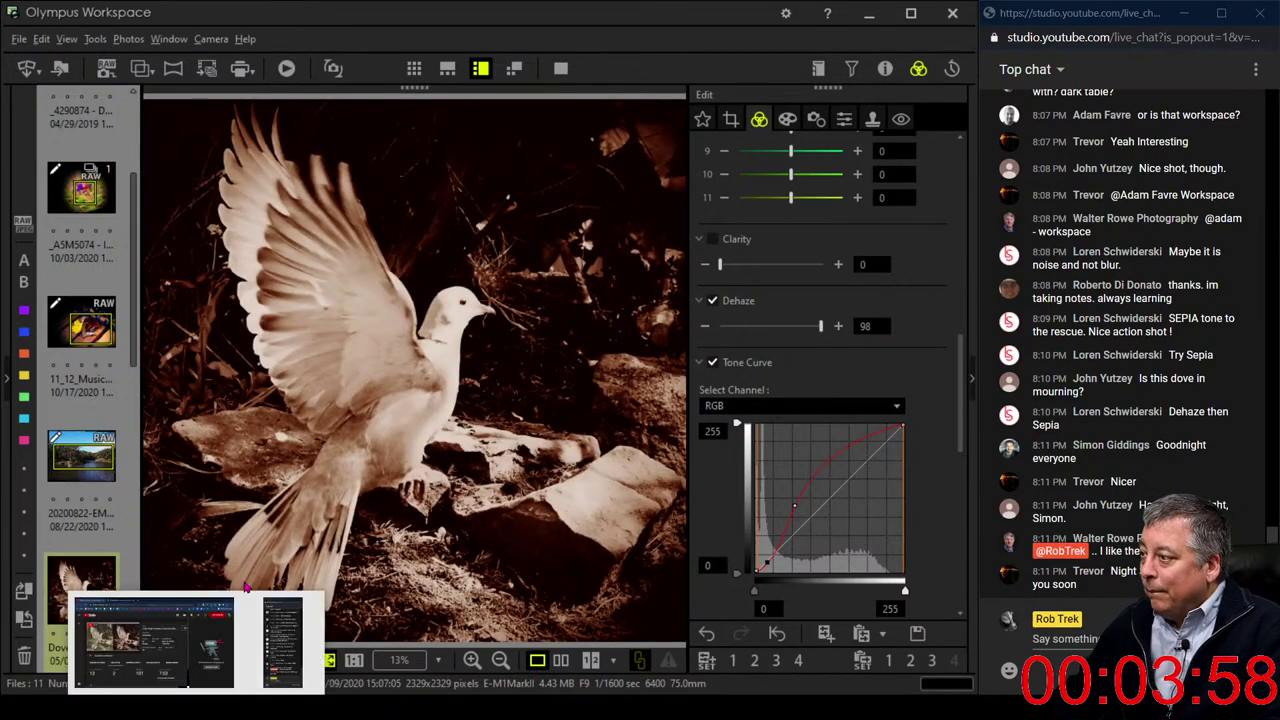
Open the purple flower RAW photo O6268096 and review its shooting properties, closing the properties afterward
{"action": "scroll", "coordinate": [88, 543], "scroll_direction": "down", "scroll_amount": 3}
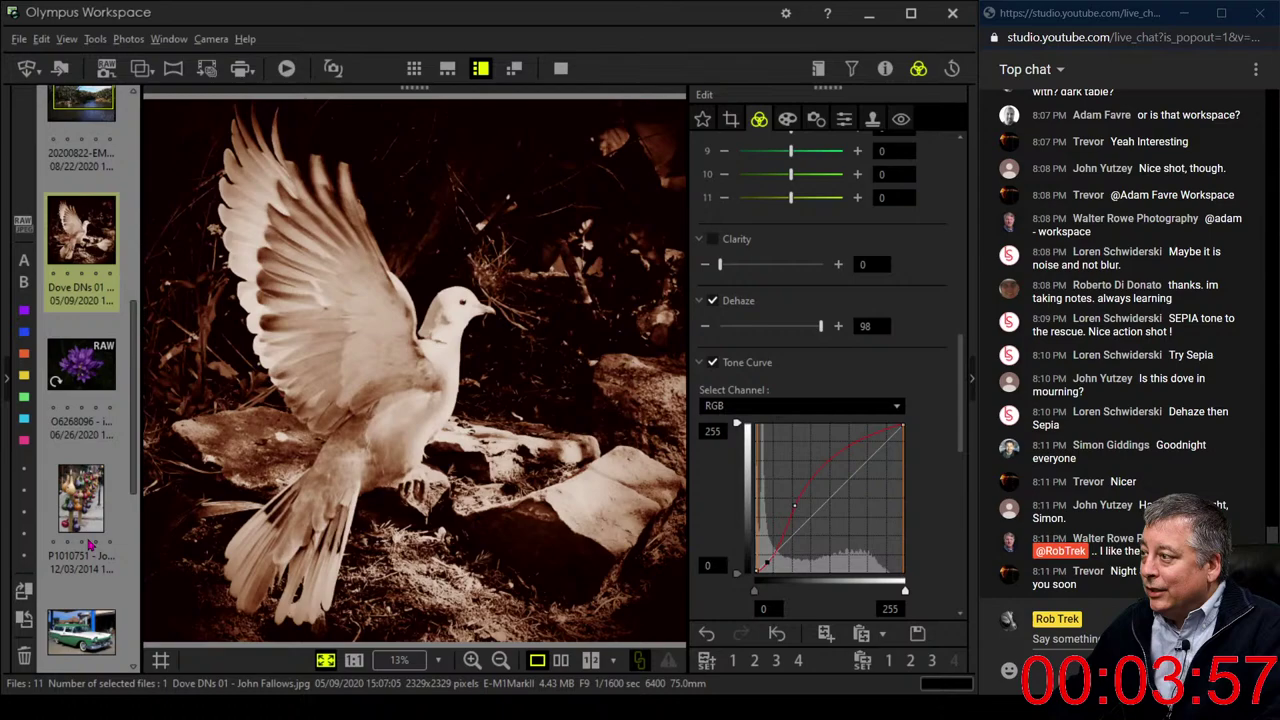
{"action": "left_click", "coordinate": [82, 385]}
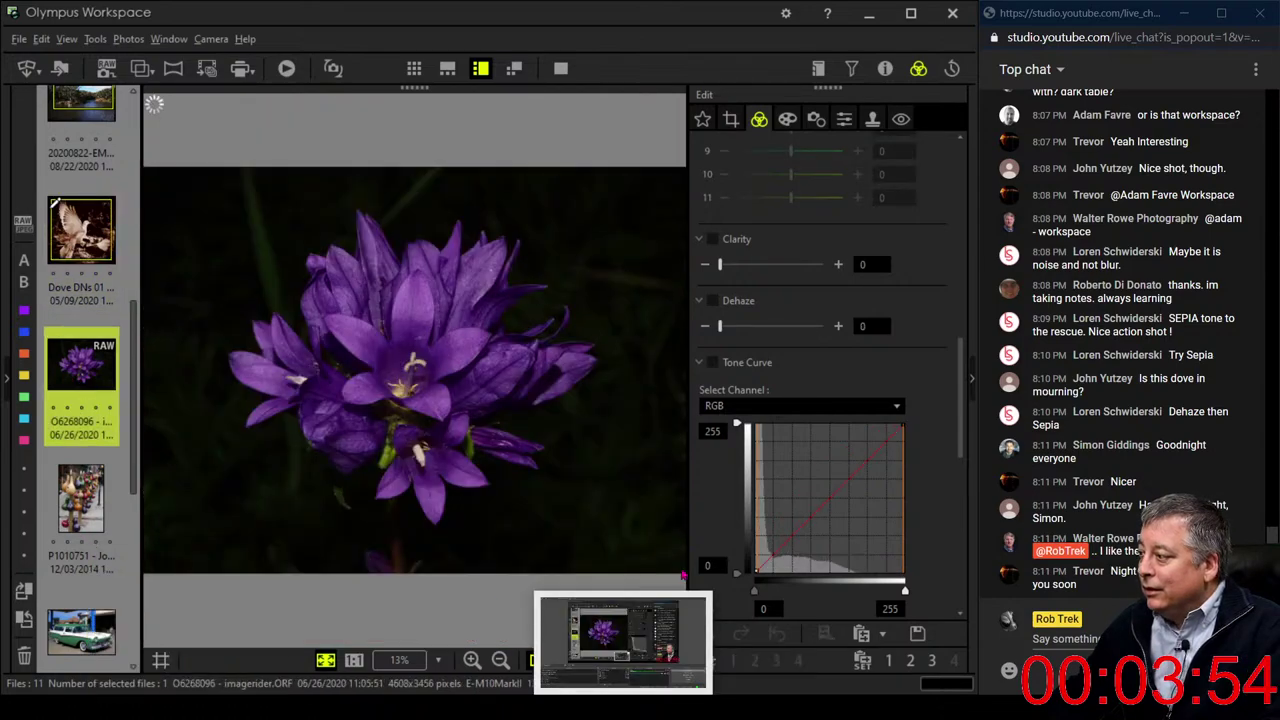
{"action": "left_click", "coordinate": [851, 68]}
{"action": "left_click", "coordinate": [884, 68]}
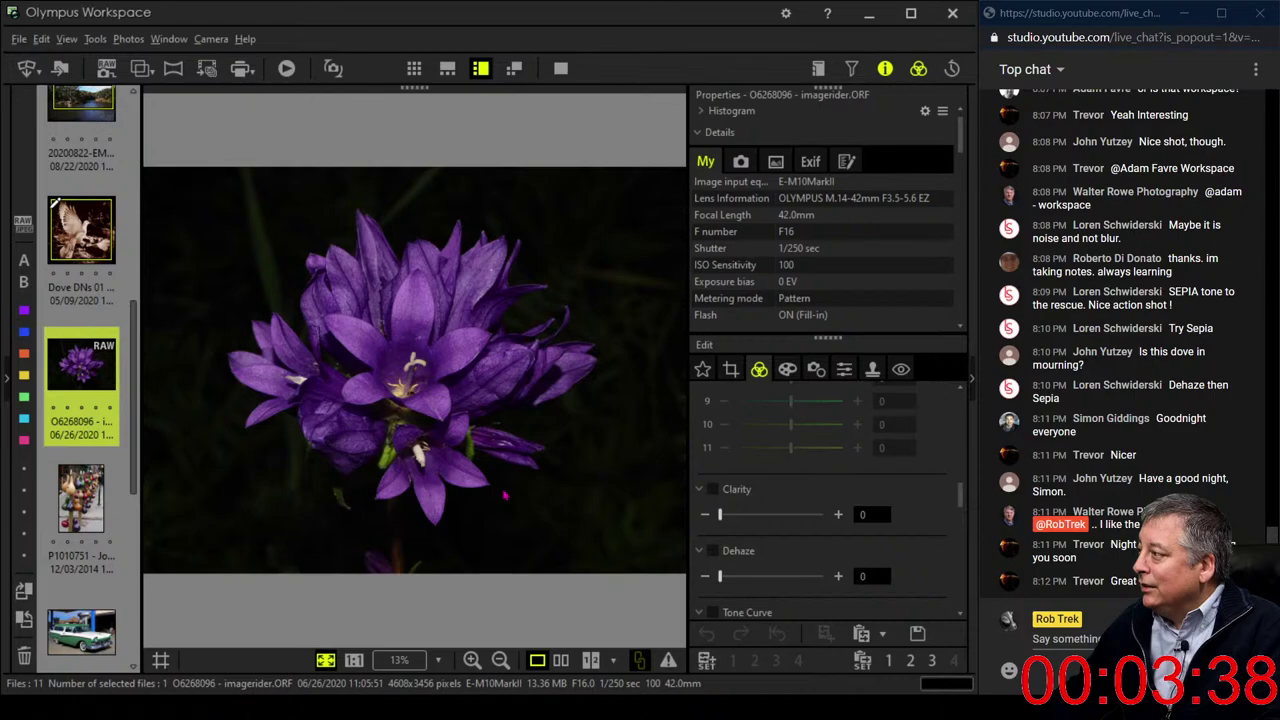
{"action": "left_click", "coordinate": [885, 68]}
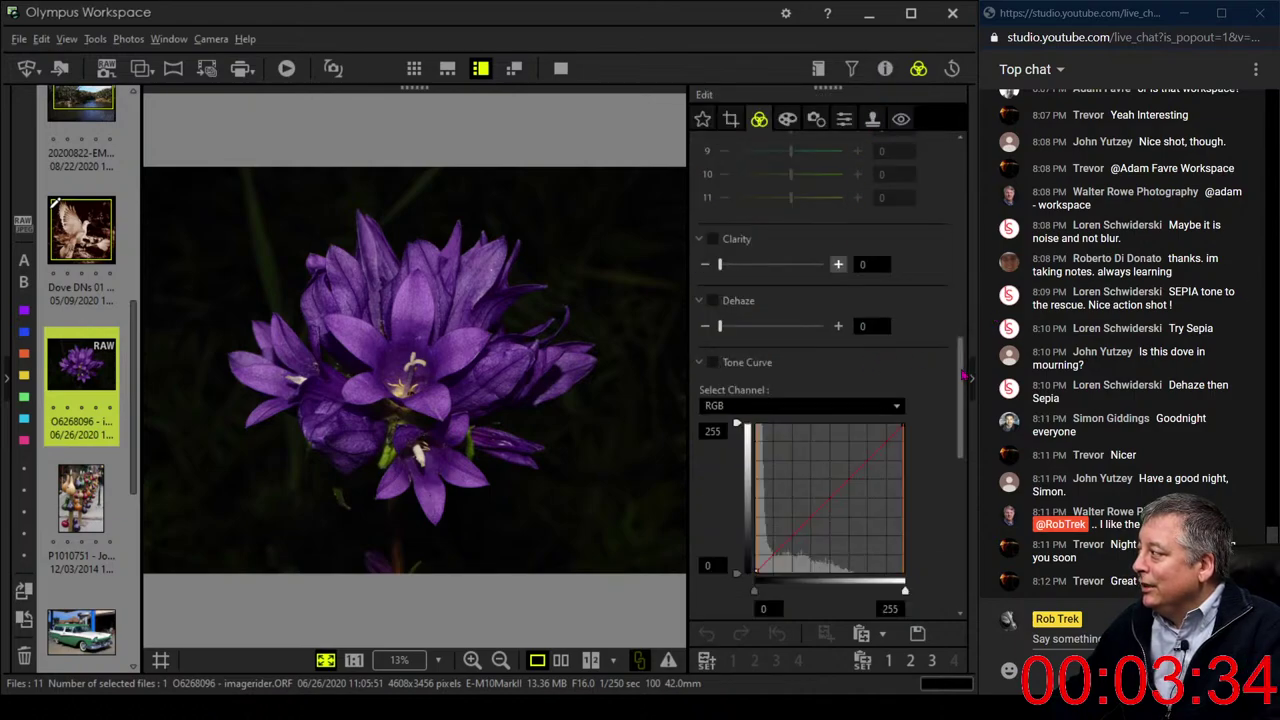
Set the Gradation of the purple flower photo to Low Key
{"action": "left_click_drag", "start_coordinate": [957, 371], "coordinate": [958, 516]}
{"action": "left_click", "coordinate": [790, 573]}
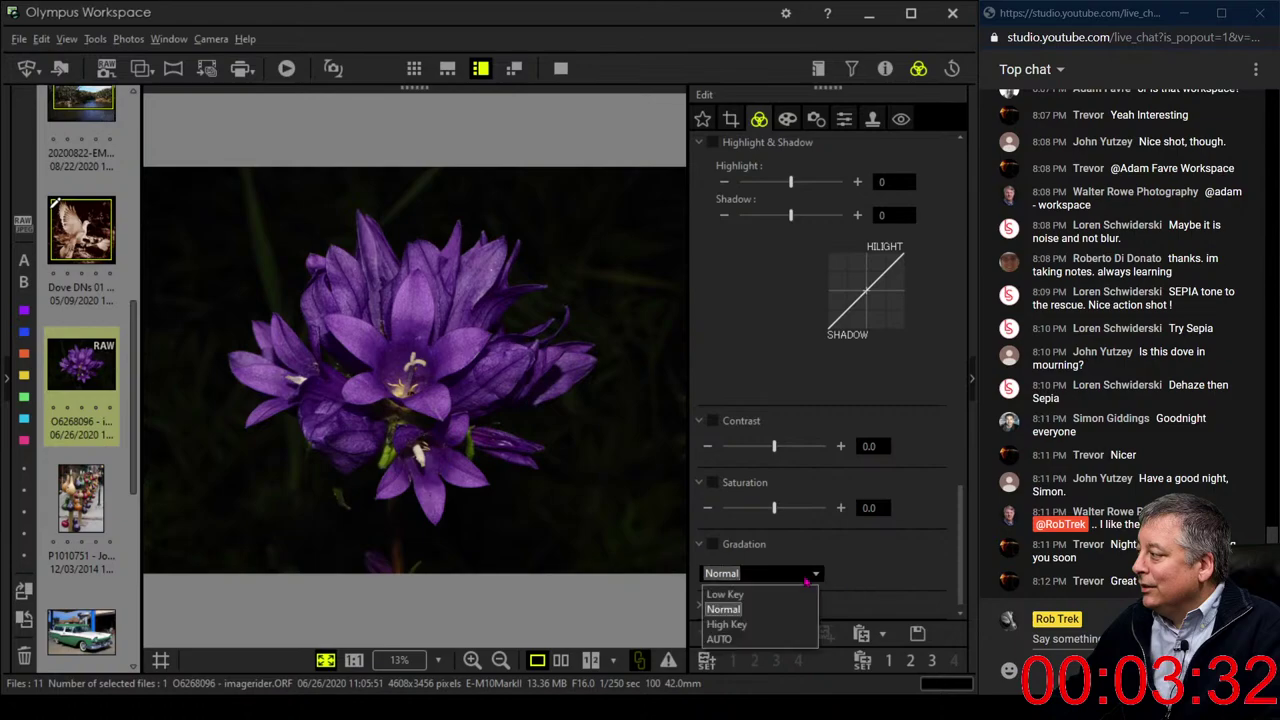
{"action": "left_click", "coordinate": [776, 597]}
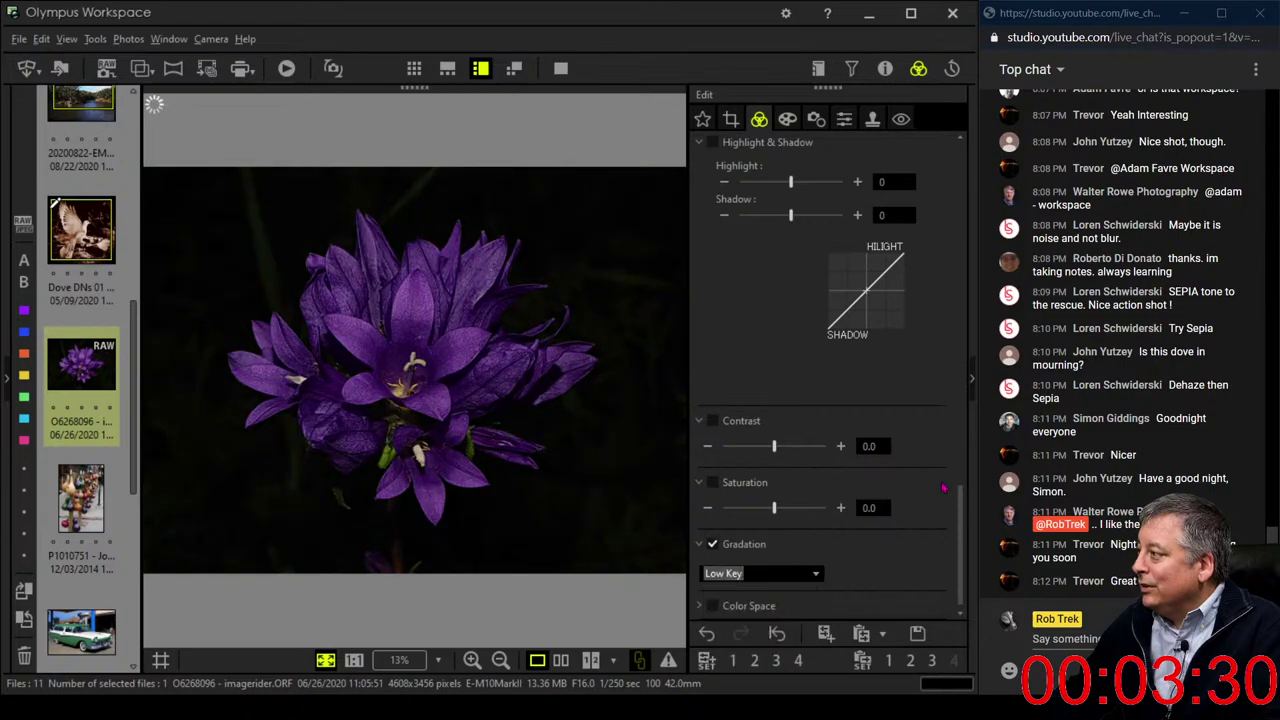
Add points to the RGB tone curve that darken the deepest shadows and brighten the midtones
{"action": "left_click_drag", "start_coordinate": [965, 490], "coordinate": [968, 383]}
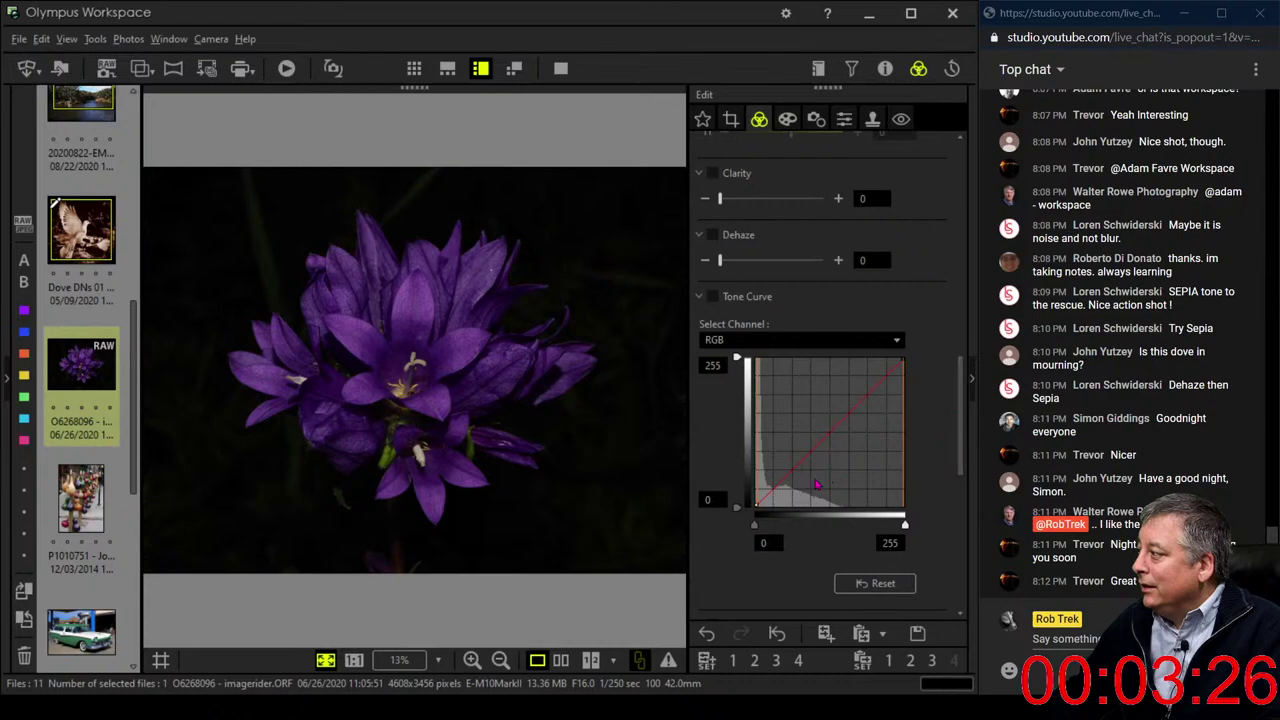
{"action": "mouse_move", "coordinate": [770, 494]}
{"action": "left_mouse_down"}
{"action": "mouse_move", "coordinate": [783, 494]}
{"action": "mouse_move", "coordinate": [778, 481]}
{"action": "left_mouse_up"}
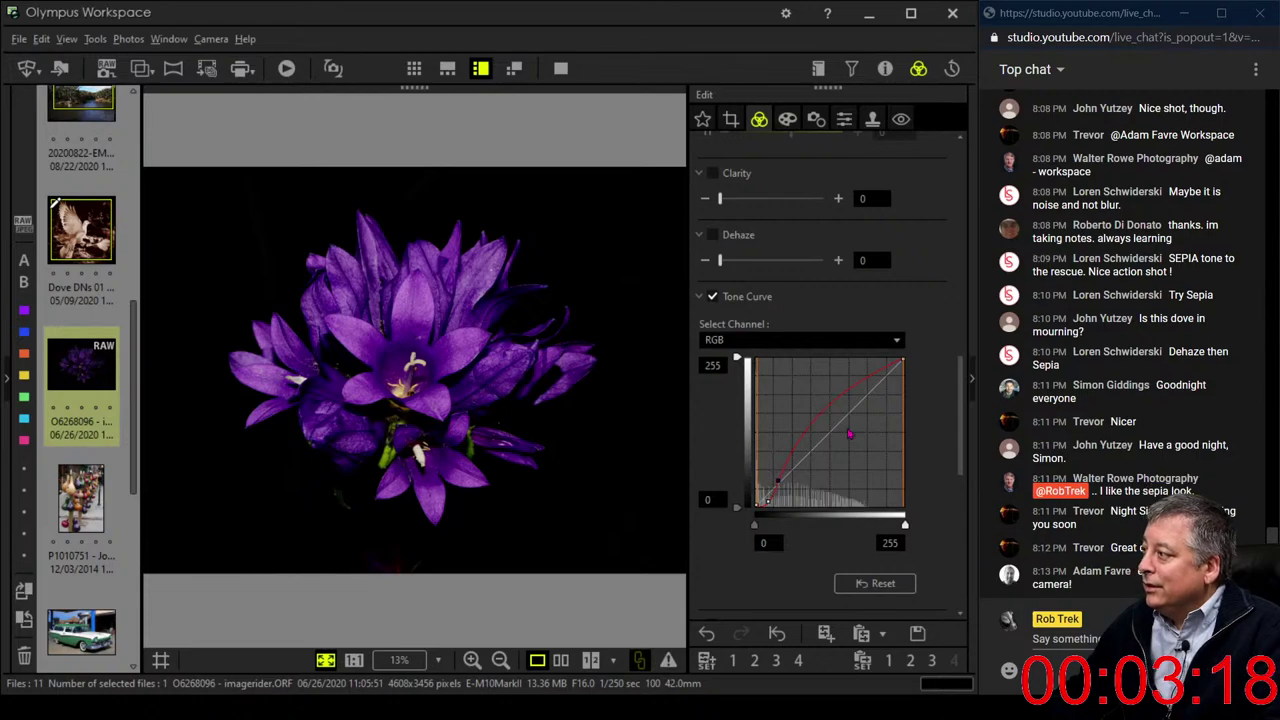
Lower the Saturation of the flower photo to -0.6
{"action": "left_click_drag", "start_coordinate": [960, 457], "coordinate": [957, 492]}
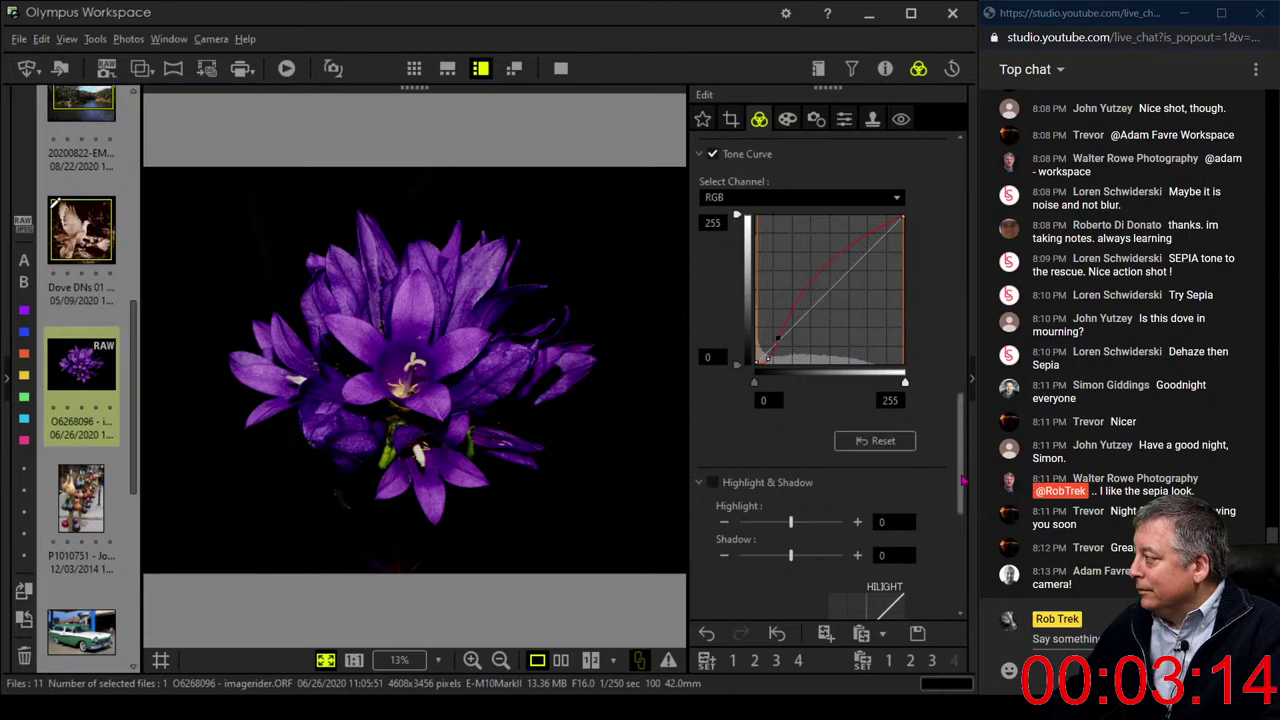
{"action": "left_click_drag", "start_coordinate": [963, 468], "coordinate": [951, 561]}
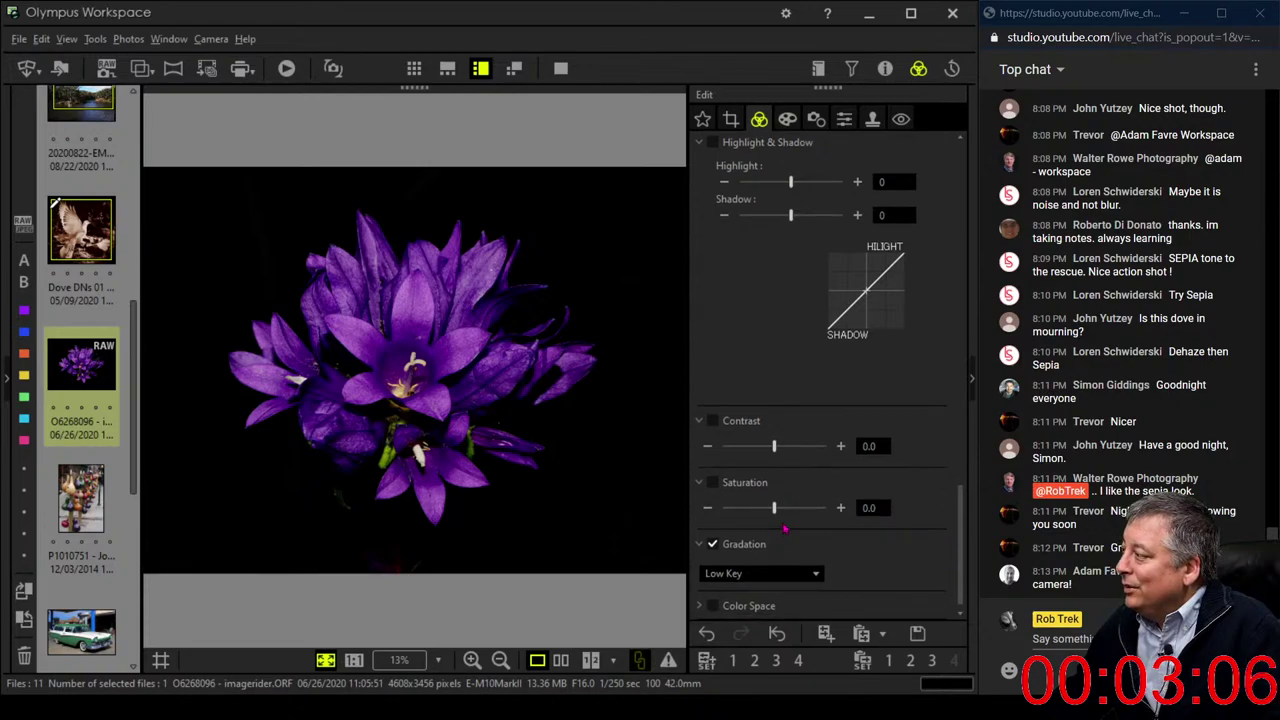
{"action": "left_click_drag", "start_coordinate": [777, 515], "coordinate": [761, 512]}
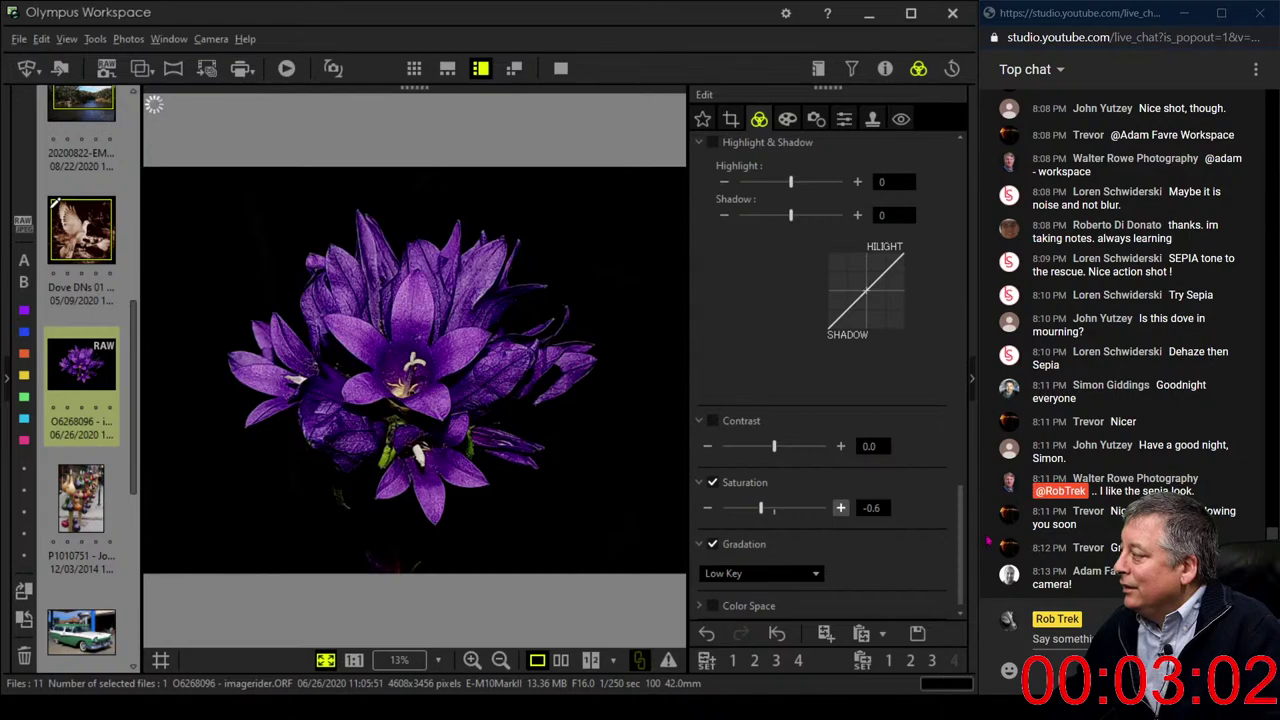
Set Sharpness to 2.0 and the Noise Filter to OFF, then briefly check the photo's shooting properties
{"action": "left_click", "coordinate": [852, 124]}
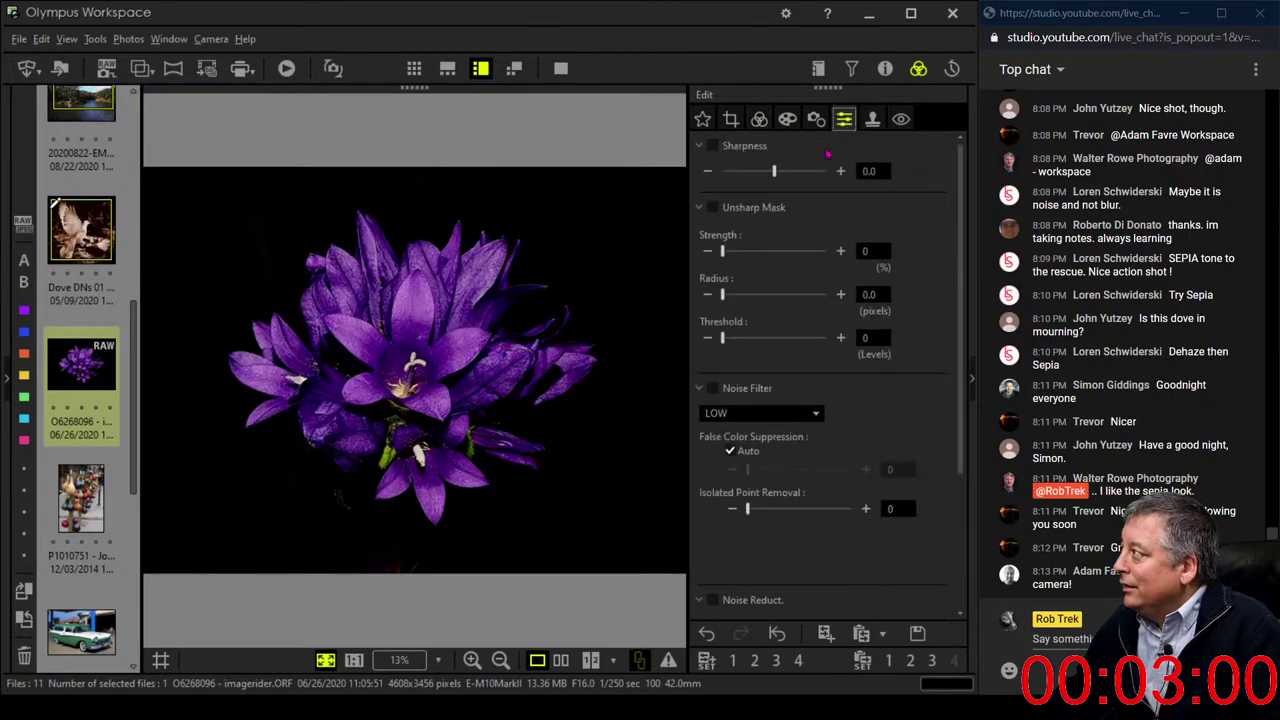
{"action": "left_click", "coordinate": [776, 414]}
{"action": "left_click", "coordinate": [772, 426]}
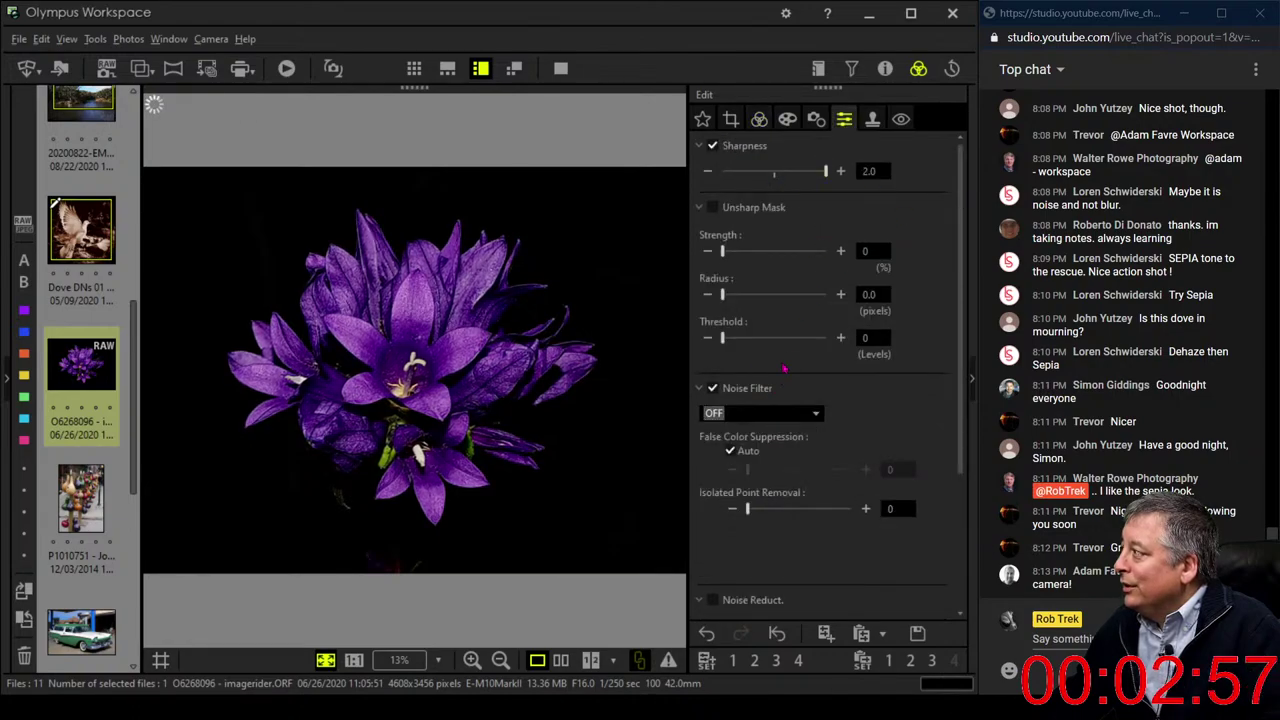
{"action": "left_click", "coordinate": [885, 68]}
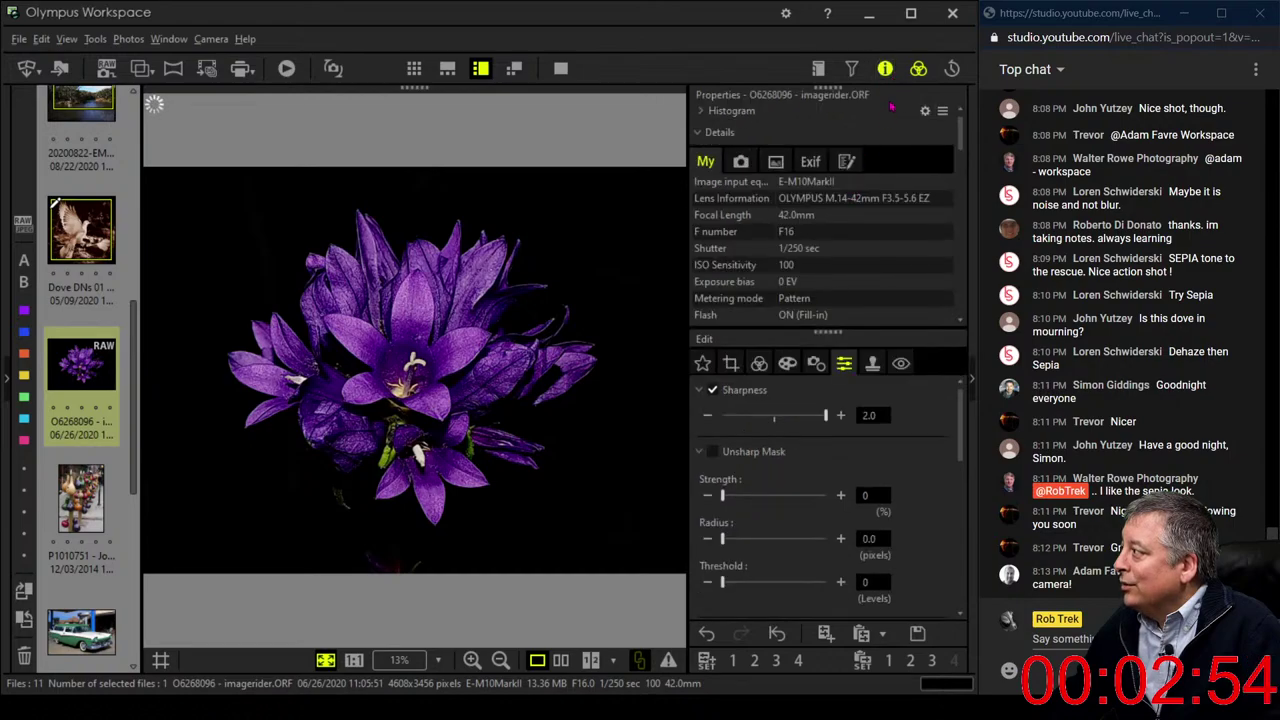
{"action": "left_click", "coordinate": [885, 68]}
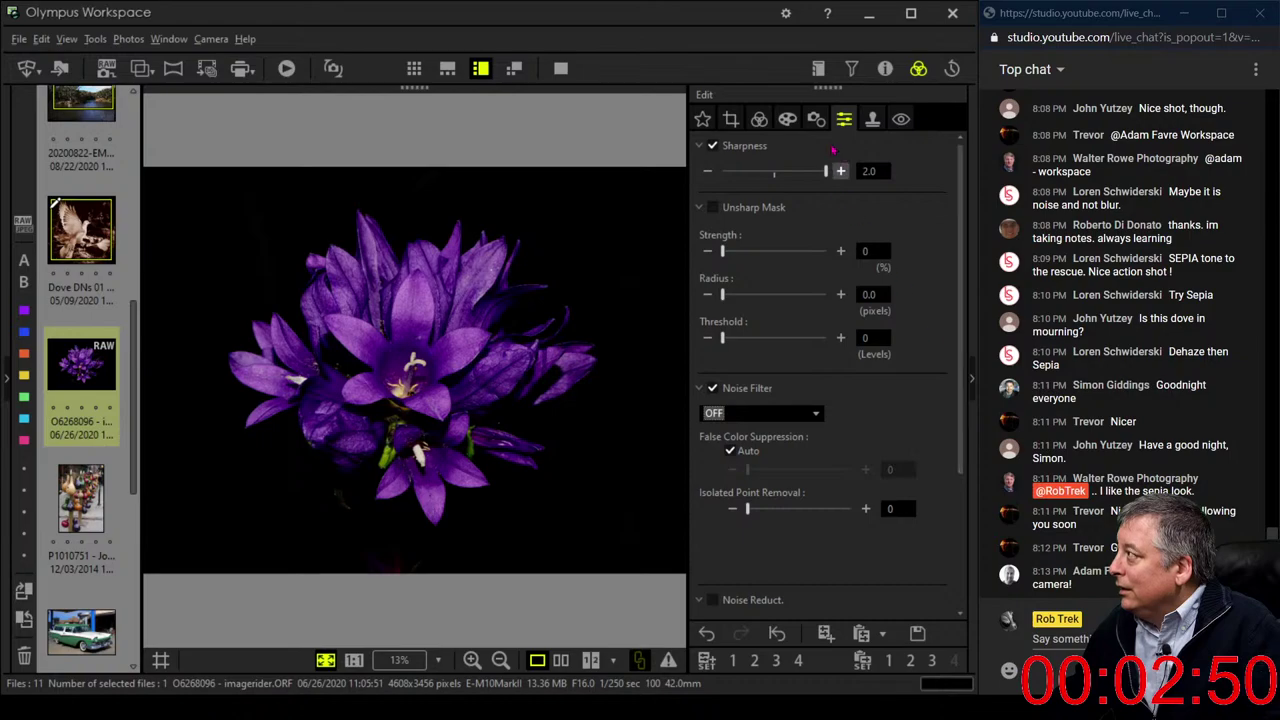
Apply Dehaze at a strength of 59 to the flower photo and inspect the petal detail at 1:1
{"action": "left_click", "coordinate": [760, 119]}
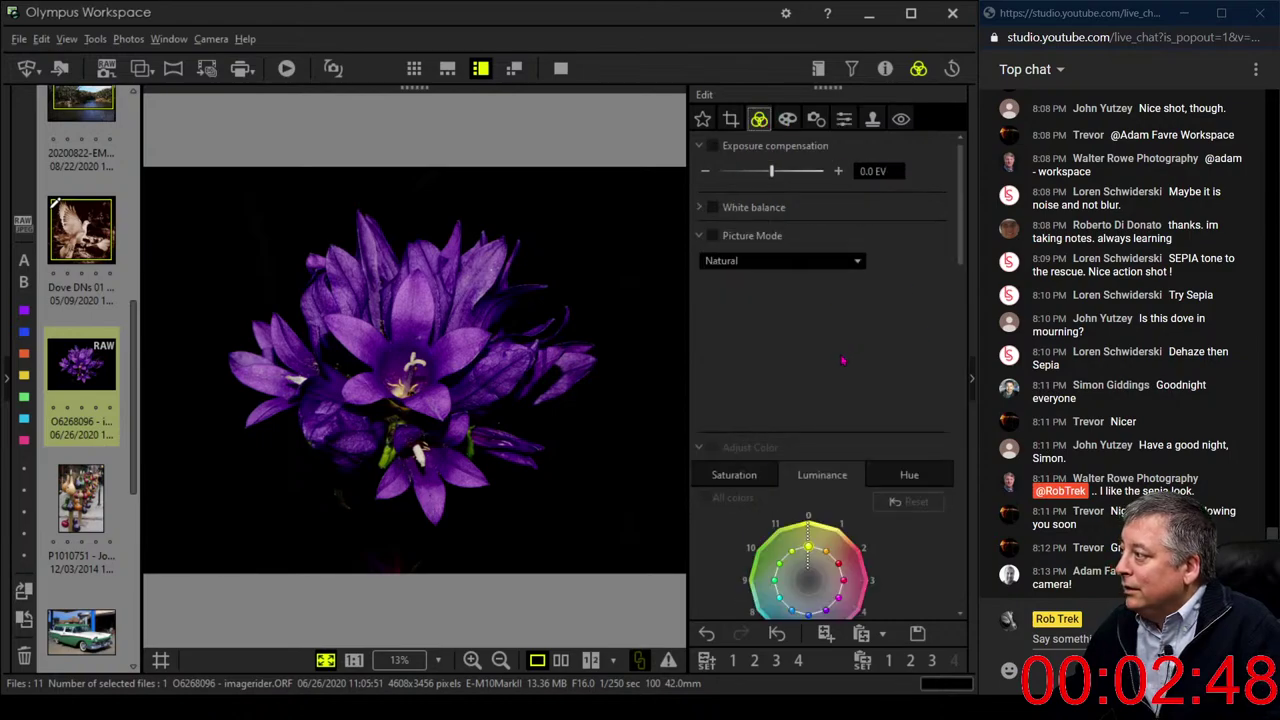
{"action": "scroll", "coordinate": [846, 358], "scroll_direction": "down", "scroll_amount": 1}
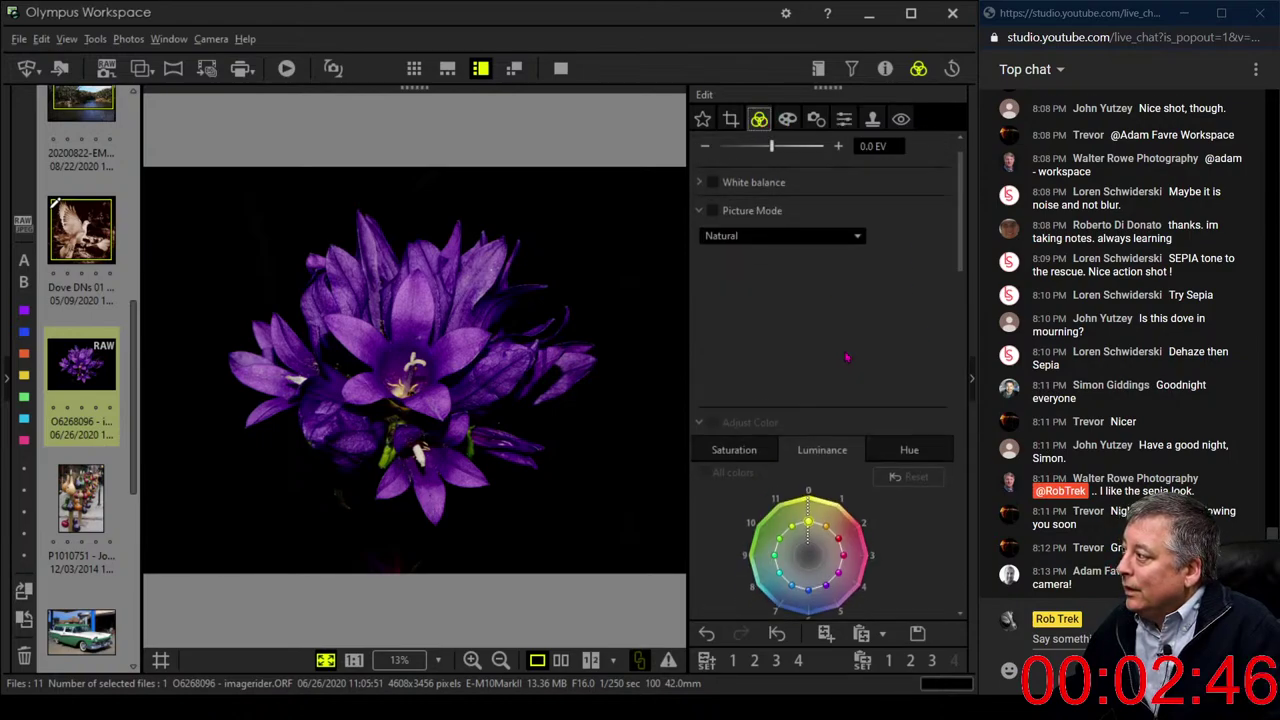
{"action": "scroll", "coordinate": [846, 358], "scroll_direction": "down", "scroll_amount": 2}
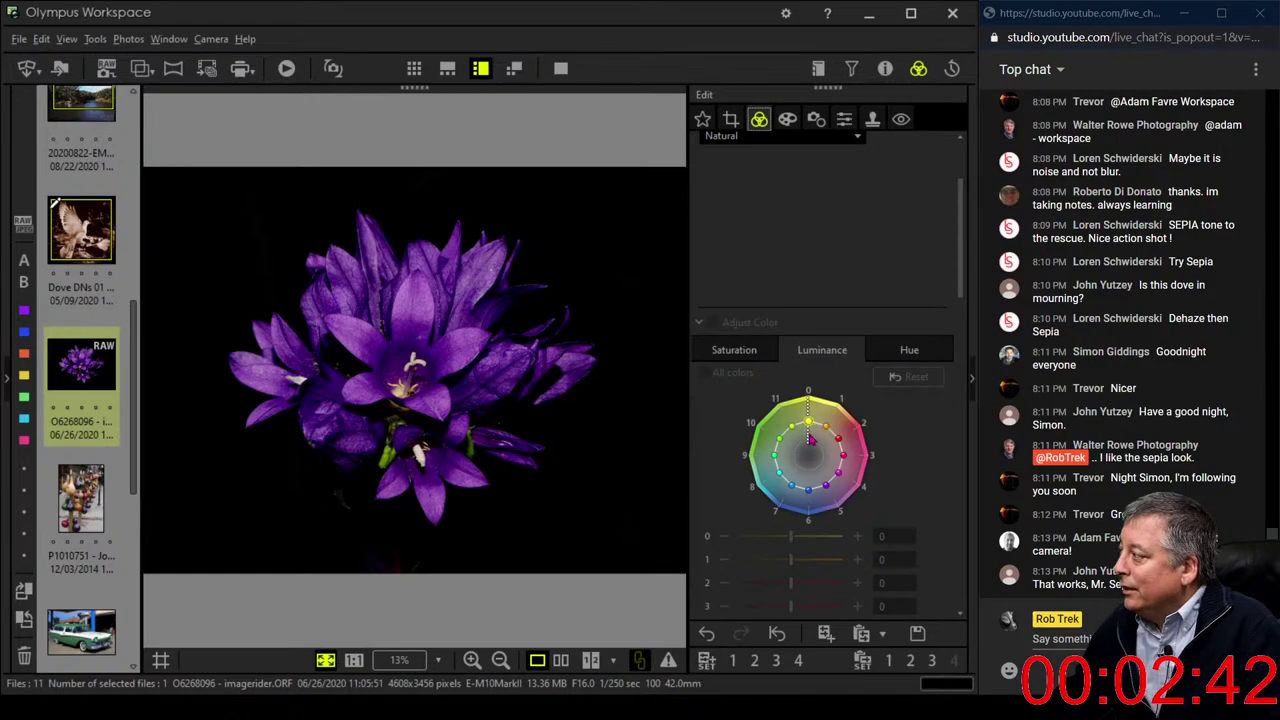
{"action": "left_click", "coordinate": [750, 322]}
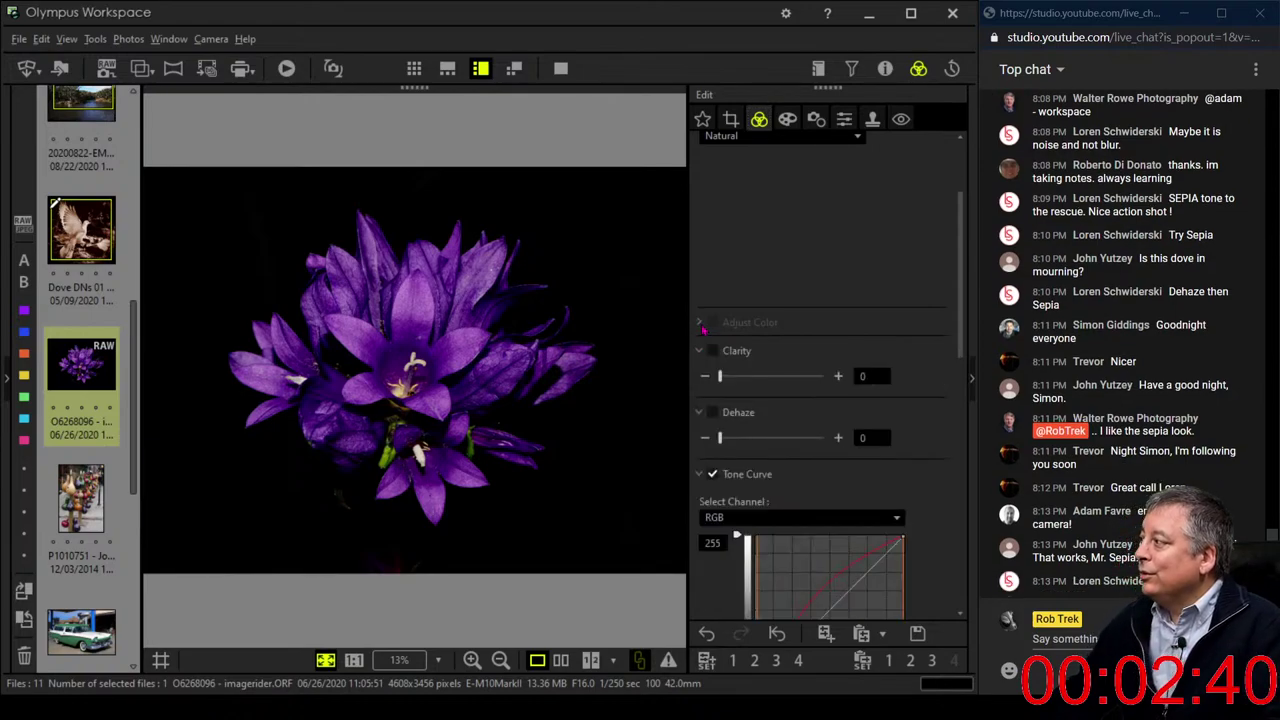
{"action": "scroll", "coordinate": [901, 388], "scroll_direction": "down", "scroll_amount": 1}
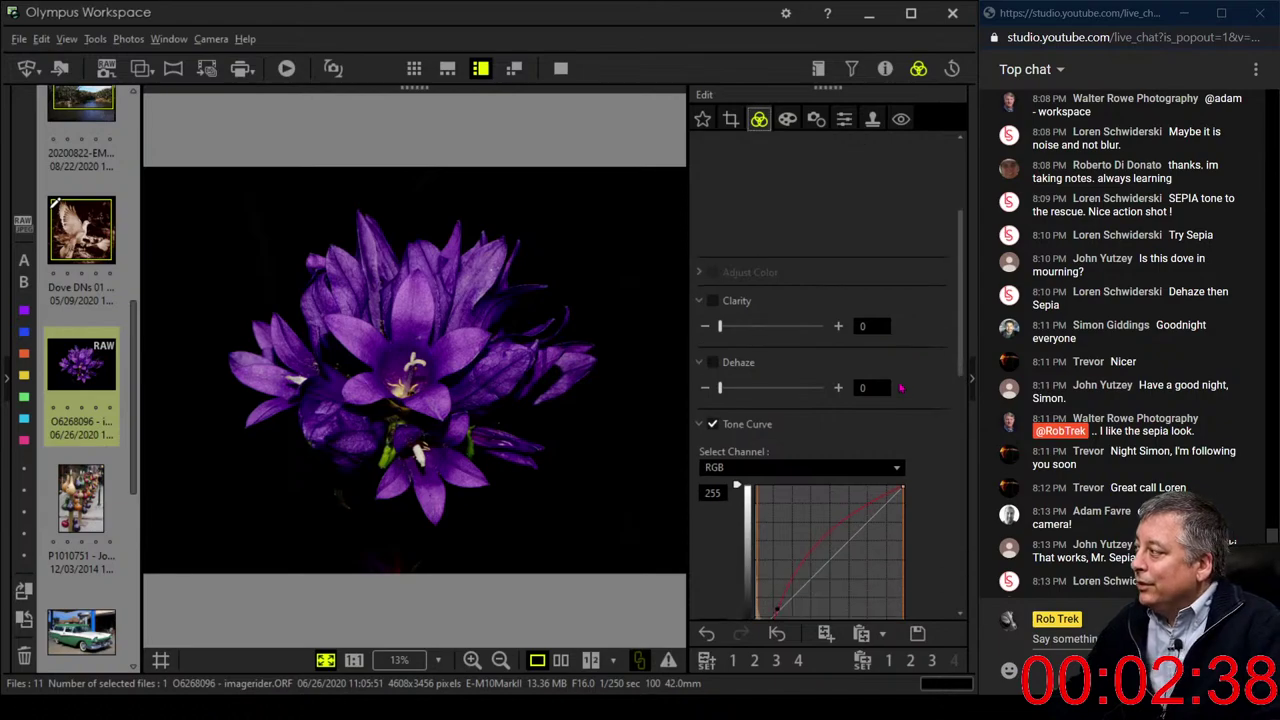
{"action": "left_click_drag", "start_coordinate": [720, 388], "coordinate": [783, 389]}
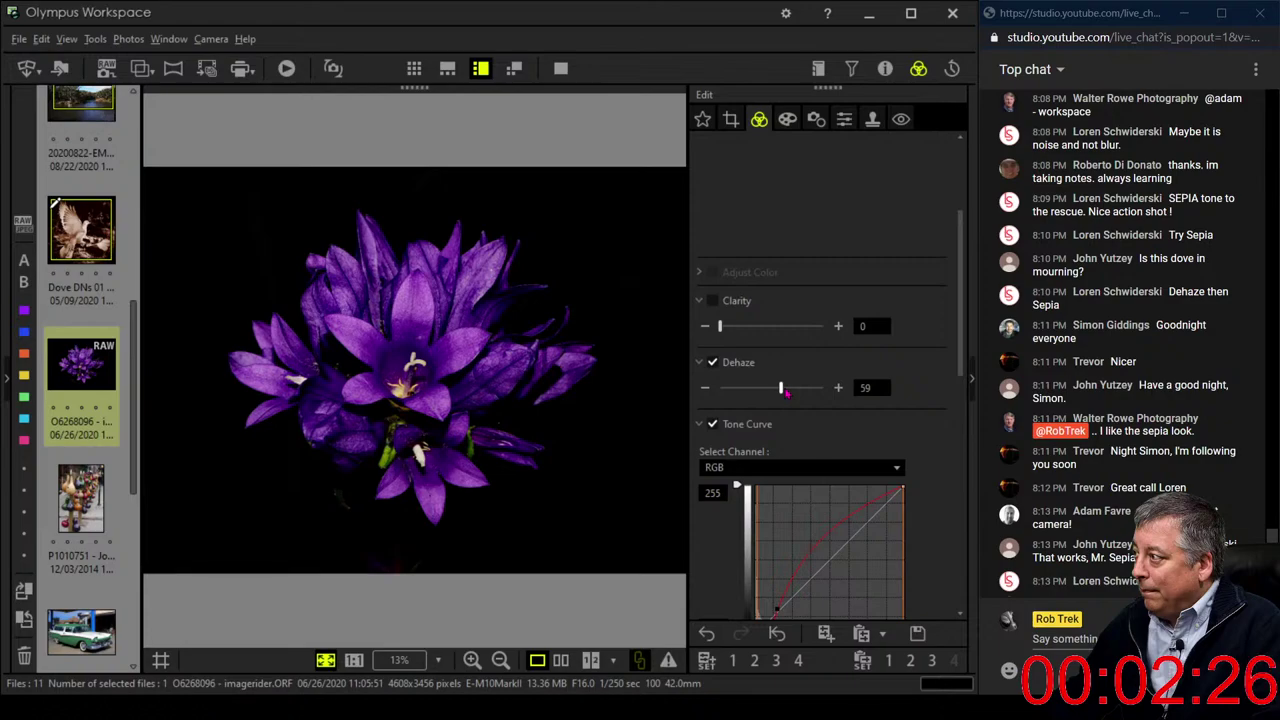
{"action": "left_click", "coordinate": [405, 305]}
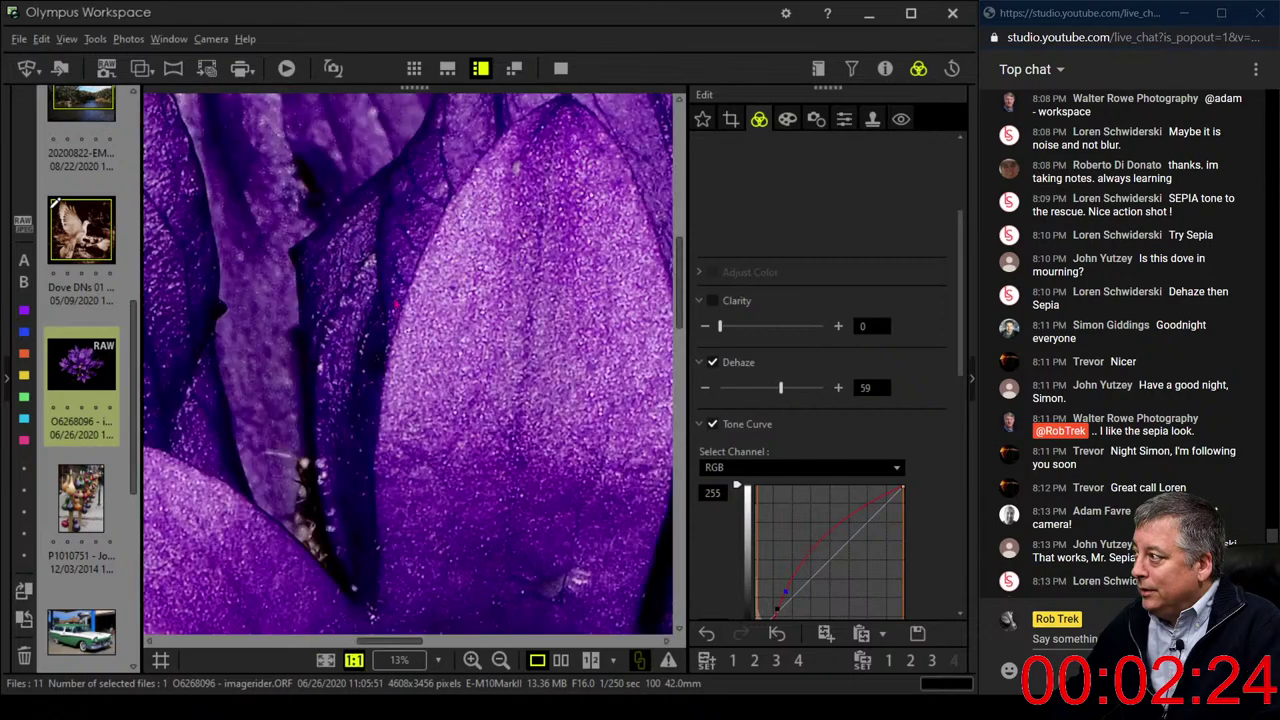
{"action": "left_click", "coordinate": [393, 302]}
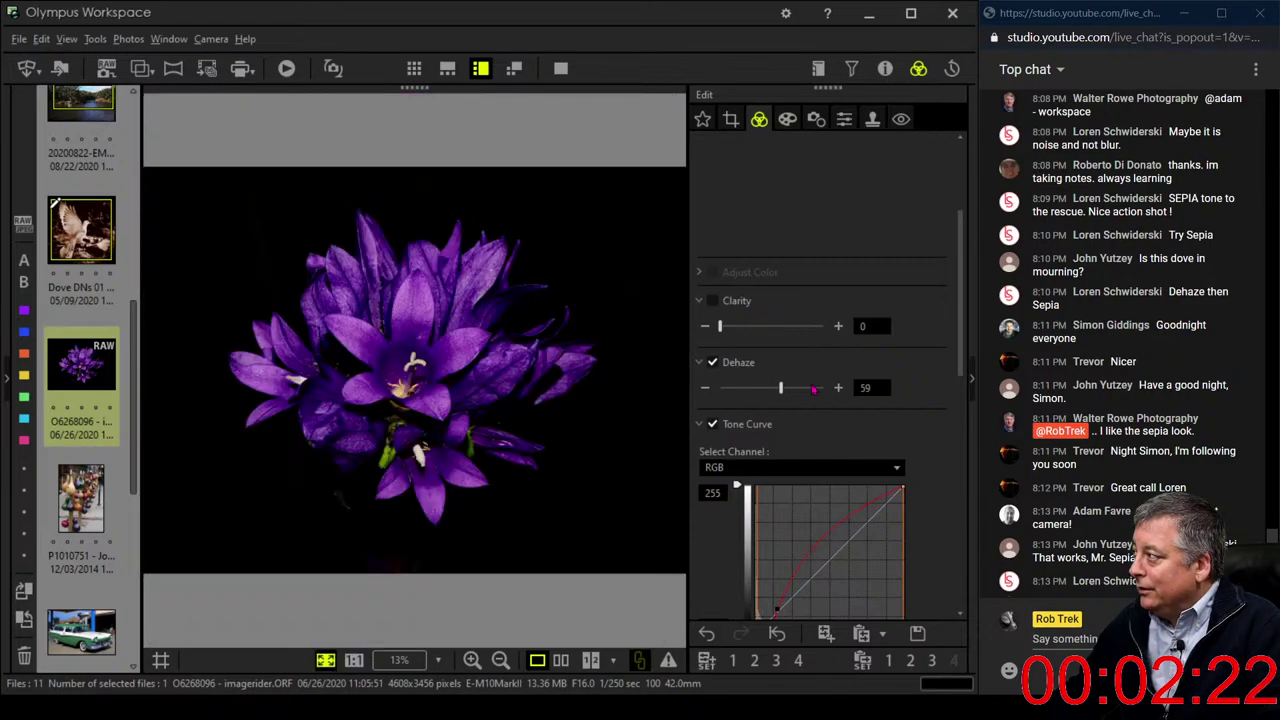
Raise the lower-midtone point of the RGB tone curve and add a point that pulls the highlights down slightly
{"action": "scroll", "coordinate": [815, 390], "scroll_direction": "down", "scroll_amount": 2}
{"action": "left_click_drag", "start_coordinate": [779, 509], "coordinate": [786, 483]}
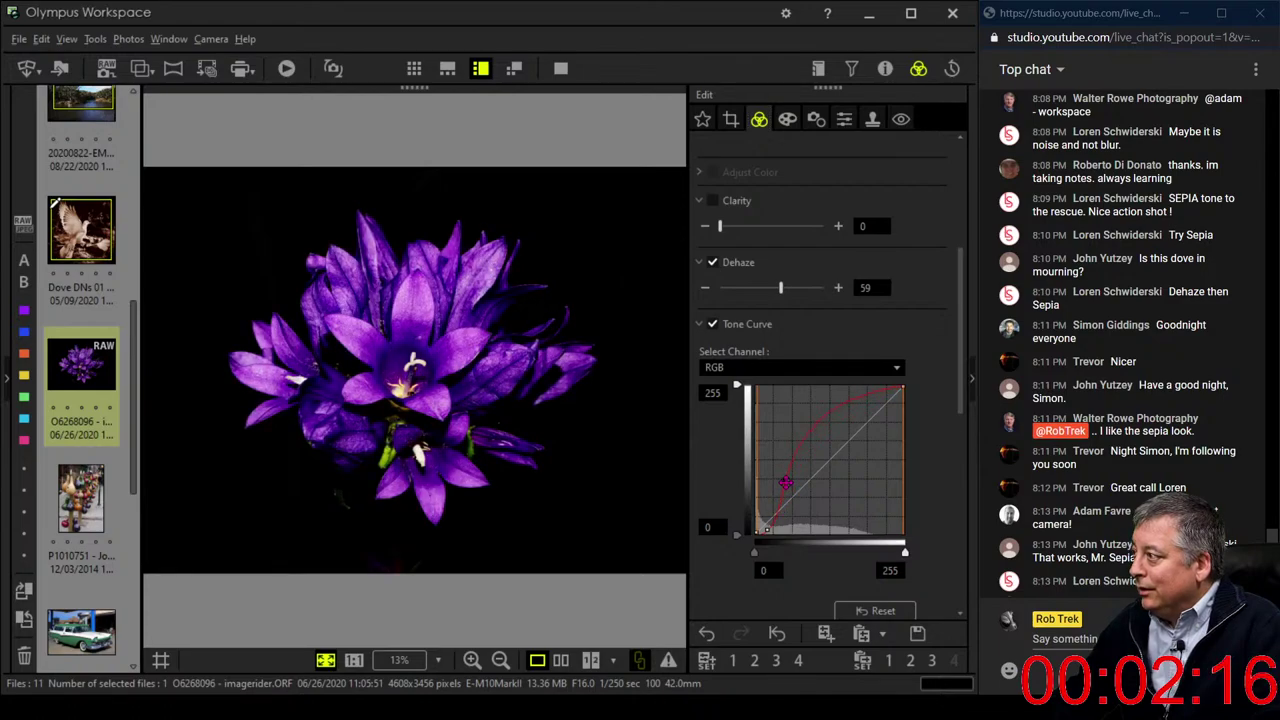
{"action": "left_click_drag", "start_coordinate": [889, 392], "coordinate": [880, 395]}
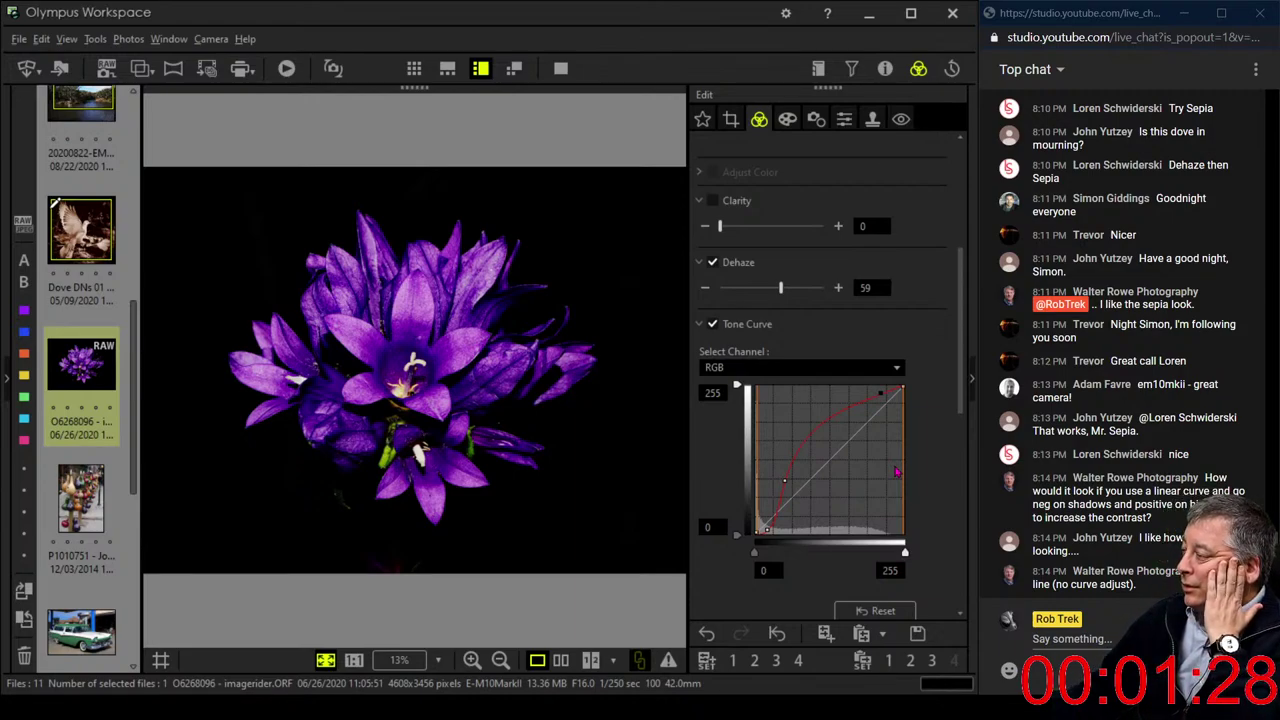
Reset the RGB tone curve to a straight line
{"action": "scroll", "coordinate": [897, 473], "scroll_direction": "down", "scroll_amount": 5}
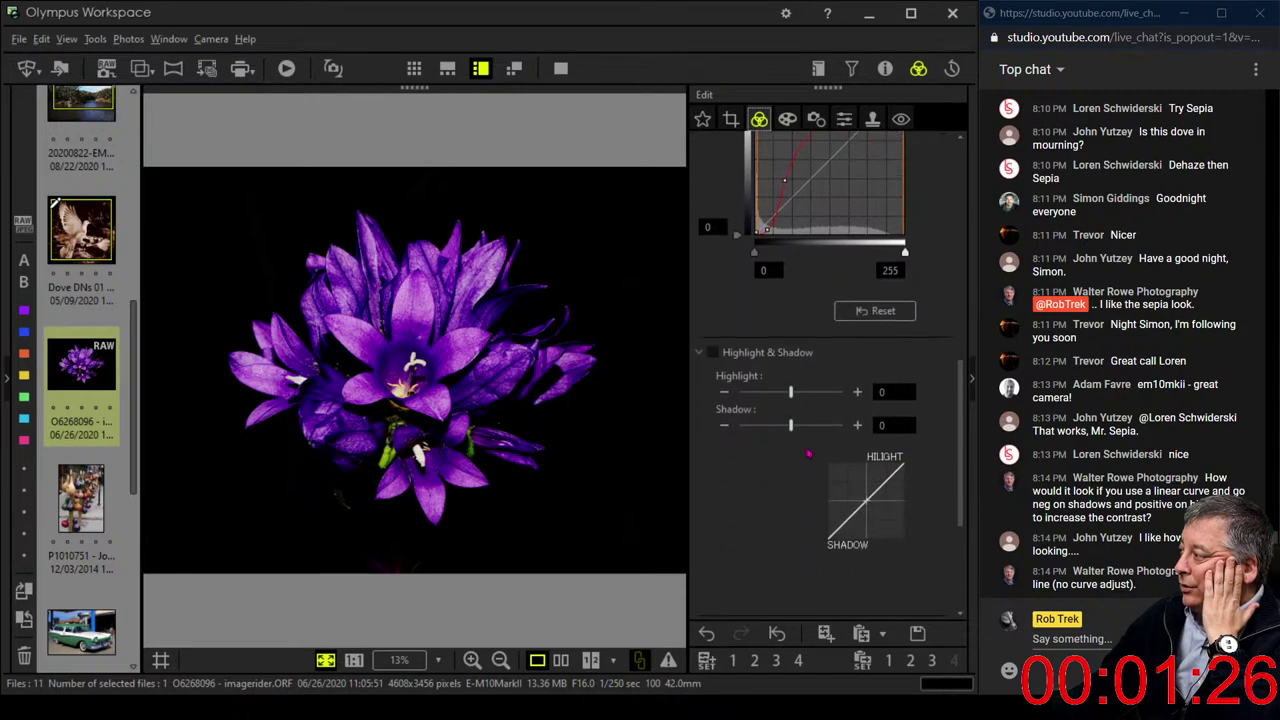
{"action": "scroll", "coordinate": [809, 453], "scroll_direction": "up", "scroll_amount": 2}
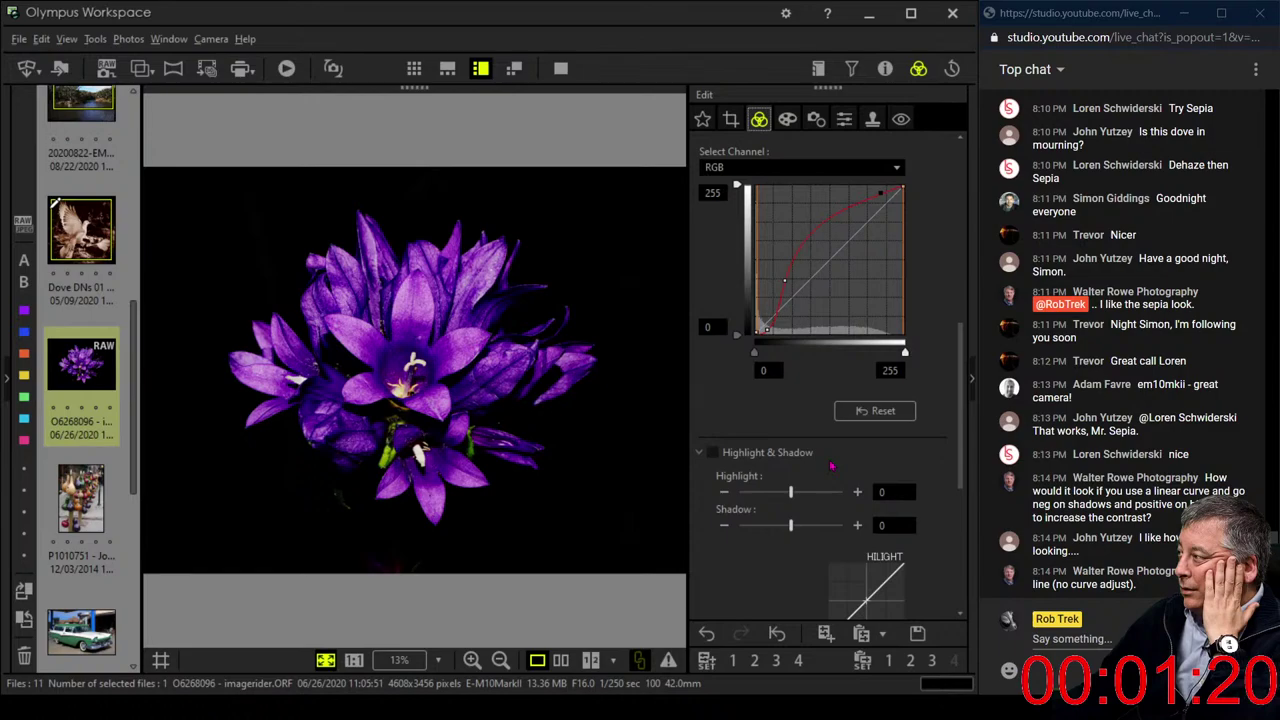
{"action": "scroll", "coordinate": [831, 465], "scroll_direction": "up", "scroll_amount": 1}
{"action": "left_click", "coordinate": [875, 435]}
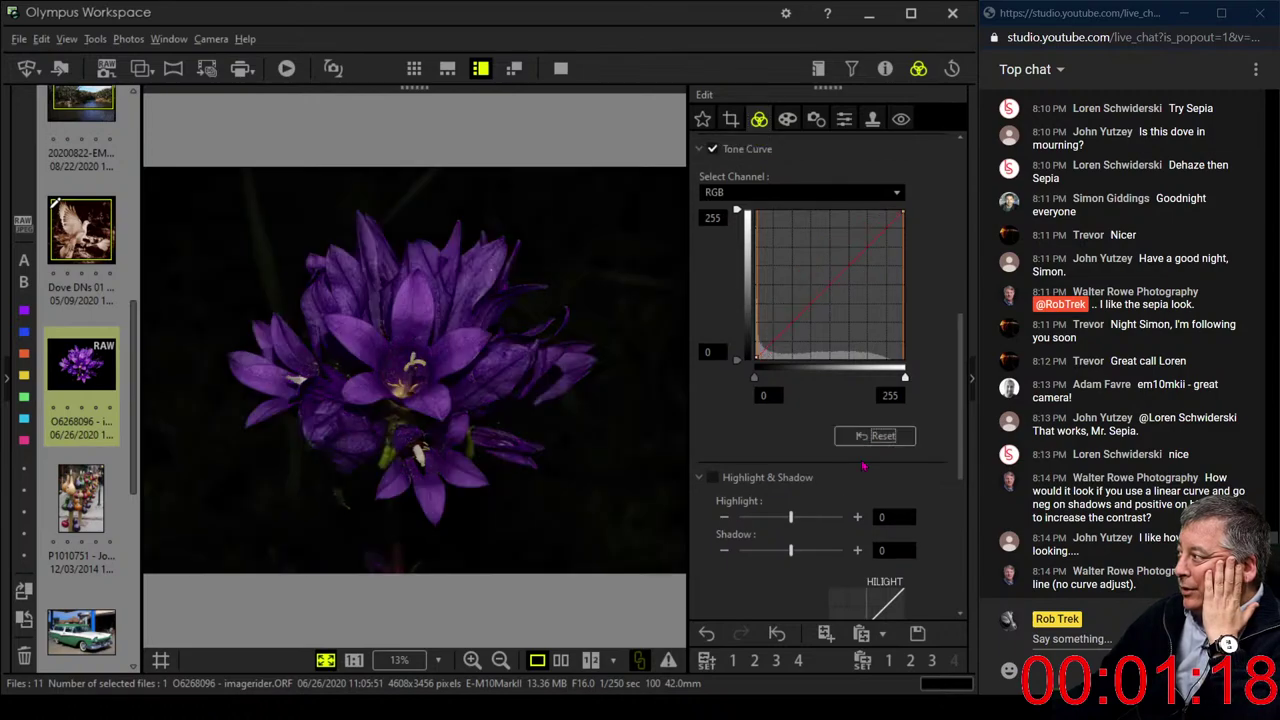
Try Highlight 14 with Shadow at -14 and at -1, then disable the Highlight & Shadow adjustment
{"action": "scroll", "coordinate": [858, 463], "scroll_direction": "down", "scroll_amount": 3}
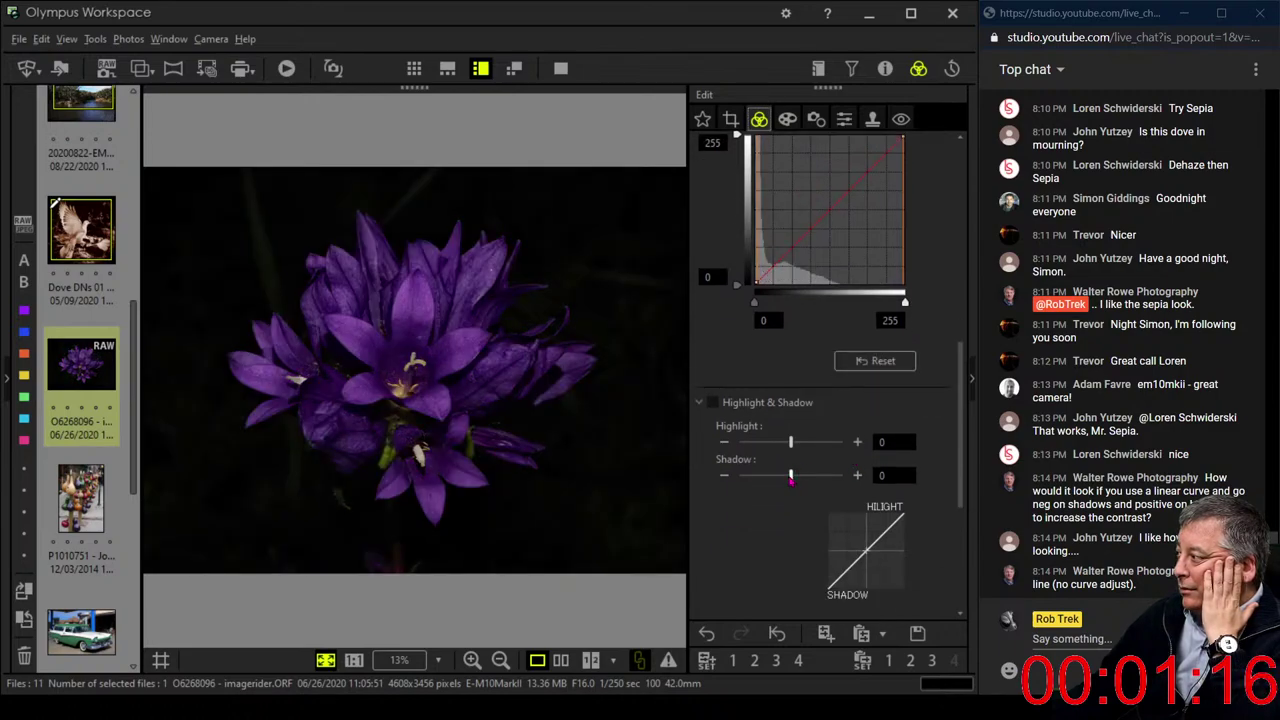
{"action": "left_click", "coordinate": [725, 478]}
{"action": "left_click_drag", "start_coordinate": [903, 515], "coordinate": [904, 499]}
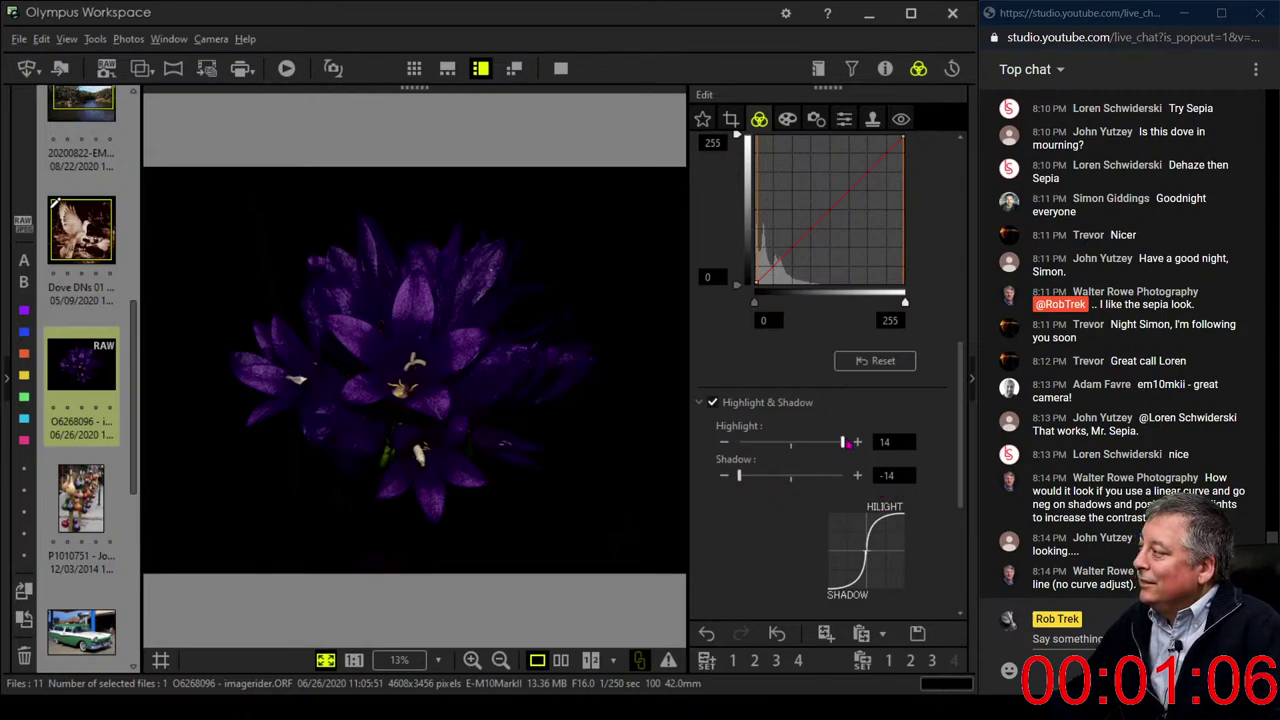
{"action": "left_click_drag", "start_coordinate": [739, 477], "coordinate": [787, 478]}
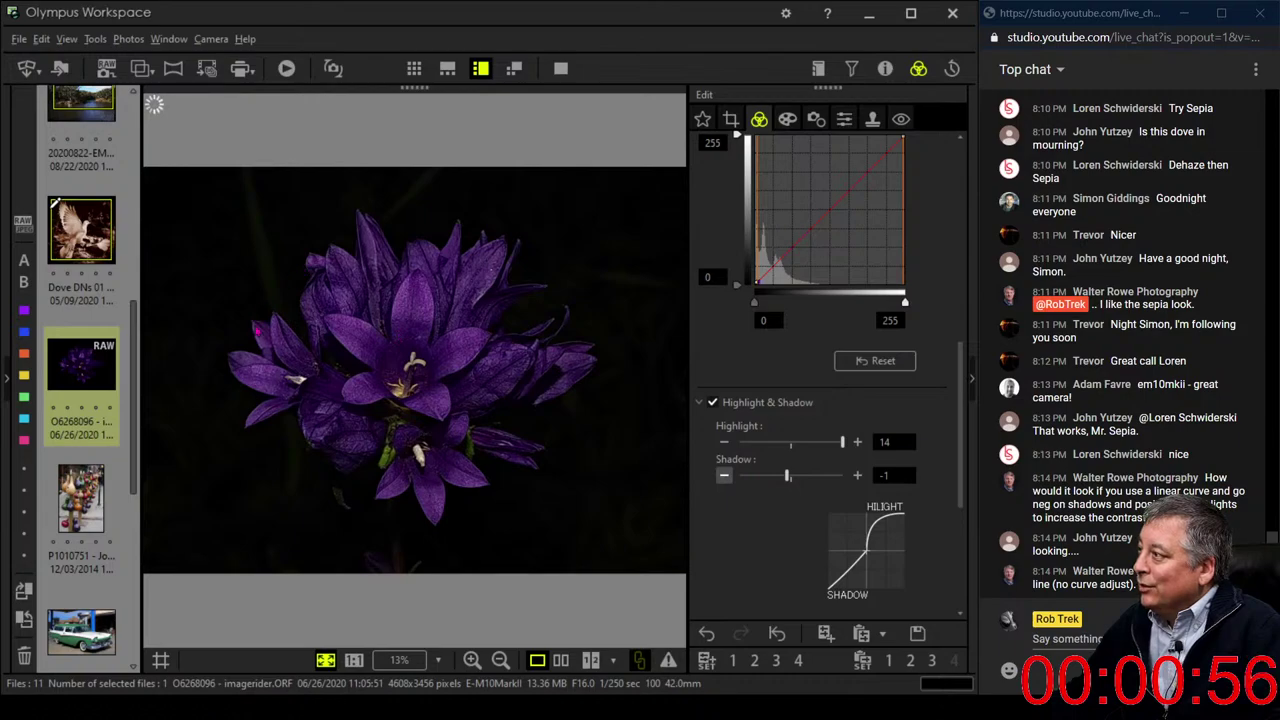
{"action": "left_click", "coordinate": [712, 402]}
Shape the RGB tone curve into a steep S by anchoring the deep shadows low and raising the midtones strongly
{"action": "scroll", "coordinate": [812, 291], "scroll_direction": "up", "scroll_amount": 1}
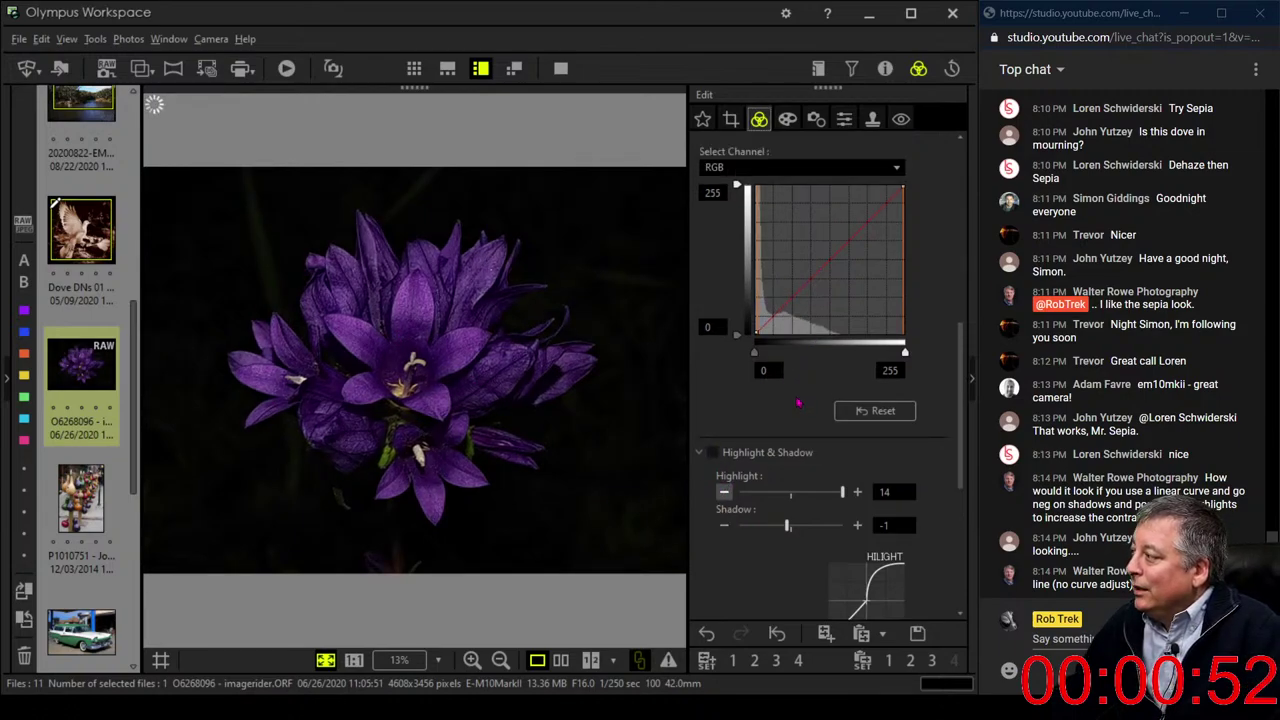
{"action": "left_click", "coordinate": [766, 326]}
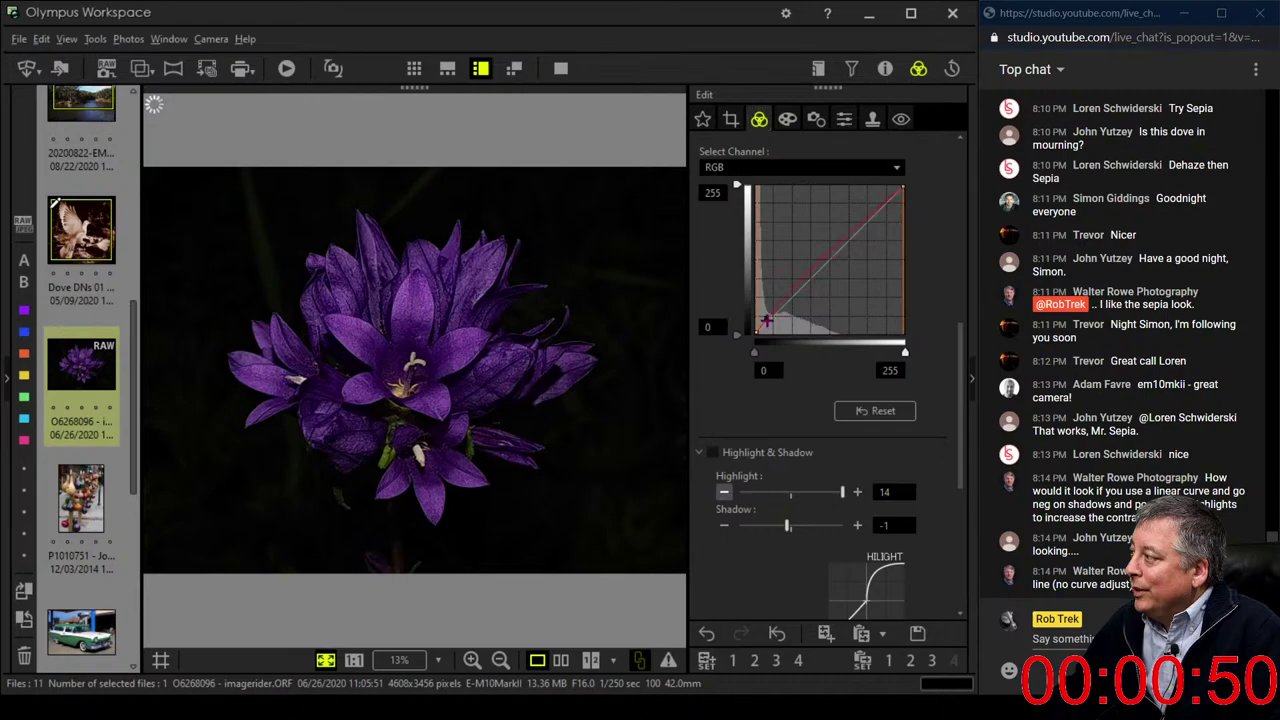
{"action": "left_click_drag", "start_coordinate": [766, 326], "coordinate": [789, 289]}
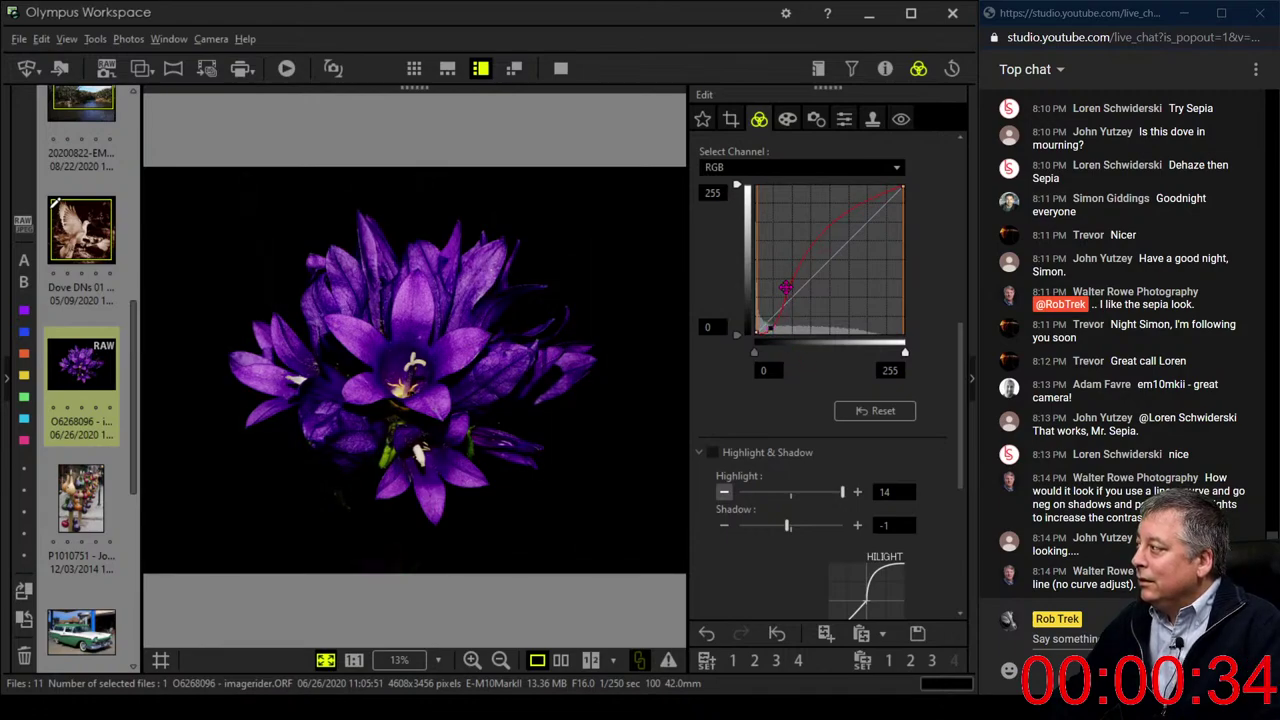
{"action": "left_click_drag", "start_coordinate": [797, 281], "coordinate": [804, 245]}
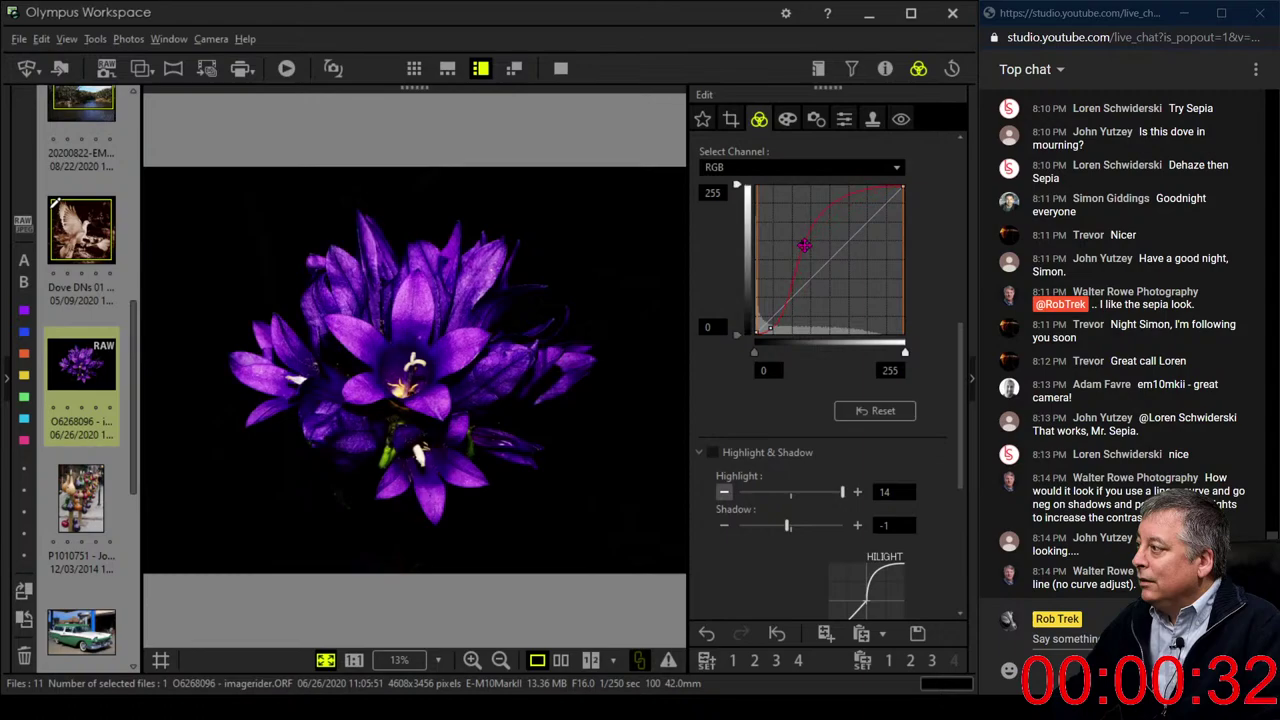
Reduce Dehaze to 42 and refine the tone curve by easing the midtone point and lifting the shadow point slightly
{"action": "scroll", "coordinate": [784, 274], "scroll_direction": "up", "scroll_amount": 3}
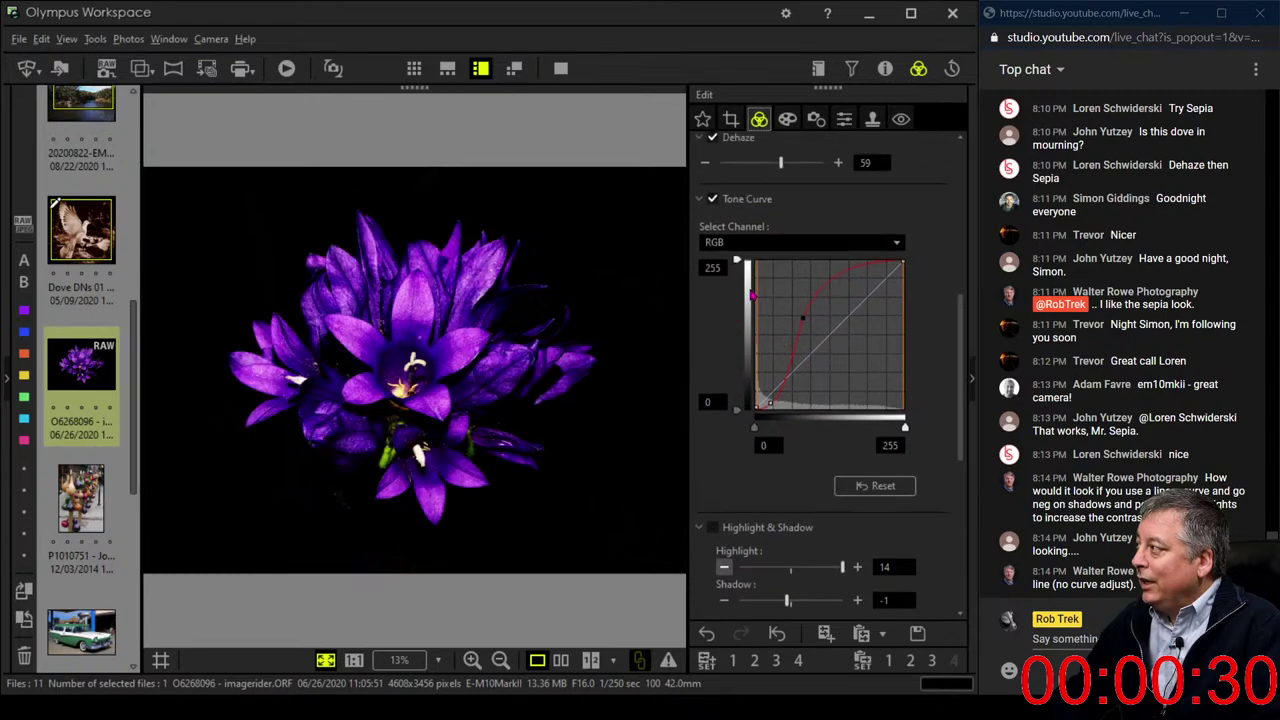
{"action": "left_click_drag", "start_coordinate": [781, 162], "coordinate": [763, 162]}
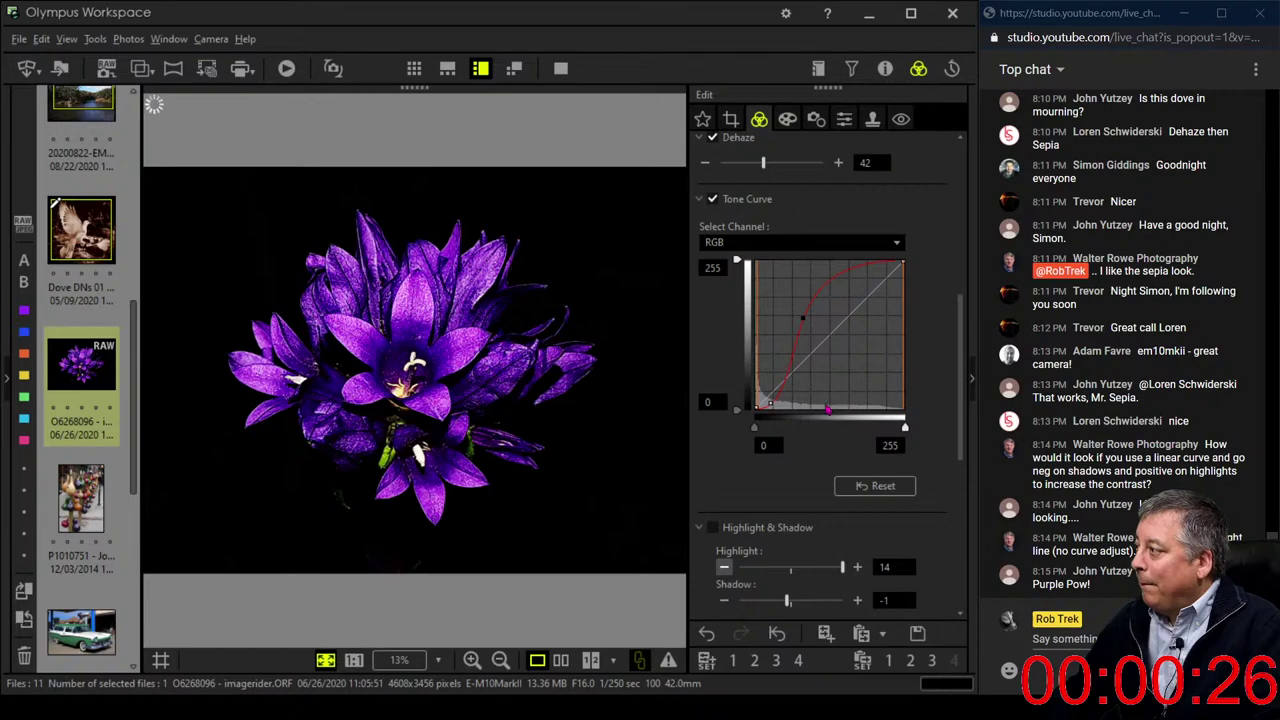
{"action": "mouse_move", "coordinate": [802, 318]}
{"action": "left_mouse_down"}
{"action": "mouse_move", "coordinate": [810, 306]}
{"action": "mouse_move", "coordinate": [808, 320]}
{"action": "left_mouse_up"}
{"action": "left_click_drag", "start_coordinate": [784, 393], "coordinate": [765, 403]}
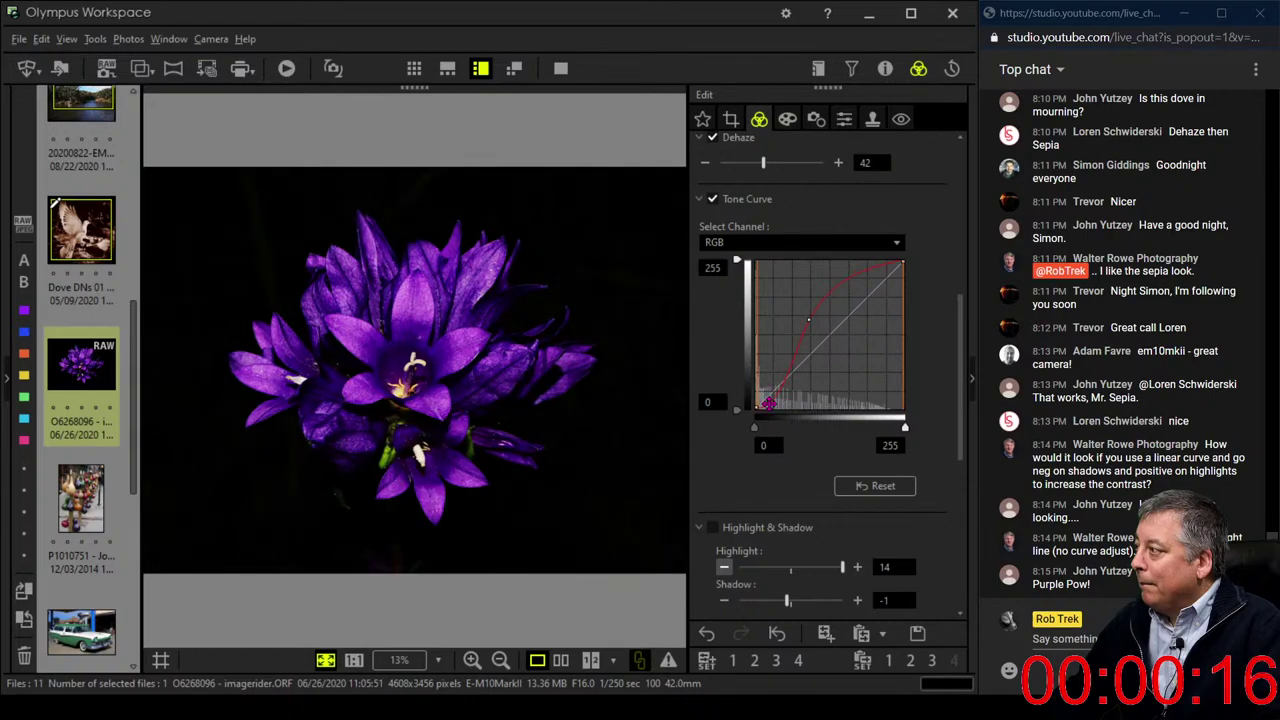
{"action": "left_click_drag", "start_coordinate": [767, 403], "coordinate": [771, 399]}
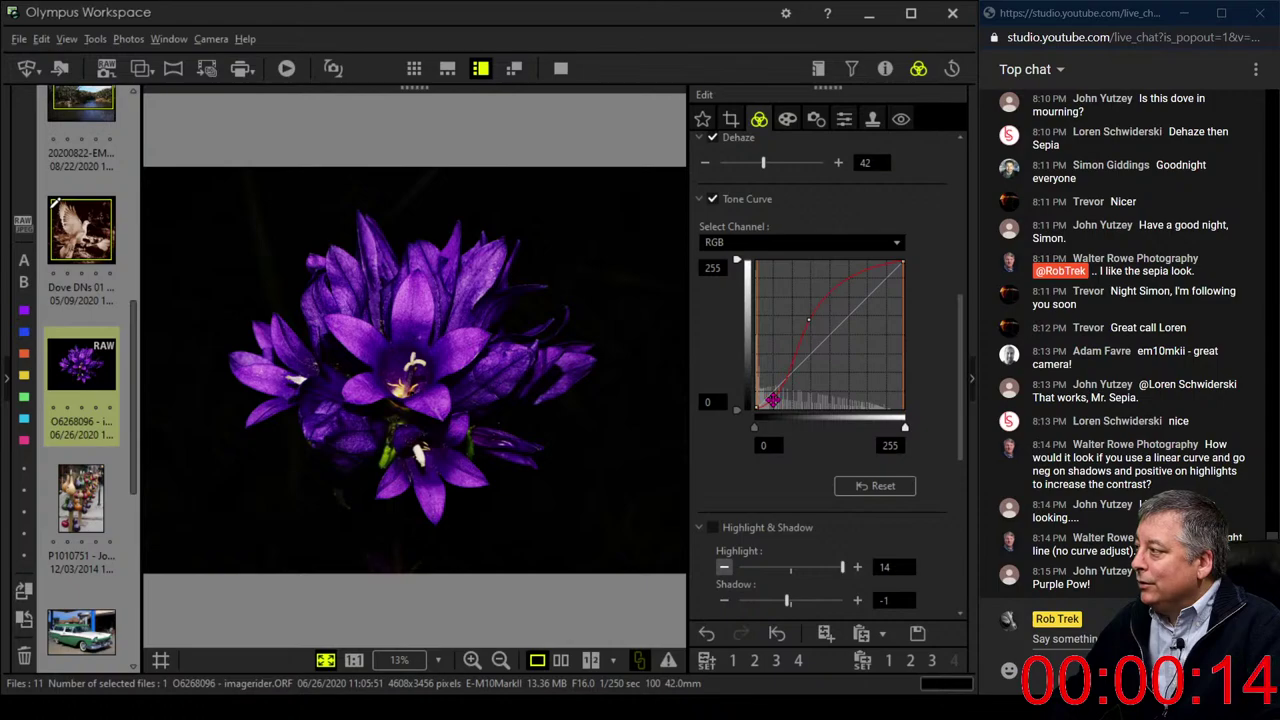
Refine the RGB tone curve by raising the midtone point further and lifting the shadow point slightly
{"action": "mouse_move", "coordinate": [804, 329]}
{"action": "left_mouse_down"}
{"action": "mouse_move", "coordinate": [810, 318]}
{"action": "mouse_move", "coordinate": [797, 318]}
{"action": "mouse_move", "coordinate": [815, 309]}
{"action": "left_mouse_up"}
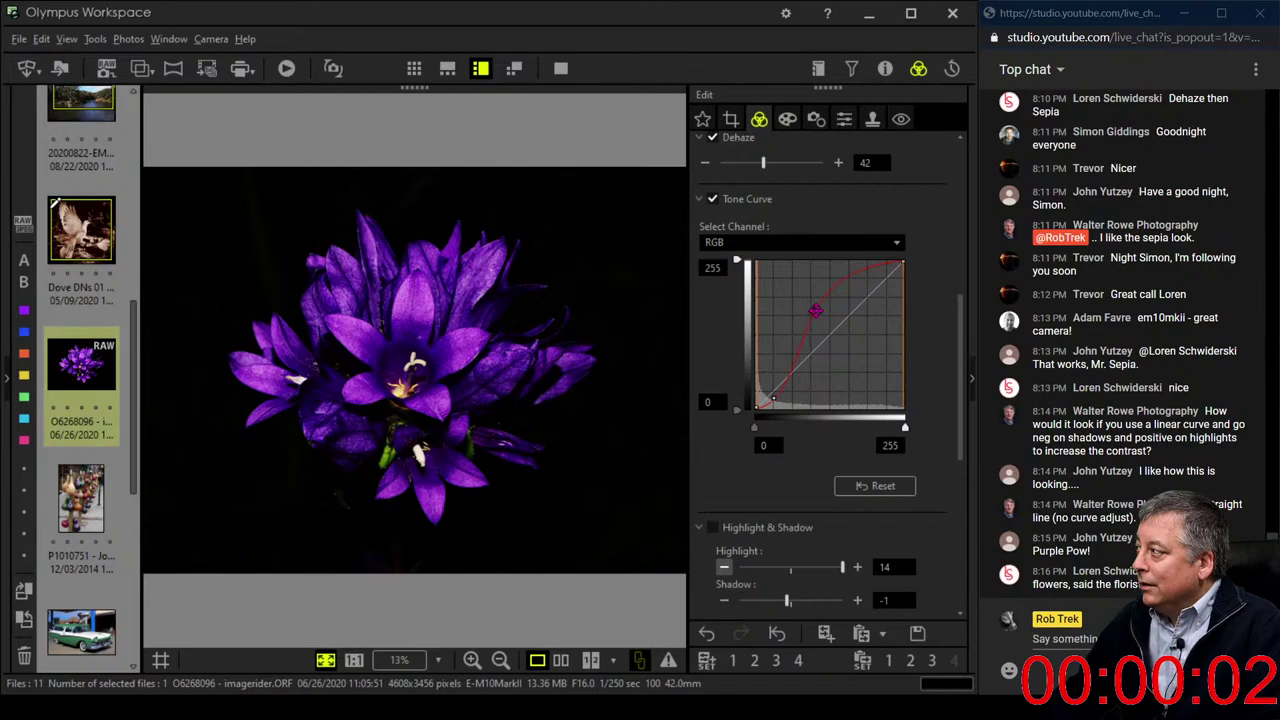
{"action": "left_click", "coordinate": [775, 399]}
{"action": "left_click_drag", "start_coordinate": [775, 399], "coordinate": [772, 394]}
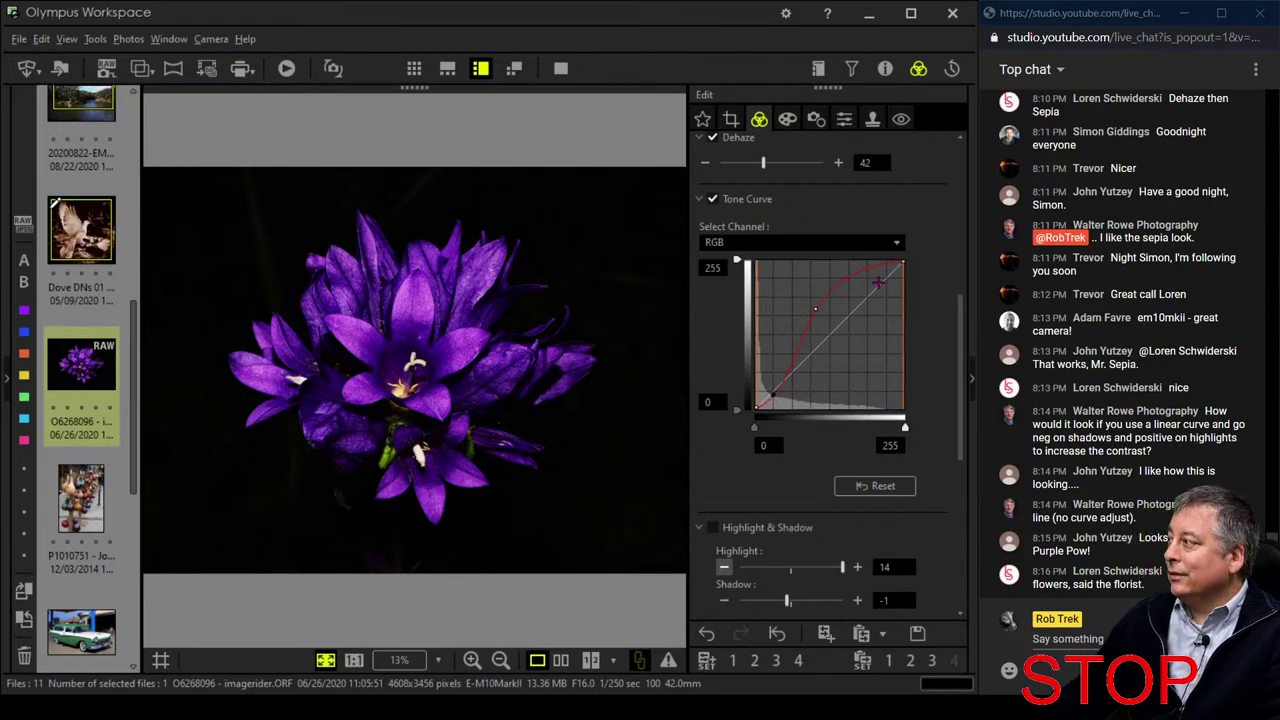
Warm the flower photo by setting the custom white balance to 7137 K
{"action": "scroll", "coordinate": [878, 283], "scroll_direction": "up", "scroll_amount": 5}
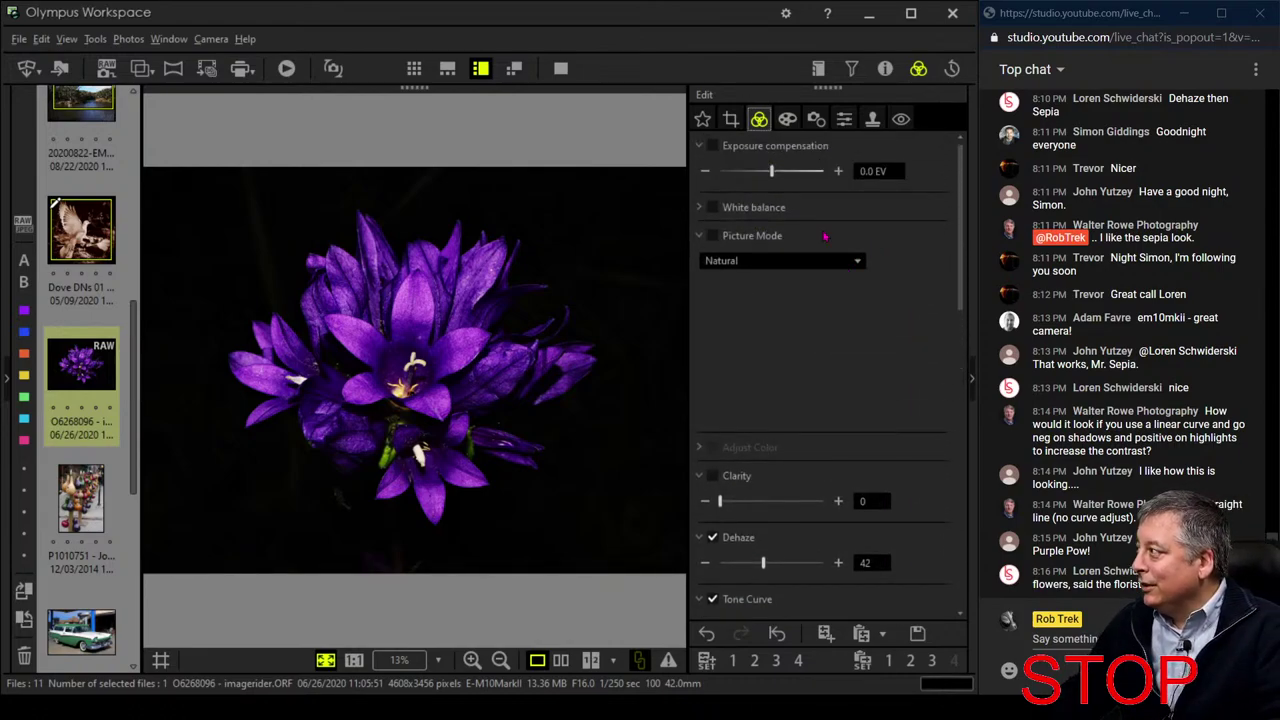
{"action": "left_click", "coordinate": [708, 238]}
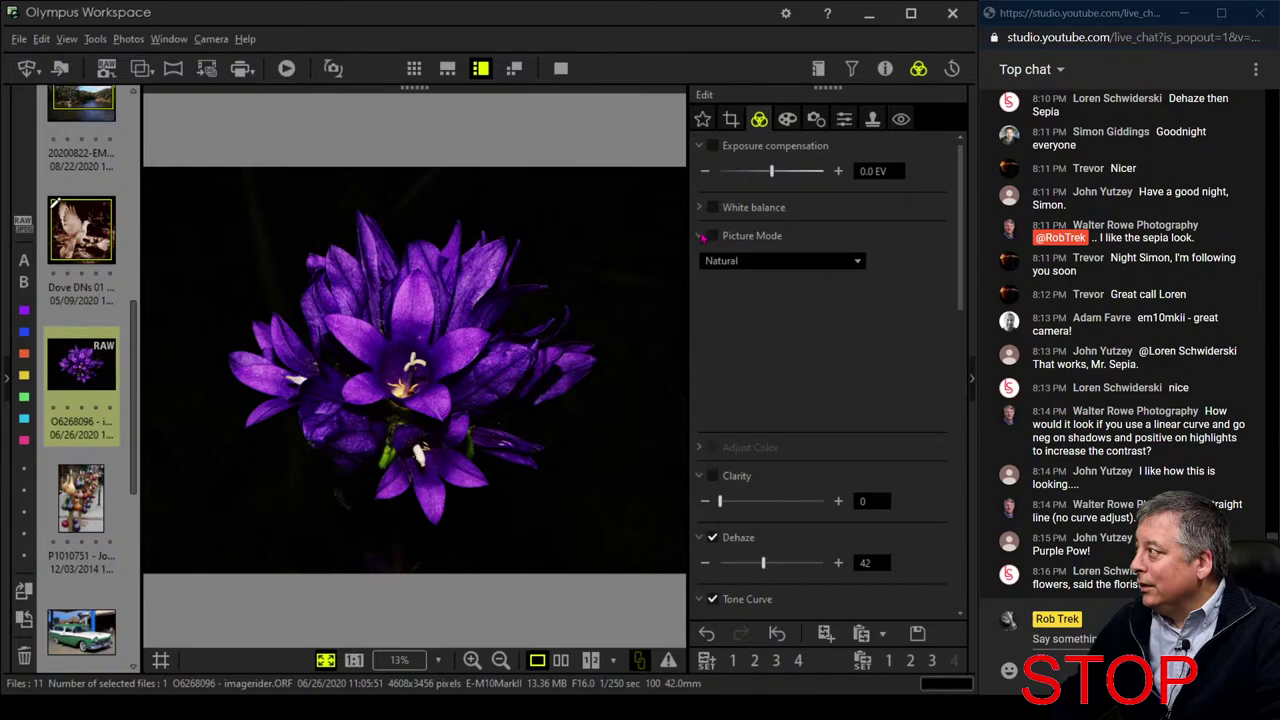
{"action": "left_click", "coordinate": [705, 207]}
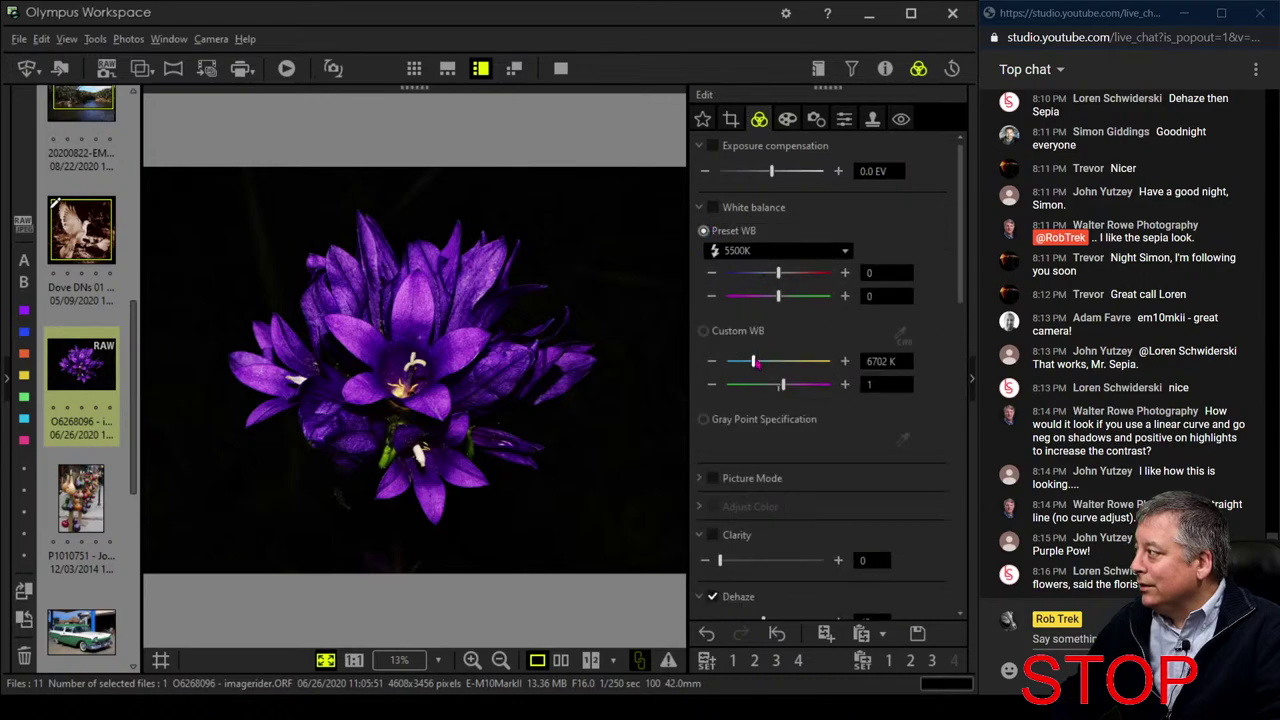
{"action": "left_click_drag", "start_coordinate": [754, 366], "coordinate": [757, 368]}
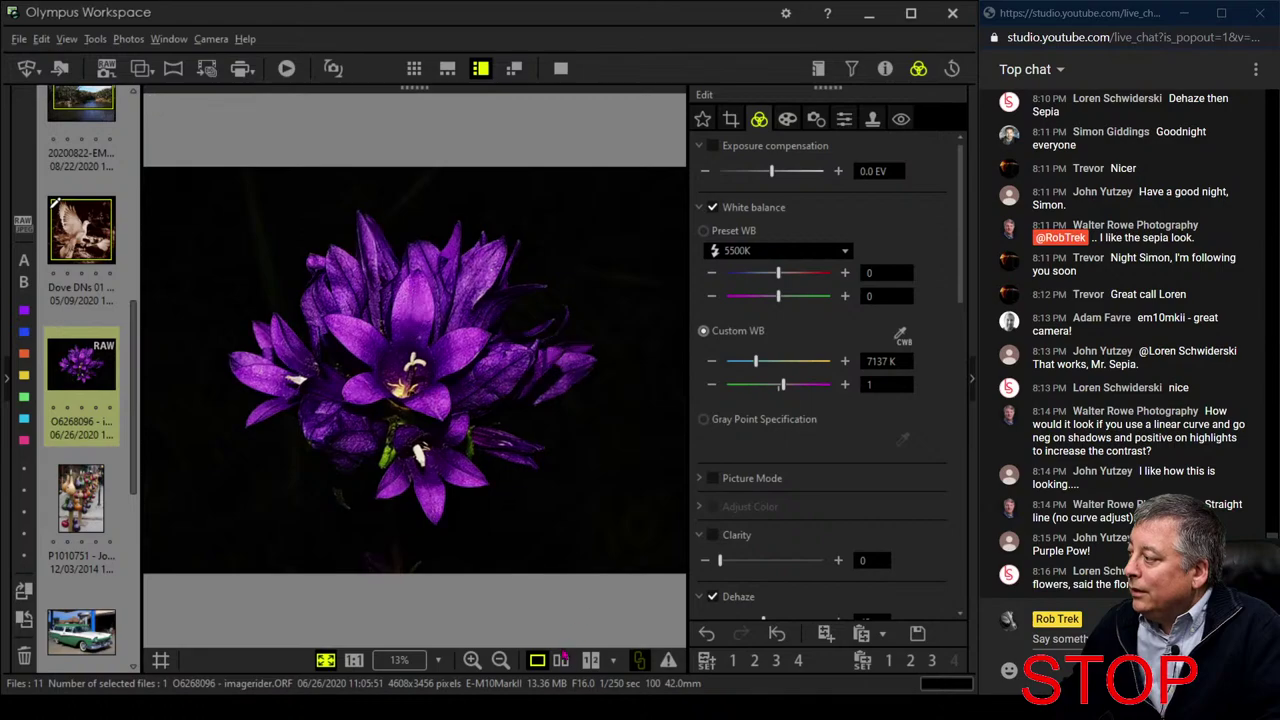
Compare the edited flower photo side by side with the original in full screen
{"action": "left_click", "coordinate": [561, 658]}
{"action": "left_click", "coordinate": [561, 68]}
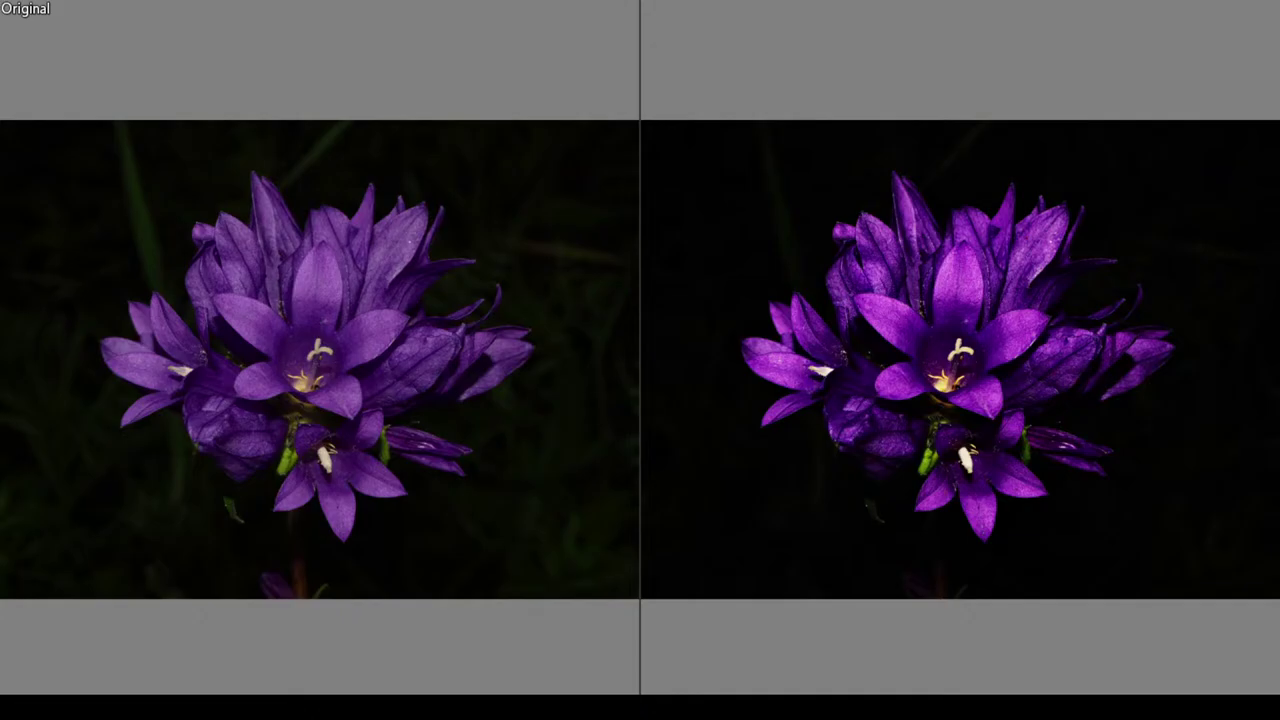
{"action": "key", "text": "Escape"}
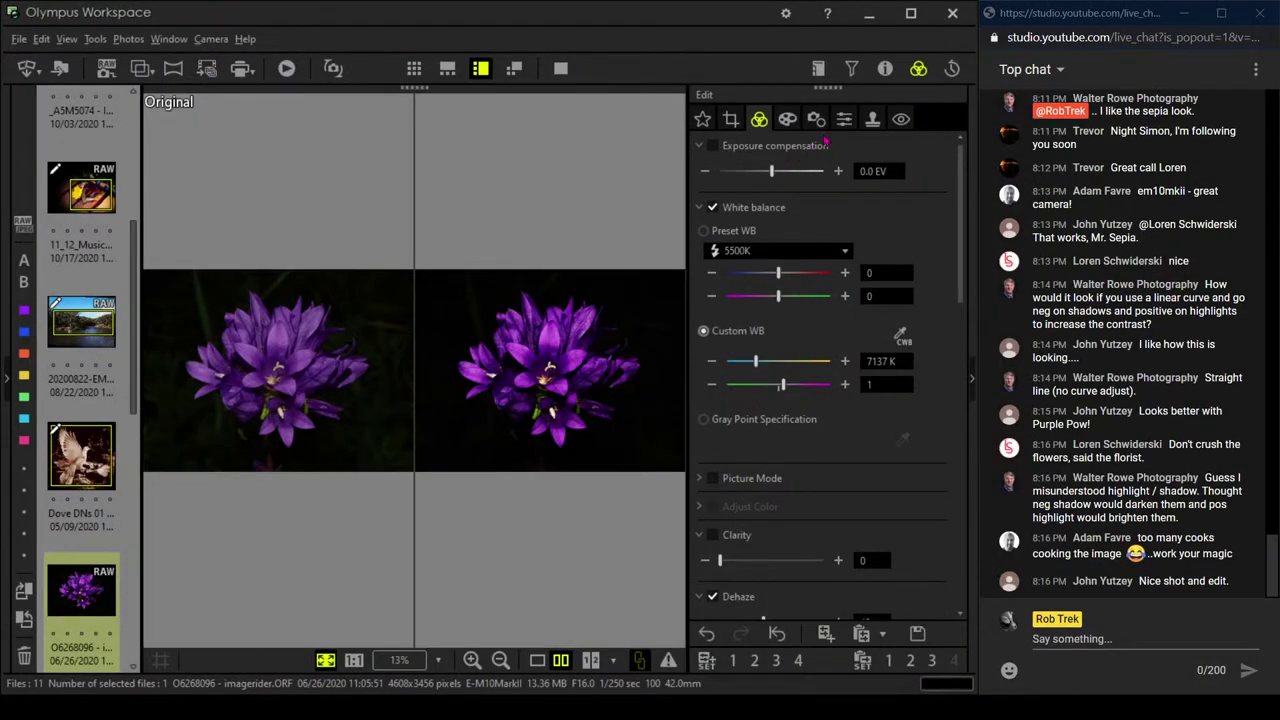
Darken the edges of the flower photo with a negative vignetting adjustment
{"action": "left_click", "coordinate": [787, 119]}
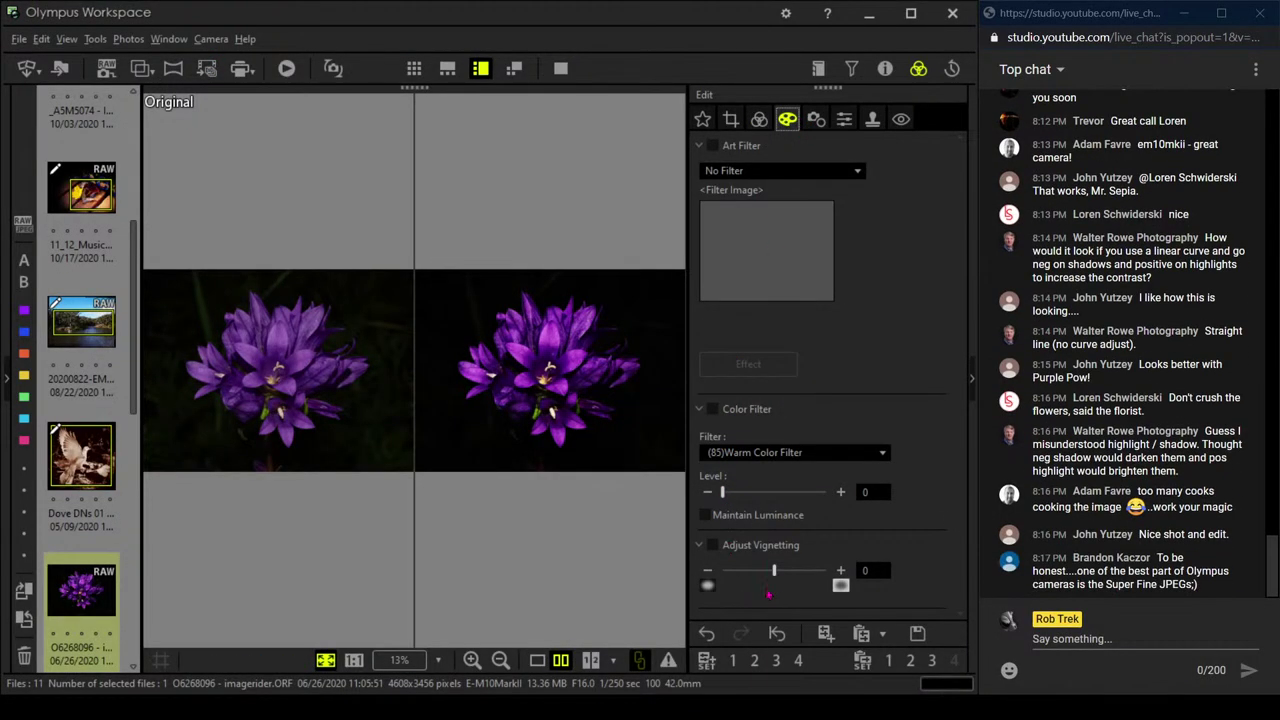
{"action": "left_click_drag", "start_coordinate": [774, 572], "coordinate": [751, 576]}
{"action": "left_click", "coordinate": [759, 119]}
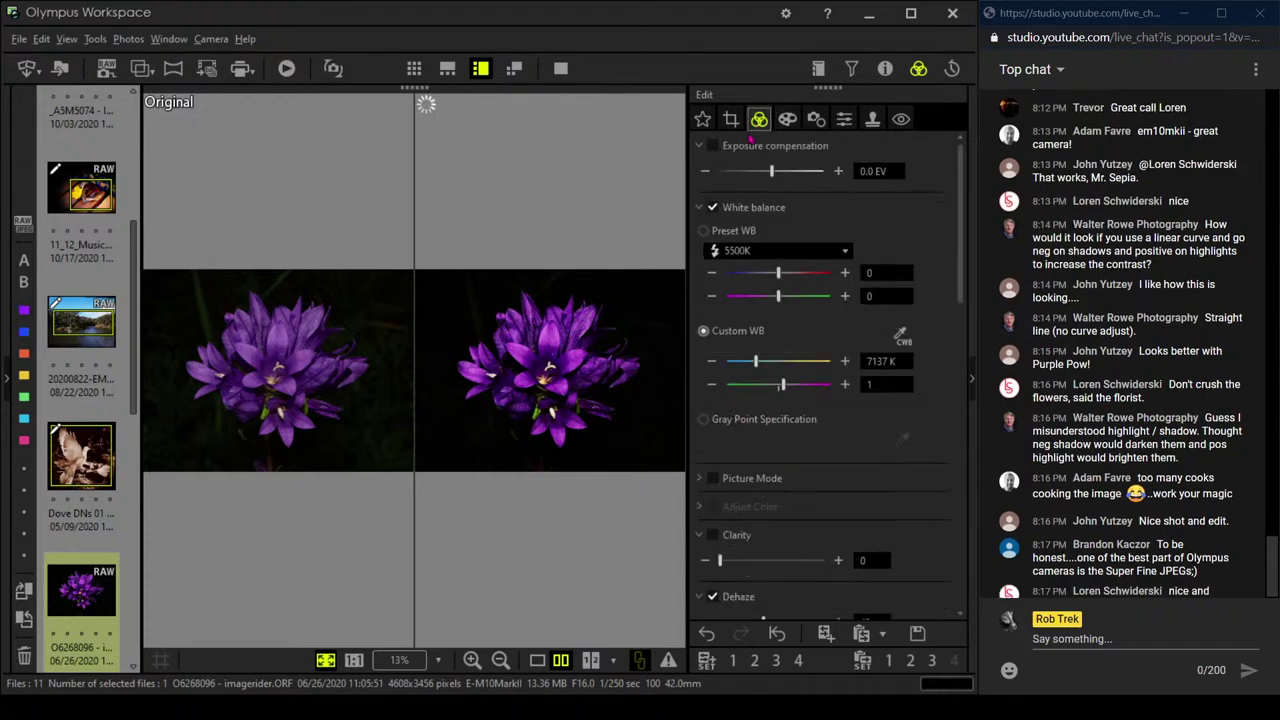
Raise the tones between the shadow and midtone points by adding another point to the RGB tone curve
{"action": "scroll", "coordinate": [783, 525], "scroll_direction": "down", "scroll_amount": 1}
{"action": "scroll", "coordinate": [783, 525], "scroll_direction": "down", "scroll_amount": 3}
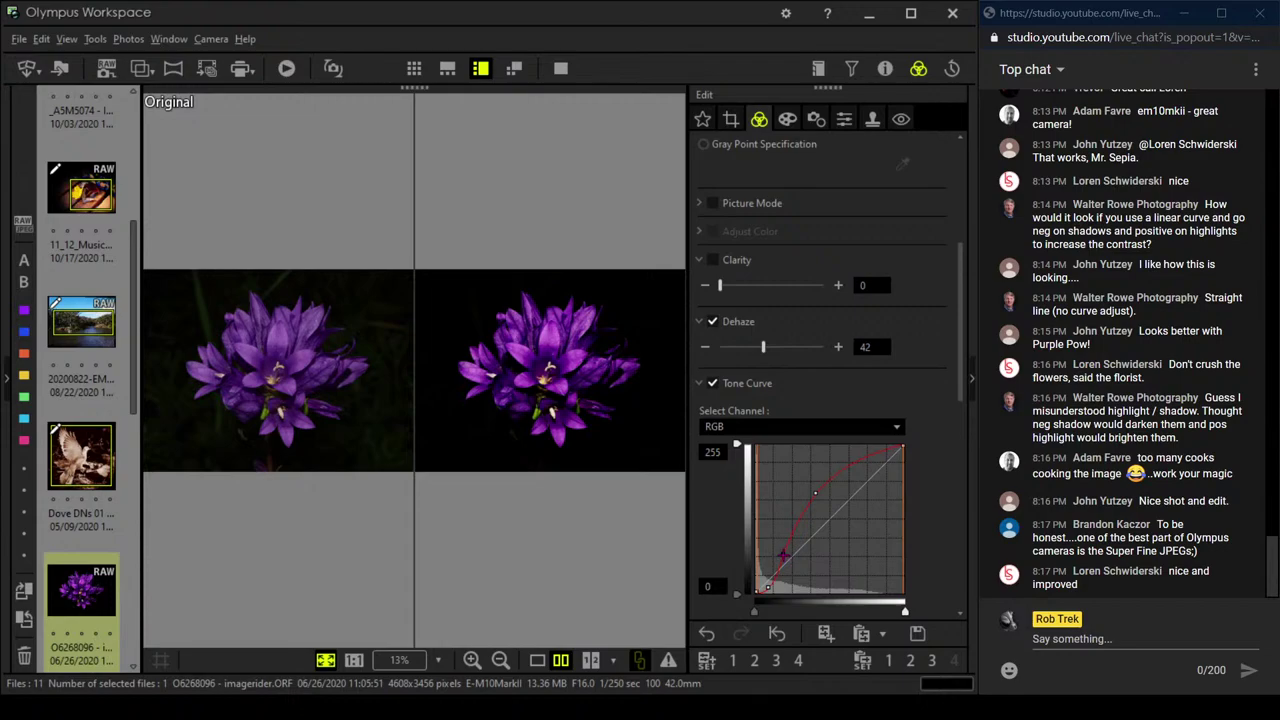
{"action": "left_click_drag", "start_coordinate": [783, 554], "coordinate": [783, 551]}
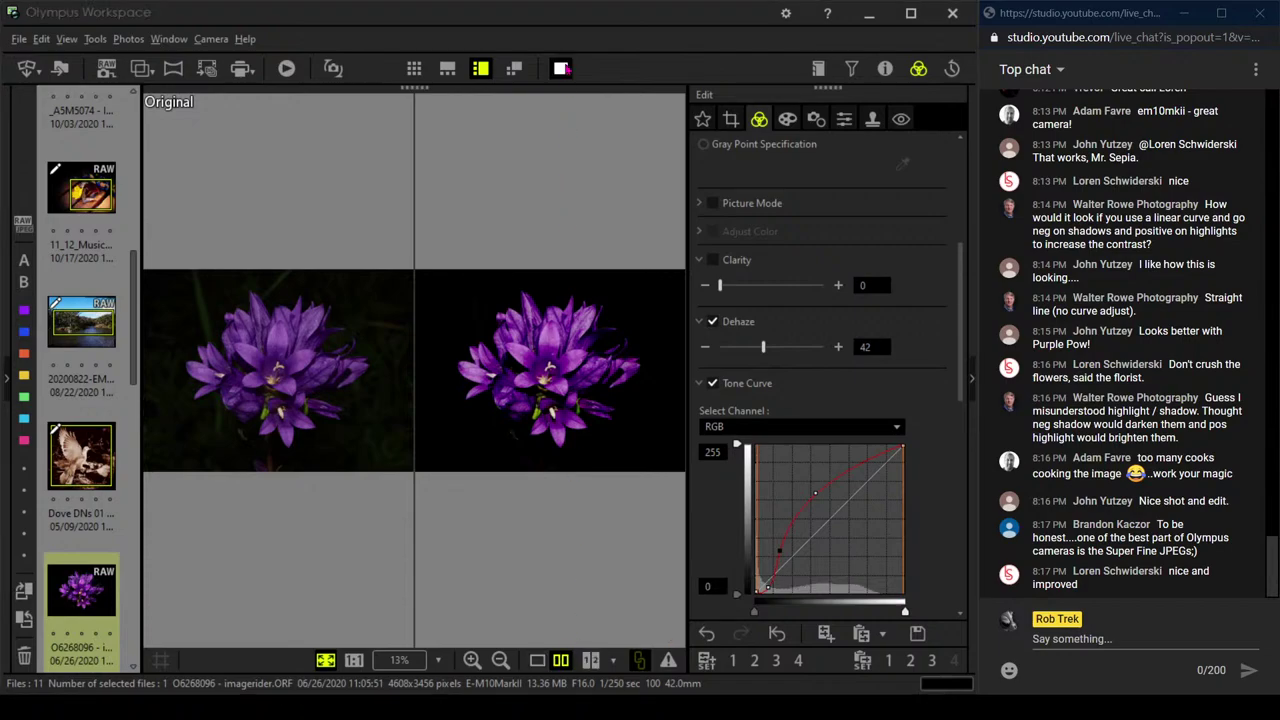
Review the flower edit in full screen, first beside the original and again as a single image
{"action": "left_click", "coordinate": [561, 68]}
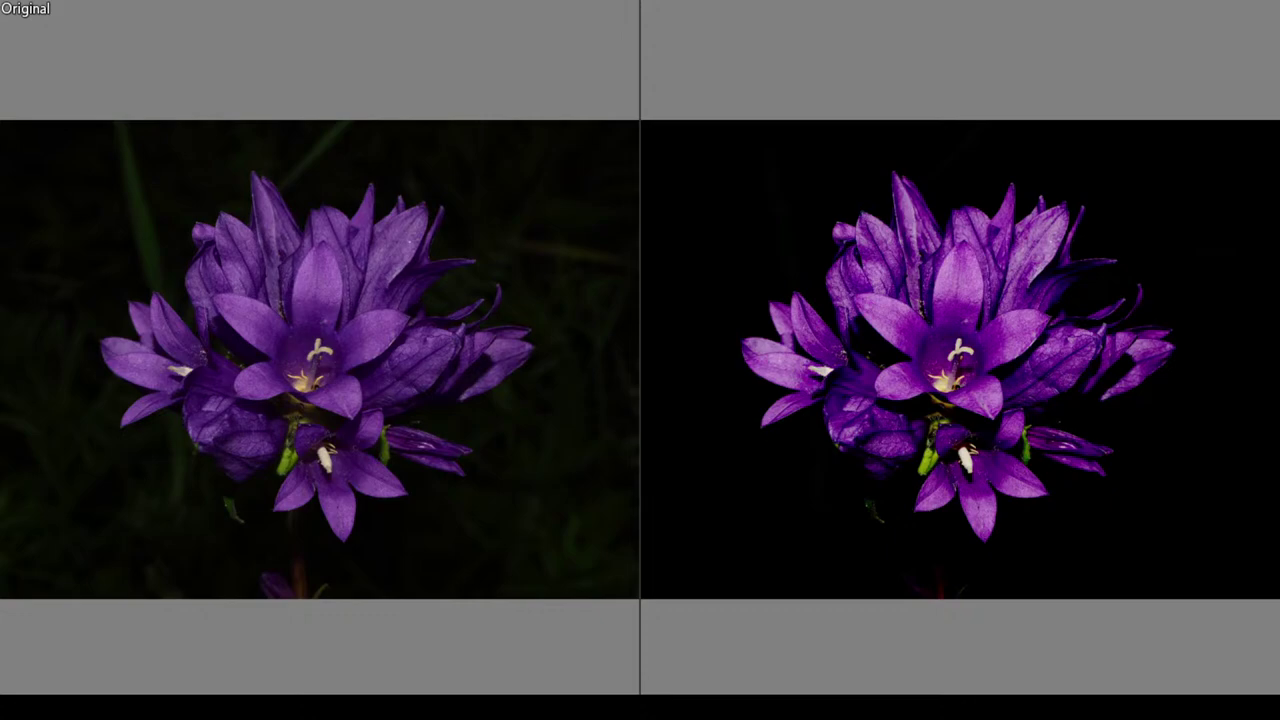
{"action": "key", "text": "Escape"}
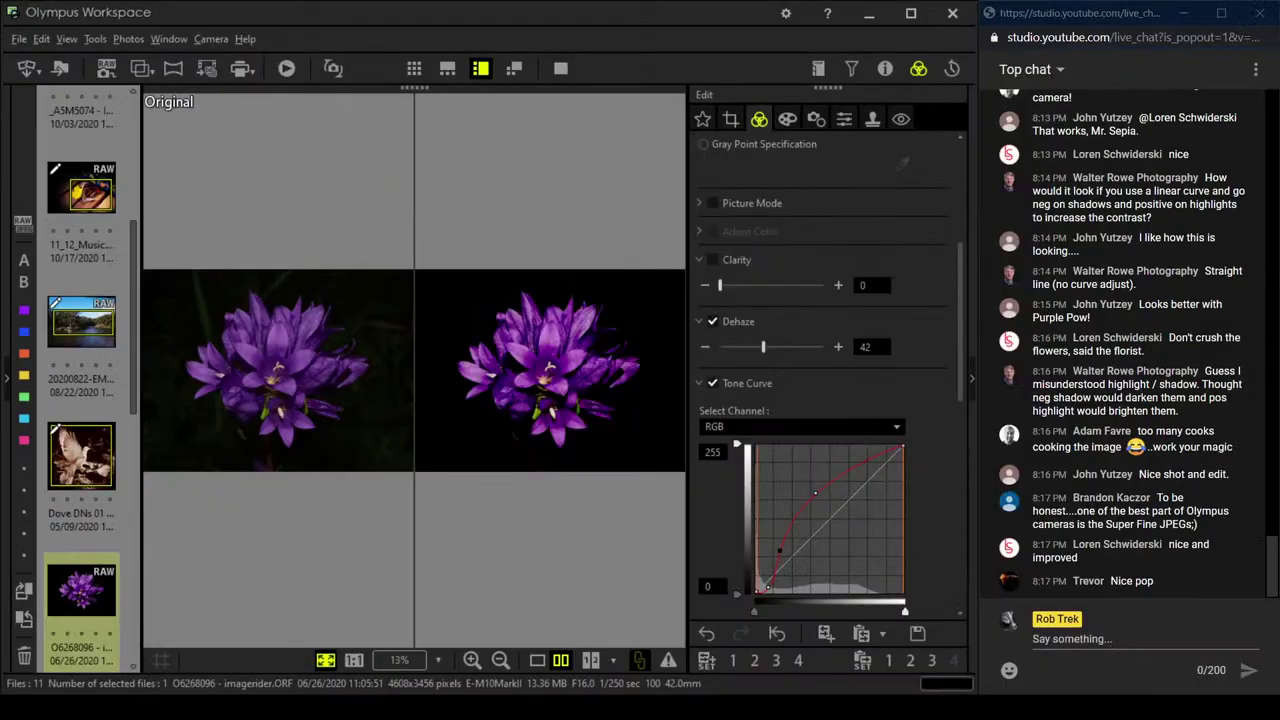
{"action": "left_click", "coordinate": [537, 660]}
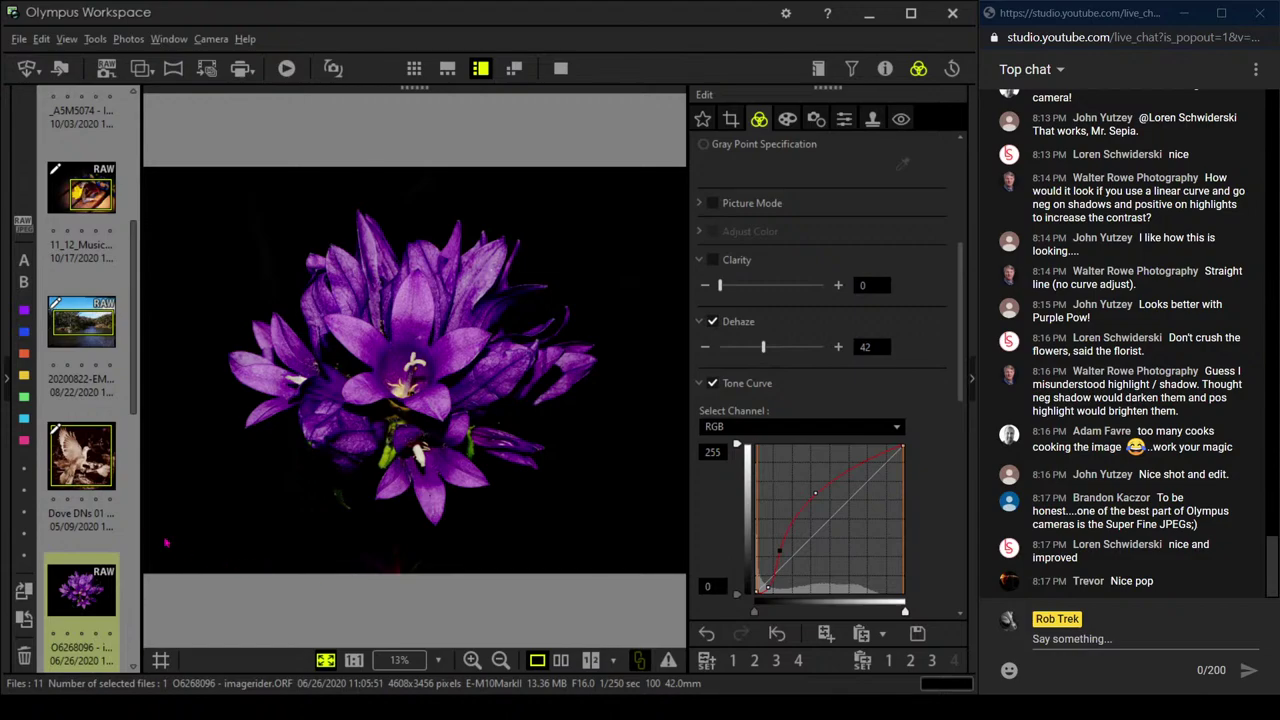
{"action": "scroll", "coordinate": [120, 518], "scroll_direction": "down", "scroll_amount": 2}
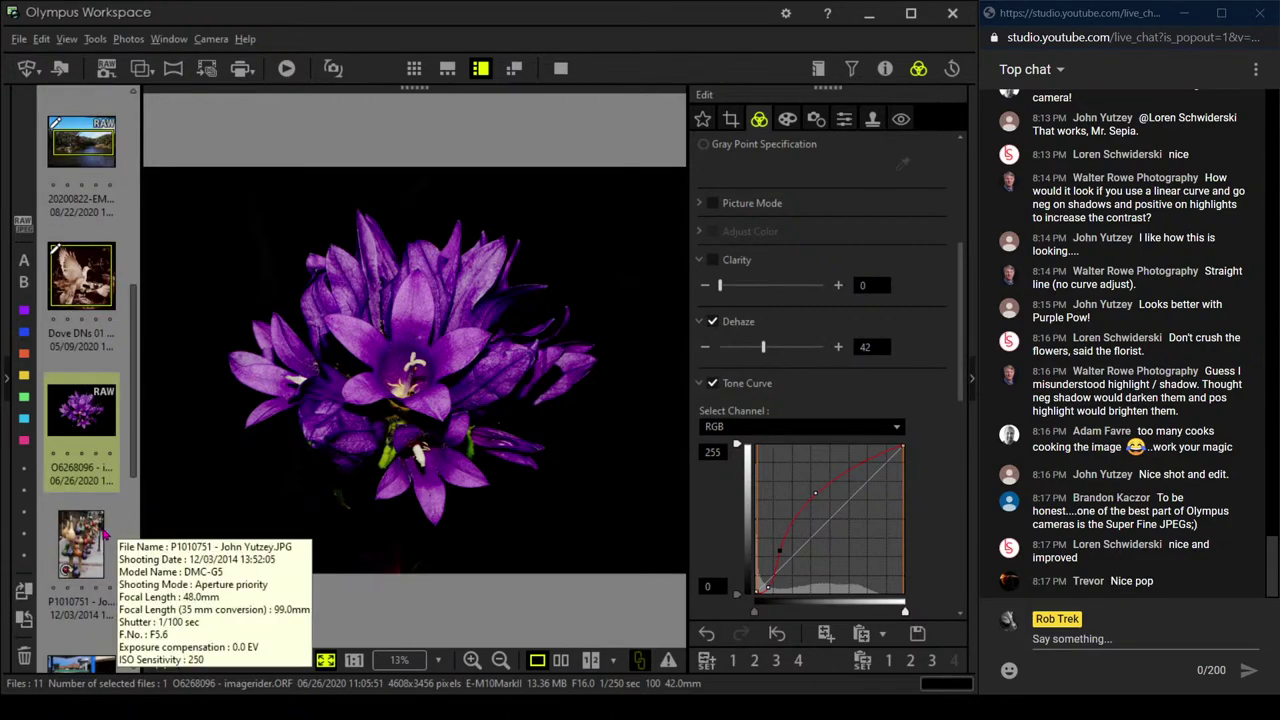
{"action": "left_click", "coordinate": [561, 68]}
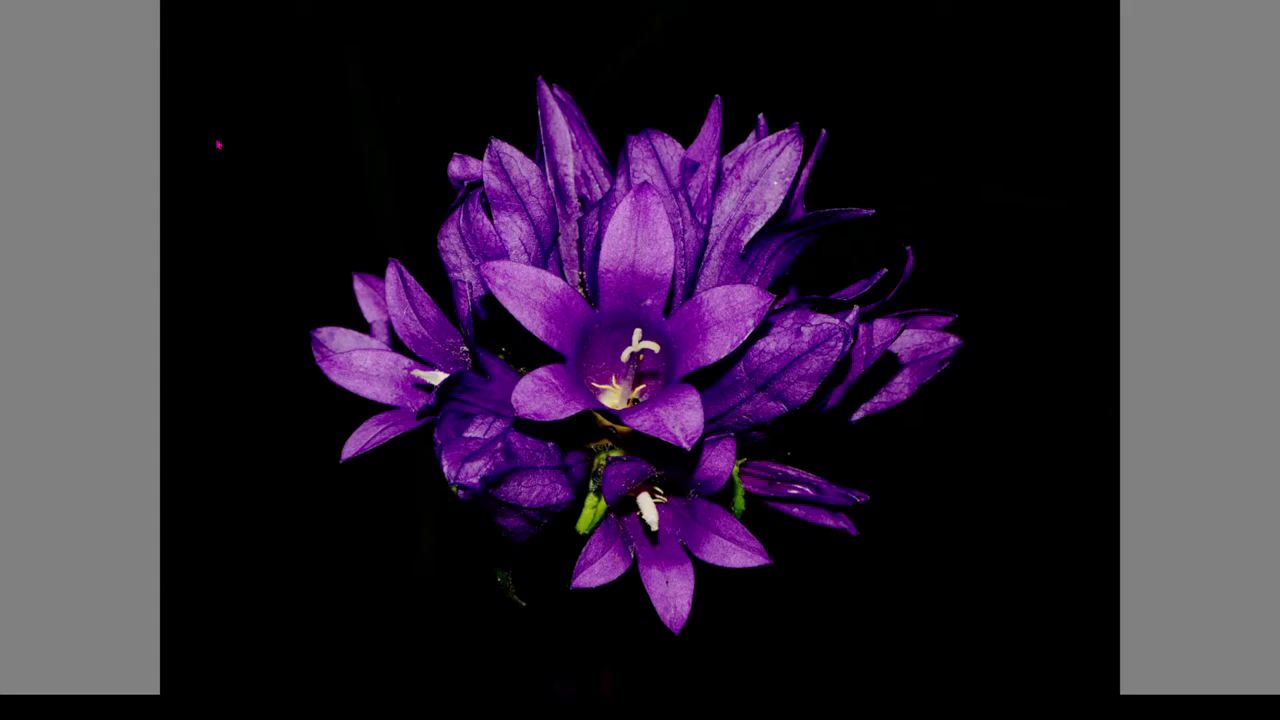
{"action": "key", "text": "Escape"}
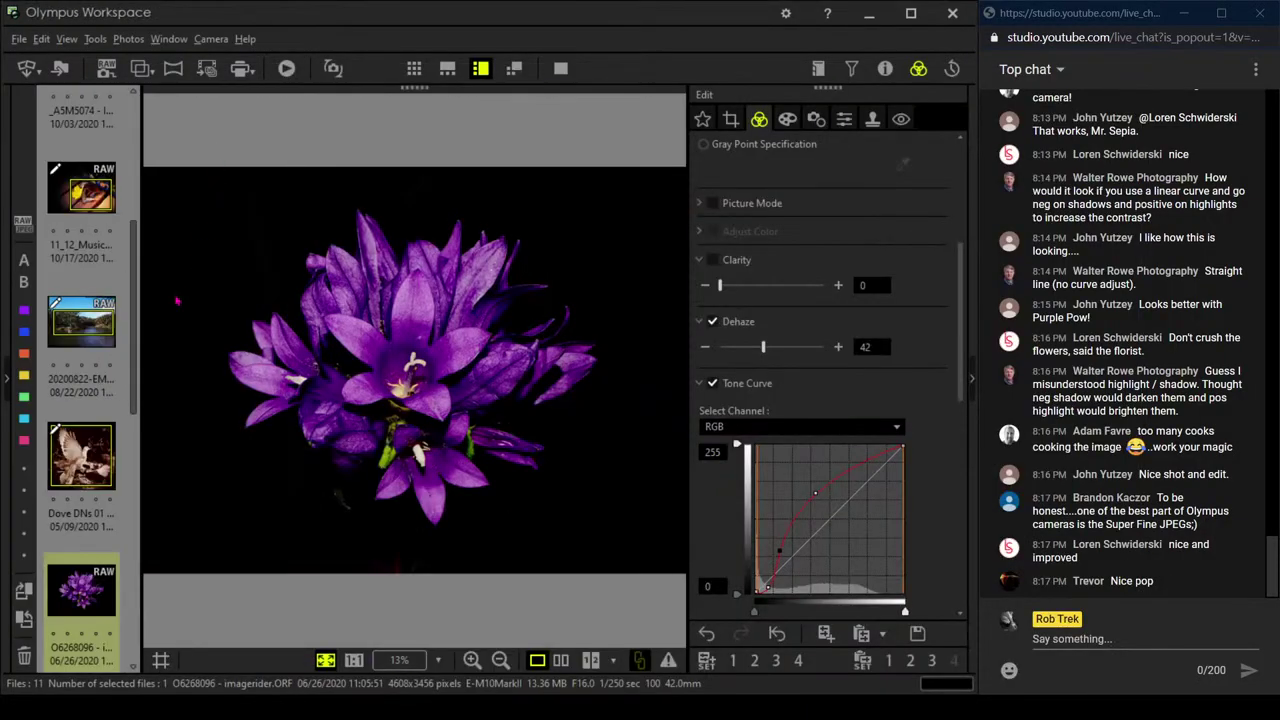
Open the street photo of hanging gourds, set its tilt to -1.8, and crop it to 2504 x 3419 pixels around the upper gourds
{"action": "left_click", "coordinate": [66, 388]}
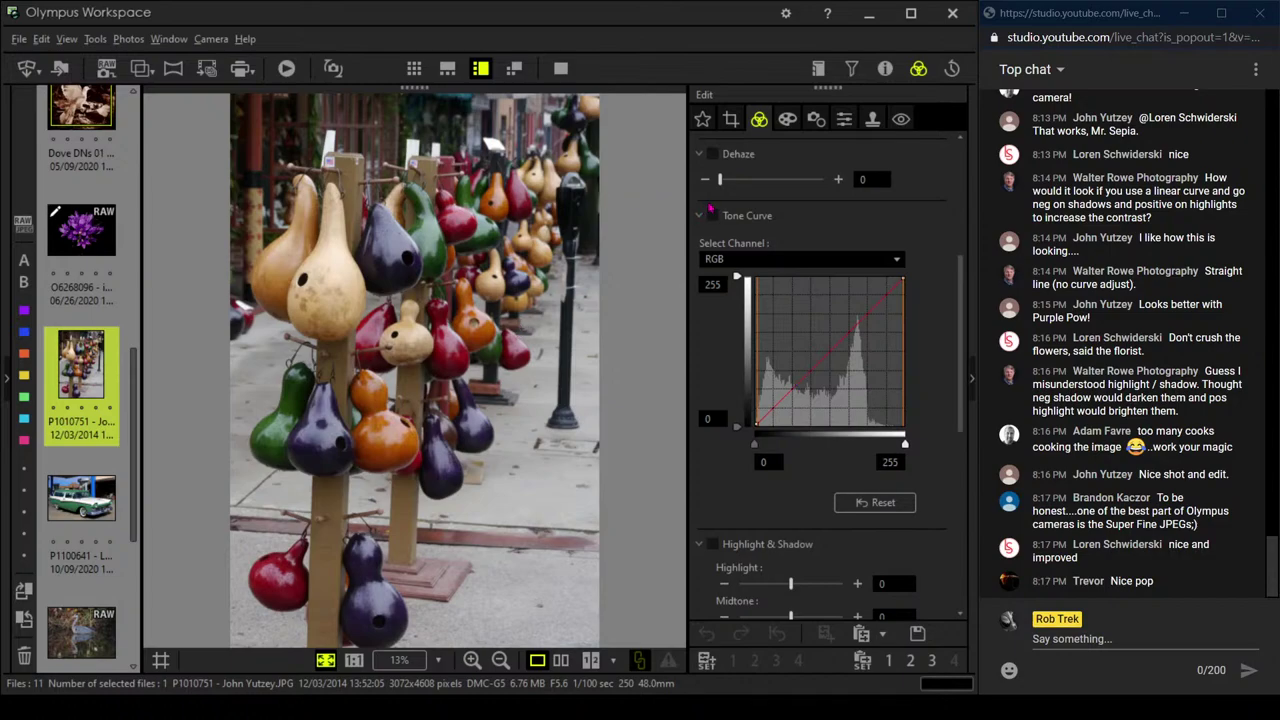
{"action": "left_click", "coordinate": [731, 119]}
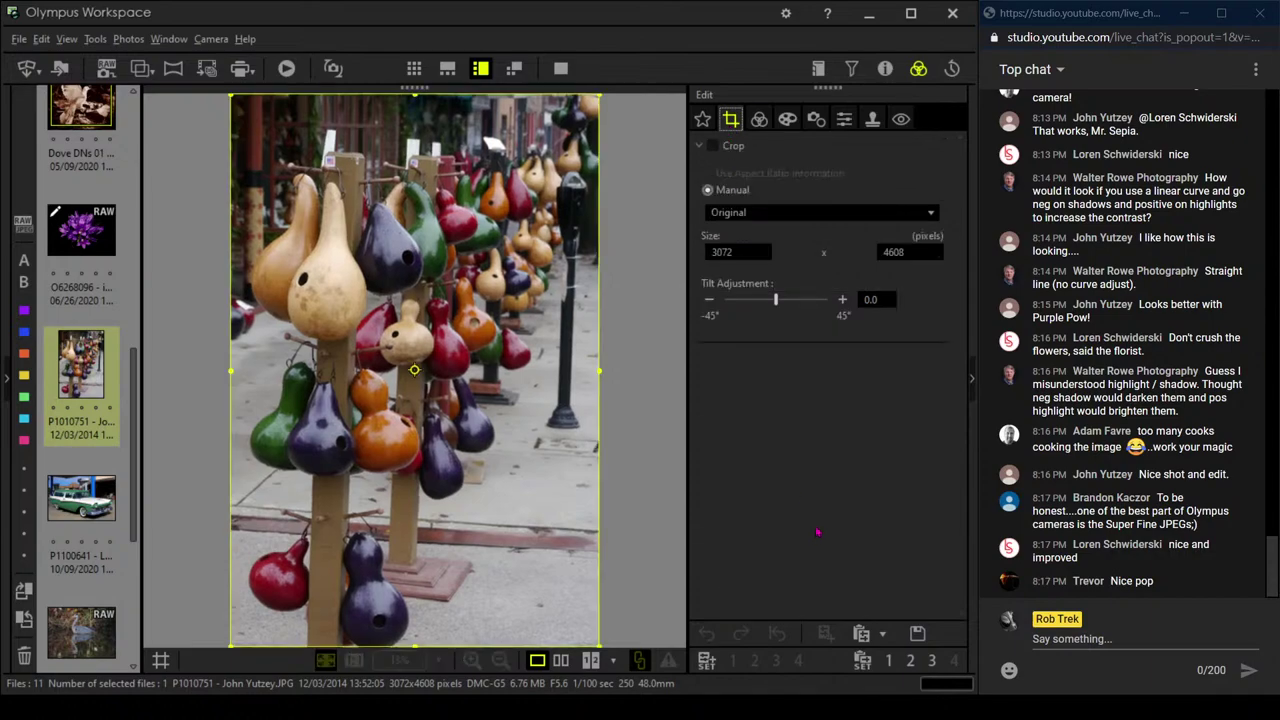
{"action": "left_click", "coordinate": [709, 300]}
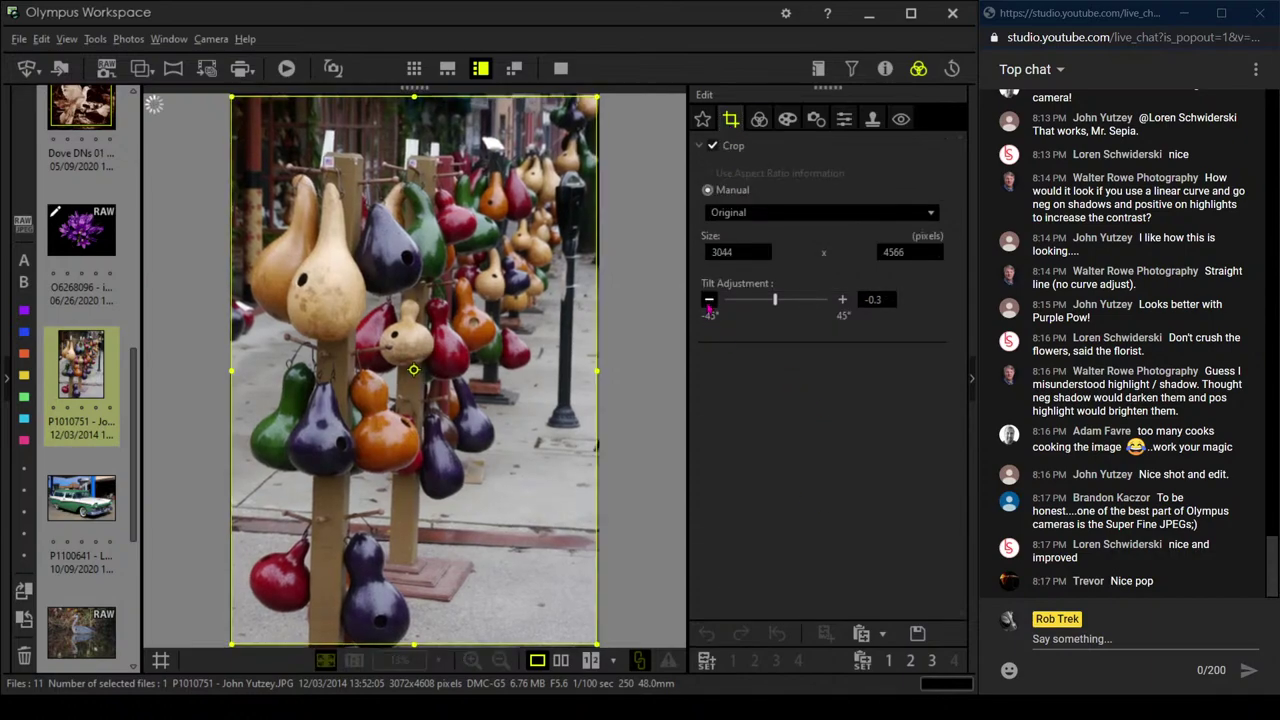
{"action": "left_click", "coordinate": [709, 301]}
{"action": "left_click", "coordinate": [709, 301]}
{"action": "left_click", "coordinate": [709, 301]}
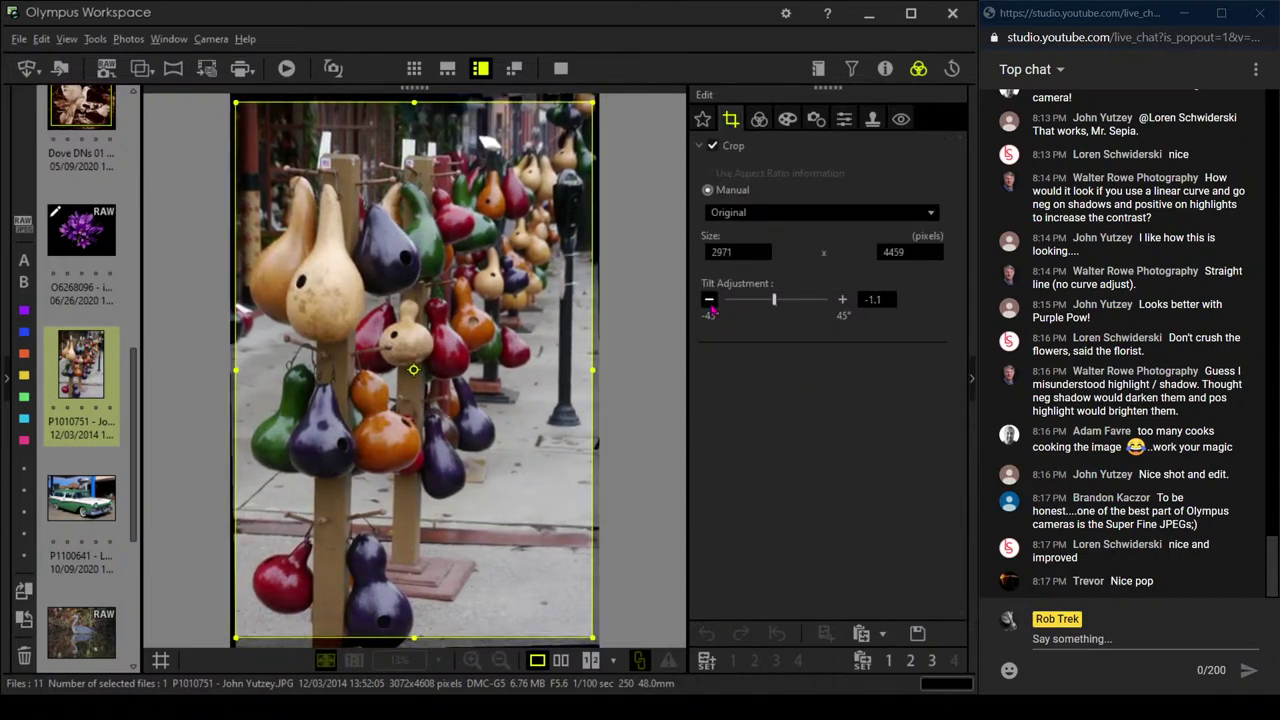
{"action": "left_click", "coordinate": [709, 301]}
{"action": "left_click", "coordinate": [709, 301]}
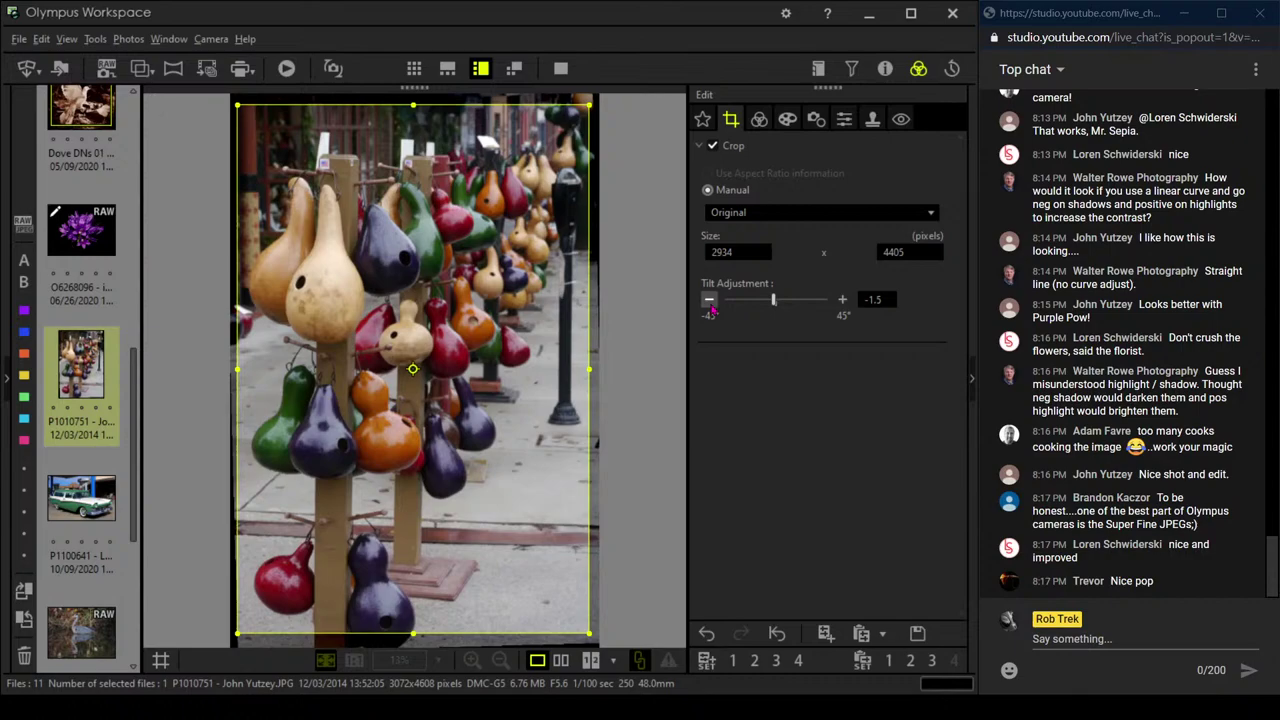
{"action": "left_click", "coordinate": [709, 301]}
{"action": "left_click", "coordinate": [709, 301]}
{"action": "left_click", "coordinate": [709, 301]}
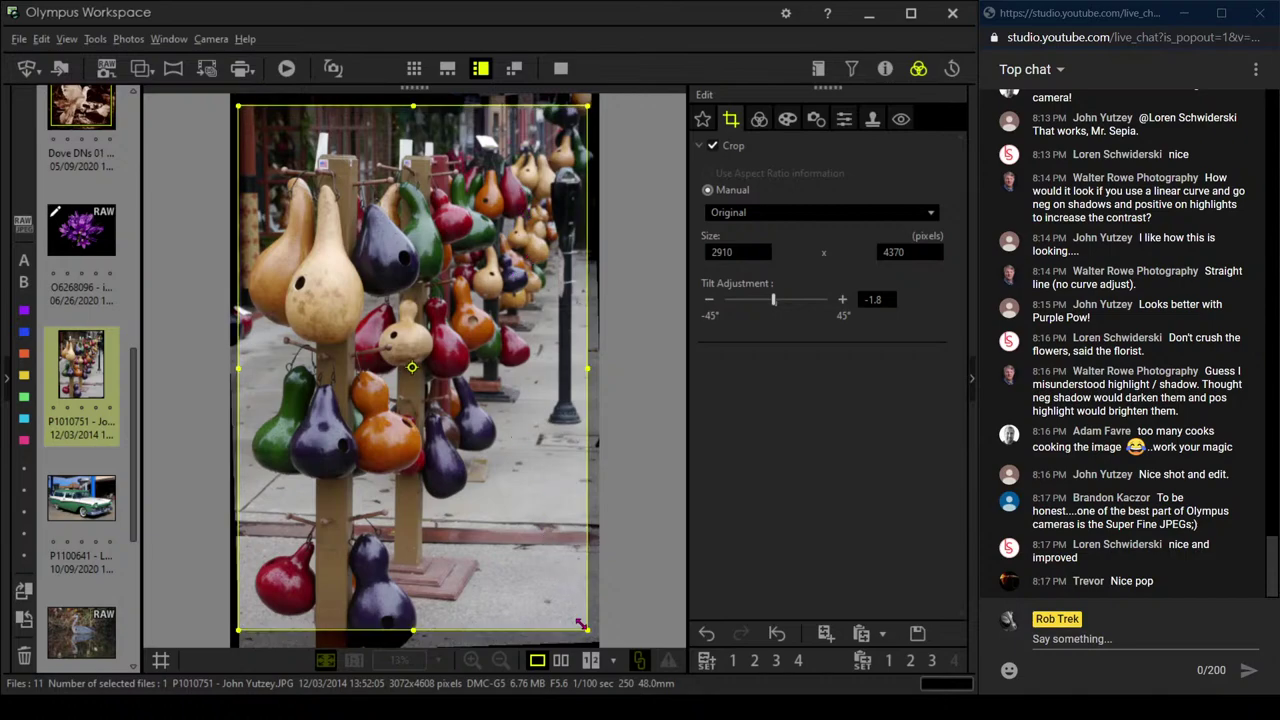
{"action": "left_click_drag", "start_coordinate": [587, 630], "coordinate": [539, 517]}
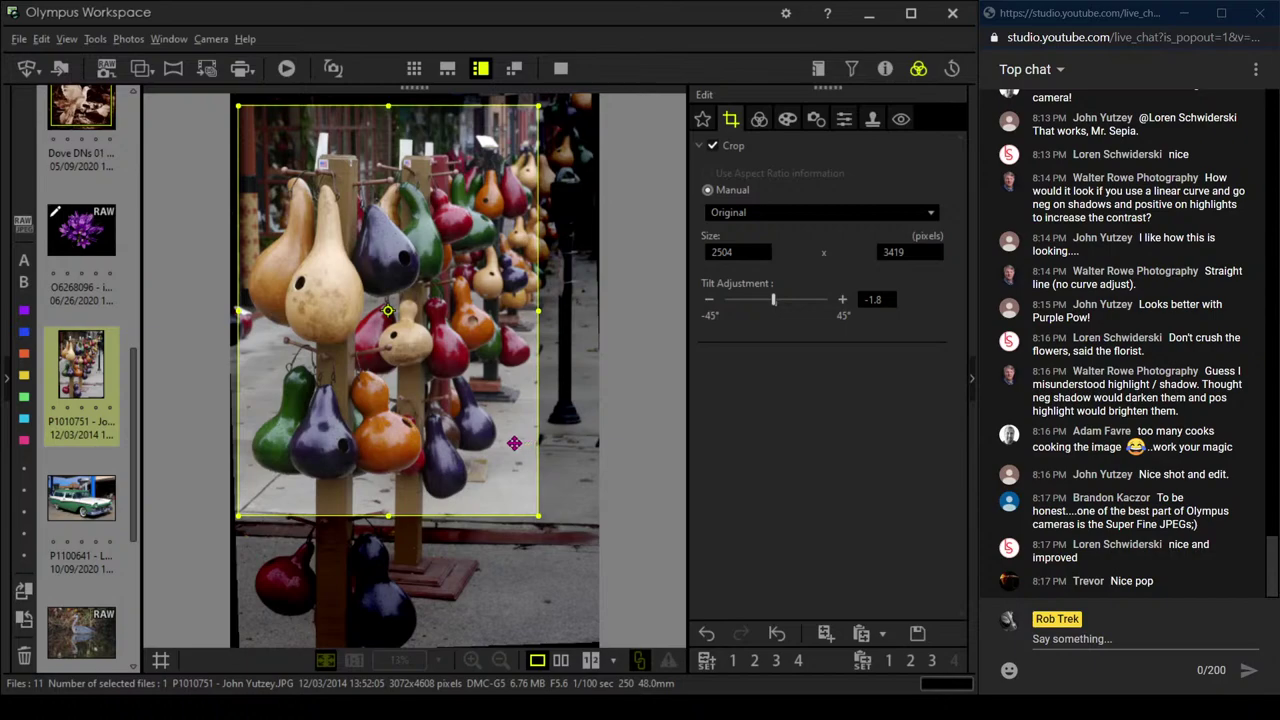
Deepen the gourd photo's shadows slightly with RGB tone curve points and set Gradation to Manual at 26
{"action": "left_click", "coordinate": [759, 119]}
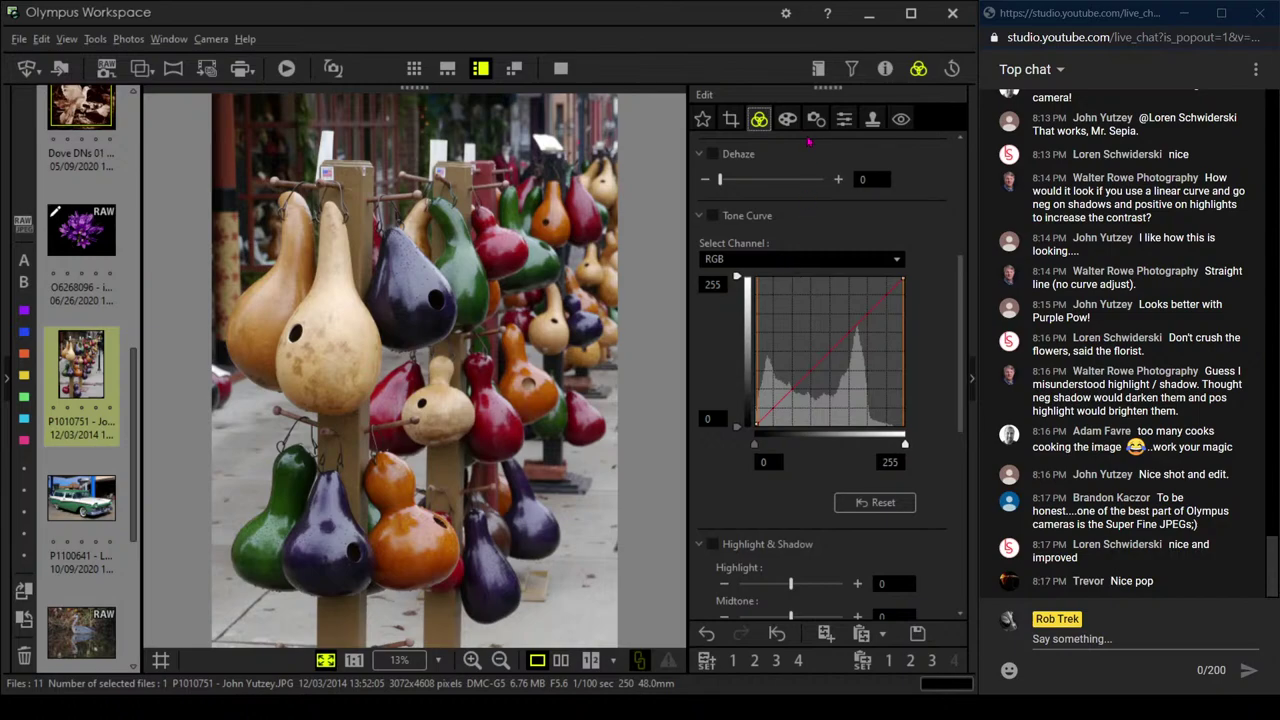
{"action": "left_click", "coordinate": [765, 415]}
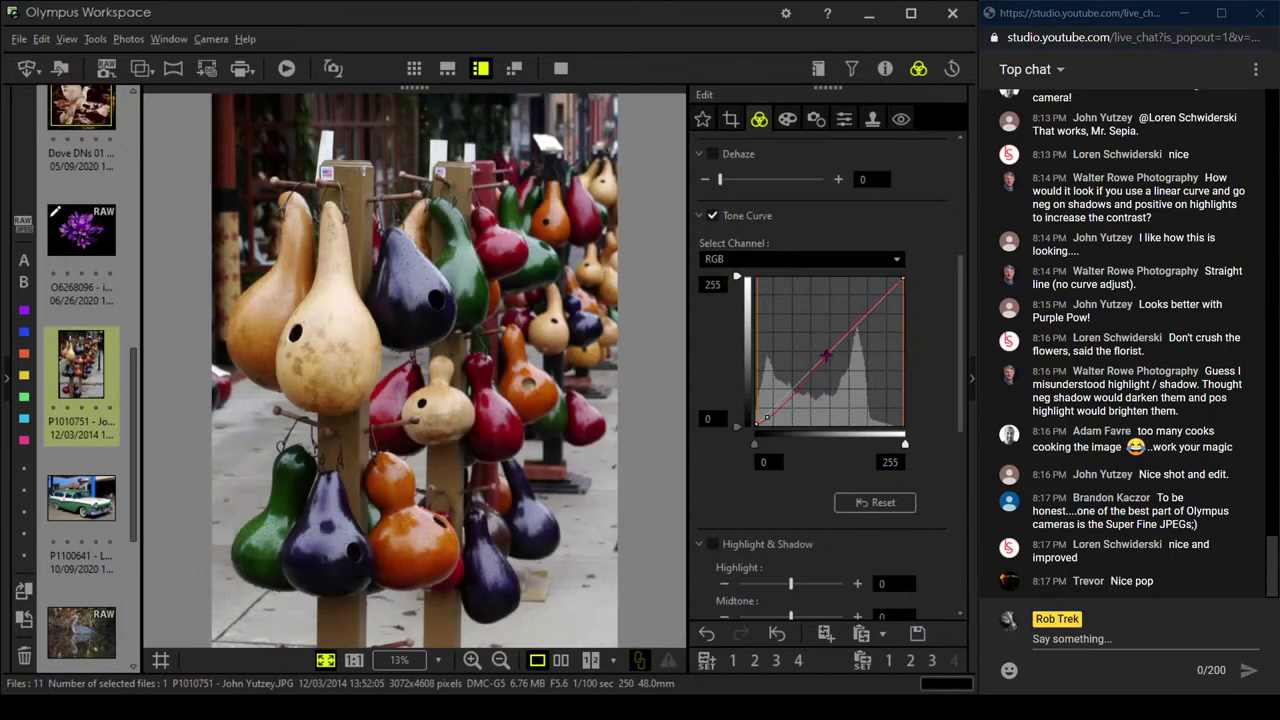
{"action": "scroll", "coordinate": [831, 478], "scroll_direction": "down", "scroll_amount": 1}
{"action": "scroll", "coordinate": [831, 478], "scroll_direction": "down", "scroll_amount": 8}
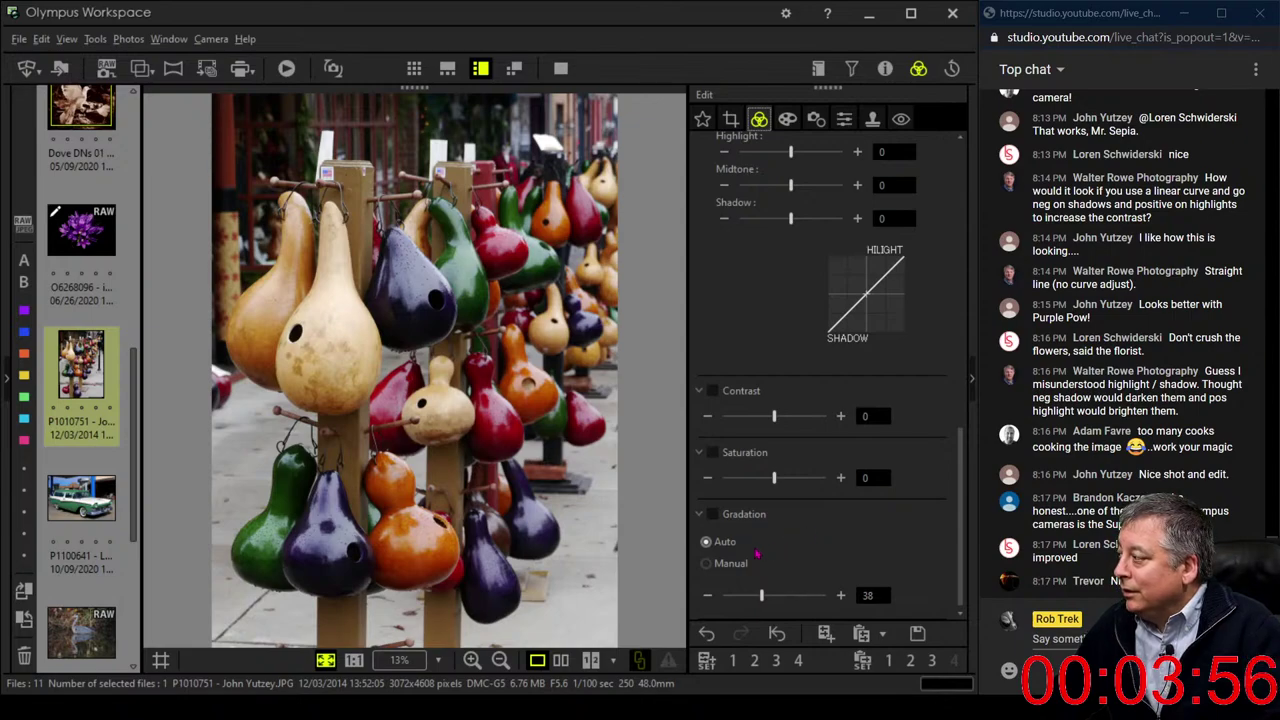
{"action": "left_click", "coordinate": [708, 564]}
{"action": "left_click_drag", "start_coordinate": [762, 595], "coordinate": [749, 597]}
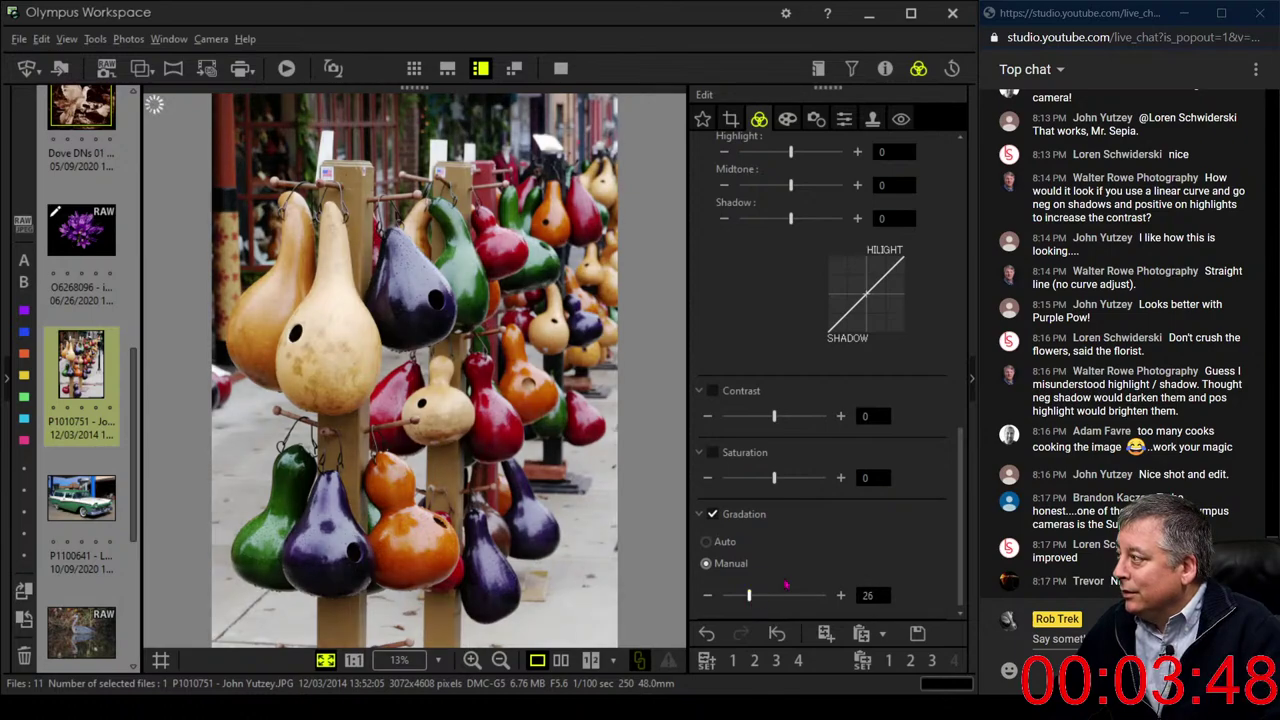
Darken the edges of the gourd photo by setting the vignetting adjustment to -8
{"action": "scroll", "coordinate": [967, 401], "scroll_direction": "up", "scroll_amount": 3}
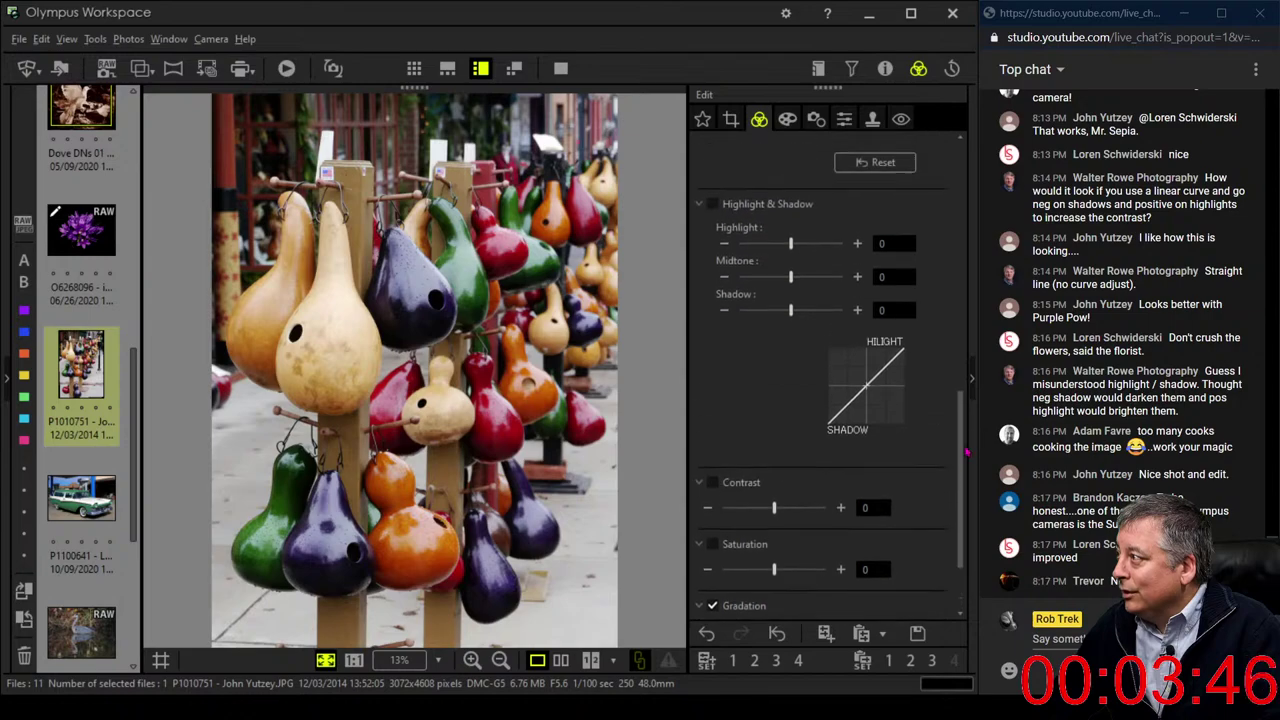
{"action": "scroll", "coordinate": [895, 395], "scroll_direction": "up", "scroll_amount": 5}
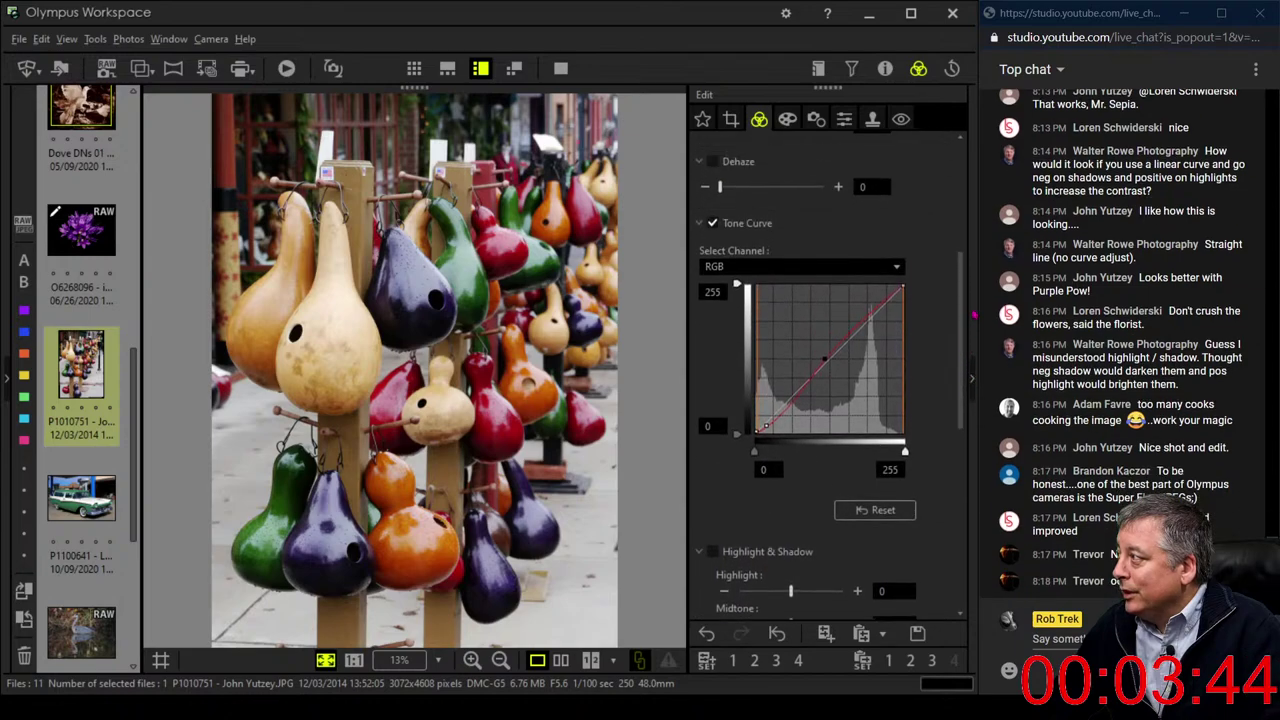
{"action": "scroll", "coordinate": [828, 540], "scroll_direction": "up", "scroll_amount": 1}
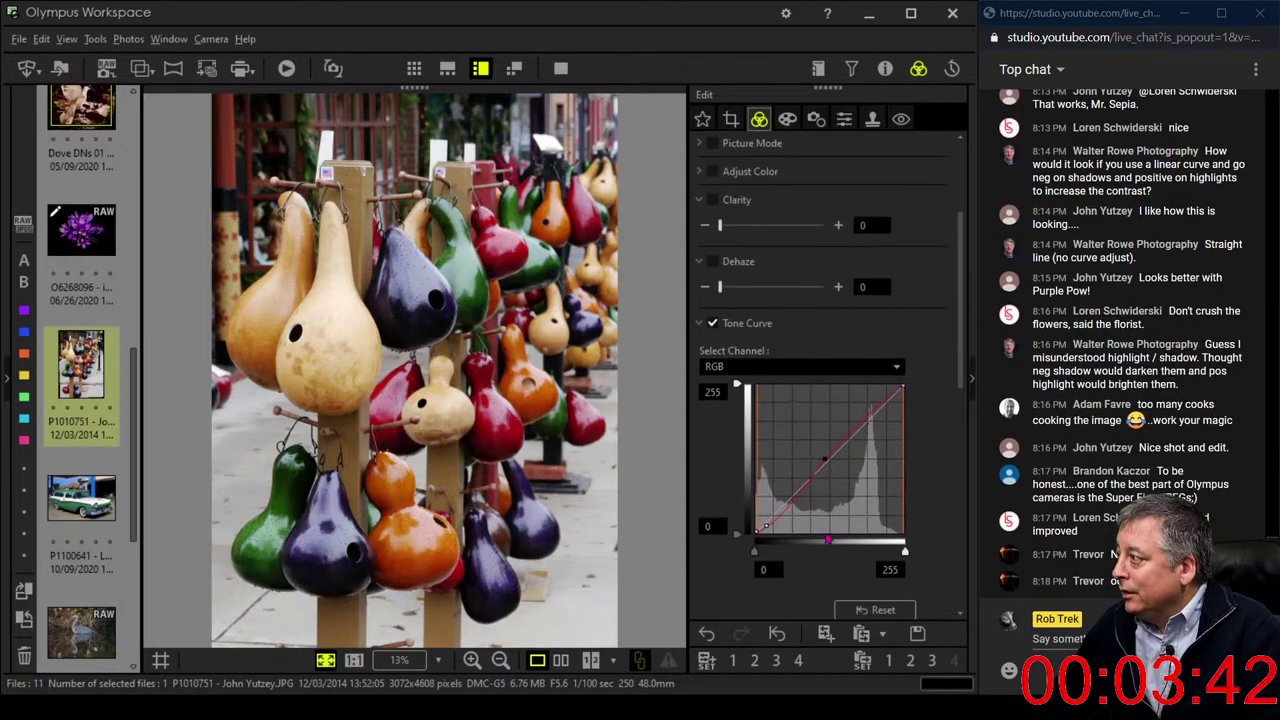
{"action": "scroll", "coordinate": [923, 373], "scroll_direction": "up", "scroll_amount": 2}
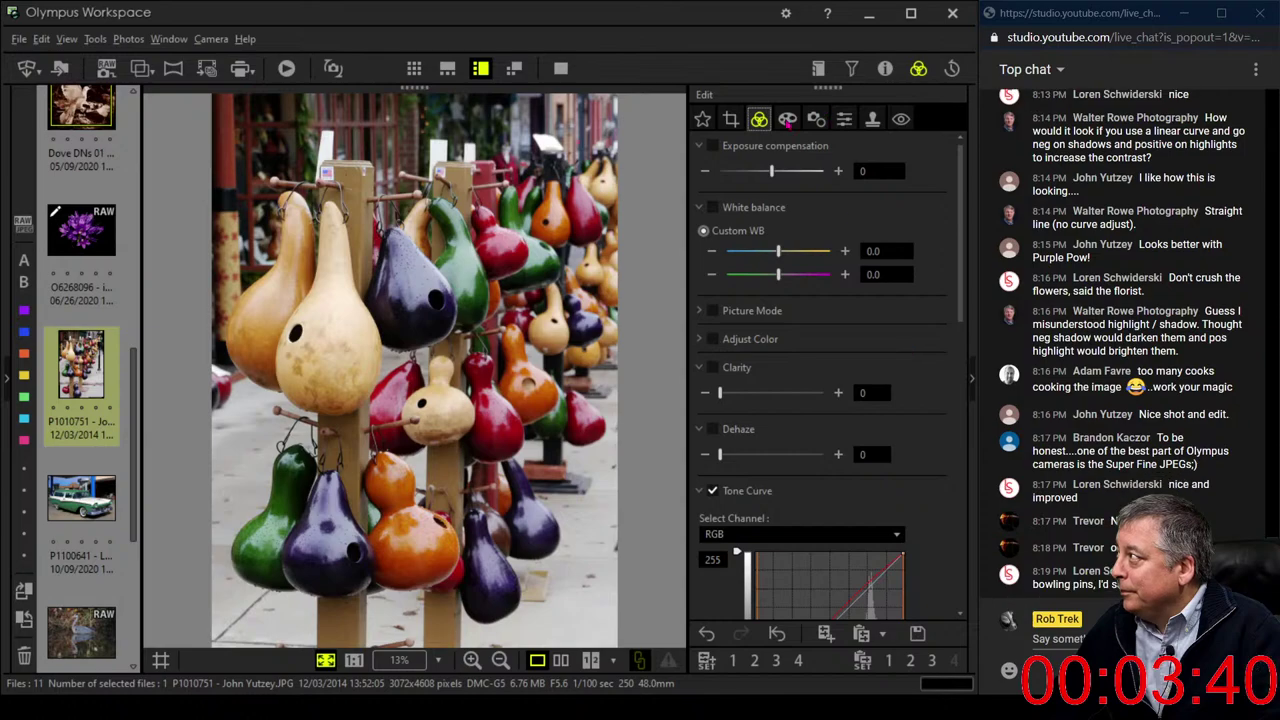
{"action": "left_click", "coordinate": [788, 119]}
{"action": "left_click_drag", "start_coordinate": [774, 571], "coordinate": [760, 574]}
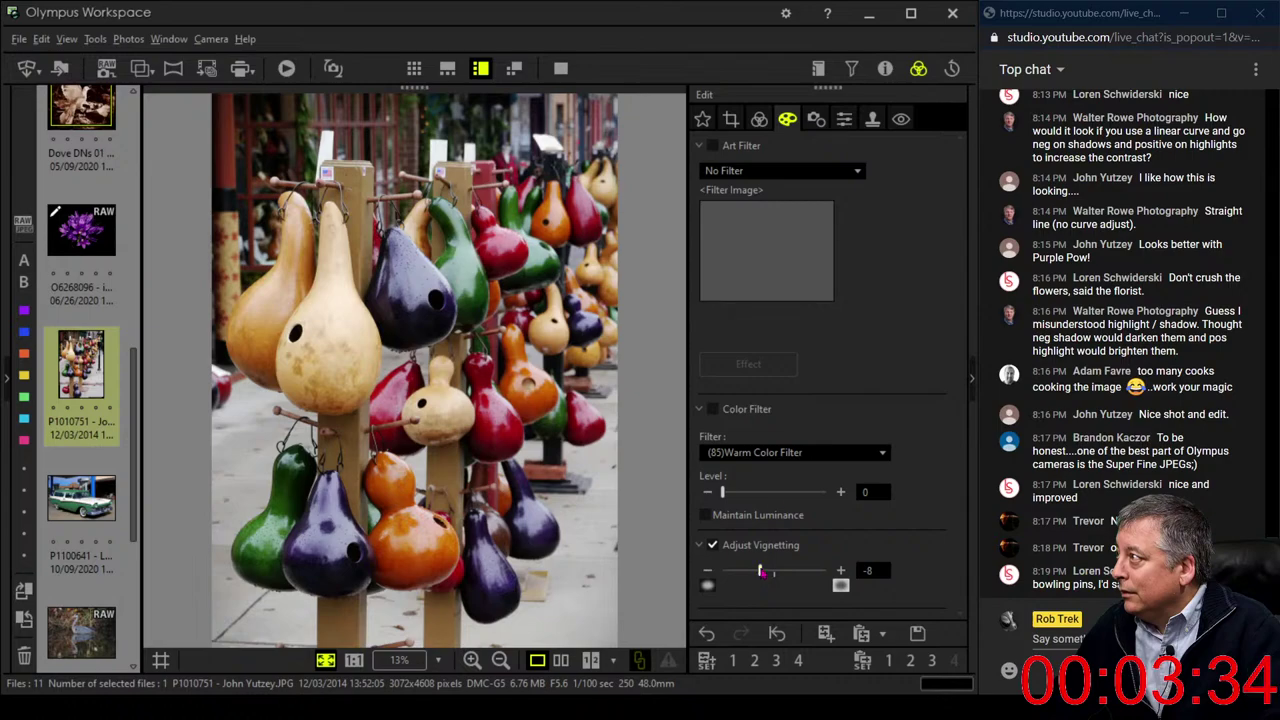
Straighten the gourd photo further with a tilt of -2.8 and shrink its crop to 2473 x 3392 pixels
{"action": "left_click", "coordinate": [733, 121]}
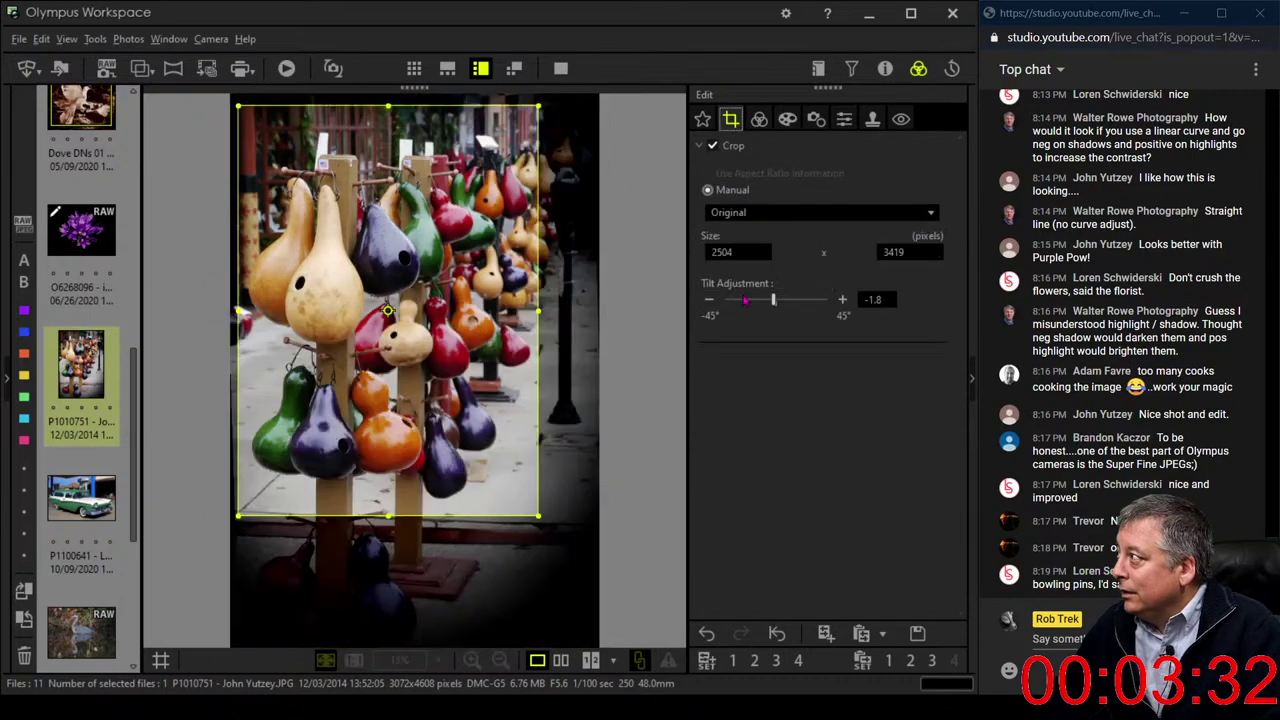
{"action": "left_click", "coordinate": [709, 300]}
{"action": "left_click", "coordinate": [709, 300]}
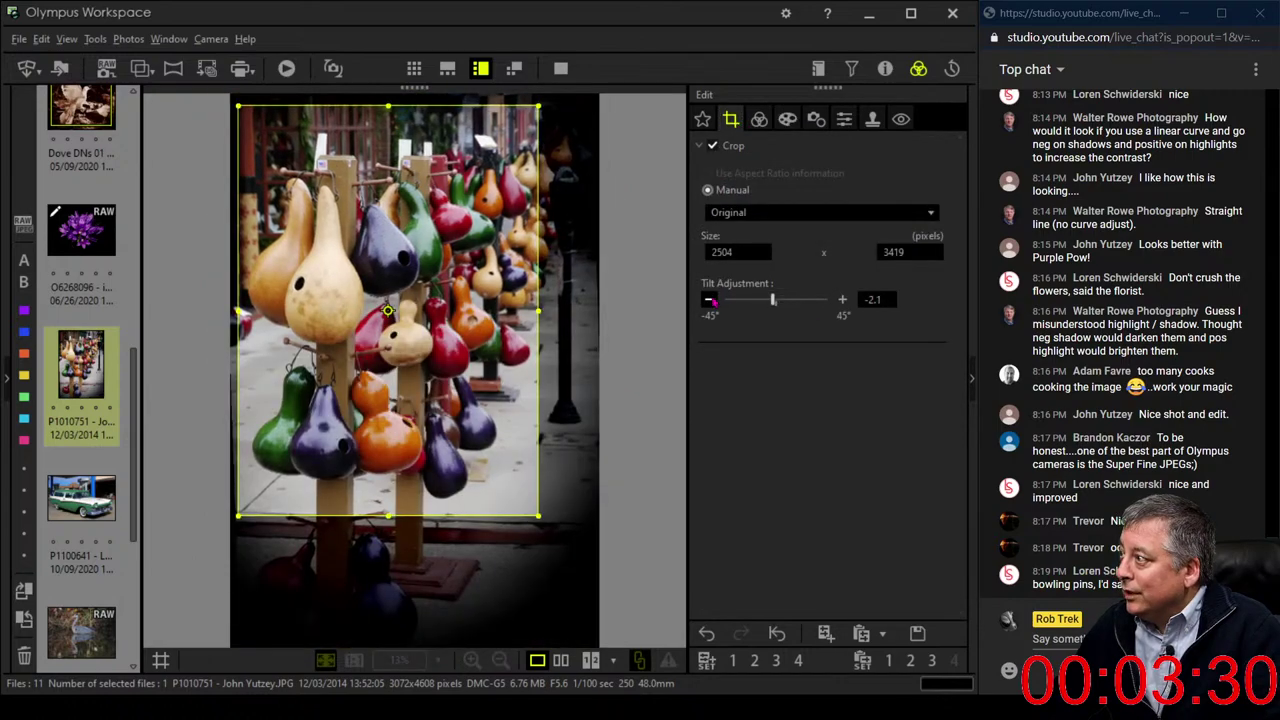
{"action": "left_click", "coordinate": [709, 300]}
{"action": "left_click", "coordinate": [709, 300]}
{"action": "left_click", "coordinate": [709, 300]}
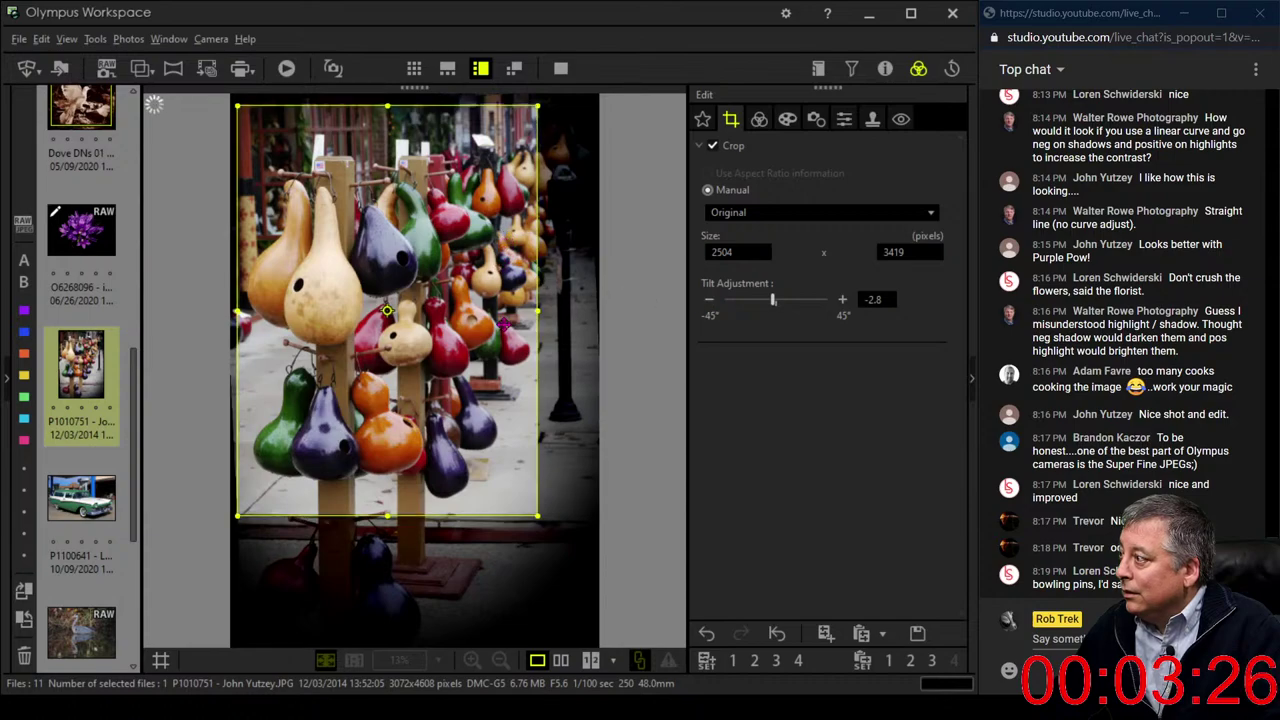
{"action": "left_click_drag", "start_coordinate": [535, 511], "coordinate": [532, 512]}
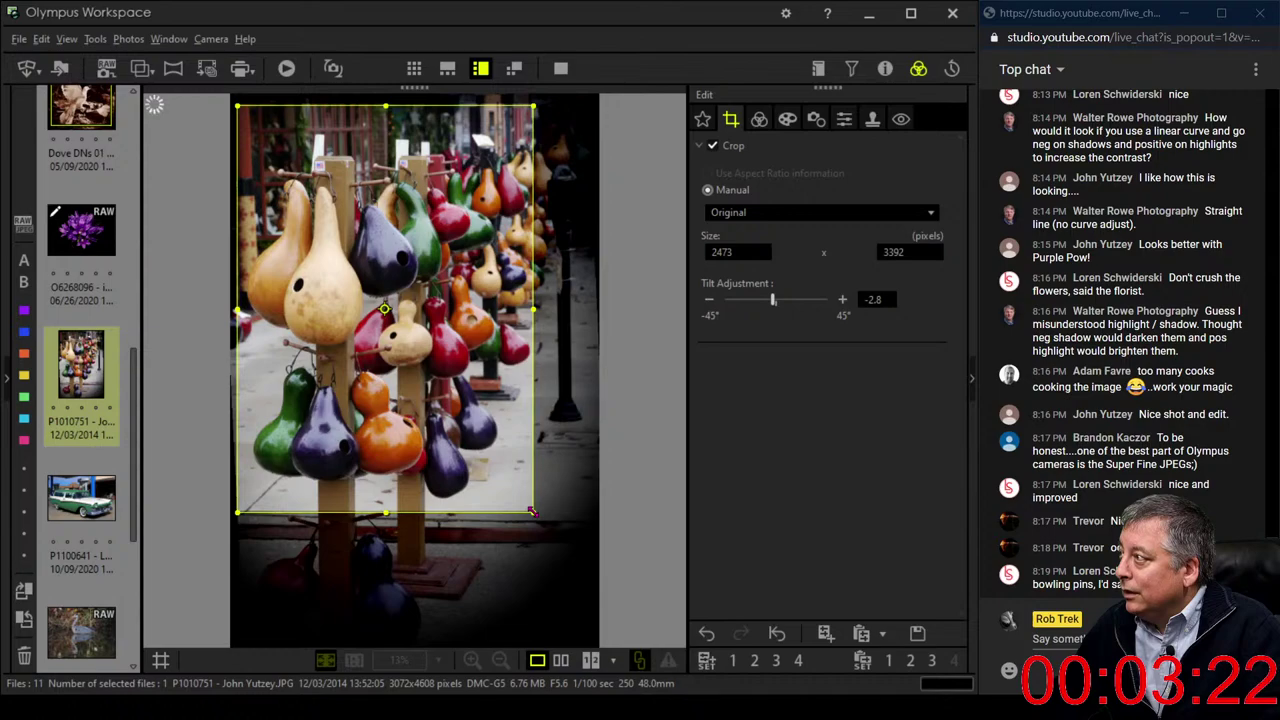
{"action": "left_click", "coordinate": [484, 170]}
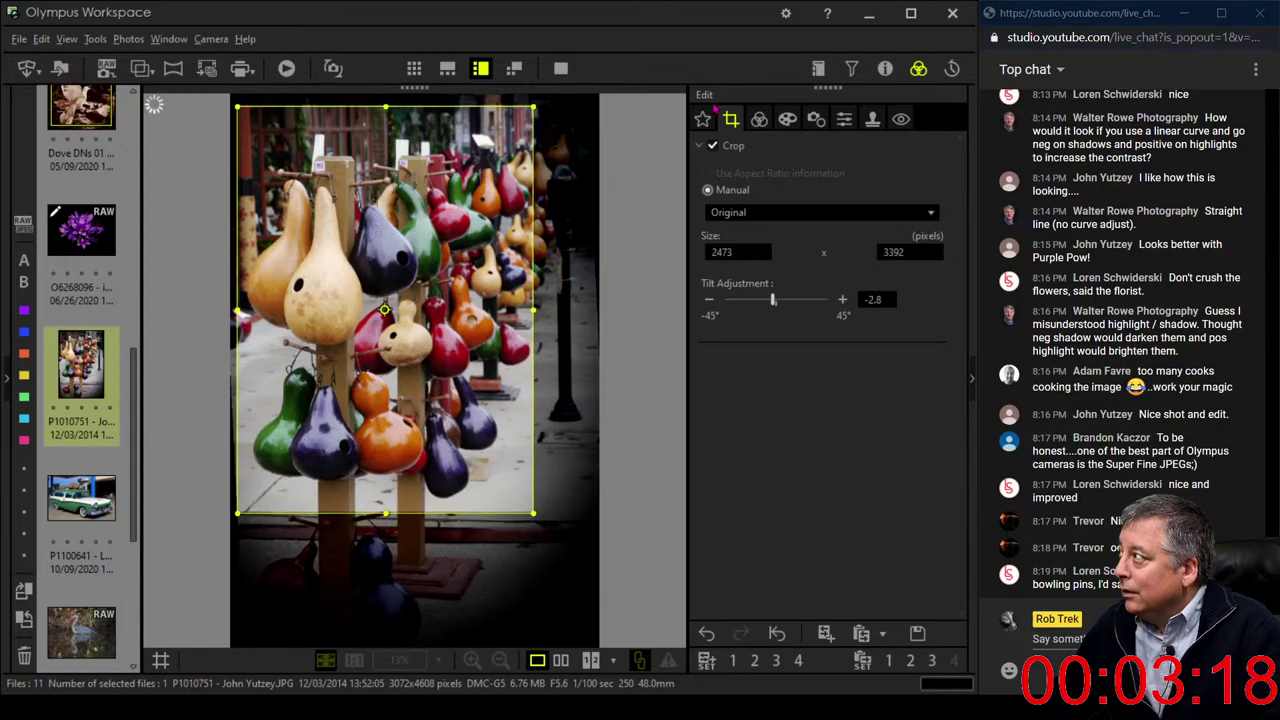
Reduce the gourd photo's sharpness setting to 4
{"action": "left_click", "coordinate": [759, 119]}
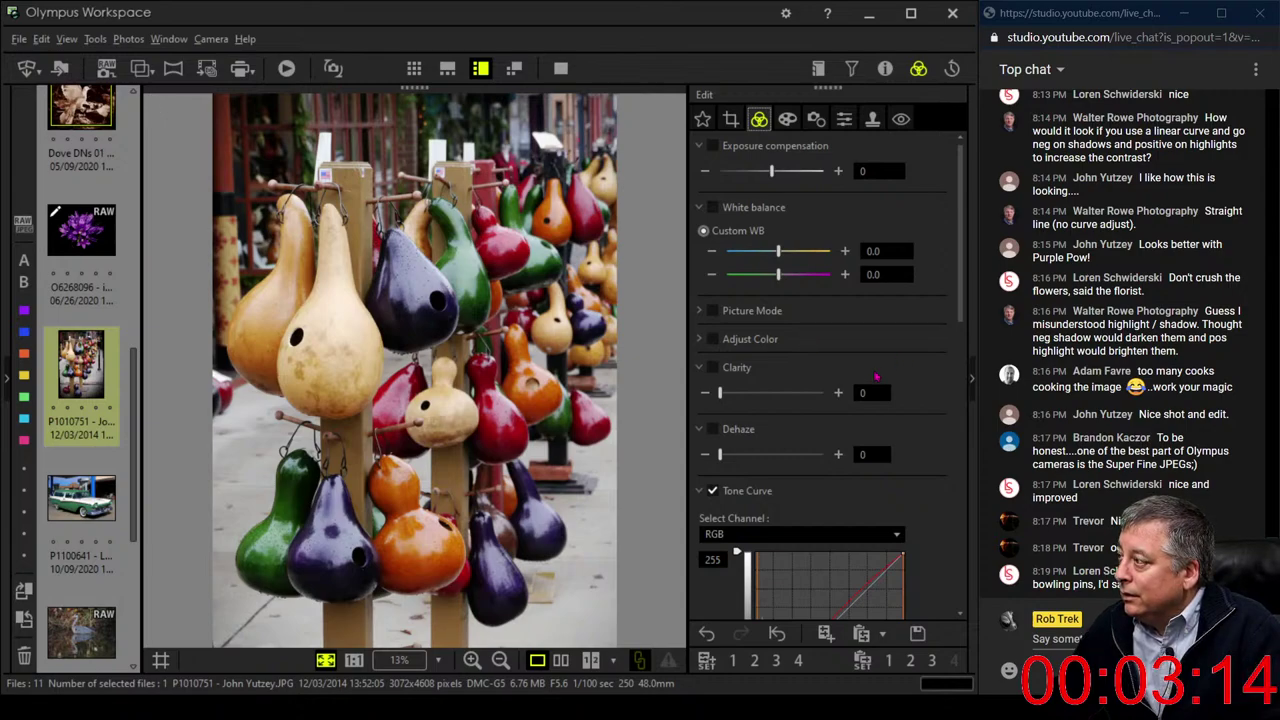
{"action": "left_click", "coordinate": [844, 119]}
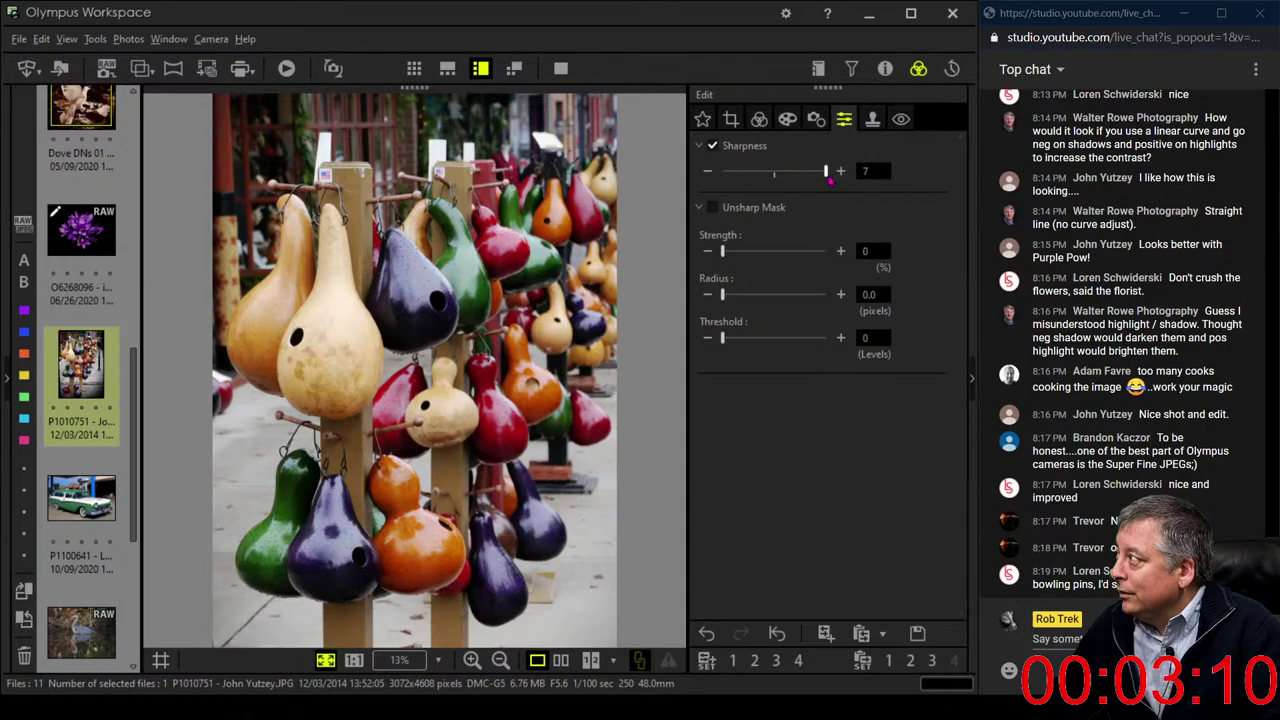
{"action": "left_click_drag", "start_coordinate": [826, 176], "coordinate": [806, 177]}
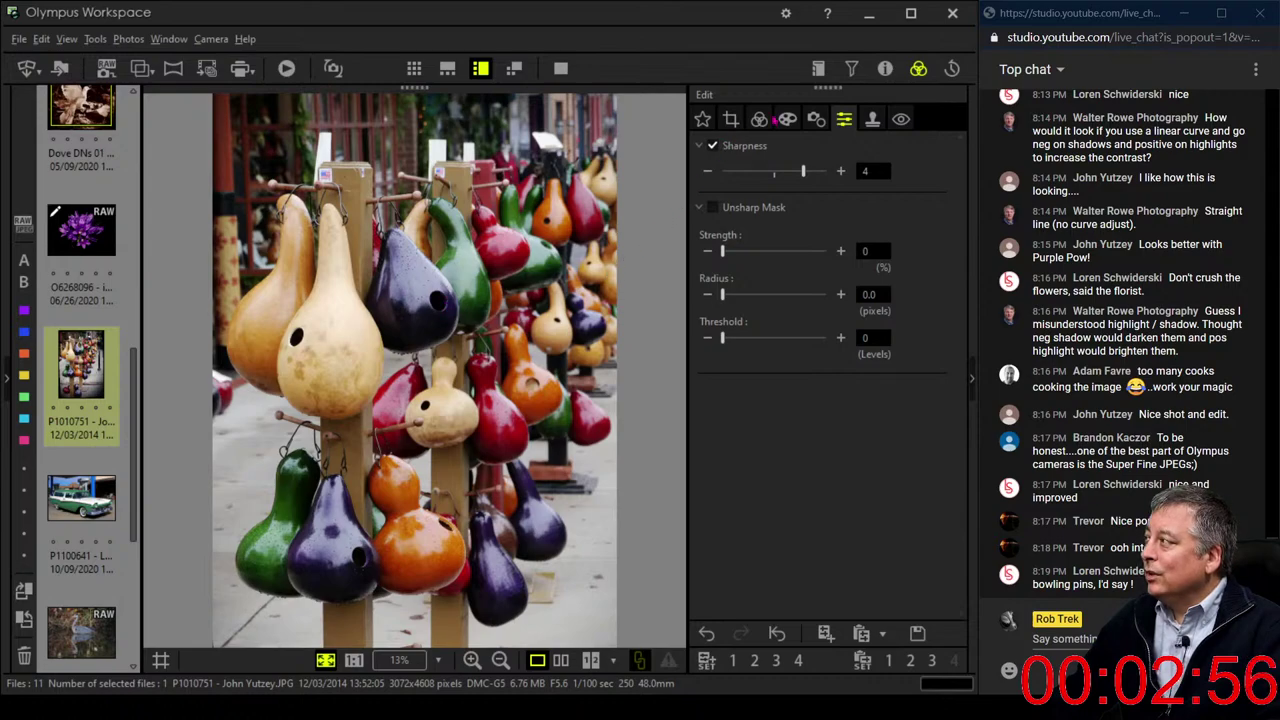
Boost the gourd photo's saturation to 16
{"action": "left_click", "coordinate": [762, 120]}
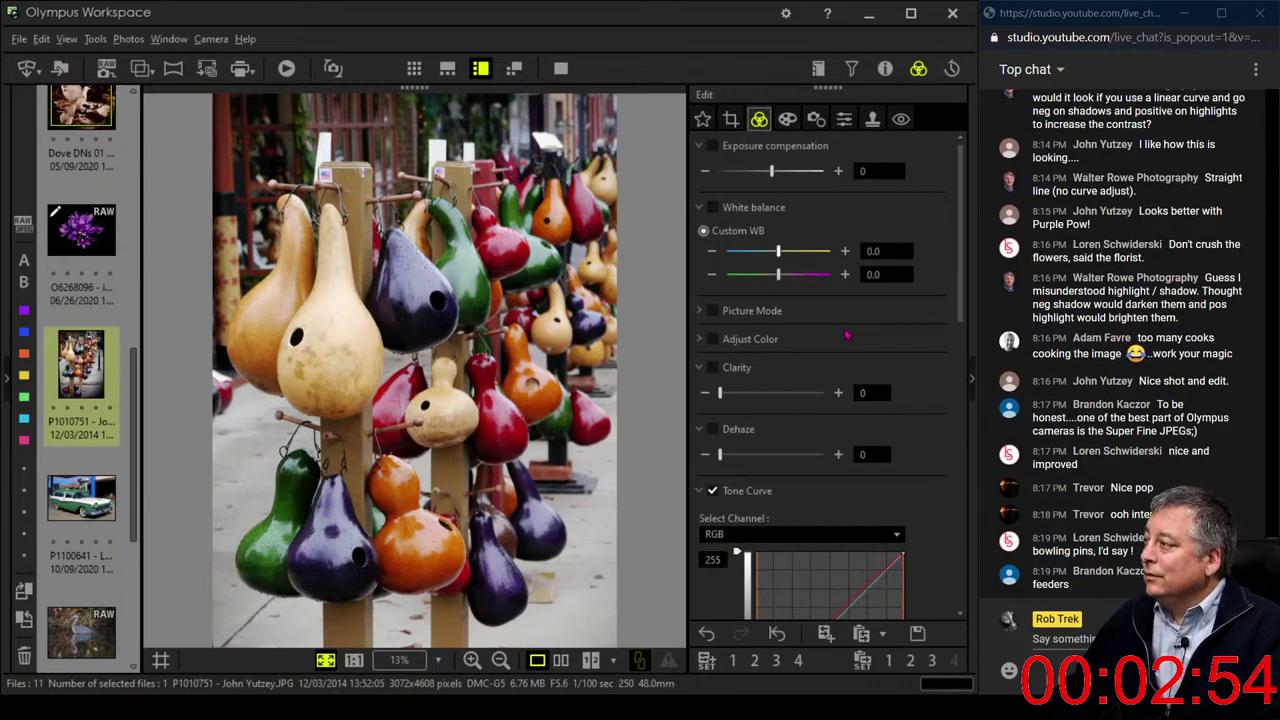
{"action": "scroll", "coordinate": [845, 330], "scroll_direction": "down", "scroll_amount": 3}
{"action": "scroll", "coordinate": [847, 333], "scroll_direction": "down", "scroll_amount": 10}
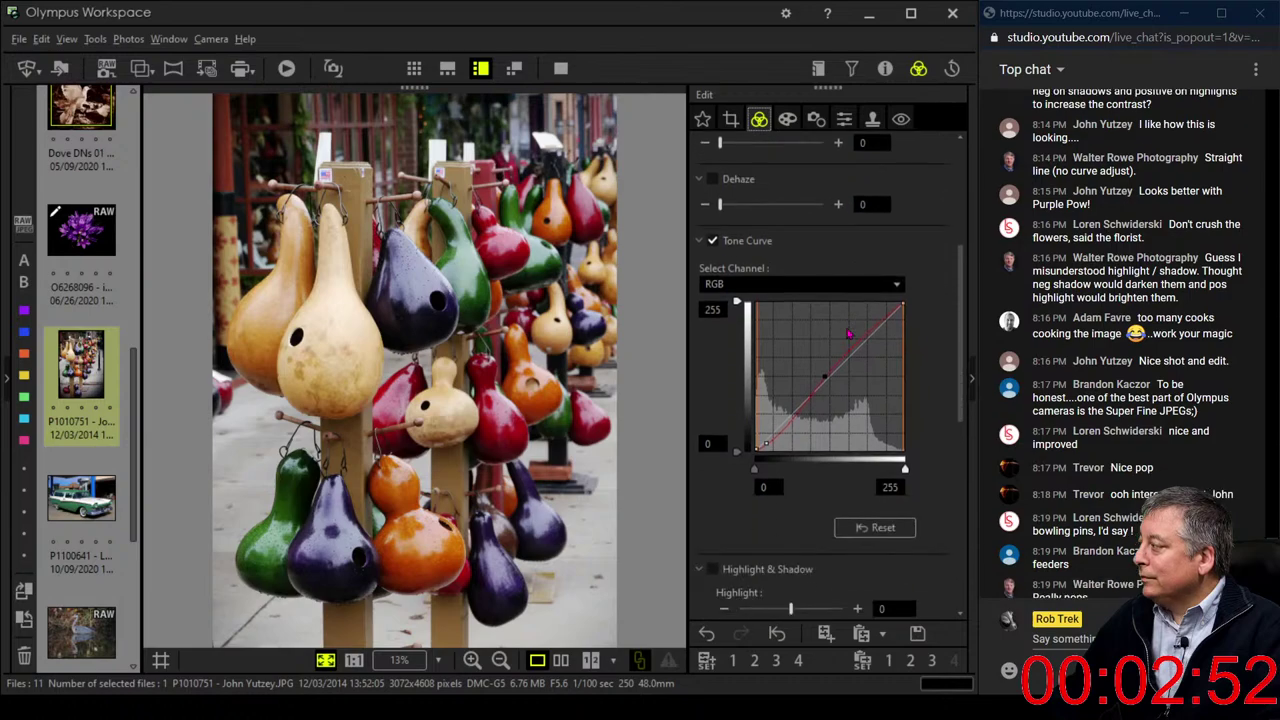
{"action": "scroll", "coordinate": [848, 333], "scroll_direction": "down", "scroll_amount": 1}
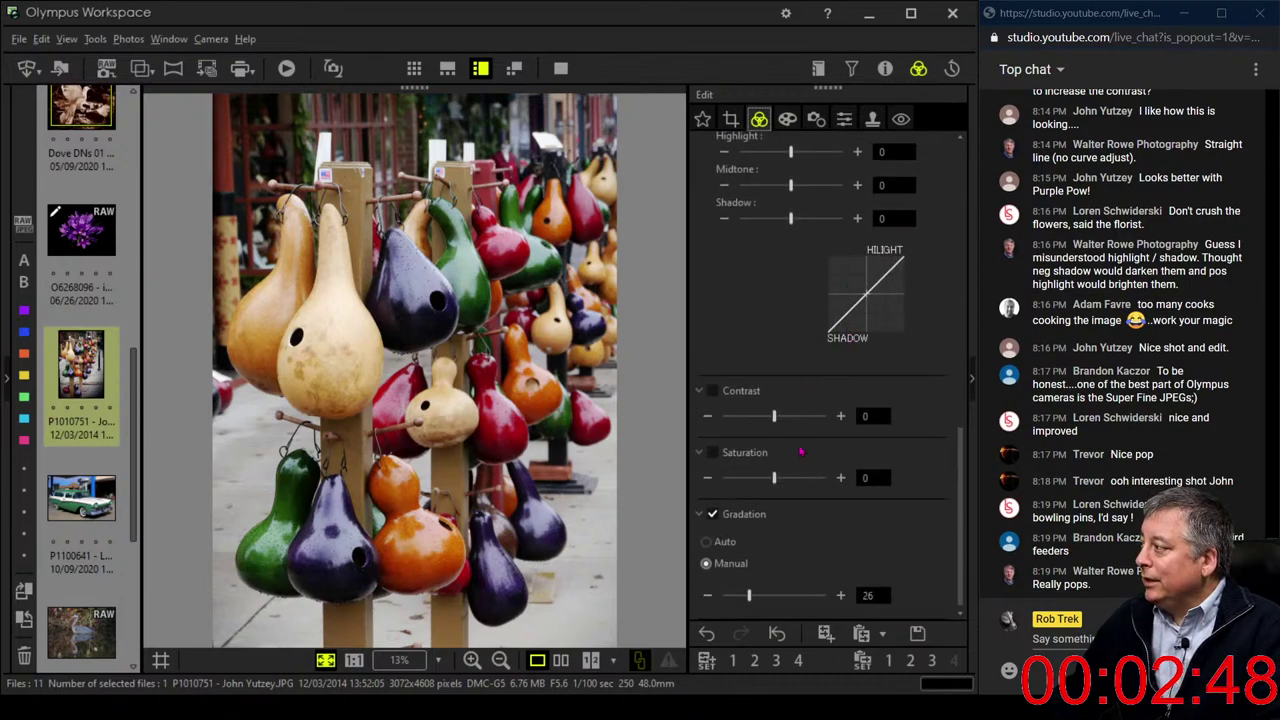
{"action": "left_click_drag", "start_coordinate": [777, 489], "coordinate": [786, 487]}
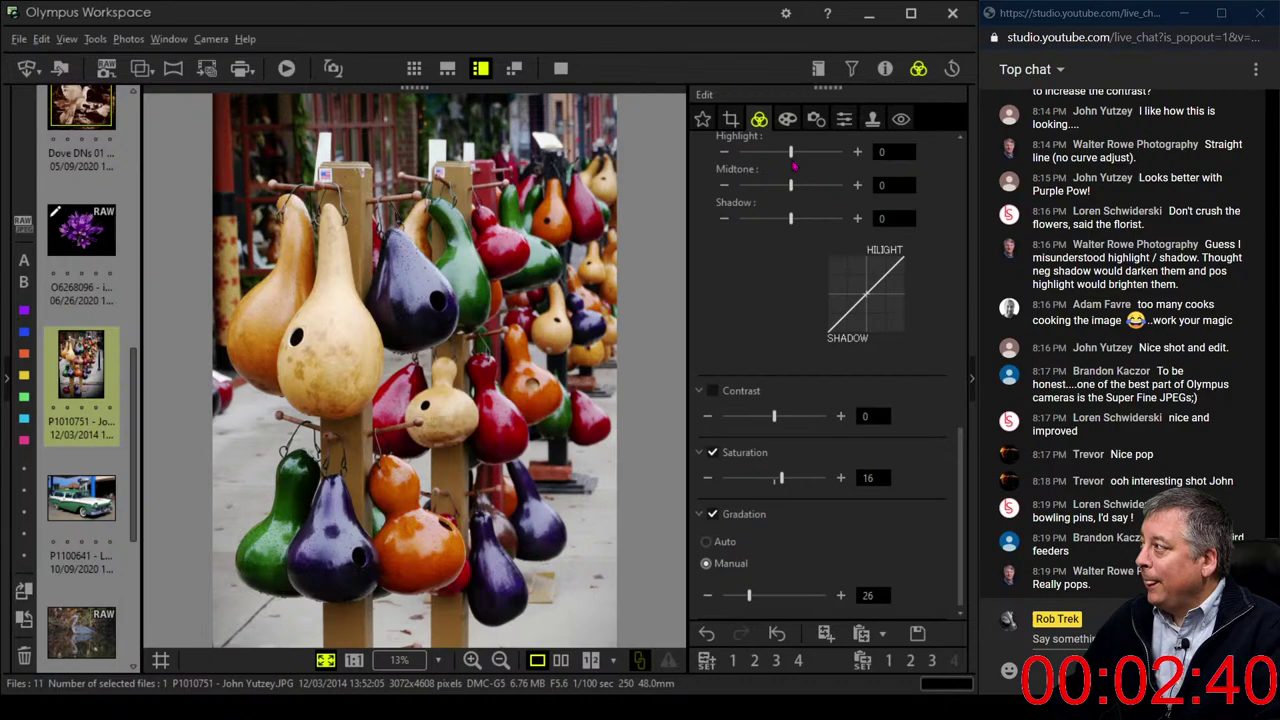
Bring out more detail in the gourd photo by setting both Clarity and Dehaze to 17
{"action": "scroll", "coordinate": [784, 311], "scroll_direction": "up", "scroll_amount": 10}
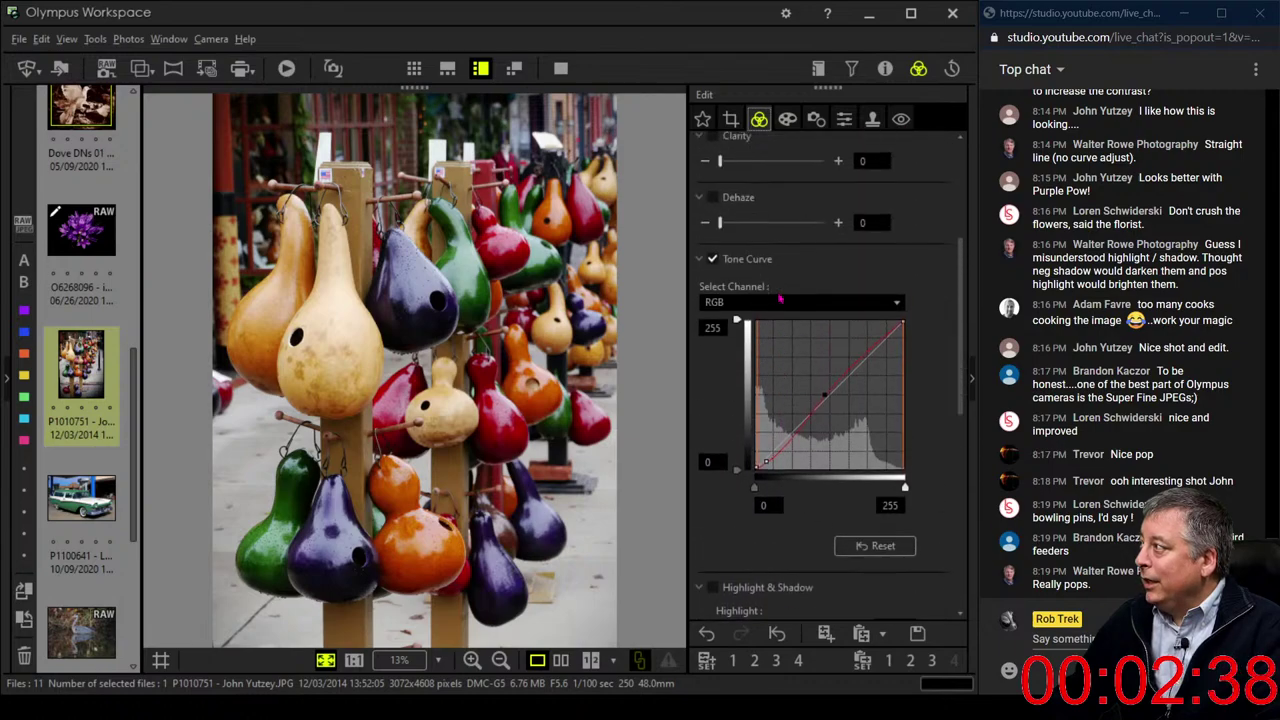
{"action": "left_click_drag", "start_coordinate": [720, 347], "coordinate": [736, 348]}
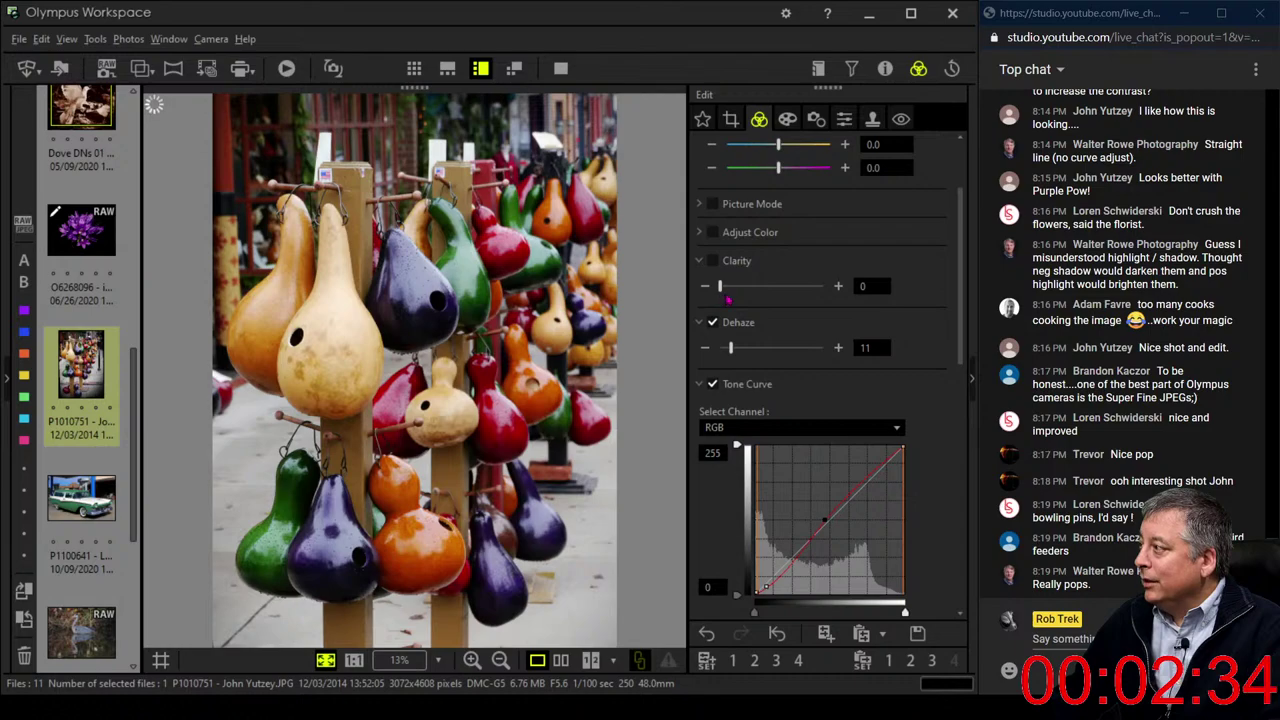
{"action": "left_click_drag", "start_coordinate": [720, 287], "coordinate": [727, 287]}
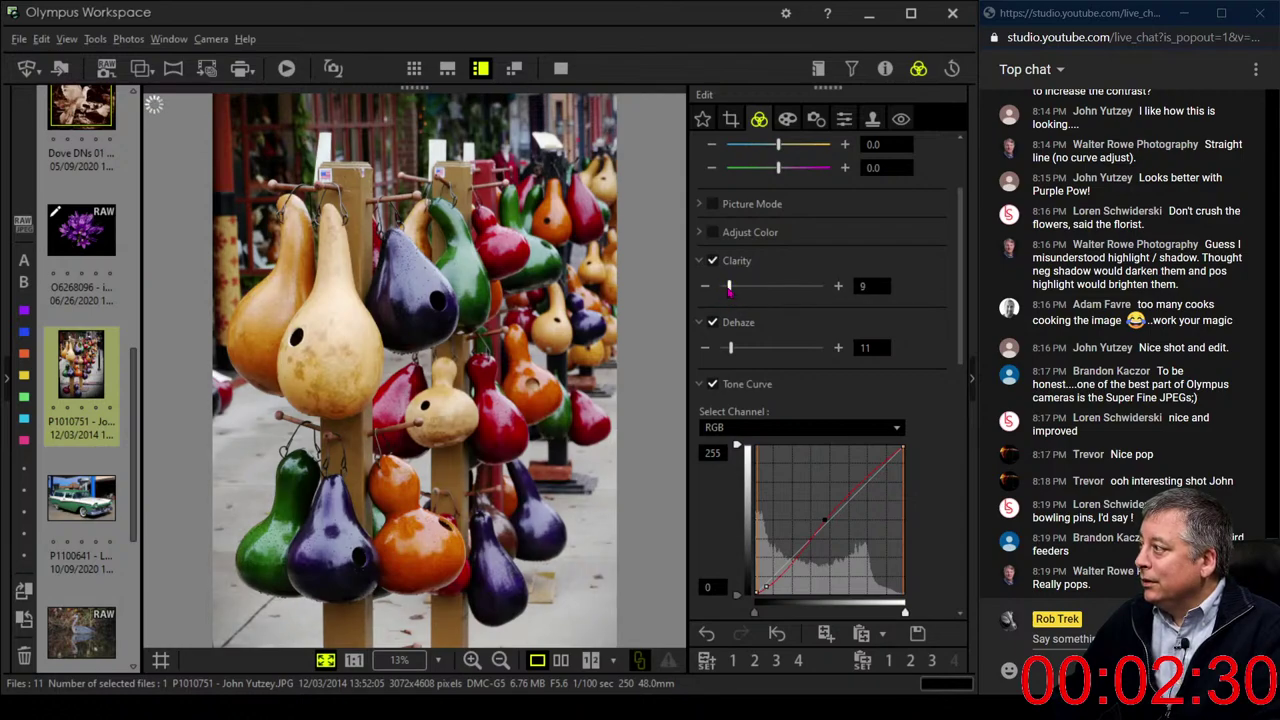
{"action": "left_click_drag", "start_coordinate": [729, 290], "coordinate": [737, 290]}
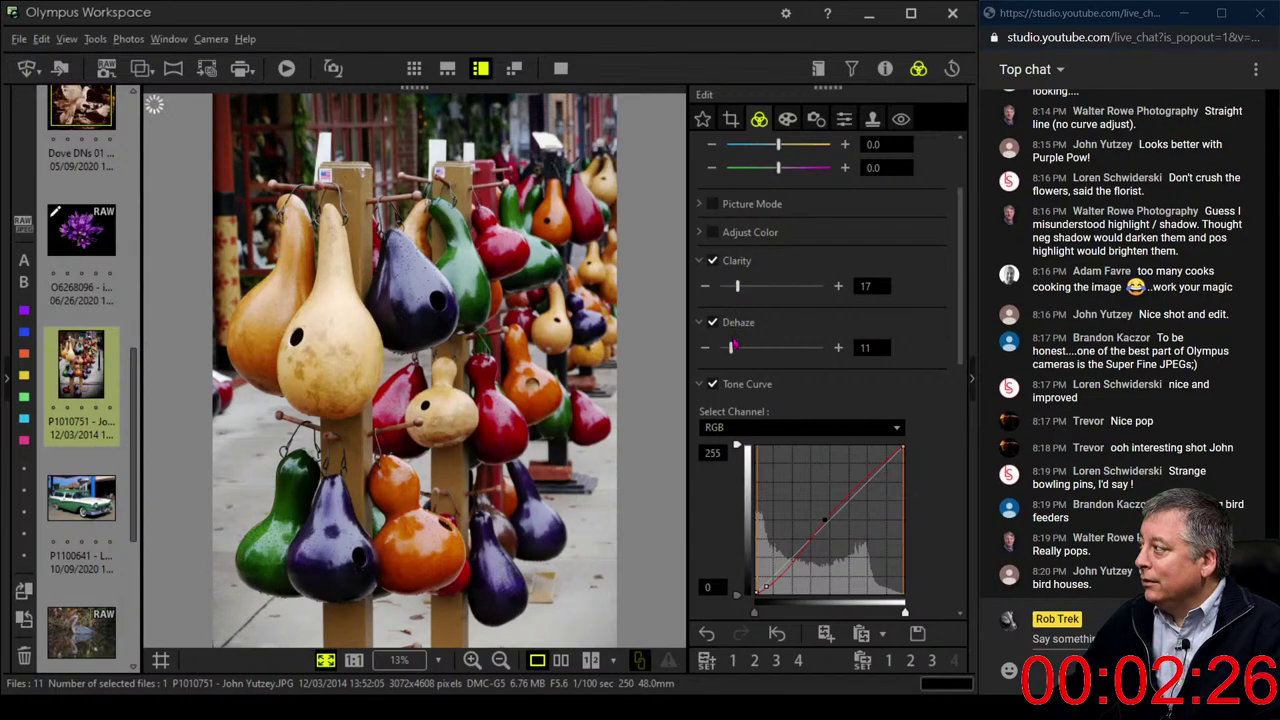
{"action": "left_click_drag", "start_coordinate": [731, 348], "coordinate": [738, 350]}
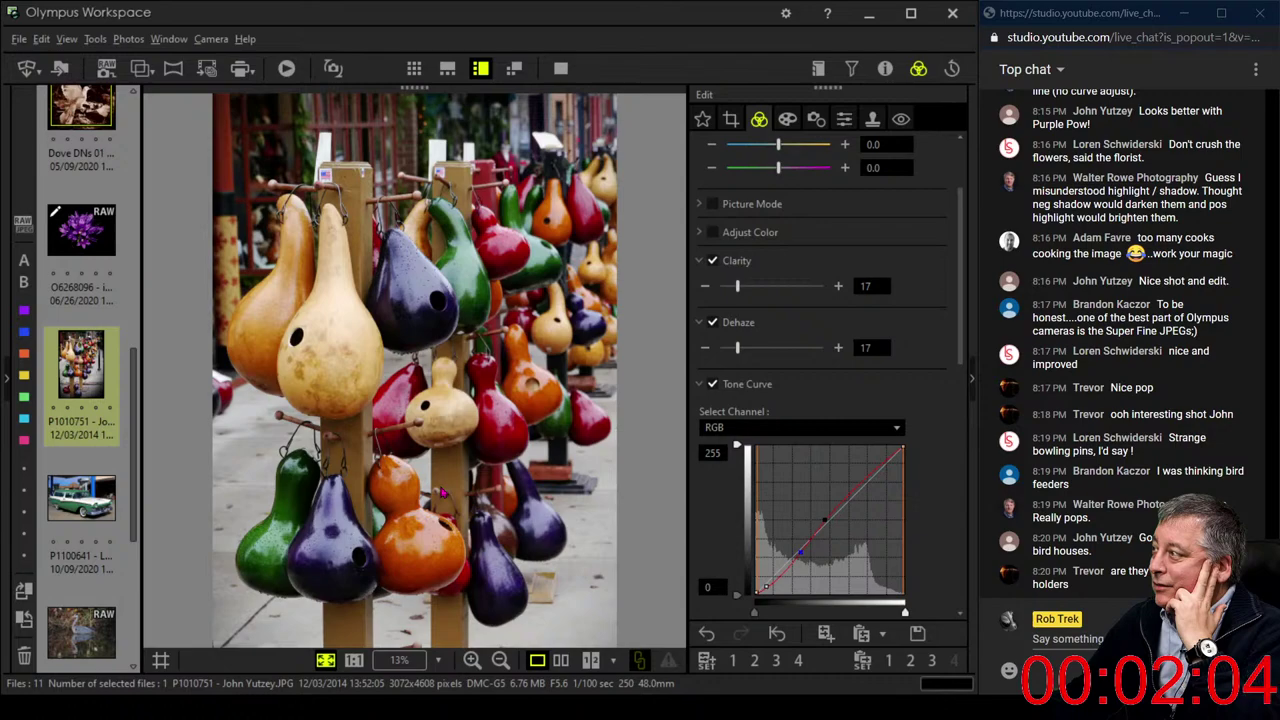
Compare the gourd edit with the original and tighten the crop to 2423 x 3315 pixels from its upper right corner
{"action": "left_click", "coordinate": [556, 664]}
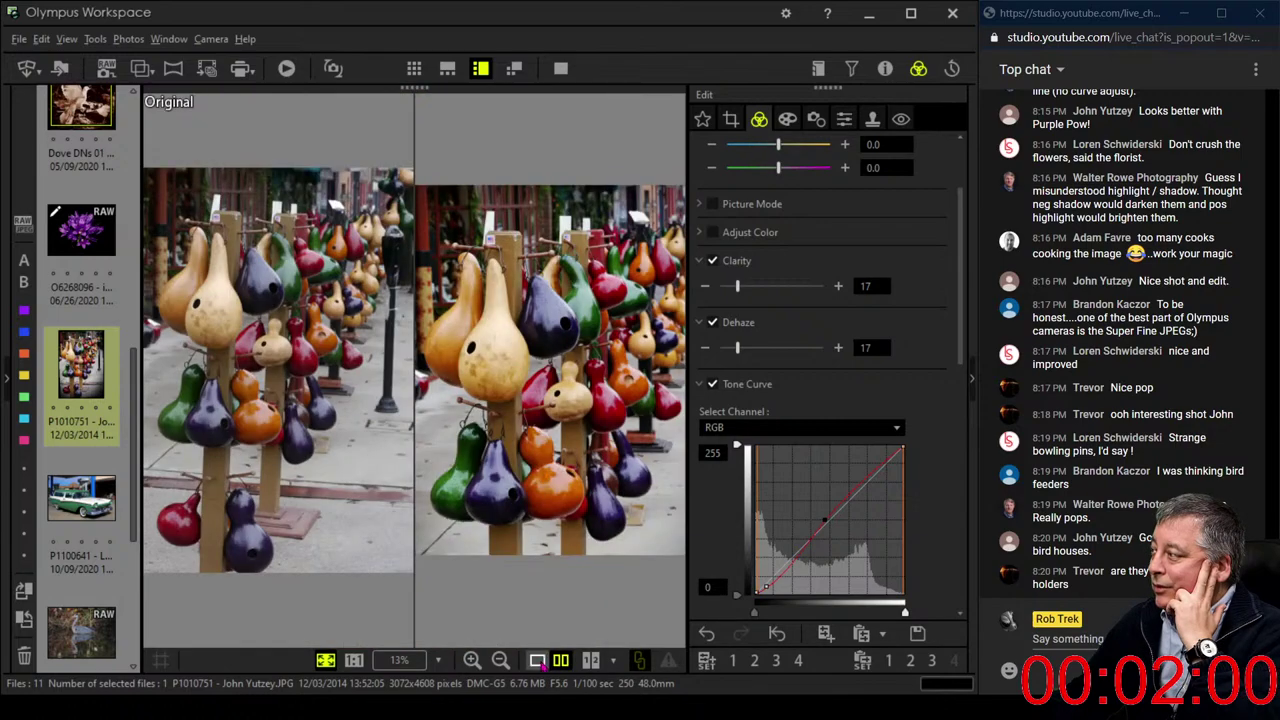
{"action": "left_click", "coordinate": [539, 660]}
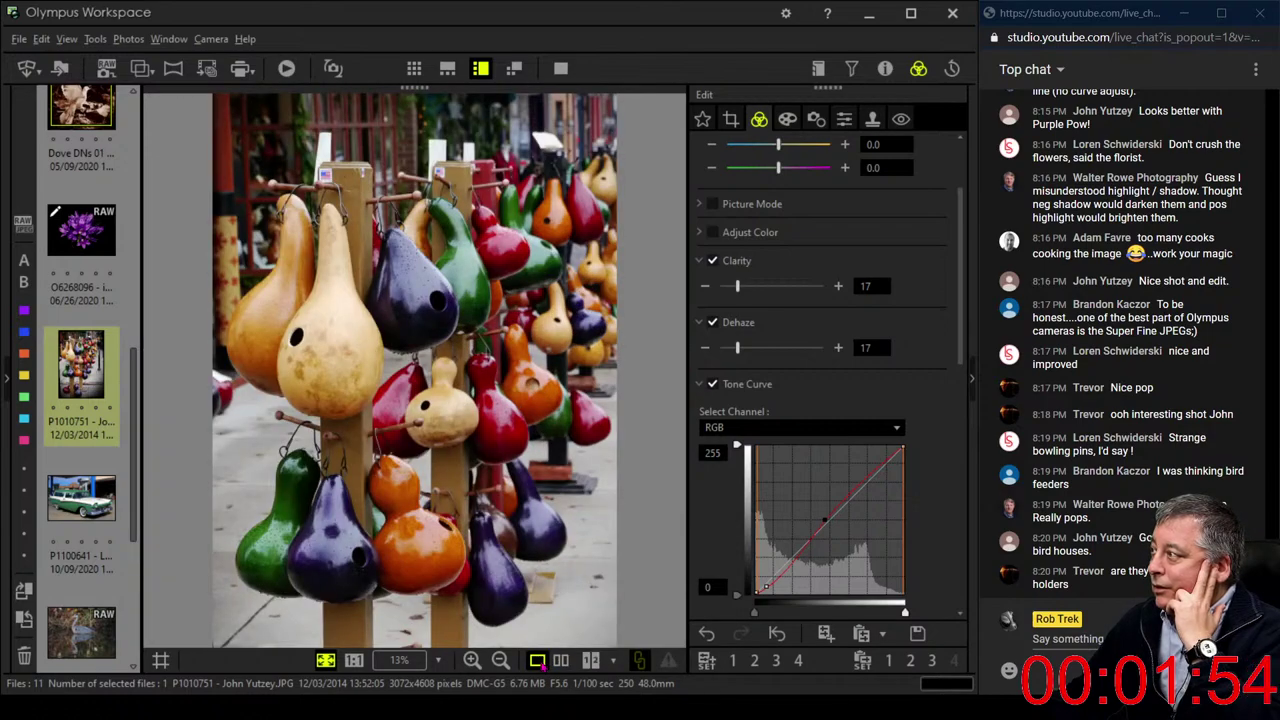
{"action": "left_click", "coordinate": [731, 119]}
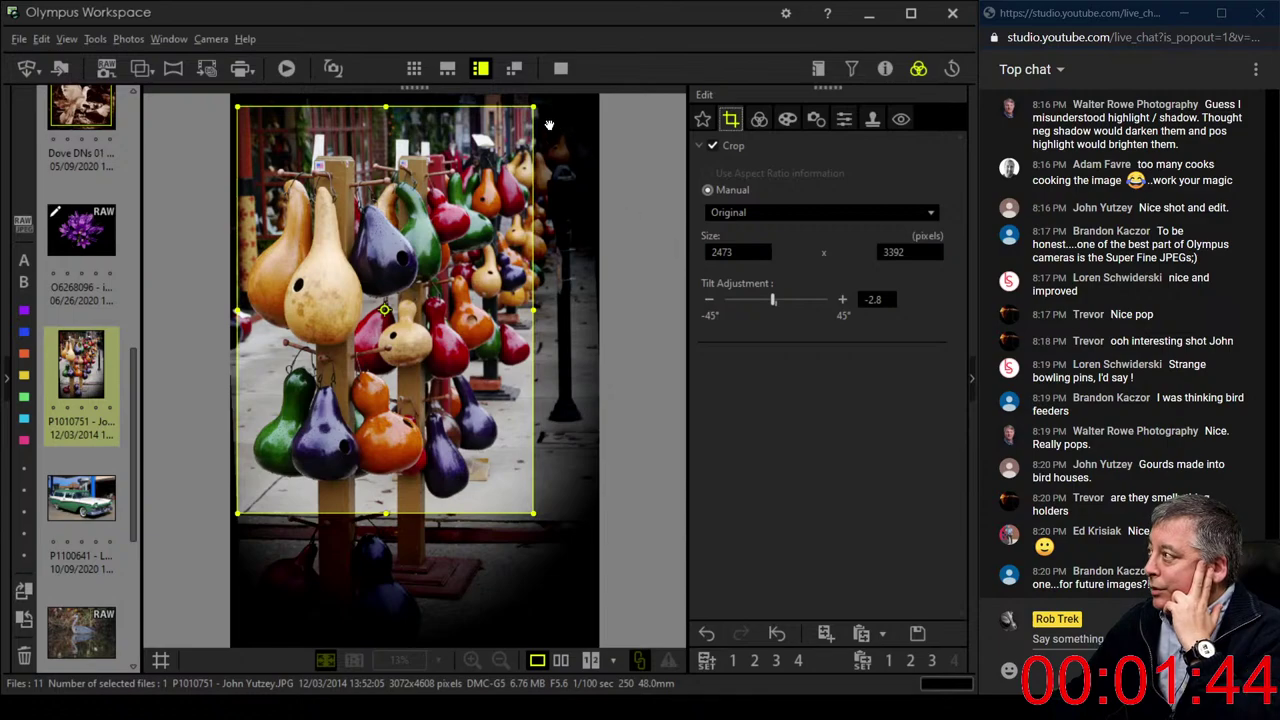
{"action": "left_click_drag", "start_coordinate": [533, 108], "coordinate": [527, 117]}
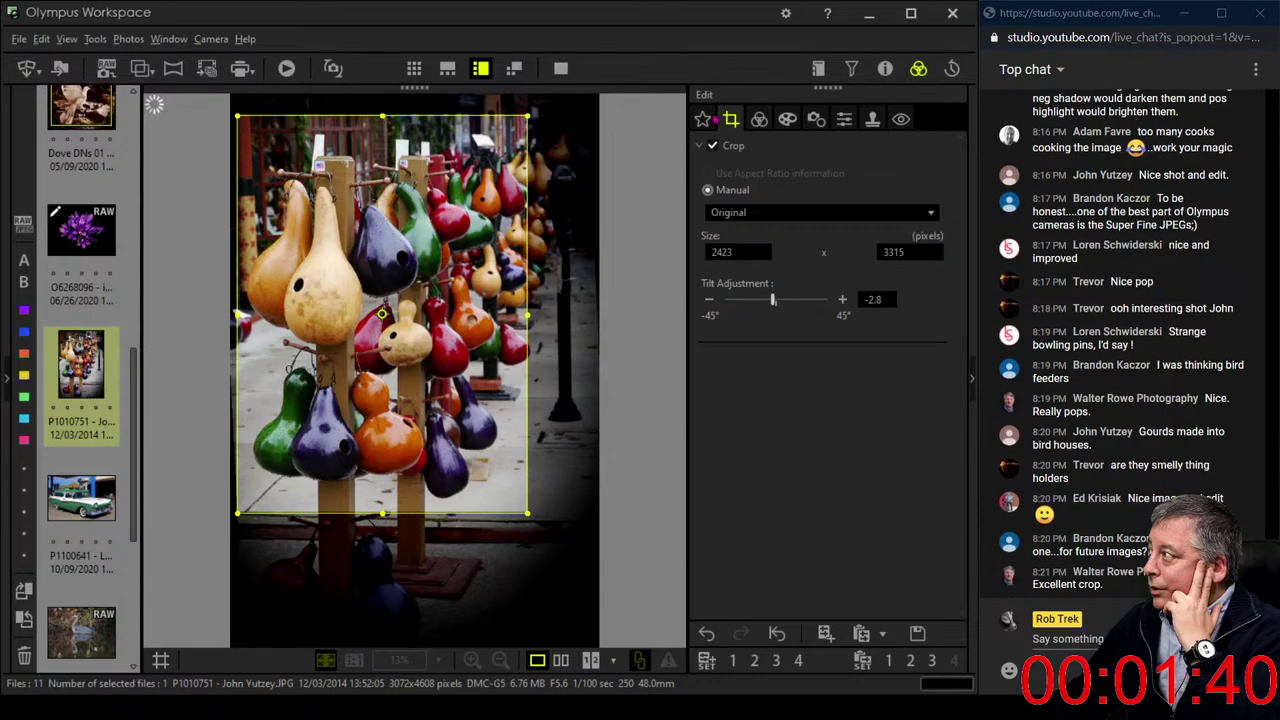
{"action": "left_click", "coordinate": [759, 120]}
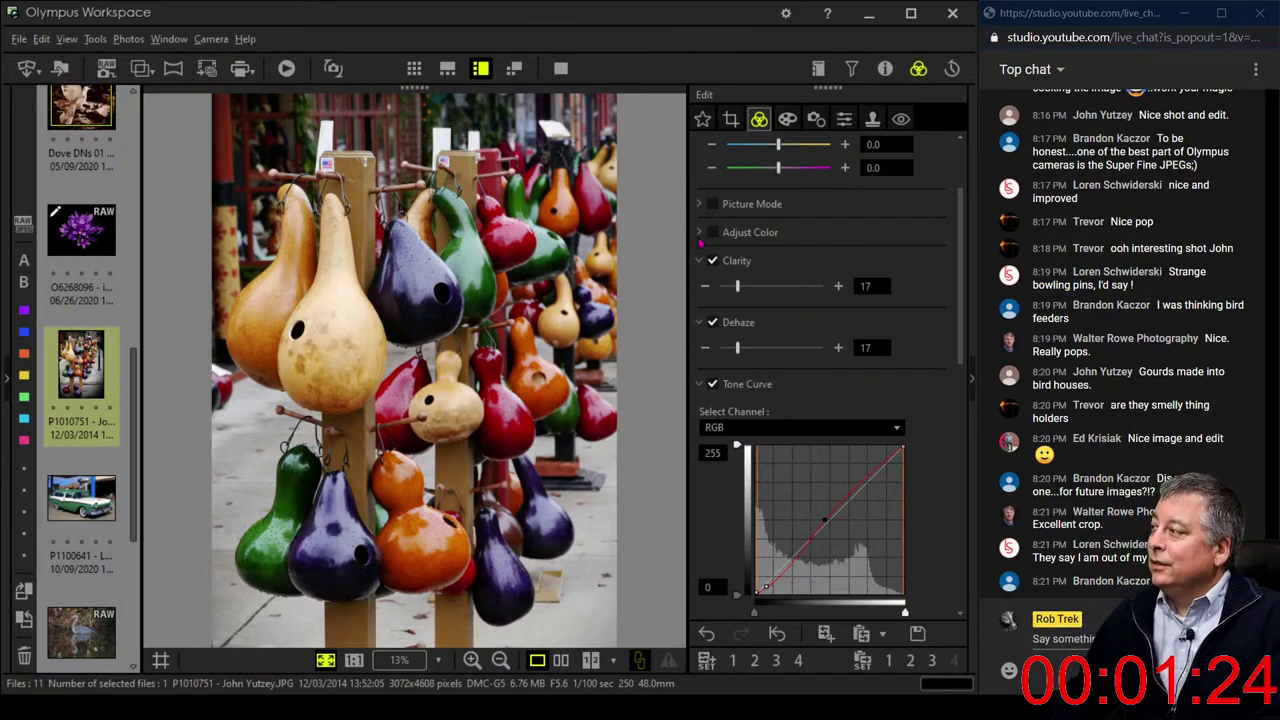
Inspect the flag label on the wooden post at full size, and review the edit beside the original in full screen
{"action": "left_click", "coordinate": [331, 172]}
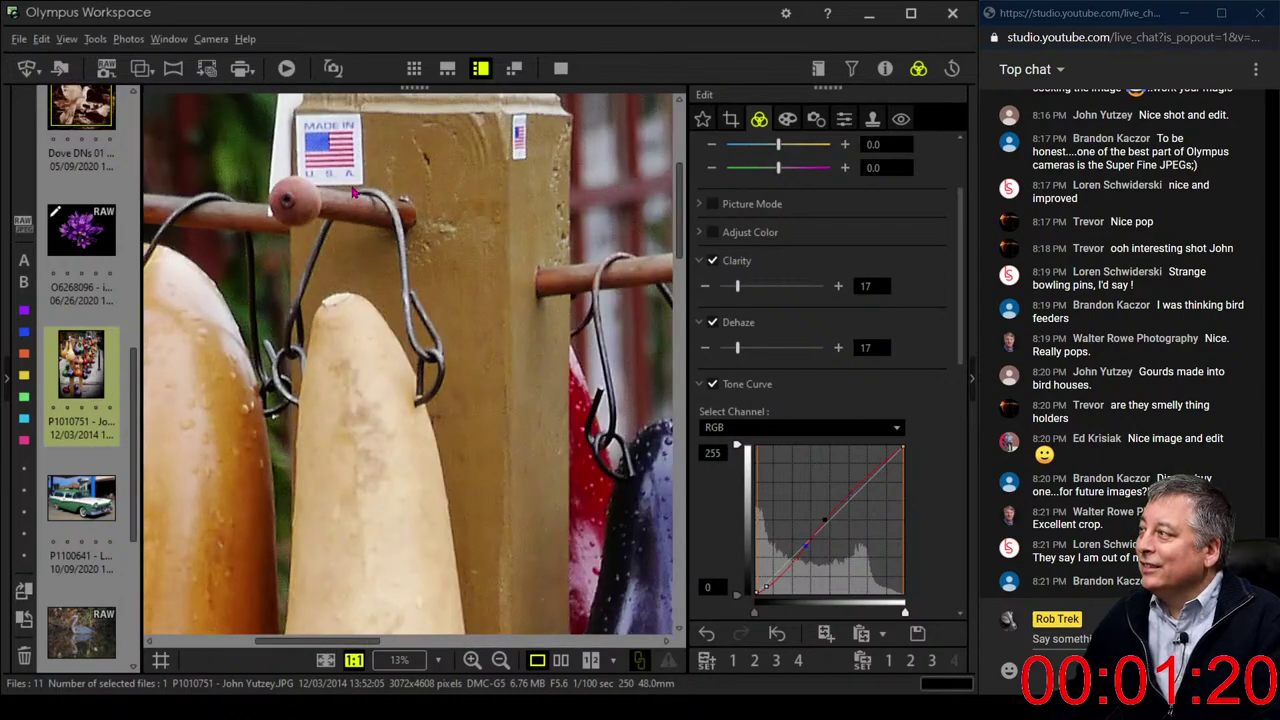
{"action": "left_click", "coordinate": [352, 187]}
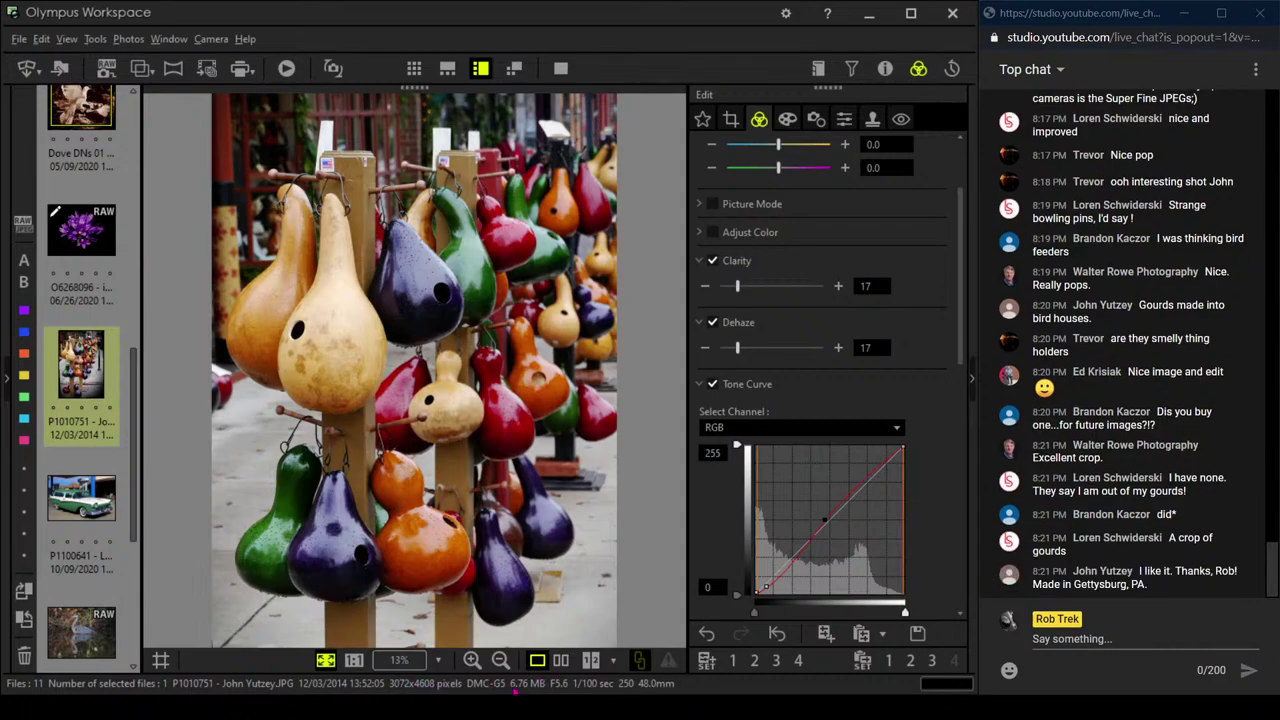
{"action": "left_click", "coordinate": [560, 660]}
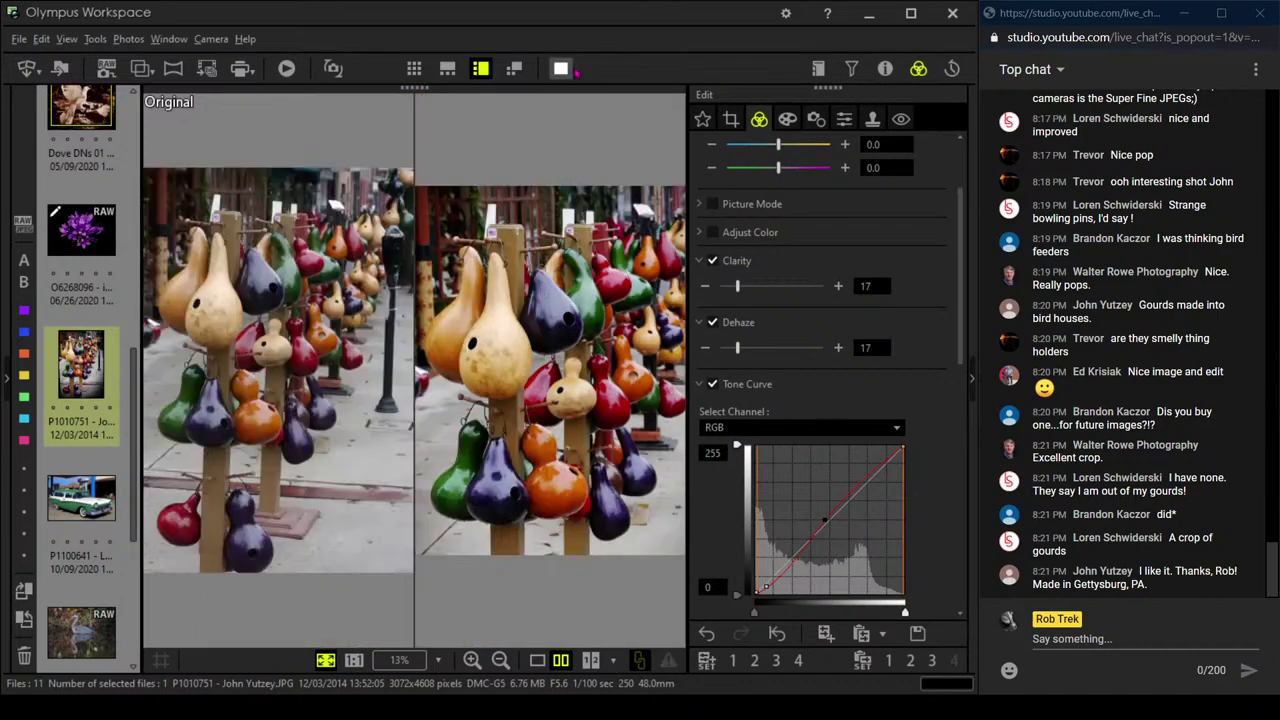
{"action": "left_click", "coordinate": [561, 69]}
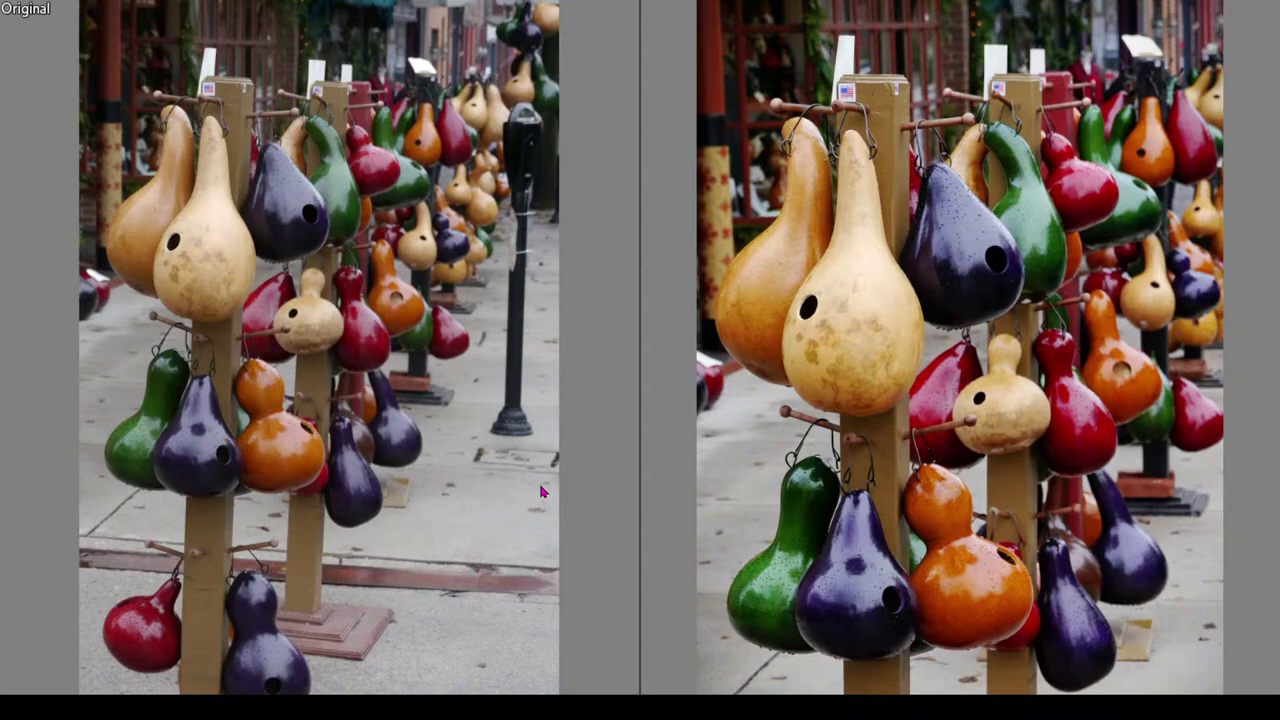
{"action": "key", "text": "Escape"}
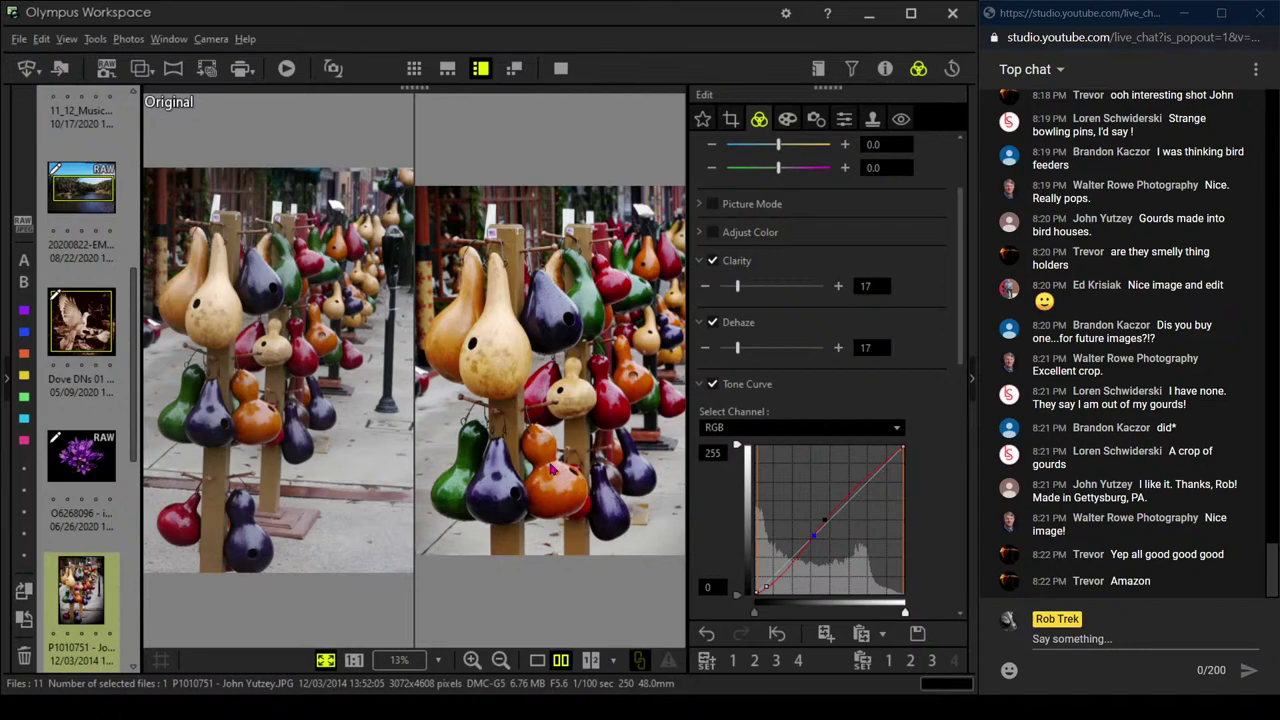
Open the green and white station wagon photo as a single image and check its shooting details
{"action": "scroll", "coordinate": [97, 540], "scroll_direction": "down", "scroll_amount": 2}
{"action": "left_click", "coordinate": [95, 546]}
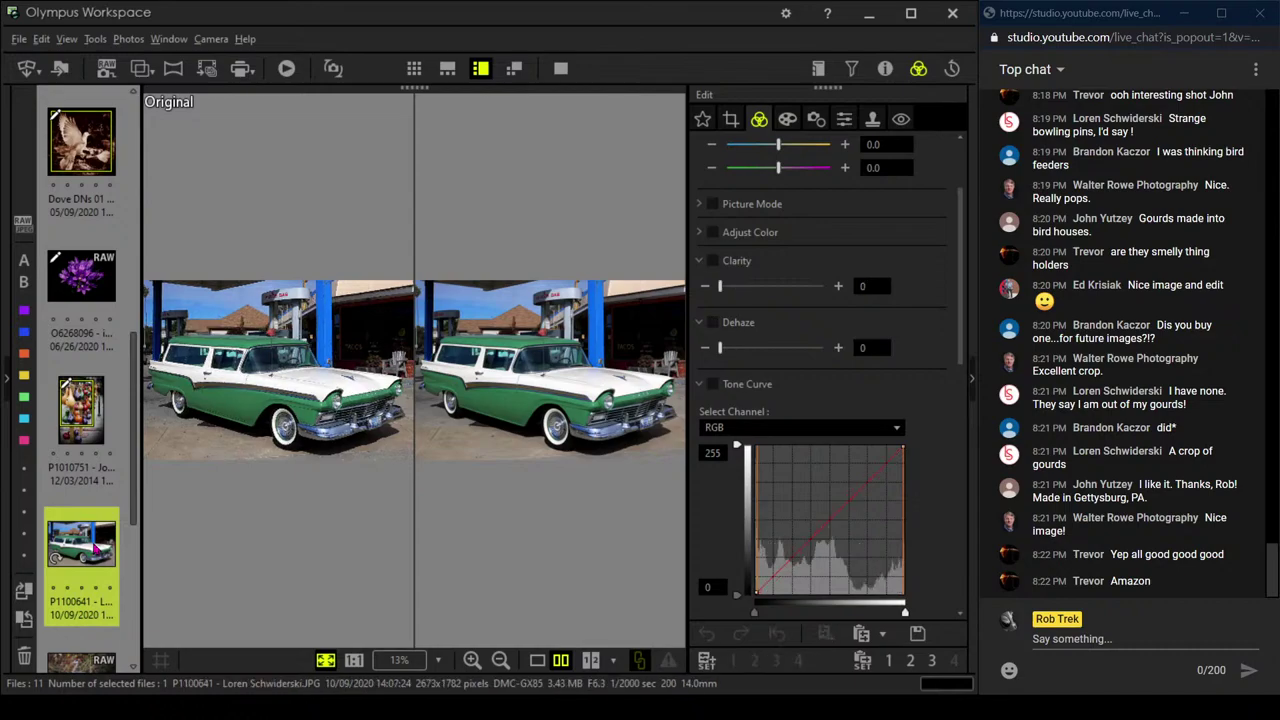
{"action": "left_click", "coordinate": [537, 660]}
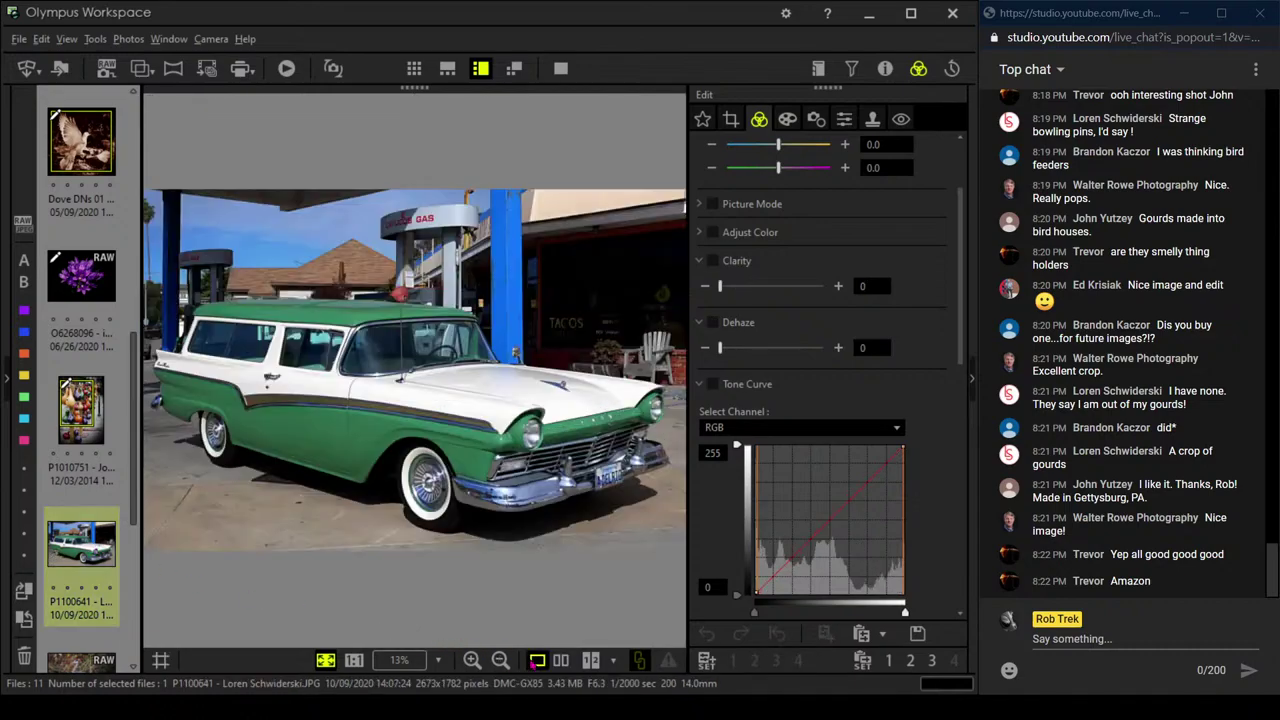
{"action": "left_click", "coordinate": [885, 68]}
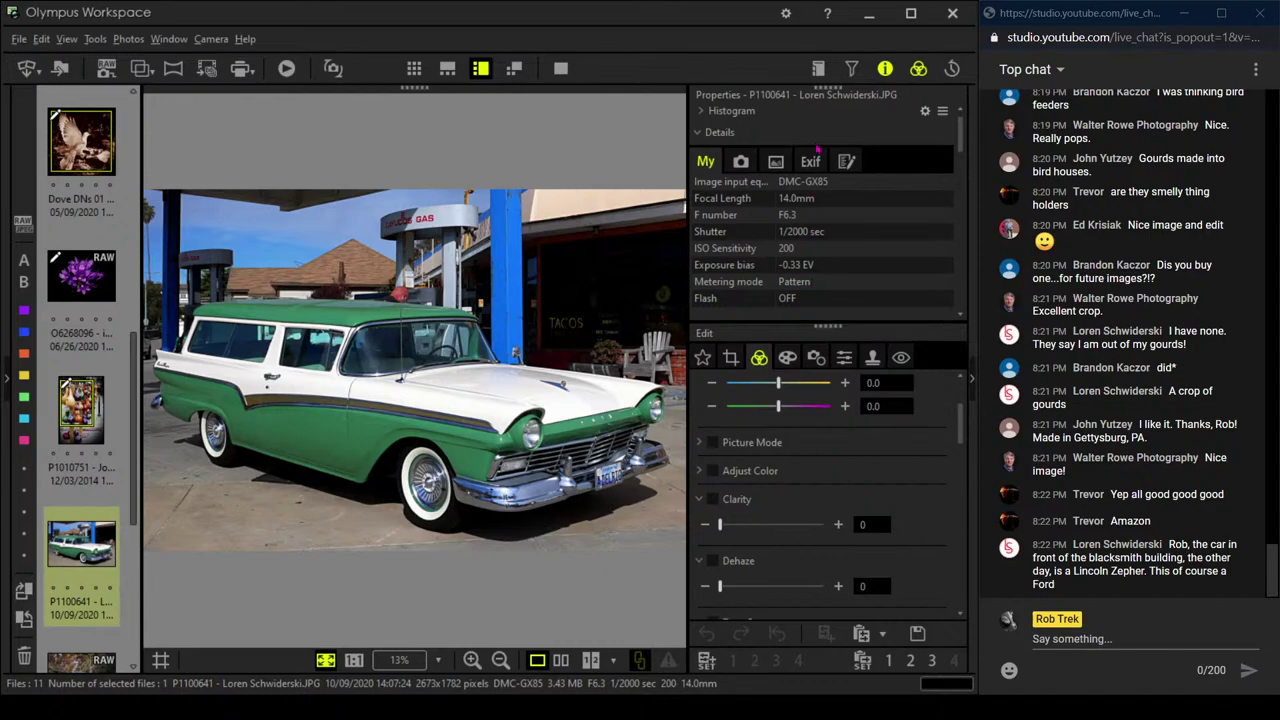
{"action": "left_click", "coordinate": [885, 68]}
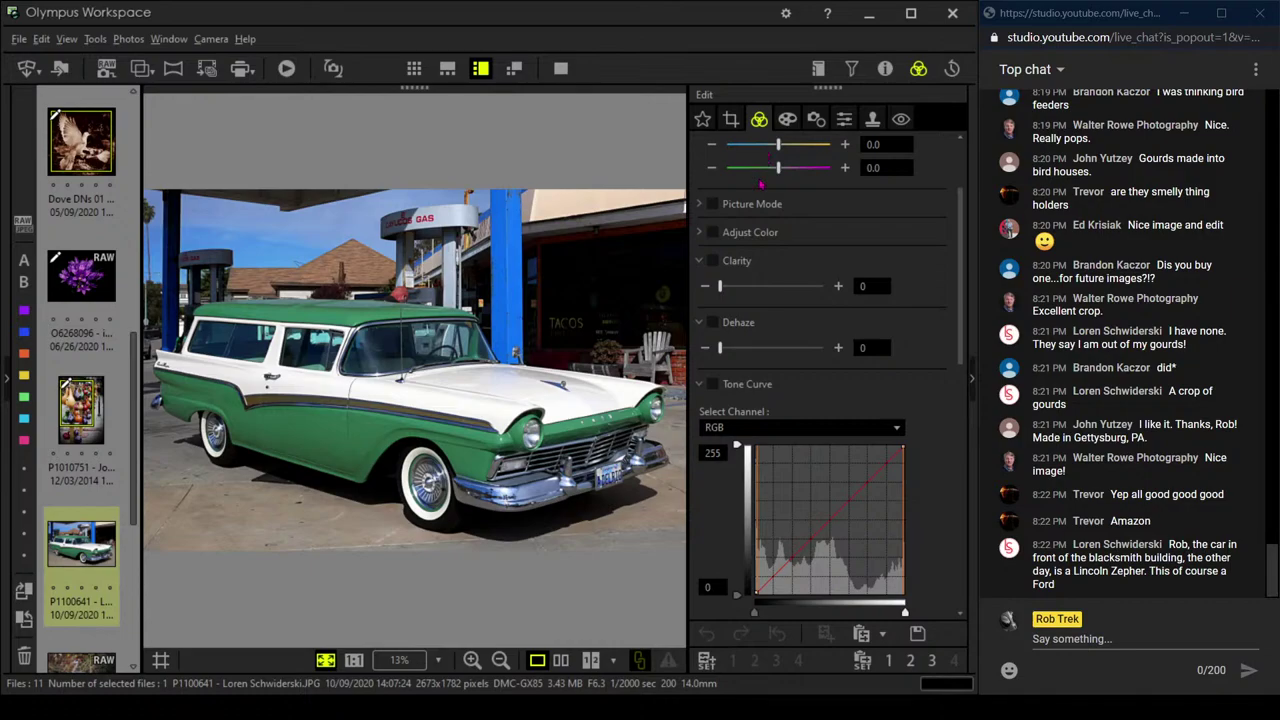
{"action": "scroll", "coordinate": [806, 298], "scroll_direction": "up", "scroll_amount": 2}
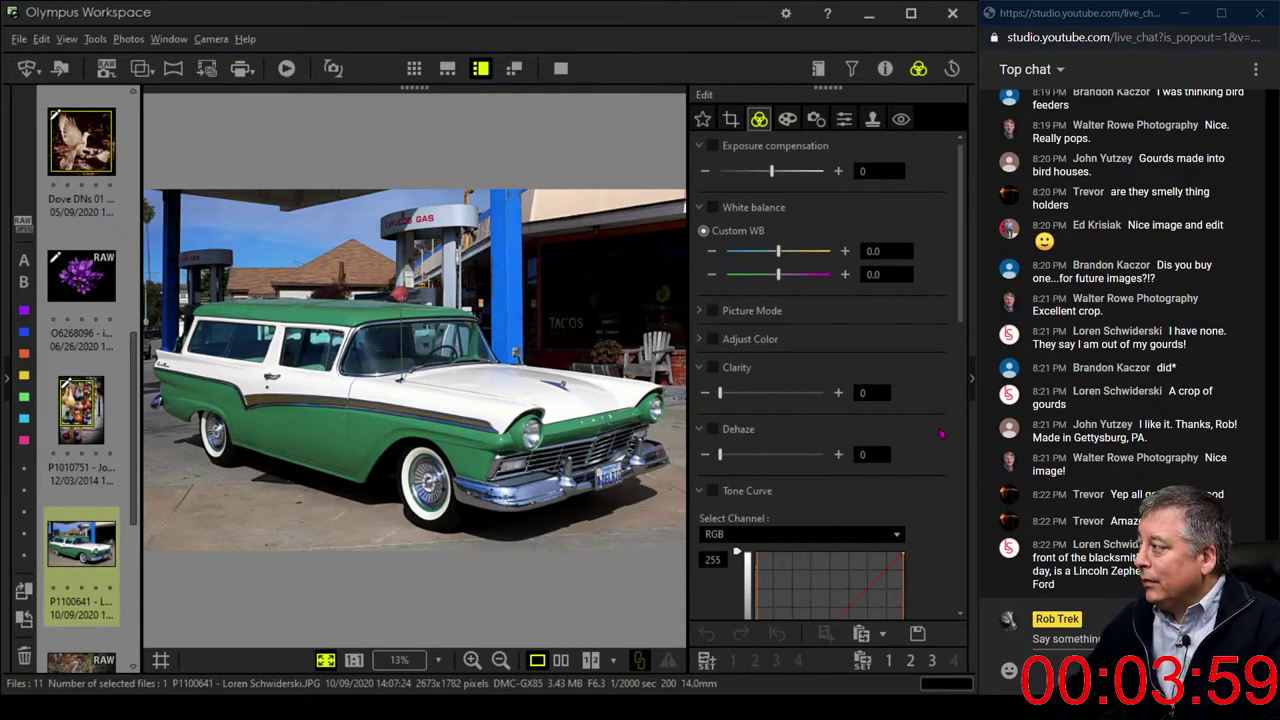
{"action": "scroll", "coordinate": [790, 425], "scroll_direction": "down", "scroll_amount": 2}
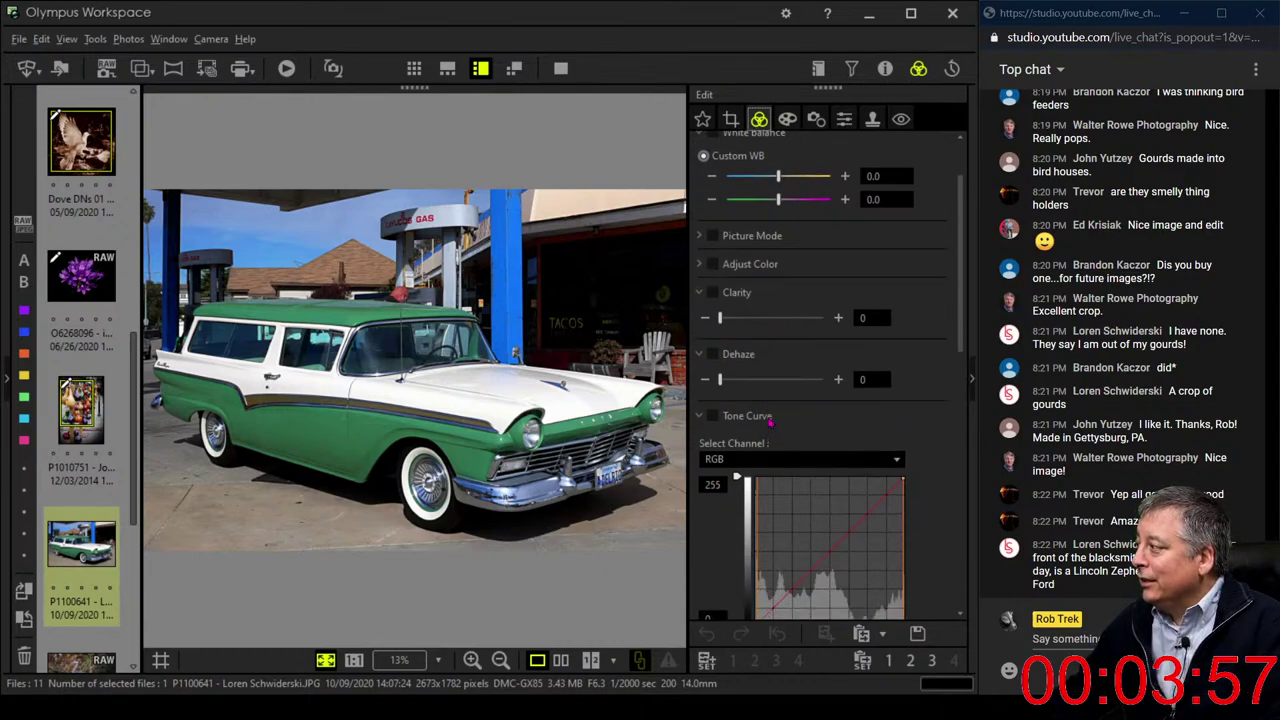
{"action": "scroll", "coordinate": [770, 422], "scroll_direction": "up", "scroll_amount": 2}
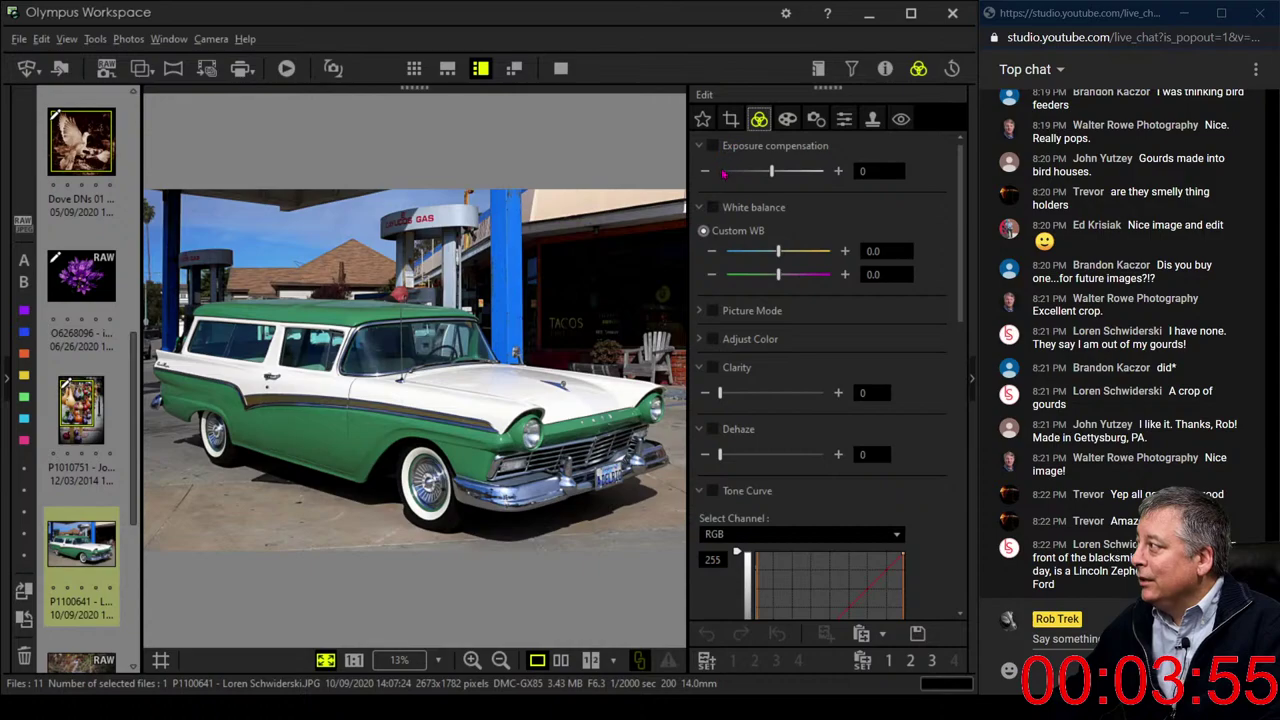
{"action": "left_click", "coordinate": [706, 339]}
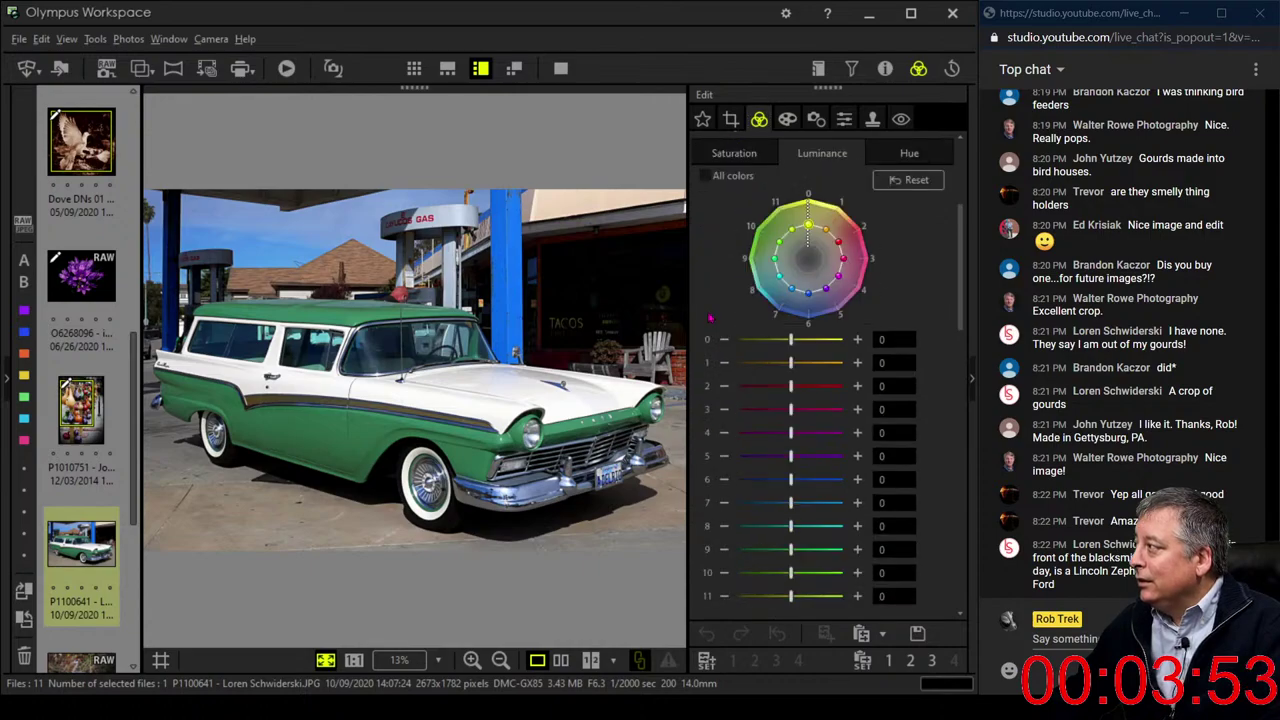
{"action": "scroll", "coordinate": [709, 318], "scroll_direction": "up", "scroll_amount": 5}
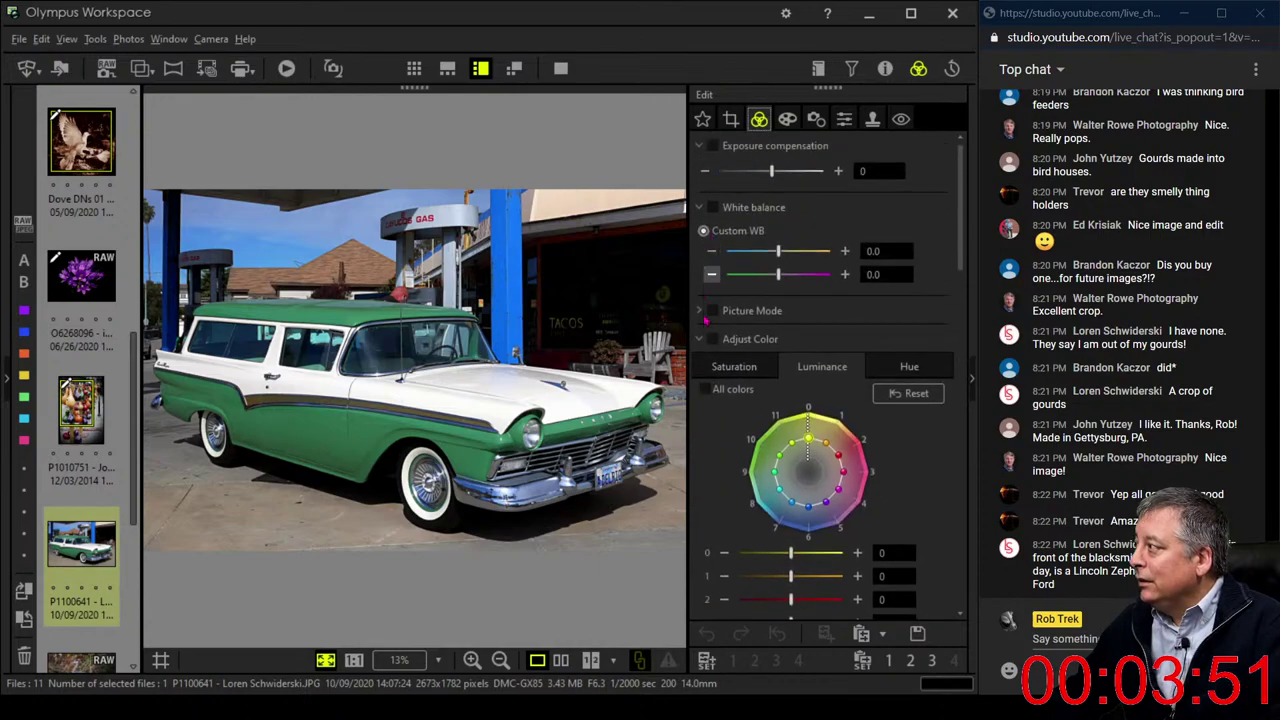
{"action": "left_click", "coordinate": [706, 339]}
Compare the Sepia and Monochrome picture modes on the station wagon photo and keep Sepia
{"action": "left_click", "coordinate": [703, 310]}
{"action": "left_click", "coordinate": [740, 335]}
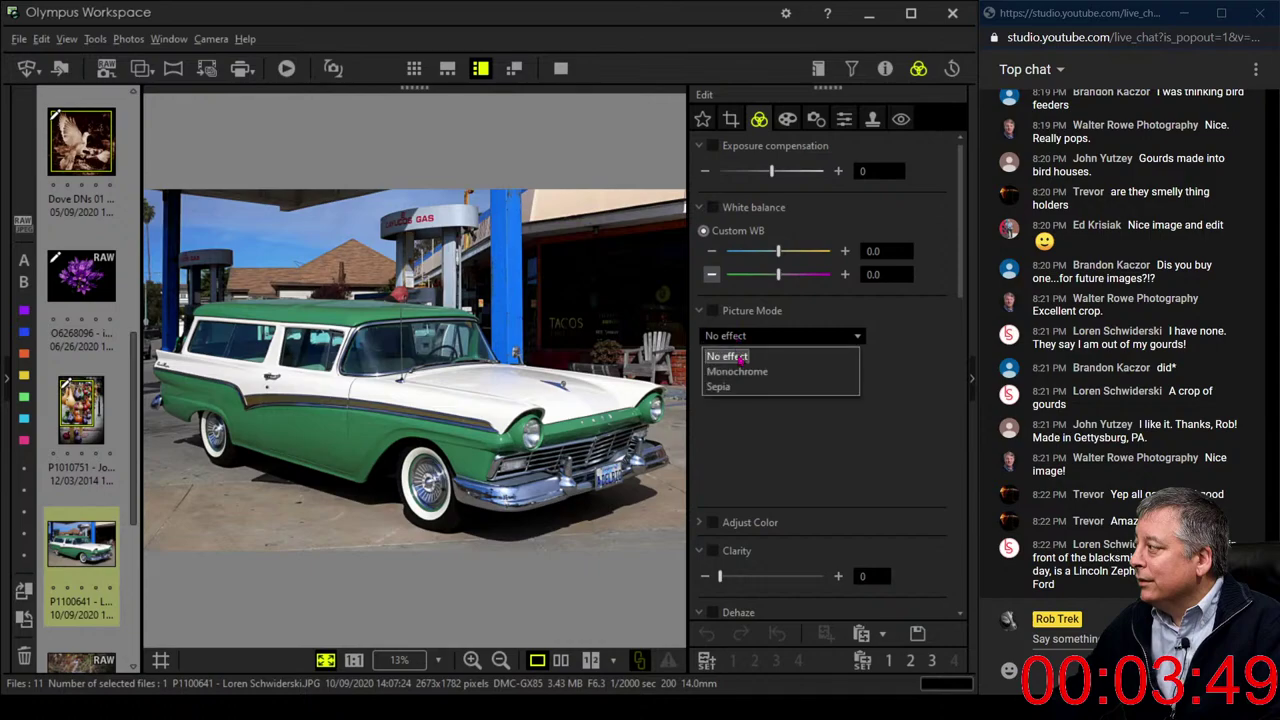
{"action": "left_click", "coordinate": [745, 388]}
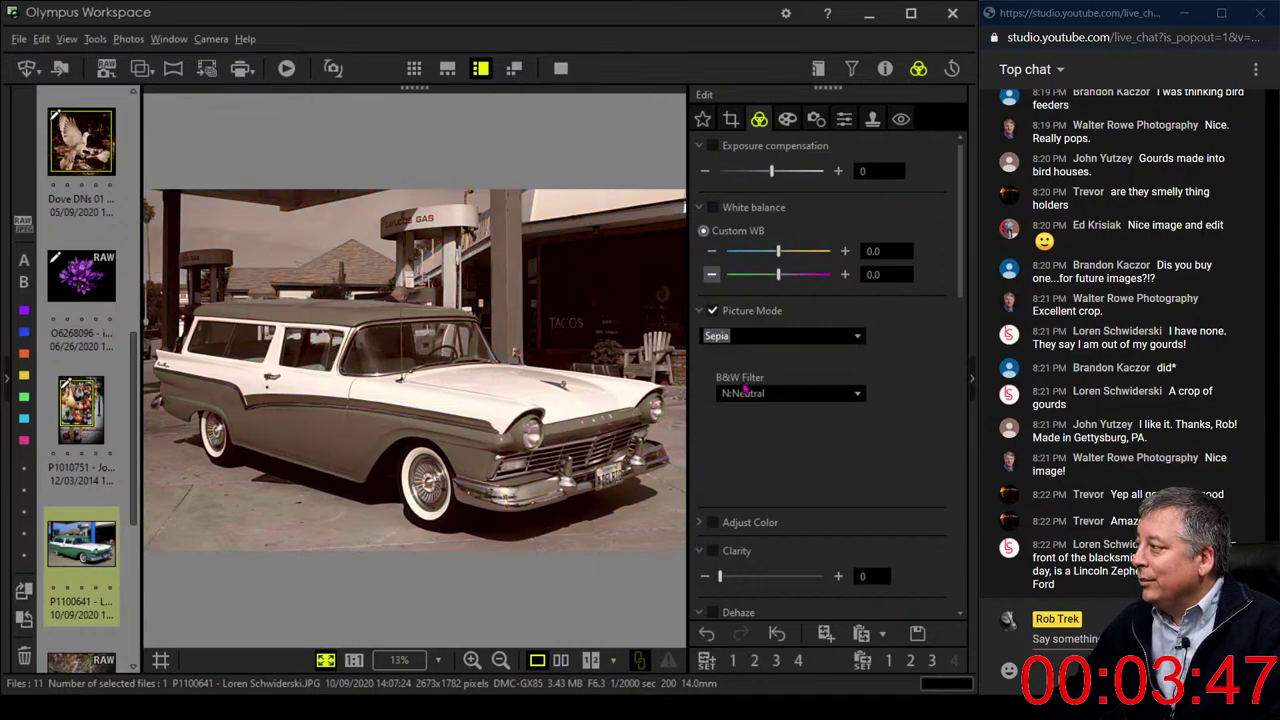
{"action": "left_click", "coordinate": [760, 336]}
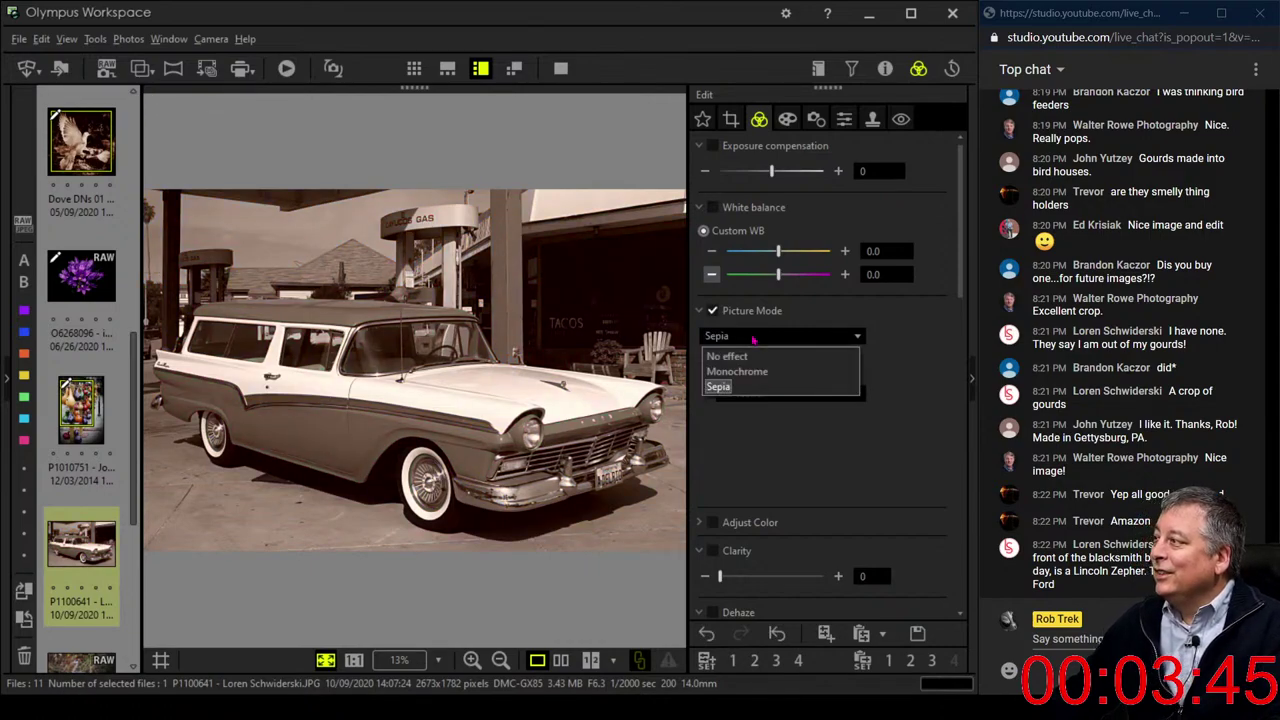
{"action": "left_click", "coordinate": [752, 372]}
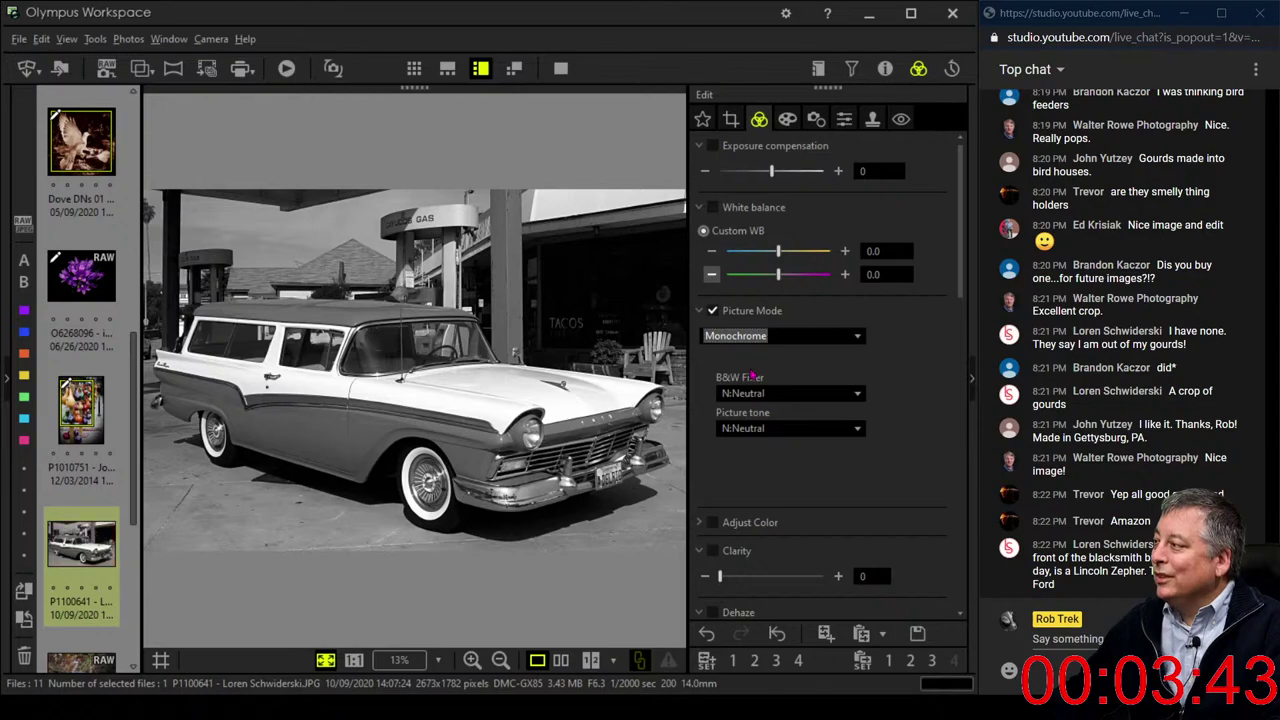
{"action": "left_click", "coordinate": [754, 338]}
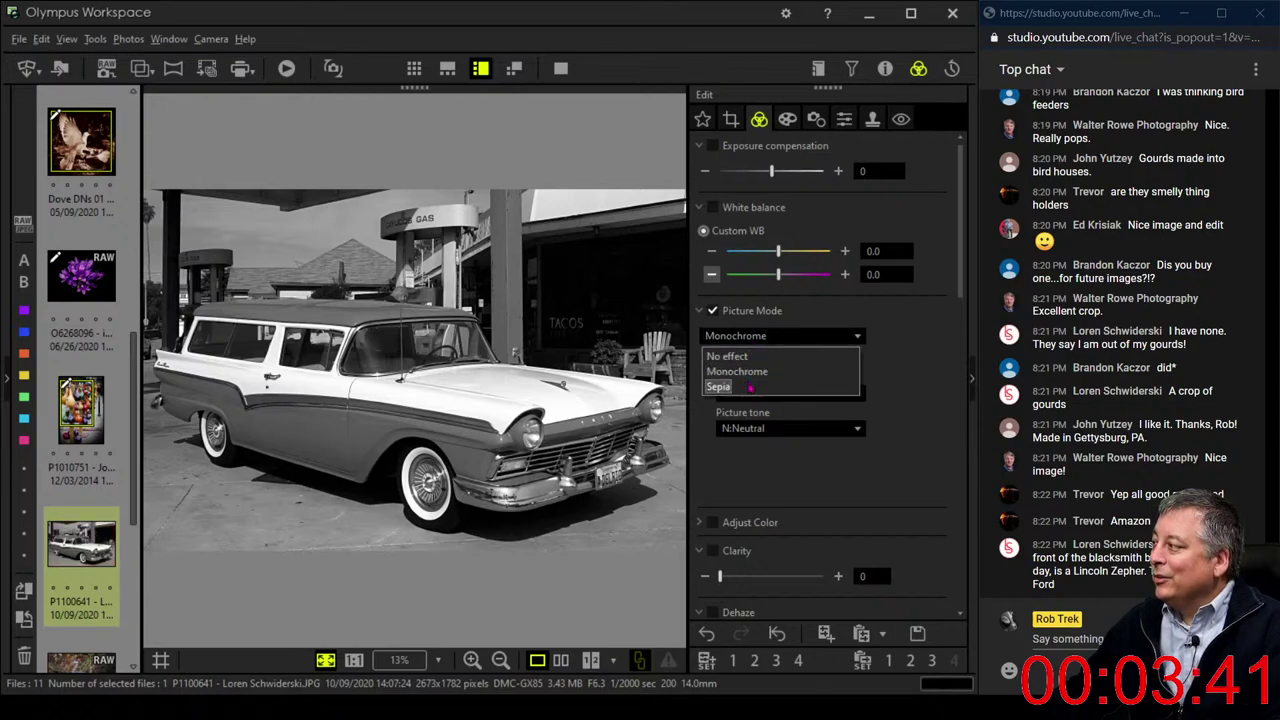
{"action": "left_click", "coordinate": [752, 391]}
Apply the R:Red B&W filter to the sepia version of the station wagon photo
{"action": "mouse_move", "coordinate": [958, 284]}
{"action": "left_mouse_down"}
{"action": "mouse_move", "coordinate": [957, 354]}
{"action": "mouse_move", "coordinate": [957, 300]}
{"action": "left_mouse_up"}
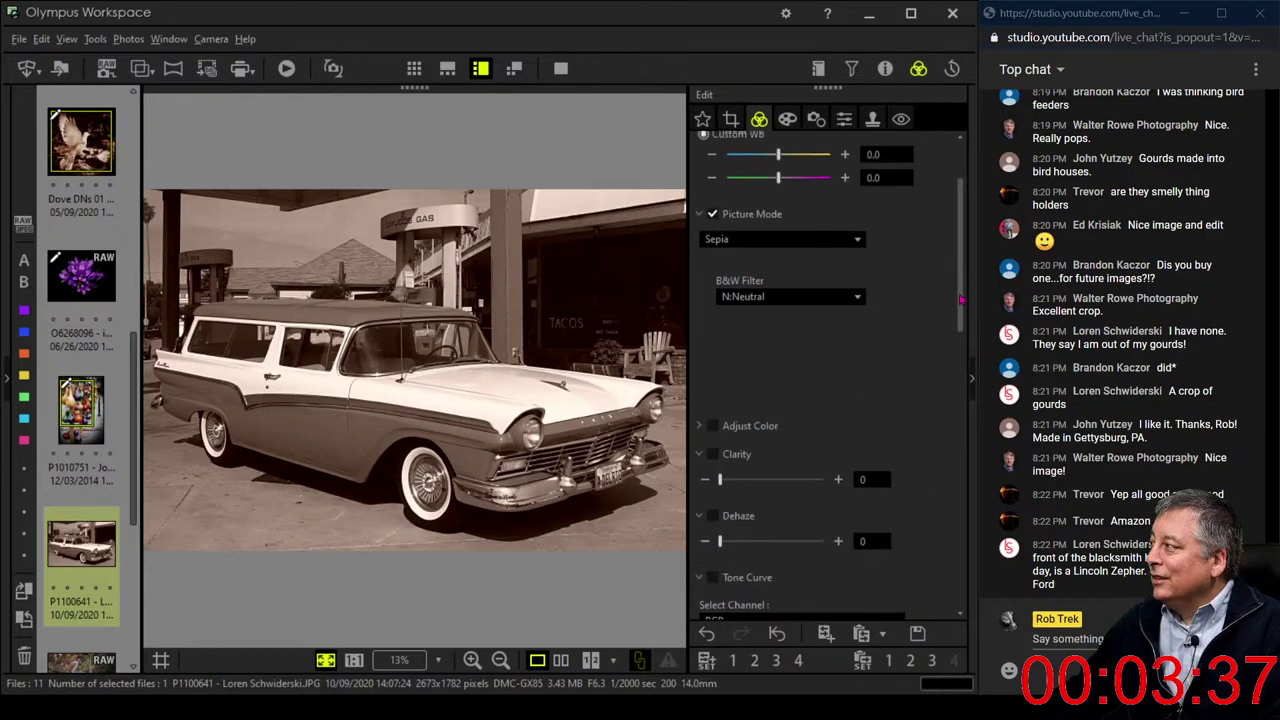
{"action": "left_click", "coordinate": [822, 297]}
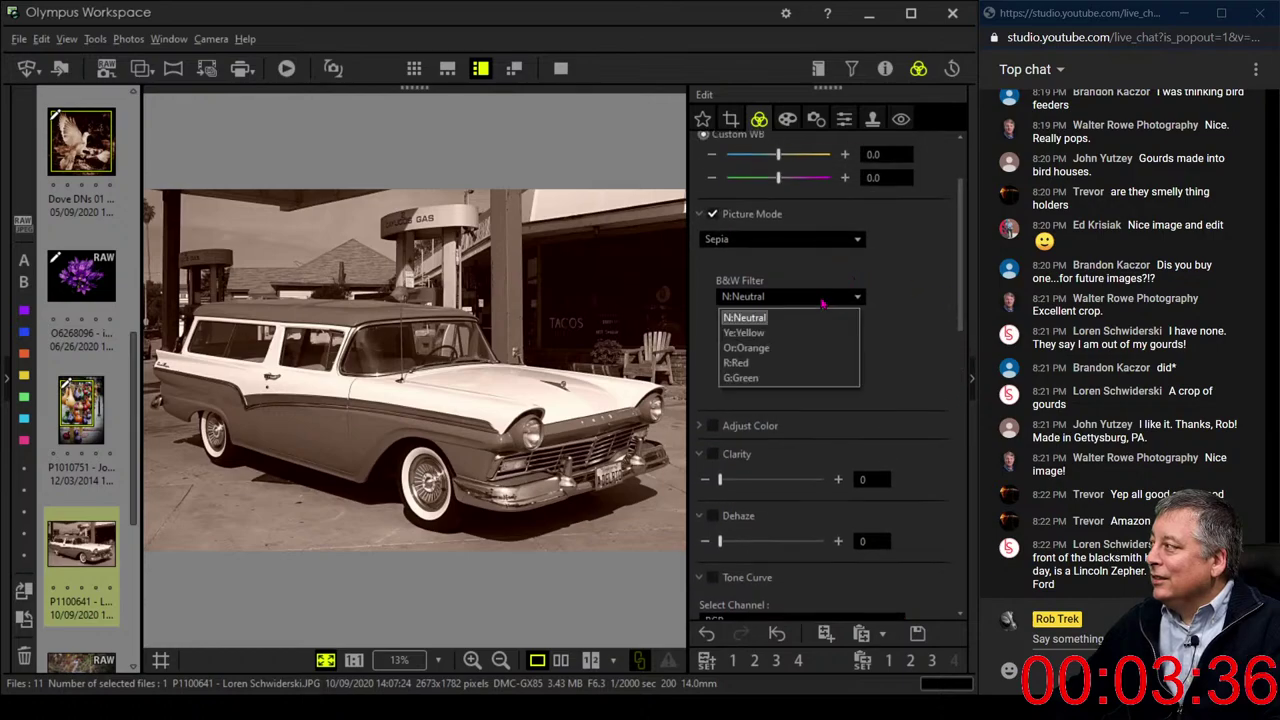
{"action": "left_click", "coordinate": [792, 368]}
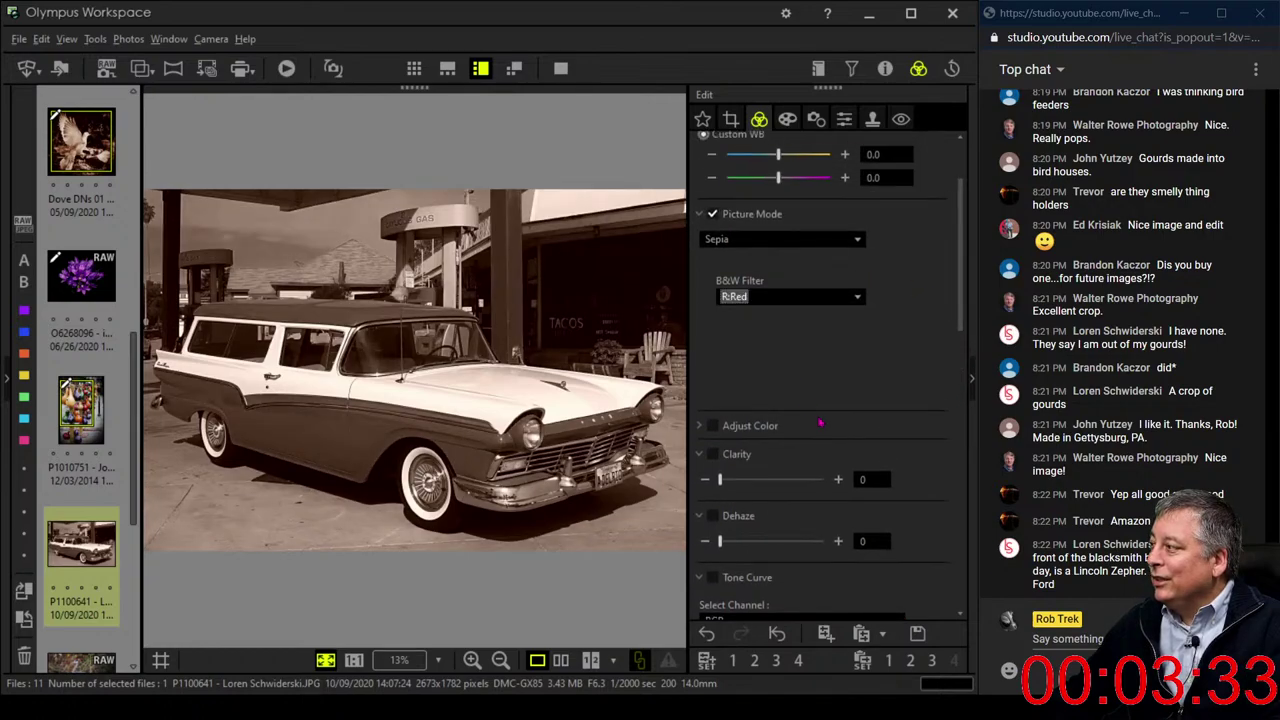
Review the remaining tone curve, highlight and shadow, contrast, saturation and gradation settings for the sepia station wagon
{"action": "scroll", "coordinate": [794, 380], "scroll_direction": "down", "scroll_amount": 5}
{"action": "scroll", "coordinate": [830, 421], "scroll_direction": "down", "scroll_amount": 6}
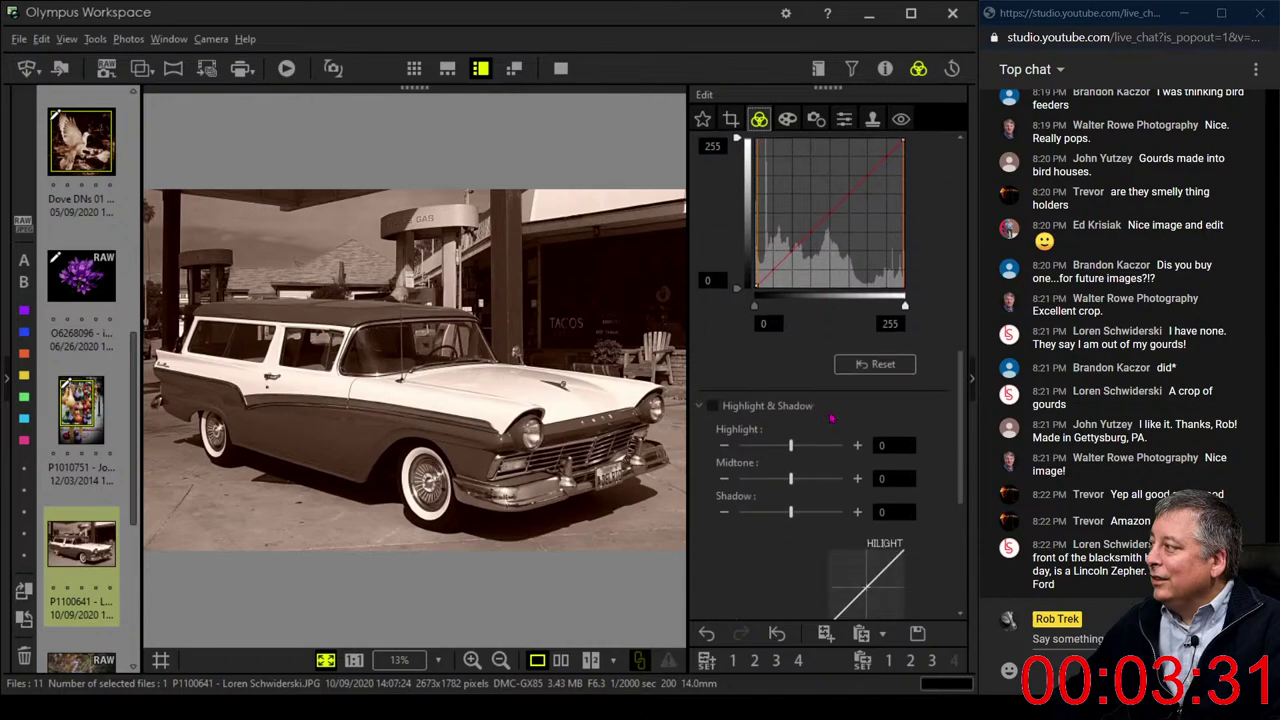
{"action": "scroll", "coordinate": [830, 413], "scroll_direction": "down", "scroll_amount": 1}
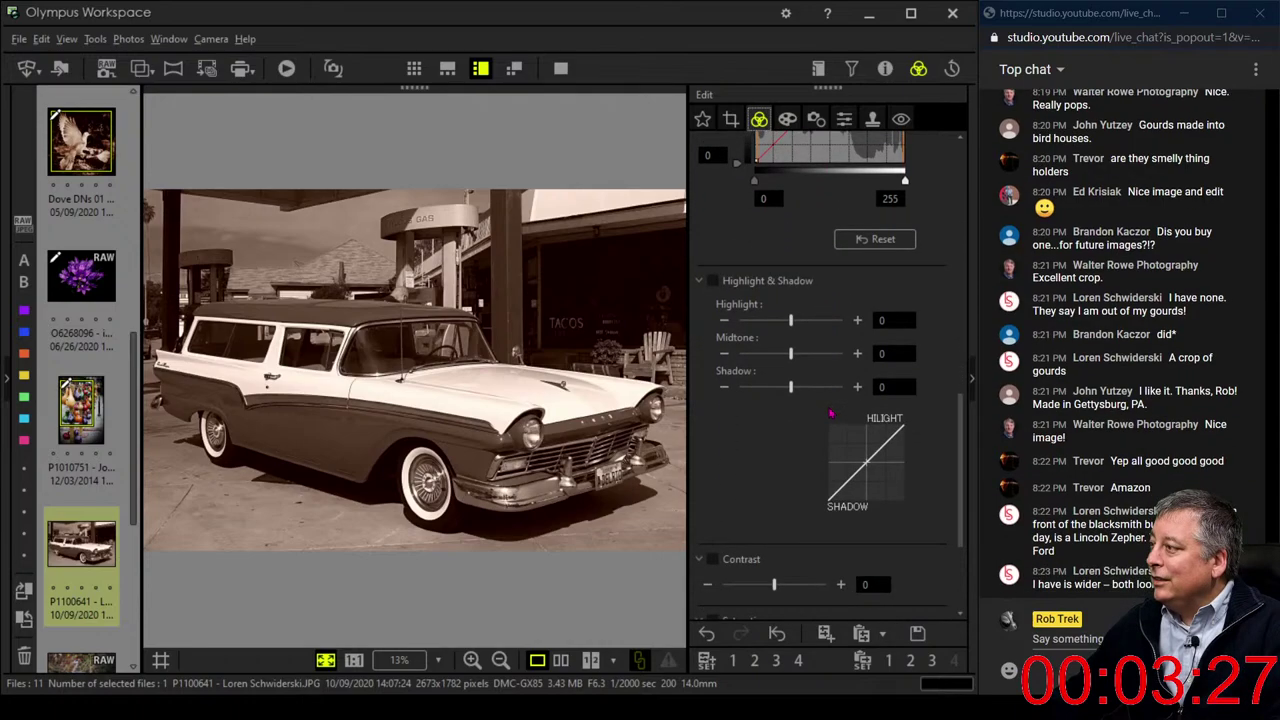
{"action": "scroll", "coordinate": [830, 413], "scroll_direction": "down", "scroll_amount": 3}
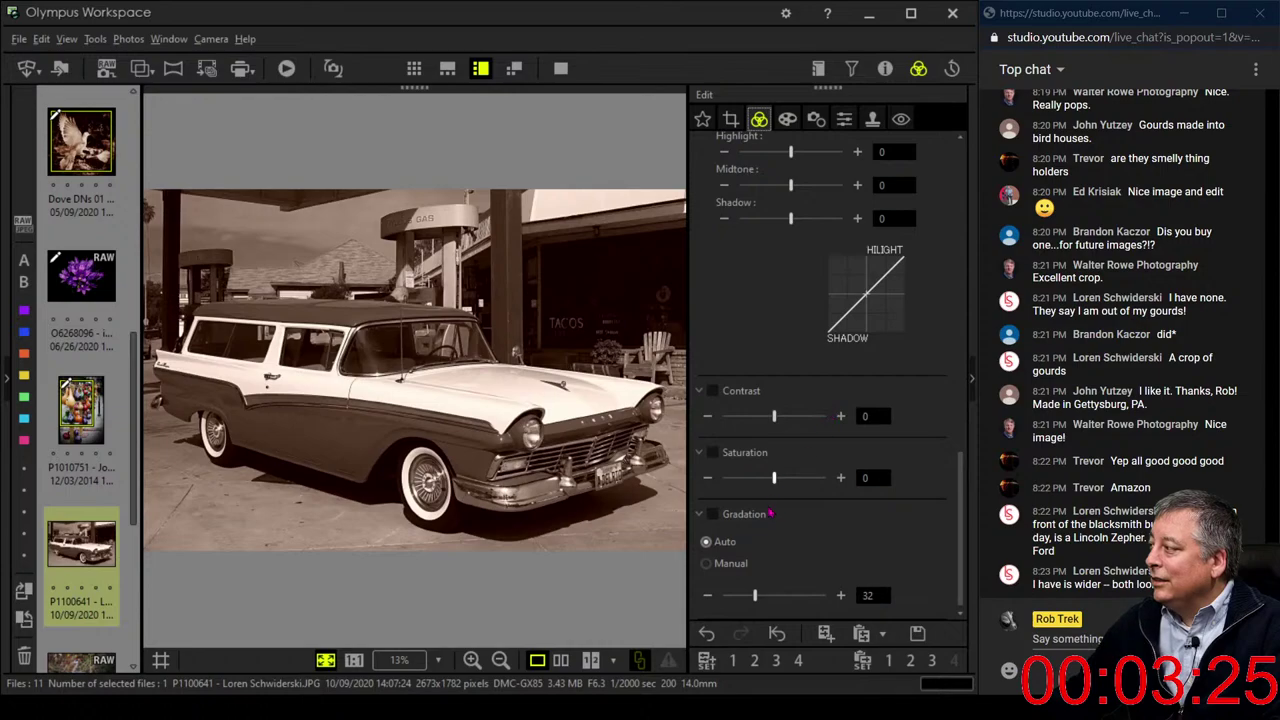
{"action": "scroll", "coordinate": [735, 550], "scroll_direction": "up", "scroll_amount": 2}
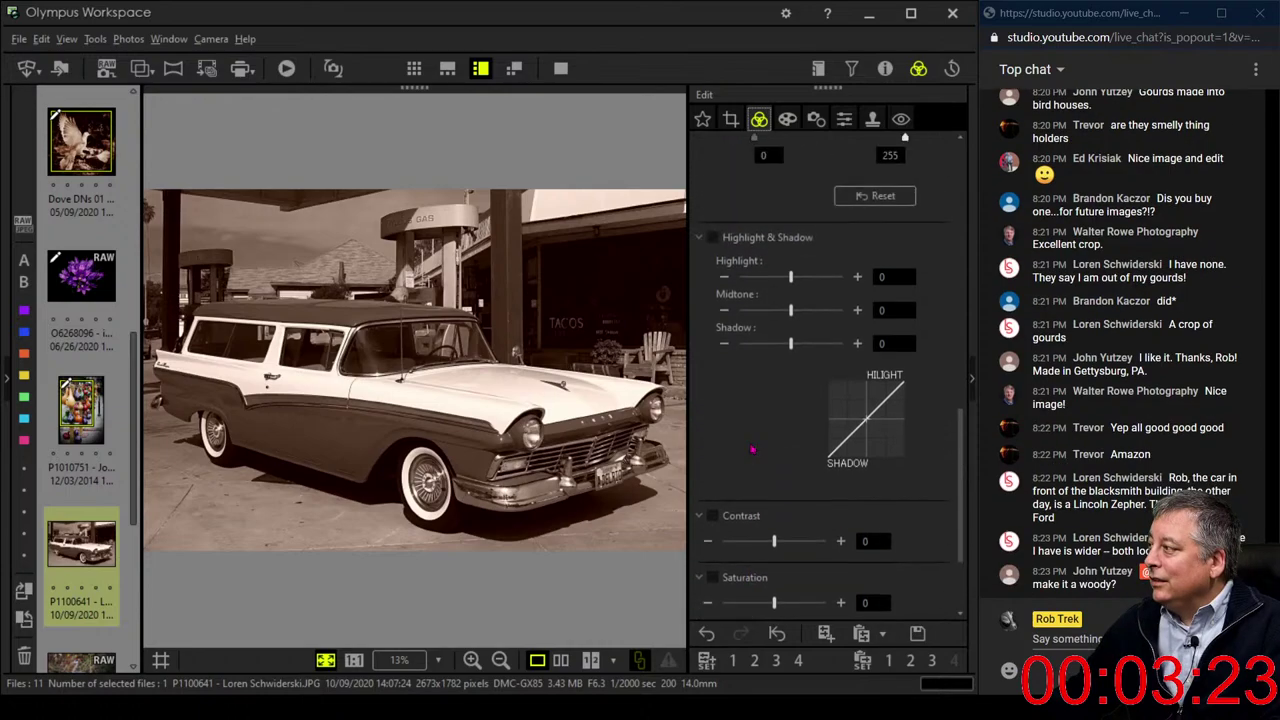
{"action": "scroll", "coordinate": [740, 538], "scroll_direction": "down", "scroll_amount": 2}
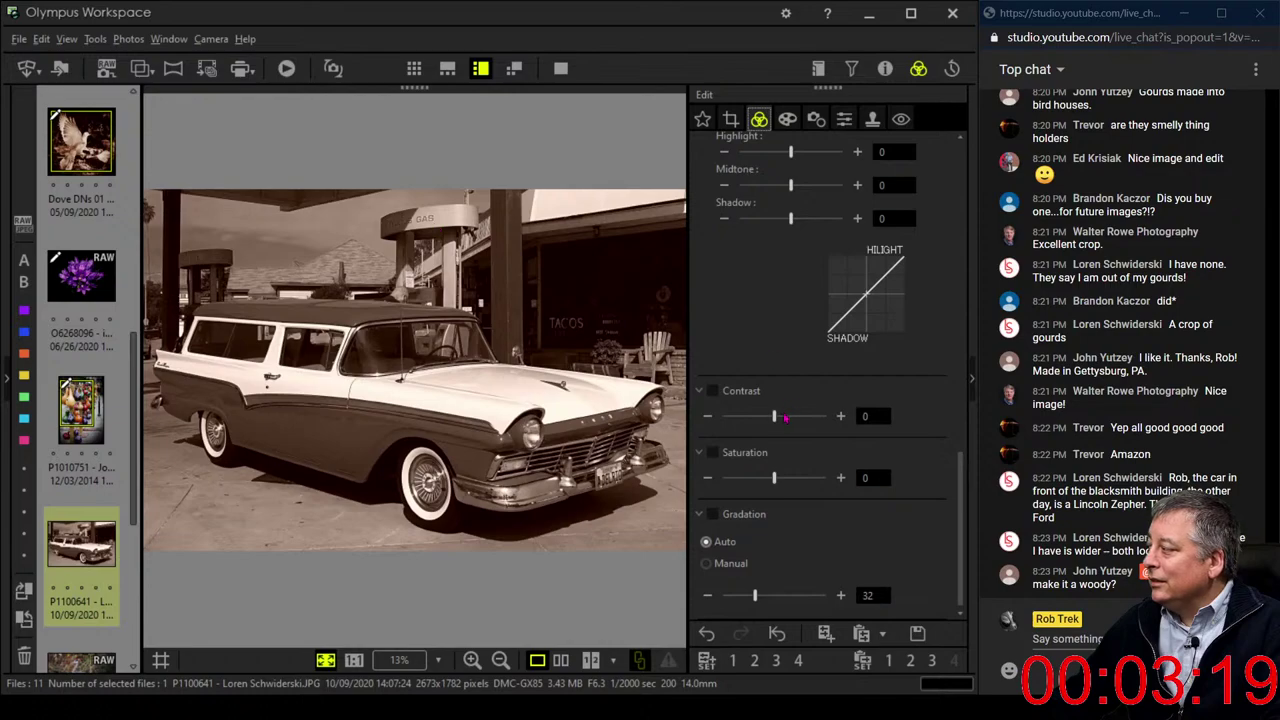
{"action": "scroll", "coordinate": [875, 170], "scroll_direction": "up", "scroll_amount": 7}
{"action": "scroll", "coordinate": [875, 170], "scroll_direction": "up", "scroll_amount": 7}
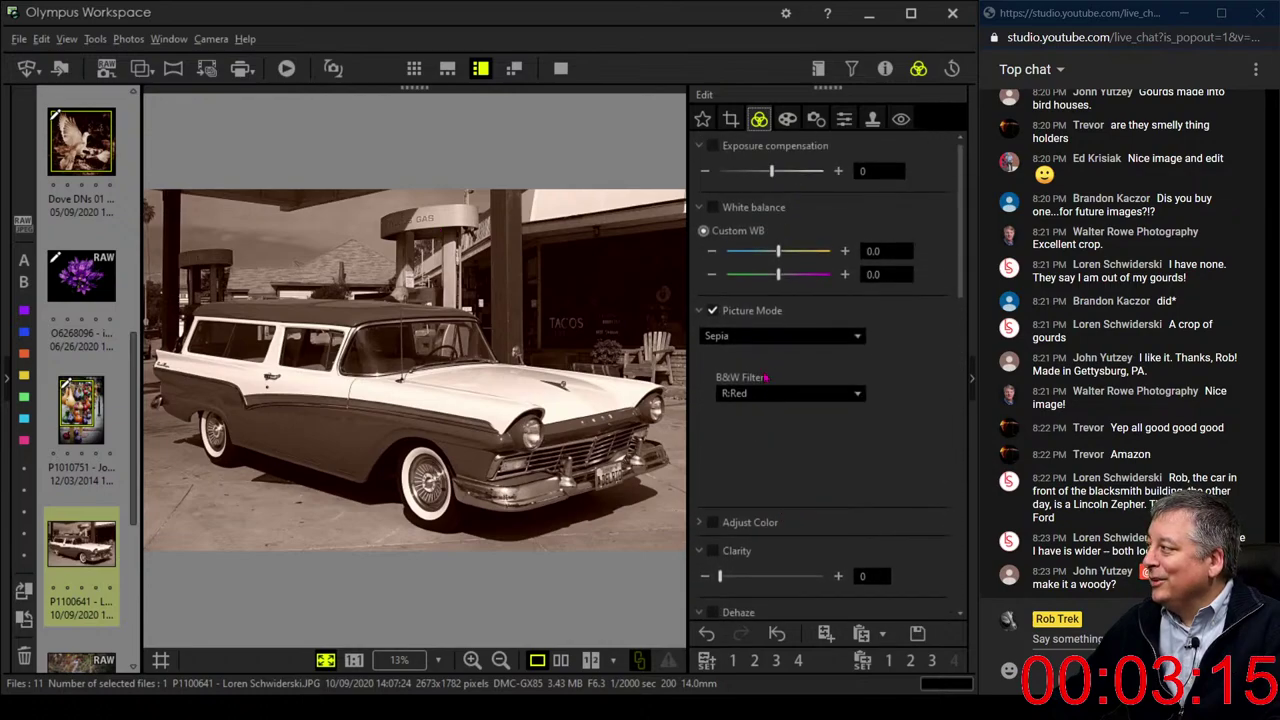
Collapse the white balance and picture mode settings, then set Dehaze to 92 and exposure compensation to -14
{"action": "left_click", "coordinate": [701, 209]}
{"action": "left_click", "coordinate": [700, 236]}
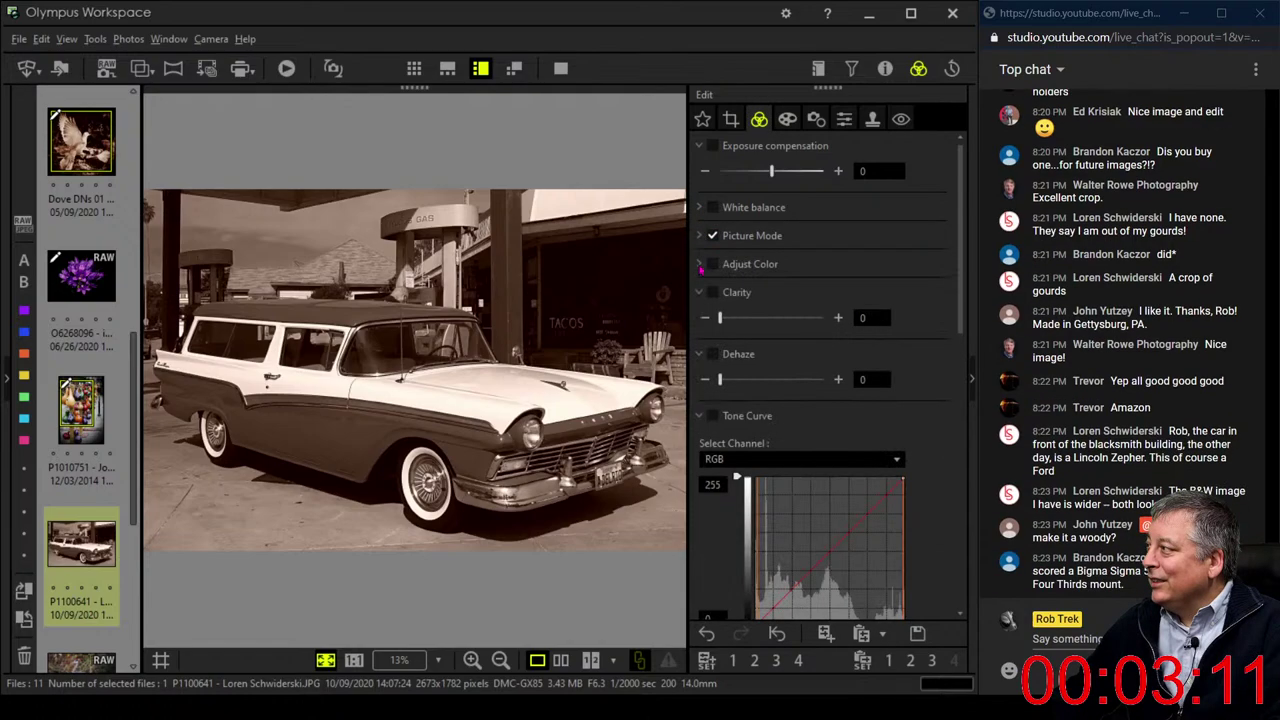
{"action": "left_click_drag", "start_coordinate": [722, 381], "coordinate": [818, 392]}
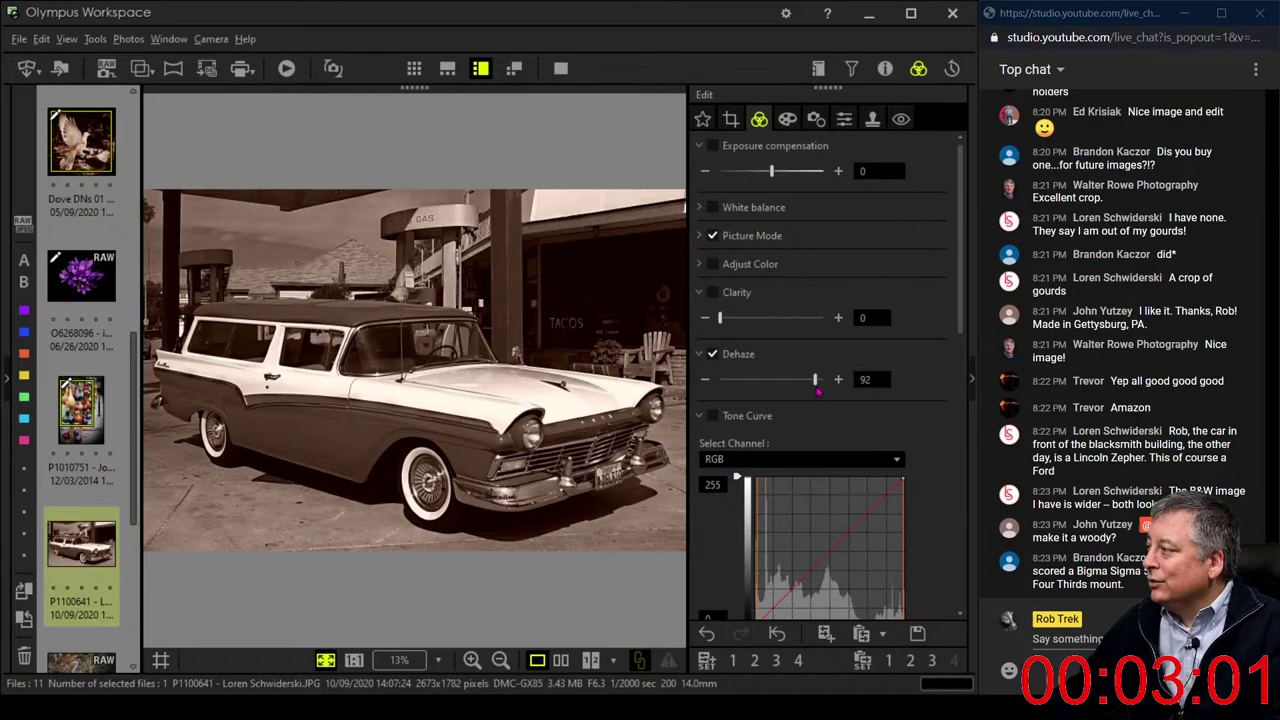
{"action": "left_click", "coordinate": [712, 146]}
{"action": "left_click_drag", "start_coordinate": [771, 171], "coordinate": [764, 171]}
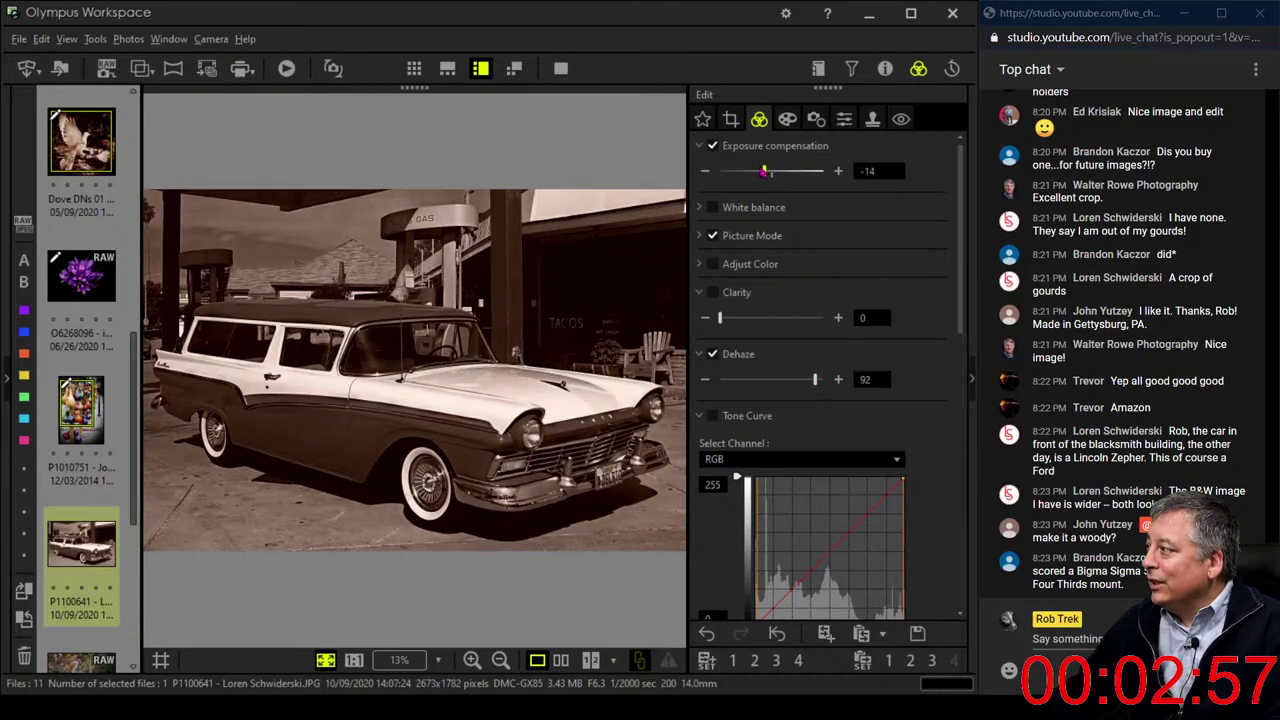
Shape the RGB tone curve with a slightly lowered point in the deepest shadows and a raised point in the lower midtones
{"action": "scroll", "coordinate": [803, 391], "scroll_direction": "down", "scroll_amount": 2}
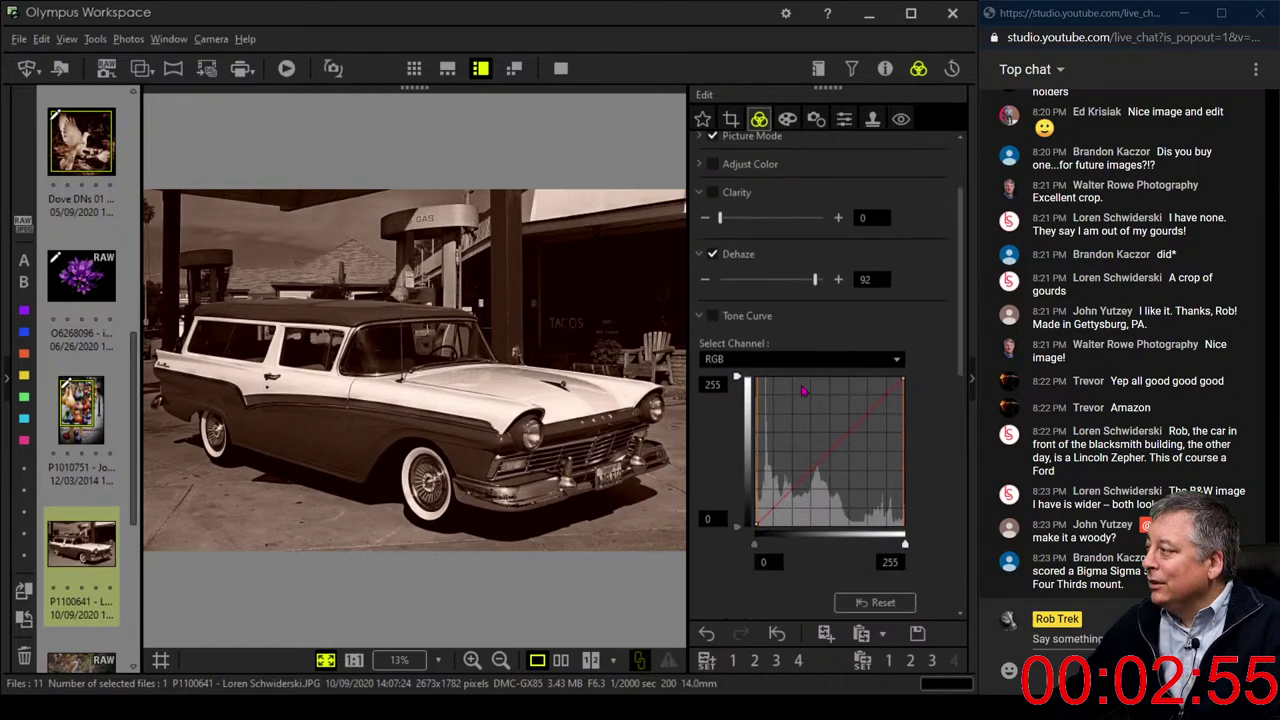
{"action": "scroll", "coordinate": [803, 391], "scroll_direction": "down", "scroll_amount": 2}
{"action": "left_click", "coordinate": [765, 397]}
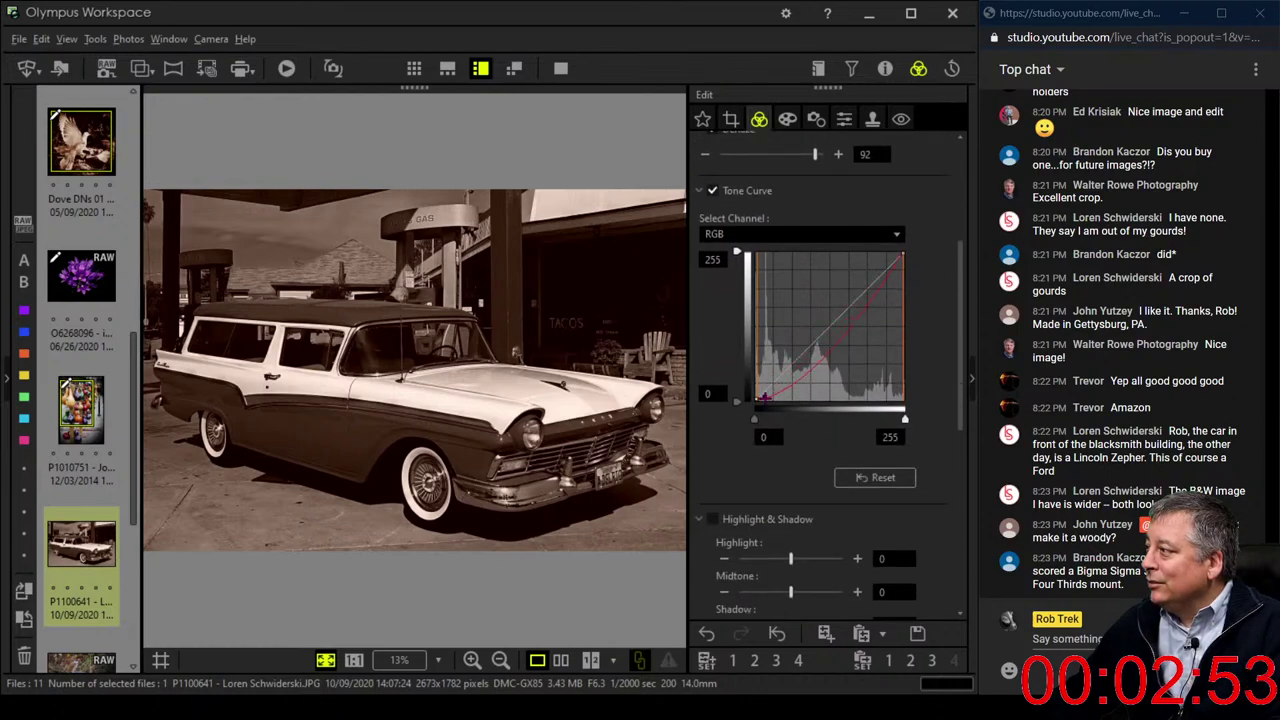
{"action": "left_click_drag", "start_coordinate": [765, 397], "coordinate": [788, 360]}
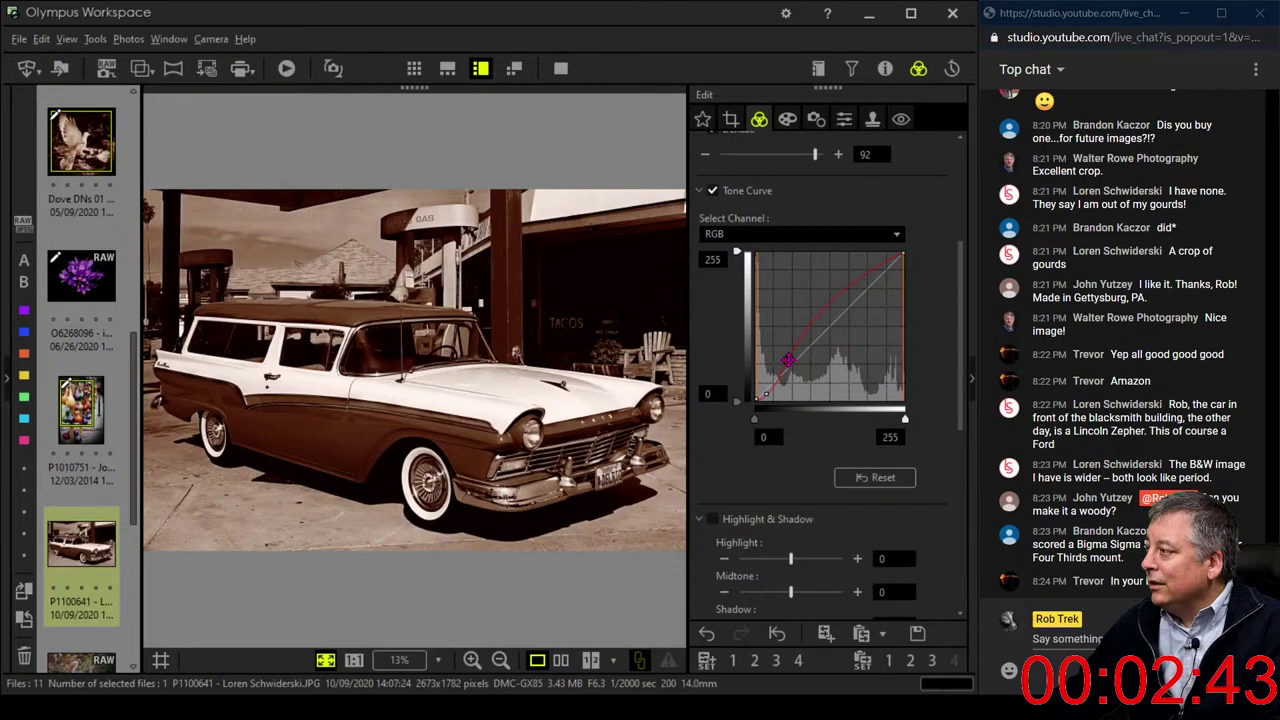
Darken the photo's corners with a vignetting value of -17 and set Clarity to 16
{"action": "left_click", "coordinate": [787, 119]}
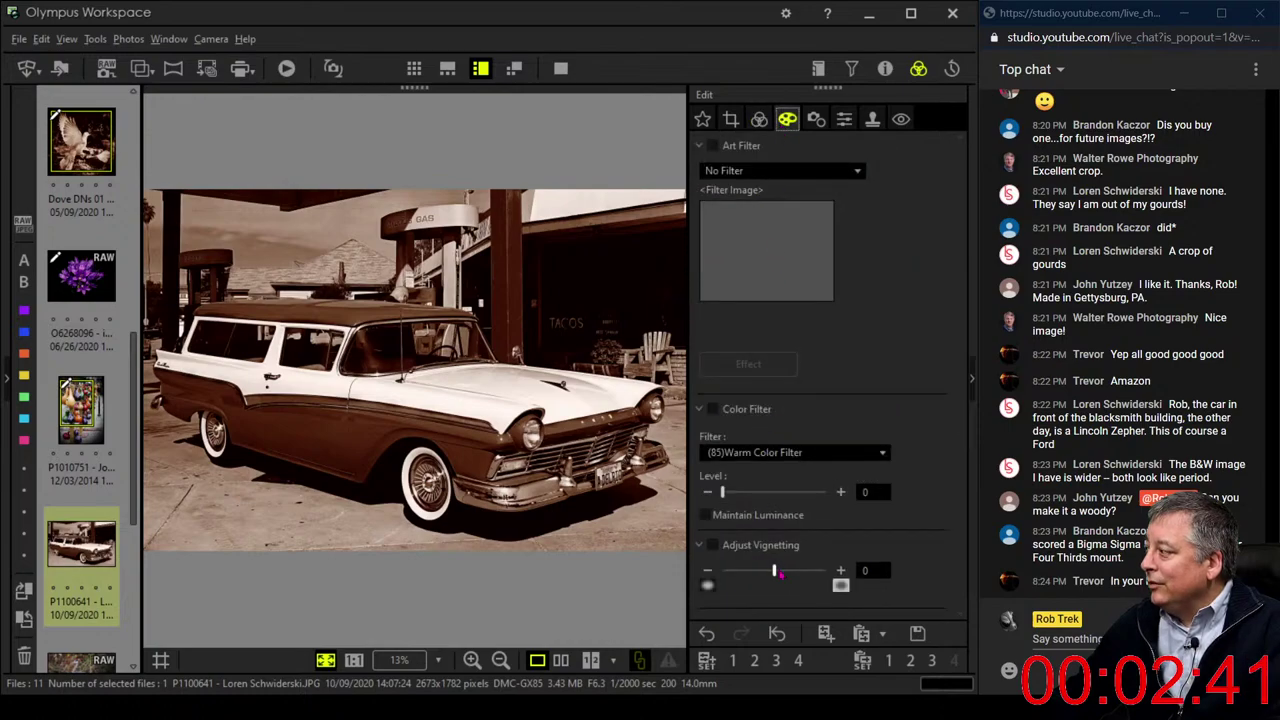
{"action": "left_click_drag", "start_coordinate": [773, 570], "coordinate": [744, 572]}
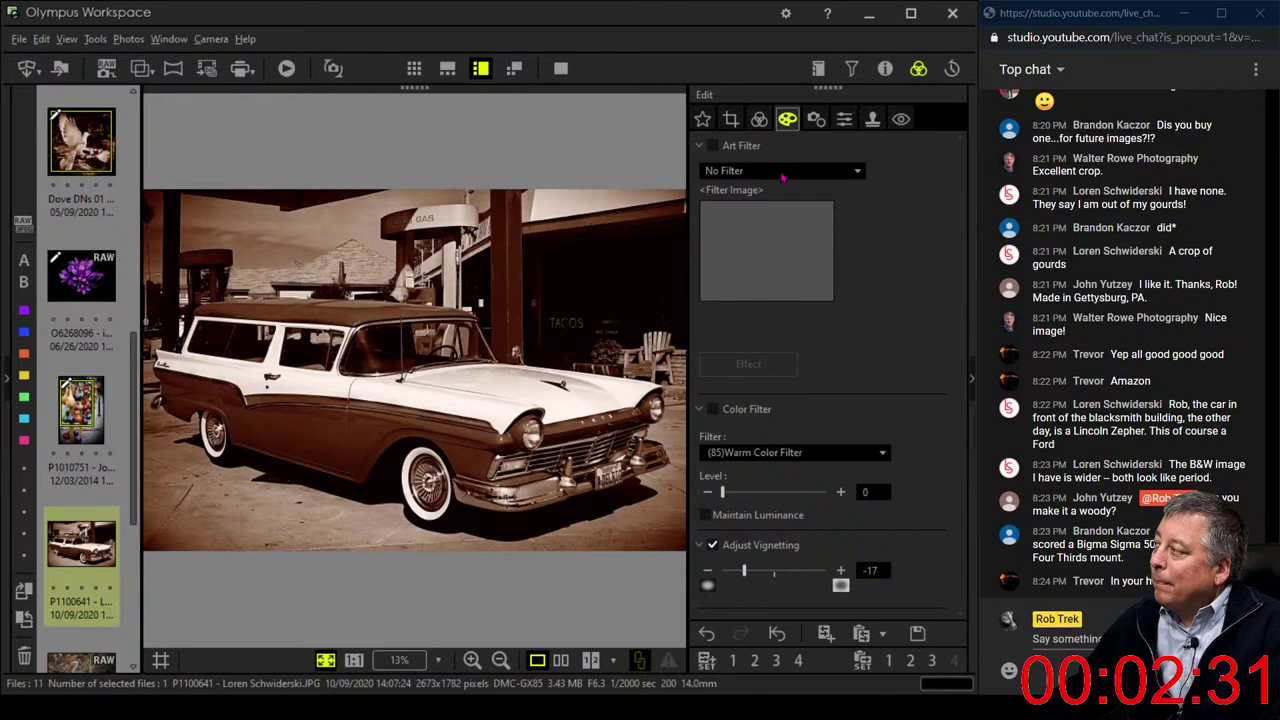
{"action": "left_click", "coordinate": [759, 119]}
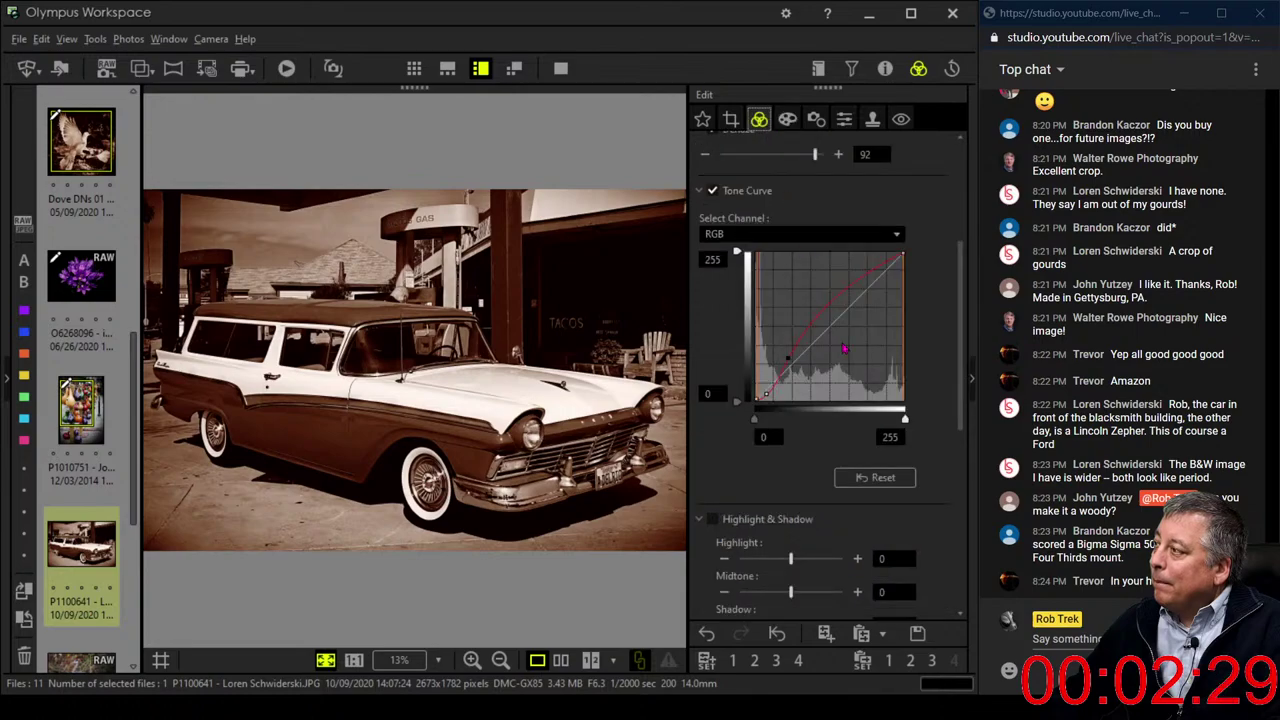
{"action": "scroll", "coordinate": [840, 346], "scroll_direction": "up", "scroll_amount": 3}
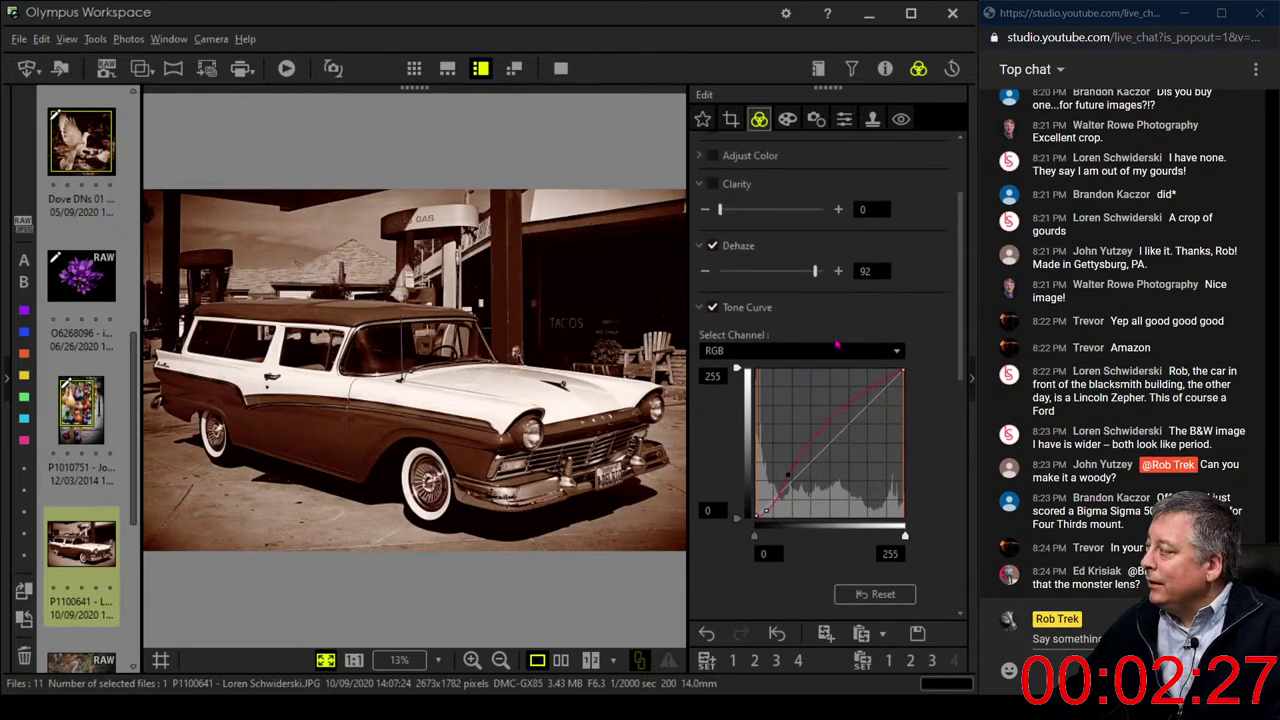
{"action": "scroll", "coordinate": [837, 346], "scroll_direction": "up", "scroll_amount": 2}
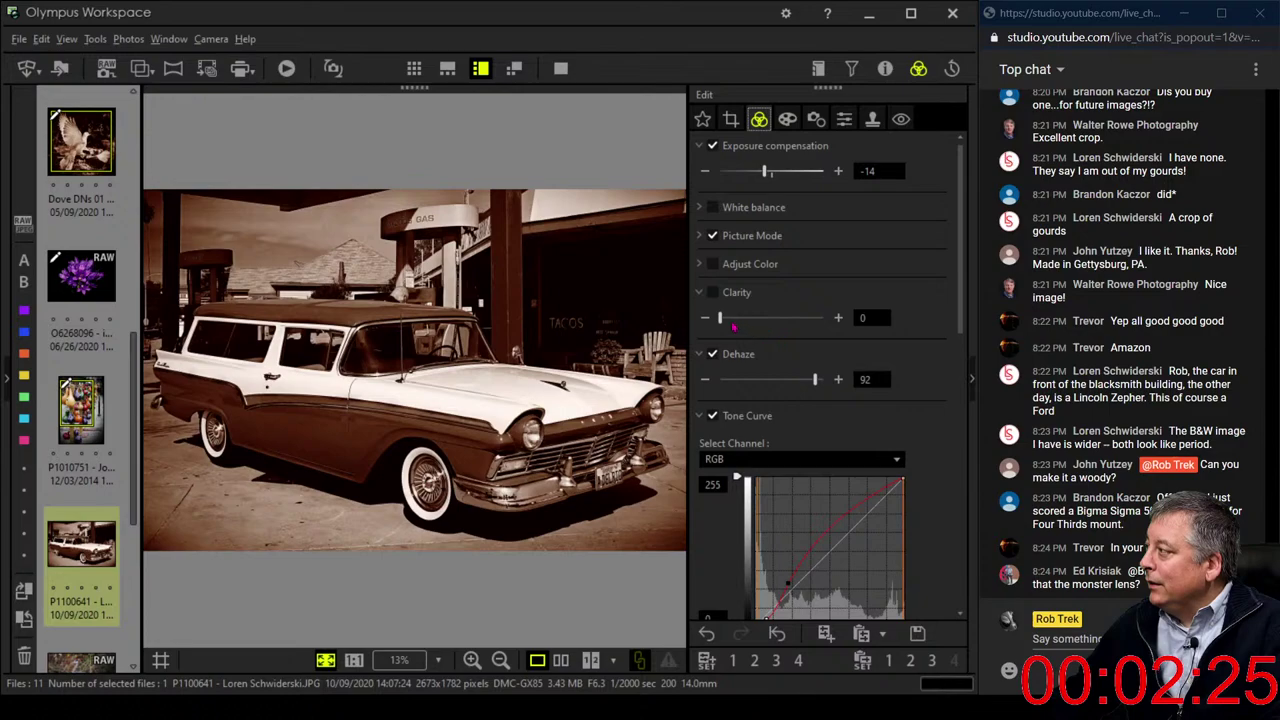
{"action": "left_click_drag", "start_coordinate": [720, 318], "coordinate": [740, 321]}
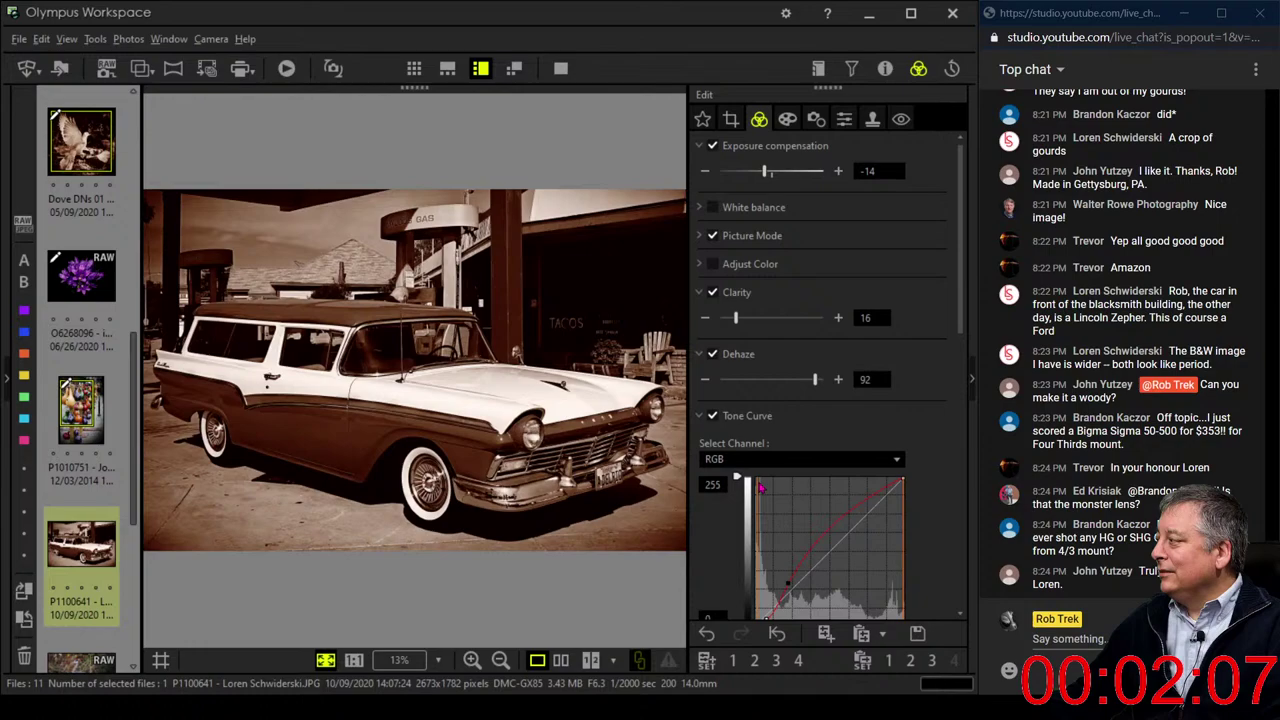
Review the remaining tone, contrast, saturation and gradation adjustments and the crop settings of the sepia station wagon photo
{"action": "scroll", "coordinate": [733, 526], "scroll_direction": "down", "scroll_amount": 3}
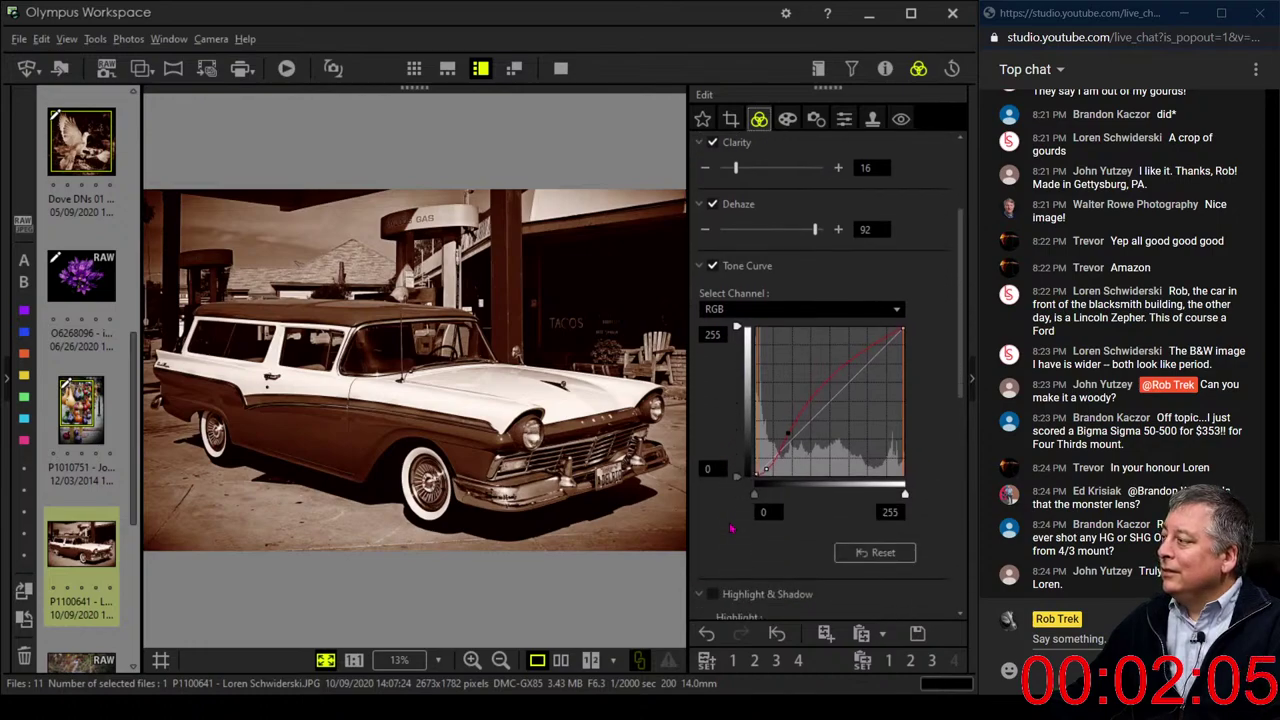
{"action": "scroll", "coordinate": [733, 528], "scroll_direction": "down", "scroll_amount": 8}
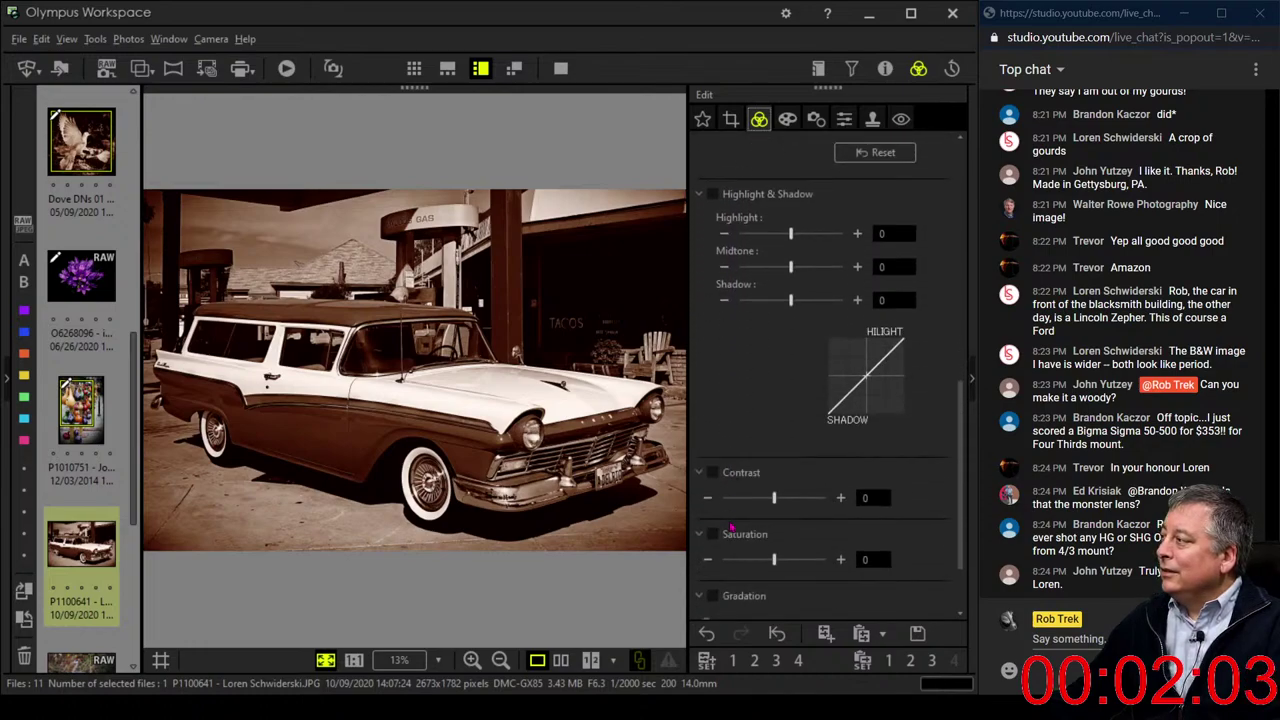
{"action": "scroll", "coordinate": [732, 527], "scroll_direction": "down", "scroll_amount": 2}
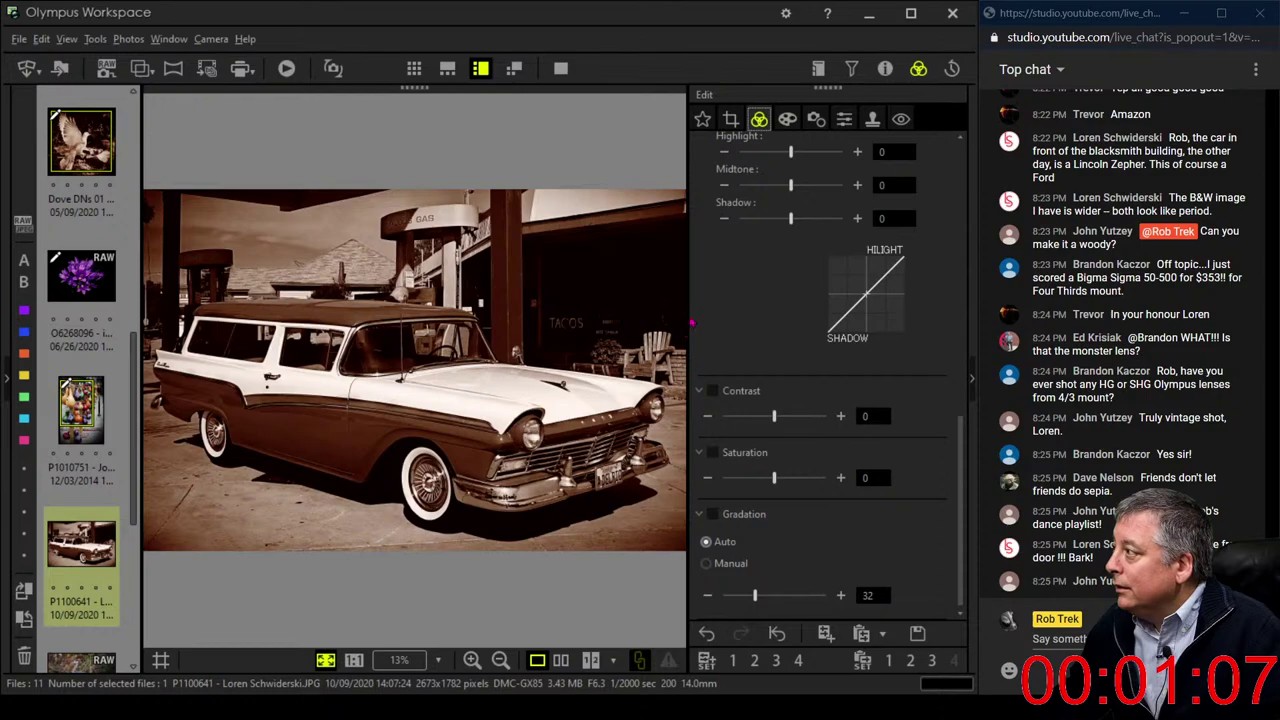
{"action": "left_click", "coordinate": [731, 119]}
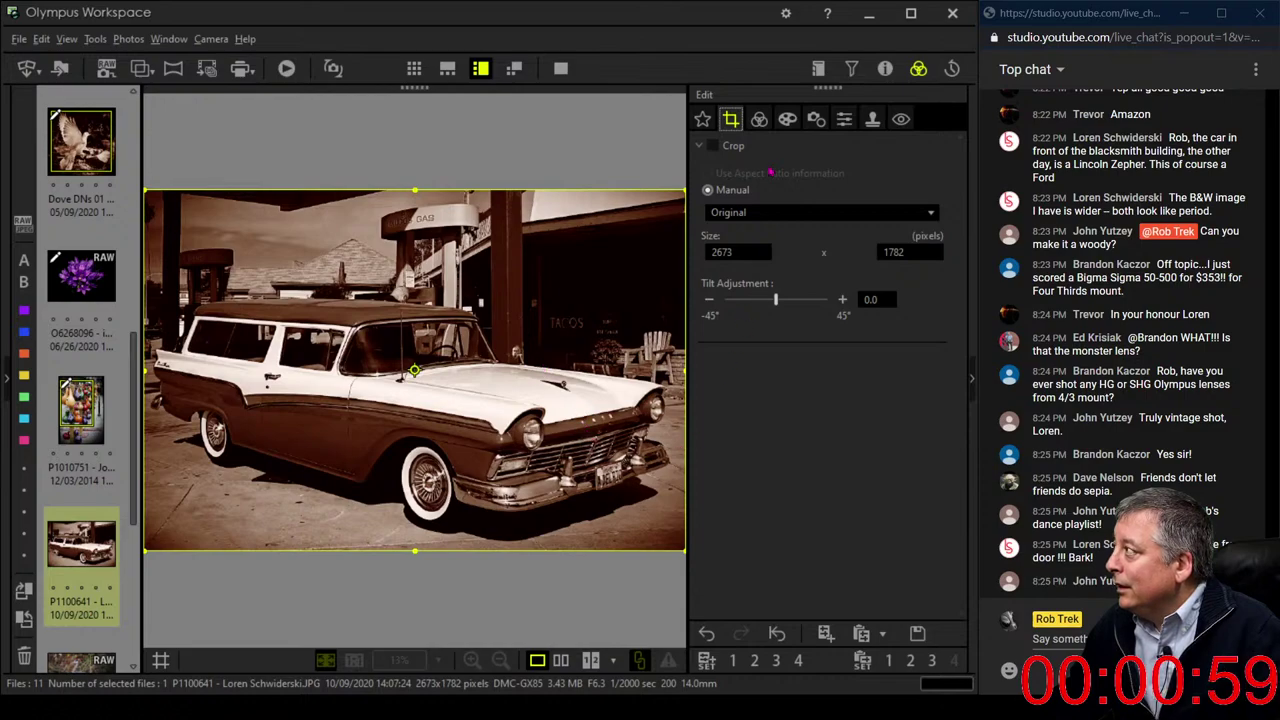
{"action": "left_click", "coordinate": [759, 119]}
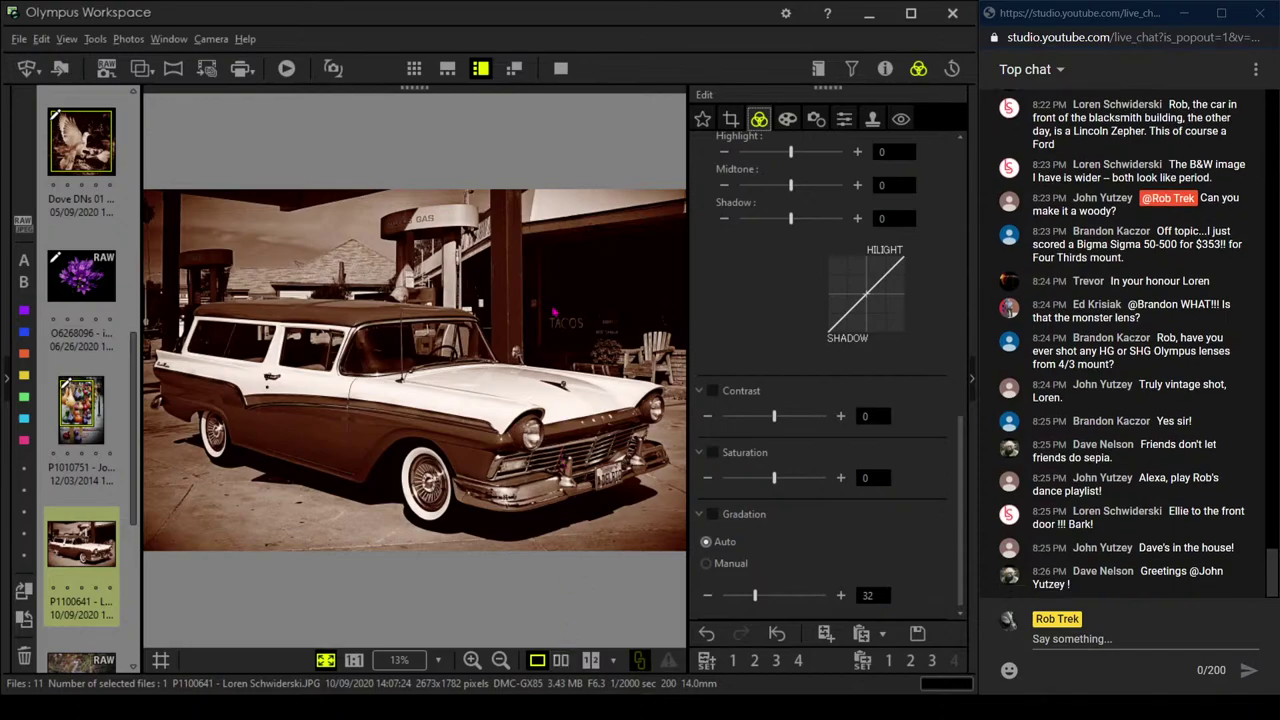
View the sepia station wagon full screen, alone and side by side with its original, then return to the single-image display
{"action": "left_click", "coordinate": [564, 70]}
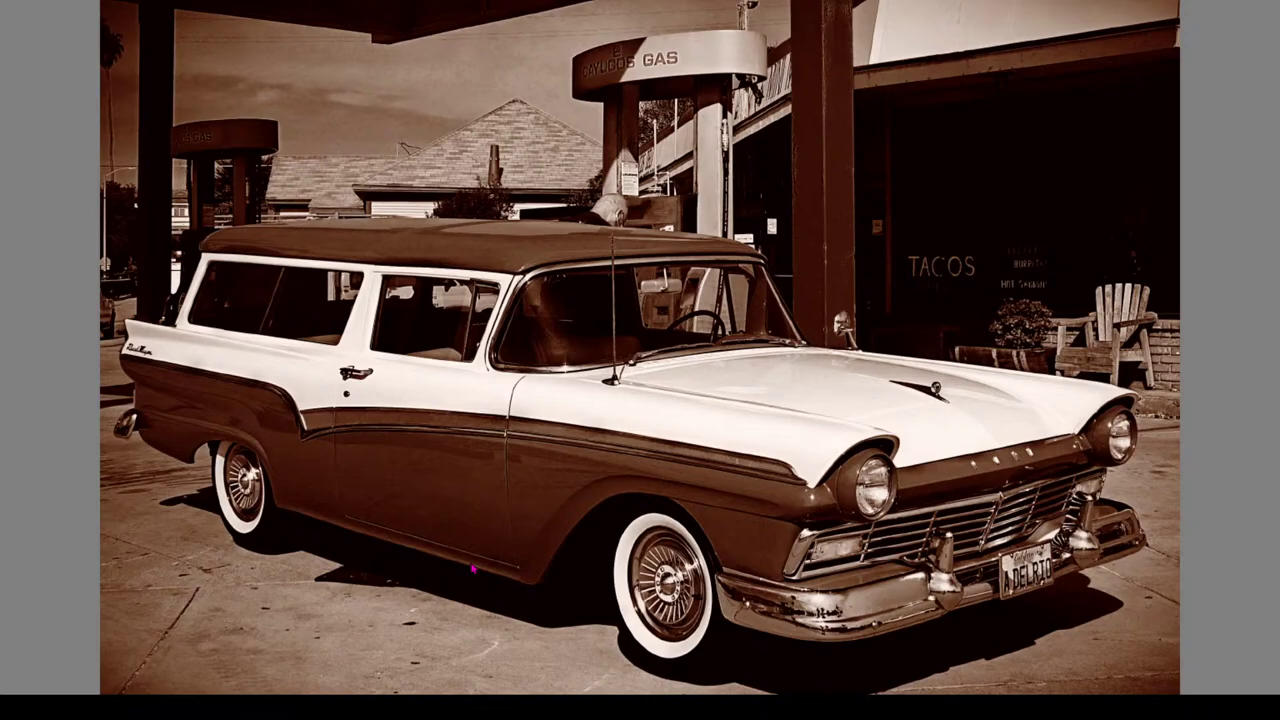
{"action": "key", "text": "Escape"}
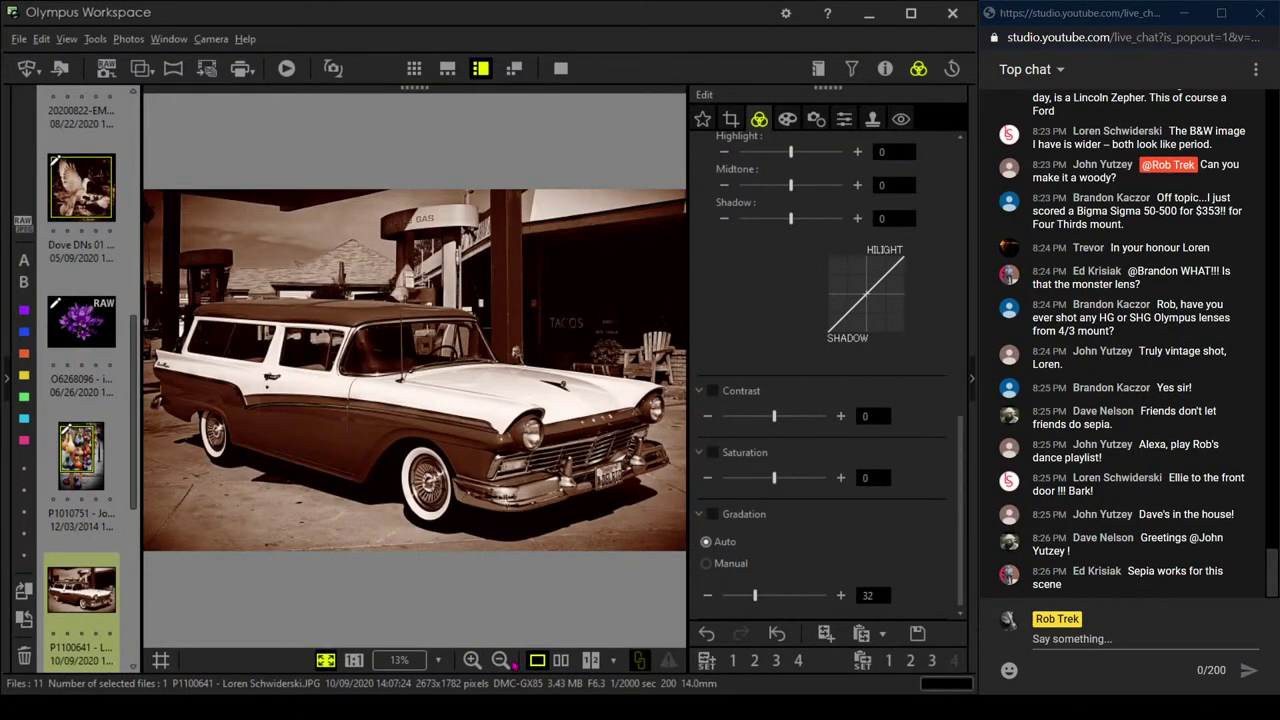
{"action": "left_click", "coordinate": [561, 660]}
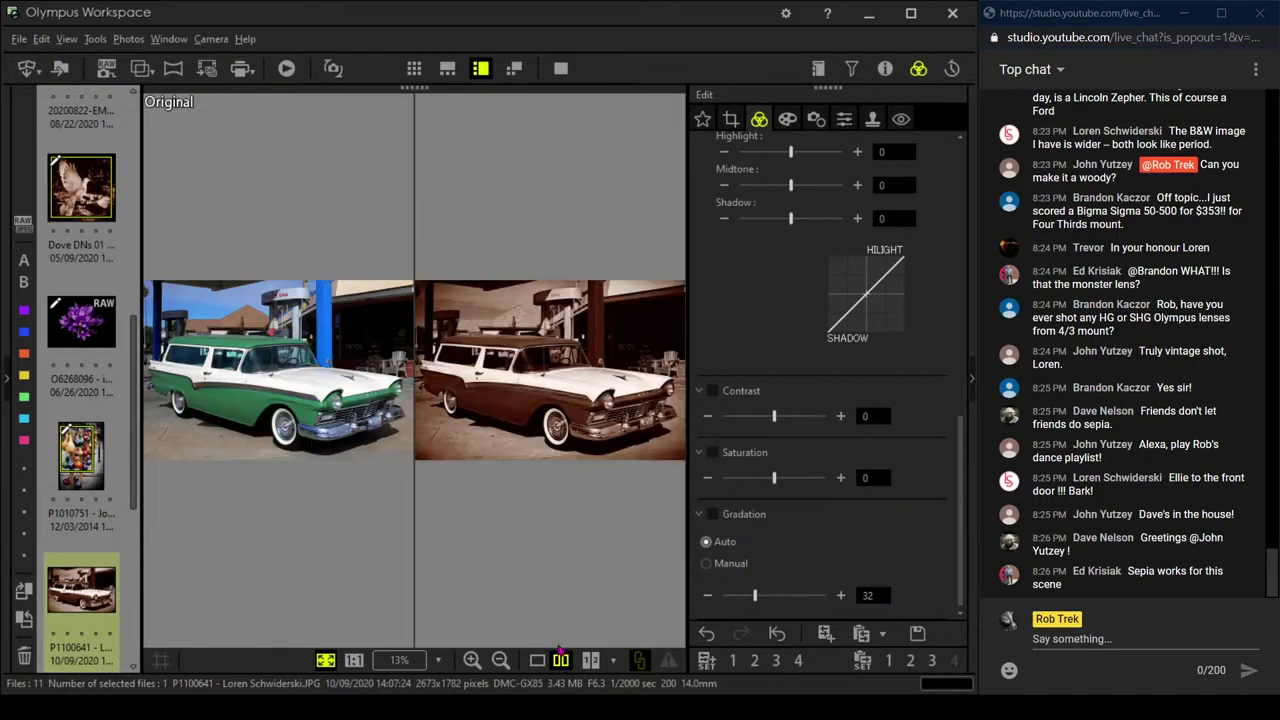
{"action": "left_click", "coordinate": [561, 68]}
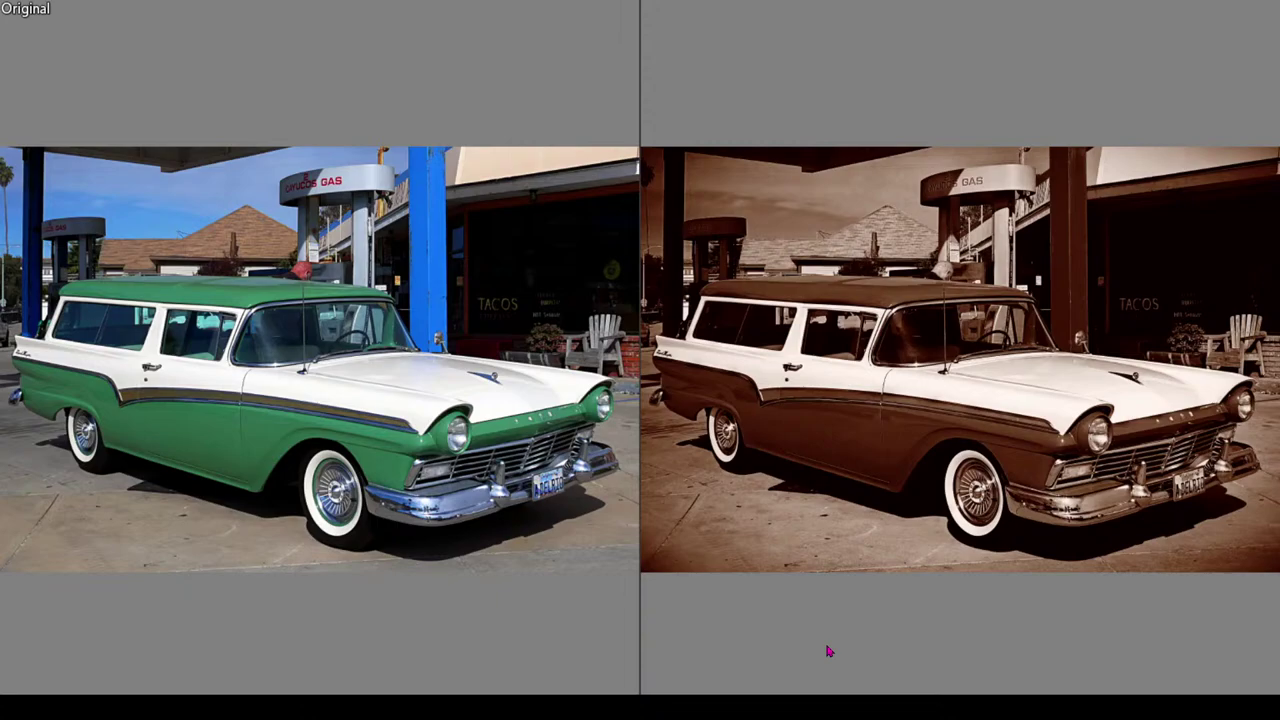
{"action": "key", "text": "Escape"}
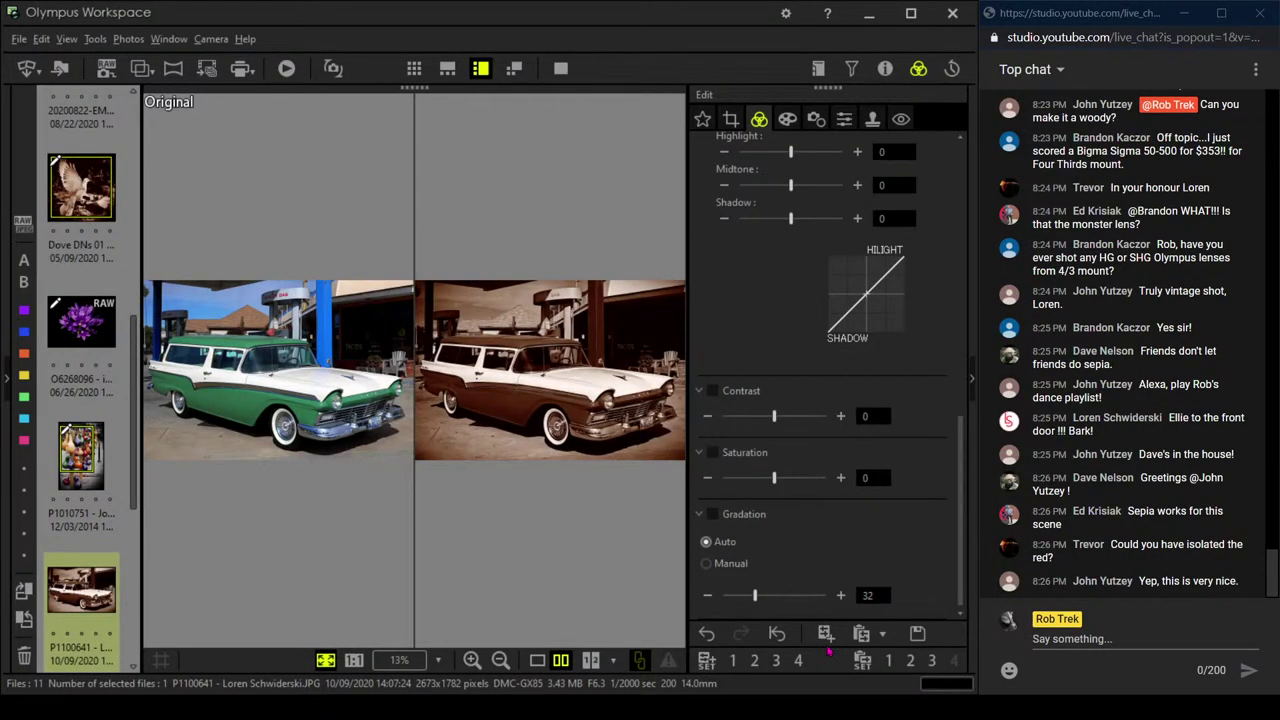
{"action": "left_click", "coordinate": [537, 660]}
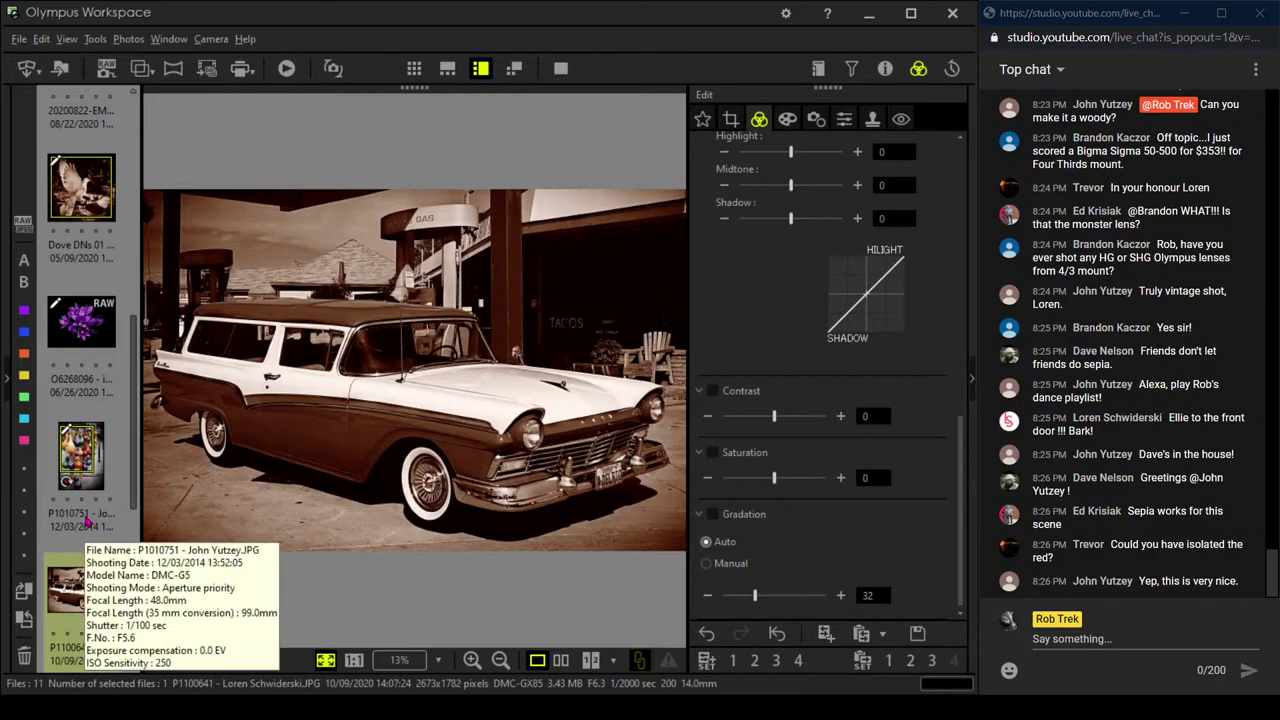
Recheck the exposure, clarity, dehaze and tone curve settings and compare the station wagon edit with its original once more
{"action": "scroll", "coordinate": [86, 520], "scroll_direction": "down", "scroll_amount": 2}
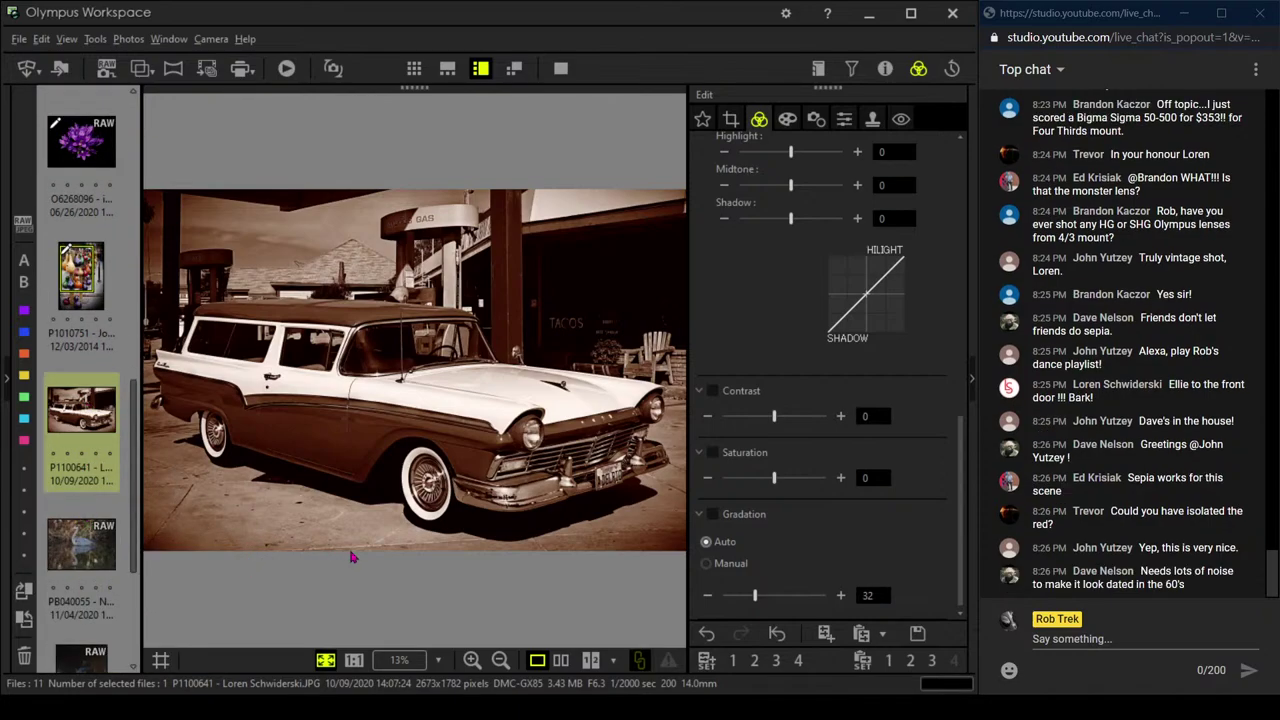
{"action": "scroll", "coordinate": [748, 353], "scroll_direction": "up", "scroll_amount": 2}
{"action": "scroll", "coordinate": [748, 353], "scroll_direction": "up", "scroll_amount": 8}
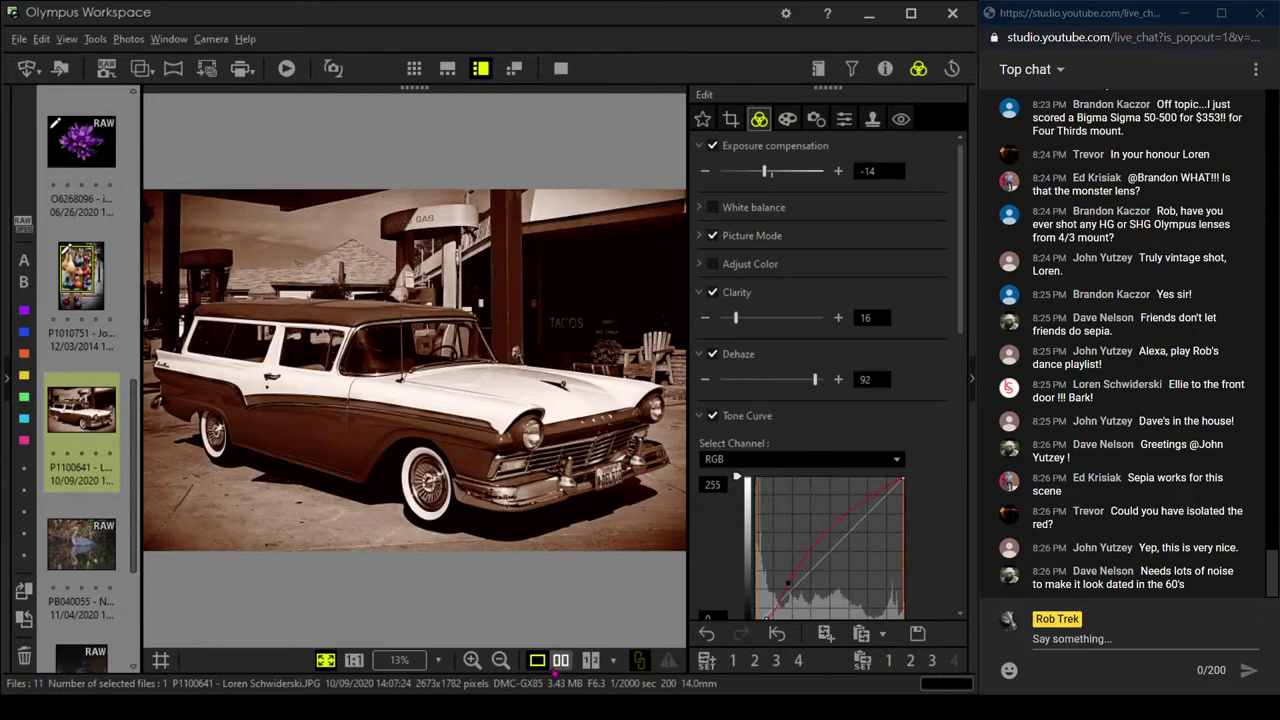
{"action": "left_click", "coordinate": [560, 661]}
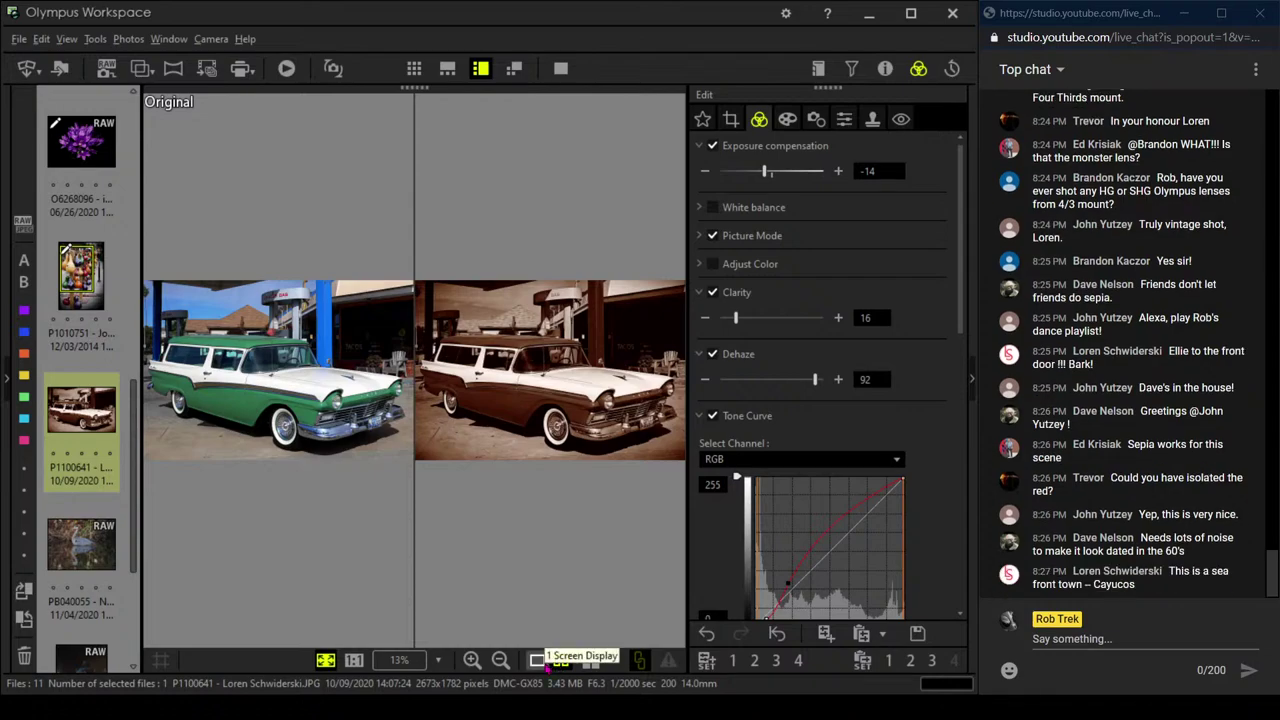
{"action": "left_click", "coordinate": [540, 661]}
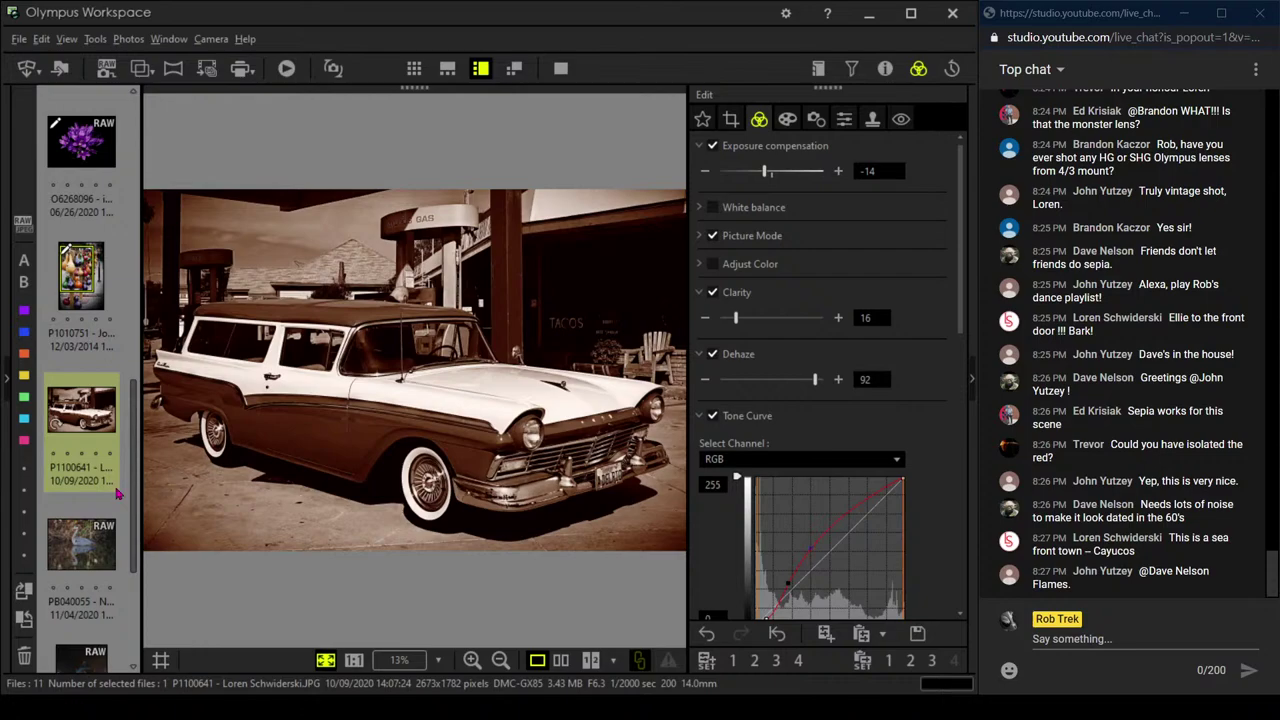
Open the PB040055 raw photo of the heron and show its shooting properties
{"action": "scroll", "coordinate": [90, 420], "scroll_direction": "down", "scroll_amount": 2}
{"action": "left_click", "coordinate": [88, 378]}
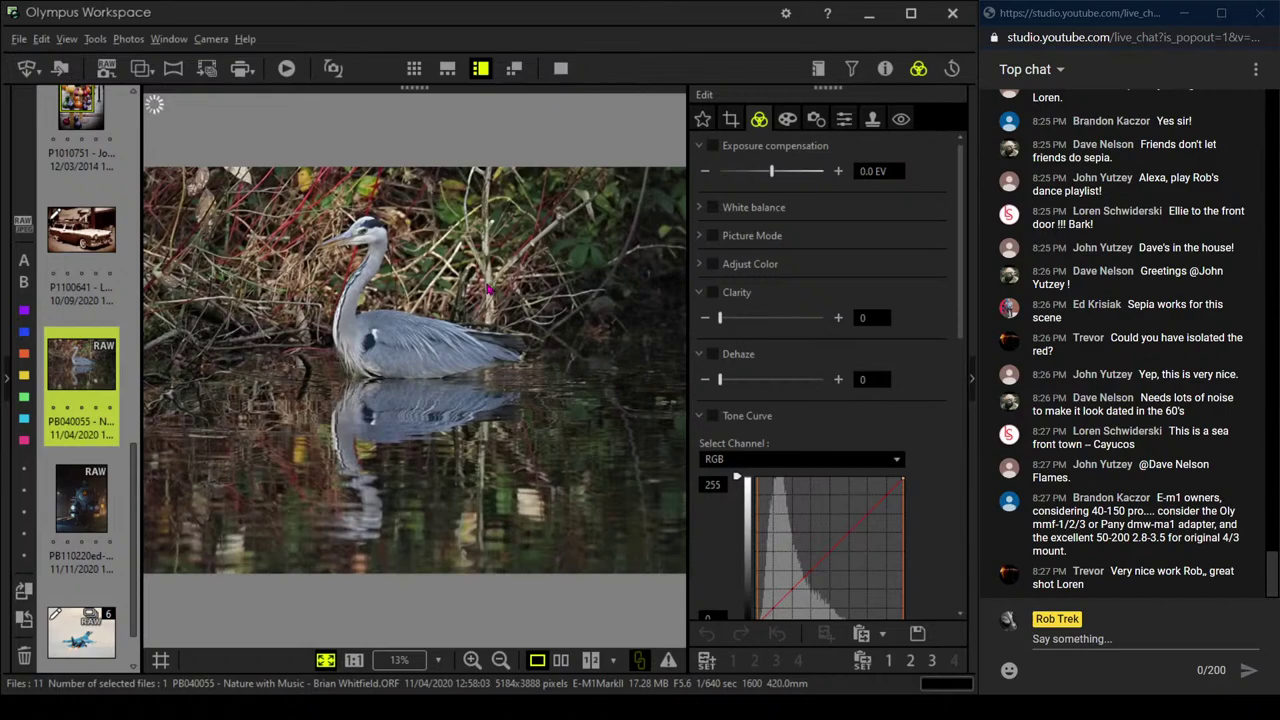
{"action": "left_click", "coordinate": [890, 75]}
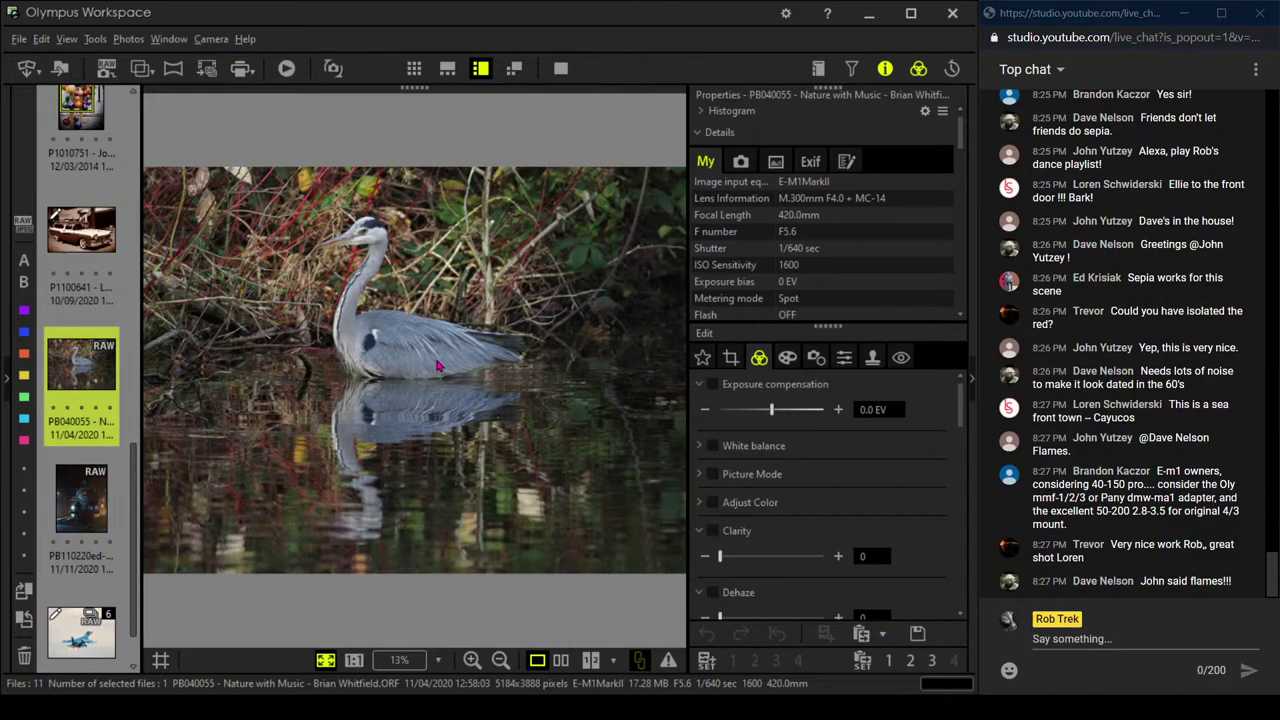
Inspect the heron's breast feathers, eye and beak for sharpness at 1:1, then fit the whole photo in view
{"action": "left_click", "coordinate": [399, 335]}
{"action": "left_click_drag", "start_coordinate": [307, 342], "coordinate": [486, 349]}
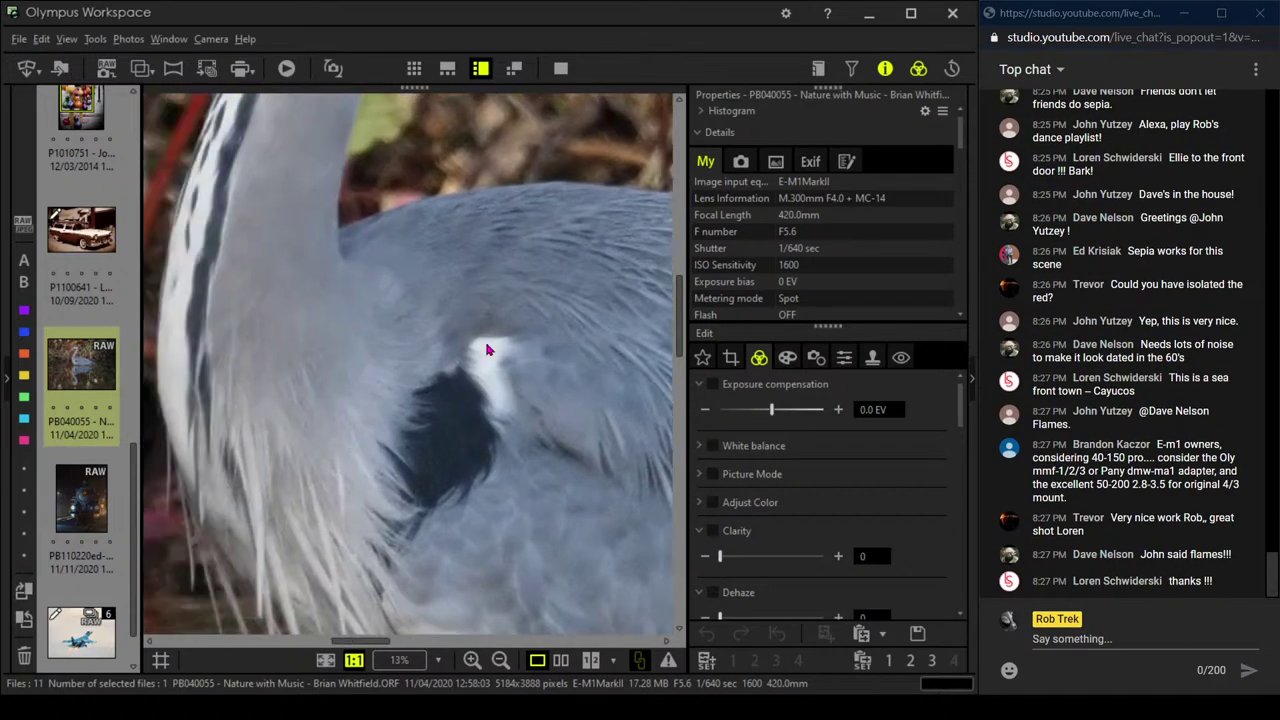
{"action": "left_click", "coordinate": [400, 363]}
{"action": "left_click", "coordinate": [366, 233]}
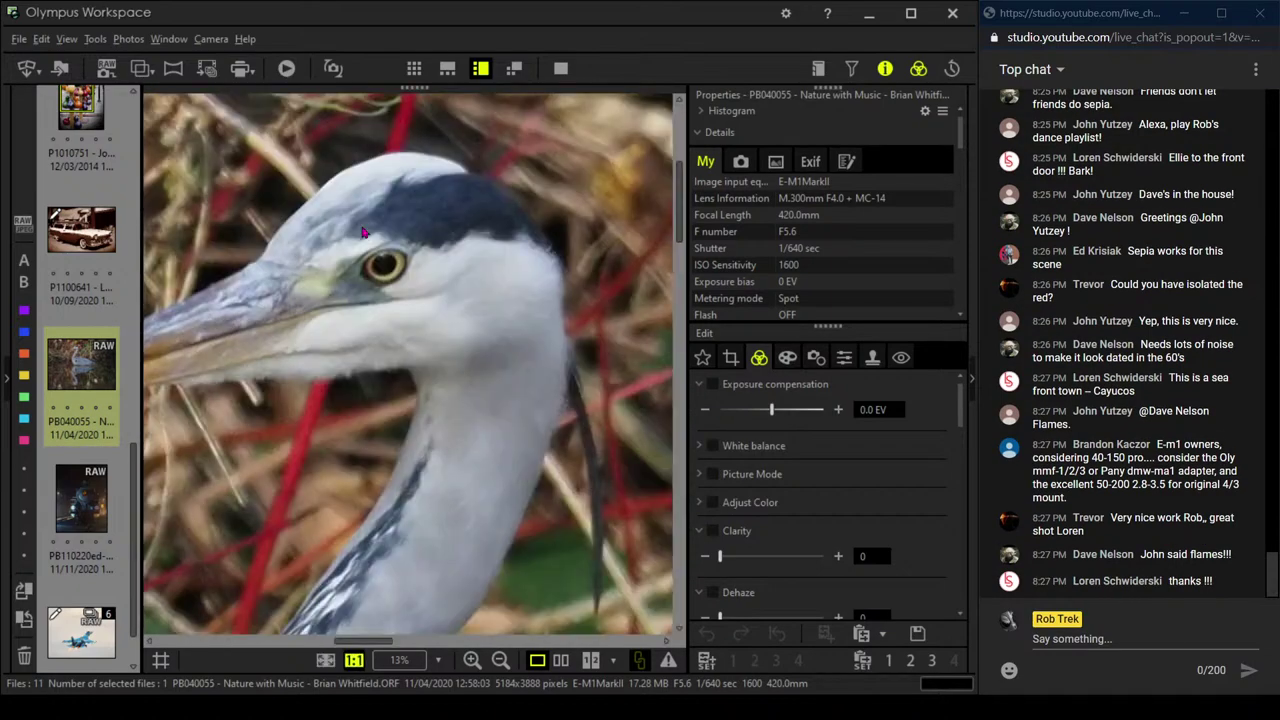
{"action": "mouse_move", "coordinate": [380, 262]}
{"action": "left_mouse_down"}
{"action": "mouse_move", "coordinate": [446, 230]}
{"action": "mouse_move", "coordinate": [521, 222]}
{"action": "left_mouse_up"}
{"action": "left_click_drag", "start_coordinate": [475, 257], "coordinate": [533, 225]}
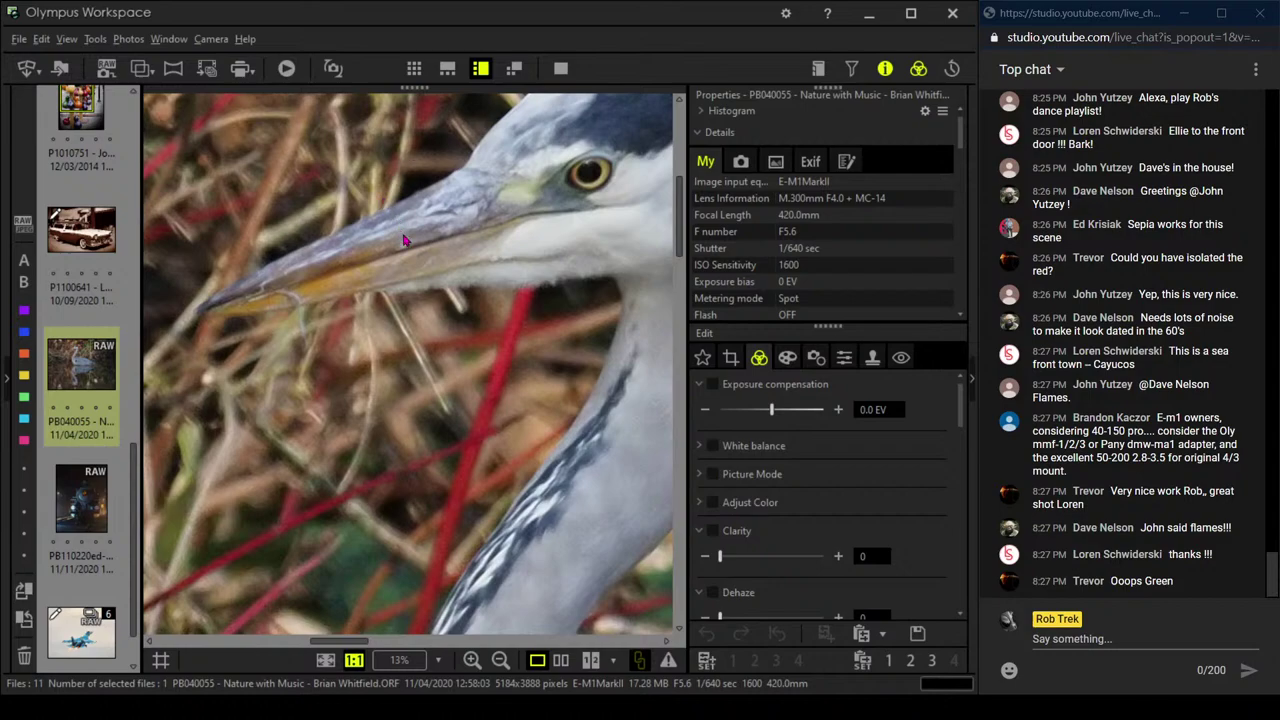
{"action": "left_click_drag", "start_coordinate": [568, 214], "coordinate": [476, 233]}
{"action": "double_click", "coordinate": [477, 232]}
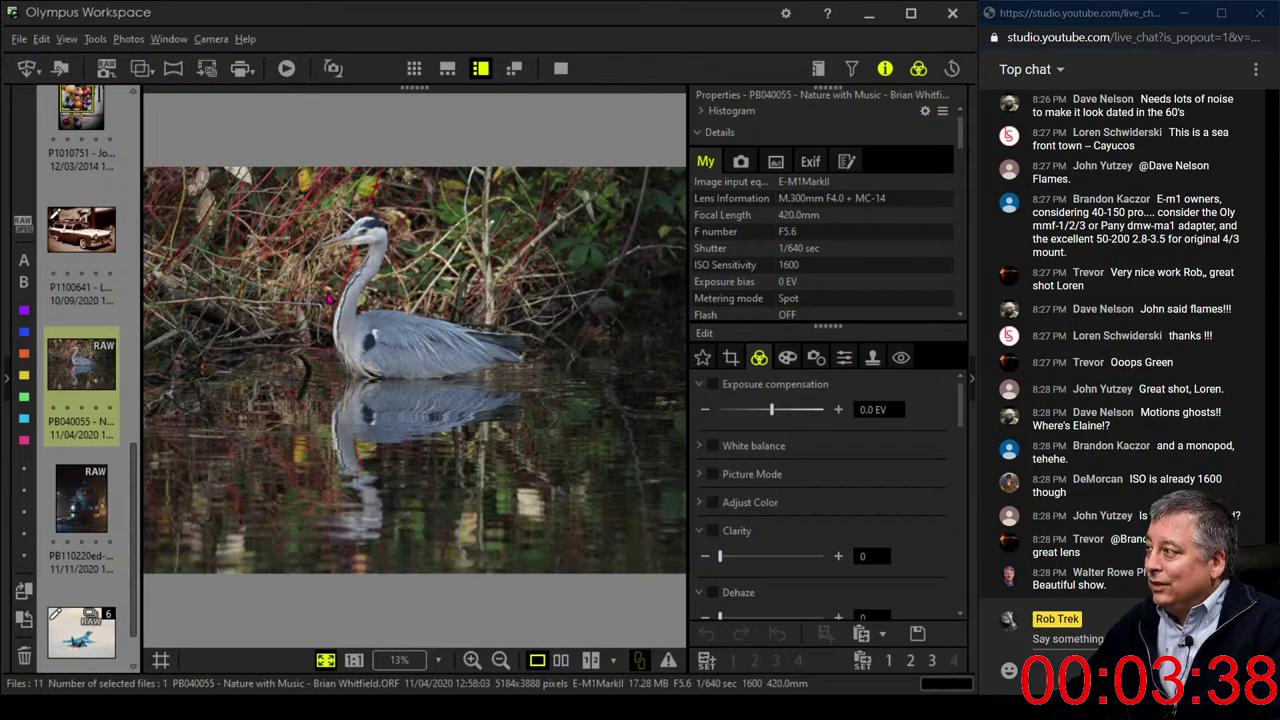
Compare the focus of the background branches with the heron's neck and head at 1:1, then hide the properties and fit the photo
{"action": "left_click", "coordinate": [328, 298]}
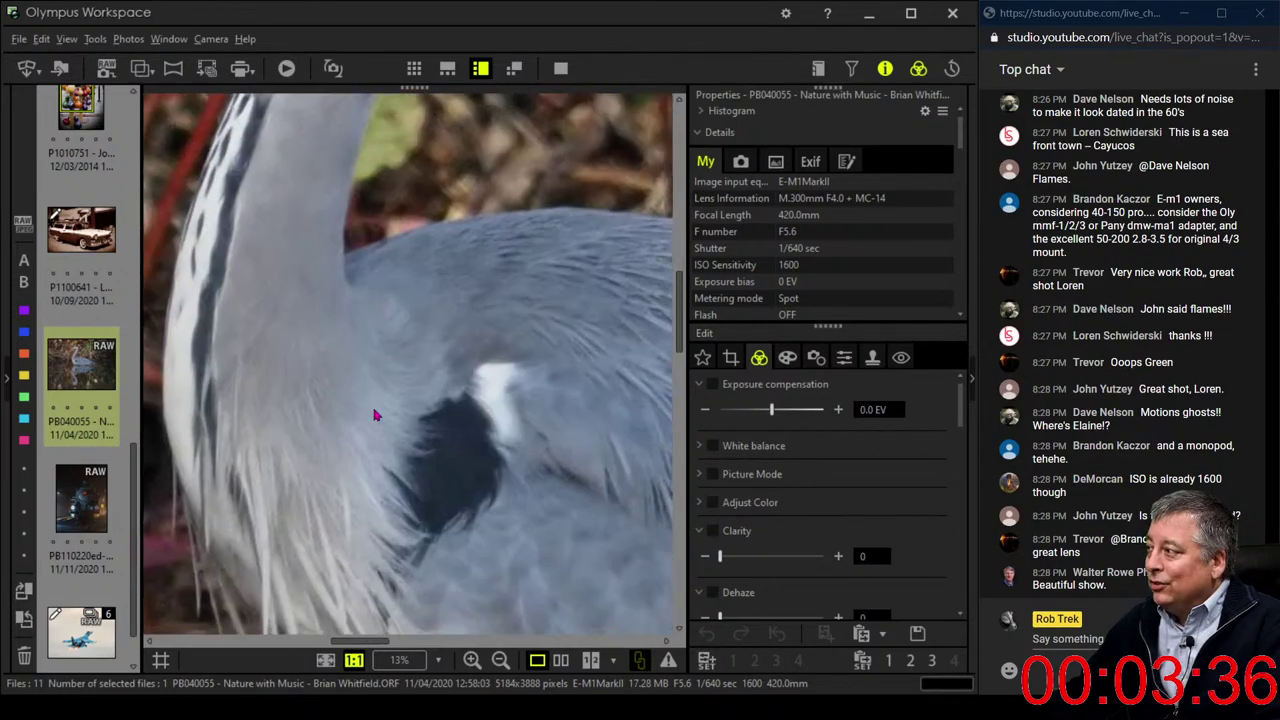
{"action": "left_click_drag", "start_coordinate": [502, 514], "coordinate": [490, 393]}
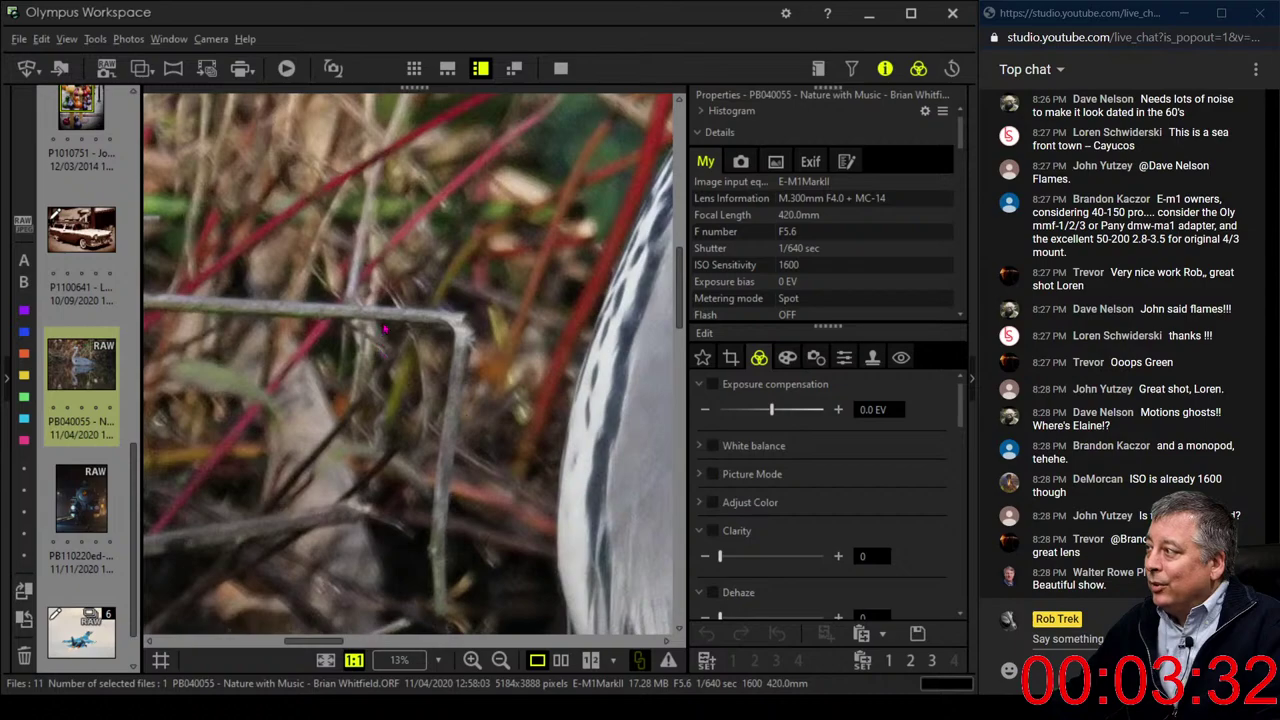
{"action": "left_click_drag", "start_coordinate": [380, 320], "coordinate": [425, 378]}
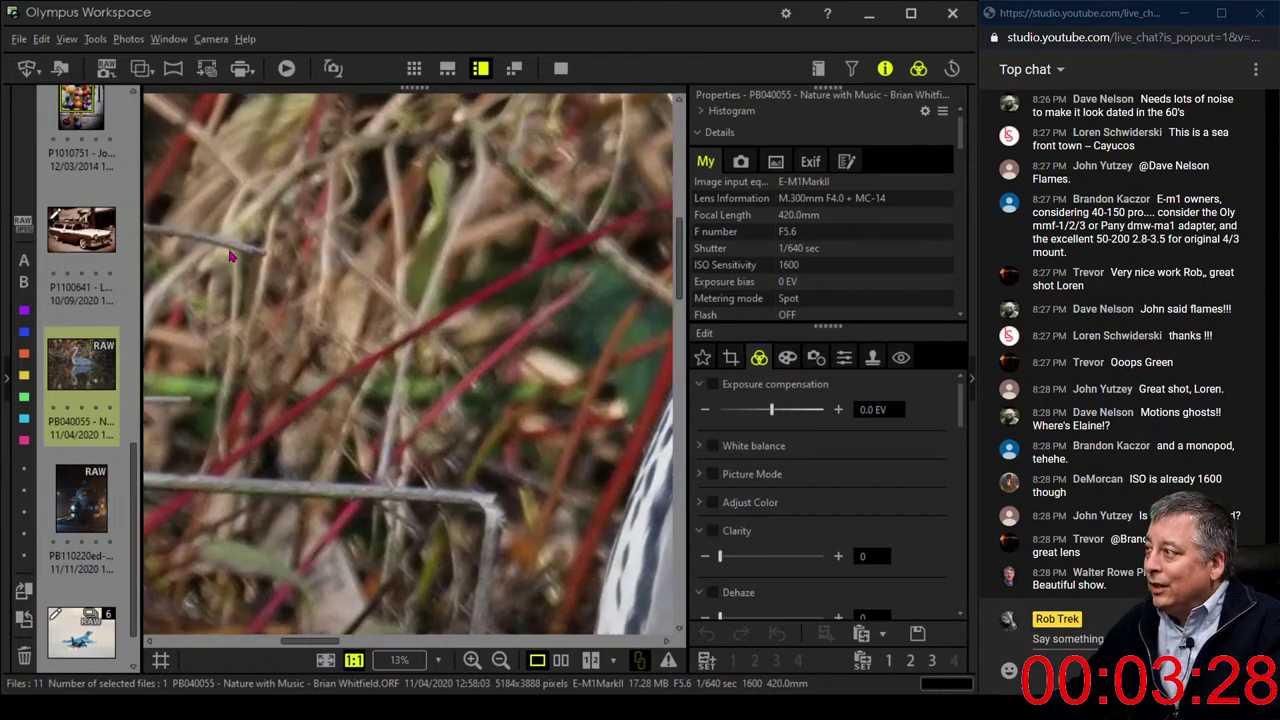
{"action": "left_click_drag", "start_coordinate": [580, 297], "coordinate": [492, 357]}
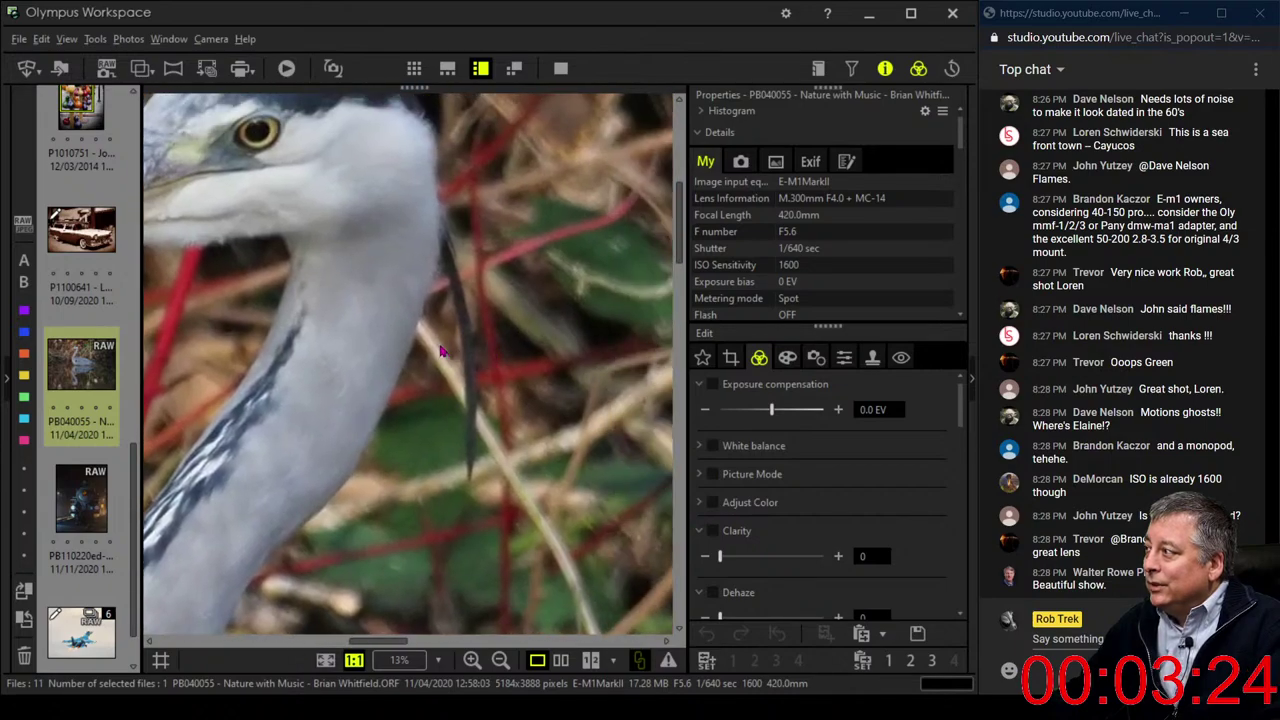
{"action": "left_click_drag", "start_coordinate": [397, 350], "coordinate": [657, 452]}
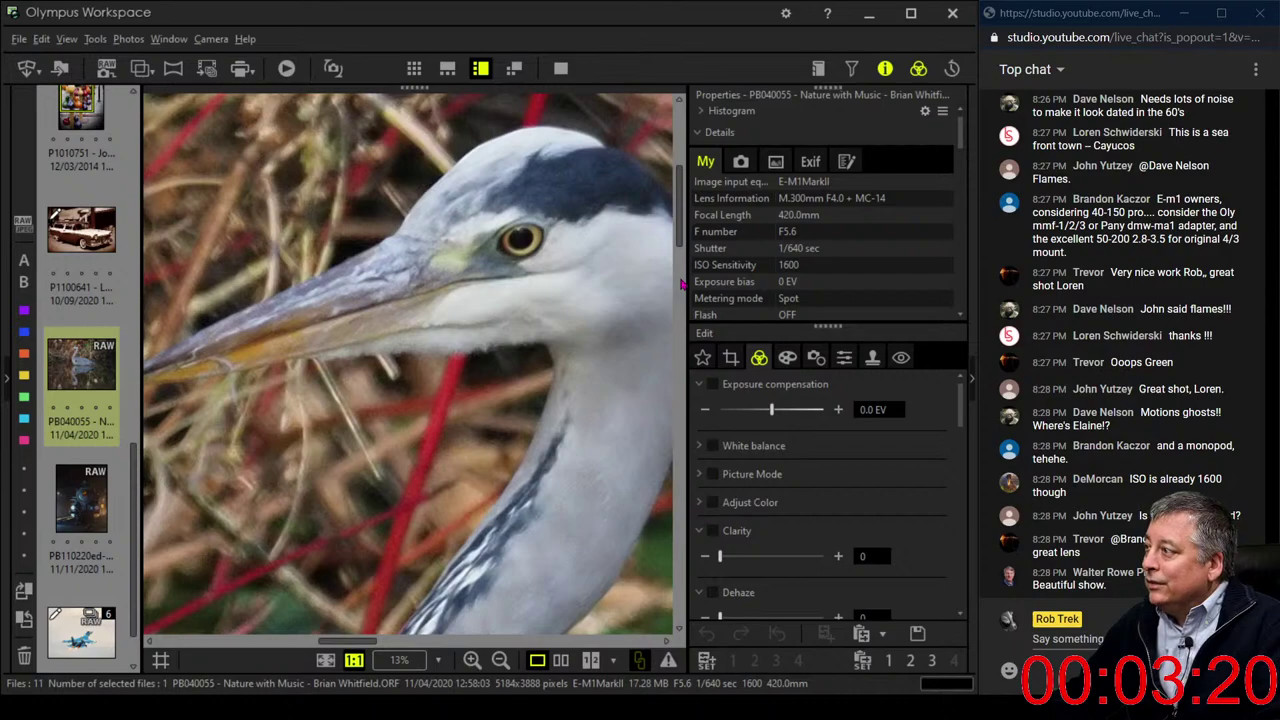
{"action": "left_click", "coordinate": [888, 74]}
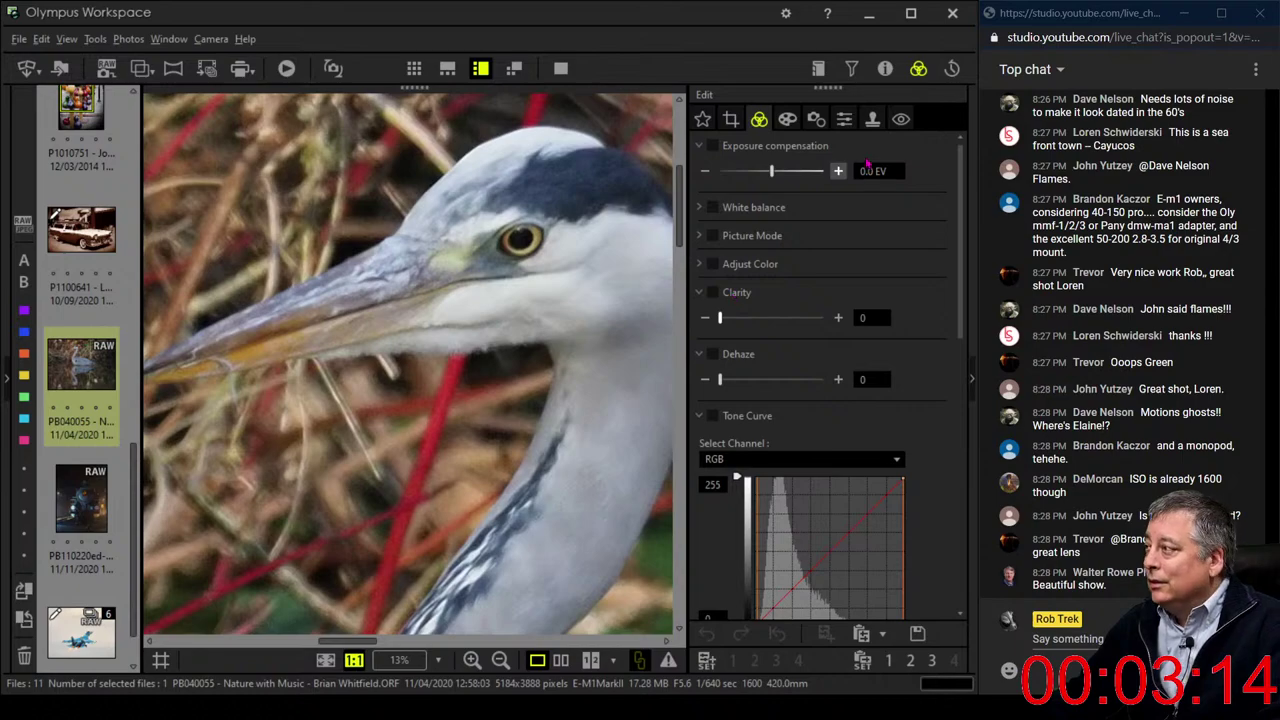
{"action": "left_click", "coordinate": [600, 283]}
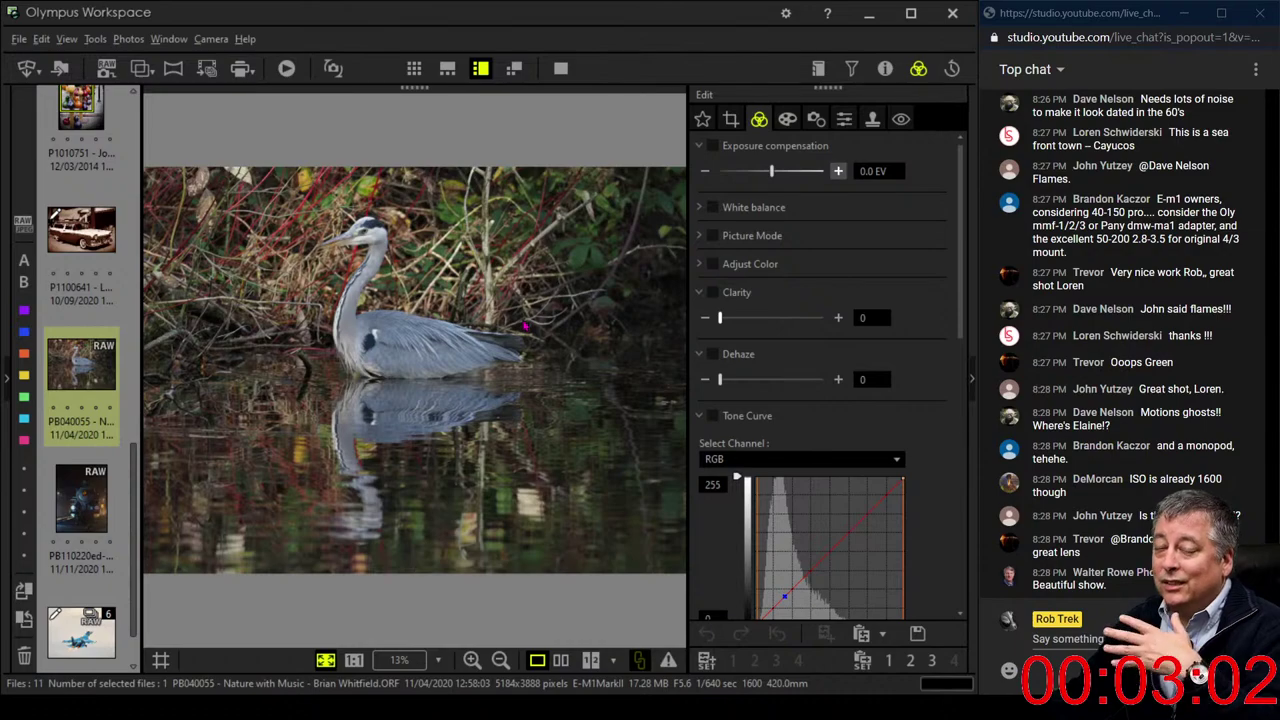
Show the heron photo's properties again and examine its complete Exif data for exposure, focal length and lens details
{"action": "left_click", "coordinate": [884, 68]}
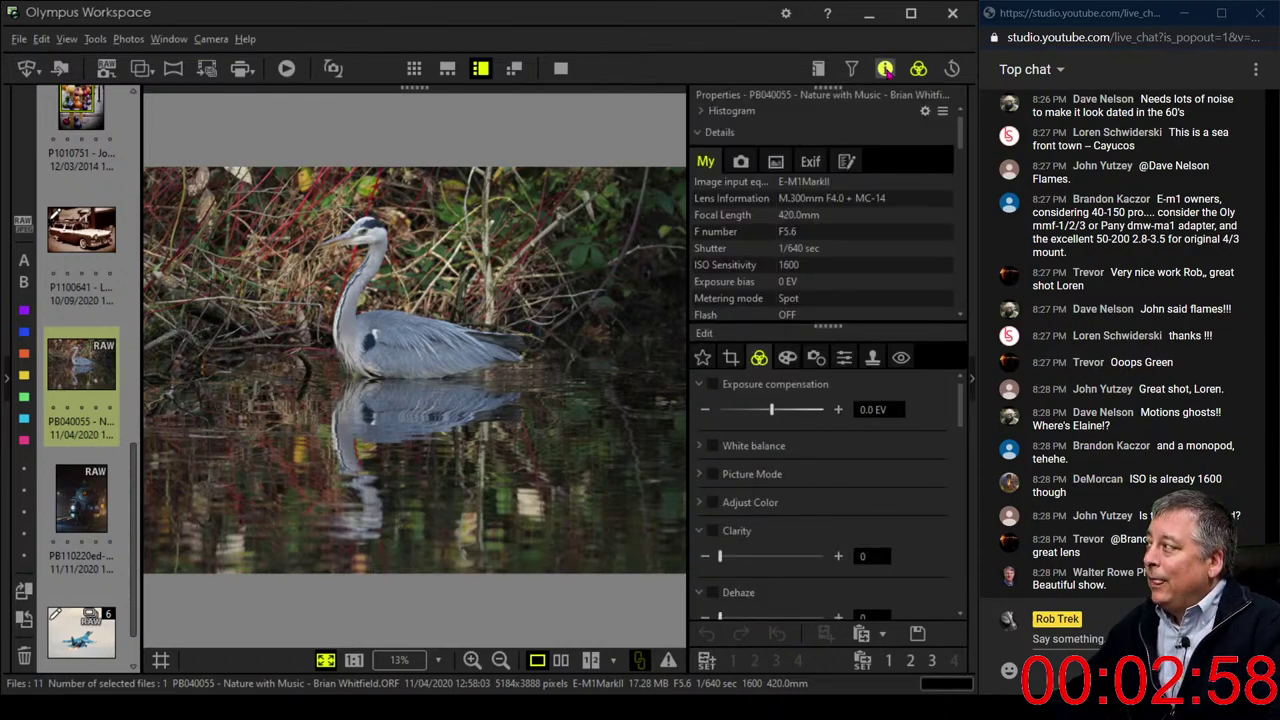
{"action": "scroll", "coordinate": [820, 220], "scroll_direction": "down", "scroll_amount": 1}
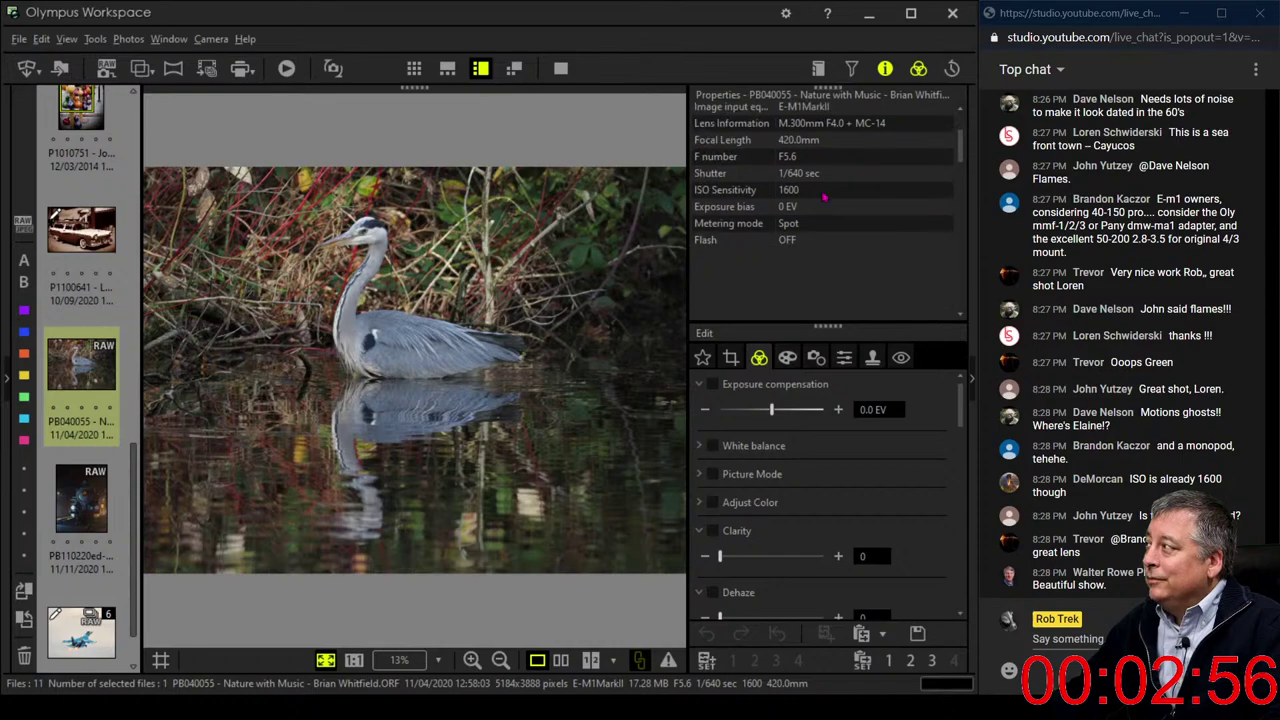
{"action": "scroll", "coordinate": [820, 220], "scroll_direction": "up", "scroll_amount": 1}
{"action": "left_click", "coordinate": [811, 163]}
{"action": "scroll", "coordinate": [826, 258], "scroll_direction": "down", "scroll_amount": 3}
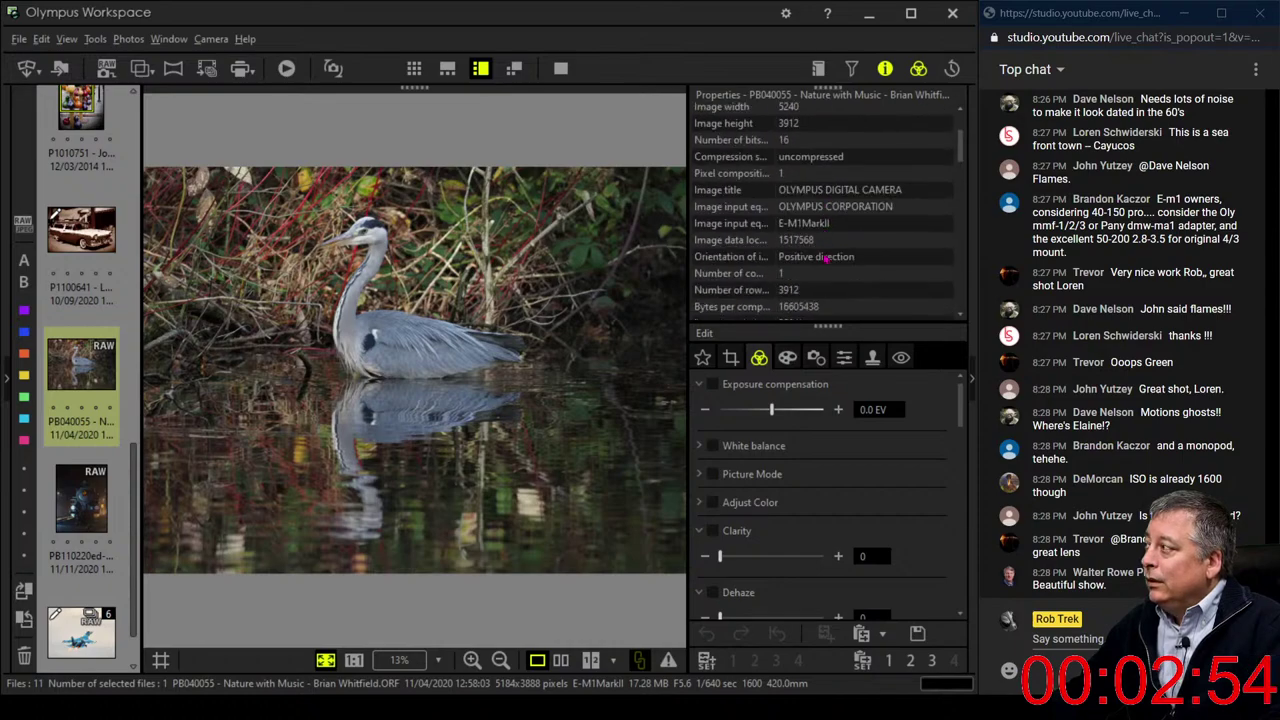
{"action": "scroll", "coordinate": [826, 258], "scroll_direction": "down", "scroll_amount": 2}
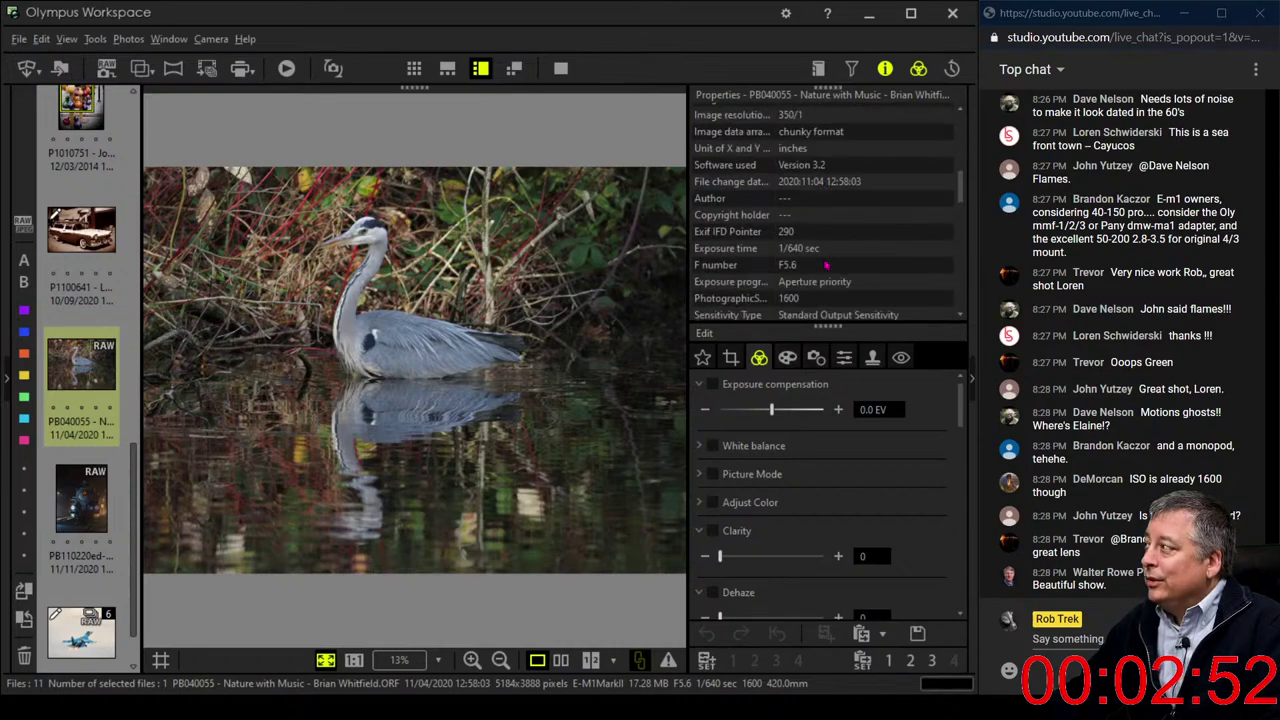
{"action": "scroll", "coordinate": [826, 264], "scroll_direction": "down", "scroll_amount": 1}
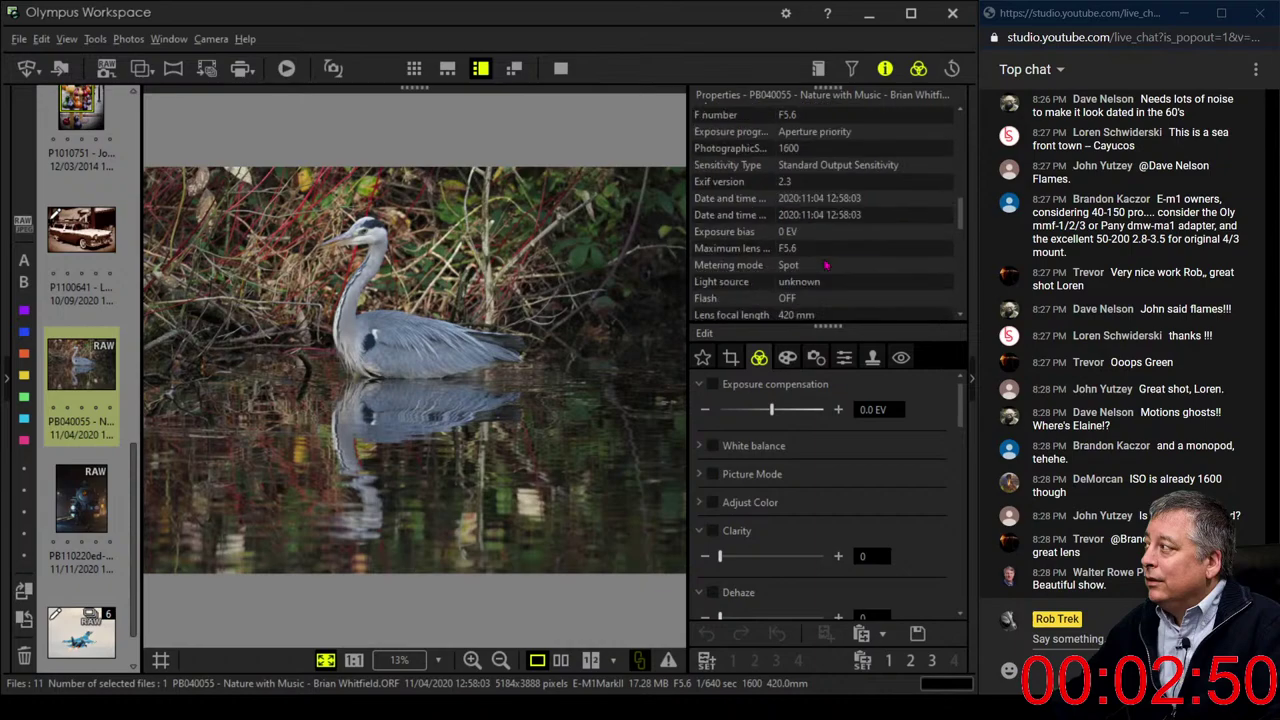
{"action": "scroll", "coordinate": [826, 264], "scroll_direction": "down", "scroll_amount": 1}
{"action": "scroll", "coordinate": [826, 264], "scroll_direction": "down", "scroll_amount": 3}
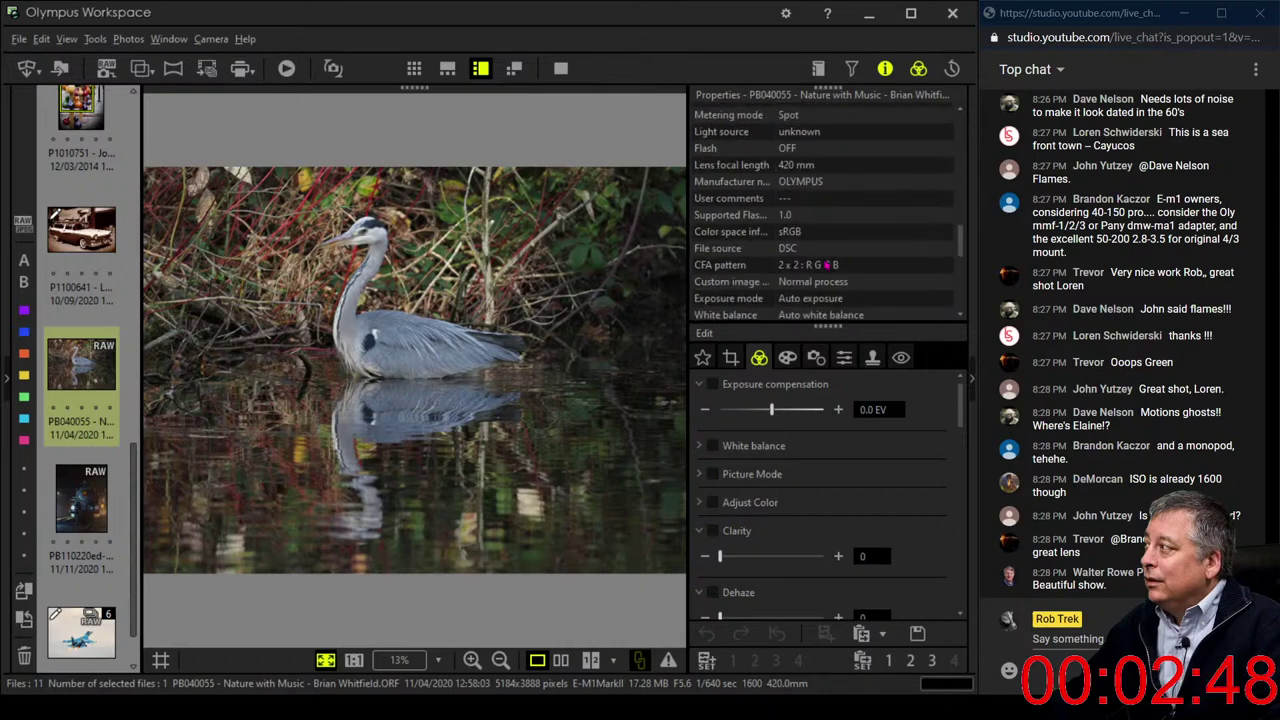
{"action": "scroll", "coordinate": [826, 264], "scroll_direction": "down", "scroll_amount": 2}
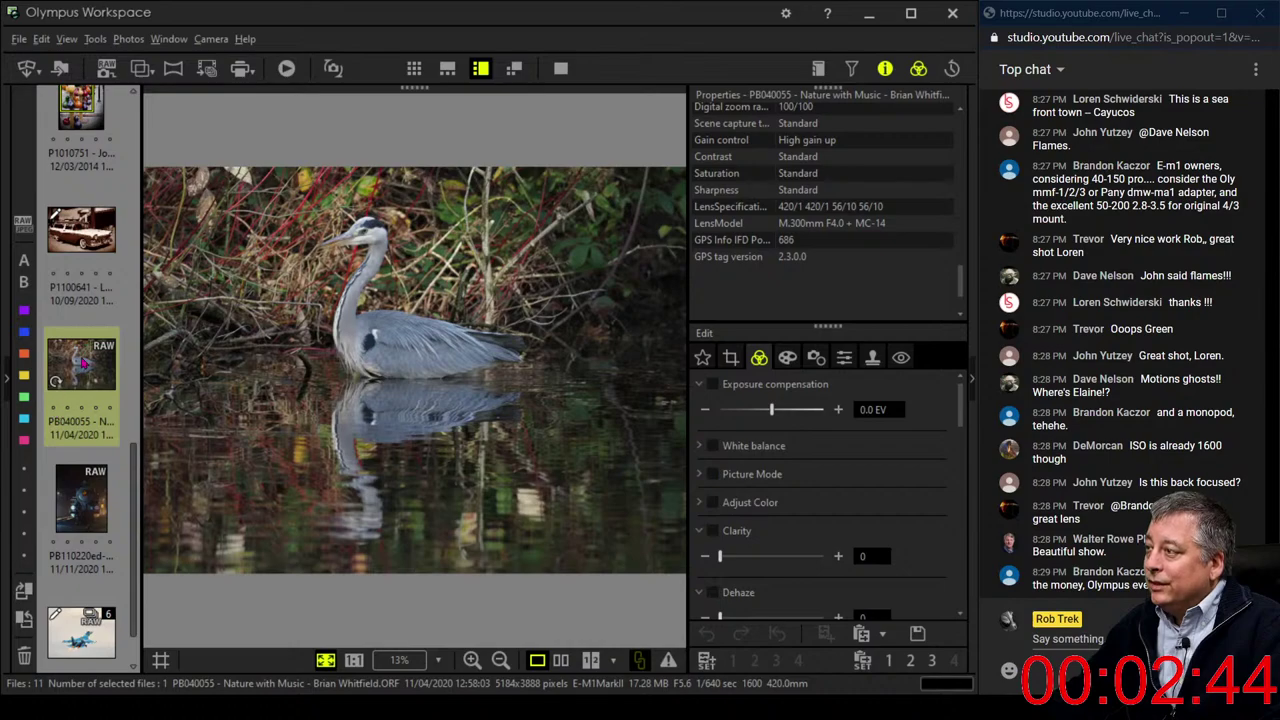
Hide the heron photo's properties and open its crop settings
{"action": "mouse_move", "coordinate": [85, 365]}
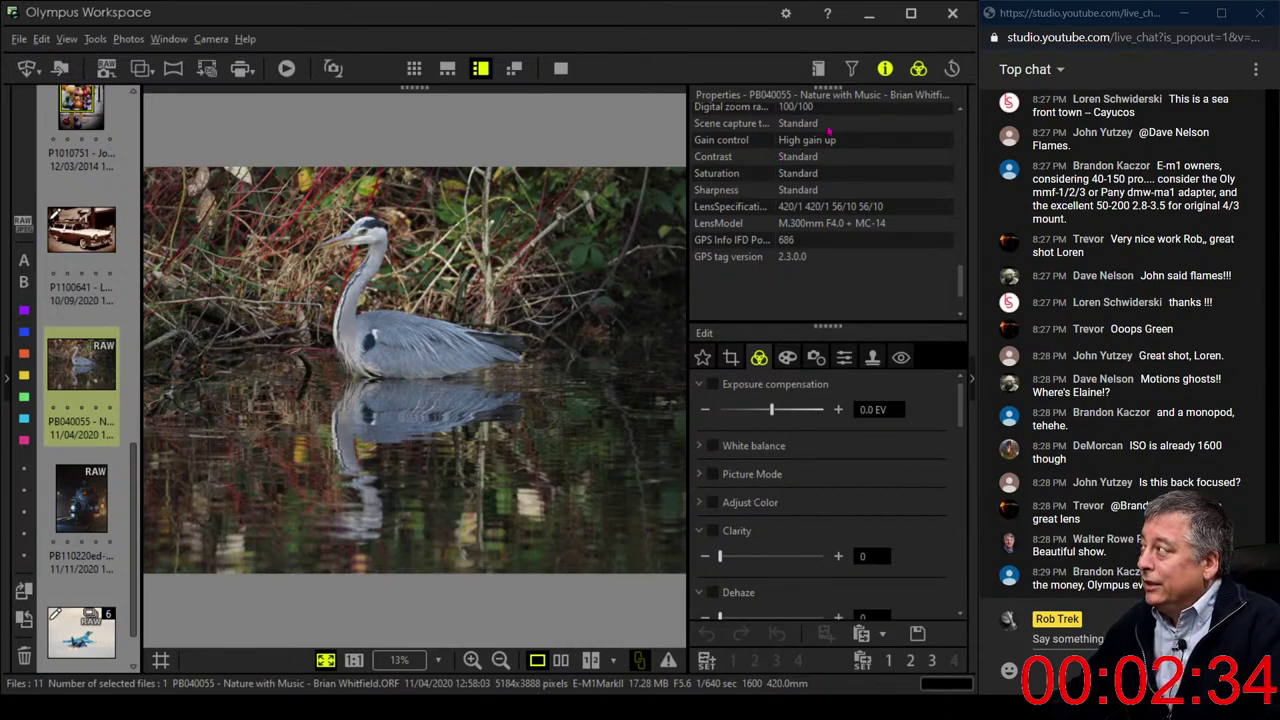
{"action": "left_click", "coordinate": [883, 69]}
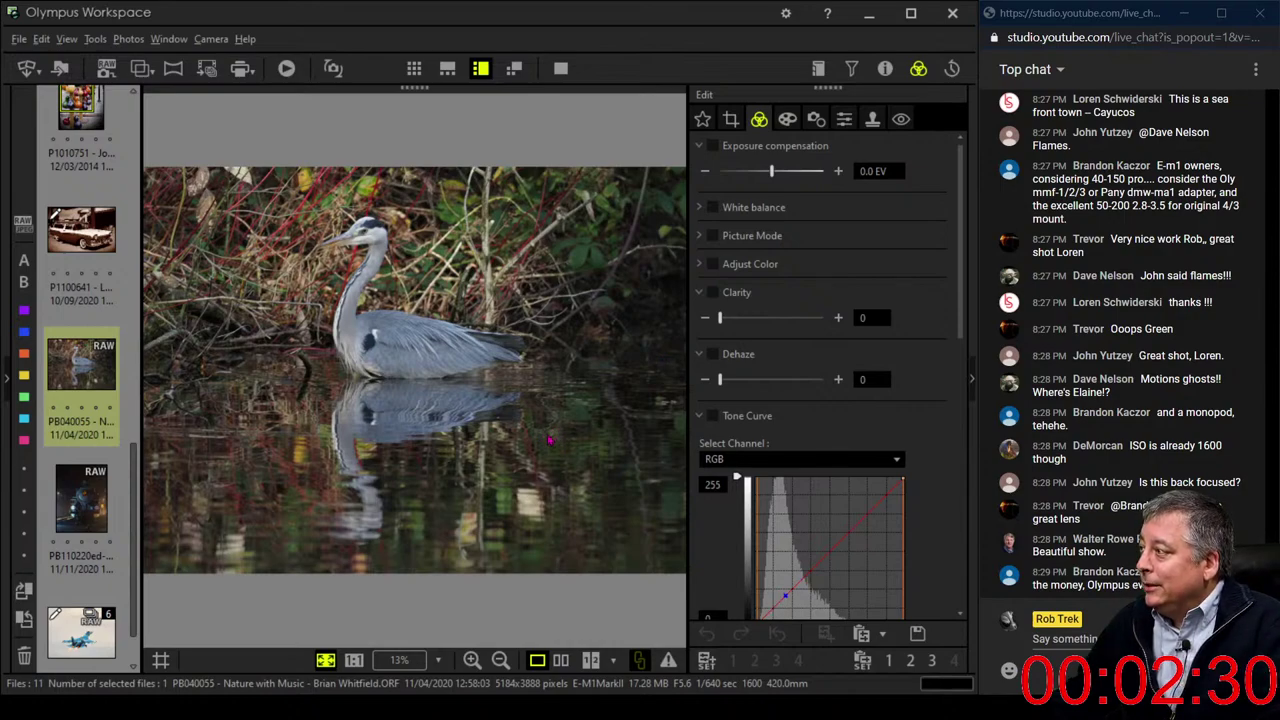
{"action": "left_click", "coordinate": [731, 119]}
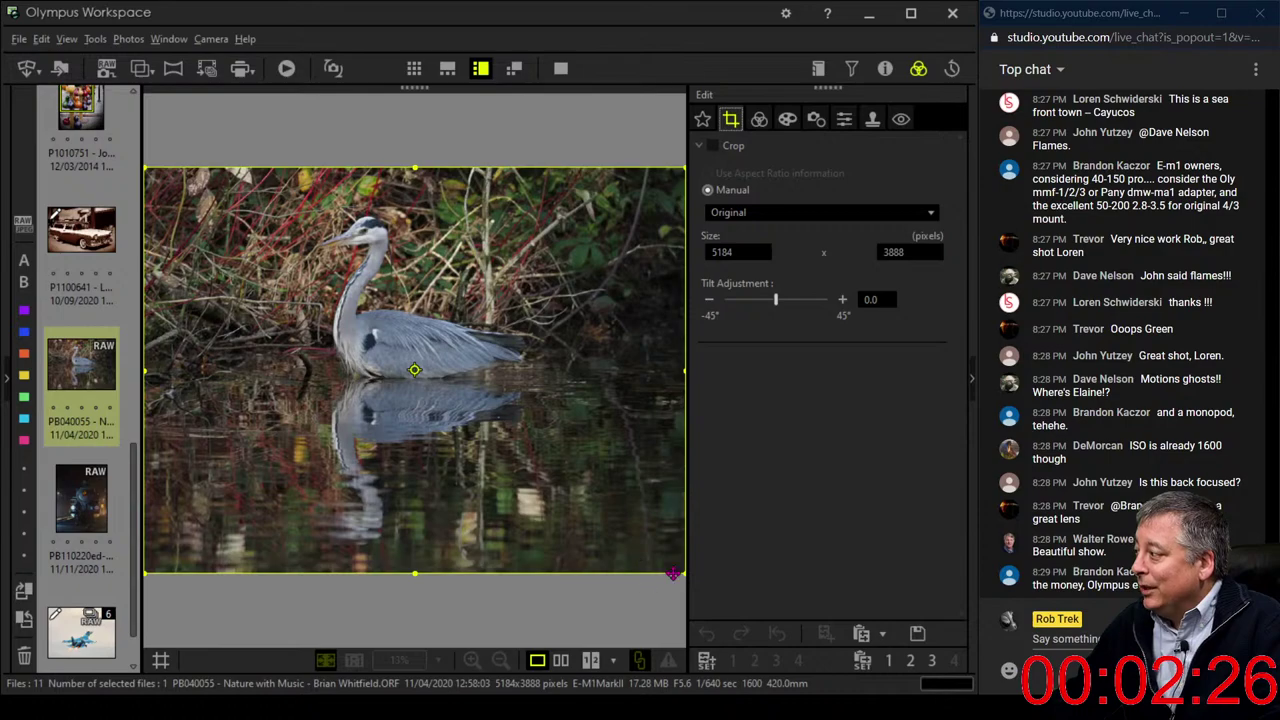
Try a freehand crop of about 4693 x 2703 pixels, followed by a slightly reduced 16:9 crop, to trim the water below the heron
{"action": "left_click_drag", "start_coordinate": [683, 572], "coordinate": [634, 448]}
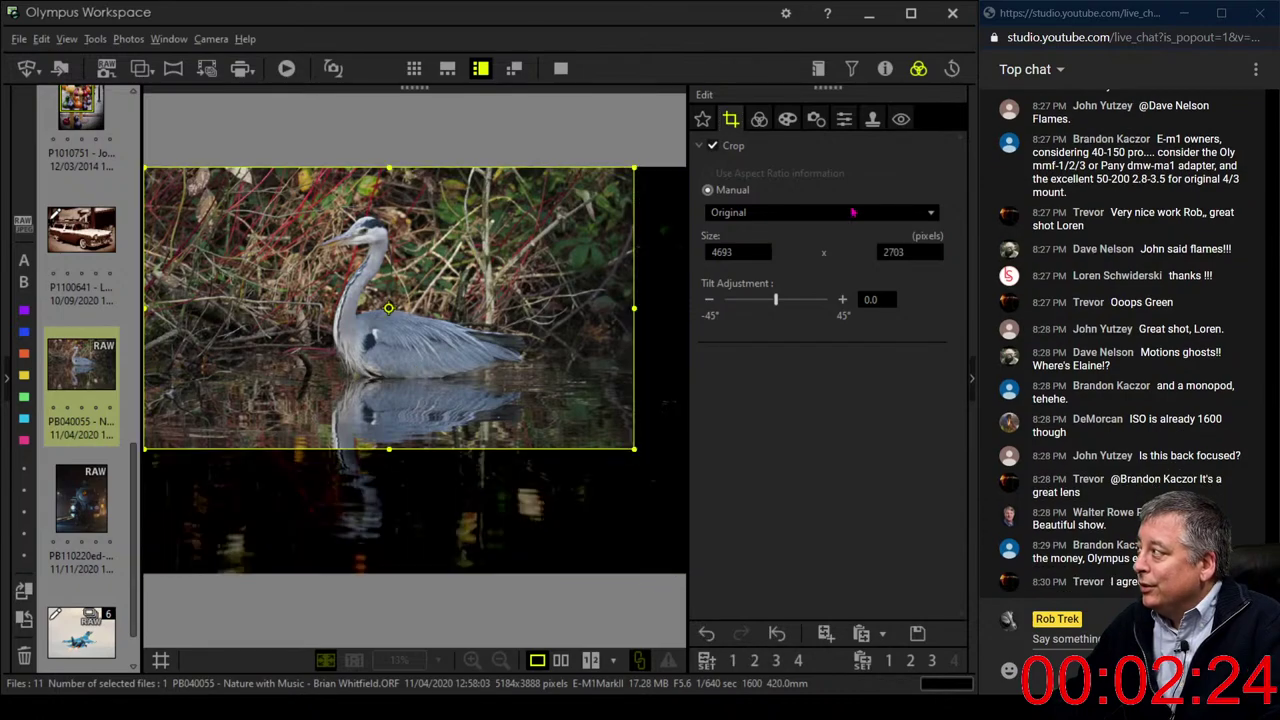
{"action": "left_click", "coordinate": [800, 213]}
{"action": "left_click", "coordinate": [722, 277]}
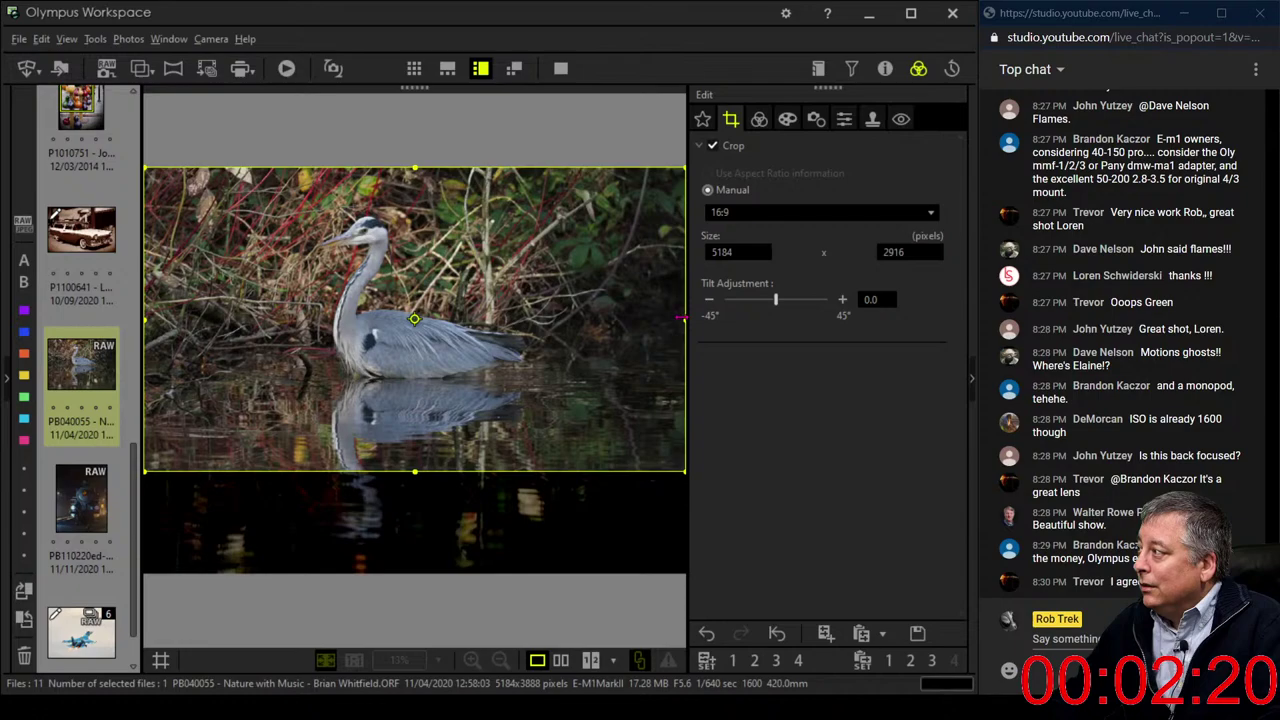
{"action": "left_click_drag", "start_coordinate": [684, 318], "coordinate": [649, 318]}
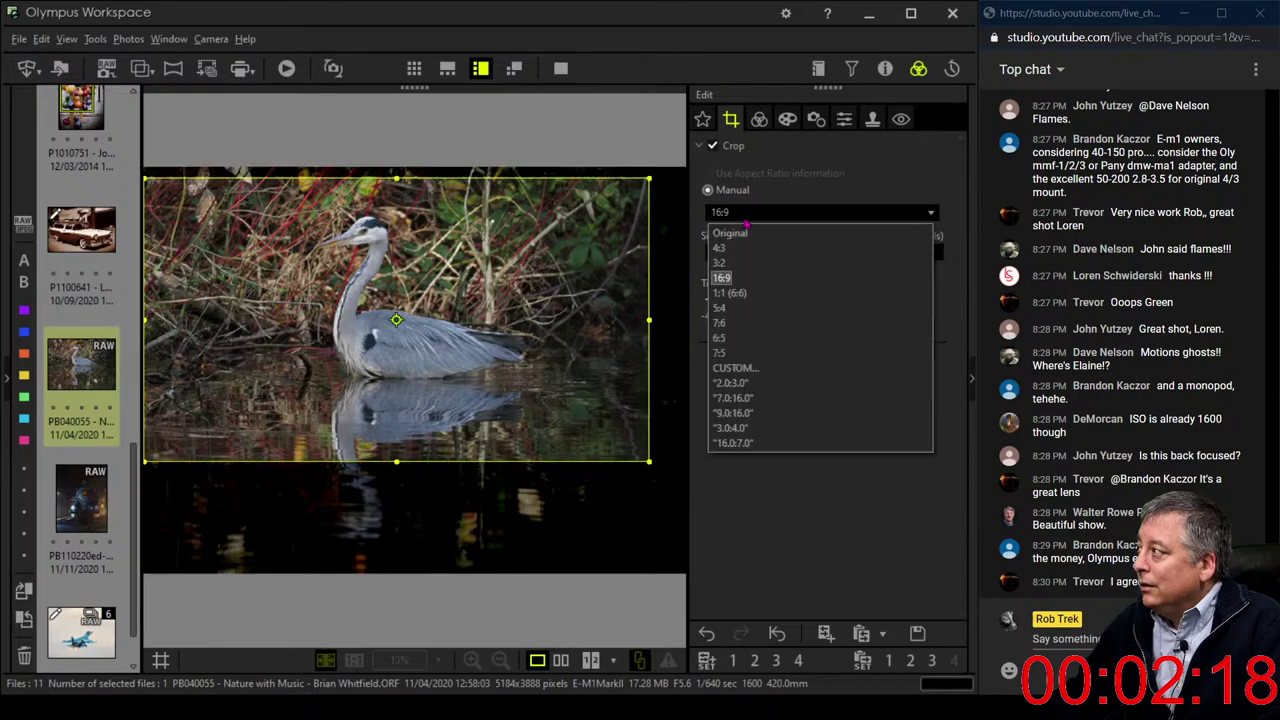
Try a 1:1 crop of about 2977 x 2977 pixels around the heron and the upper part of its reflection
{"action": "left_click", "coordinate": [724, 212]}
{"action": "left_click", "coordinate": [733, 292]}
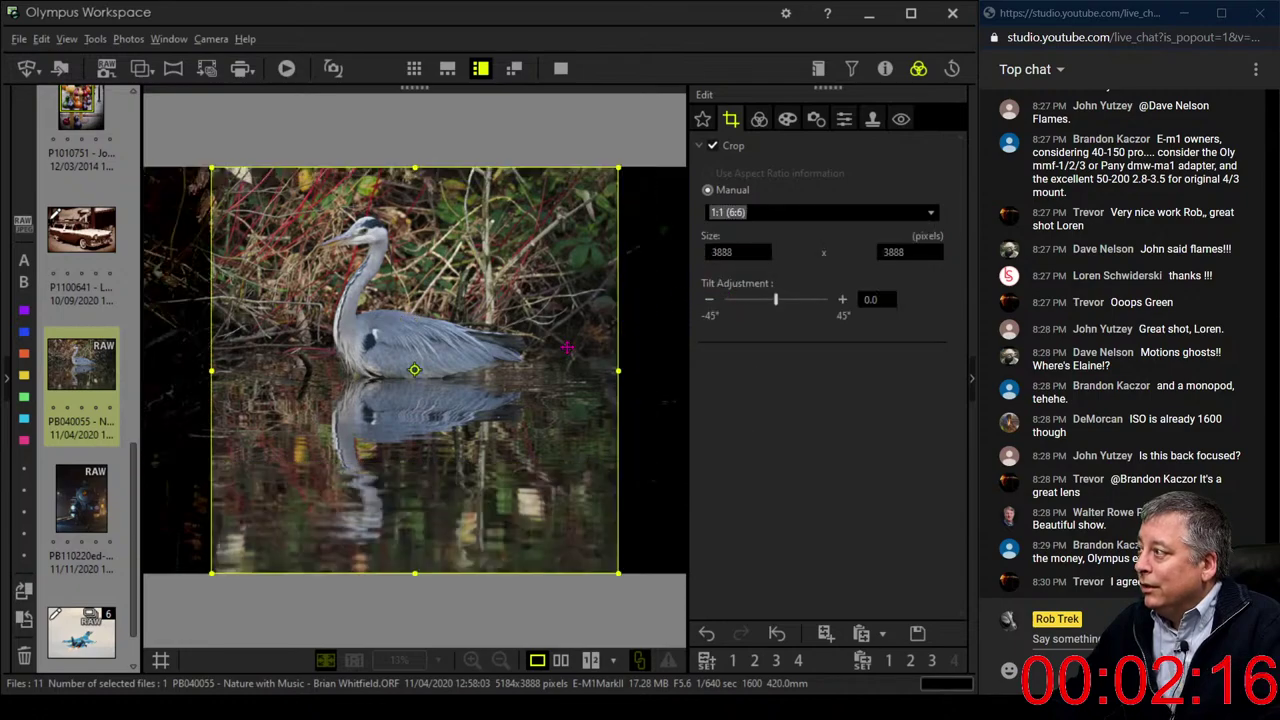
{"action": "left_click_drag", "start_coordinate": [411, 572], "coordinate": [405, 517]}
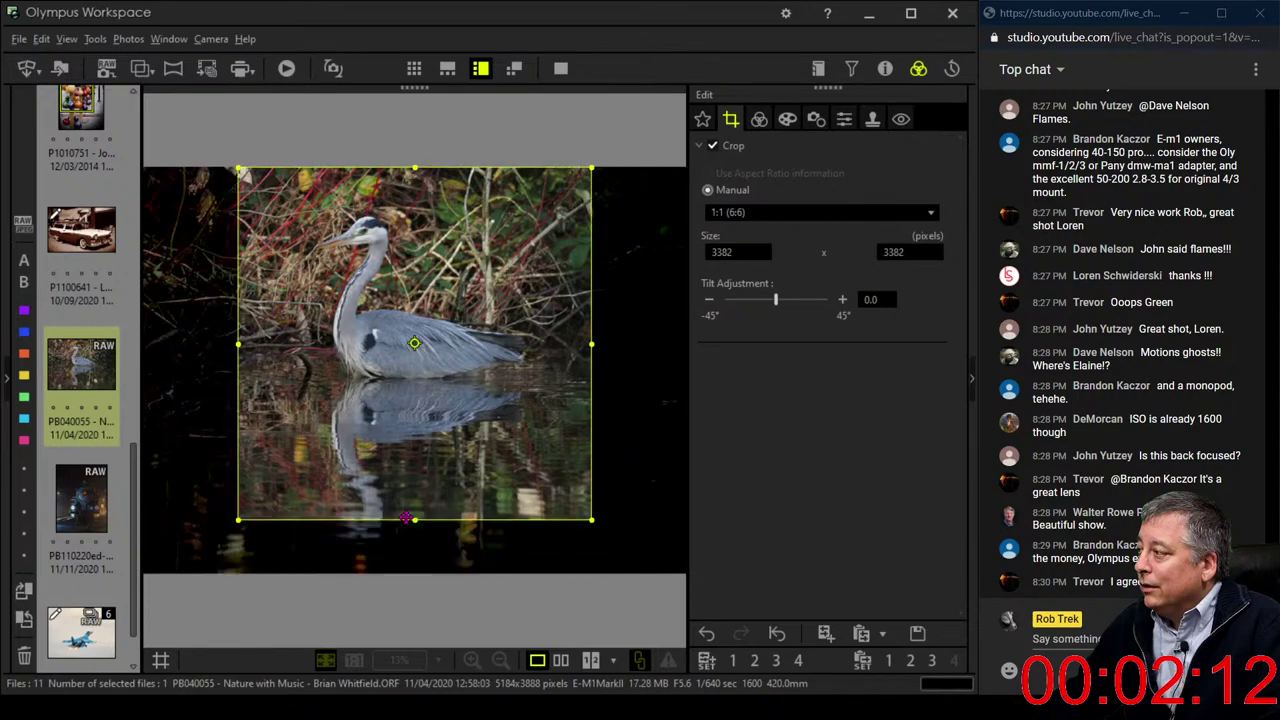
{"action": "left_click_drag", "start_coordinate": [405, 517], "coordinate": [409, 440]}
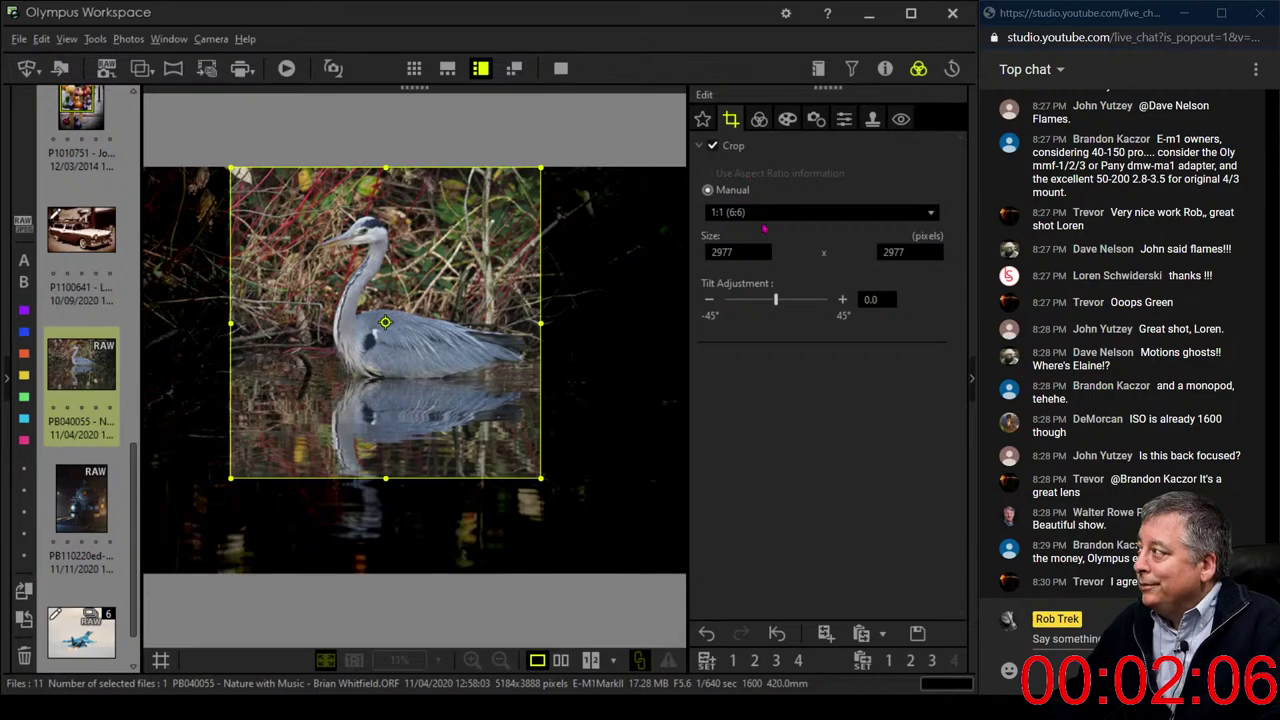
Crop the heron photo at 4:3 to about 3787 x 2840 pixels, placing the bird right of centre with its reflection included
{"action": "left_click", "coordinate": [764, 213]}
{"action": "left_click", "coordinate": [740, 251]}
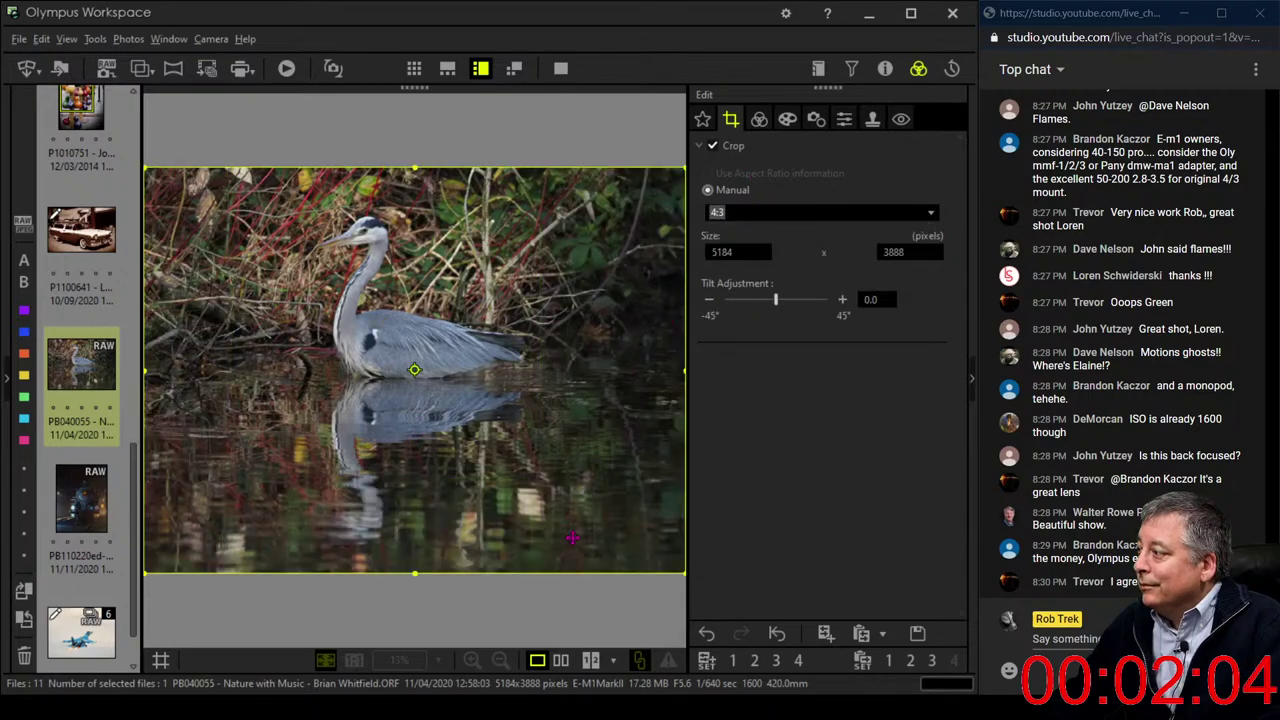
{"action": "left_click_drag", "start_coordinate": [683, 572], "coordinate": [540, 434]}
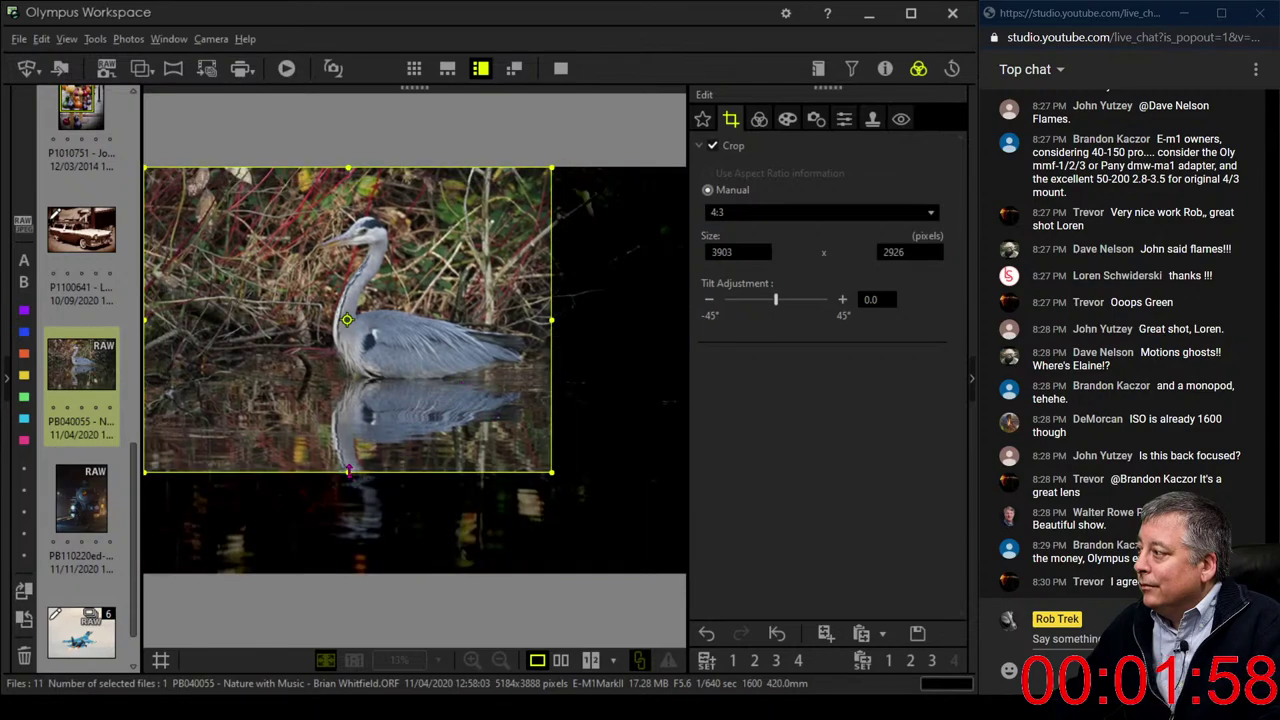
{"action": "left_click_drag", "start_coordinate": [359, 480], "coordinate": [360, 452]}
{"action": "left_click_drag", "start_coordinate": [371, 399], "coordinate": [346, 428]}
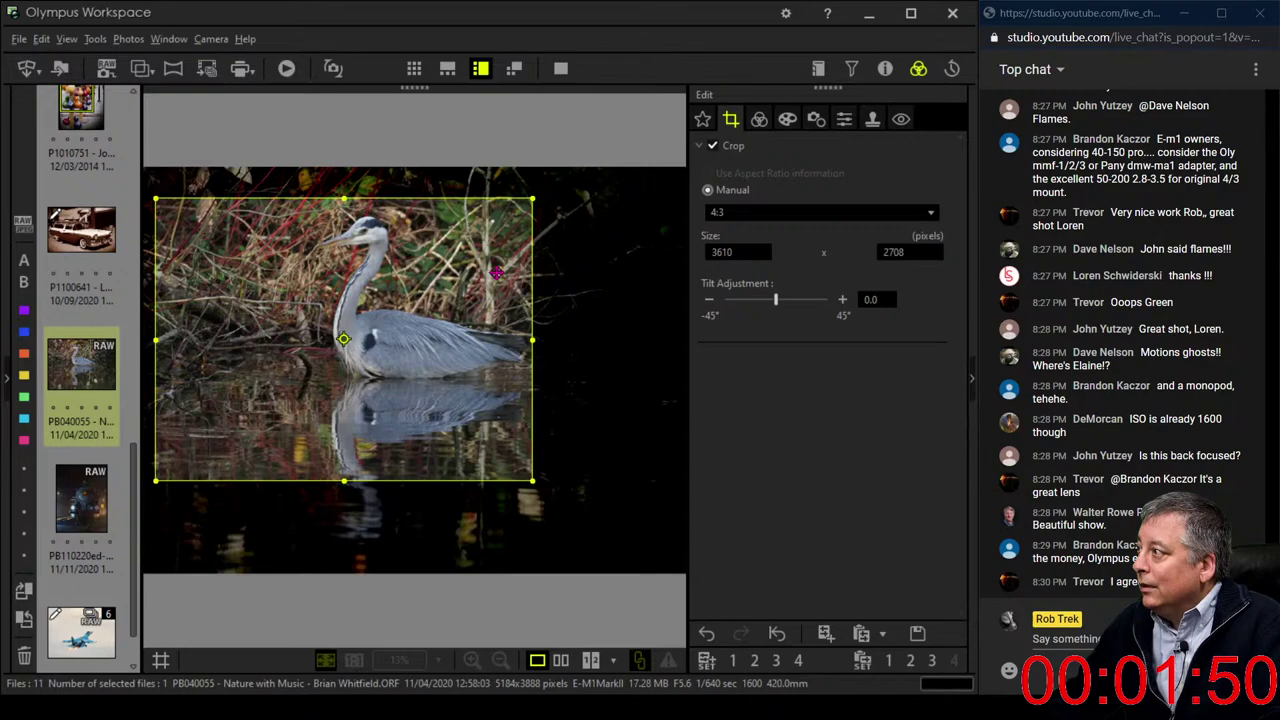
{"action": "left_click_drag", "start_coordinate": [497, 272], "coordinate": [504, 261]}
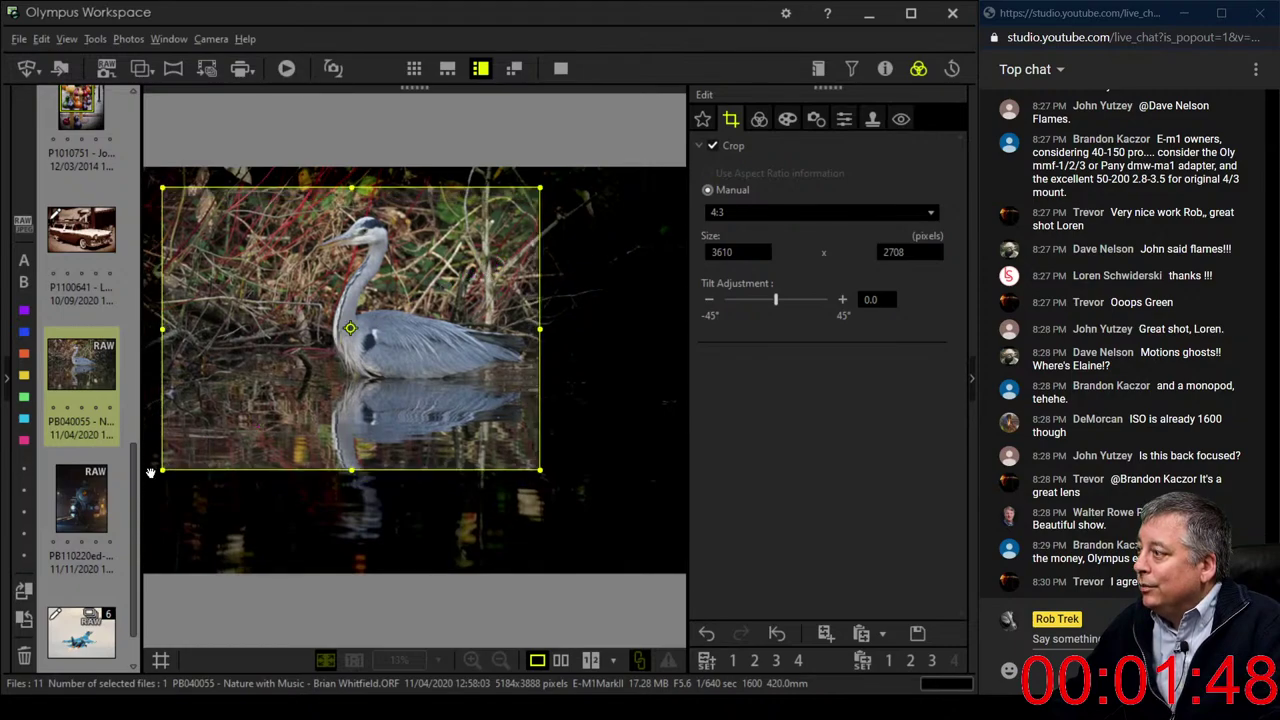
{"action": "left_click_drag", "start_coordinate": [163, 468], "coordinate": [145, 484]}
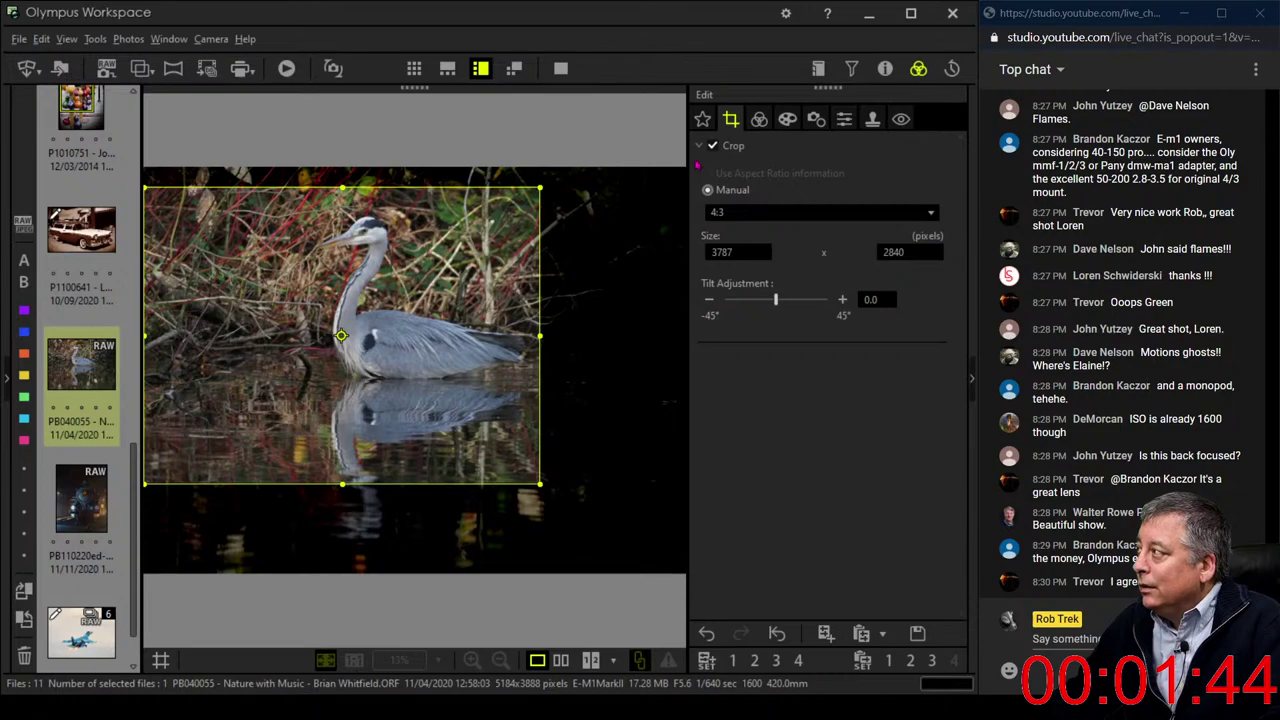
Preview the cropped heron photo, then enlarge the 4:3 crop slightly at its upper-right corner
{"action": "left_click", "coordinate": [754, 124]}
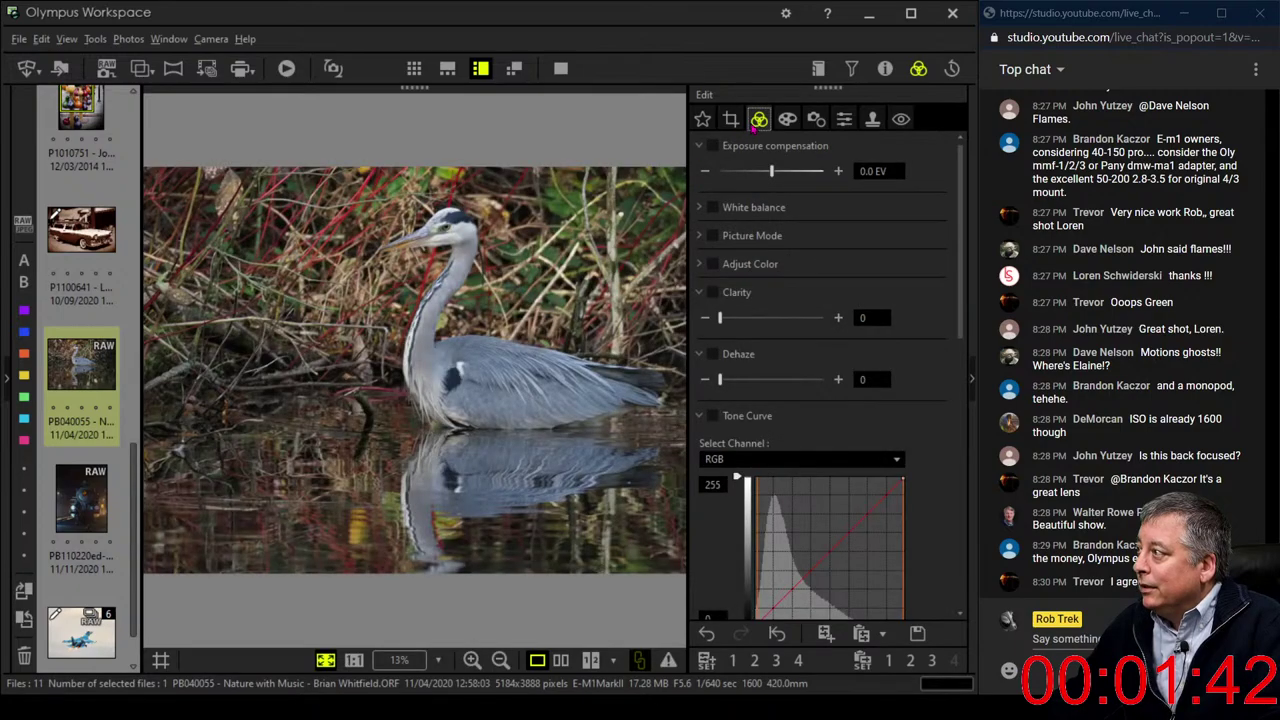
{"action": "left_click", "coordinate": [731, 119]}
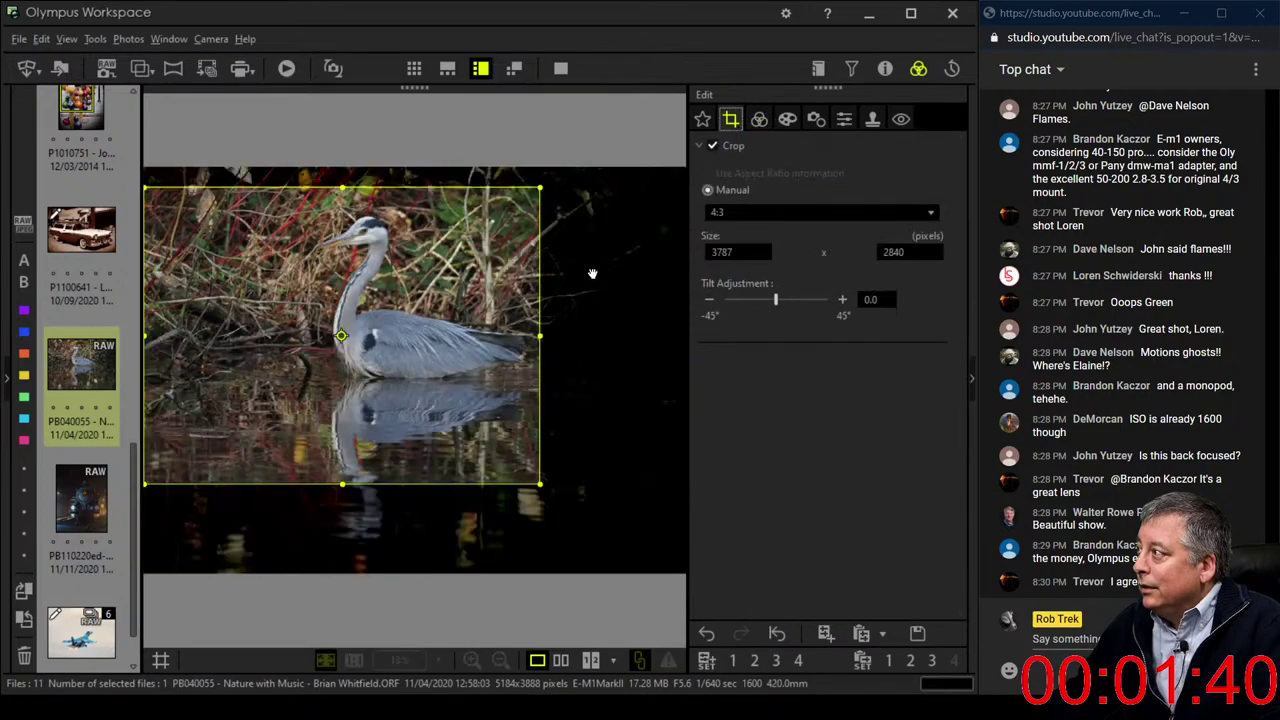
{"action": "left_click_drag", "start_coordinate": [540, 187], "coordinate": [552, 179]}
Set the photo's Clarity to 15 and Sharpness to 2.0, keeping the Noise Filter choice at LOW
{"action": "left_click", "coordinate": [759, 119]}
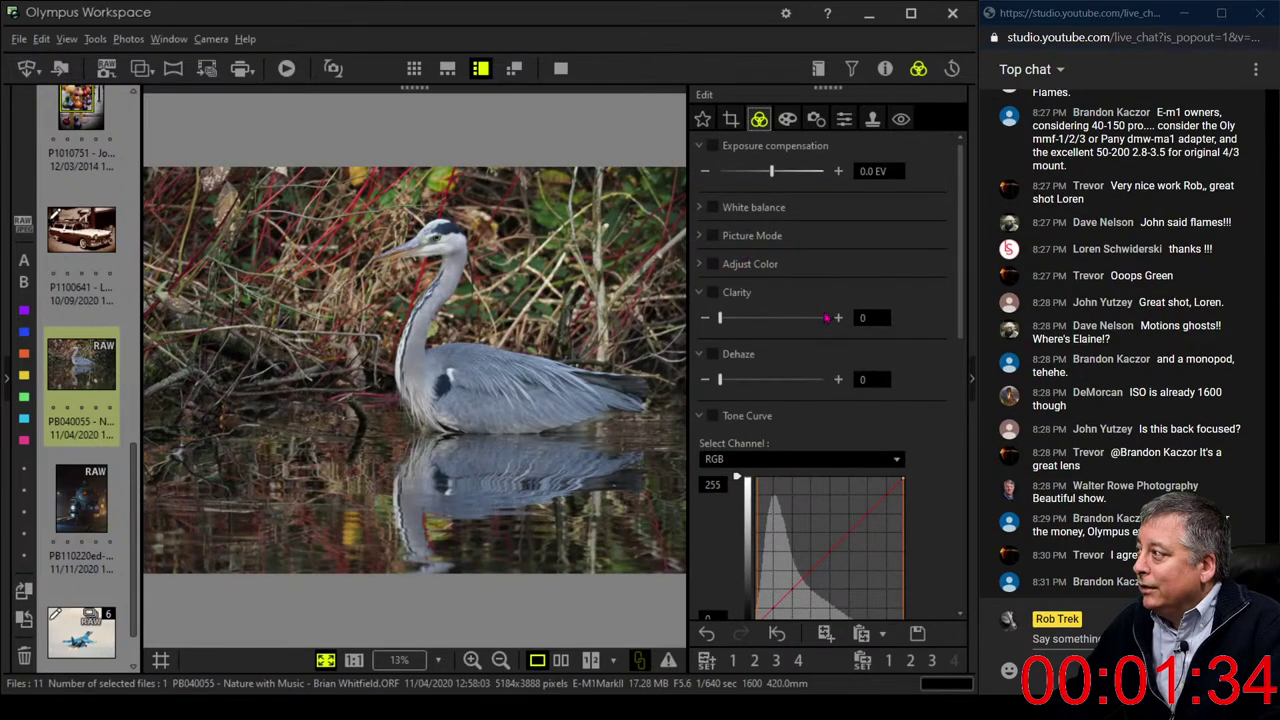
{"action": "left_click_drag", "start_coordinate": [720, 336], "coordinate": [735, 336]}
{"action": "left_click", "coordinate": [844, 119]}
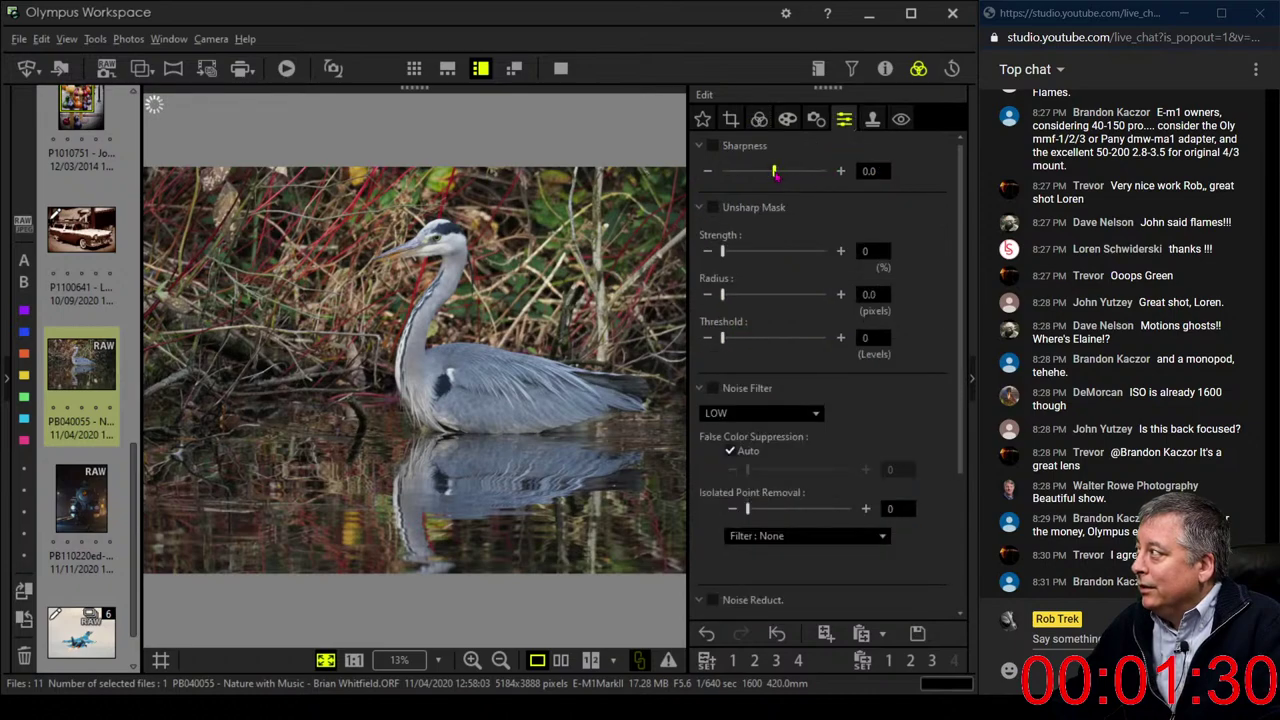
{"action": "left_click", "coordinate": [778, 171]}
{"action": "left_click", "coordinate": [775, 417]}
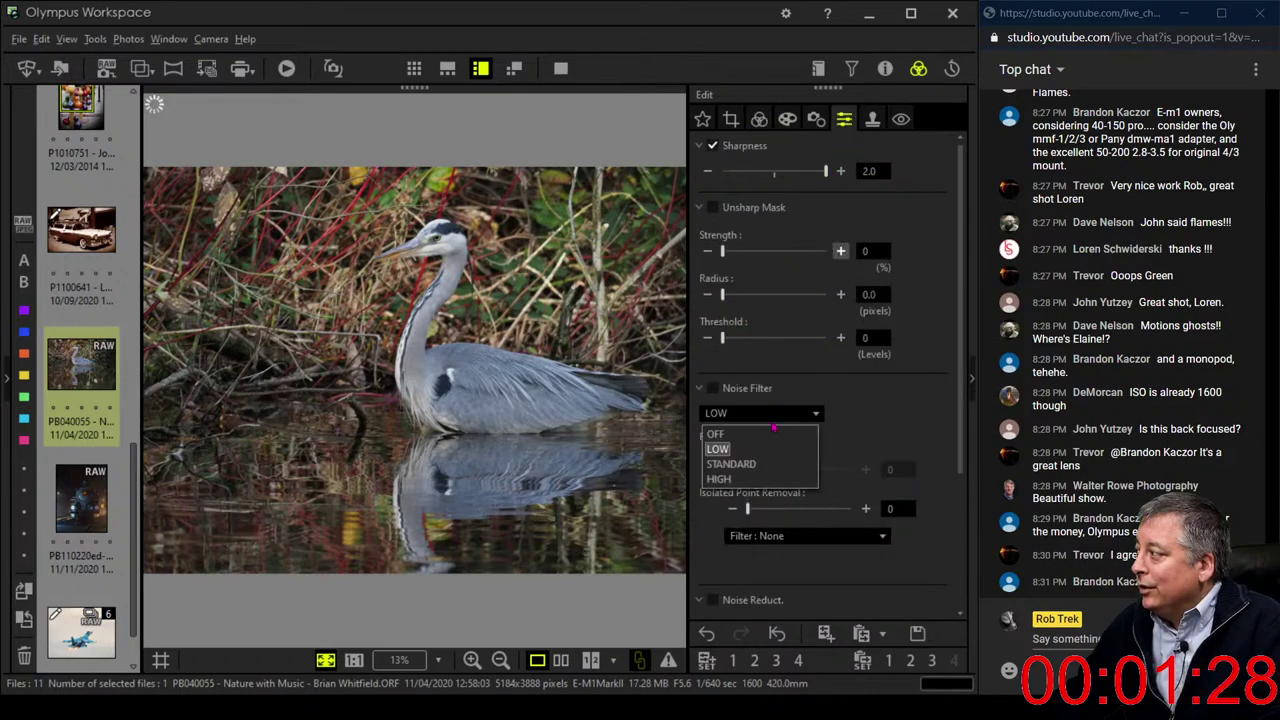
{"action": "left_click", "coordinate": [763, 449]}
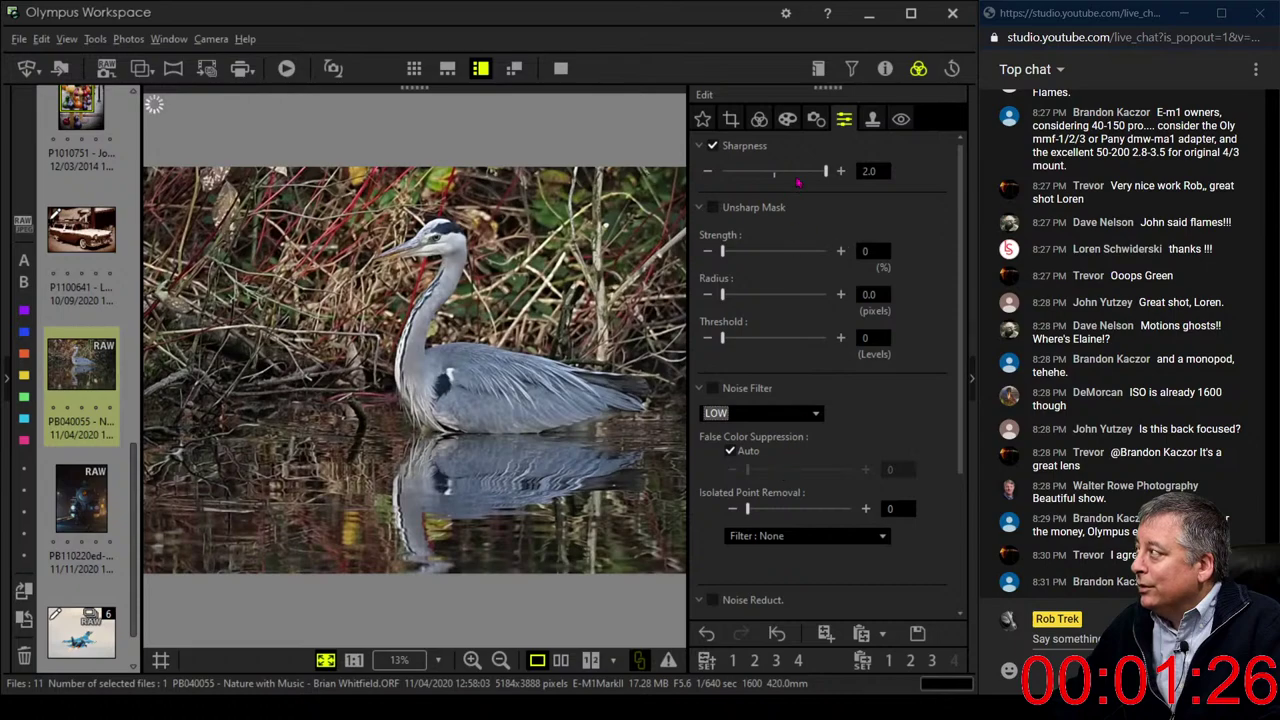
Set the heron photo's Dehaze to 31
{"action": "left_click", "coordinate": [787, 119]}
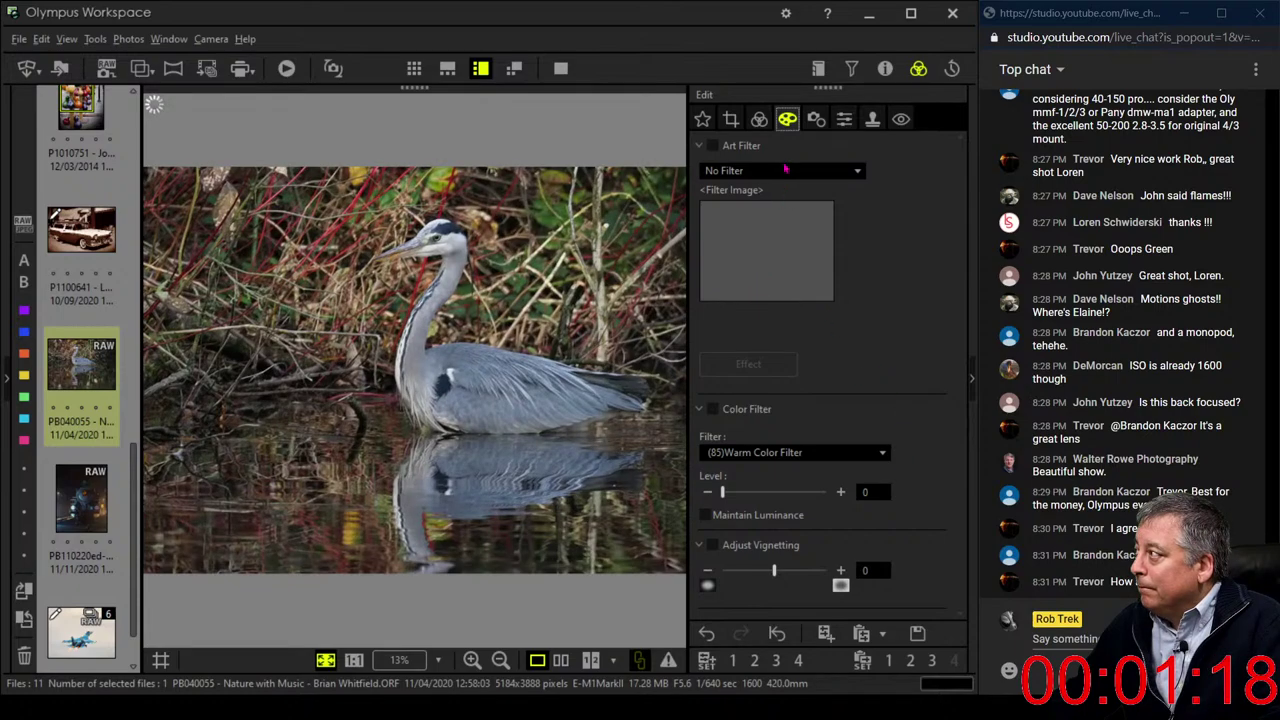
{"action": "left_click", "coordinate": [759, 119]}
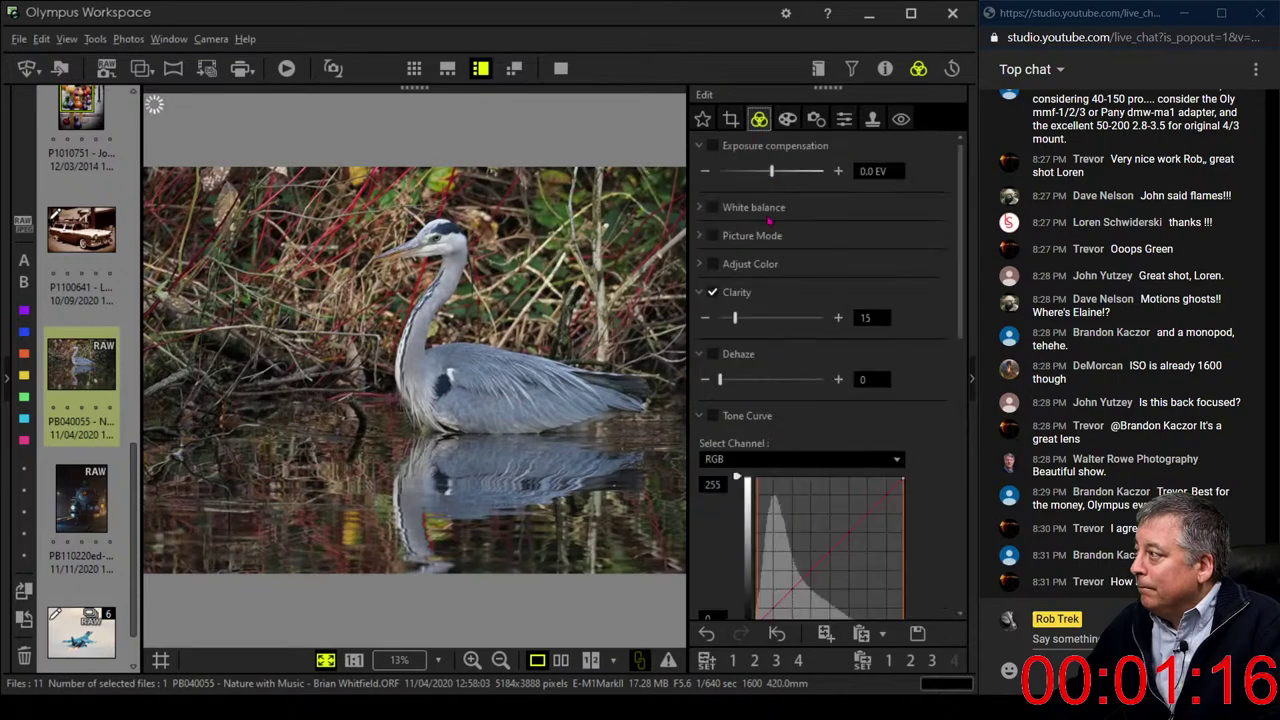
{"action": "scroll", "coordinate": [952, 437], "scroll_direction": "down", "scroll_amount": 2}
{"action": "scroll", "coordinate": [952, 437], "scroll_direction": "down", "scroll_amount": 4}
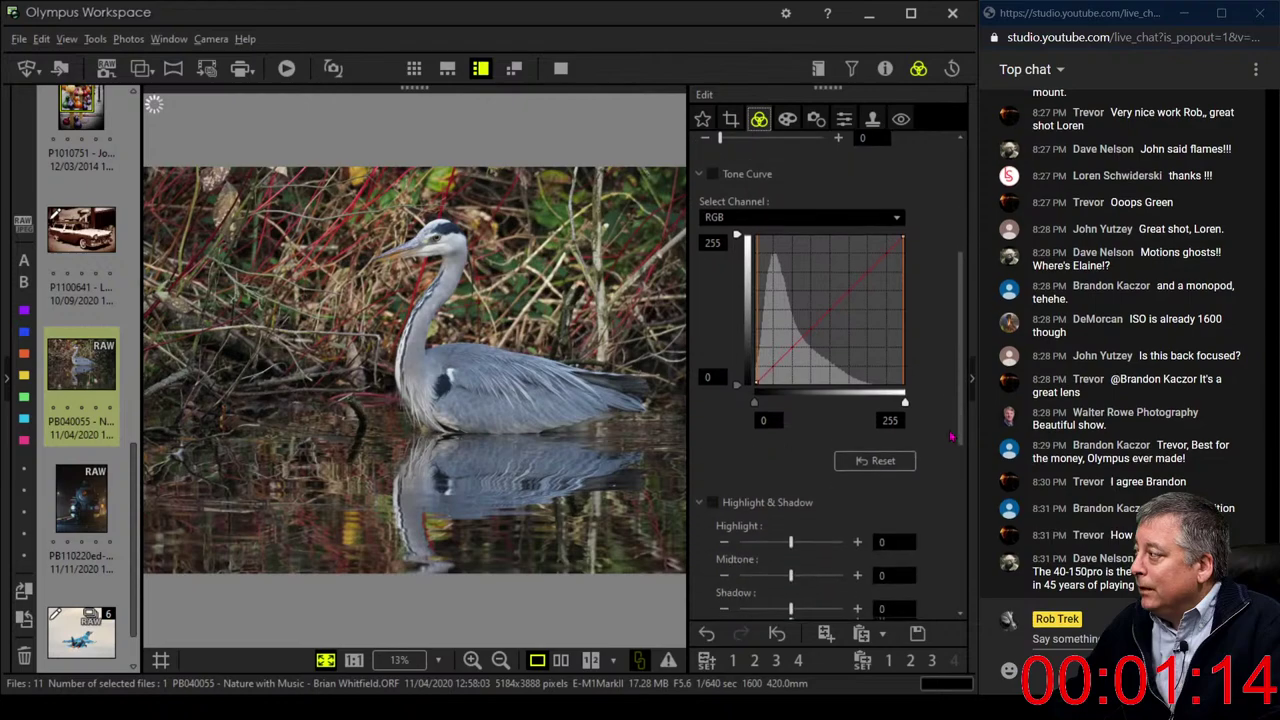
{"action": "scroll", "coordinate": [868, 425], "scroll_direction": "up", "scroll_amount": 1}
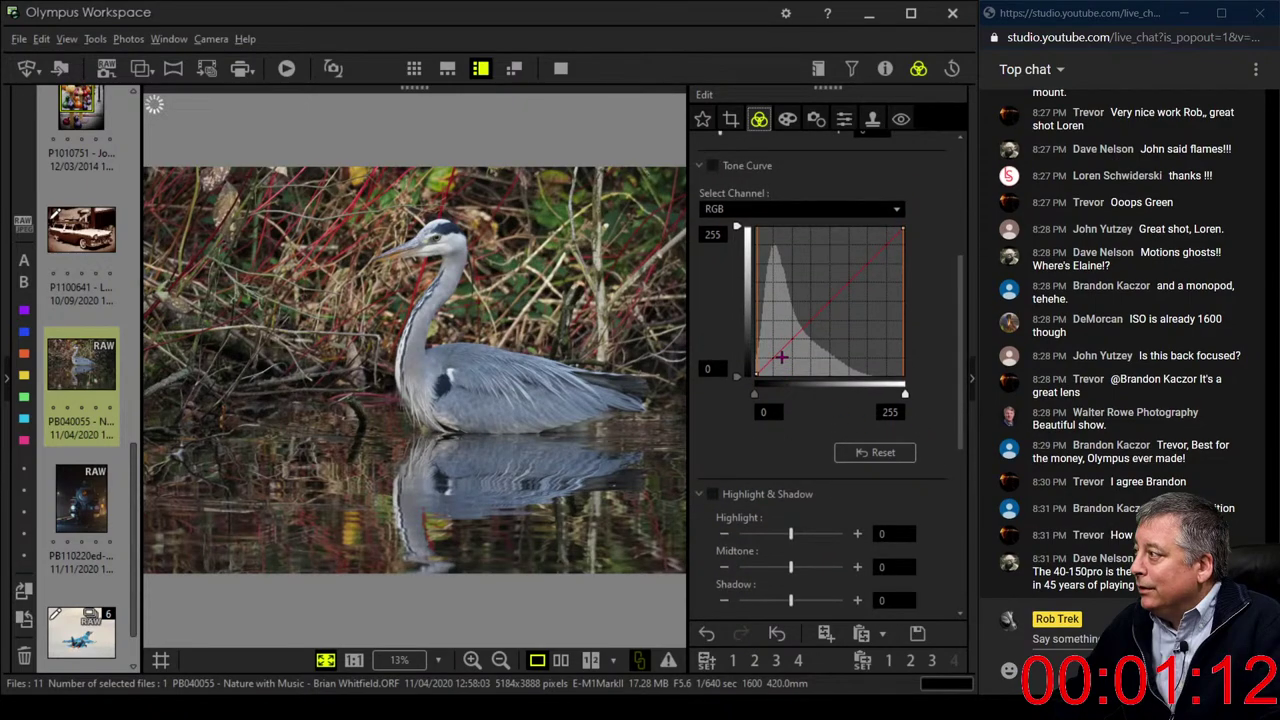
{"action": "scroll", "coordinate": [770, 365], "scroll_direction": "up", "scroll_amount": 3}
{"action": "left_click_drag", "start_coordinate": [719, 230], "coordinate": [744, 238]}
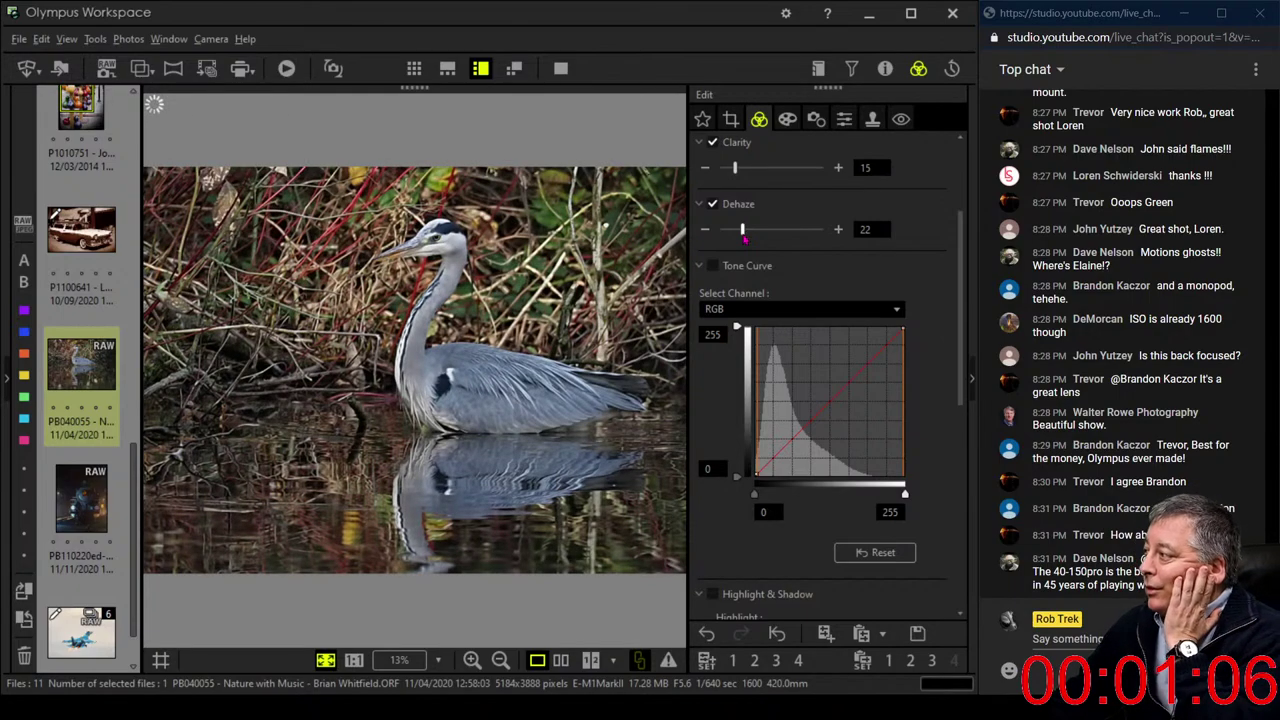
{"action": "left_click_drag", "start_coordinate": [744, 238], "coordinate": [754, 237]}
Darken the edges of the heron photo with a vignetting adjustment of -19
{"action": "left_click", "coordinate": [781, 126]}
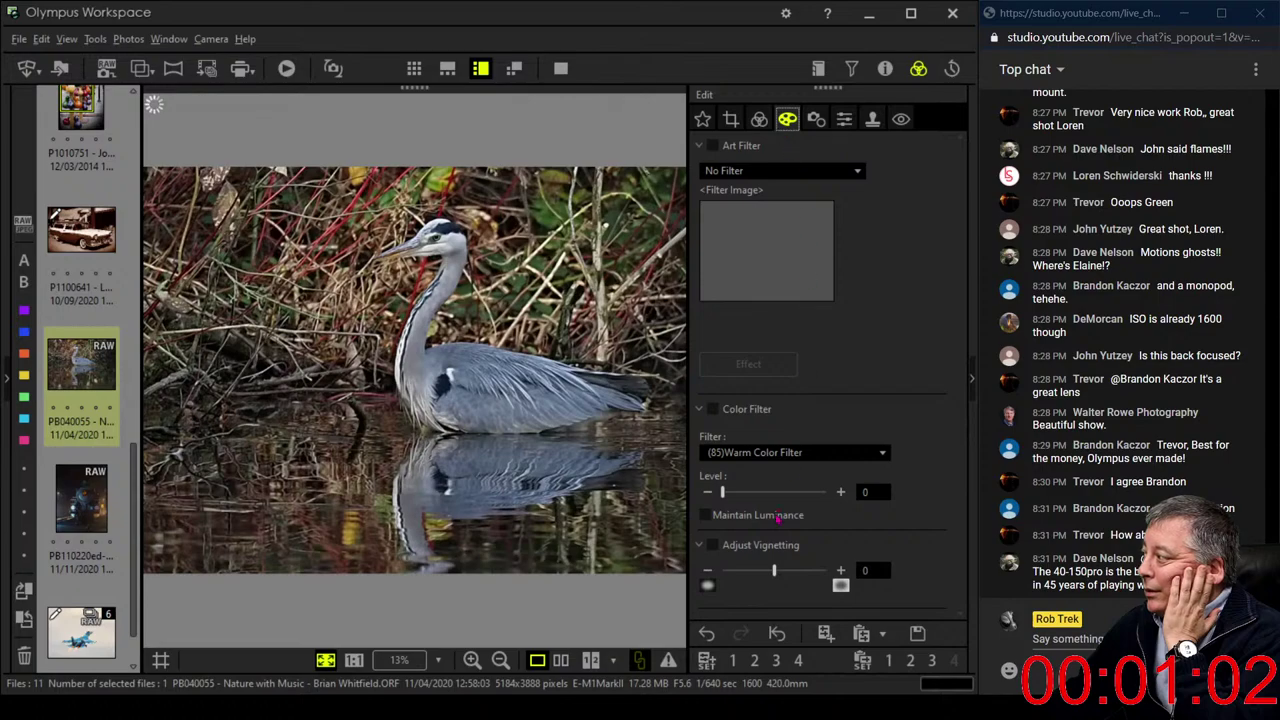
{"action": "left_click_drag", "start_coordinate": [760, 570], "coordinate": [748, 574]}
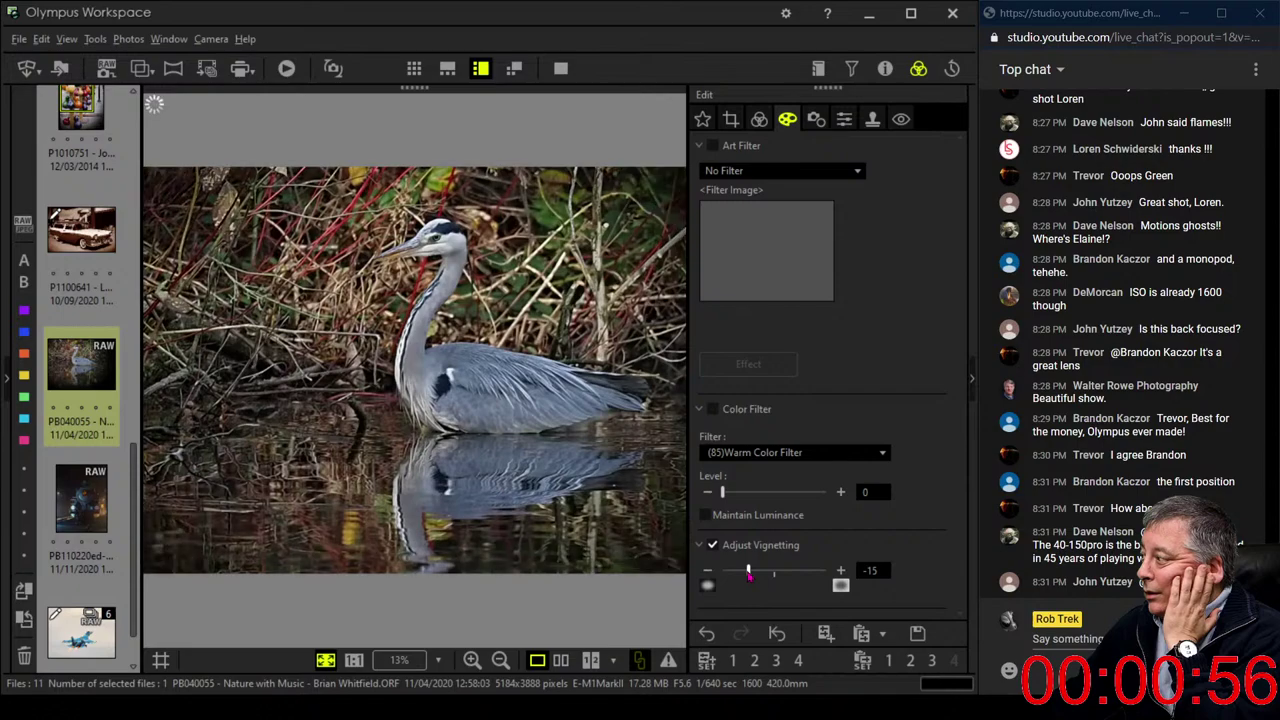
{"action": "left_click_drag", "start_coordinate": [748, 574], "coordinate": [741, 574]}
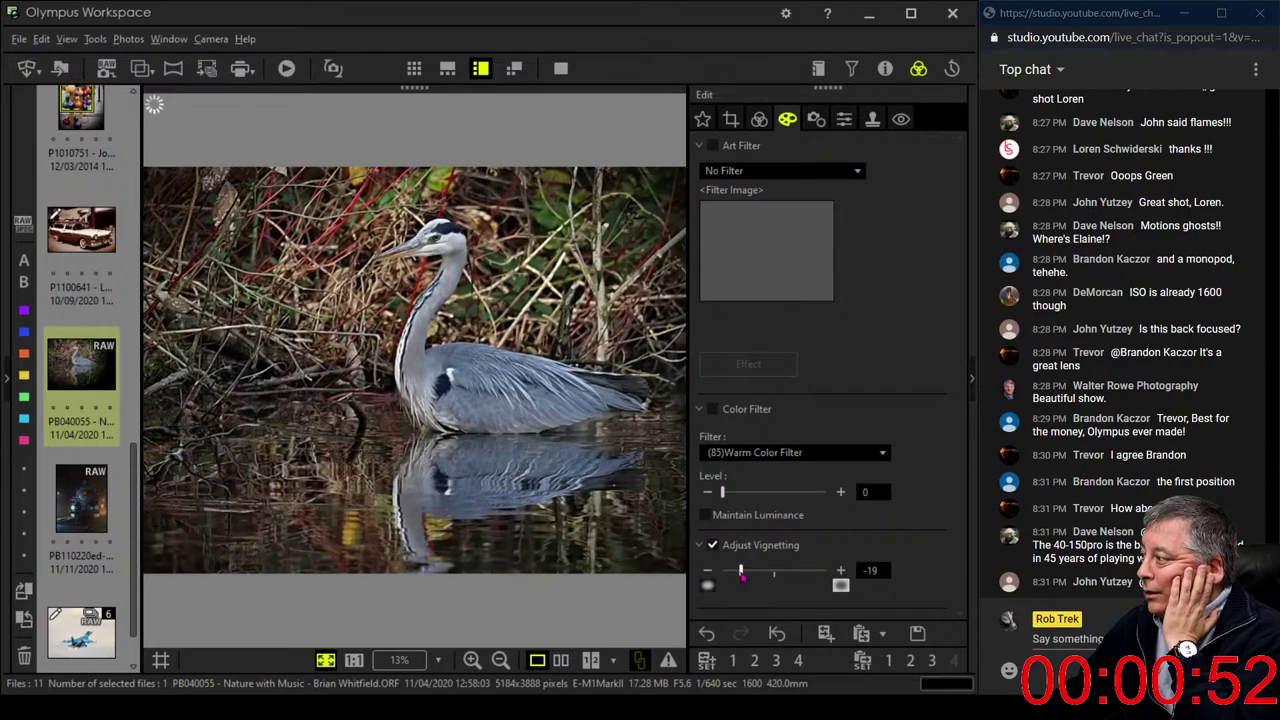
Raise the heron photo's Saturation to 1.0
{"action": "left_click", "coordinate": [759, 120]}
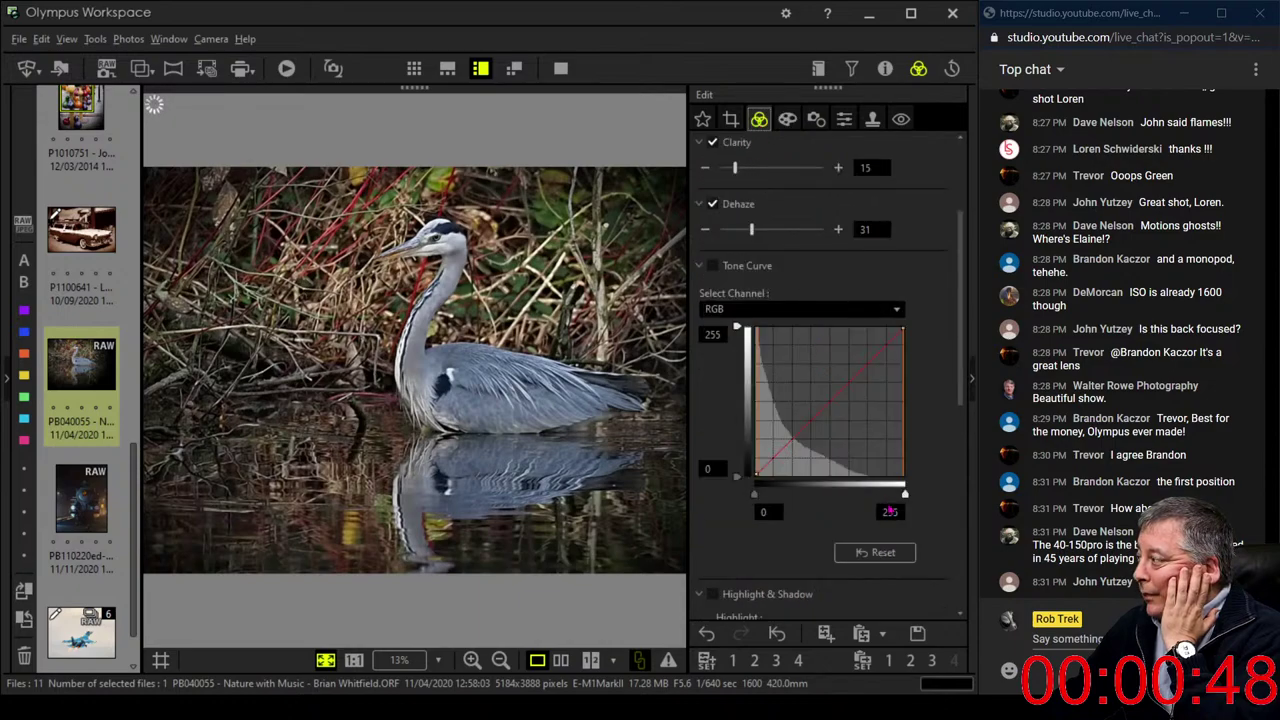
{"action": "scroll", "coordinate": [893, 516], "scroll_direction": "down", "scroll_amount": 5}
{"action": "scroll", "coordinate": [893, 521], "scroll_direction": "down", "scroll_amount": 1}
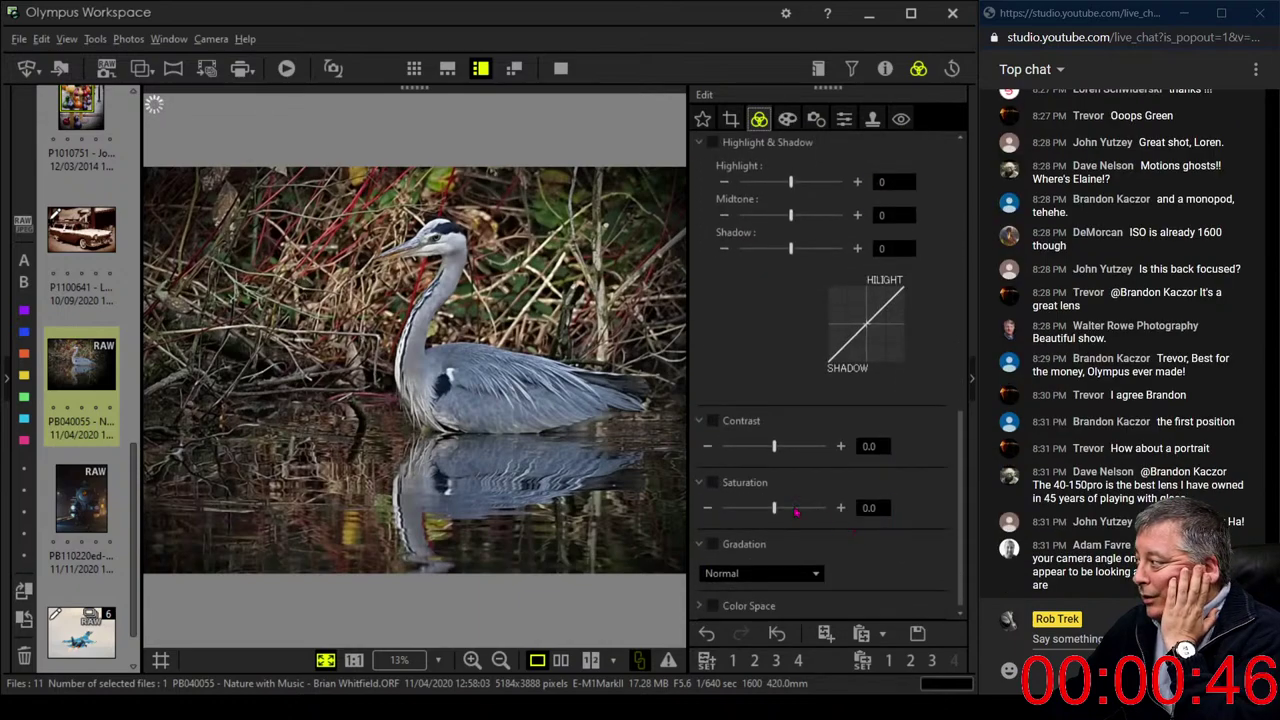
{"action": "left_click_drag", "start_coordinate": [775, 508], "coordinate": [801, 510]}
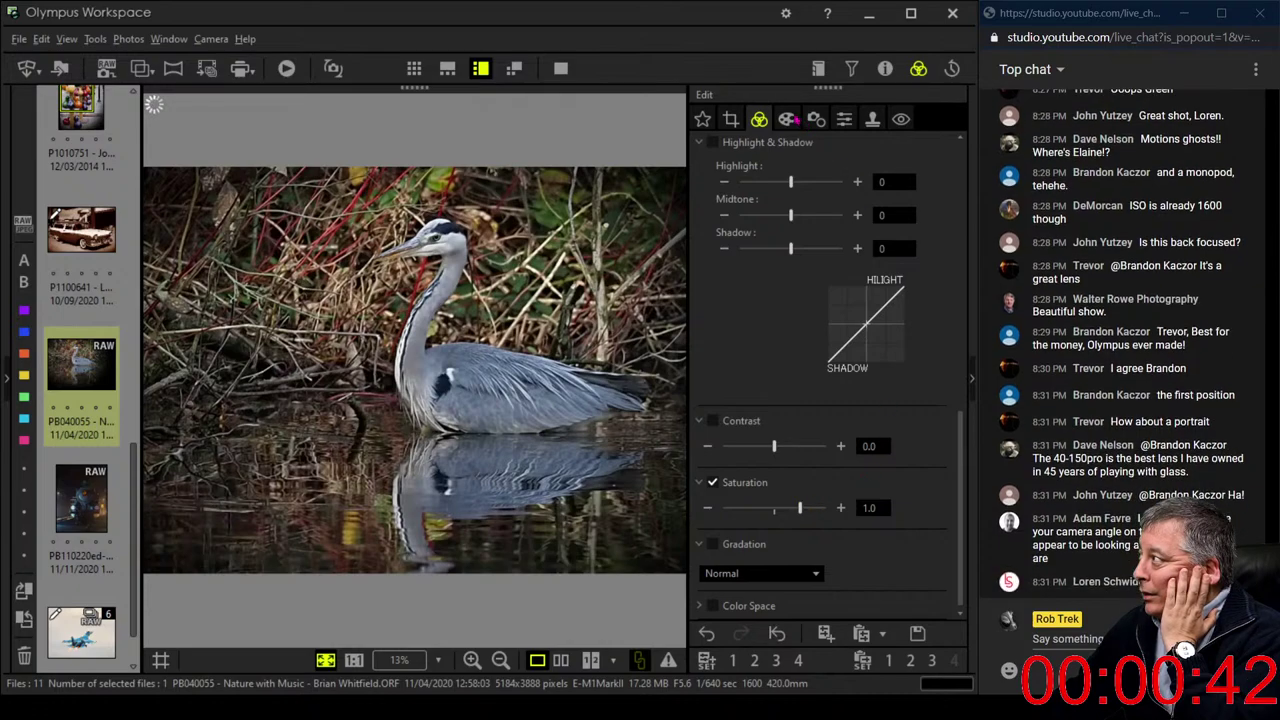
Warm the heron photo with a custom white balance of 6369 K
{"action": "left_click_drag", "start_coordinate": [962, 430], "coordinate": [956, 157]}
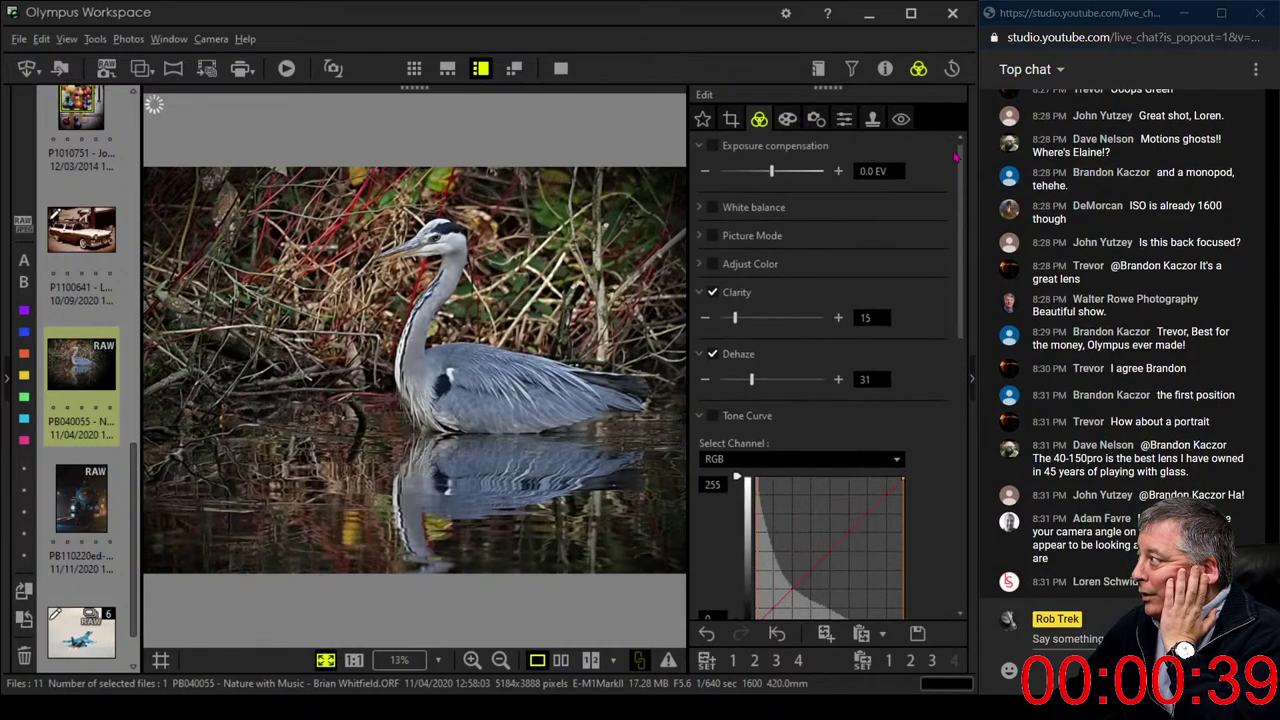
{"action": "left_click", "coordinate": [703, 209]}
{"action": "left_click_drag", "start_coordinate": [749, 363], "coordinate": [757, 368]}
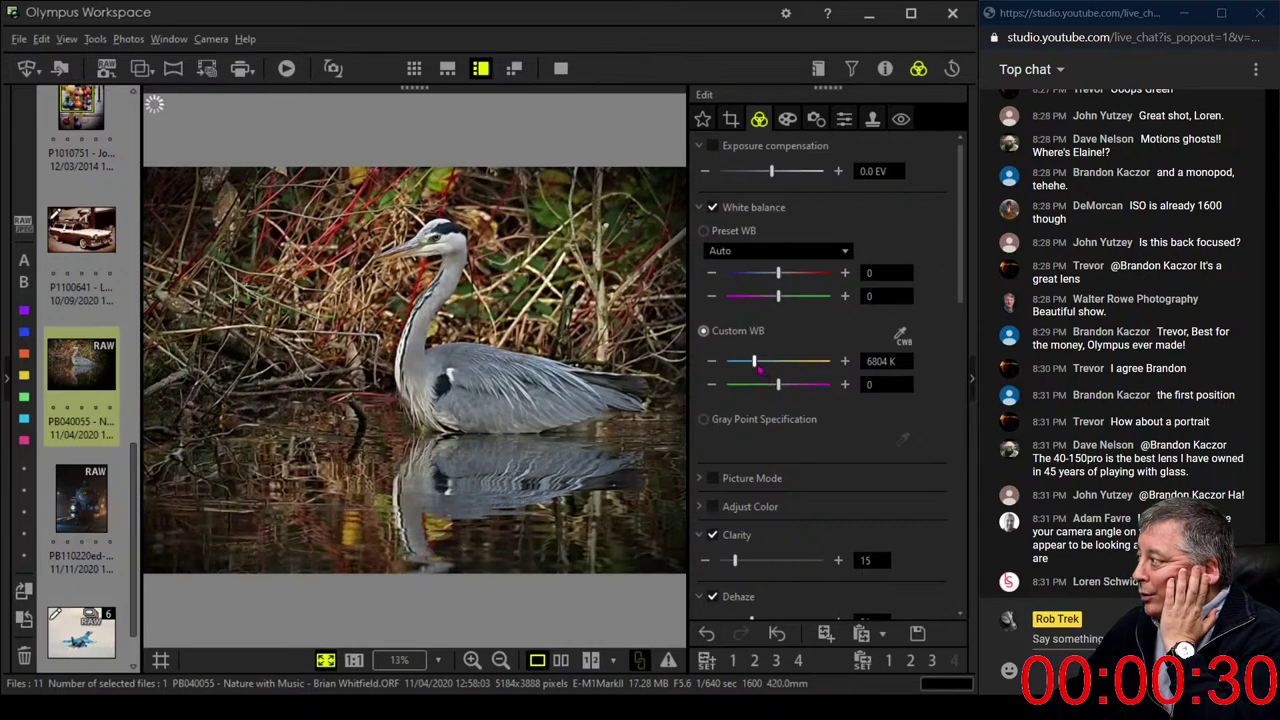
{"action": "left_click_drag", "start_coordinate": [755, 364], "coordinate": [752, 366]}
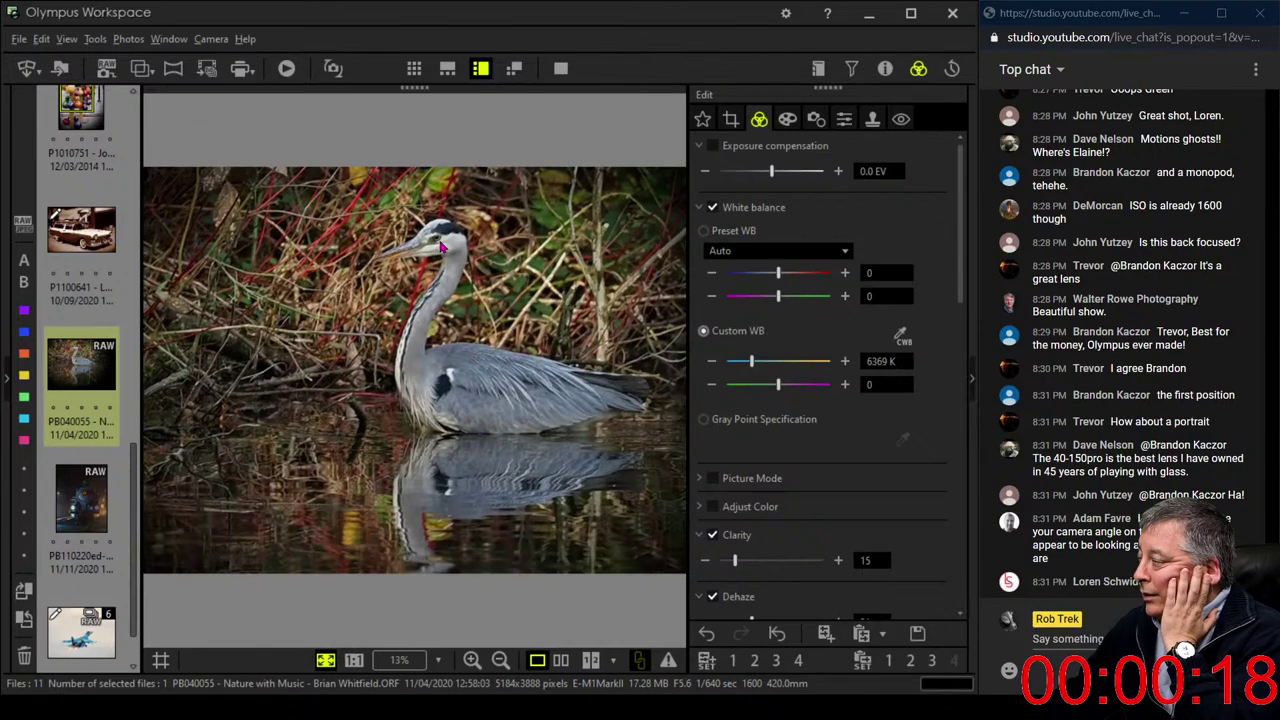
Examine the heron's eye, beak and neck at 1:1 after the edits
{"action": "left_click", "coordinate": [440, 247]}
{"action": "left_click_drag", "start_coordinate": [440, 247], "coordinate": [502, 211]}
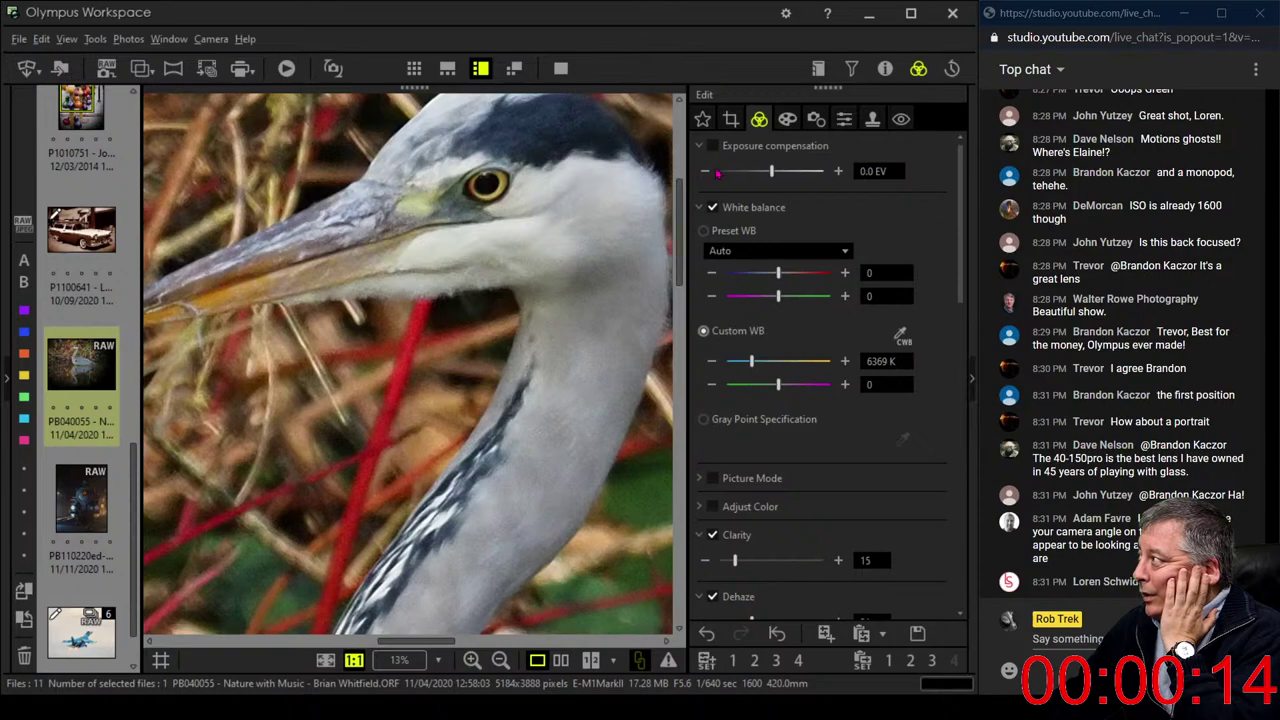
Enable Unsharp Mask on the heron photo with threshold 20, radius 2.0 pixels and strength 274%
{"action": "left_click", "coordinate": [845, 120]}
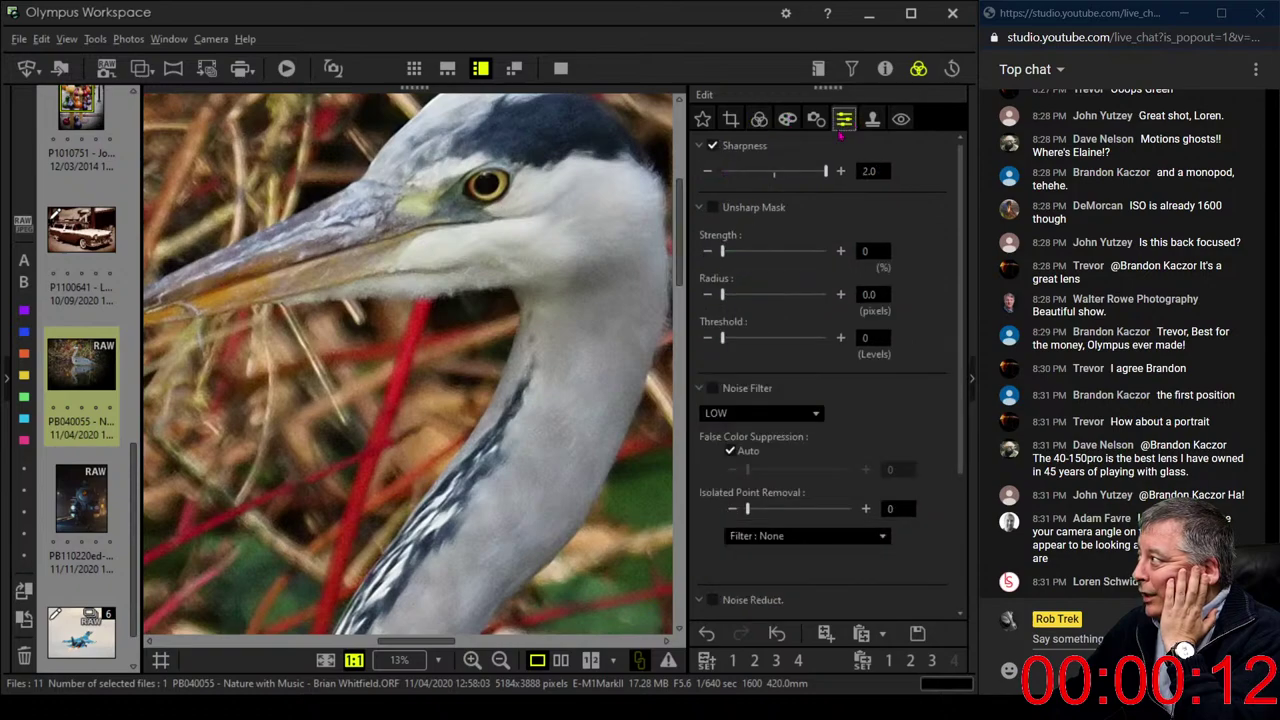
{"action": "left_click", "coordinate": [727, 207]}
{"action": "left_click_drag", "start_coordinate": [723, 338], "coordinate": [745, 345]}
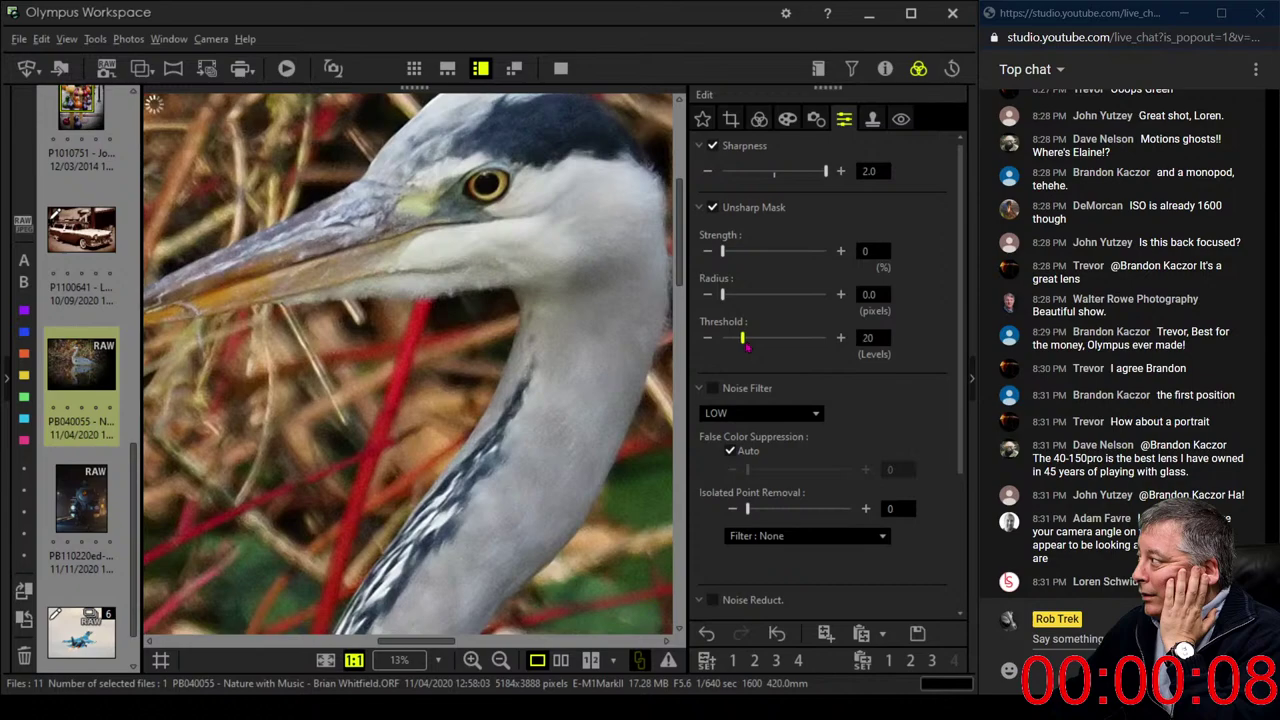
{"action": "double_click", "coordinate": [870, 294]}
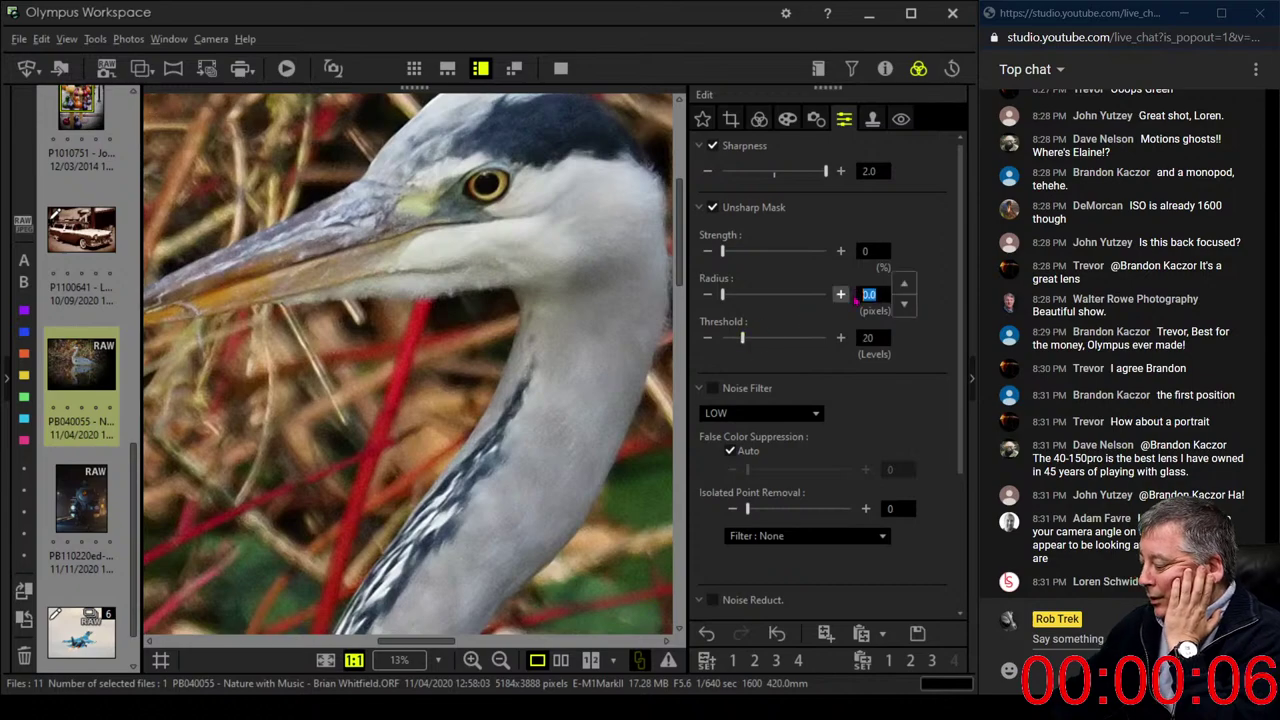
{"action": "type", "text": "2"}
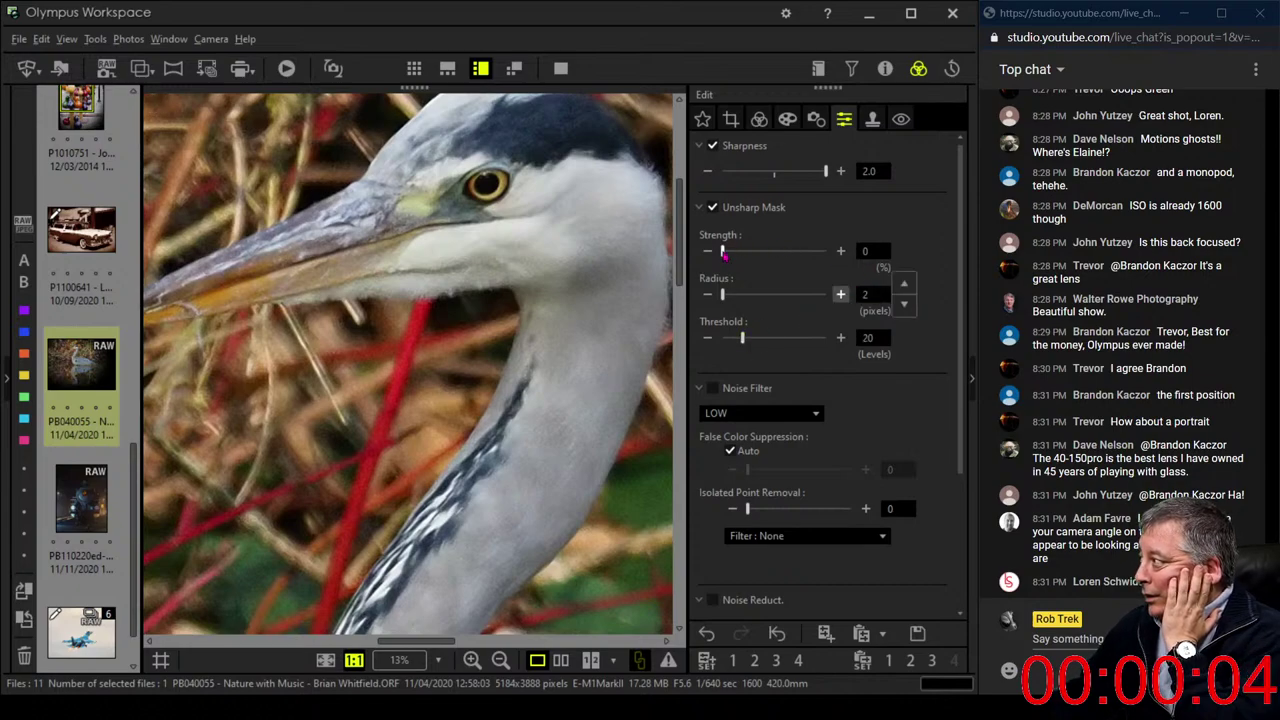
{"action": "left_click_drag", "start_coordinate": [724, 254], "coordinate": [781, 259]}
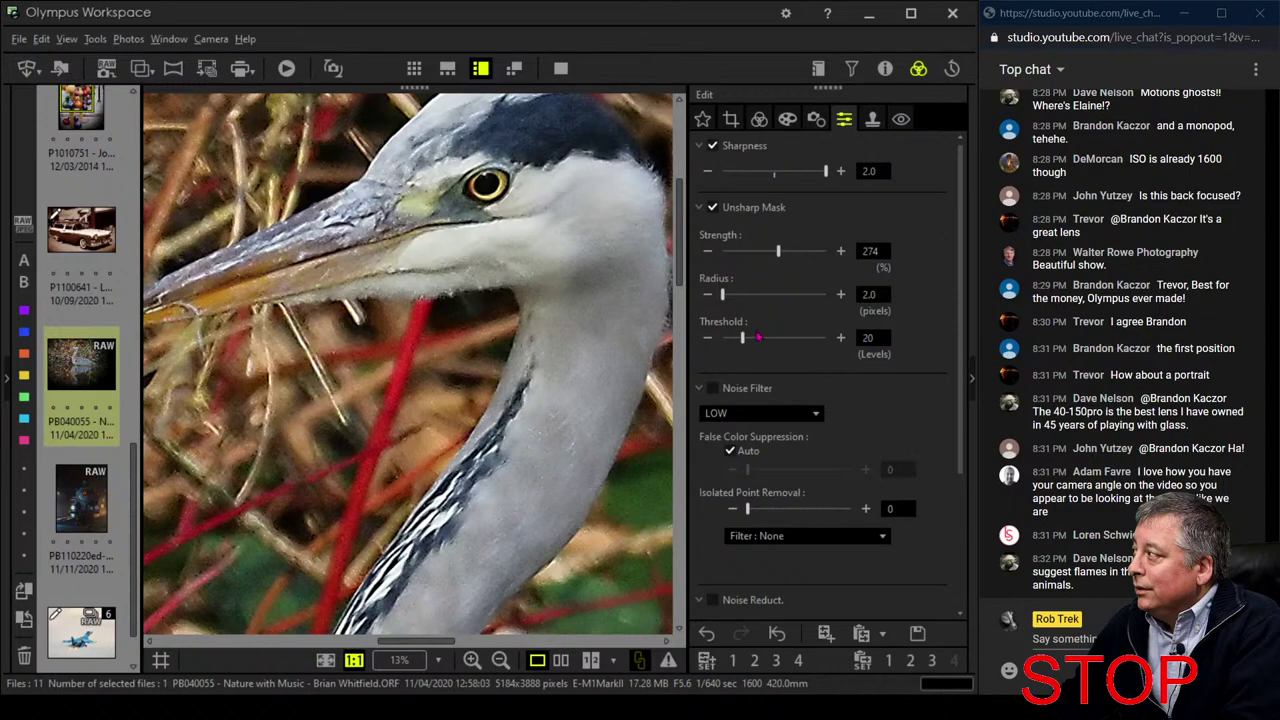
Raise the heron photo's Unsharp Mask threshold to 27 and bring its strength down to 0
{"action": "left_click_drag", "start_coordinate": [745, 345], "coordinate": [752, 347]}
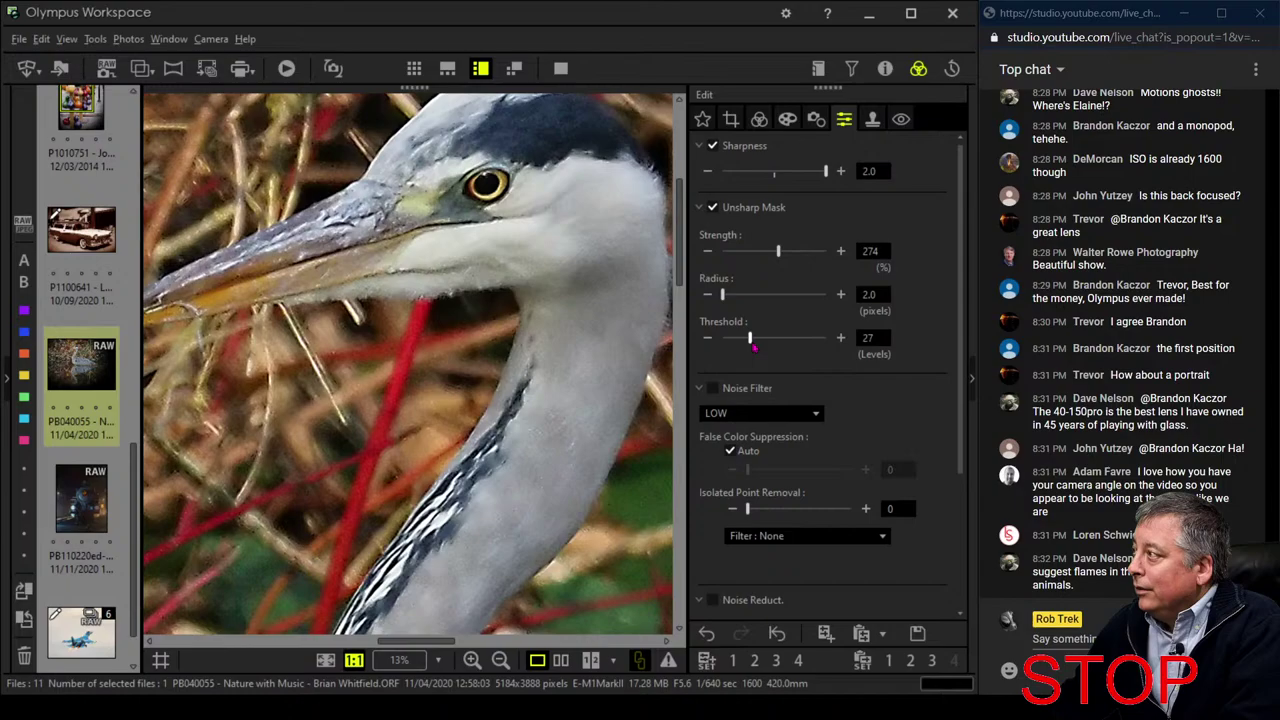
{"action": "left_click_drag", "start_coordinate": [783, 259], "coordinate": [785, 254]}
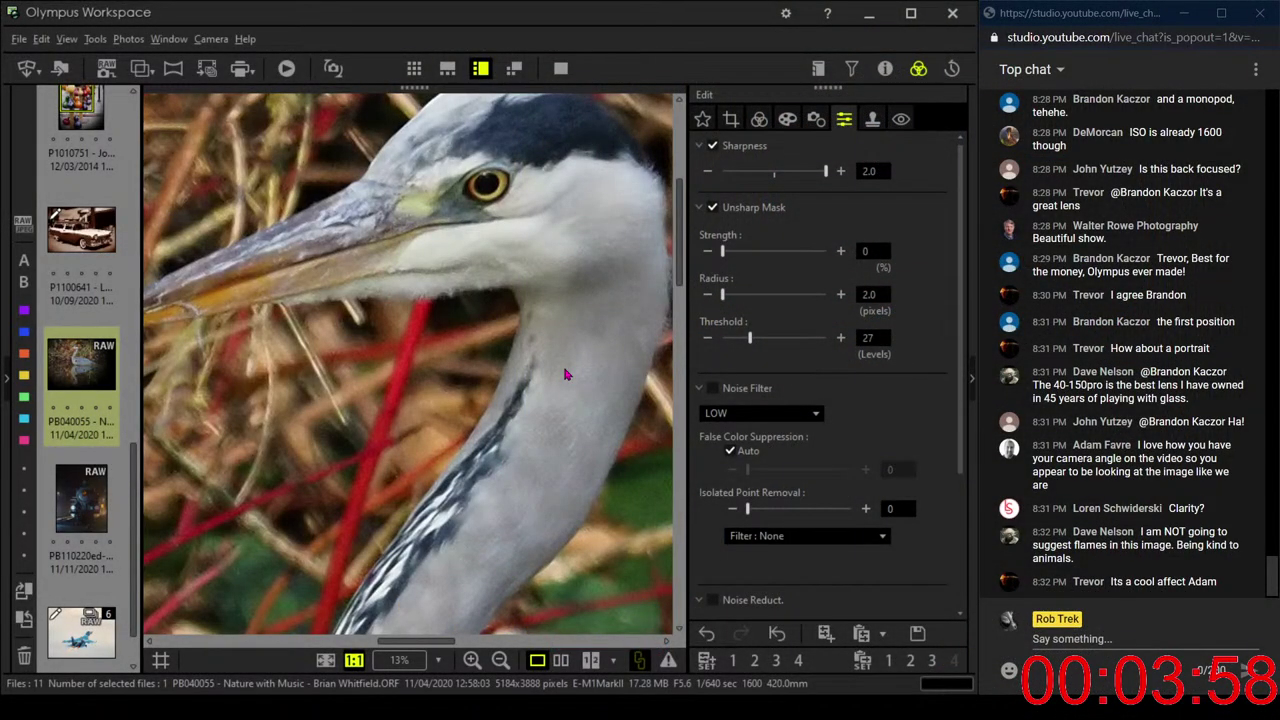
{"action": "left_click", "coordinate": [626, 342]}
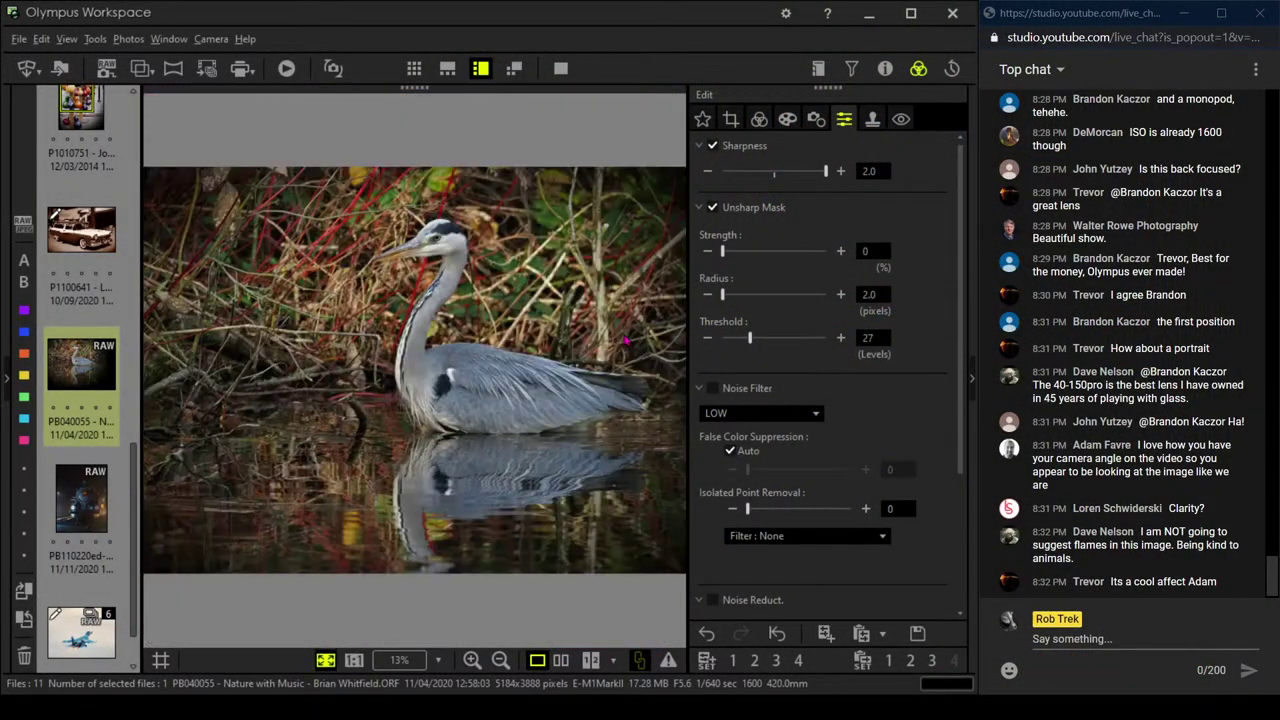
Compare the edited heron with the original side by side at full screen, including the head and neck up close
{"action": "left_click", "coordinate": [560, 661]}
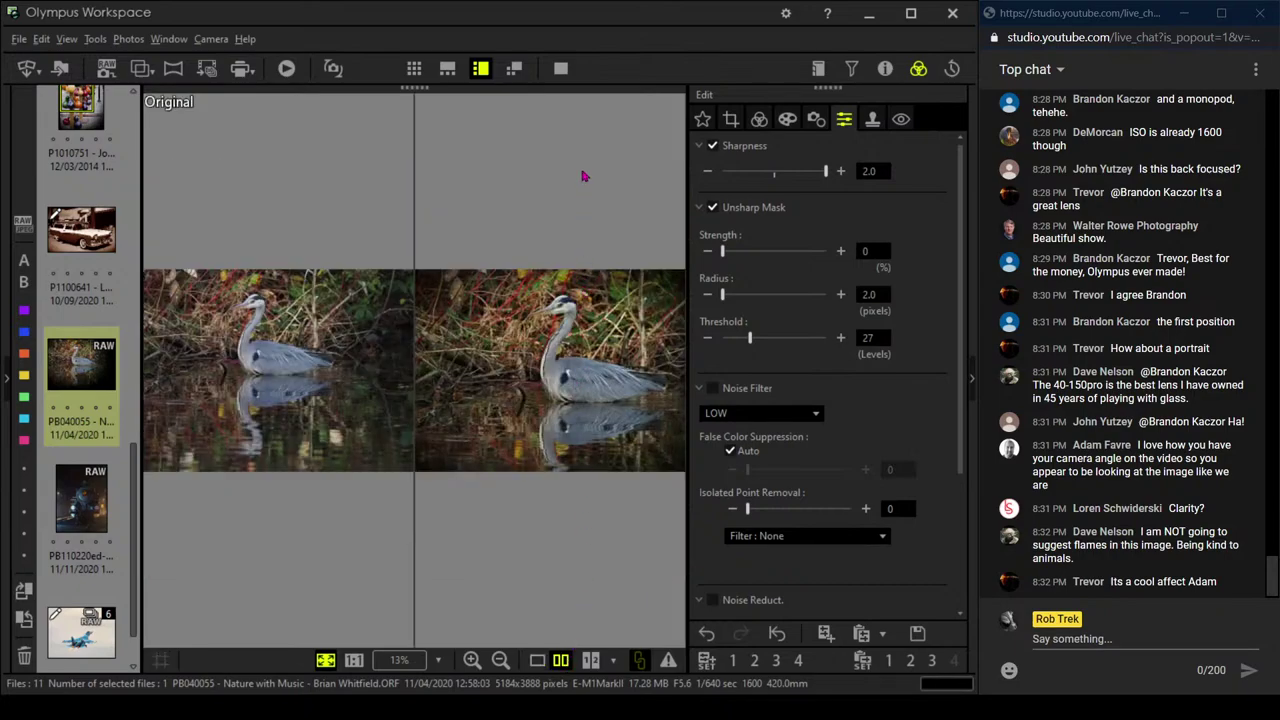
{"action": "left_click", "coordinate": [563, 68]}
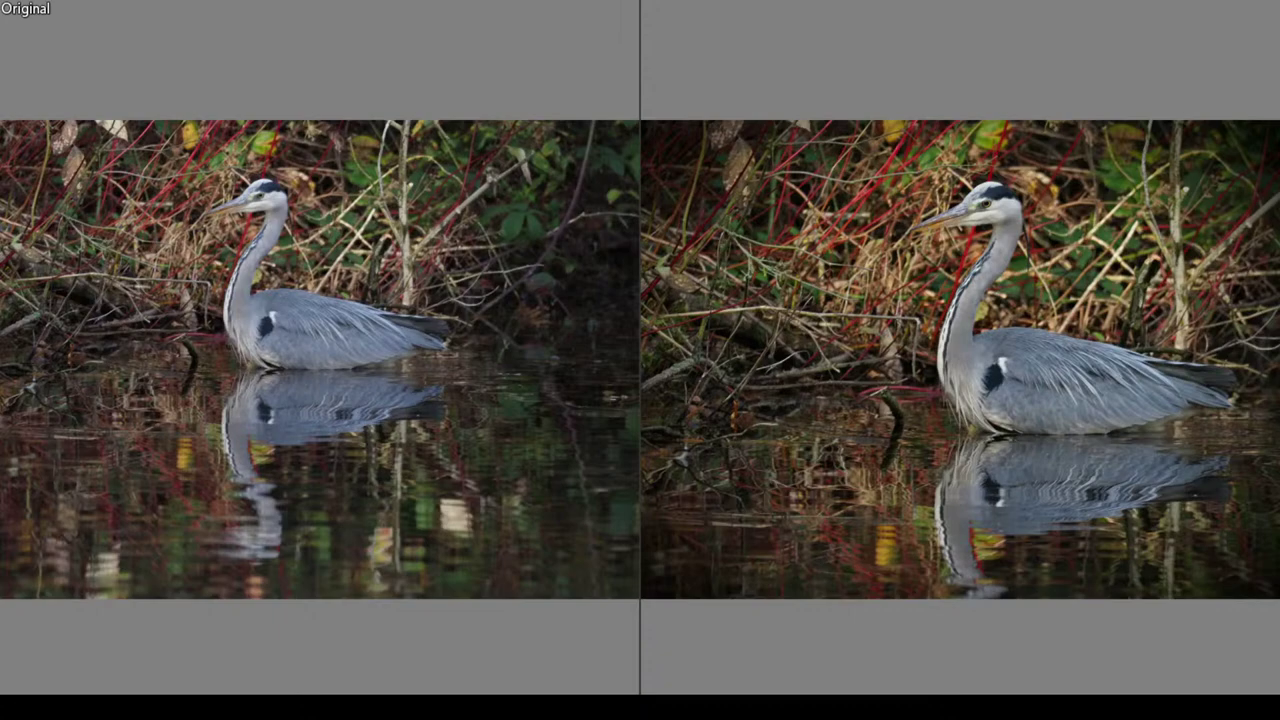
{"action": "left_click", "coordinate": [927, 229]}
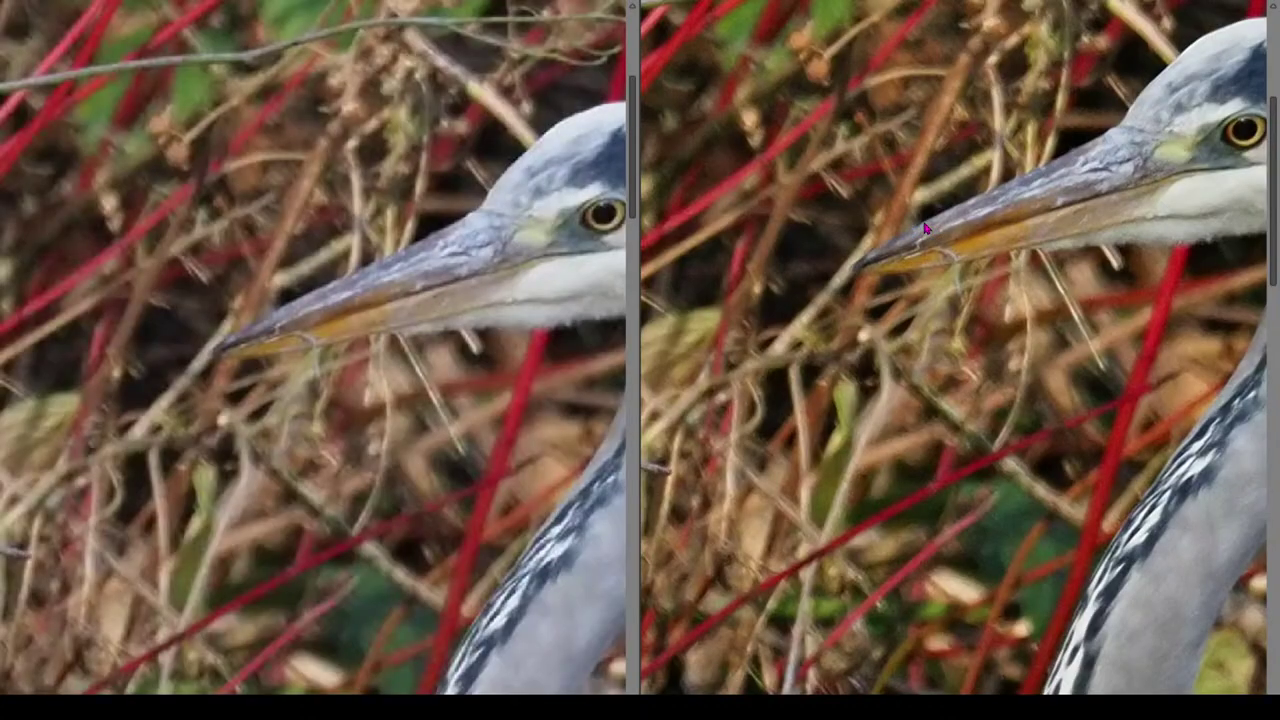
{"action": "left_click_drag", "start_coordinate": [938, 236], "coordinate": [782, 515]}
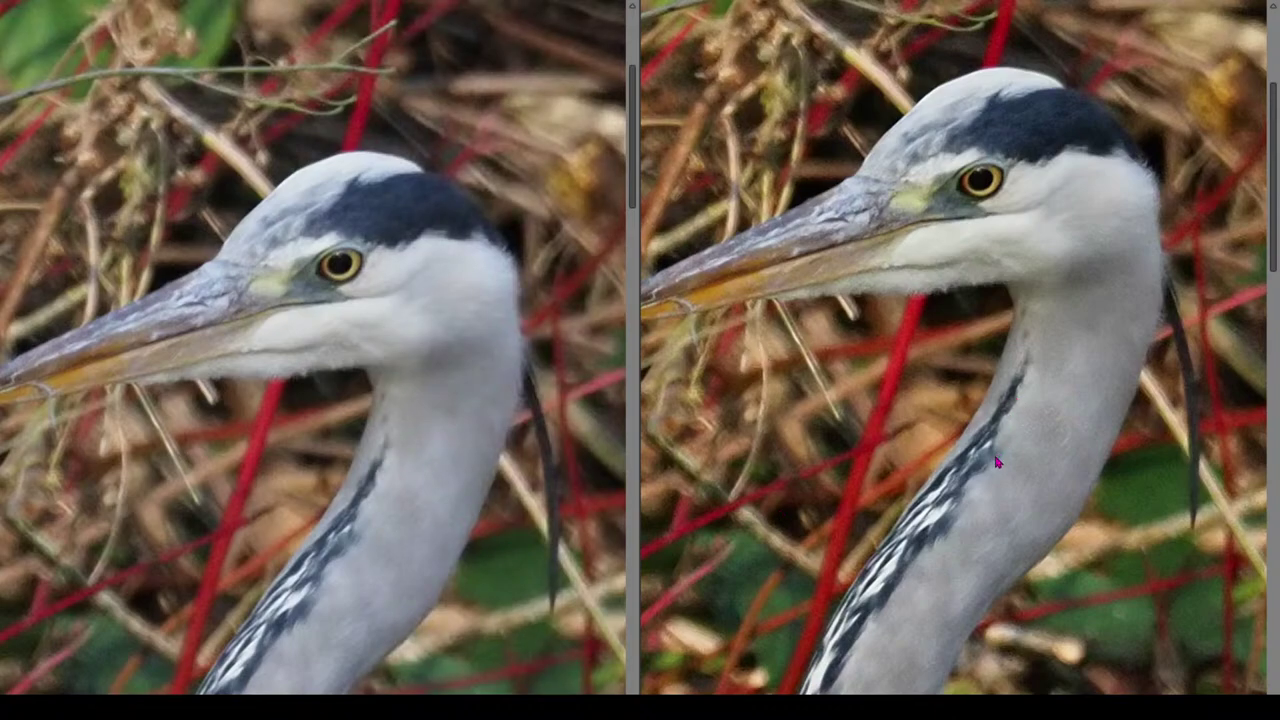
{"action": "left_click_drag", "start_coordinate": [997, 460], "coordinate": [997, 423]}
{"action": "left_click", "coordinate": [999, 426]}
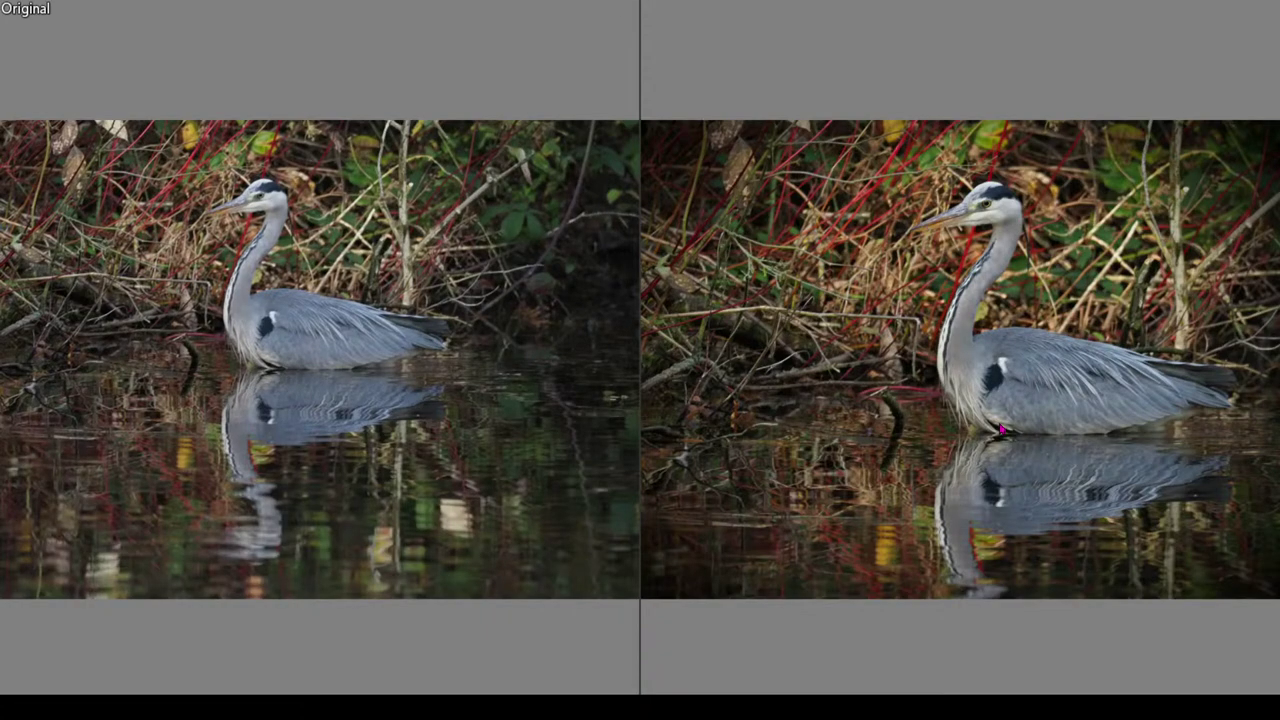
{"action": "key", "text": "Escape"}
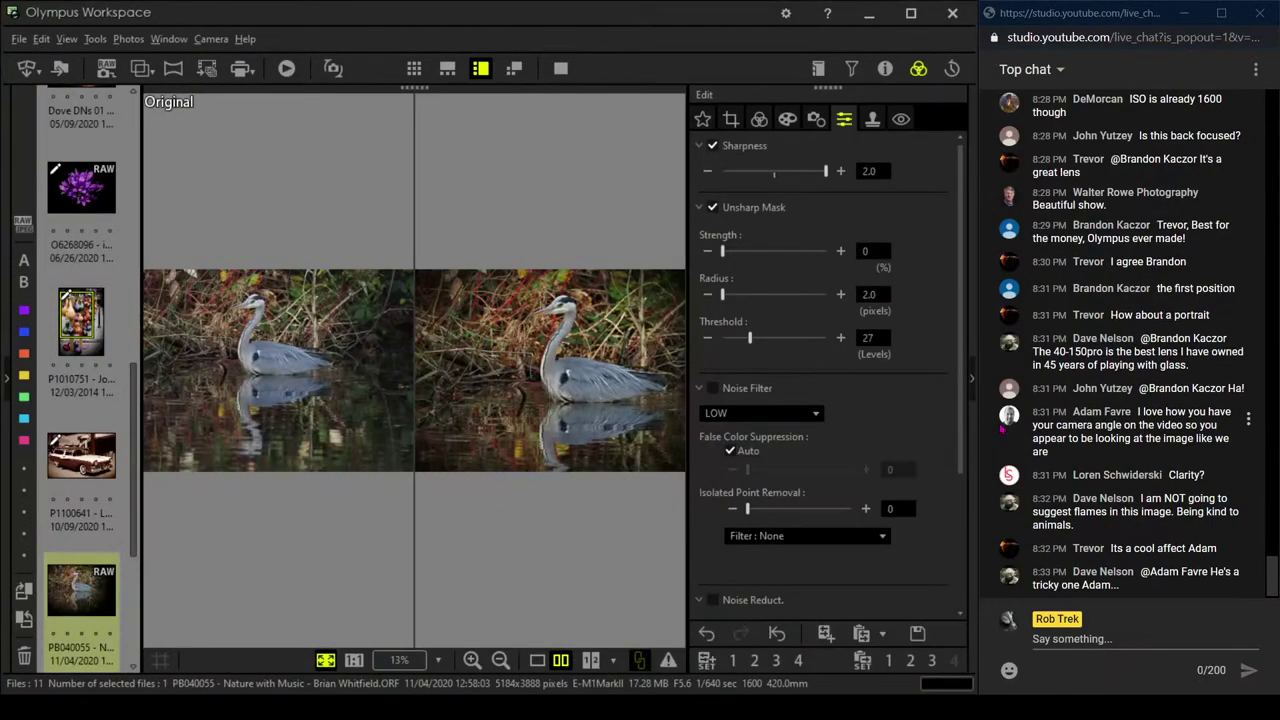
{"action": "left_click", "coordinate": [537, 660]}
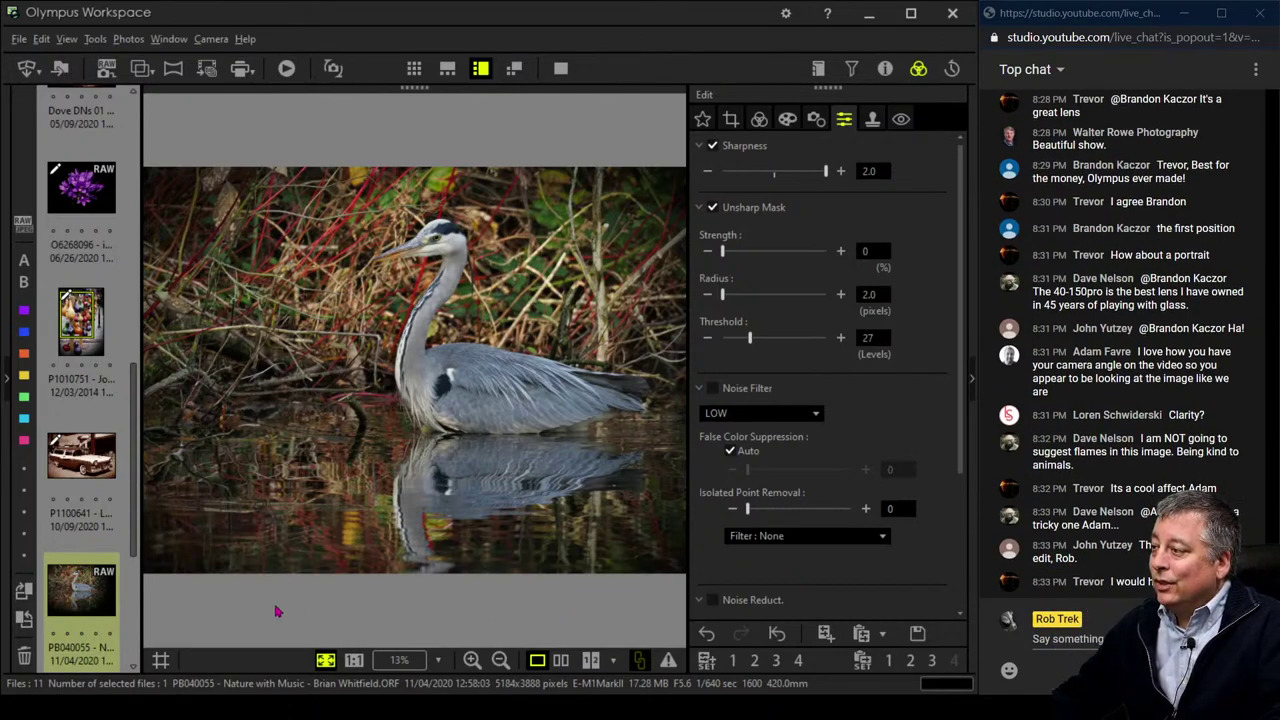
{"action": "scroll", "coordinate": [84, 594], "scroll_direction": "down", "scroll_amount": 2}
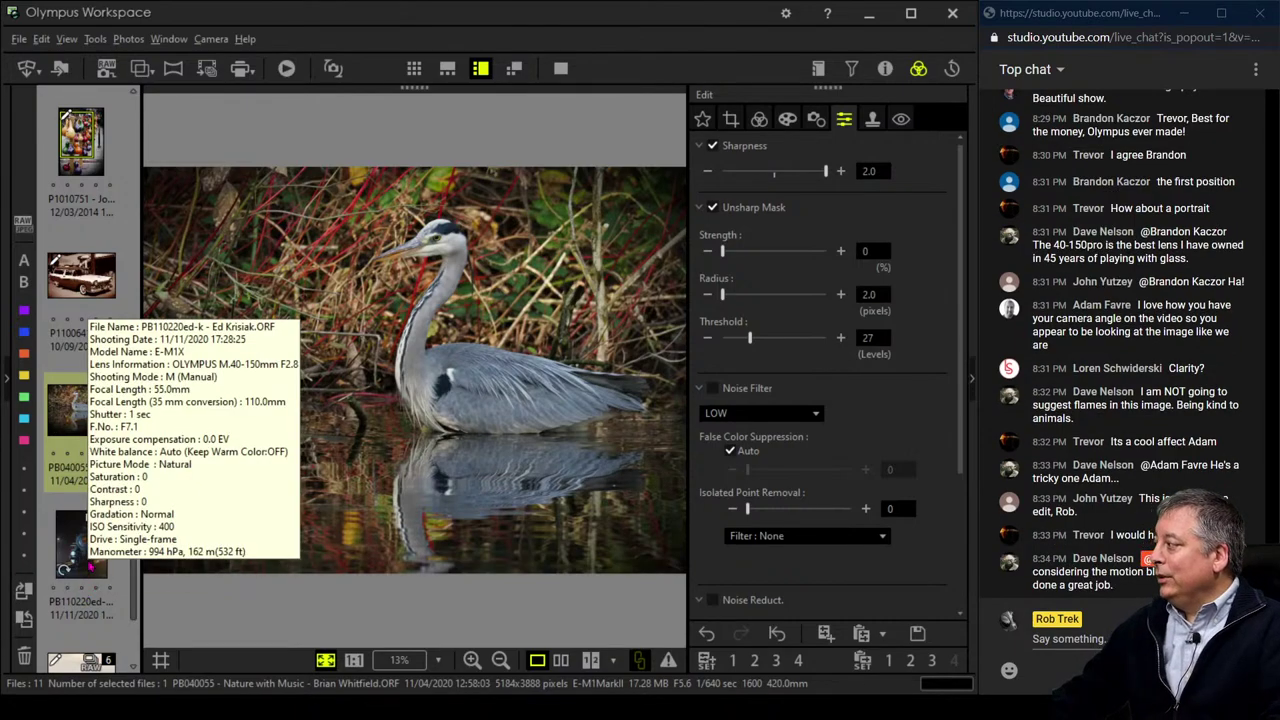
{"action": "left_click", "coordinate": [88, 565]}
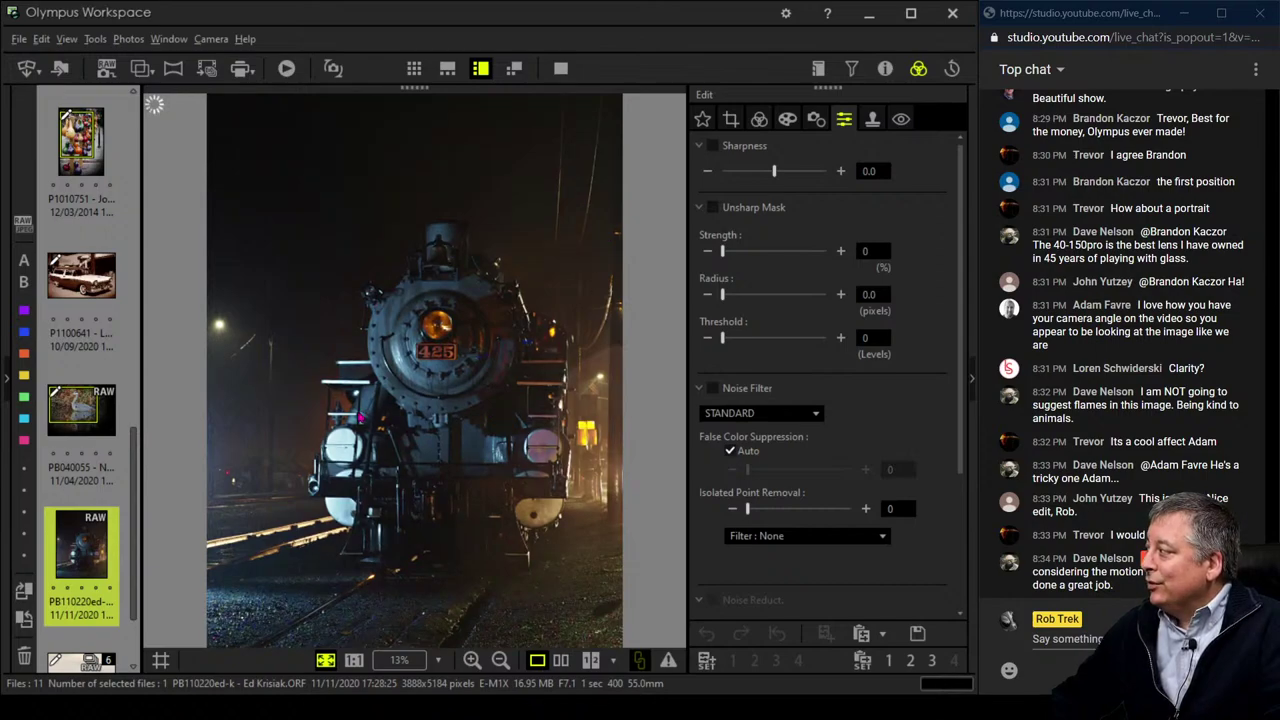
{"action": "left_click", "coordinate": [78, 408]}
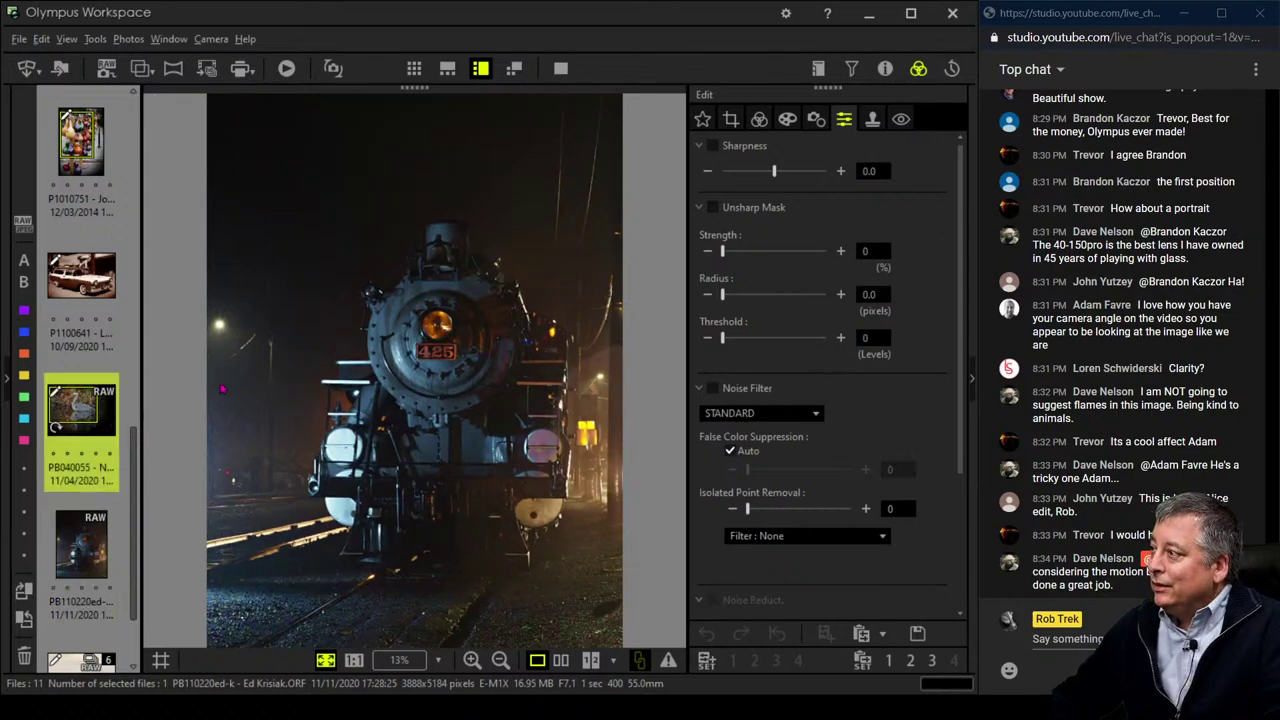
Recrop the heron photo to a full-height portrait frame that includes the whole reflection, and preview it at full screen
{"action": "left_click", "coordinate": [731, 119]}
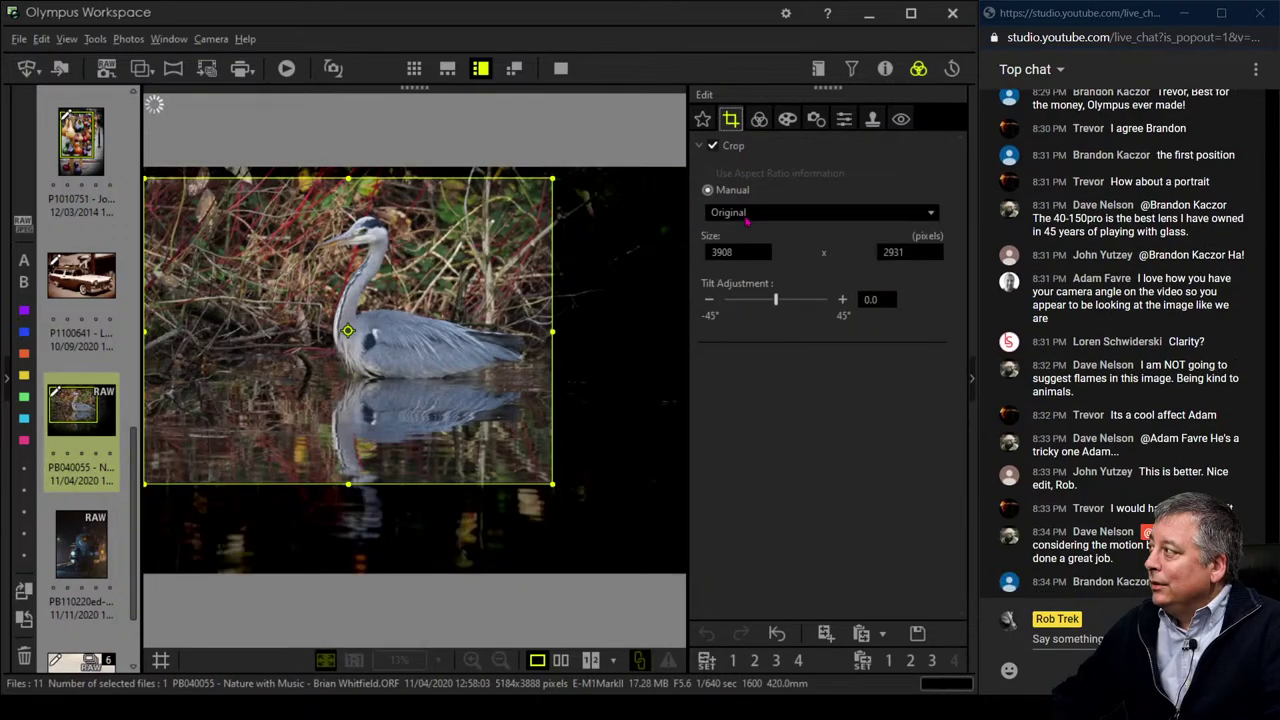
{"action": "left_click", "coordinate": [741, 213]}
{"action": "left_click", "coordinate": [728, 224]}
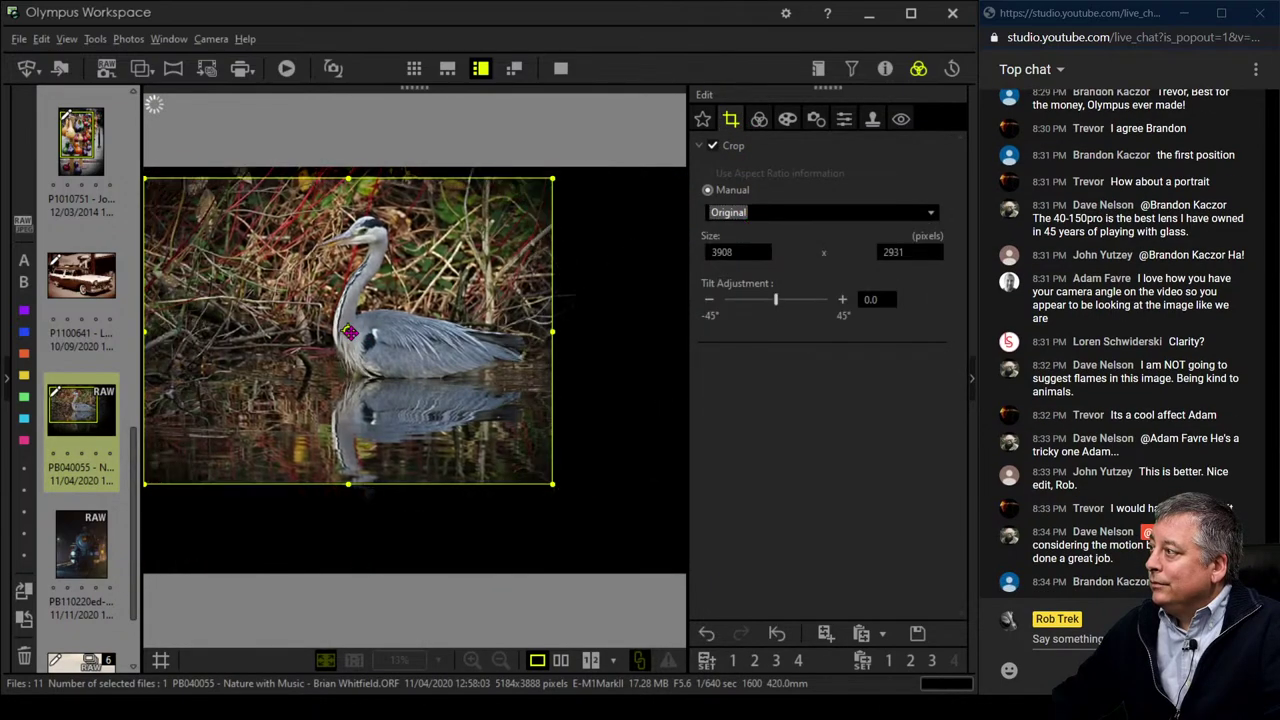
{"action": "right_click", "coordinate": [369, 334]}
{"action": "left_click_drag", "start_coordinate": [369, 334], "coordinate": [417, 343]}
{"action": "left_click", "coordinate": [759, 121]}
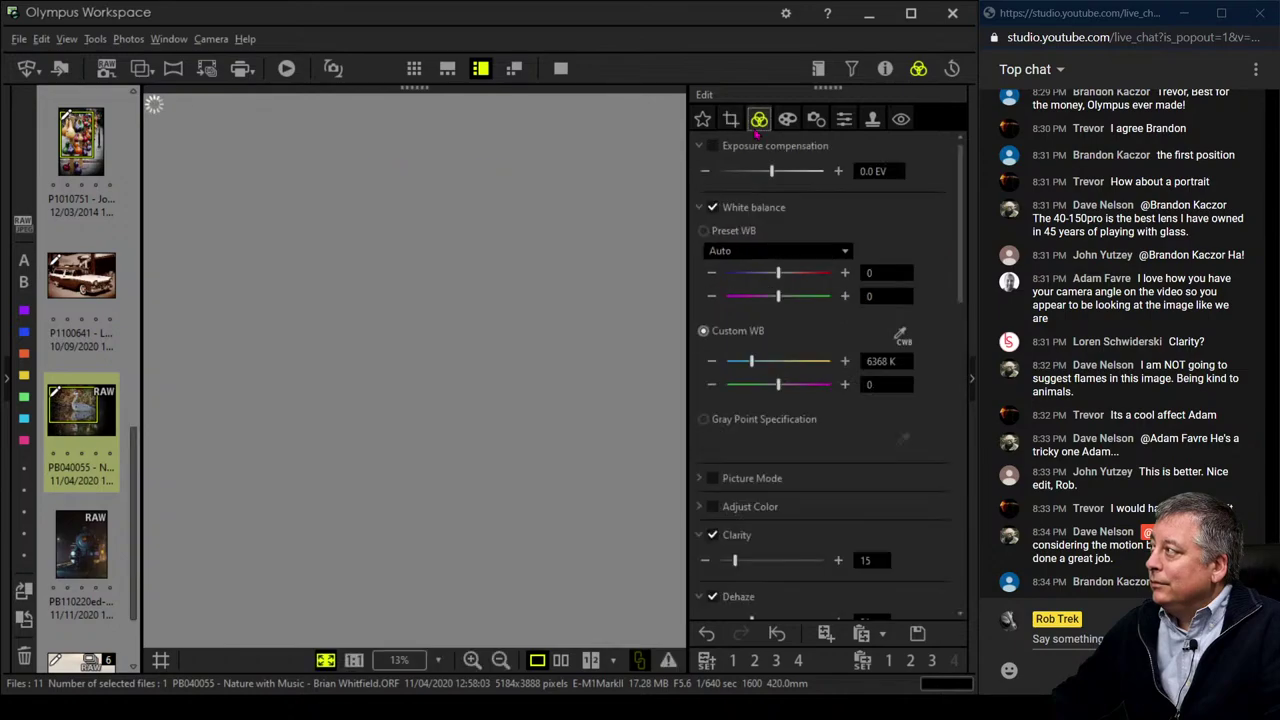
{"action": "left_click", "coordinate": [560, 68]}
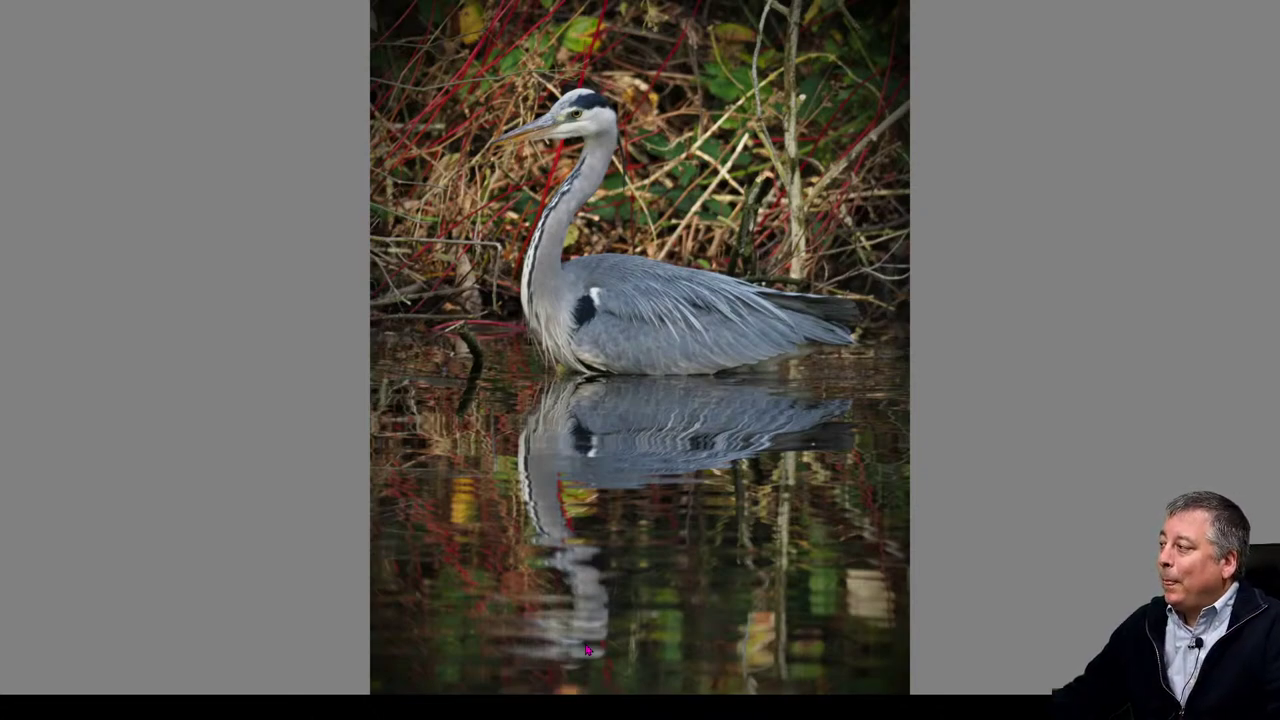
{"action": "key", "text": "Escape"}
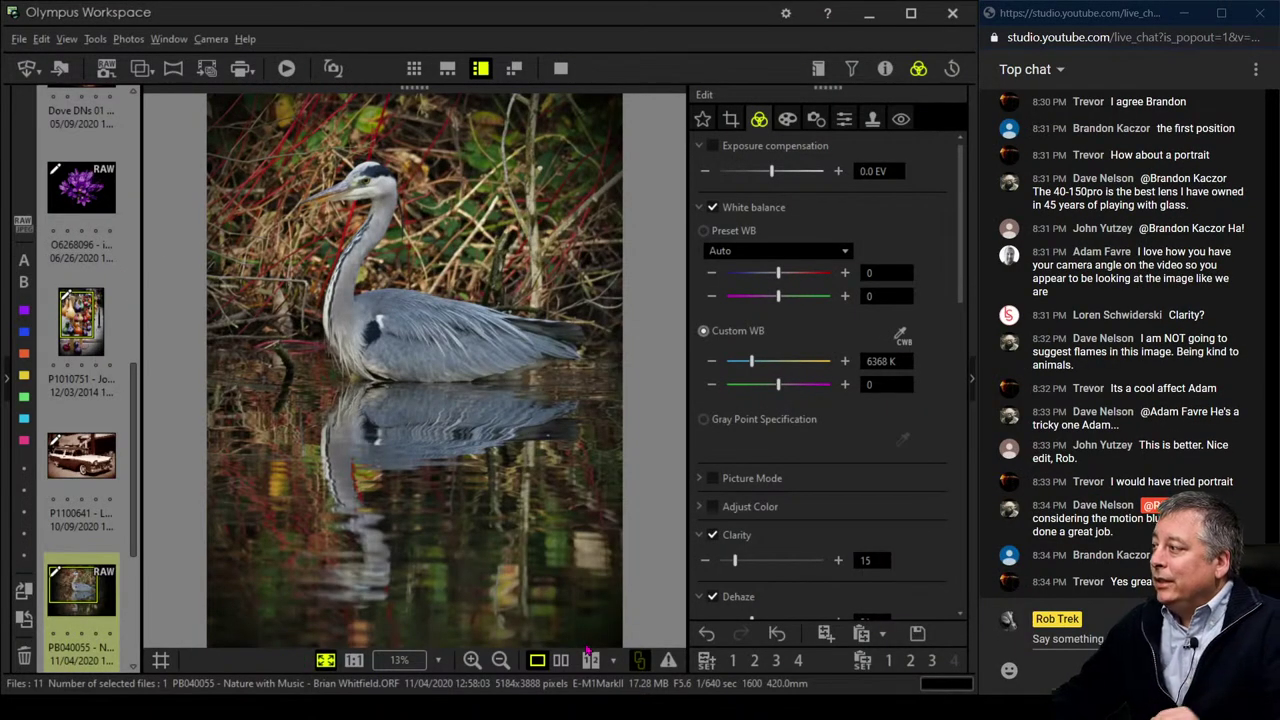
Open the raw night photo of the steam locomotive and set its Dehaze to 96
{"action": "scroll", "coordinate": [80, 535], "scroll_direction": "down", "scroll_amount": 2}
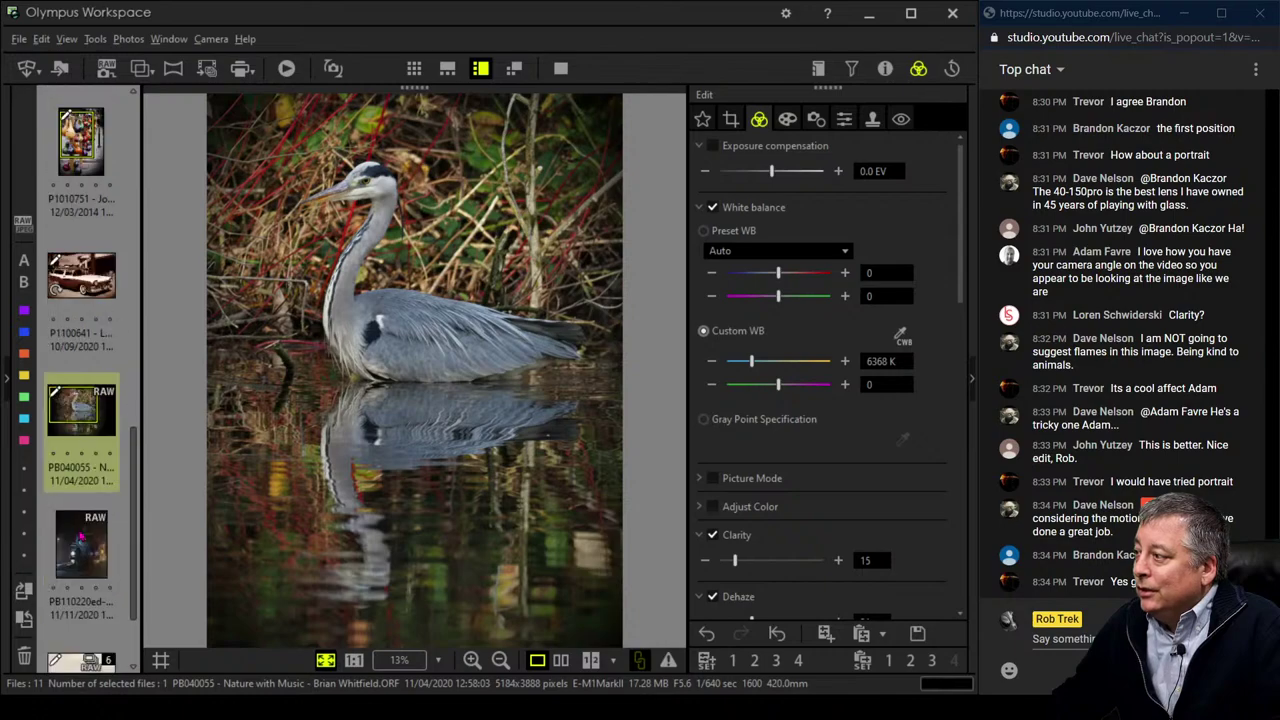
{"action": "left_click", "coordinate": [82, 540]}
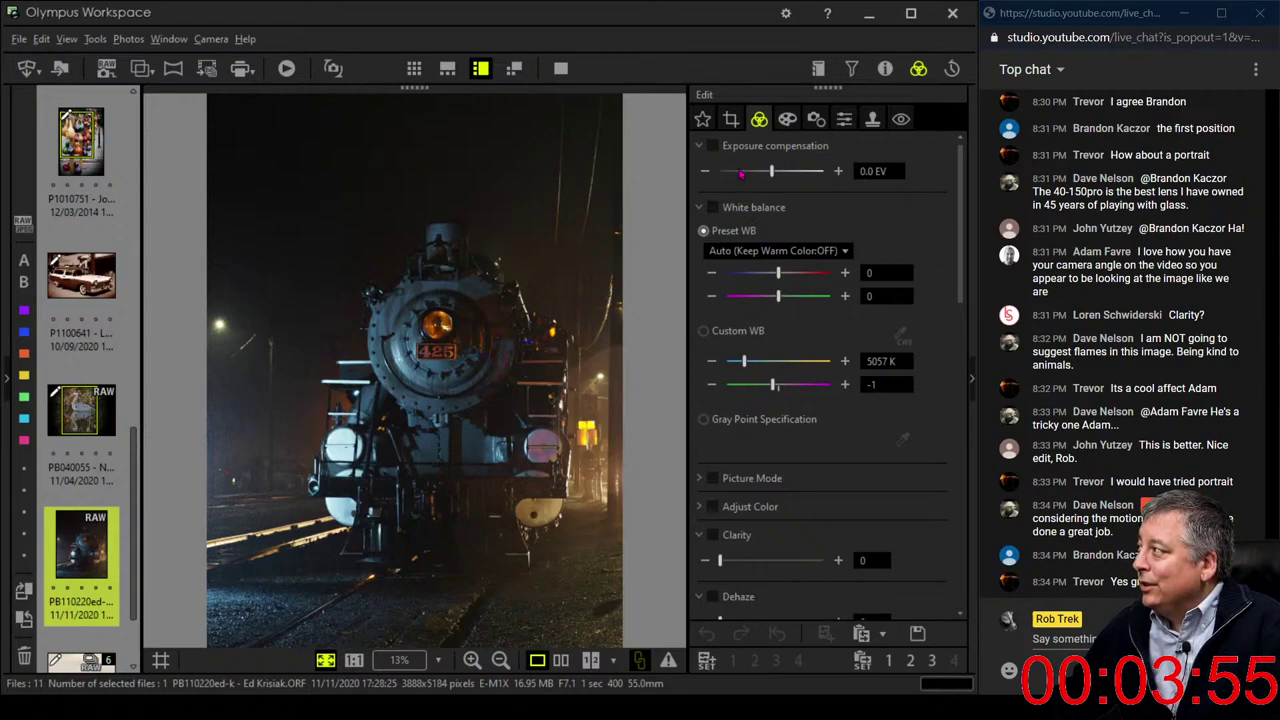
{"action": "scroll", "coordinate": [786, 403], "scroll_direction": "down", "scroll_amount": 5}
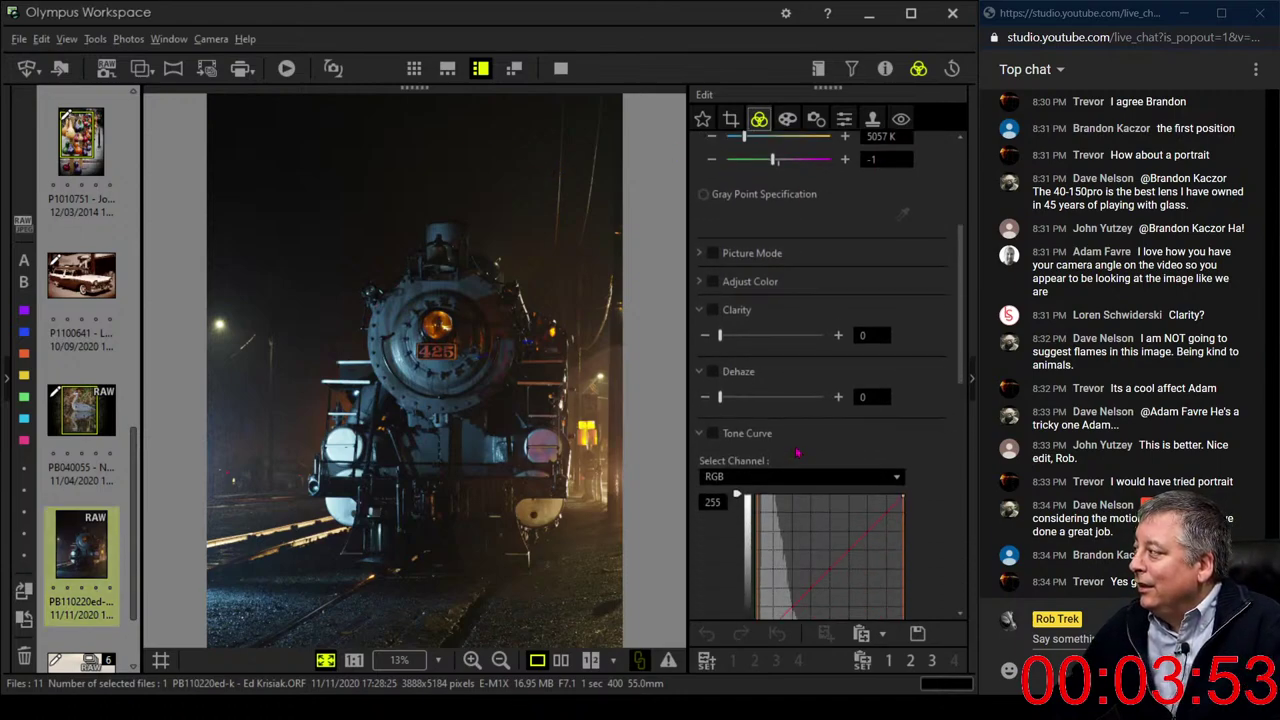
{"action": "left_click_drag", "start_coordinate": [724, 402], "coordinate": [768, 404]}
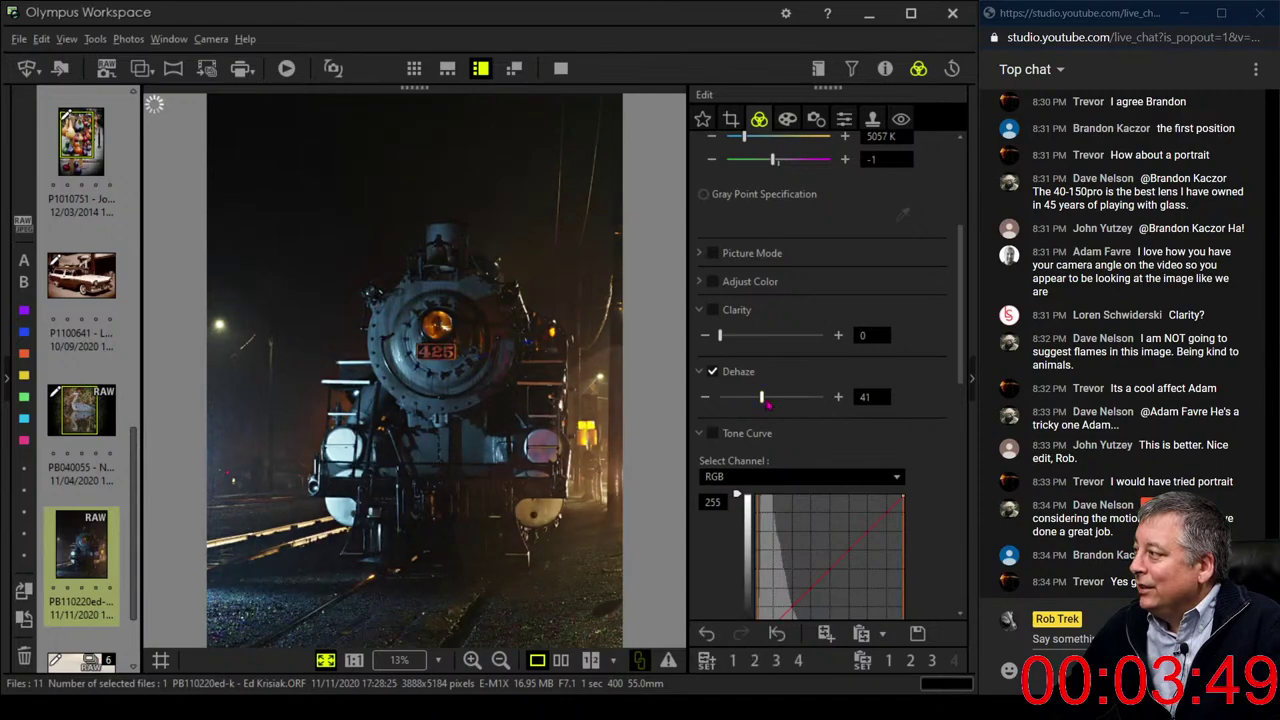
{"action": "left_click_drag", "start_coordinate": [765, 403], "coordinate": [822, 404]}
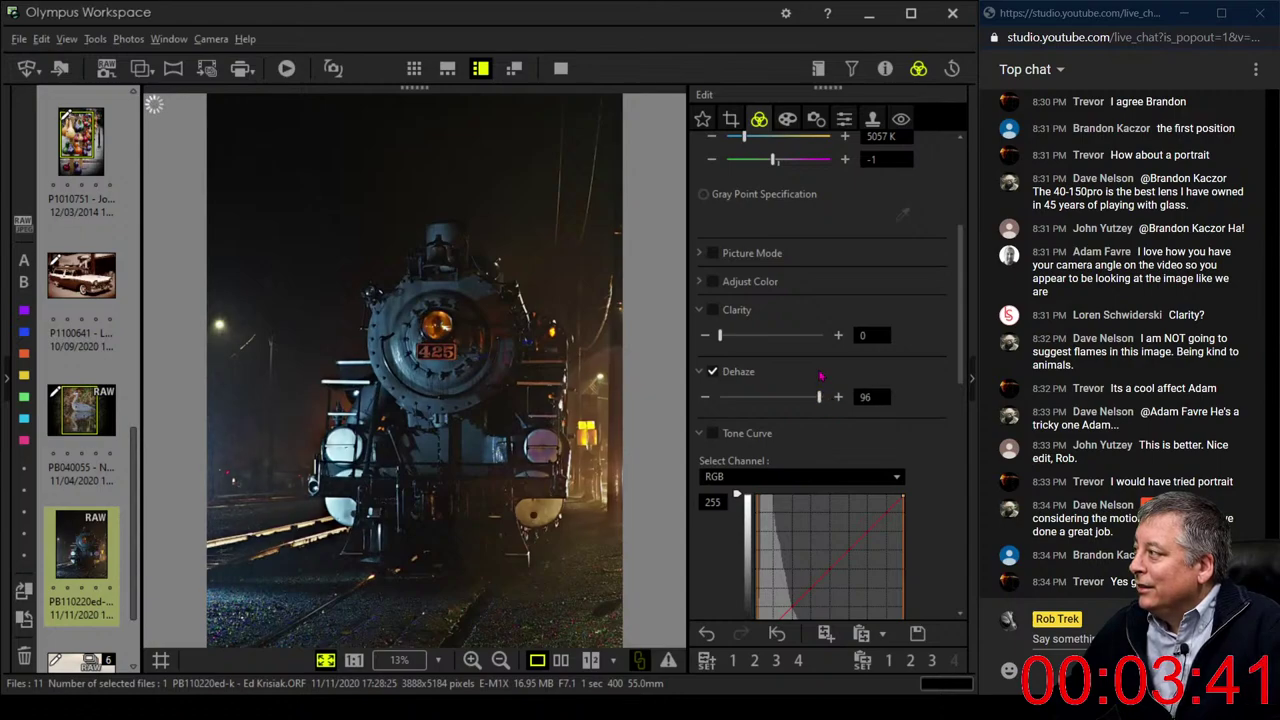
Shape the locomotive photo's RGB tone curve to brighten the midtones while holding down the deepest shadows
{"action": "scroll", "coordinate": [888, 384], "scroll_direction": "down", "scroll_amount": 3}
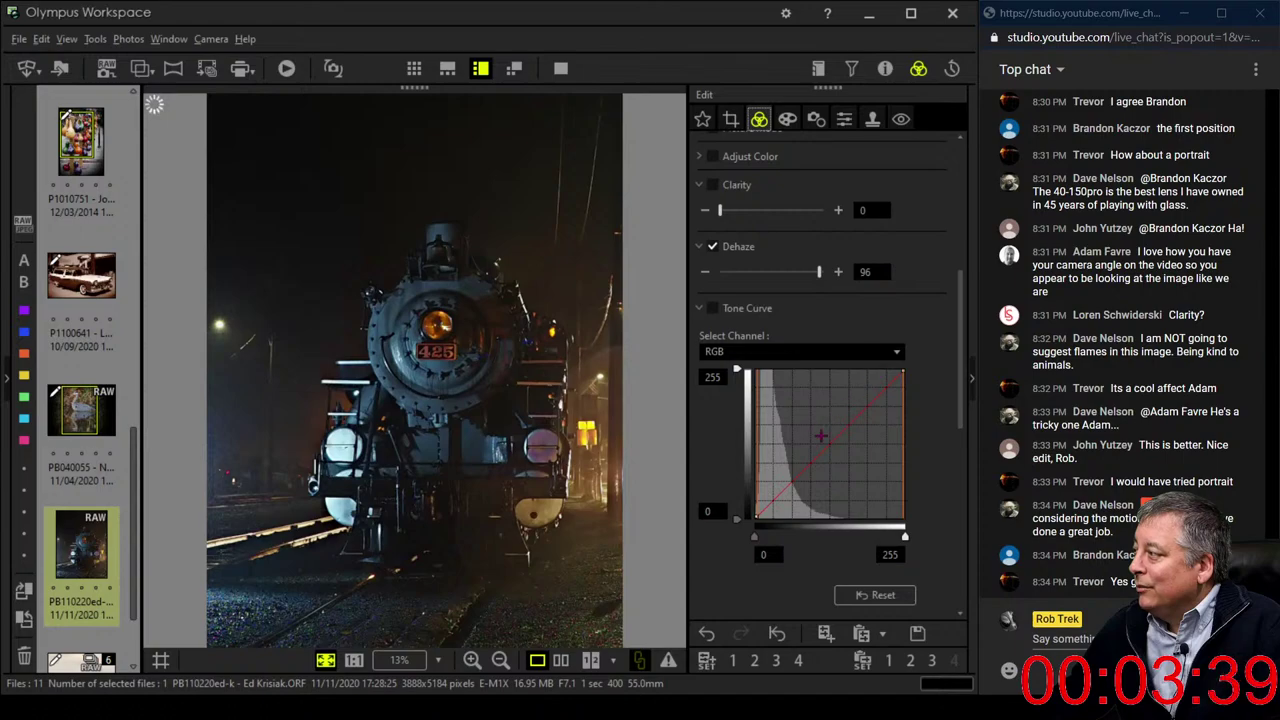
{"action": "mouse_move", "coordinate": [767, 497]}
{"action": "left_mouse_down"}
{"action": "mouse_move", "coordinate": [766, 515]}
{"action": "mouse_move", "coordinate": [775, 496]}
{"action": "left_mouse_up"}
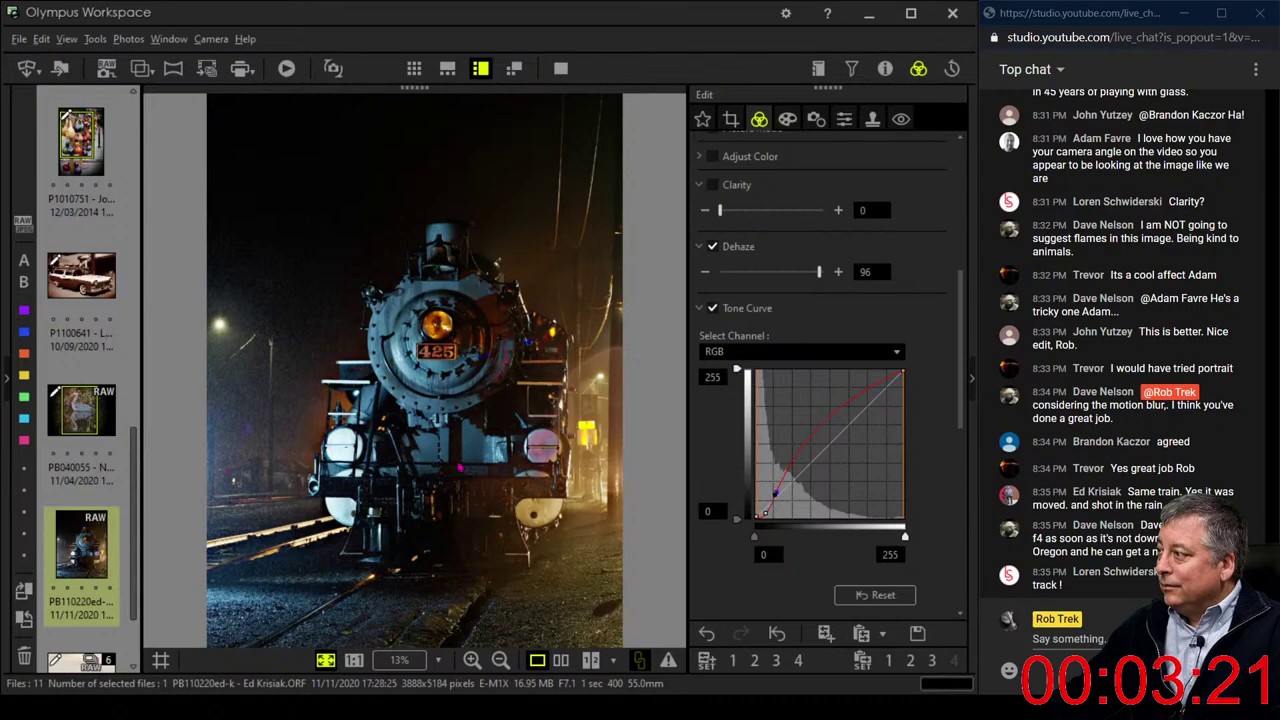
{"action": "left_click", "coordinate": [285, 440]}
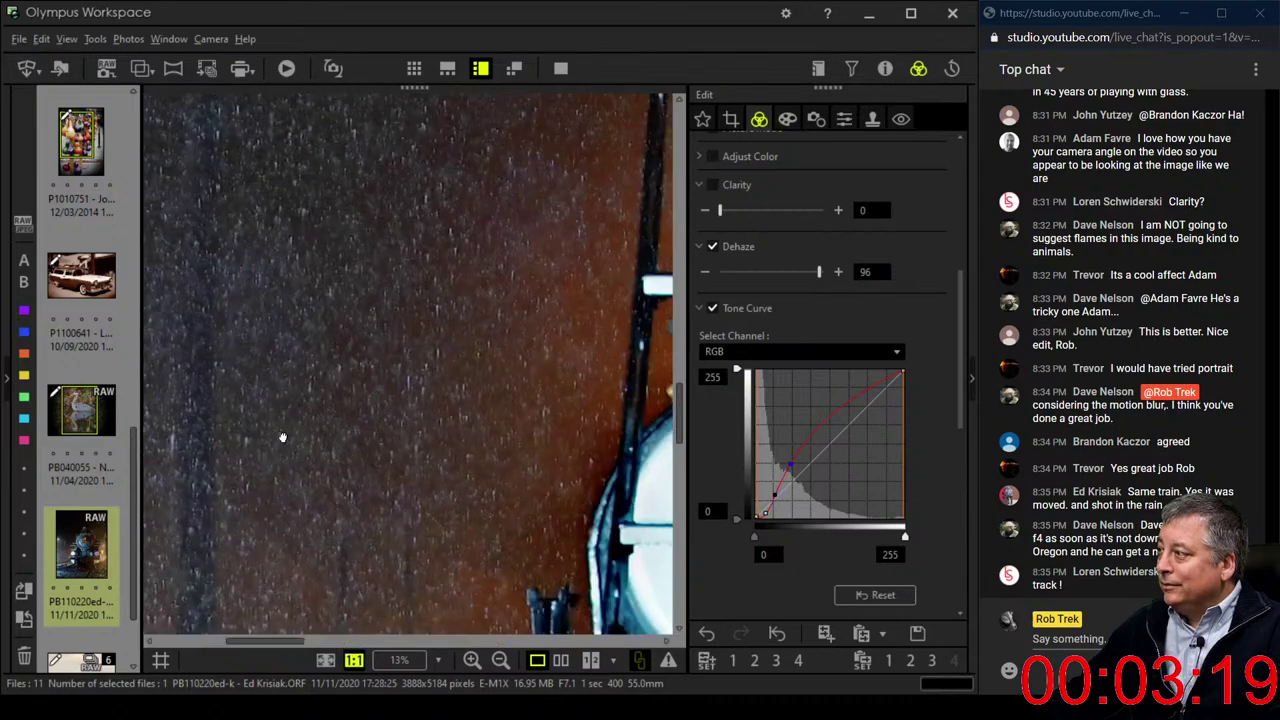
{"action": "left_click", "coordinate": [285, 440]}
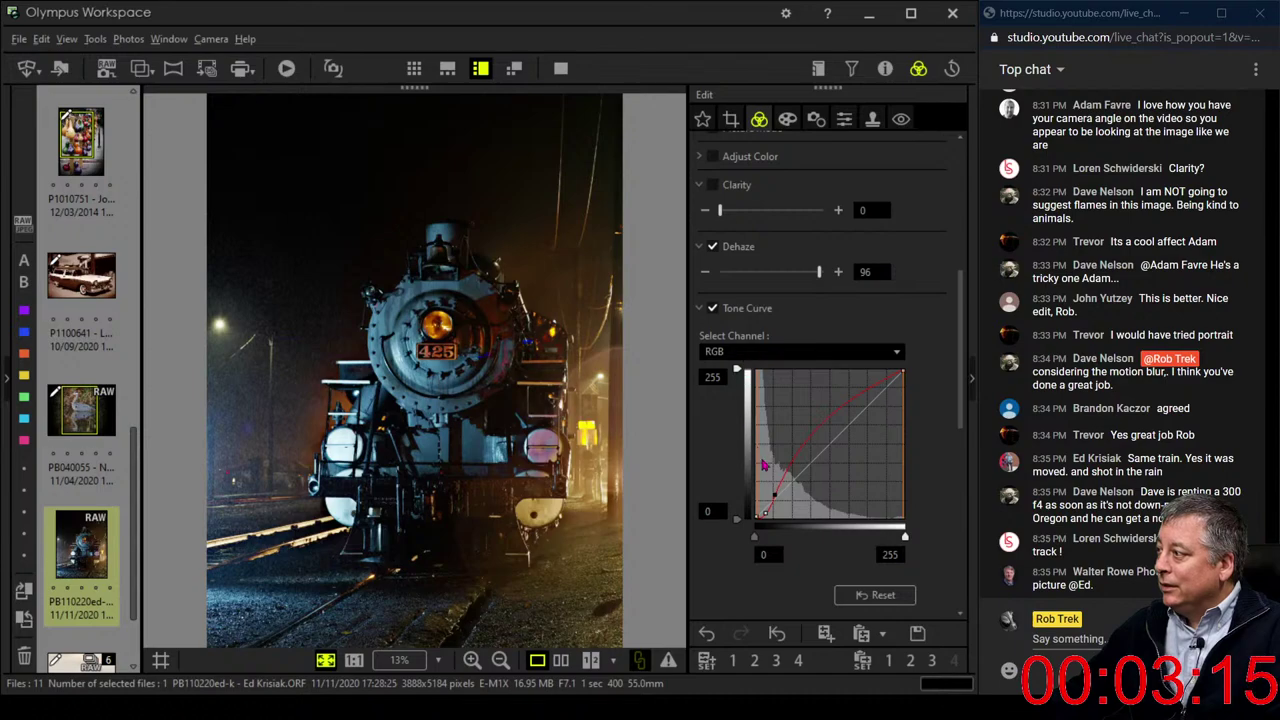
{"action": "left_click", "coordinate": [765, 512]}
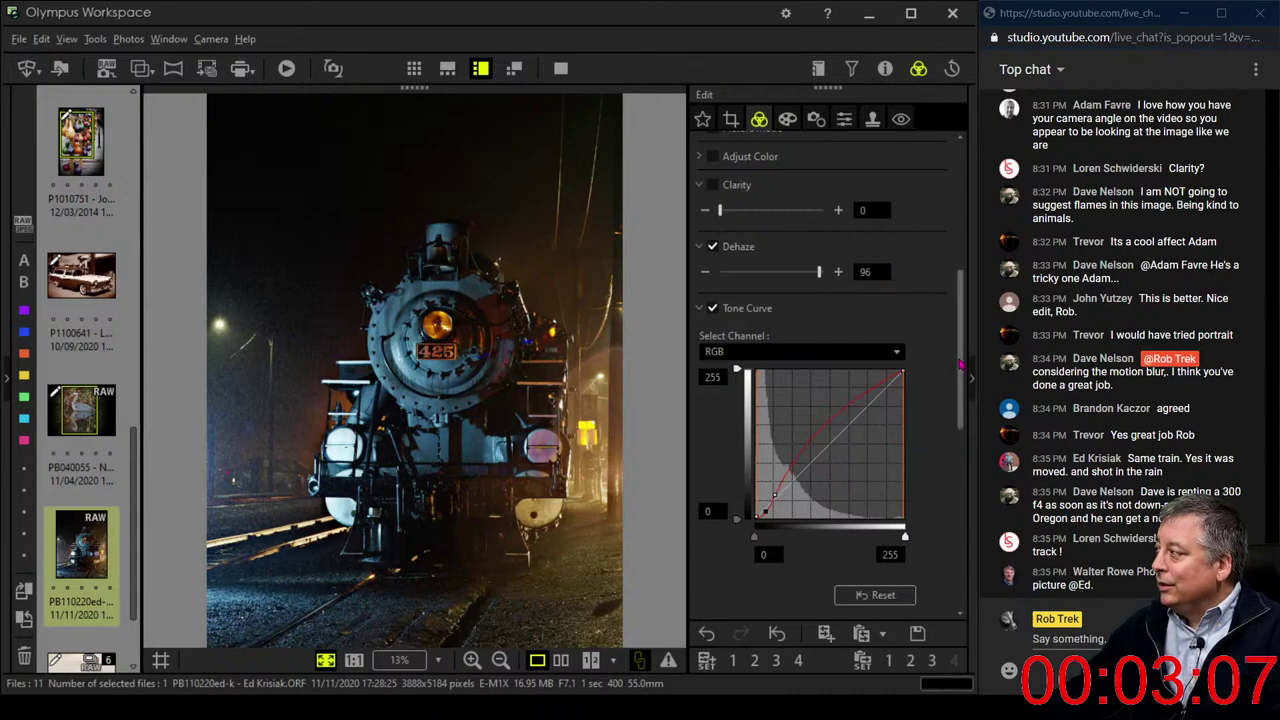
{"action": "scroll", "coordinate": [967, 283], "scroll_direction": "up", "scroll_amount": 3}
{"action": "scroll", "coordinate": [967, 283], "scroll_direction": "up", "scroll_amount": 1}
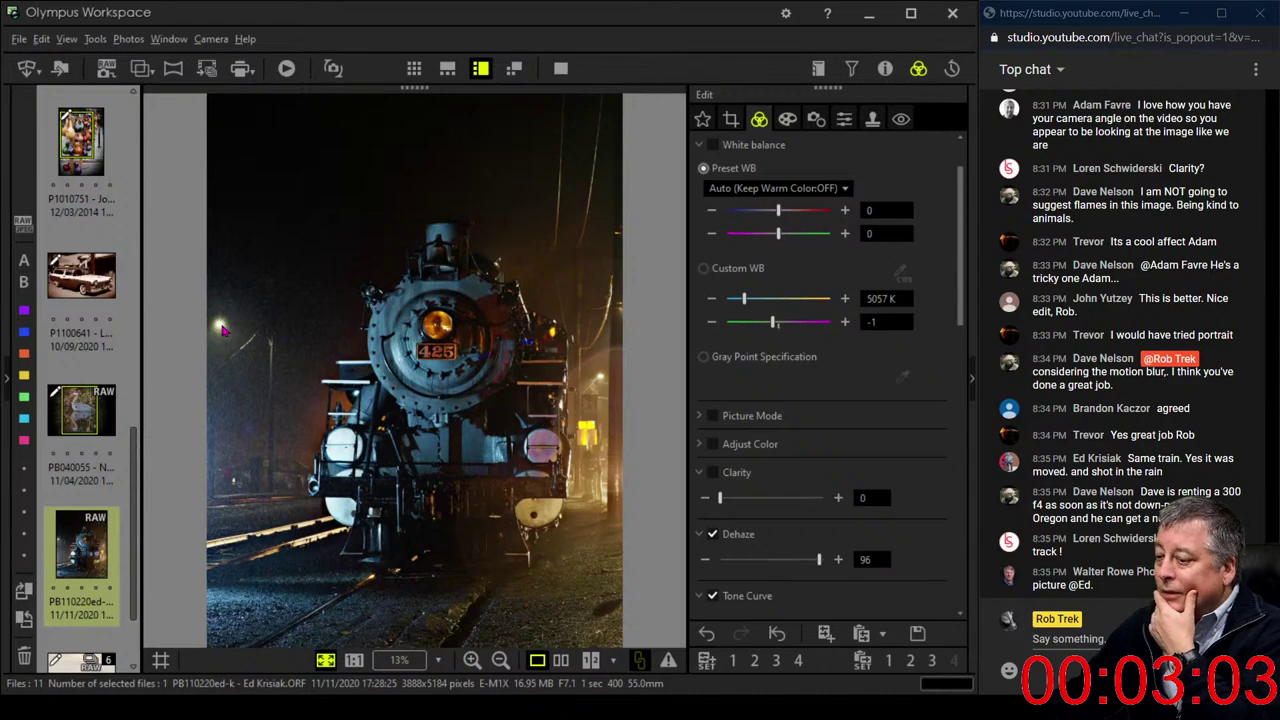
{"action": "scroll", "coordinate": [748, 445], "scroll_direction": "up", "scroll_amount": 1}
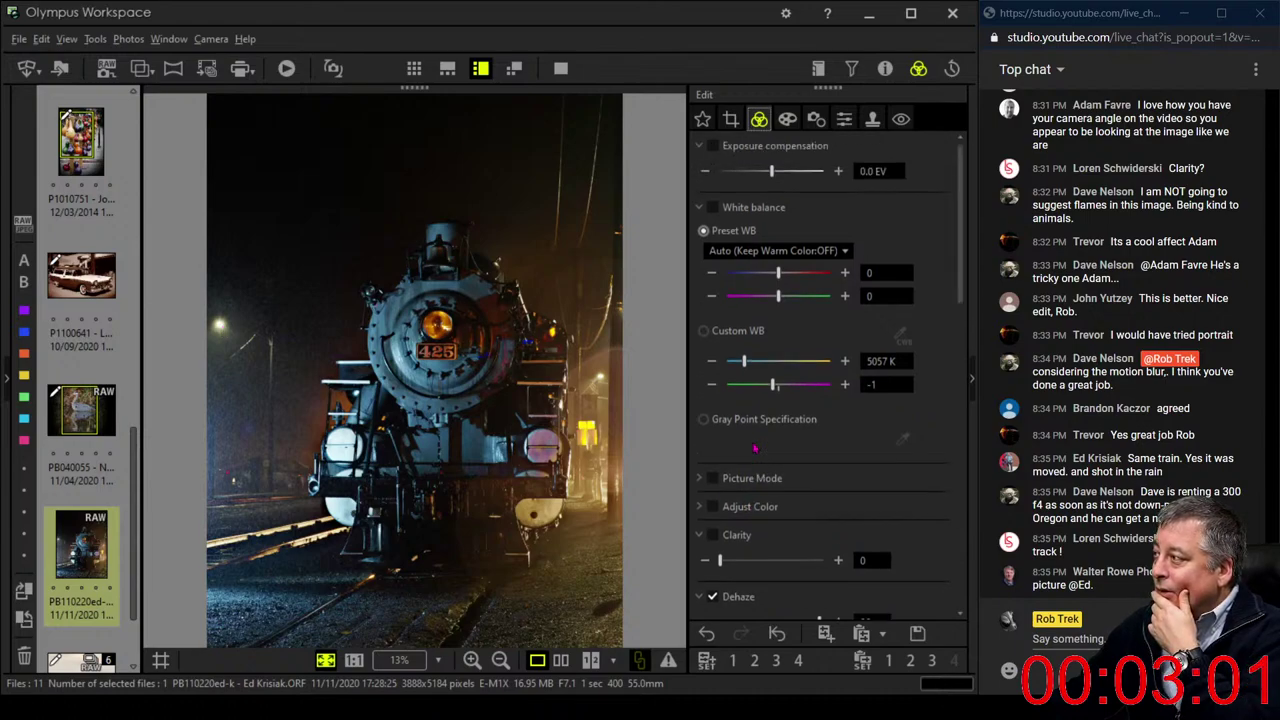
Switch the locomotive photo to a custom white balance and cool its color temperature to 3751 K
{"action": "left_click", "coordinate": [740, 368]}
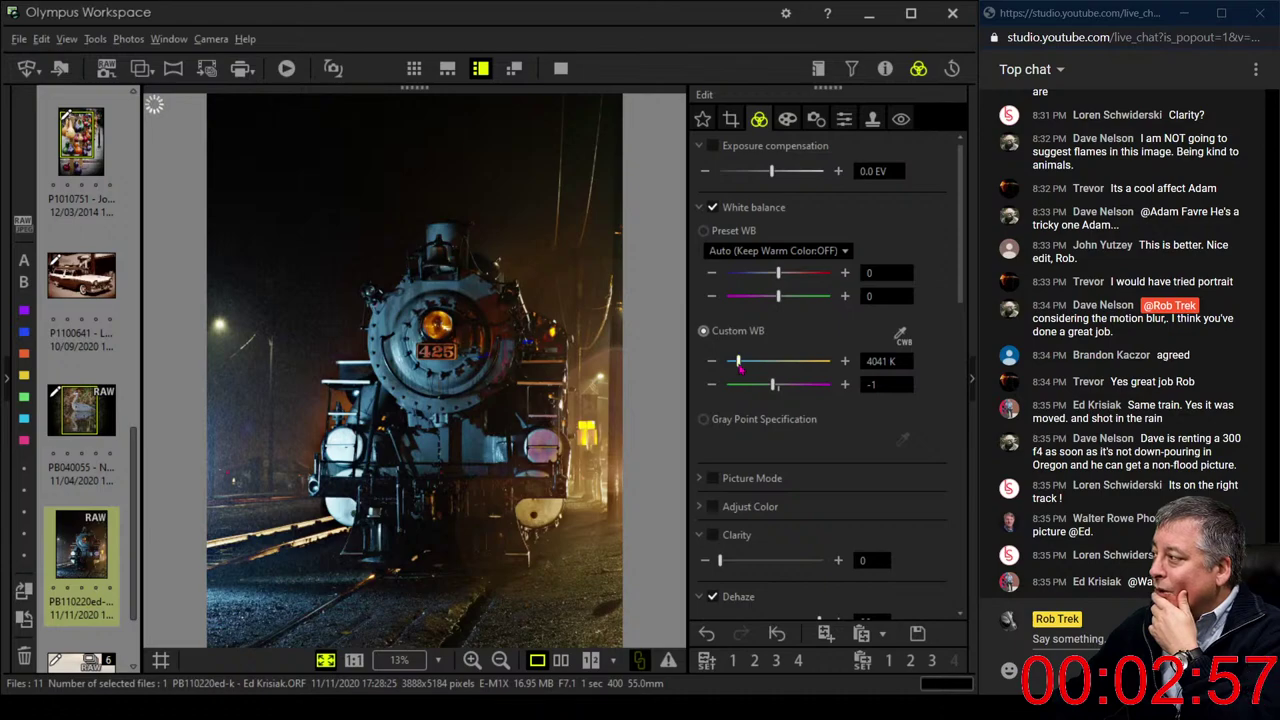
{"action": "left_click_drag", "start_coordinate": [740, 367], "coordinate": [737, 368]}
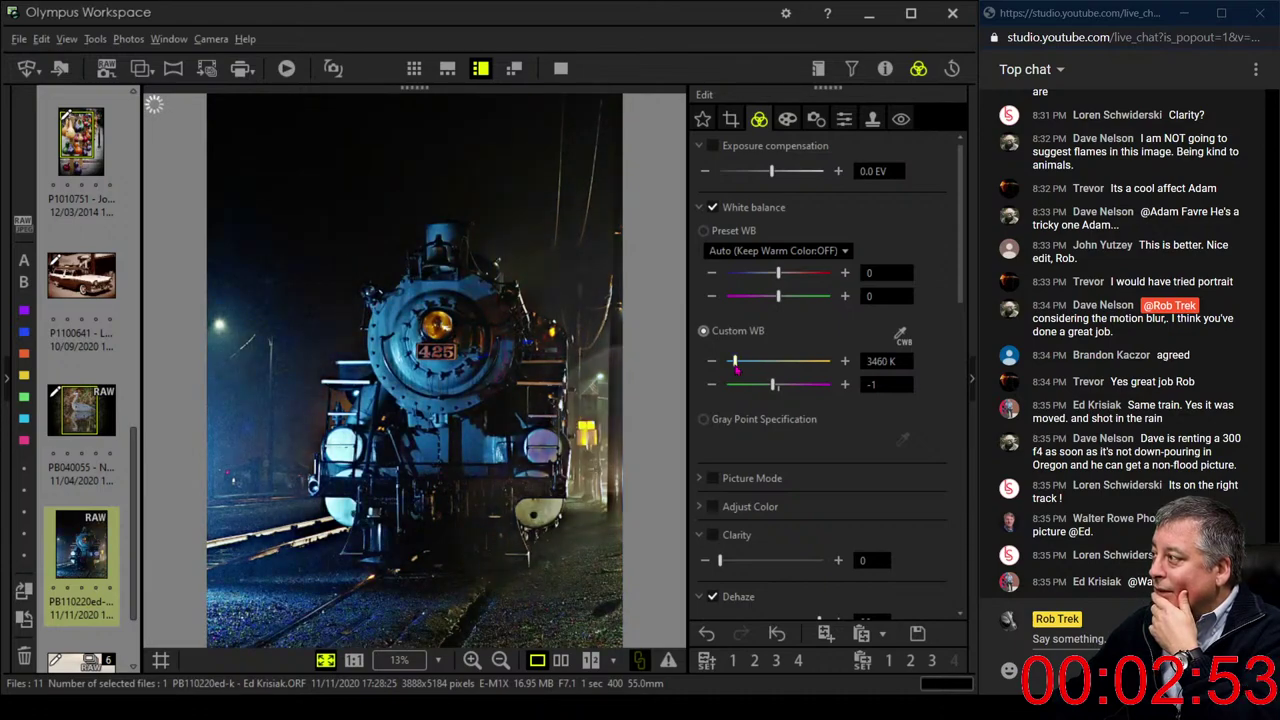
{"action": "left_click_drag", "start_coordinate": [735, 368], "coordinate": [737, 368]}
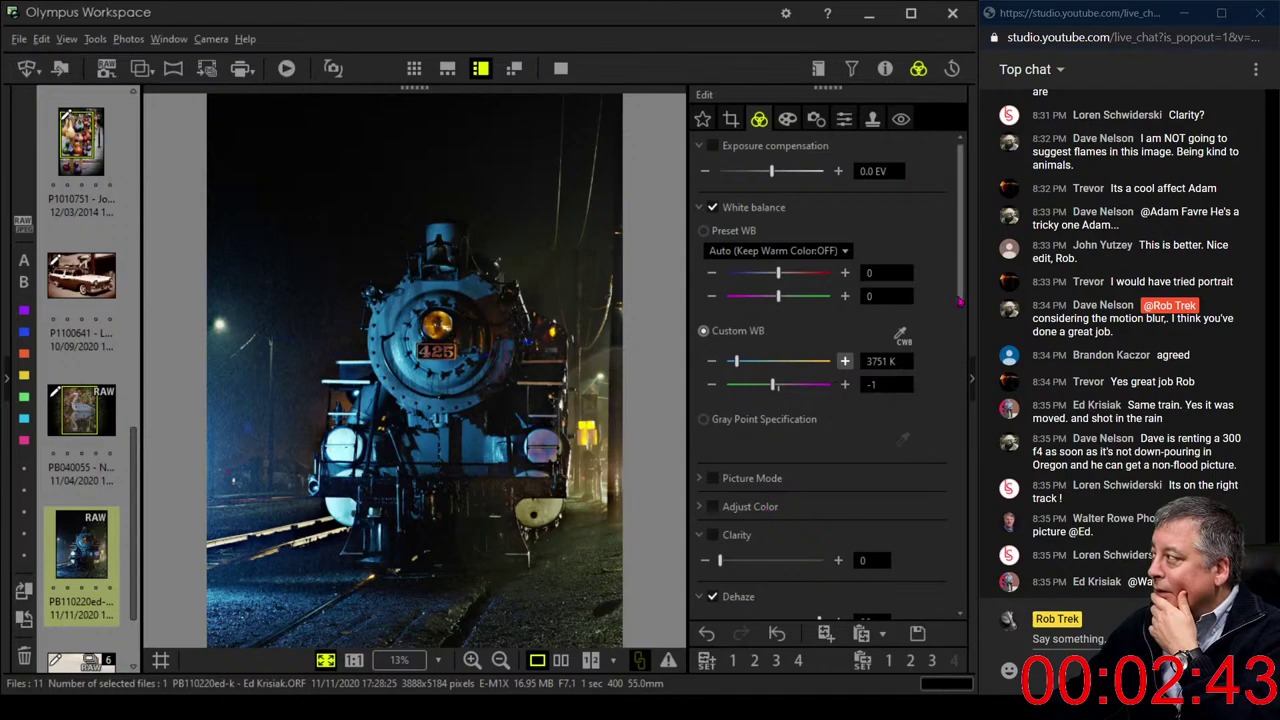
Reduce the locomotive photo's overall Saturation to -2.0
{"action": "scroll", "coordinate": [960, 318], "scroll_direction": "down", "scroll_amount": 1}
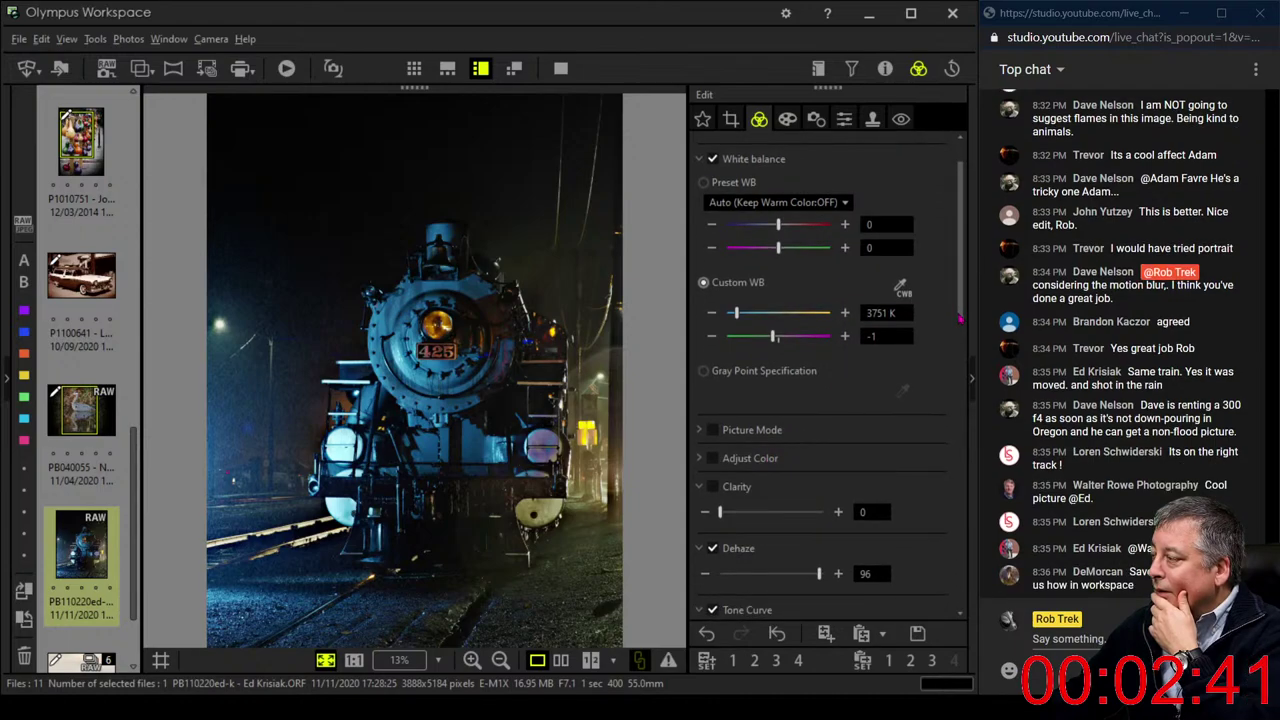
{"action": "scroll", "coordinate": [960, 318], "scroll_direction": "down", "scroll_amount": 2}
{"action": "scroll", "coordinate": [960, 325], "scroll_direction": "down", "scroll_amount": 1}
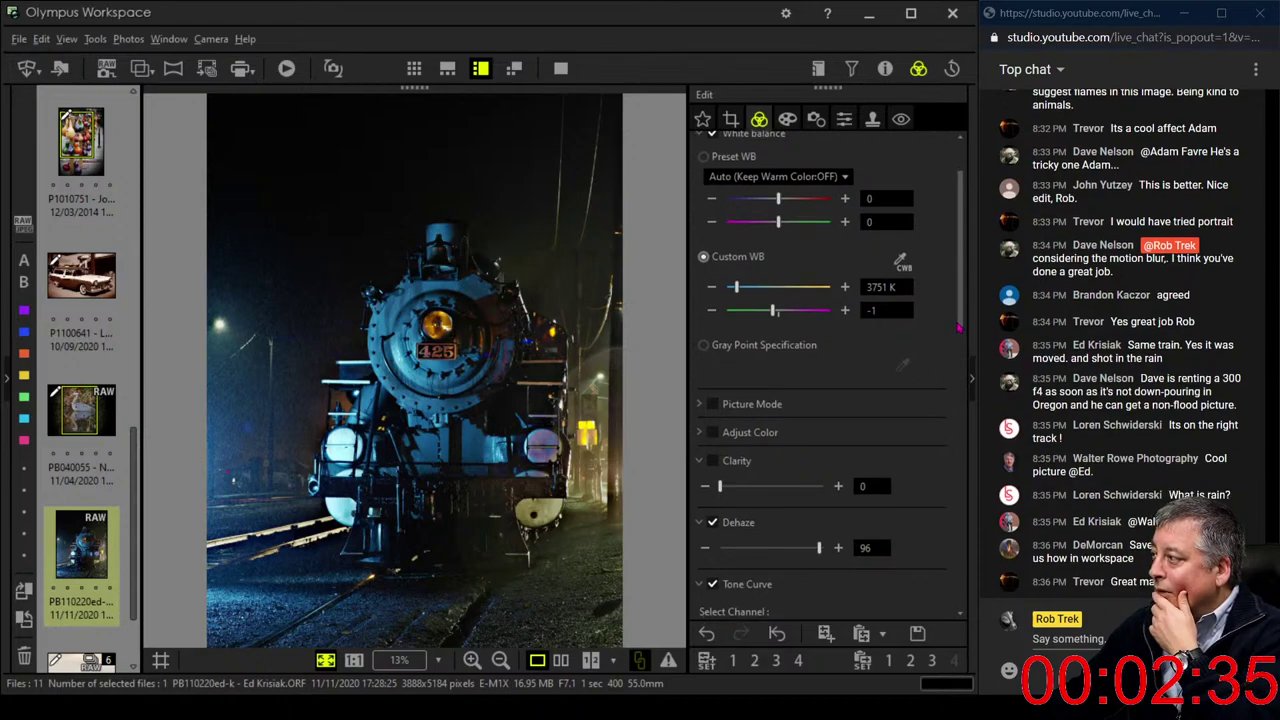
{"action": "scroll", "coordinate": [960, 320], "scroll_direction": "up", "scroll_amount": 1}
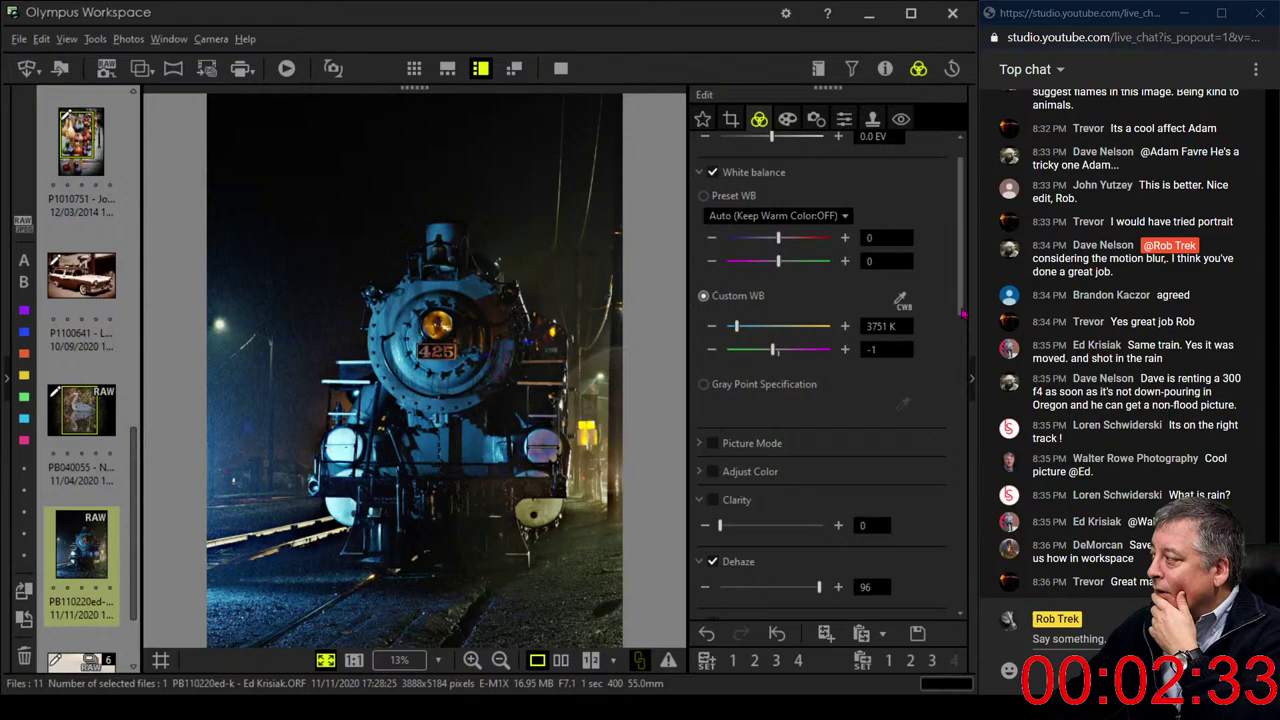
{"action": "scroll", "coordinate": [955, 325], "scroll_direction": "down", "scroll_amount": 2}
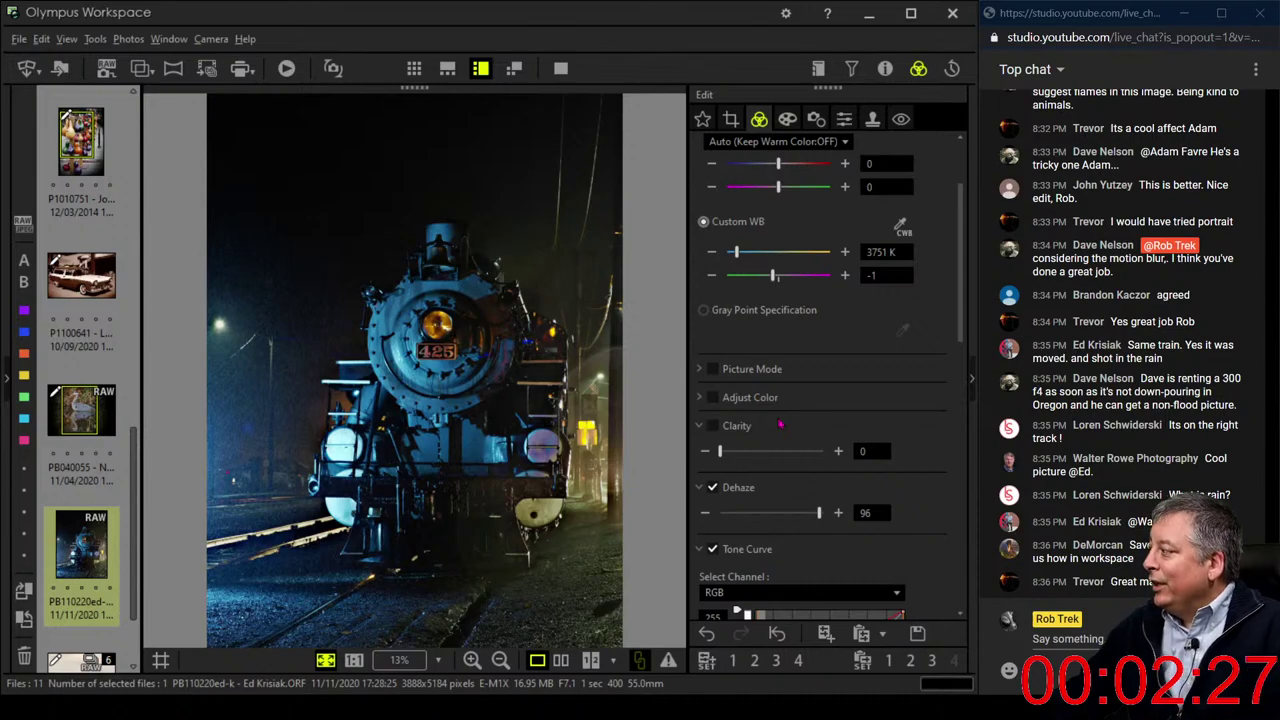
{"action": "scroll", "coordinate": [778, 458], "scroll_direction": "down", "scroll_amount": 2}
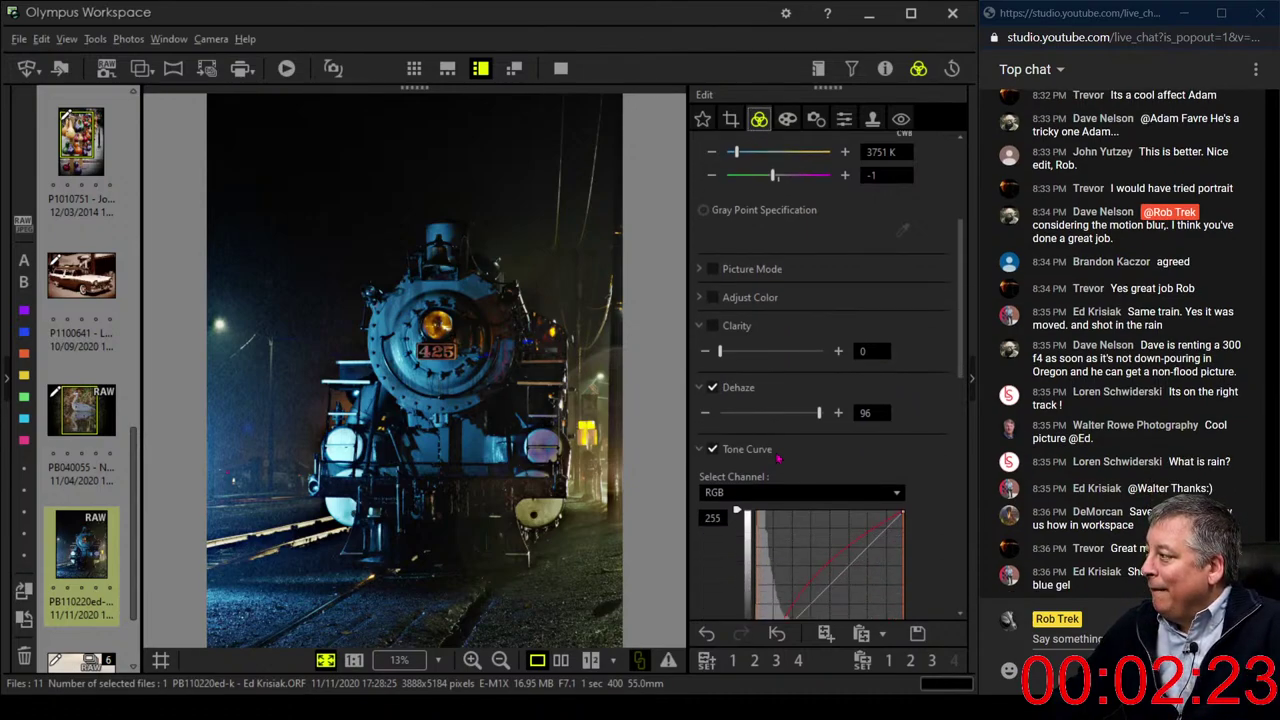
{"action": "scroll", "coordinate": [778, 458], "scroll_direction": "down", "scroll_amount": 1}
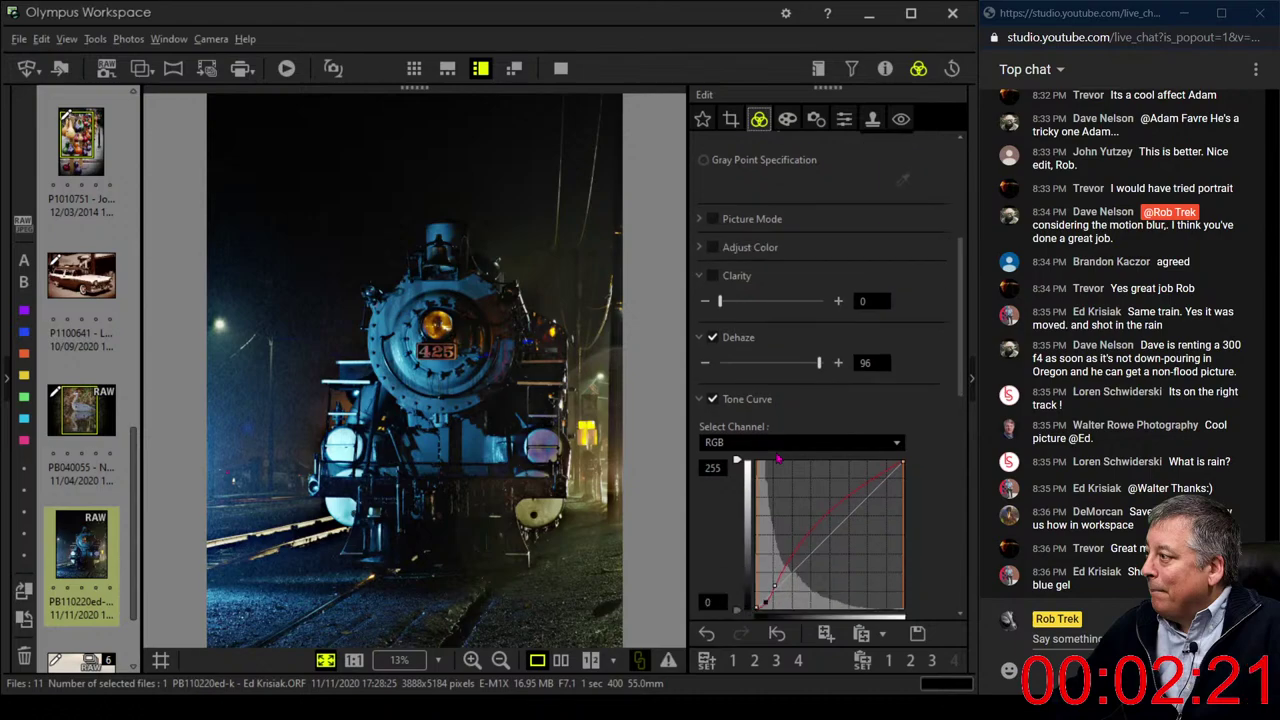
{"action": "scroll", "coordinate": [778, 458], "scroll_direction": "down", "scroll_amount": 9}
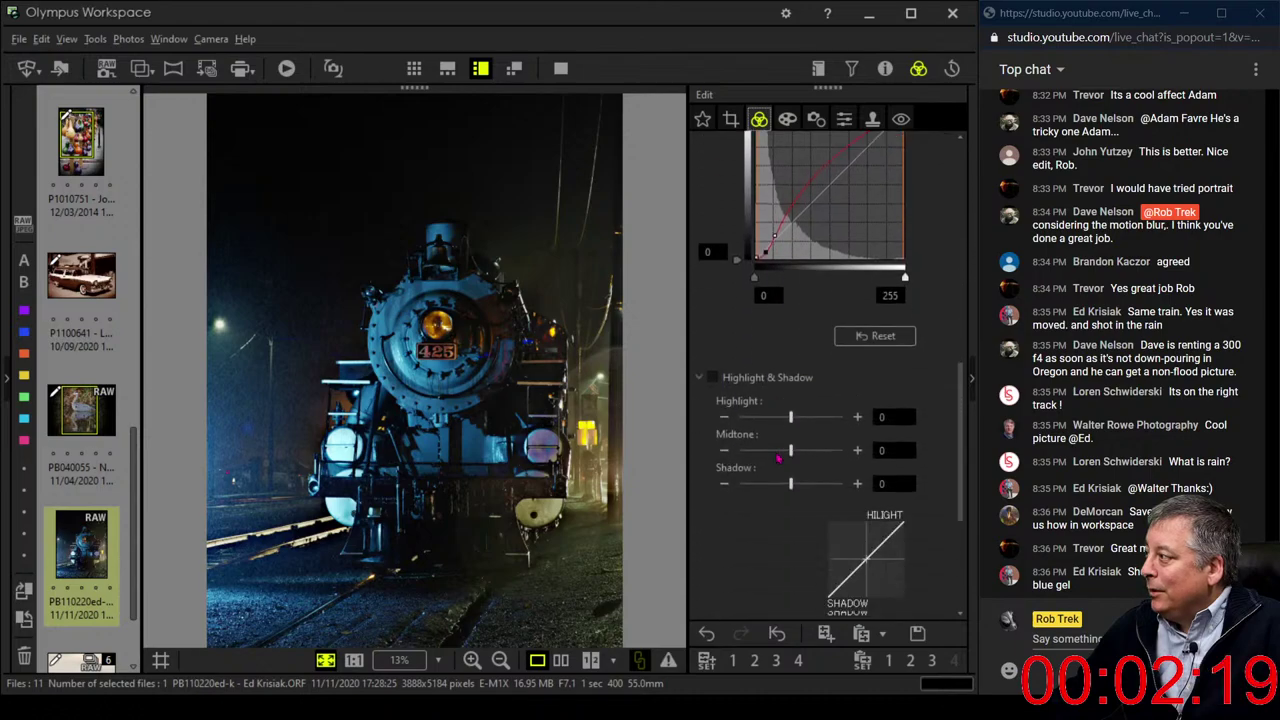
{"action": "scroll", "coordinate": [778, 458], "scroll_direction": "down", "scroll_amount": 1}
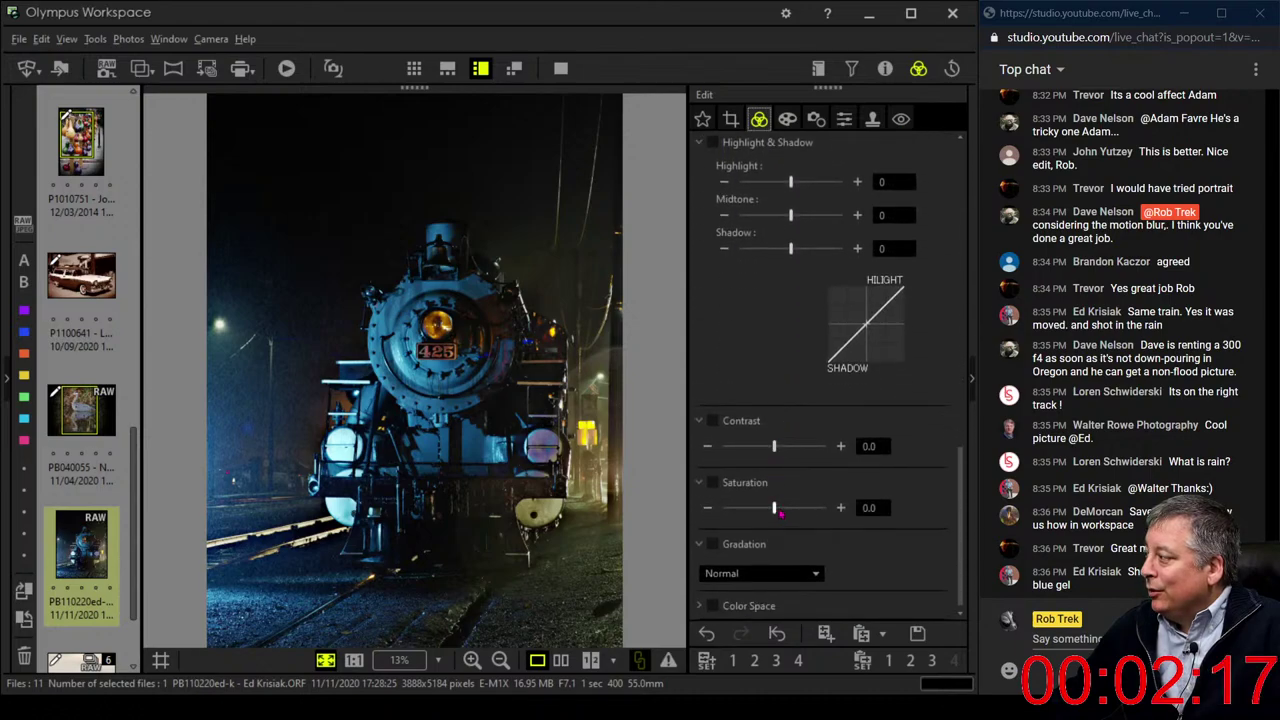
{"action": "left_click_drag", "start_coordinate": [774, 508], "coordinate": [722, 508]}
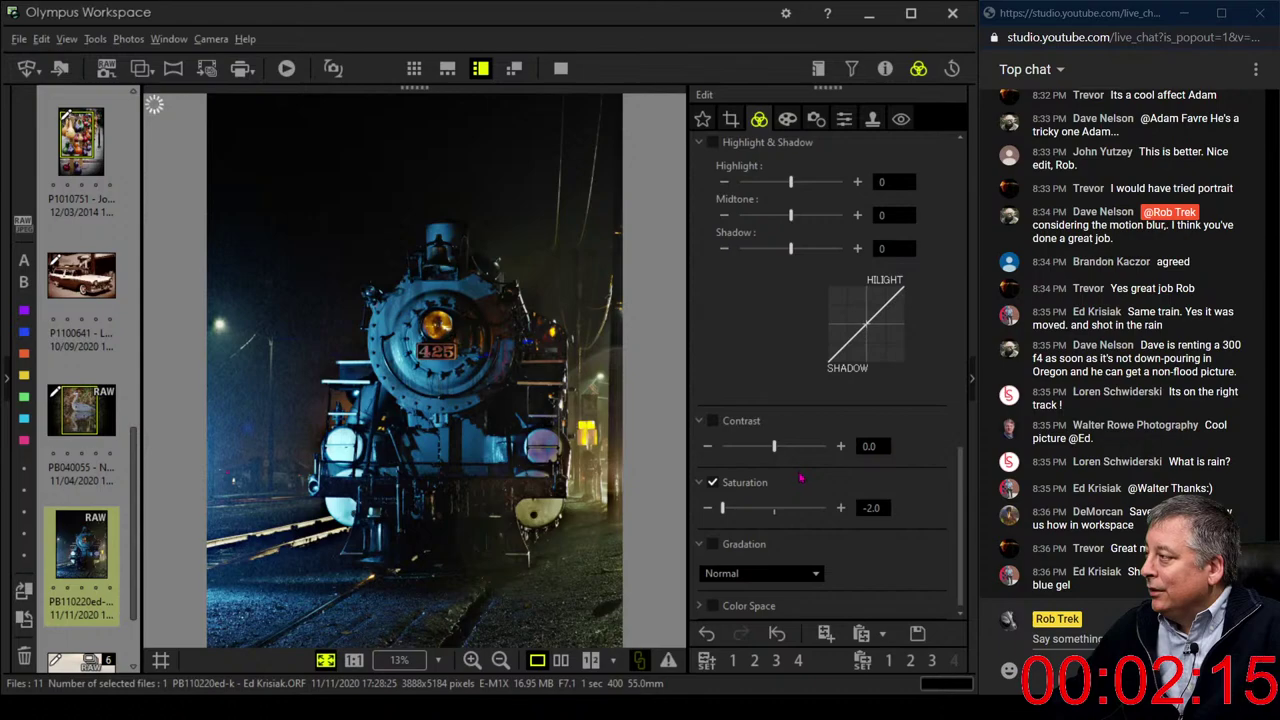
Raise the locomotive photo's Clarity to 96
{"action": "scroll", "coordinate": [798, 480], "scroll_direction": "up", "scroll_amount": 5}
{"action": "scroll", "coordinate": [800, 480], "scroll_direction": "up", "scroll_amount": 8}
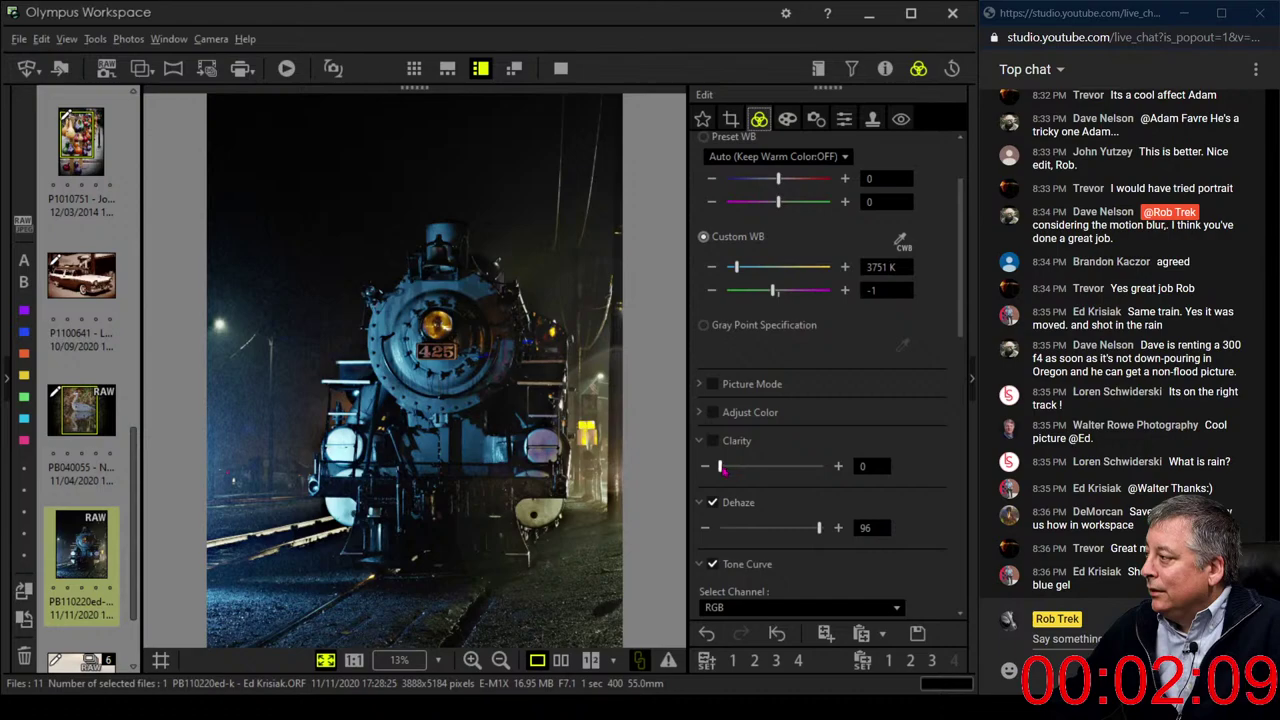
{"action": "left_click_drag", "start_coordinate": [719, 467], "coordinate": [775, 470]}
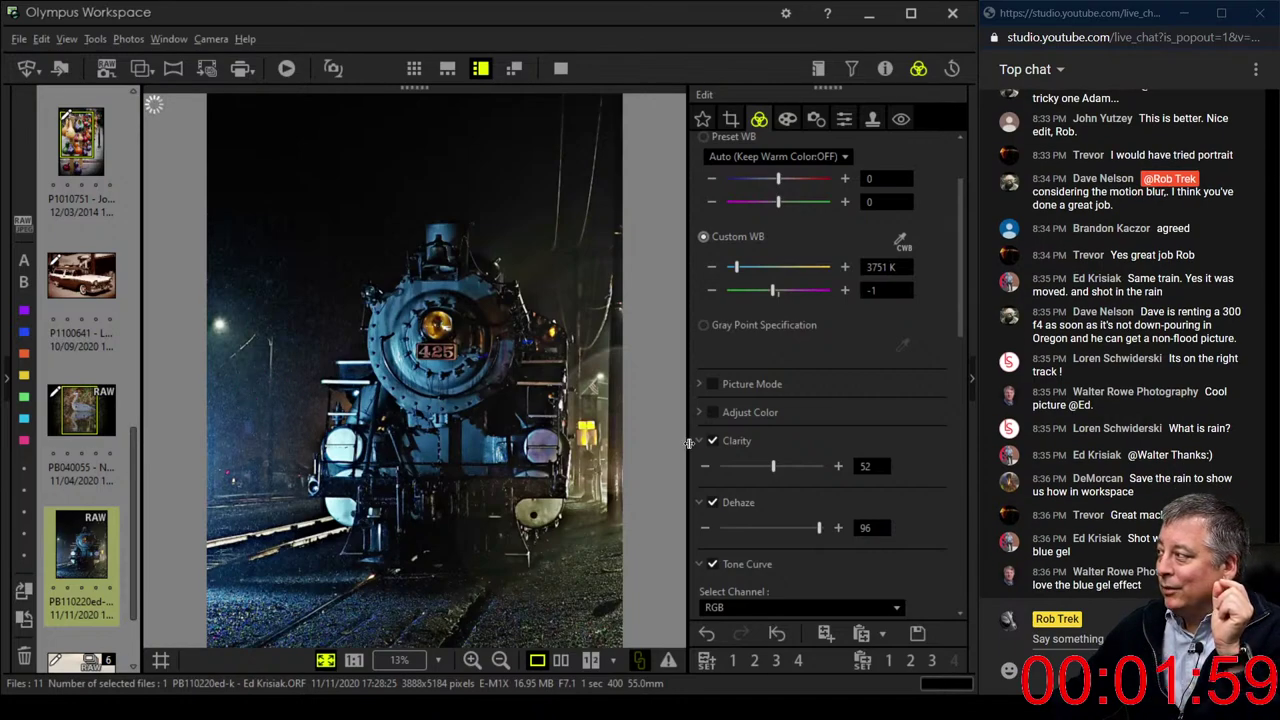
{"action": "left_click_drag", "start_coordinate": [774, 467], "coordinate": [803, 469]}
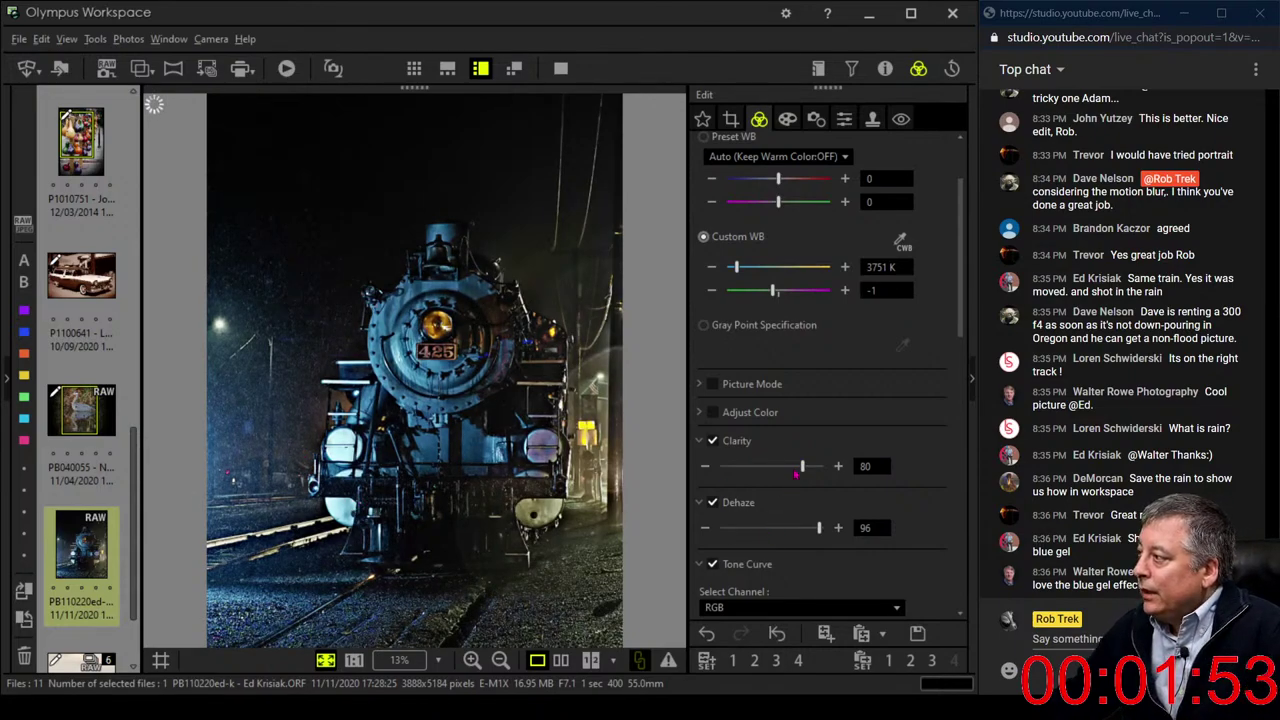
{"action": "left_click_drag", "start_coordinate": [802, 468], "coordinate": [820, 468]}
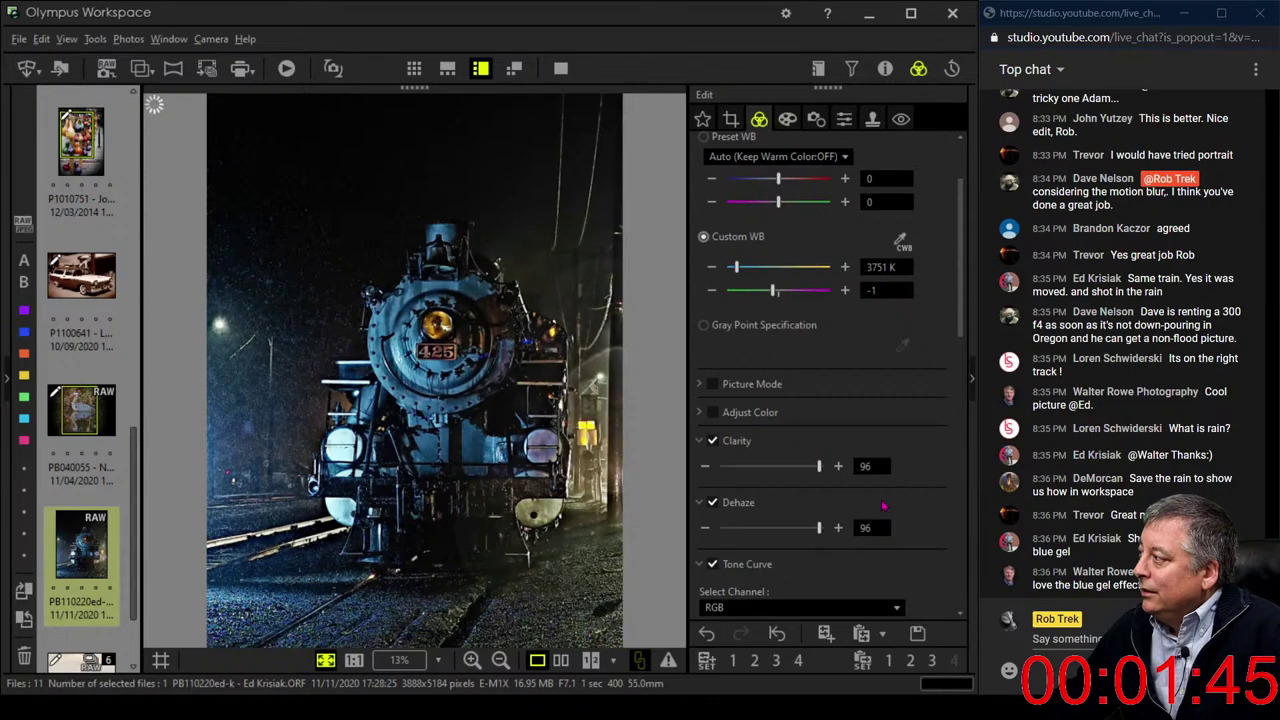
Darken the edges of the locomotive photo by setting Adjust Vignetting to -14
{"action": "scroll", "coordinate": [883, 506], "scroll_direction": "down", "scroll_amount": 2}
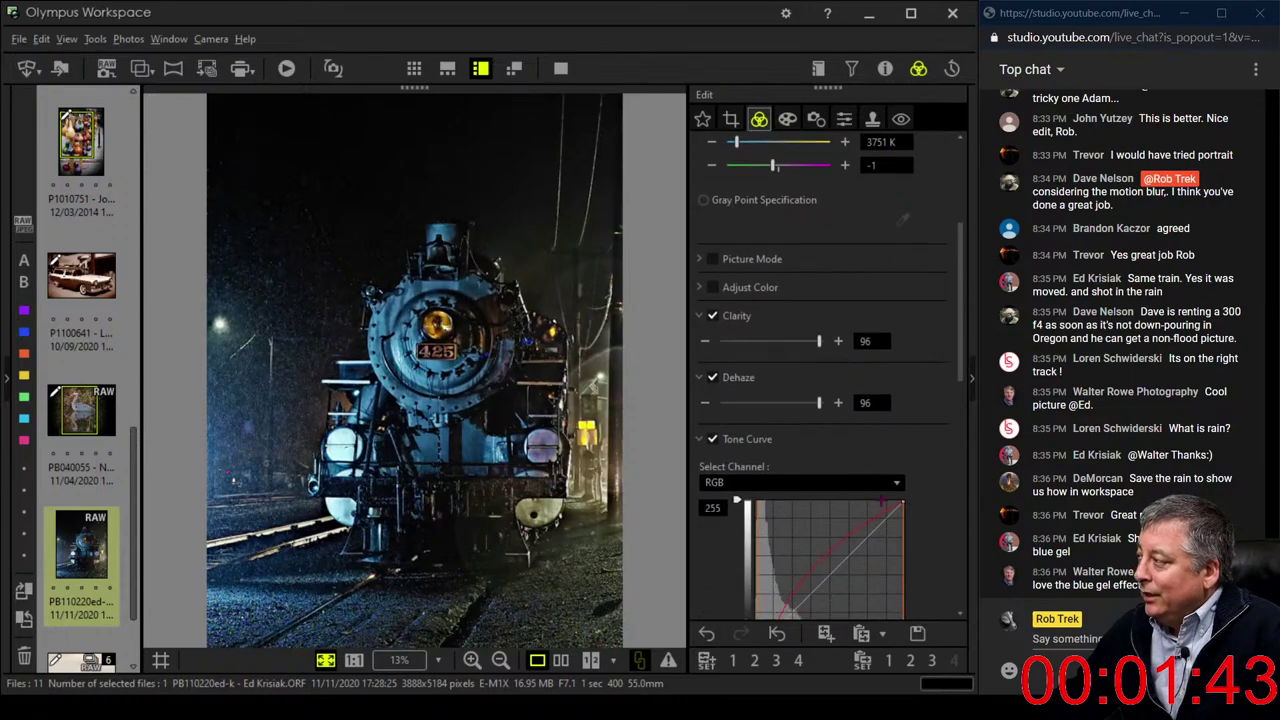
{"action": "scroll", "coordinate": [883, 506], "scroll_direction": "down", "scroll_amount": 2}
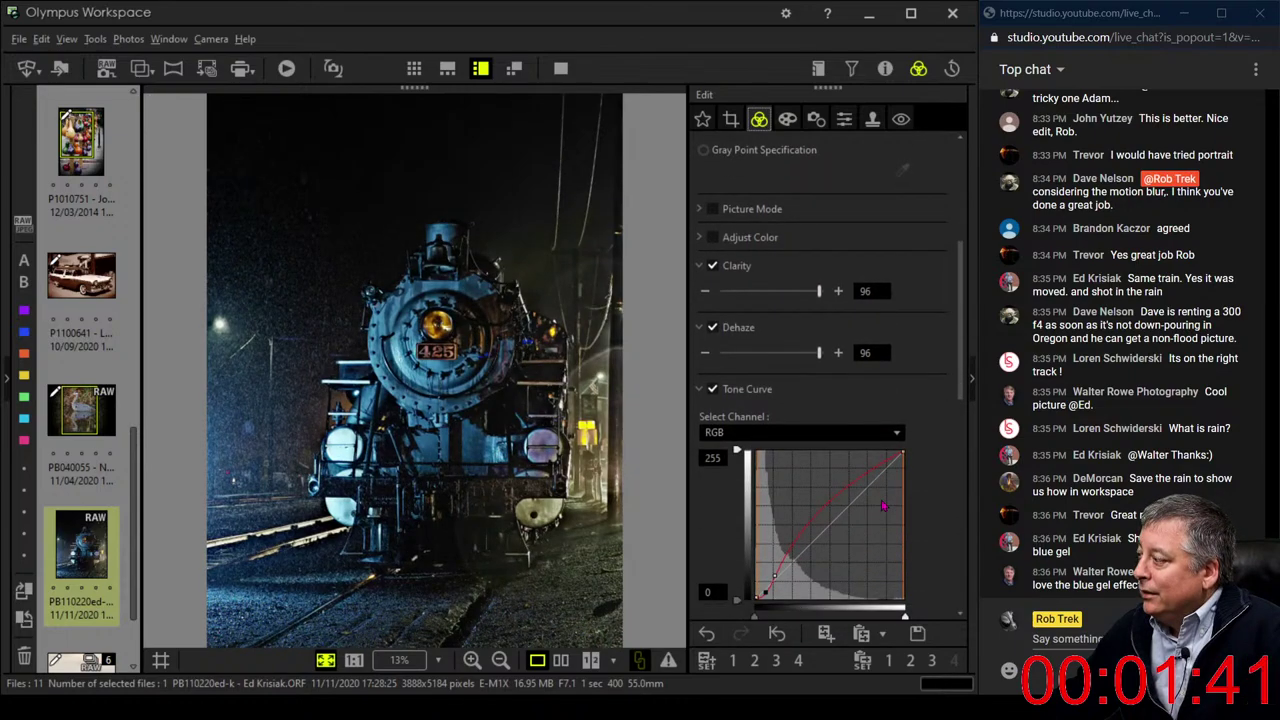
{"action": "scroll", "coordinate": [882, 490], "scroll_direction": "up", "scroll_amount": 1}
{"action": "left_click", "coordinate": [794, 121]}
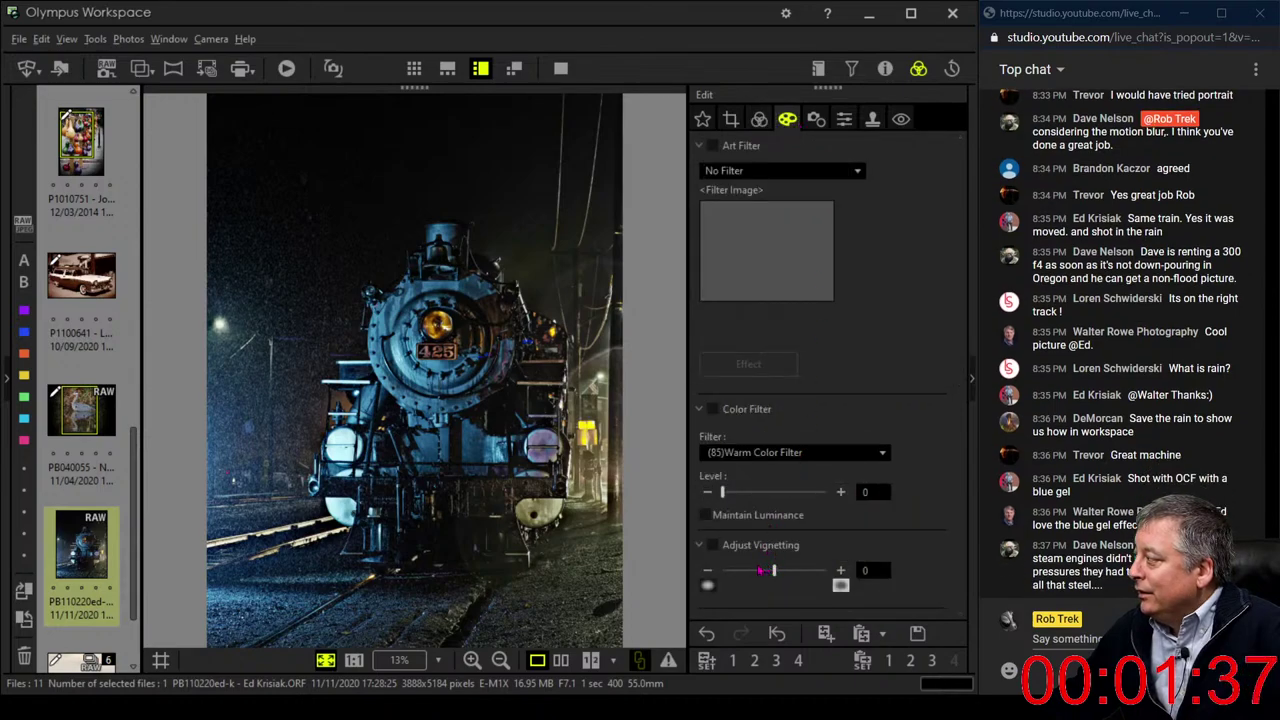
{"action": "left_click_drag", "start_coordinate": [772, 572], "coordinate": [752, 578]}
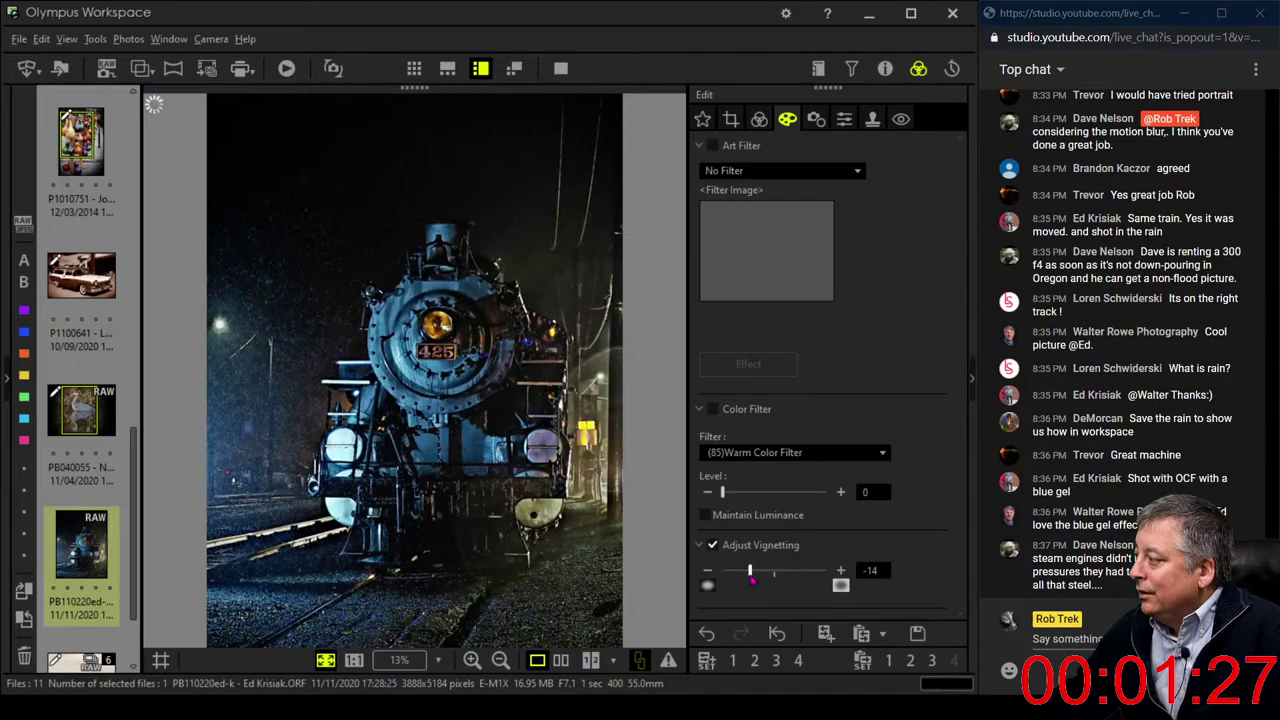
In Adjust Color, raise the luminance of yellow (0) and orange (1) to 7 each
{"action": "left_click", "coordinate": [765, 124]}
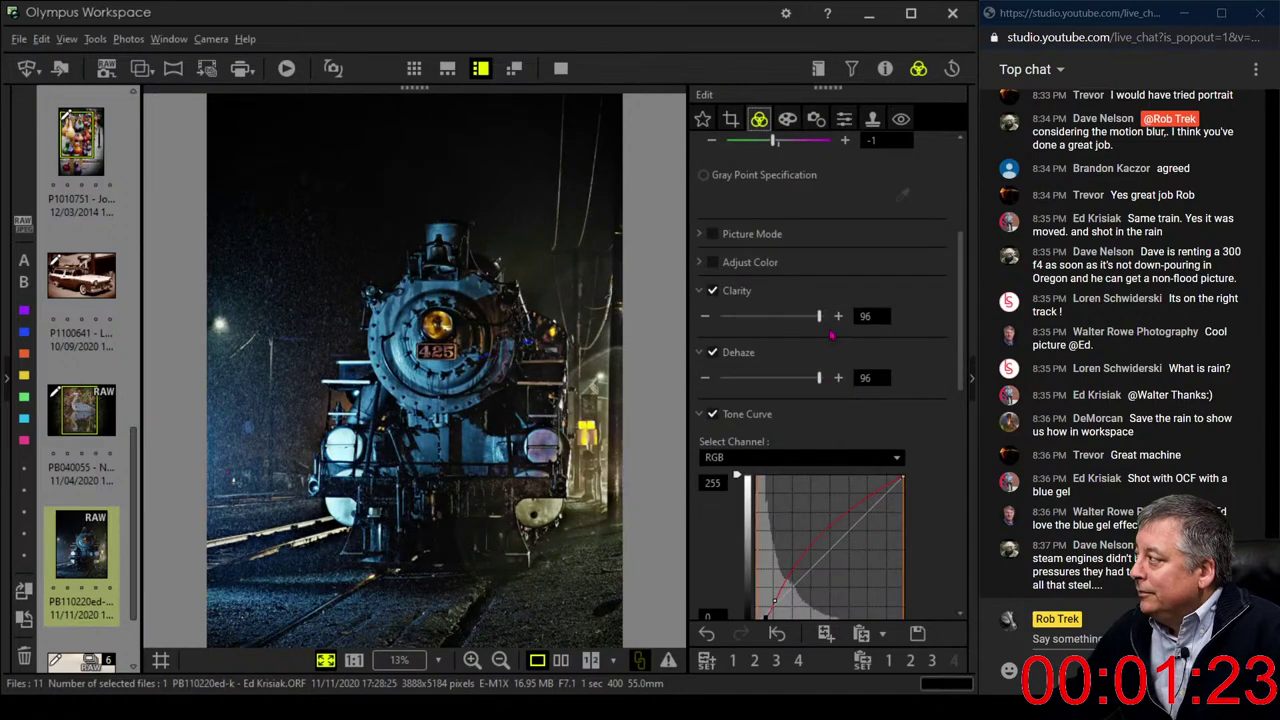
{"action": "left_click", "coordinate": [701, 266]}
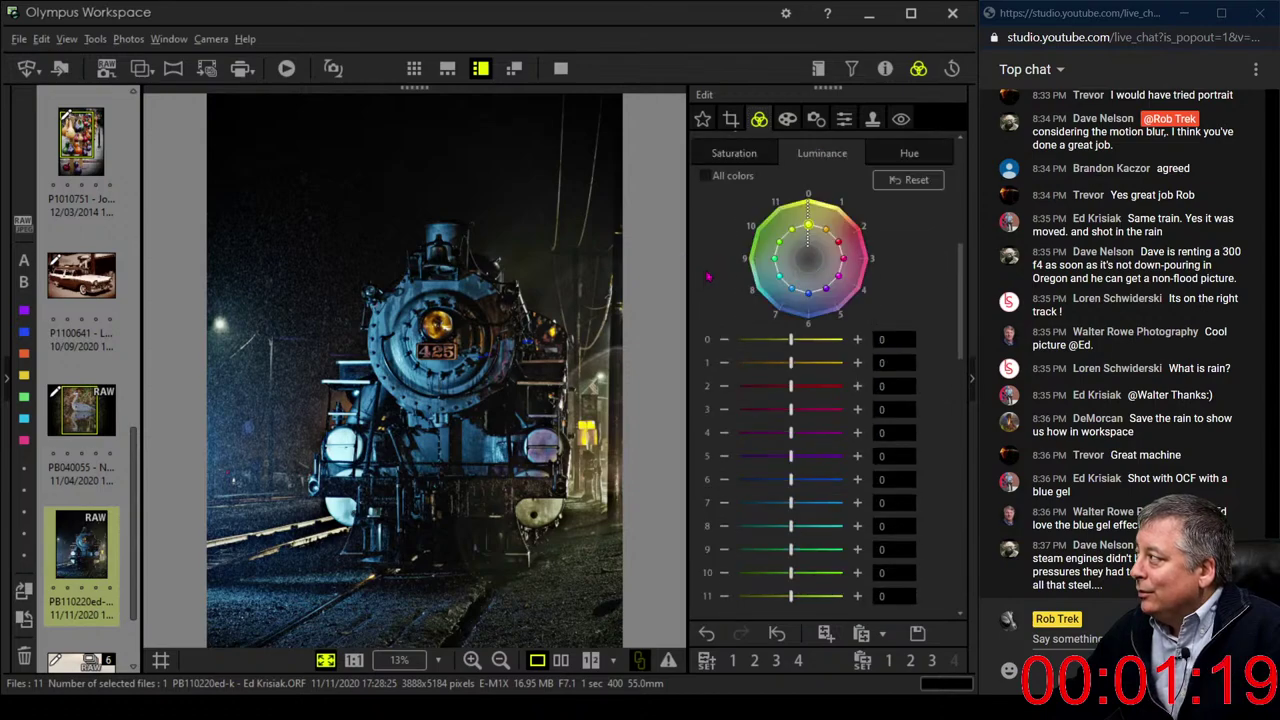
{"action": "scroll", "coordinate": [718, 290], "scroll_direction": "up", "scroll_amount": 1}
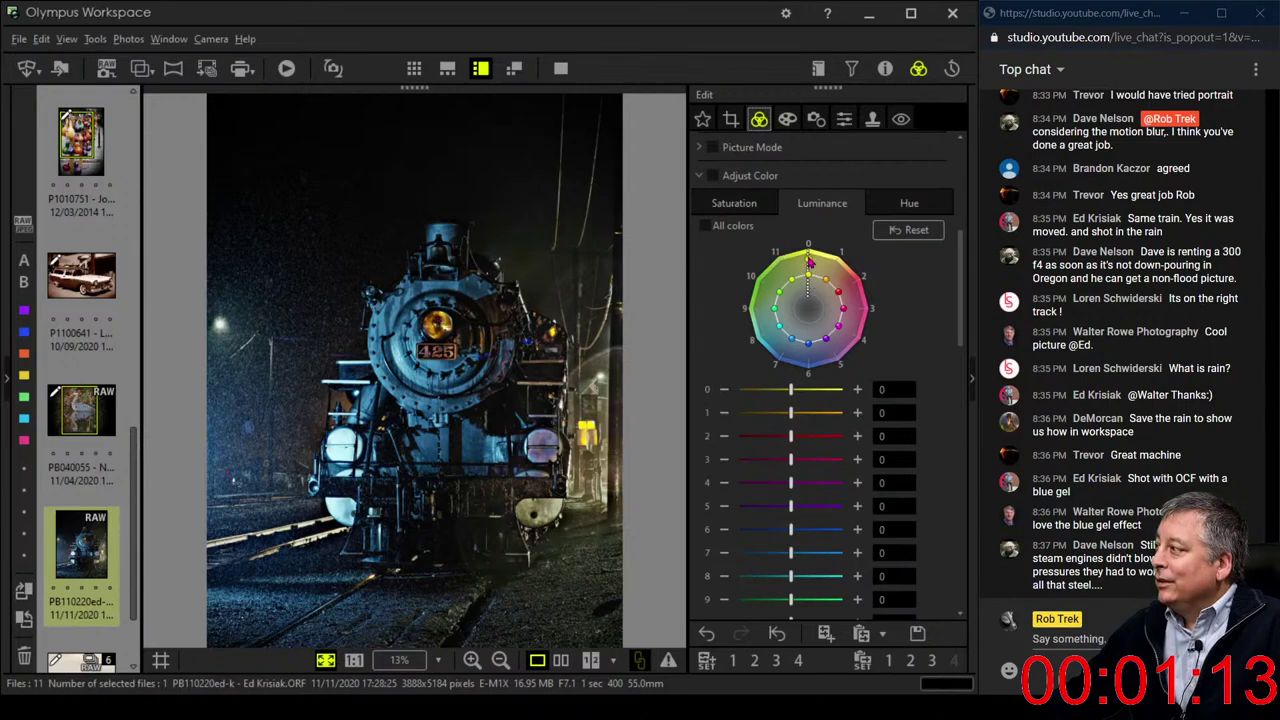
{"action": "left_click_drag", "start_coordinate": [810, 252], "coordinate": [838, 259]}
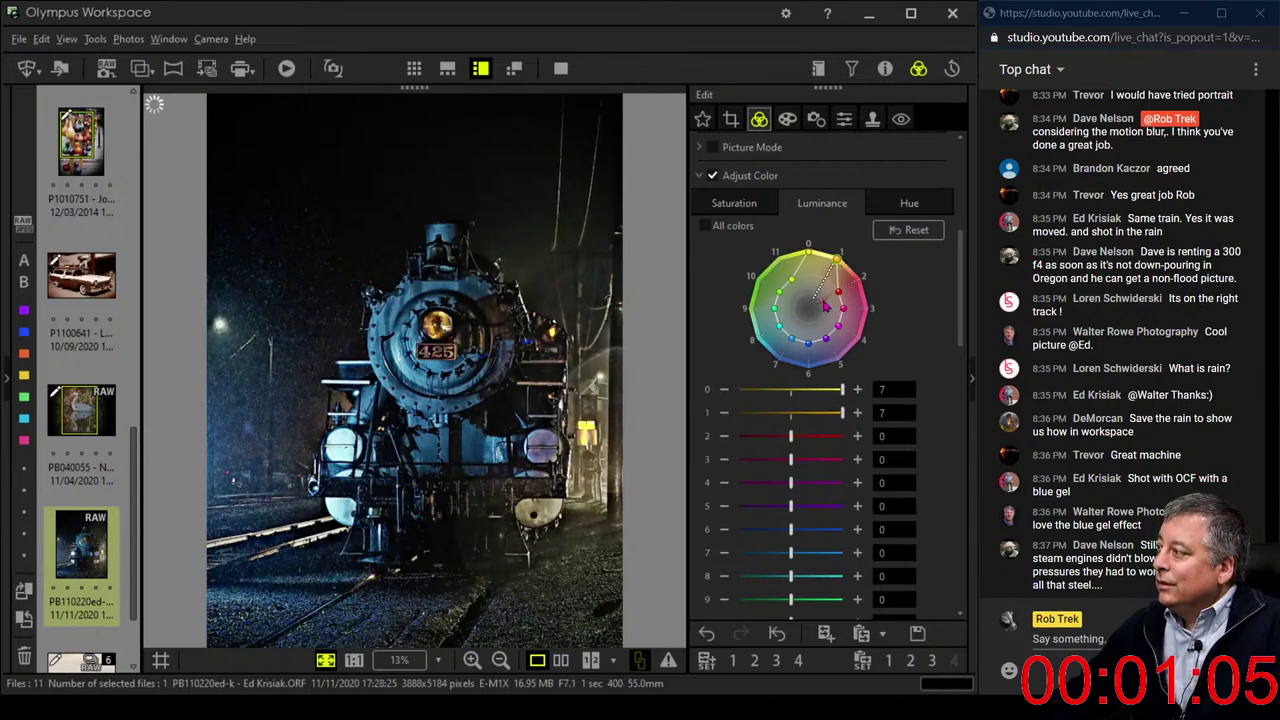
In Adjust Color, set saturation to 7 for yellow (0) and blue (6), 6 for orange (1), 2 for blue (7) and 3 for cyan (8)
{"action": "left_click", "coordinate": [734, 203]}
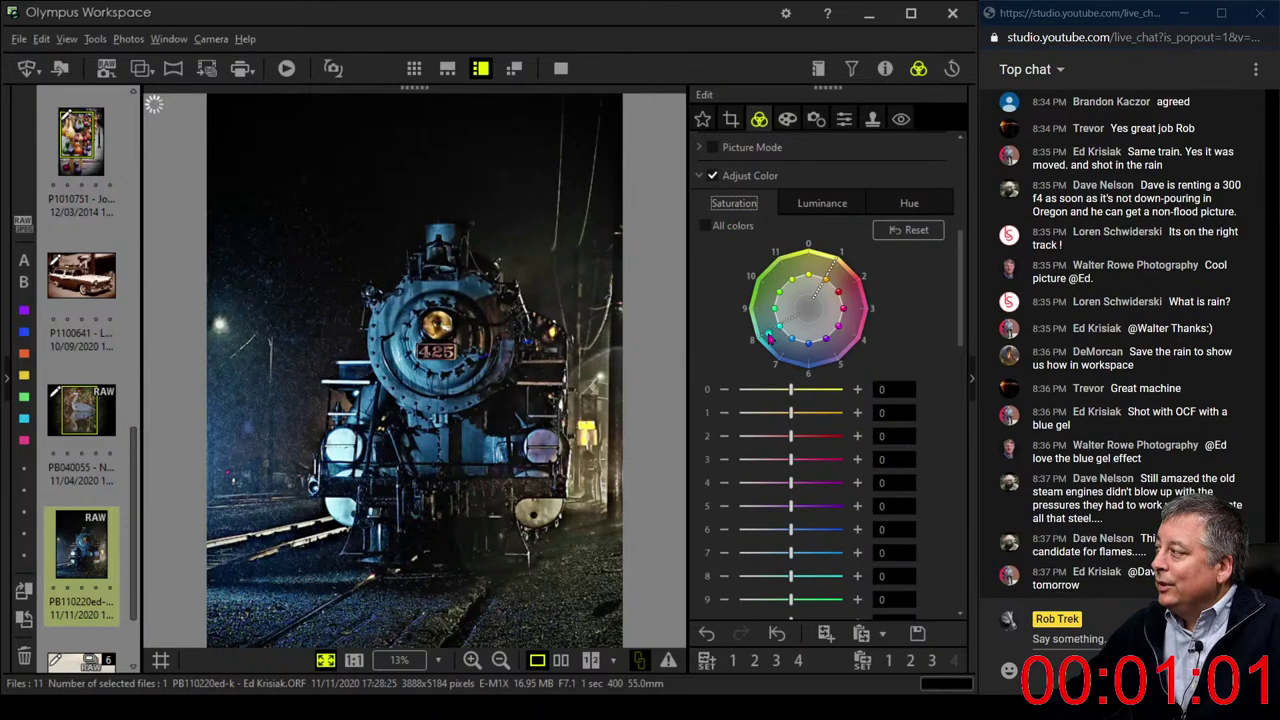
{"action": "left_click_drag", "start_coordinate": [768, 340], "coordinate": [790, 347]}
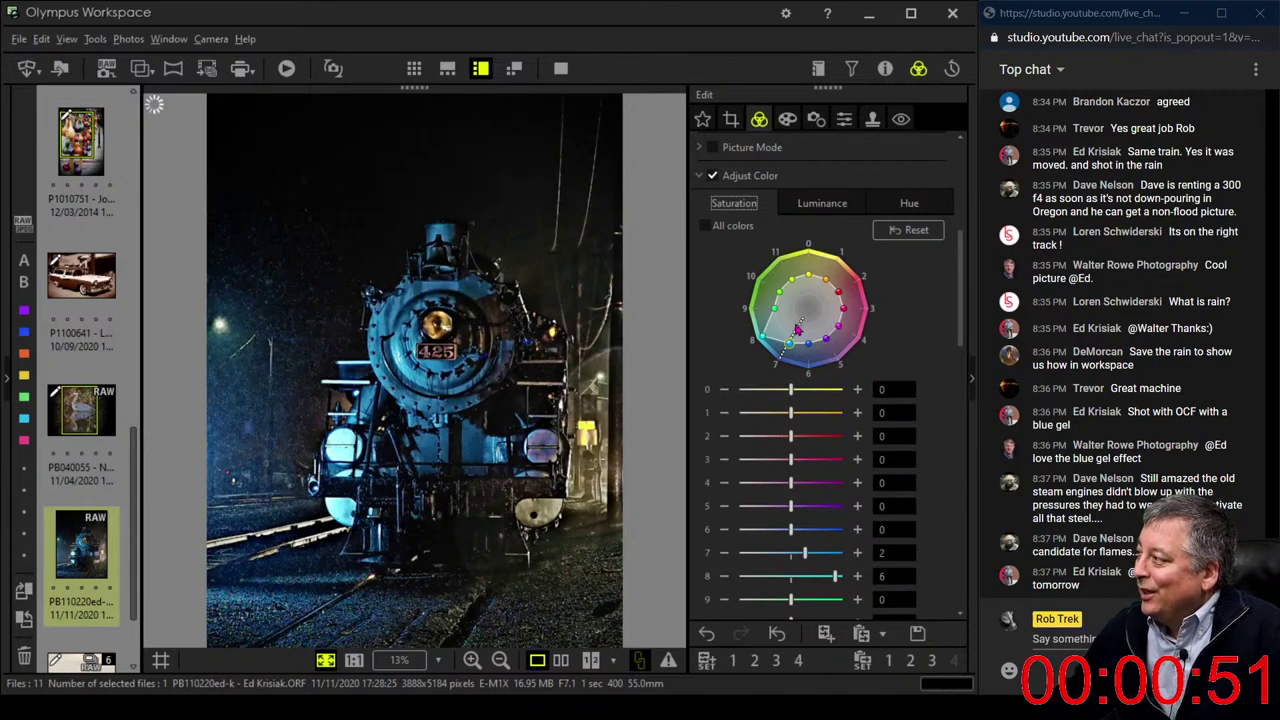
{"action": "left_click", "coordinate": [813, 210]}
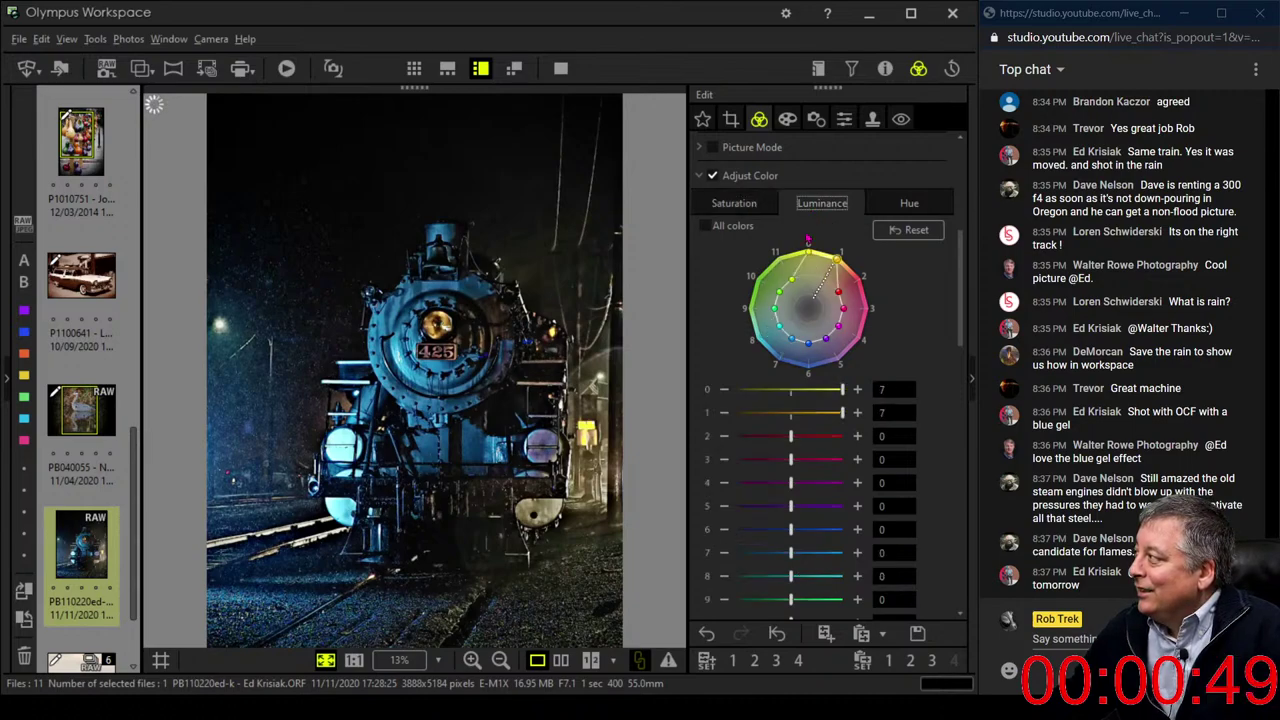
{"action": "left_click", "coordinate": [755, 205]}
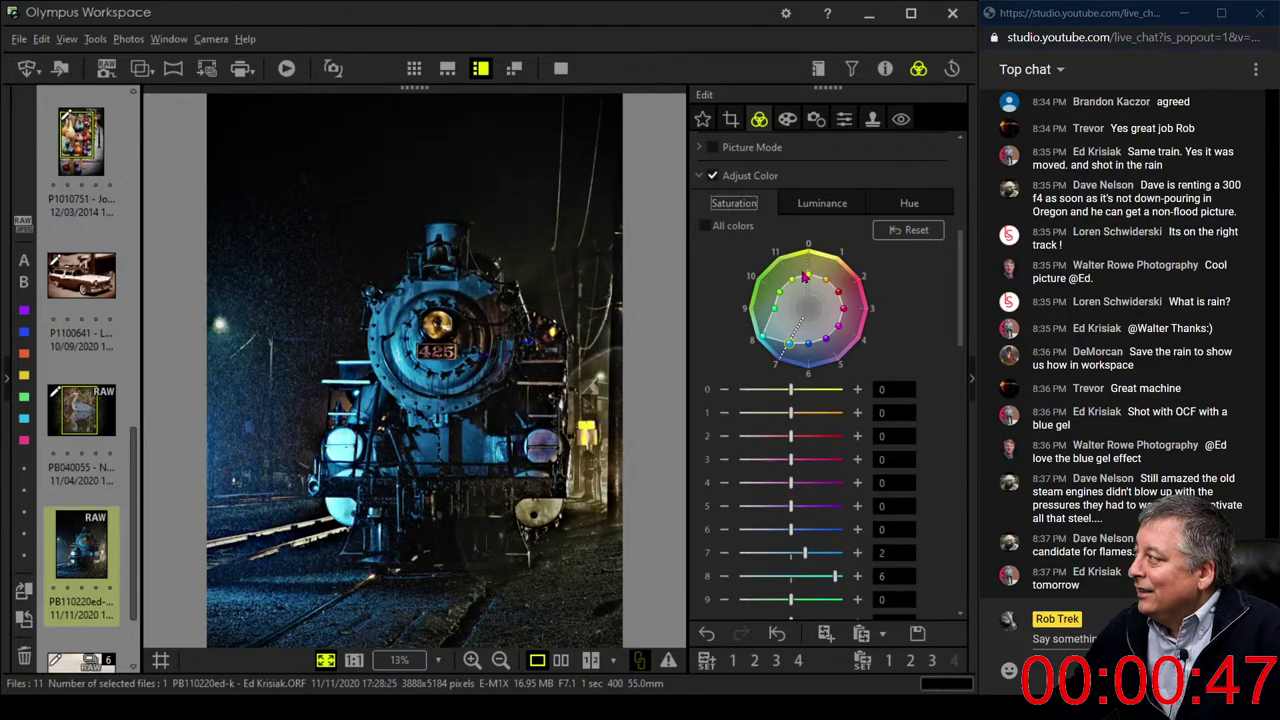
{"action": "left_click_drag", "start_coordinate": [807, 278], "coordinate": [835, 262]}
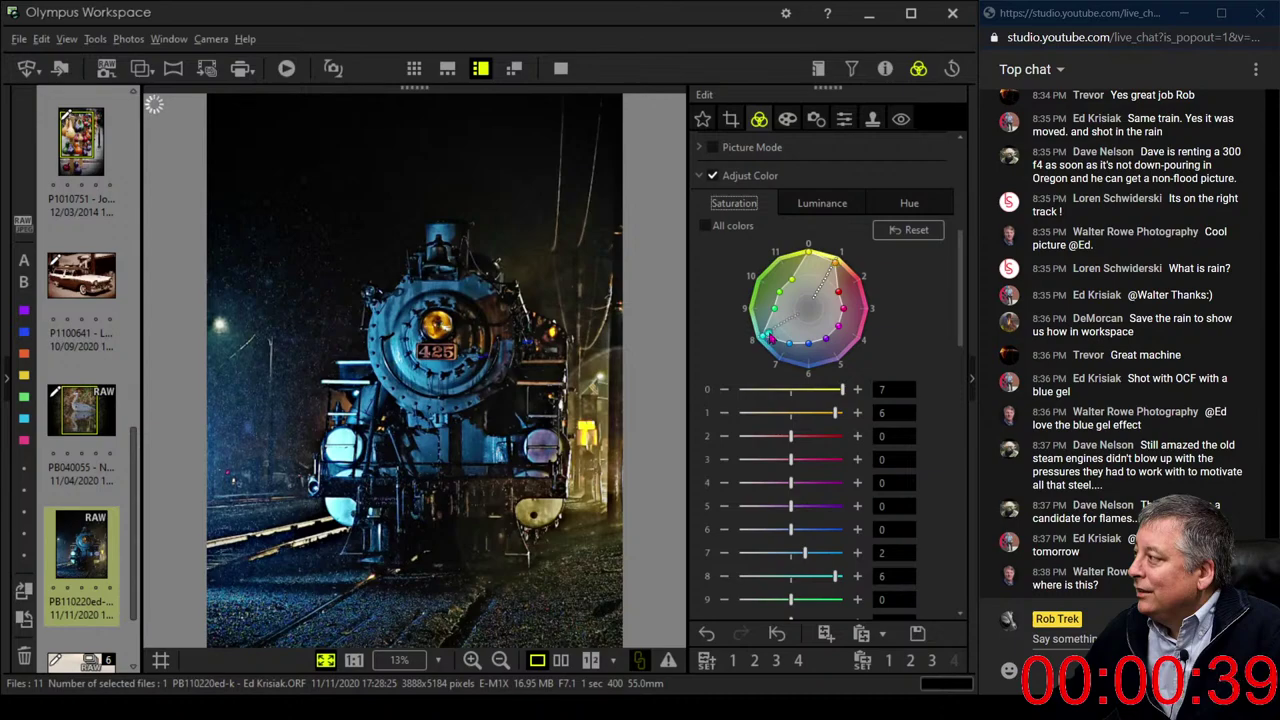
{"action": "left_click_drag", "start_coordinate": [772, 338], "coordinate": [777, 328]}
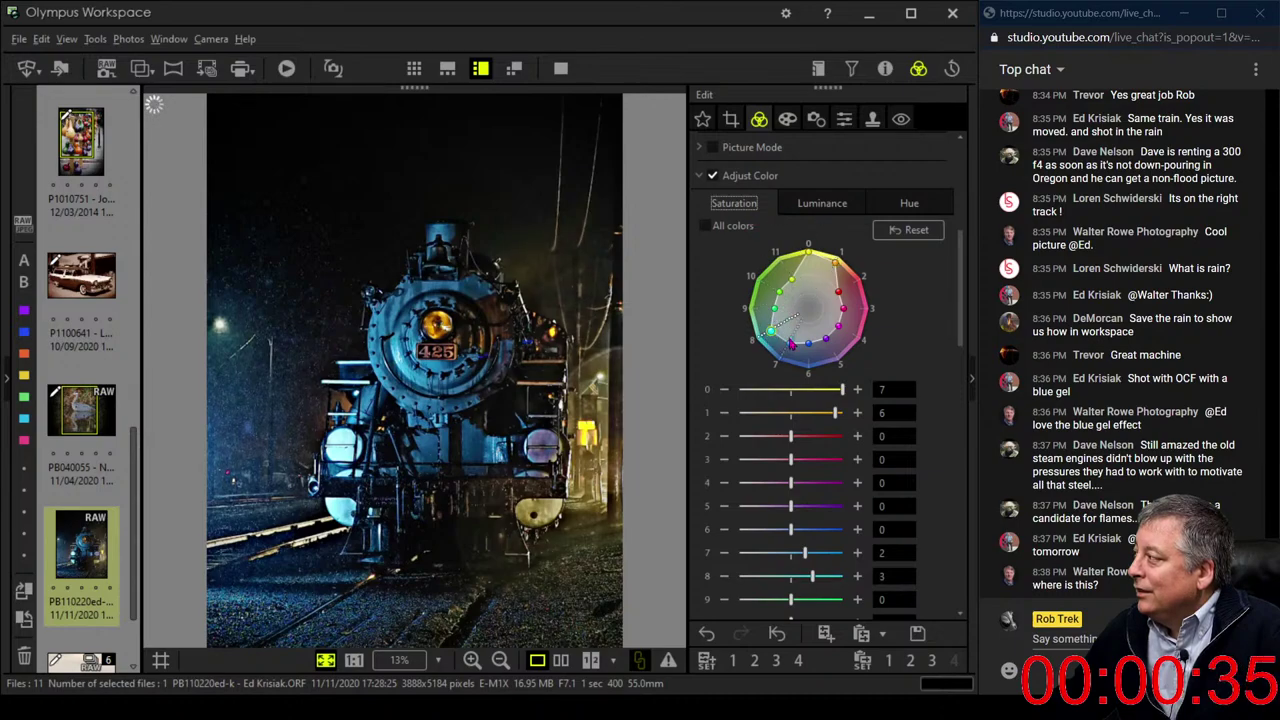
{"action": "left_click_drag", "start_coordinate": [806, 343], "coordinate": [810, 373]}
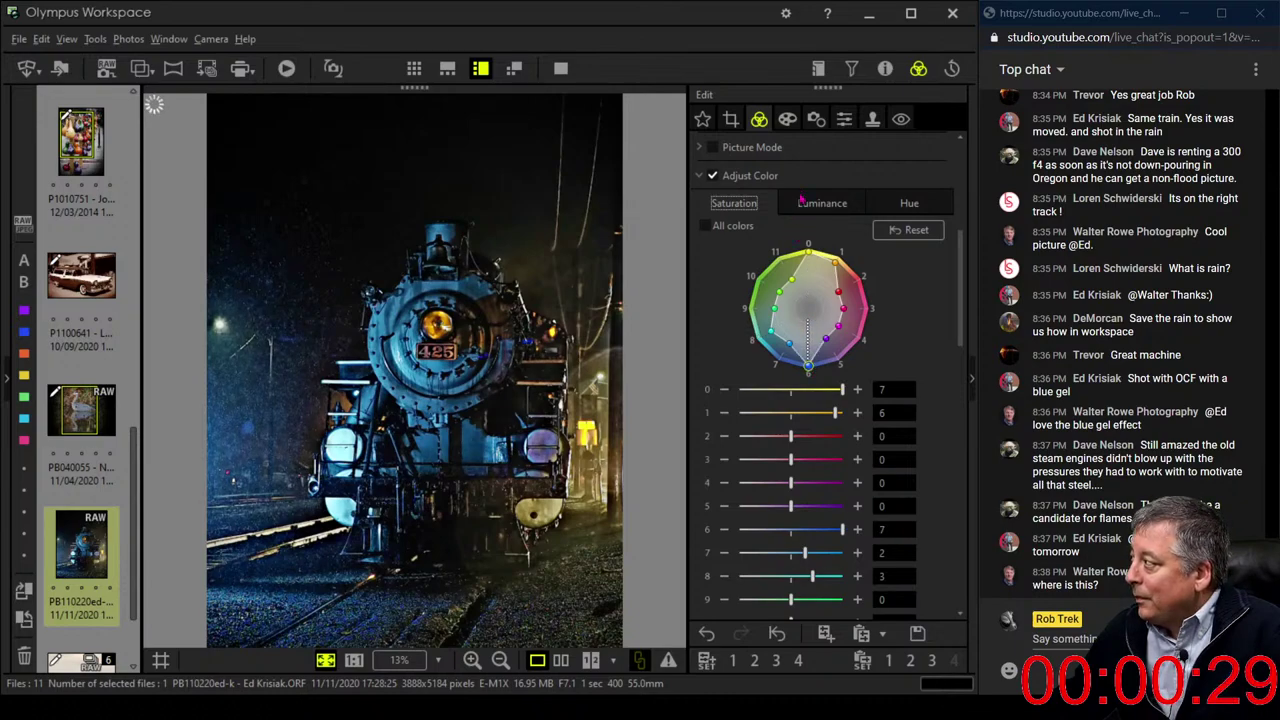
Shift the hue of orange (1) toward red by setting it to 6 in Adjust Color
{"action": "left_click", "coordinate": [879, 208]}
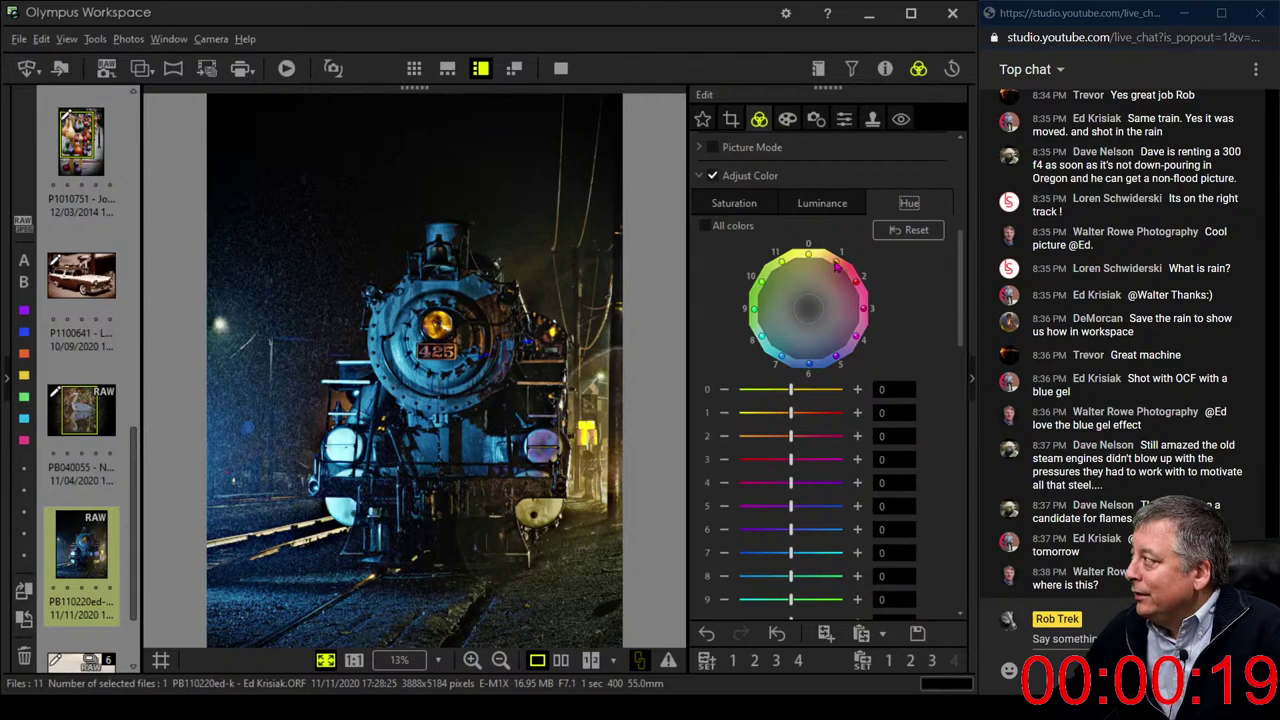
{"action": "left_click", "coordinate": [836, 267]}
{"action": "left_click_drag", "start_coordinate": [845, 237], "coordinate": [869, 237]}
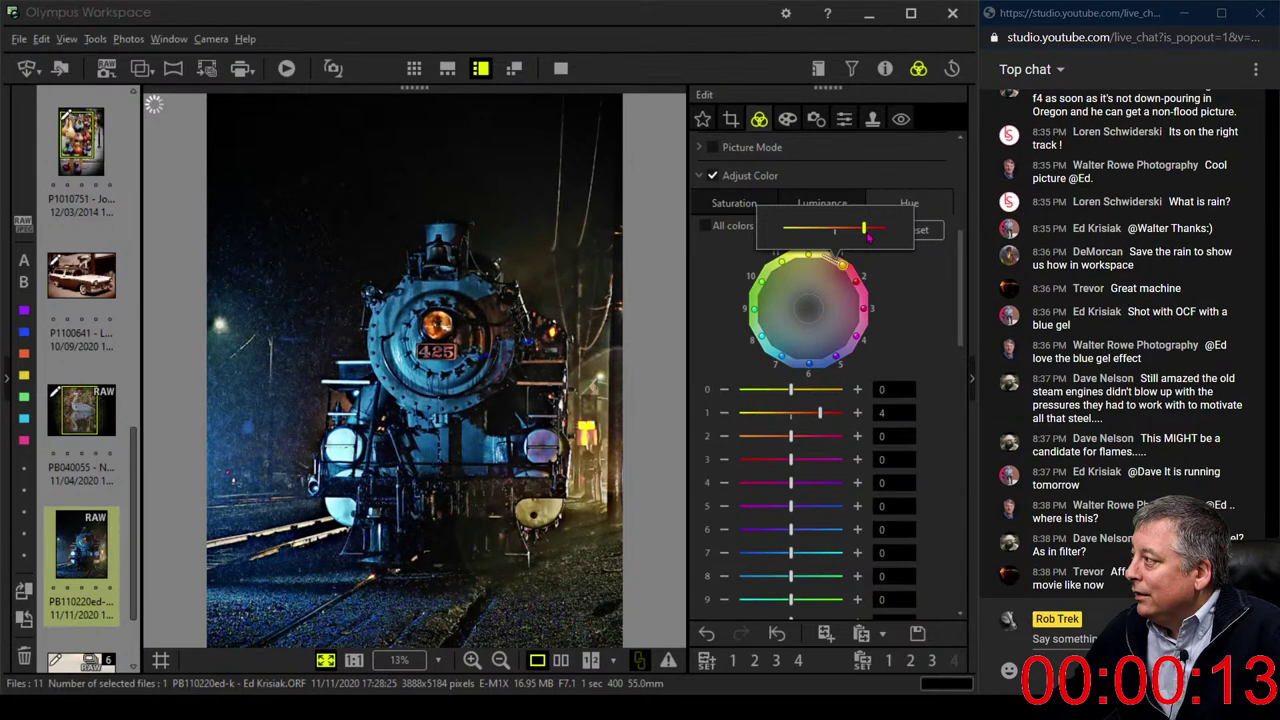
{"action": "left_click_drag", "start_coordinate": [873, 236], "coordinate": [881, 237]}
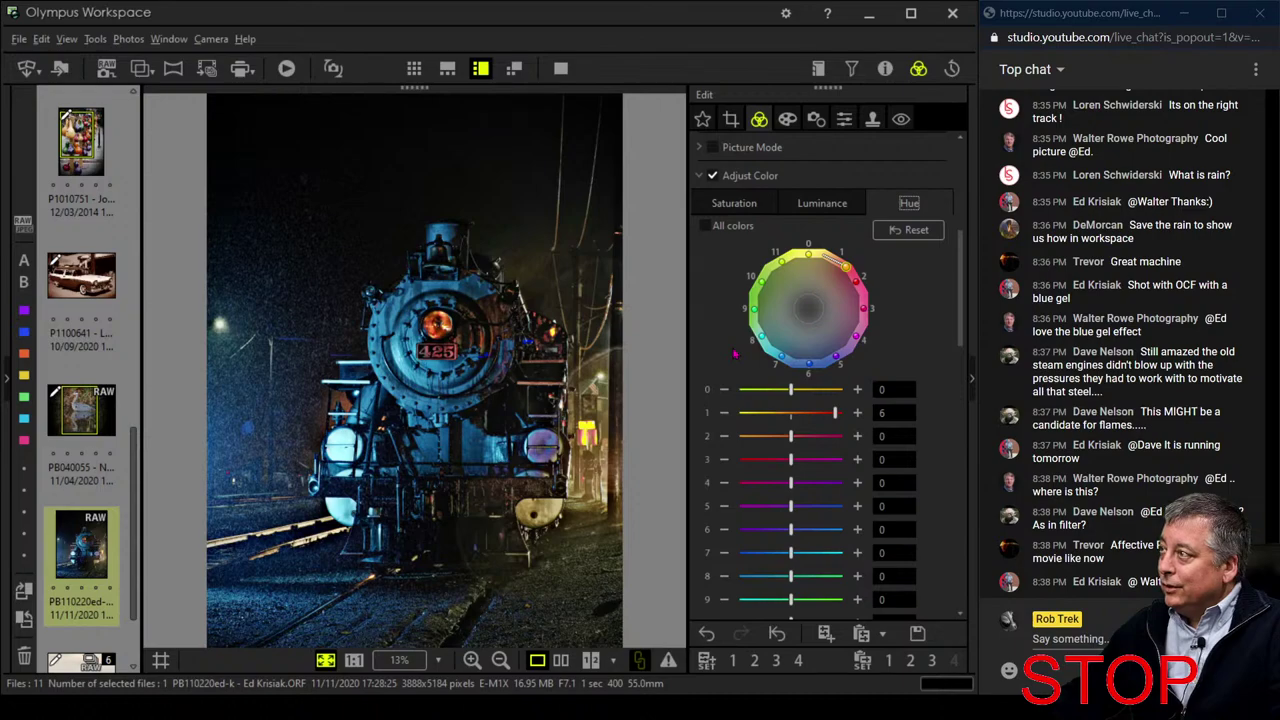
Sharpen the rain in the locomotive photo by setting Sharpness to 2.0 and the Noise Filter to OFF
{"action": "left_click", "coordinate": [290, 321]}
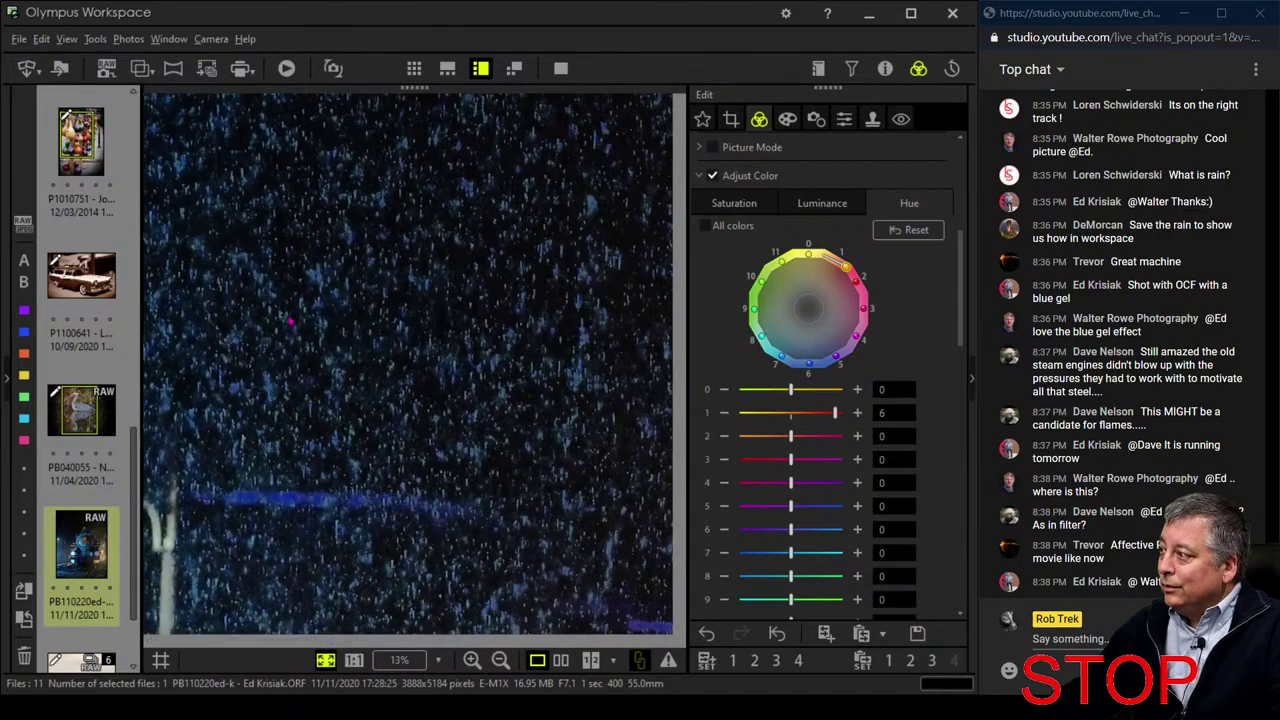
{"action": "left_click", "coordinate": [290, 321]}
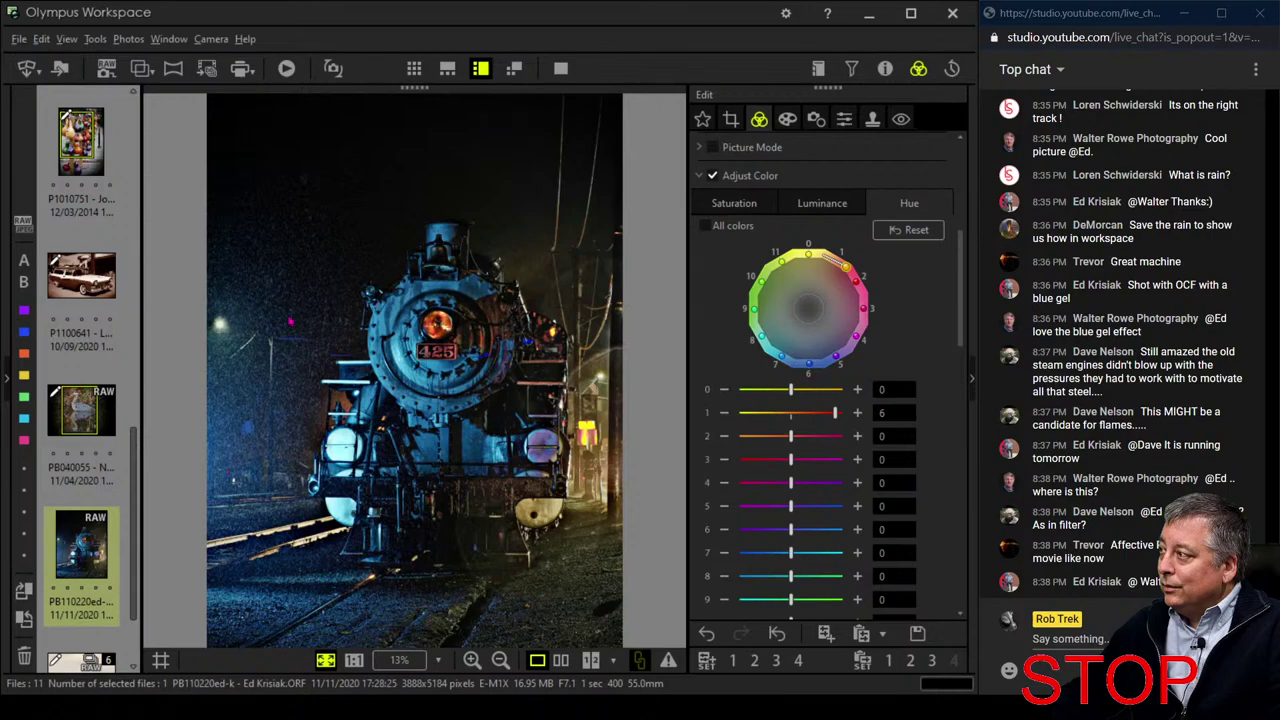
{"action": "left_click", "coordinate": [844, 119]}
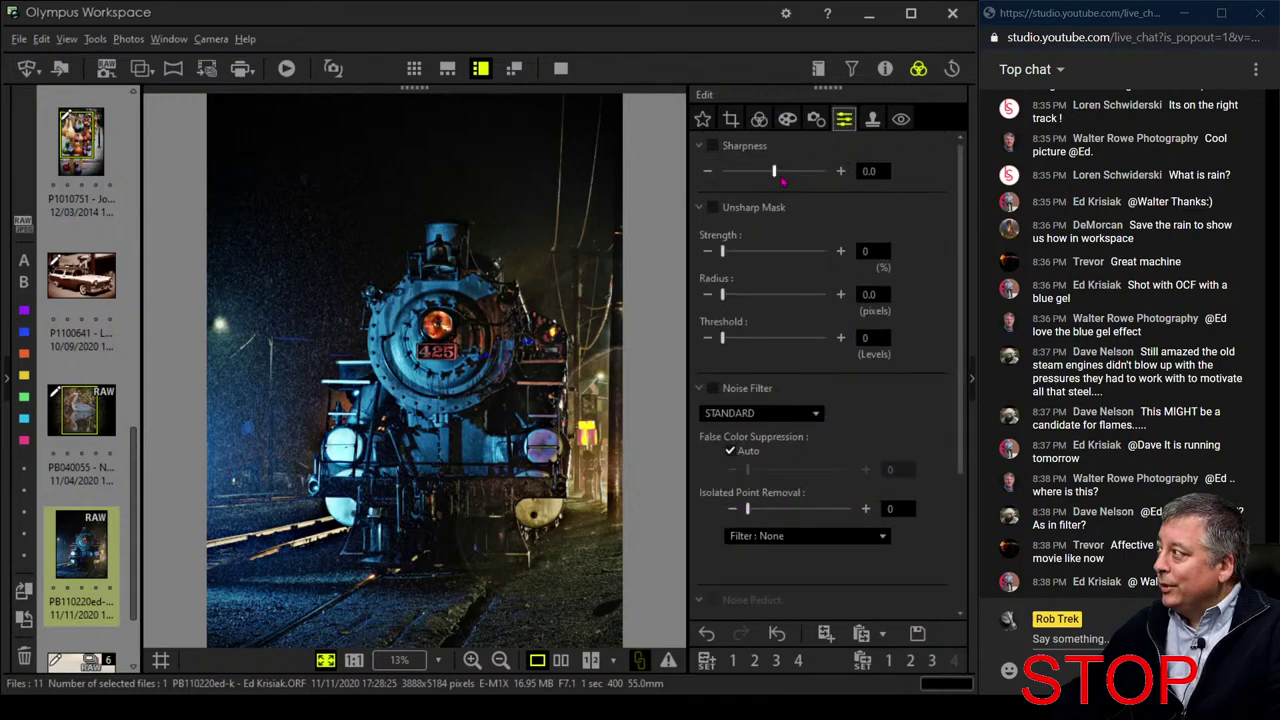
{"action": "left_click_drag", "start_coordinate": [778, 174], "coordinate": [826, 174]}
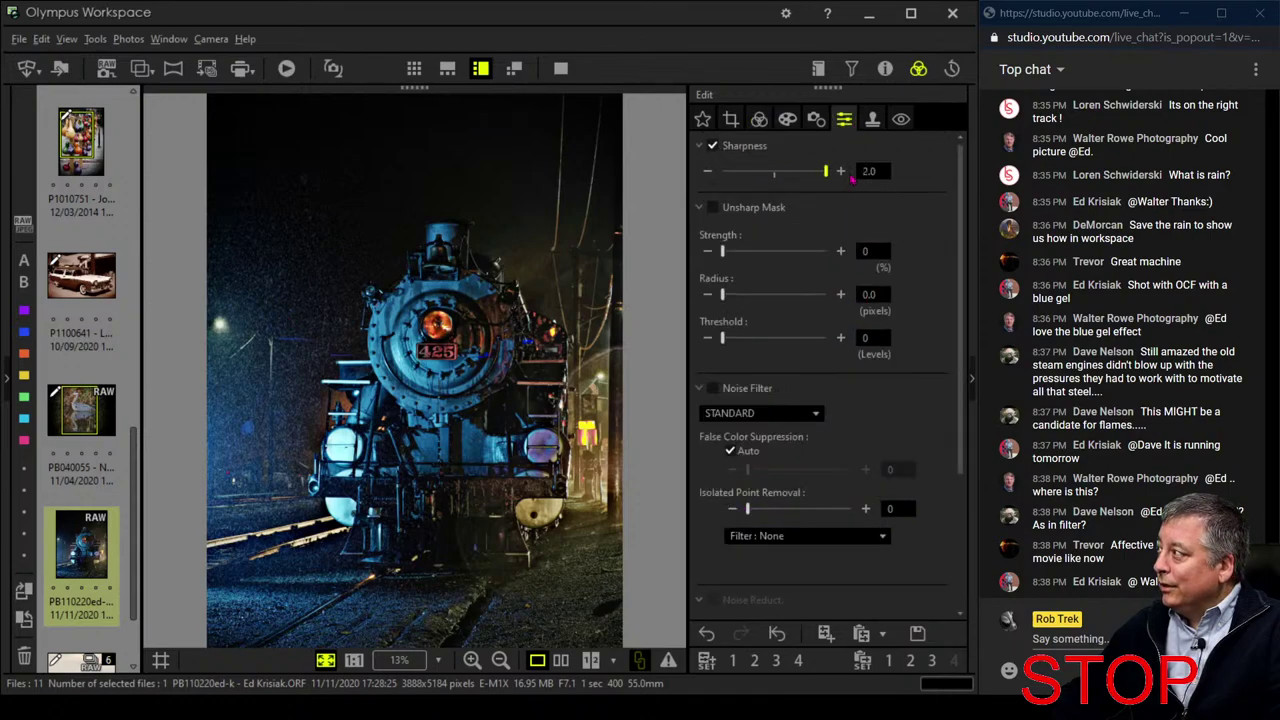
{"action": "left_click", "coordinate": [789, 413]}
{"action": "left_click", "coordinate": [780, 433]}
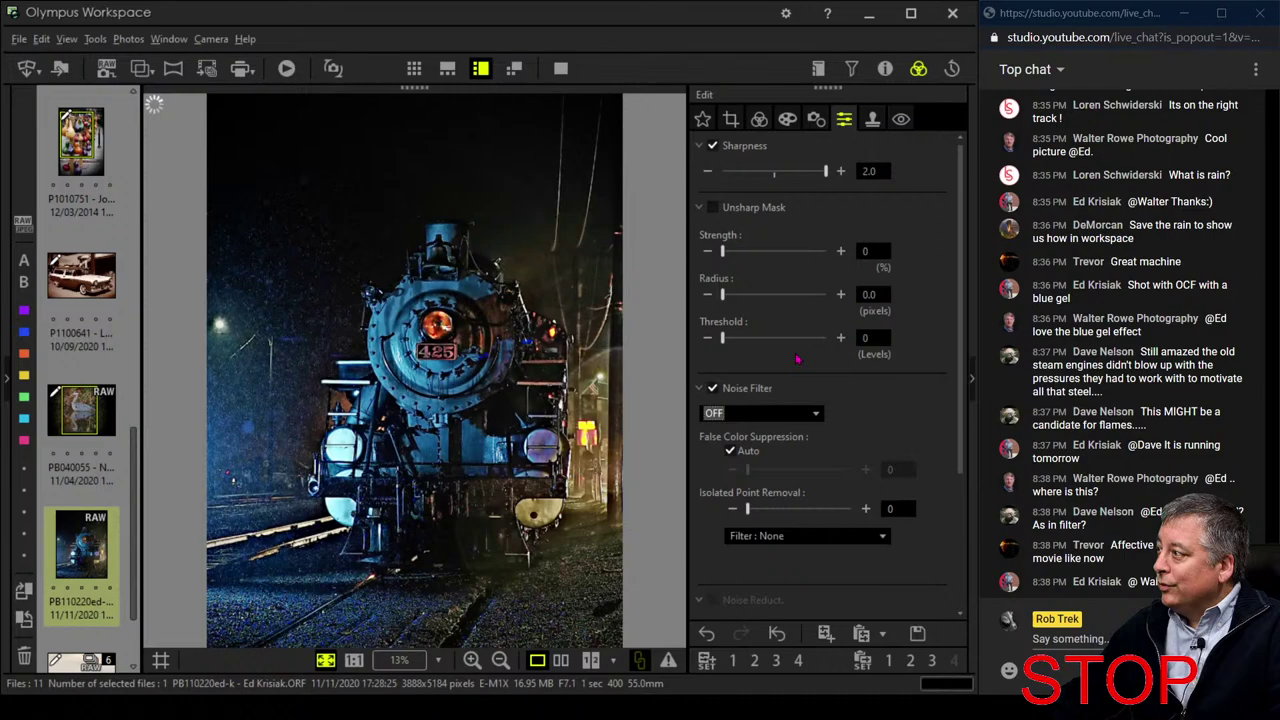
Examine the locomotive photo's lens and exposure properties and inspect the falling rain at full magnification
{"action": "left_click", "coordinate": [788, 120]}
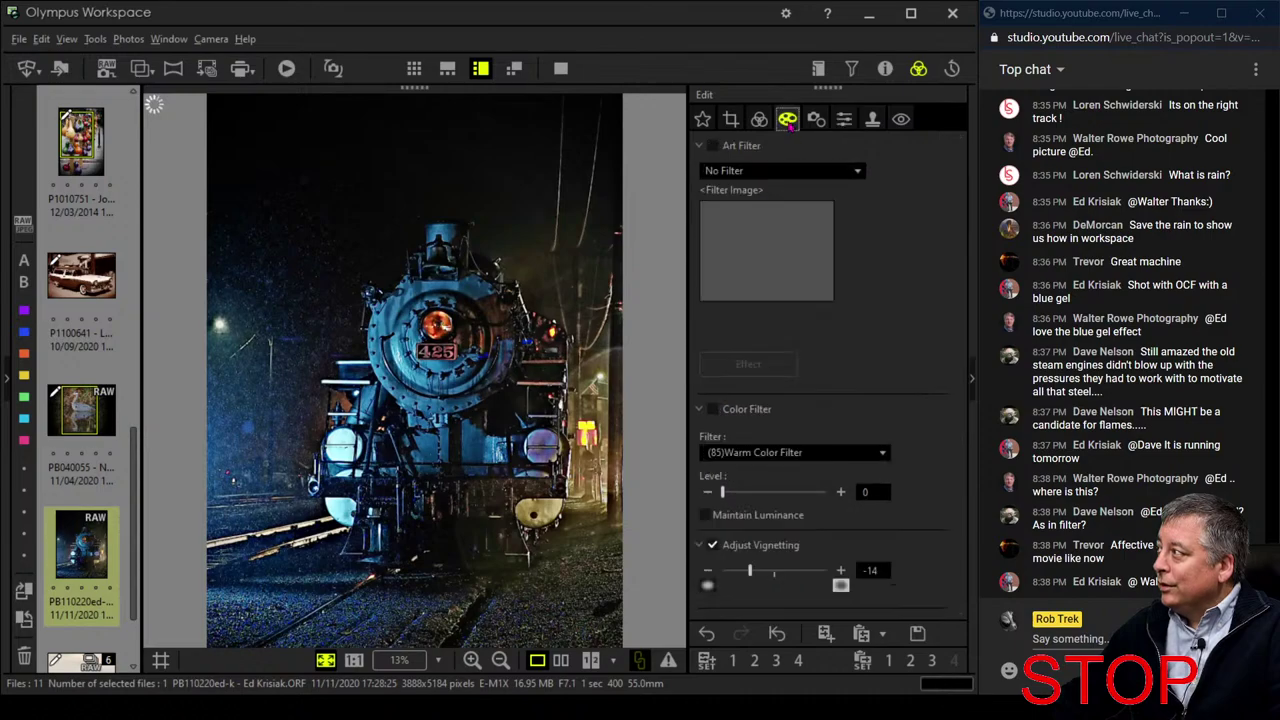
{"action": "left_click", "coordinate": [885, 68]}
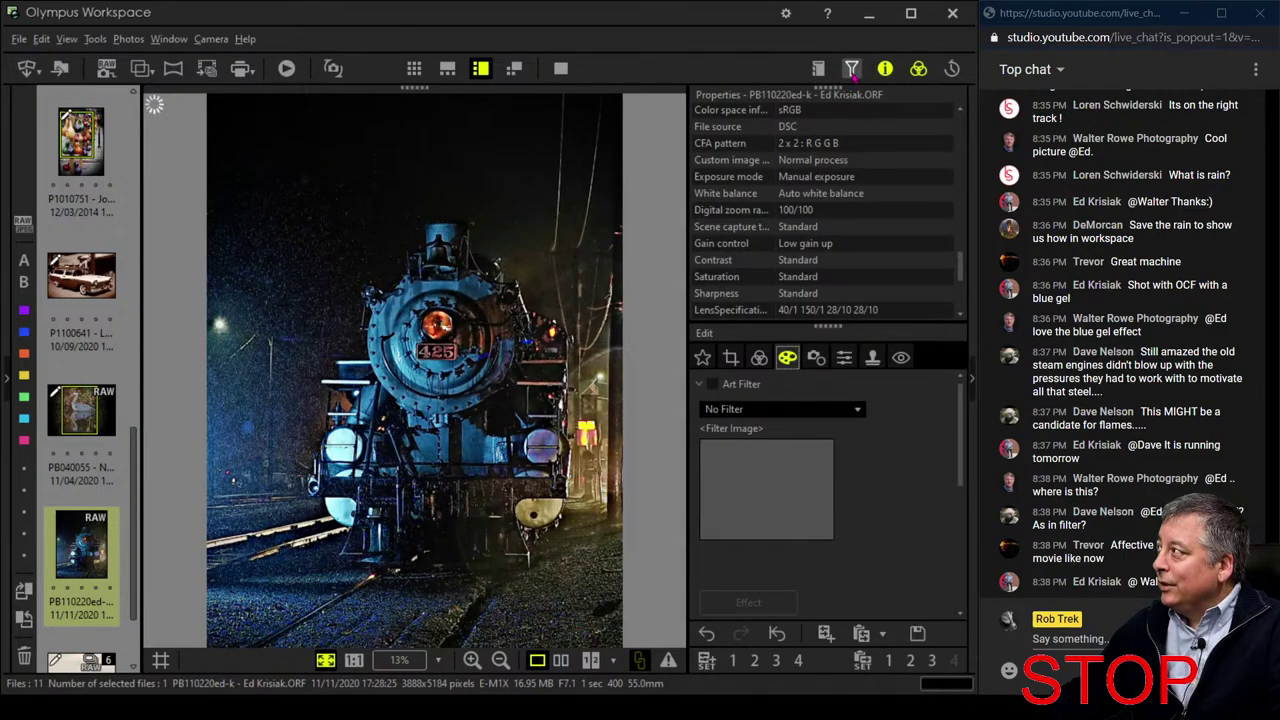
{"action": "scroll", "coordinate": [758, 240], "scroll_direction": "up", "scroll_amount": 5}
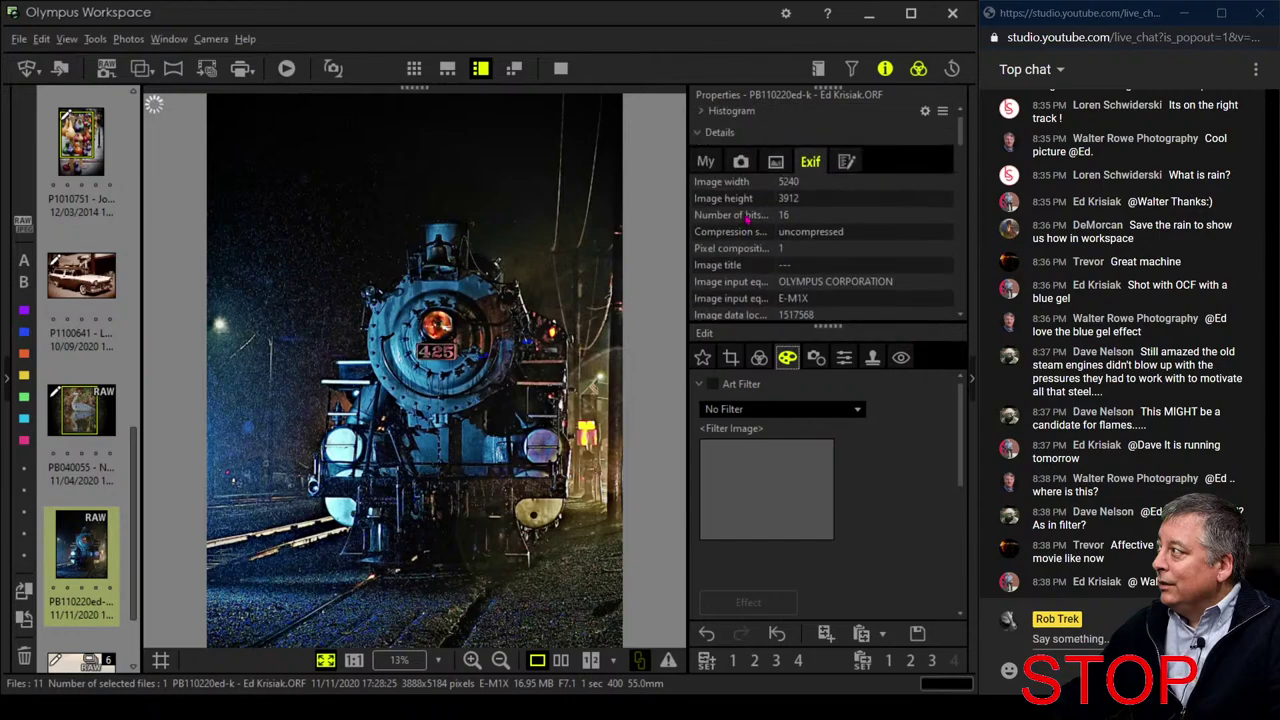
{"action": "left_click", "coordinate": [741, 162]}
{"action": "left_click", "coordinate": [706, 163]}
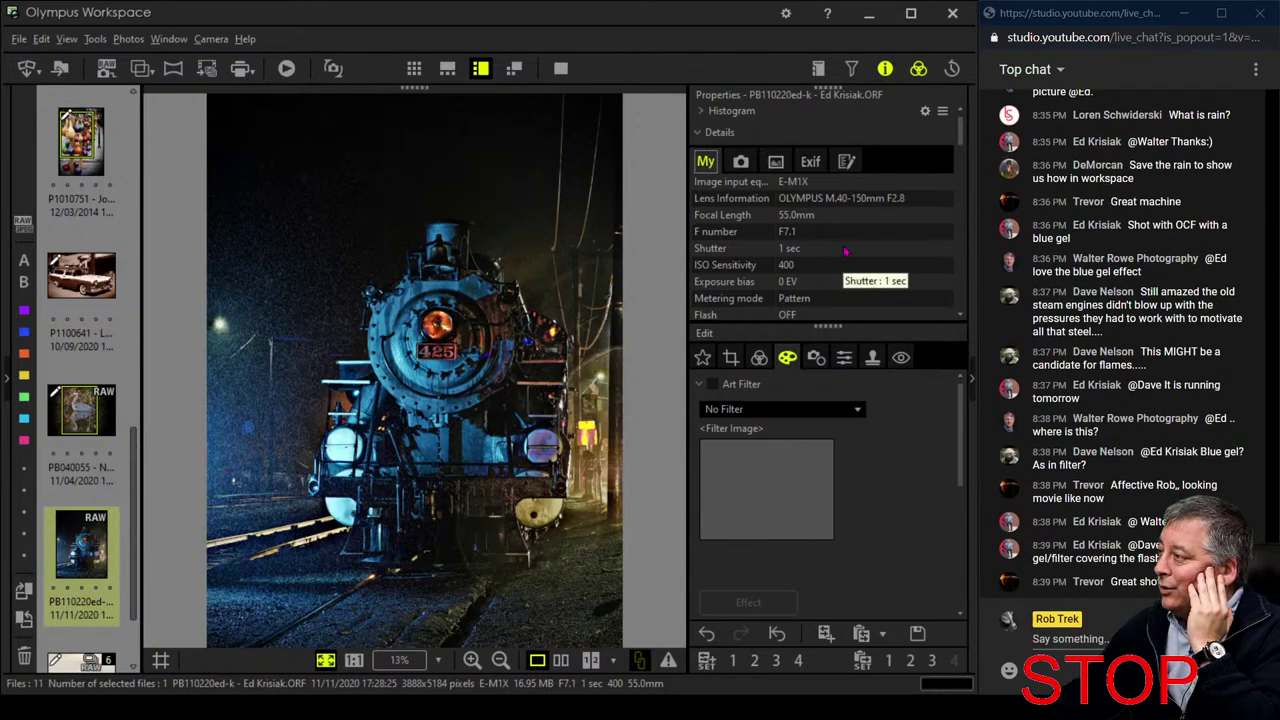
{"action": "left_click", "coordinate": [287, 353]}
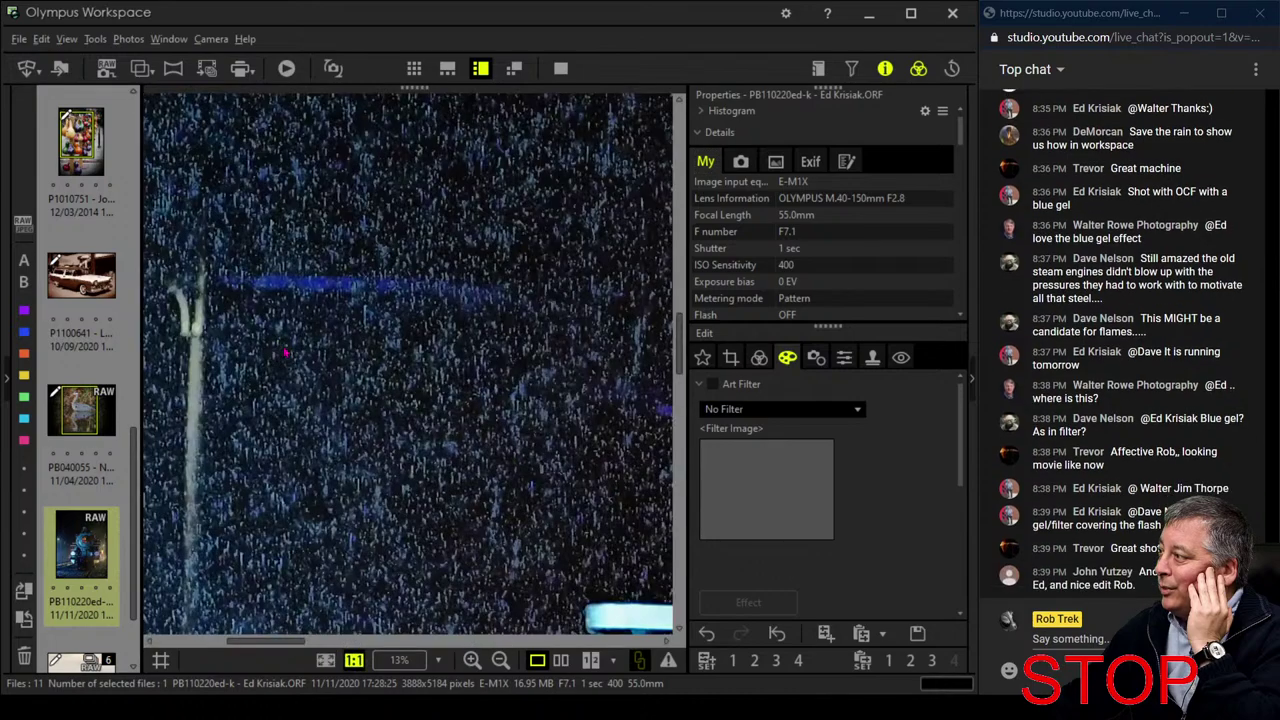
{"action": "left_click", "coordinate": [287, 353]}
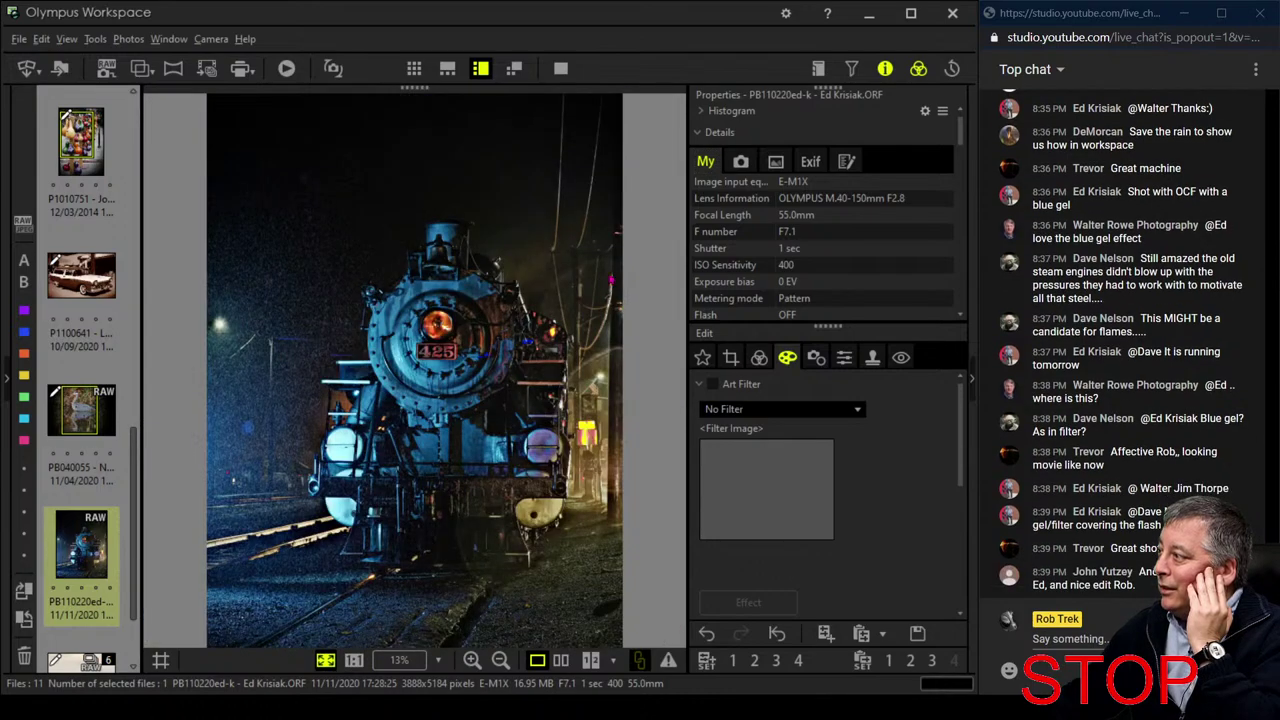
{"action": "left_click", "coordinate": [262, 386]}
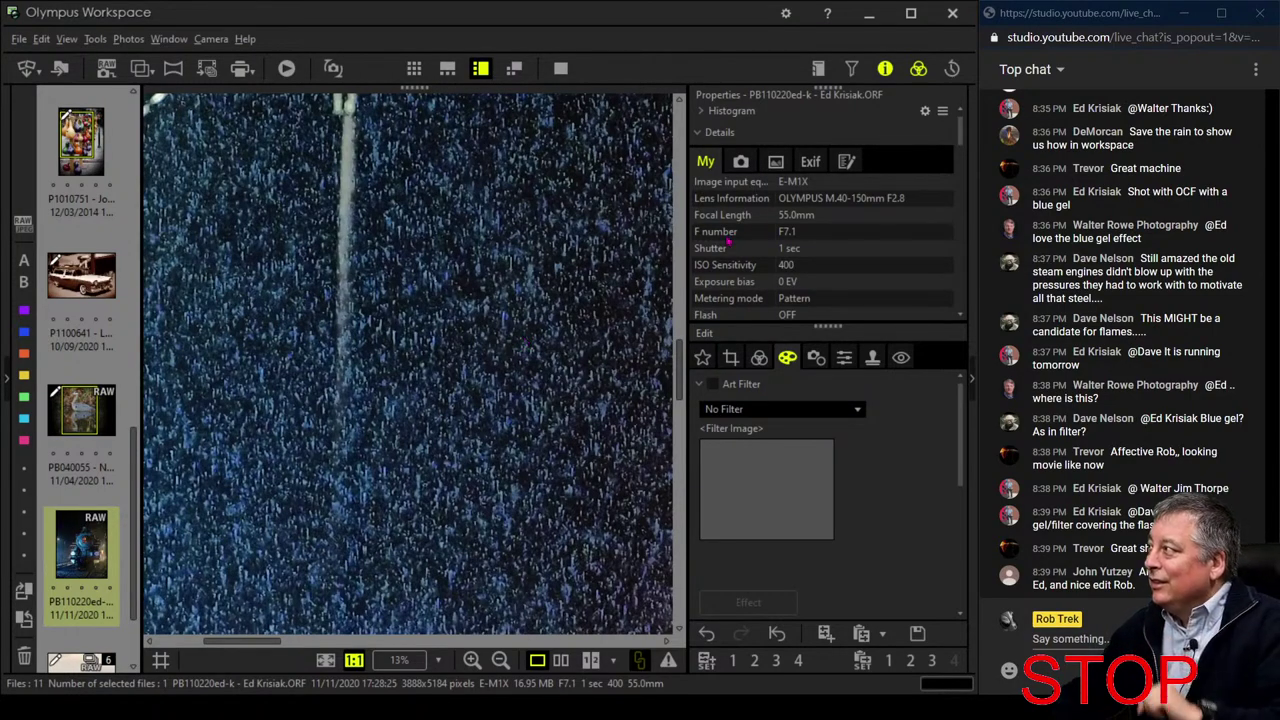
{"action": "left_click", "coordinate": [885, 68]}
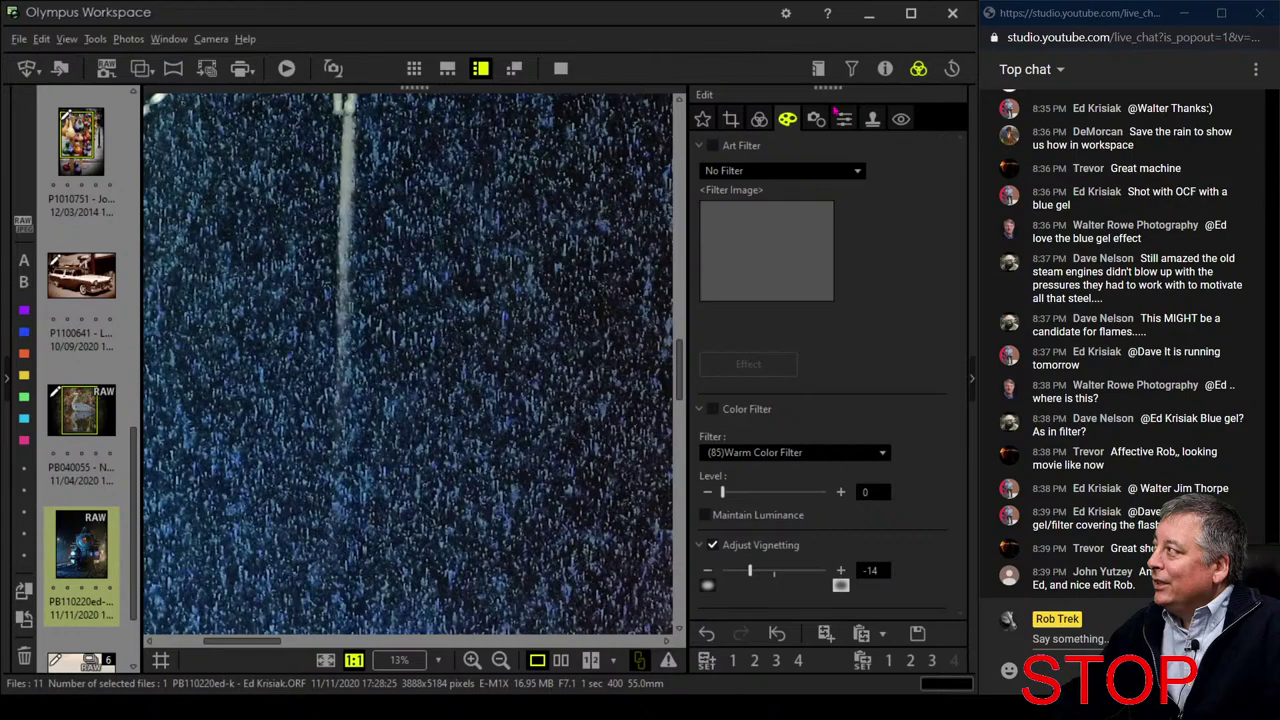
{"action": "left_click", "coordinate": [885, 68]}
{"action": "left_click", "coordinate": [885, 68]}
{"action": "key", "text": "ctrl+0"}
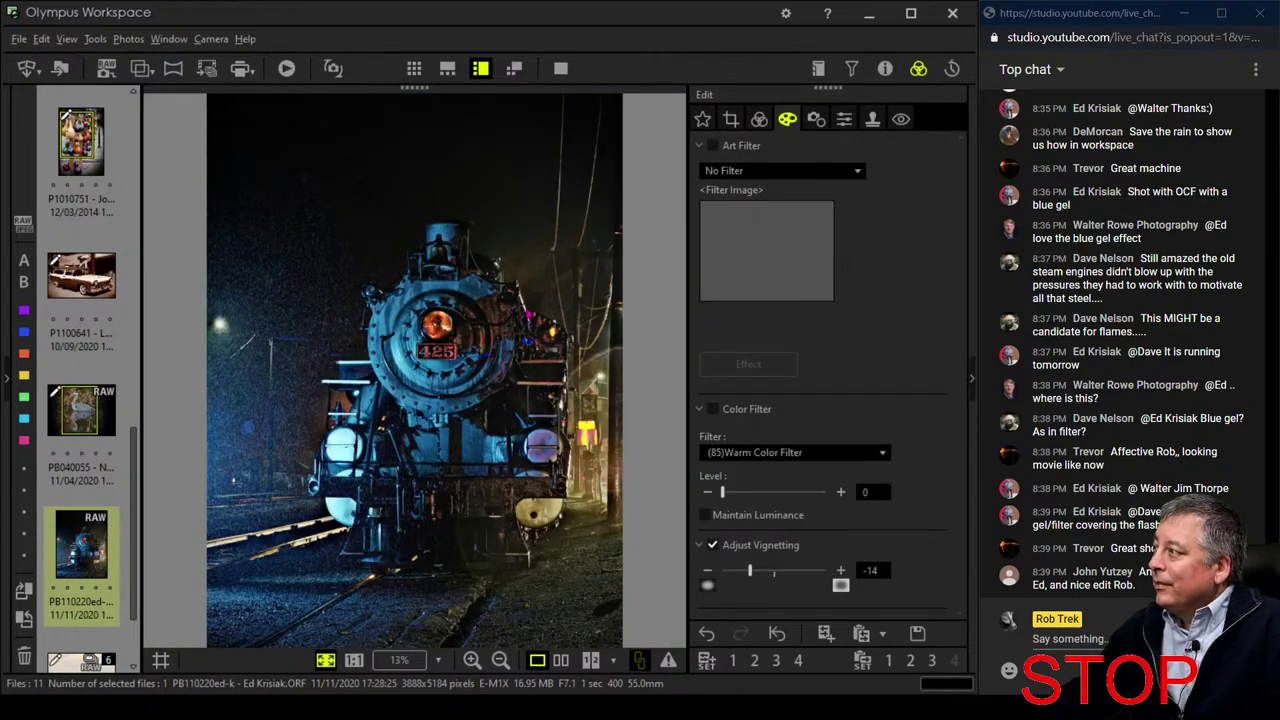
Compare the original and edited locomotive photo side by side in full screen
{"action": "left_click", "coordinate": [560, 661]}
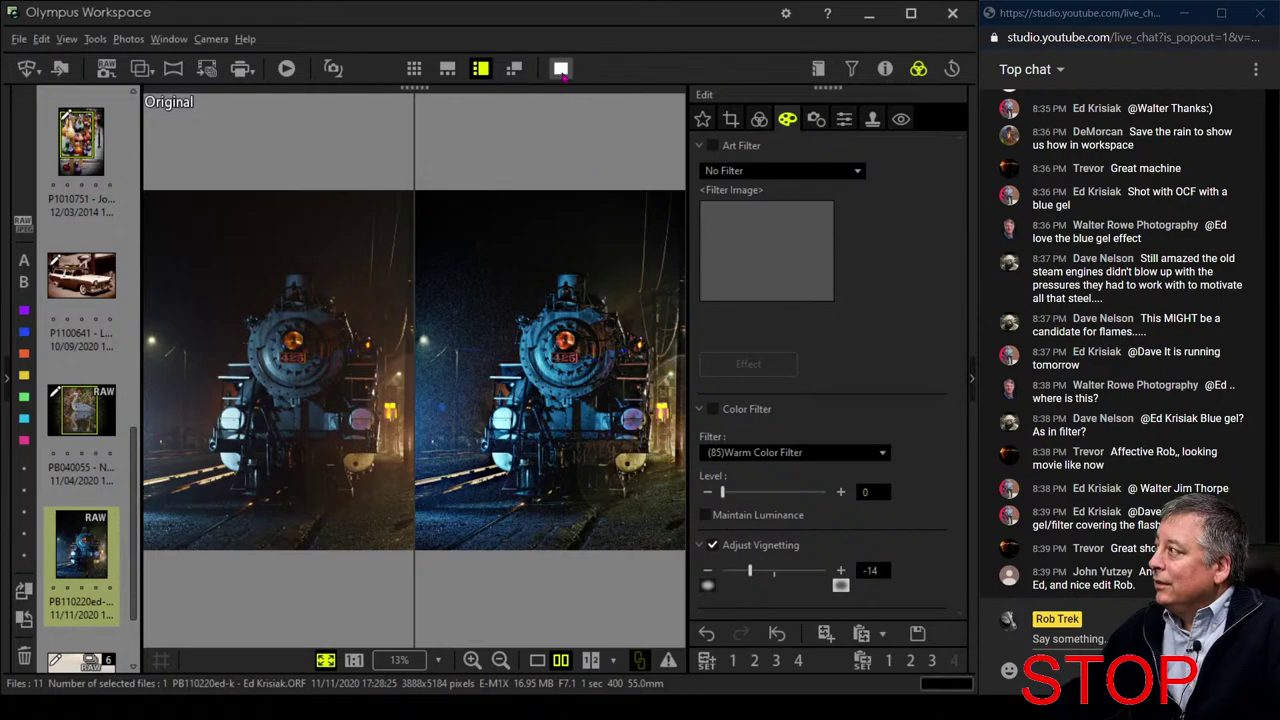
{"action": "left_click", "coordinate": [560, 68]}
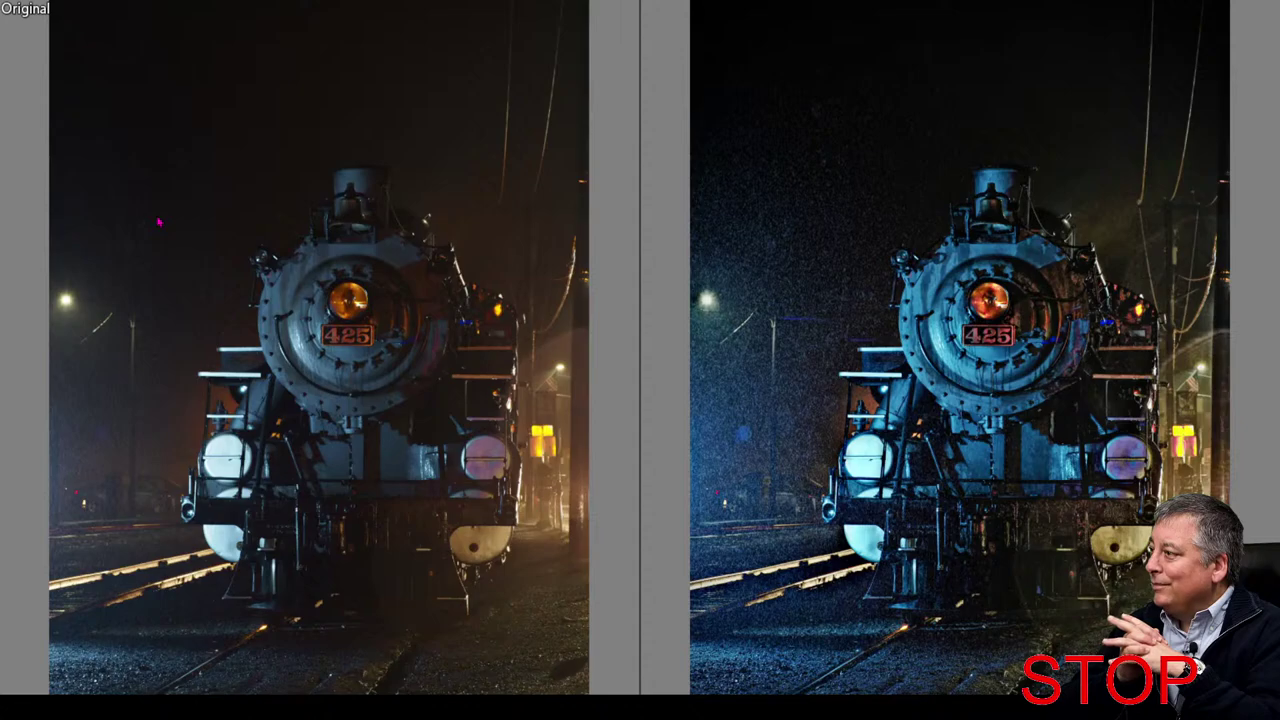
{"action": "key", "text": "Escape"}
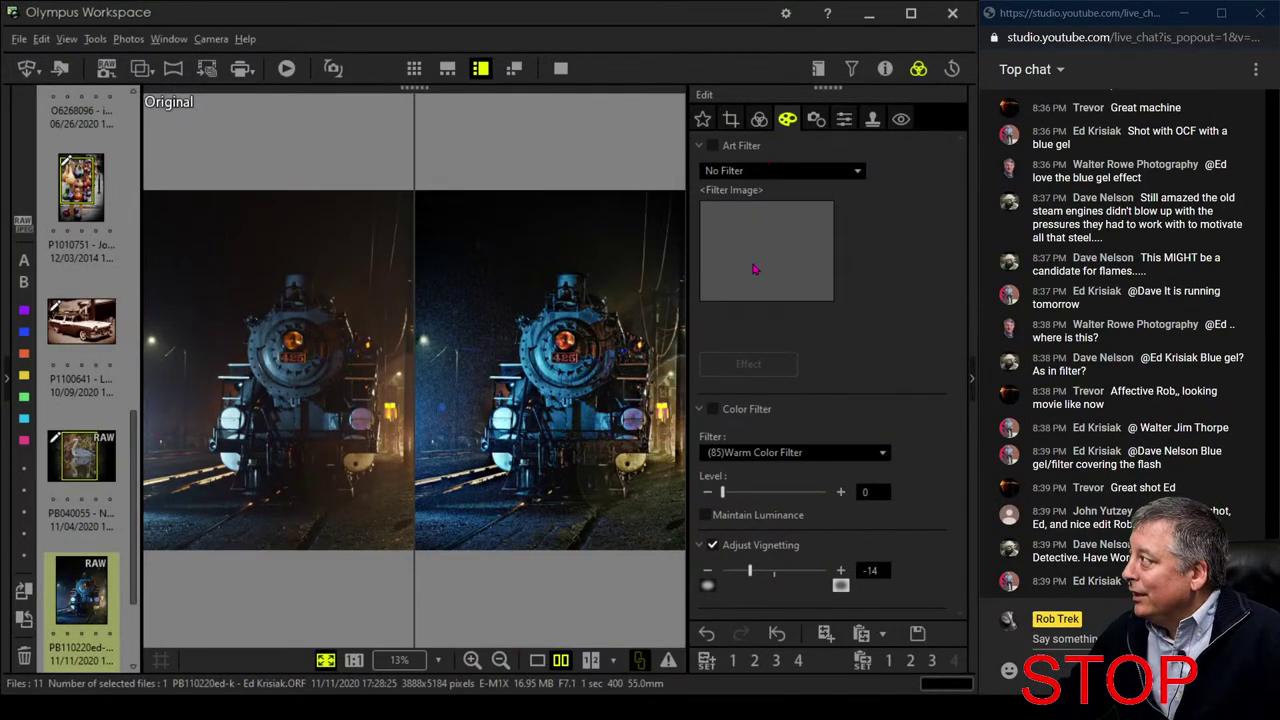
In Adjust Color, lower the saturation of blue (6), blue (7) and cyan (8), and check the comparison in full screen
{"action": "left_click", "coordinate": [759, 119]}
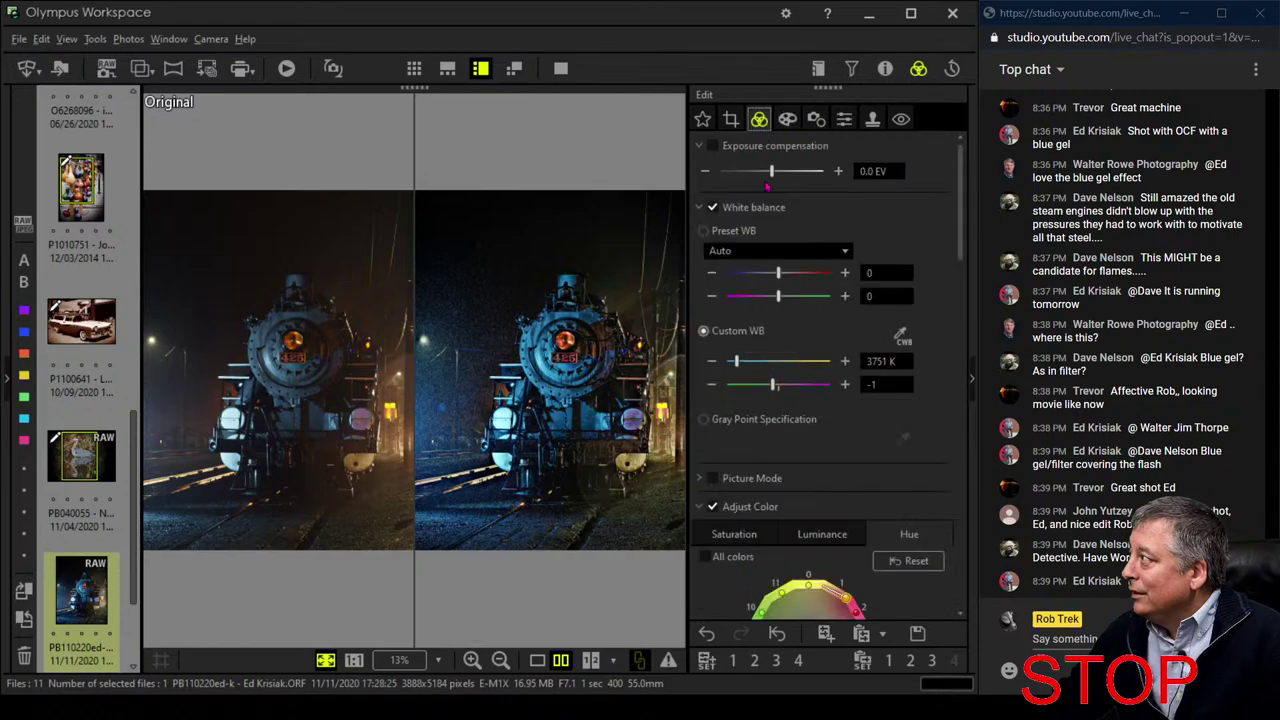
{"action": "scroll", "coordinate": [793, 419], "scroll_direction": "down", "scroll_amount": 3}
{"action": "left_click", "coordinate": [757, 388]}
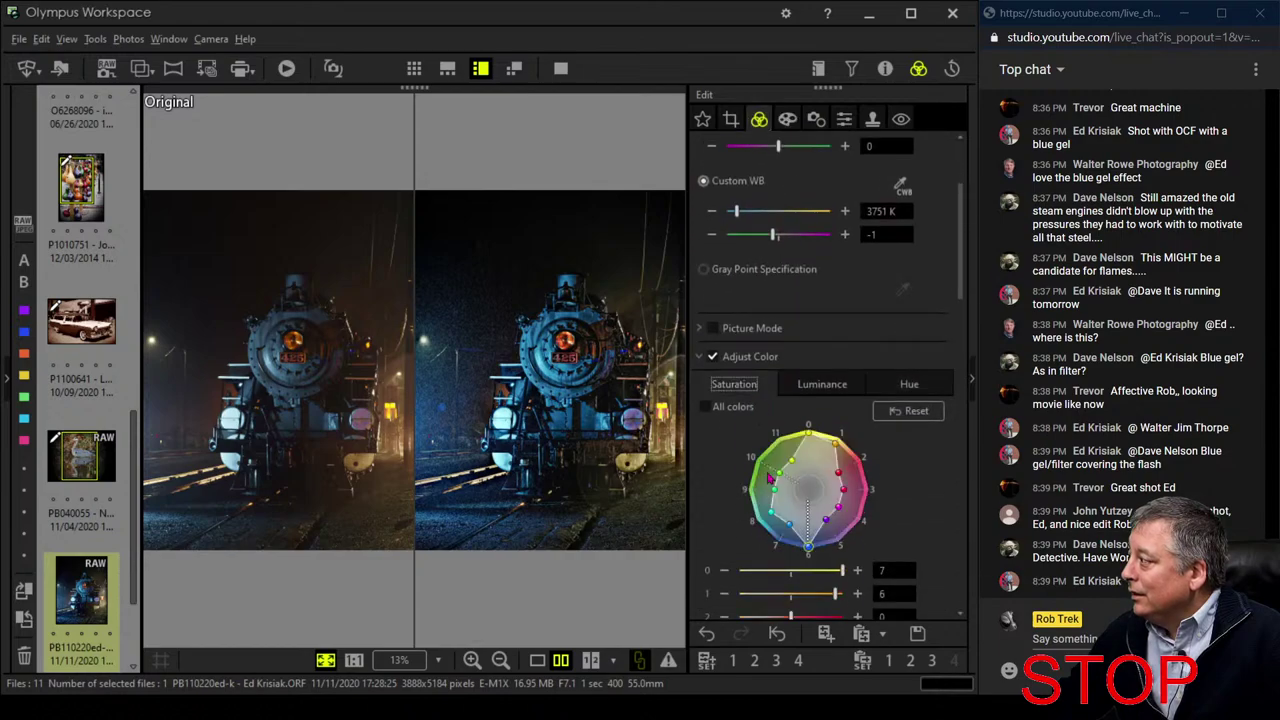
{"action": "left_click_drag", "start_coordinate": [810, 550], "coordinate": [789, 533]}
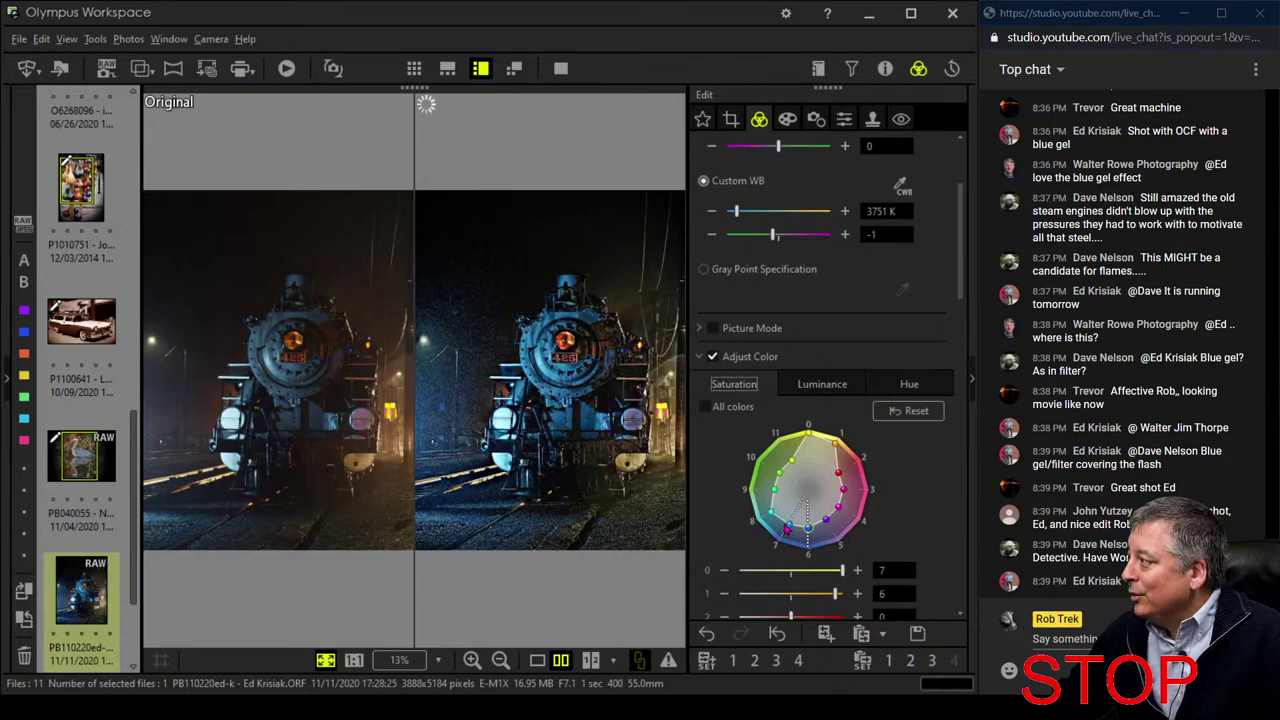
{"action": "mouse_move", "coordinate": [788, 530]}
{"action": "left_mouse_down"}
{"action": "mouse_move", "coordinate": [779, 523]}
{"action": "mouse_move", "coordinate": [798, 507]}
{"action": "left_mouse_up"}
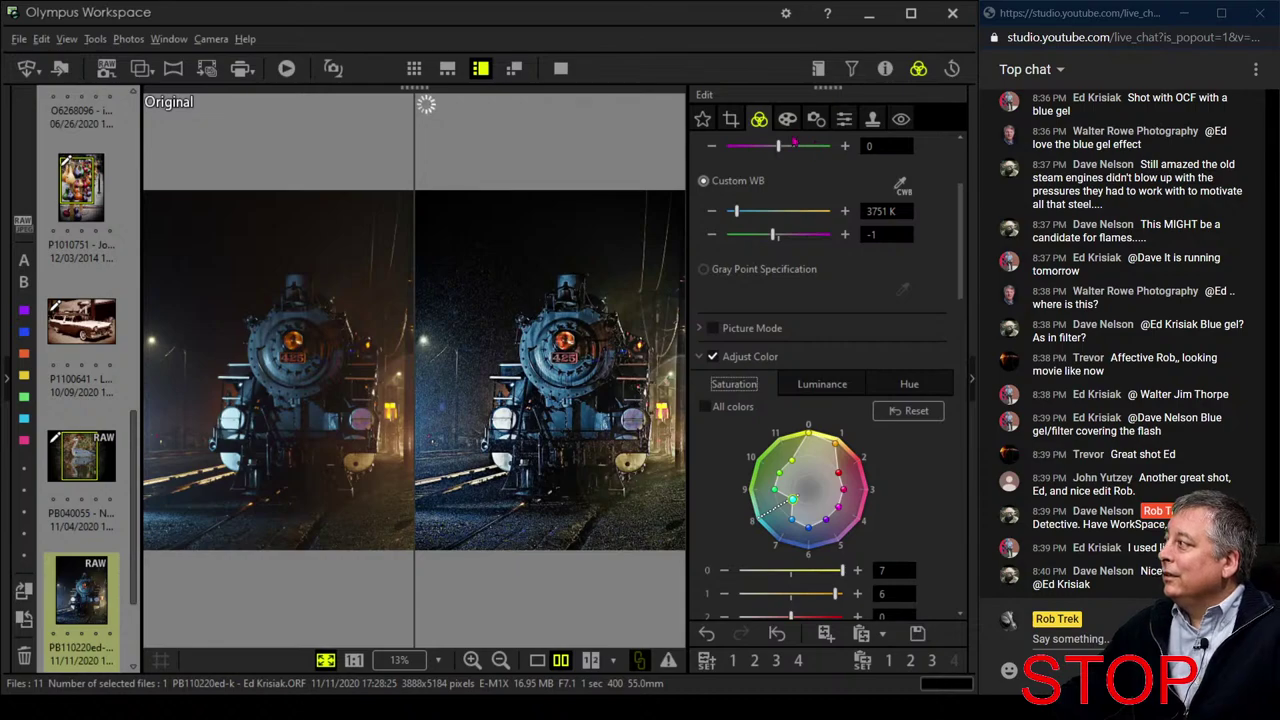
{"action": "left_click", "coordinate": [560, 70]}
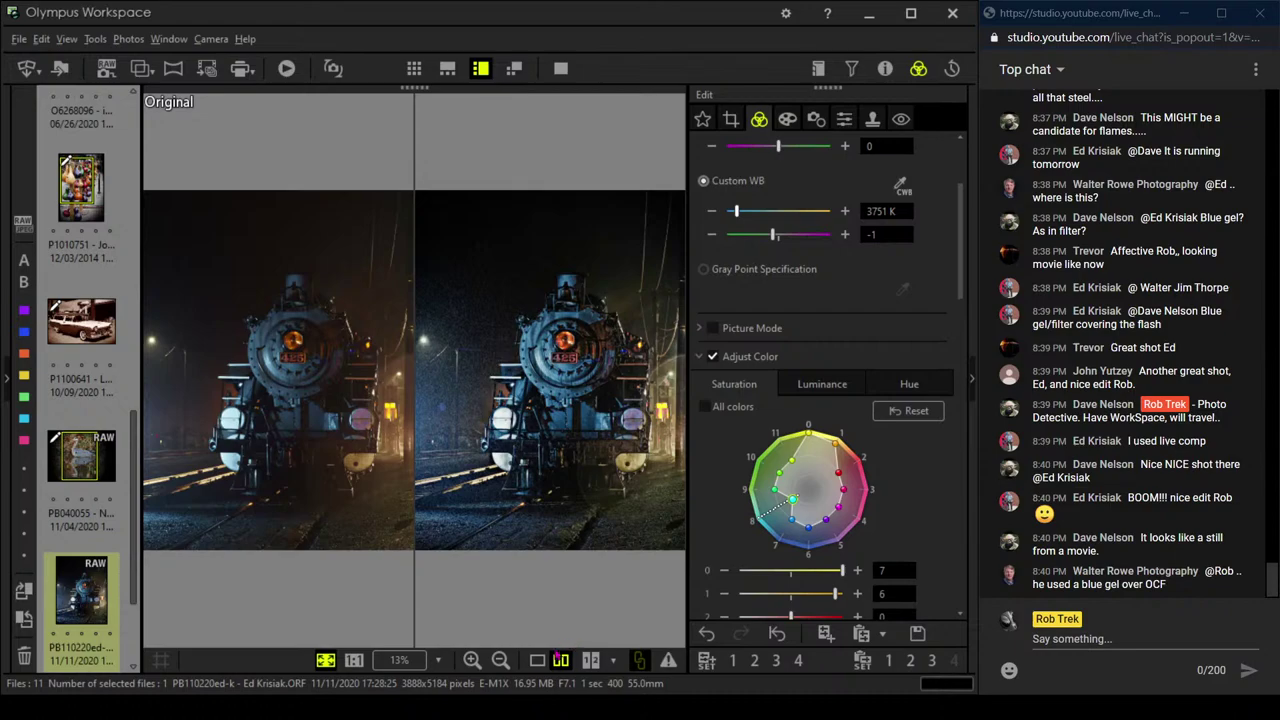
In the single-image view, deepen the shadows on the RGB Tone Curve with a low anchor point and nudge the existing point slightly toward the midtones
{"action": "left_click", "coordinate": [537, 660]}
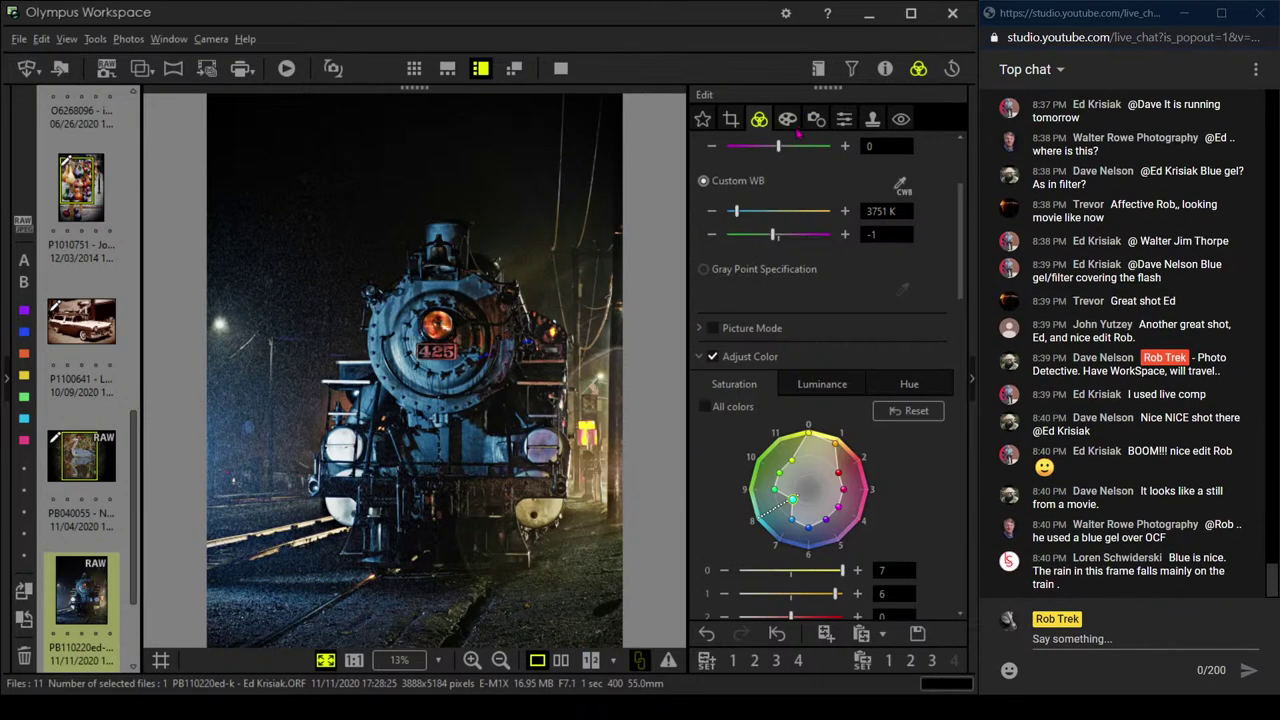
{"action": "scroll", "coordinate": [785, 290], "scroll_direction": "up", "scroll_amount": 3}
{"action": "scroll", "coordinate": [750, 387], "scroll_direction": "down", "scroll_amount": 4}
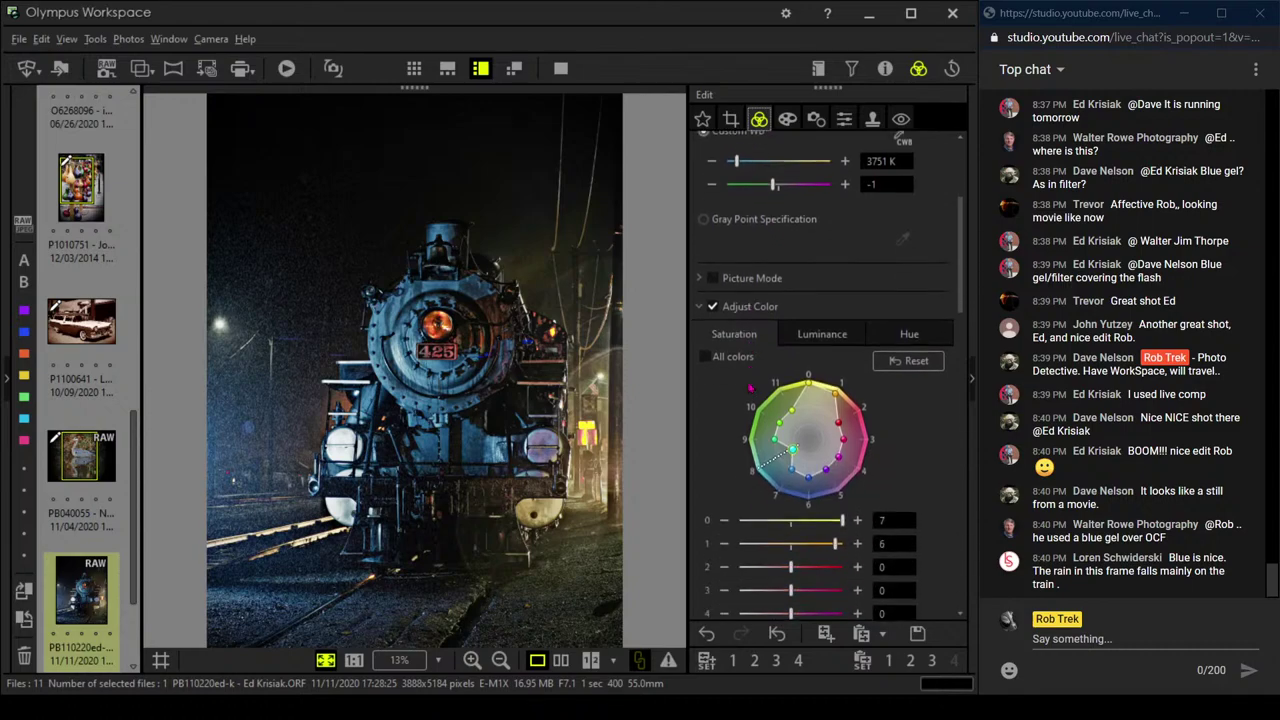
{"action": "scroll", "coordinate": [750, 387], "scroll_direction": "down", "scroll_amount": 10}
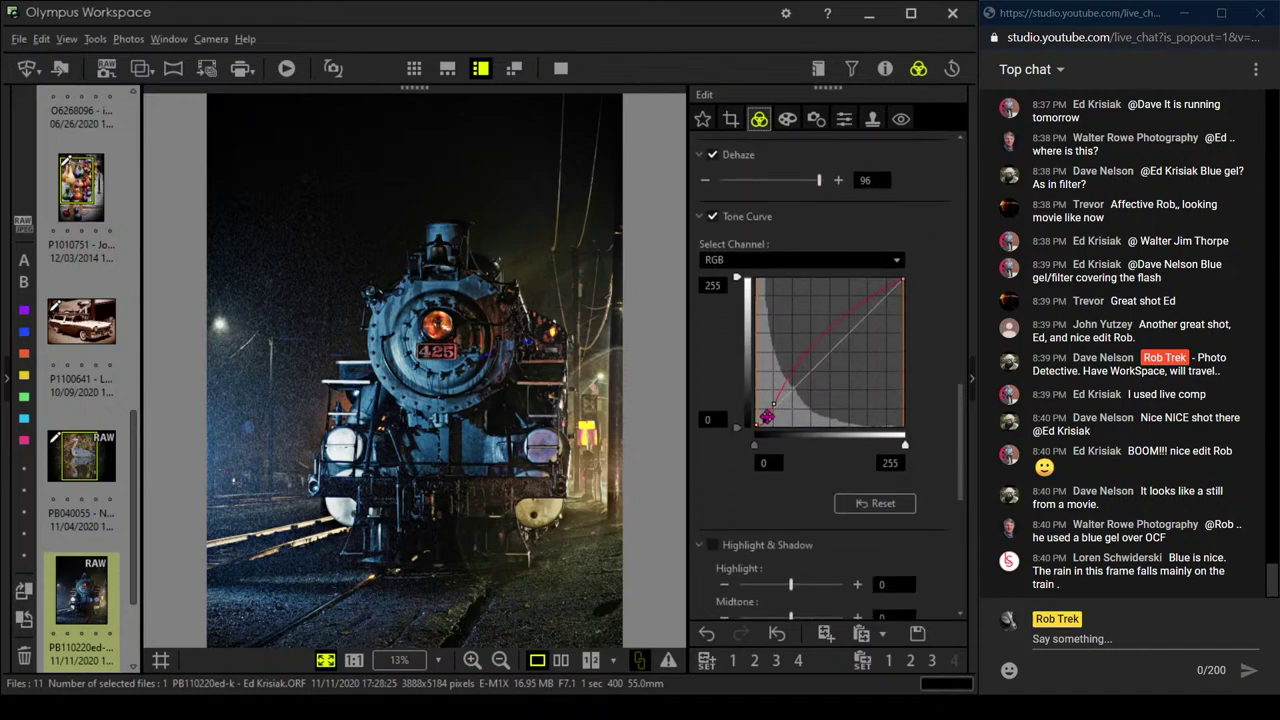
{"action": "left_click_drag", "start_coordinate": [765, 420], "coordinate": [766, 423]}
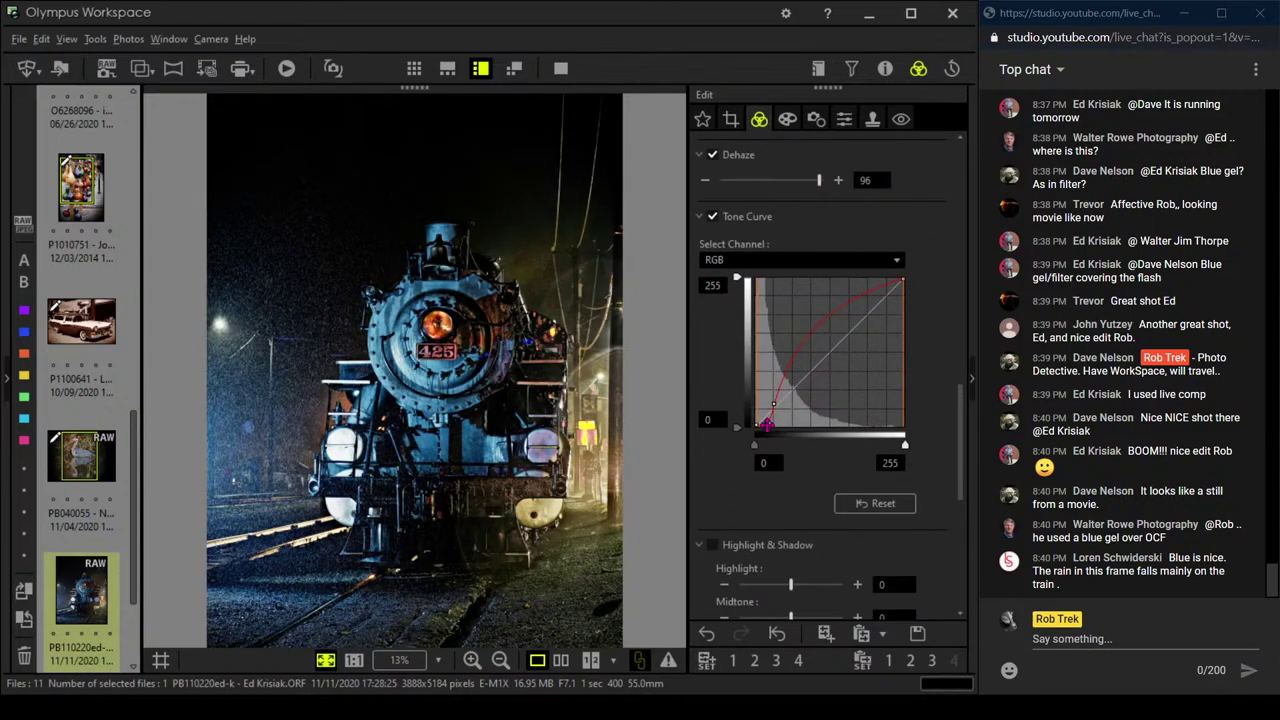
{"action": "left_click", "coordinate": [797, 371]}
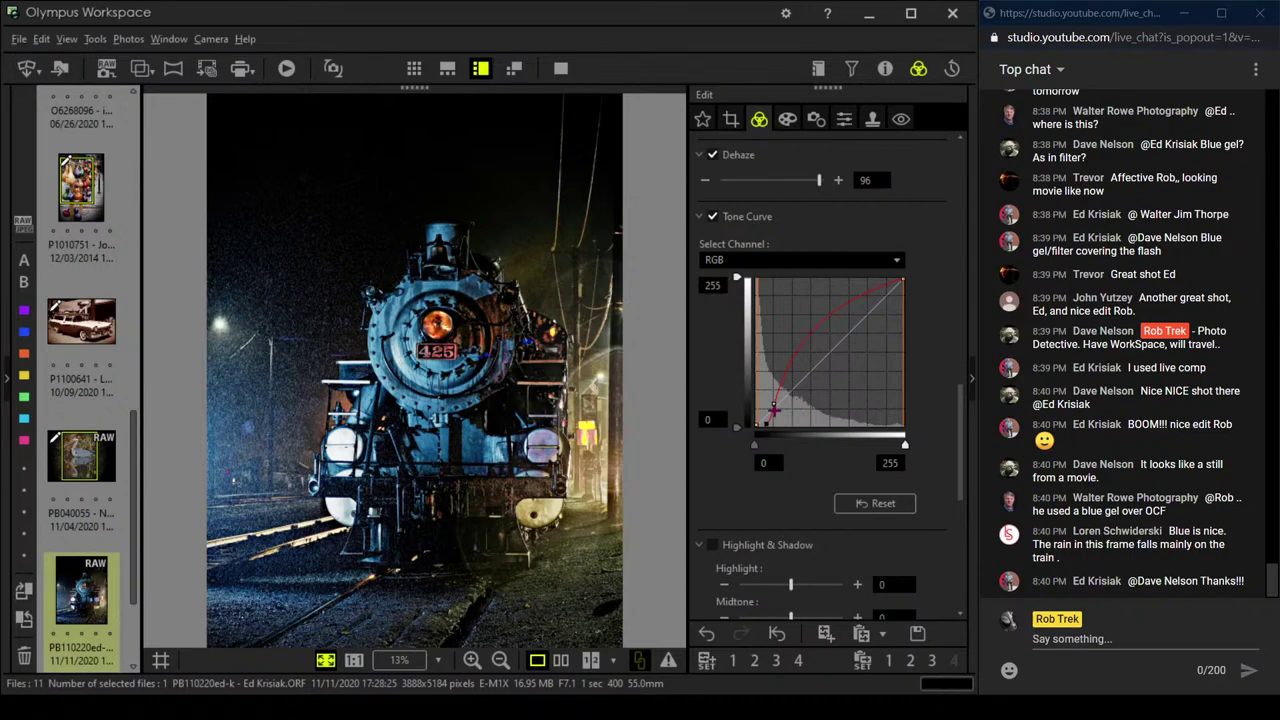
{"action": "left_click_drag", "start_coordinate": [773, 404], "coordinate": [779, 401]}
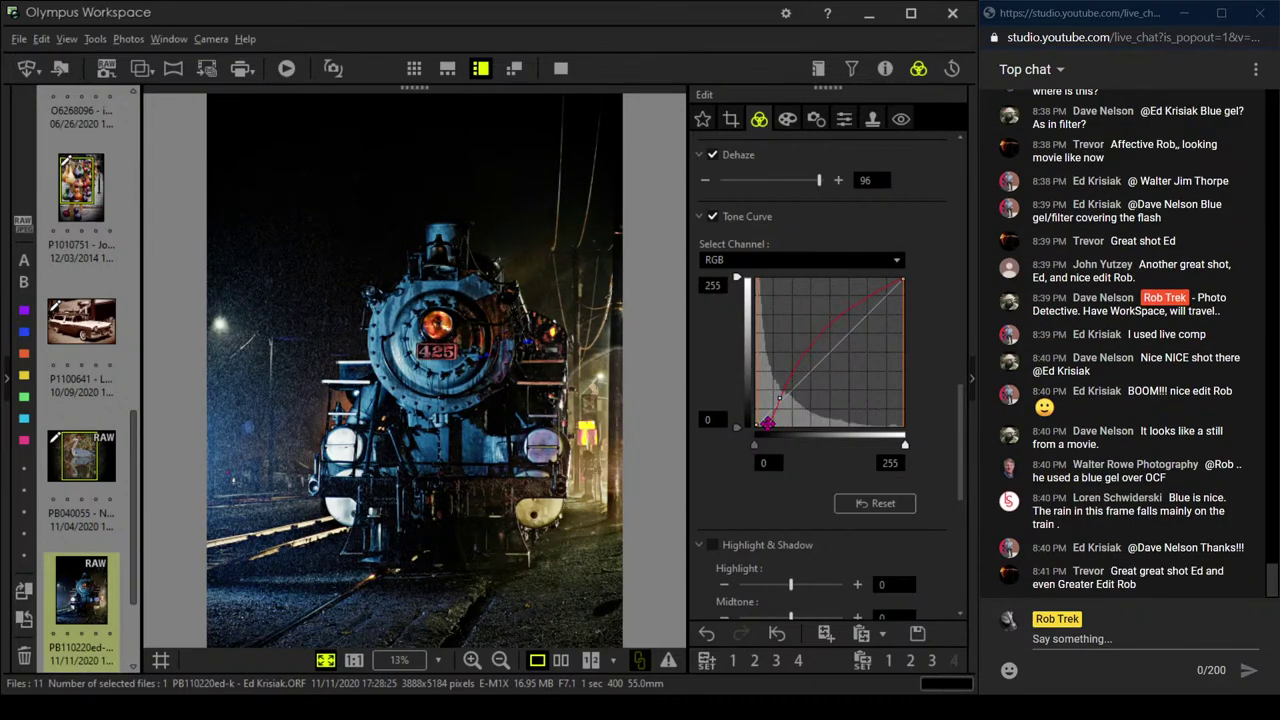
Open the raw photo of the blue fighter jet with lit afterburners
{"action": "scroll", "coordinate": [106, 493], "scroll_direction": "down", "scroll_amount": 2}
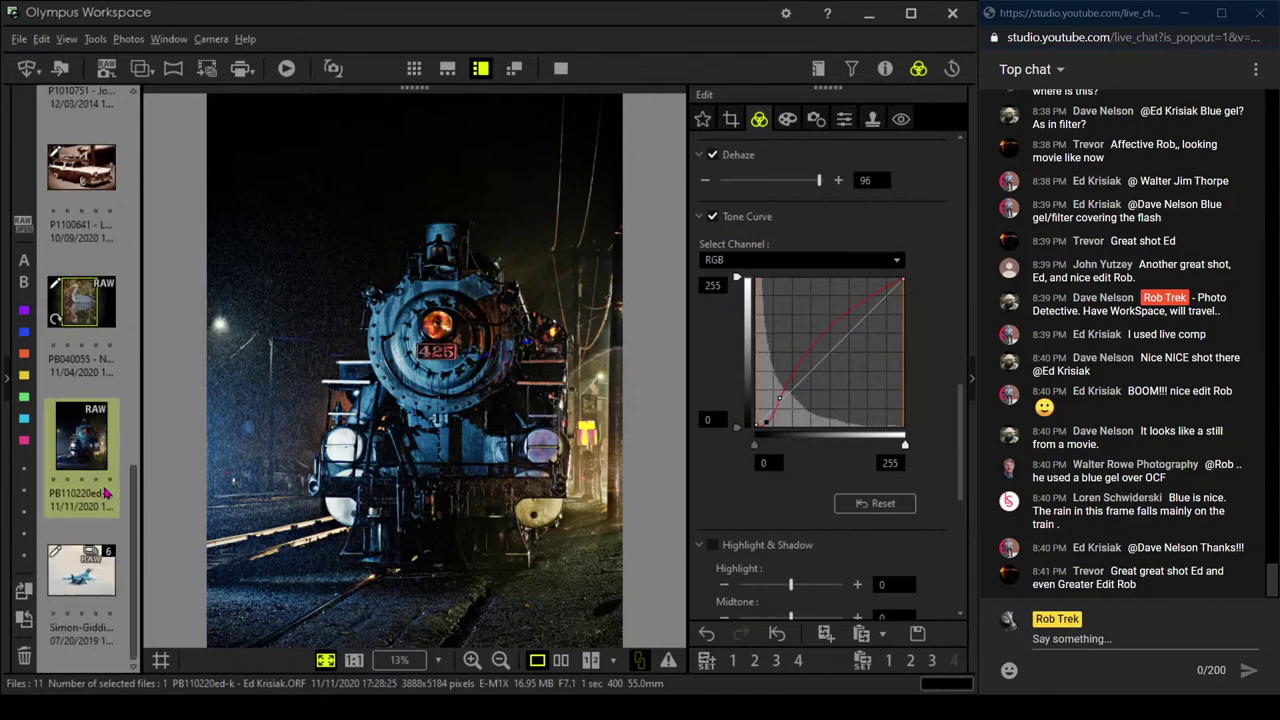
{"action": "left_click", "coordinate": [86, 577]}
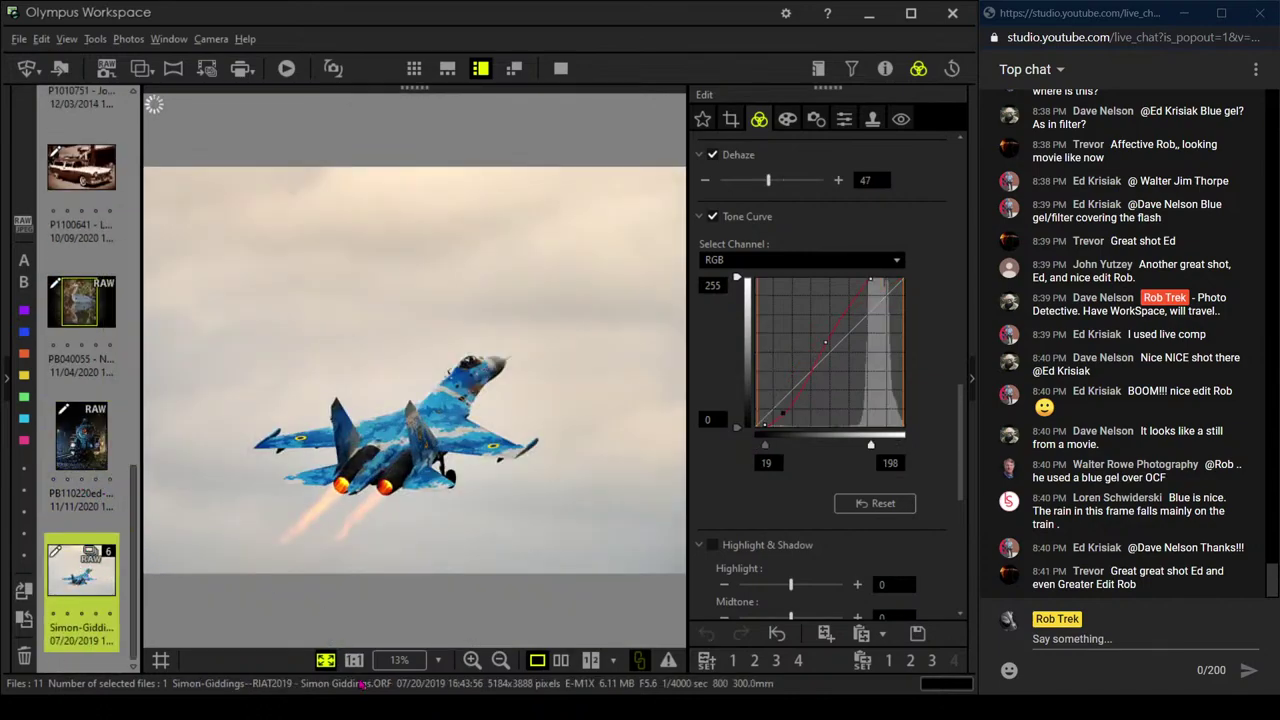
Switch to Lightroom Classic, fit its window beside the chat, and filter the Previous Import photos to the "Fine…" camera
{"action": "left_click", "coordinate": [489, 719]}
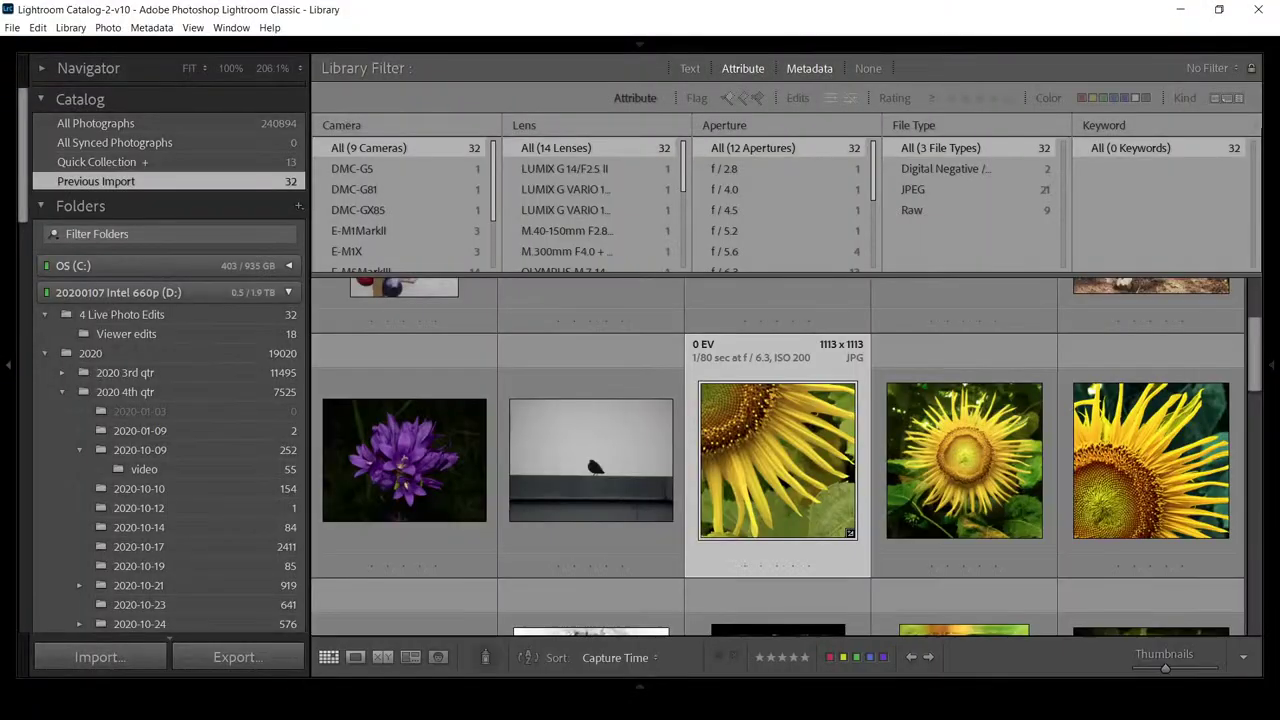
{"action": "double_click", "coordinate": [911, 18]}
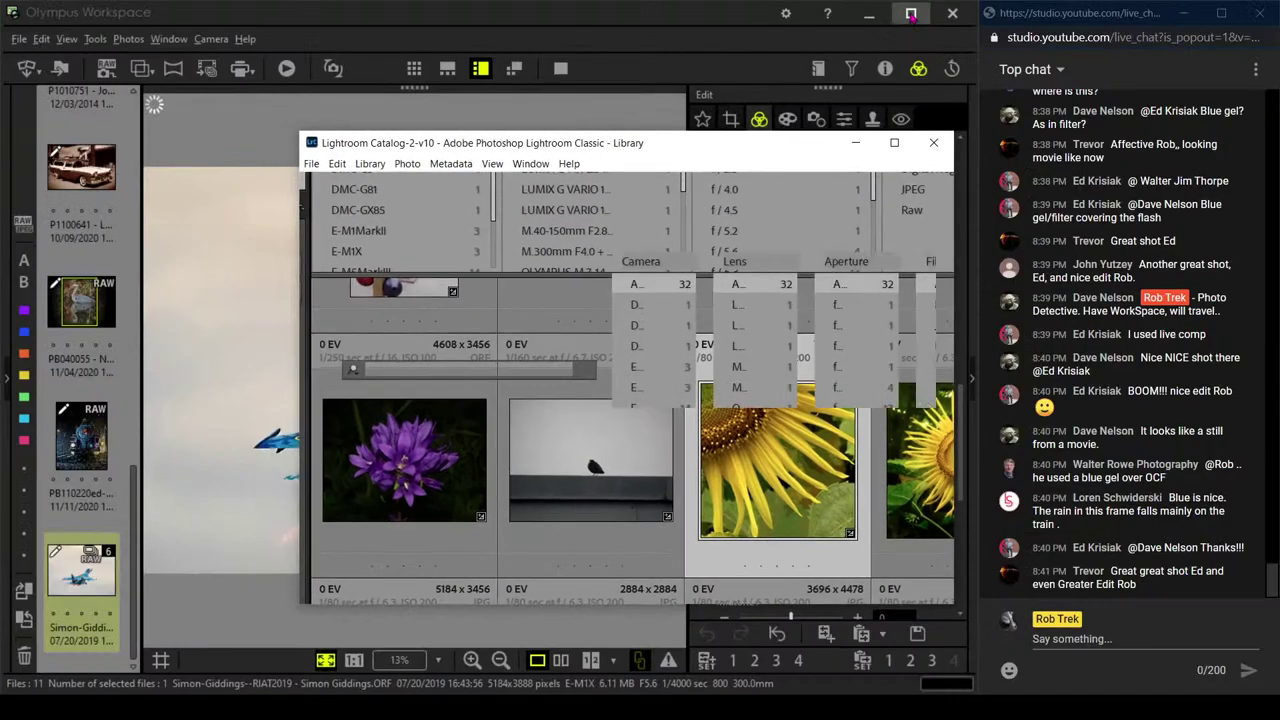
{"action": "left_click_drag", "start_coordinate": [726, 136], "coordinate": [2, 340]}
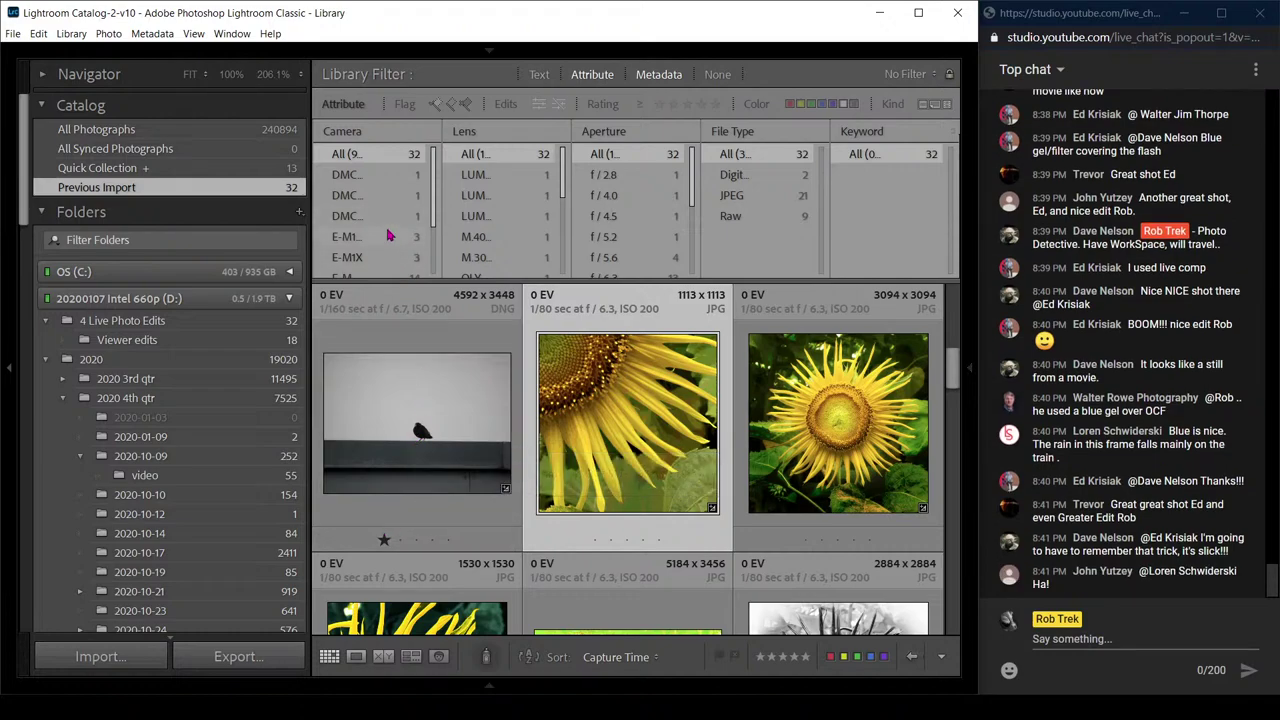
{"action": "scroll", "coordinate": [390, 236], "scroll_direction": "down", "scroll_amount": 3}
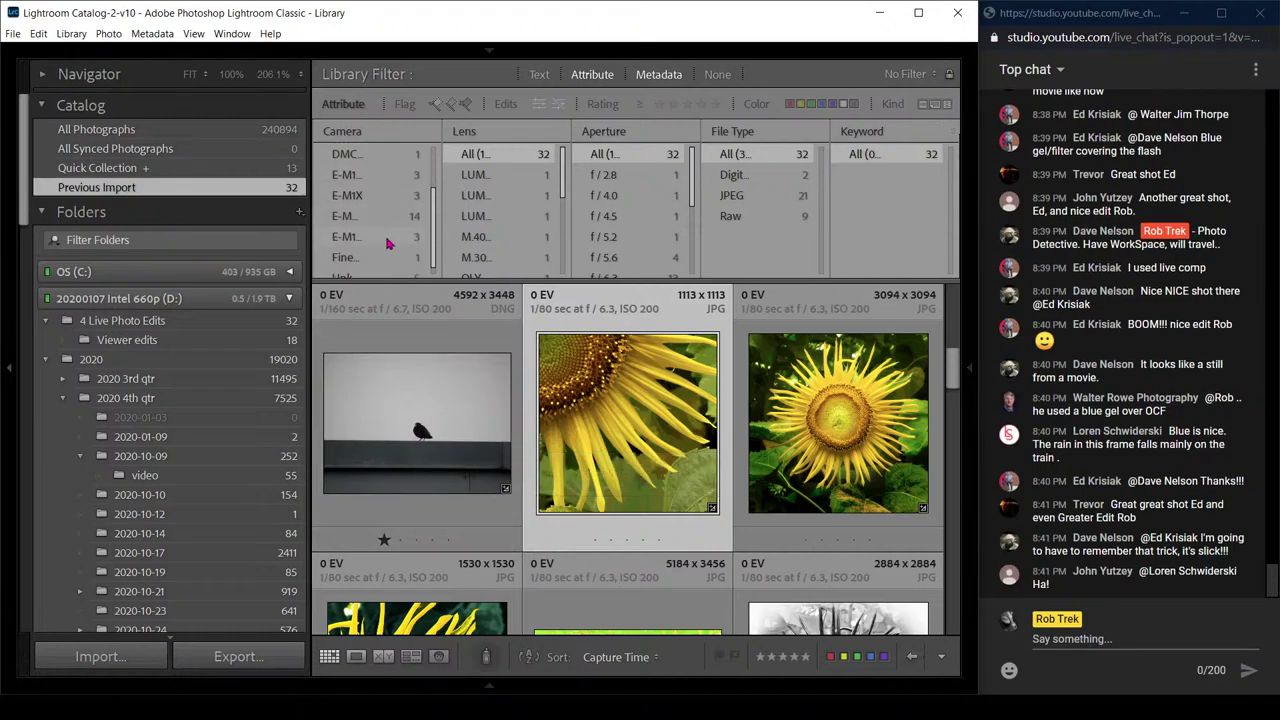
{"action": "left_click", "coordinate": [390, 246]}
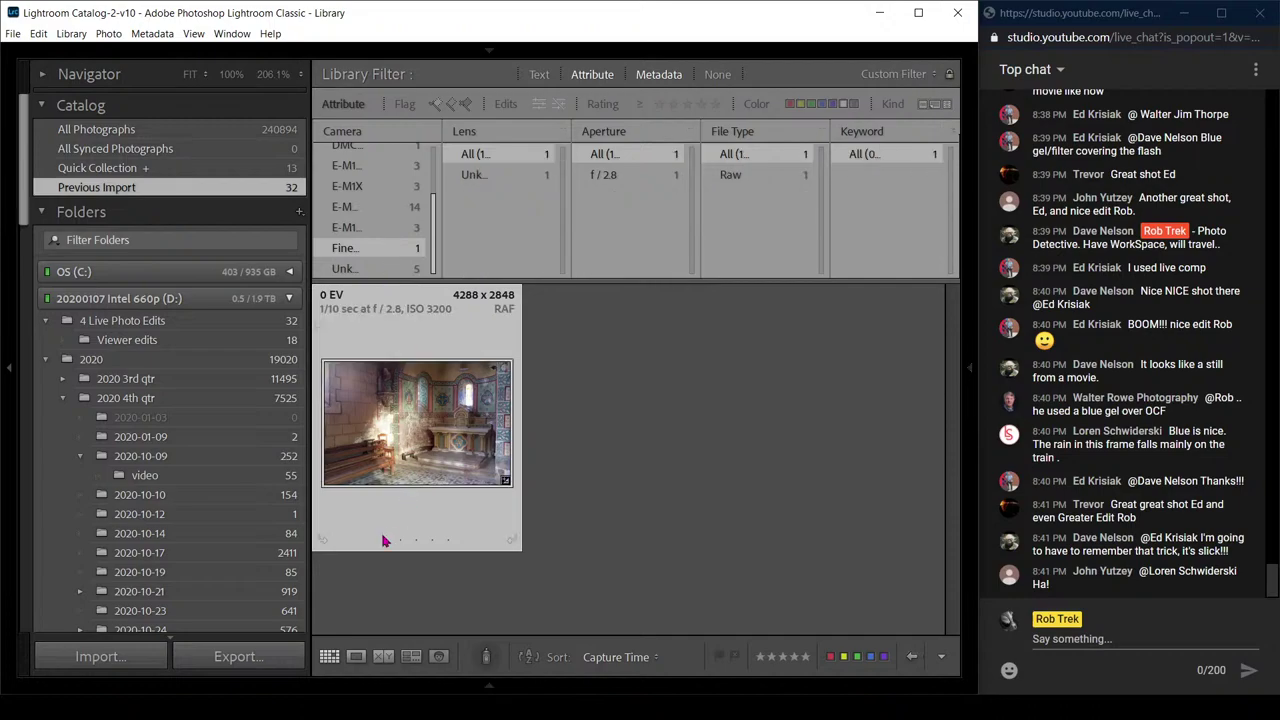
Rate the chapel photo one star, check the unknown camera's photos, and return to the "Fine…" camera filter
{"action": "left_click", "coordinate": [372, 268]}
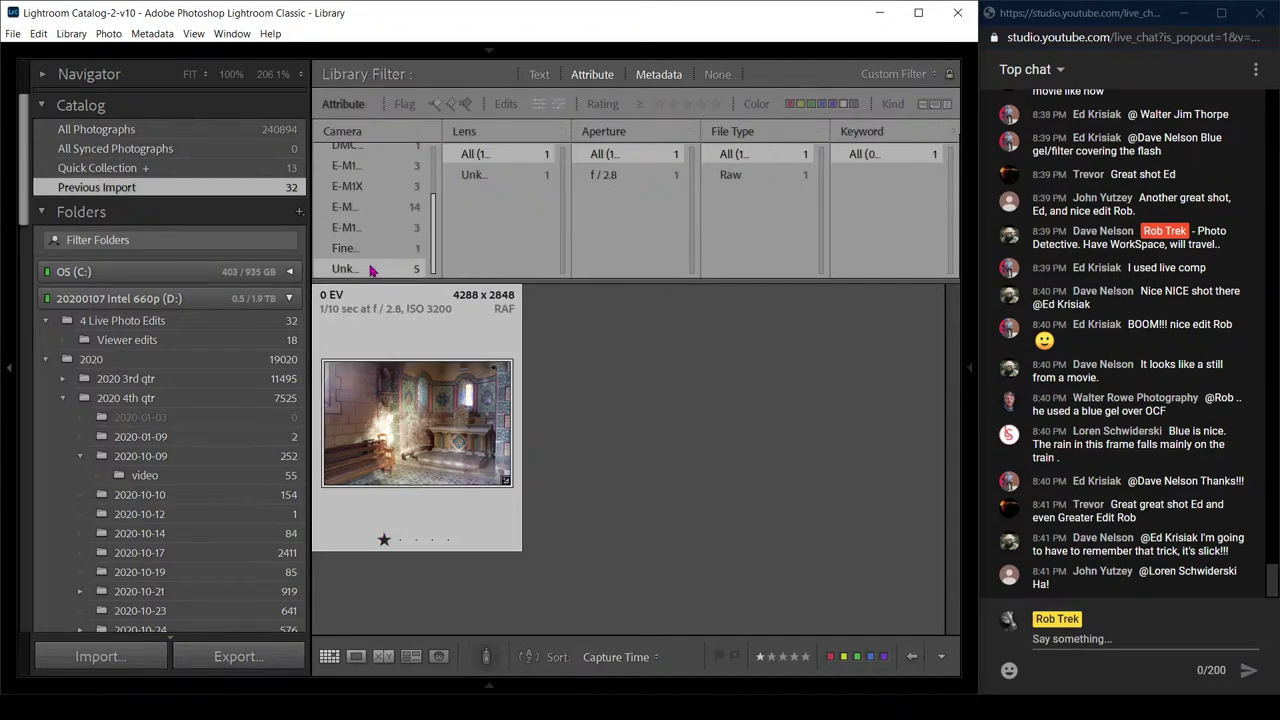
{"action": "scroll", "coordinate": [461, 416], "scroll_direction": "up", "scroll_amount": 2}
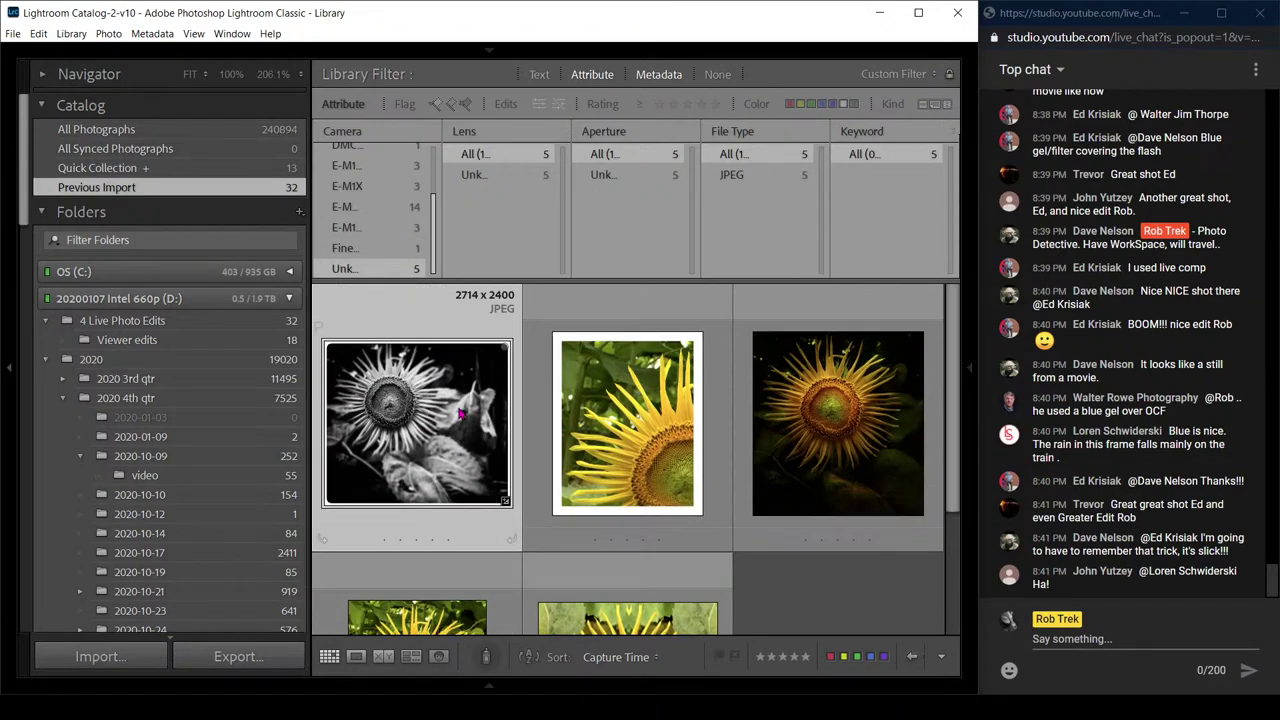
{"action": "left_click", "coordinate": [398, 249]}
{"action": "scroll", "coordinate": [396, 252], "scroll_direction": "up", "scroll_amount": 4}
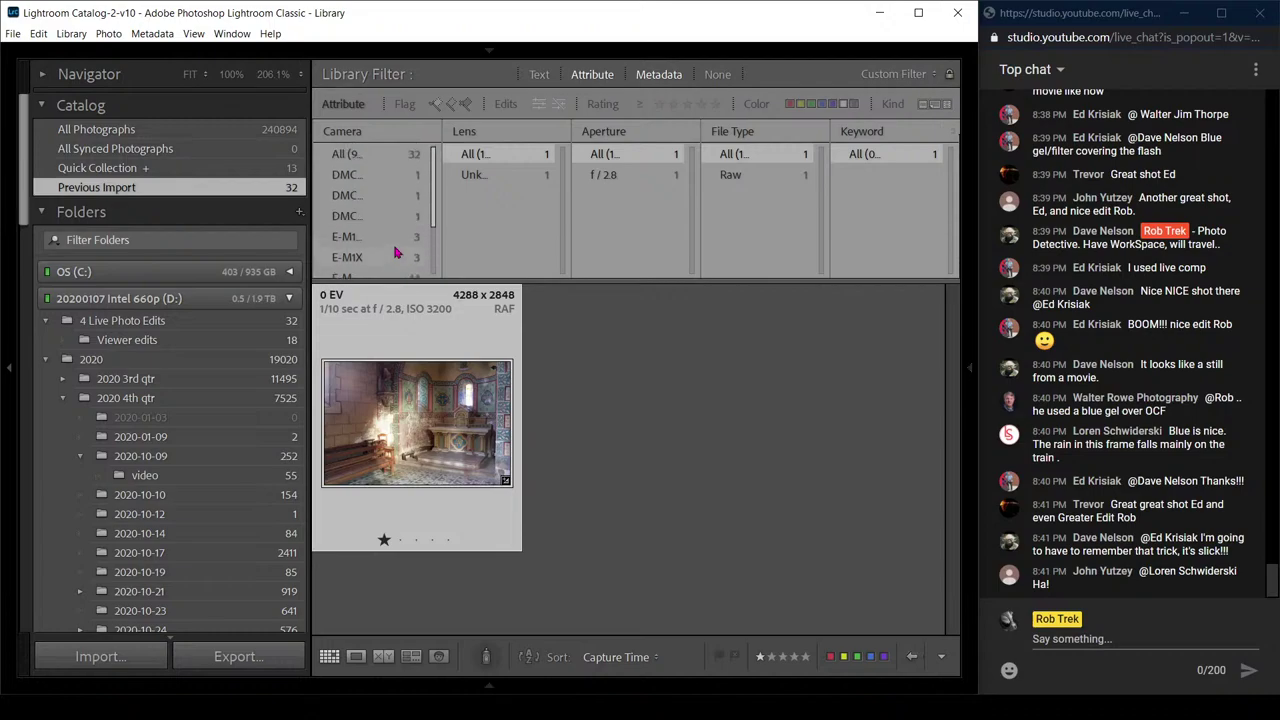
Go through the photos from the three DMC cameras, rate the bird photo one star, and return to the "Fine…" camera filter
{"action": "left_click", "coordinate": [388, 216]}
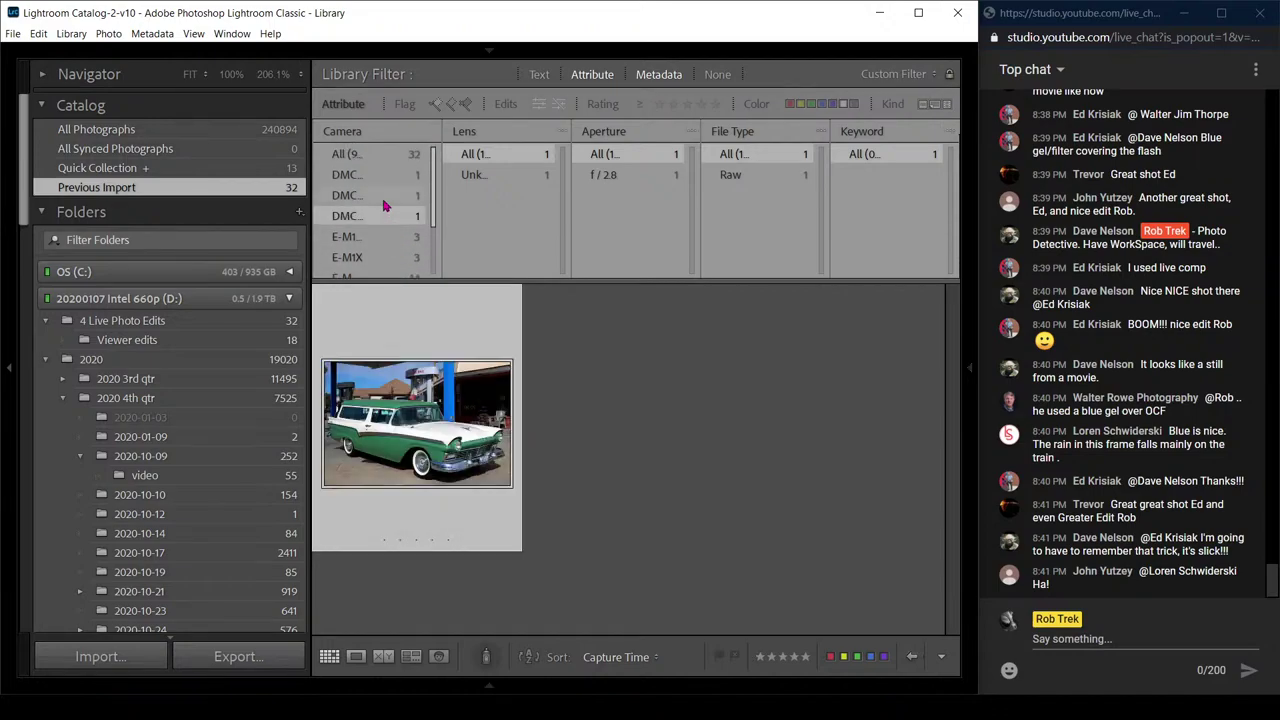
{"action": "left_click", "coordinate": [384, 195]}
{"action": "left_click", "coordinate": [381, 186]}
{"action": "left_click", "coordinate": [383, 195]}
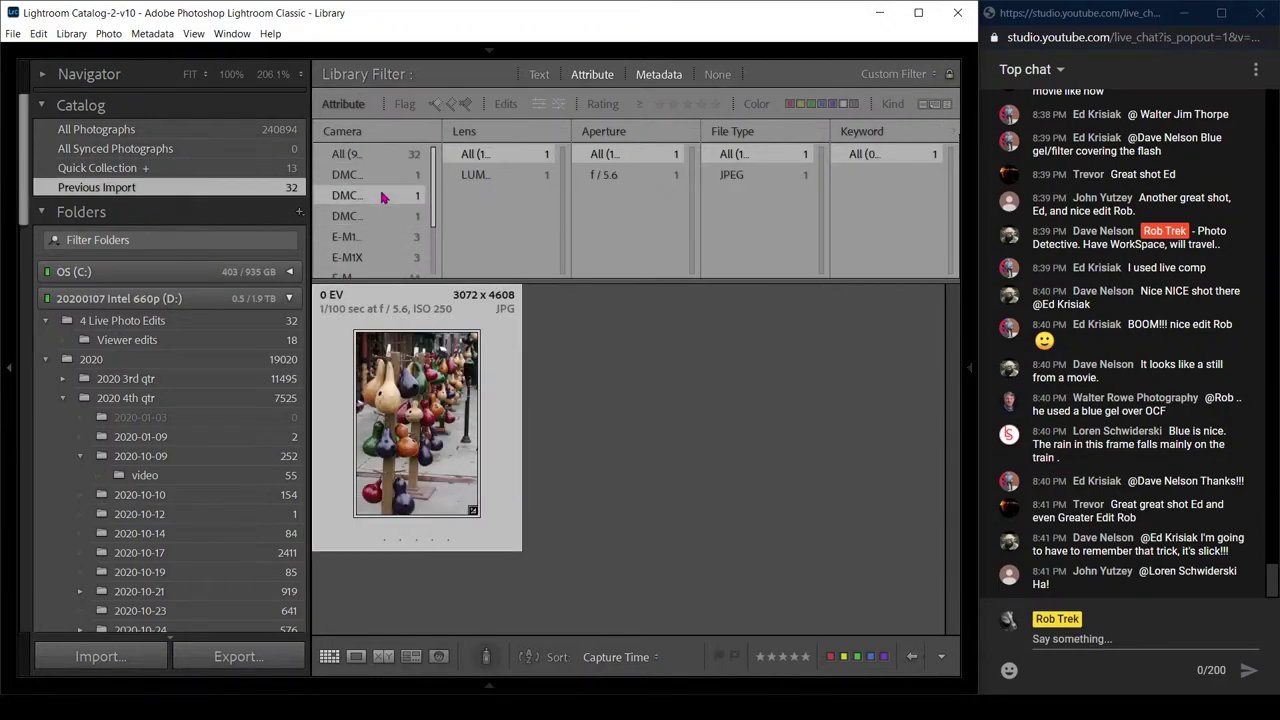
{"action": "scroll", "coordinate": [381, 228], "scroll_direction": "down", "scroll_amount": 1}
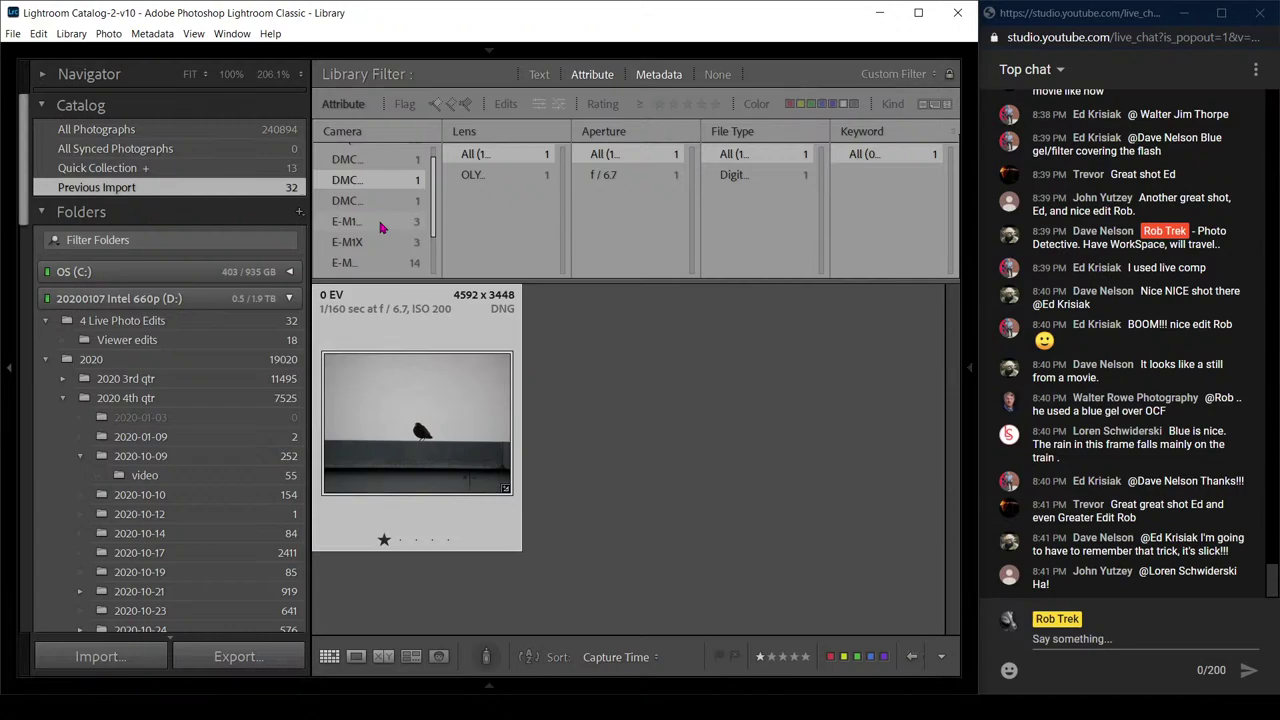
{"action": "scroll", "coordinate": [381, 228], "scroll_direction": "down", "scroll_amount": 1}
{"action": "left_click", "coordinate": [378, 190]}
{"action": "scroll", "coordinate": [390, 220], "scroll_direction": "down", "scroll_amount": 2}
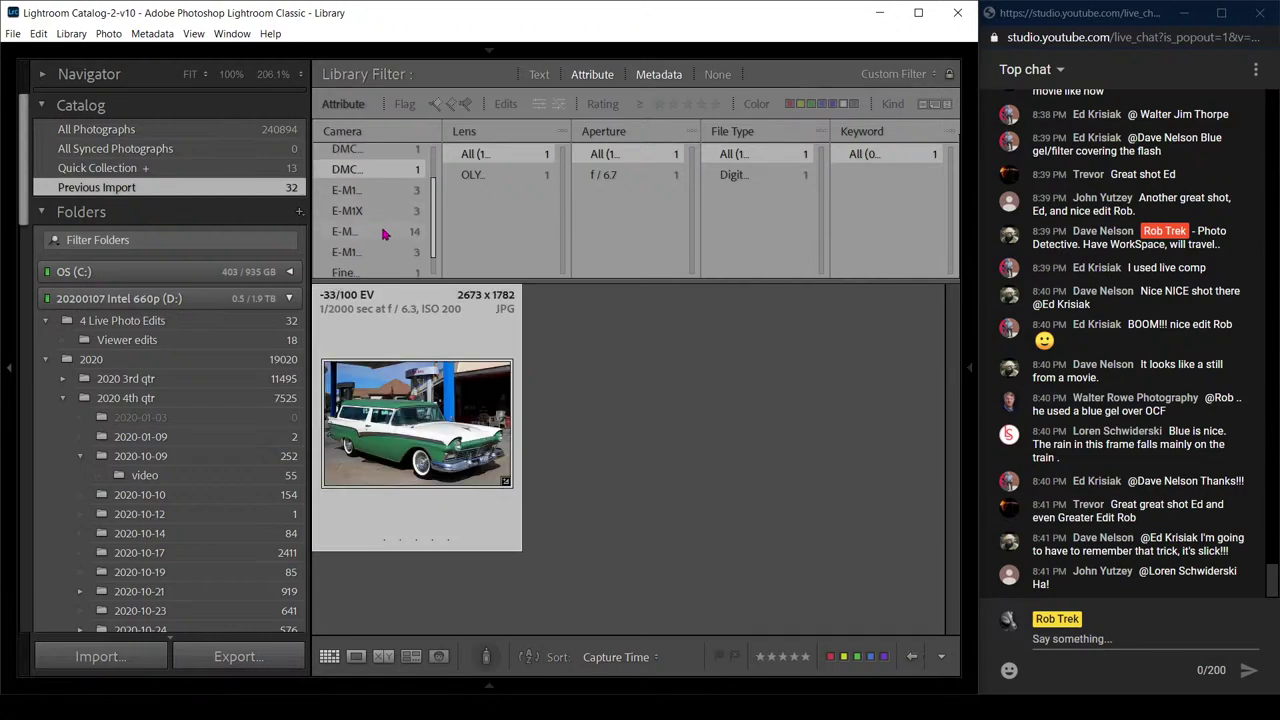
{"action": "left_click", "coordinate": [386, 248]}
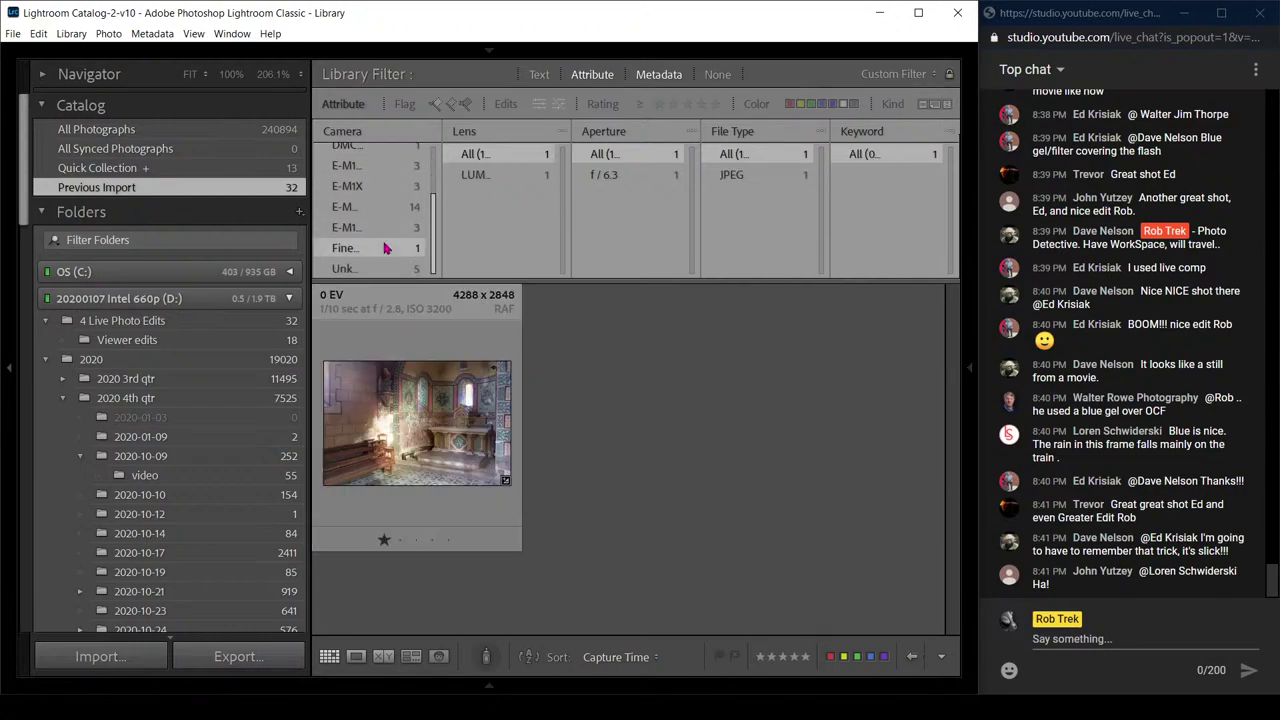
{"action": "scroll", "coordinate": [386, 248], "scroll_direction": "up", "scroll_amount": 4}
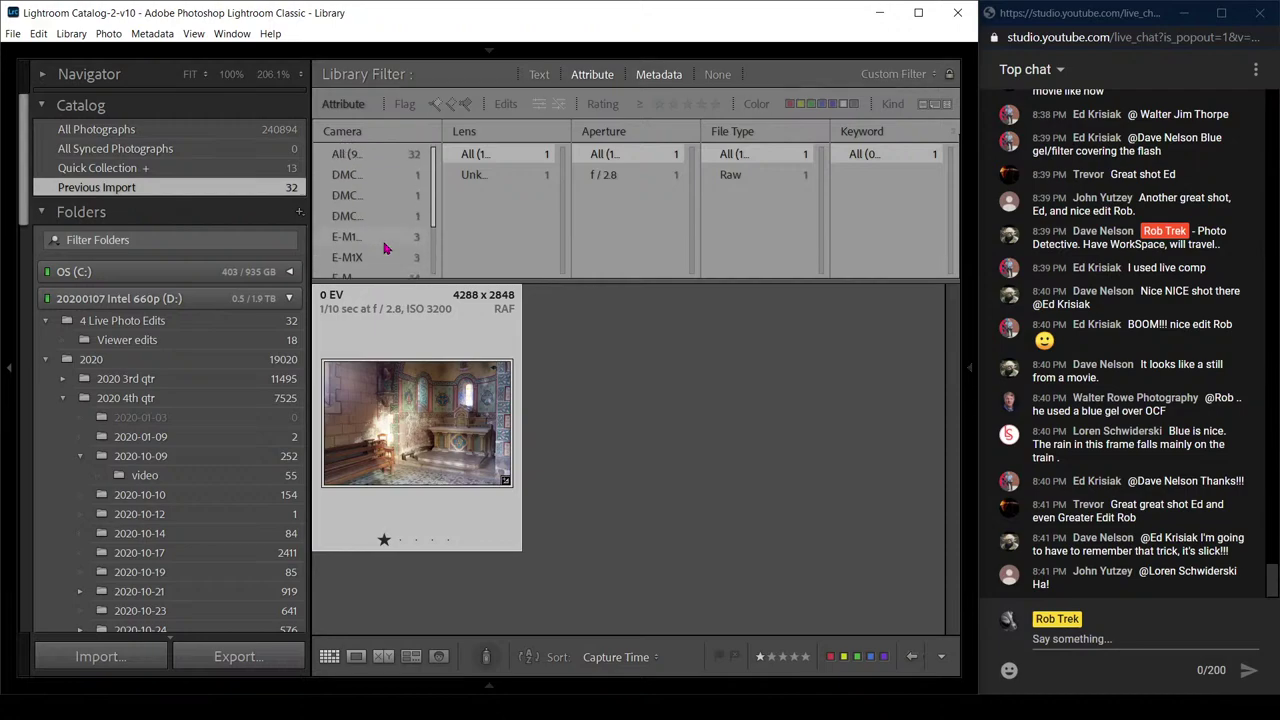
Filter all cameras' photos to one star and higher, and remove the star from the sunflower photo
{"action": "left_click", "coordinate": [659, 104]}
{"action": "left_click", "coordinate": [390, 158]}
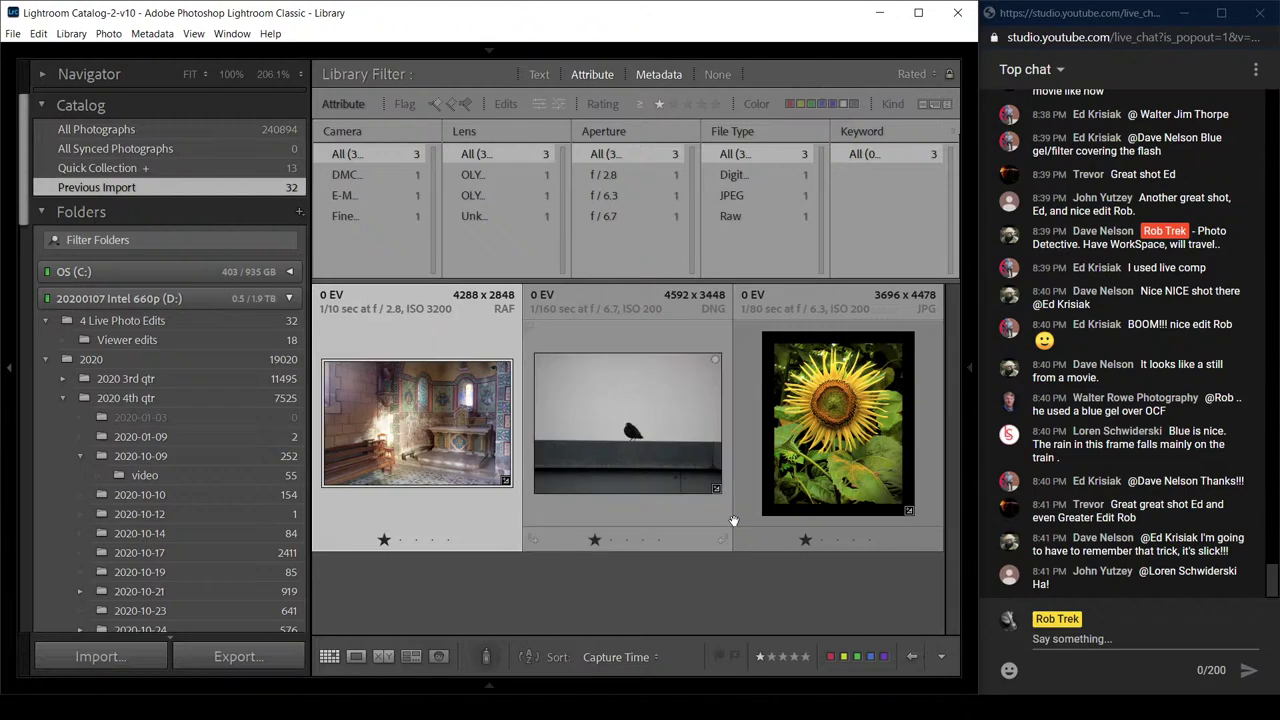
{"action": "left_click", "coordinate": [805, 541]}
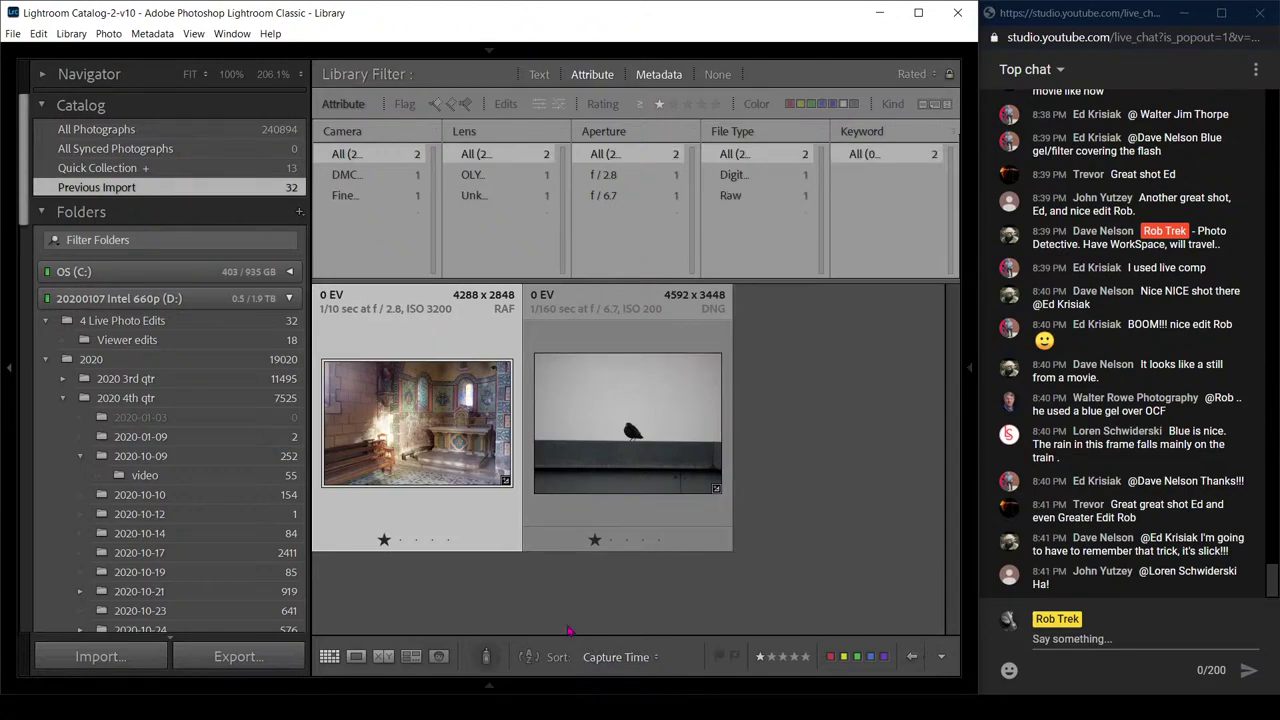
Inspect the chapel photo at 100%, hide the catalog side panel, and open the photo in the Develop module
{"action": "key", "text": "z"}
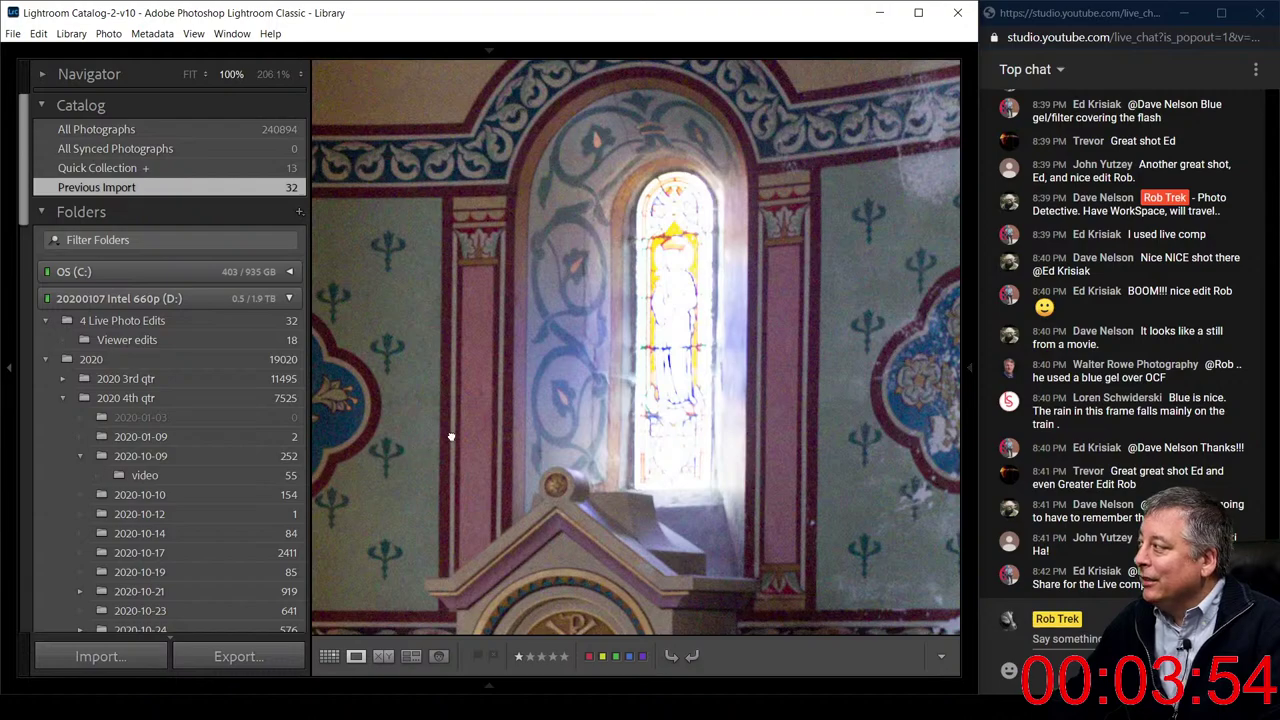
{"action": "left_click", "coordinate": [452, 435]}
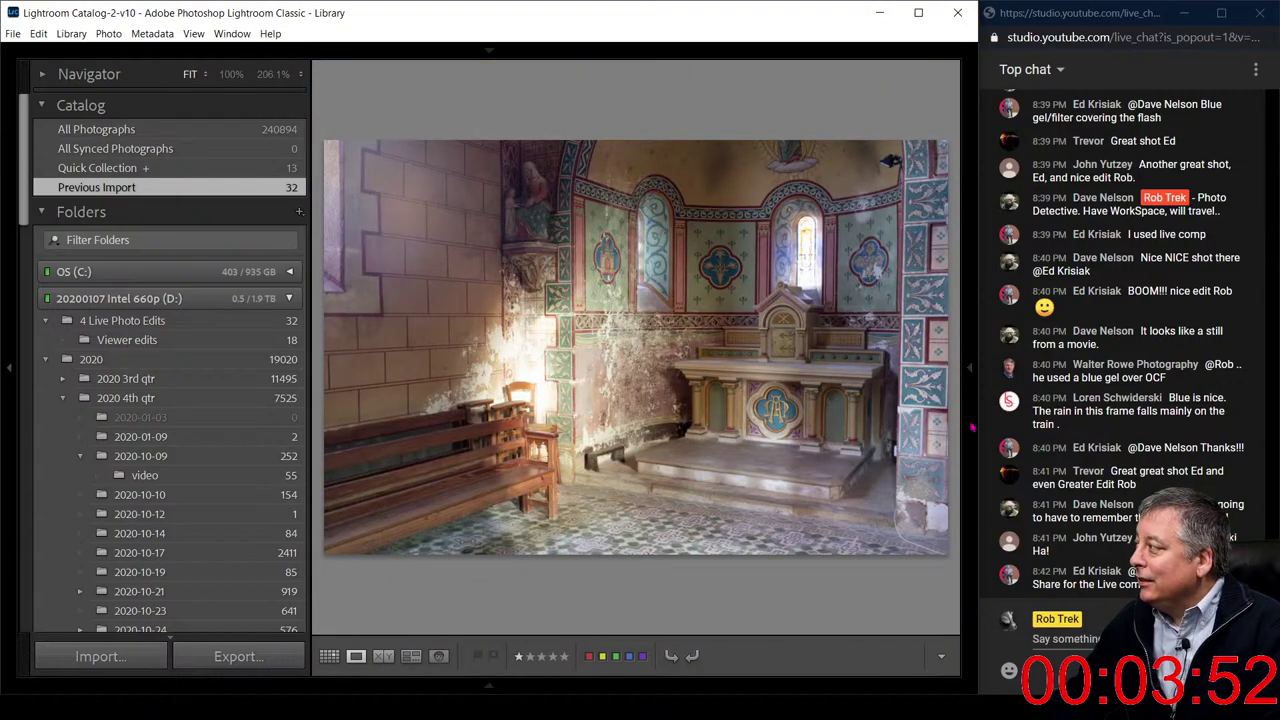
{"action": "left_click", "coordinate": [9, 368]}
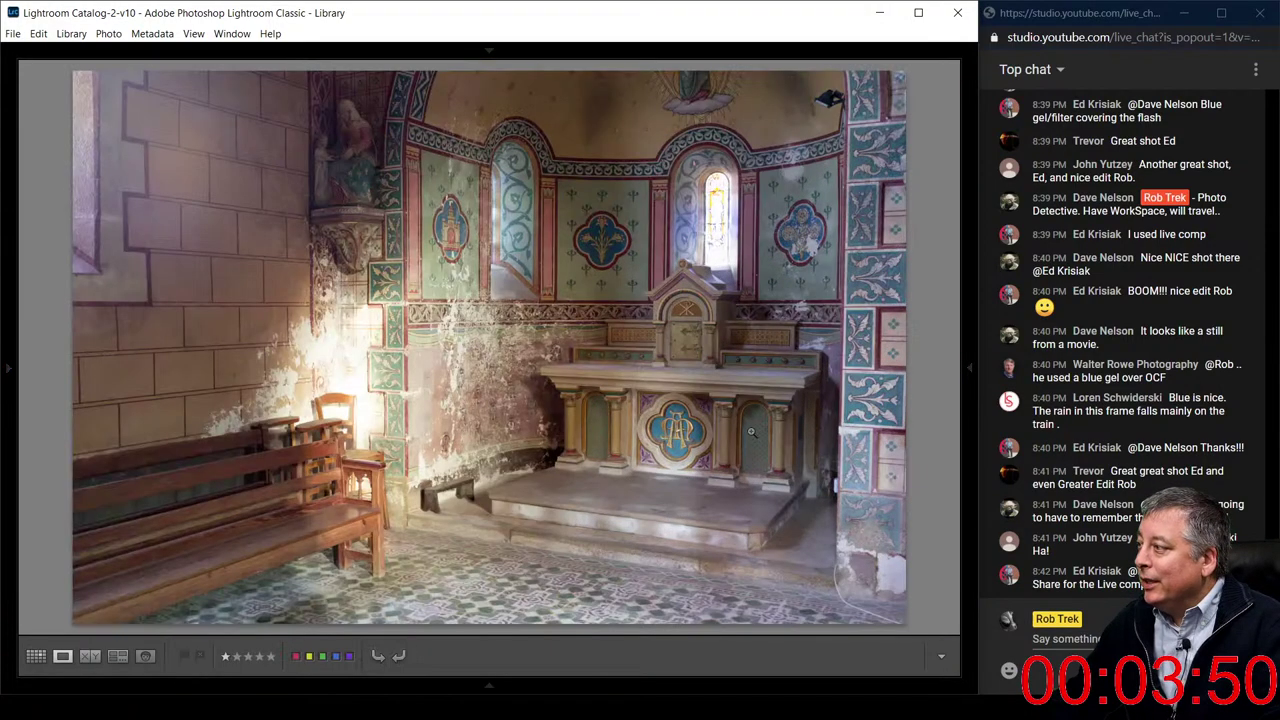
{"action": "left_click", "coordinate": [972, 380]}
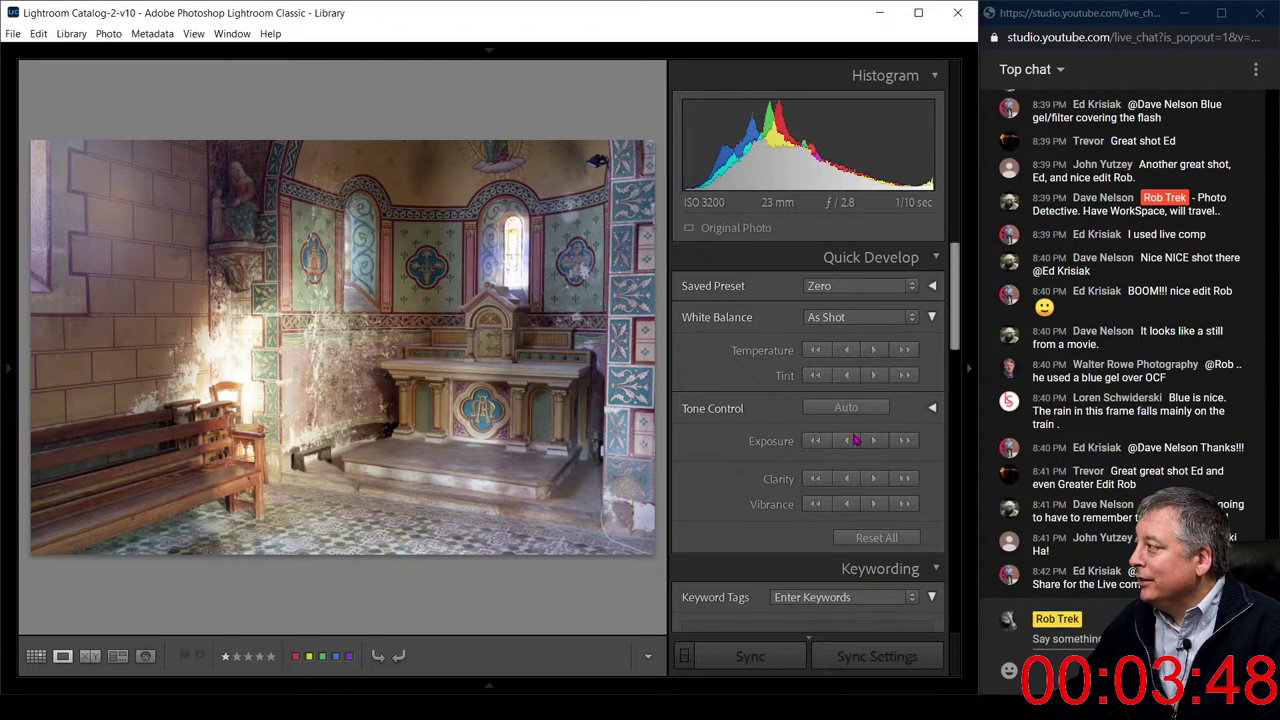
{"action": "key", "text": "d"}
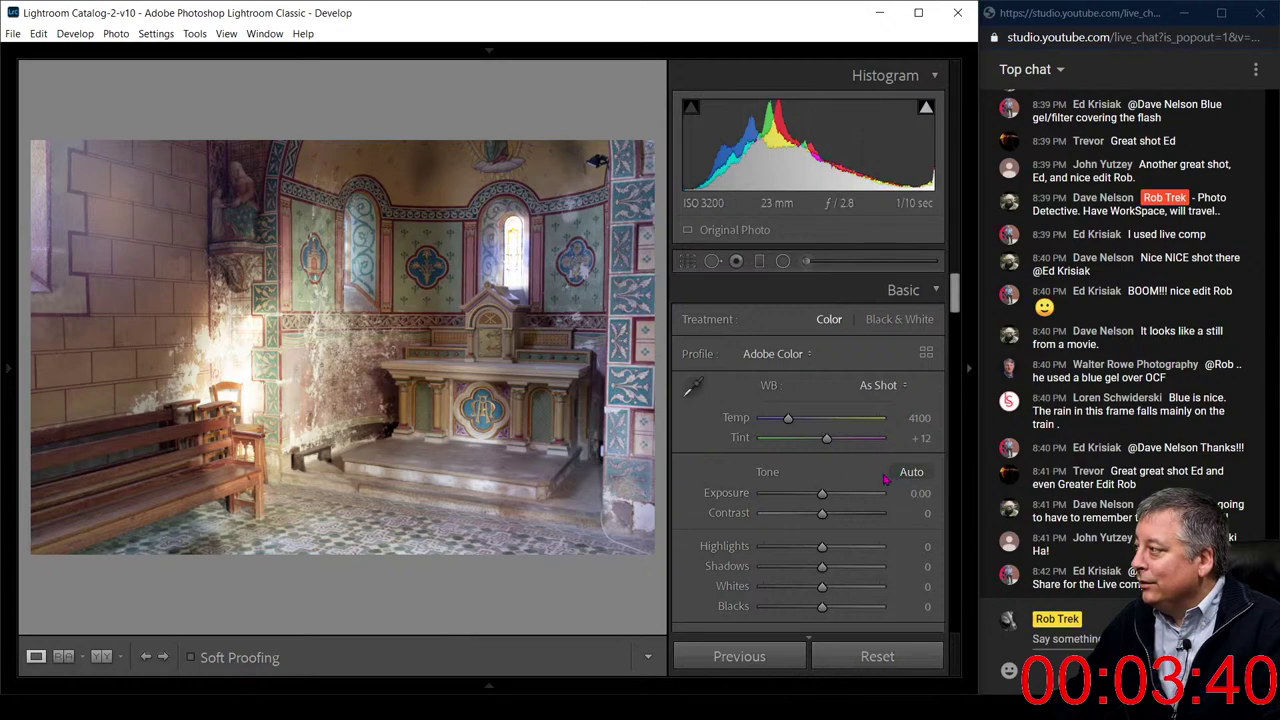
Apply Auto tone and the Auto Upright perspective correction to the chapel photo
{"action": "scroll", "coordinate": [780, 500], "scroll_direction": "down", "scroll_amount": 15}
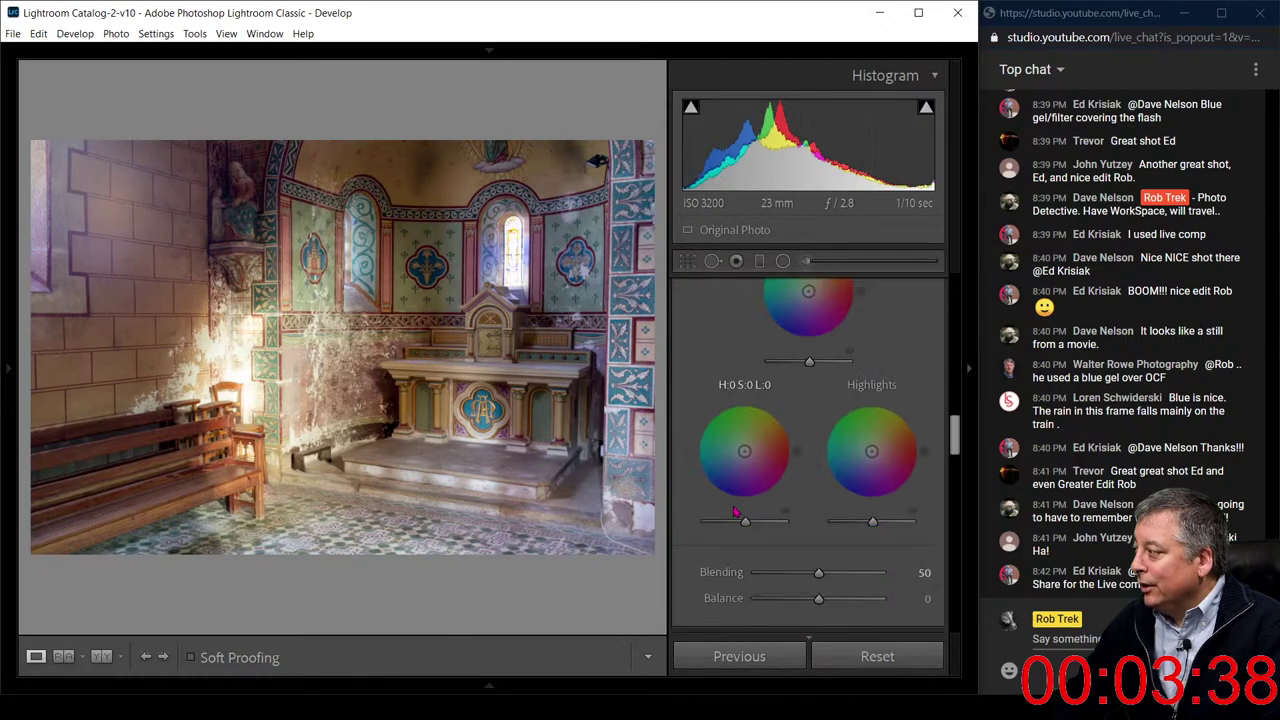
{"action": "scroll", "coordinate": [760, 490], "scroll_direction": "down", "scroll_amount": 15}
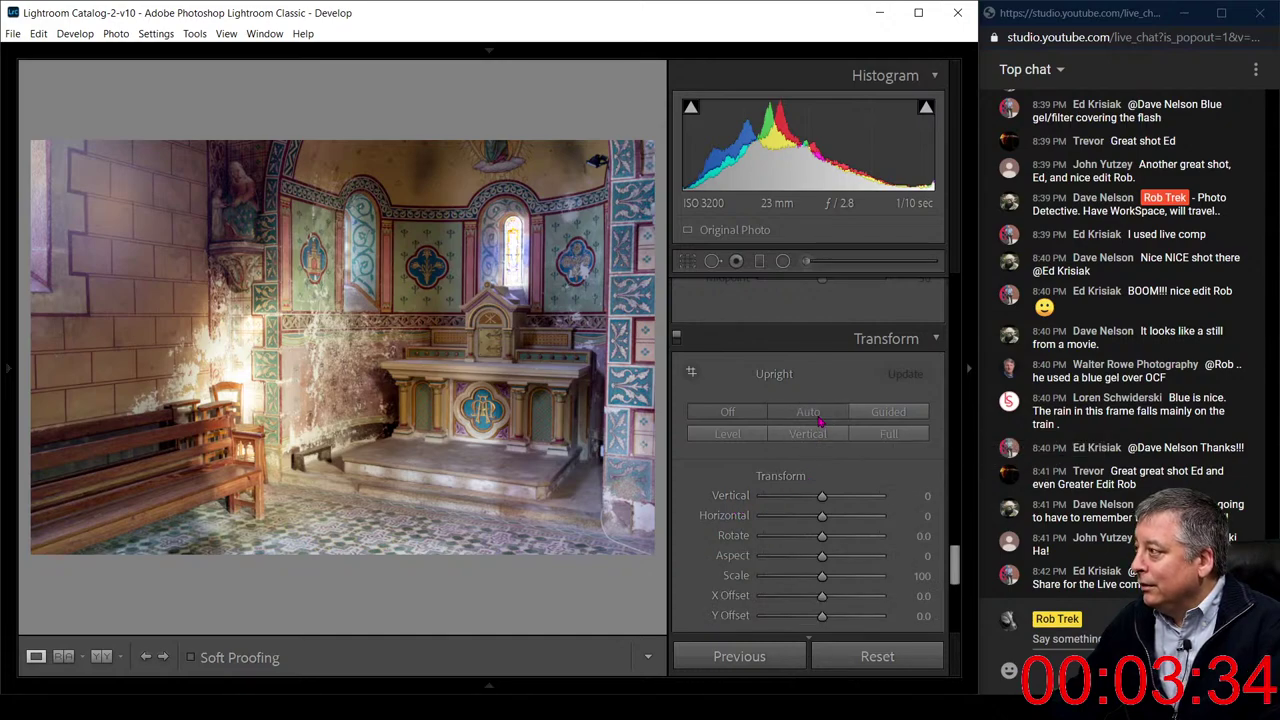
{"action": "left_click", "coordinate": [815, 416]}
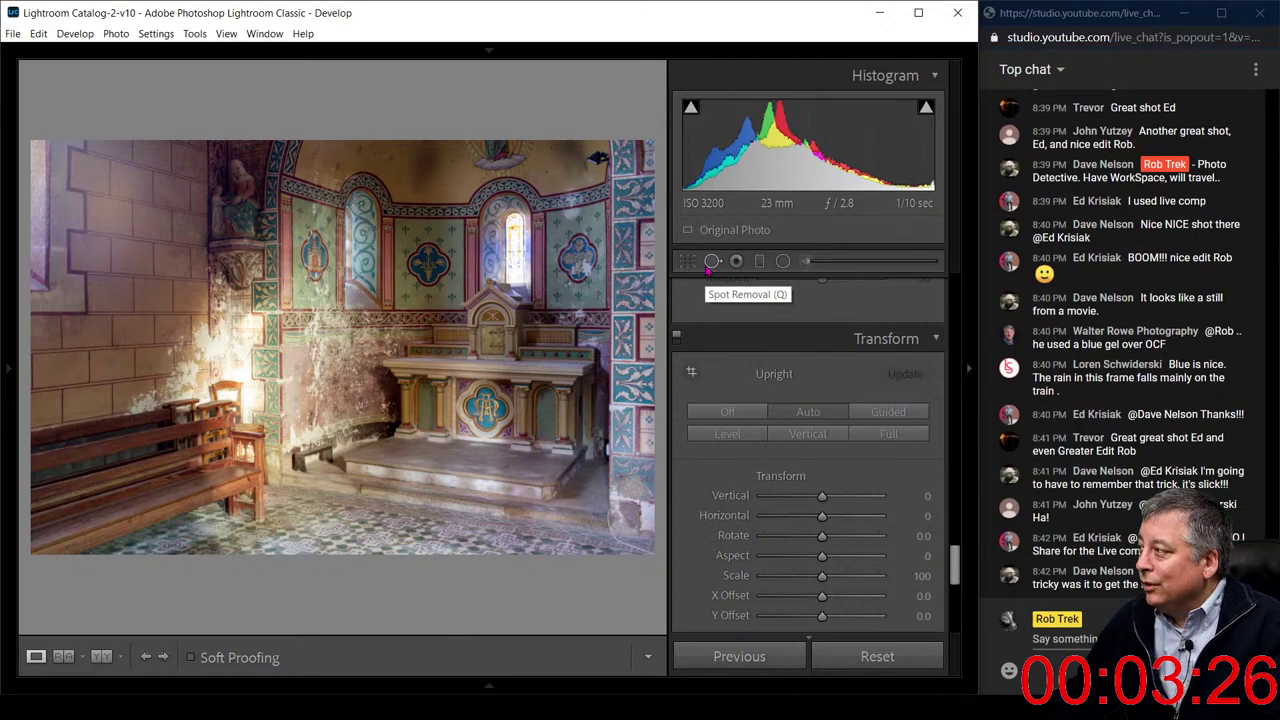
Crop the chapel photo to a 1 x 1 square around the altar, spanning the full image height
{"action": "key", "text": "r"}
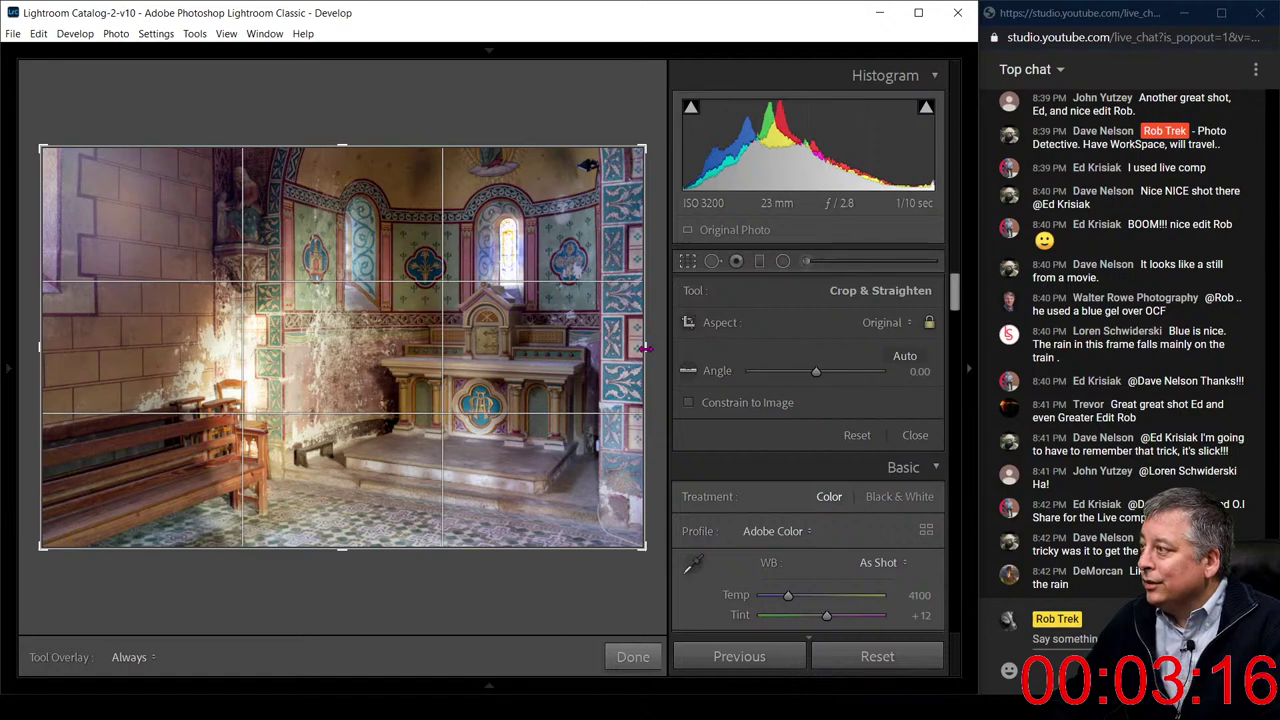
{"action": "left_click_drag", "start_coordinate": [24, 340], "coordinate": [88, 344]}
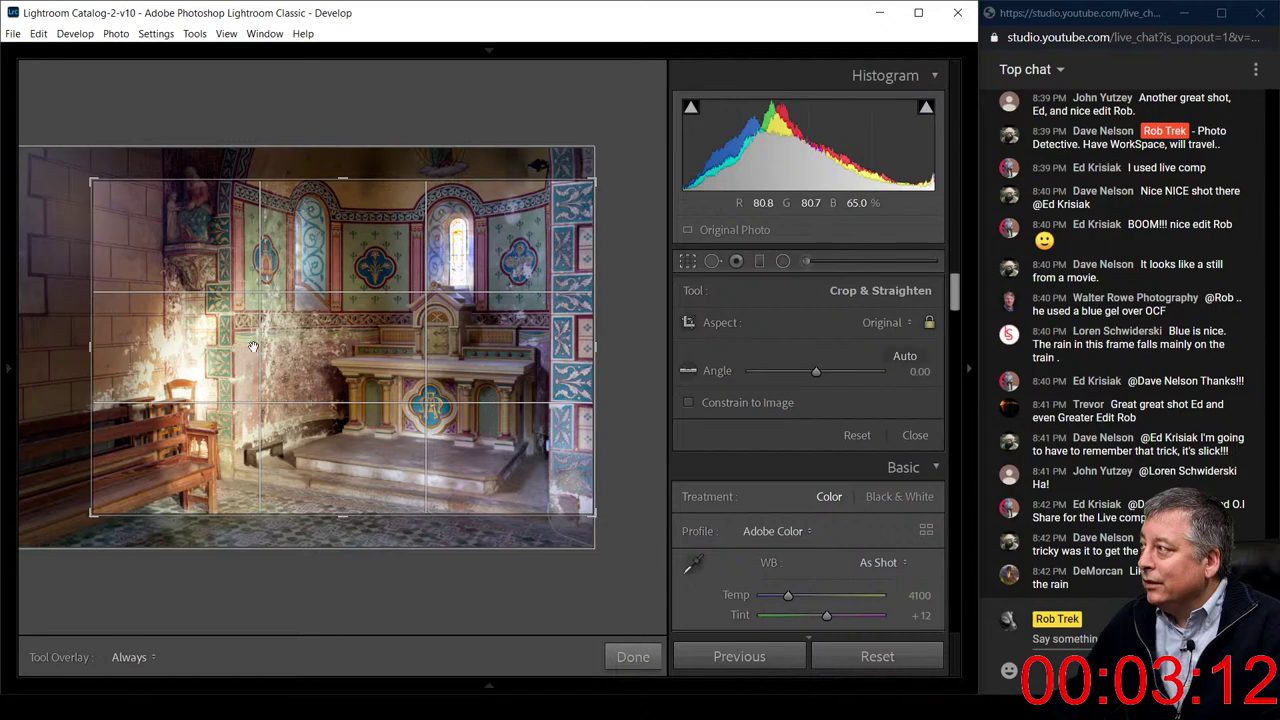
{"action": "left_click", "coordinate": [882, 322]}
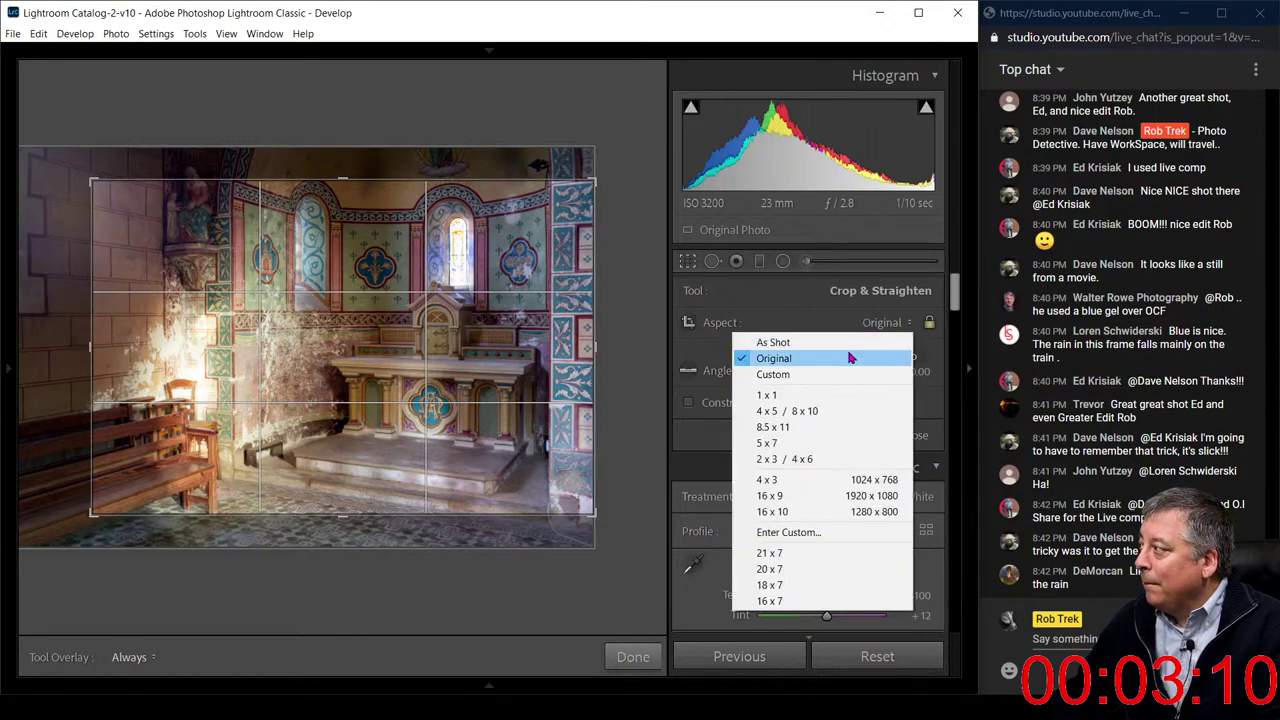
{"action": "left_click", "coordinate": [838, 395]}
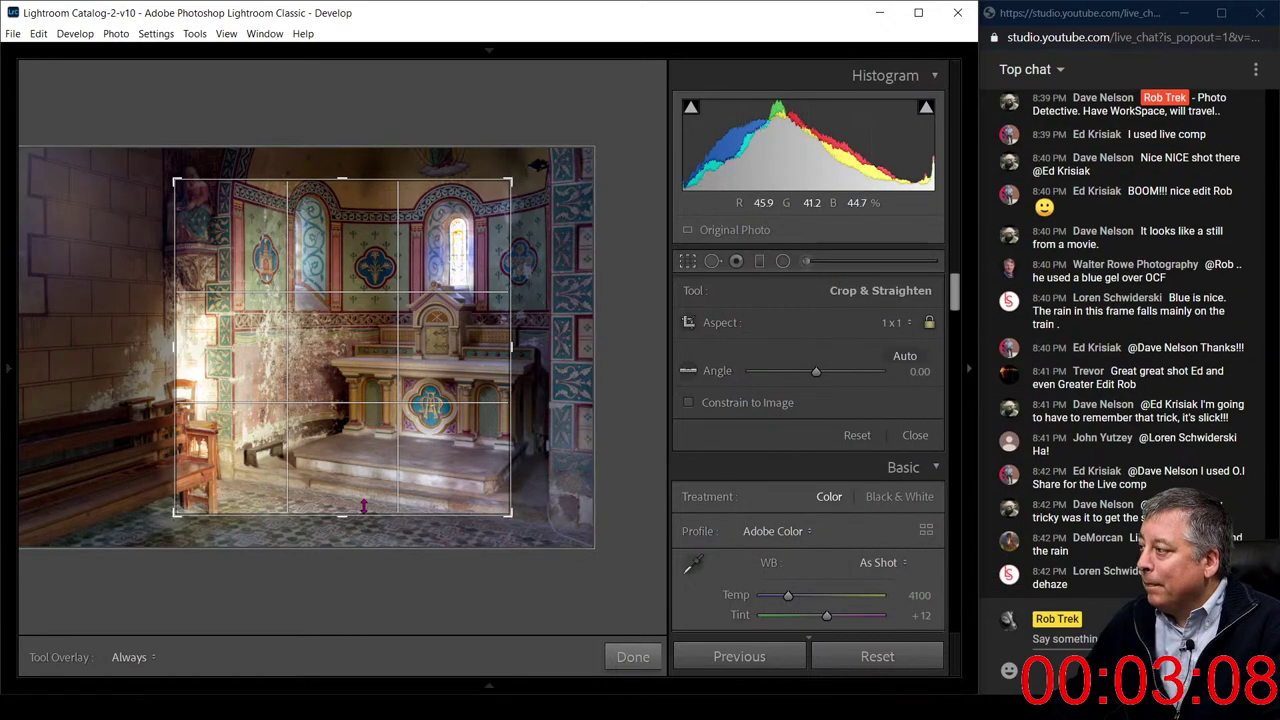
{"action": "left_click_drag", "start_coordinate": [364, 507], "coordinate": [358, 535]}
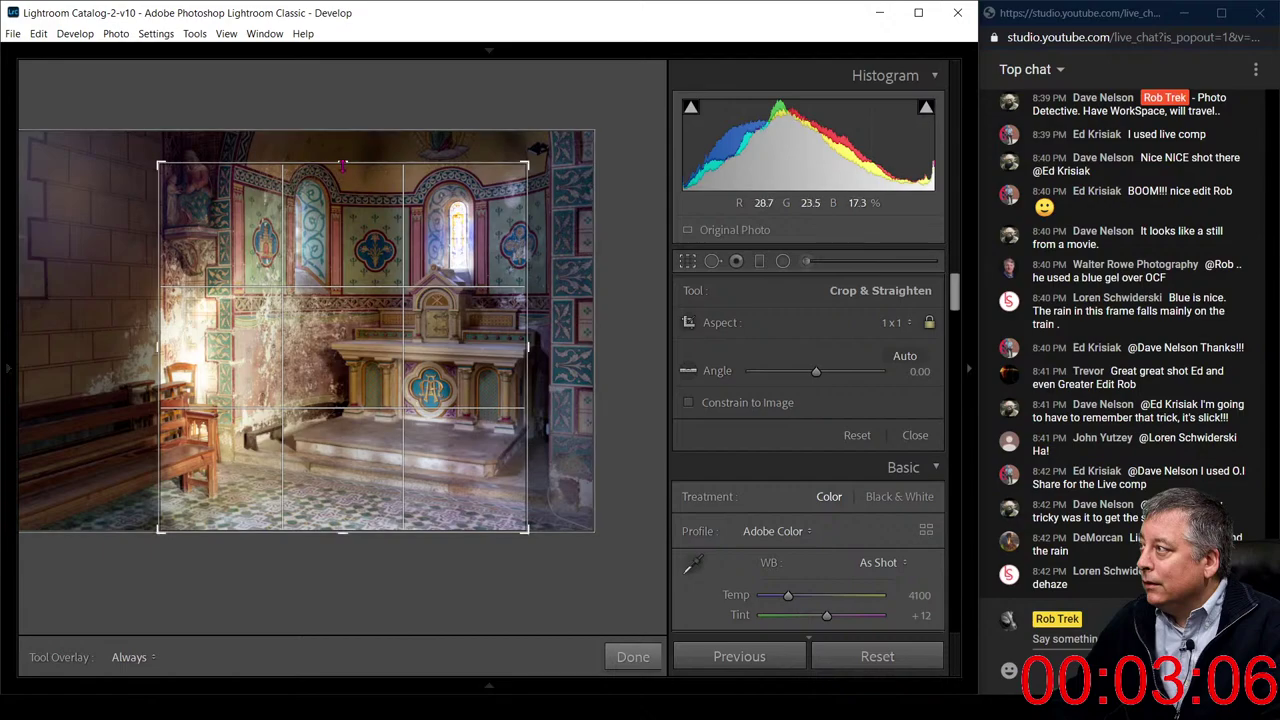
{"action": "left_click_drag", "start_coordinate": [342, 165], "coordinate": [342, 146]}
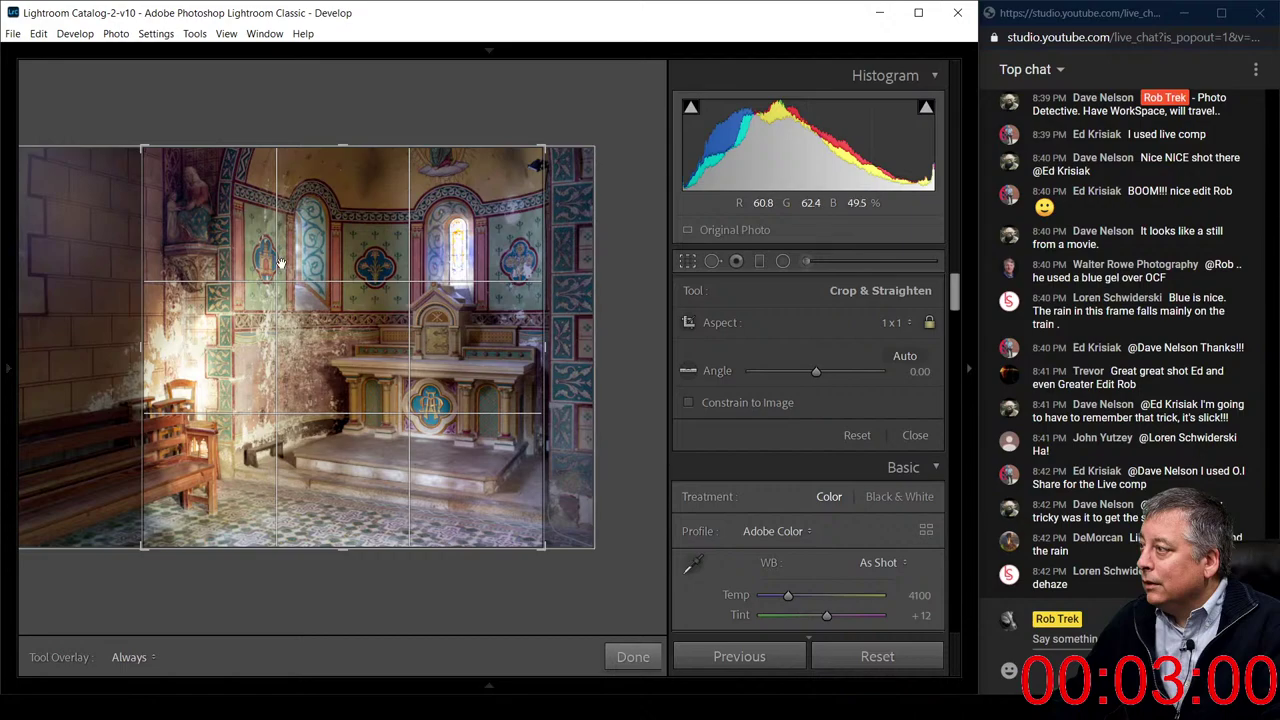
{"action": "key", "text": "Return"}
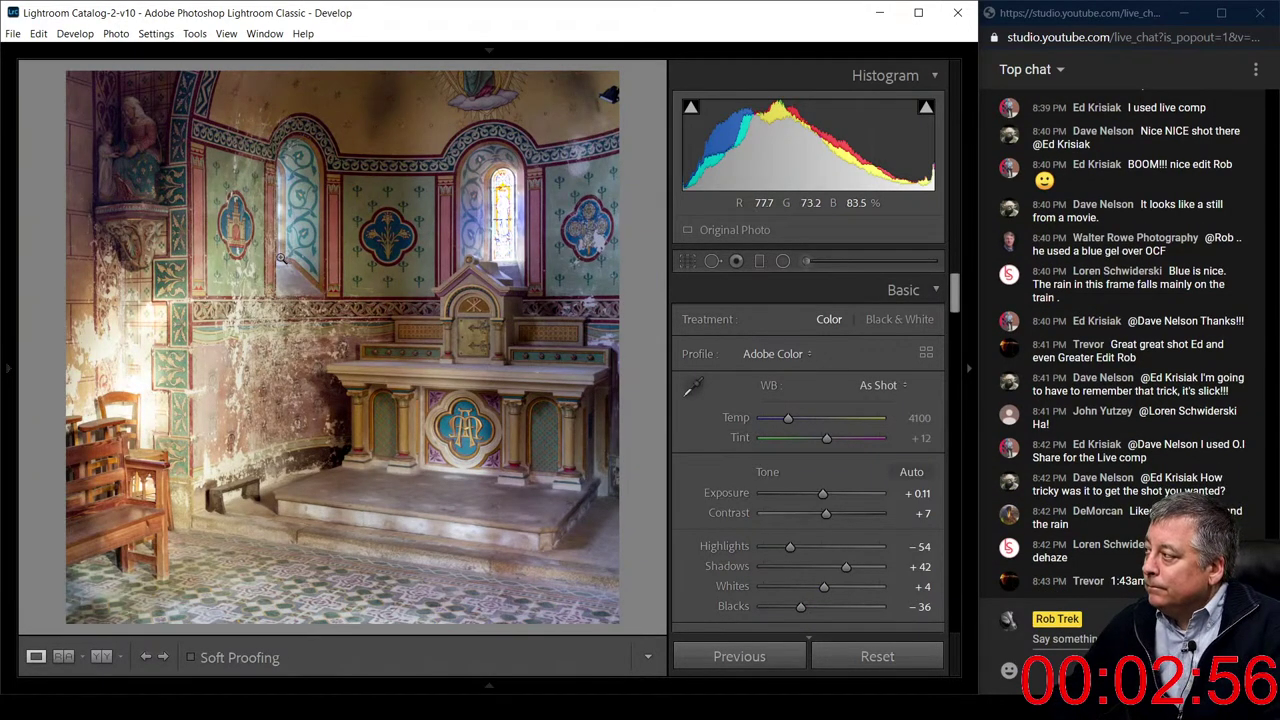
Shift the square crop slightly toward the patterned column beside the altar and apply it
{"action": "key", "text": "r"}
{"action": "left_click_drag", "start_coordinate": [283, 254], "coordinate": [270, 256]}
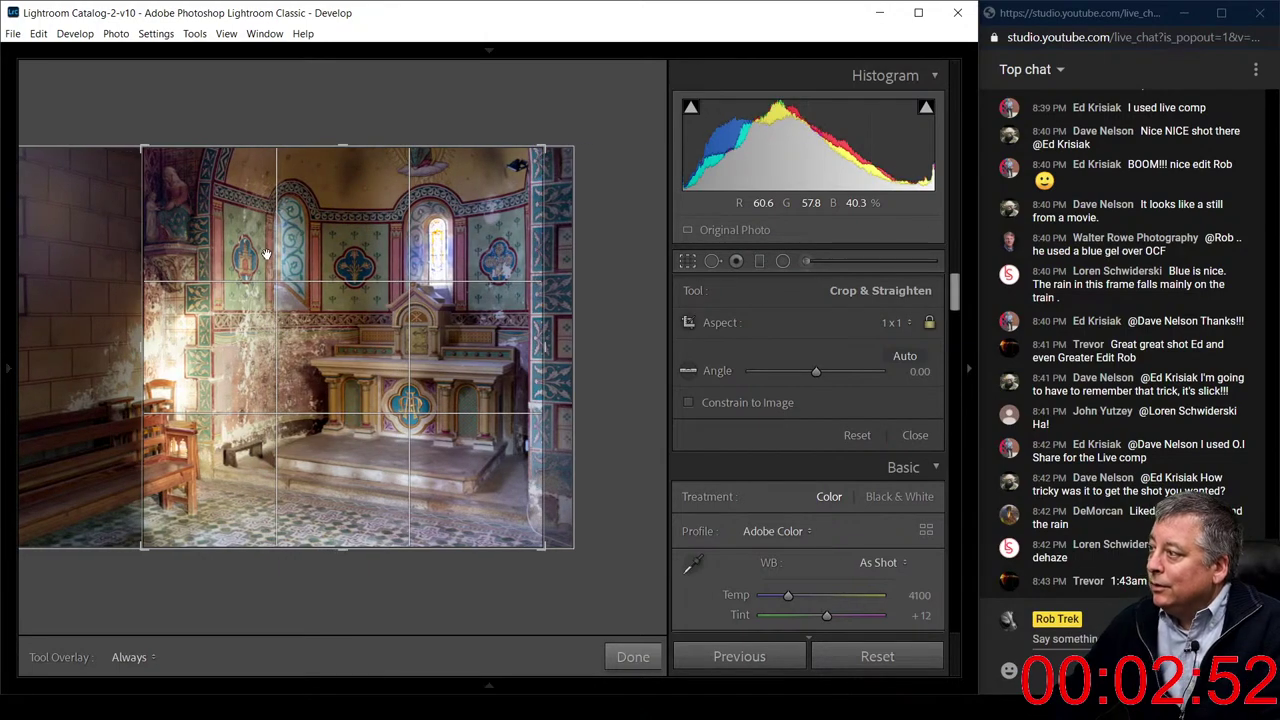
{"action": "key", "text": "Return"}
Recrop the chapel photo at 4 x 5 / 8 x 10 in landscape orientation, keeping the chairs, altar and patterned column in frame
{"action": "key", "text": "r"}
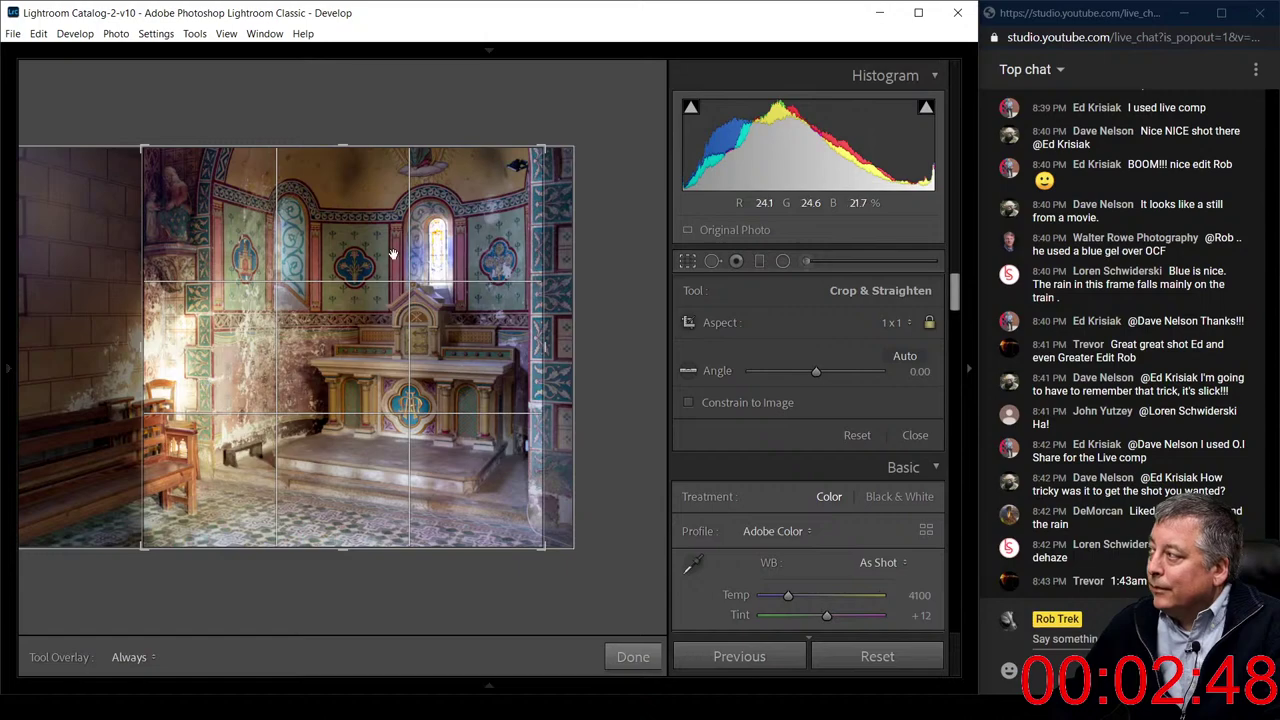
{"action": "left_click", "coordinate": [884, 323]}
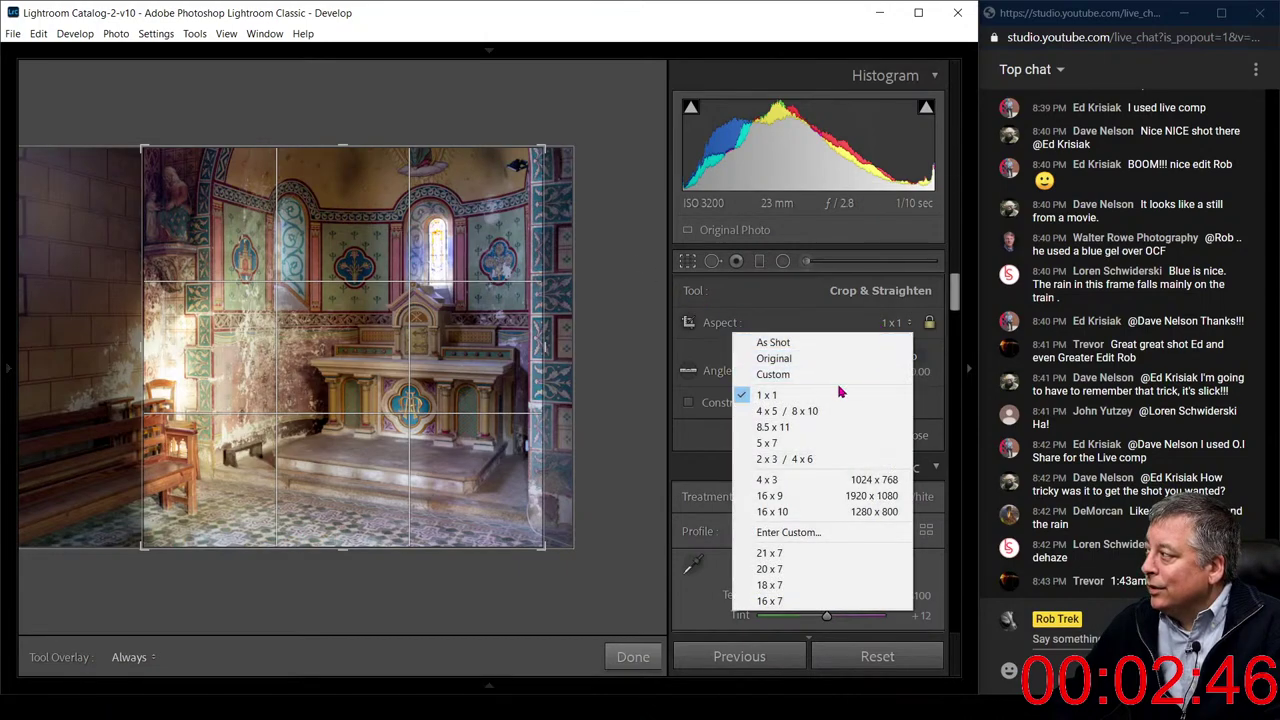
{"action": "left_click", "coordinate": [820, 411]}
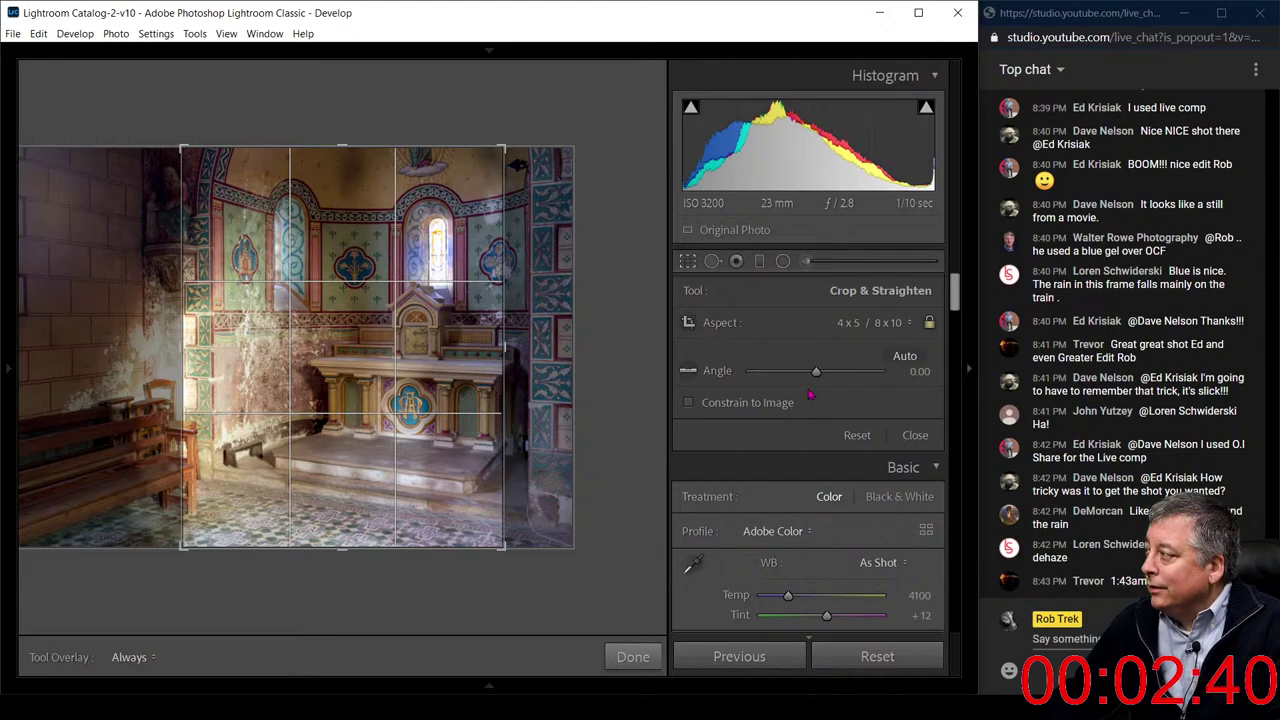
{"action": "left_click_drag", "start_coordinate": [504, 147], "coordinate": [539, 264]}
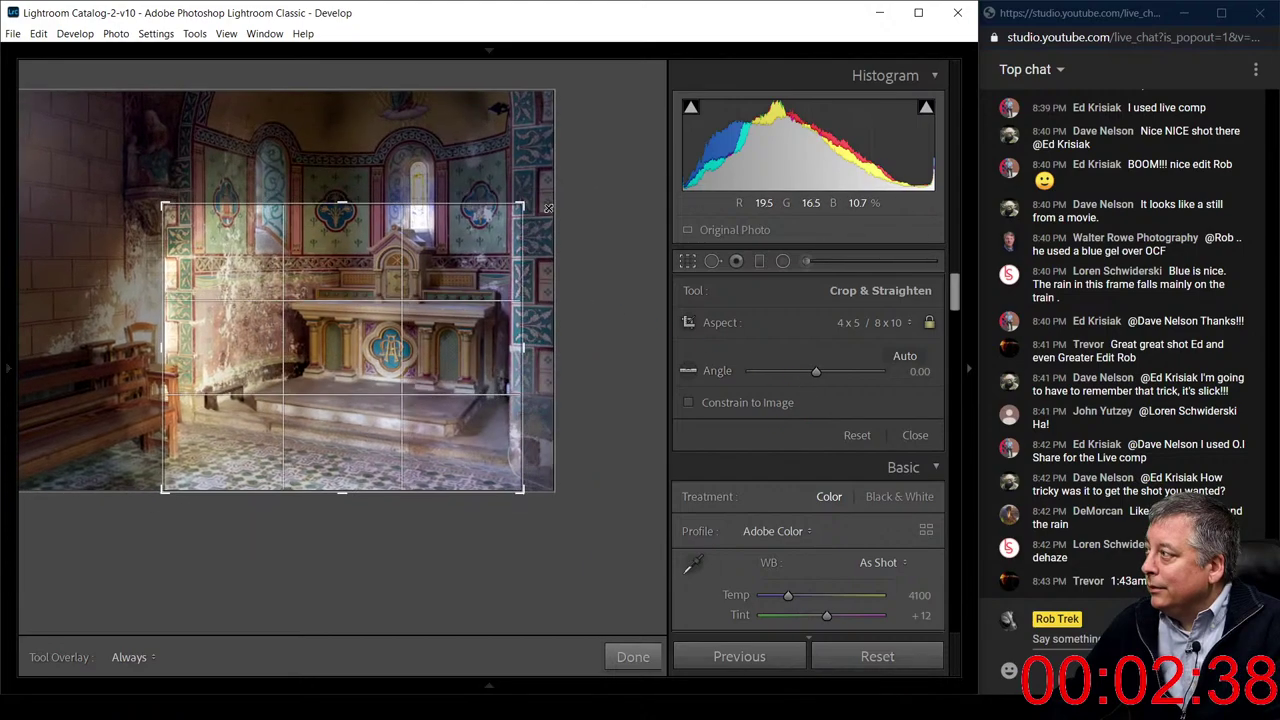
{"action": "left_click_drag", "start_coordinate": [146, 182], "coordinate": [77, 141]}
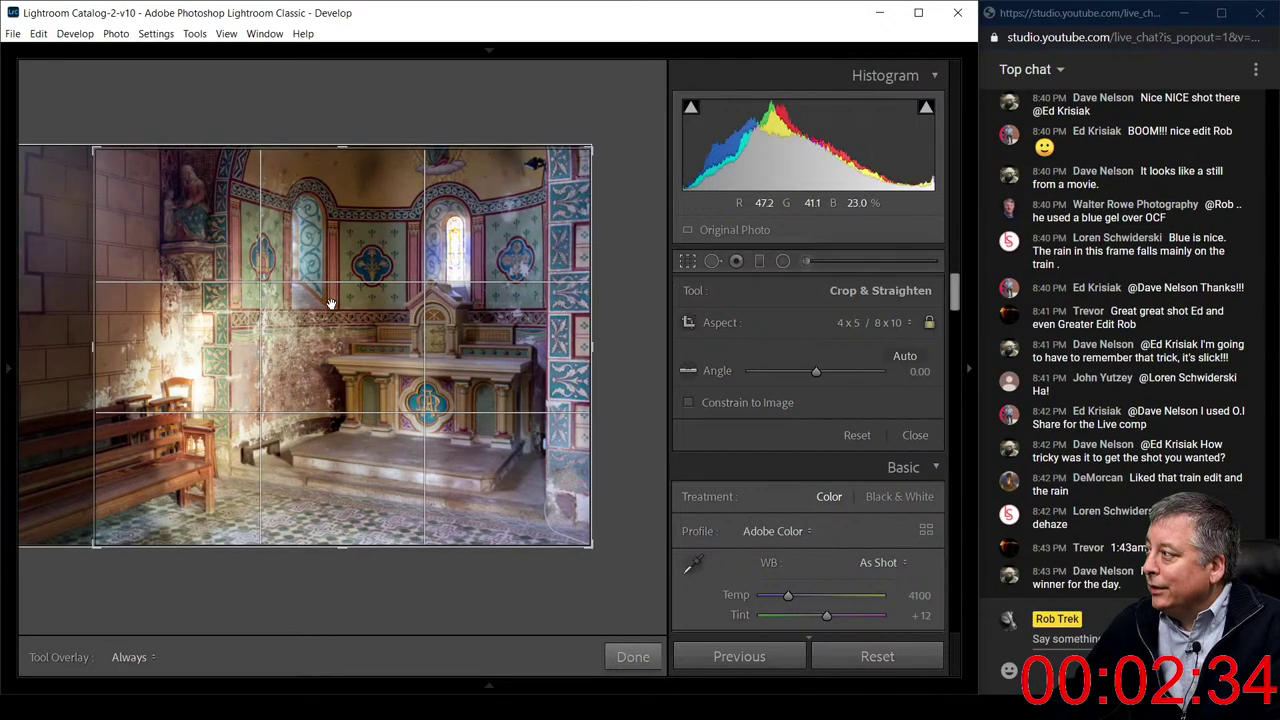
{"action": "left_click_drag", "start_coordinate": [95, 151], "coordinate": [106, 157]}
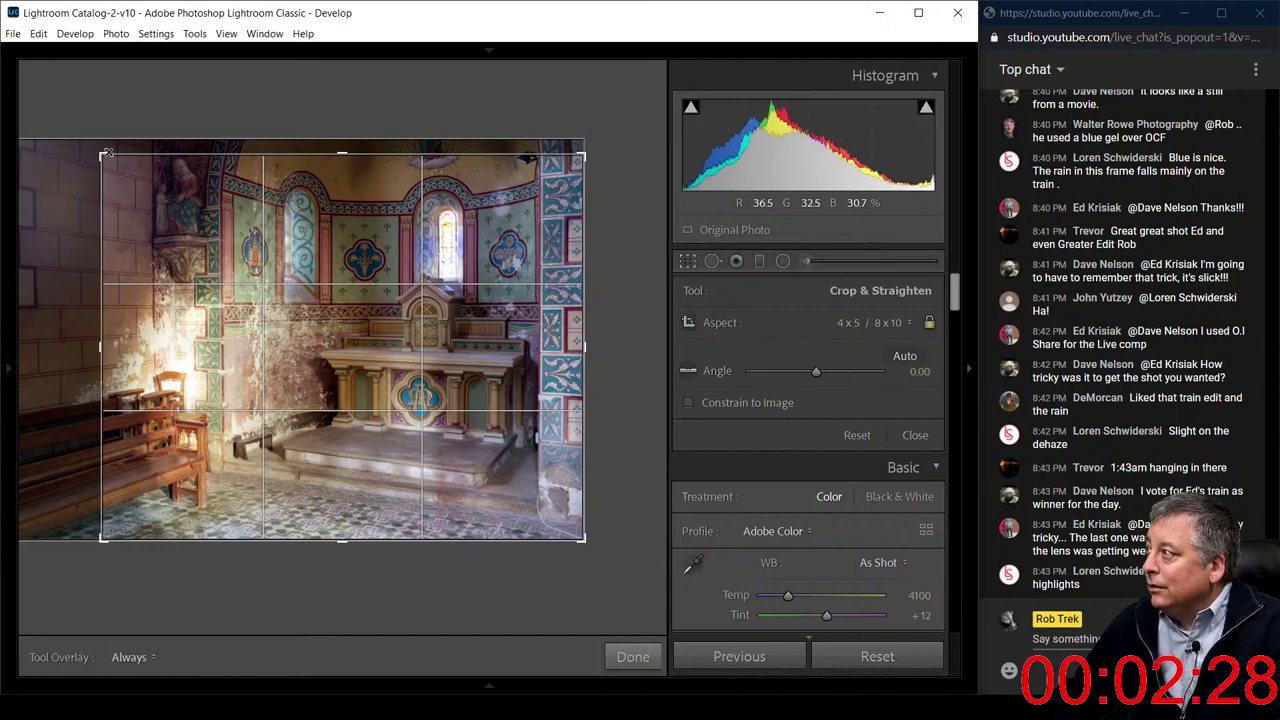
{"action": "key", "text": "Return"}
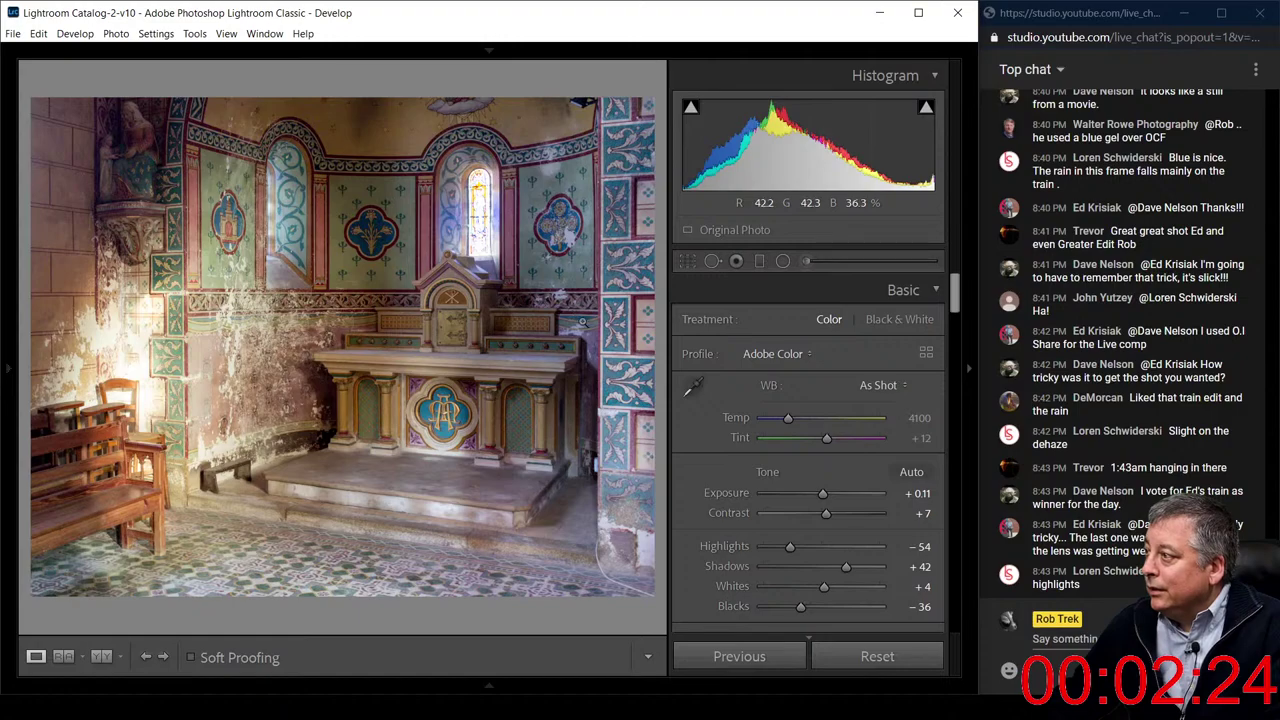
Darken the chapel's tones by setting Highlights to −100, Whites to −6 and Blacks to −76
{"action": "scroll", "coordinate": [770, 470], "scroll_direction": "down", "scroll_amount": 2}
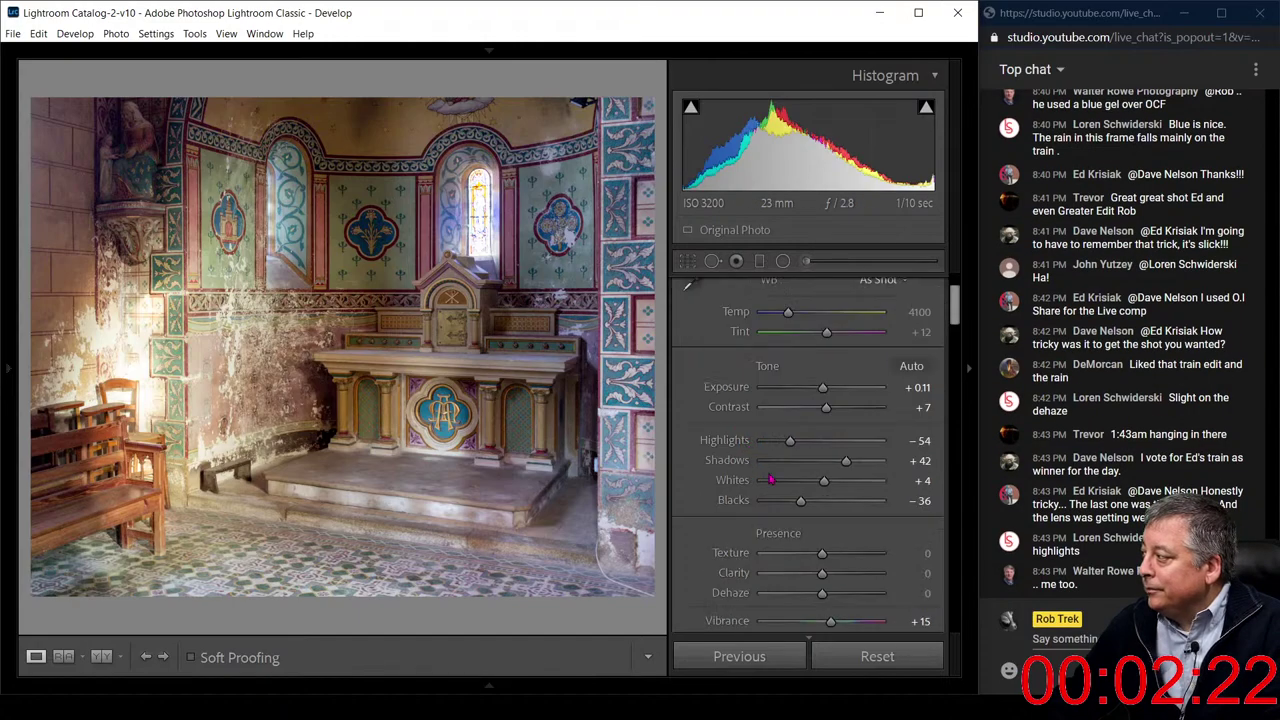
{"action": "left_click_drag", "start_coordinate": [800, 500], "coordinate": [750, 446]}
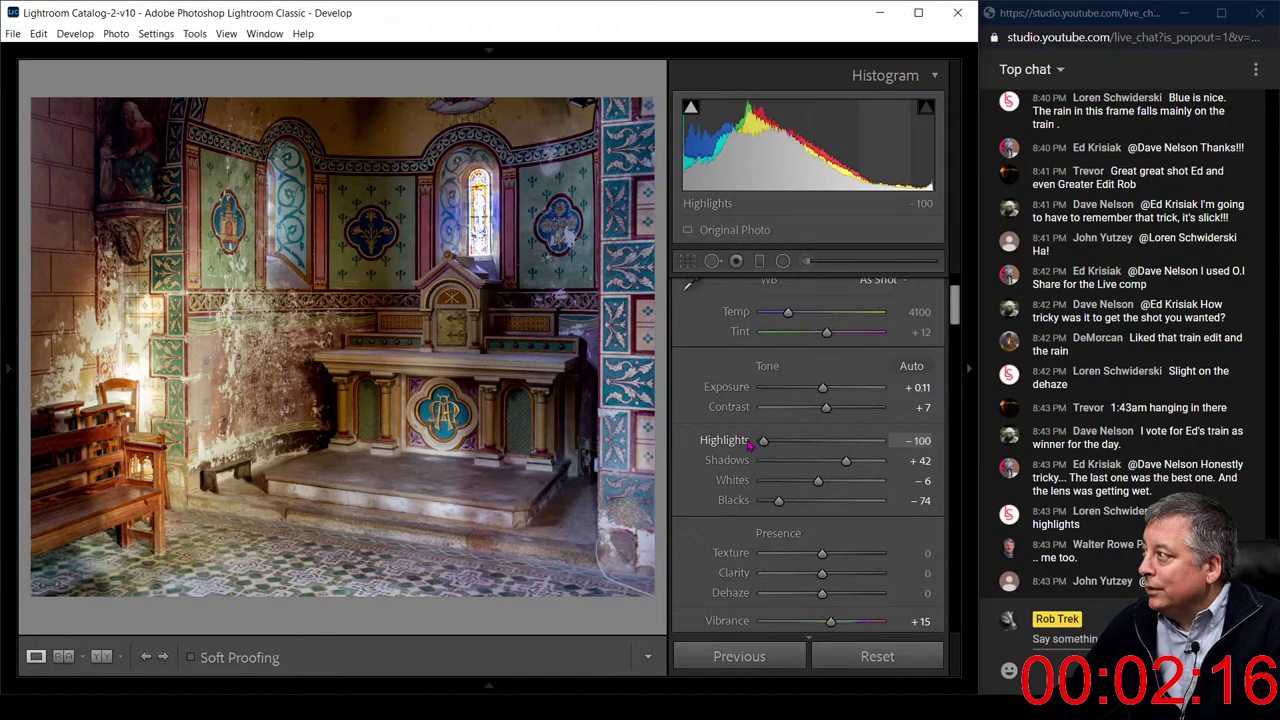
{"action": "double_click", "coordinate": [764, 504]}
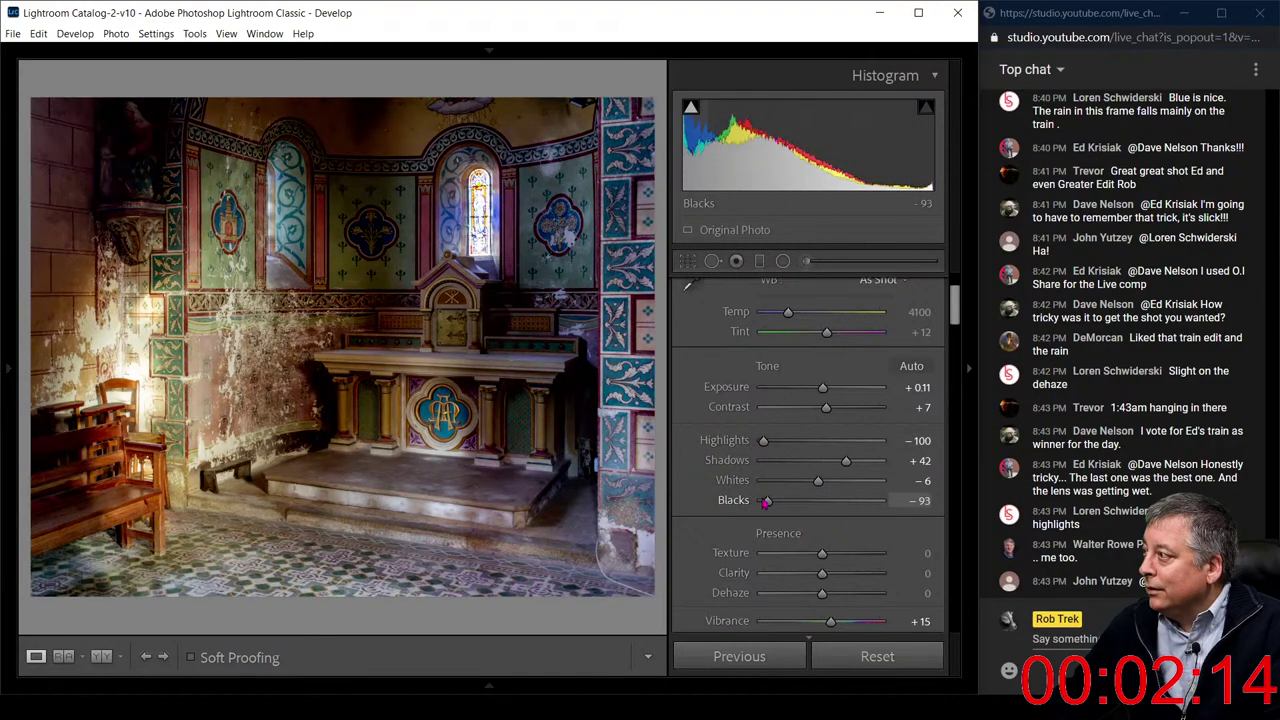
{"action": "left_click_drag", "start_coordinate": [811, 505], "coordinate": [785, 505]}
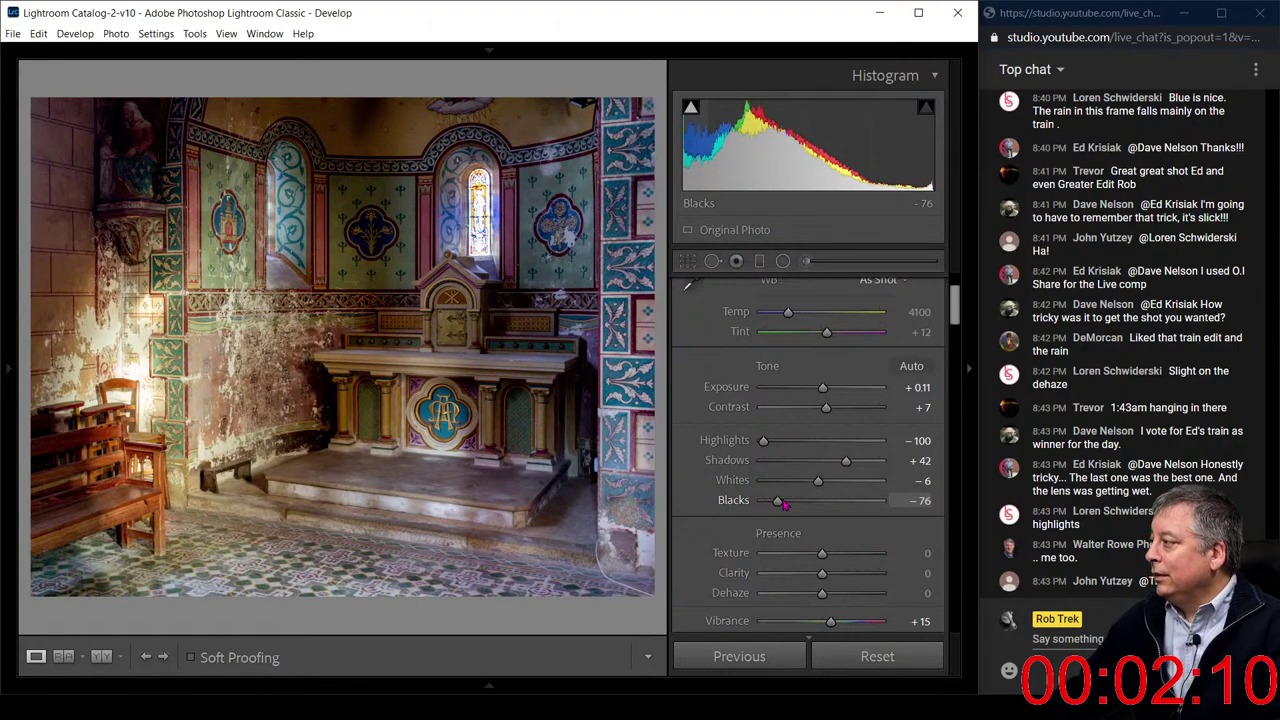
Lower the Blacks to −89 and warm the white balance temperature to 4514
{"action": "left_click_drag", "start_coordinate": [785, 505], "coordinate": [770, 505]}
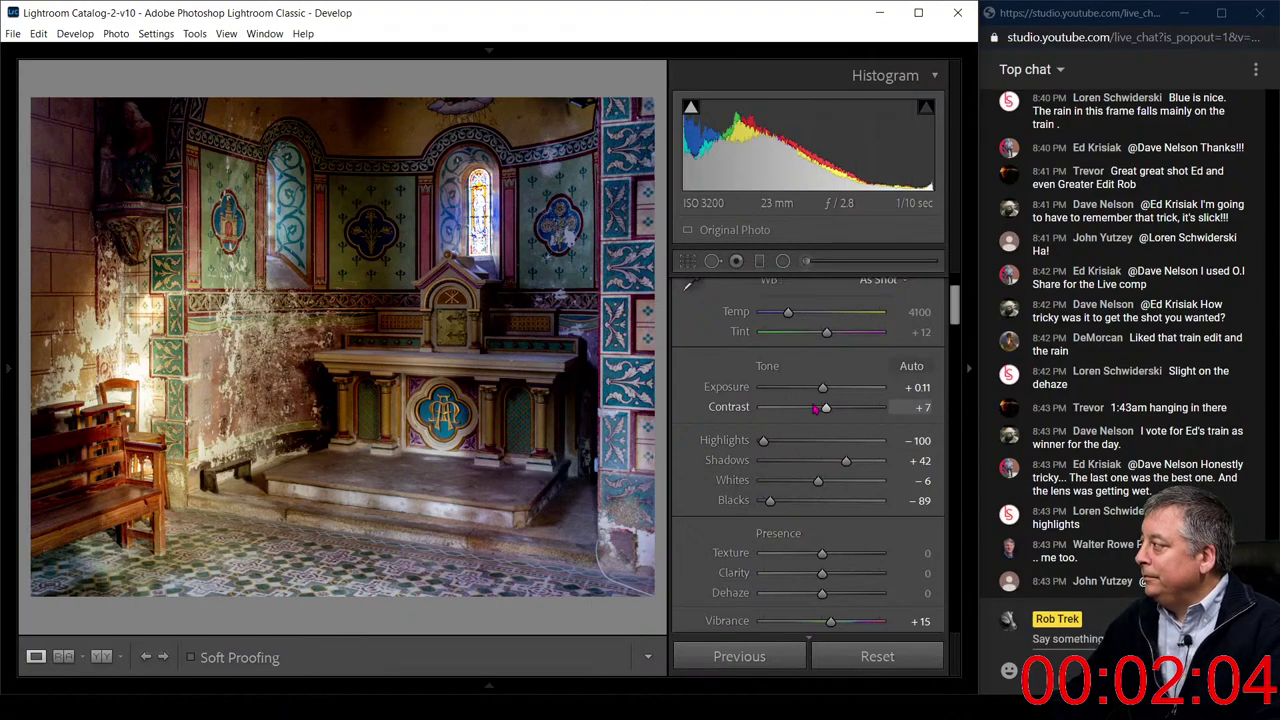
{"action": "scroll", "coordinate": [815, 408], "scroll_direction": "up", "scroll_amount": 3}
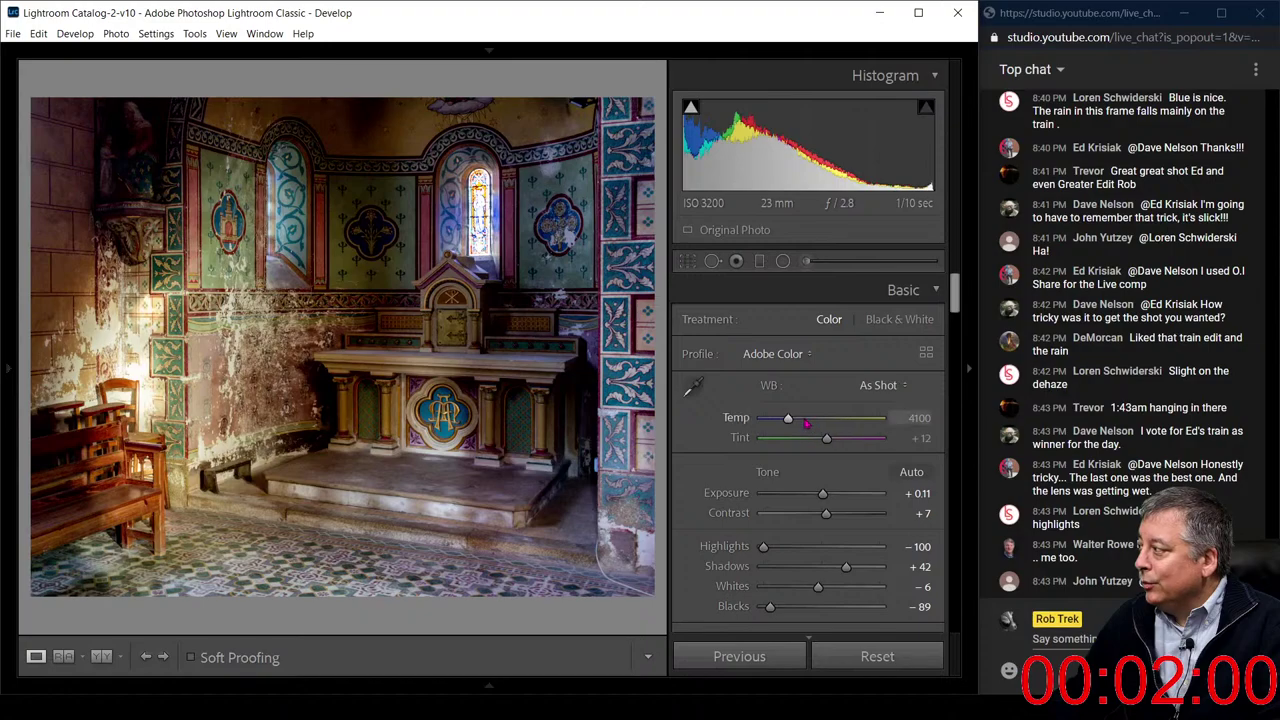
{"action": "left_click_drag", "start_coordinate": [788, 420], "coordinate": [793, 421]}
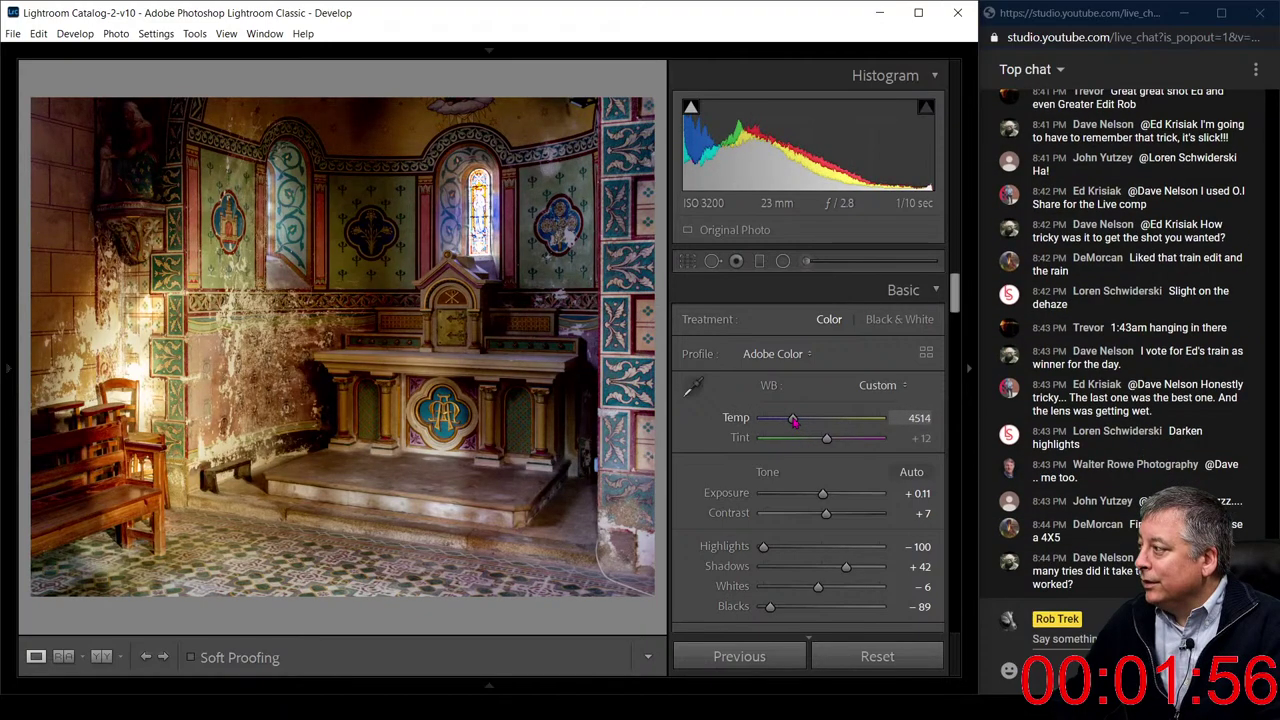
Set the color noise reduction of the chapel photo to 13
{"action": "scroll", "coordinate": [735, 433], "scroll_direction": "down", "scroll_amount": 10}
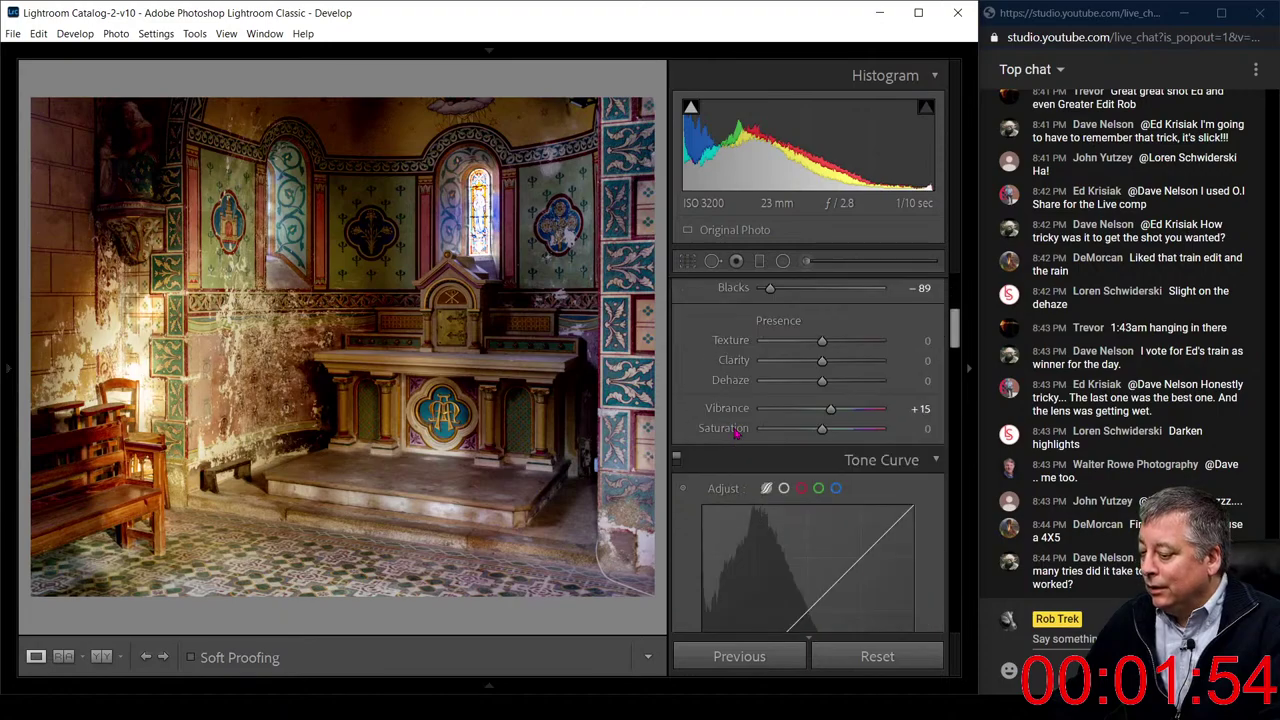
{"action": "scroll", "coordinate": [735, 433], "scroll_direction": "down", "scroll_amount": 8}
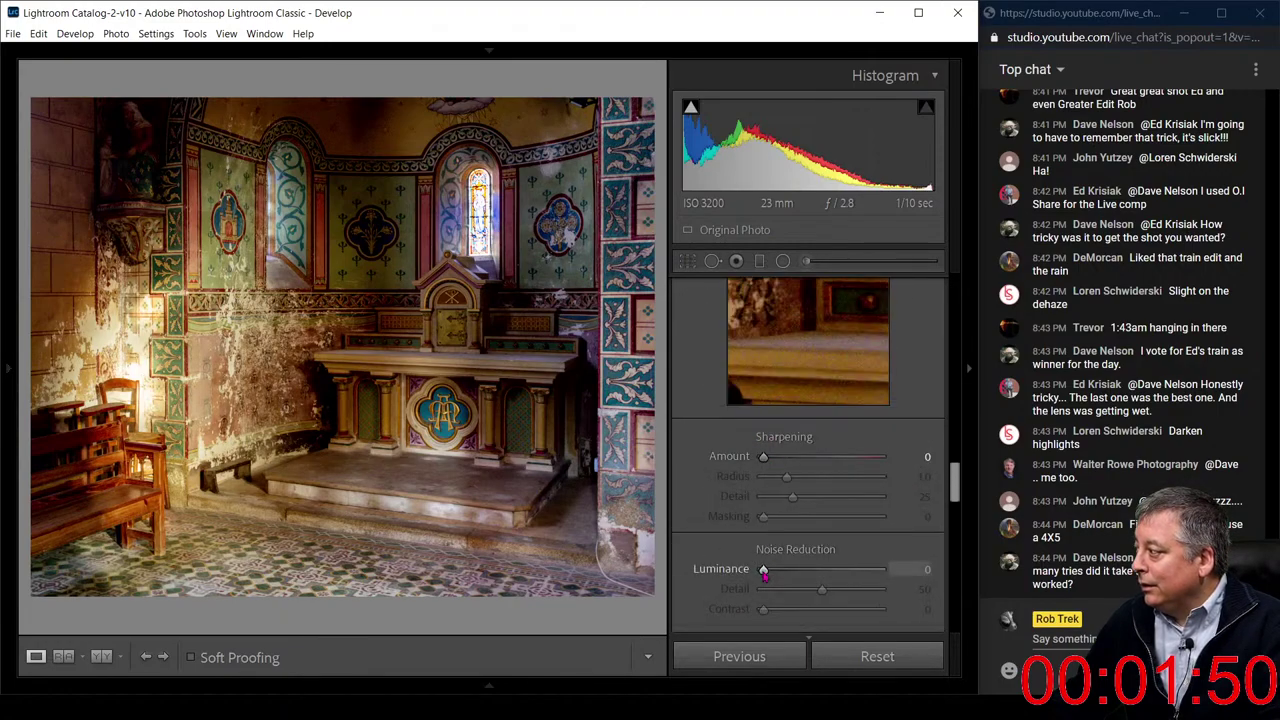
{"action": "scroll", "coordinate": [766, 578], "scroll_direction": "down", "scroll_amount": 2}
{"action": "left_click_drag", "start_coordinate": [763, 537], "coordinate": [782, 540]}
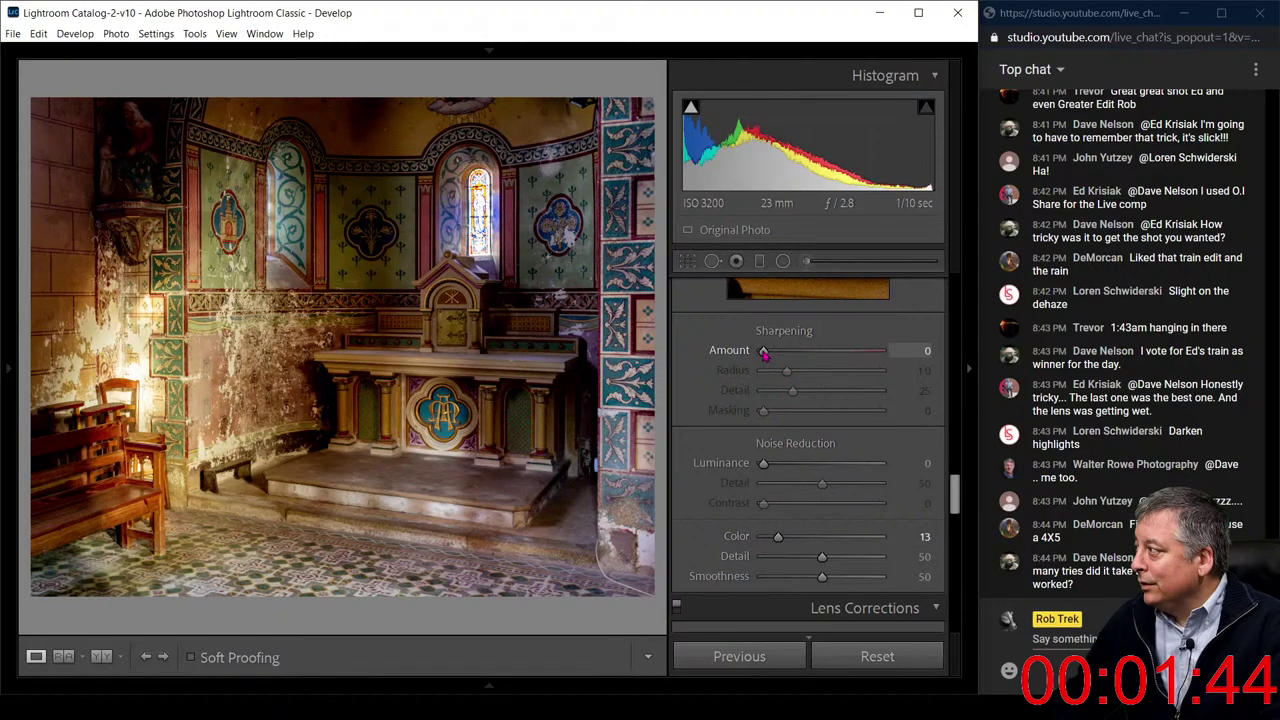
Sharpen the photo with an amount of 44 and masking of 67, previewing the mask while adjusting it
{"action": "left_click_drag", "start_coordinate": [763, 352], "coordinate": [781, 352]}
{"action": "left_click_drag", "start_coordinate": [763, 410], "coordinate": [843, 424], "text": "alt"}
{"action": "left_click_drag", "start_coordinate": [782, 351], "coordinate": [803, 362]}
Set luminance noise reduction to 30 and refine the sharpening to amount 91 with detail 13
{"action": "left_click_drag", "start_coordinate": [764, 463], "coordinate": [775, 467]}
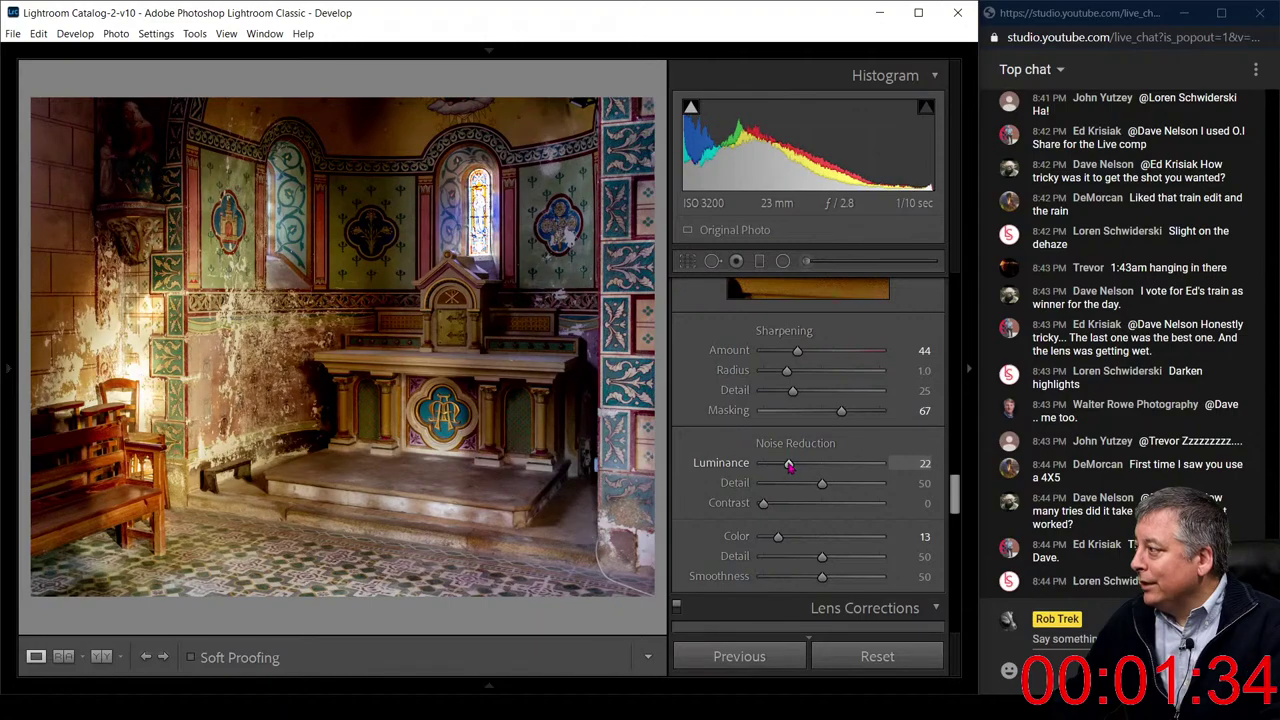
{"action": "scroll", "coordinate": [740, 410], "scroll_direction": "up", "scroll_amount": 2}
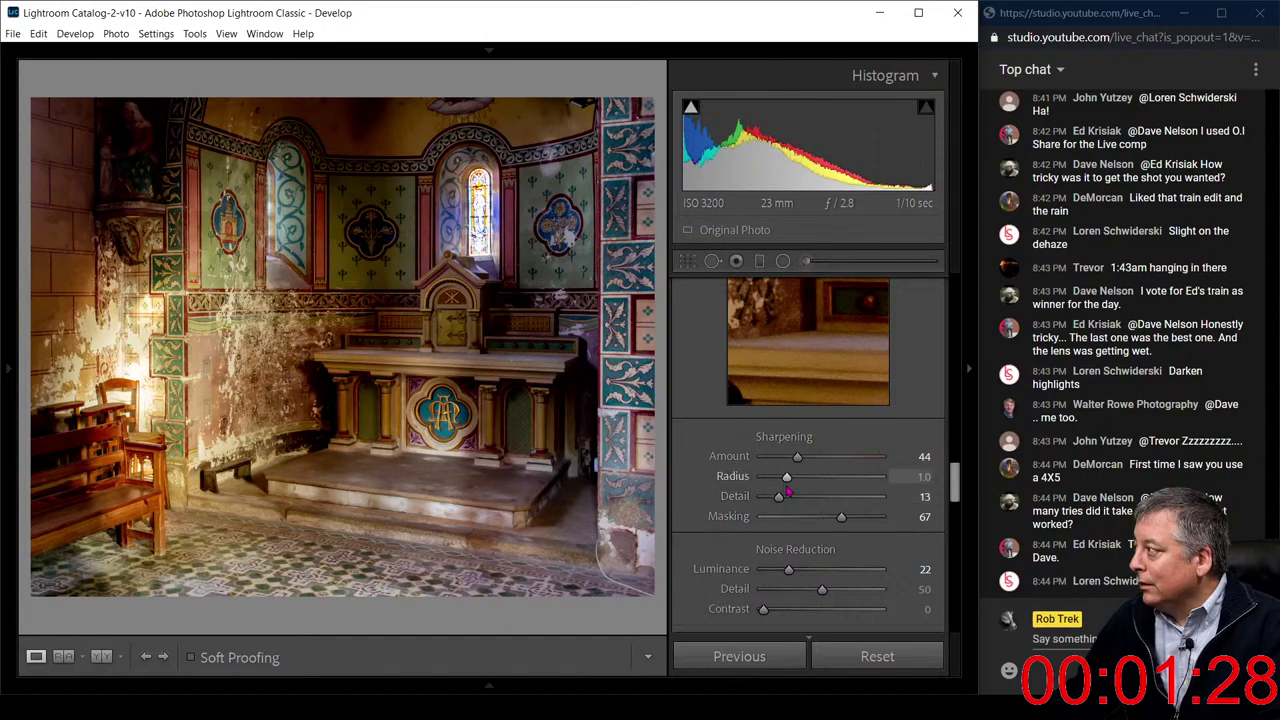
{"action": "left_click_drag", "start_coordinate": [790, 570], "coordinate": [801, 570]}
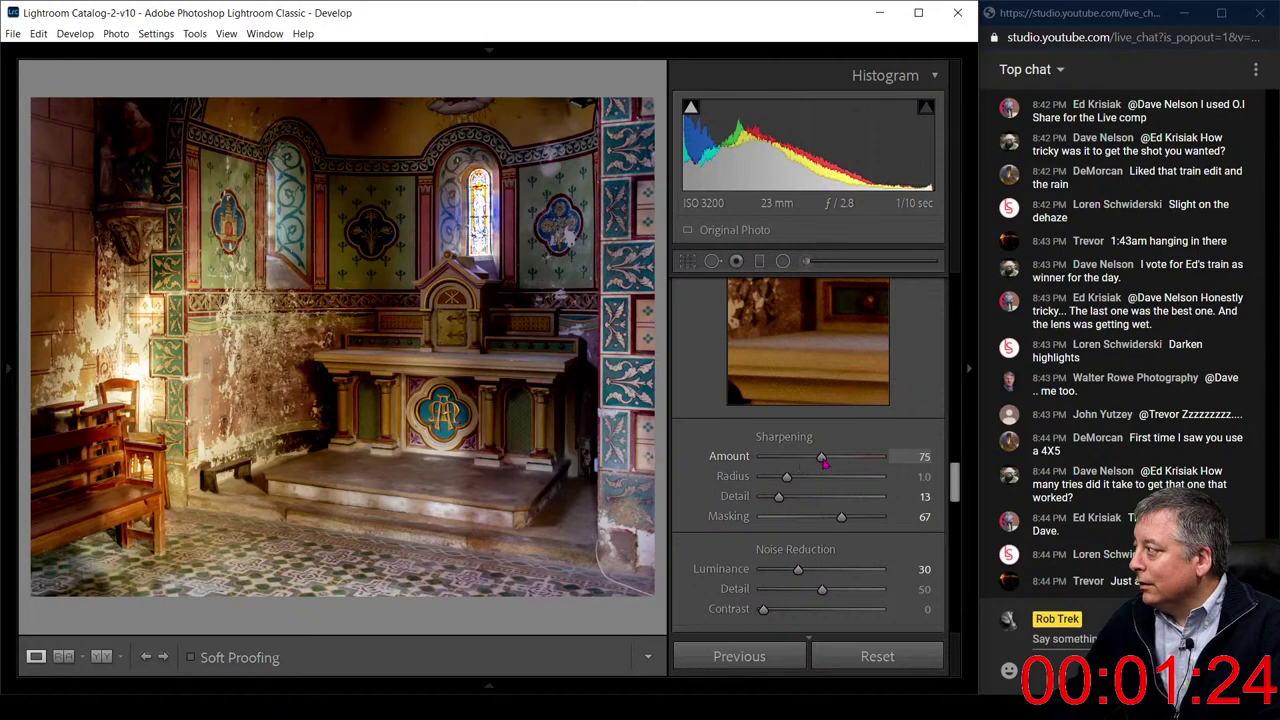
{"action": "left_click_drag", "start_coordinate": [824, 463], "coordinate": [832, 455]}
{"action": "key", "text": "alt"}
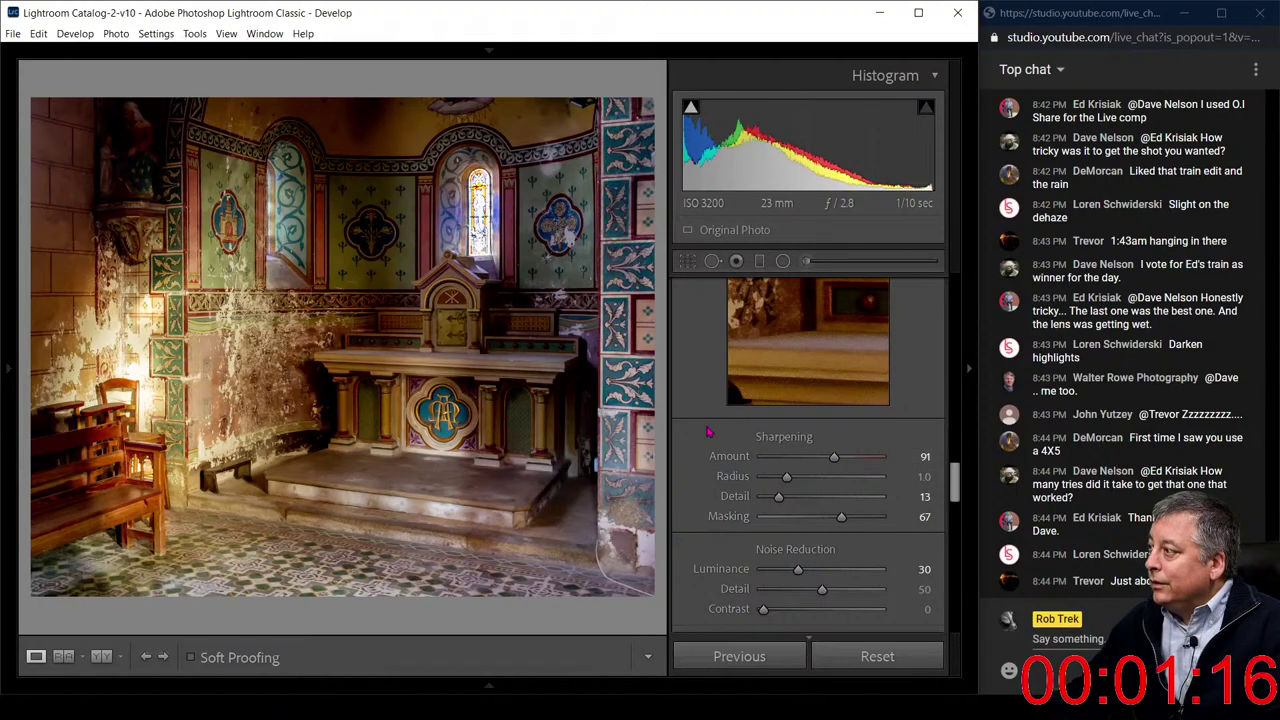
Adjust the color saturation to Yellow −51, Aqua +32 and Blue +37
{"action": "scroll", "coordinate": [707, 432], "scroll_direction": "up", "scroll_amount": 10}
{"action": "scroll", "coordinate": [707, 432], "scroll_direction": "down", "scroll_amount": 4}
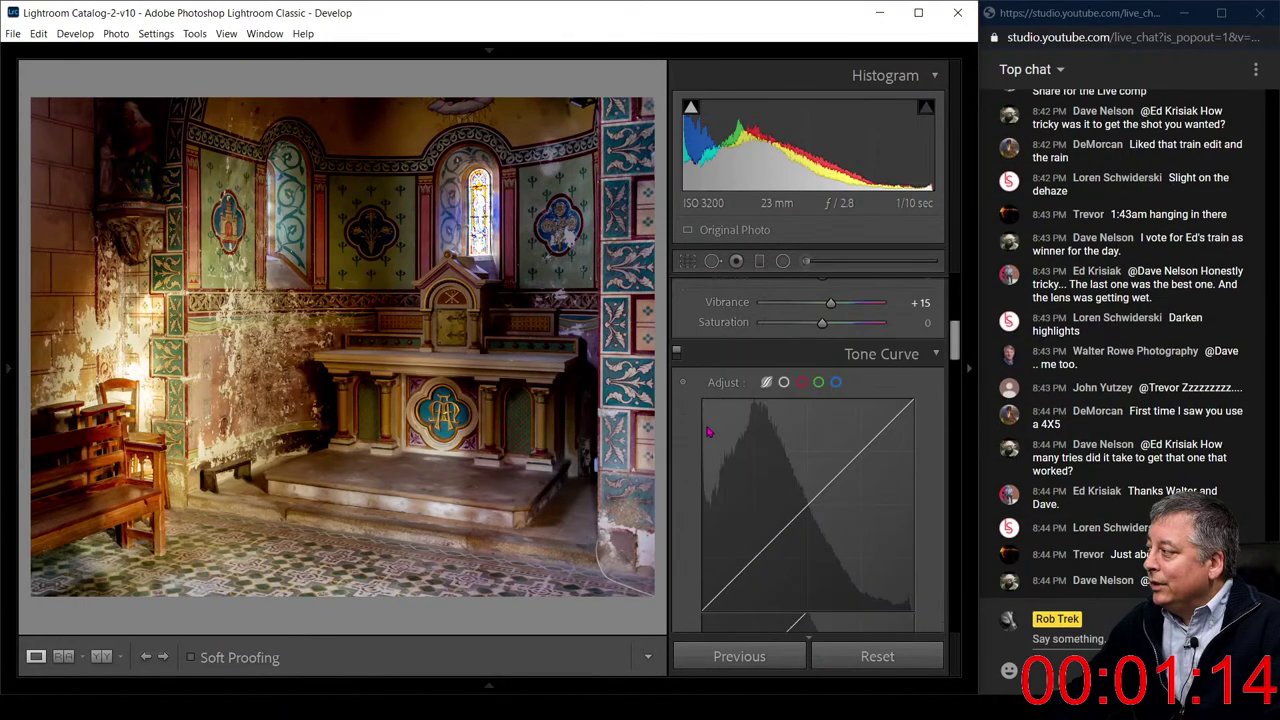
{"action": "scroll", "coordinate": [708, 432], "scroll_direction": "down", "scroll_amount": 3}
{"action": "scroll", "coordinate": [708, 432], "scroll_direction": "down", "scroll_amount": 3}
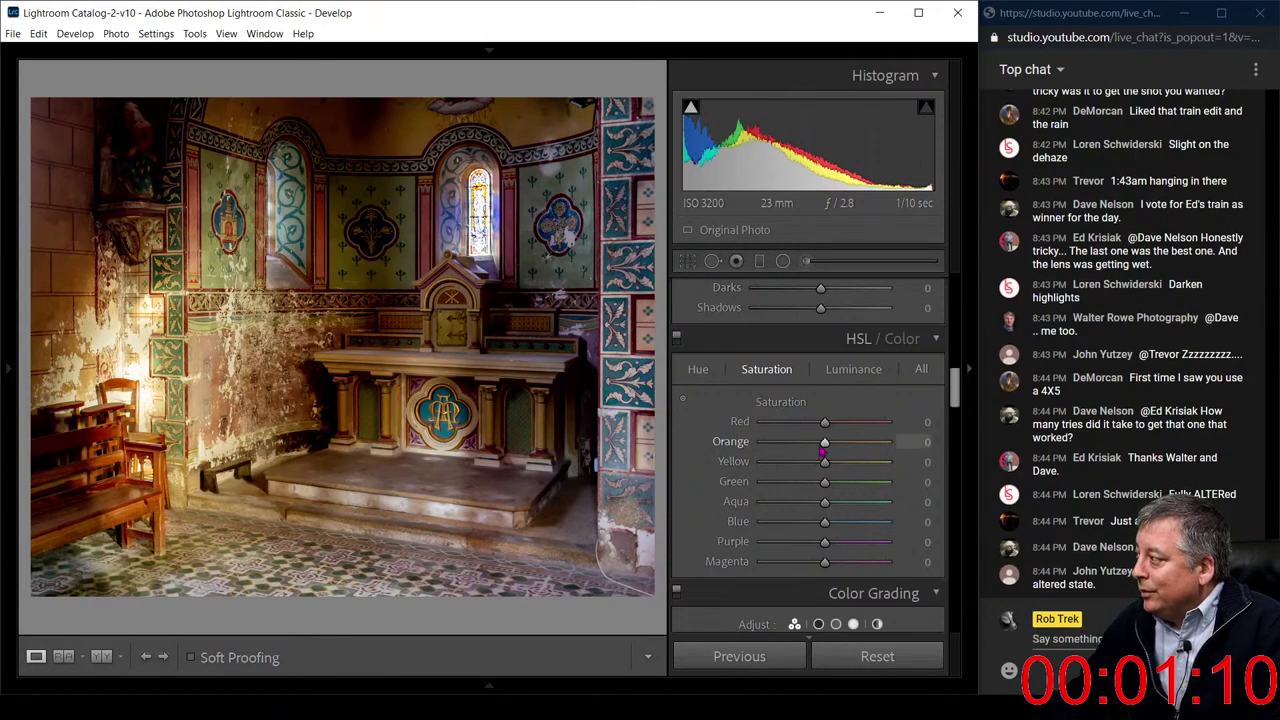
{"action": "left_click_drag", "start_coordinate": [820, 466], "coordinate": [790, 466]}
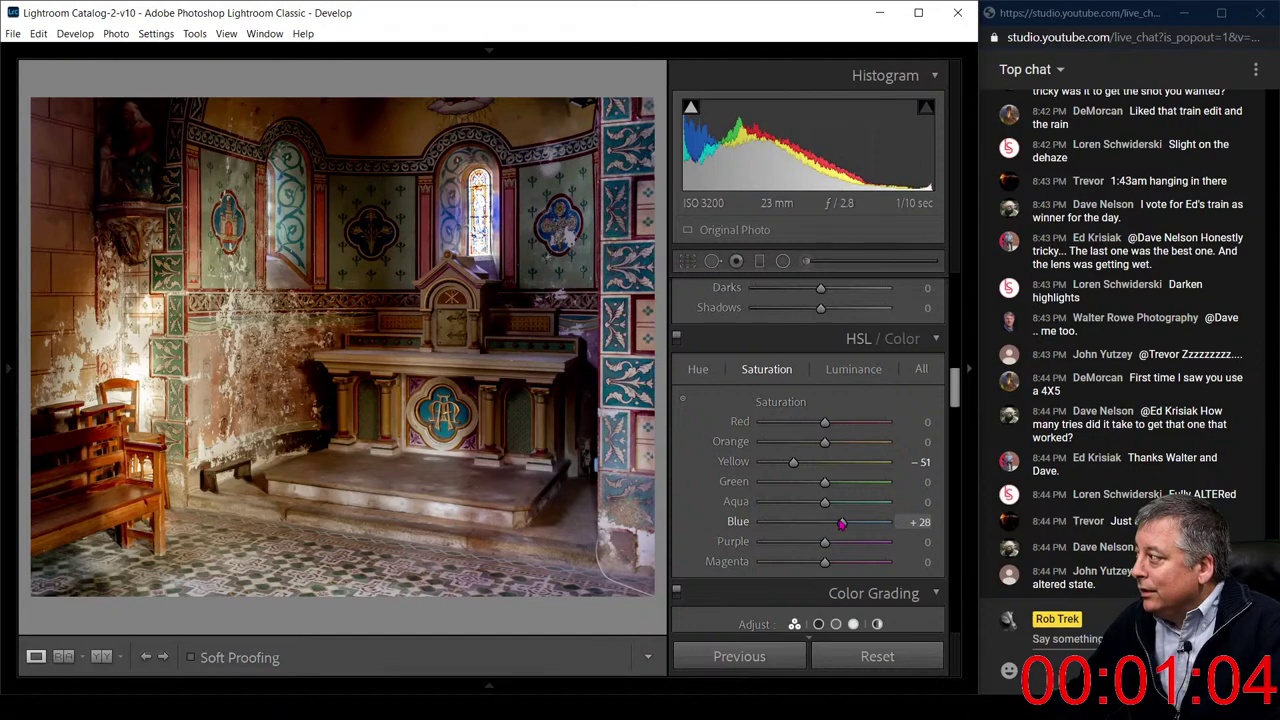
{"action": "left_click_drag", "start_coordinate": [841, 524], "coordinate": [847, 506]}
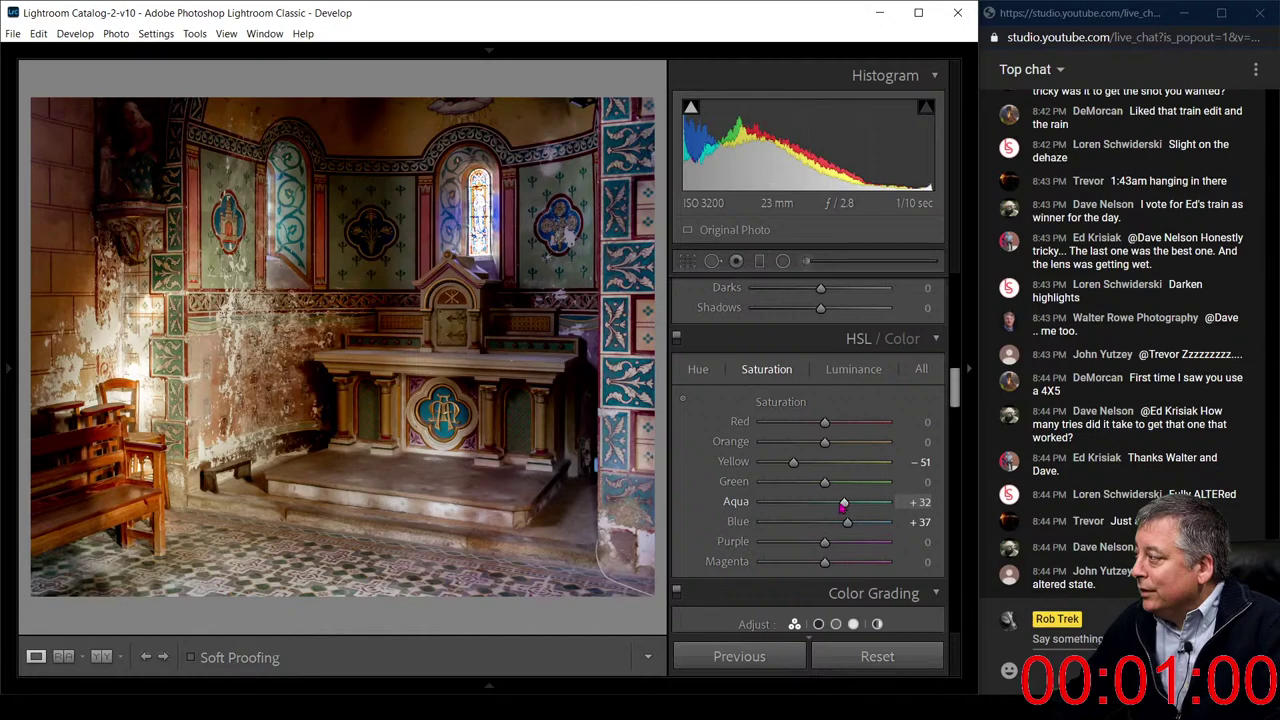
Set the saturation to Red +83, Orange +11 and Yellow −53, and raise the Blue saturation further
{"action": "left_click_drag", "start_coordinate": [793, 462], "coordinate": [876, 424]}
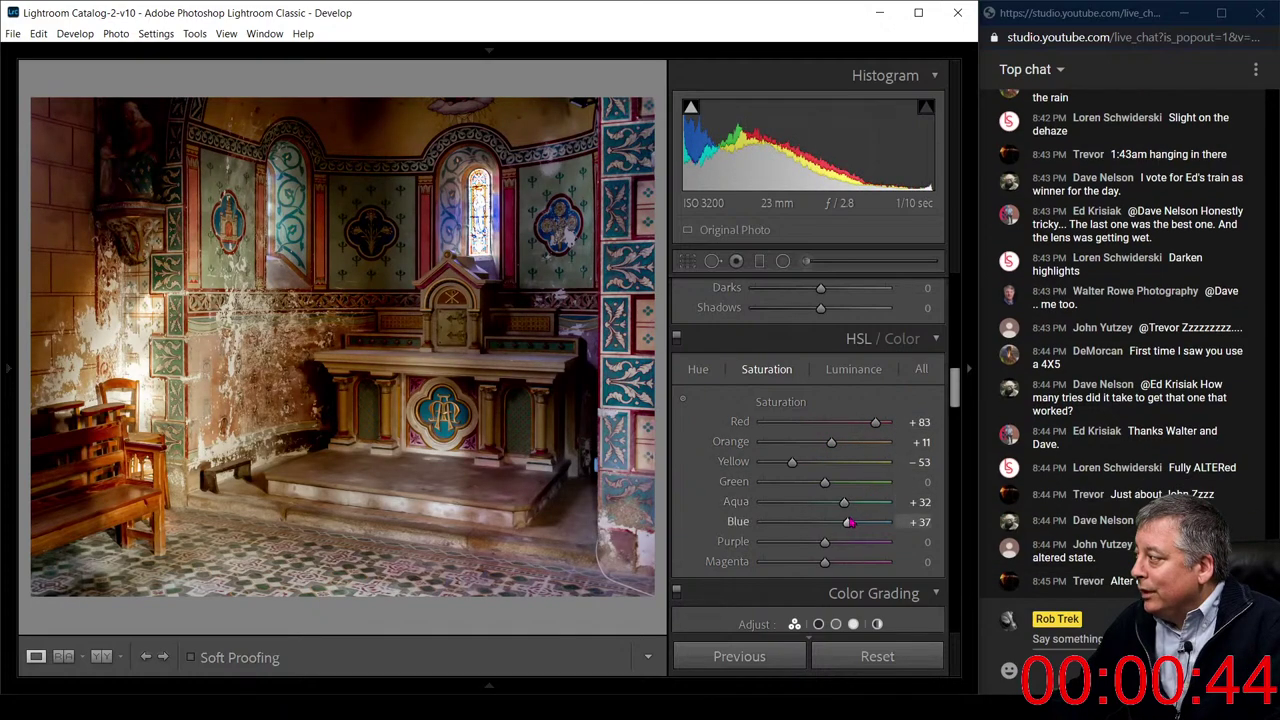
{"action": "left_click_drag", "start_coordinate": [850, 524], "coordinate": [872, 526]}
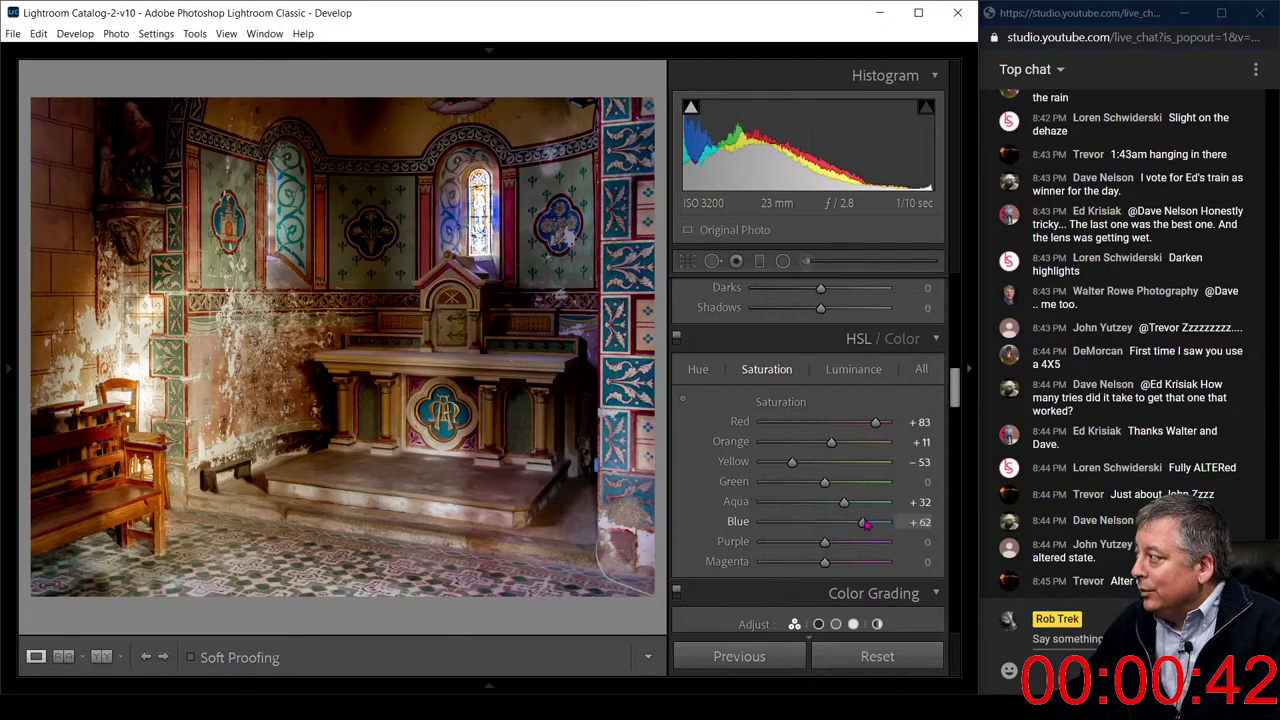
{"action": "left_click", "coordinate": [845, 372]}
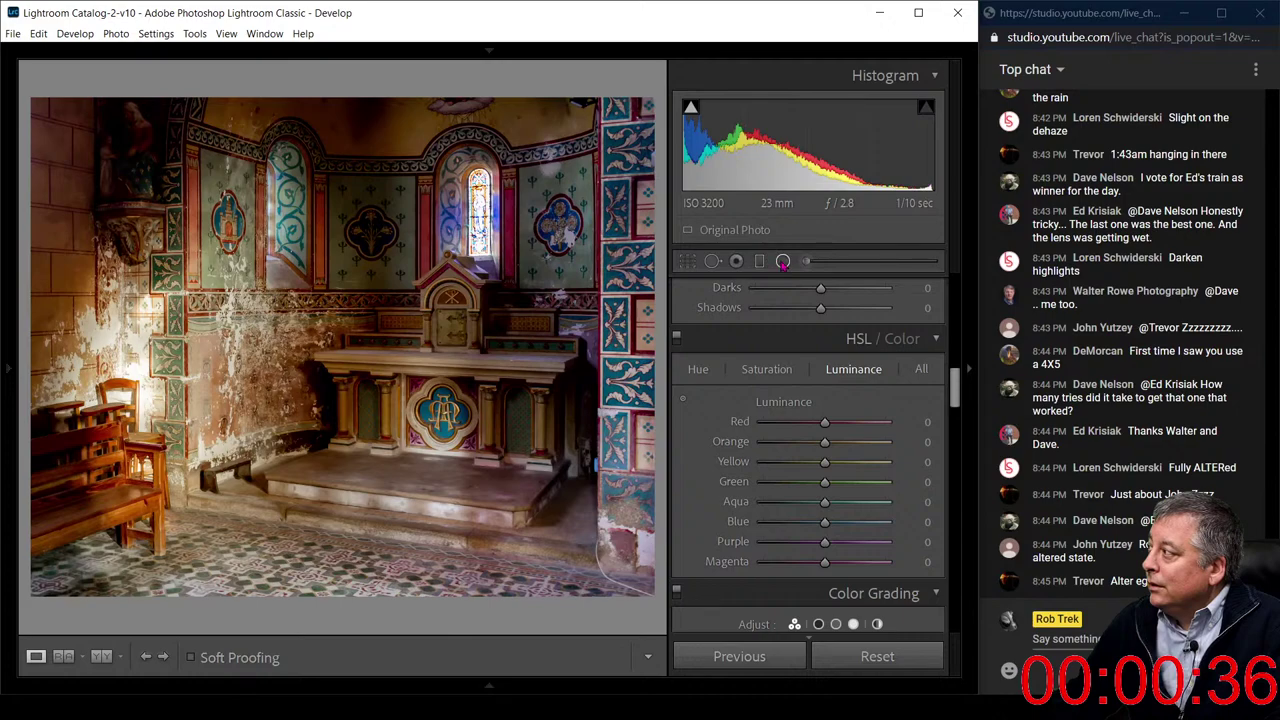
{"action": "left_click", "coordinate": [783, 261]}
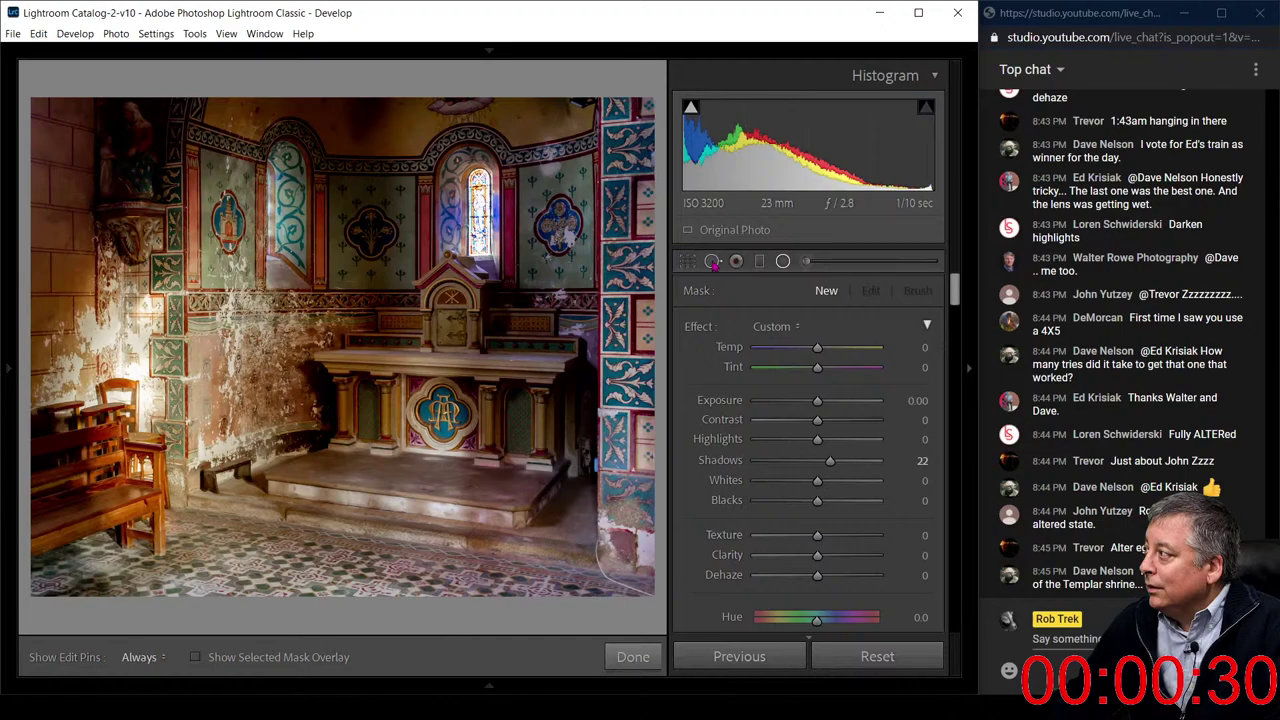
{"action": "left_click", "coordinate": [783, 261]}
Add a dark post-crop vignette with amount −51, midpoint 0, roundness +28, feather 100 and highlights 100
{"action": "scroll", "coordinate": [760, 420], "scroll_direction": "down", "scroll_amount": 10}
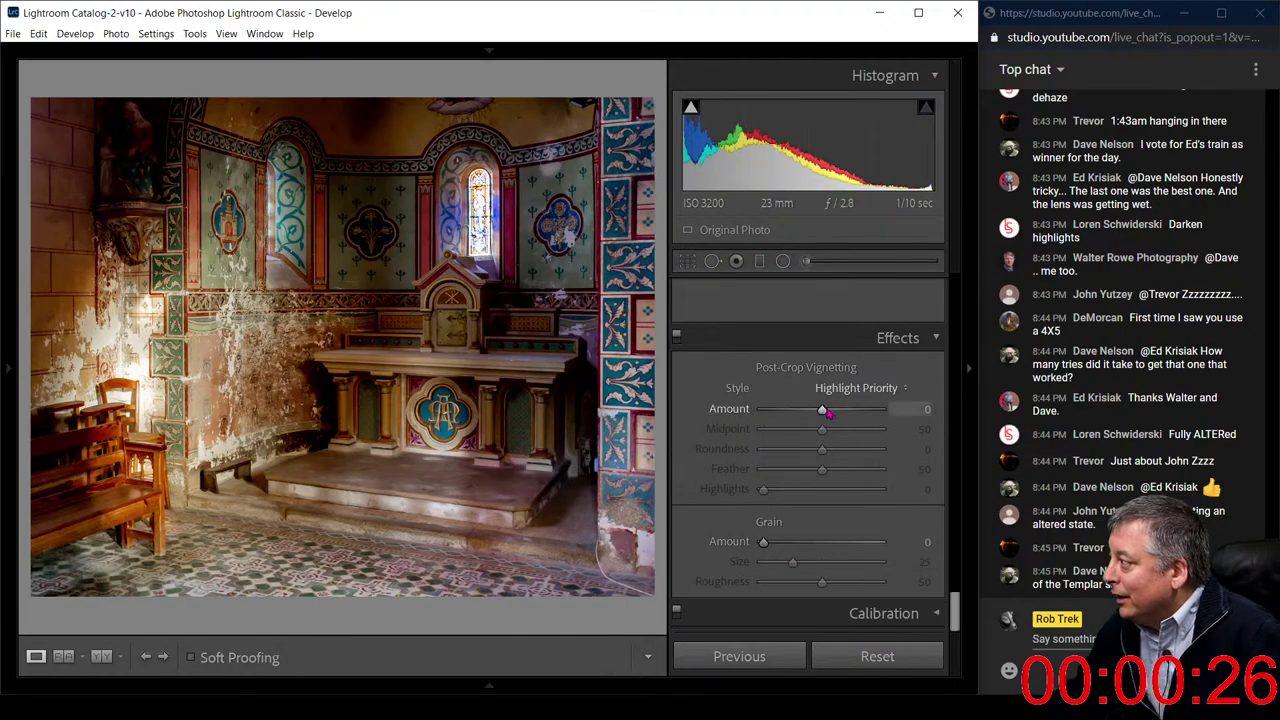
{"action": "left_click_drag", "start_coordinate": [822, 410], "coordinate": [882, 489]}
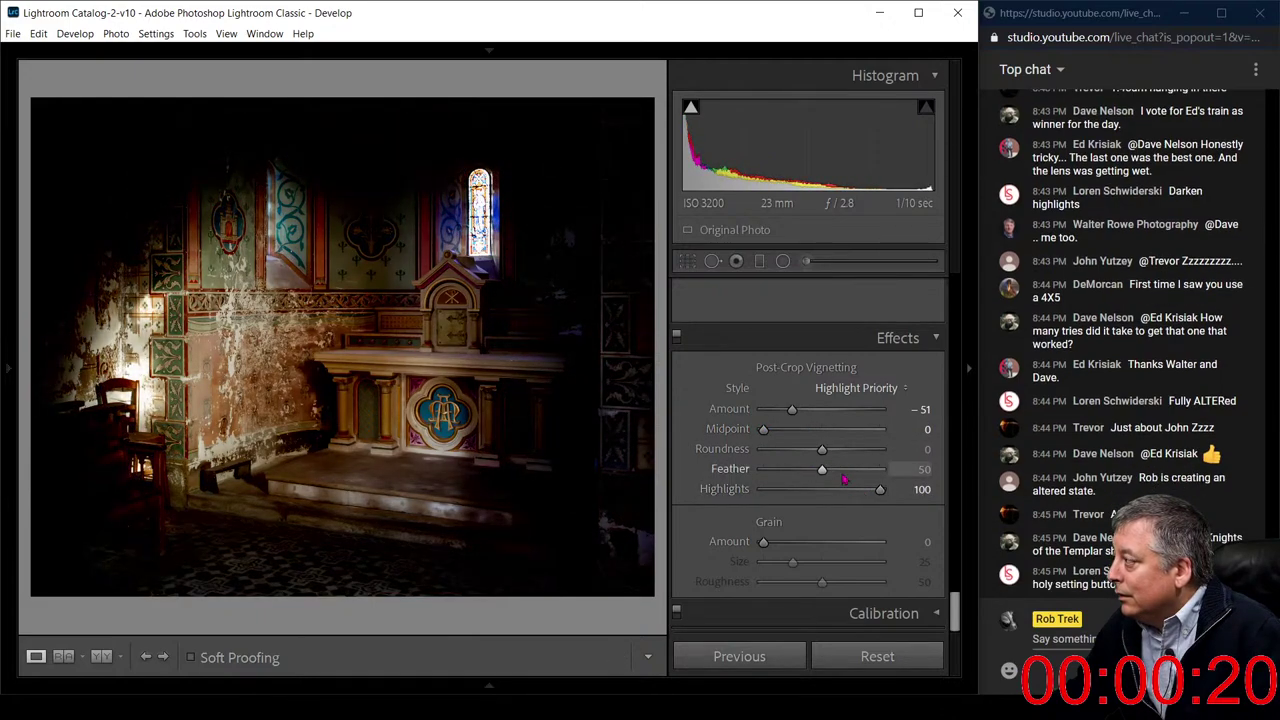
{"action": "left_click_drag", "start_coordinate": [824, 449], "coordinate": [905, 478]}
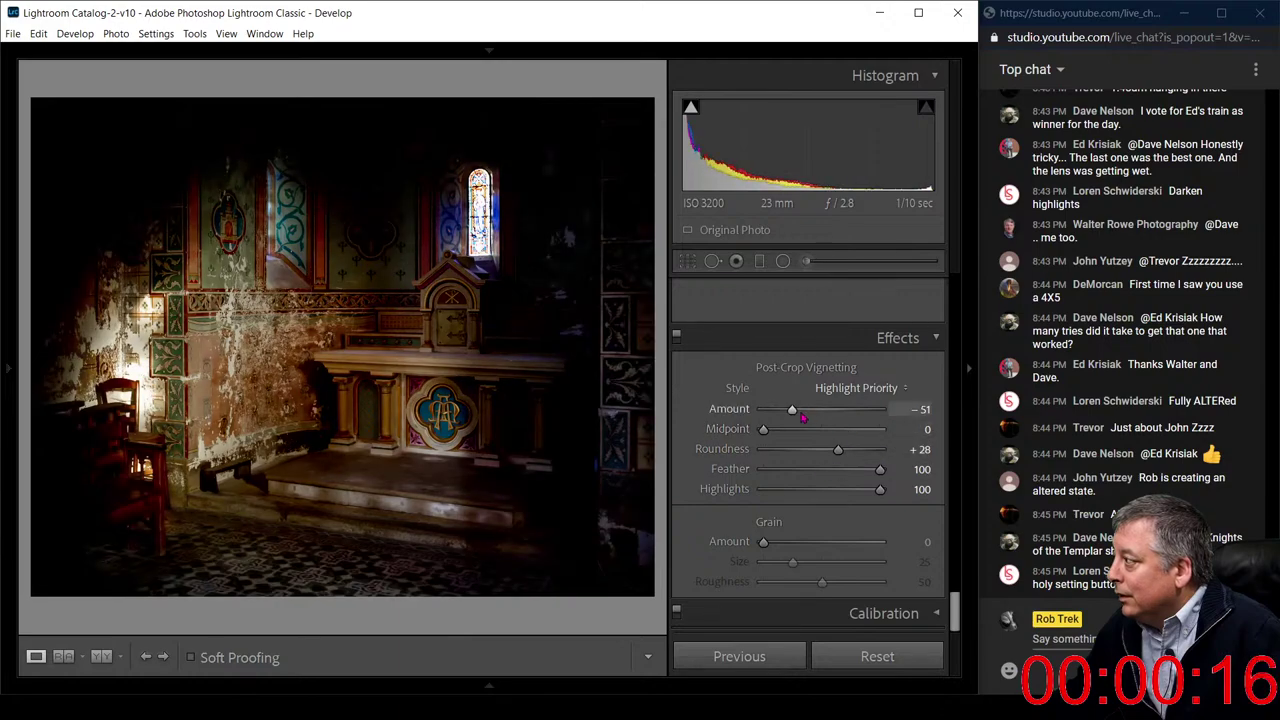
Lighten the vignette to amount −27 and reduce its feather to 89
{"action": "left_click_drag", "start_coordinate": [801, 418], "coordinate": [812, 418]}
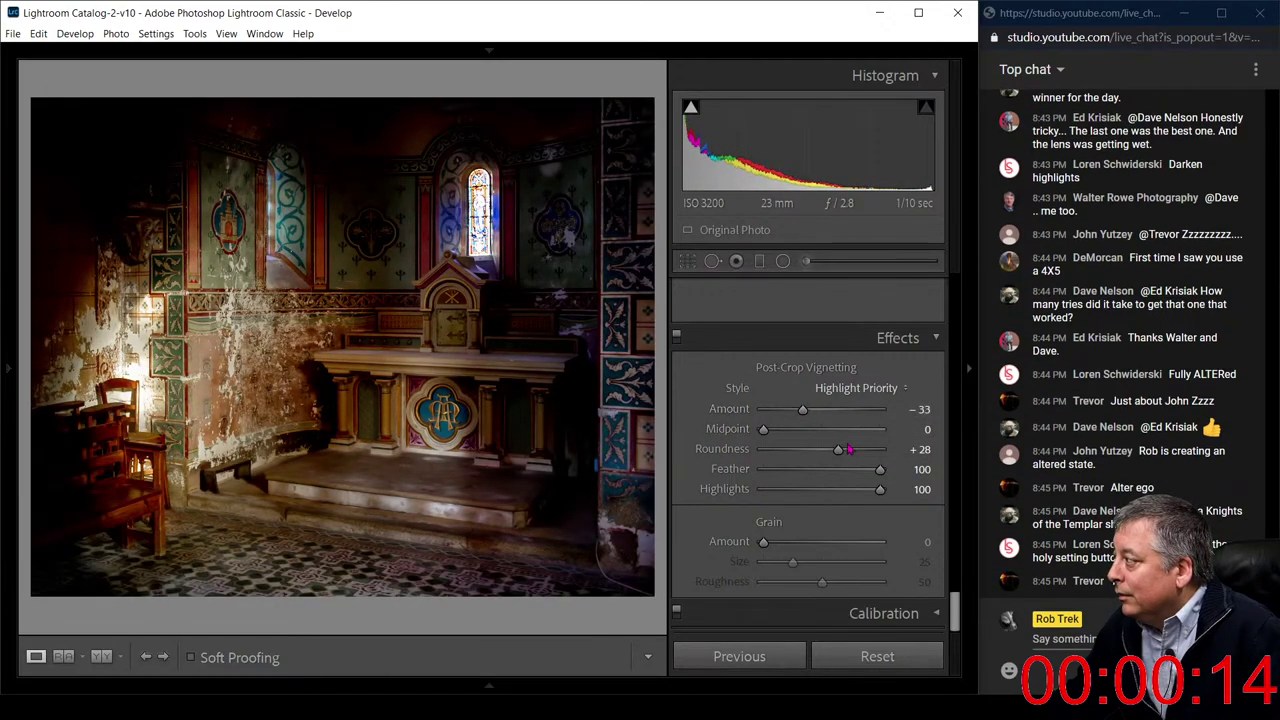
{"action": "left_click_drag", "start_coordinate": [880, 469], "coordinate": [867, 476]}
{"action": "left_click_drag", "start_coordinate": [810, 412], "coordinate": [818, 414]}
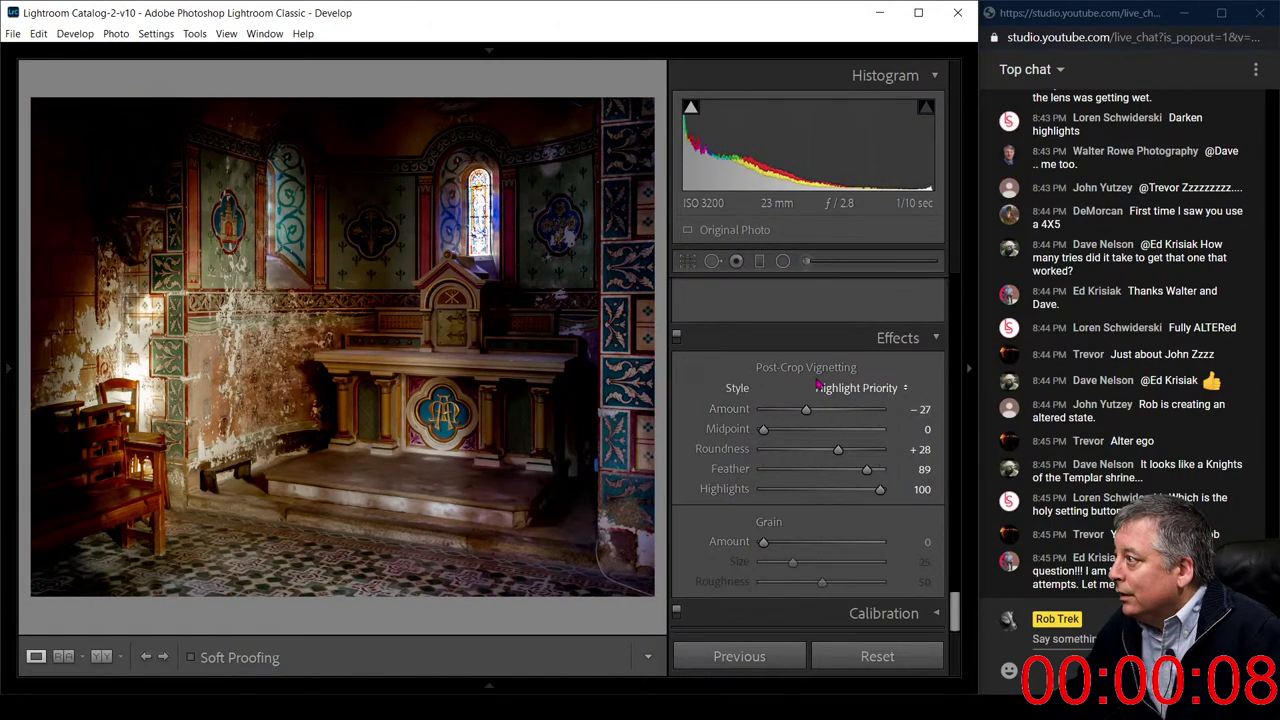
Raise the basic tone Shadows to +84 and Whites to +13
{"action": "scroll", "coordinate": [818, 392], "scroll_direction": "up", "scroll_amount": 10}
{"action": "scroll", "coordinate": [818, 392], "scroll_direction": "up", "scroll_amount": 10}
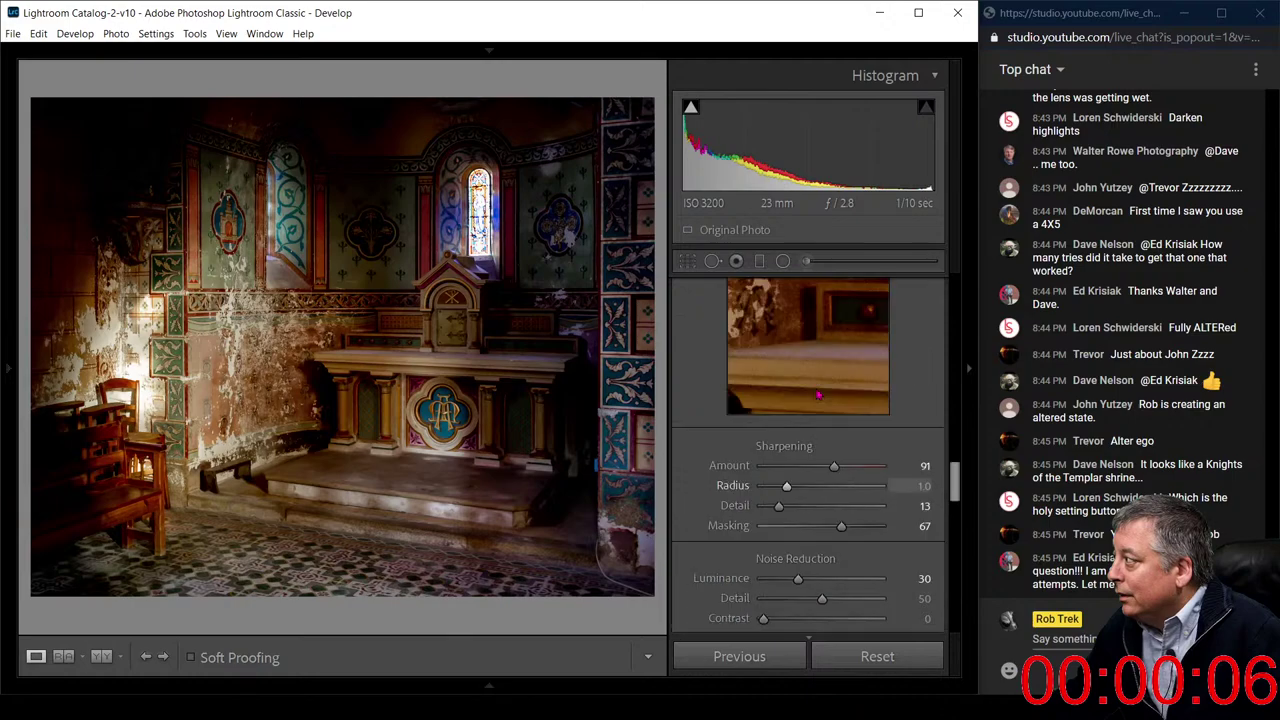
{"action": "scroll", "coordinate": [842, 438], "scroll_direction": "up", "scroll_amount": 15}
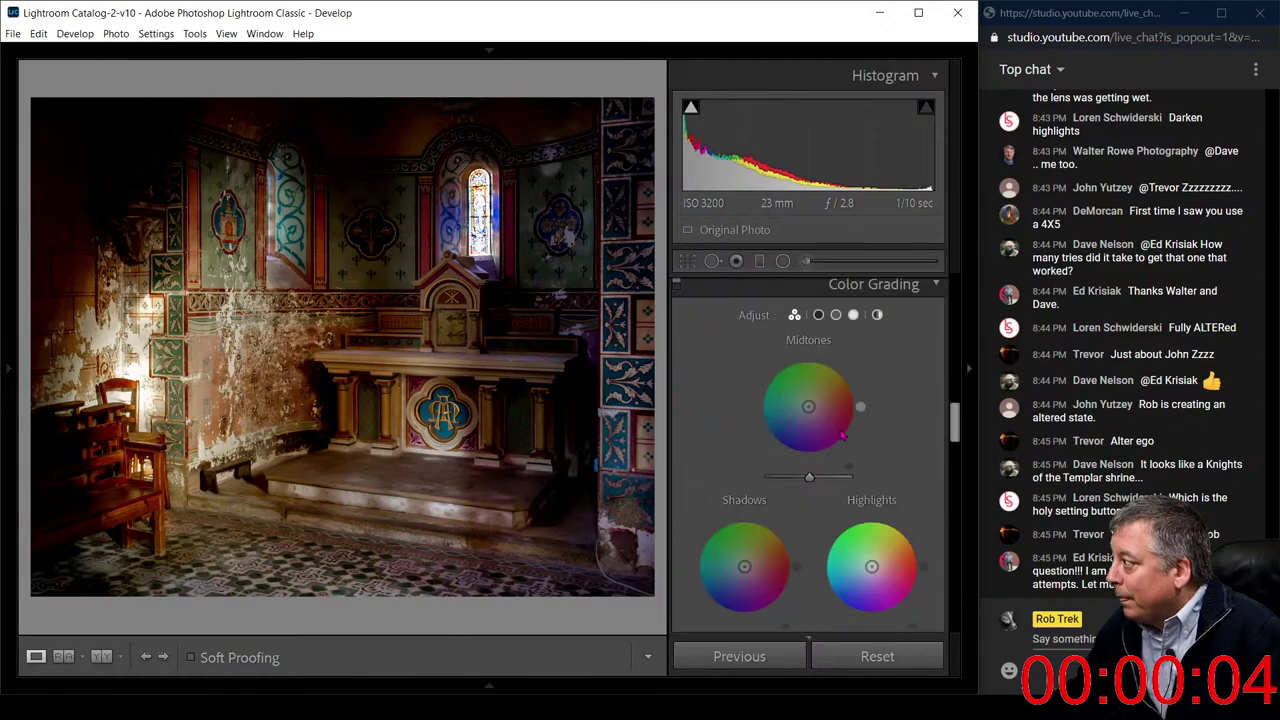
{"action": "scroll", "coordinate": [842, 433], "scroll_direction": "up", "scroll_amount": 3}
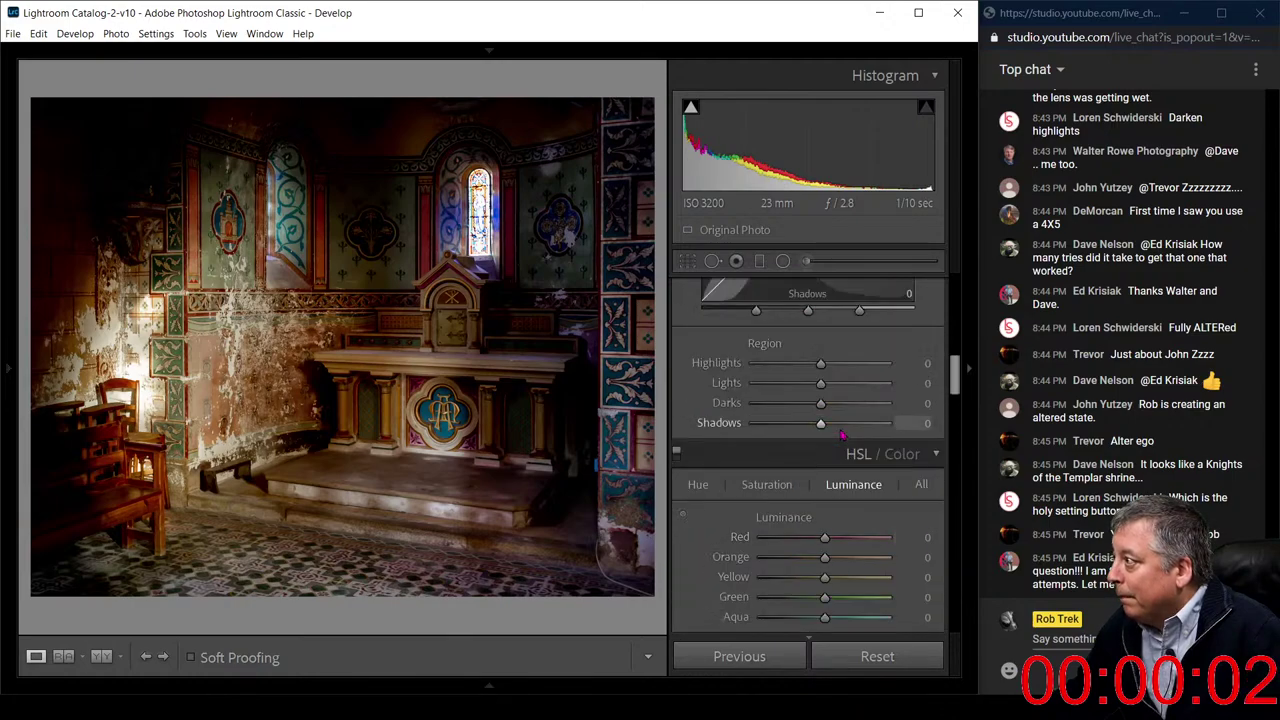
{"action": "scroll", "coordinate": [842, 435], "scroll_direction": "up", "scroll_amount": 15}
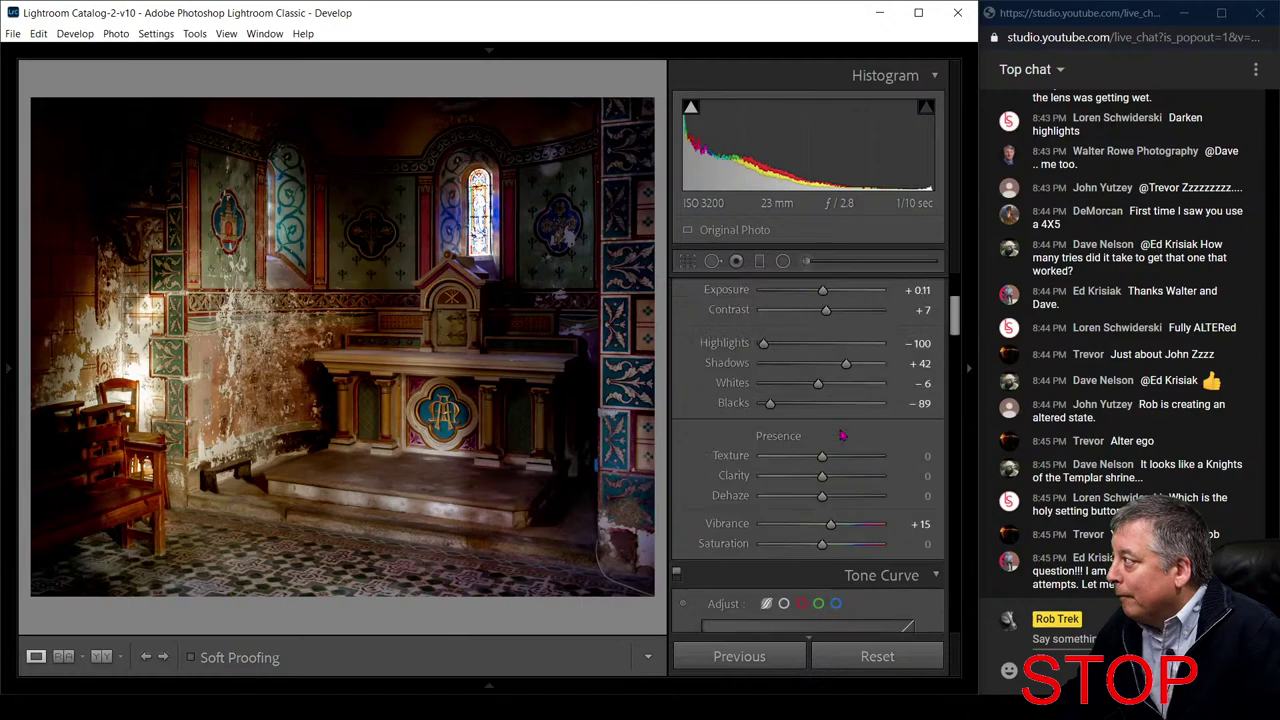
{"action": "mouse_move", "coordinate": [851, 371]}
{"action": "left_mouse_down"}
{"action": "mouse_move", "coordinate": [862, 371]}
{"action": "mouse_move", "coordinate": [828, 386]}
{"action": "mouse_move", "coordinate": [853, 388]}
{"action": "mouse_move", "coordinate": [805, 386]}
{"action": "mouse_move", "coordinate": [870, 366]}
{"action": "left_mouse_up"}
Readjust the vignette to amount −34 and midpoint 21
{"action": "scroll", "coordinate": [810, 450], "scroll_direction": "down", "scroll_amount": 15}
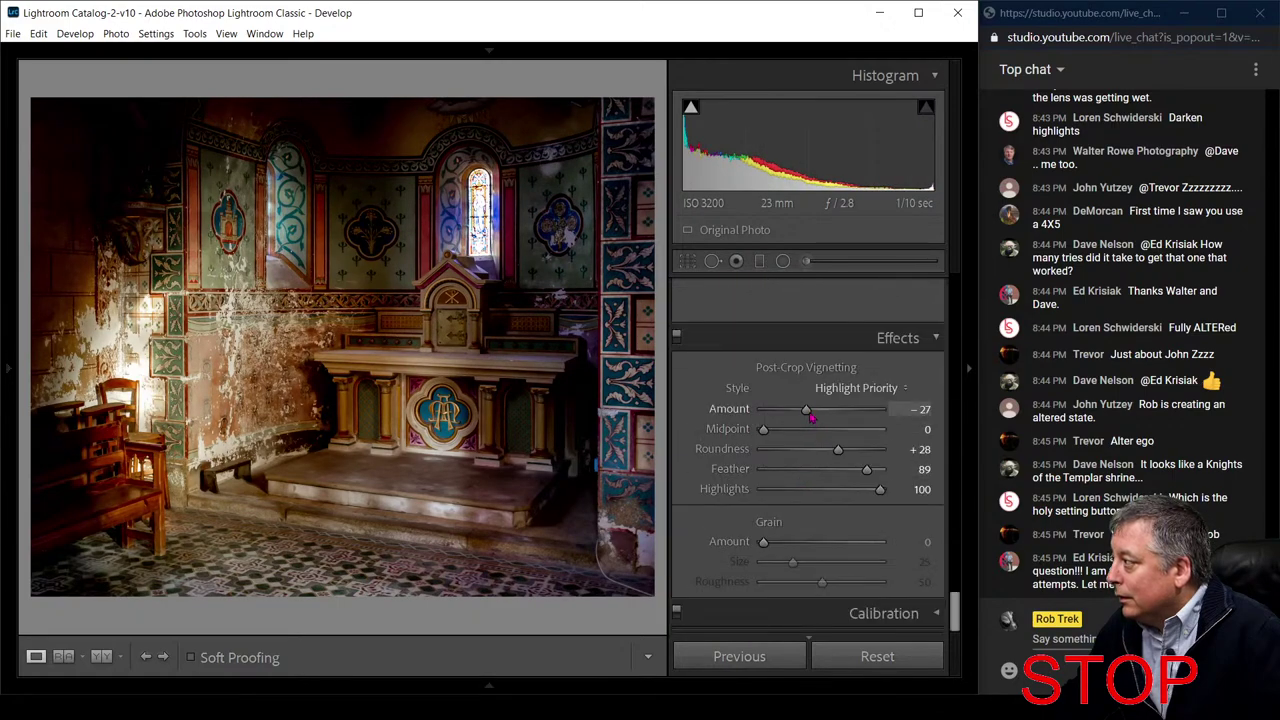
{"action": "mouse_move", "coordinate": [811, 416]}
{"action": "left_mouse_down"}
{"action": "mouse_move", "coordinate": [777, 432]}
{"action": "mouse_move", "coordinate": [809, 414]}
{"action": "left_mouse_up"}
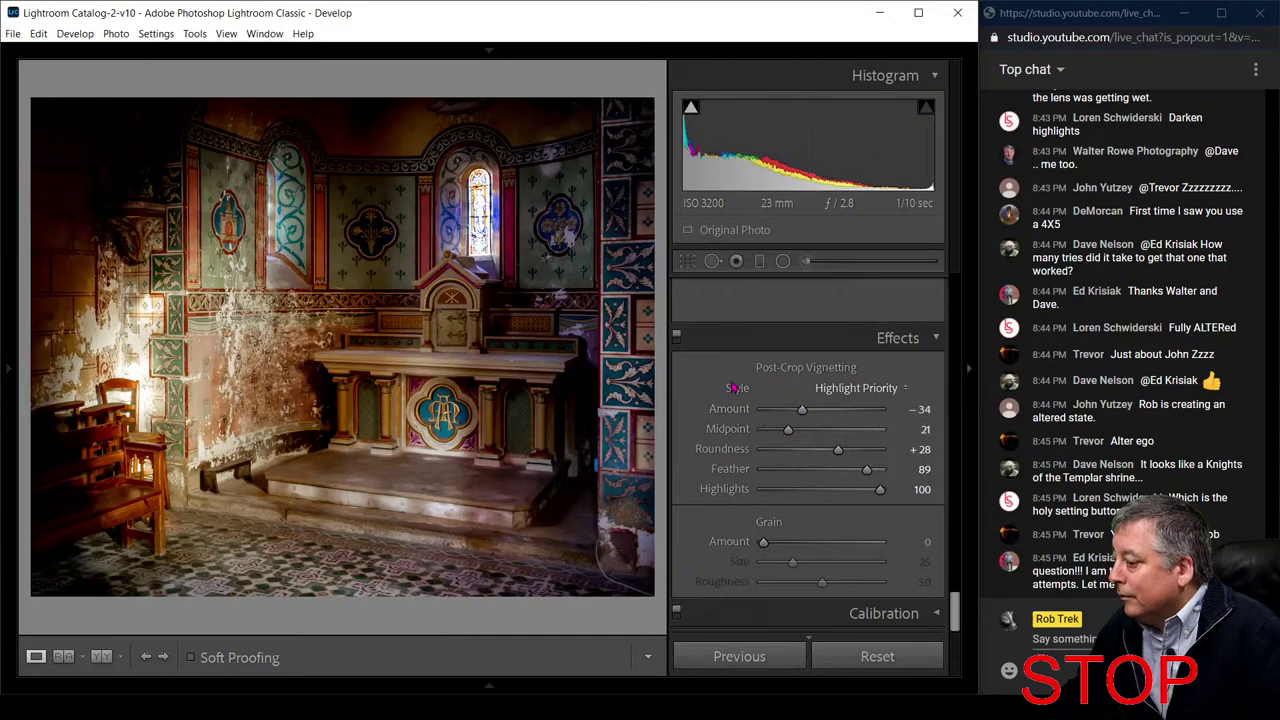
Place a diagonal graduated filter over the photo's lower-right corner with its effects reset and exposure at −1.75
{"action": "scroll", "coordinate": [735, 387], "scroll_direction": "up", "scroll_amount": 15}
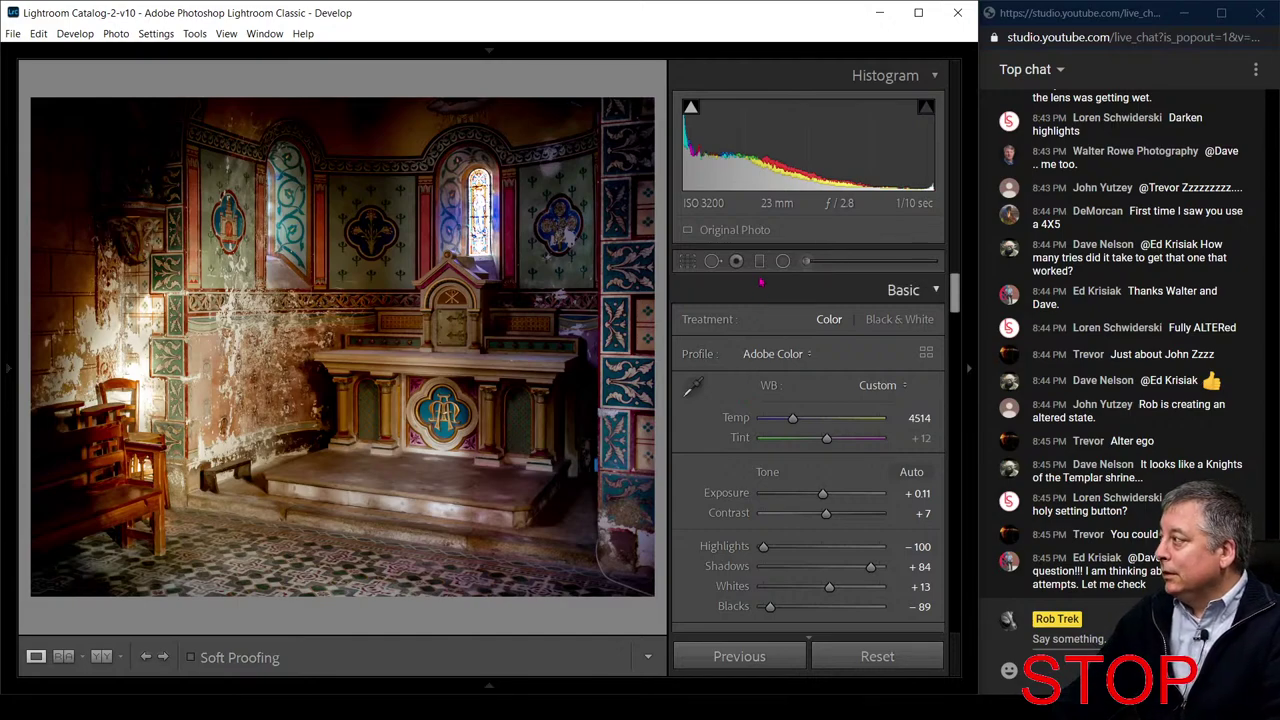
{"action": "key", "text": "m"}
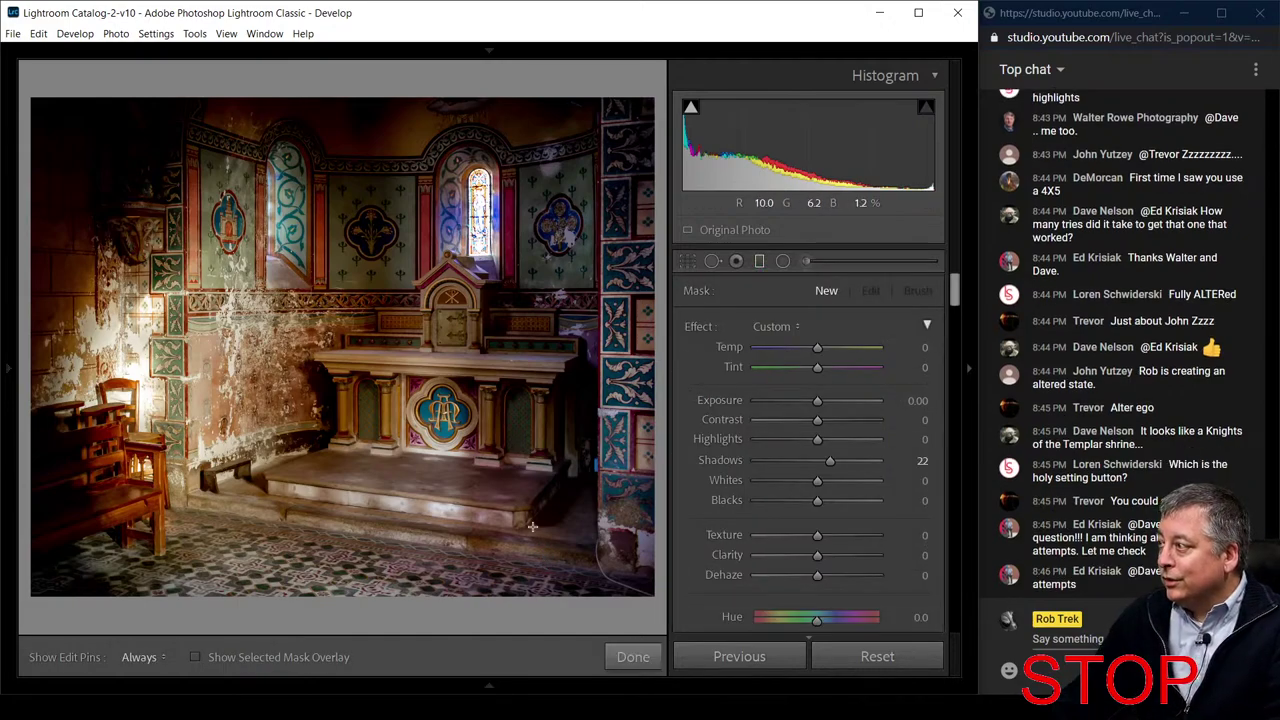
{"action": "left_click_drag", "start_coordinate": [533, 535], "coordinate": [559, 553]}
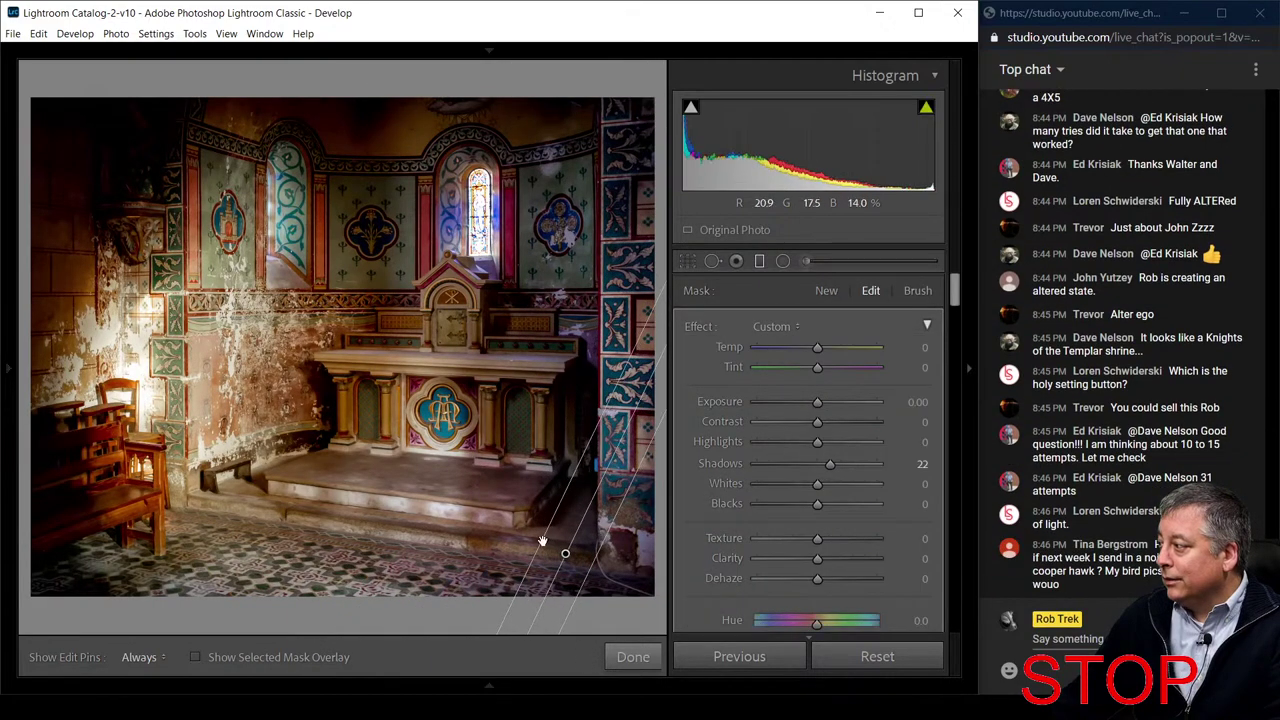
{"action": "double_click", "coordinate": [698, 330]}
{"action": "left_click_drag", "start_coordinate": [817, 401], "coordinate": [790, 412]}
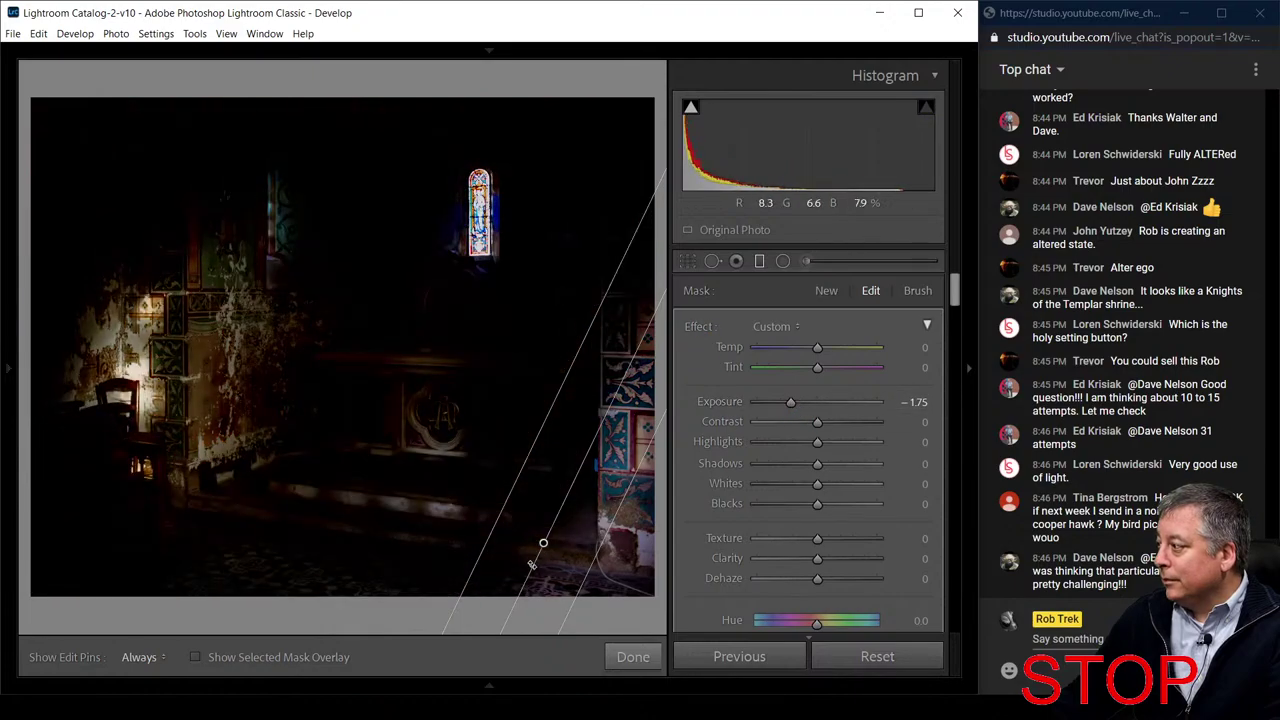
Reorient and widen the graduated filter to darken the photo's right side, and set its exposure to −0.60
{"action": "left_click_drag", "start_coordinate": [531, 565], "coordinate": [405, 448]}
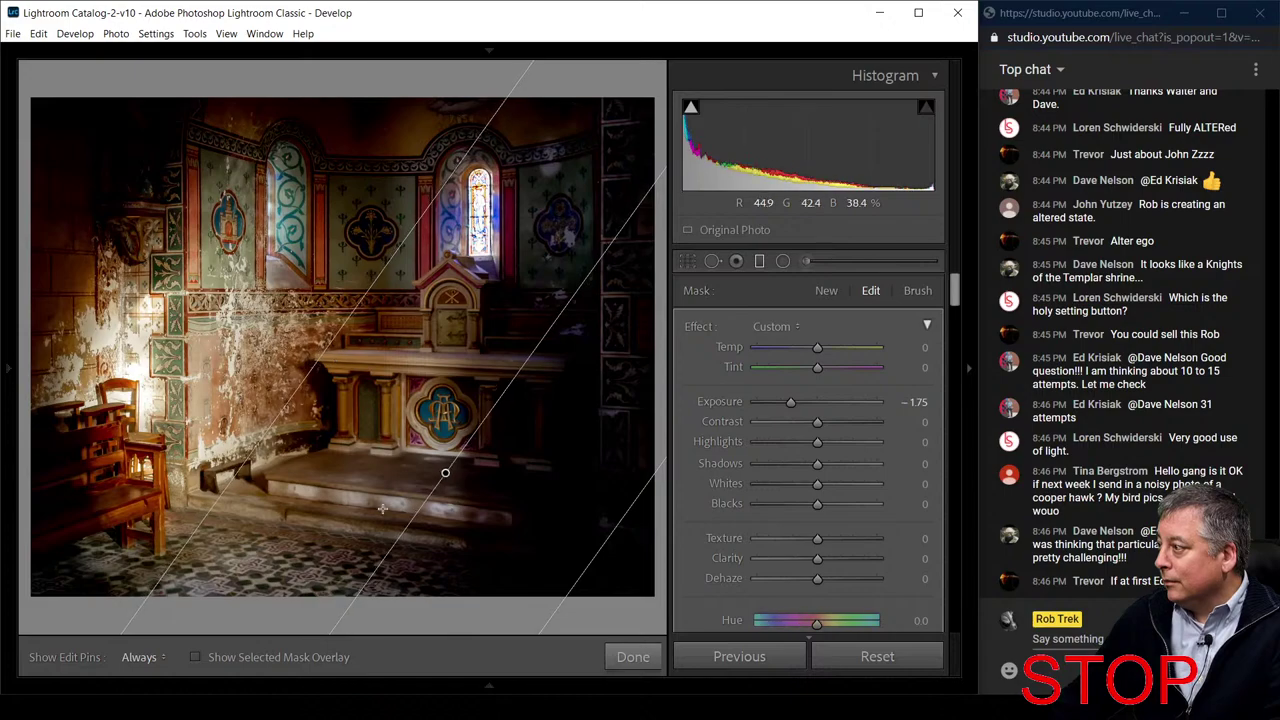
{"action": "left_click_drag", "start_coordinate": [390, 551], "coordinate": [376, 556]}
{"action": "left_click_drag", "start_coordinate": [793, 413], "coordinate": [810, 405]}
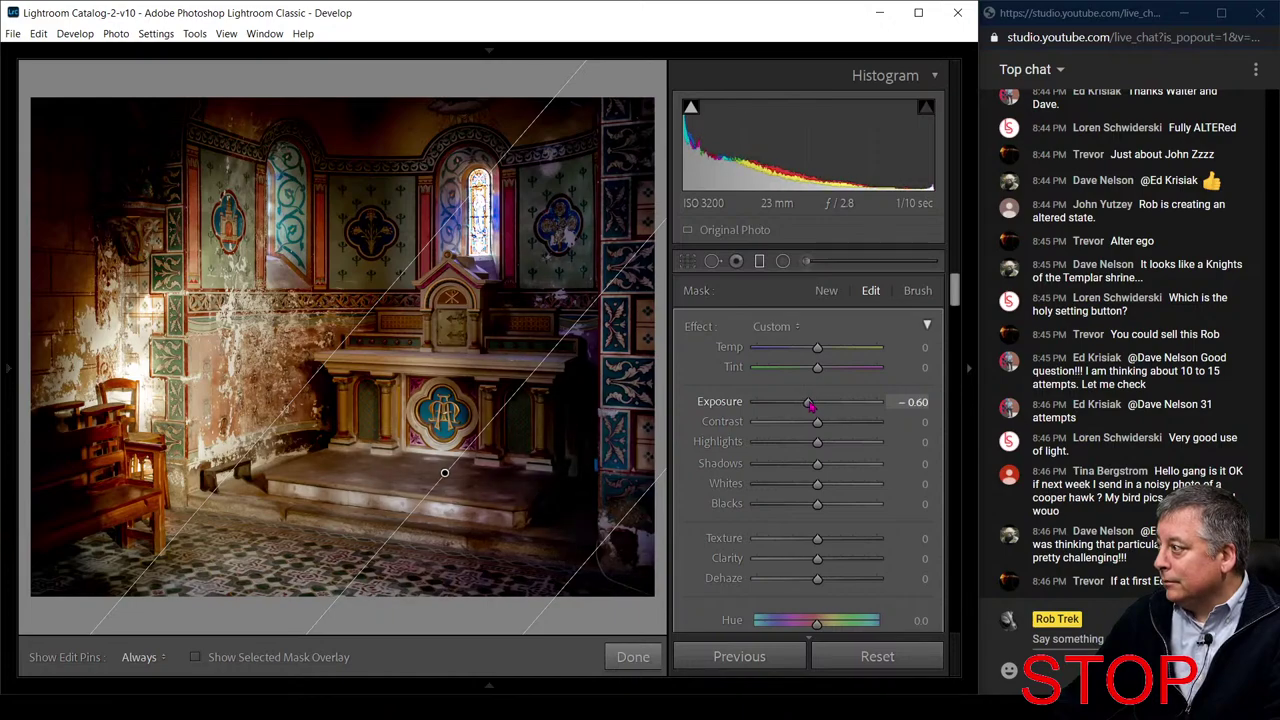
Tilt the graduated filter to a flatter diagonal, and set up a new adjustment brush with Shadows 40 and Exposure 0.46
{"action": "left_click_drag", "start_coordinate": [376, 540], "coordinate": [376, 545]}
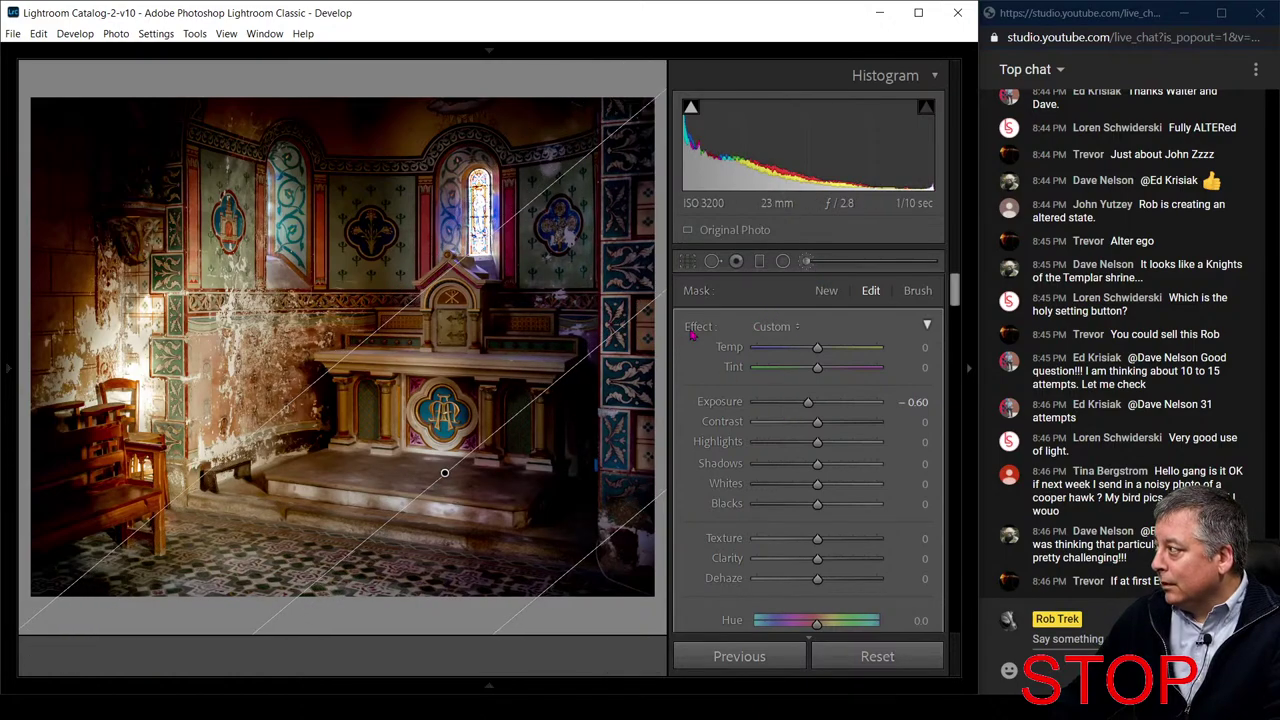
{"action": "key", "text": "Delete"}
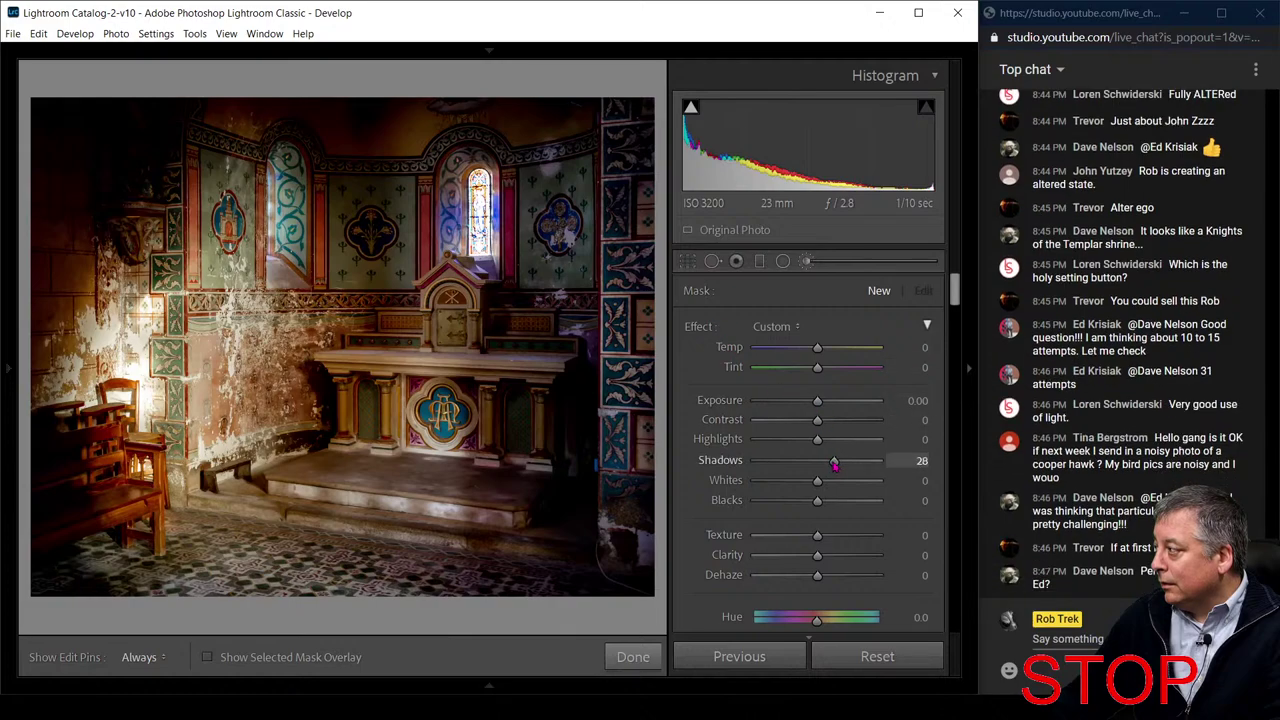
{"action": "left_click_drag", "start_coordinate": [840, 462], "coordinate": [842, 462]}
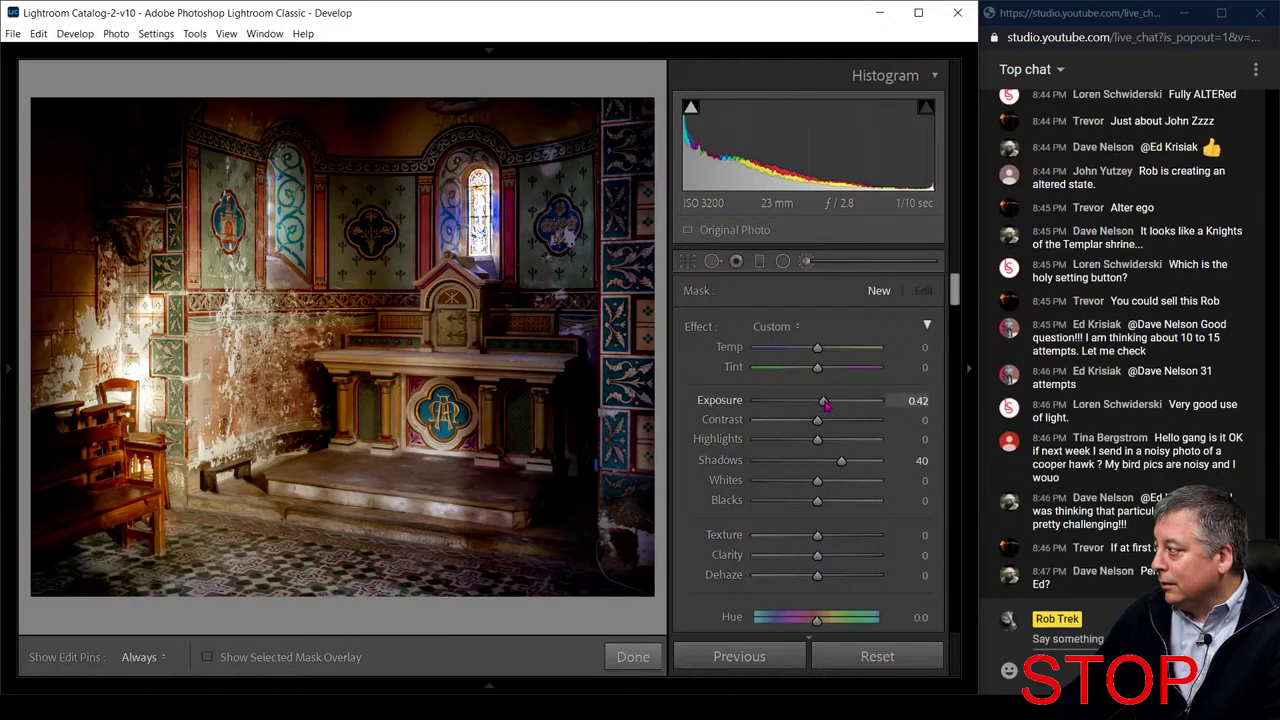
{"action": "scroll", "coordinate": [760, 440], "scroll_direction": "down", "scroll_amount": 6}
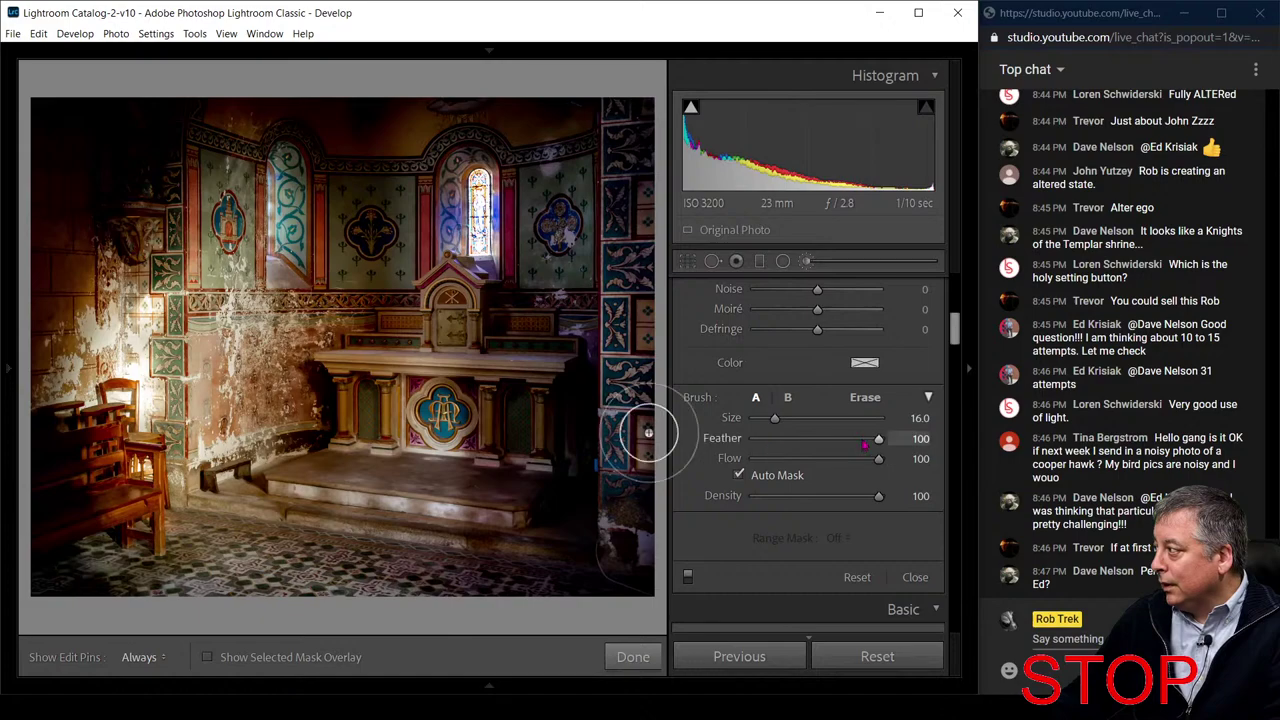
Set the adjustment brush to size 10, feather 100 and flow 50, with Auto Mask off and the edit pins hidden
{"action": "left_click_drag", "start_coordinate": [820, 464], "coordinate": [816, 464]}
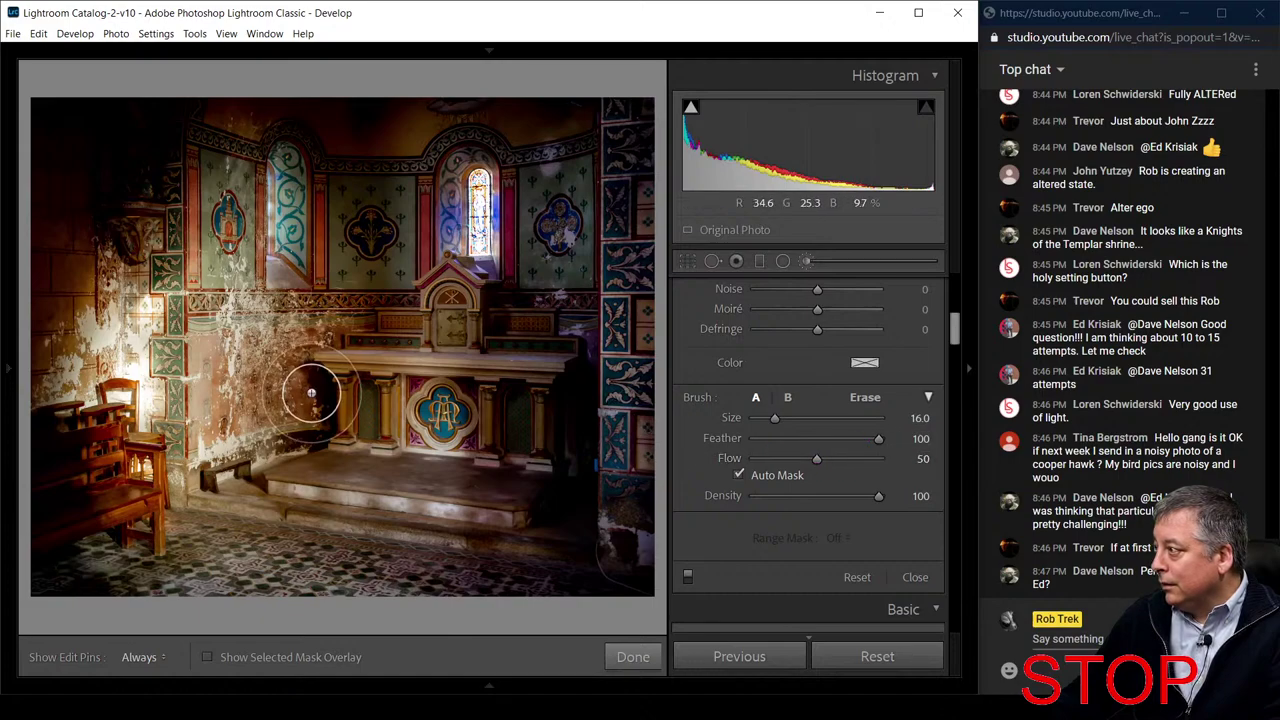
{"action": "left_click", "coordinate": [739, 476]}
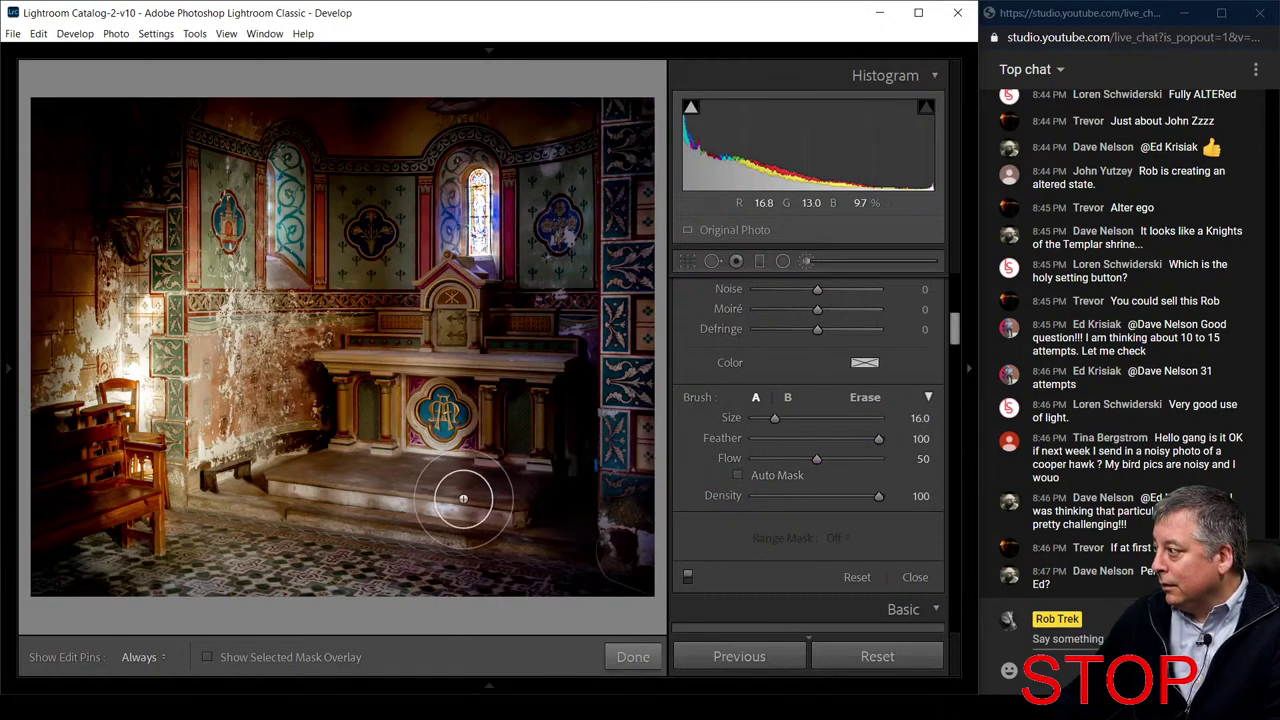
{"action": "scroll", "coordinate": [460, 499], "scroll_direction": "down", "scroll_amount": 3}
{"action": "key", "text": "h"}
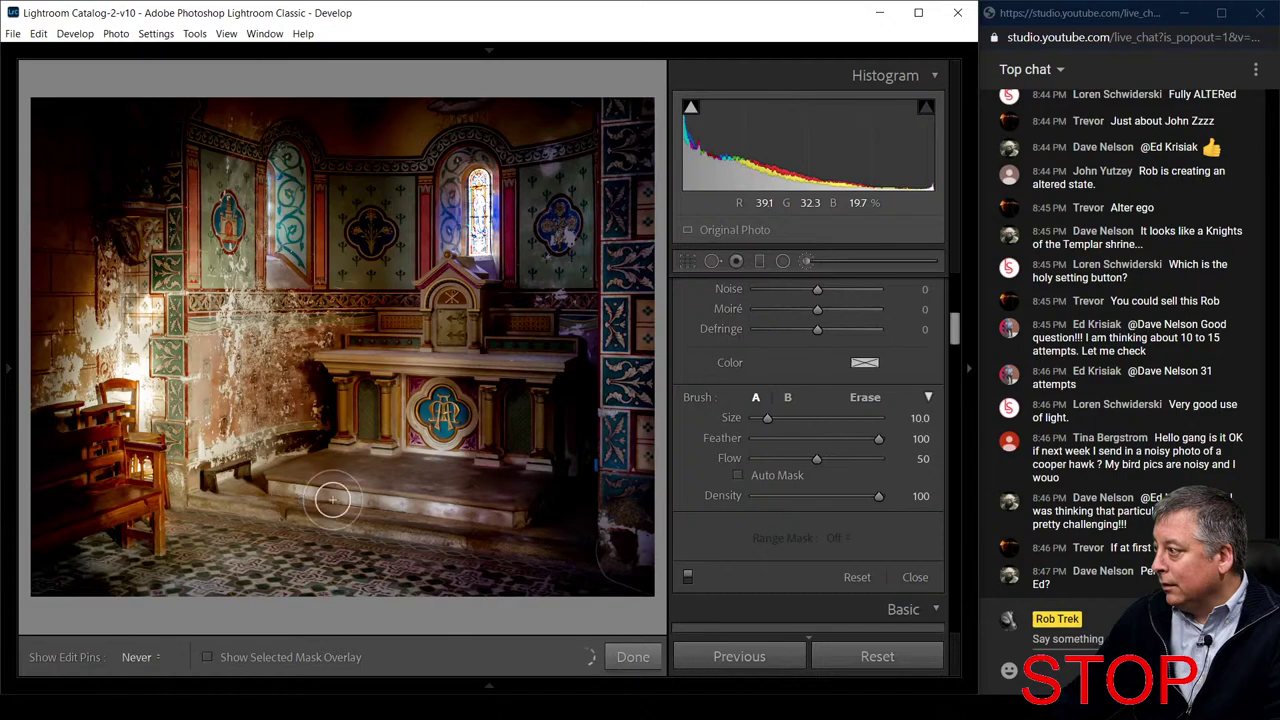
Brighten the altar steps at brush size 10, and extend the painting over the altar's front and tabletop at size 9
{"action": "mouse_move", "coordinate": [329, 500]}
{"action": "left_mouse_down"}
{"action": "mouse_move", "coordinate": [442, 511]}
{"action": "mouse_move", "coordinate": [287, 508]}
{"action": "mouse_move", "coordinate": [208, 537]}
{"action": "left_mouse_up"}
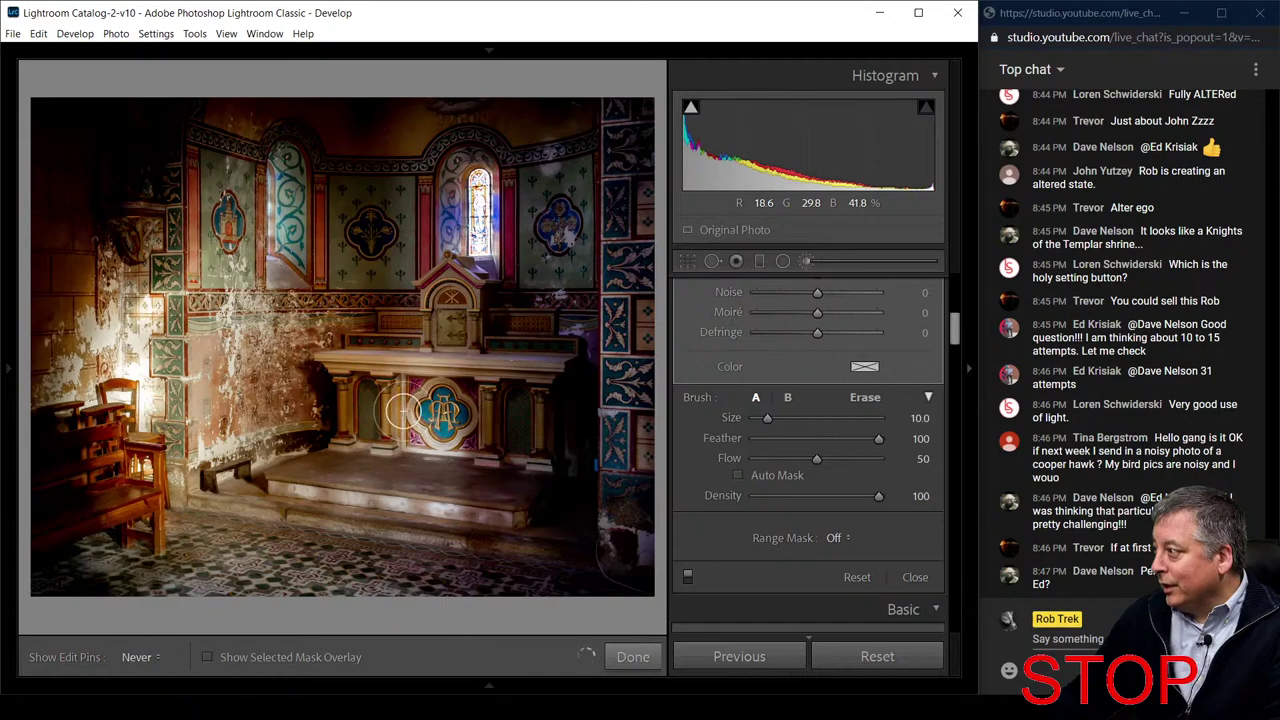
{"action": "key", "text": "bracketleft"}
{"action": "key", "text": "bracketleft"}
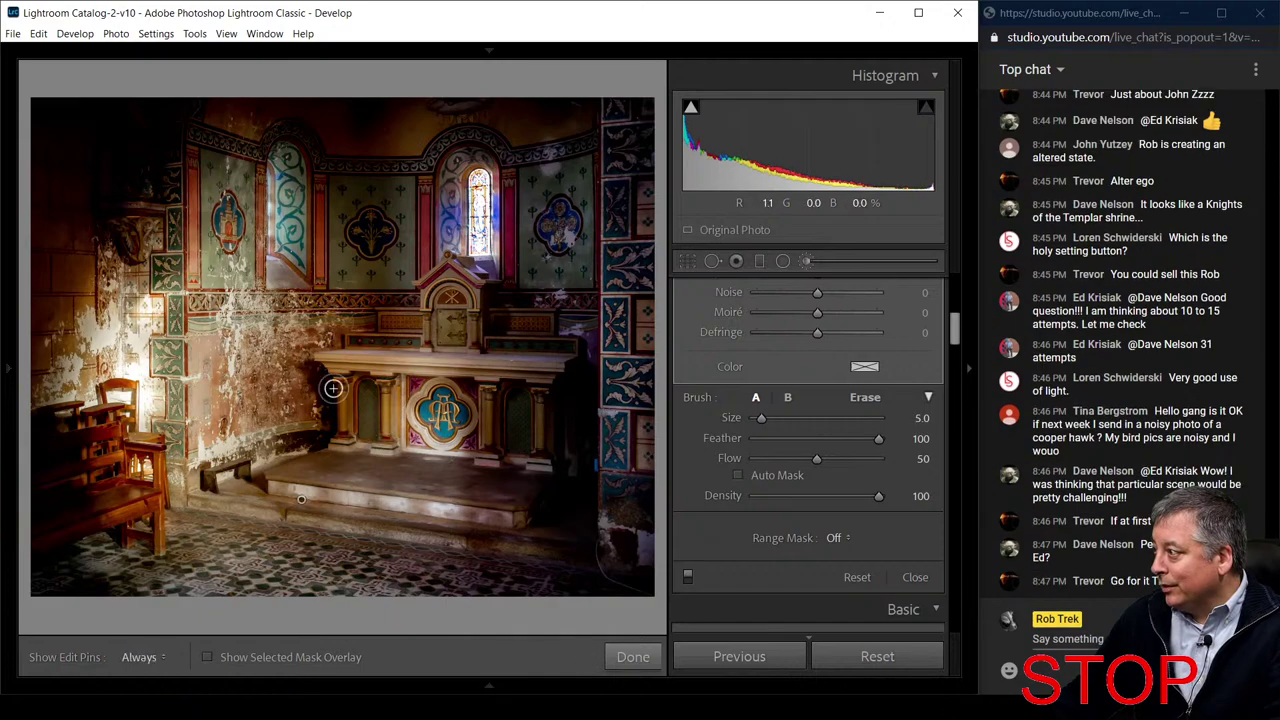
{"action": "key", "text": "h"}
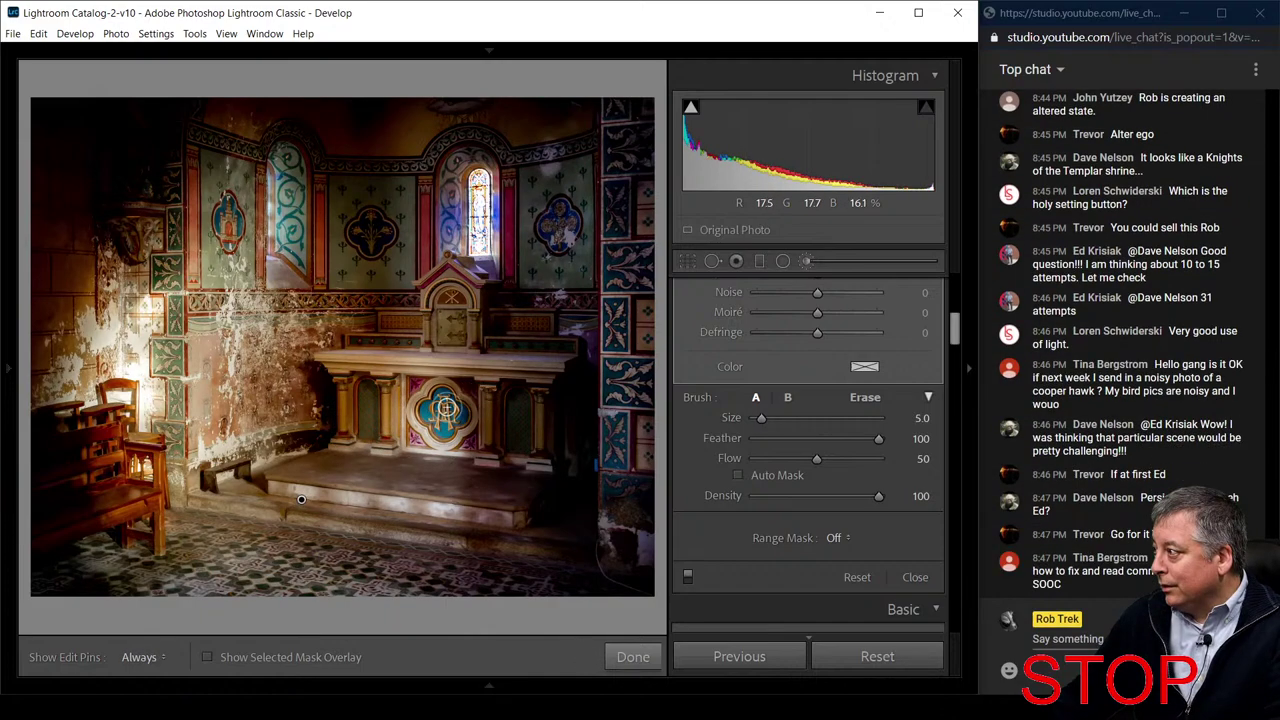
{"action": "key", "text": "h"}
{"action": "key", "text": "h"}
{"action": "key", "text": "bracketright"}
{"action": "key", "text": "bracketright"}
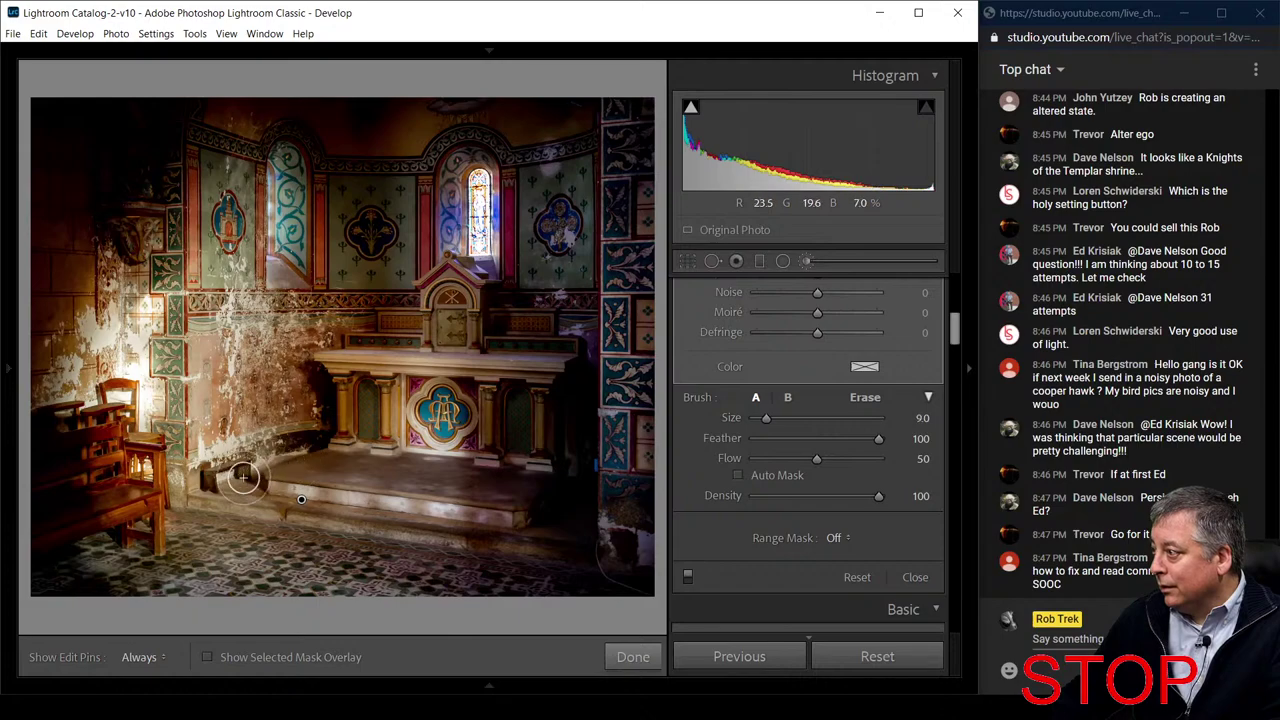
{"action": "key", "text": "bracketright"}
{"action": "key", "text": "h"}
{"action": "mouse_move", "coordinate": [296, 494]}
{"action": "left_mouse_down"}
{"action": "mouse_move", "coordinate": [220, 514]}
{"action": "mouse_move", "coordinate": [240, 522]}
{"action": "mouse_move", "coordinate": [203, 556]}
{"action": "mouse_move", "coordinate": [231, 558]}
{"action": "mouse_move", "coordinate": [182, 580]}
{"action": "mouse_move", "coordinate": [80, 569]}
{"action": "mouse_move", "coordinate": [247, 566]}
{"action": "mouse_move", "coordinate": [265, 554]}
{"action": "mouse_move", "coordinate": [180, 533]}
{"action": "mouse_move", "coordinate": [250, 553]}
{"action": "mouse_move", "coordinate": [373, 545]}
{"action": "mouse_move", "coordinate": [414, 474]}
{"action": "mouse_move", "coordinate": [379, 366]}
{"action": "mouse_move", "coordinate": [364, 371]}
{"action": "mouse_move", "coordinate": [359, 400]}
{"action": "mouse_move", "coordinate": [341, 371]}
{"action": "mouse_move", "coordinate": [344, 411]}
{"action": "mouse_move", "coordinate": [331, 350]}
{"action": "mouse_move", "coordinate": [470, 364]}
{"action": "left_mouse_up"}
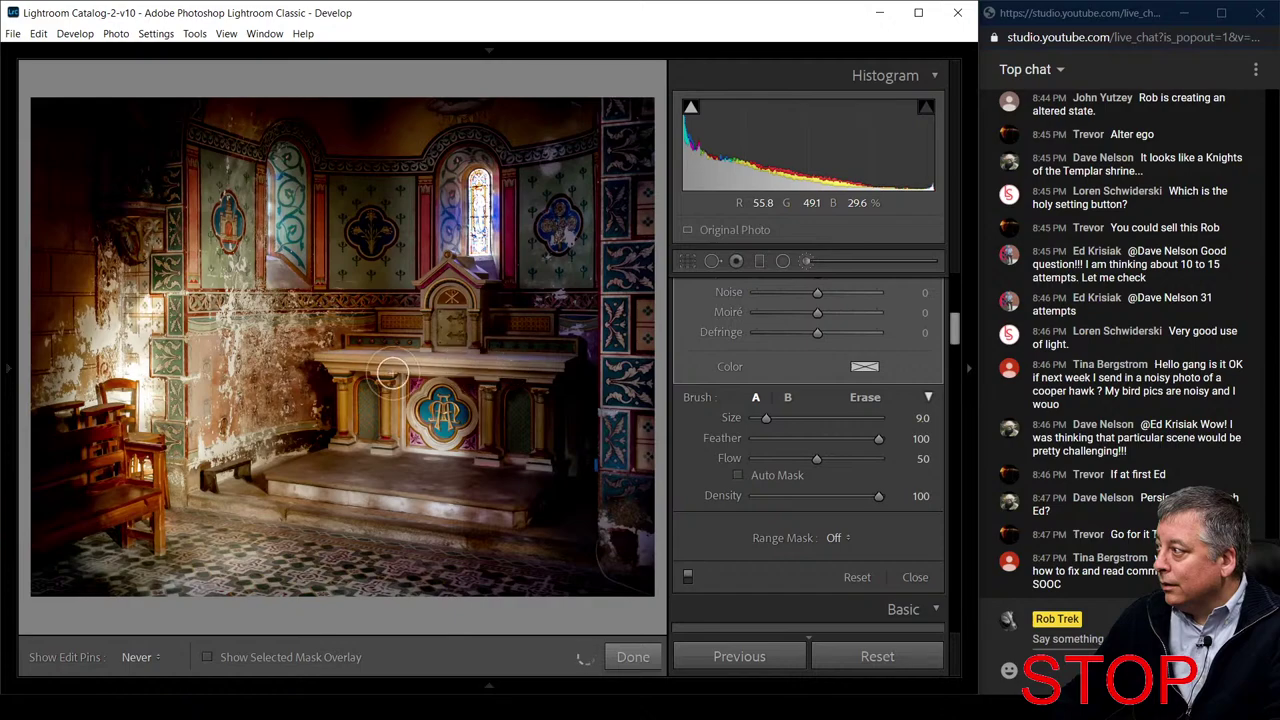
Reduce the brush size to 6 and paint the brightening over the small tabernacle above the altar
{"action": "key", "text": "h"}
{"action": "scroll", "coordinate": [449, 287], "scroll_direction": "down", "scroll_amount": 3}
{"action": "key", "text": "h"}
{"action": "mouse_move", "coordinate": [449, 287]}
{"action": "left_mouse_down"}
{"action": "mouse_move", "coordinate": [437, 340]}
{"action": "mouse_move", "coordinate": [434, 298]}
{"action": "mouse_move", "coordinate": [441, 341]}
{"action": "mouse_move", "coordinate": [446, 270]}
{"action": "mouse_move", "coordinate": [436, 275]}
{"action": "mouse_move", "coordinate": [474, 283]}
{"action": "left_mouse_up"}
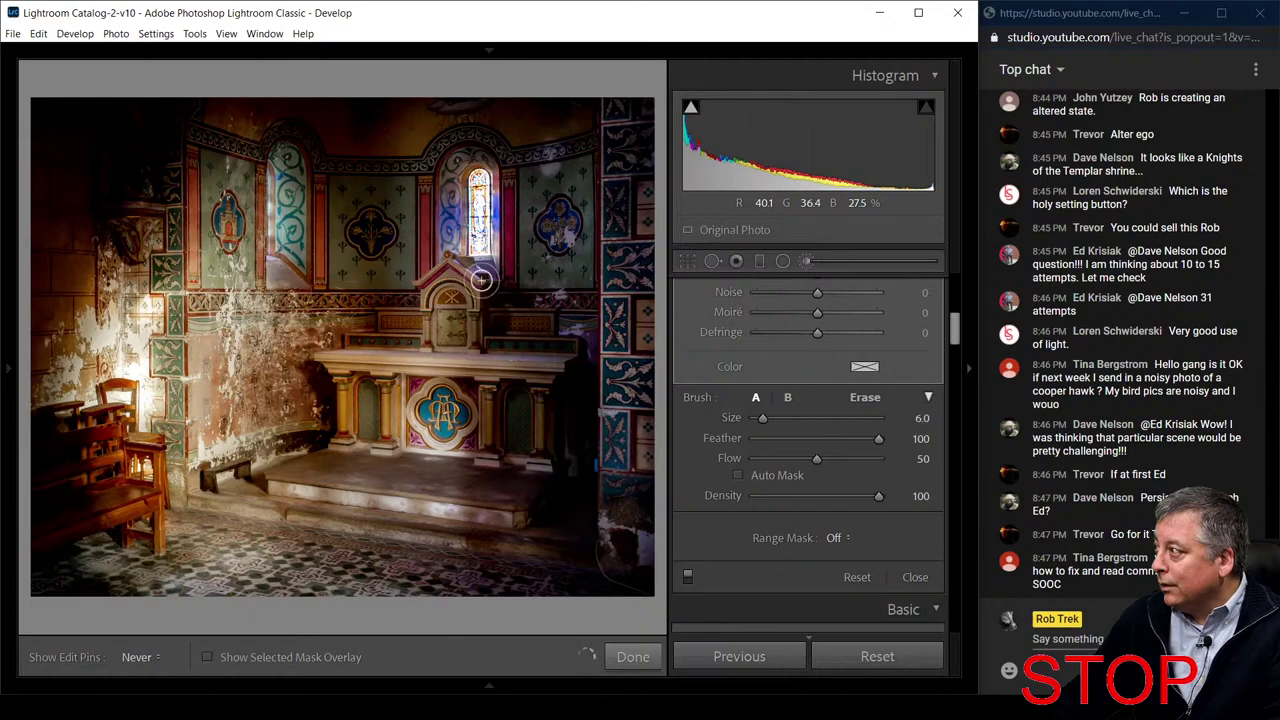
Set the painted altar adjustment to Exposure 0.99, Temp 18 and Tint 12
{"action": "key", "text": "h"}
{"action": "scroll", "coordinate": [842, 392], "scroll_direction": "up", "scroll_amount": 5}
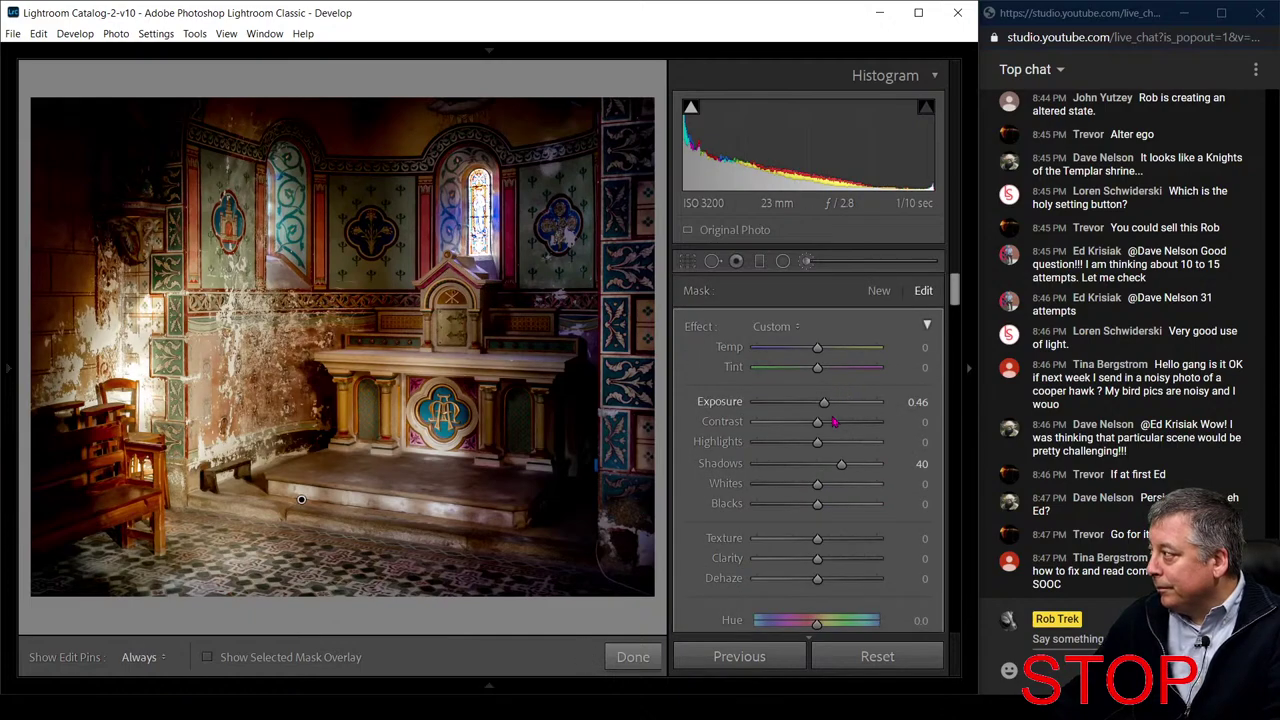
{"action": "left_click_drag", "start_coordinate": [827, 403], "coordinate": [834, 403]}
{"action": "left_click_drag", "start_coordinate": [817, 348], "coordinate": [821, 357]}
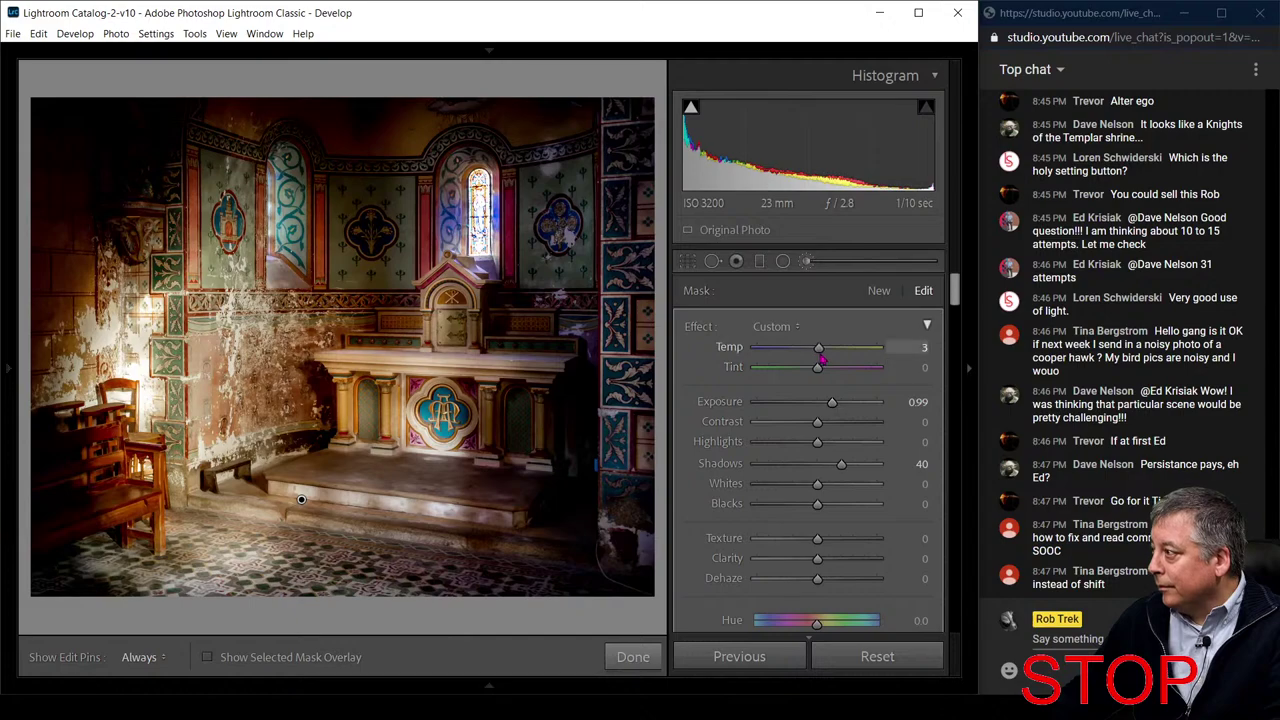
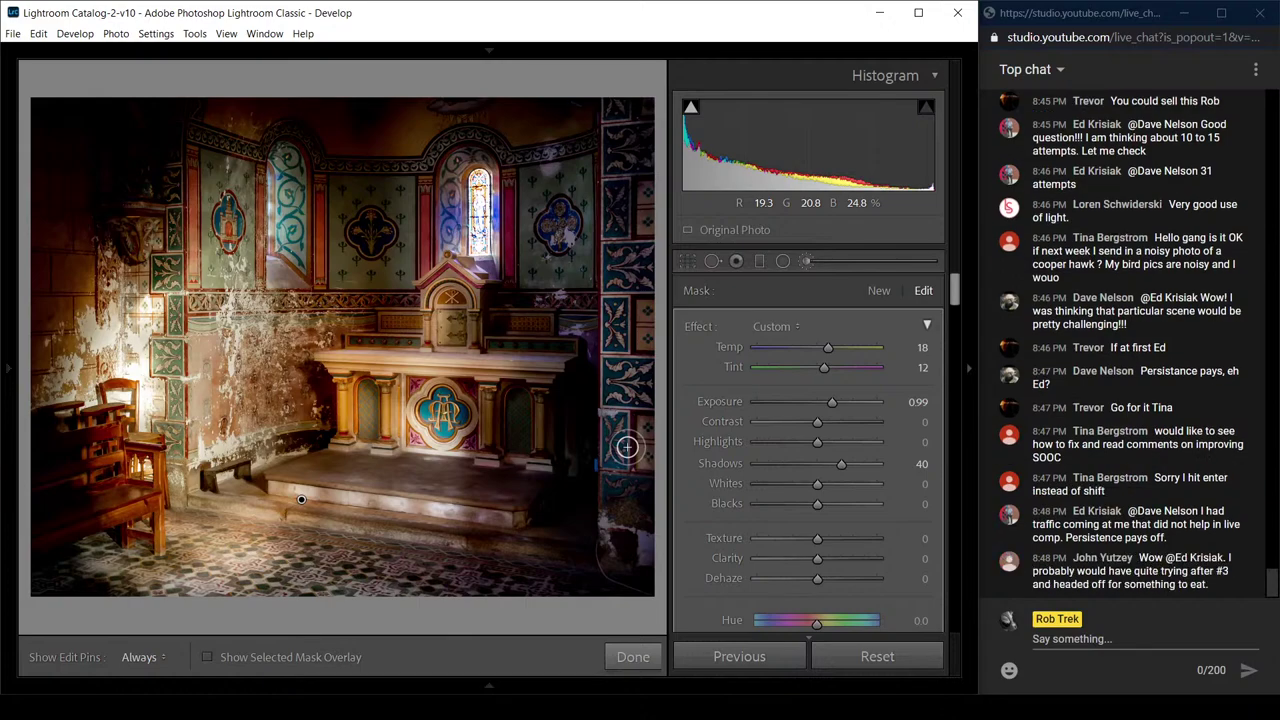
Compare the chapel photo's before and after versions side by side, and review the finished edit in full screen
{"action": "key", "text": "y"}
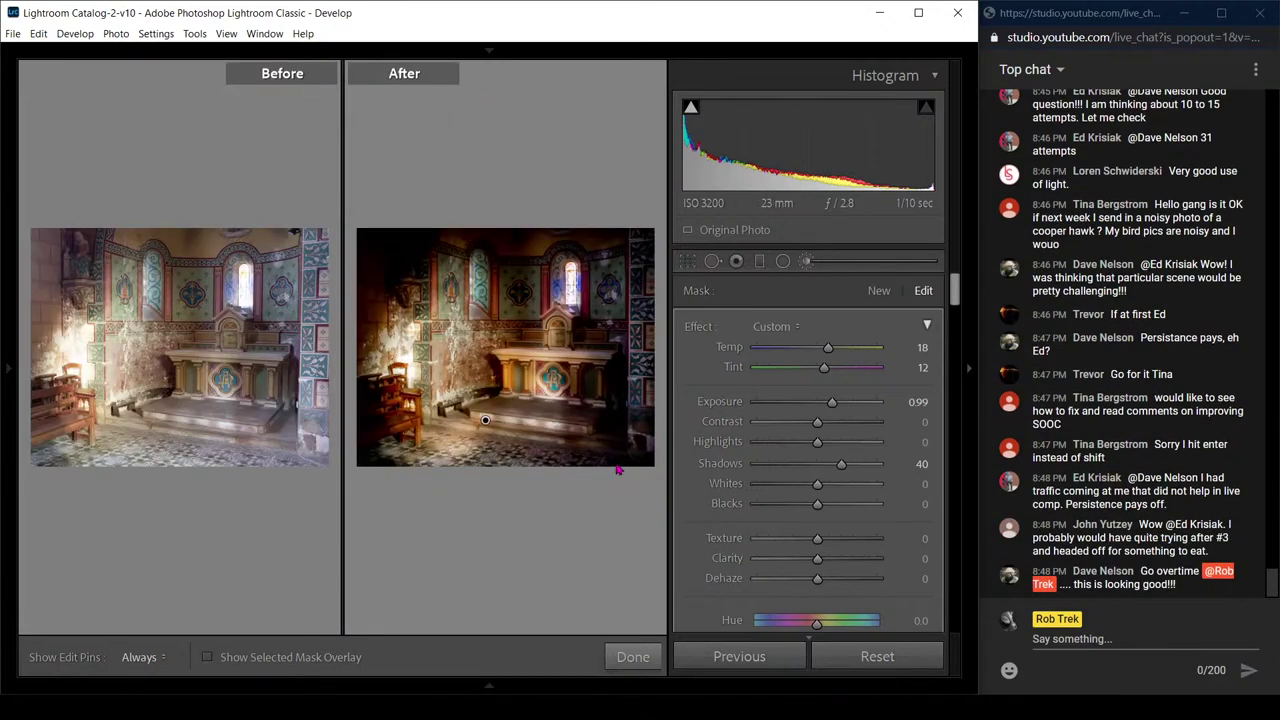
{"action": "key", "text": "Tab"}
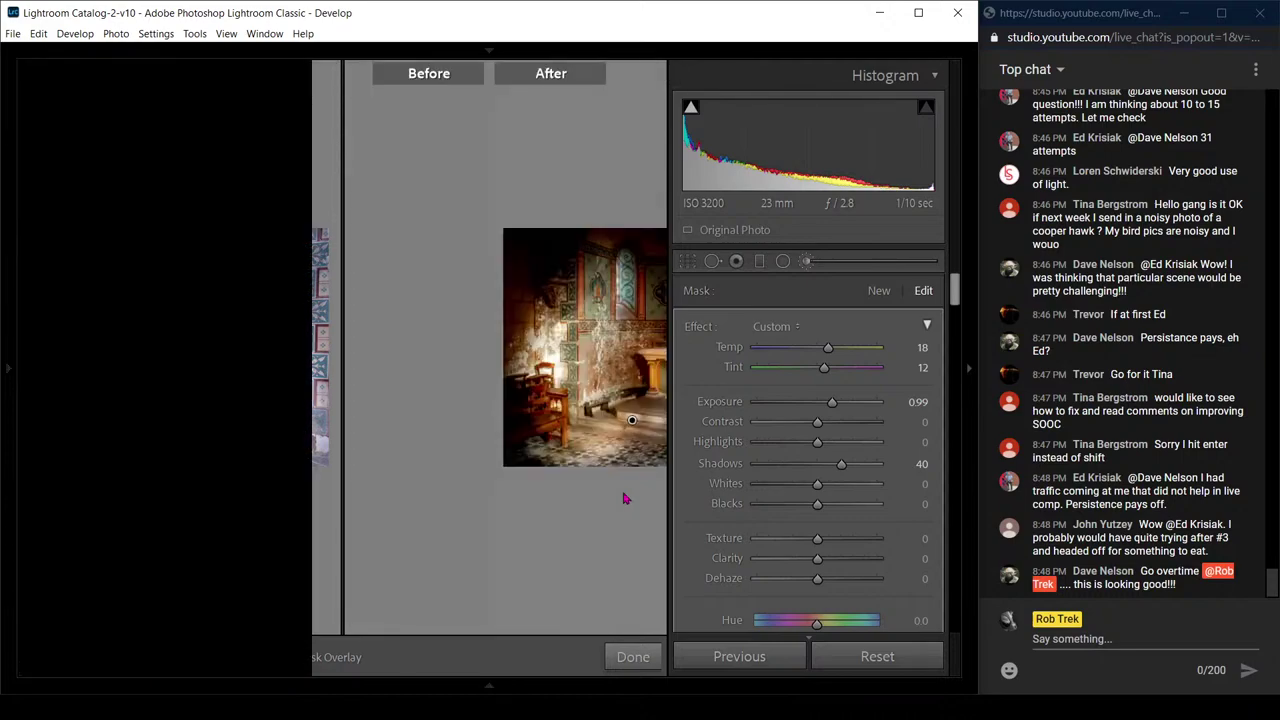
{"action": "key", "text": "Tab"}
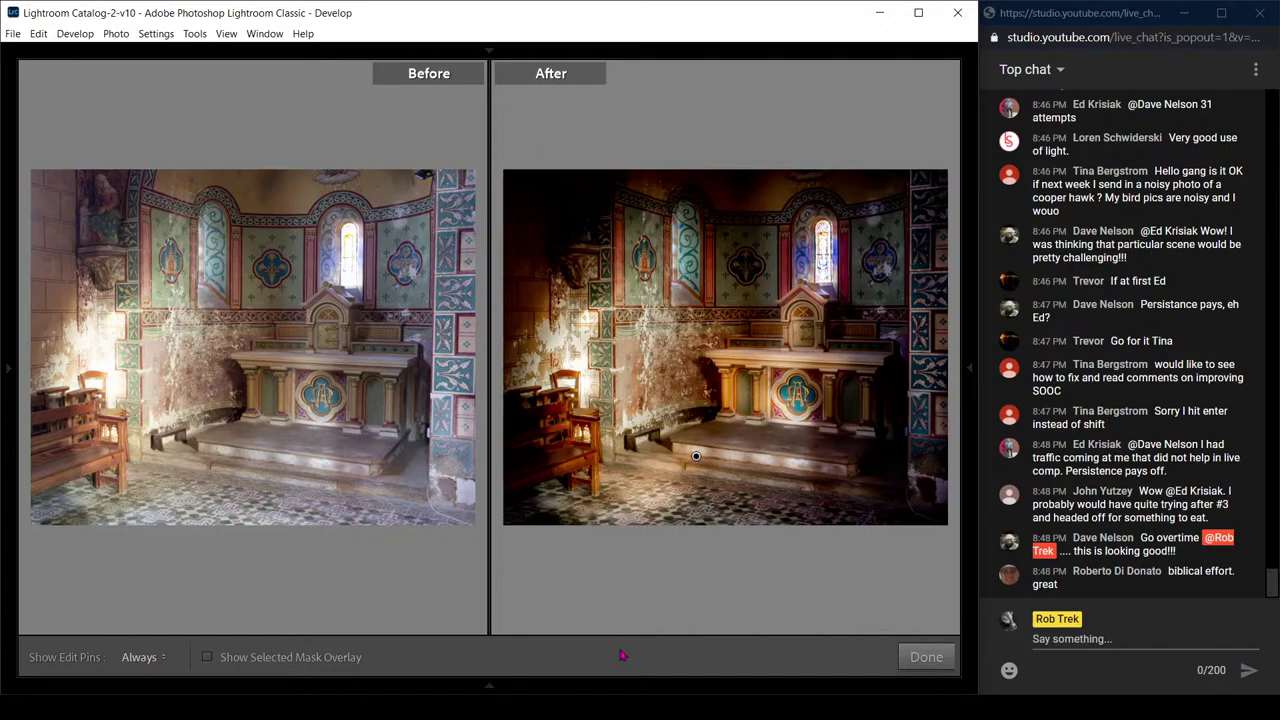
{"action": "key", "text": "Return"}
{"action": "key", "text": "f"}
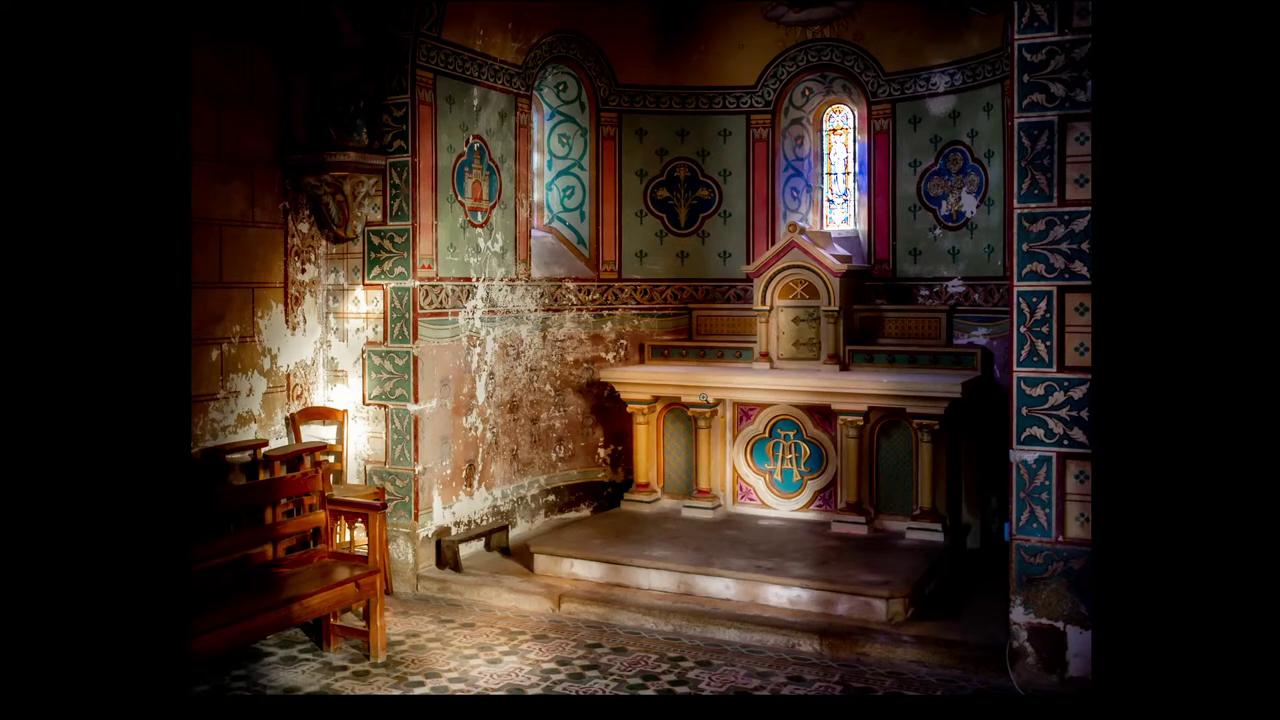
{"action": "key", "text": "f"}
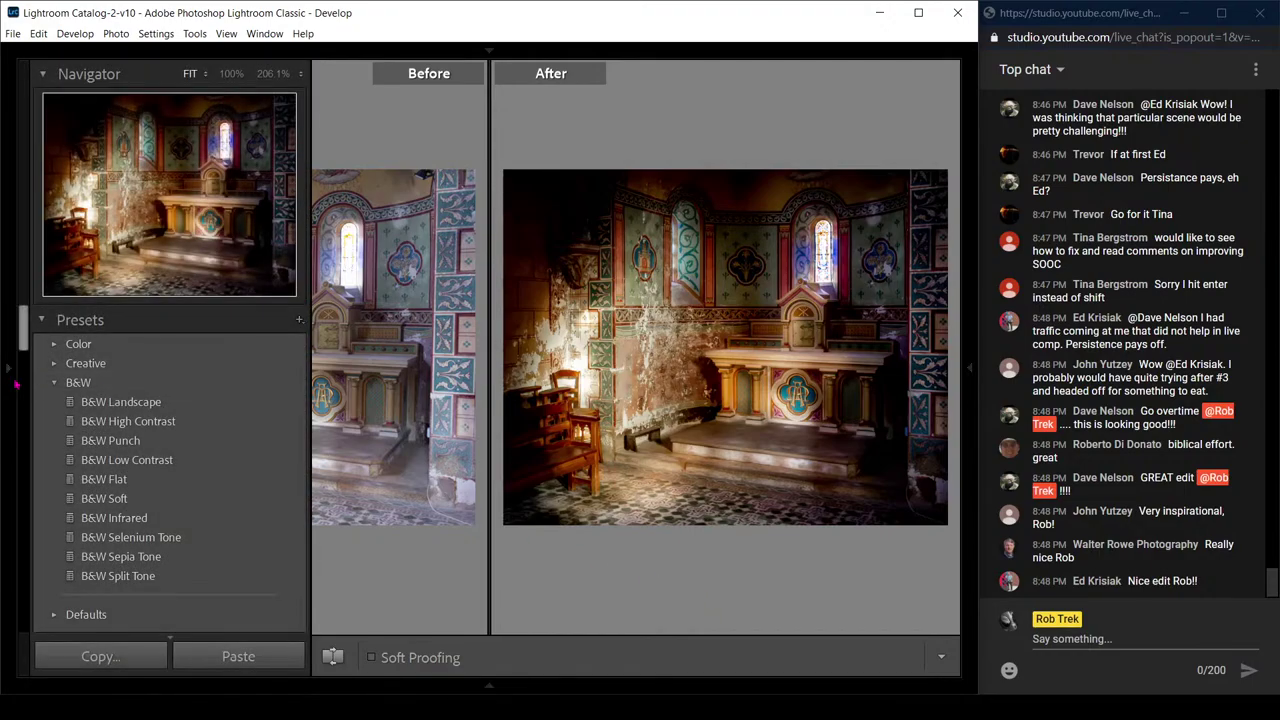
Open the bird photo from the Library grid, inspect the bird up close with its file information, and return to the full view
{"action": "key", "text": "g"}
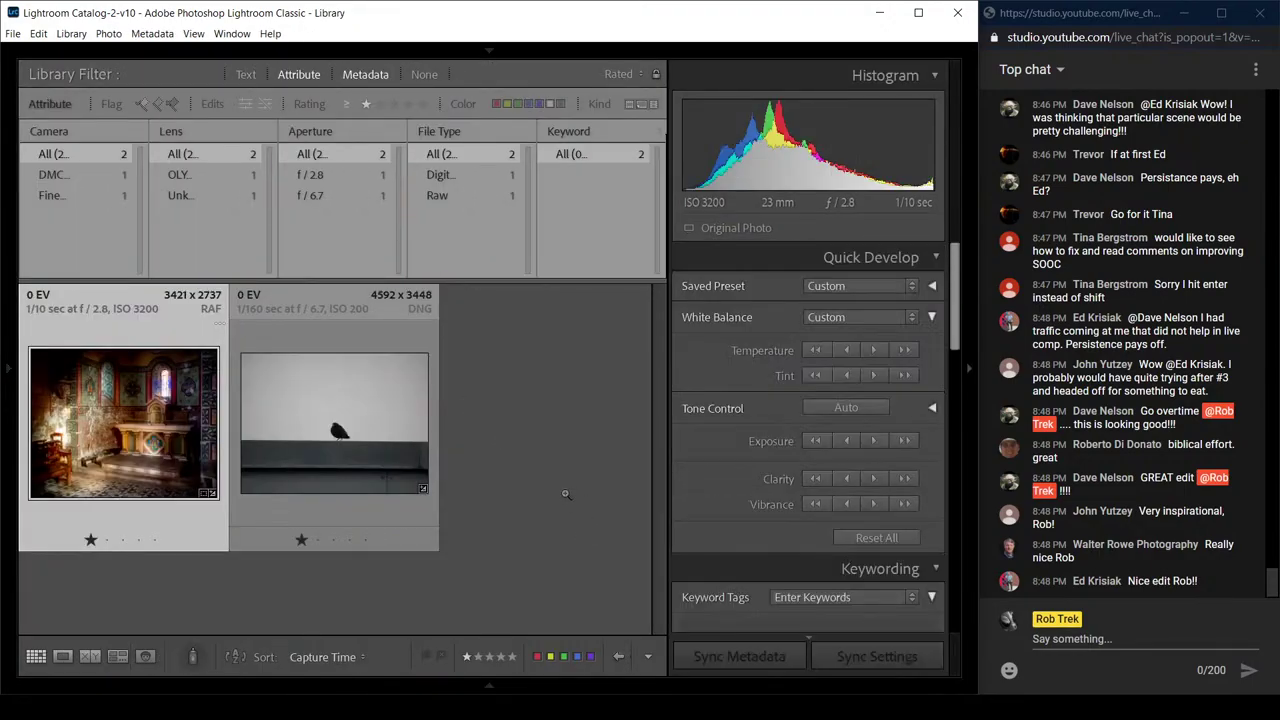
{"action": "double_click", "coordinate": [393, 442]}
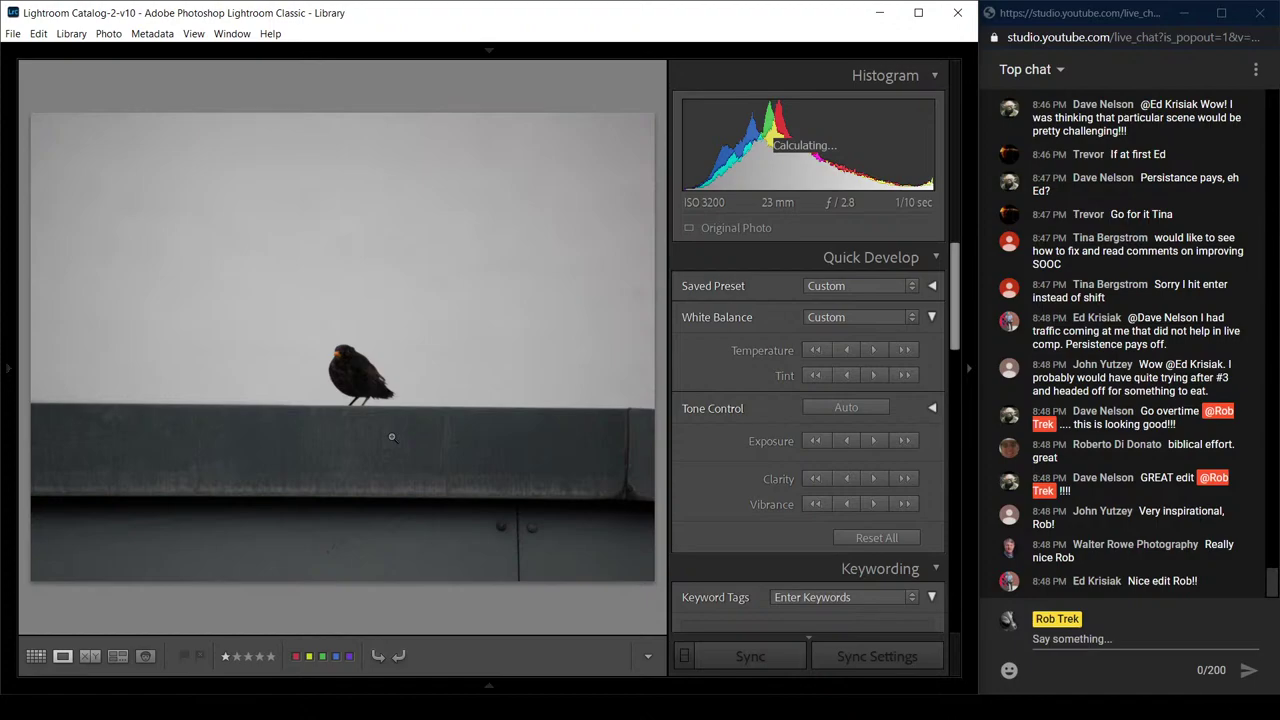
{"action": "left_click", "coordinate": [343, 356]}
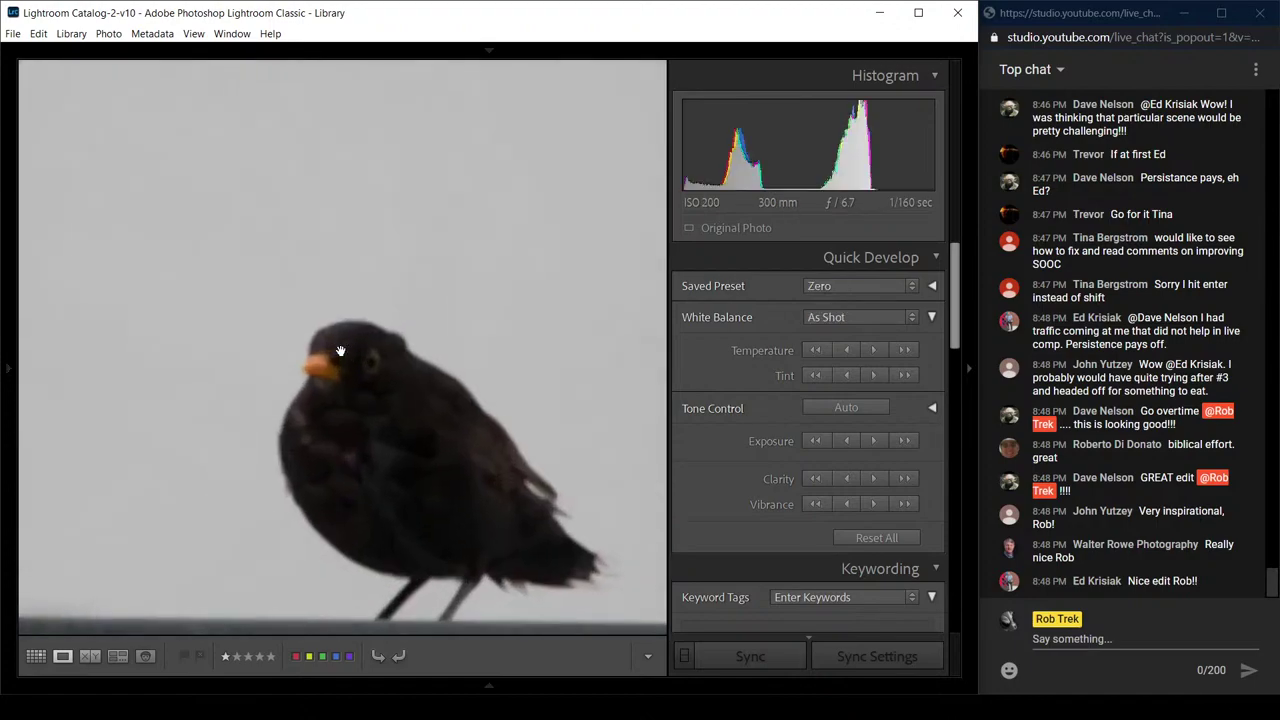
{"action": "left_click_drag", "start_coordinate": [398, 458], "coordinate": [414, 429]}
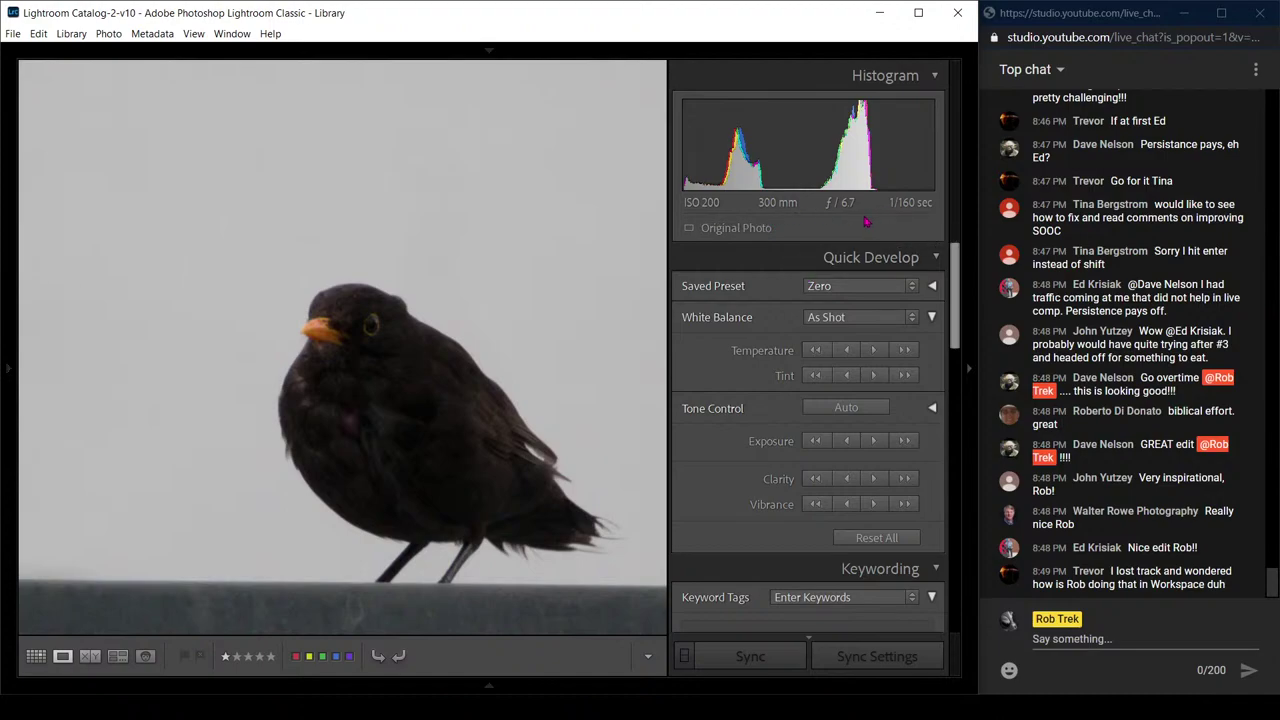
{"action": "key", "text": "i"}
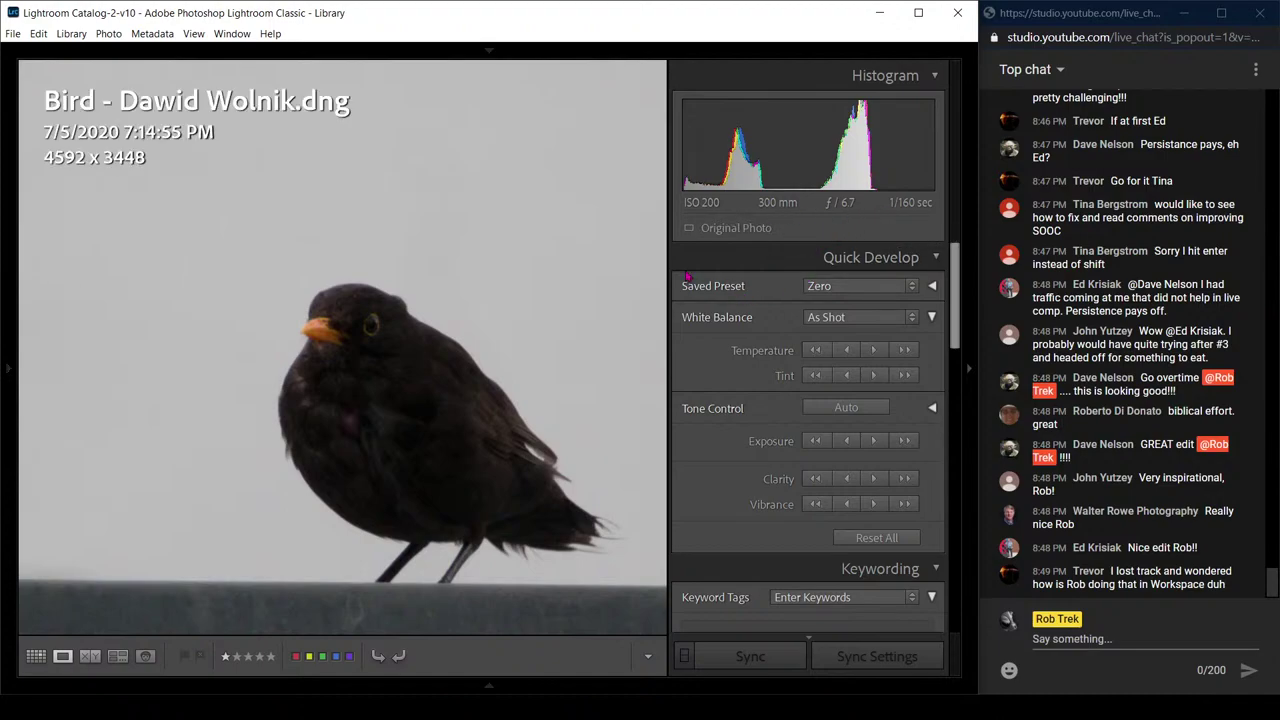
{"action": "key", "text": "i"}
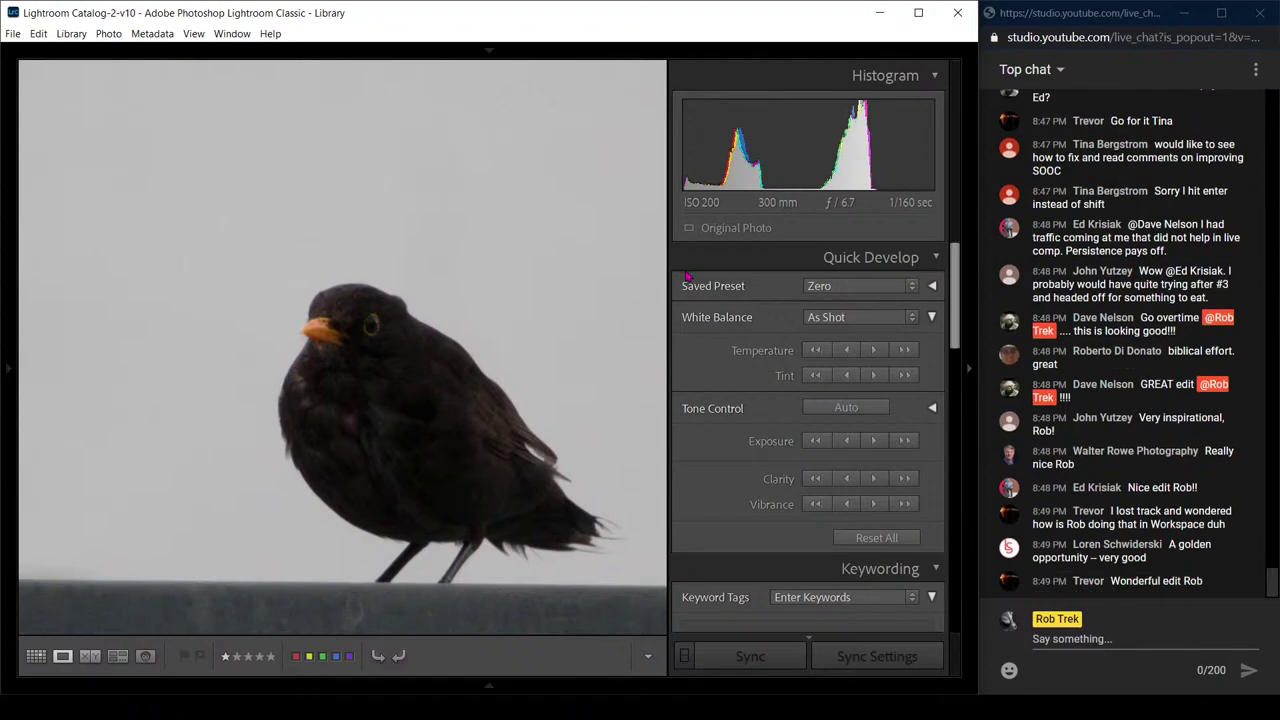
{"action": "left_click", "coordinate": [479, 386]}
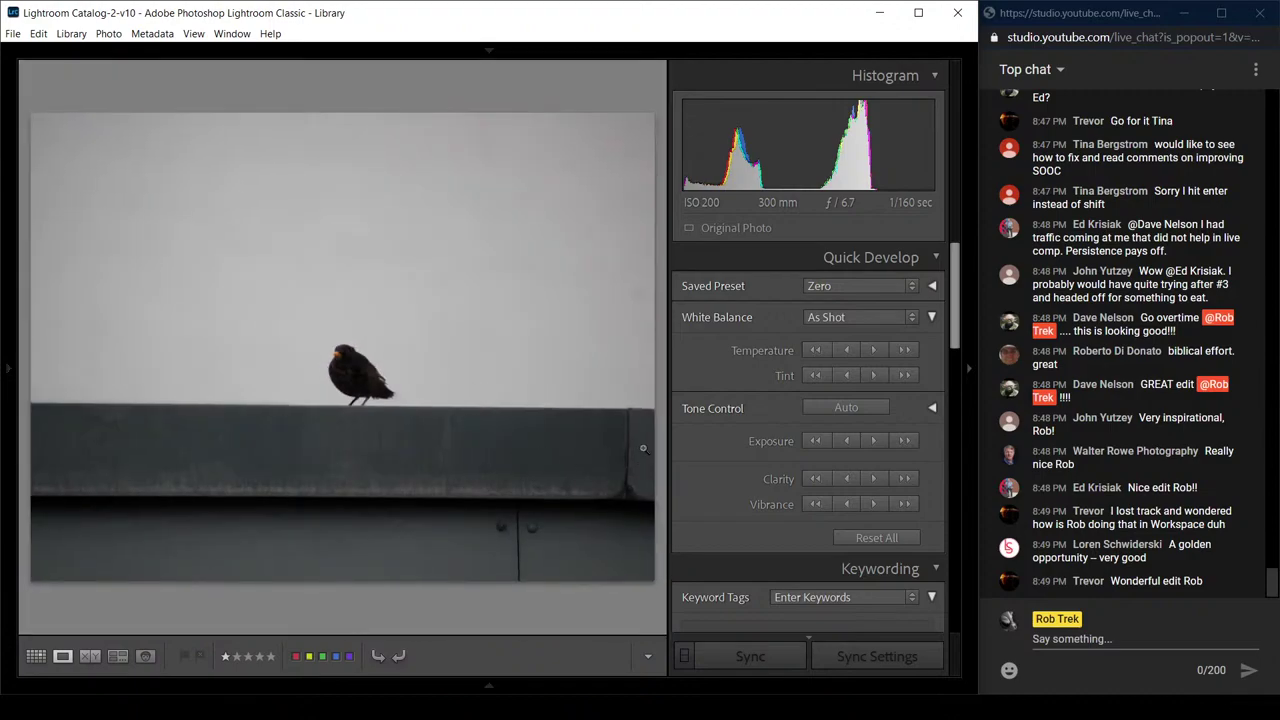
Crop the bird photo tightly at its original aspect ratio, placing the bird in the right third with the ledge below
{"action": "key", "text": "d"}
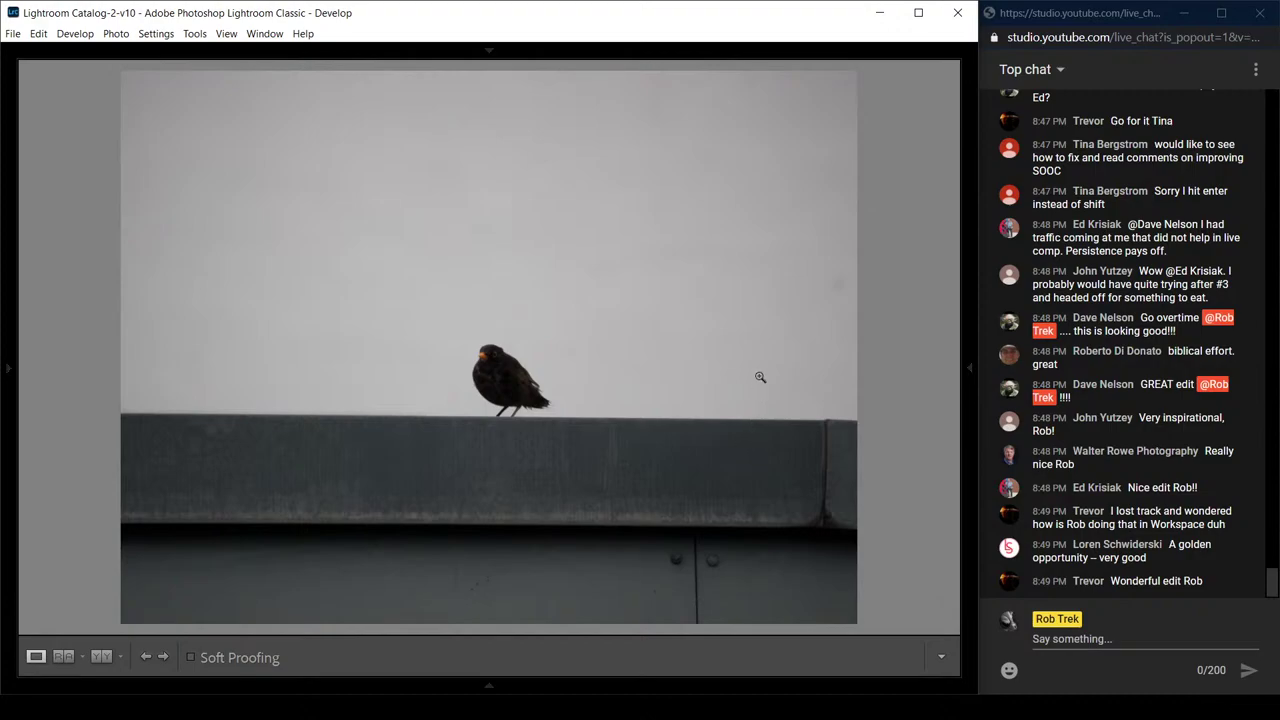
{"action": "key", "text": "r"}
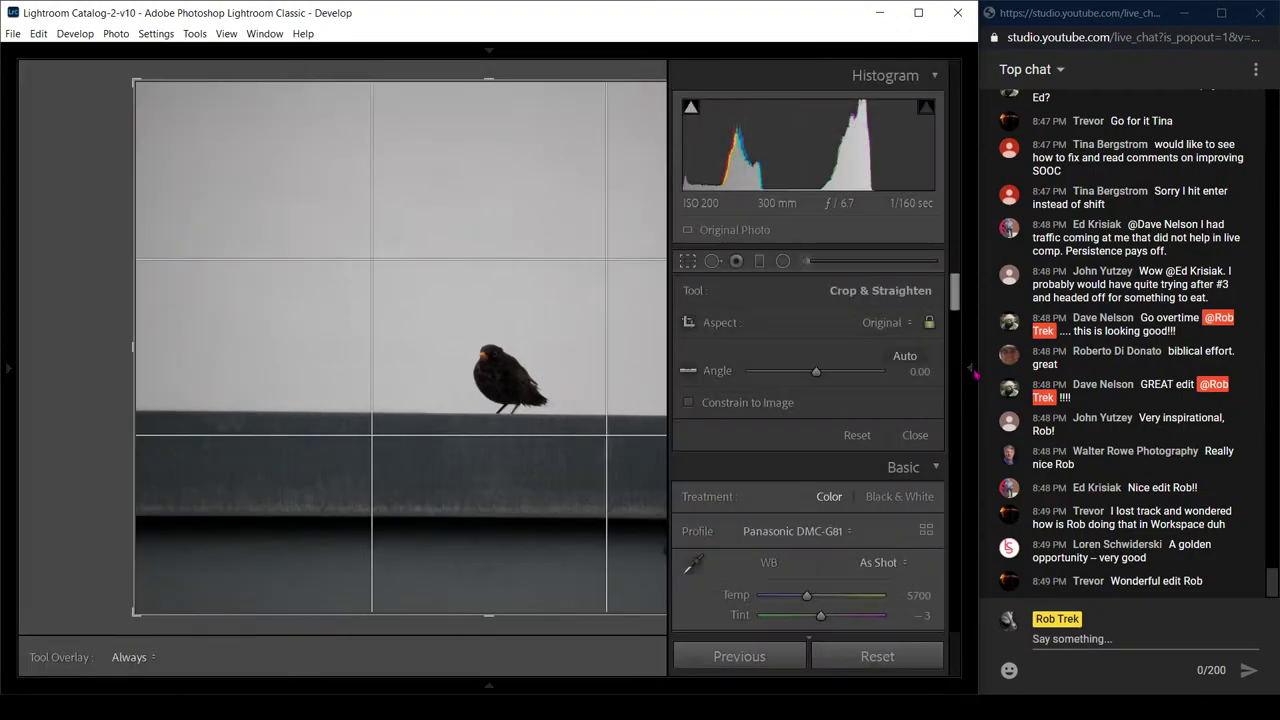
{"action": "left_click", "coordinate": [972, 372]}
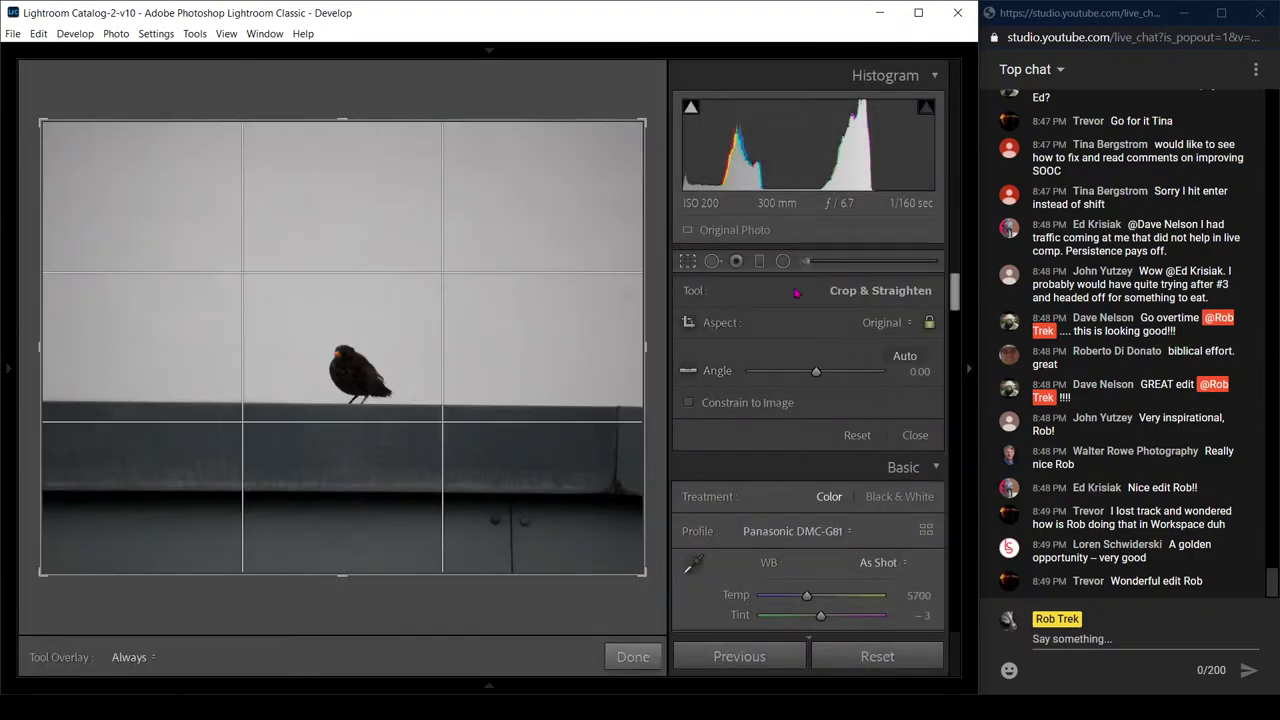
{"action": "left_click_drag", "start_coordinate": [643, 122], "coordinate": [559, 220]}
{"action": "left_click_drag", "start_coordinate": [414, 300], "coordinate": [312, 369]}
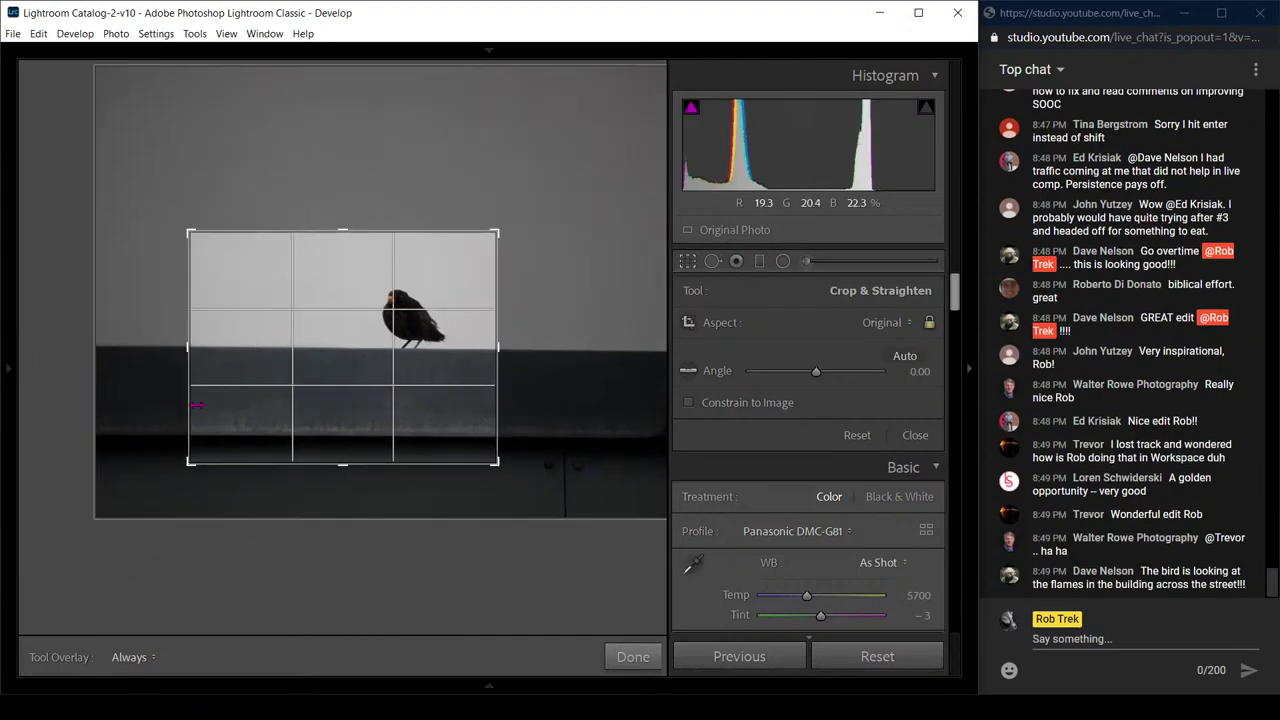
{"action": "left_click_drag", "start_coordinate": [190, 463], "coordinate": [235, 422]}
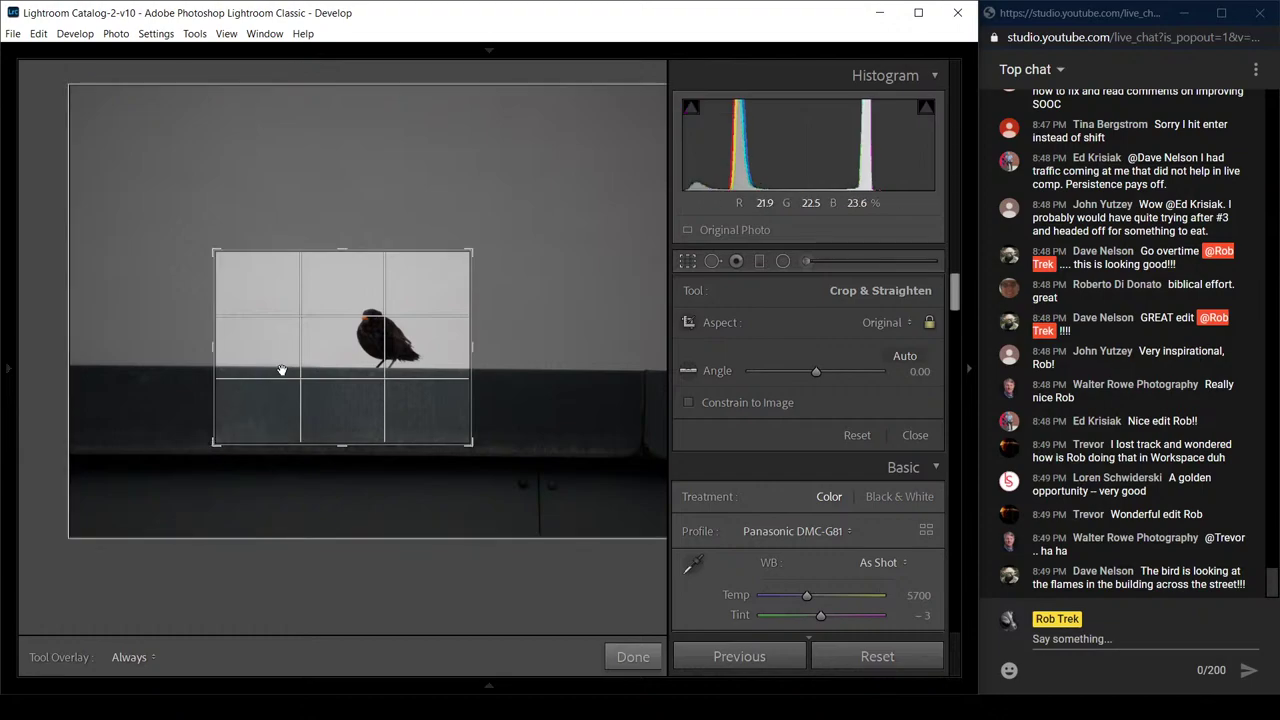
{"action": "mouse_move", "coordinate": [283, 371]}
{"action": "left_mouse_down"}
{"action": "mouse_move", "coordinate": [271, 371]}
{"action": "mouse_move", "coordinate": [301, 367]}
{"action": "left_mouse_up"}
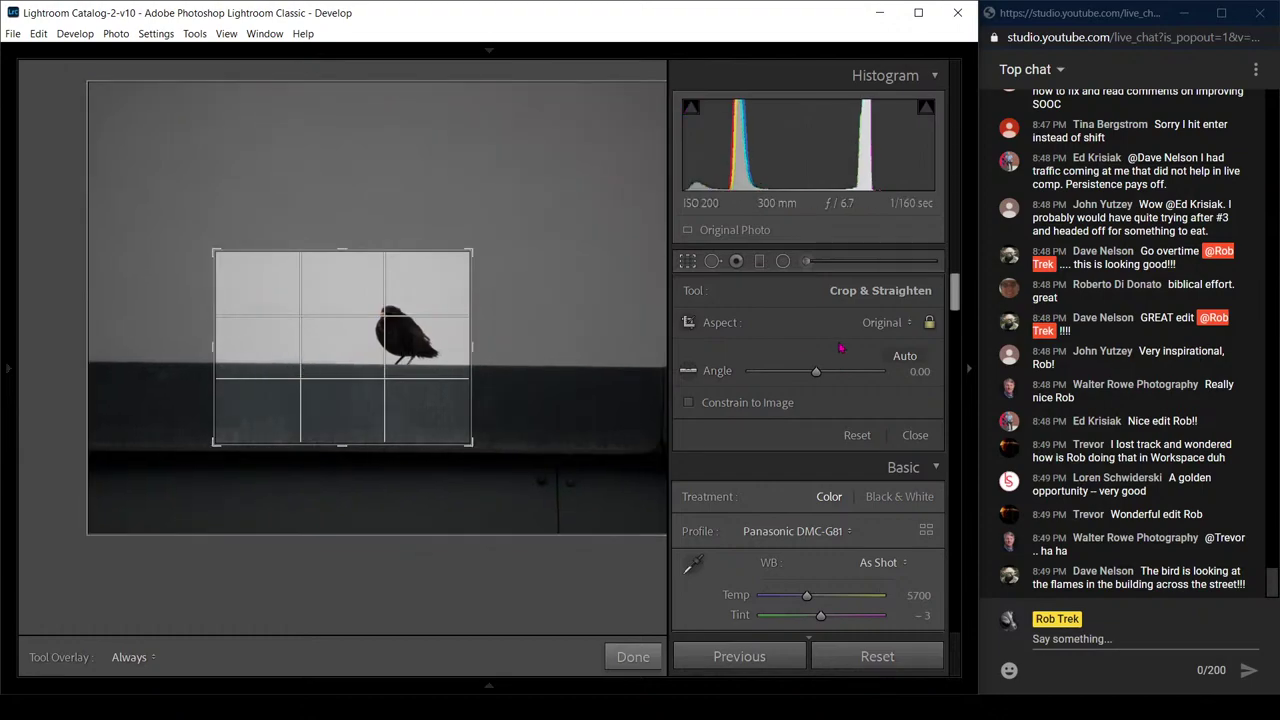
{"action": "left_click", "coordinate": [914, 435]}
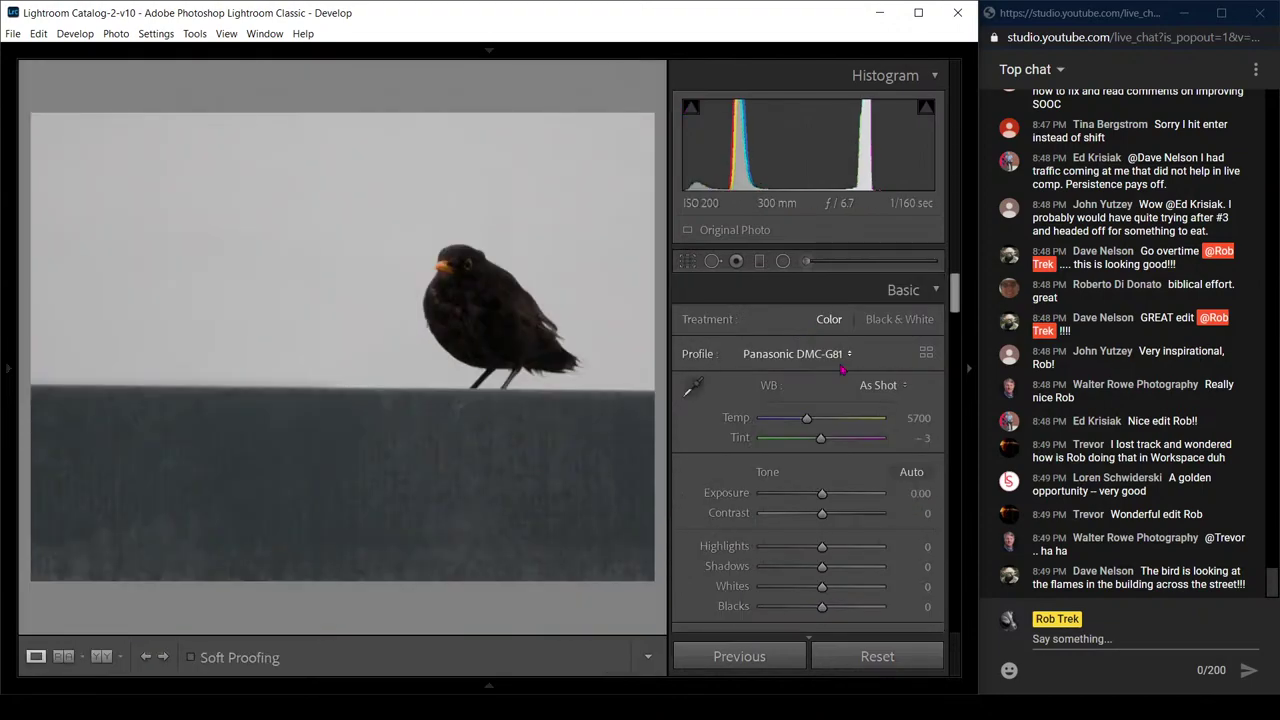
Straighten the bird photo's crop with a slight angle adjustment to level the ledge, and apply it
{"action": "scroll", "coordinate": [888, 407], "scroll_direction": "down", "scroll_amount": 10}
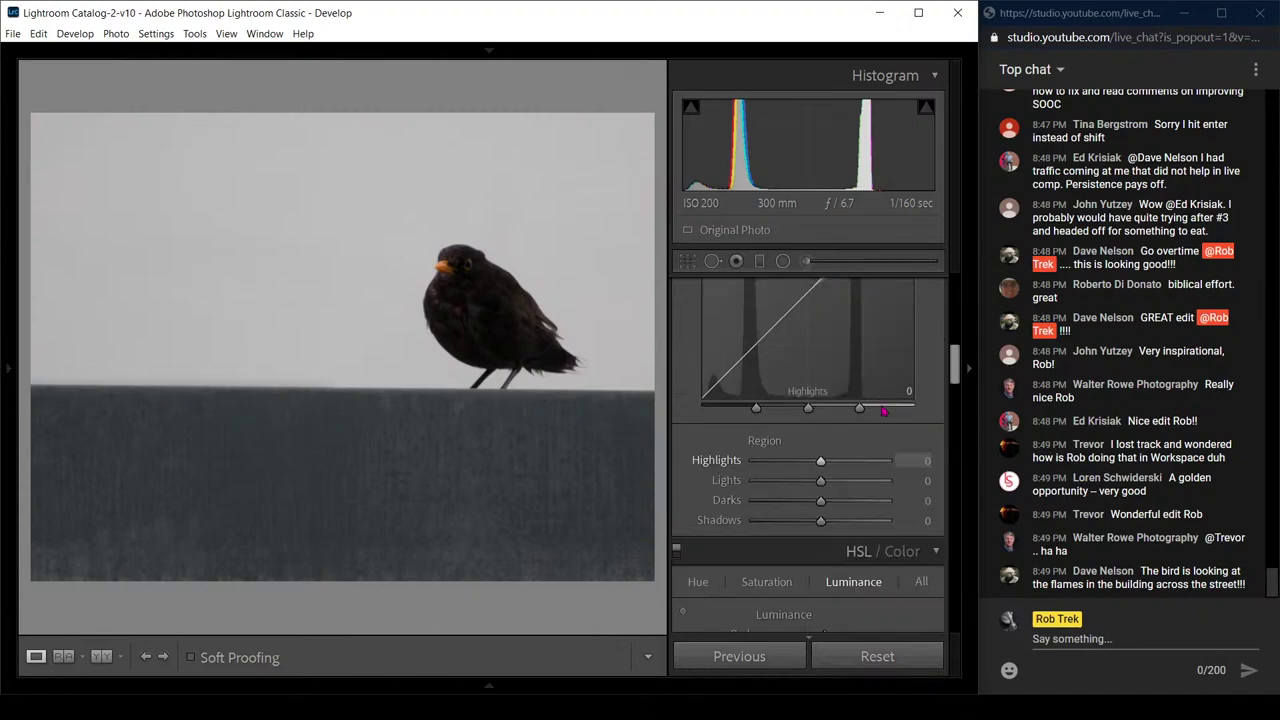
{"action": "scroll", "coordinate": [883, 410], "scroll_direction": "down", "scroll_amount": 10}
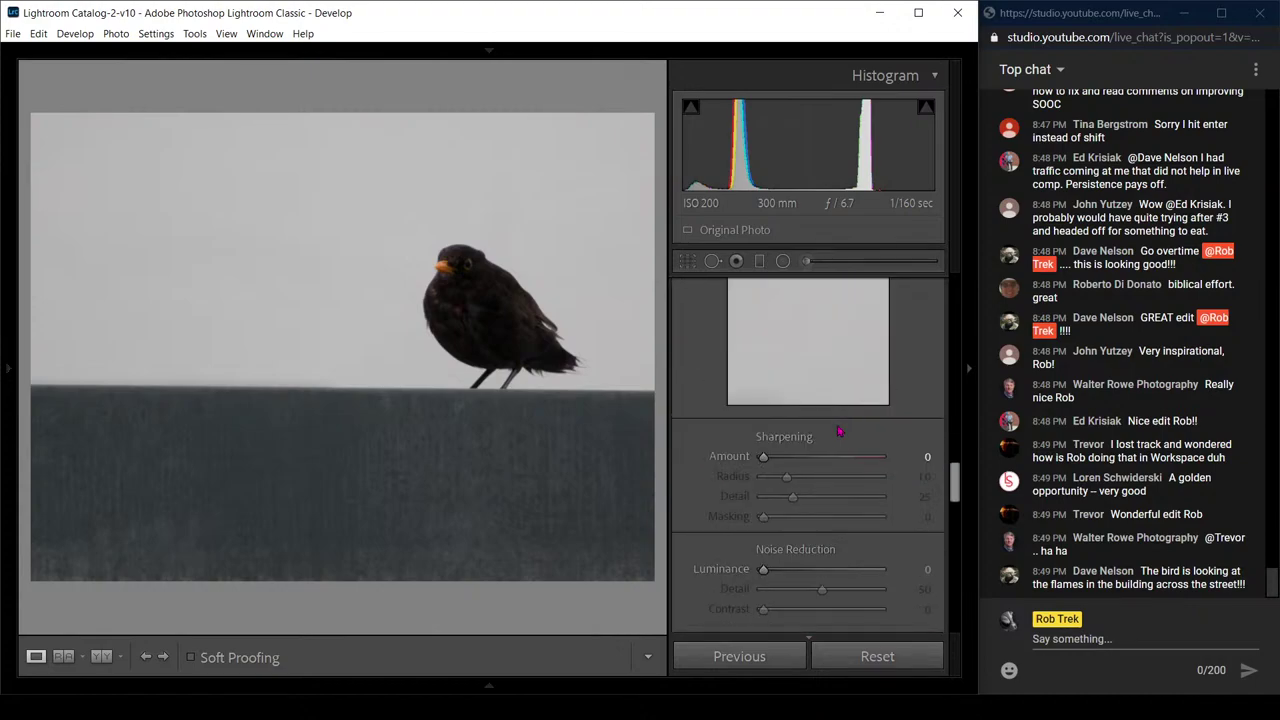
{"action": "scroll", "coordinate": [777, 455], "scroll_direction": "down", "scroll_amount": 5}
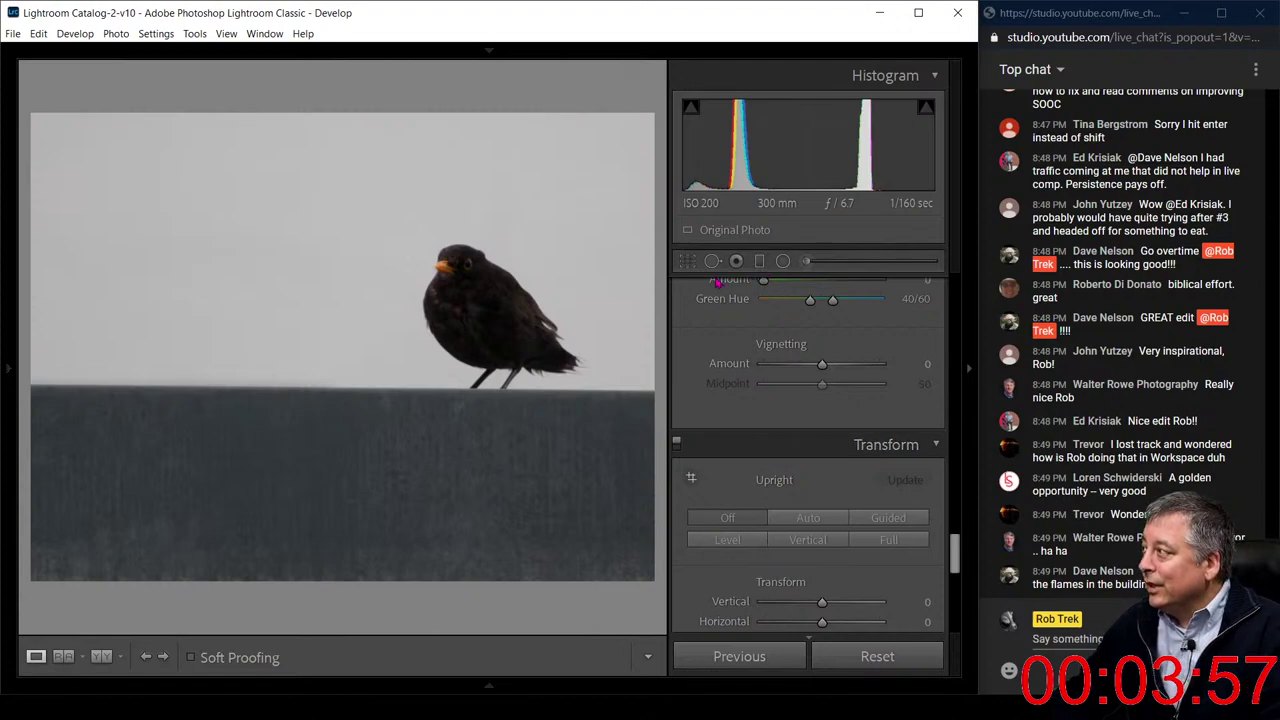
{"action": "left_click", "coordinate": [687, 266]}
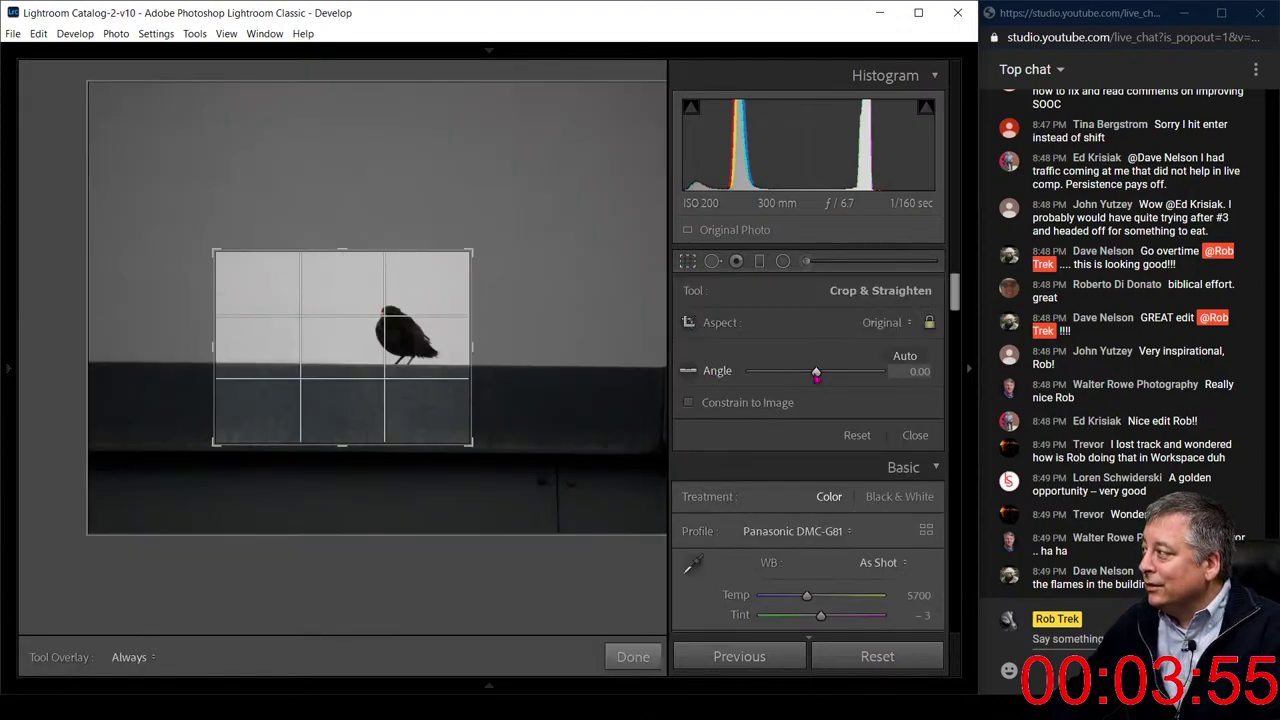
{"action": "left_click_drag", "start_coordinate": [816, 373], "coordinate": [815, 375]}
{"action": "key", "text": "Return"}
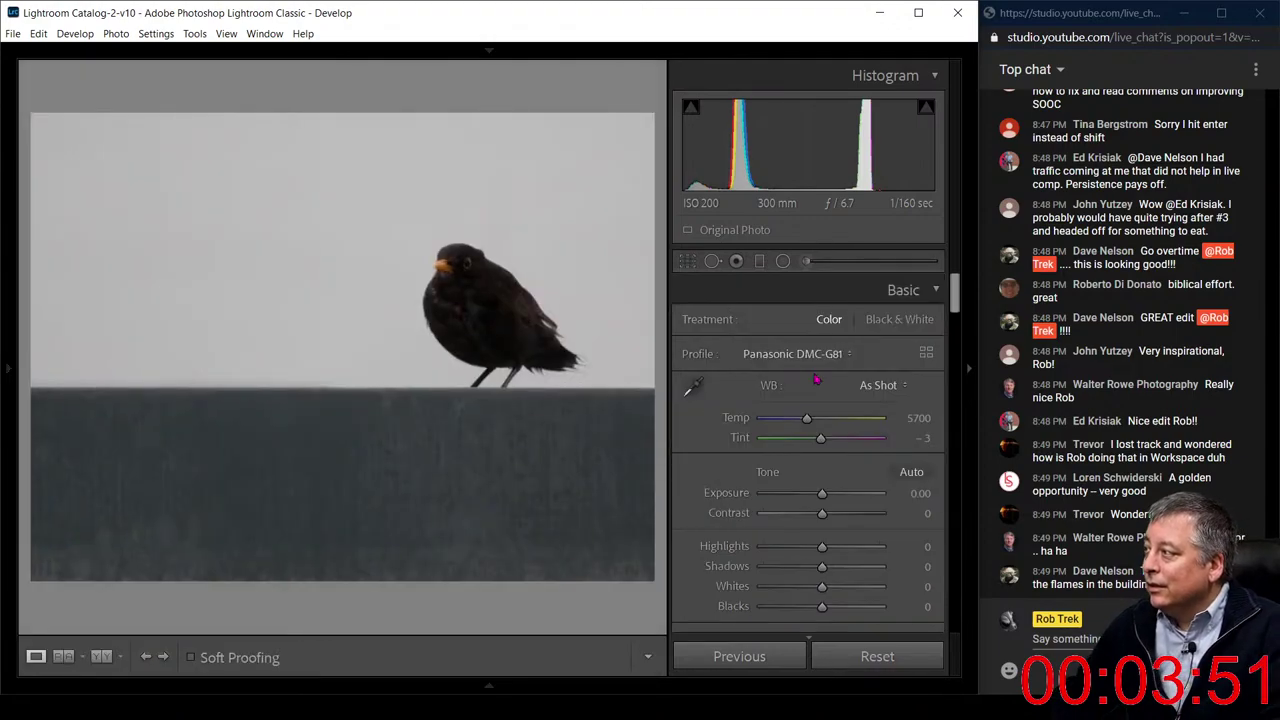
Set the bird photo's tone to Highlights -100, Shadows +68, Whites +79 and Blacks -35
{"action": "scroll", "coordinate": [836, 461], "scroll_direction": "down", "scroll_amount": 2}
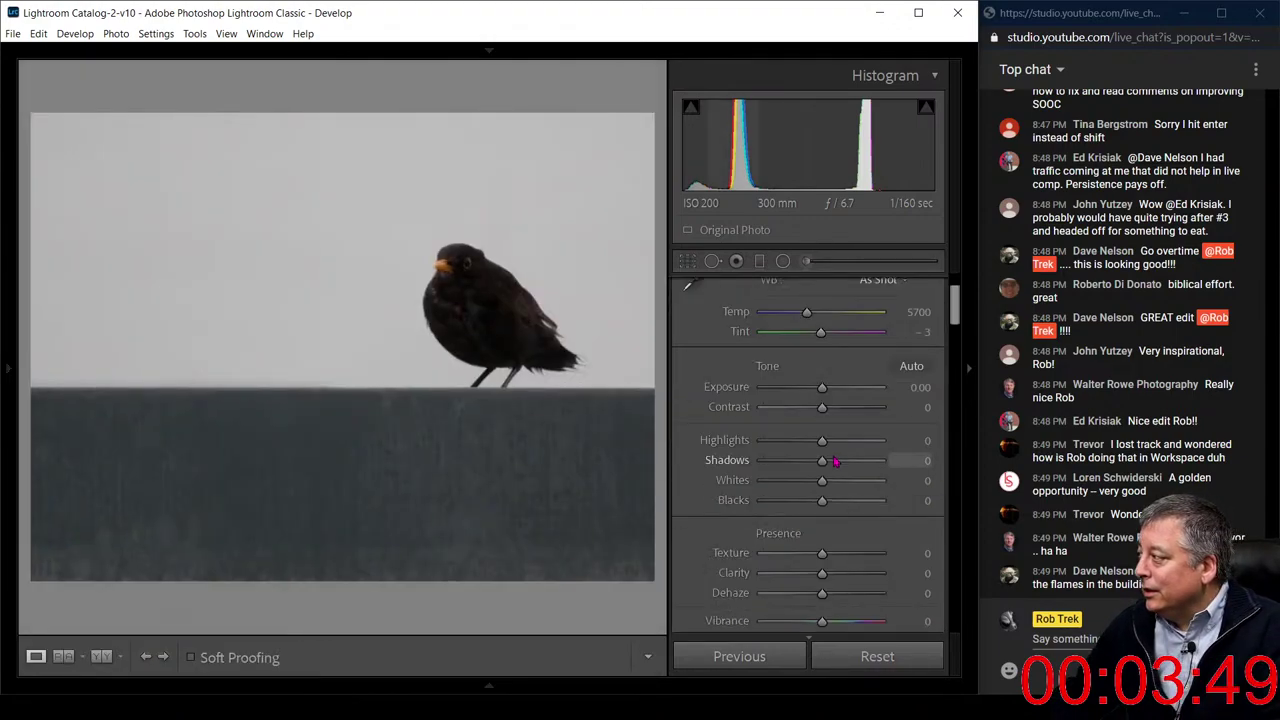
{"action": "scroll", "coordinate": [836, 461], "scroll_direction": "down", "scroll_amount": 8}
{"action": "scroll", "coordinate": [830, 420], "scroll_direction": "up", "scroll_amount": 4}
{"action": "scroll", "coordinate": [826, 400], "scroll_direction": "up", "scroll_amount": 2}
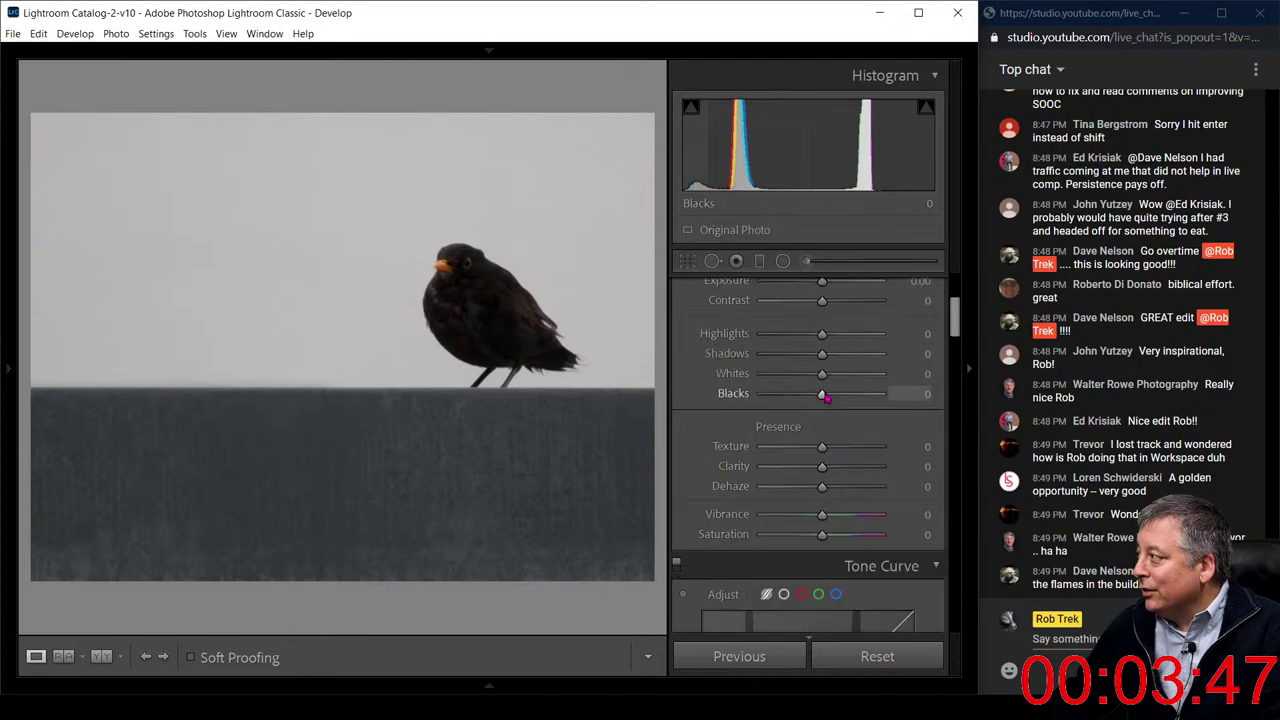
{"action": "left_click_drag", "start_coordinate": [822, 354], "coordinate": [860, 362]}
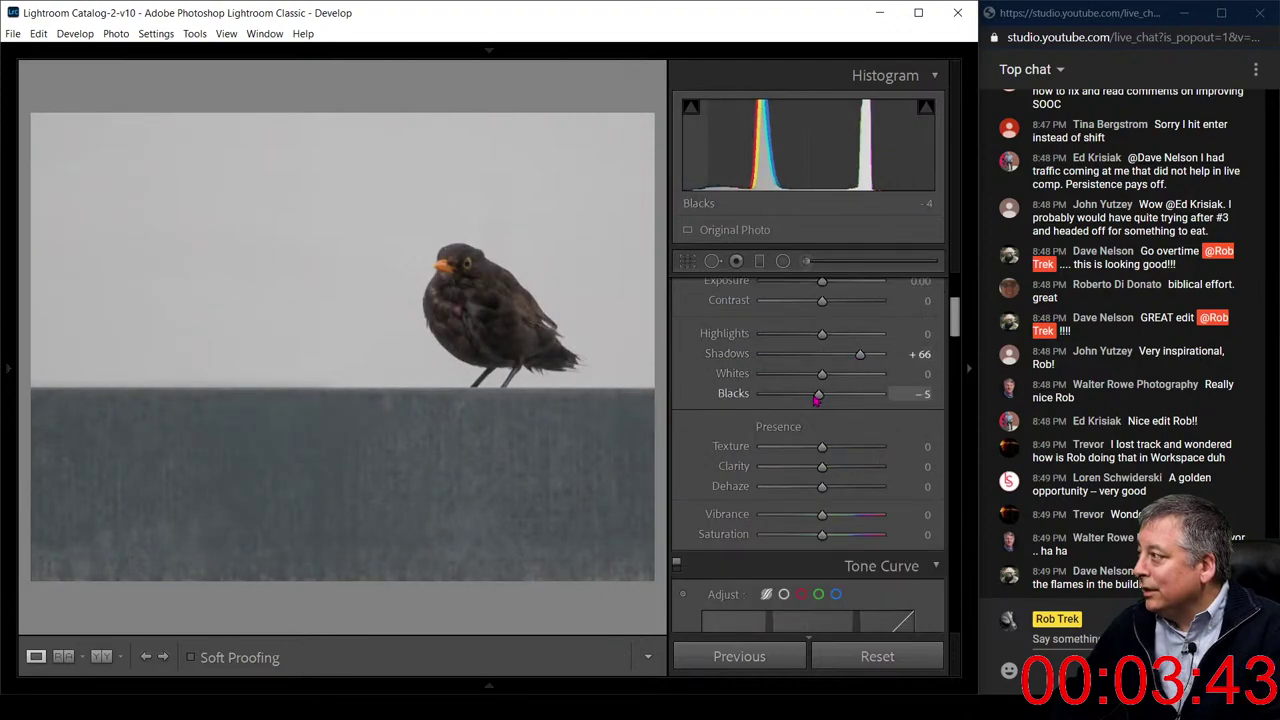
{"action": "left_click_drag", "start_coordinate": [817, 398], "coordinate": [801, 398]}
{"action": "mouse_move", "coordinate": [860, 354]}
{"action": "left_mouse_down"}
{"action": "mouse_move", "coordinate": [875, 356]}
{"action": "mouse_move", "coordinate": [868, 377]}
{"action": "left_mouse_up"}
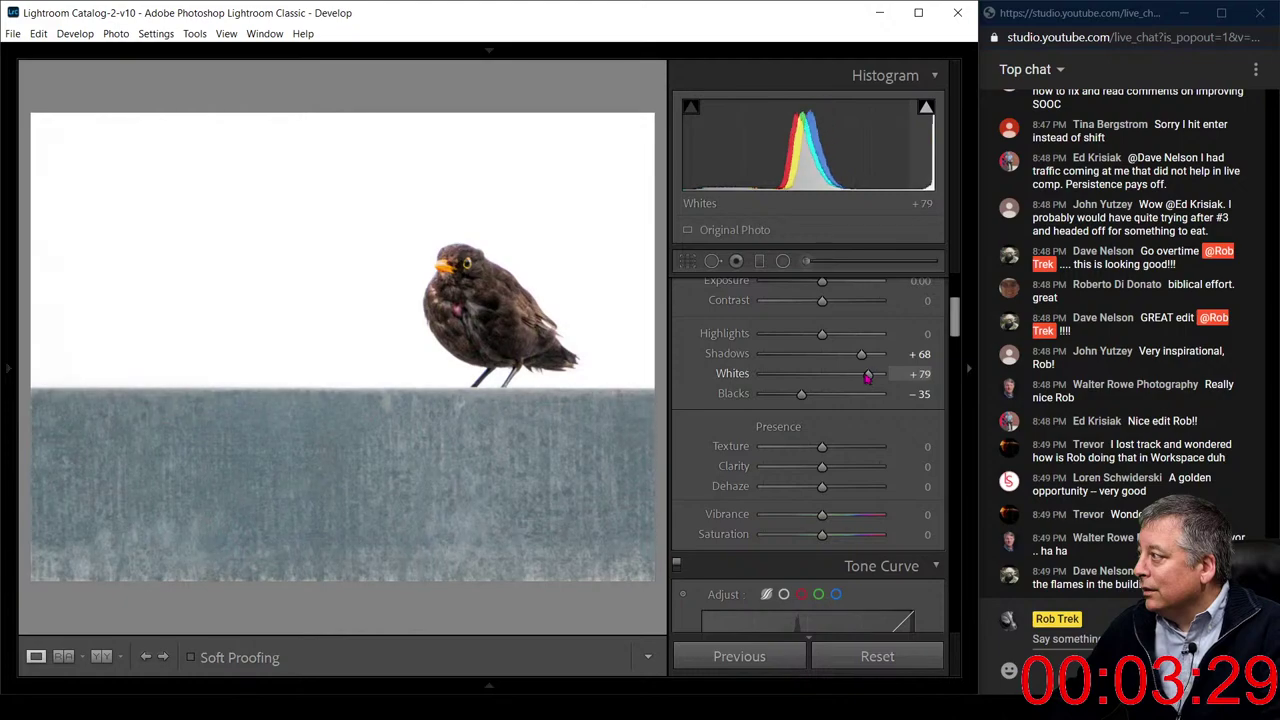
{"action": "left_click_drag", "start_coordinate": [822, 334], "coordinate": [766, 336]}
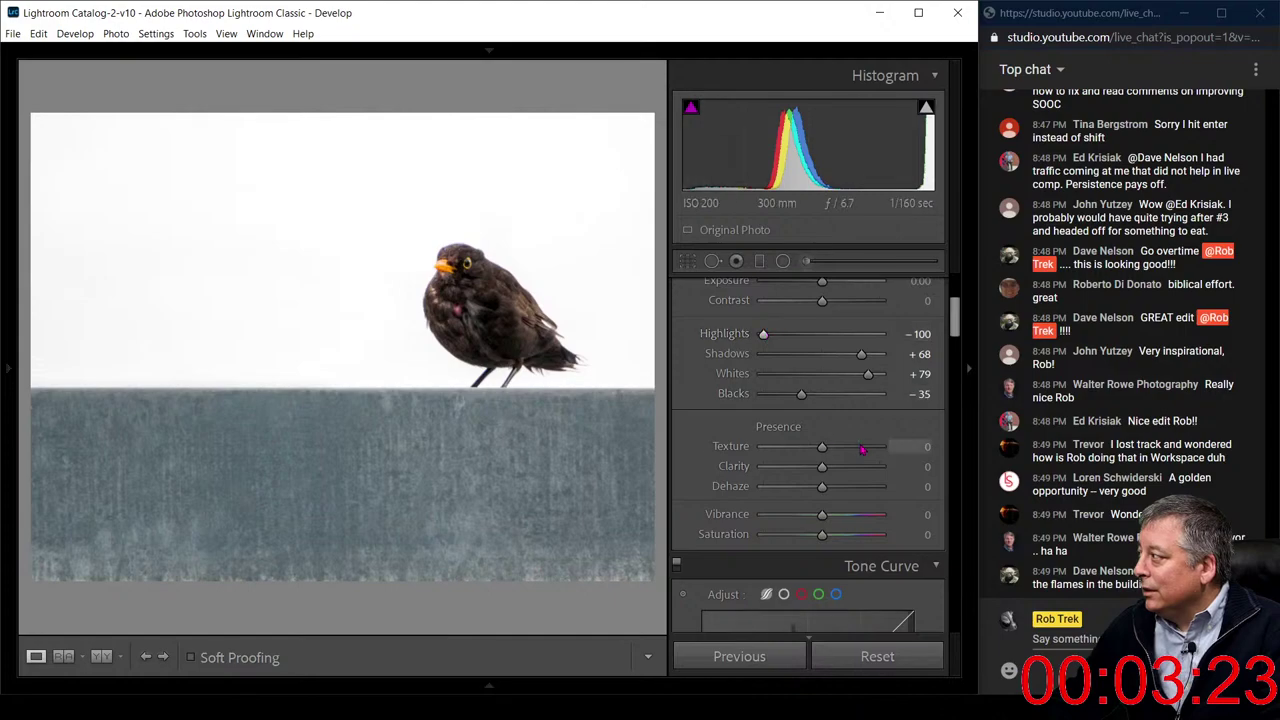
Set Clarity to +31, Dehaze to +9, Vibrance to -35 and Saturation to +41
{"action": "mouse_move", "coordinate": [823, 467]}
{"action": "left_mouse_down"}
{"action": "mouse_move", "coordinate": [842, 469]}
{"action": "mouse_move", "coordinate": [827, 489]}
{"action": "left_mouse_up"}
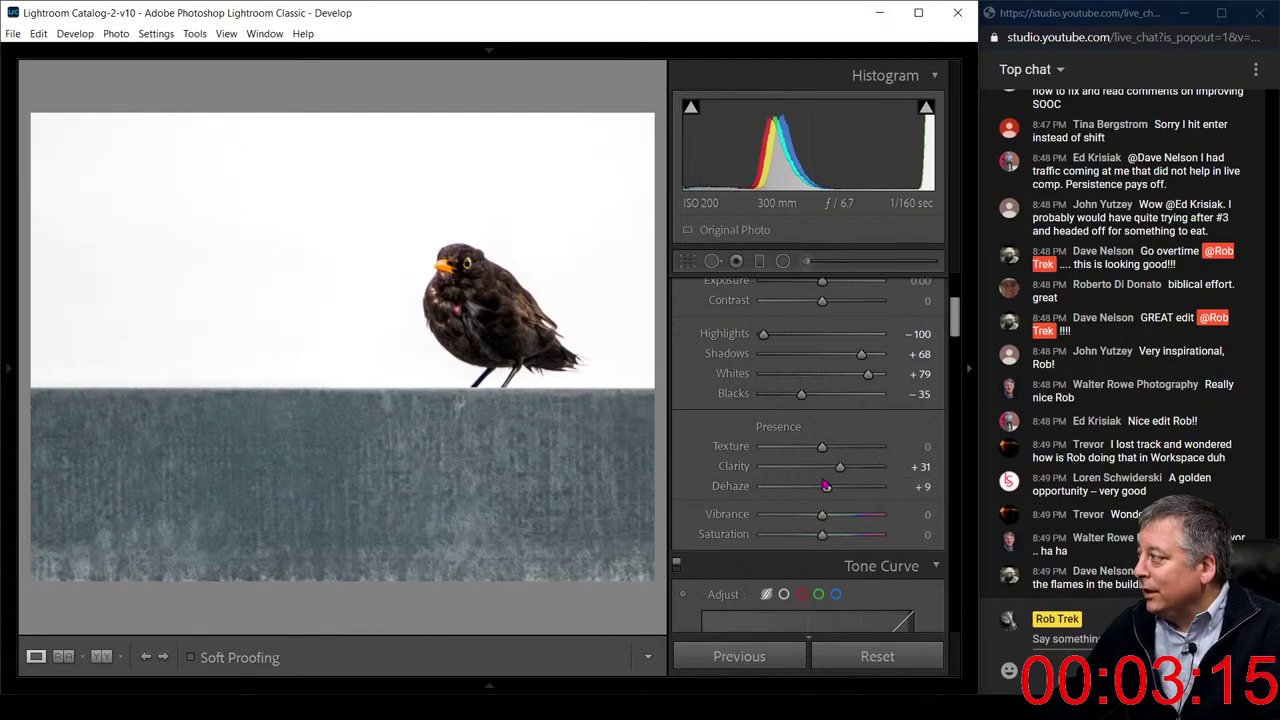
{"action": "left_click_drag", "start_coordinate": [822, 519], "coordinate": [845, 537]}
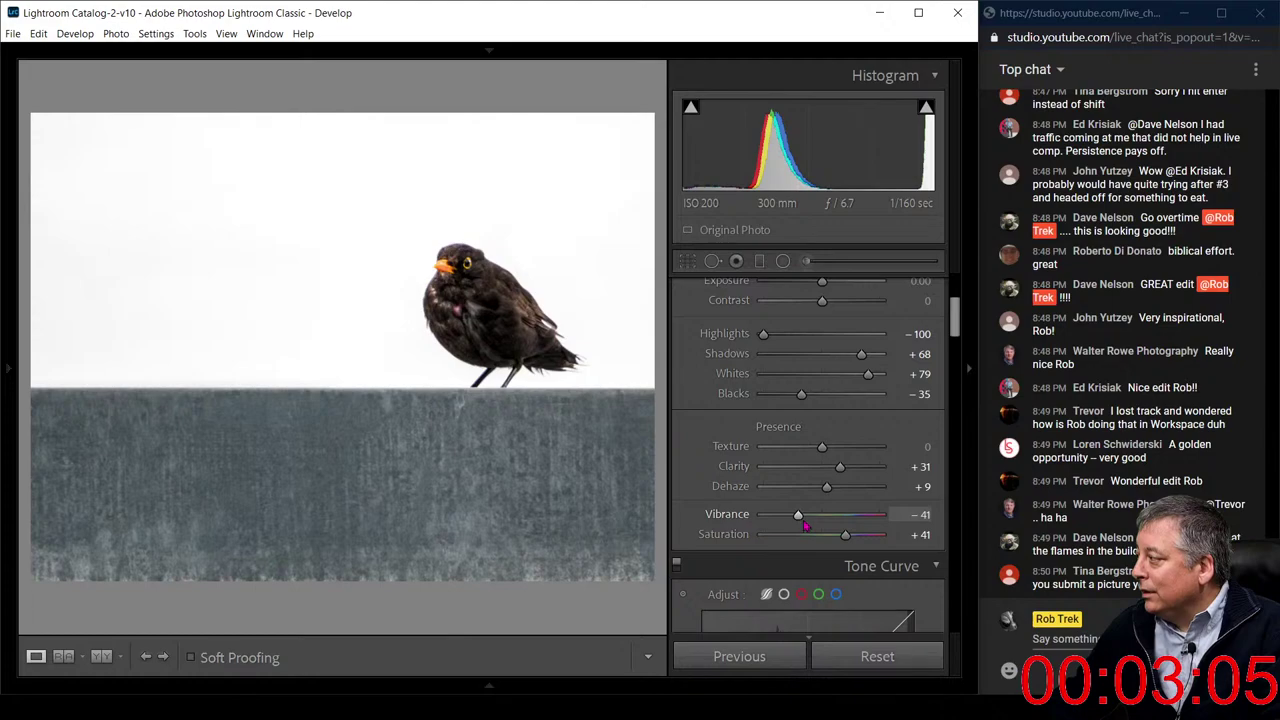
{"action": "left_click_drag", "start_coordinate": [800, 516], "coordinate": [805, 519]}
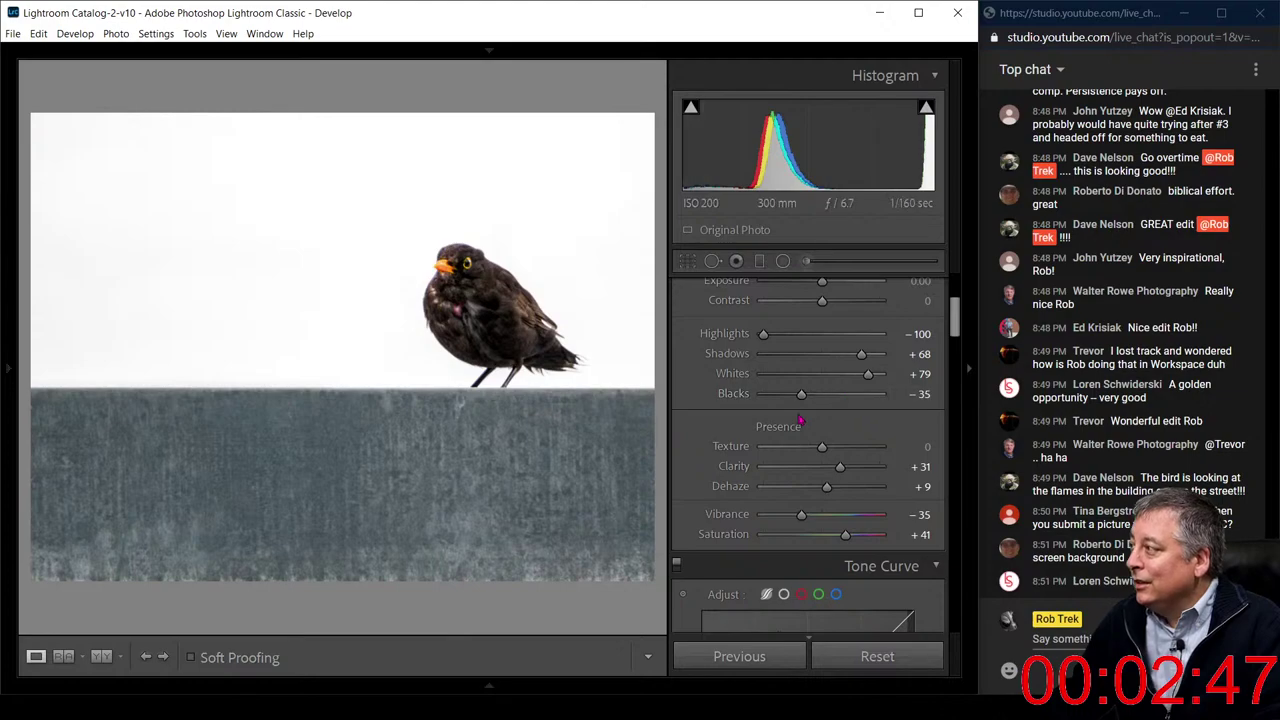
Sharpen the bird photo with Amount 92 and Masking 45
{"action": "scroll", "coordinate": [794, 415], "scroll_direction": "down", "scroll_amount": 5}
{"action": "scroll", "coordinate": [793, 412], "scroll_direction": "down", "scroll_amount": 10}
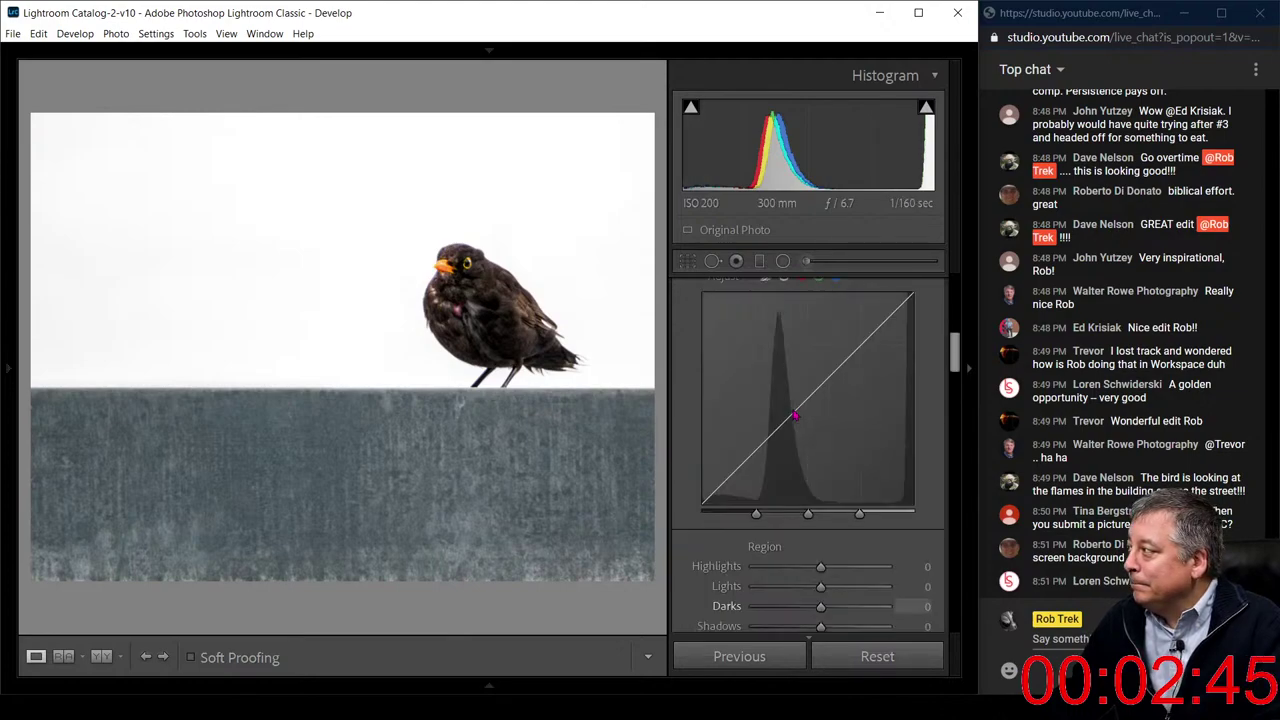
{"action": "scroll", "coordinate": [794, 415], "scroll_direction": "down", "scroll_amount": 10}
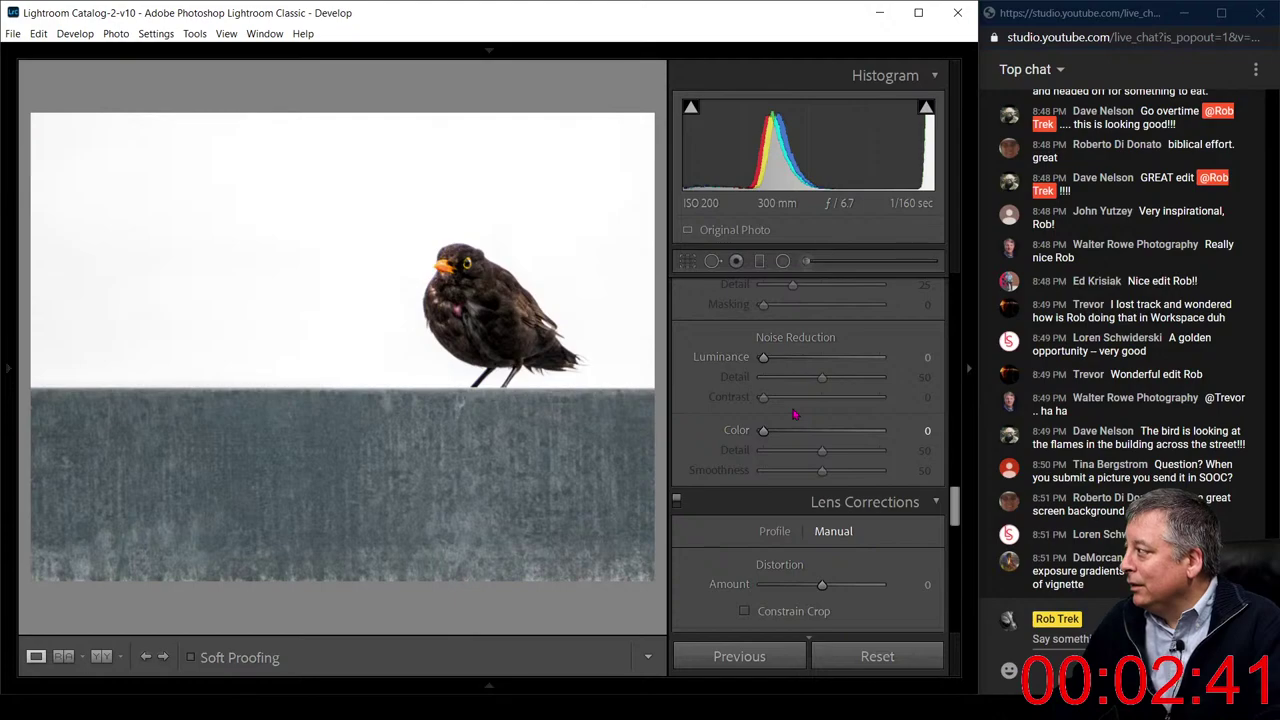
{"action": "key", "text": "alt"}
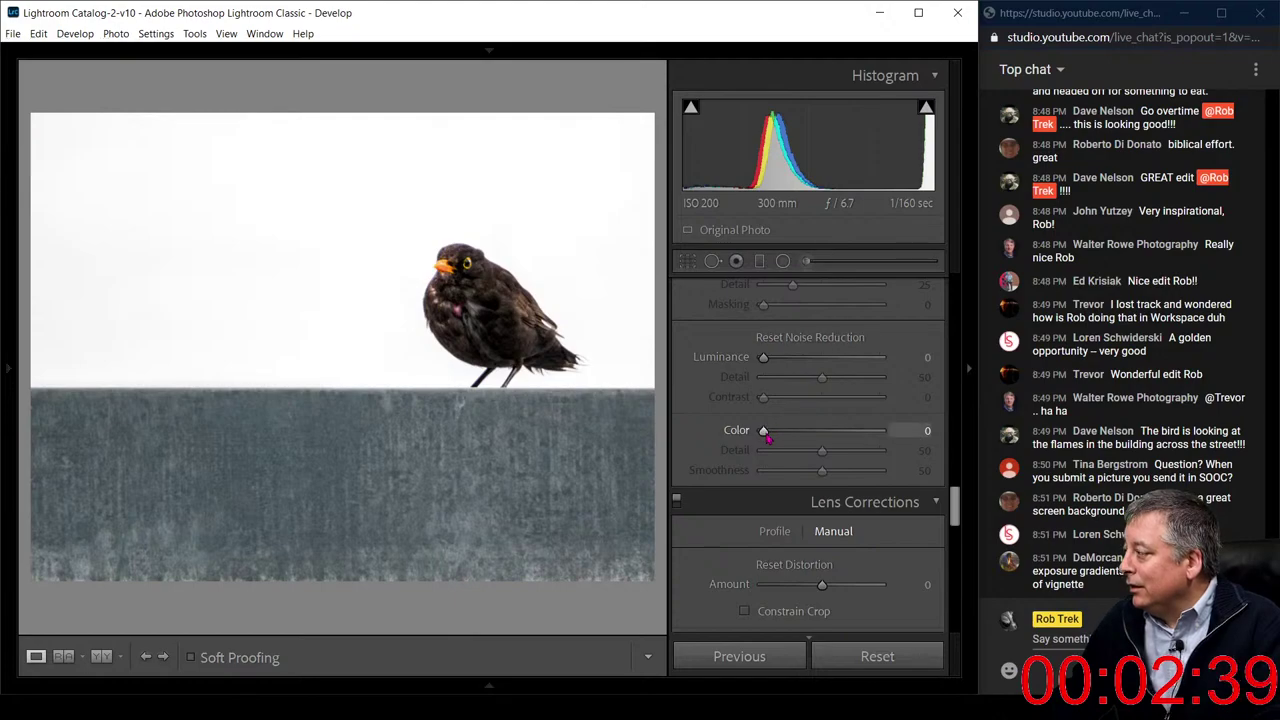
{"action": "scroll", "coordinate": [765, 435], "scroll_direction": "up", "scroll_amount": 3}
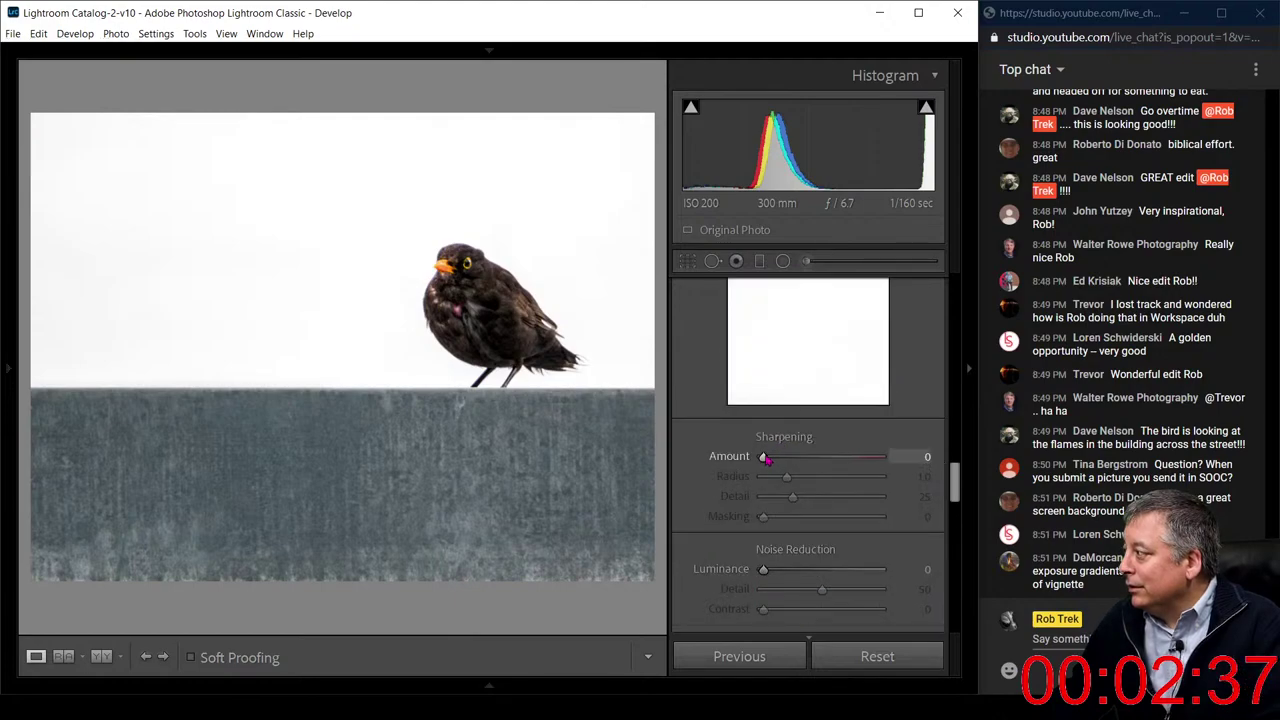
{"action": "left_click_drag", "start_coordinate": [765, 457], "coordinate": [792, 462]}
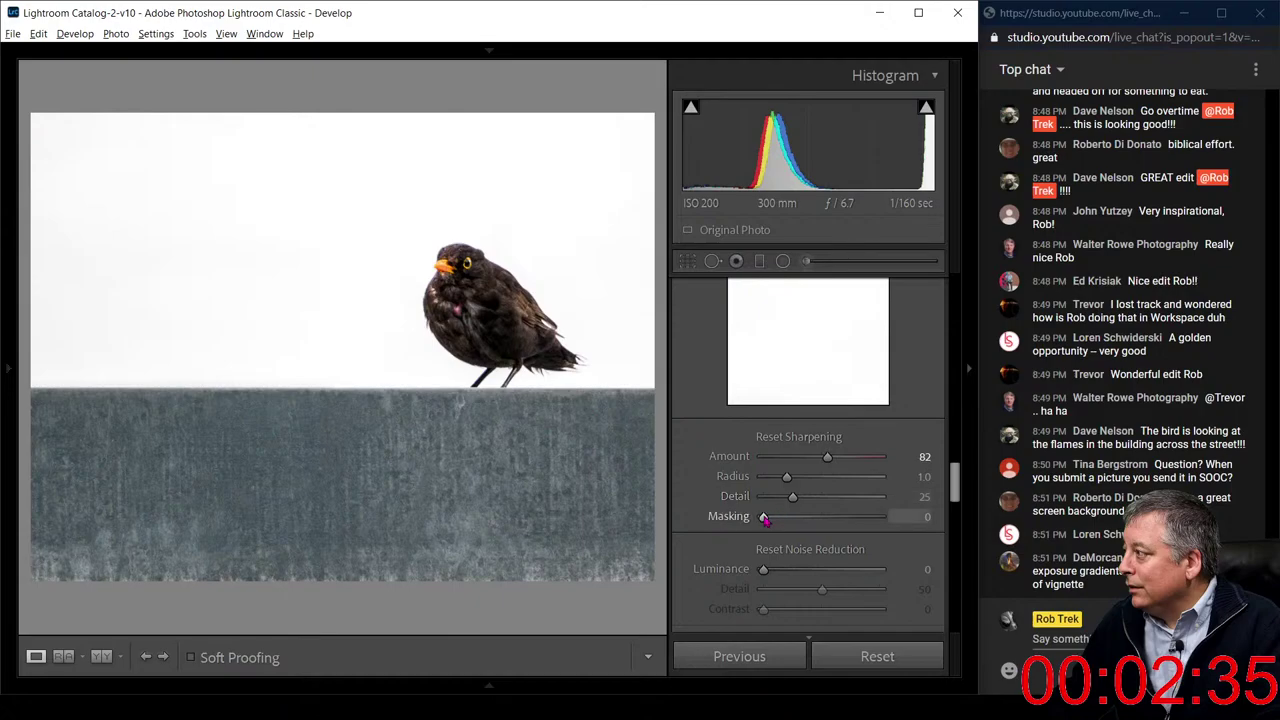
{"action": "key", "text": "alt"}
{"action": "left_click_drag", "start_coordinate": [766, 517], "coordinate": [816, 522]}
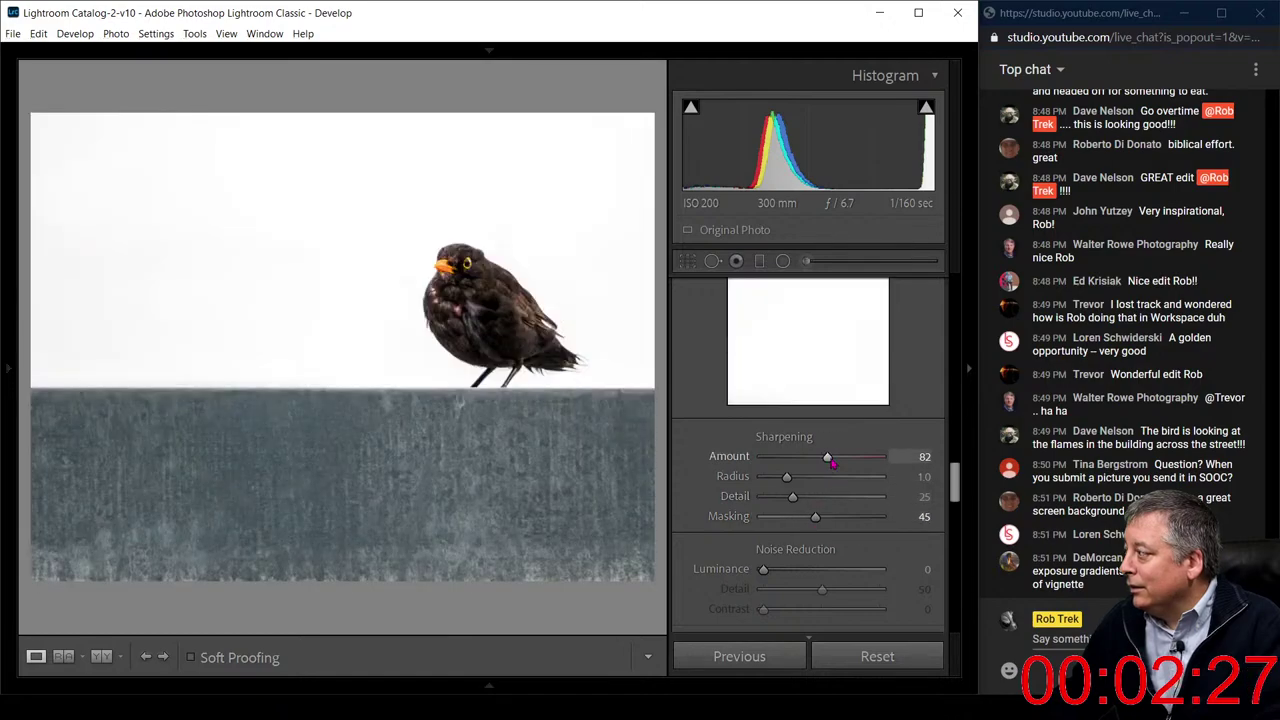
{"action": "left_click_drag", "start_coordinate": [827, 456], "coordinate": [835, 456]}
Check the bird up close while setting sharpening Detail to 9 and Color noise reduction to 18
{"action": "left_click", "coordinate": [500, 308]}
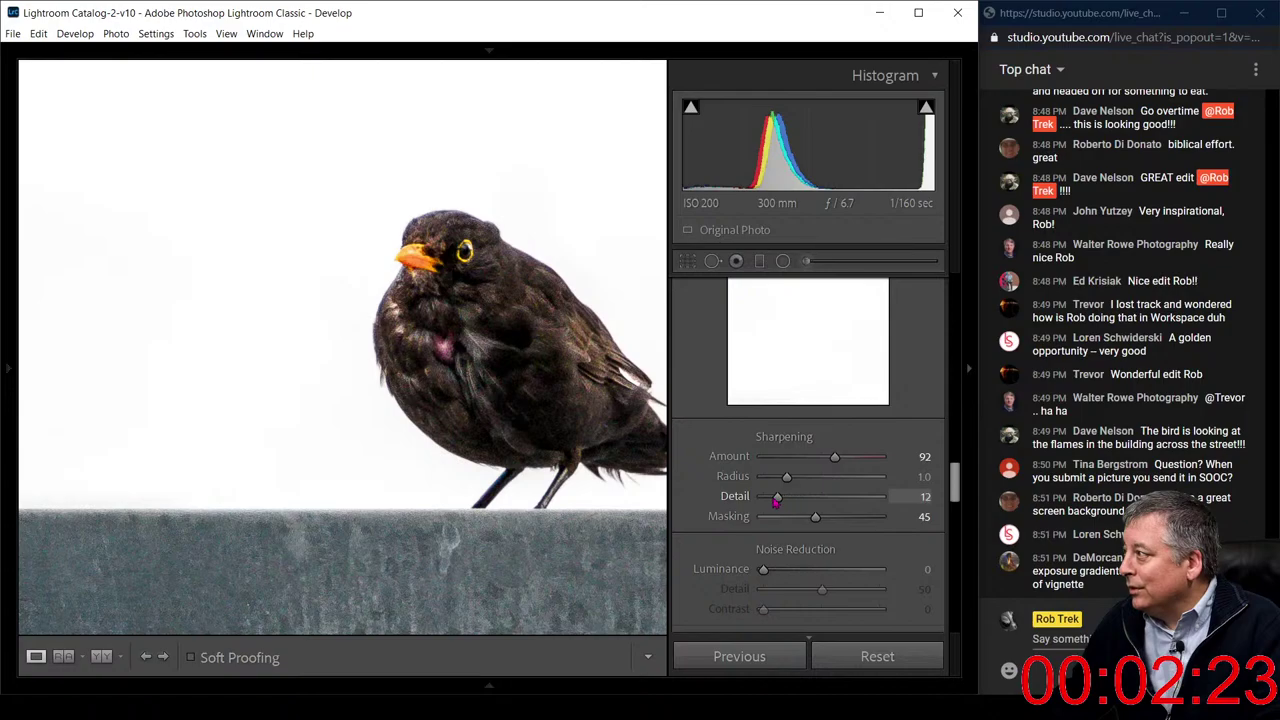
{"action": "left_click_drag", "start_coordinate": [776, 503], "coordinate": [772, 503]}
{"action": "scroll", "coordinate": [768, 520], "scroll_direction": "down", "scroll_amount": 3}
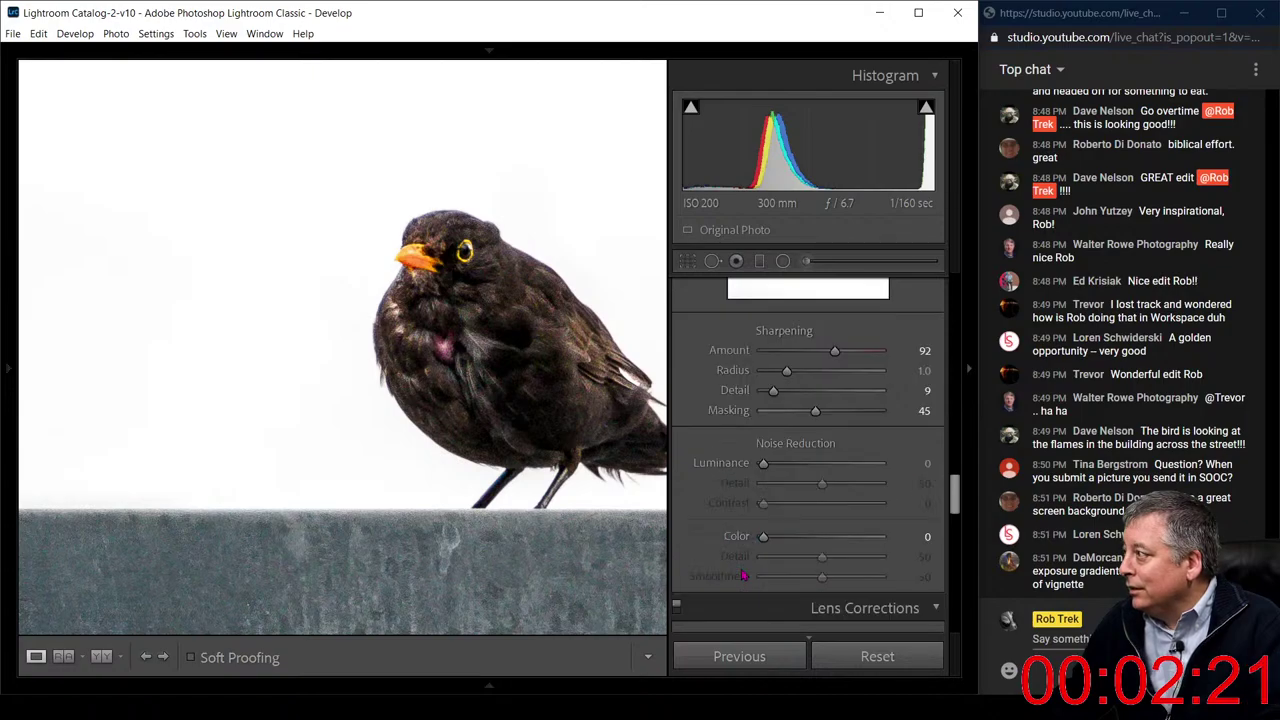
{"action": "left_click_drag", "start_coordinate": [762, 540], "coordinate": [790, 541]}
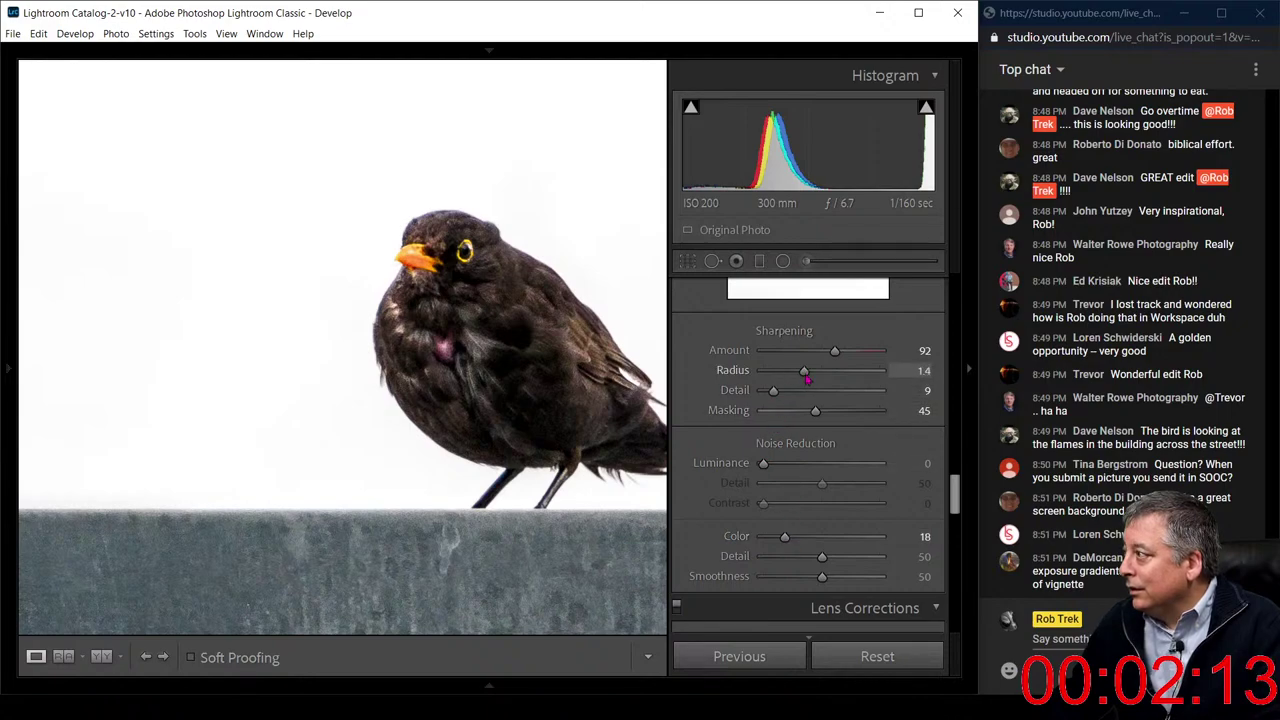
Refine the sharpening to Amount 72, Radius 0.9 and Detail 2, and return to the full photo view
{"action": "left_click_drag", "start_coordinate": [806, 378], "coordinate": [832, 360]}
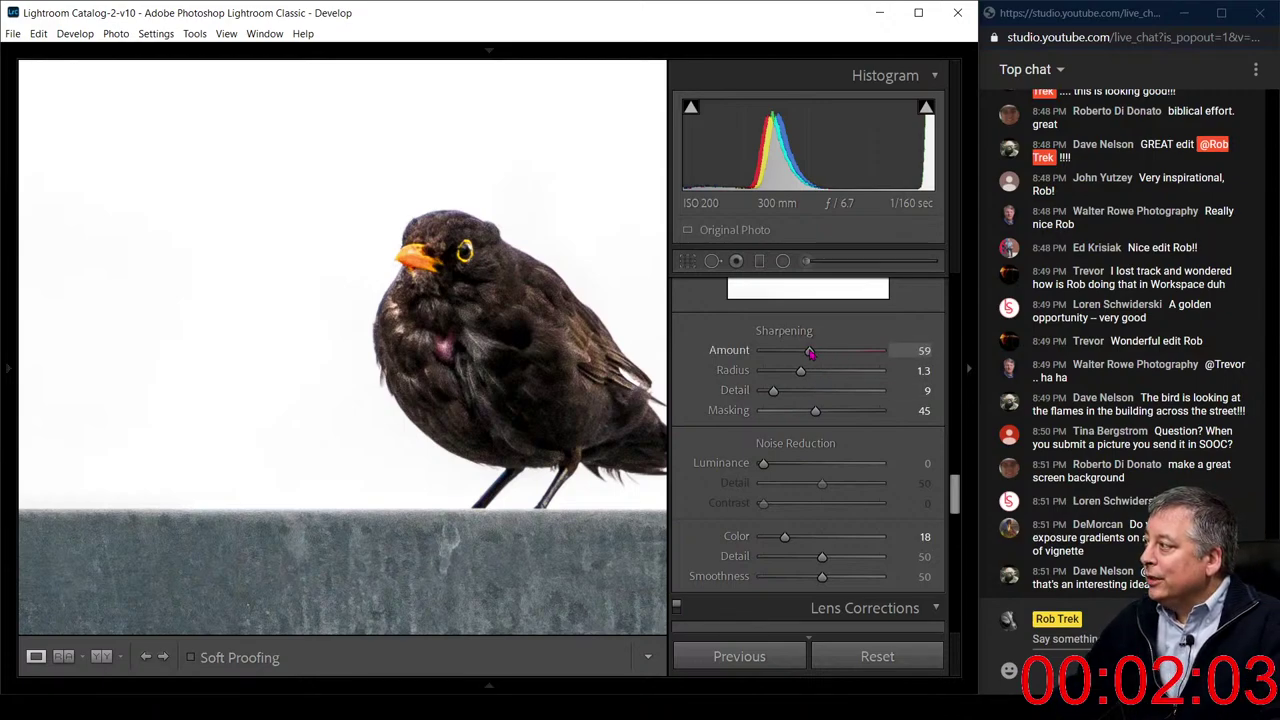
{"action": "left_click_drag", "start_coordinate": [810, 353], "coordinate": [821, 354]}
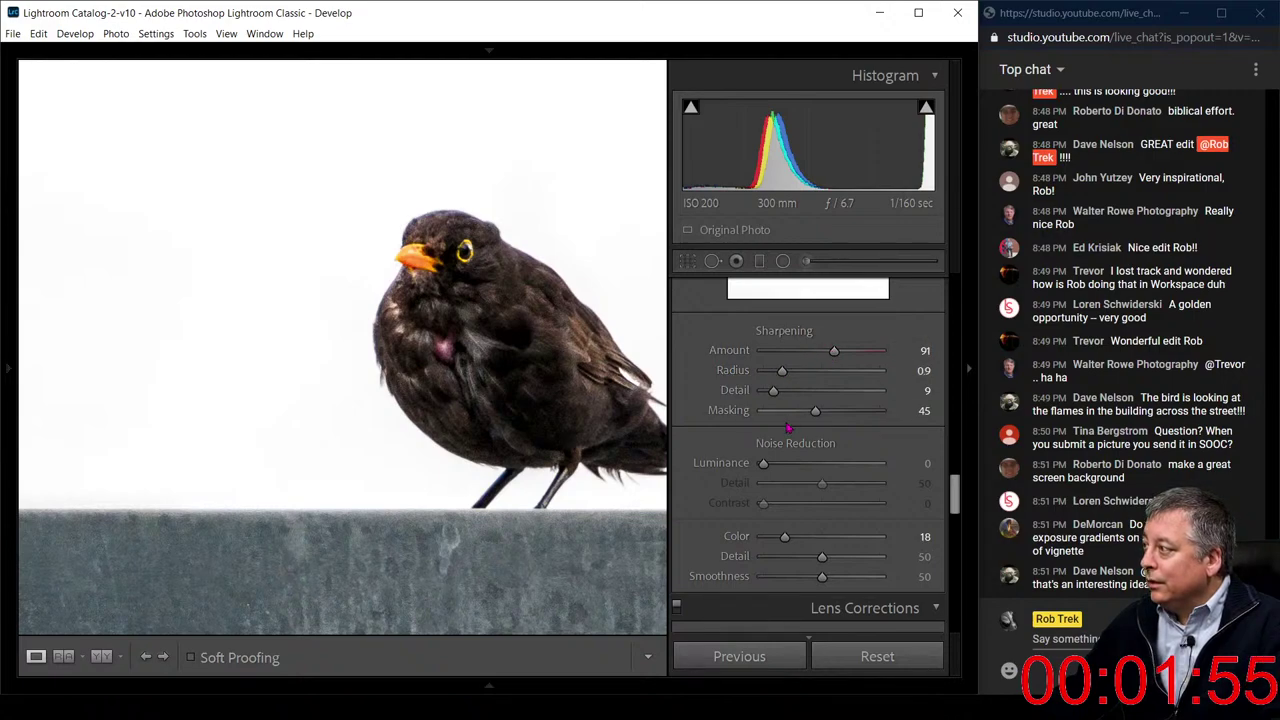
{"action": "left_click", "coordinate": [772, 391]}
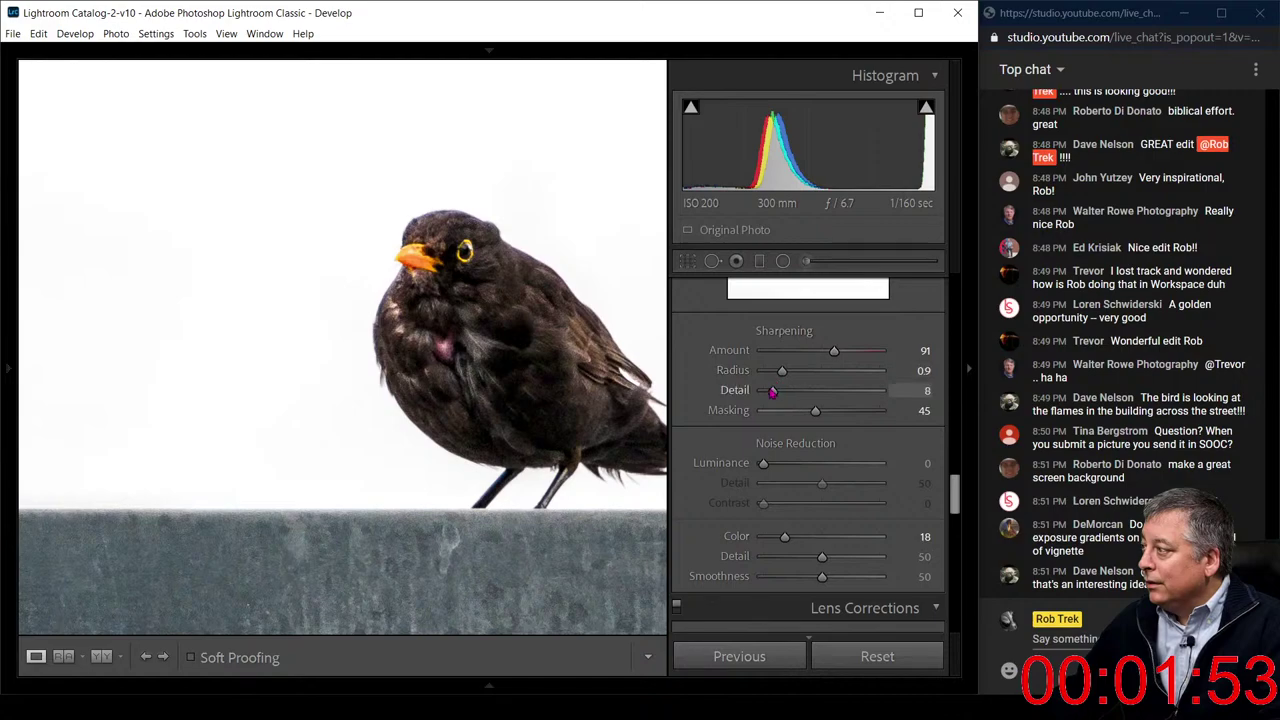
{"action": "left_click_drag", "start_coordinate": [772, 391], "coordinate": [765, 393]}
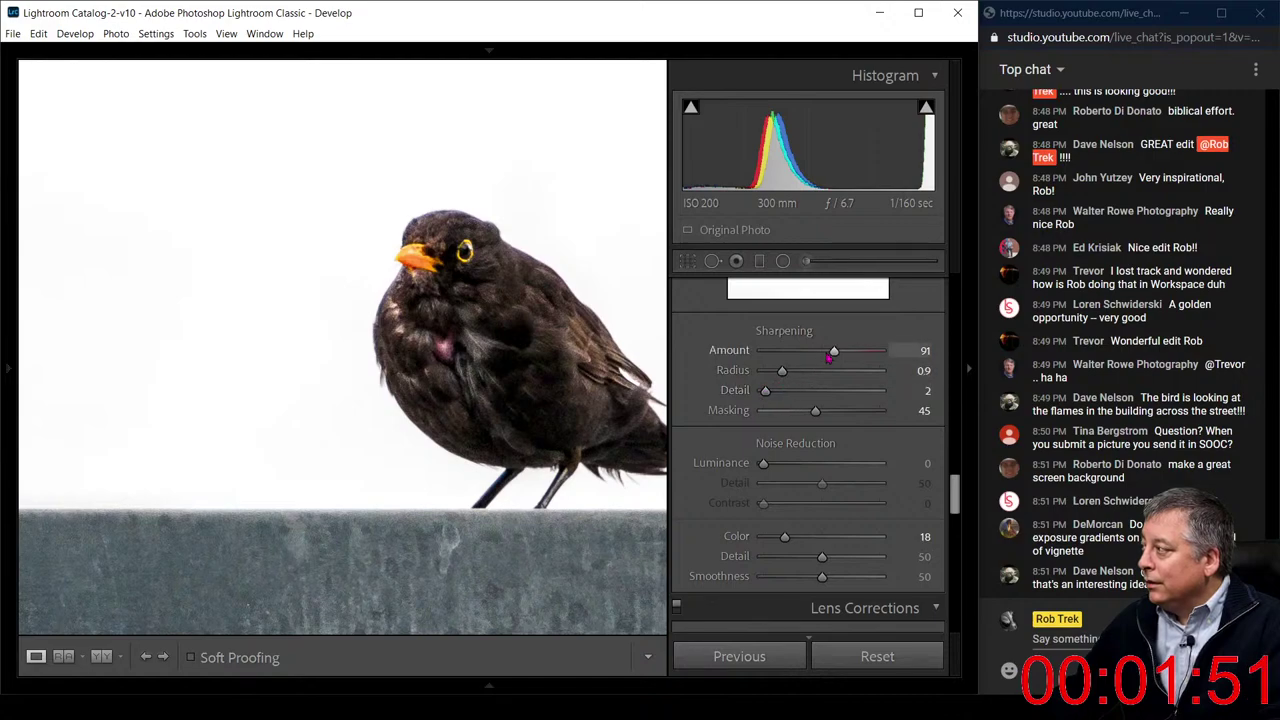
{"action": "left_click_drag", "start_coordinate": [834, 352], "coordinate": [820, 355]}
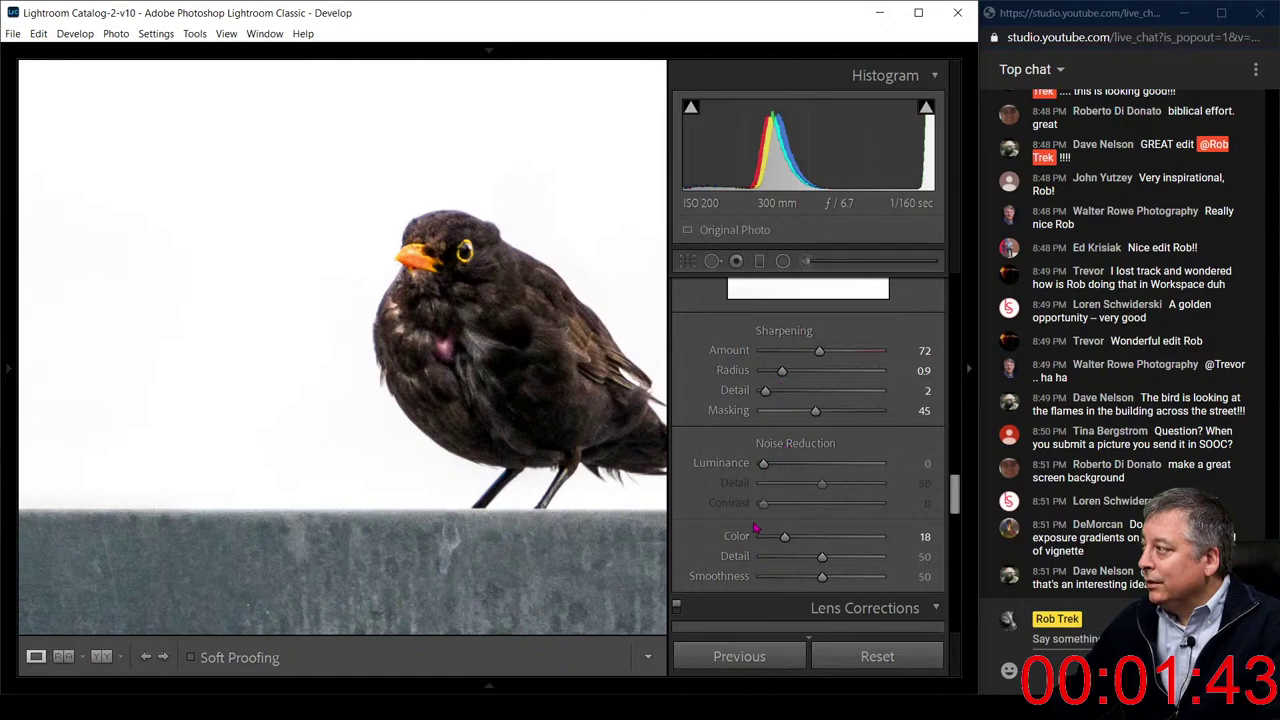
{"action": "left_click", "coordinate": [550, 380]}
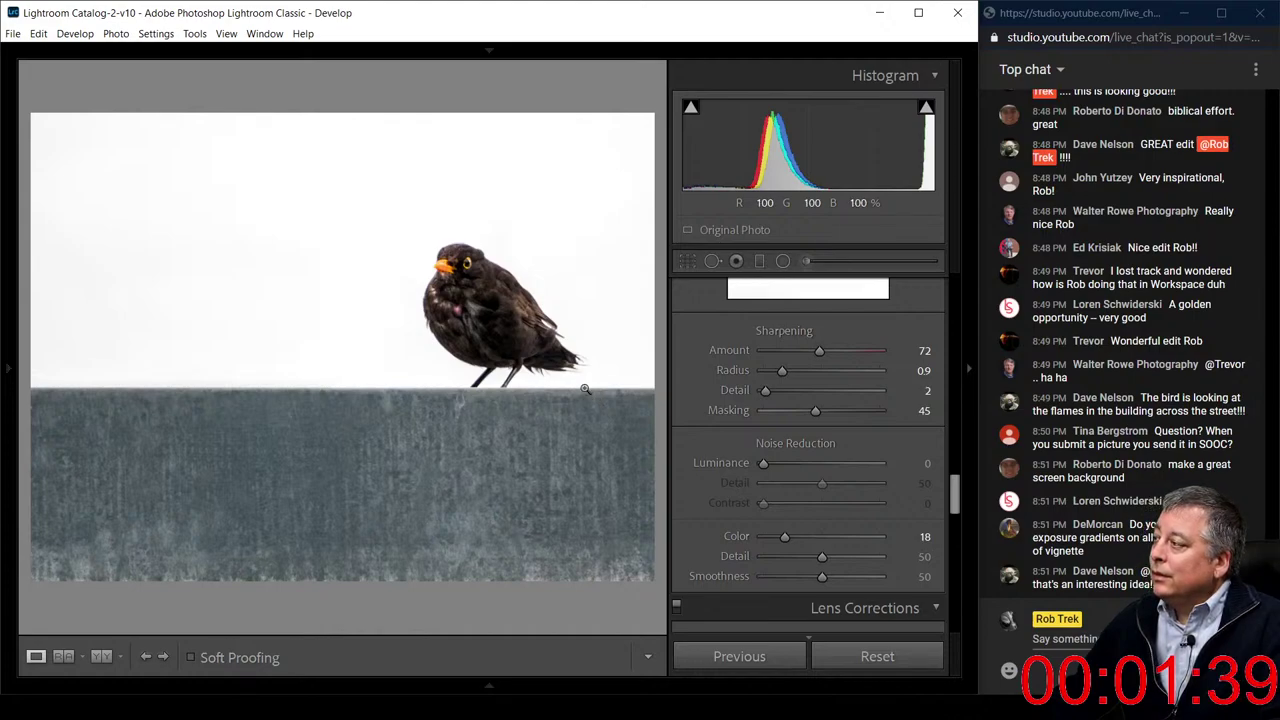
Warm the bird photo's white balance to a Temp of 5950
{"action": "scroll", "coordinate": [733, 375], "scroll_direction": "up", "scroll_amount": 10}
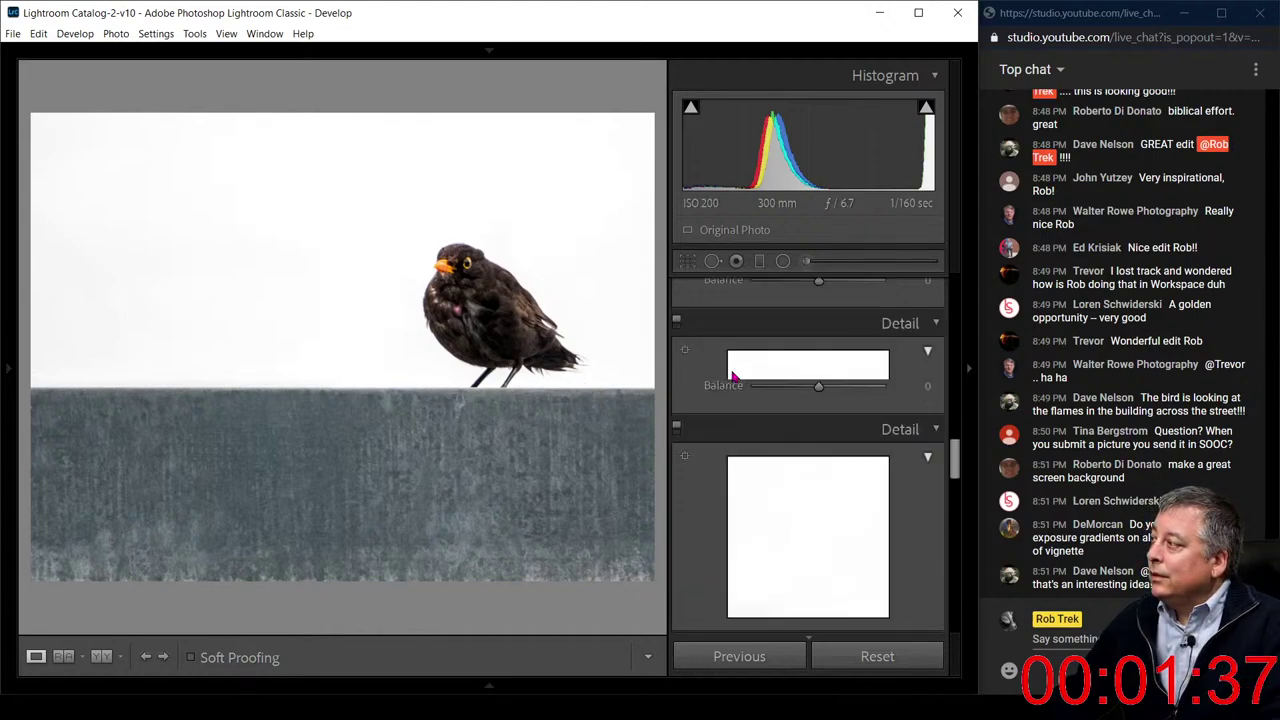
{"action": "scroll", "coordinate": [733, 377], "scroll_direction": "up", "scroll_amount": 8}
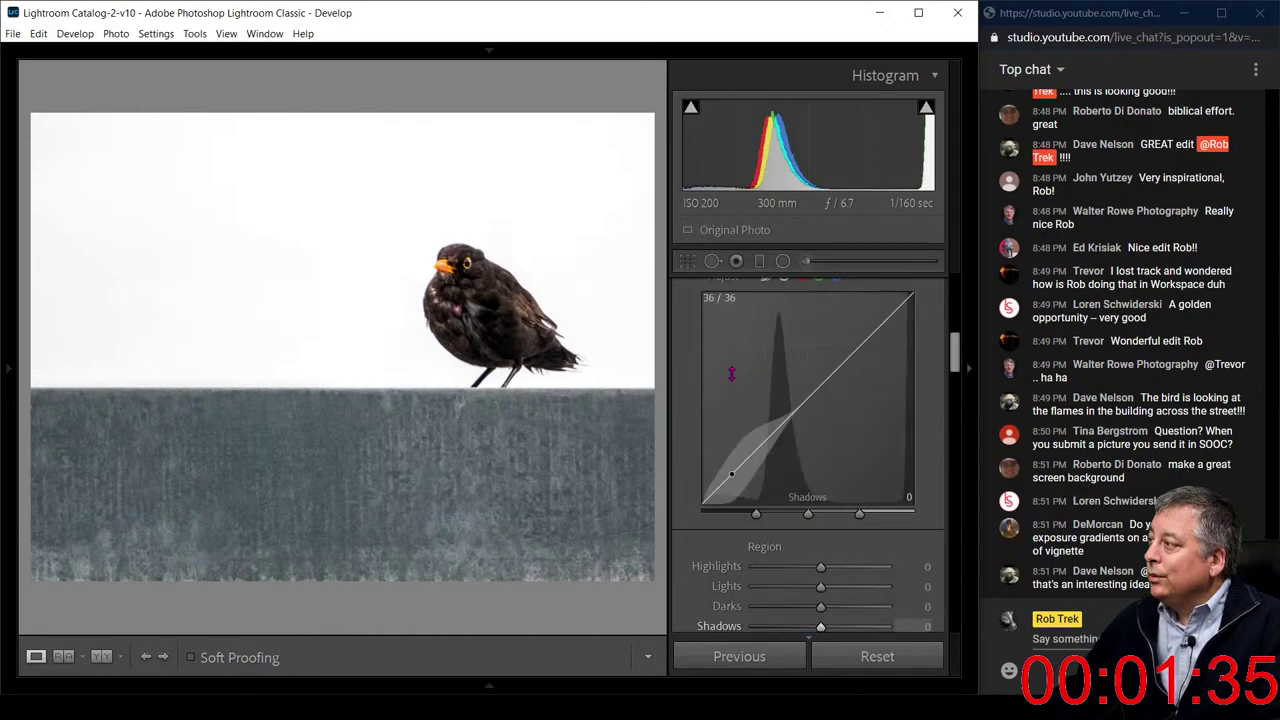
{"action": "scroll", "coordinate": [733, 381], "scroll_direction": "up", "scroll_amount": 2}
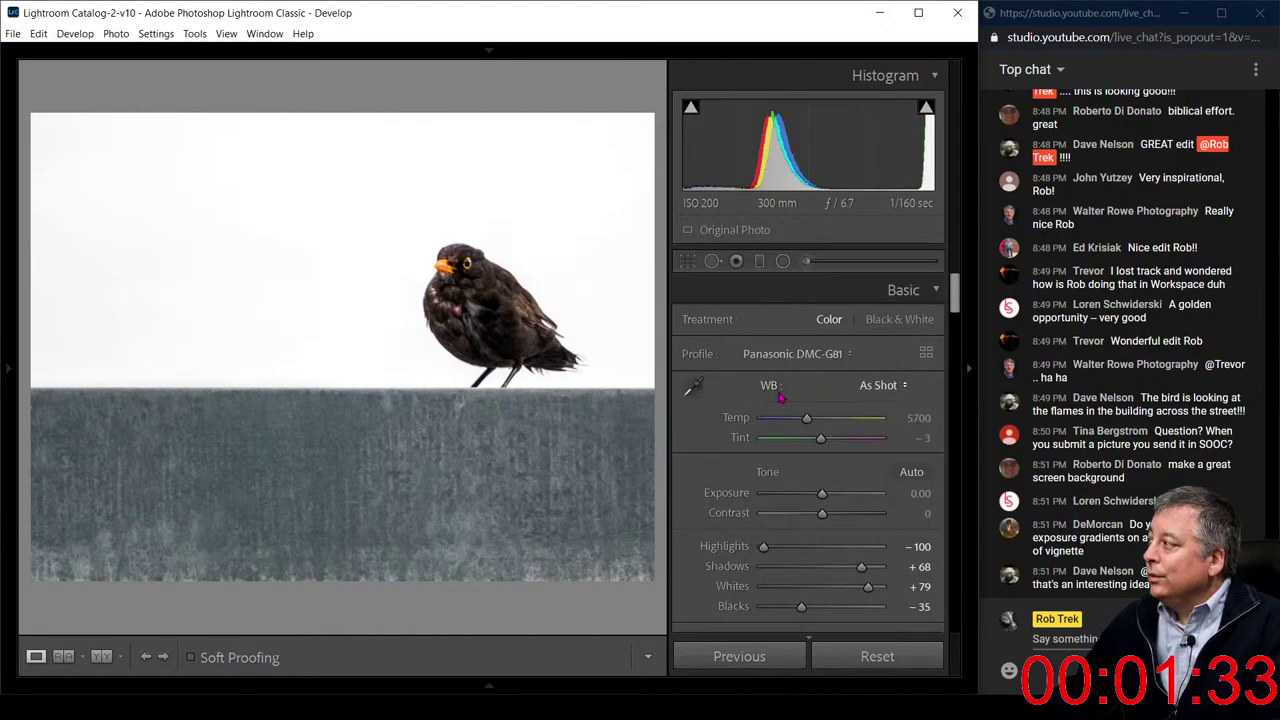
{"action": "left_click_drag", "start_coordinate": [807, 419], "coordinate": [807, 421]}
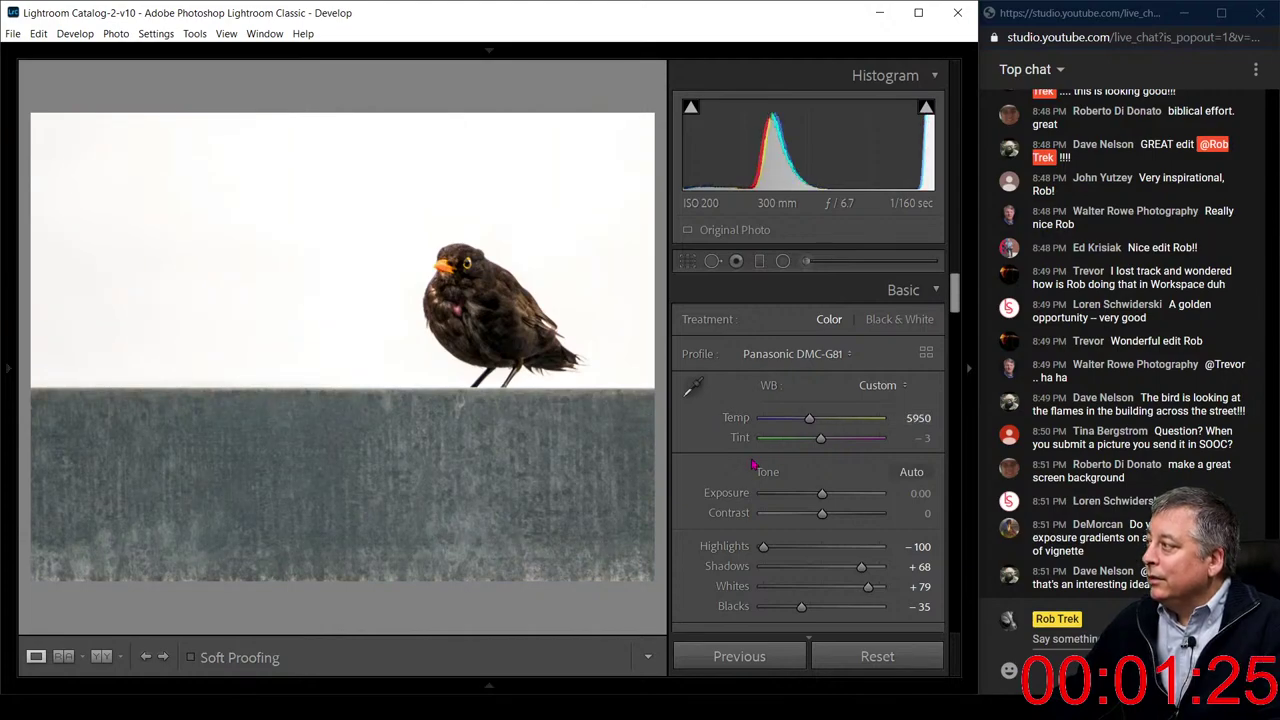
Lower the Orange luminance slightly to deepen the colour of the bird's beak, and collapse the HSL adjustments
{"action": "scroll", "coordinate": [752, 463], "scroll_direction": "down", "scroll_amount": 8}
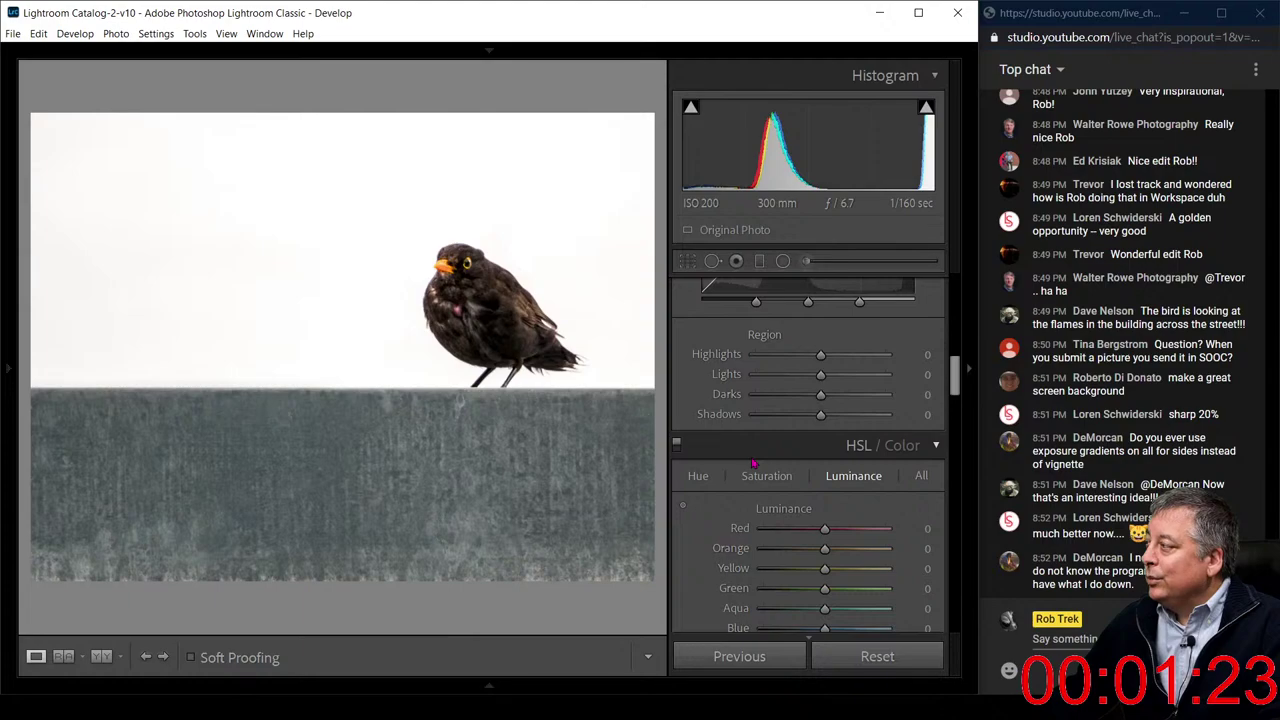
{"action": "scroll", "coordinate": [754, 463], "scroll_direction": "down", "scroll_amount": 2}
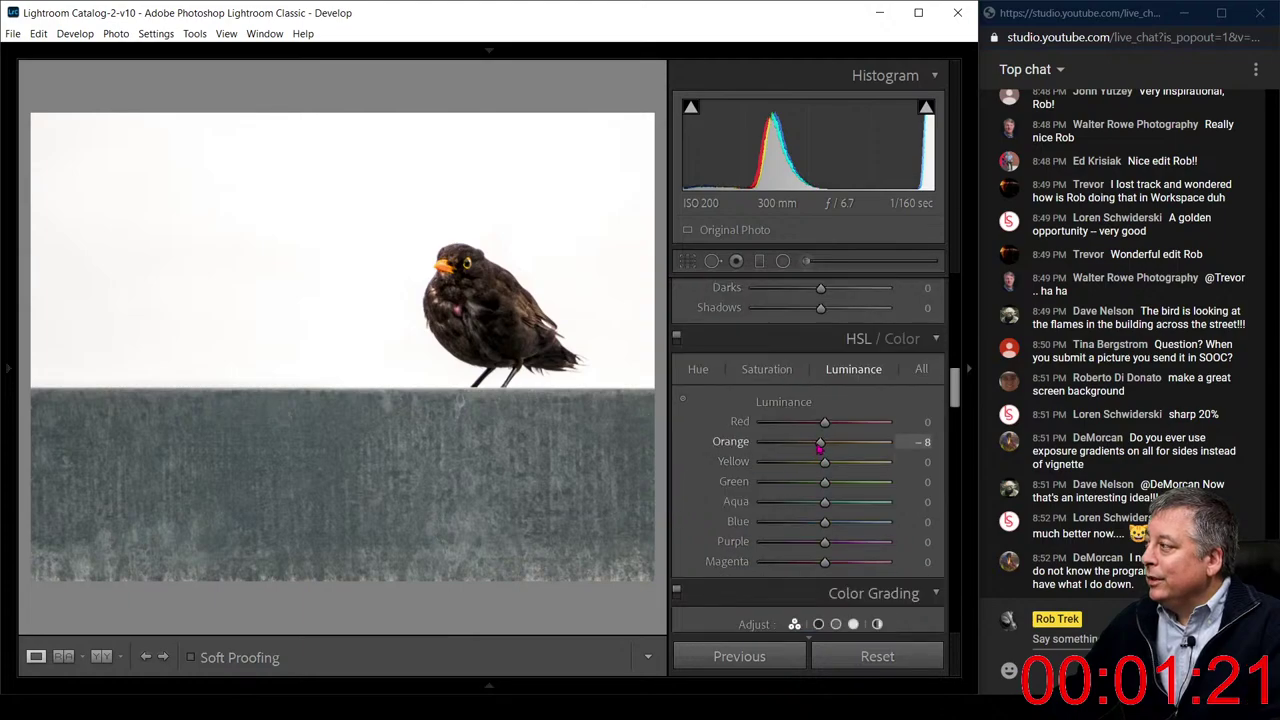
{"action": "left_click_drag", "start_coordinate": [819, 448], "coordinate": [814, 448]}
{"action": "scroll", "coordinate": [790, 420], "scroll_direction": "down", "scroll_amount": 4}
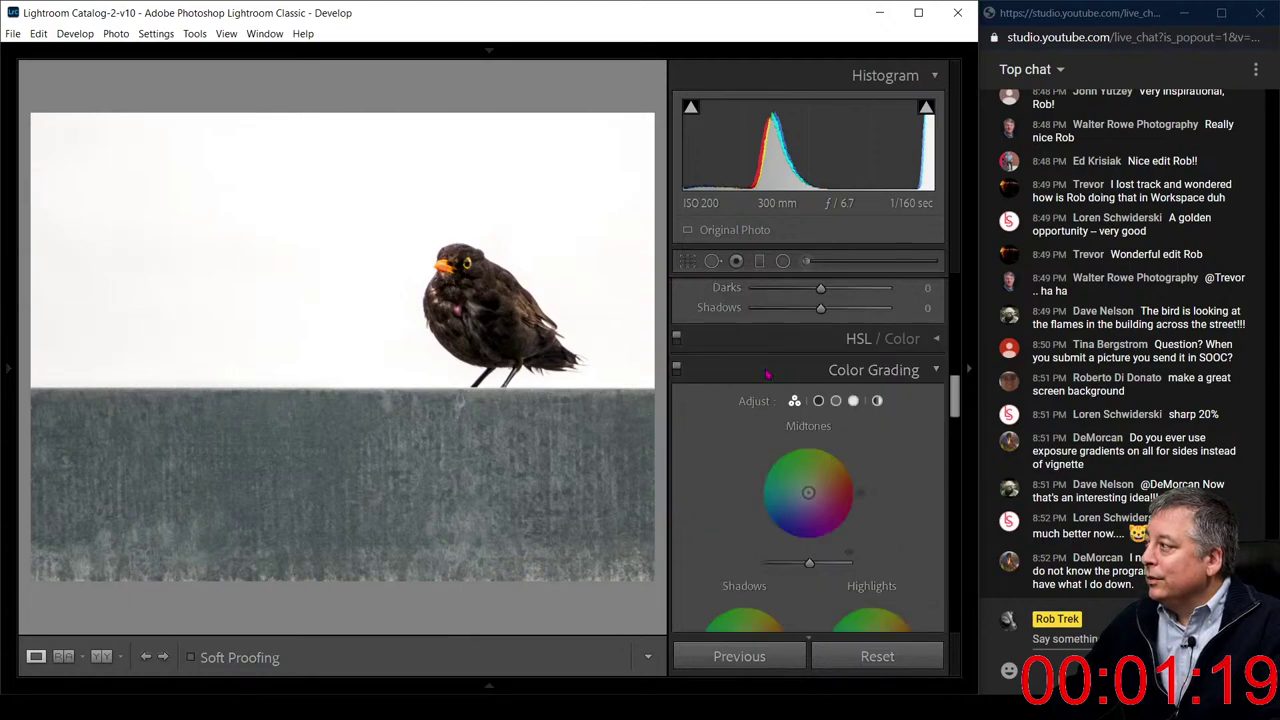
Reopen the HSL adjustments and lower the Orange saturation to -28 to mute the bird's beak
{"action": "scroll", "coordinate": [749, 413], "scroll_direction": "up", "scroll_amount": 8}
{"action": "scroll", "coordinate": [749, 413], "scroll_direction": "down", "scroll_amount": 5}
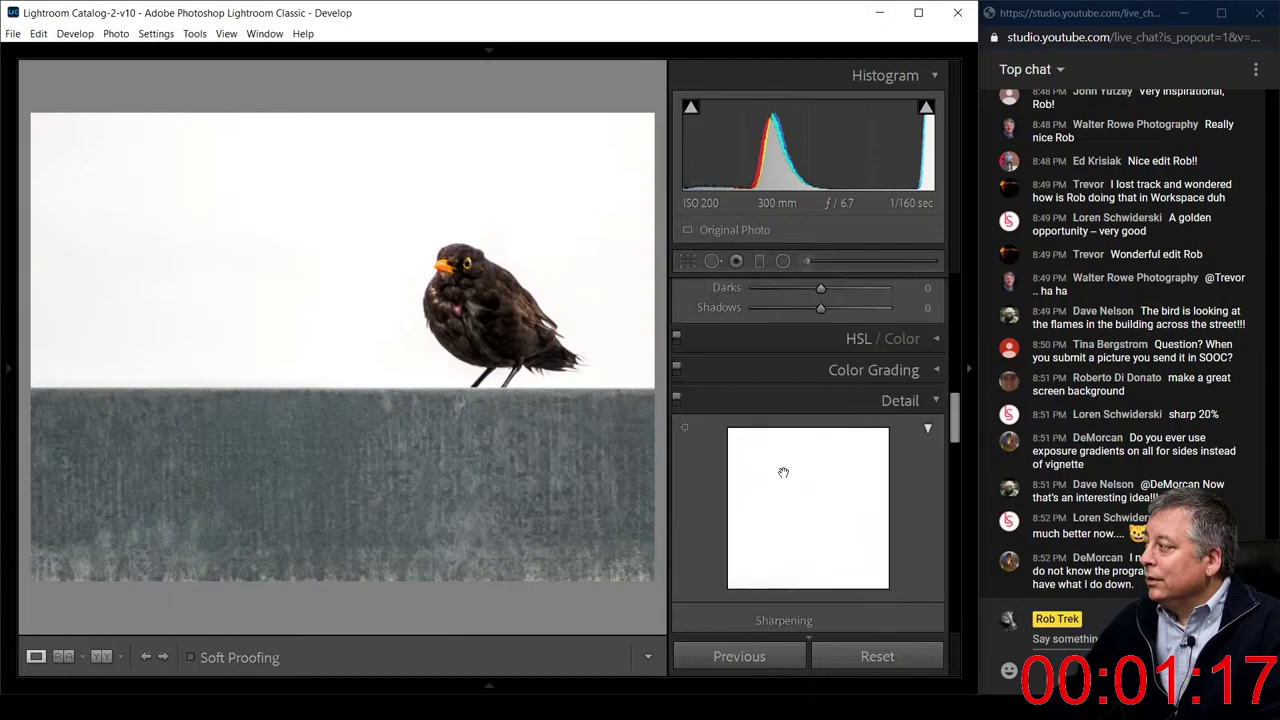
{"action": "scroll", "coordinate": [789, 437], "scroll_direction": "up", "scroll_amount": 2}
{"action": "left_click", "coordinate": [789, 437]}
{"action": "scroll", "coordinate": [800, 410], "scroll_direction": "down", "scroll_amount": 3}
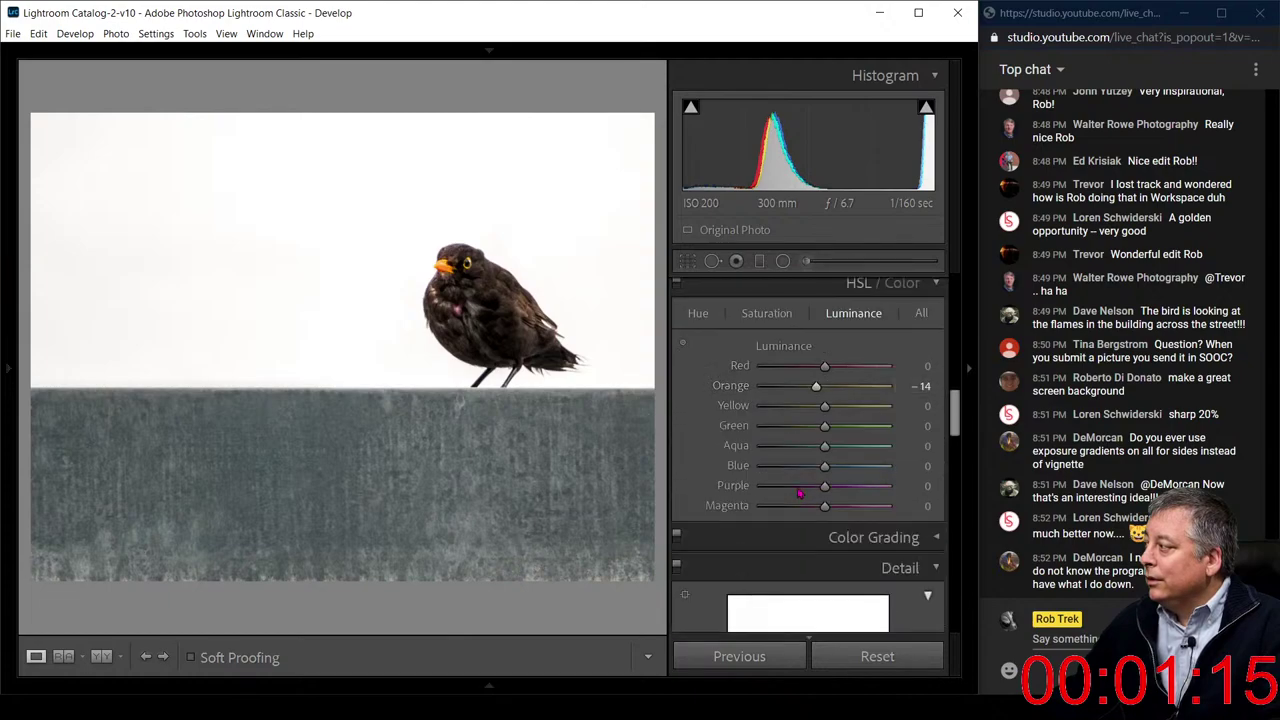
{"action": "mouse_move", "coordinate": [818, 392]}
{"action": "left_mouse_down"}
{"action": "mouse_move", "coordinate": [764, 391]}
{"action": "mouse_move", "coordinate": [809, 391]}
{"action": "left_mouse_up"}
{"action": "left_click", "coordinate": [766, 313]}
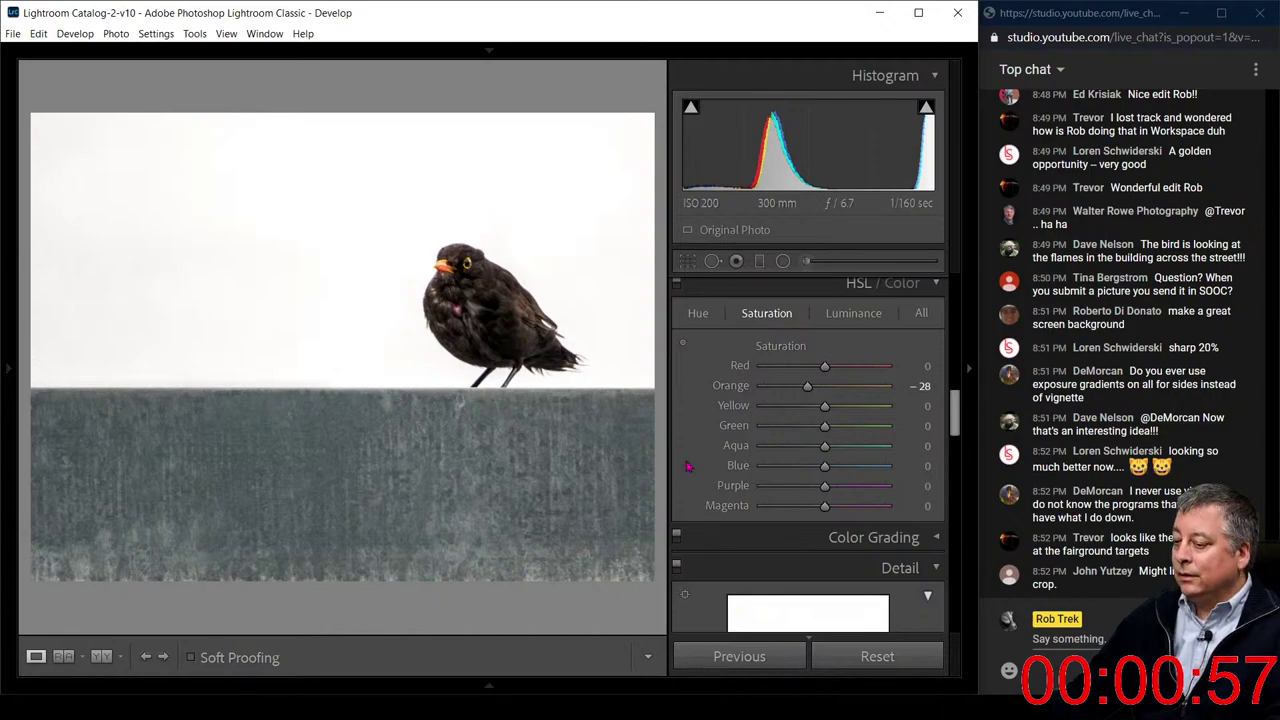
Raise Dehaze to +13 and Whites to +87, and check the bird up close
{"action": "scroll", "coordinate": [690, 466], "scroll_direction": "up", "scroll_amount": 3}
{"action": "scroll", "coordinate": [690, 466], "scroll_direction": "up", "scroll_amount": 3}
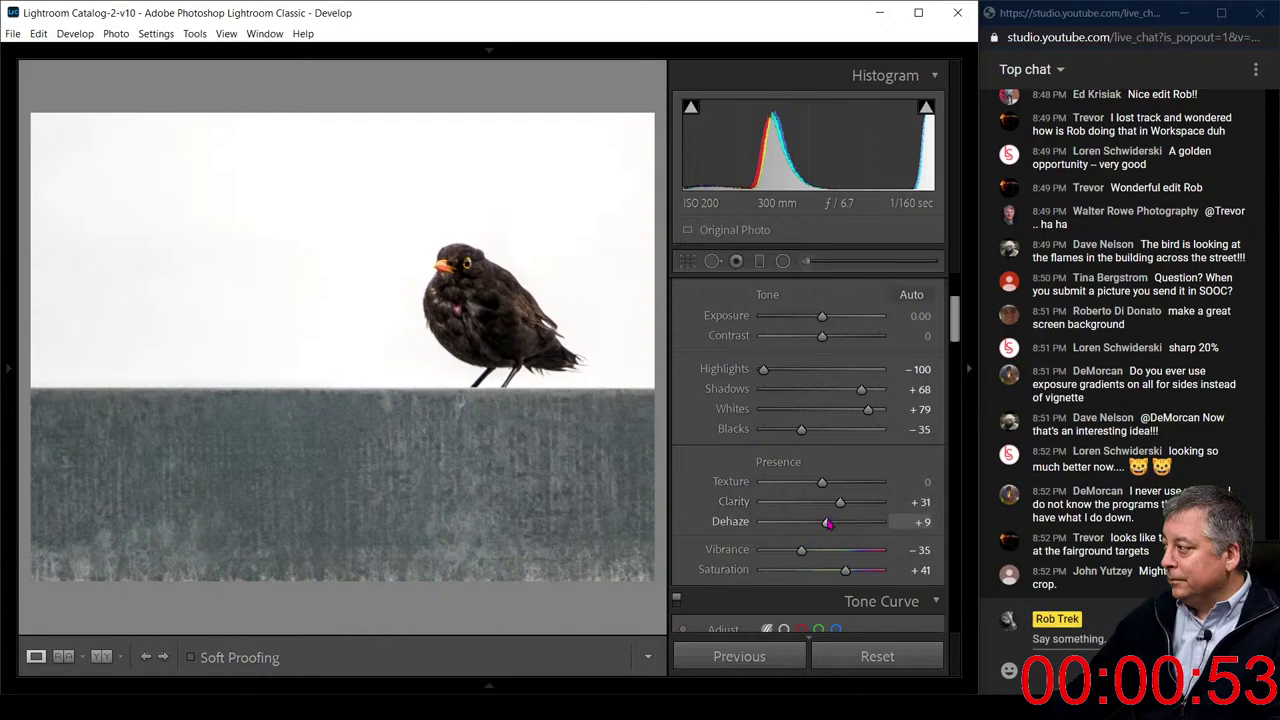
{"action": "left_click_drag", "start_coordinate": [826, 522], "coordinate": [830, 524]}
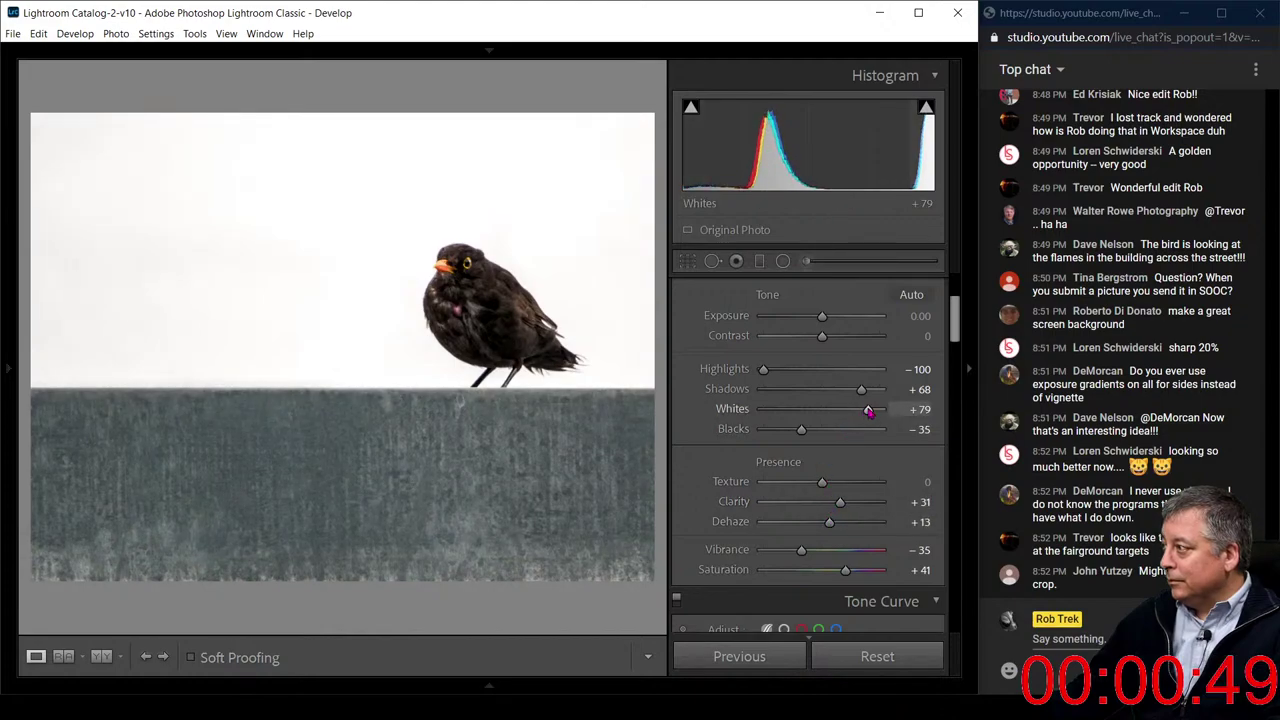
{"action": "left_click_drag", "start_coordinate": [868, 411], "coordinate": [874, 411]}
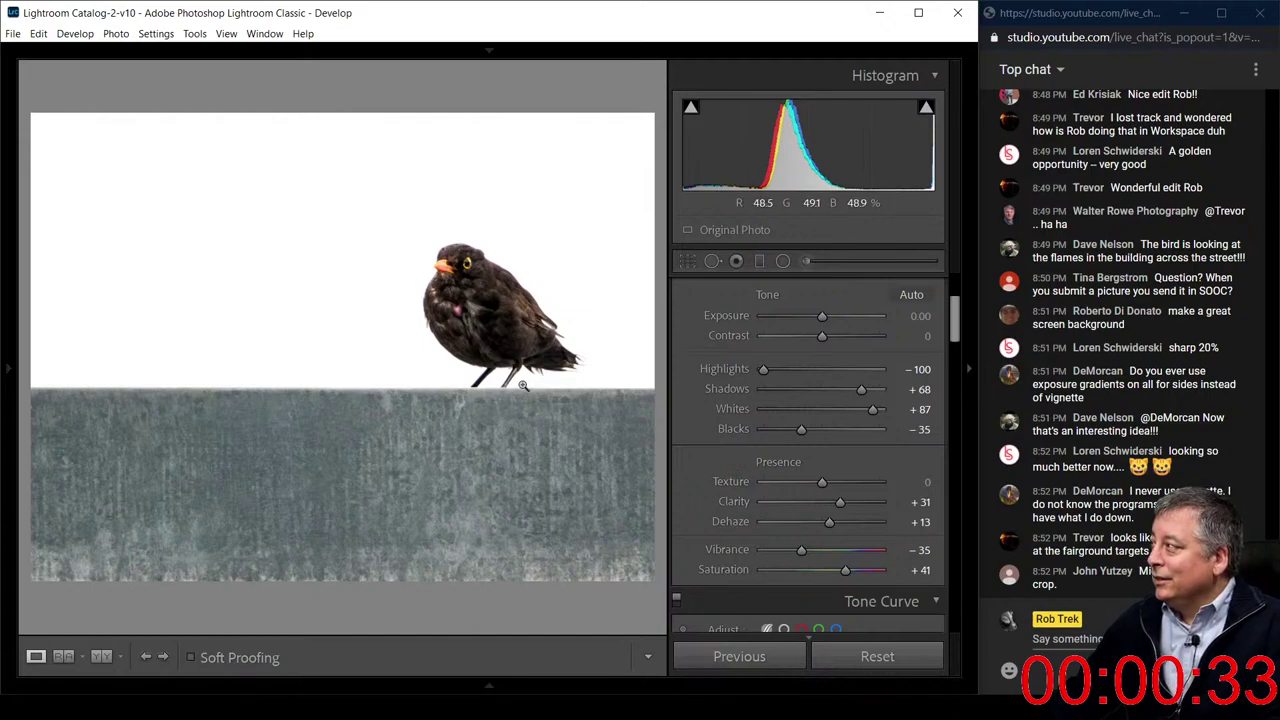
{"action": "left_click", "coordinate": [466, 264]}
{"action": "left_click", "coordinate": [486, 428]}
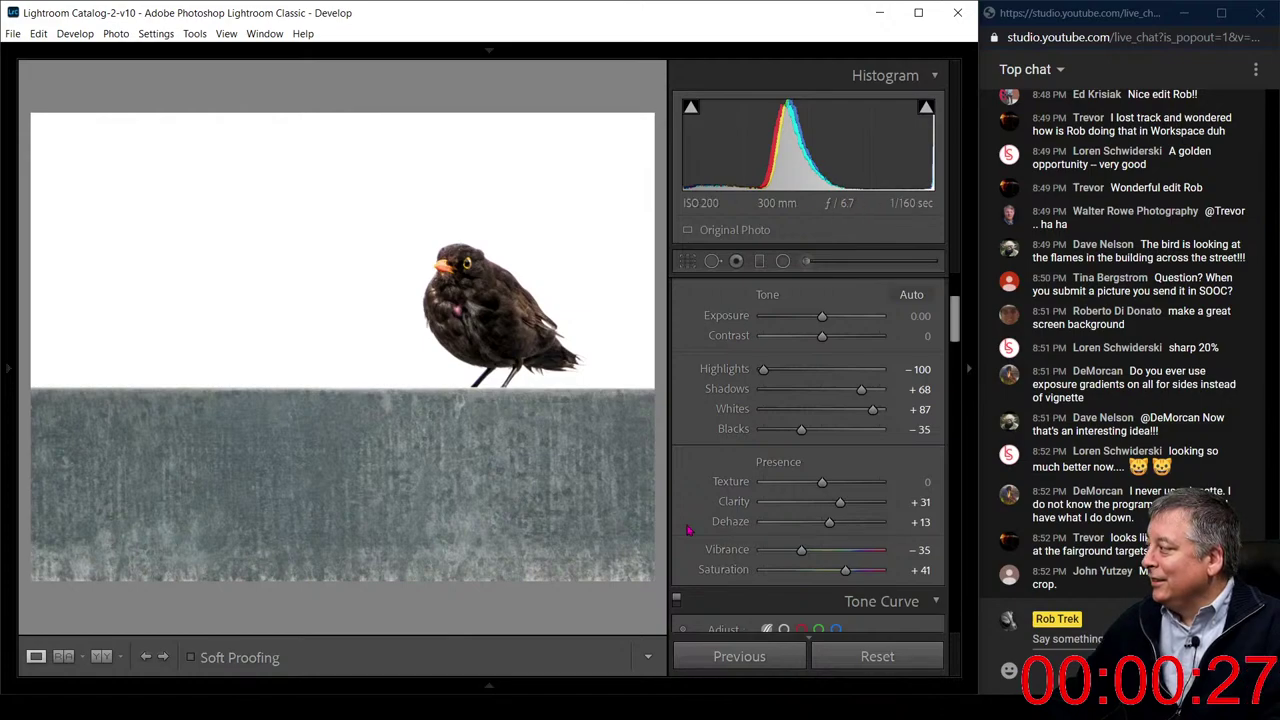
Crop the bird photo to a 1 x 1 aspect, shifting the frame slightly toward the bird's tail side
{"action": "left_click", "coordinate": [688, 261]}
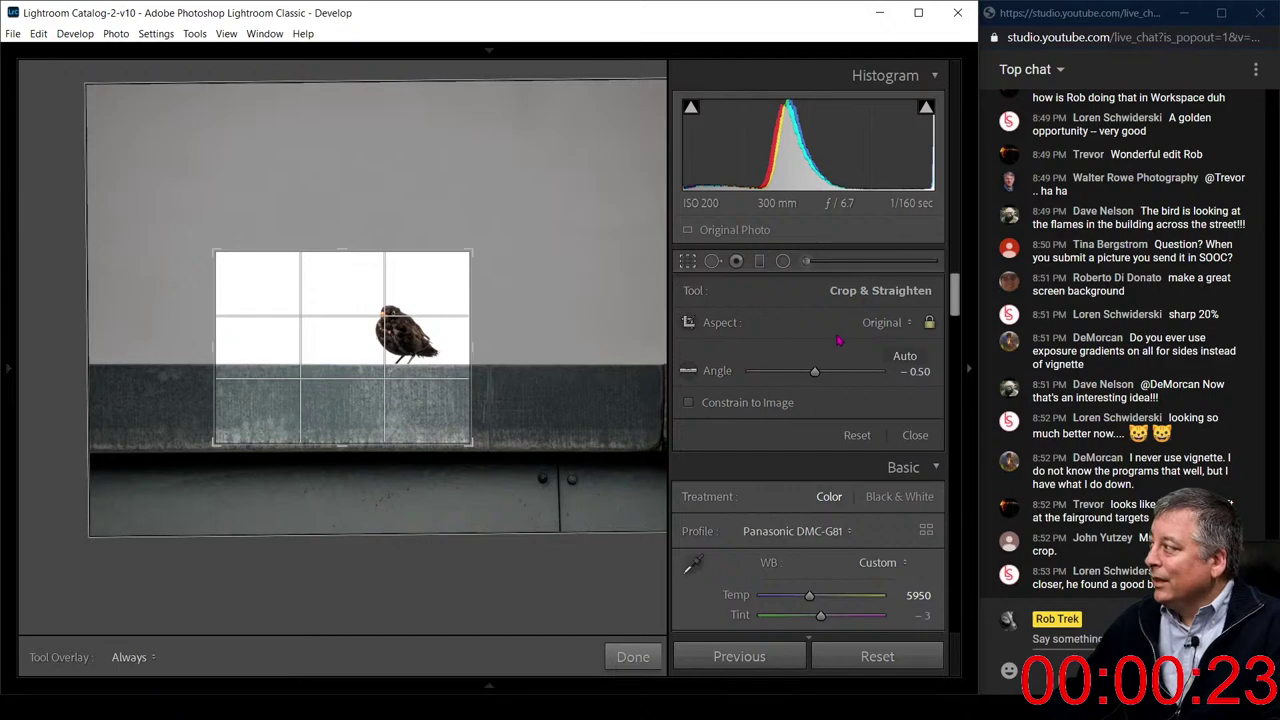
{"action": "left_click", "coordinate": [867, 325]}
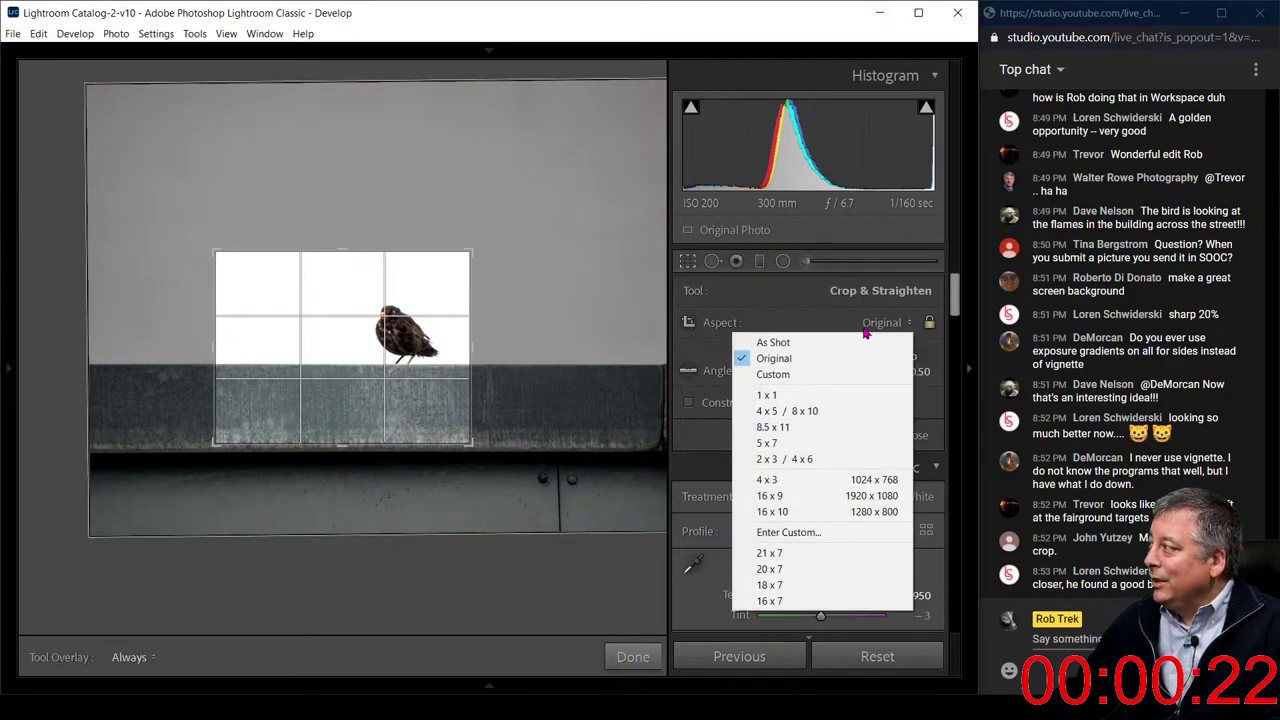
{"action": "left_click", "coordinate": [841, 397]}
{"action": "left_click_drag", "start_coordinate": [382, 355], "coordinate": [366, 355]}
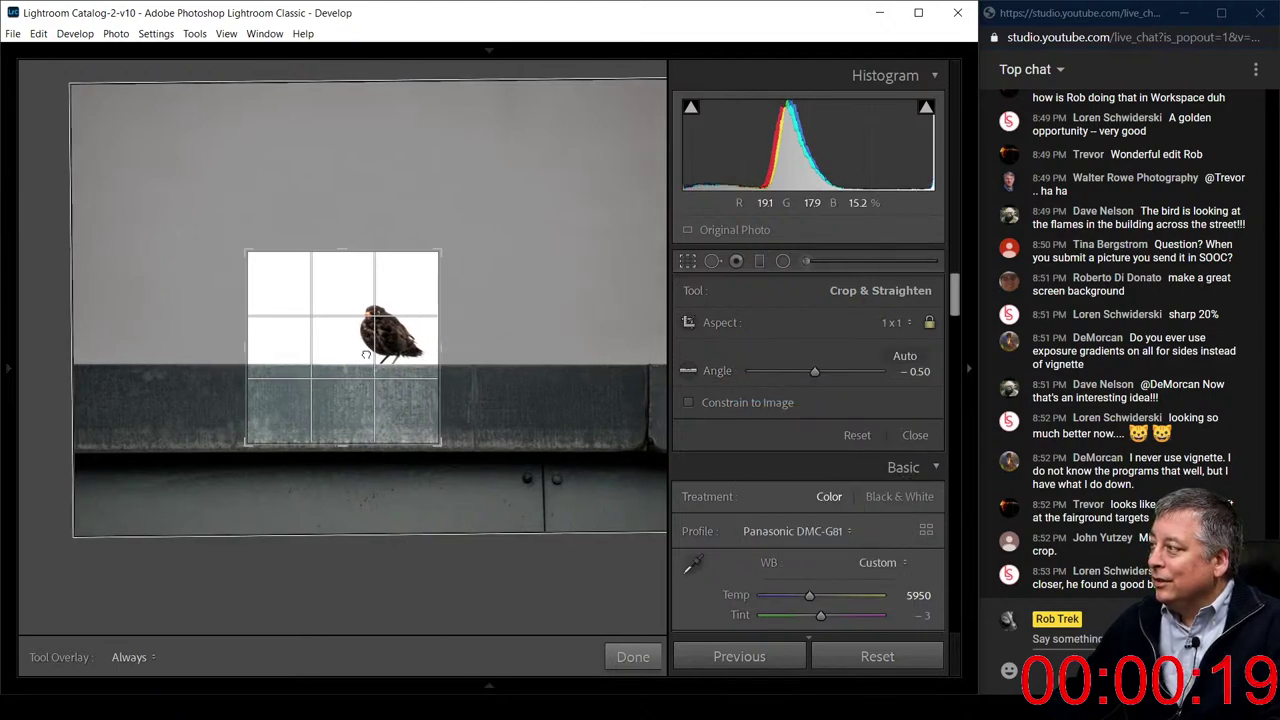
{"action": "left_click", "coordinate": [690, 262]}
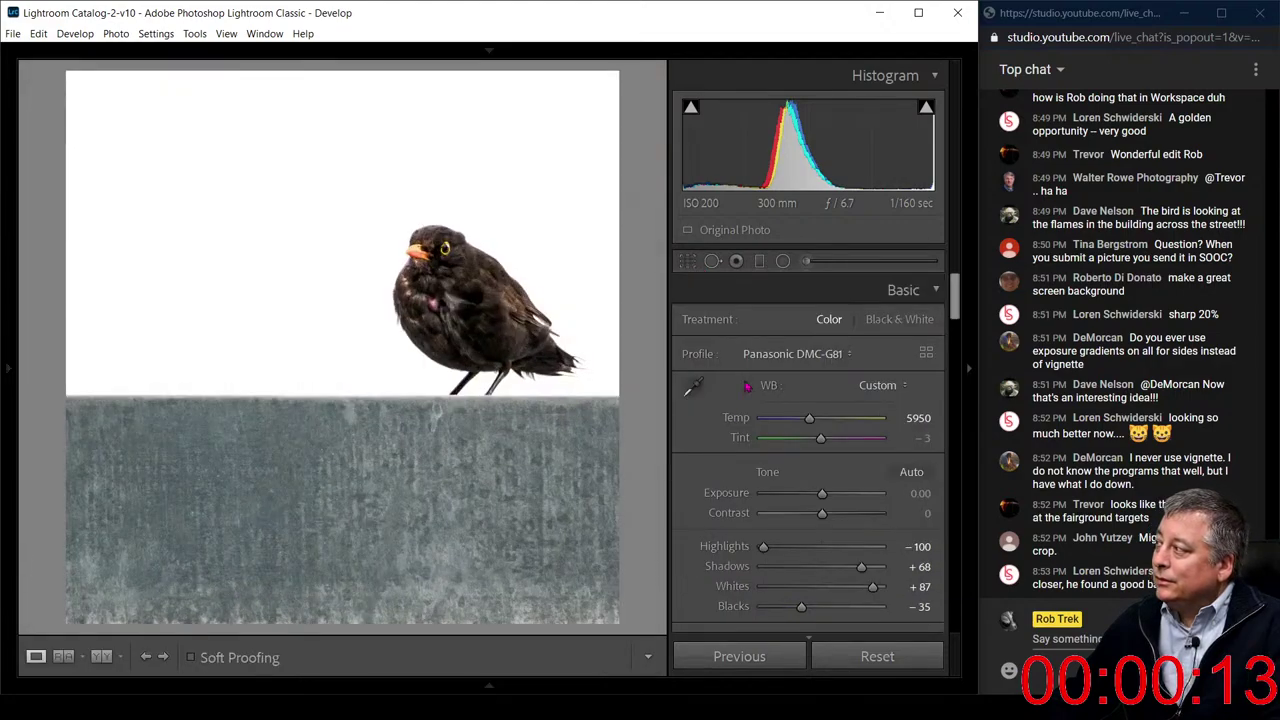
Reposition the square crop to leave more space behind the bird's tail, and compare the before and after versions in an enlarged view
{"action": "left_click", "coordinate": [688, 261]}
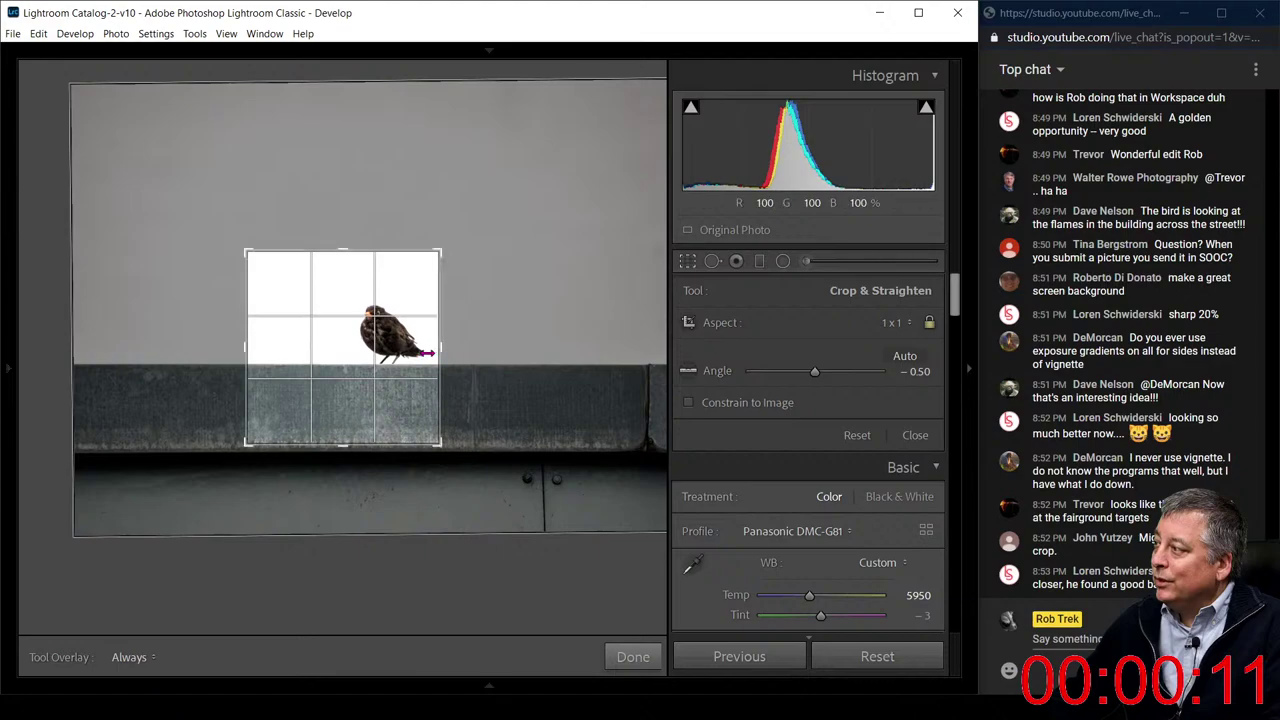
{"action": "left_click_drag", "start_coordinate": [428, 352], "coordinate": [427, 353]}
{"action": "key", "text": "Return"}
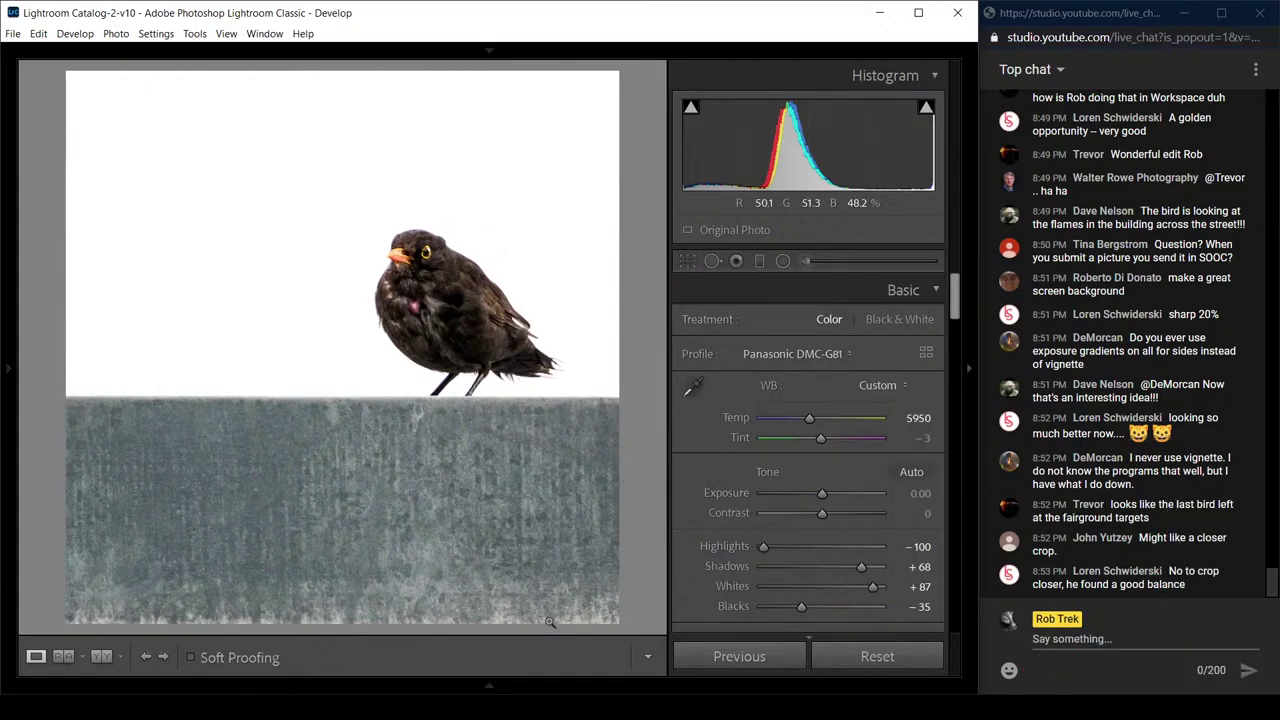
{"action": "key", "text": "y"}
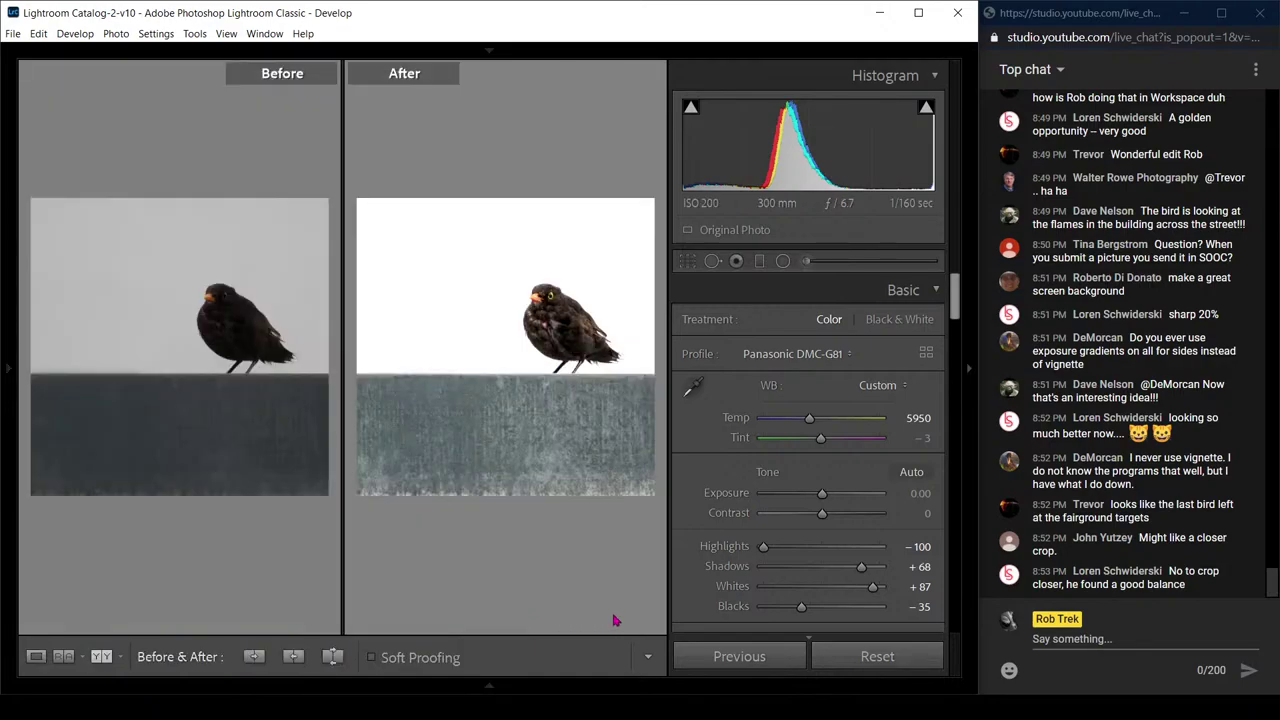
{"action": "left_click", "coordinate": [968, 371]}
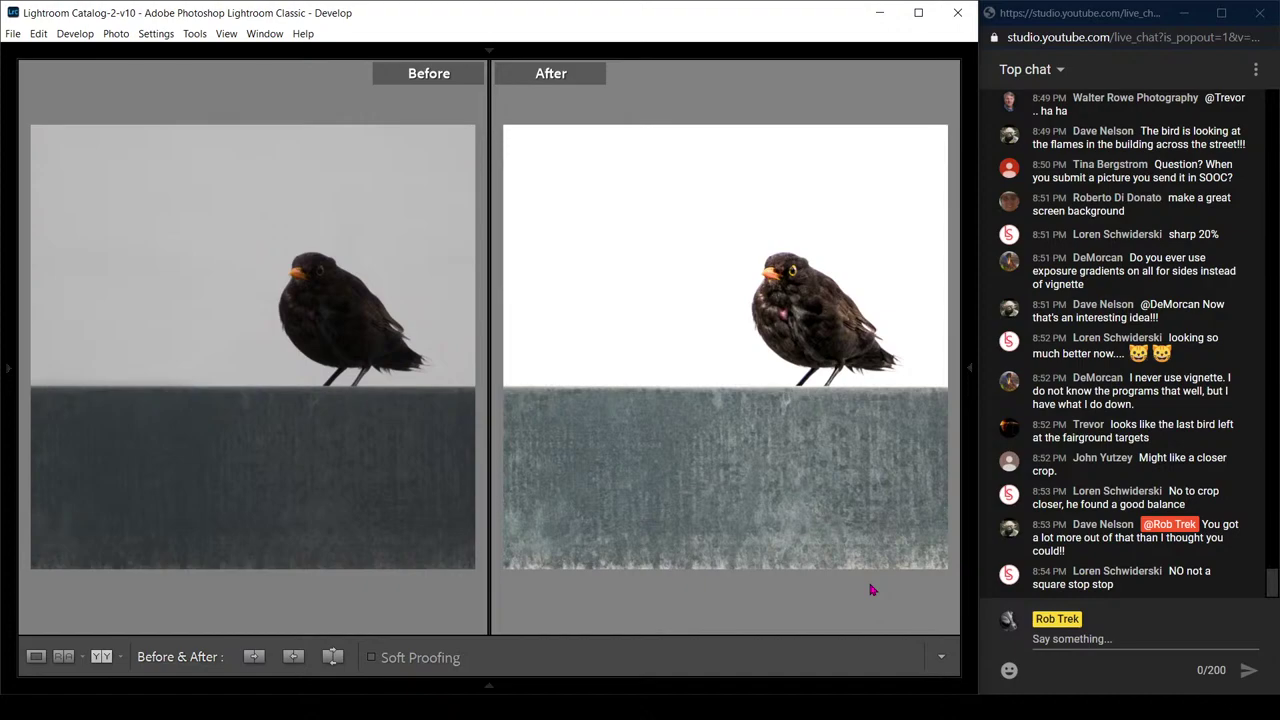
Change the crop's aspect ratio to 4 x 5 / 8 x 10 and apply it
{"action": "key", "text": "r"}
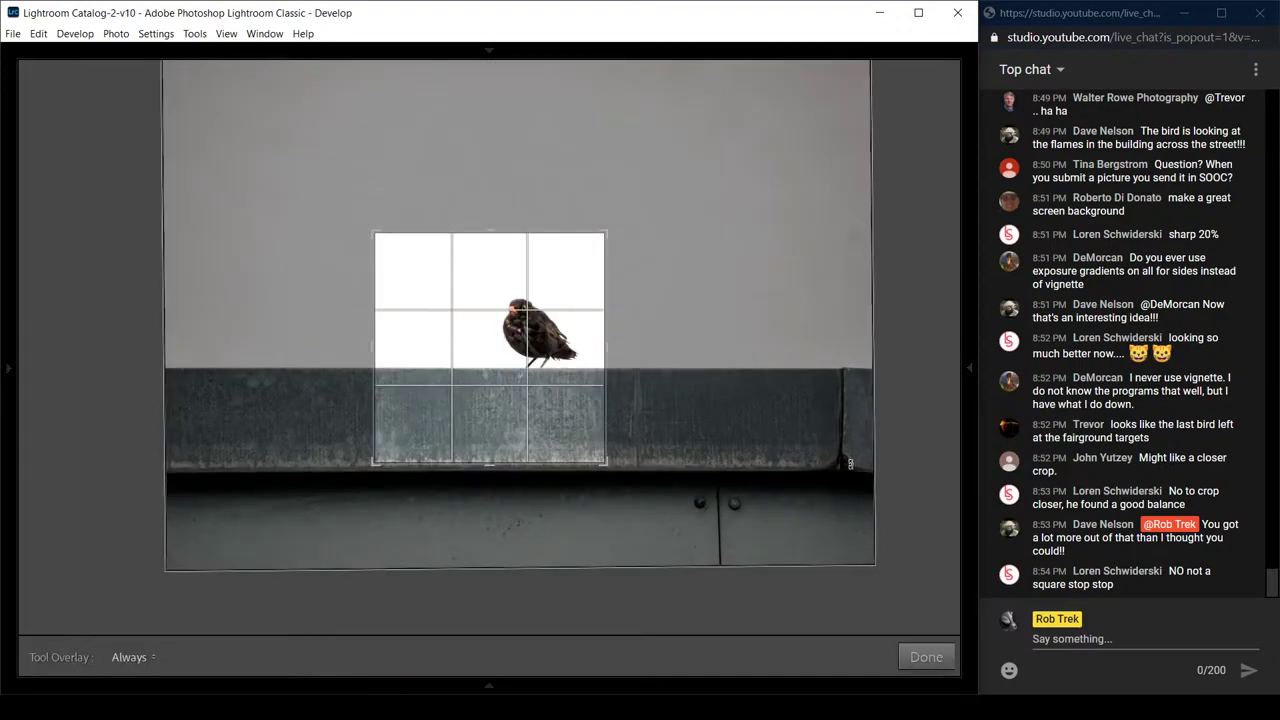
{"action": "mouse_move", "coordinate": [973, 392]}
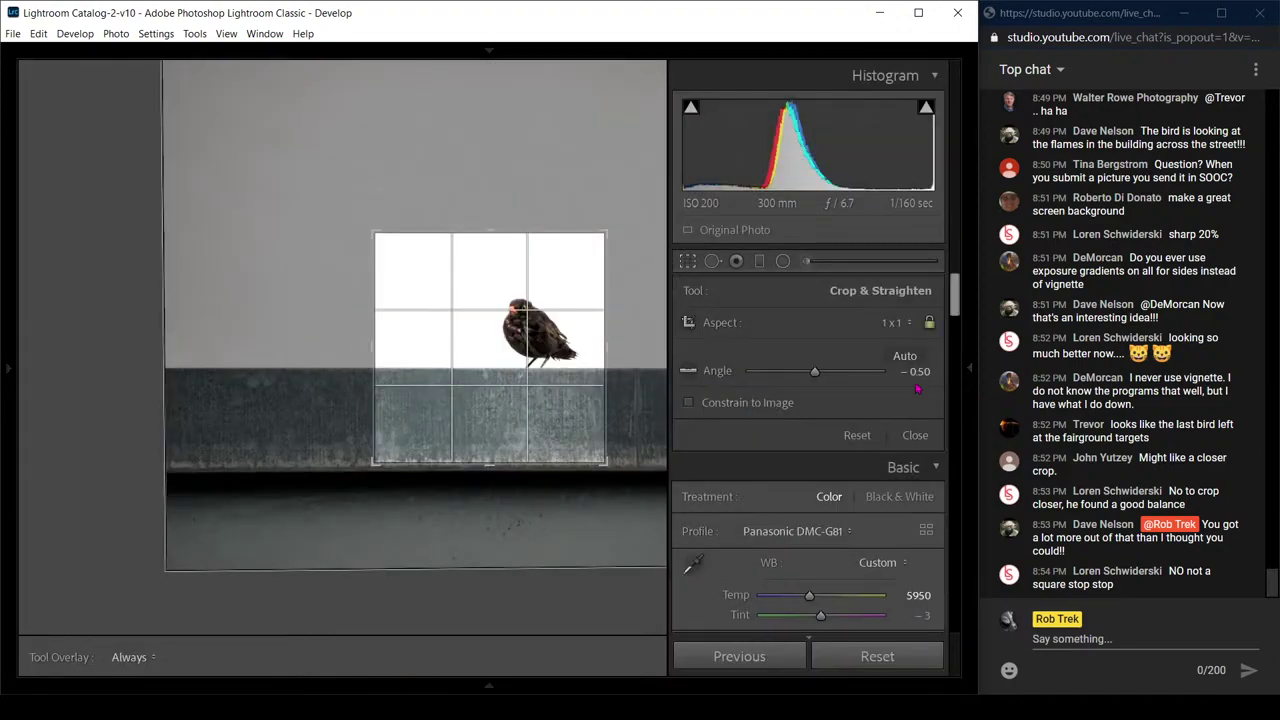
{"action": "left_click", "coordinate": [888, 325]}
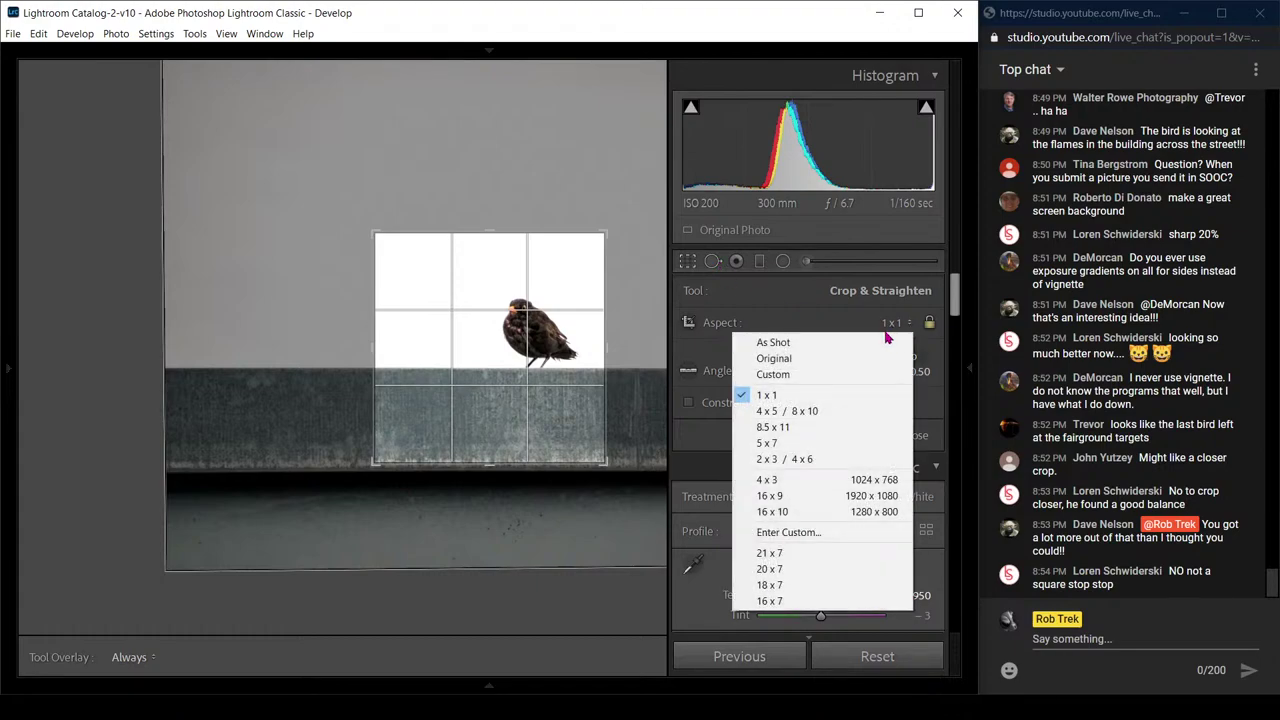
{"action": "left_click", "coordinate": [846, 418]}
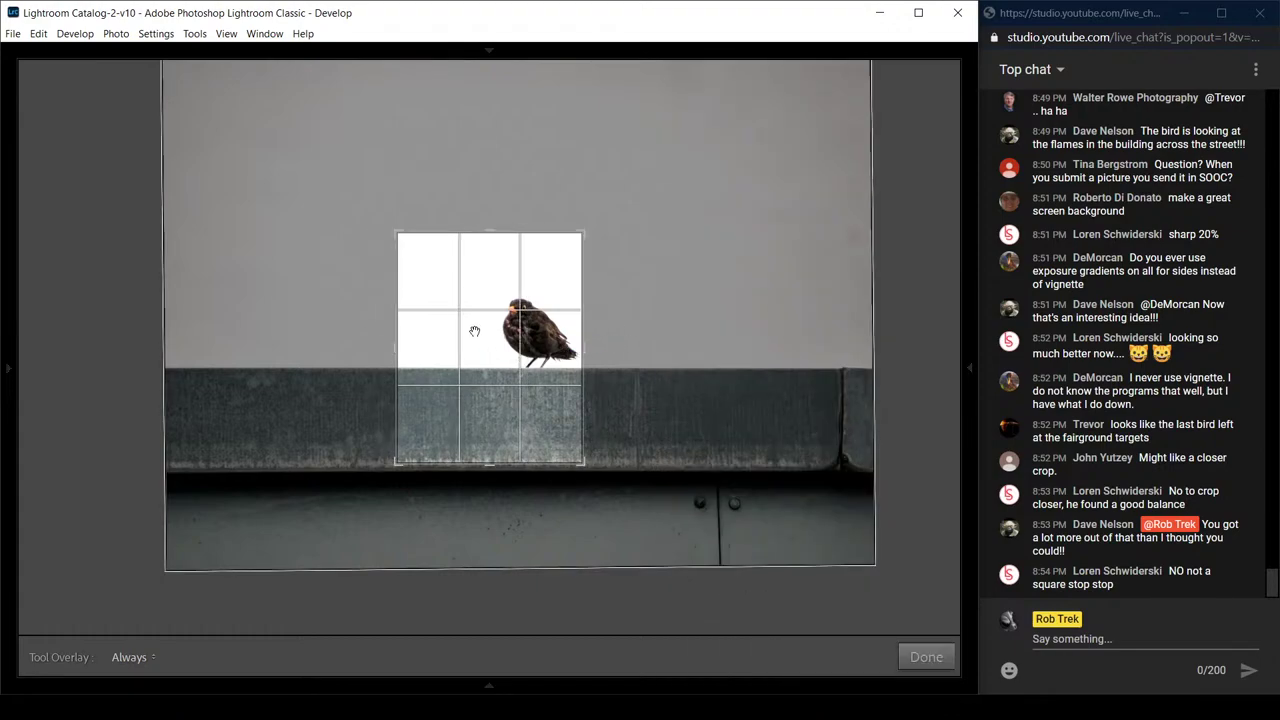
{"action": "key", "text": "Return"}
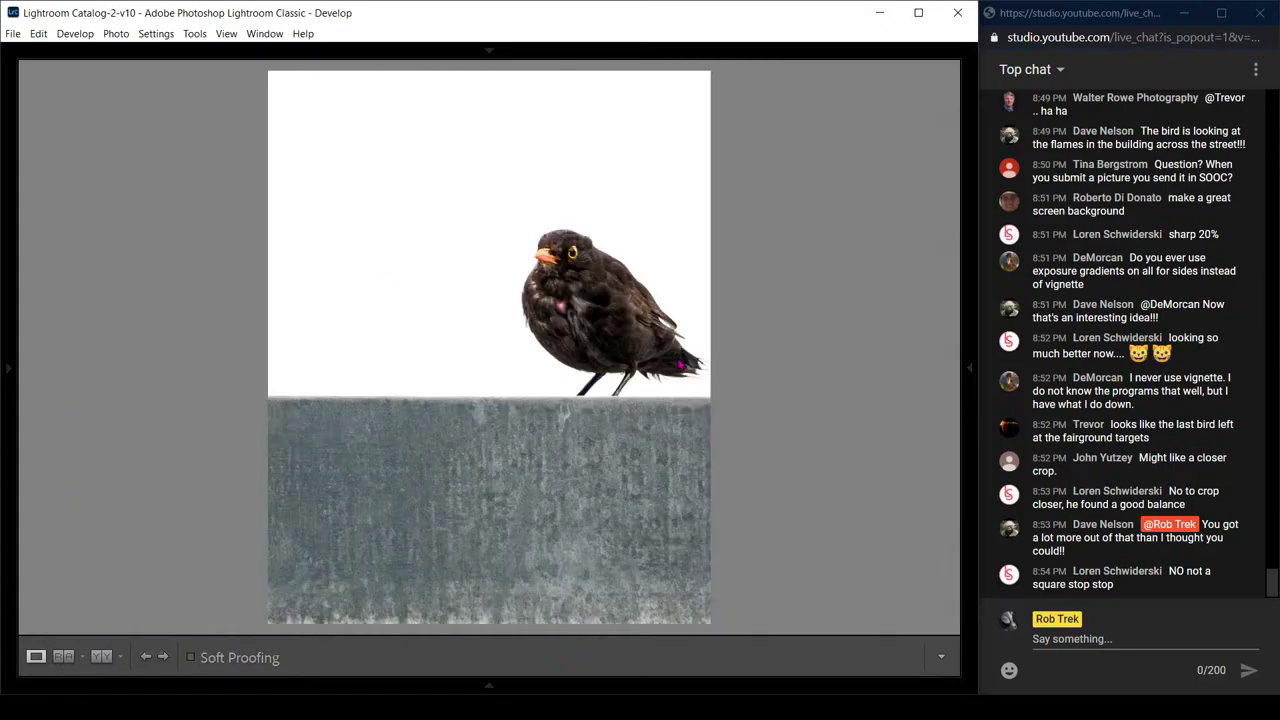
Reshape the crop into a tighter landscape frame with less wall below the bird, and show the Navigator and Presets beside the photo
{"action": "key", "text": "r"}
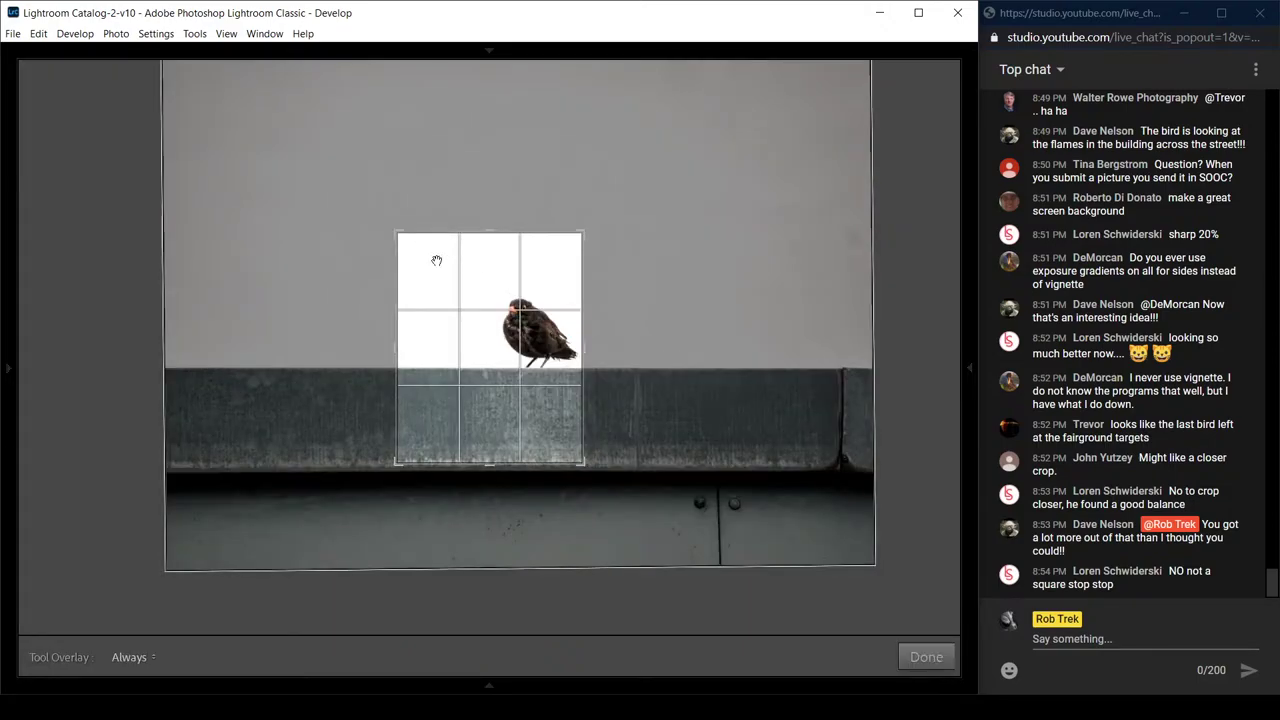
{"action": "left_click_drag", "start_coordinate": [580, 462], "coordinate": [576, 388]}
{"action": "key", "text": "Return"}
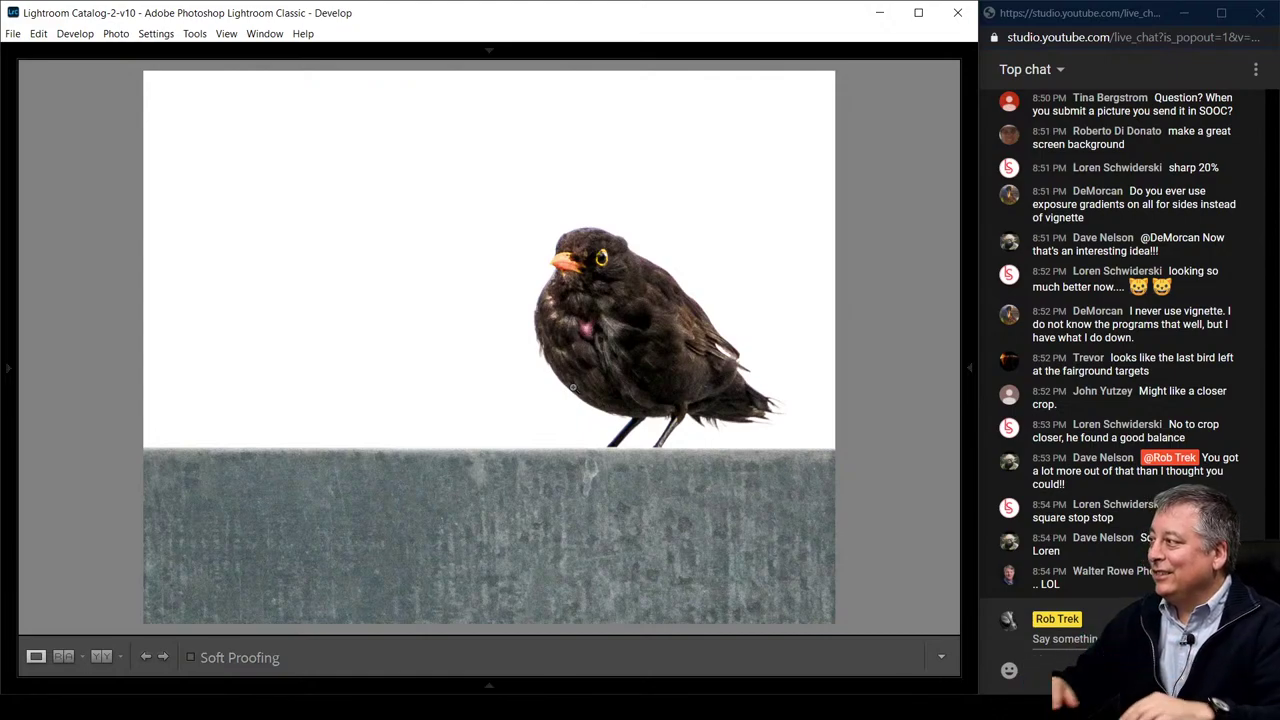
{"action": "left_click", "coordinate": [966, 388]}
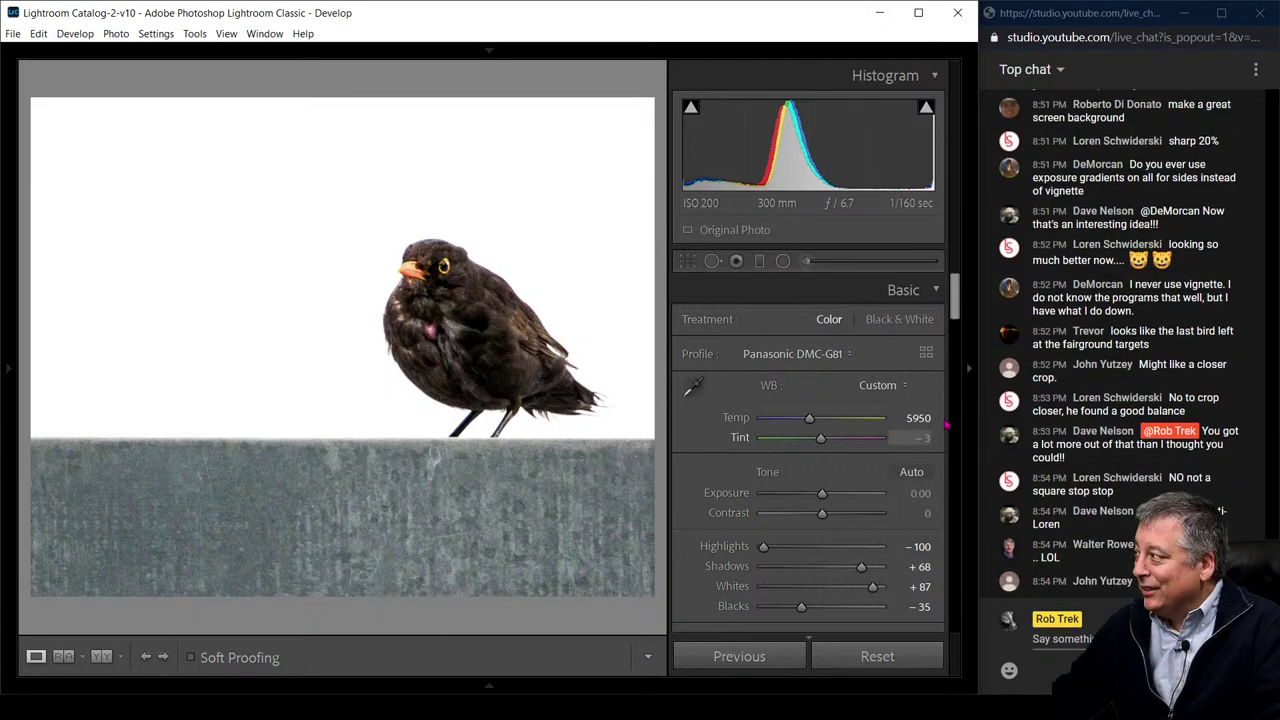
{"action": "left_click", "coordinate": [968, 372]}
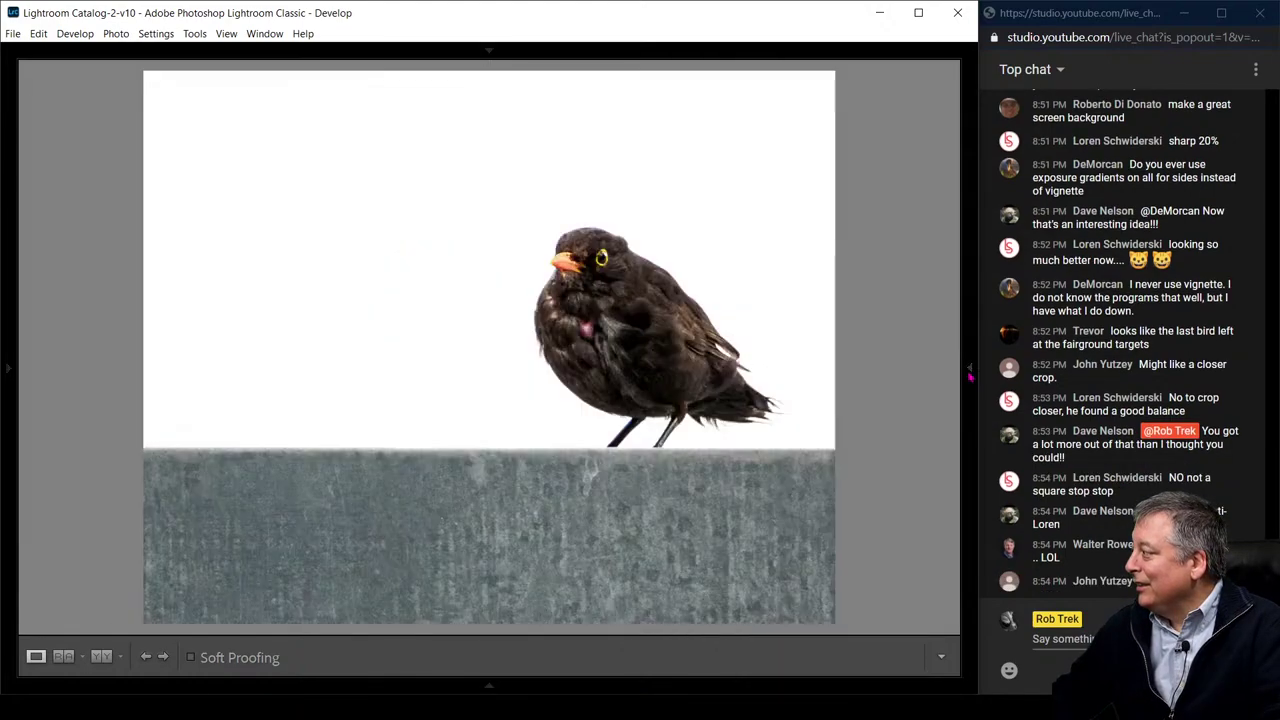
{"action": "left_click", "coordinate": [18, 373]}
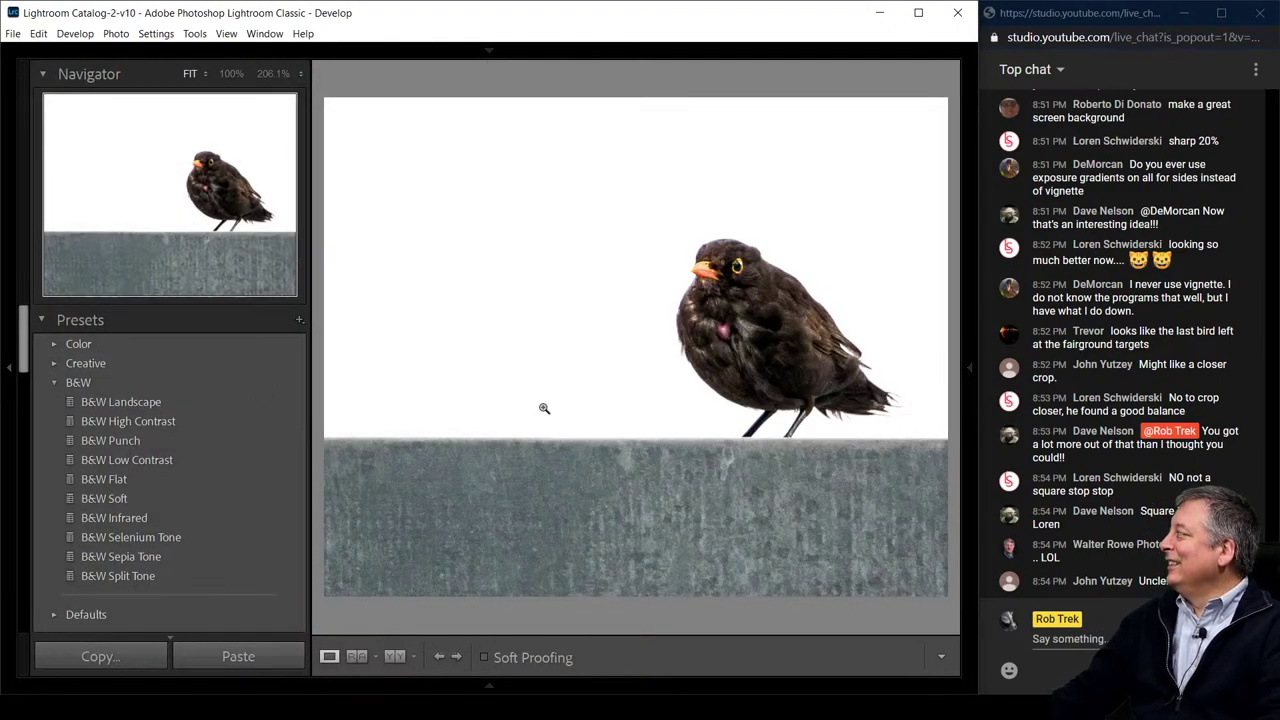
Switch to the maximized Chrome window with the shared Google Drive folder and close the sunflower photo preview
{"action": "mouse_move", "coordinate": [488, 715]}
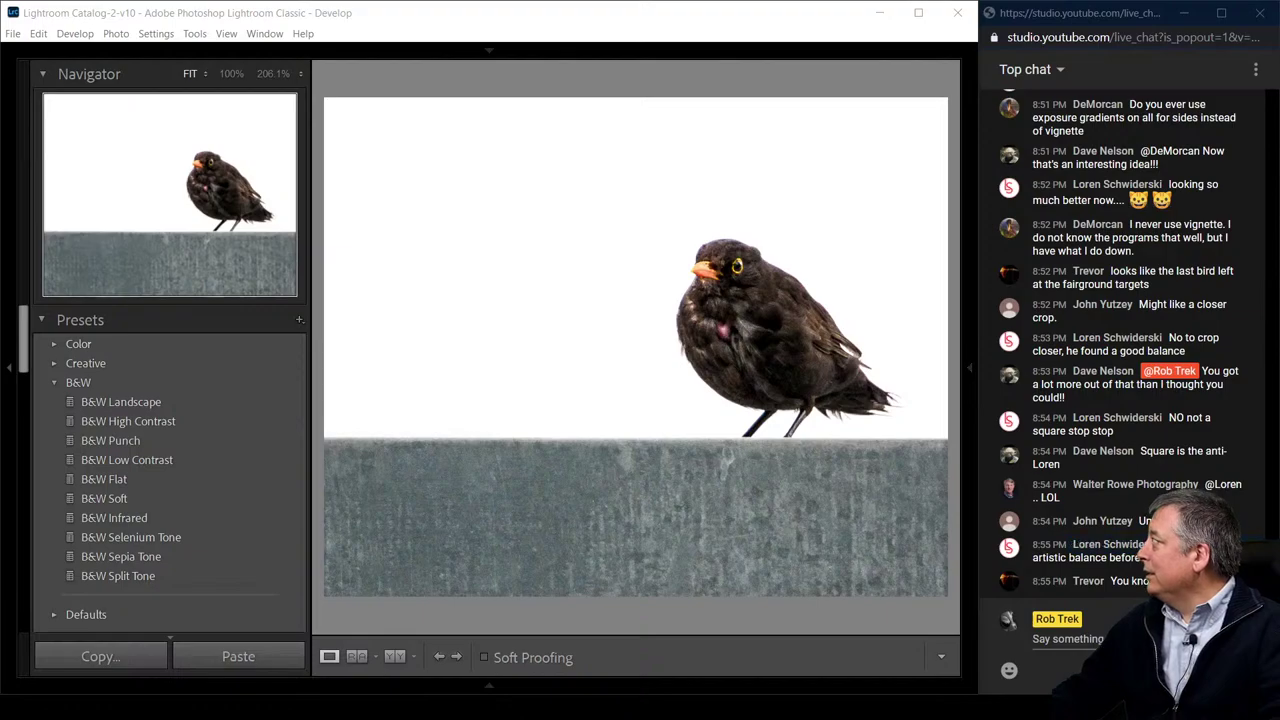
{"action": "left_click_drag", "start_coordinate": [1270, 50], "coordinate": [215, 60]}
{"action": "double_click", "coordinate": [215, 55]}
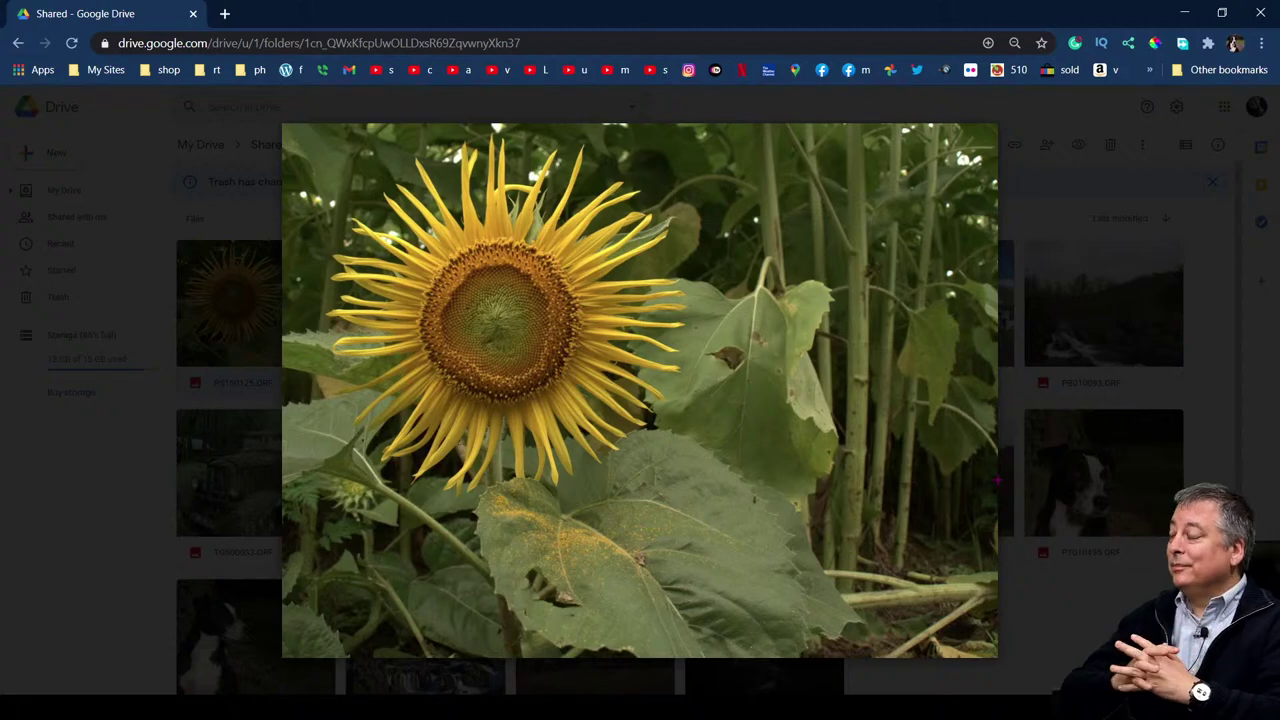
{"action": "left_click", "coordinate": [999, 483]}
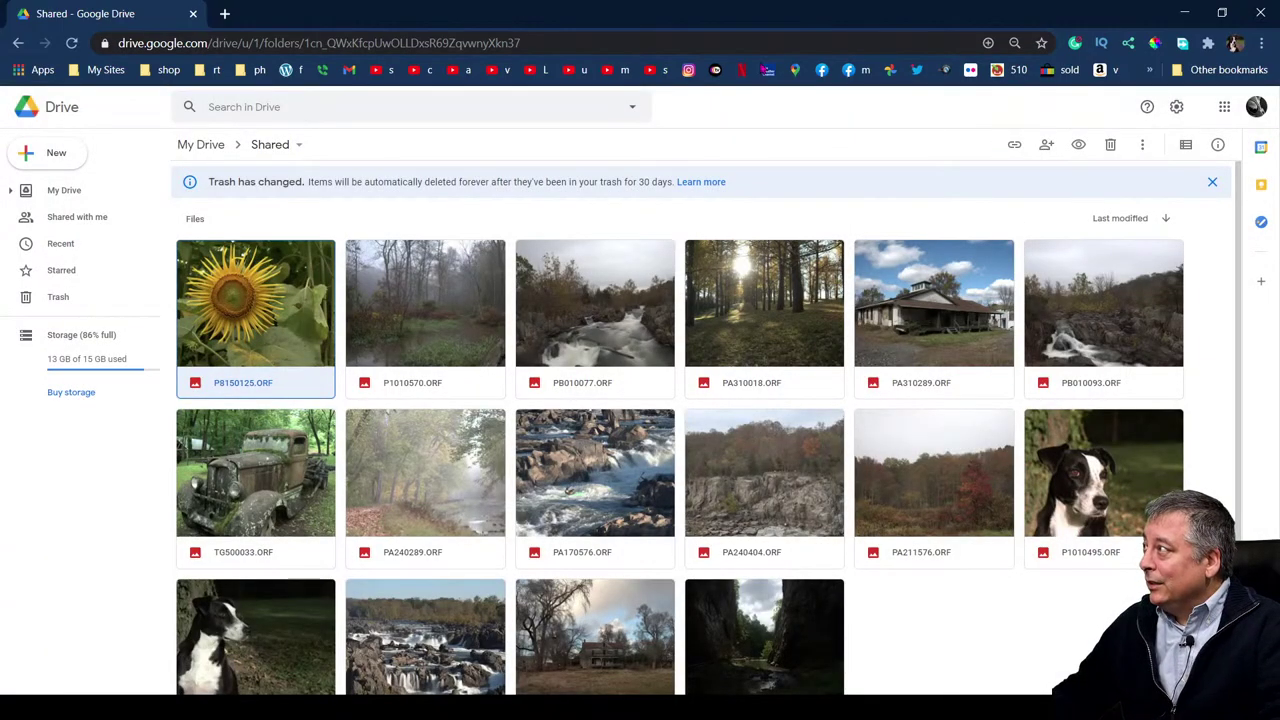
Open the bookmarked Instagram profile and look through its photo grid for the partial-color sunflower post
{"action": "left_click", "coordinate": [688, 69]}
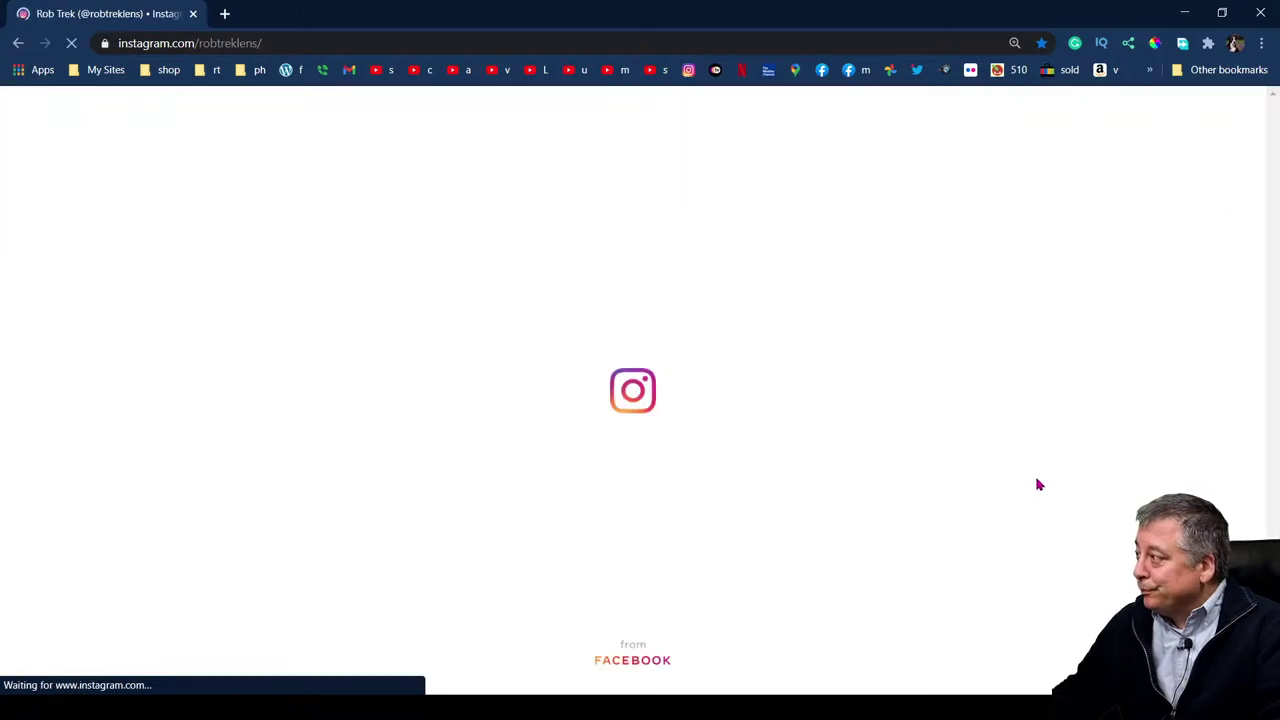
{"action": "scroll", "coordinate": [860, 497], "scroll_direction": "down", "scroll_amount": 8}
{"action": "scroll", "coordinate": [858, 500], "scroll_direction": "down", "scroll_amount": 15}
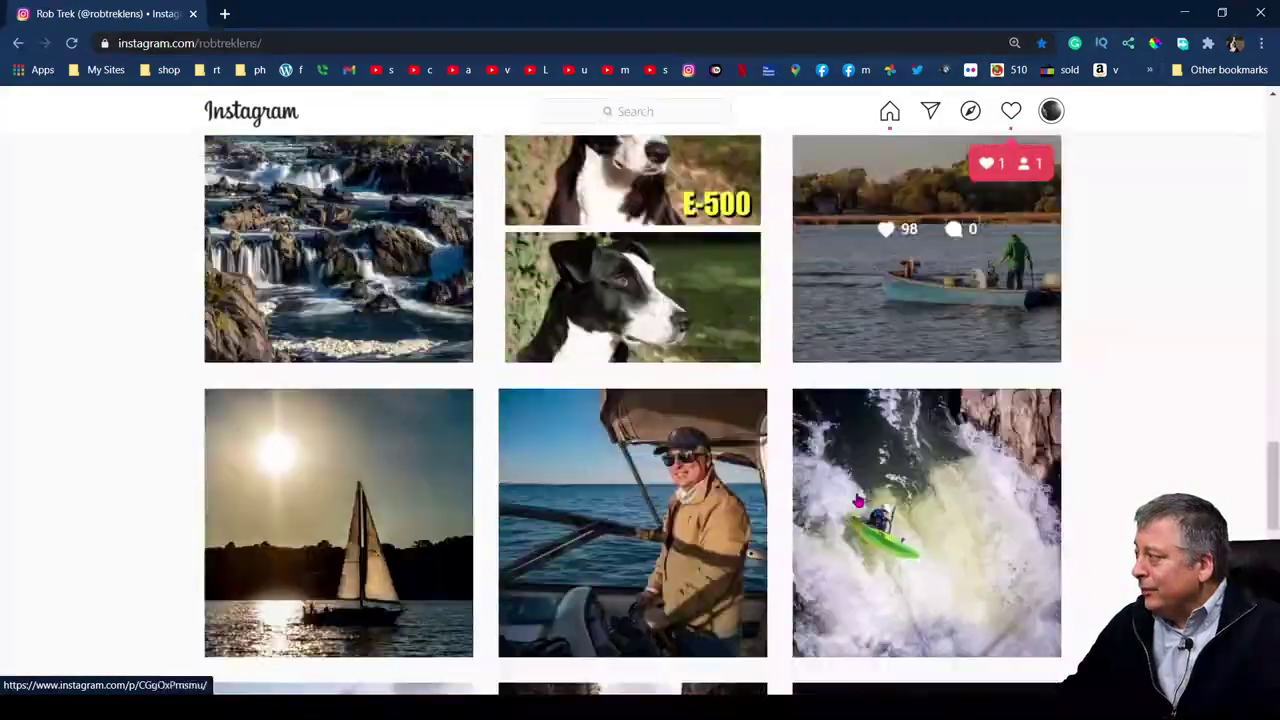
{"action": "scroll", "coordinate": [858, 502], "scroll_direction": "down", "scroll_amount": 15}
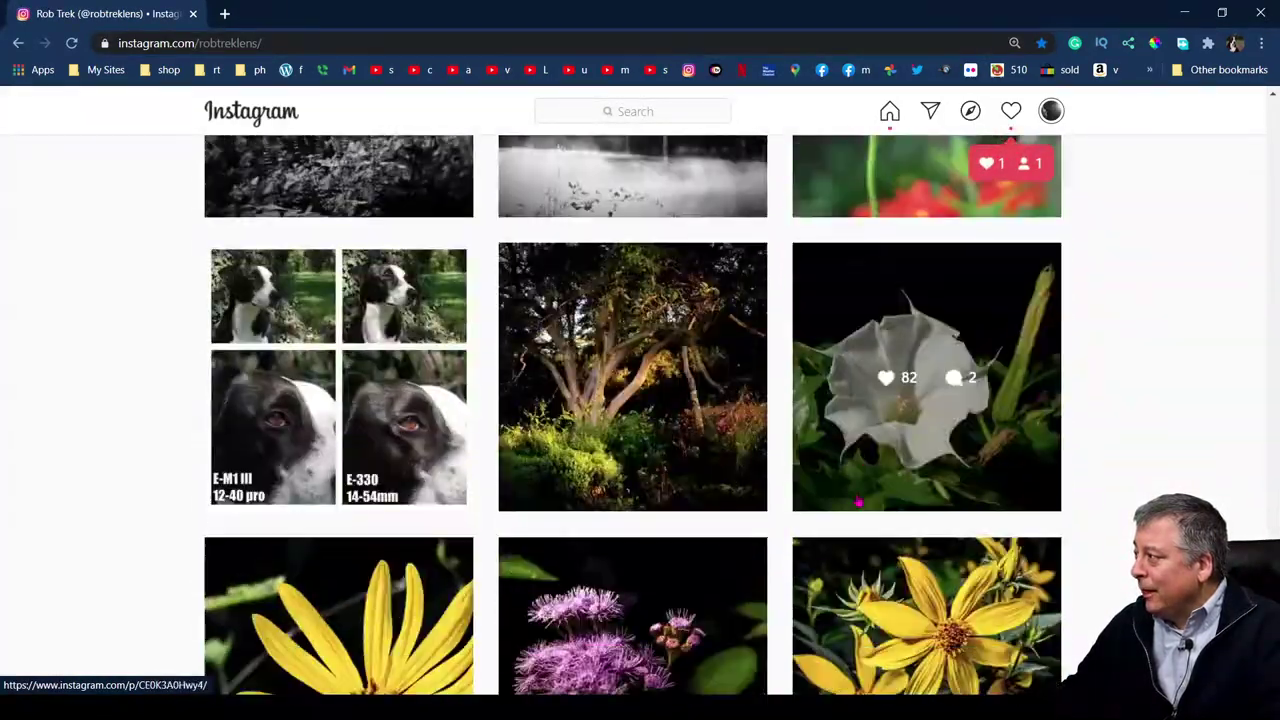
{"action": "scroll", "coordinate": [858, 502], "scroll_direction": "down", "scroll_amount": 12}
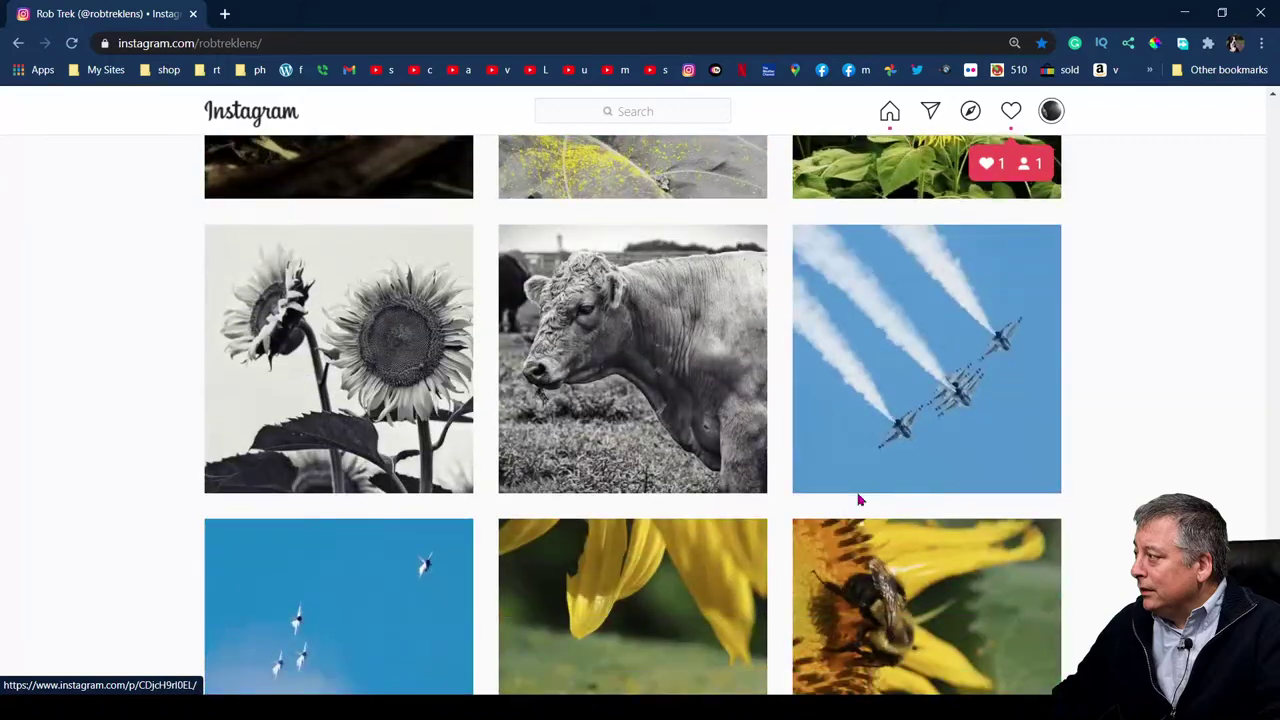
{"action": "scroll", "coordinate": [857, 500], "scroll_direction": "up", "scroll_amount": 4}
View the partial-color sunflower post, close it, and switch back to Lightroom Classic
{"action": "left_click", "coordinate": [750, 404]}
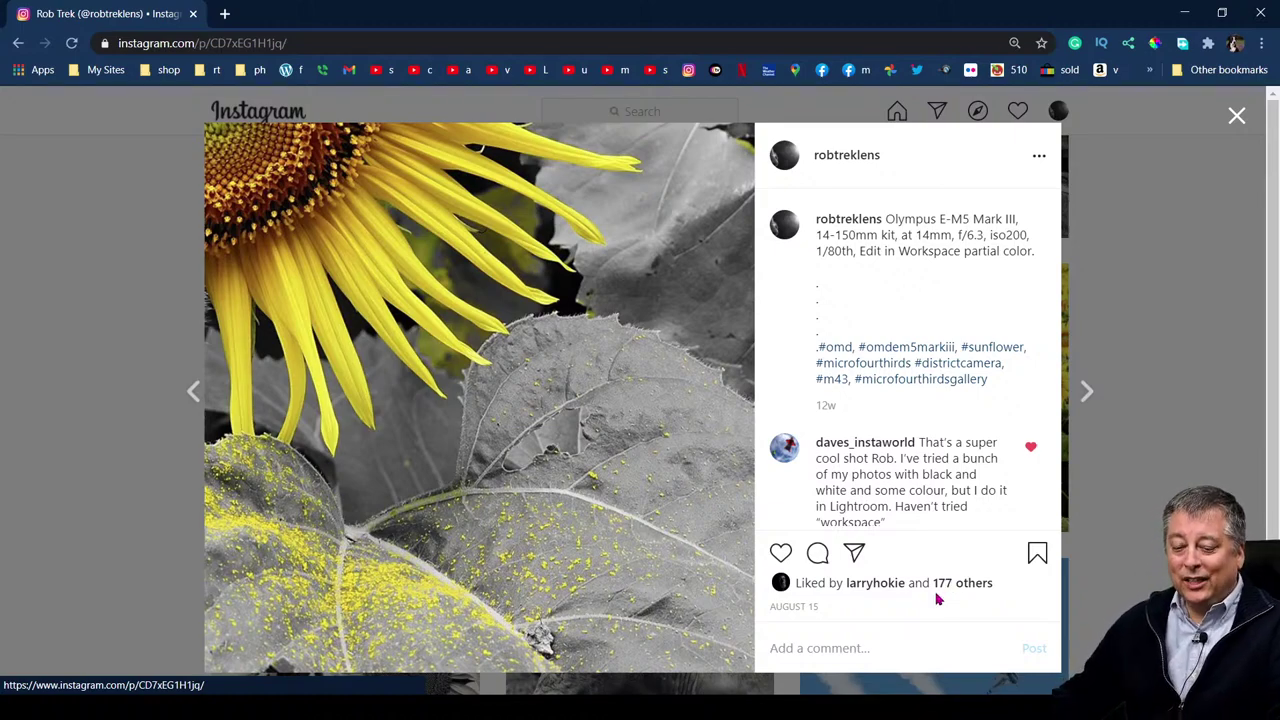
{"action": "key", "text": "Escape"}
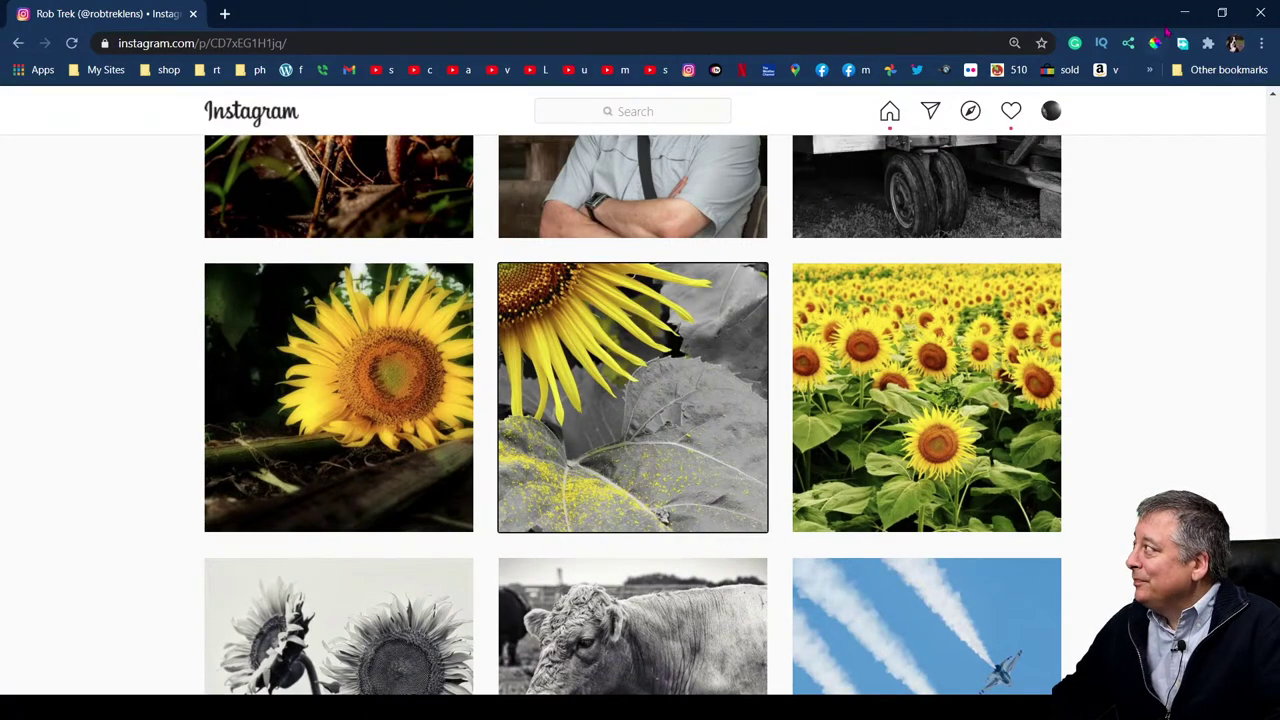
{"action": "left_click", "coordinate": [1180, 15]}
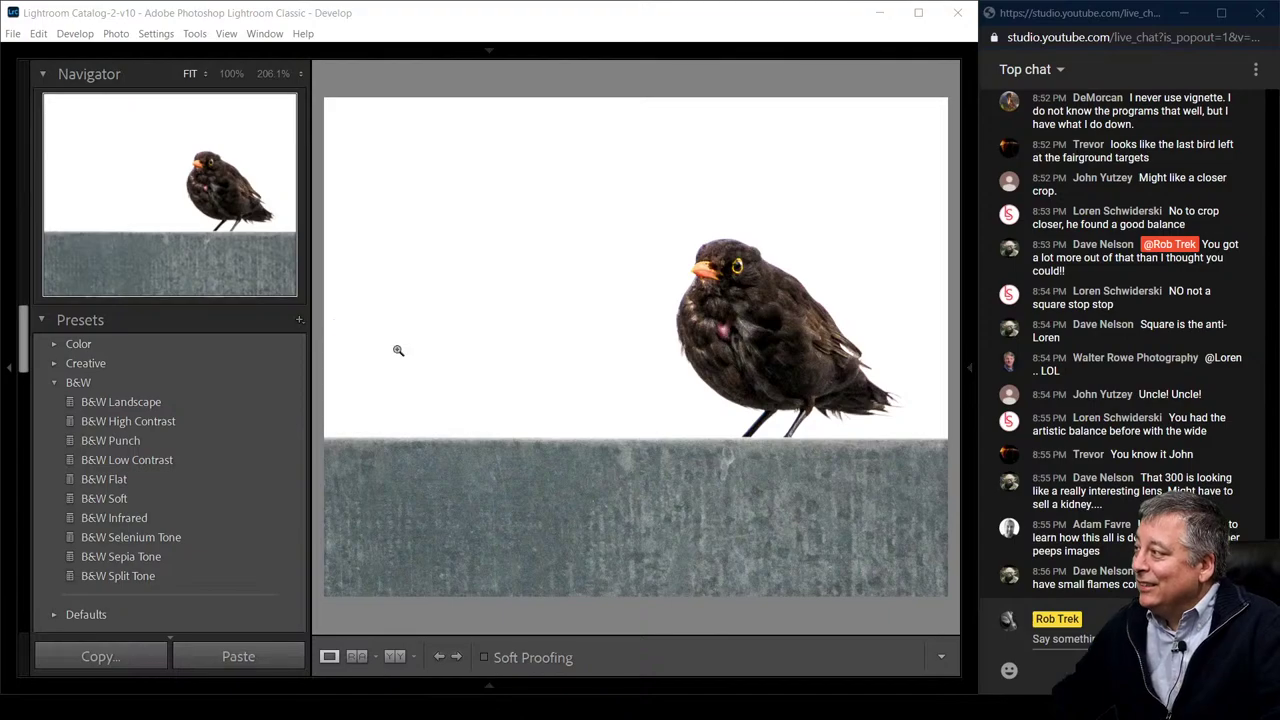
Show the sunflower edits folder in the Library grid with the side panels hidden and the one-star rating filter cleared
{"action": "key", "text": "g"}
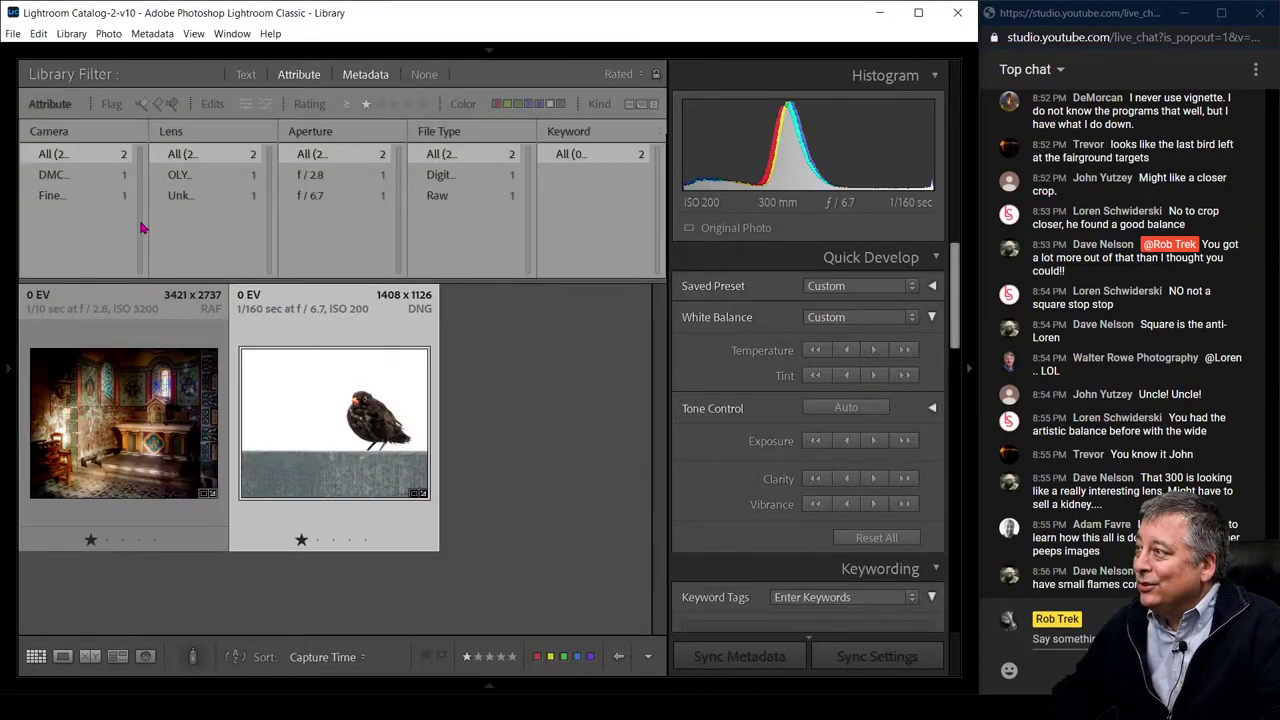
{"action": "mouse_move", "coordinate": [12, 370]}
{"action": "left_click", "coordinate": [115, 342]}
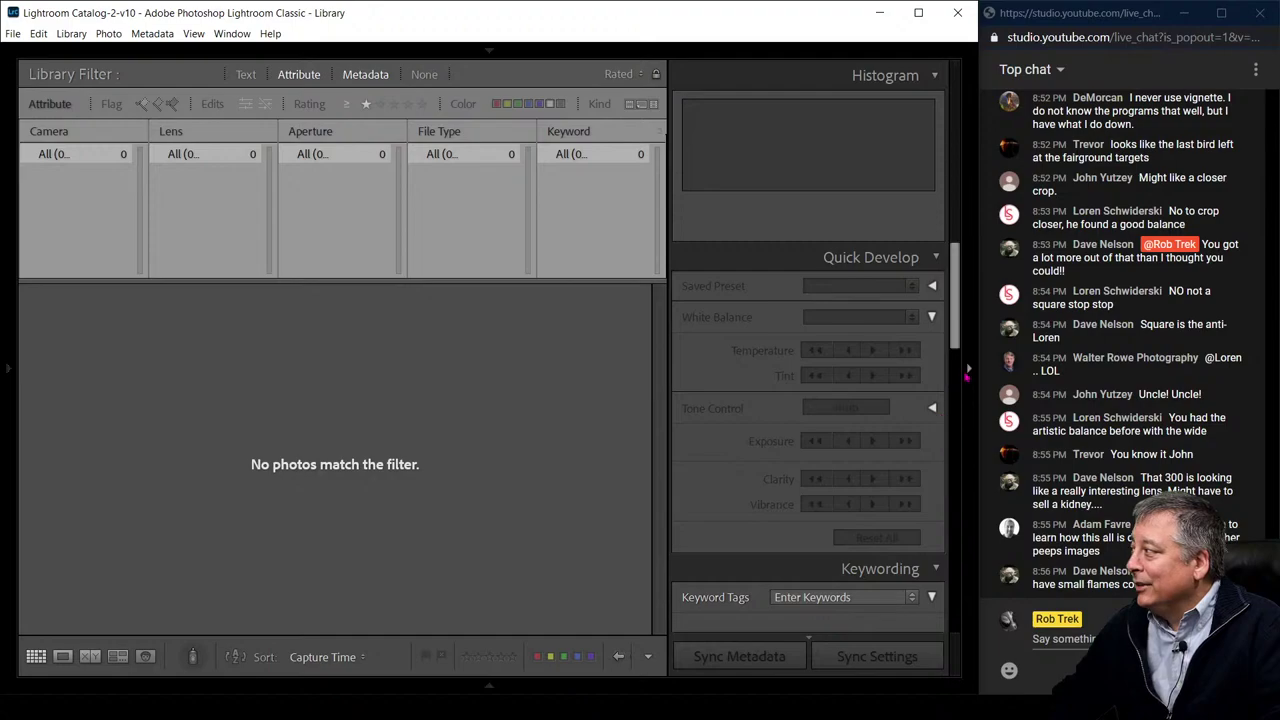
{"action": "left_click", "coordinate": [968, 370]}
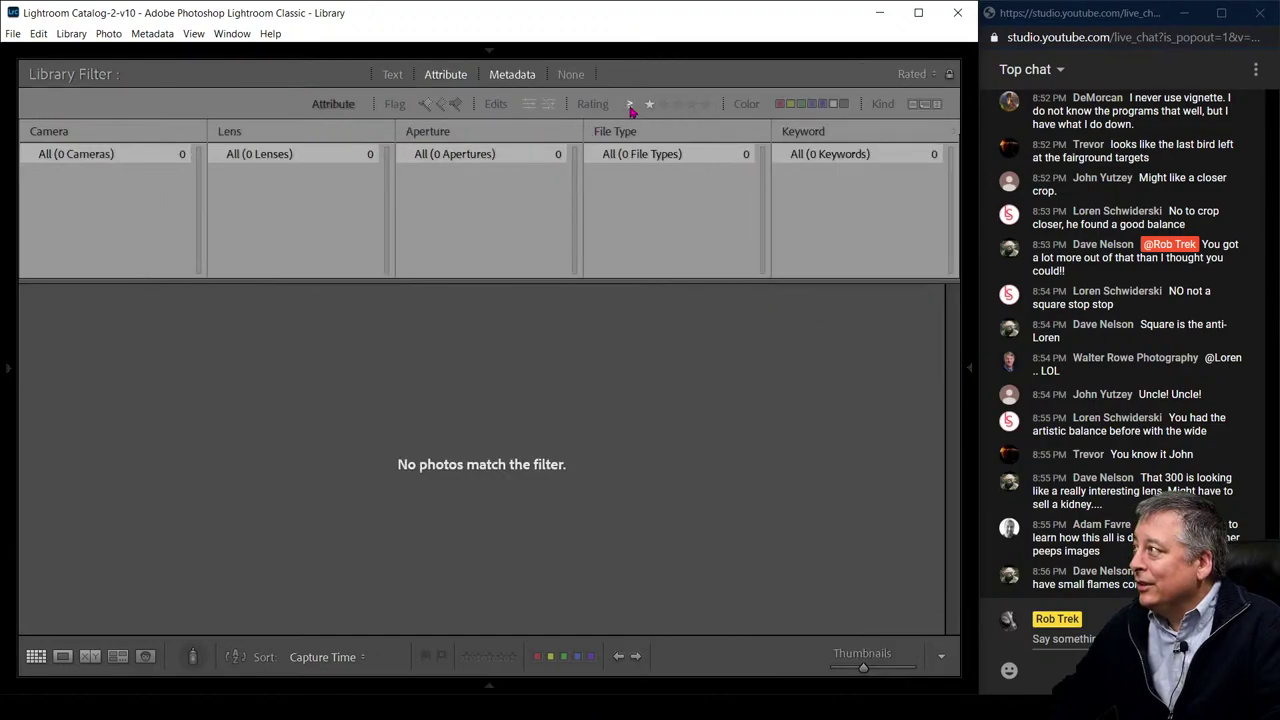
{"action": "left_click", "coordinate": [648, 105]}
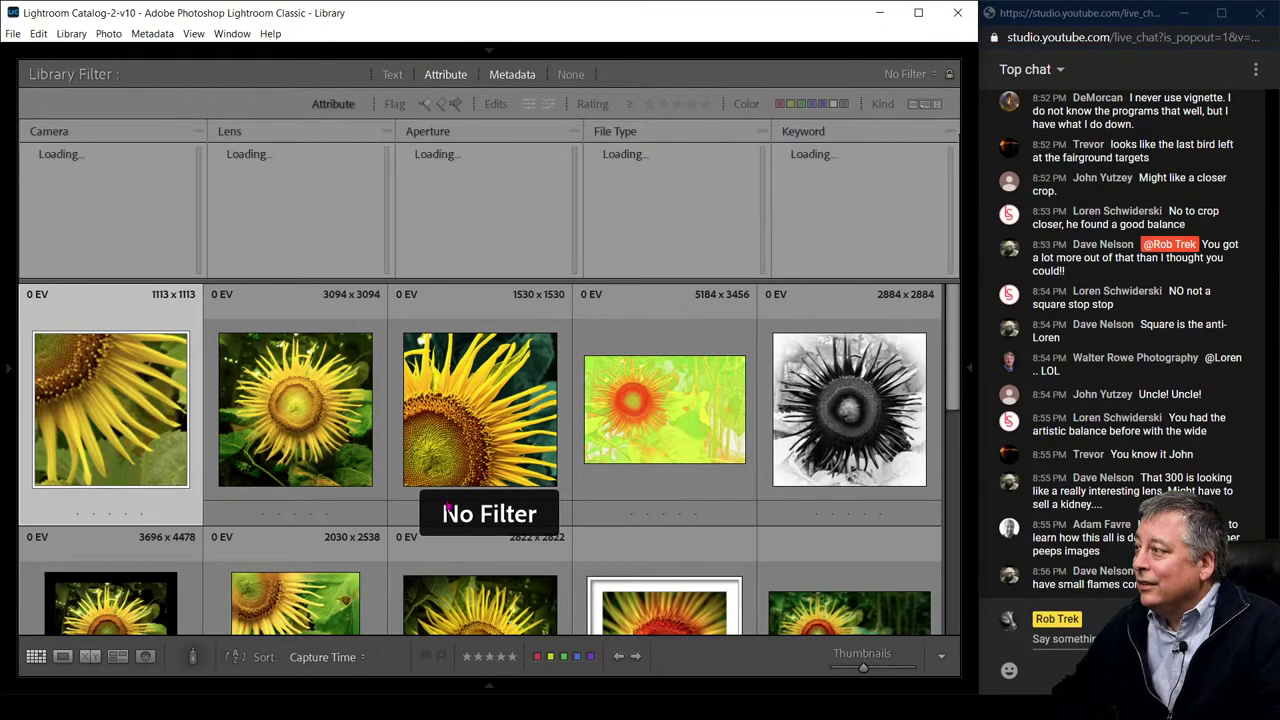
Open the first sunflower edit in Loupe view, check its file info overlay, and hide the overlay again
{"action": "double_click", "coordinate": [125, 424]}
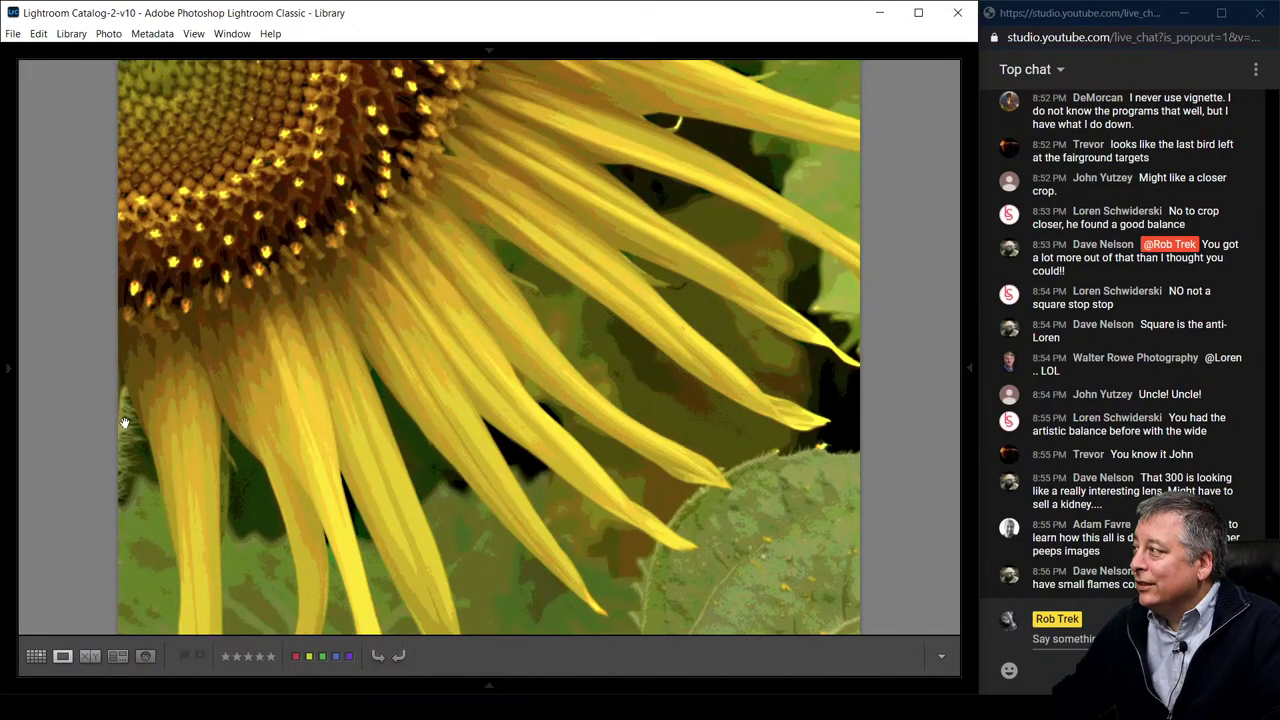
{"action": "key", "text": "i"}
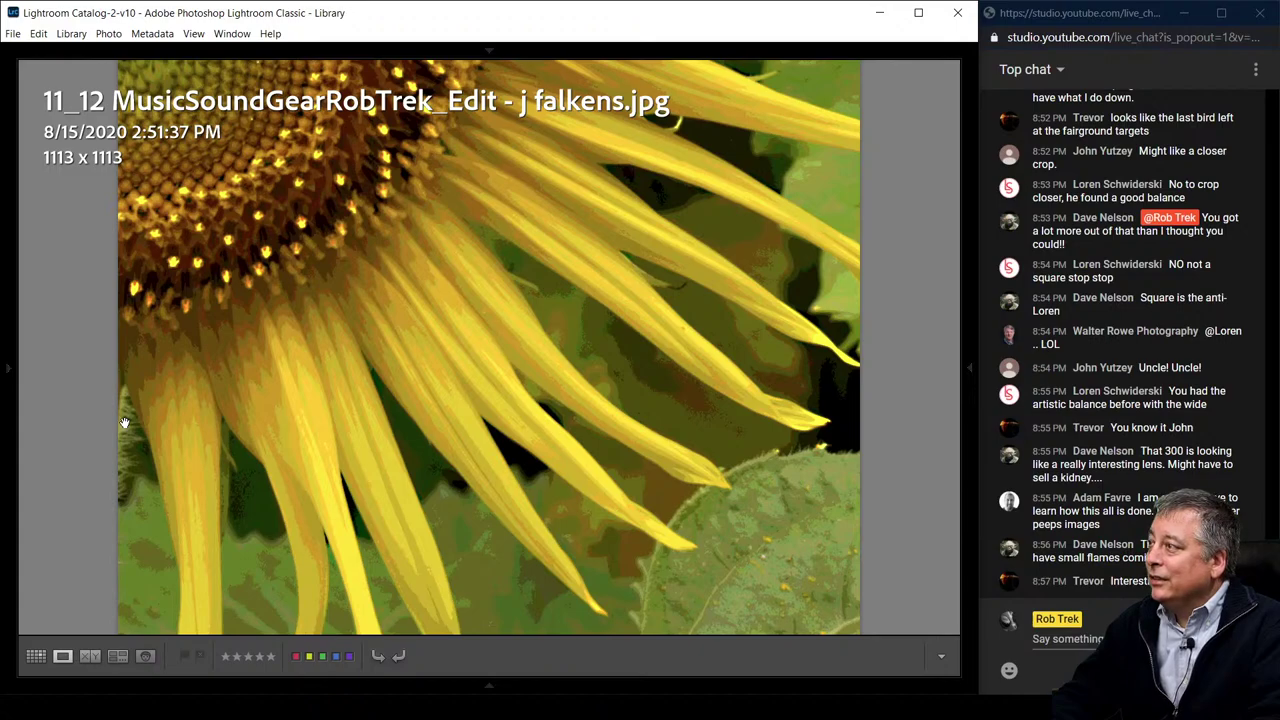
{"action": "key", "text": "i"}
{"action": "key", "text": "i"}
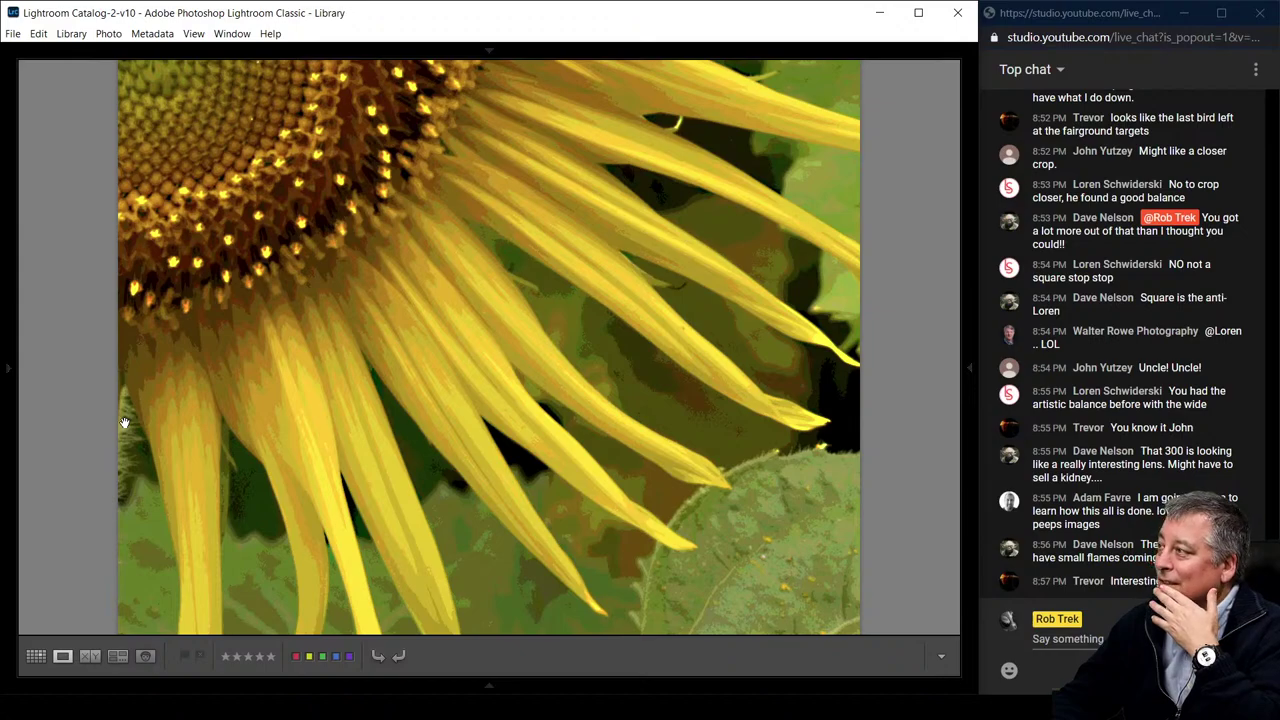
Advance to the second sunflower edit, cycle through its file and exposure info overlays, and turn them off
{"action": "key", "text": "Right"}
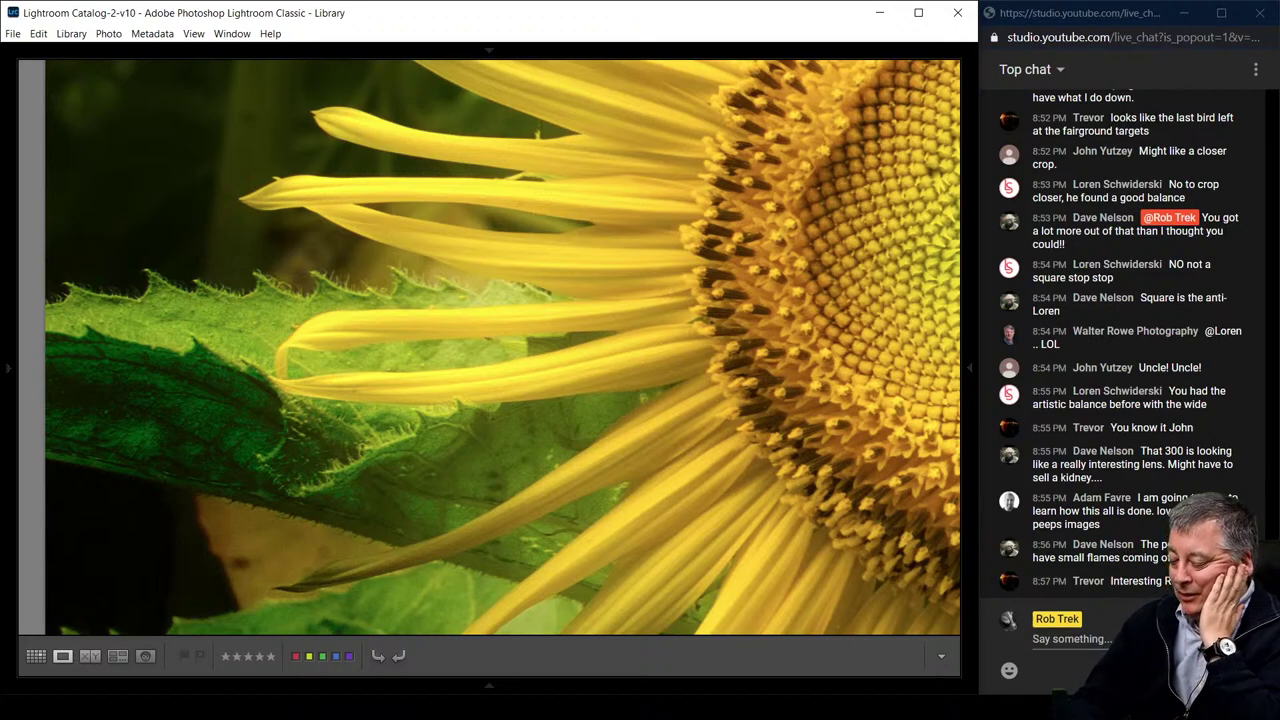
{"action": "key", "text": "i"}
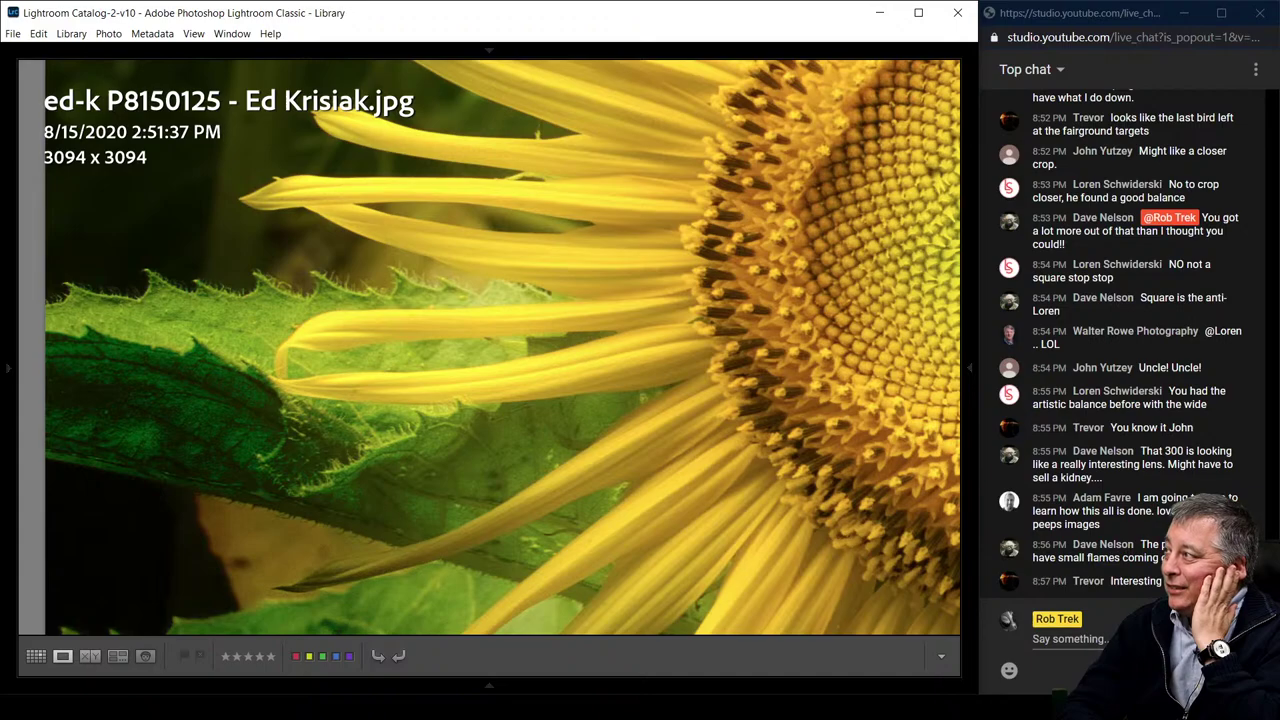
{"action": "key", "text": "i"}
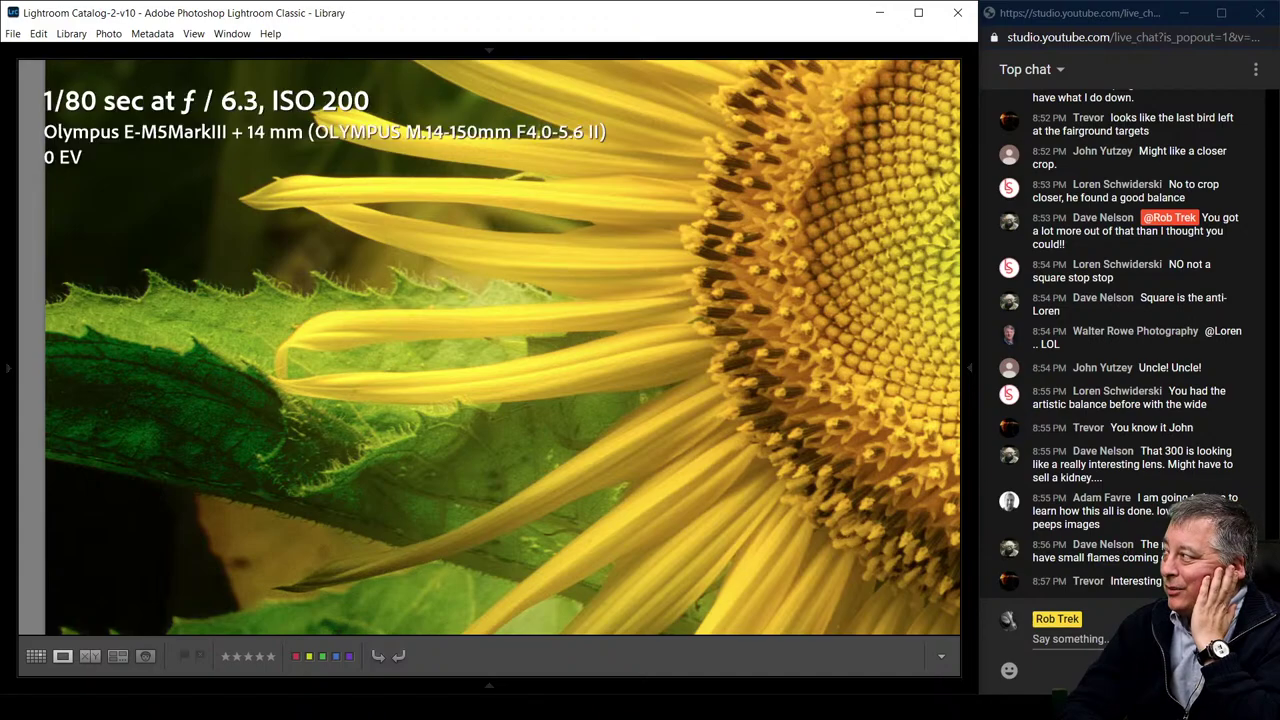
{"action": "key", "text": "i"}
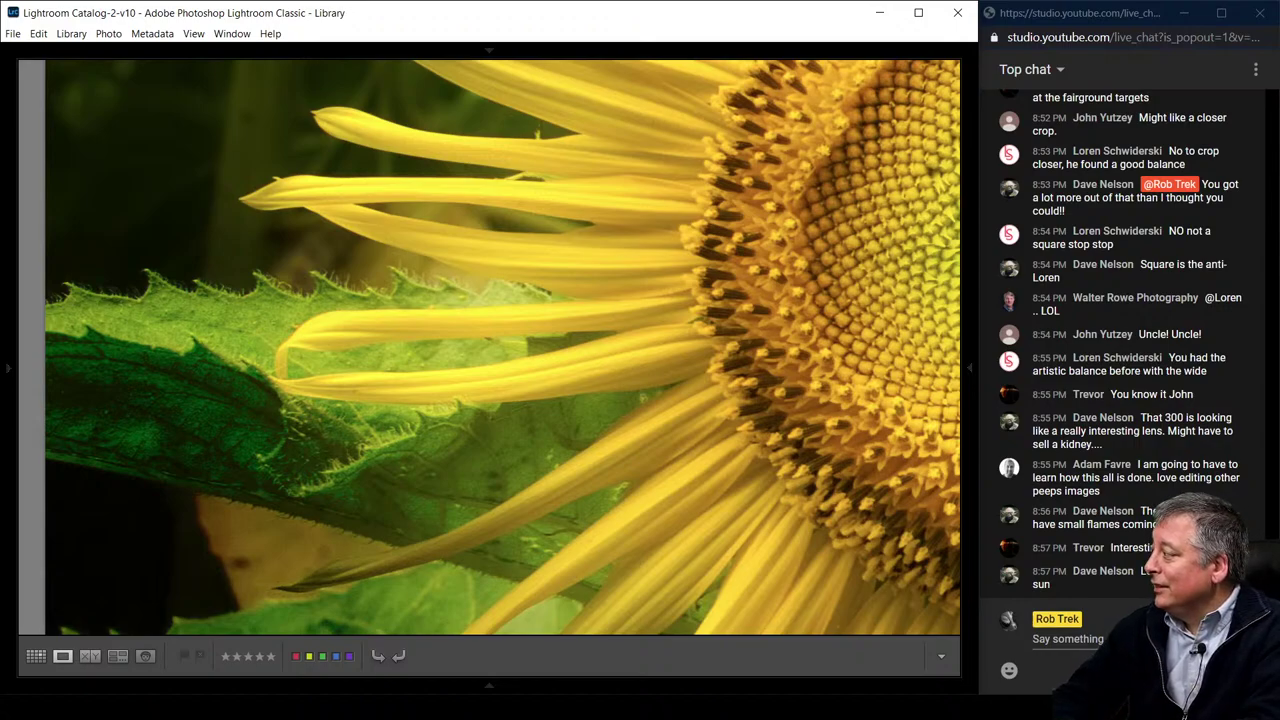
View the close-cropped third sunflower edit fitted to the window and flip between the first three edits to compare their crops
{"action": "key", "text": "Right"}
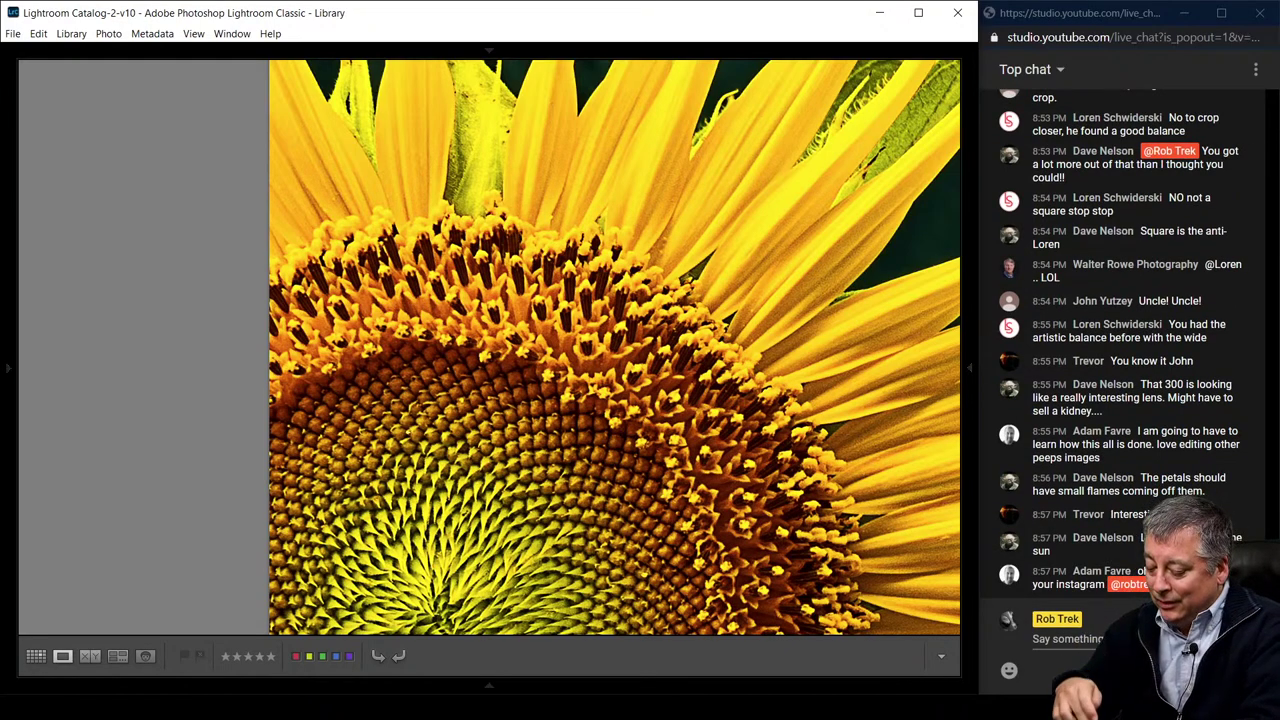
{"action": "key", "text": "Right"}
{"action": "key", "text": "Right"}
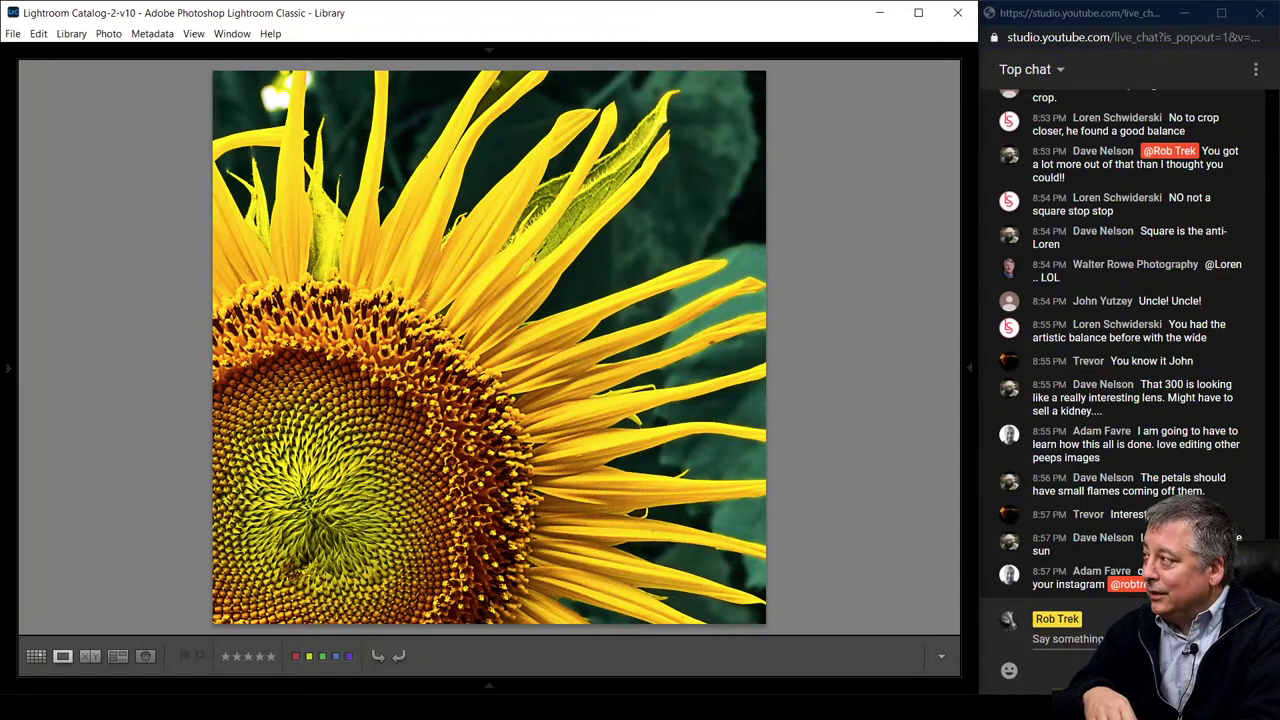
{"action": "key", "text": "Right"}
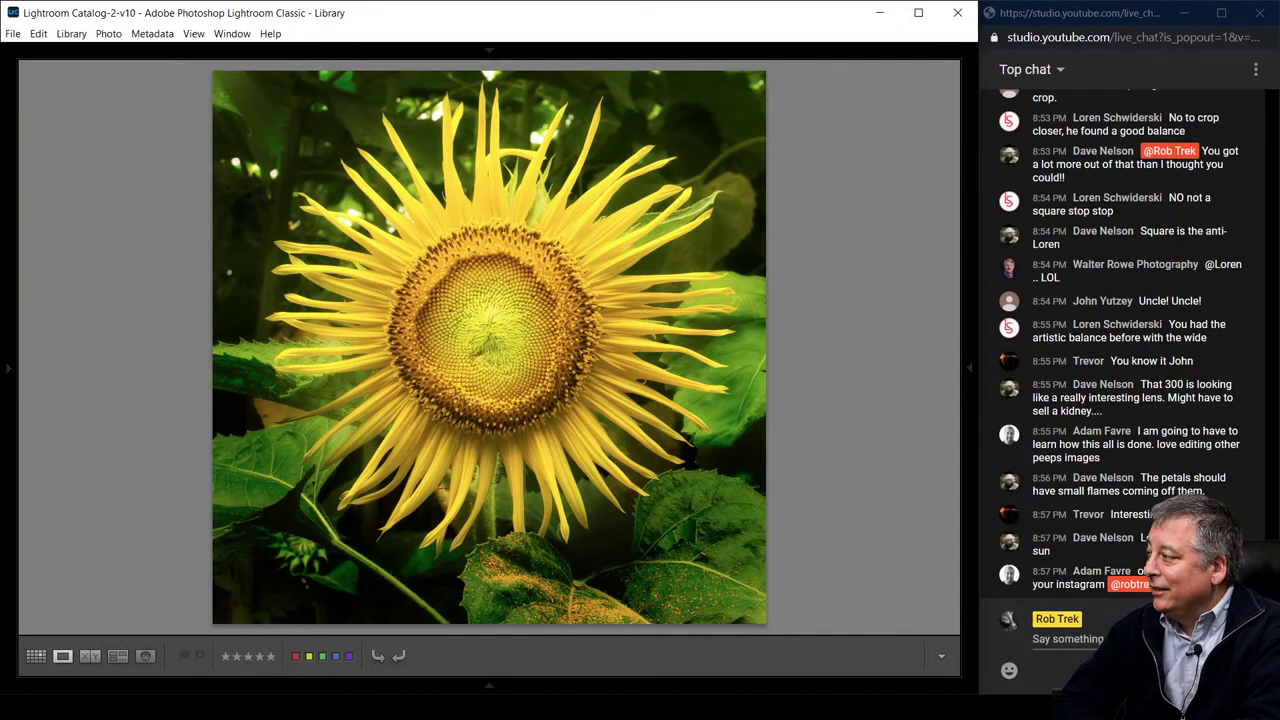
{"action": "key", "text": "i"}
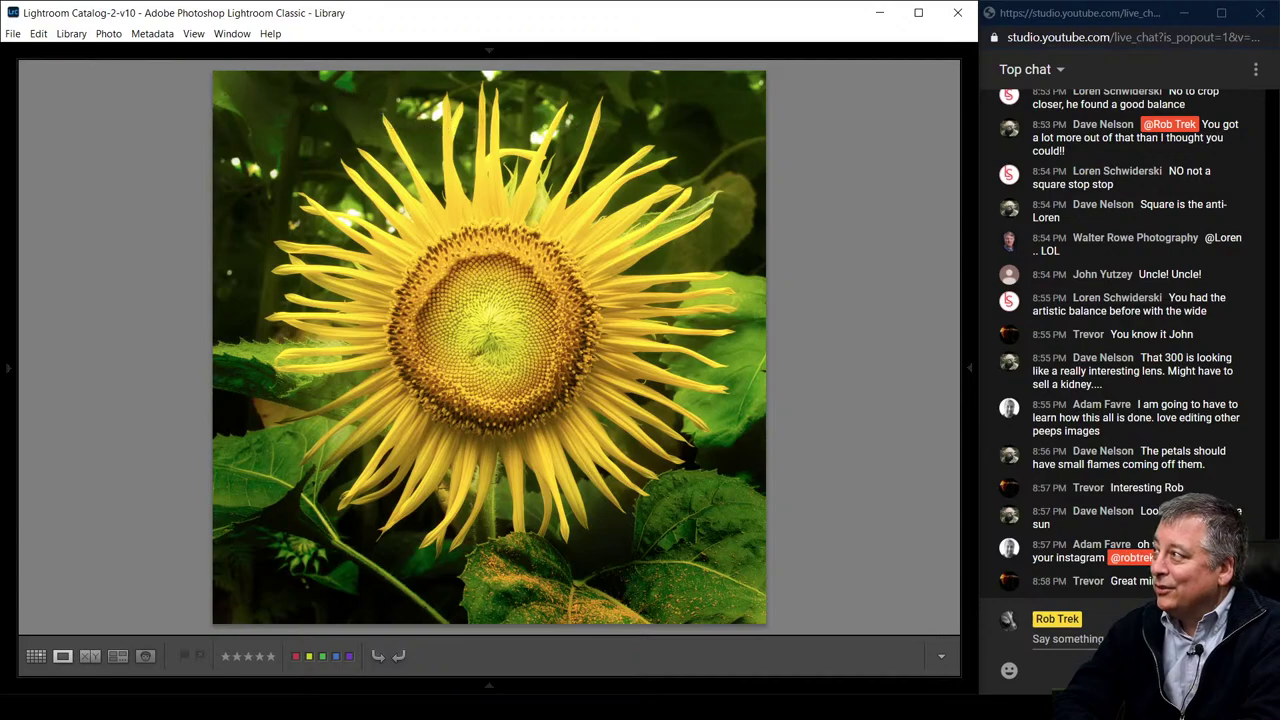
{"action": "key", "text": "Right"}
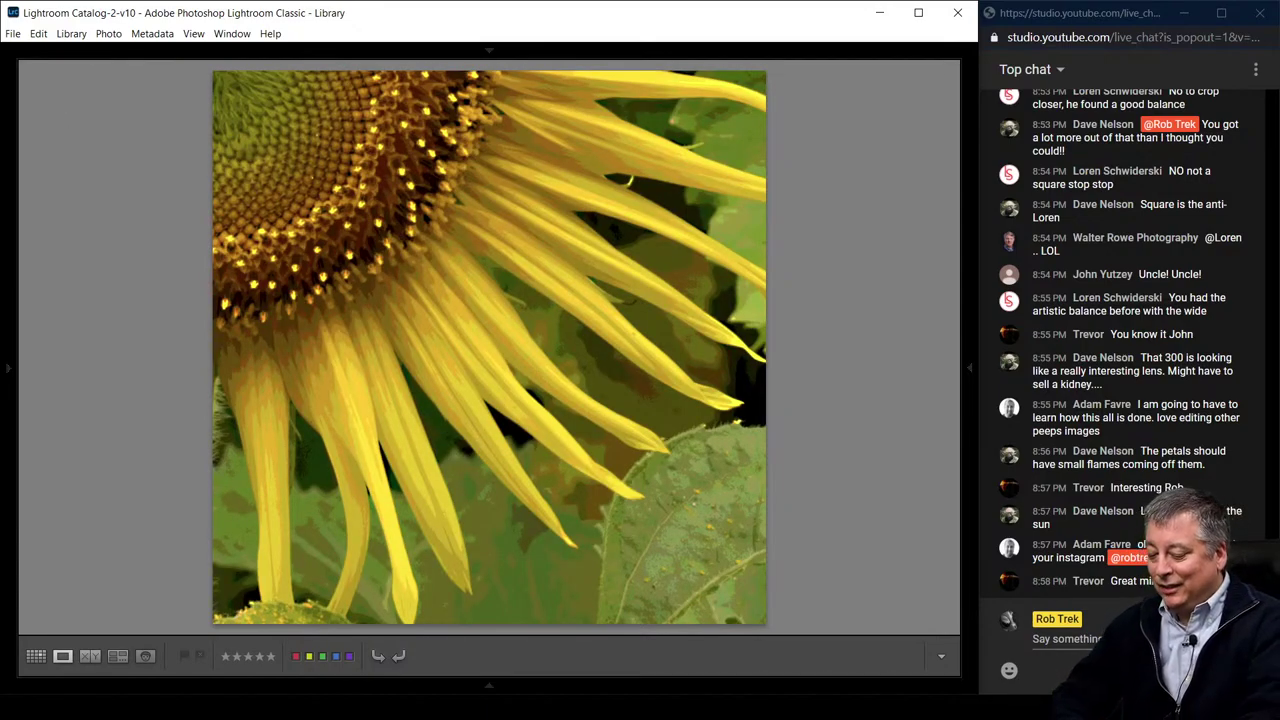
{"action": "key", "text": "Right"}
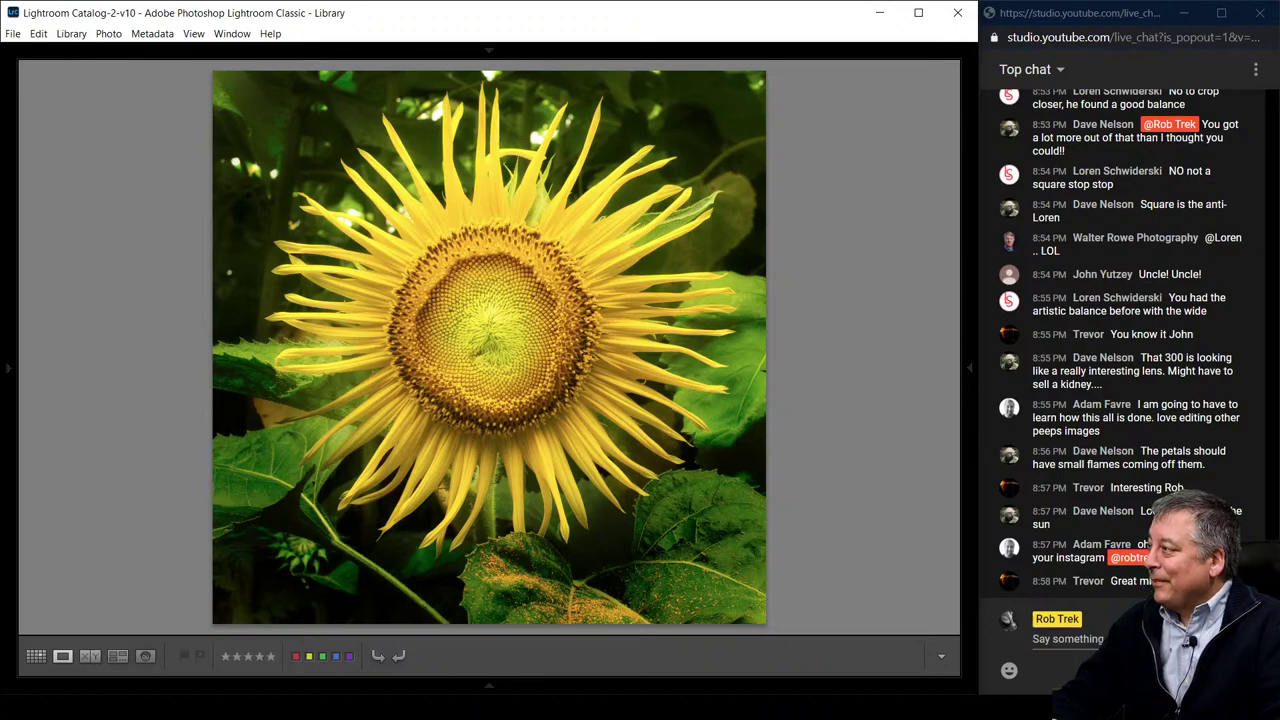
{"action": "key", "text": "Right"}
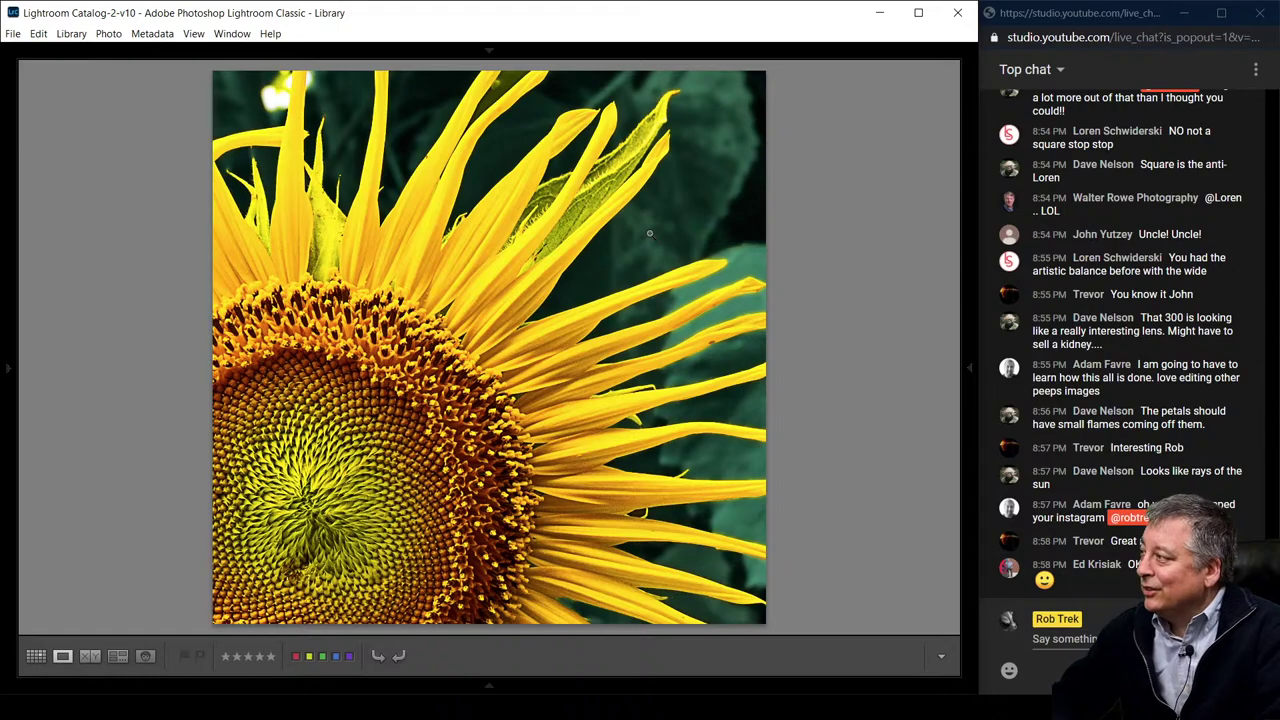
Show the file info over the close-cropped edit, compare the neon-green and whole-flower versions, and hide the info on the neon-green one
{"action": "key", "text": "i"}
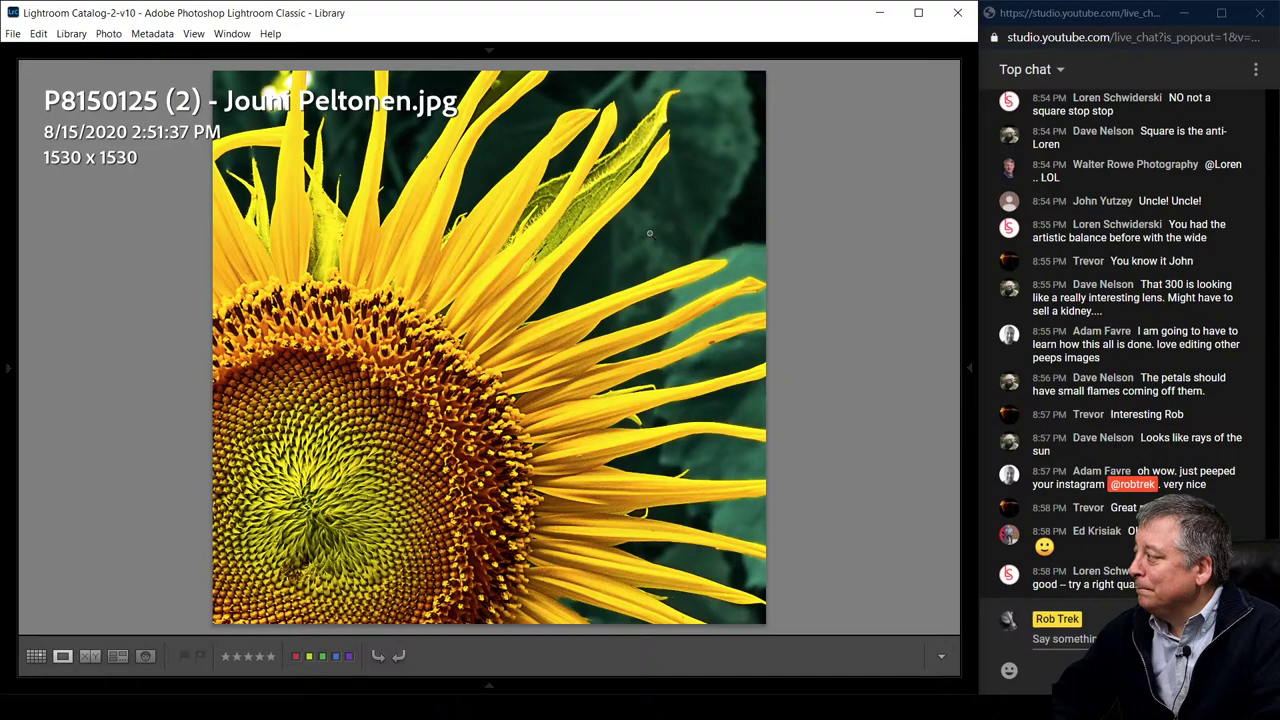
{"action": "key", "text": "Right"}
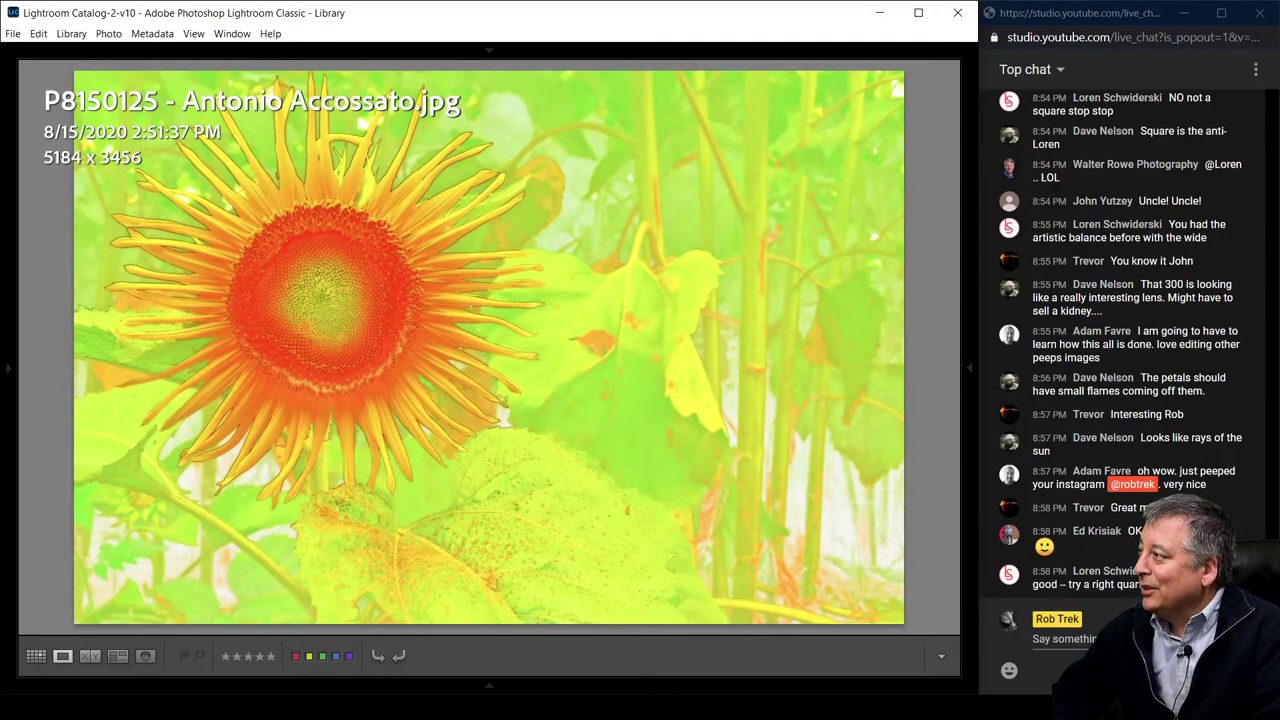
{"action": "key", "text": "Right"}
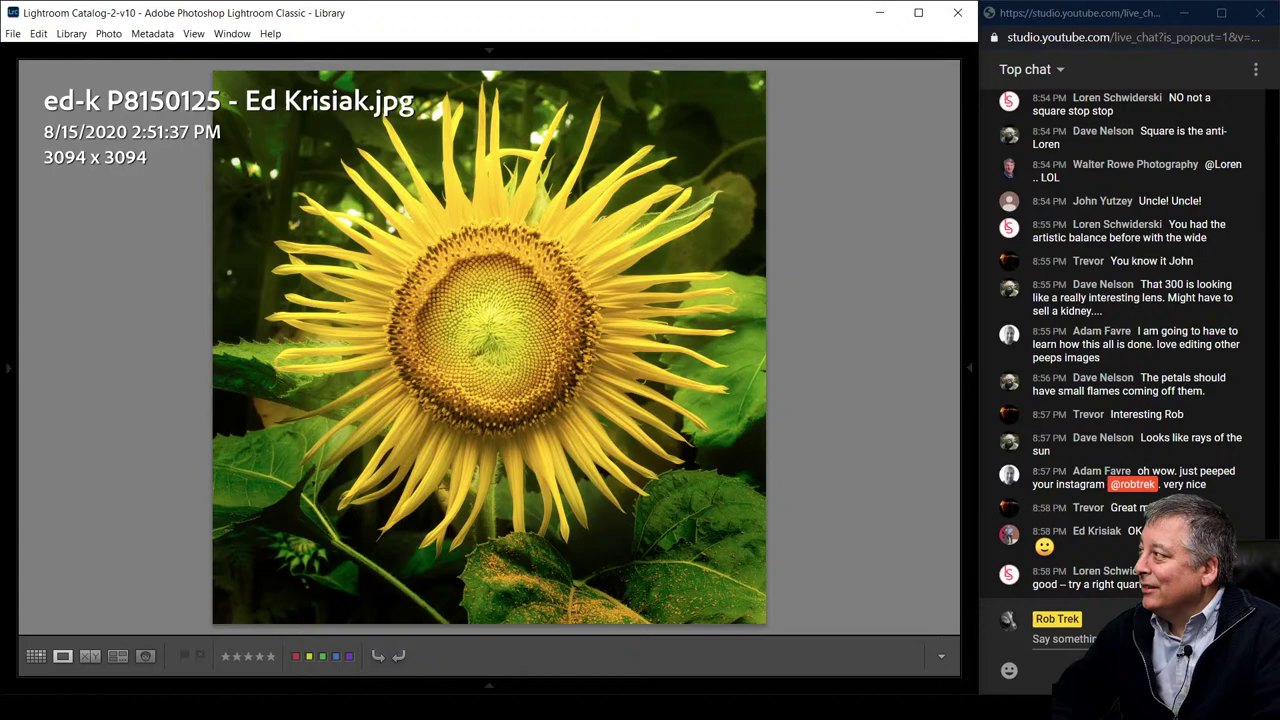
{"action": "key", "text": "Left"}
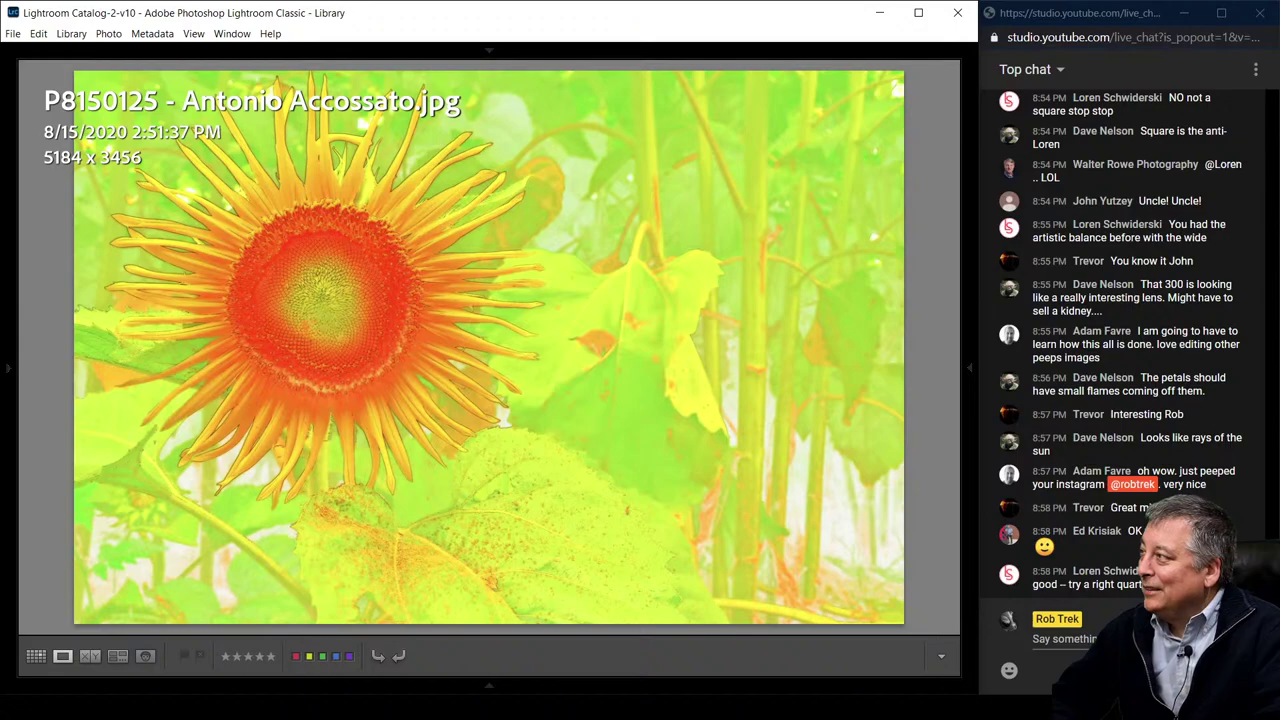
{"action": "key", "text": "i"}
{"action": "key", "text": "i"}
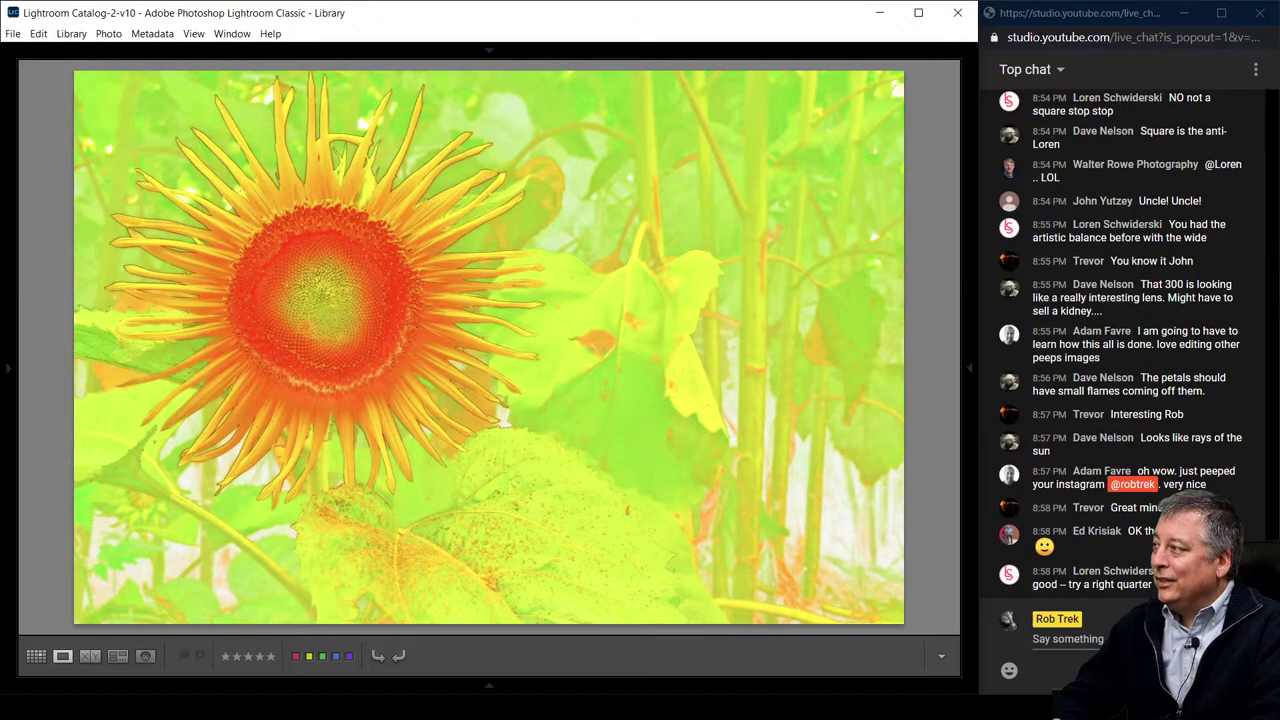
Advance to the black-and-white sunflower edit, check its file info overlay, and hide it to review the image
{"action": "key", "text": "Right"}
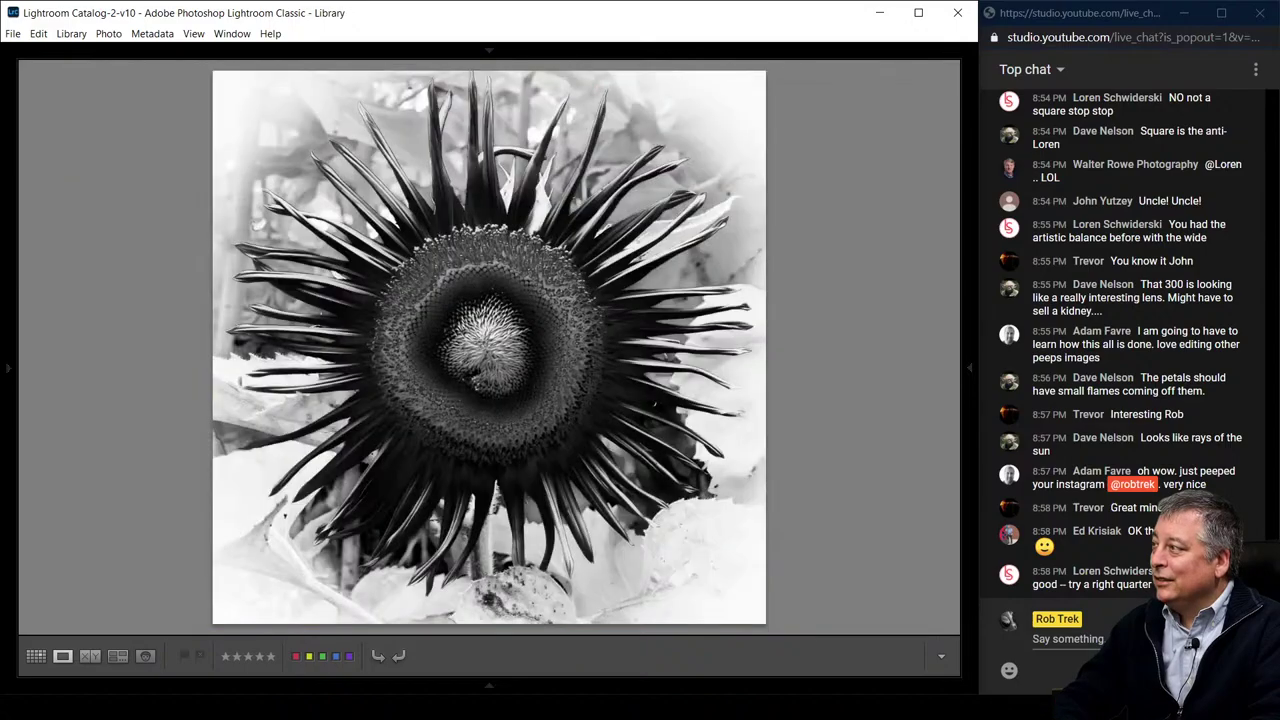
{"action": "key", "text": "i"}
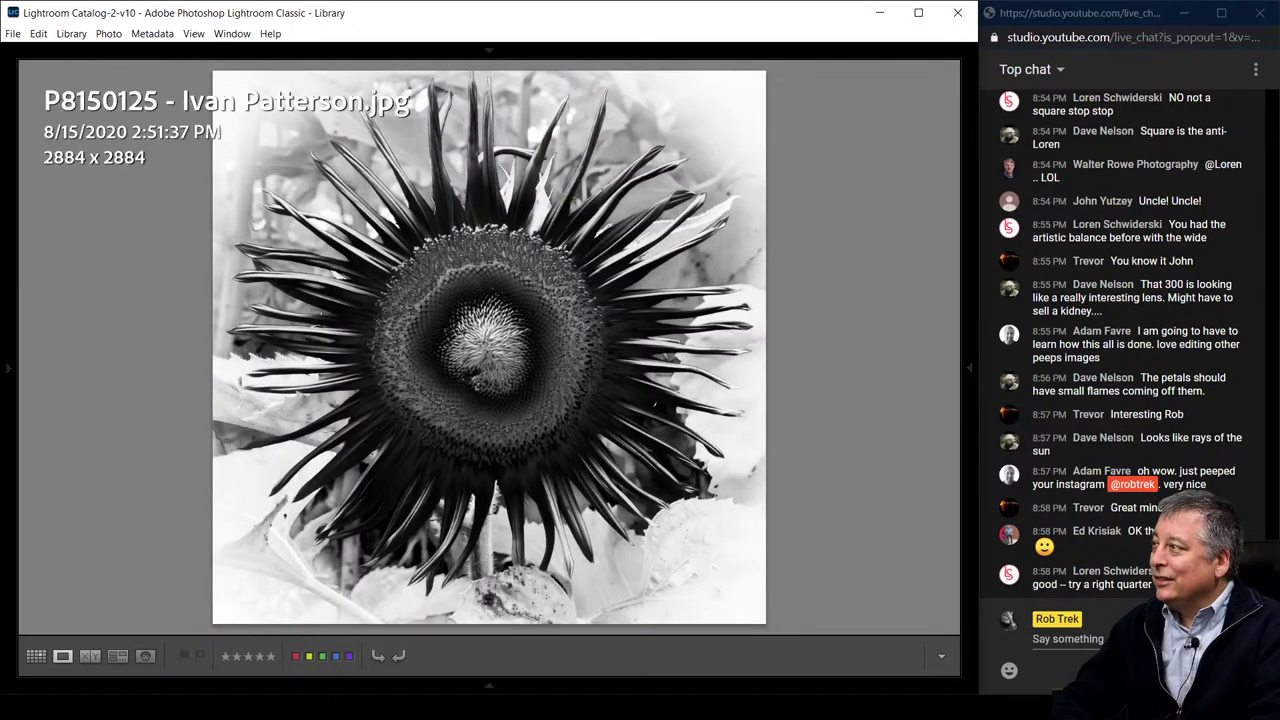
{"action": "key", "text": "i"}
{"action": "key", "text": "i"}
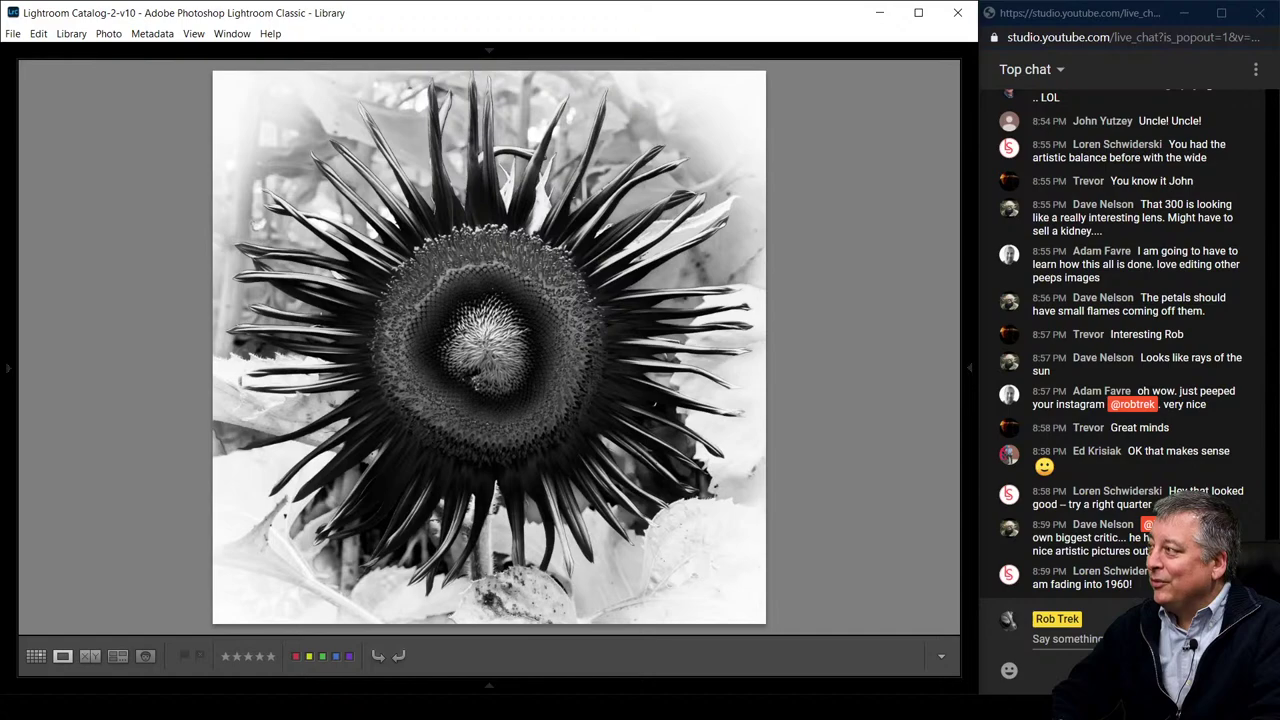
Advance to the portrait sunflower edit with the black border, check its file info, and hide the overlay
{"action": "key", "text": "Right"}
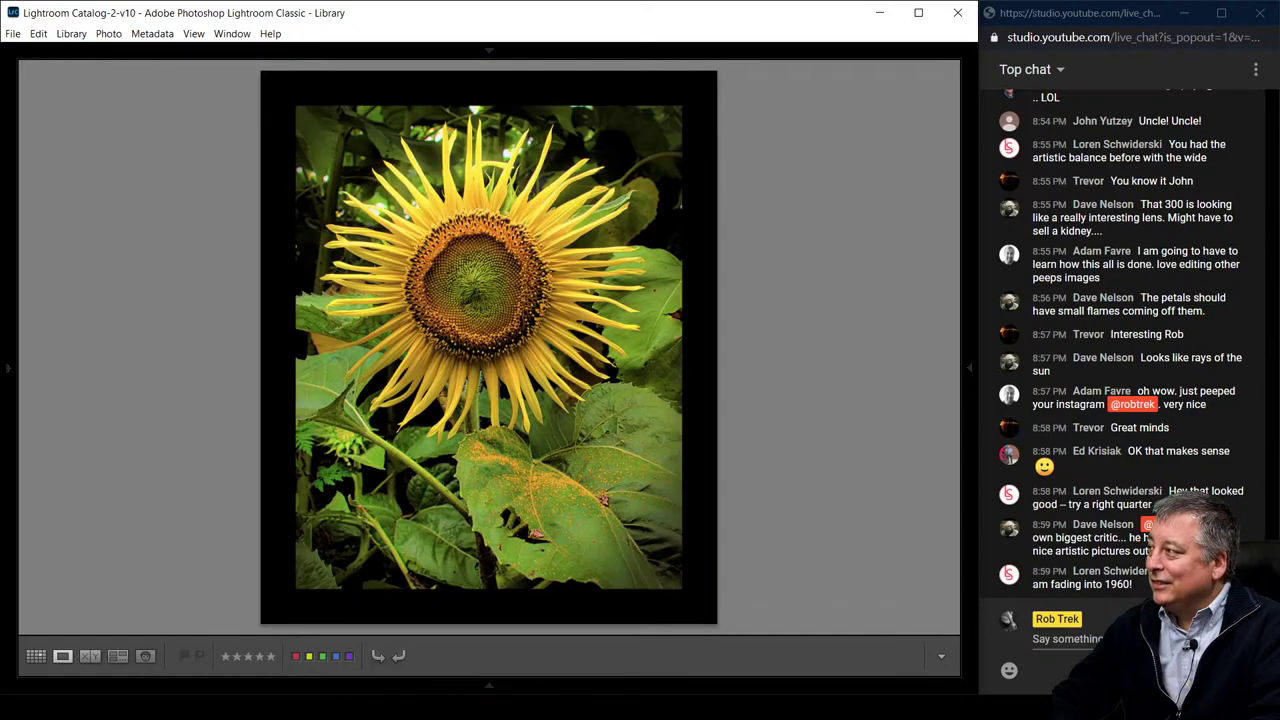
{"action": "key", "text": "i"}
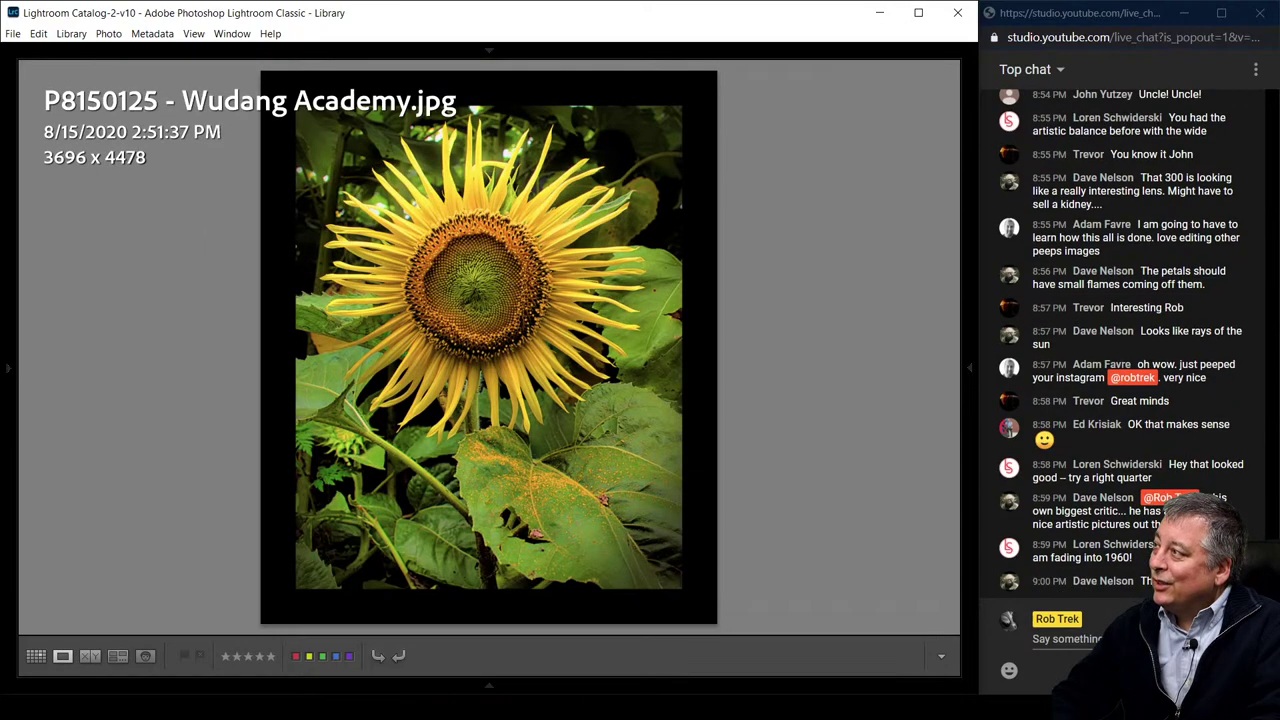
{"action": "key", "text": "i"}
{"action": "key", "text": "i"}
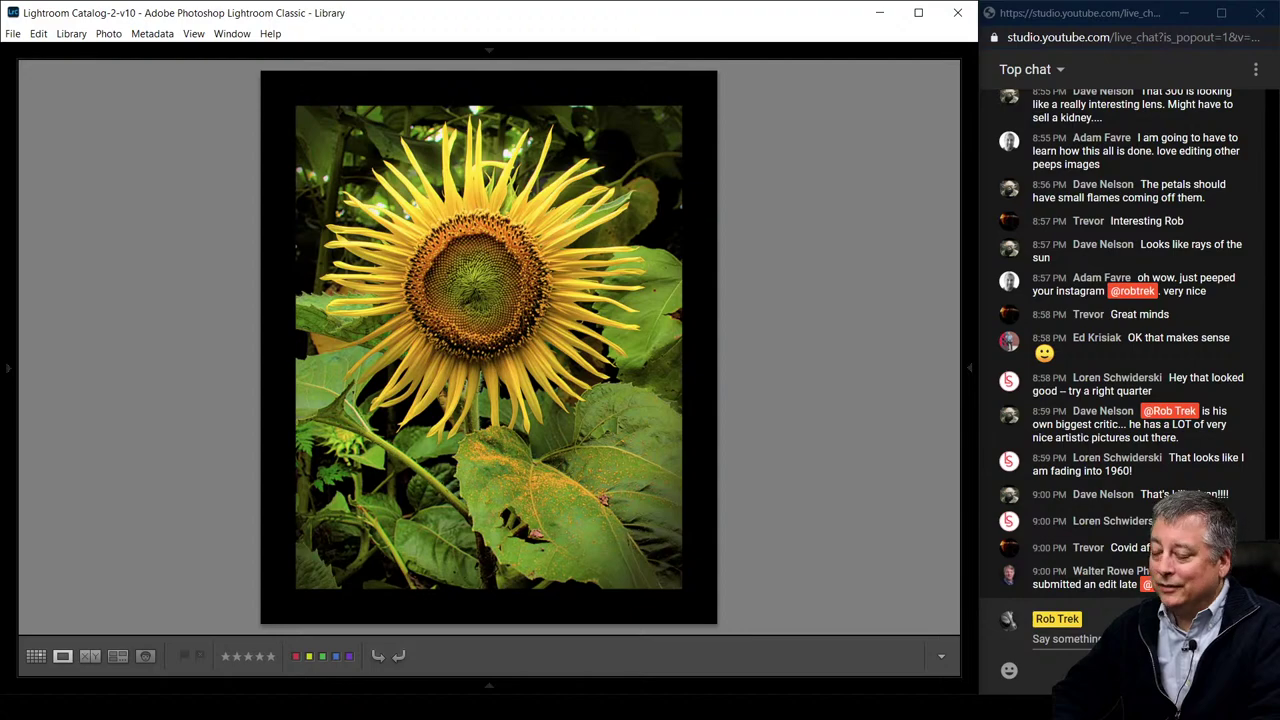
Compare the black-bordered, blurred-border leaf and dark square sunflower edits, ending on the square one with its file info shown
{"action": "key", "text": "Right"}
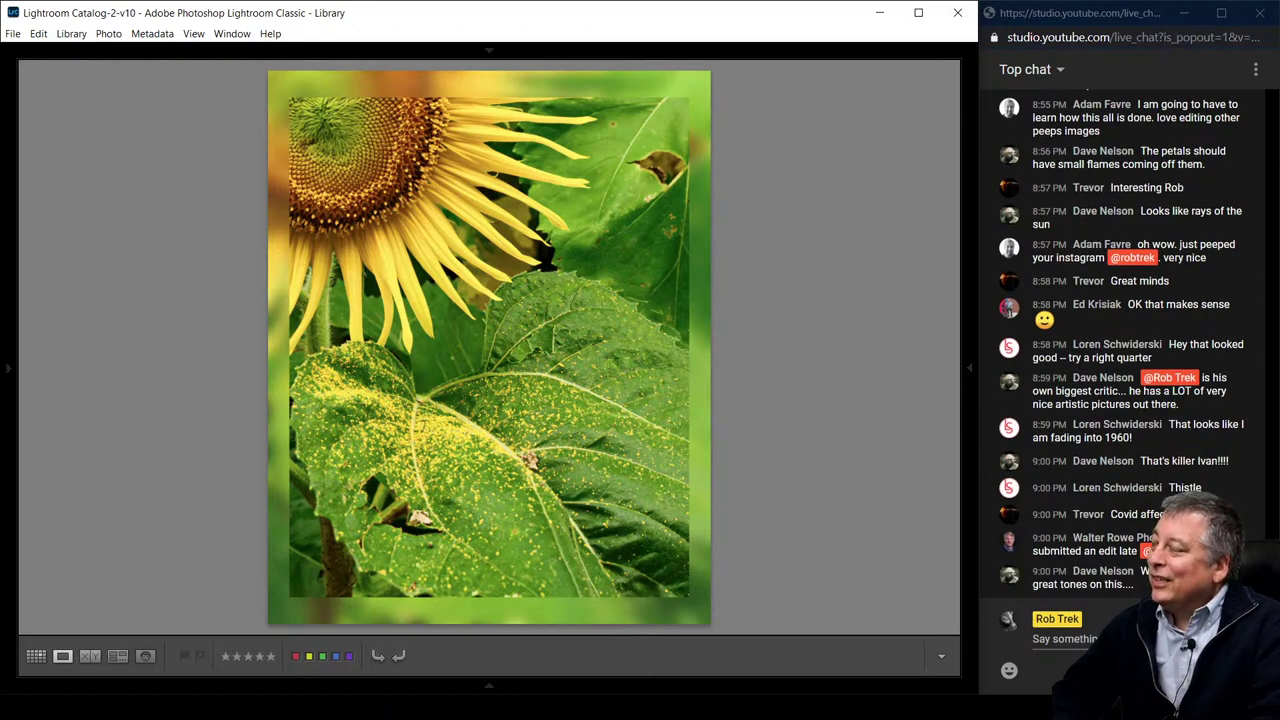
{"action": "key", "text": "Left"}
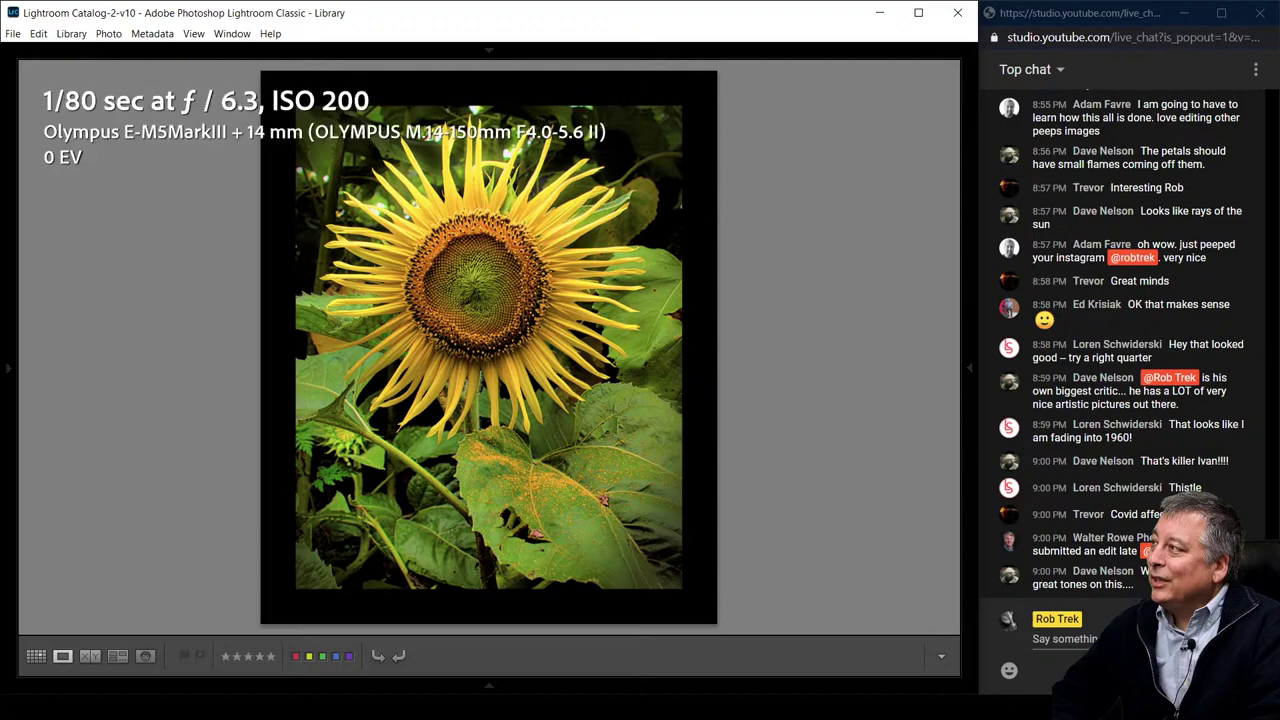
{"action": "key", "text": "Right"}
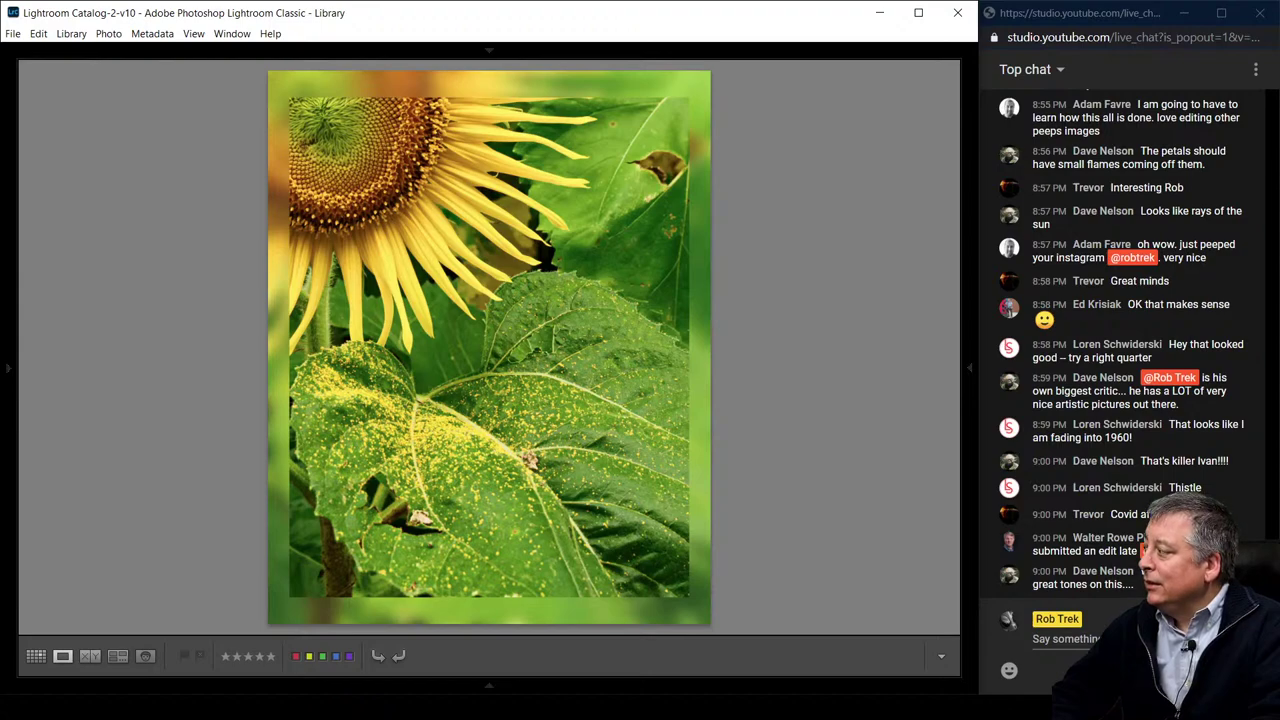
{"action": "key", "text": "Right"}
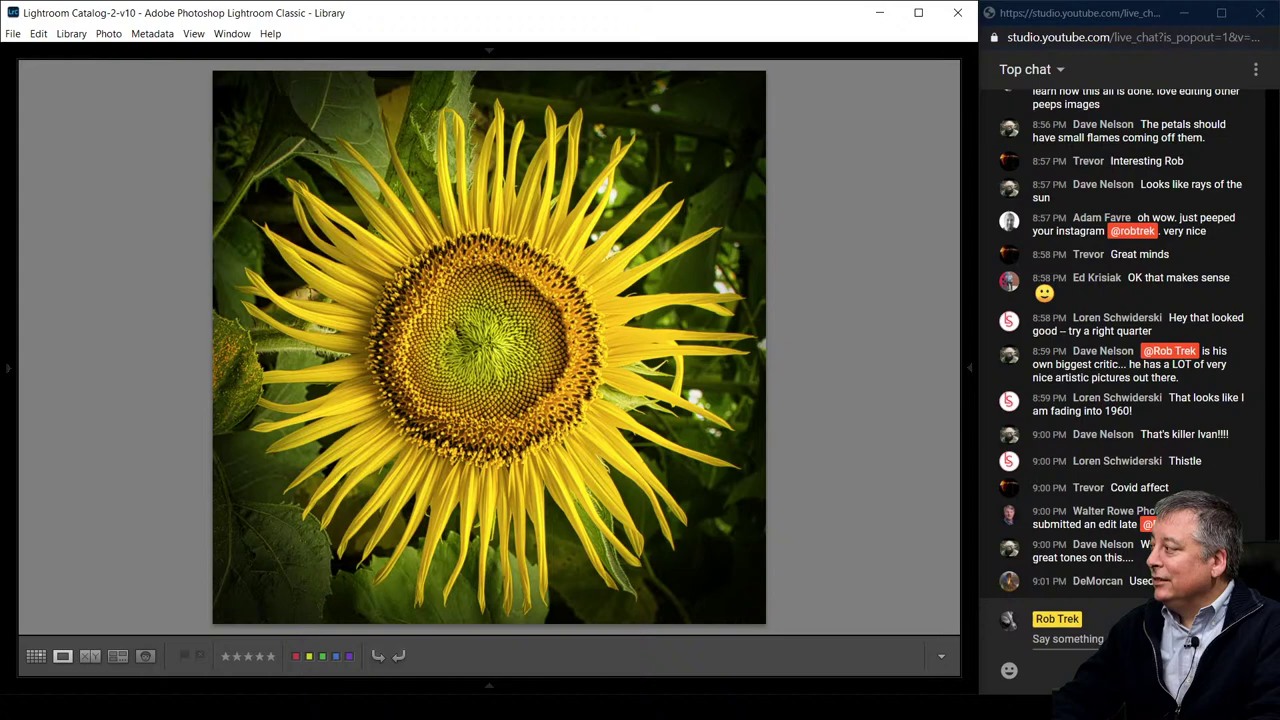
{"action": "key", "text": "Right"}
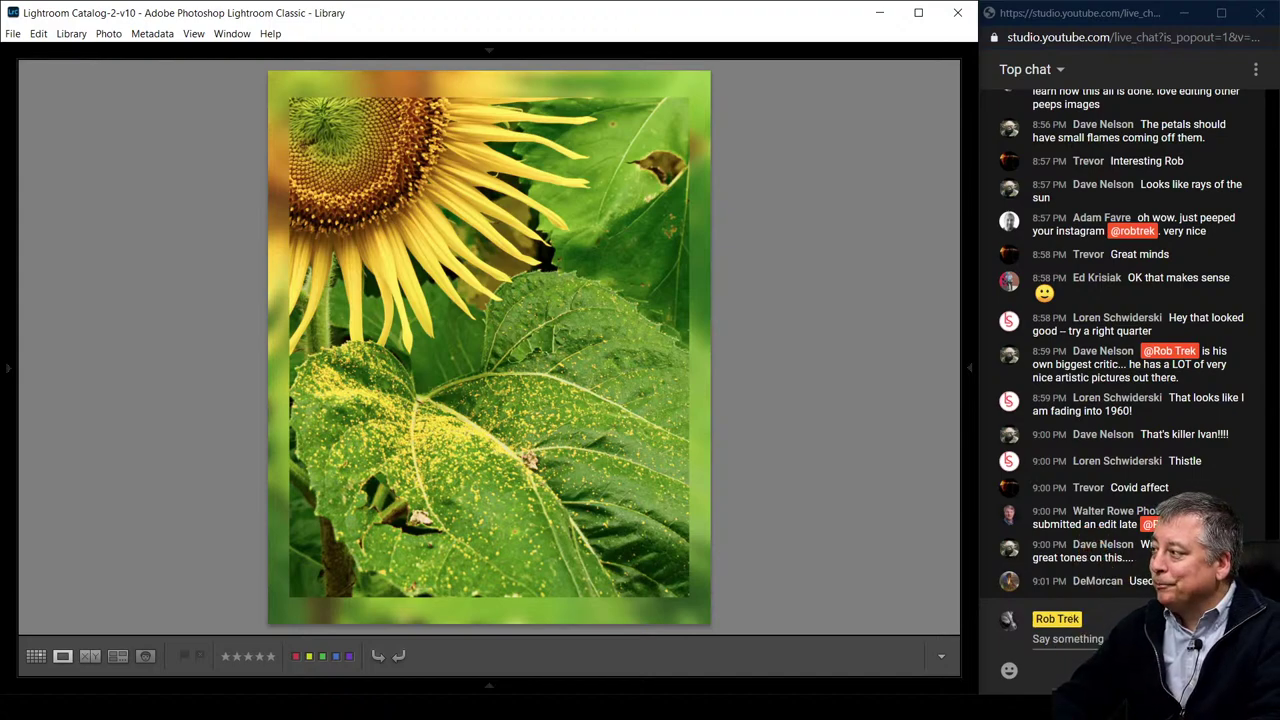
{"action": "key", "text": "Right"}
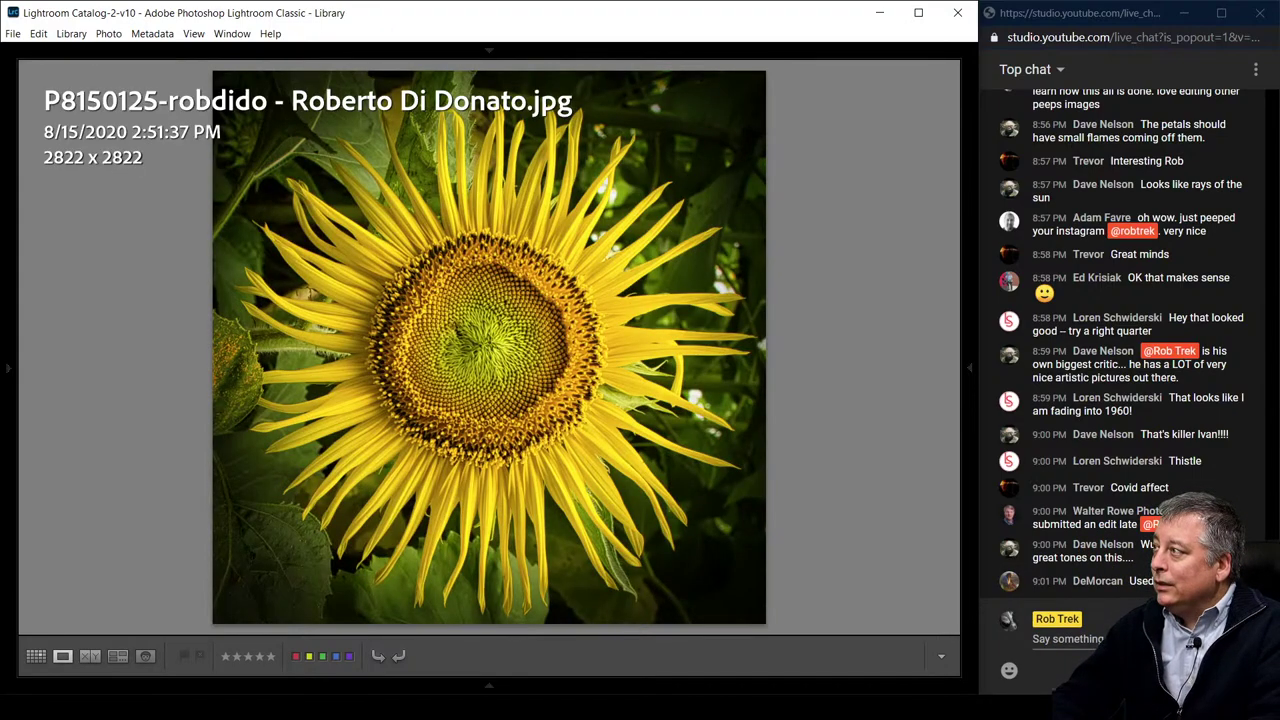
Hide the info on the dark square sunflower edit, inspect its composition with the crop grid in Develop, and collapse the presets area
{"action": "key", "text": "i"}
{"action": "key", "text": "i"}
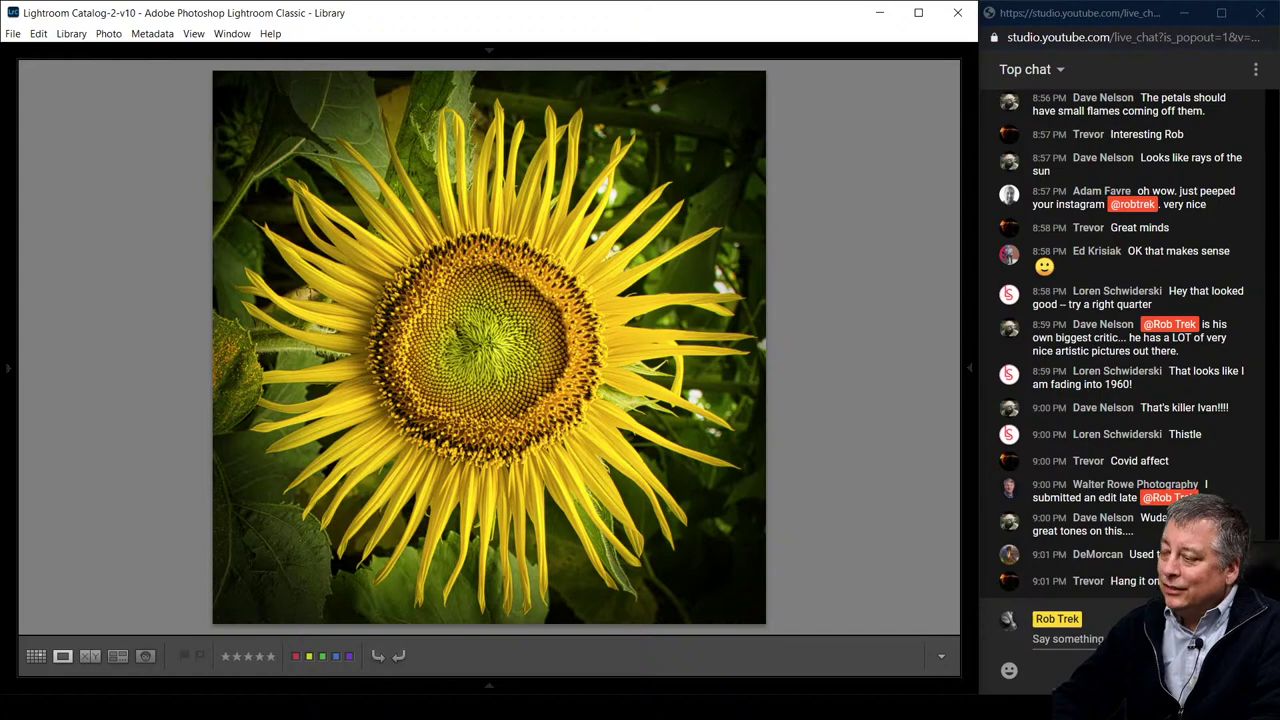
{"action": "key", "text": "r"}
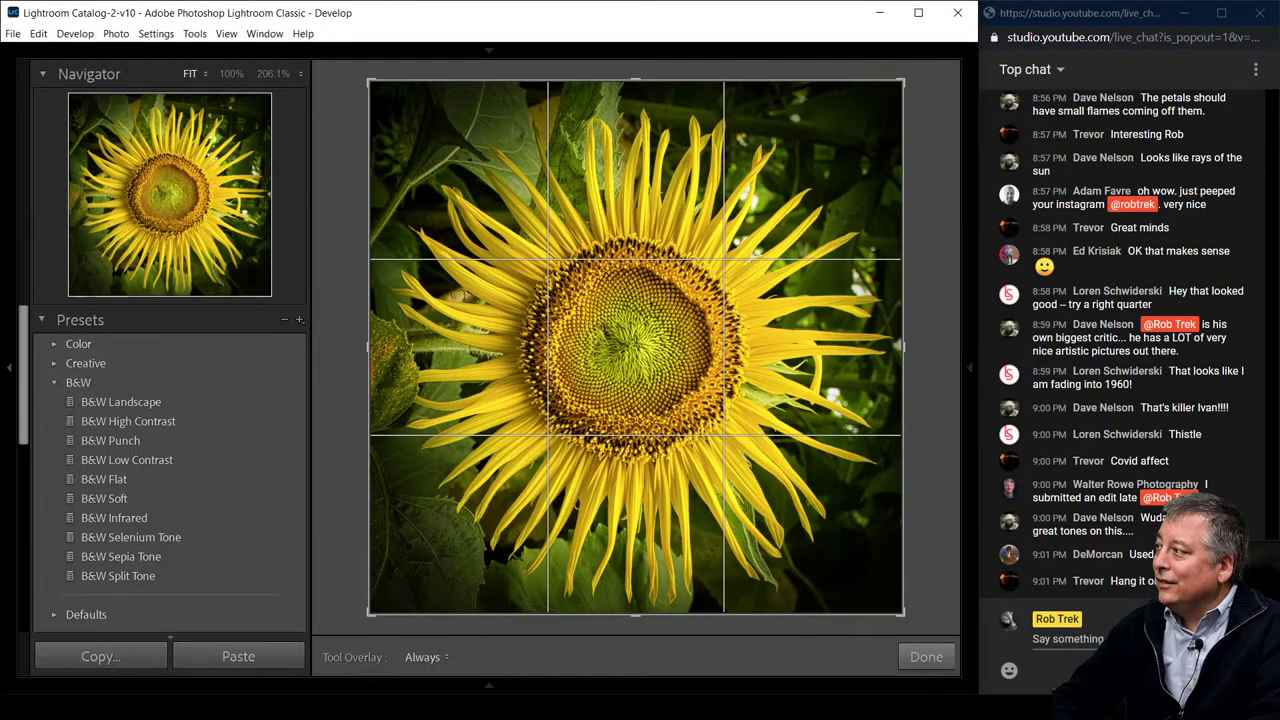
{"action": "key", "text": "r"}
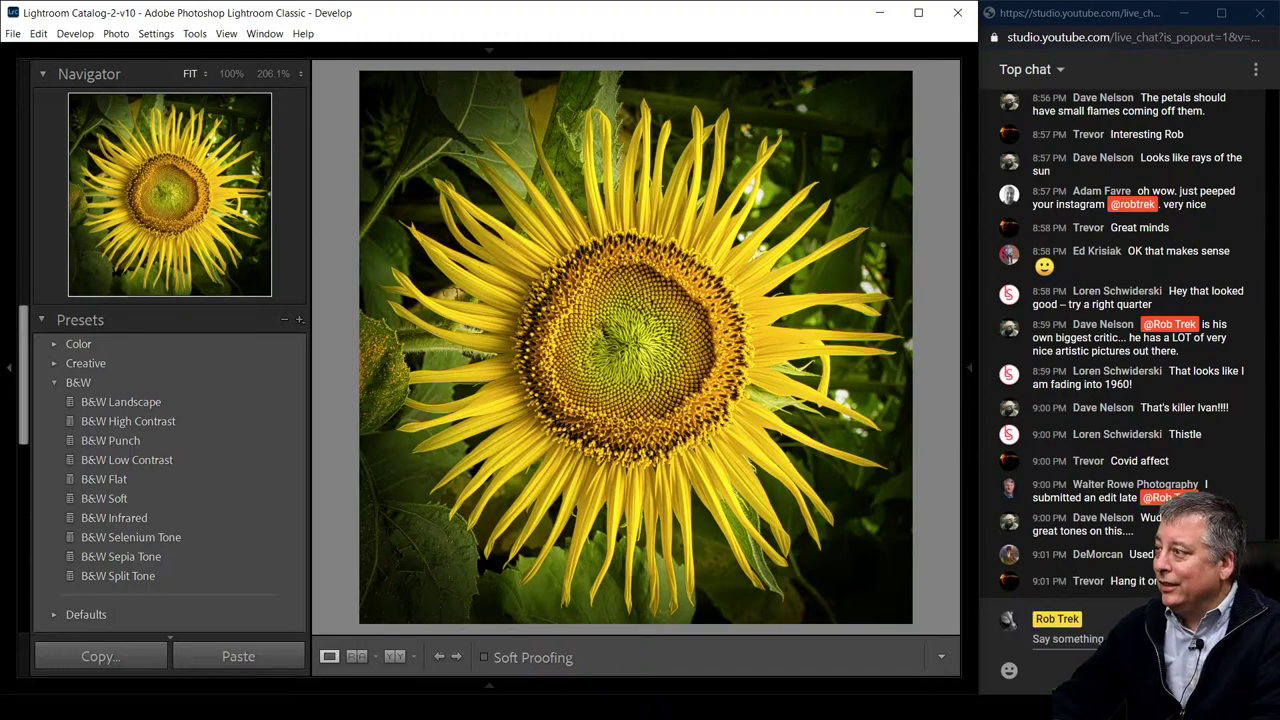
{"action": "left_click", "coordinate": [10, 368]}
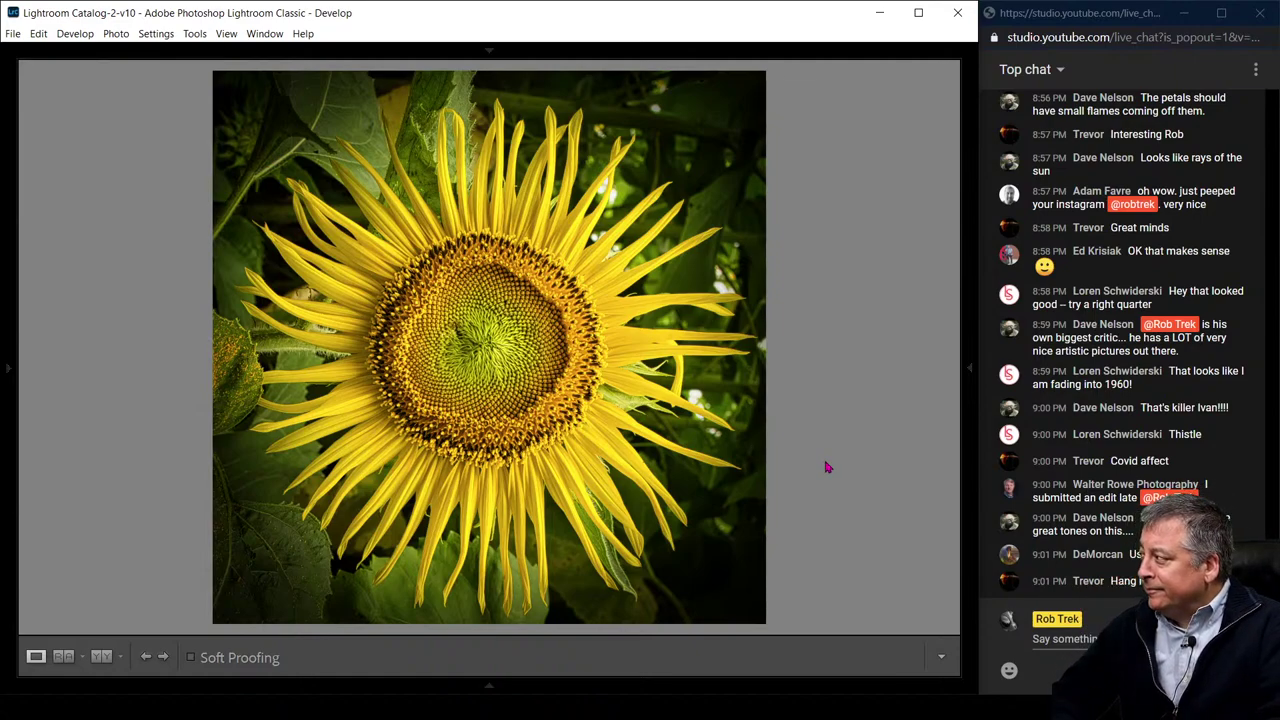
Advance to the white-framed sunflower edit with the red-orange center, check its file info, and hide the overlay
{"action": "key", "text": "Right"}
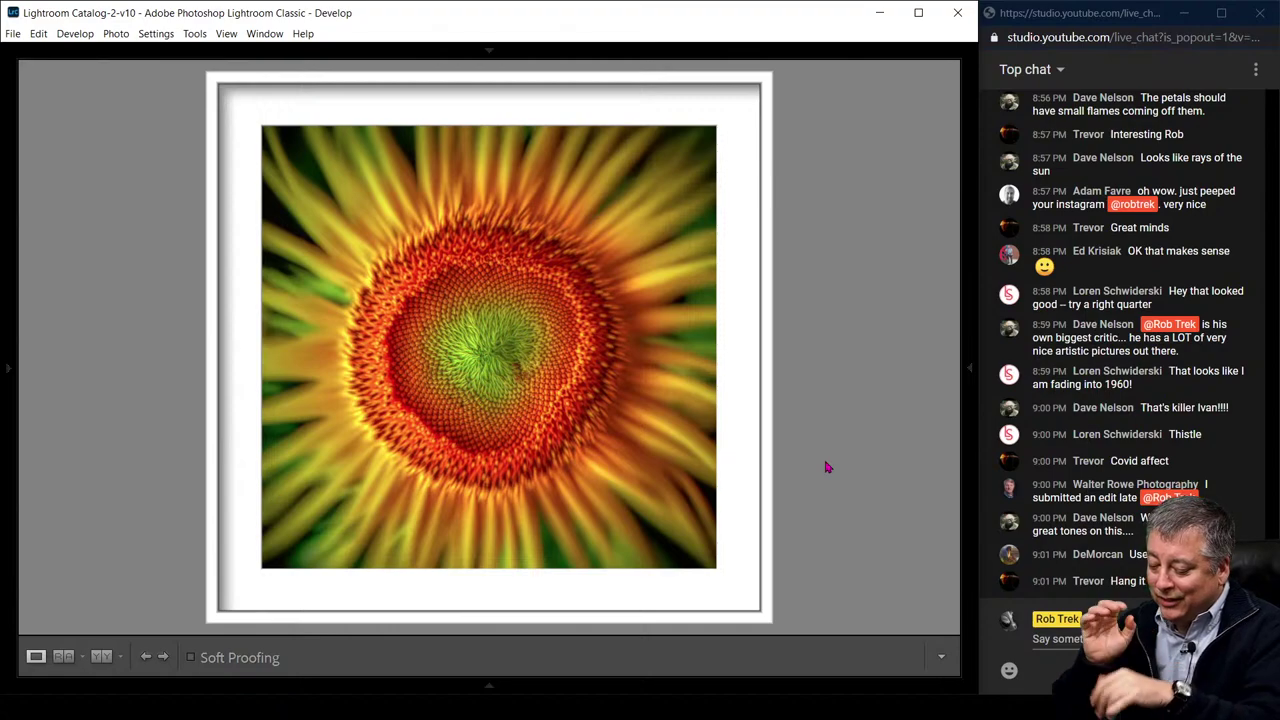
{"action": "key", "text": "i"}
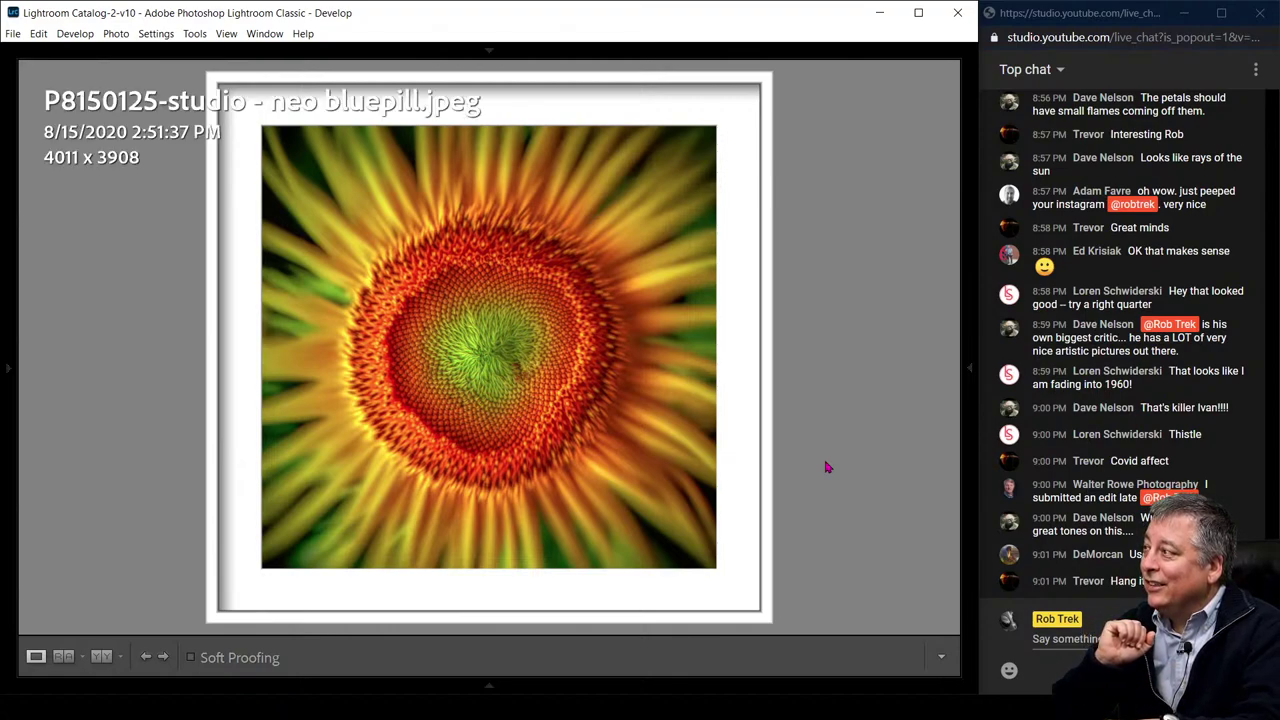
{"action": "key", "text": "i"}
{"action": "key", "text": "i"}
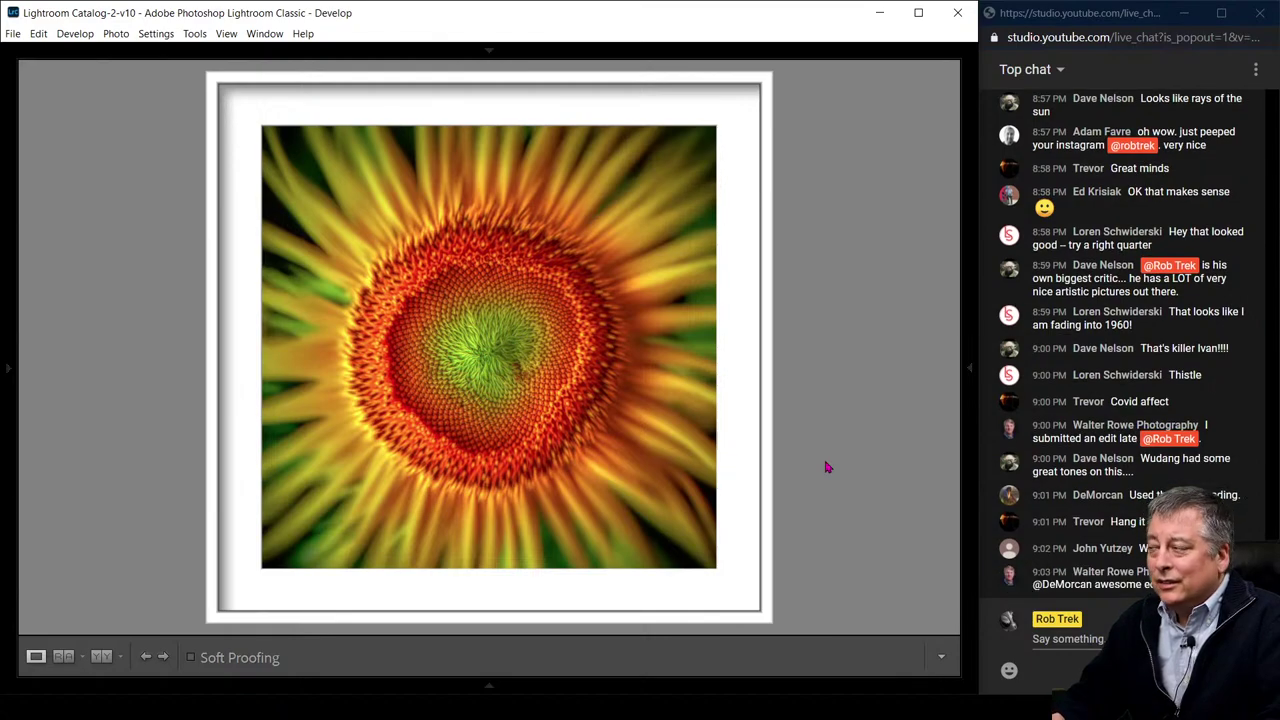
Advance to the soft-glow landscape sunflower edit, check its file and exposure info, and hide the overlay to review the image
{"action": "key", "text": "Right"}
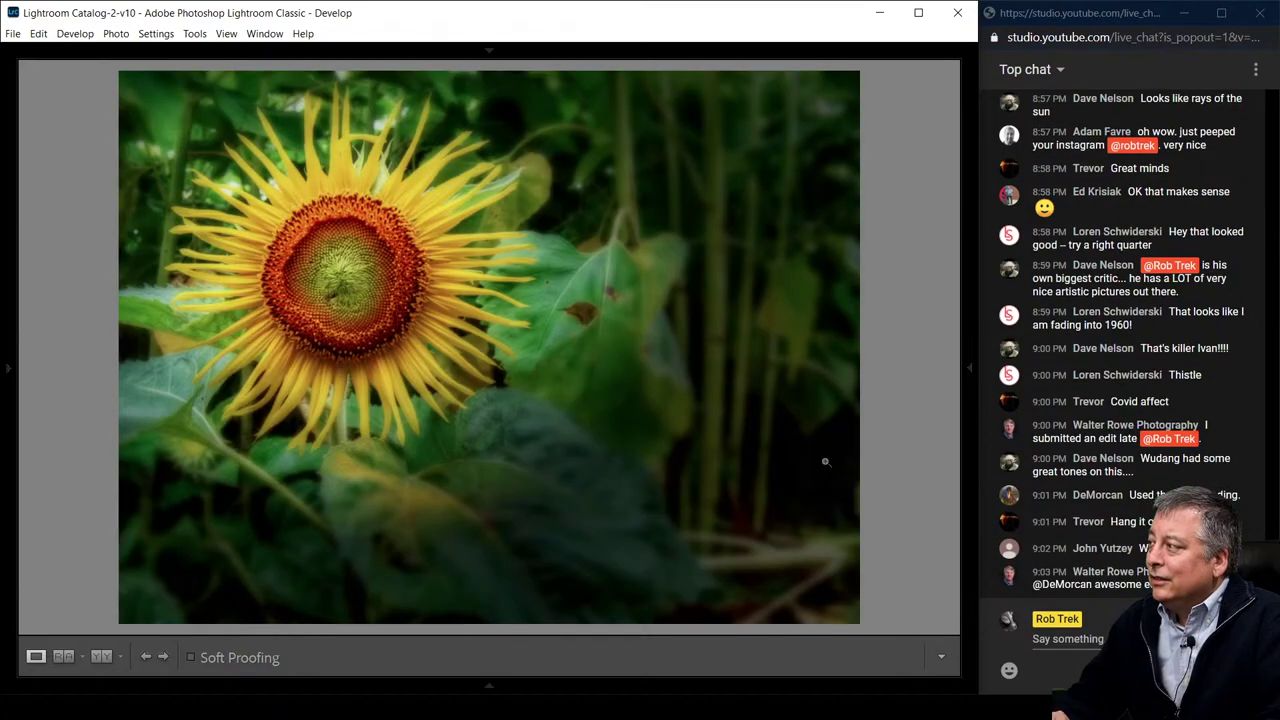
{"action": "key", "text": "i"}
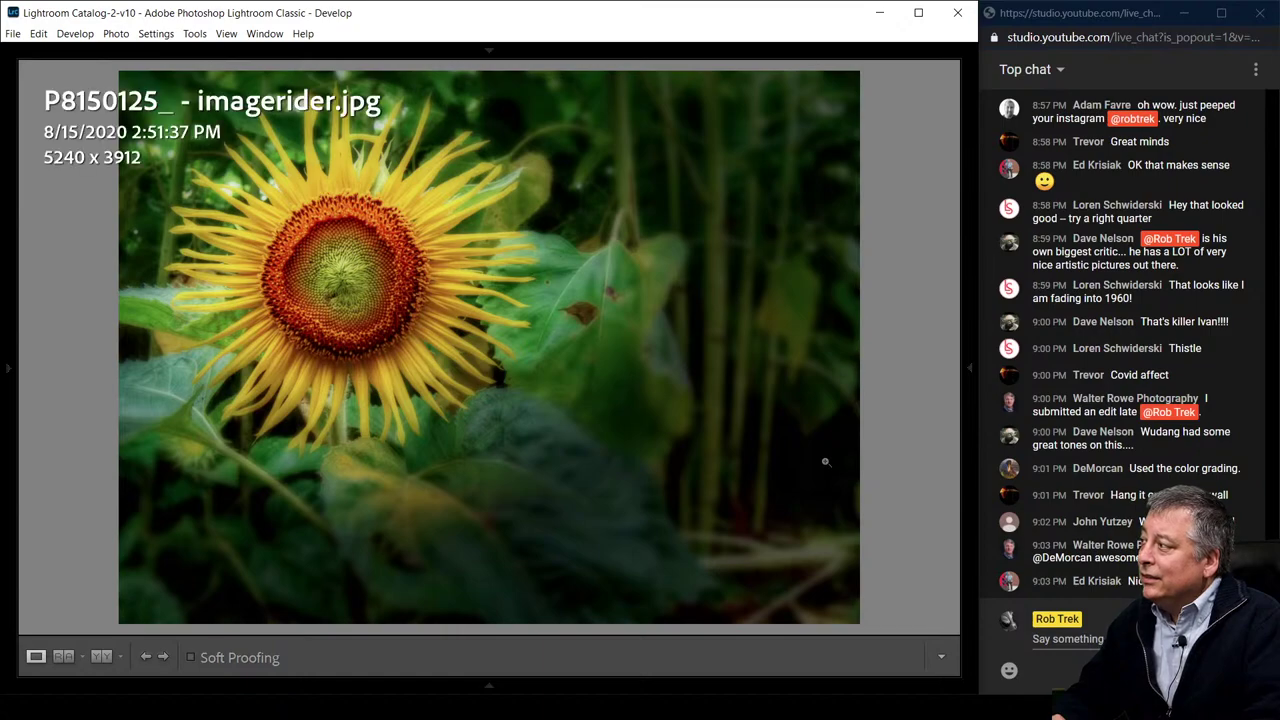
{"action": "key", "text": "i"}
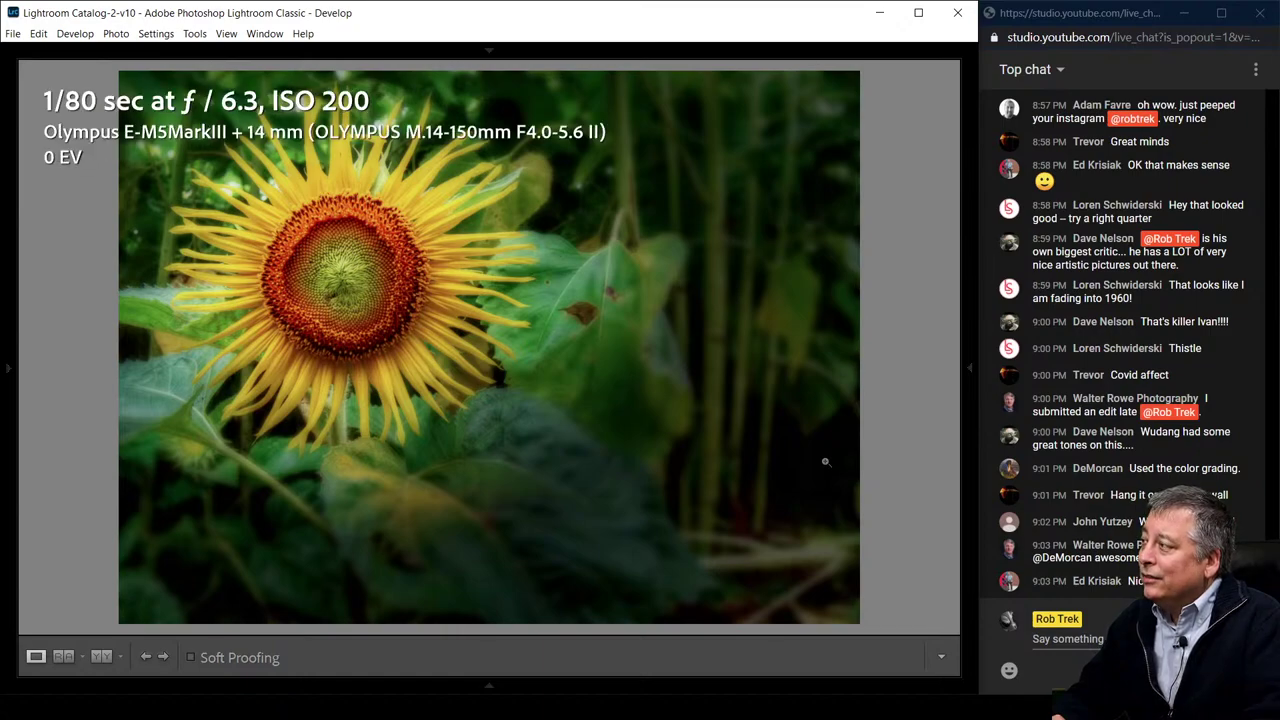
{"action": "key", "text": "i"}
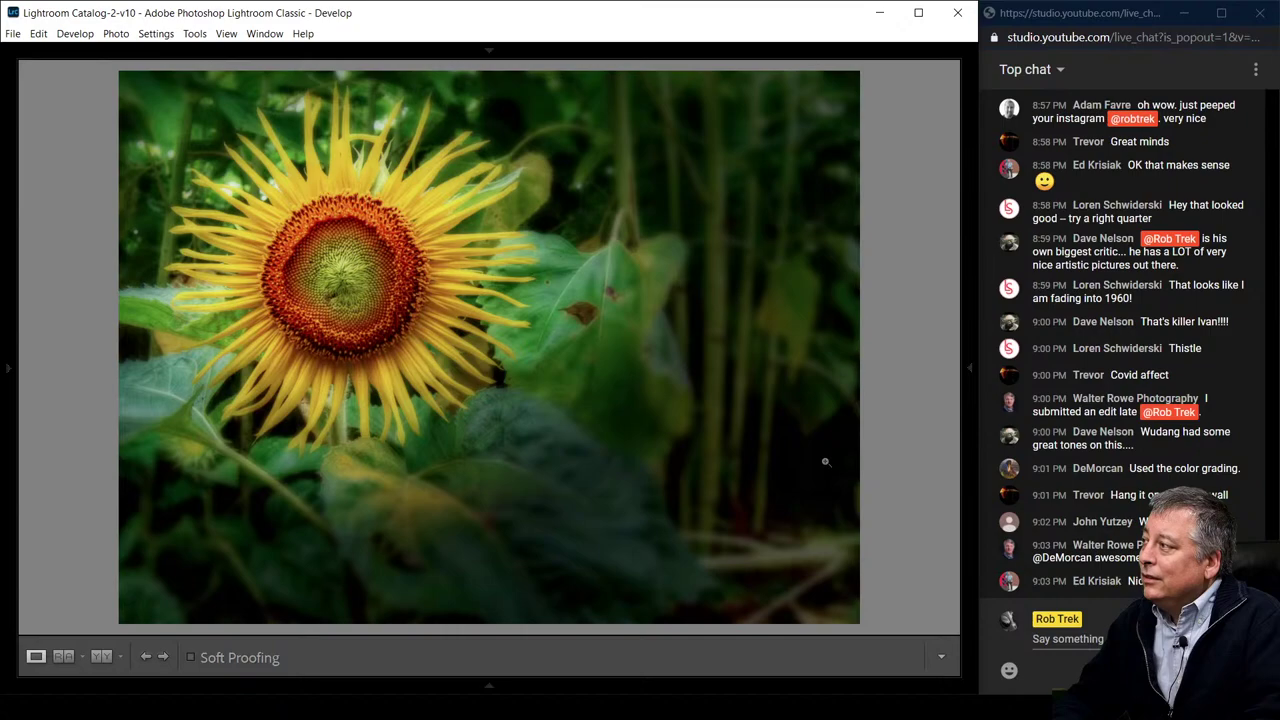
{"action": "key", "text": "i"}
{"action": "key", "text": "i"}
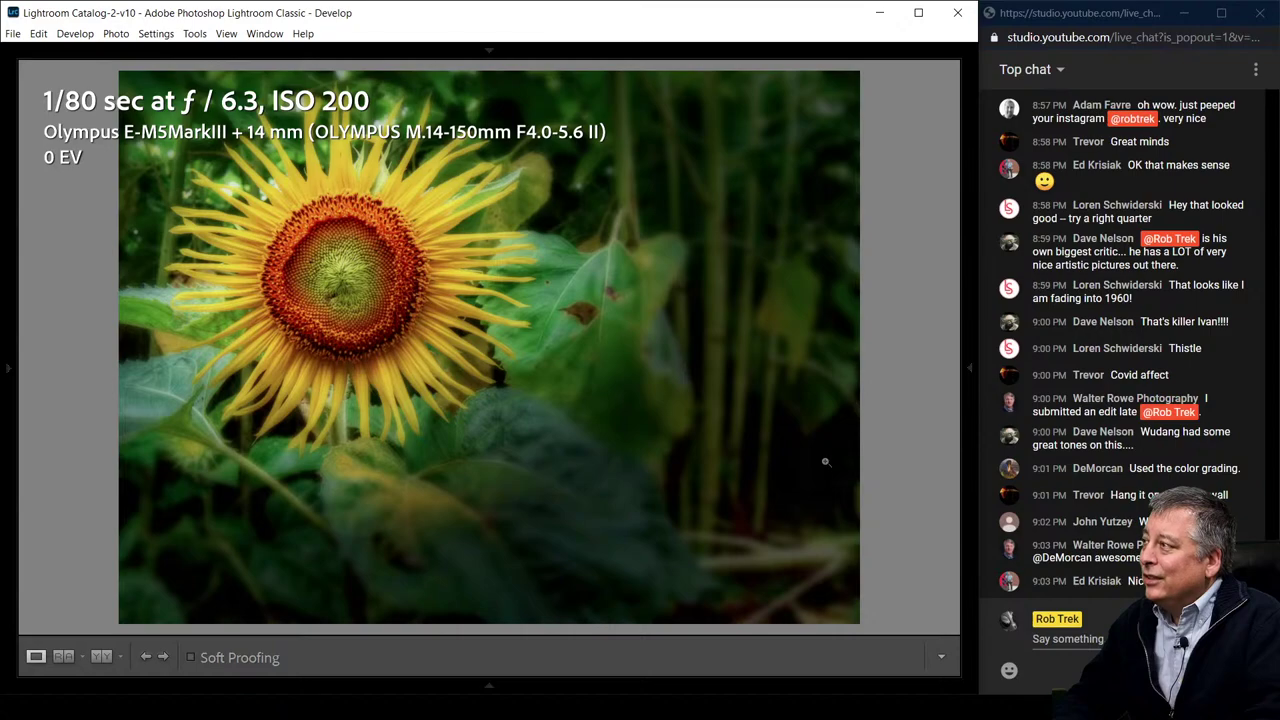
{"action": "key", "text": "i"}
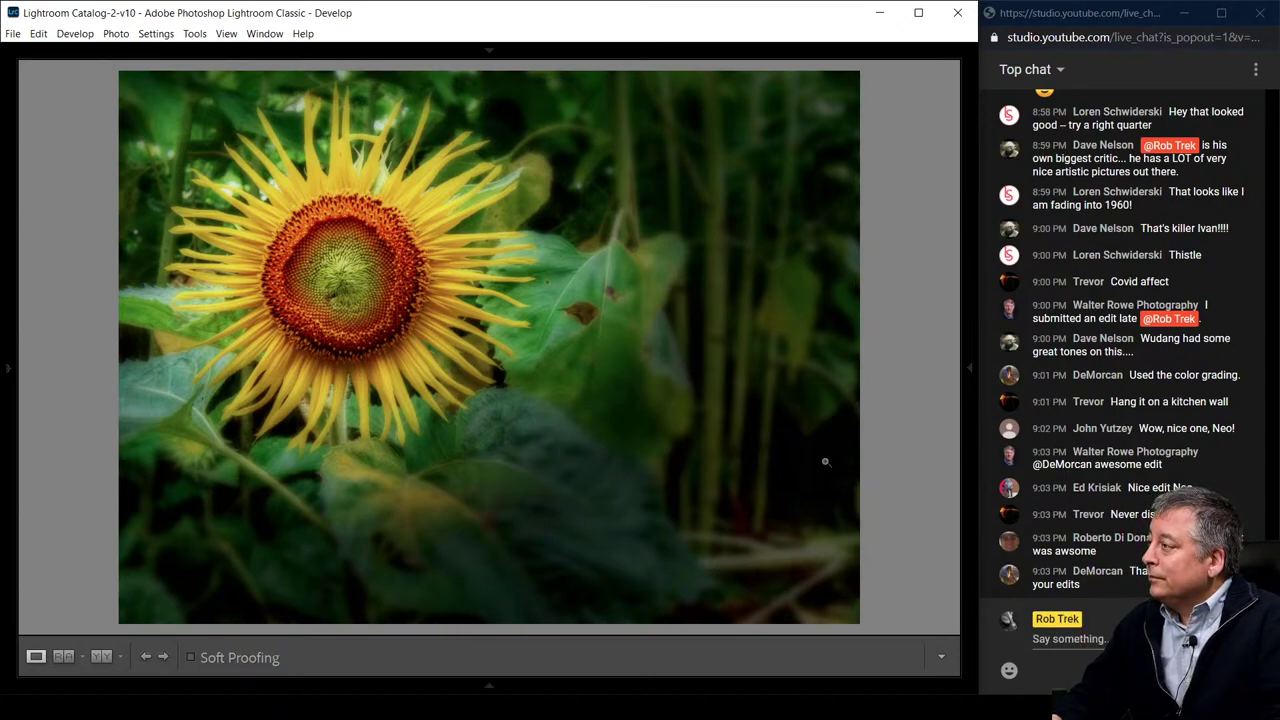
Advance to the sepia close-up of the sunflower center, check its file info, and hide the overlay
{"action": "key", "text": "Right"}
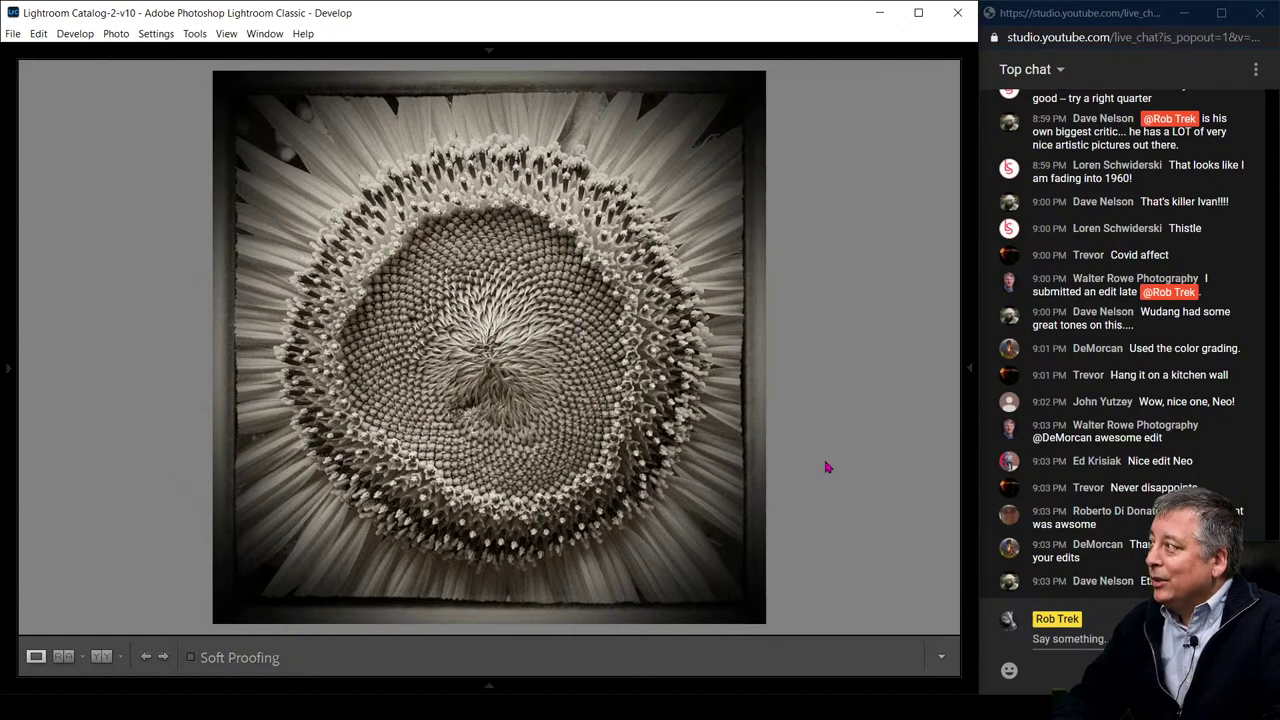
{"action": "key", "text": "i"}
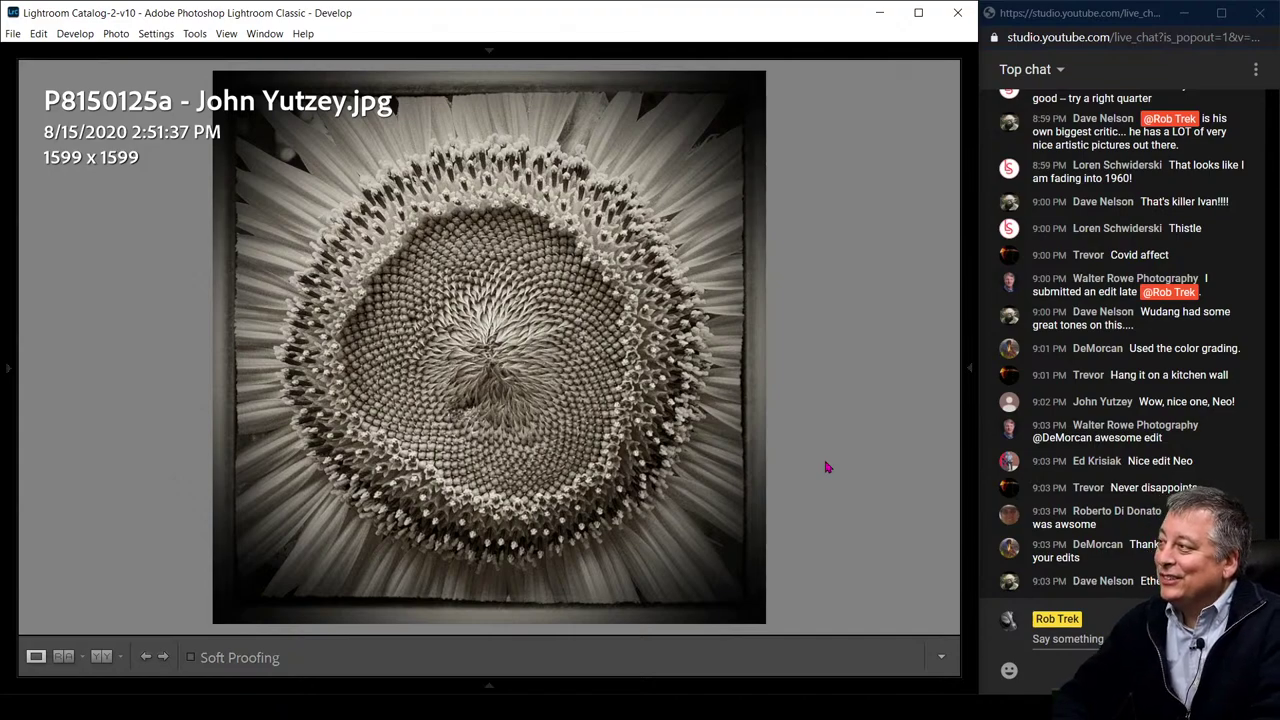
{"action": "key", "text": "i"}
{"action": "key", "text": "i"}
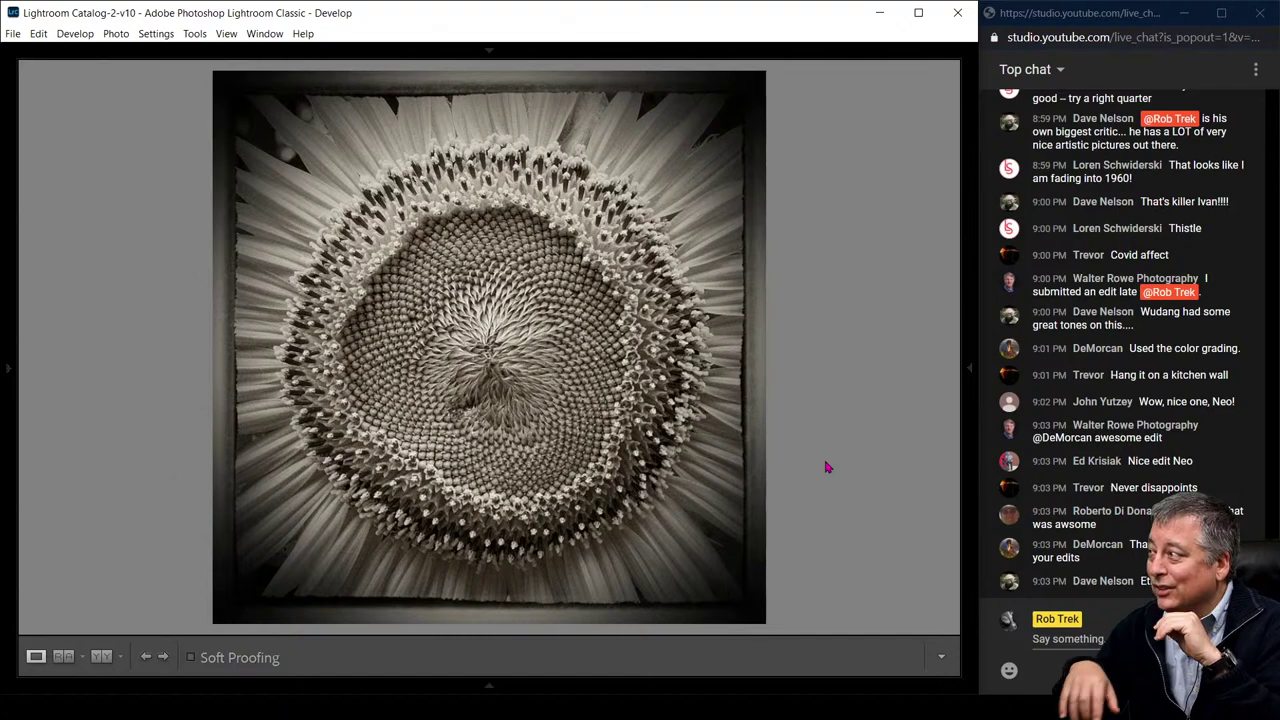
Advance to the bright square sunflower edit with the speckled leaves, check its file info, and hide the overlay
{"action": "key", "text": "Right"}
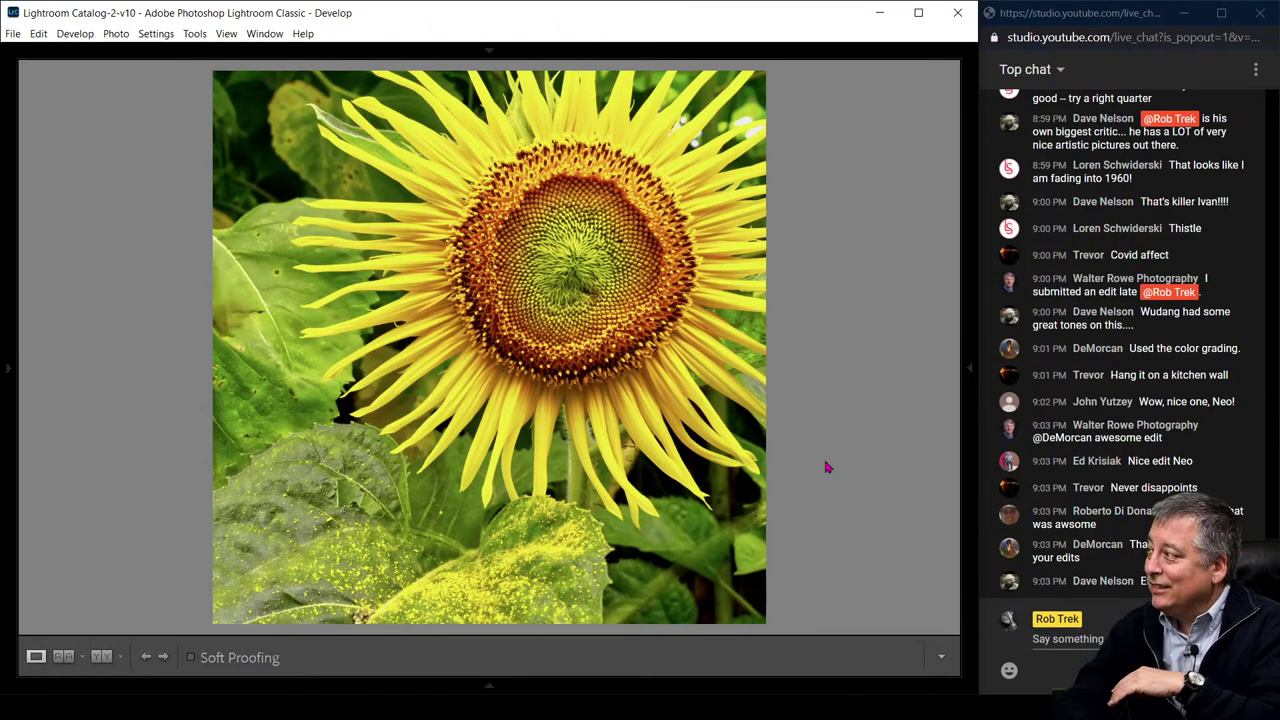
{"action": "key", "text": "i"}
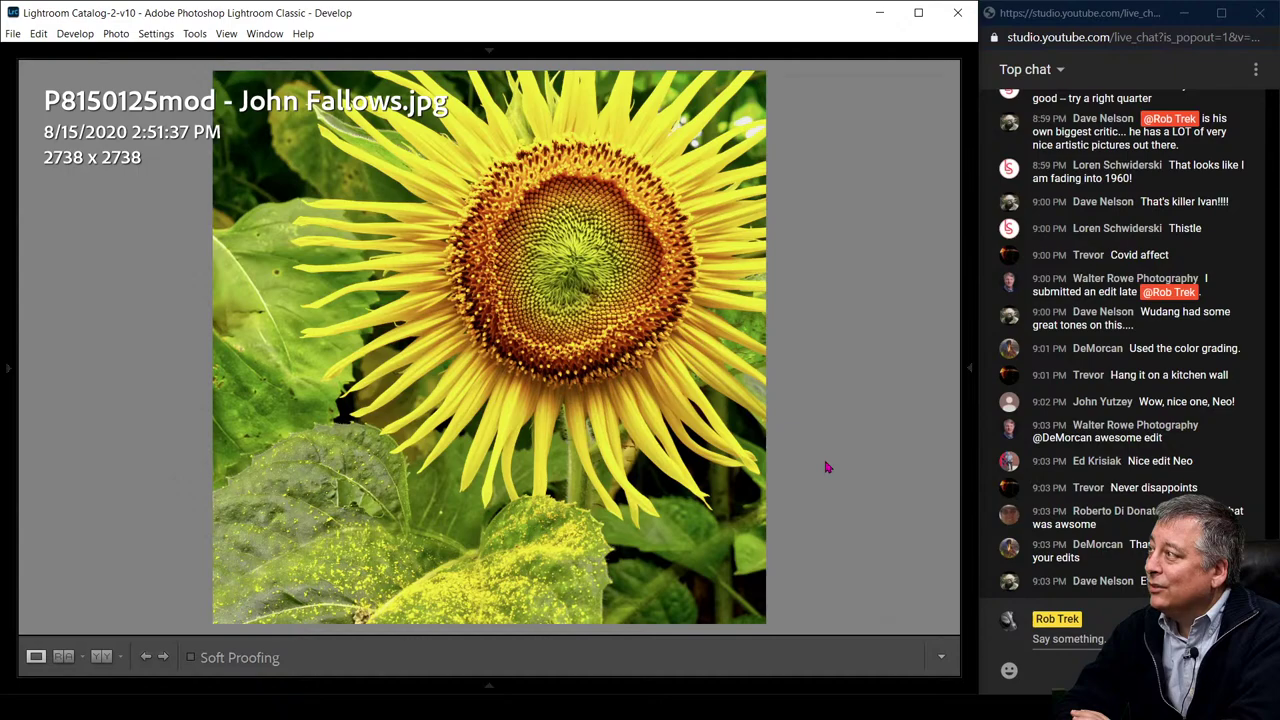
{"action": "key", "text": "i"}
{"action": "key", "text": "i"}
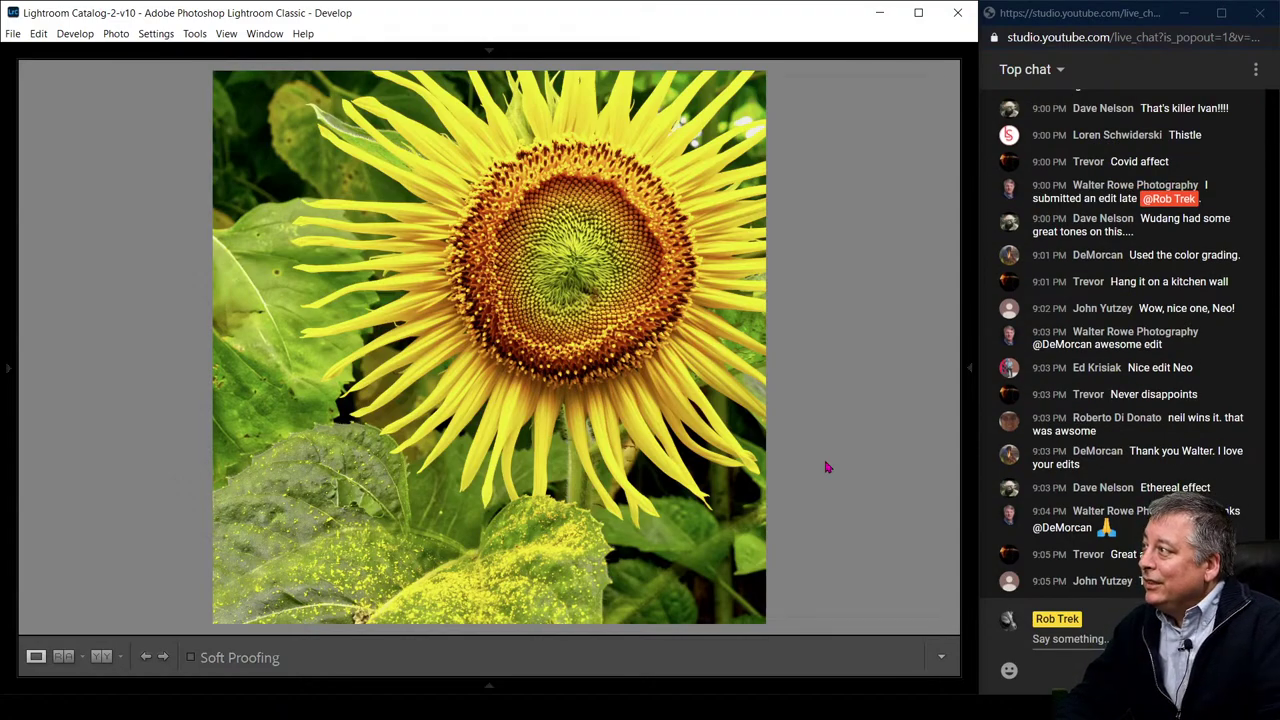
Advance to the dark olive-toned sunflower edit, check its info overlays, and inspect the flower center up close before returning to the full view
{"action": "key", "text": "Right"}
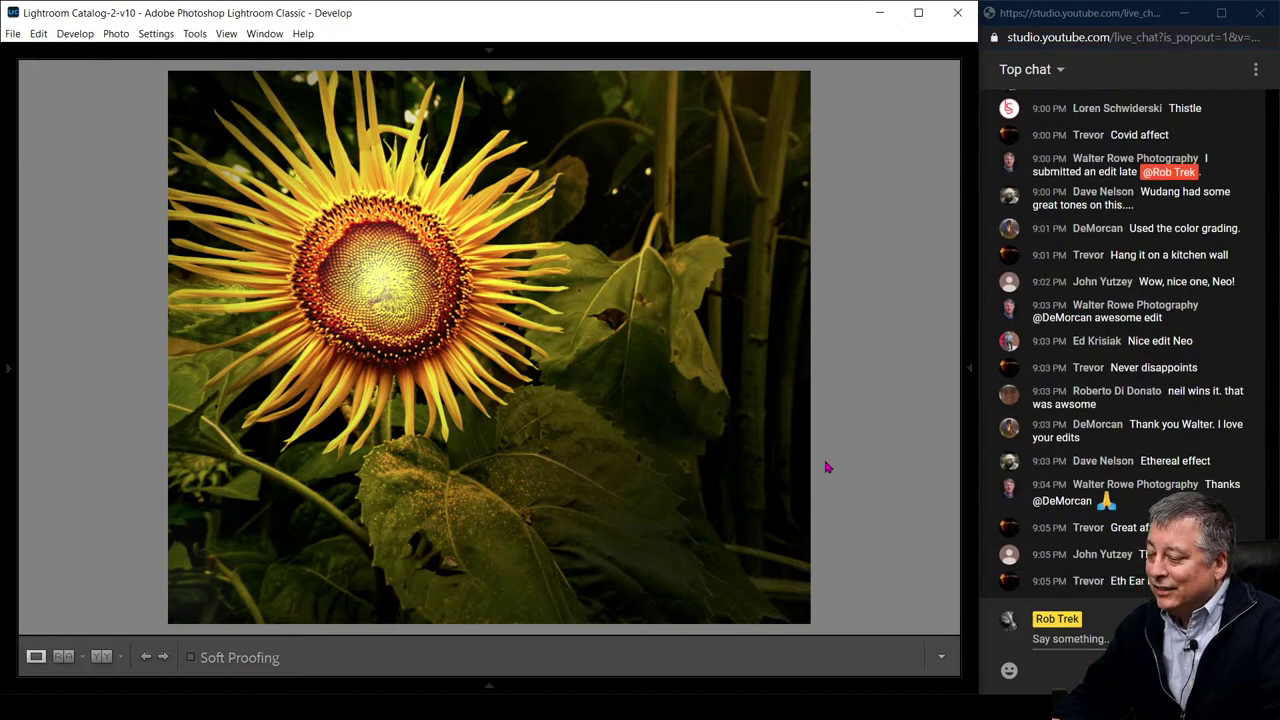
{"action": "key", "text": "i"}
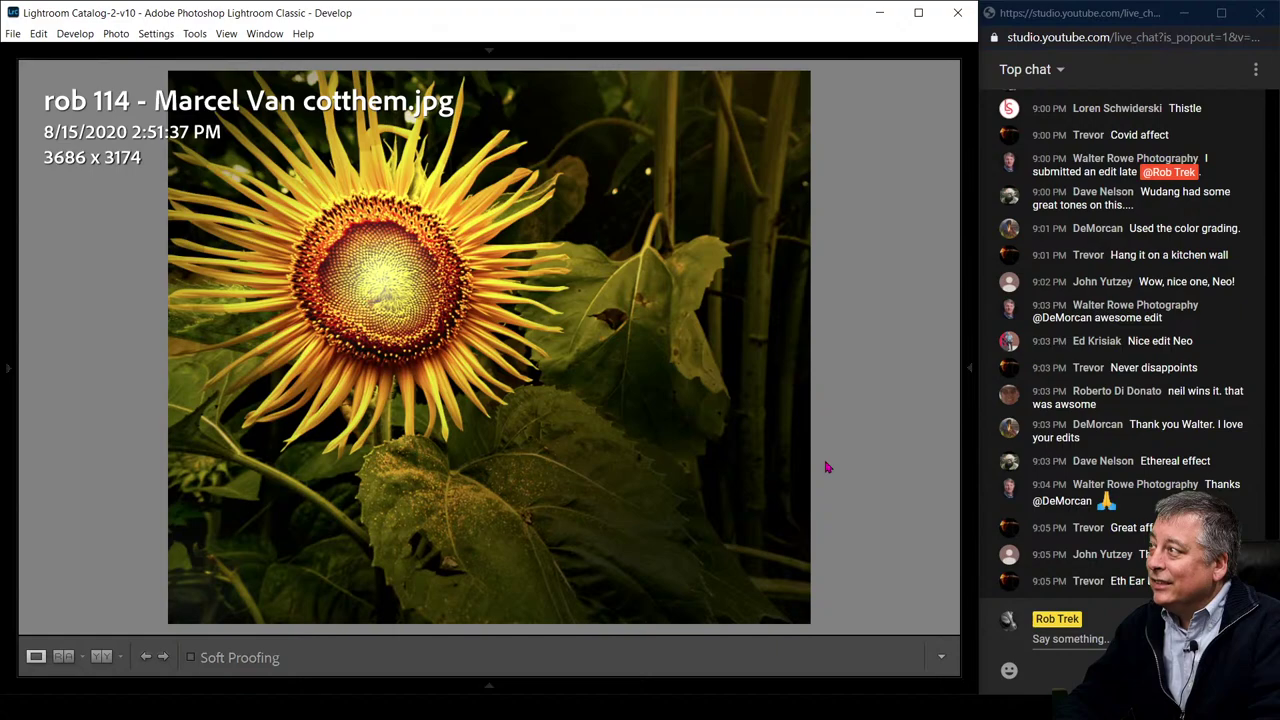
{"action": "key", "text": "i"}
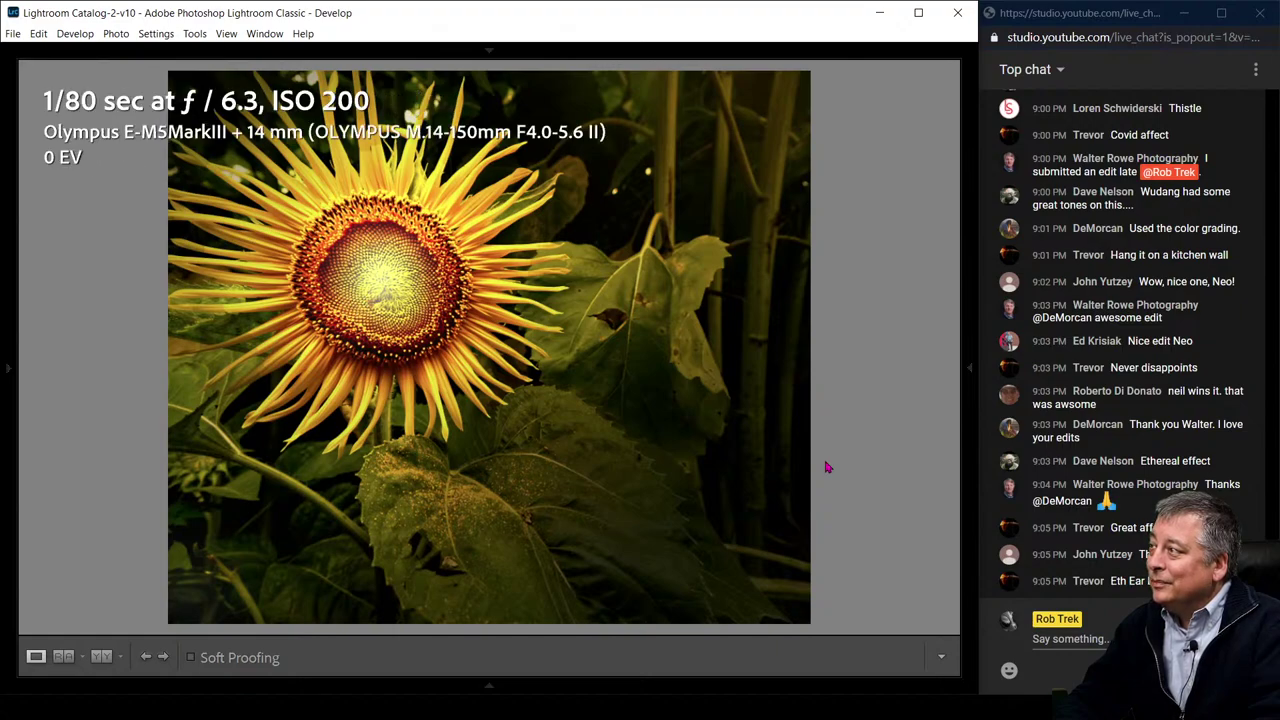
{"action": "key", "text": "i"}
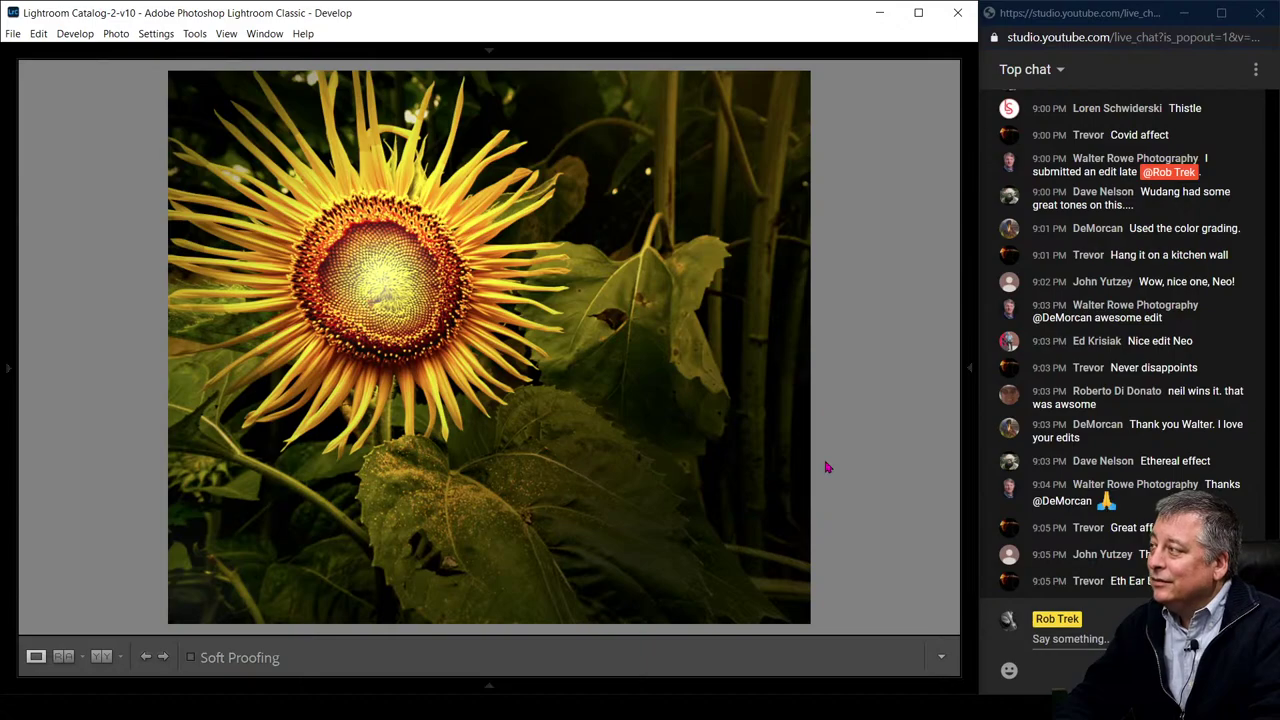
{"action": "left_click", "coordinate": [390, 277]}
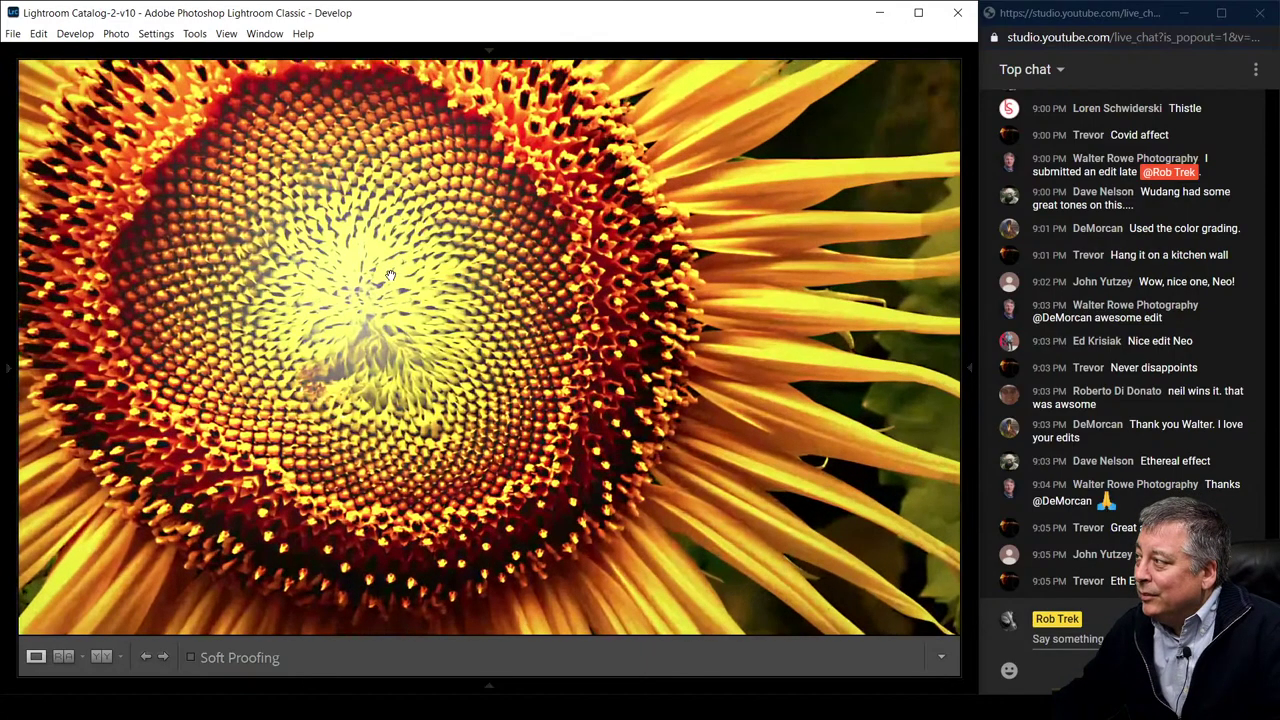
{"action": "left_click", "coordinate": [390, 277]}
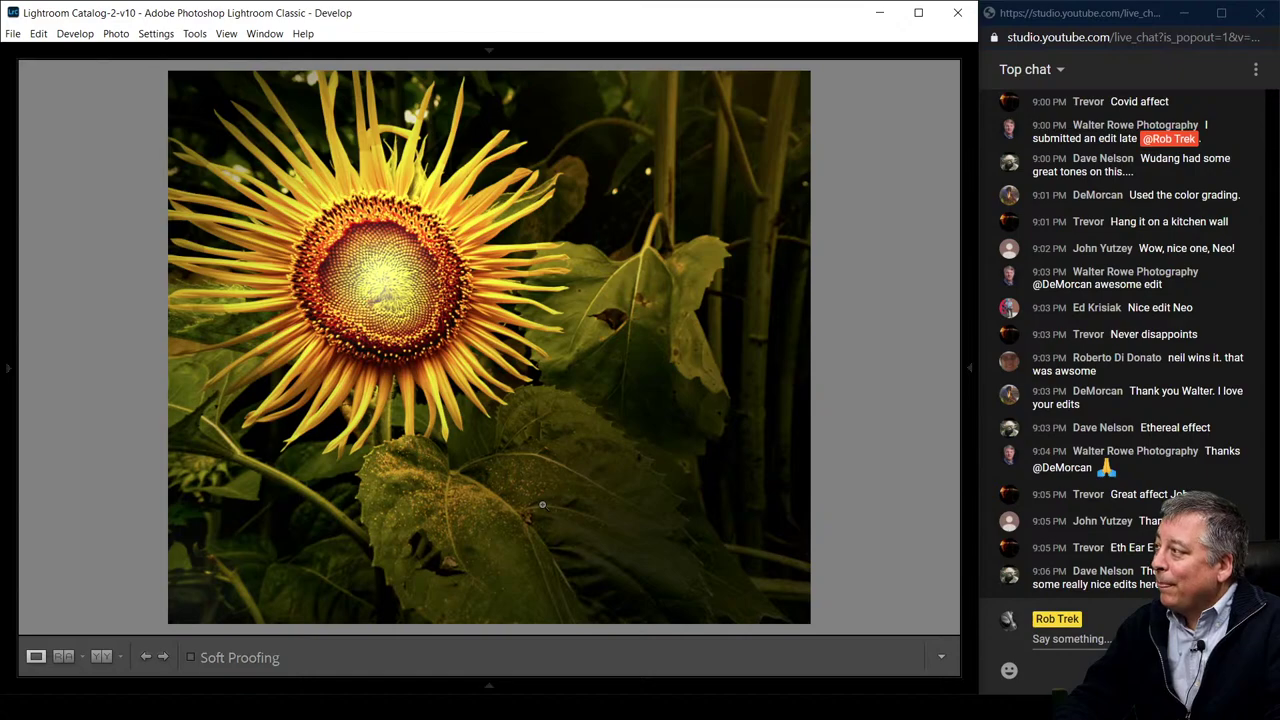
Review the black-and-white edit with the rounded white frame, check its file info, and advance to the white-bordered quarter-flower crop
{"action": "key", "text": "Right"}
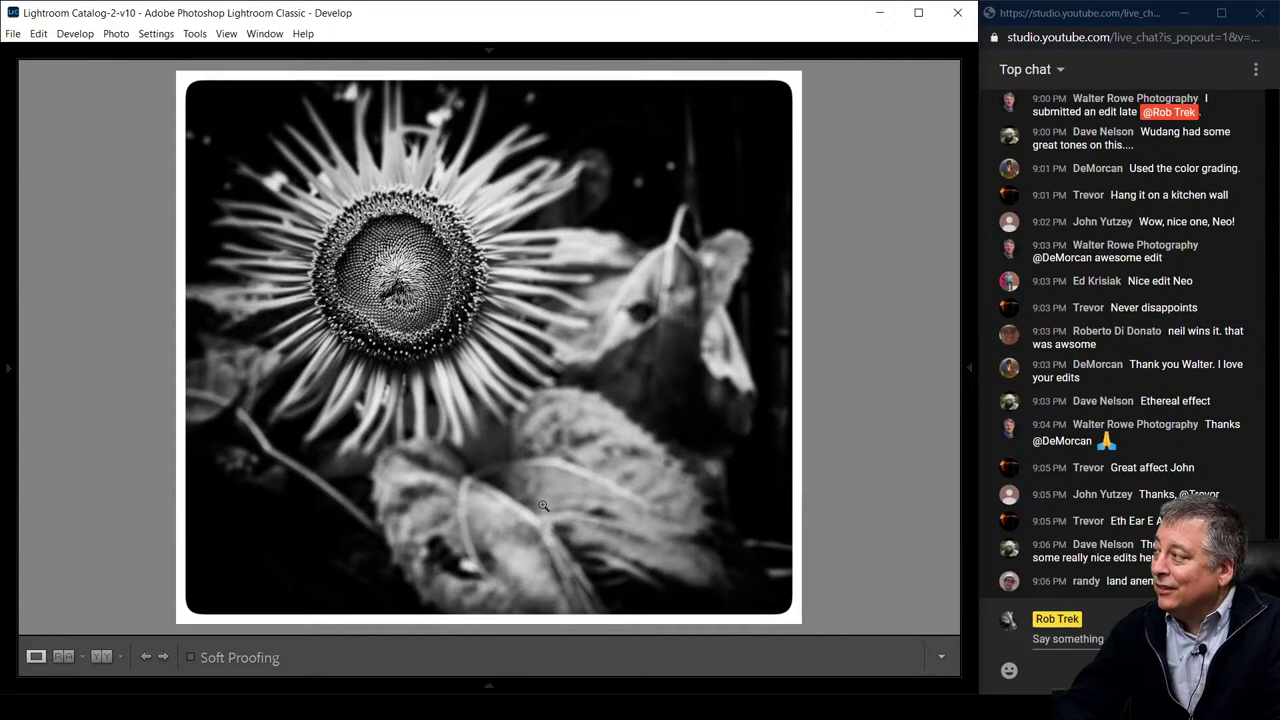
{"action": "key", "text": "i"}
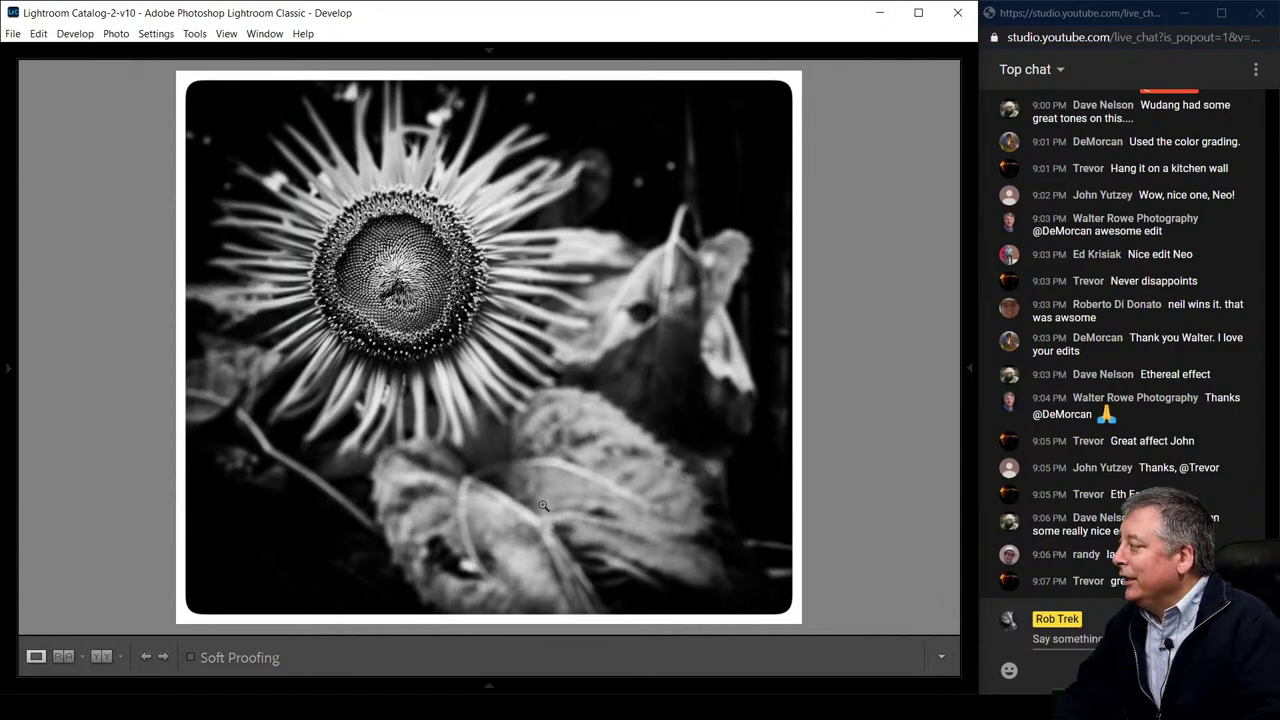
{"action": "key", "text": "Right"}
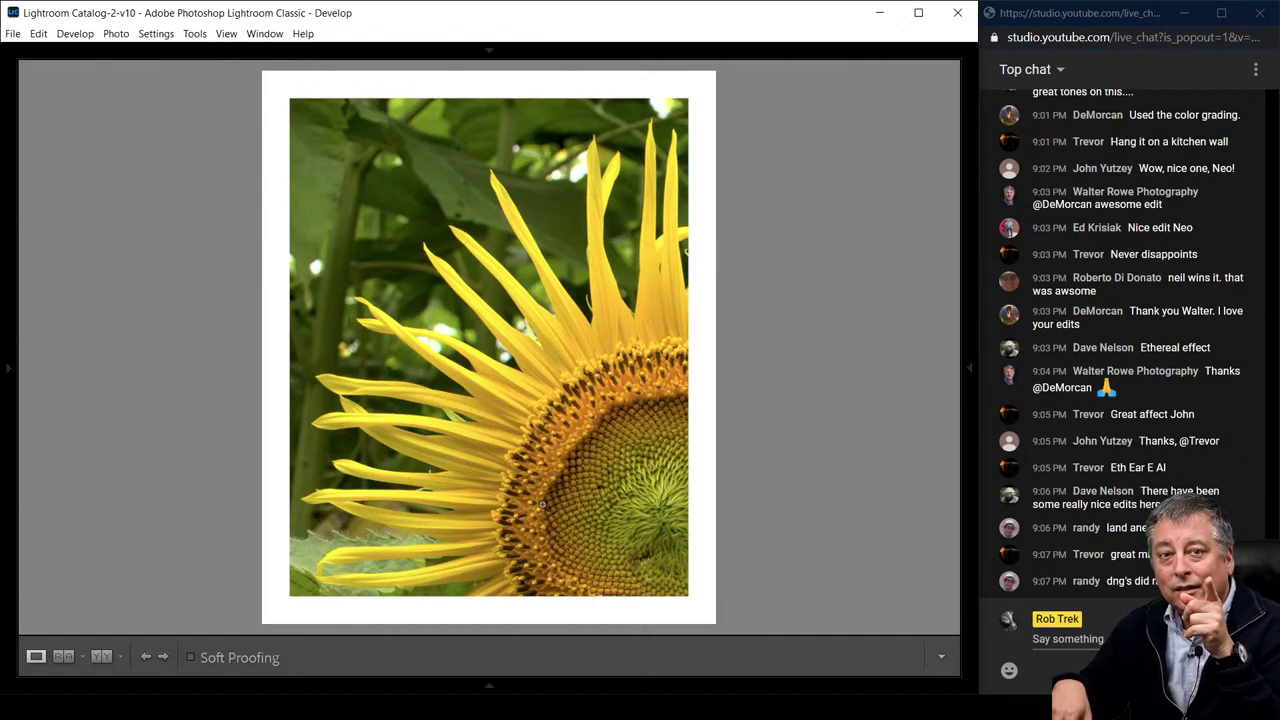
Review the low-key dark sunflower edit and the natural bright portrait edit, checking the file info on each
{"action": "key", "text": "Right"}
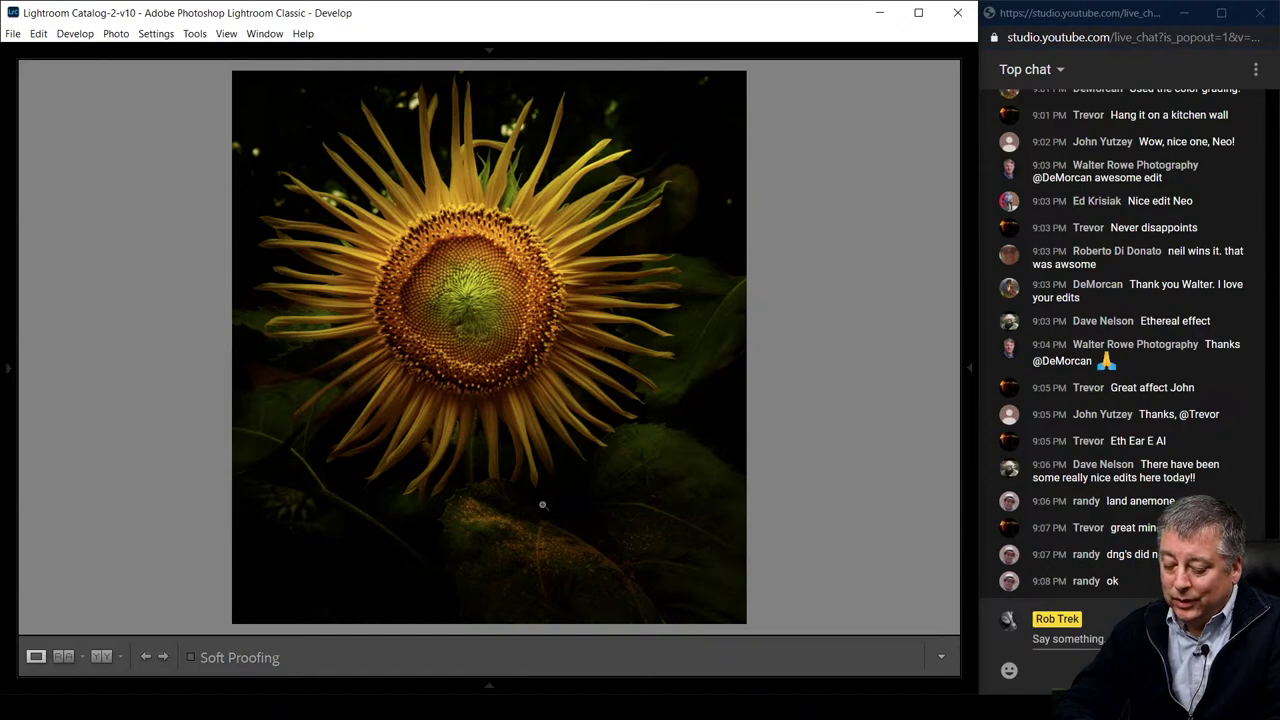
{"action": "key", "text": "i"}
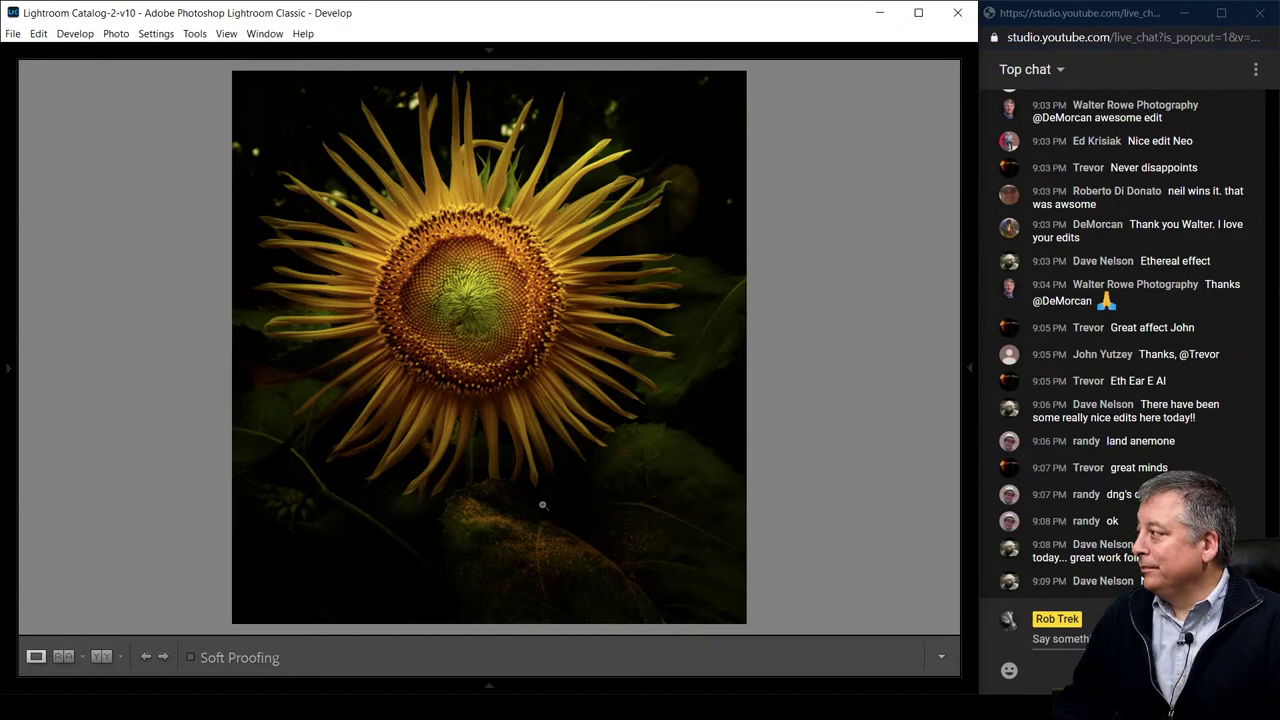
{"action": "key", "text": "backslash"}
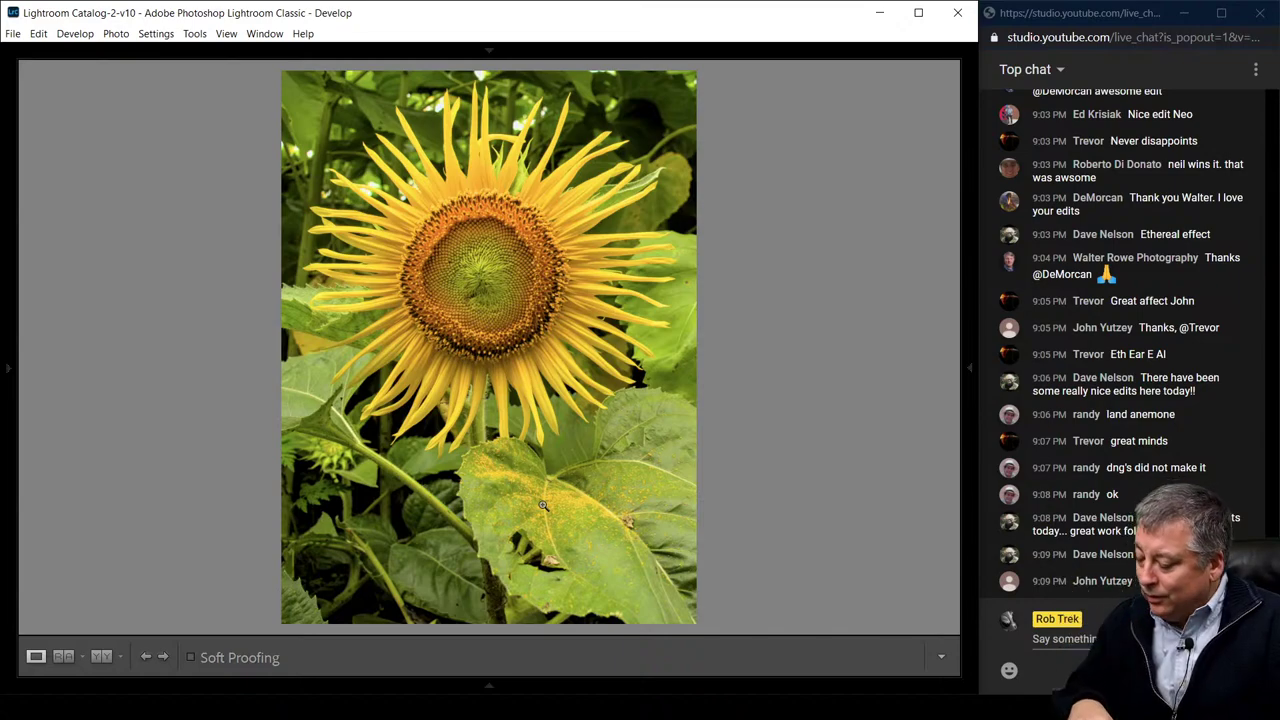
{"action": "key", "text": "i"}
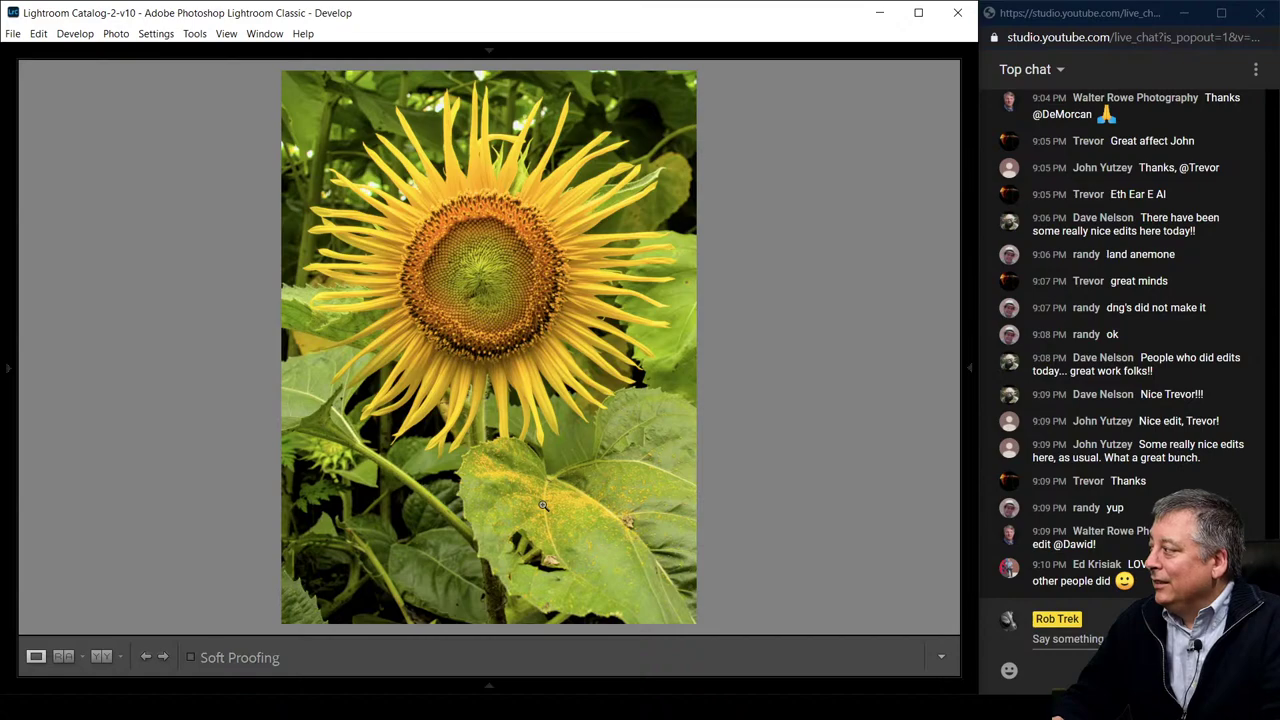
Advance to the mirrored symmetrical sunflower edit, check its file info, and return to it after a glance at the following photo
{"action": "key", "text": "Right"}
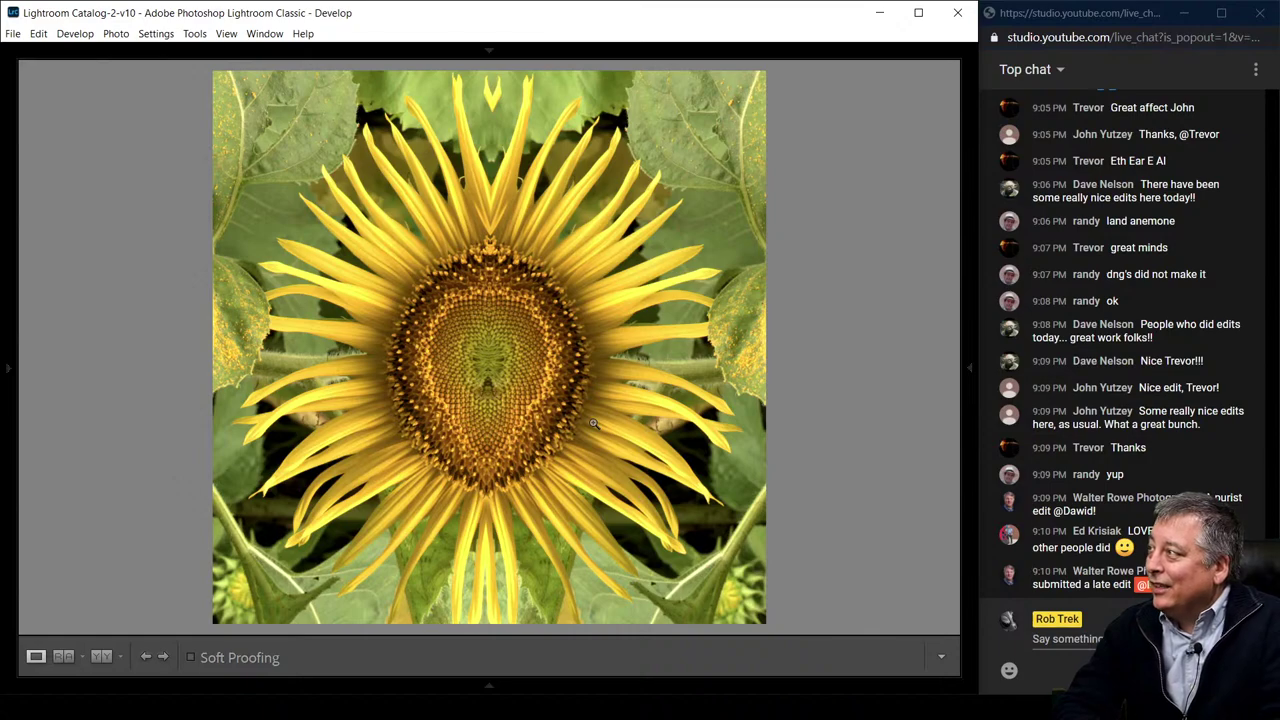
{"action": "key", "text": "i"}
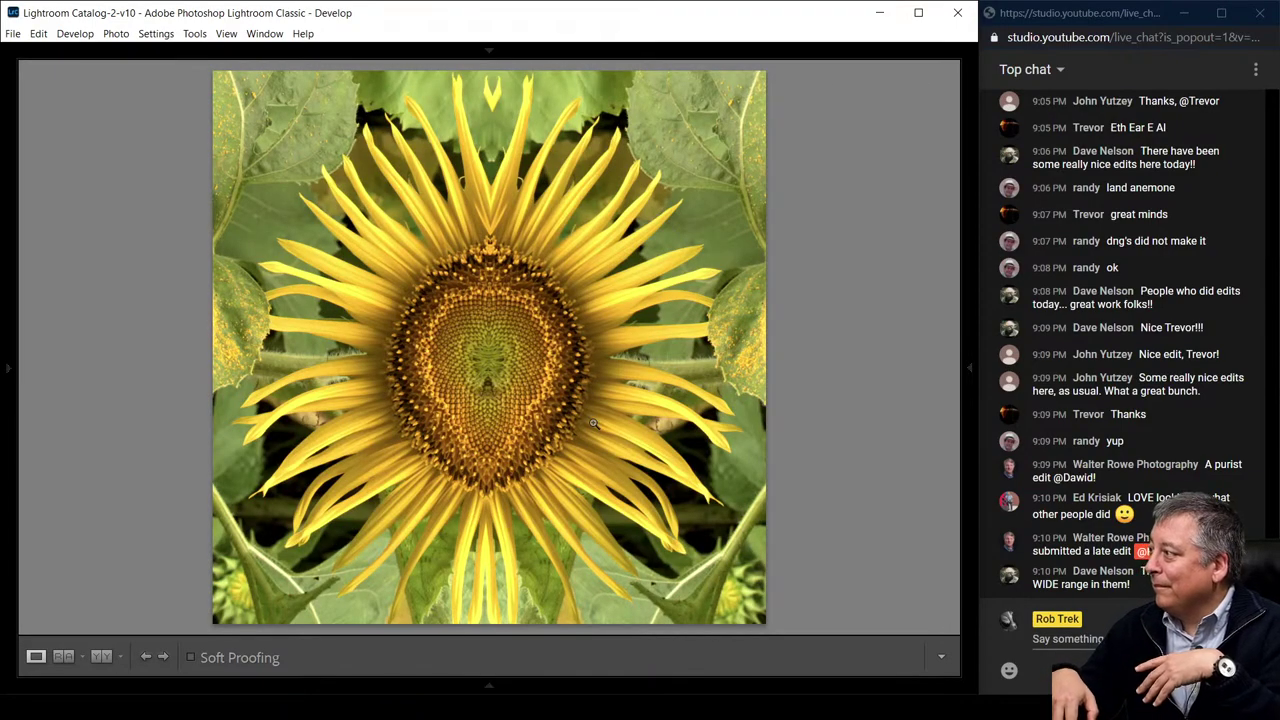
{"action": "key", "text": "Right"}
{"action": "key", "text": "Left"}
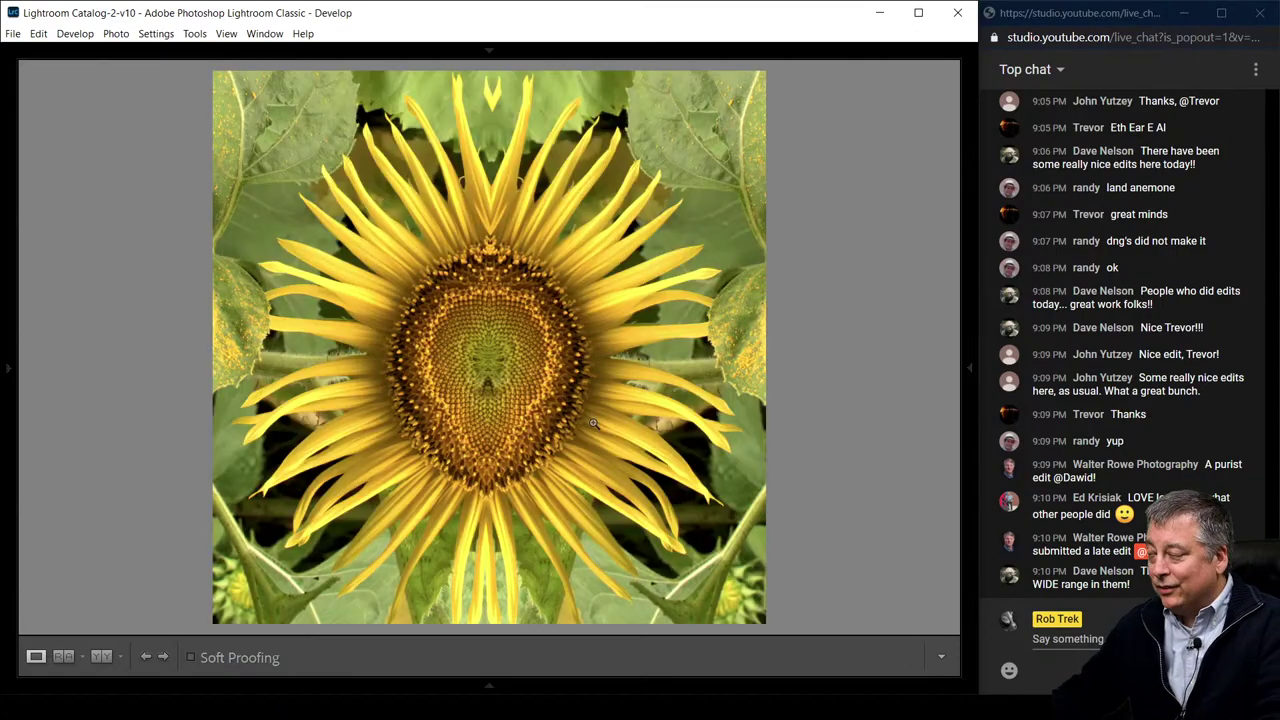
Synchronize the "Viewer edits" folder with the catalog, importing its new photo and scanning for metadata updates
{"action": "key", "text": "g"}
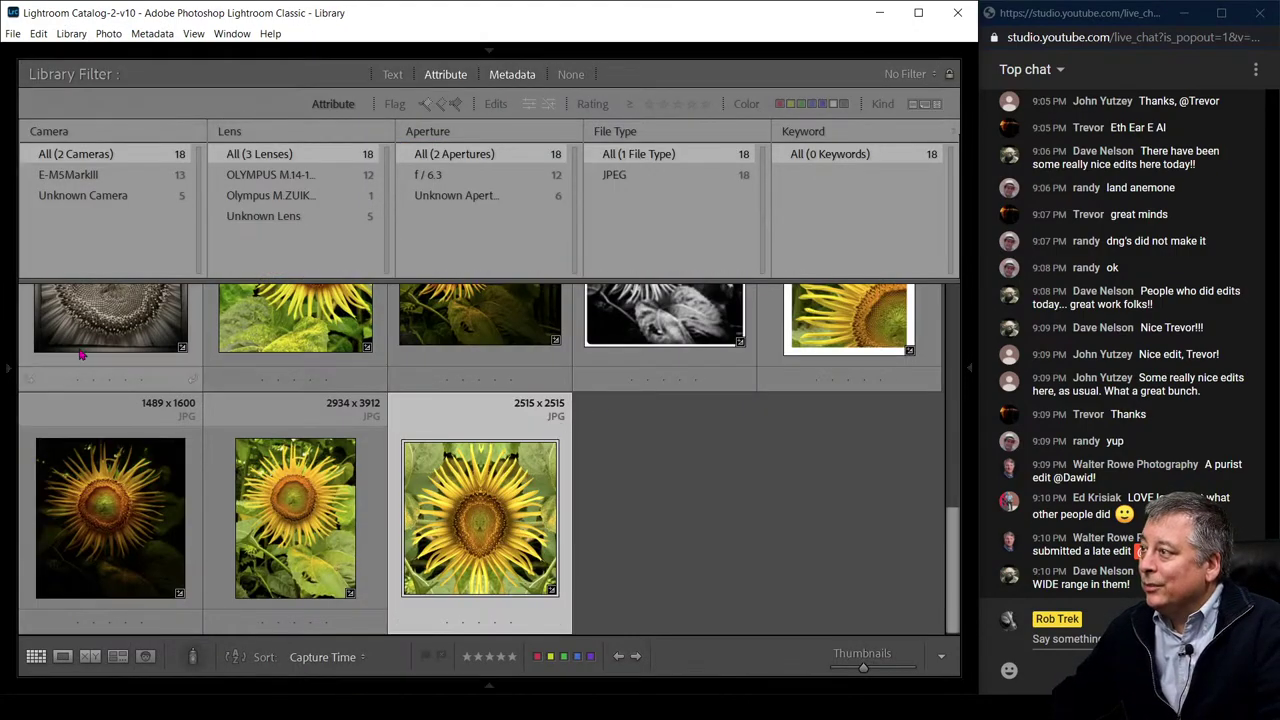
{"action": "mouse_move", "coordinate": [10, 367]}
{"action": "right_click", "coordinate": [86, 342]}
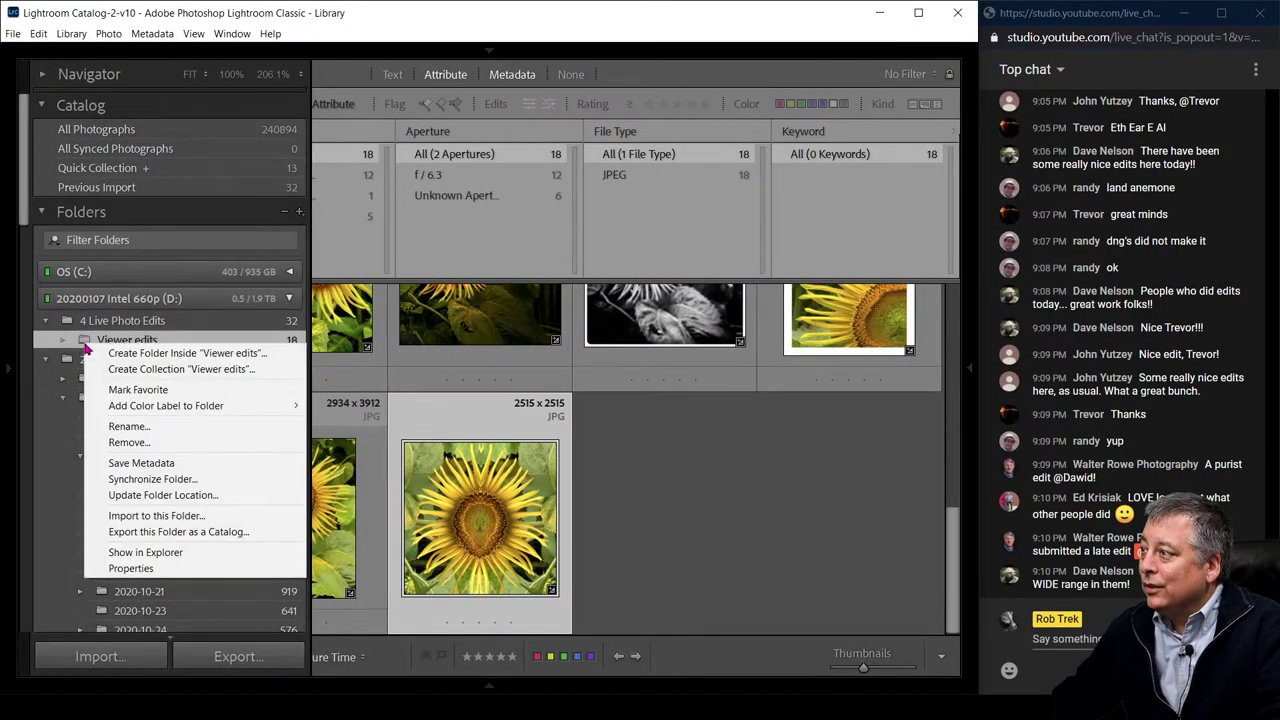
{"action": "left_click", "coordinate": [135, 479]}
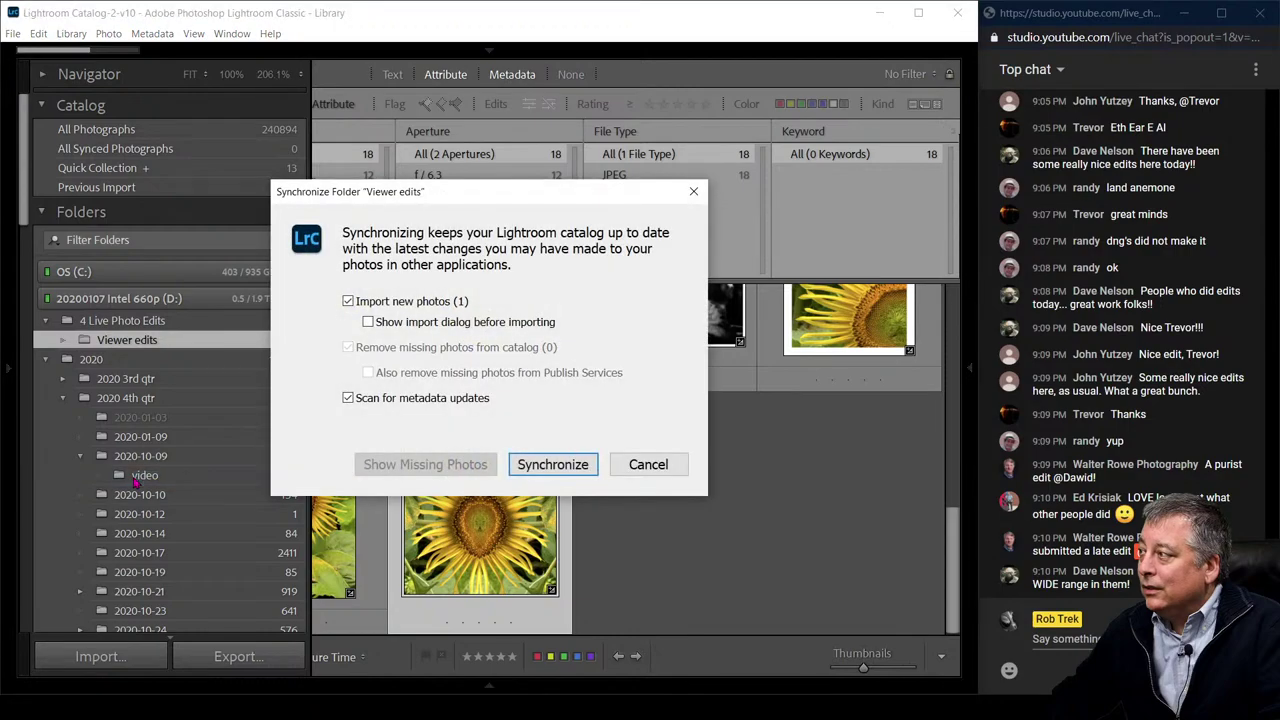
{"action": "left_click", "coordinate": [530, 467]}
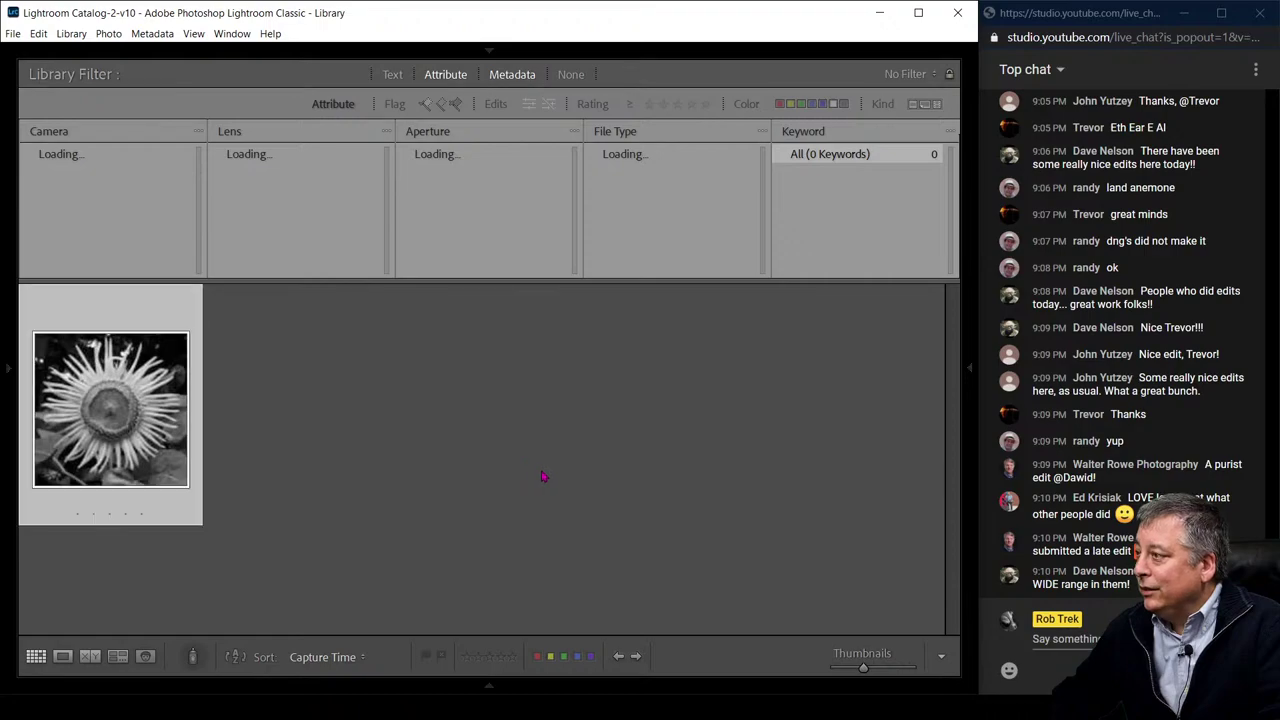
Review the late black-and-white sunflower edit with its file info, examining the flower center up close and the whole photo full screen
{"action": "double_click", "coordinate": [152, 447]}
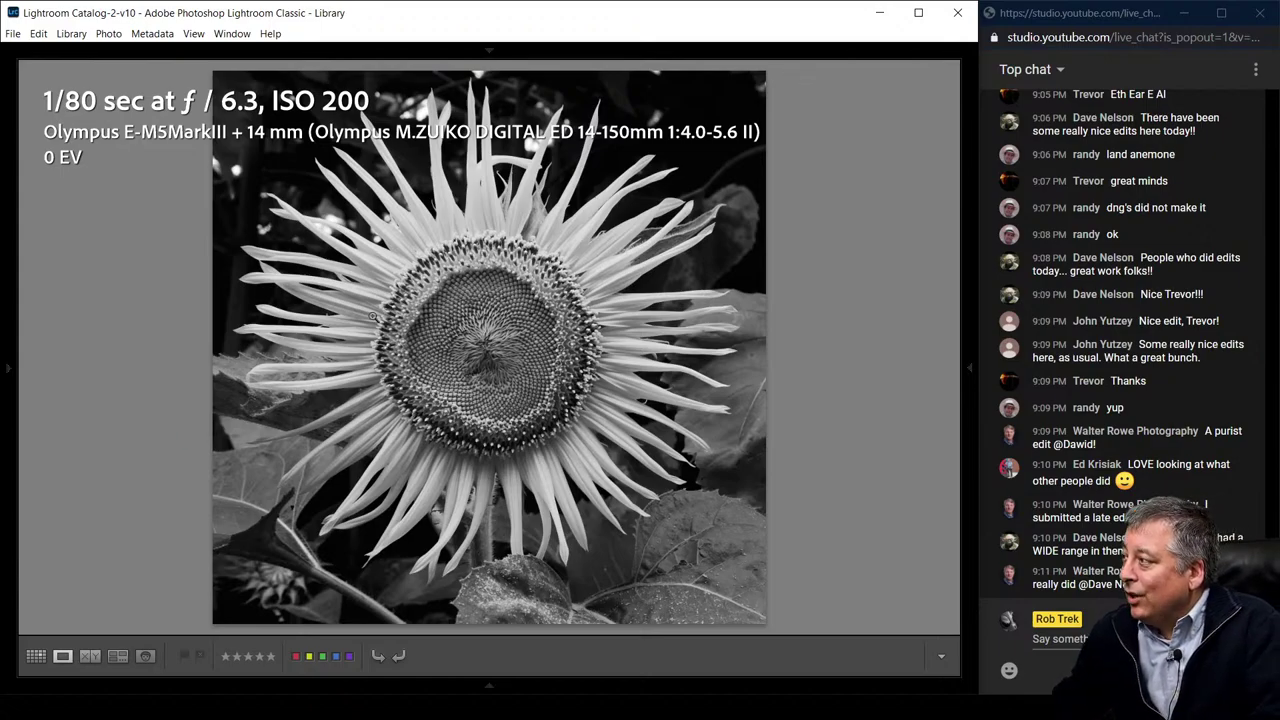
{"action": "left_click", "coordinate": [362, 297]}
{"action": "left_click_drag", "start_coordinate": [362, 297], "coordinate": [505, 433]}
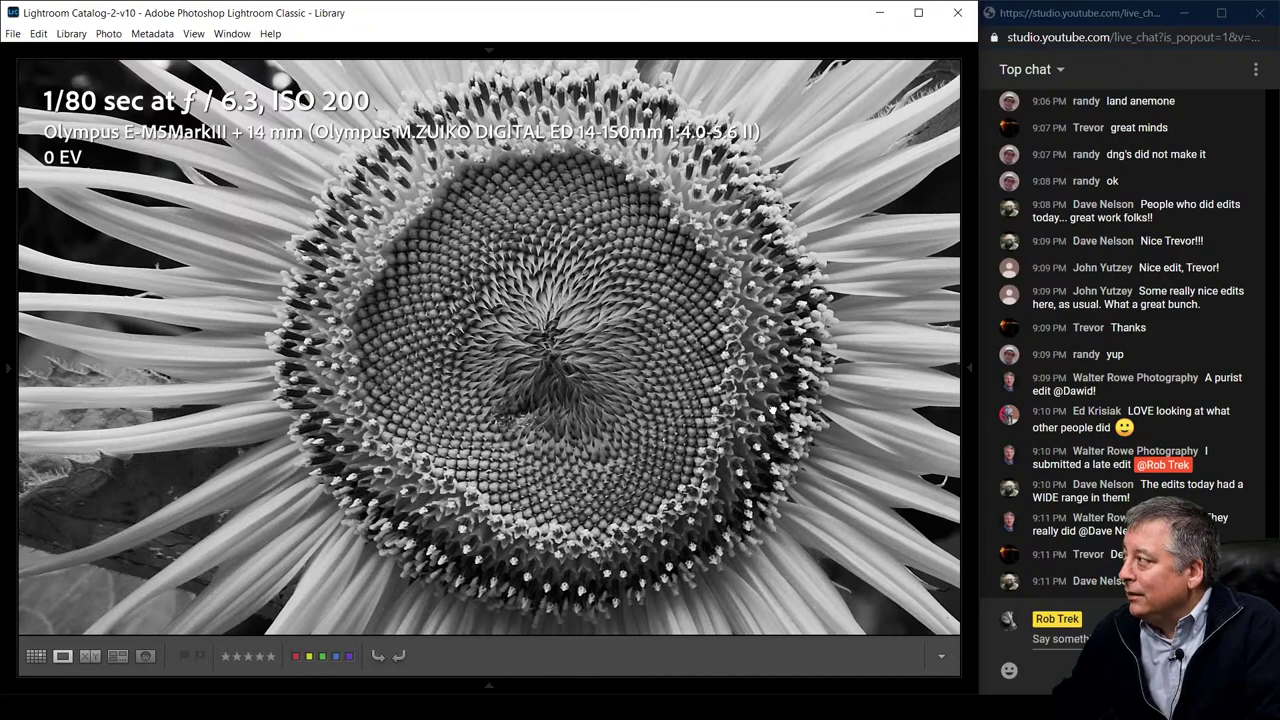
{"action": "left_click", "coordinate": [775, 414]}
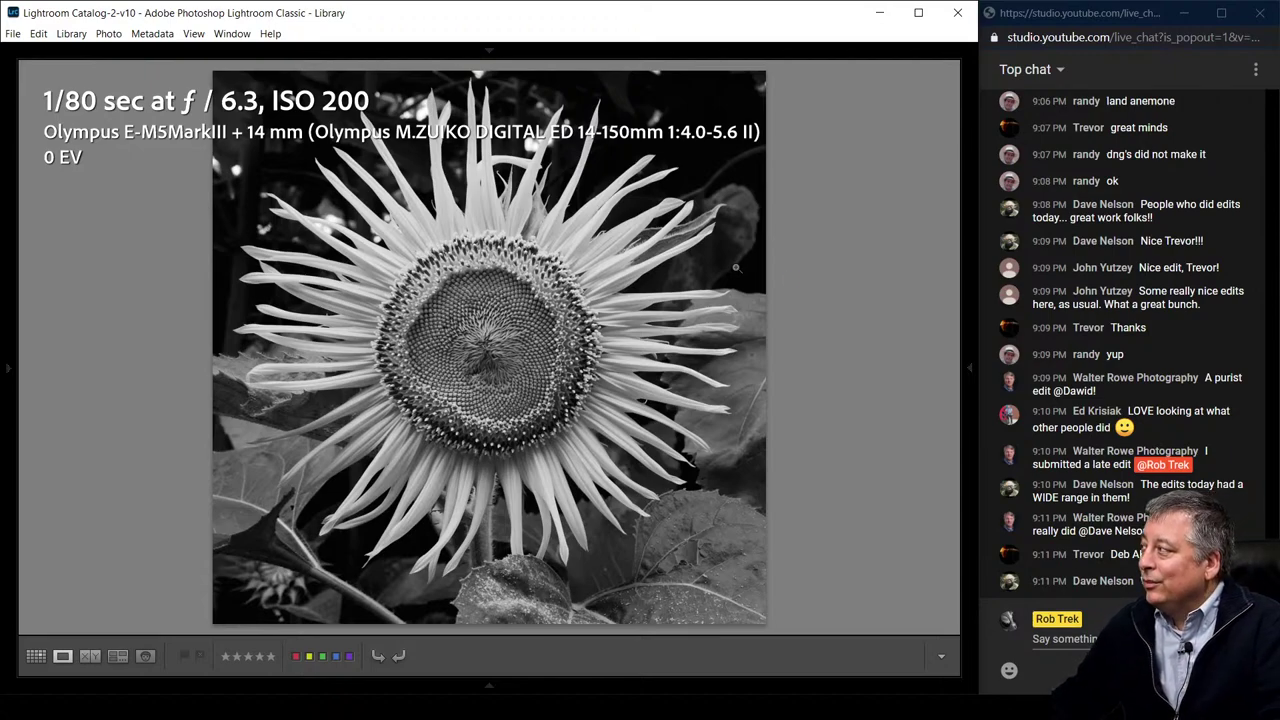
{"action": "mouse_move", "coordinate": [966, 340]}
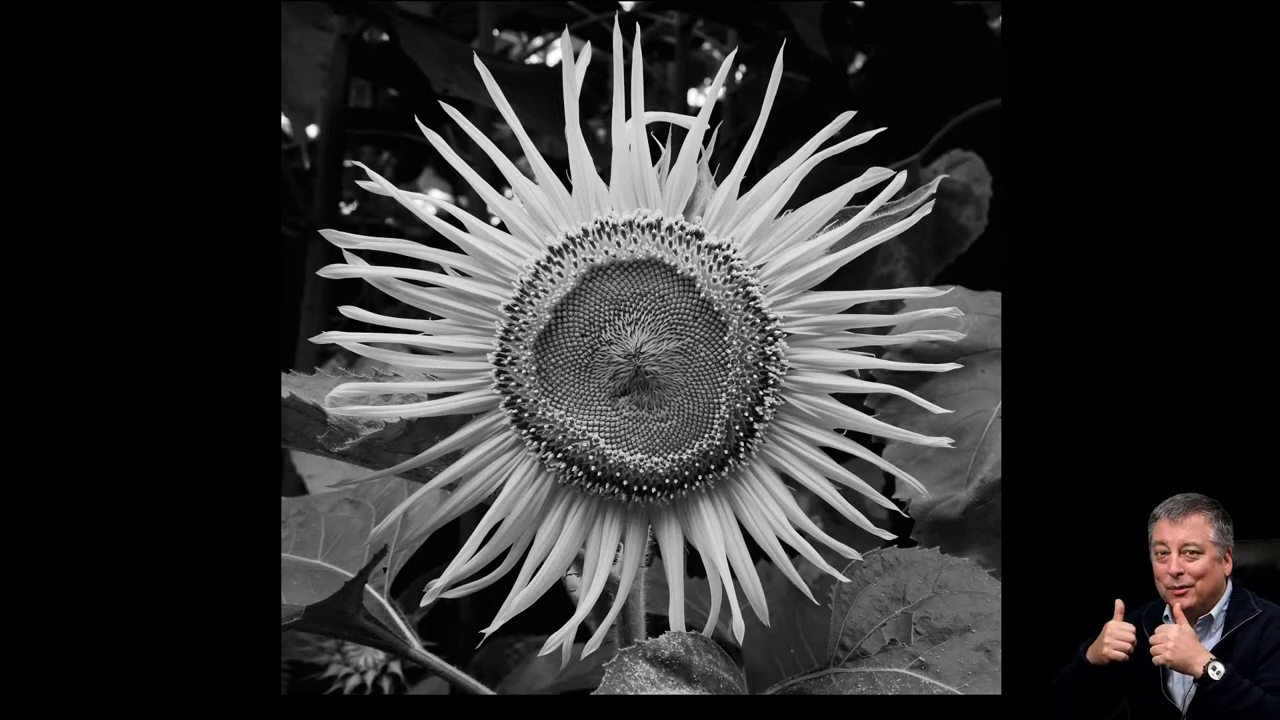
{"action": "key", "text": "Escape"}
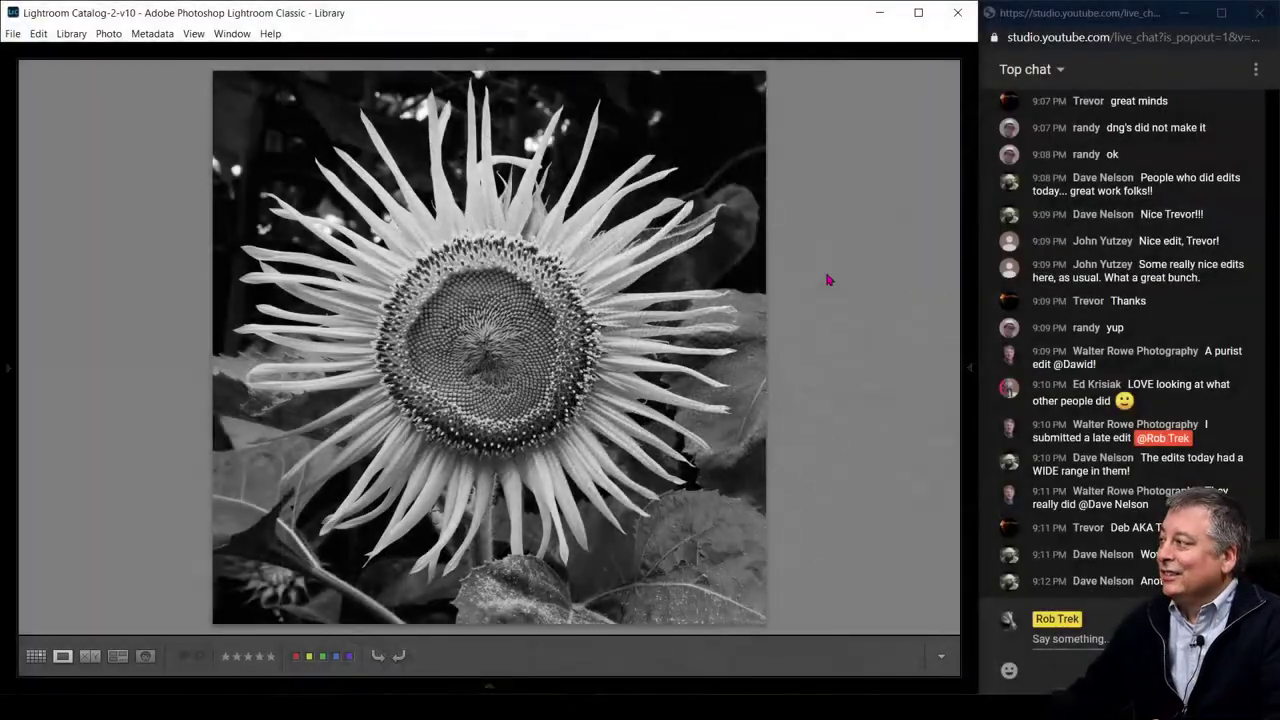
Synchronize the "4 Live Photo Edits" folder, scanning for metadata updates
{"action": "key", "text": "g"}
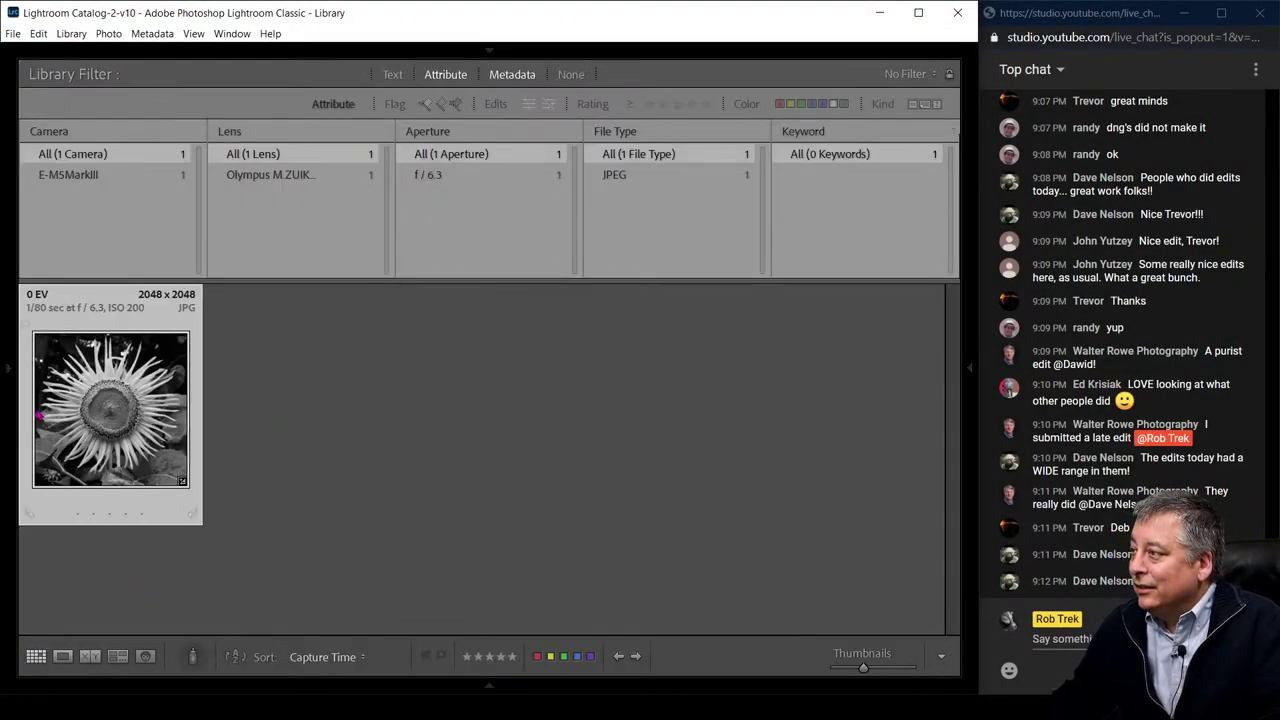
{"action": "left_click", "coordinate": [16, 368]}
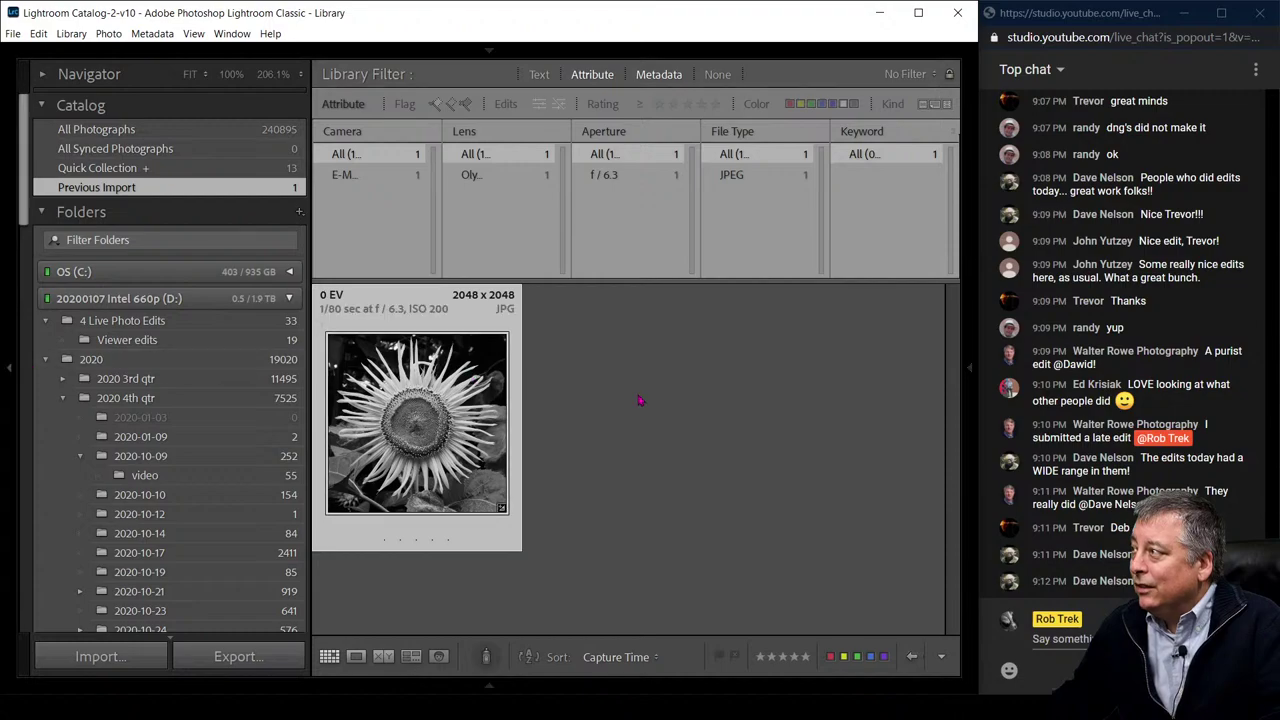
{"action": "left_click", "coordinate": [200, 321]}
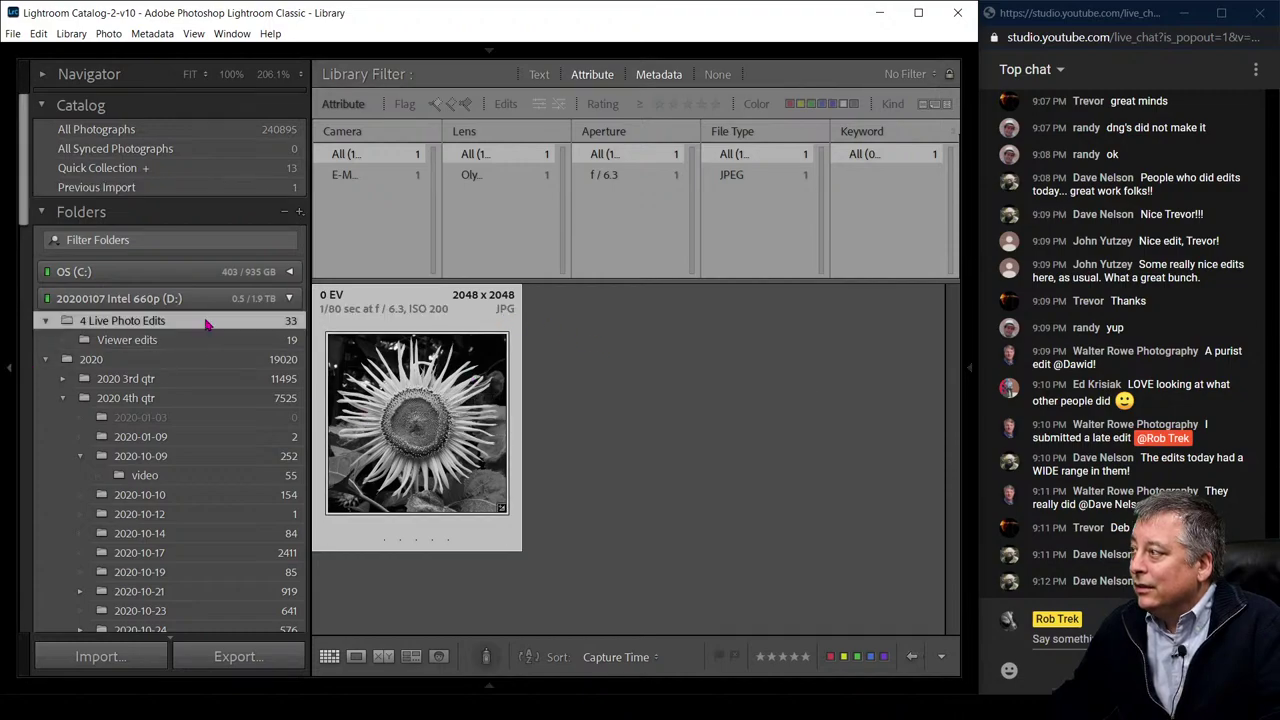
{"action": "right_click", "coordinate": [207, 325]}
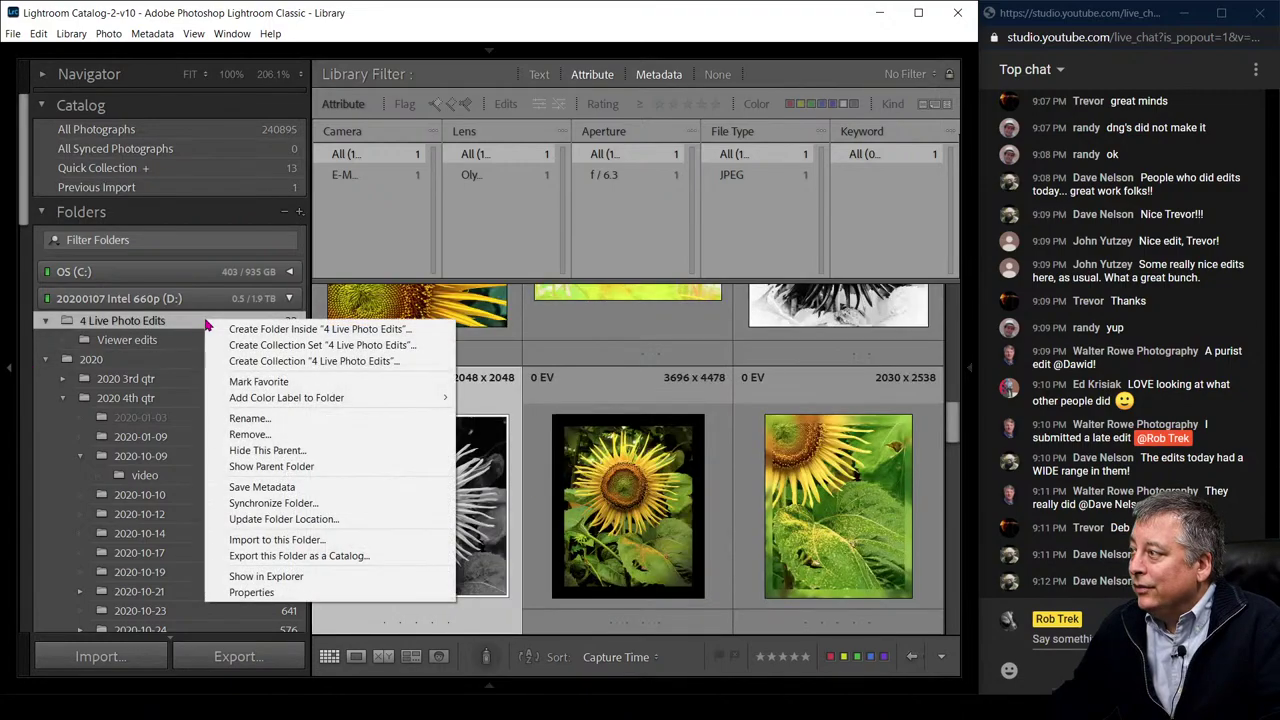
{"action": "left_click", "coordinate": [262, 504]}
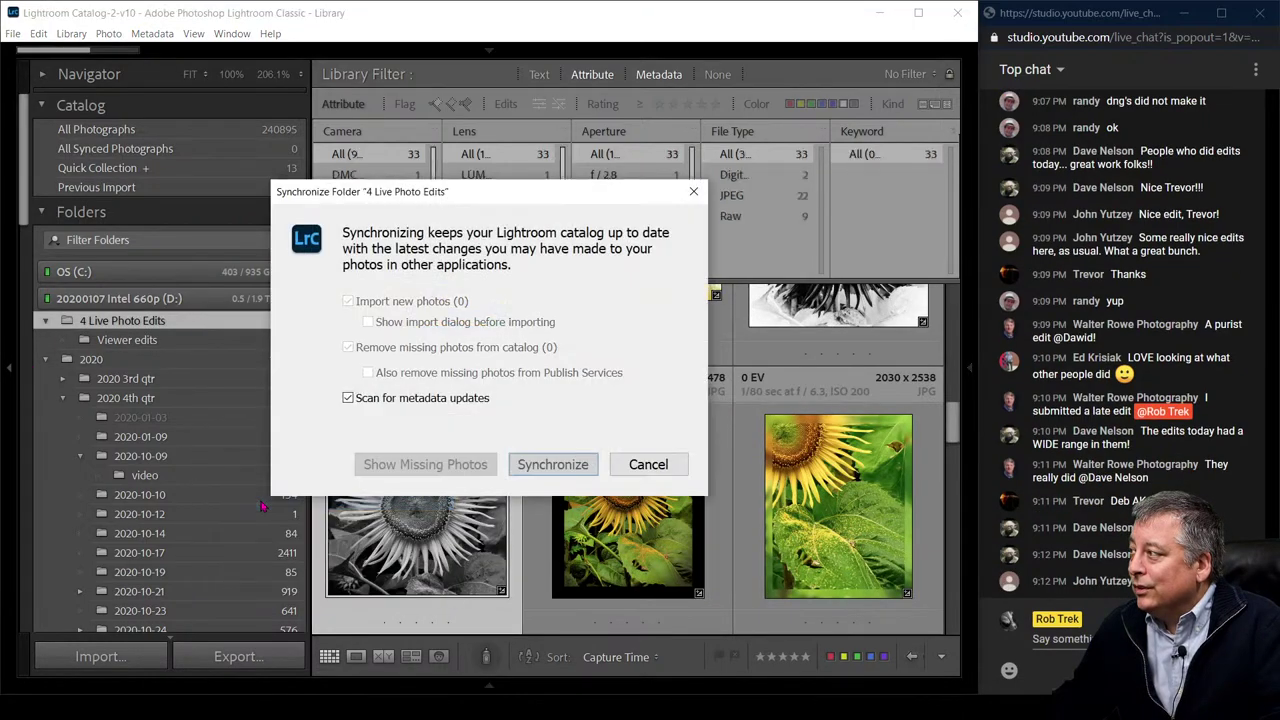
{"action": "left_click", "coordinate": [533, 474]}
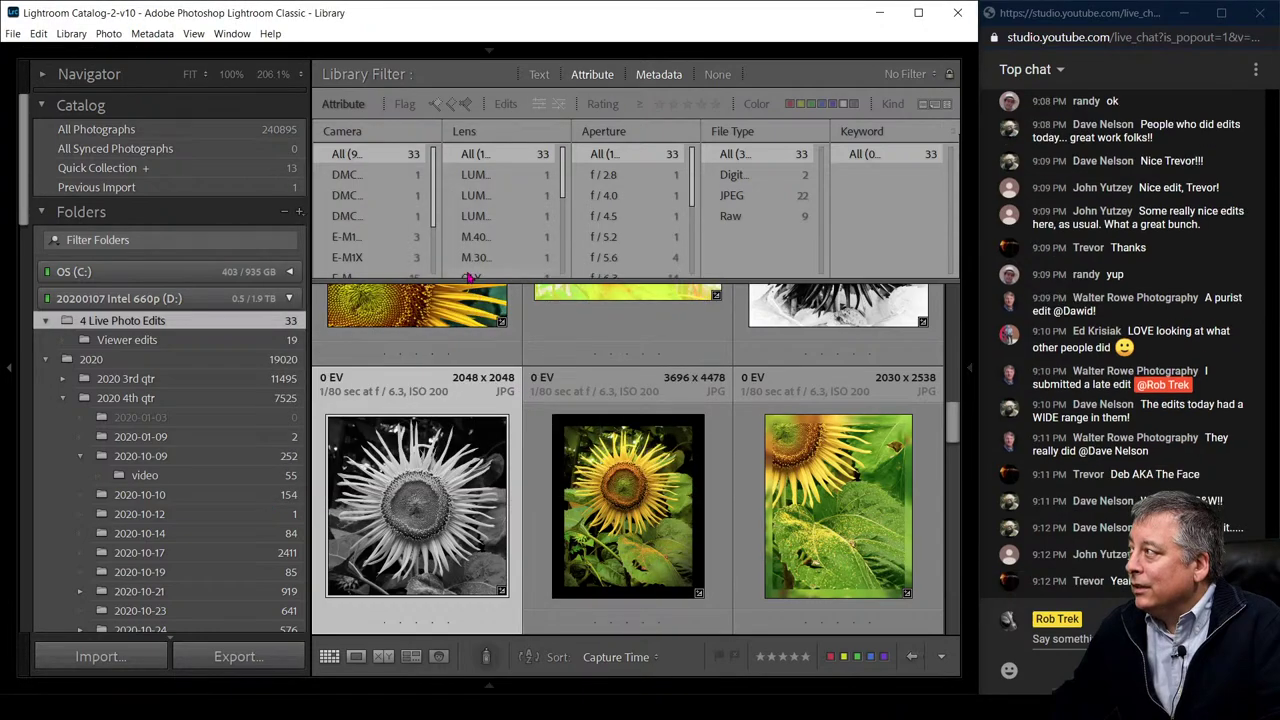
Browse the folder's raw and JPEG files by file type, and filter it to the digital negative (DNG) files
{"action": "left_click", "coordinate": [737, 176]}
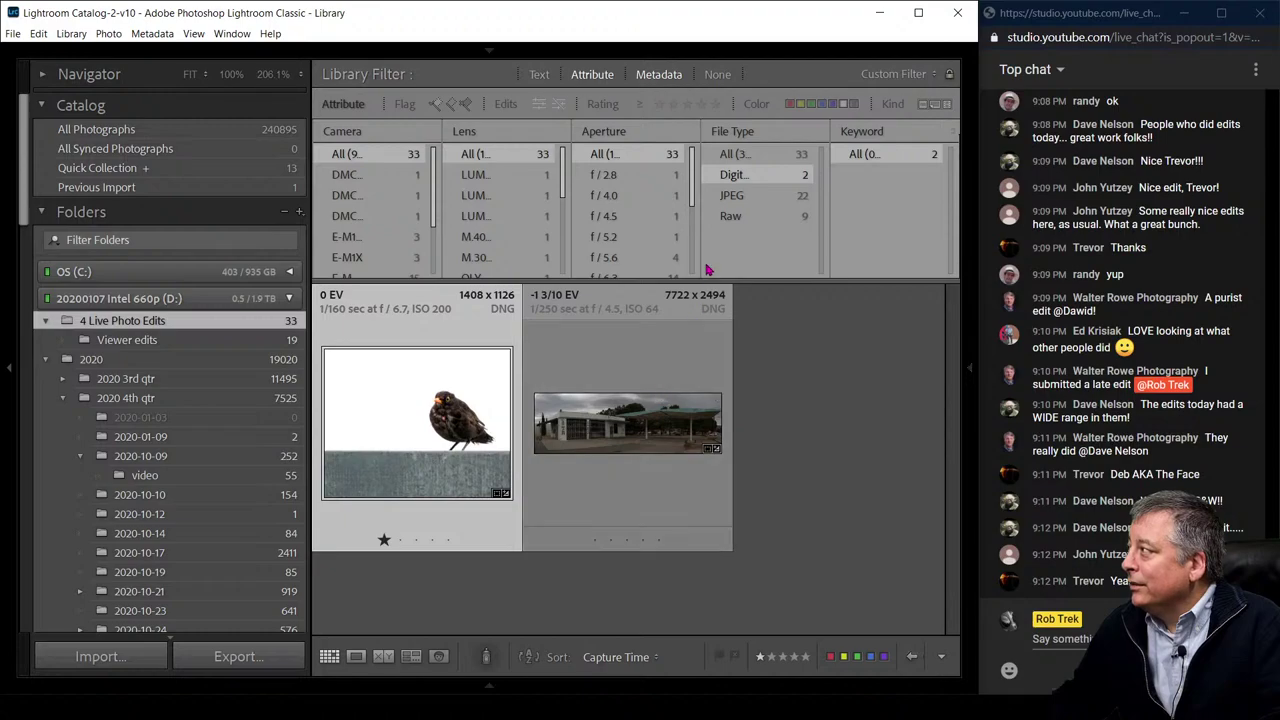
{"action": "left_click", "coordinate": [730, 216]}
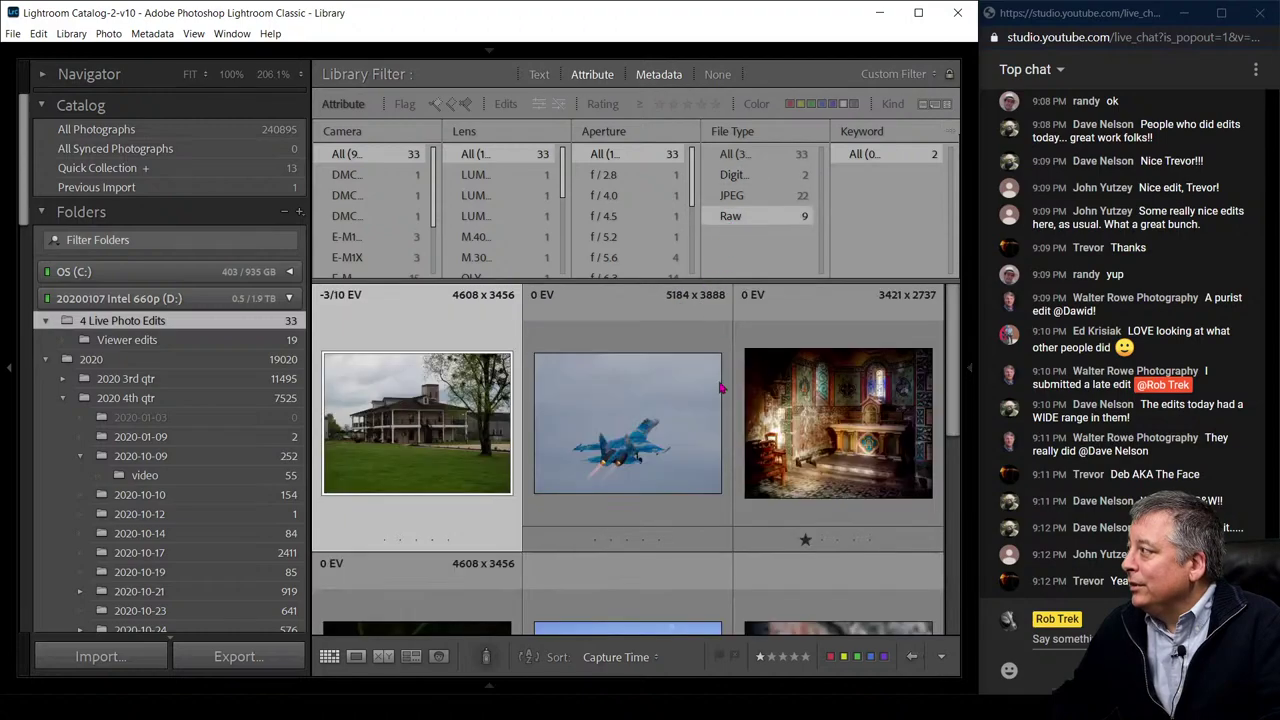
{"action": "scroll", "coordinate": [722, 437], "scroll_direction": "down", "scroll_amount": 2}
{"action": "scroll", "coordinate": [722, 437], "scroll_direction": "down", "scroll_amount": 5}
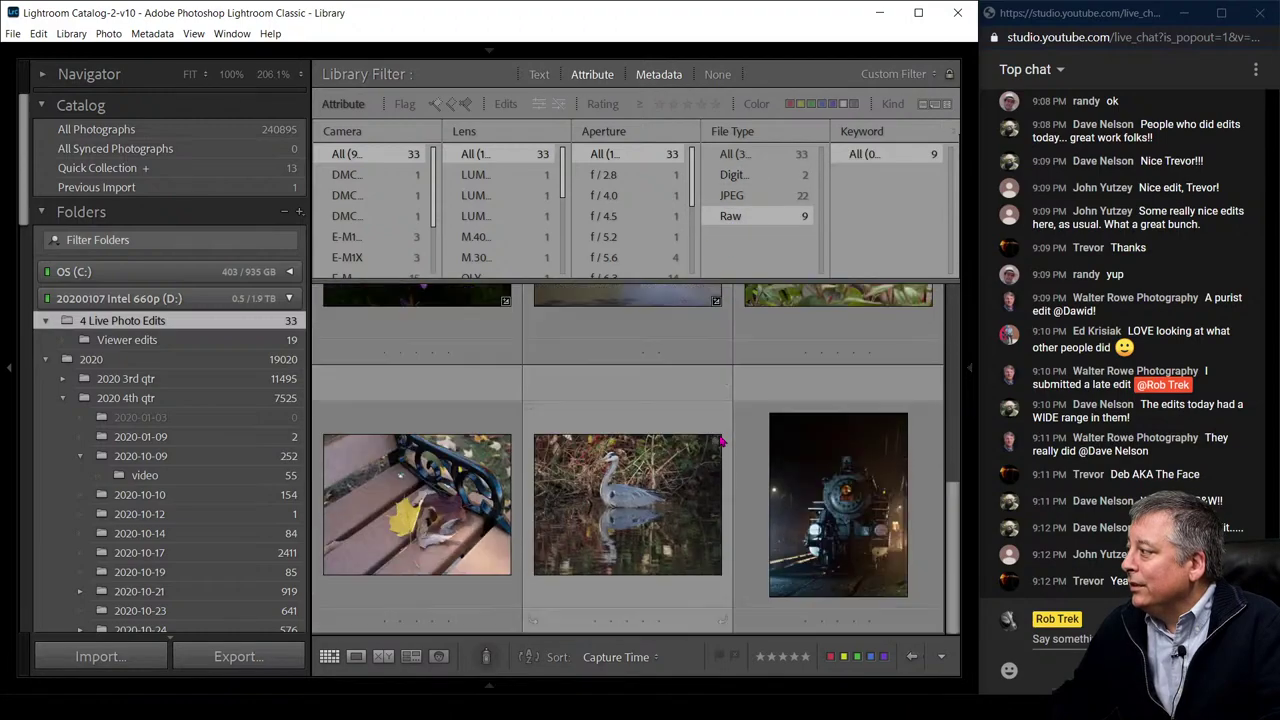
{"action": "scroll", "coordinate": [722, 441], "scroll_direction": "up", "scroll_amount": 3}
{"action": "left_click", "coordinate": [757, 200]}
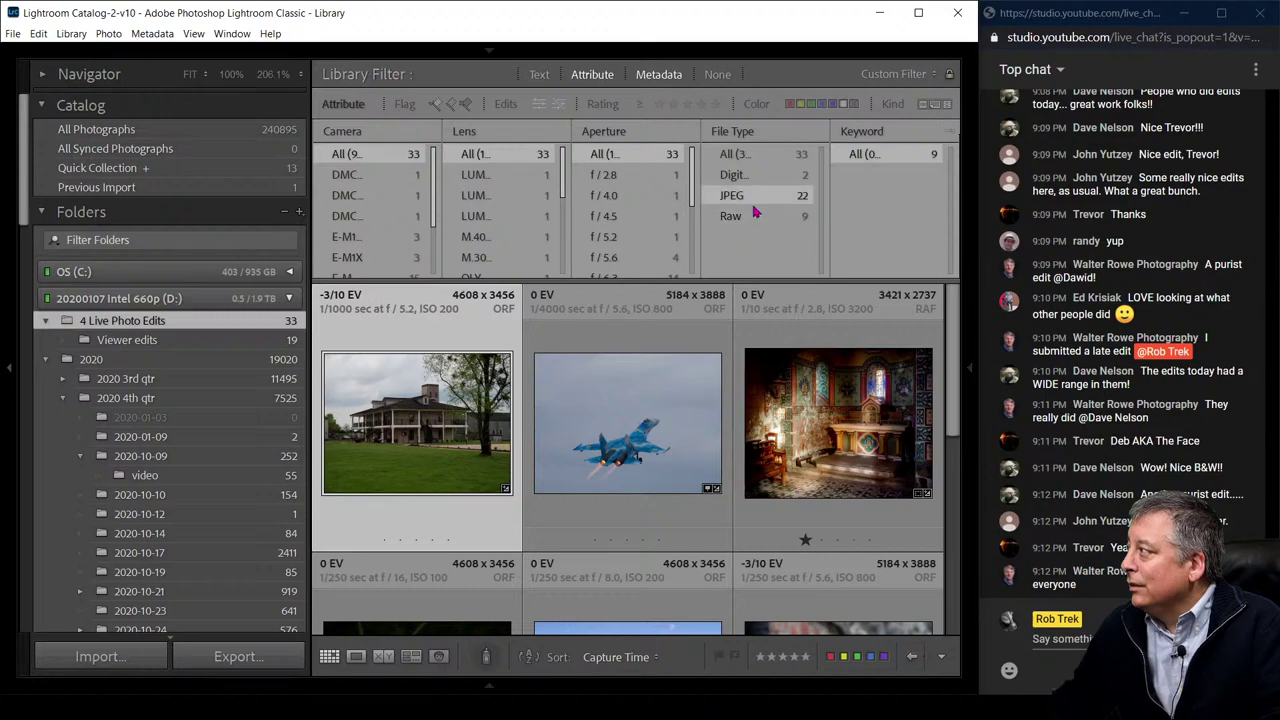
{"action": "left_click", "coordinate": [738, 175]}
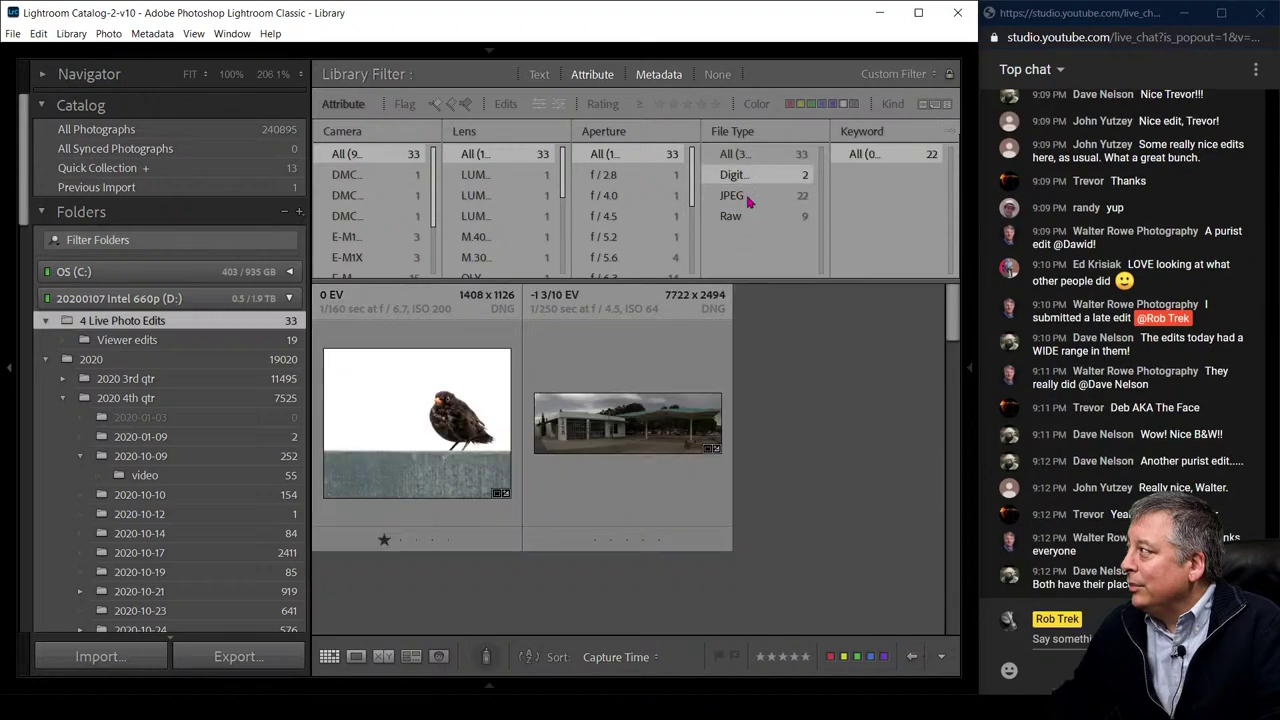
Open the car wash panorama DNG enlarged, hide the folder list, and show the histogram and quick adjustments beside it
{"action": "double_click", "coordinate": [683, 410]}
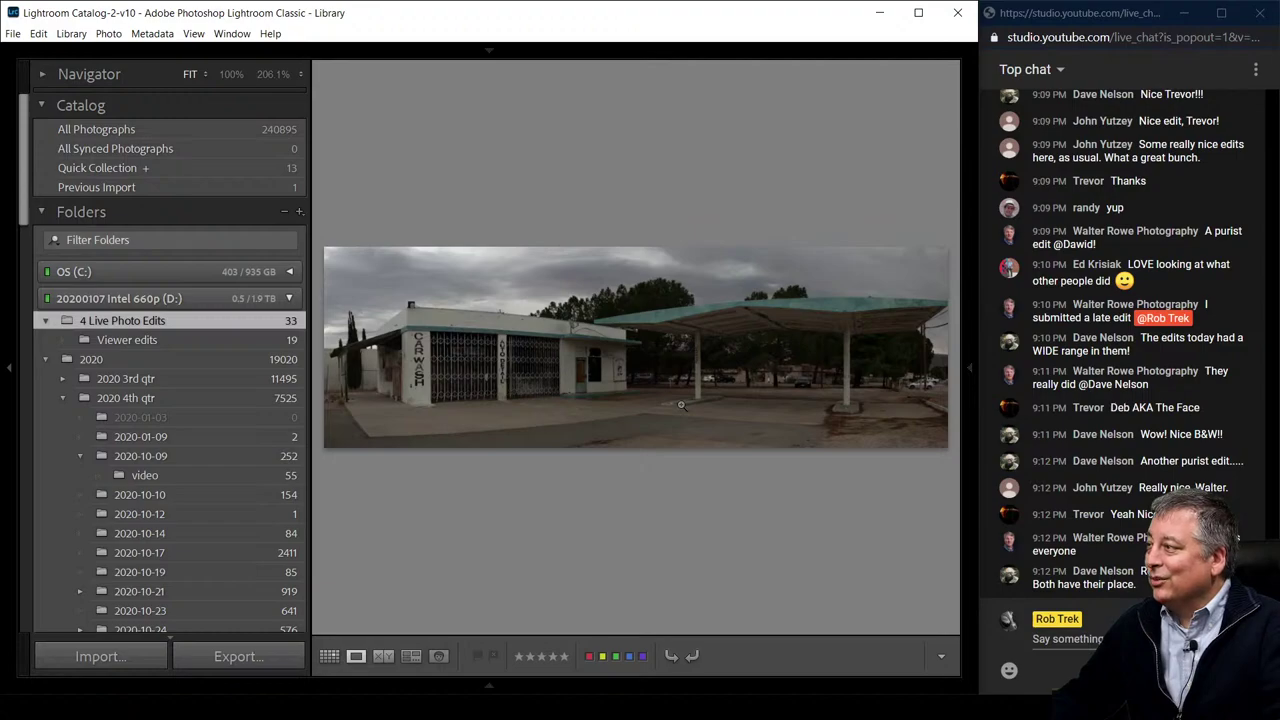
{"action": "left_click", "coordinate": [8, 370]}
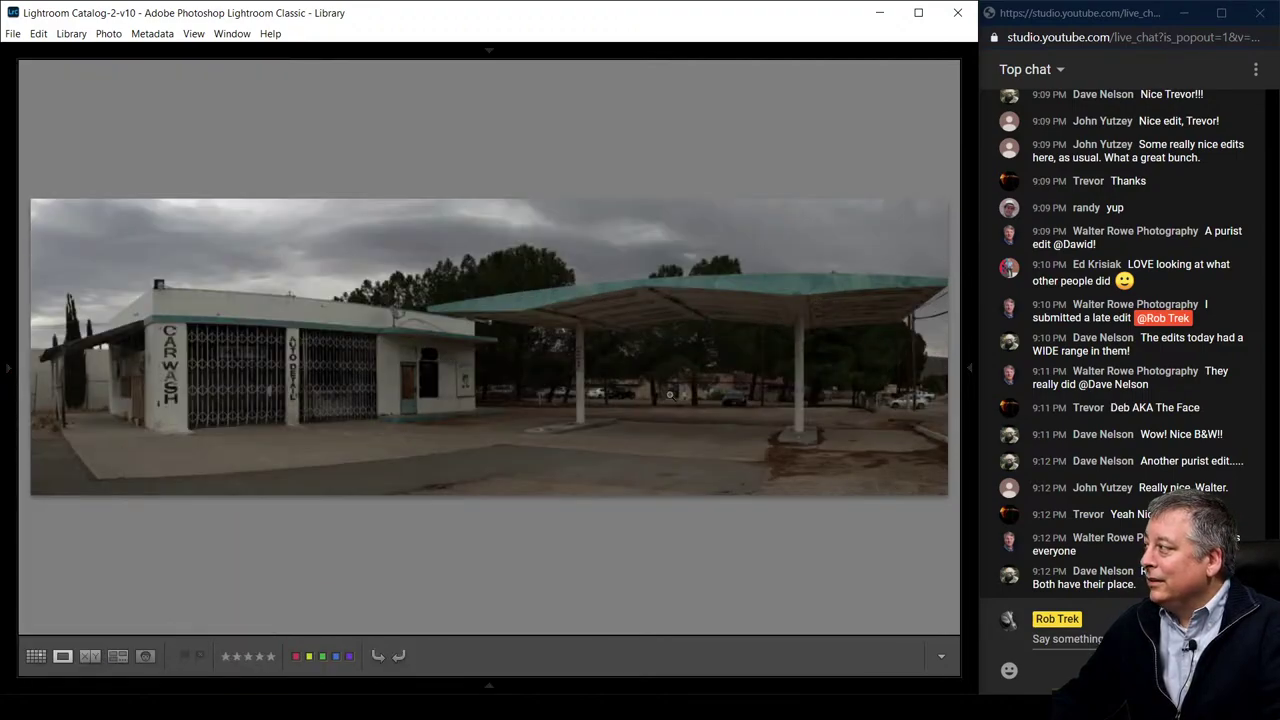
{"action": "mouse_move", "coordinate": [968, 370]}
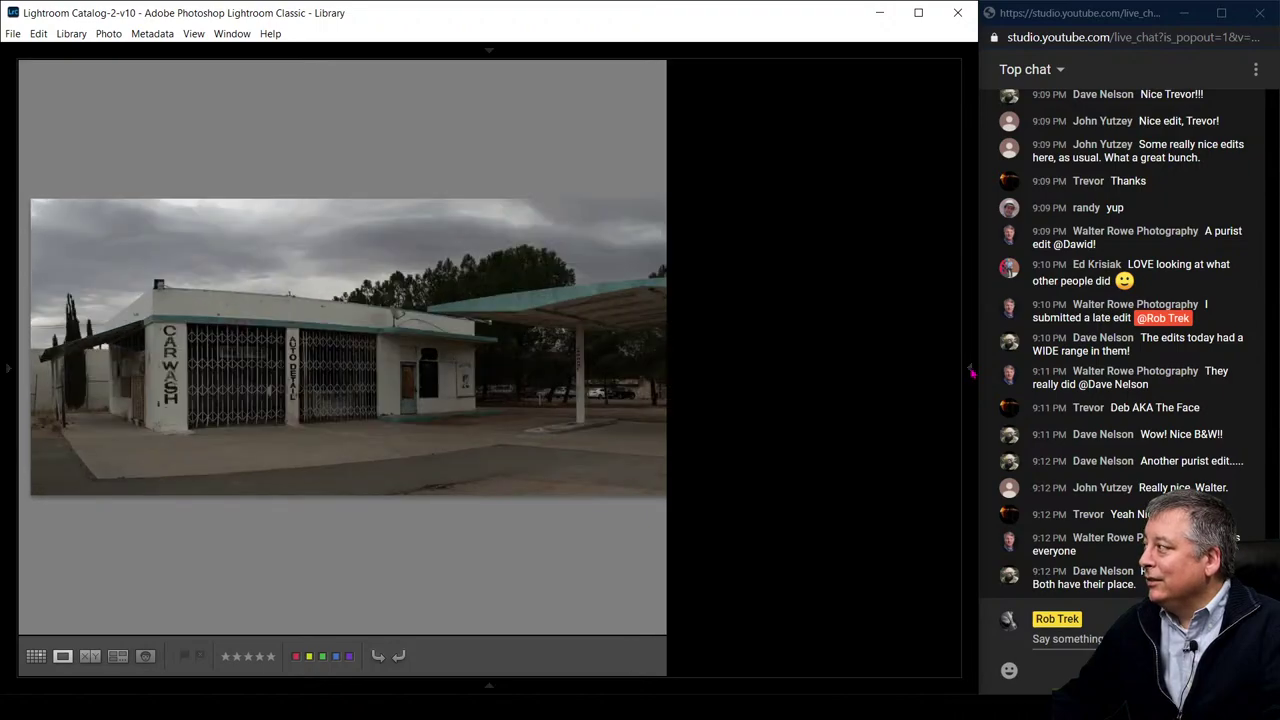
{"action": "left_click", "coordinate": [970, 372]}
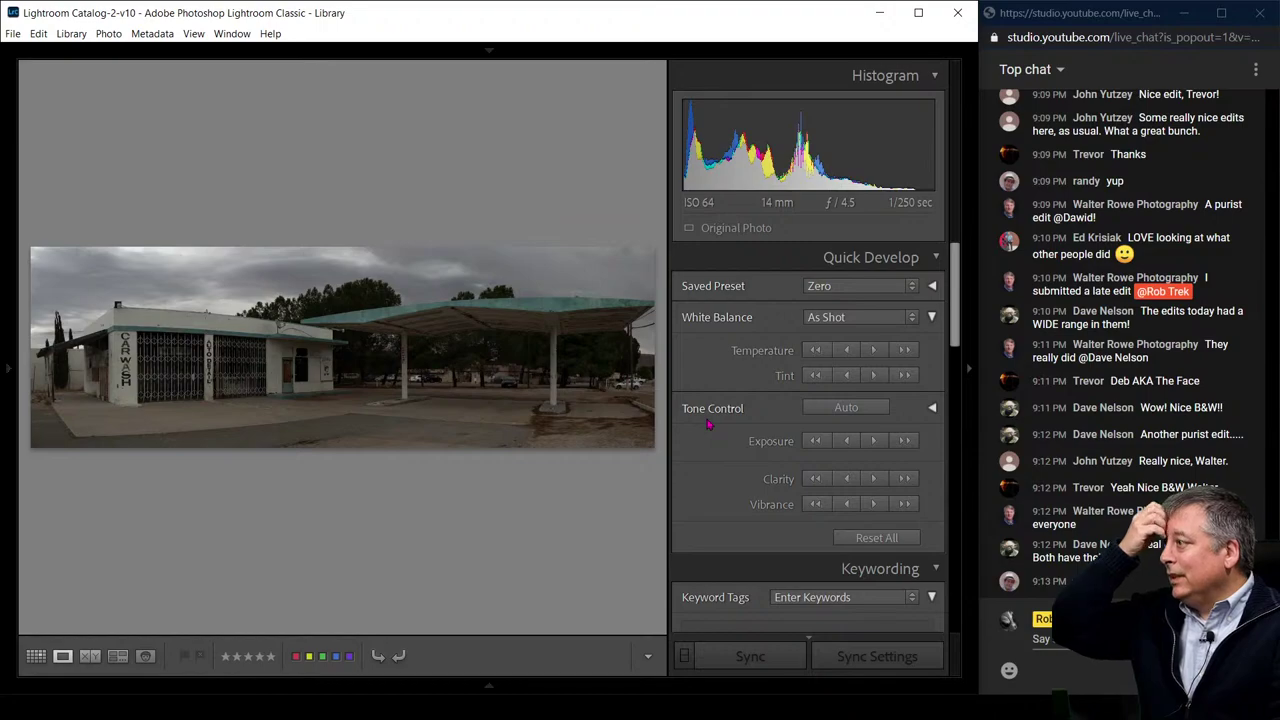
Check the car wash panorama's crop boundaries and file info in the Develop module
{"action": "key", "text": "r"}
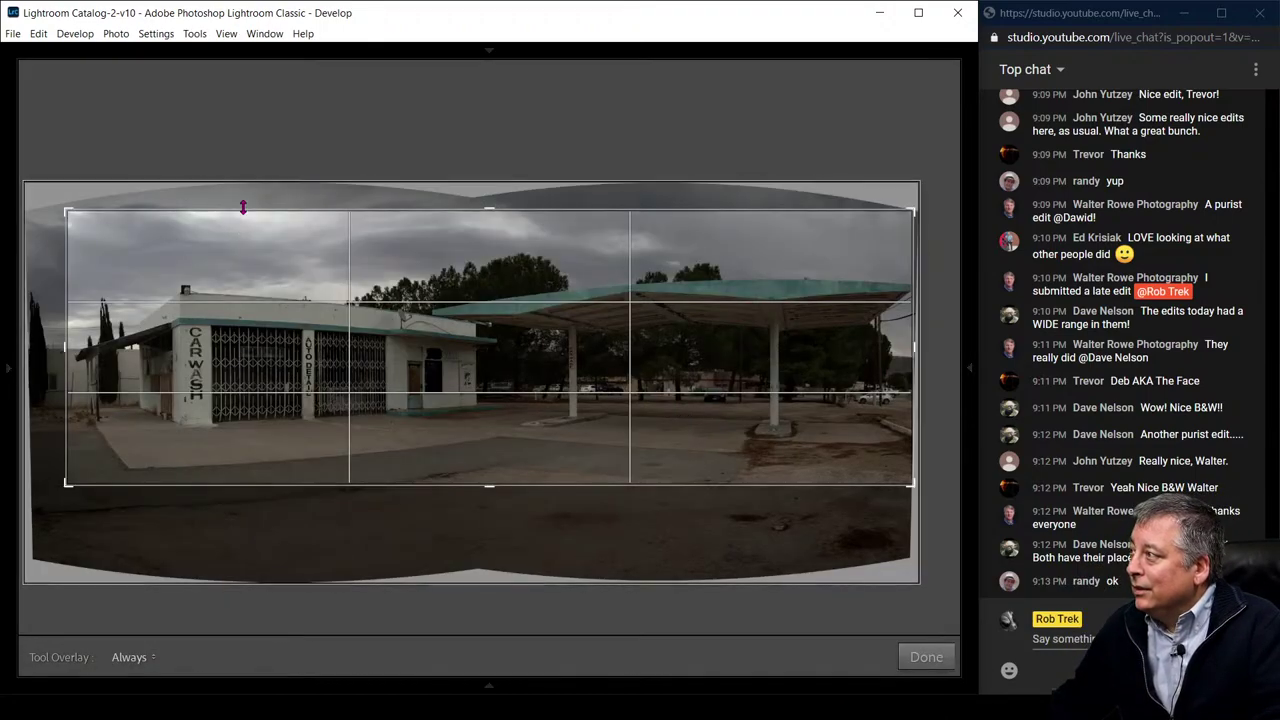
{"action": "double_click", "coordinate": [671, 409]}
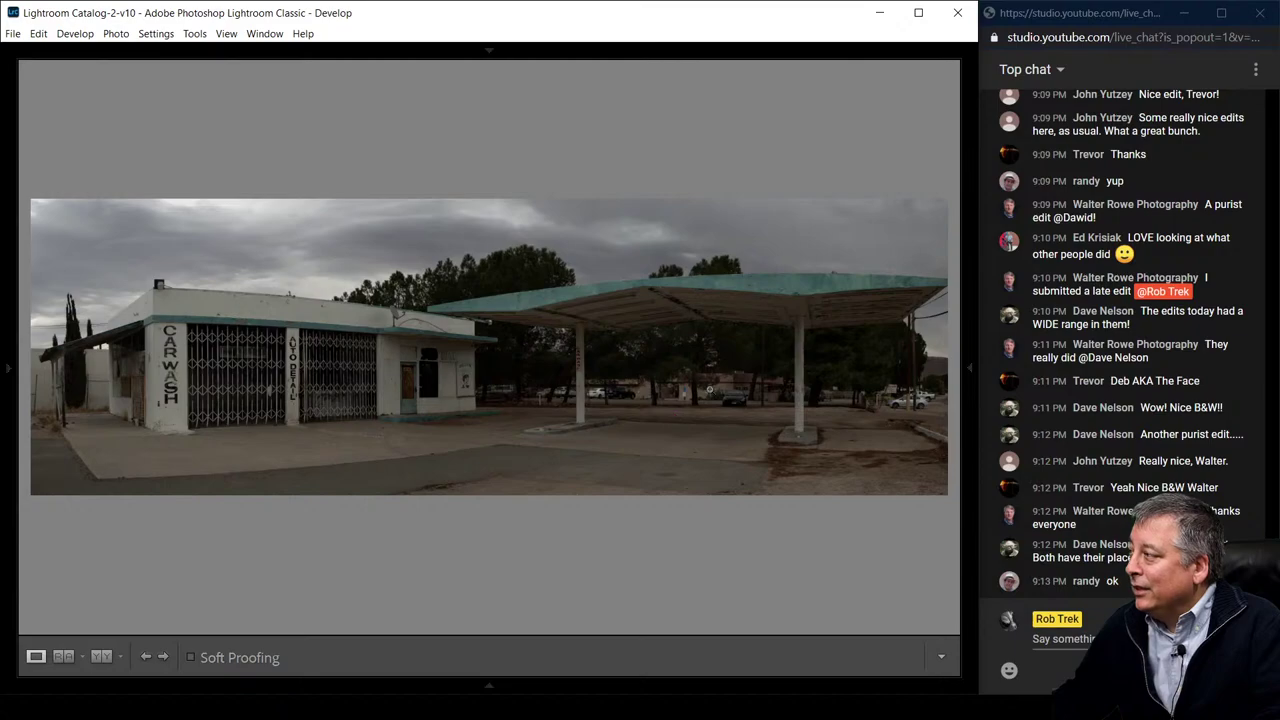
{"action": "key", "text": "i"}
{"action": "key", "text": "i"}
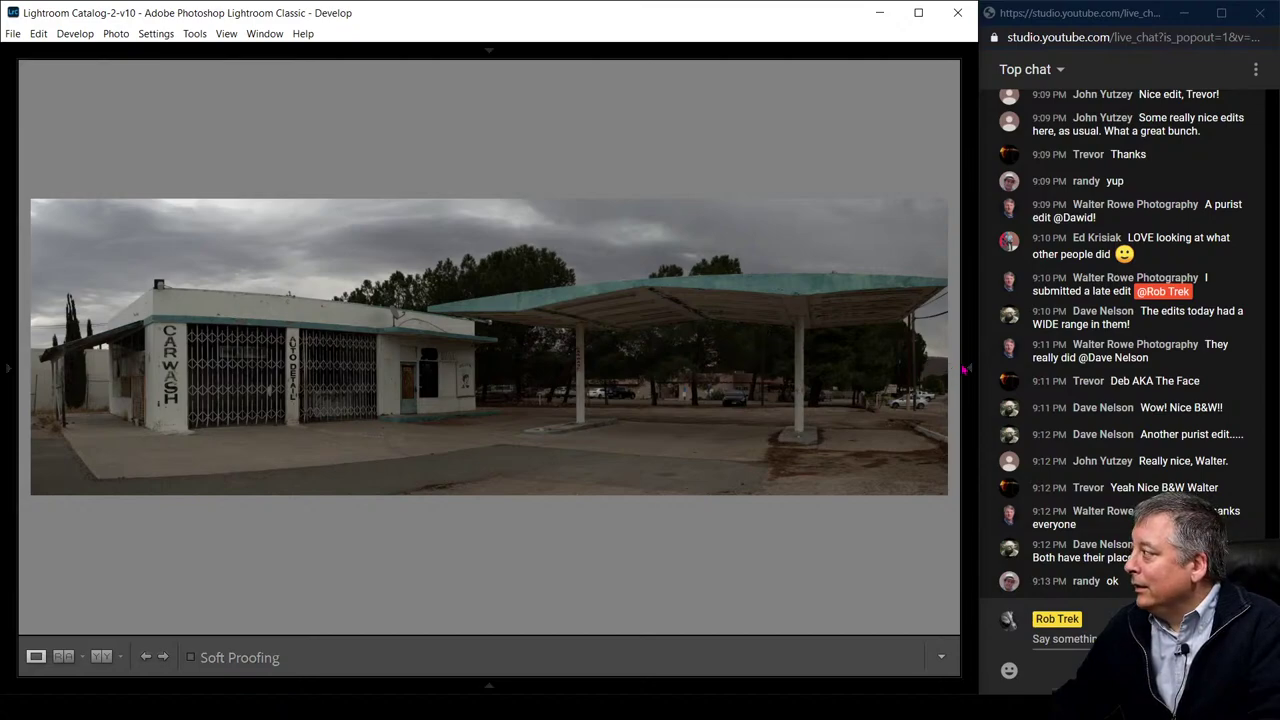
Apply Auto tone to the car wash panorama with the Basic adjustments shown
{"action": "mouse_move", "coordinate": [966, 370]}
{"action": "key", "text": "Right"}
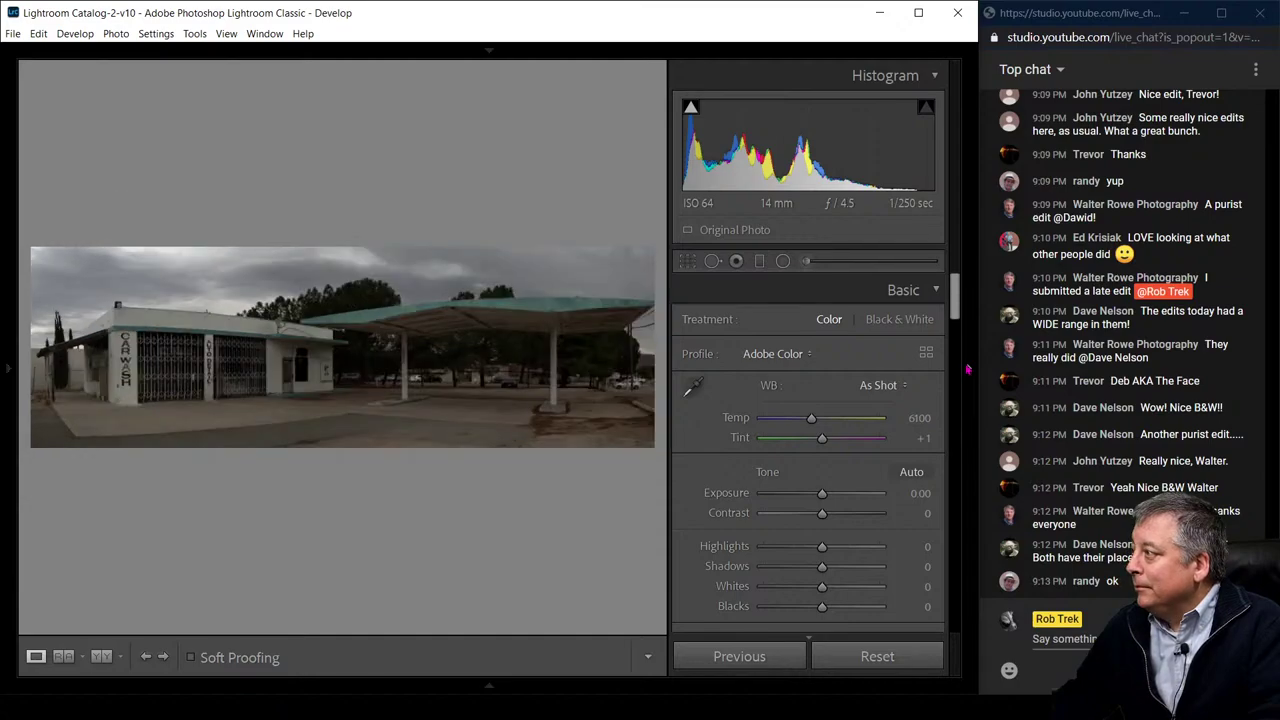
{"action": "left_click", "coordinate": [910, 466]}
Zoom in on the building's WAX sign and set Sharpening Amount to 65, Masking to 61, and Color noise reduction to 7
{"action": "scroll", "coordinate": [860, 478], "scroll_direction": "down", "scroll_amount": 5}
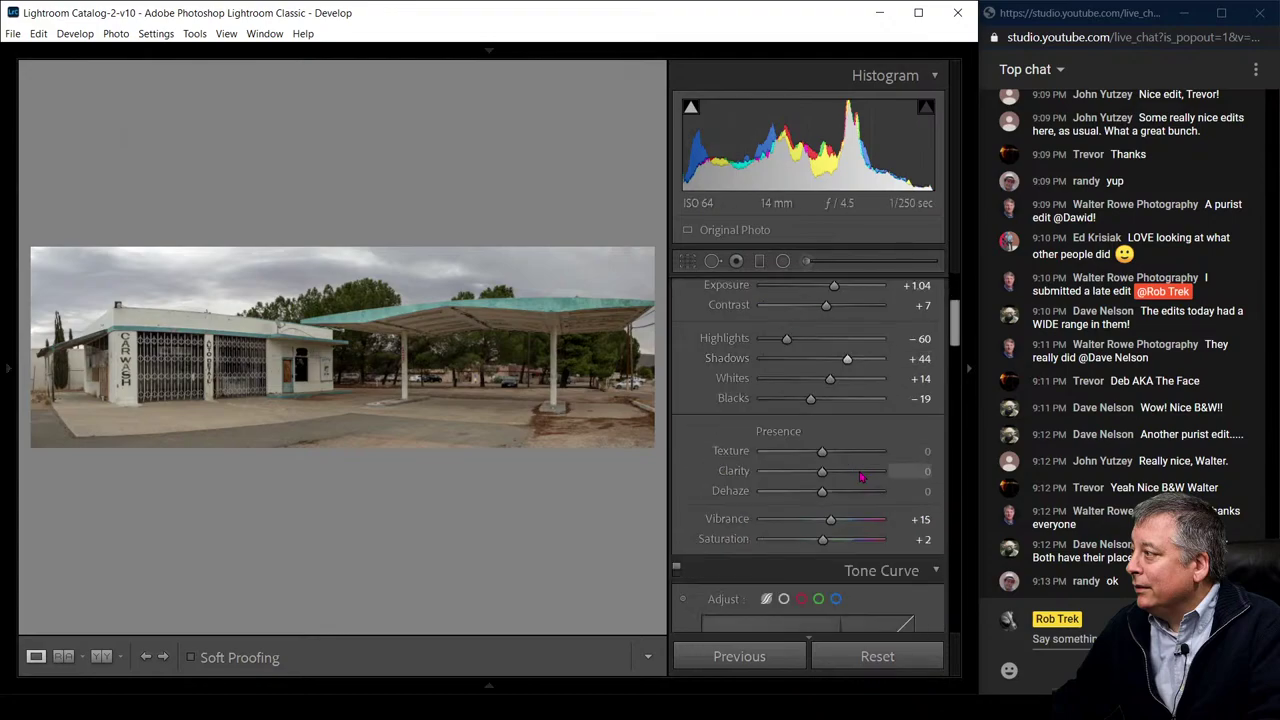
{"action": "scroll", "coordinate": [860, 478], "scroll_direction": "down", "scroll_amount": 10}
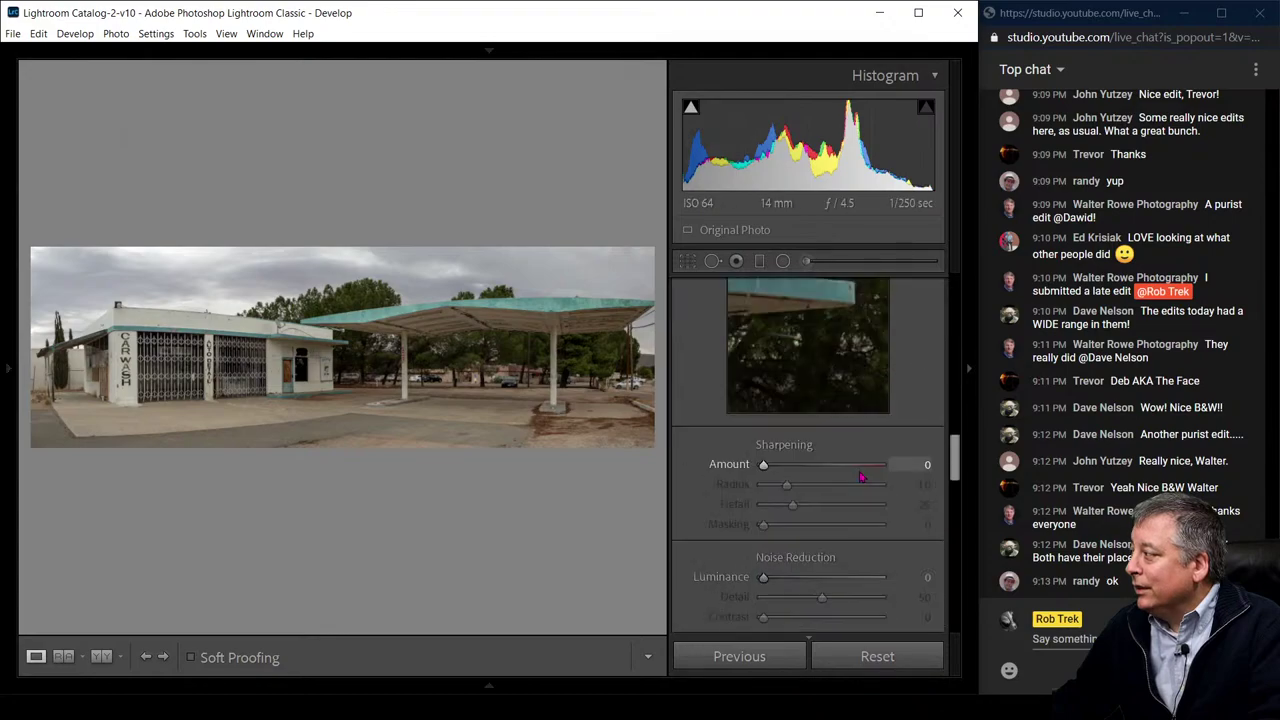
{"action": "scroll", "coordinate": [860, 478], "scroll_direction": "up", "scroll_amount": 1}
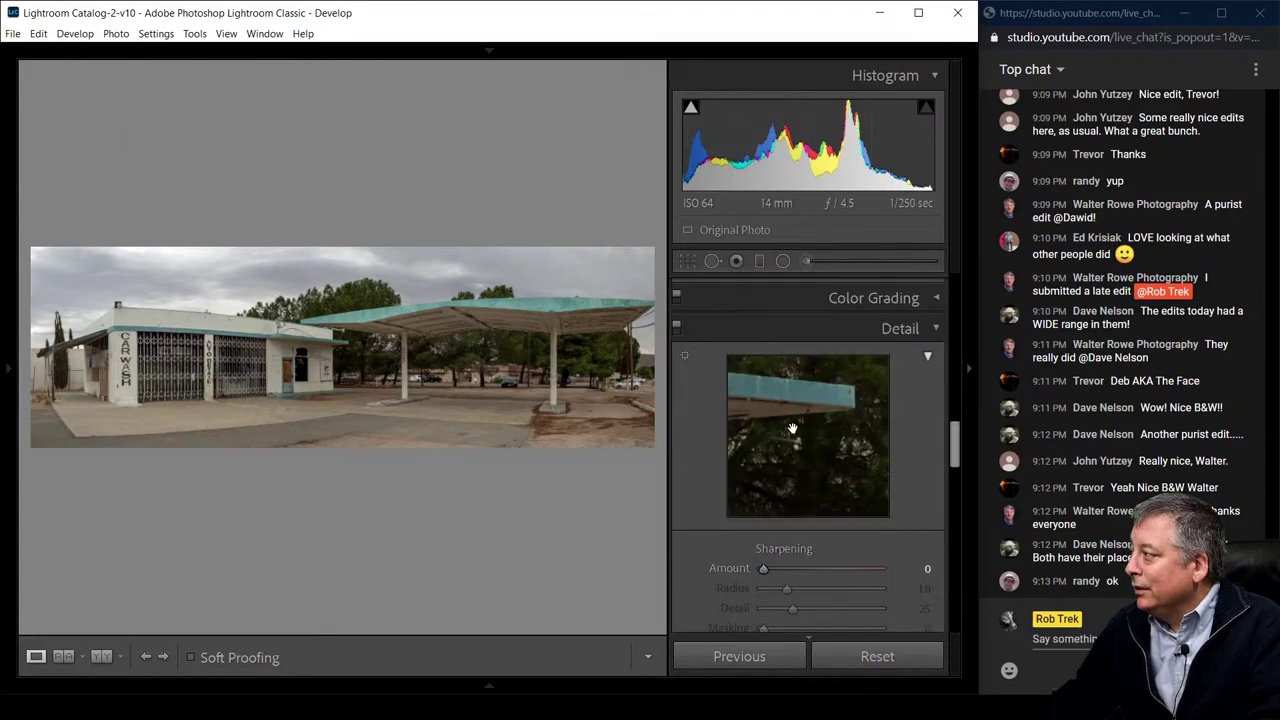
{"action": "left_click", "coordinate": [339, 358]}
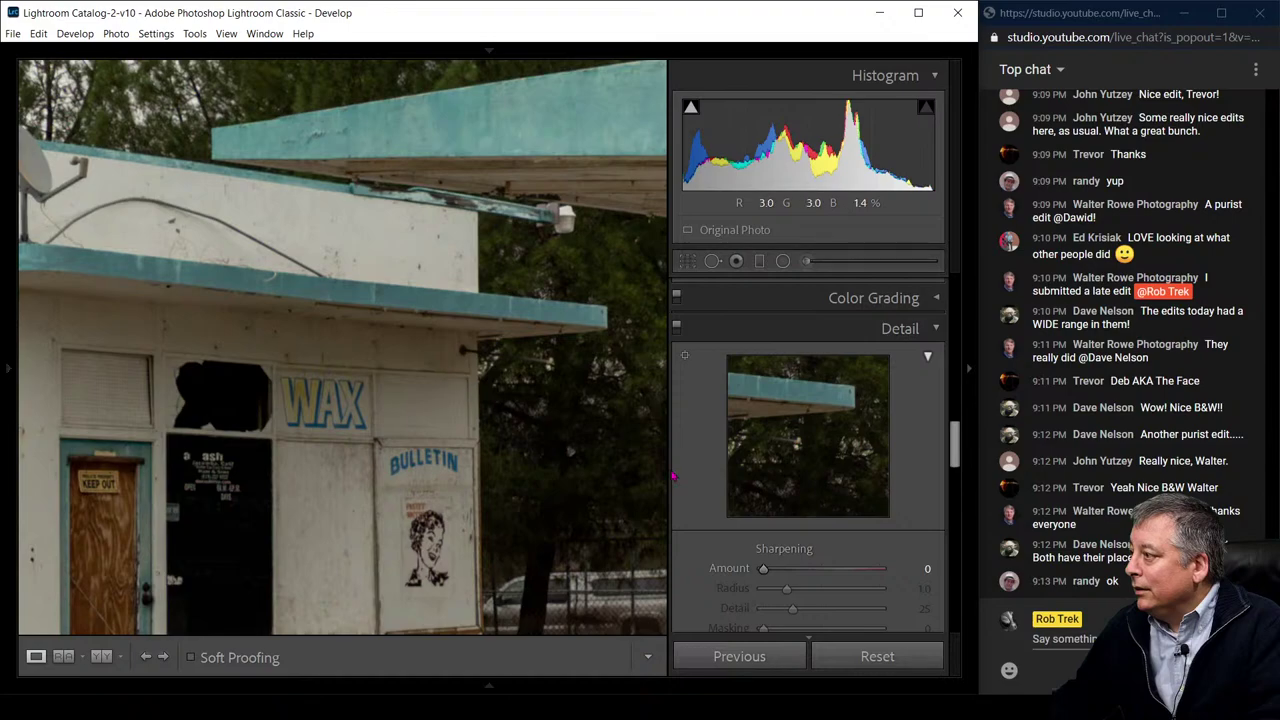
{"action": "scroll", "coordinate": [792, 536], "scroll_direction": "down", "scroll_amount": 2}
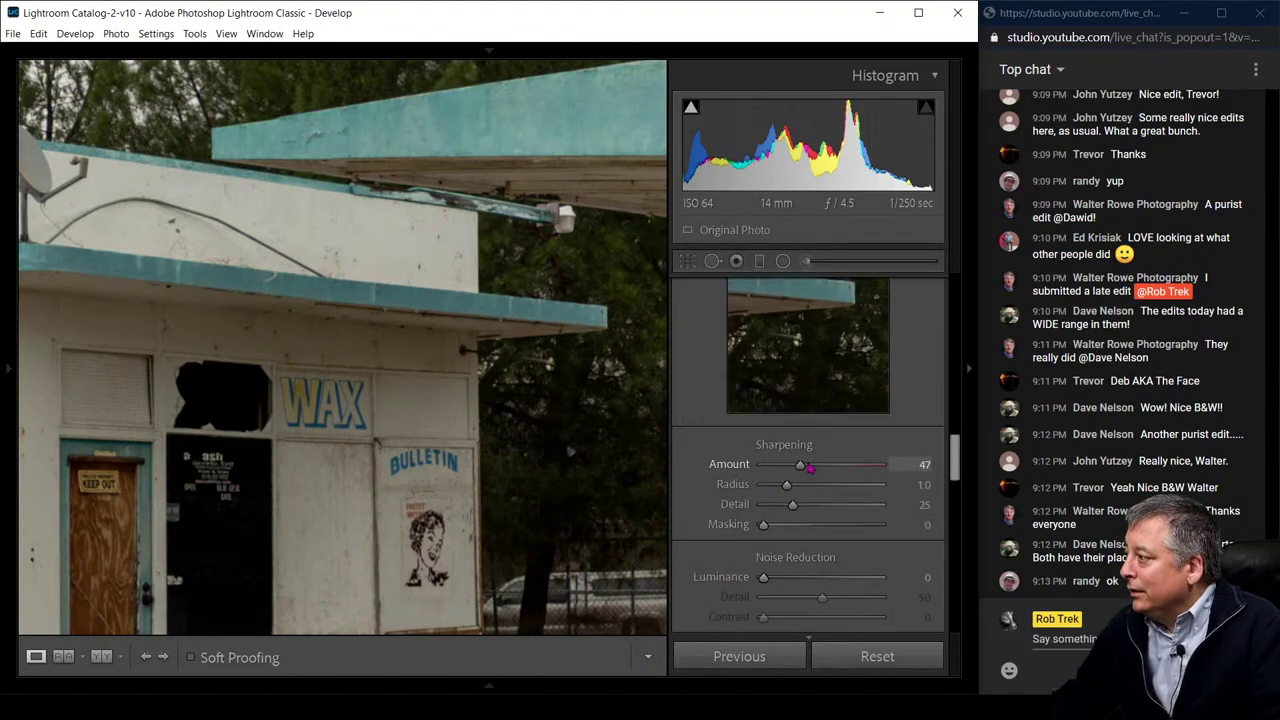
{"action": "left_click_drag", "start_coordinate": [763, 464], "coordinate": [814, 467]}
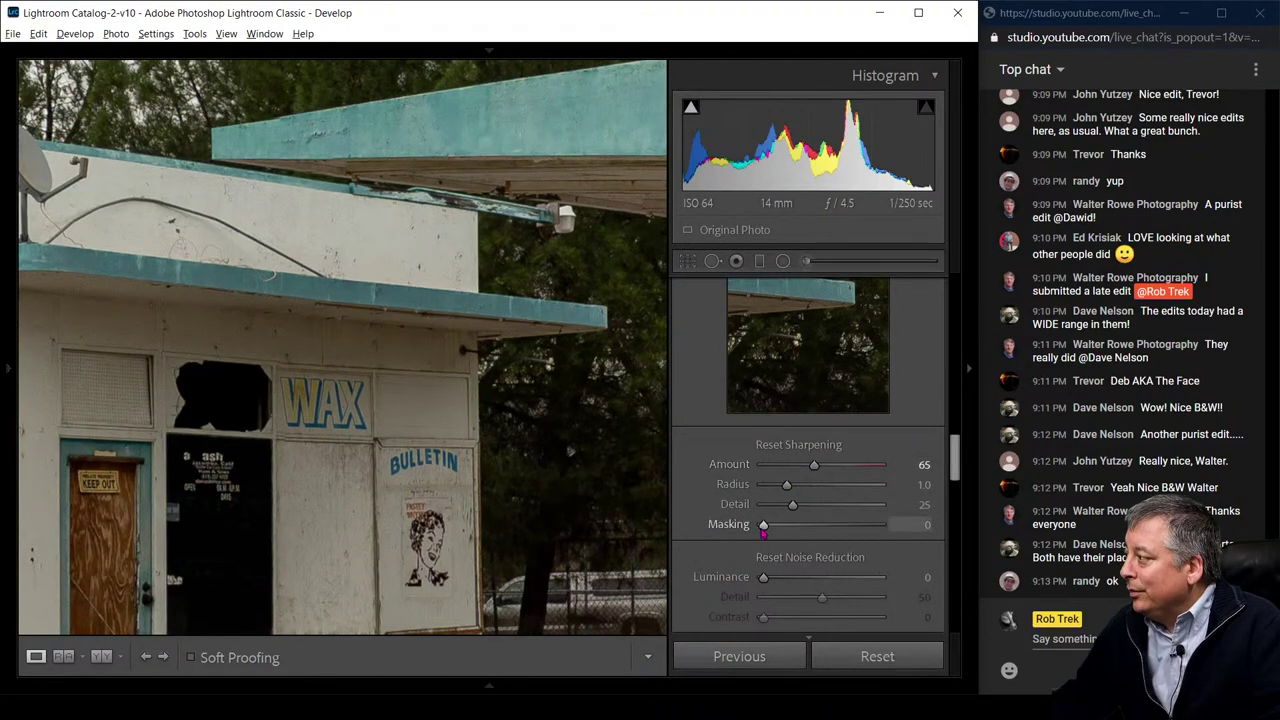
{"action": "left_click_drag", "start_coordinate": [763, 524], "coordinate": [772, 553]}
{"action": "scroll", "coordinate": [808, 560], "scroll_direction": "down", "scroll_amount": 2}
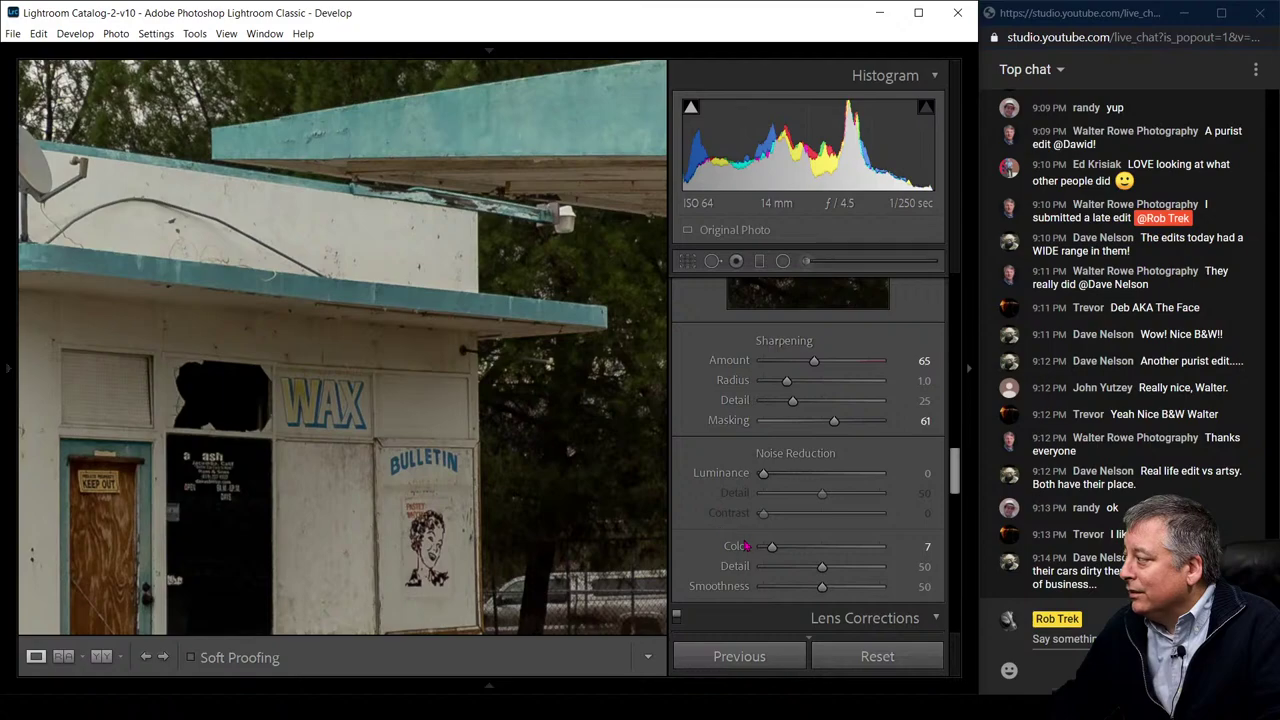
Set the panorama's manual lens Distortion amount to +100 with Constrain Crop enabled
{"action": "scroll", "coordinate": [701, 542], "scroll_direction": "down", "scroll_amount": 8}
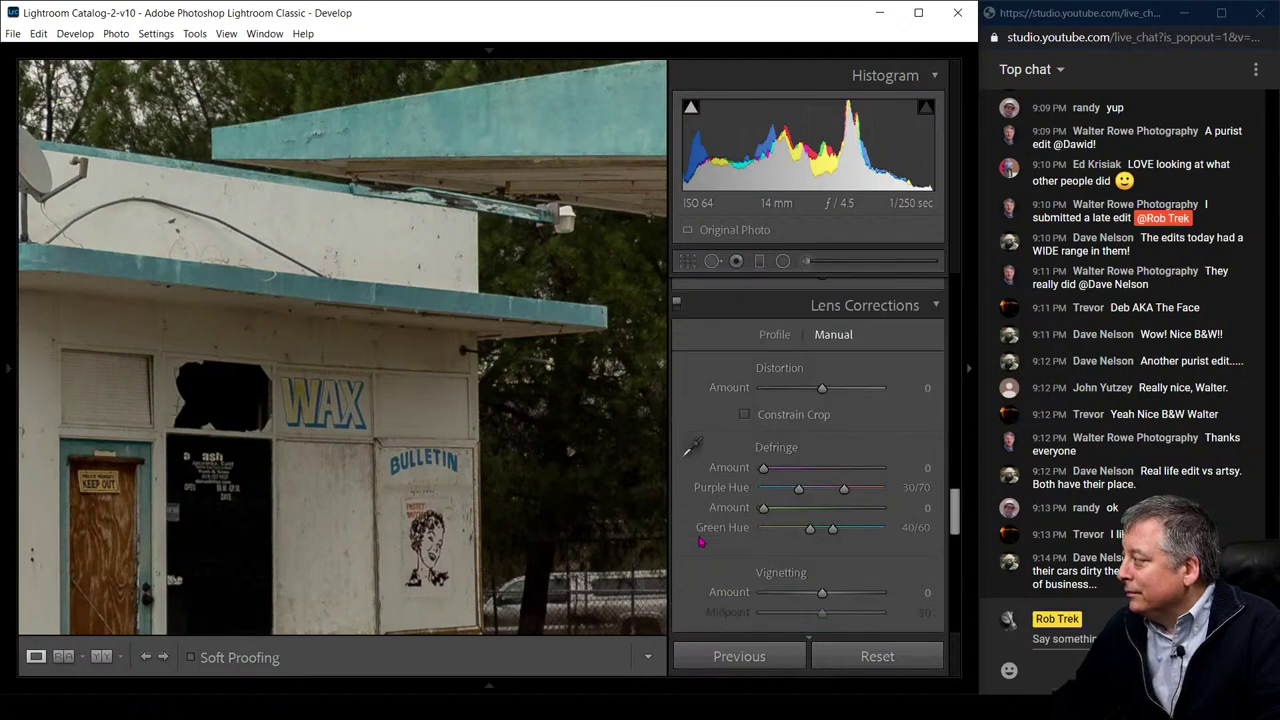
{"action": "scroll", "coordinate": [701, 542], "scroll_direction": "down", "scroll_amount": 5}
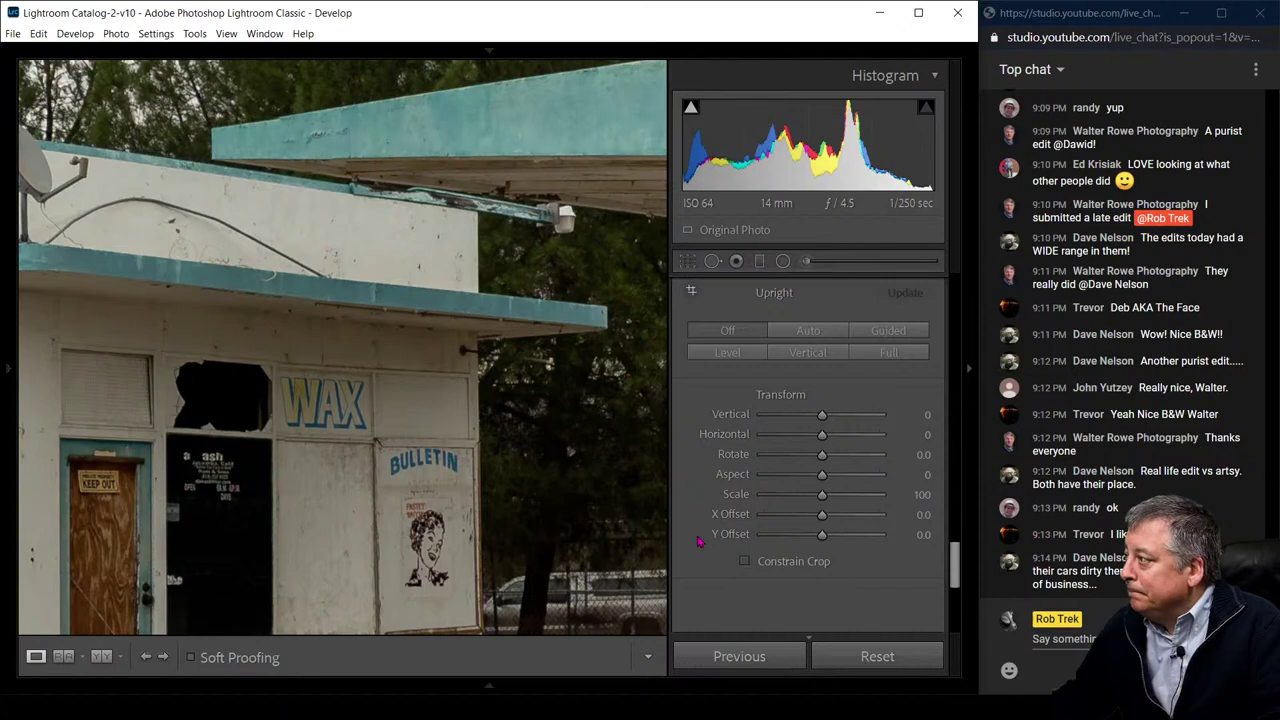
{"action": "left_click", "coordinate": [568, 498]}
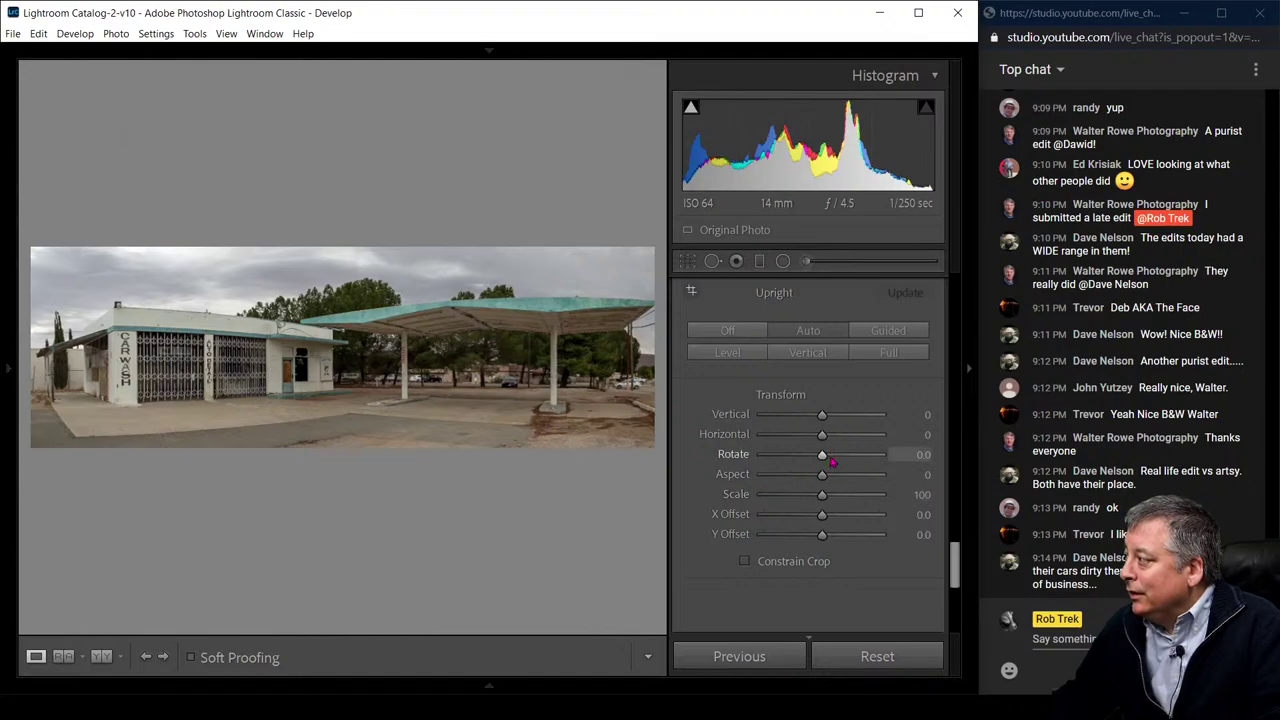
{"action": "scroll", "coordinate": [830, 460], "scroll_direction": "up", "scroll_amount": 3}
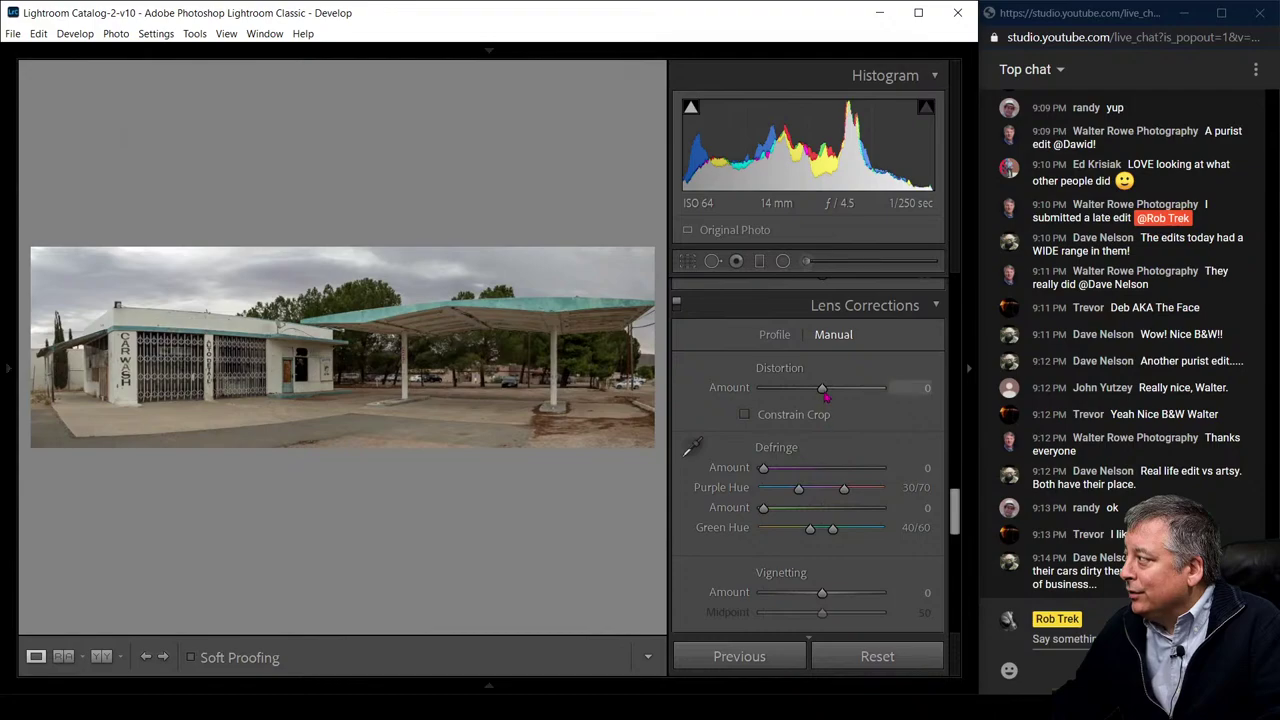
{"action": "left_click_drag", "start_coordinate": [822, 389], "coordinate": [848, 389]}
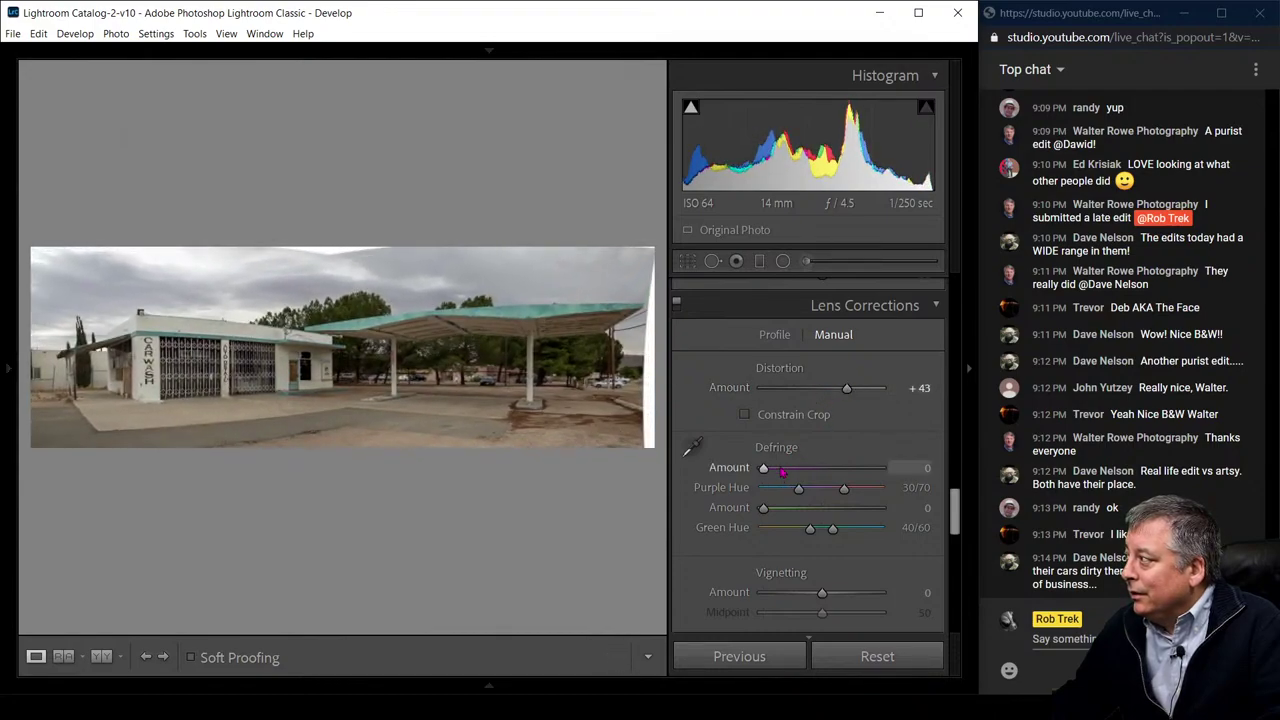
{"action": "left_click", "coordinate": [781, 418]}
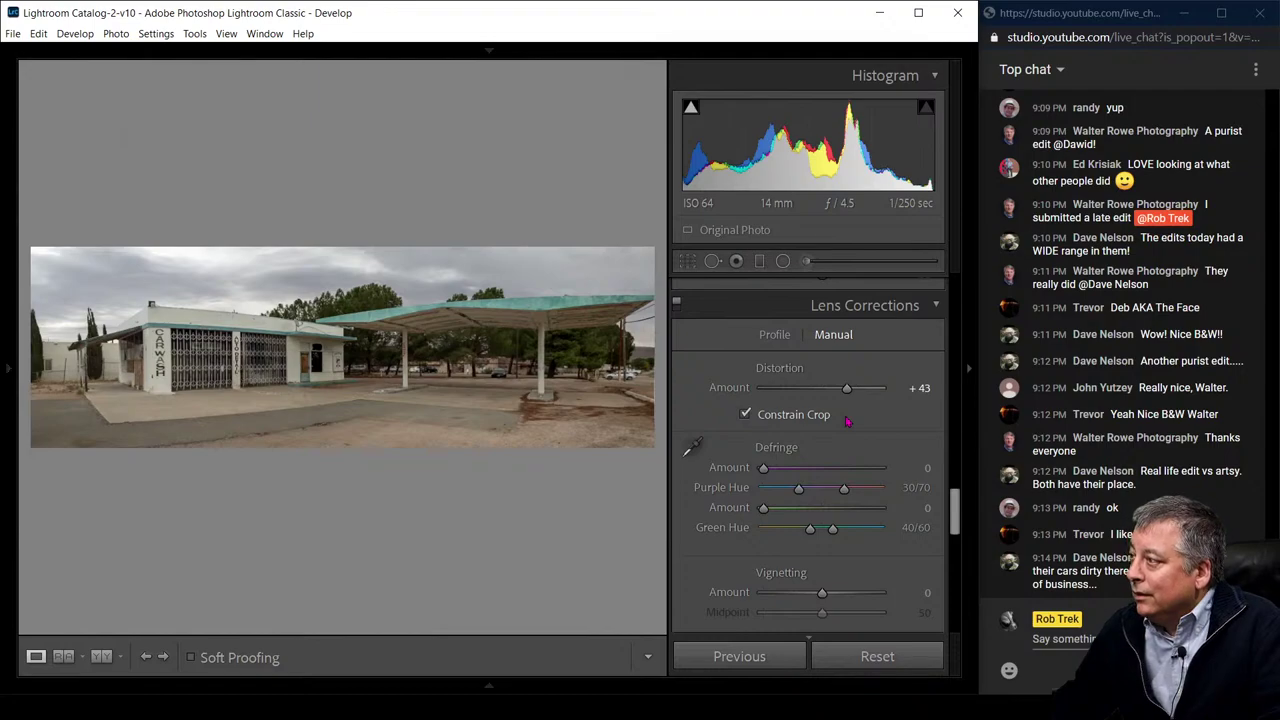
{"action": "left_click_drag", "start_coordinate": [847, 388], "coordinate": [899, 396]}
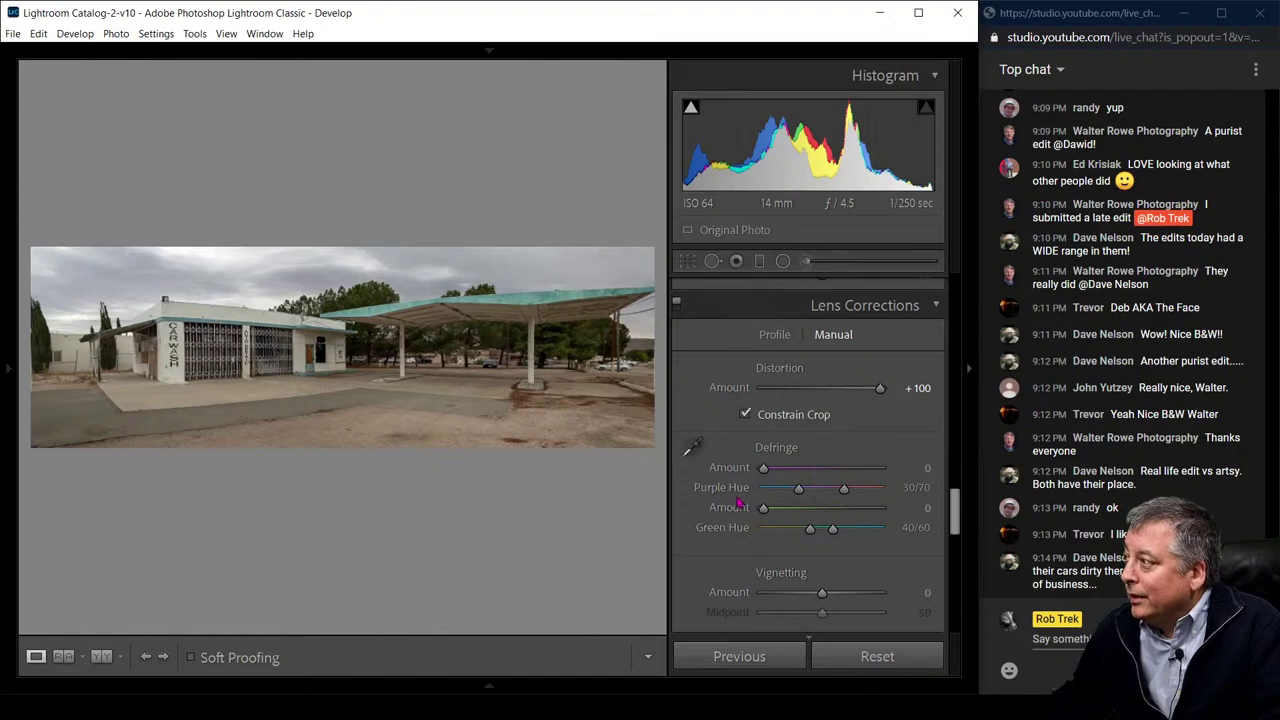
Convert the panorama to black and white and set Texture to +21, Clarity to +31 and Dehaze to +94
{"action": "key", "text": "v"}
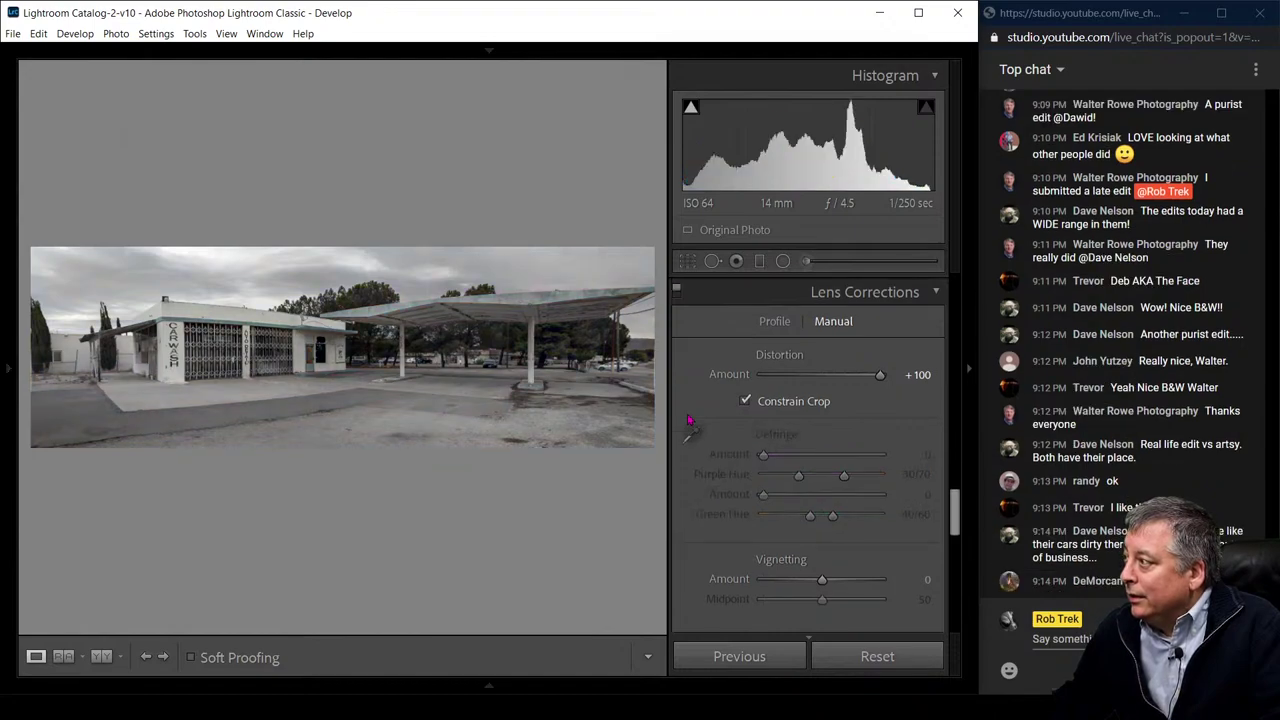
{"action": "key", "text": "v"}
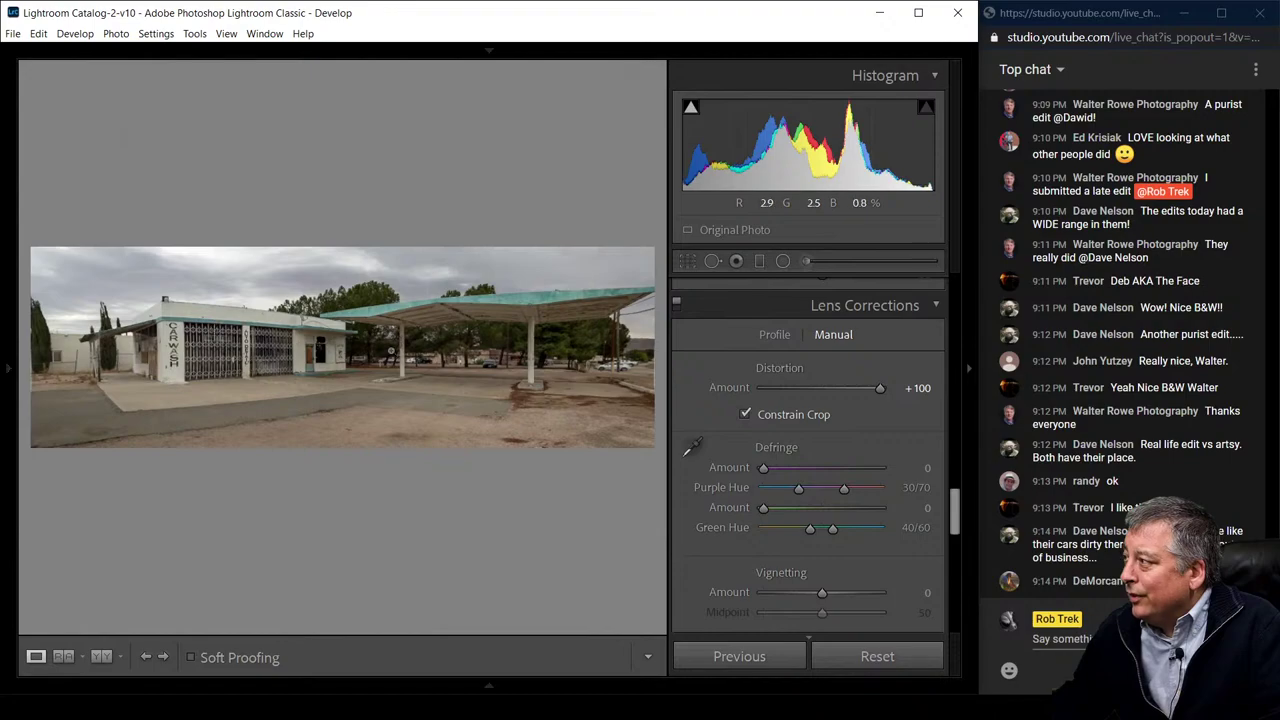
{"action": "key", "text": "v"}
{"action": "scroll", "coordinate": [742, 453], "scroll_direction": "up", "scroll_amount": 6}
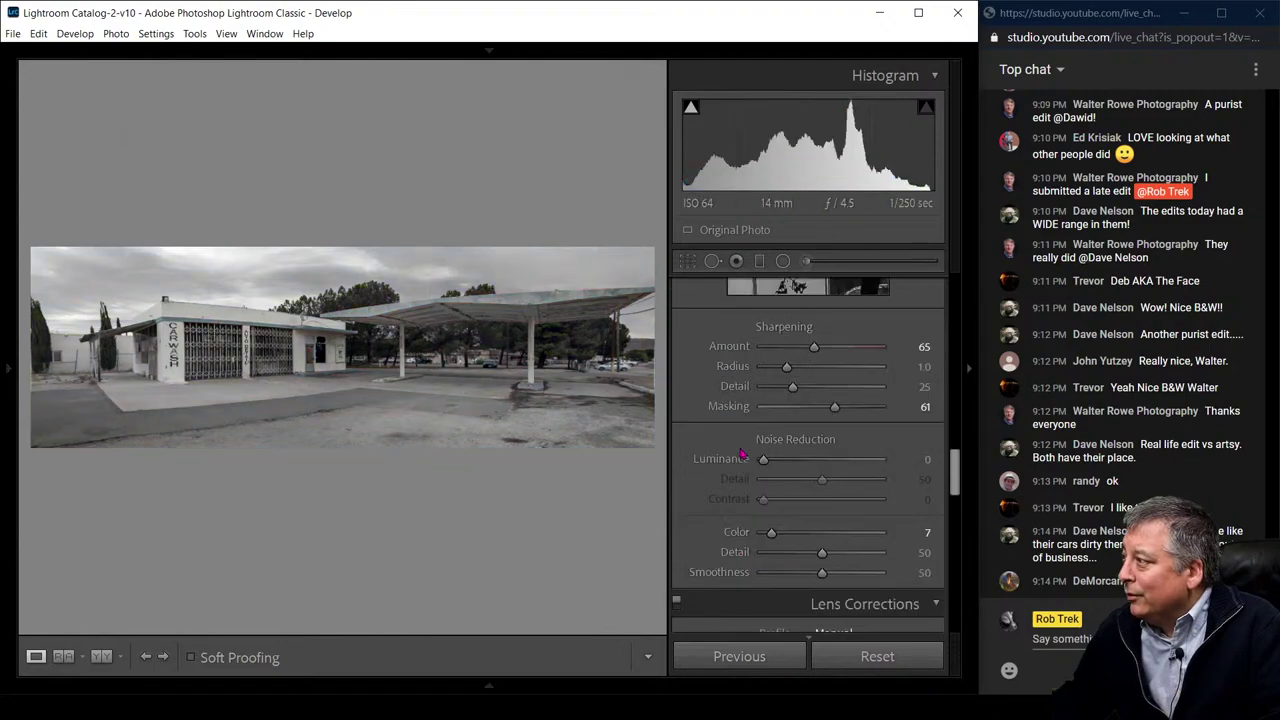
{"action": "scroll", "coordinate": [742, 453], "scroll_direction": "up", "scroll_amount": 10}
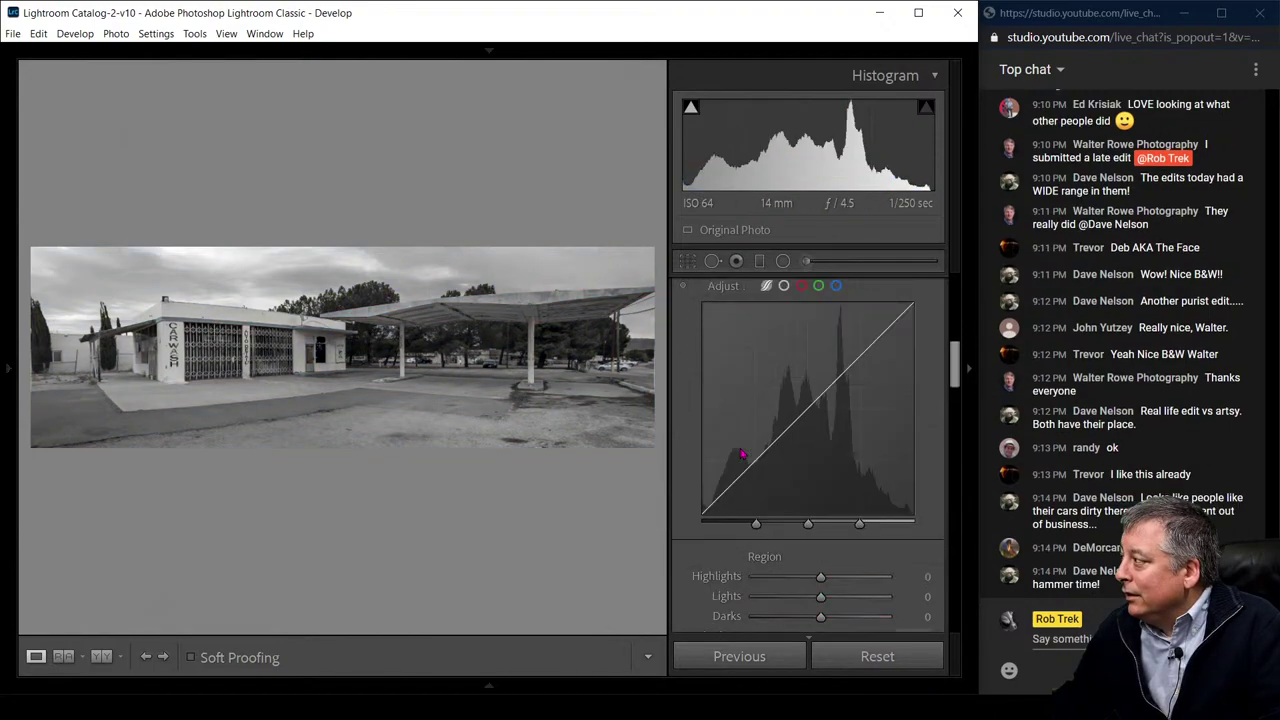
{"action": "scroll", "coordinate": [742, 453], "scroll_direction": "down", "scroll_amount": 4}
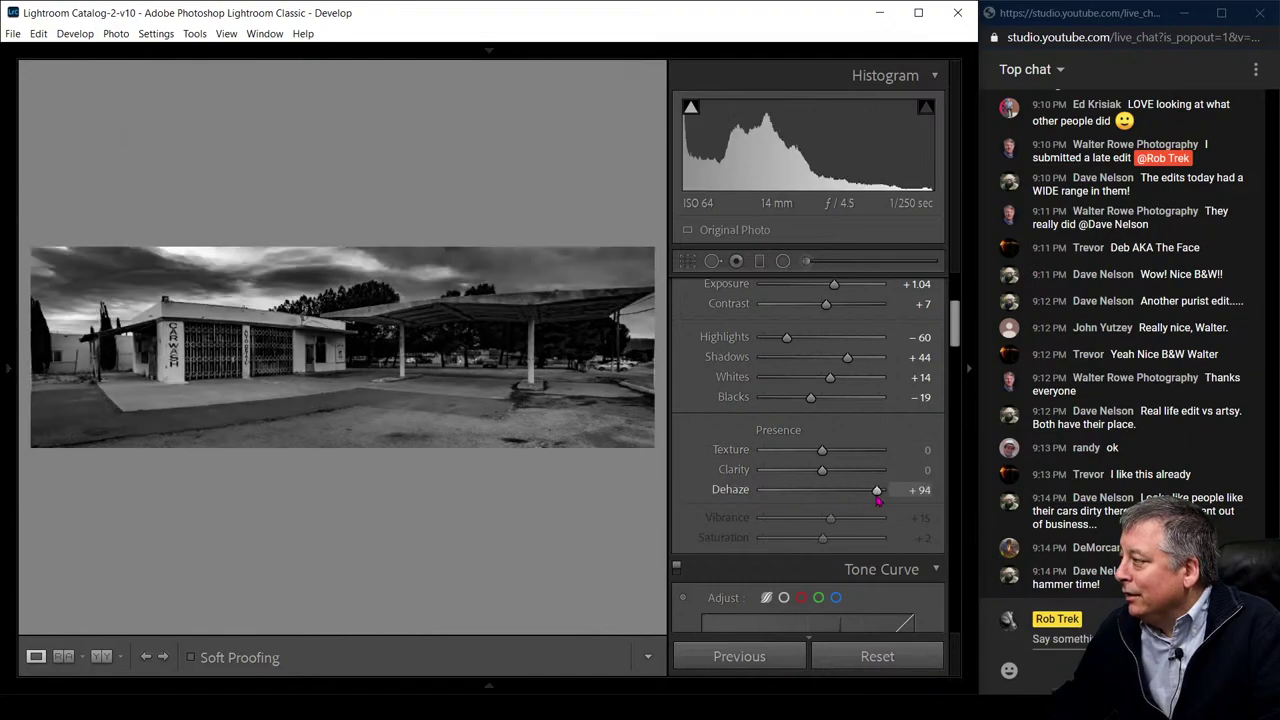
{"action": "mouse_move", "coordinate": [822, 469]}
{"action": "left_mouse_down"}
{"action": "mouse_move", "coordinate": [844, 471]}
{"action": "mouse_move", "coordinate": [835, 454]}
{"action": "left_mouse_up"}
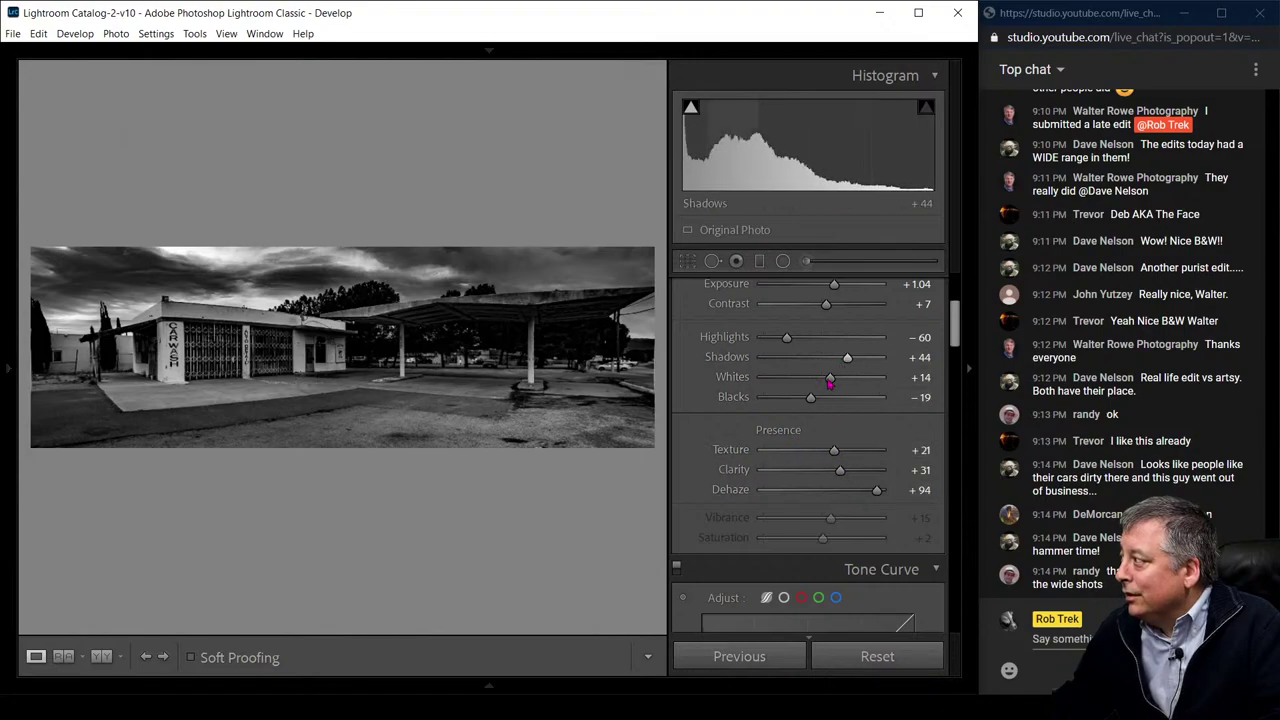
Set the black-and-white panorama's Exposure to +1.57 and Highlights to -100
{"action": "scroll", "coordinate": [807, 341], "scroll_direction": "up", "scroll_amount": 5}
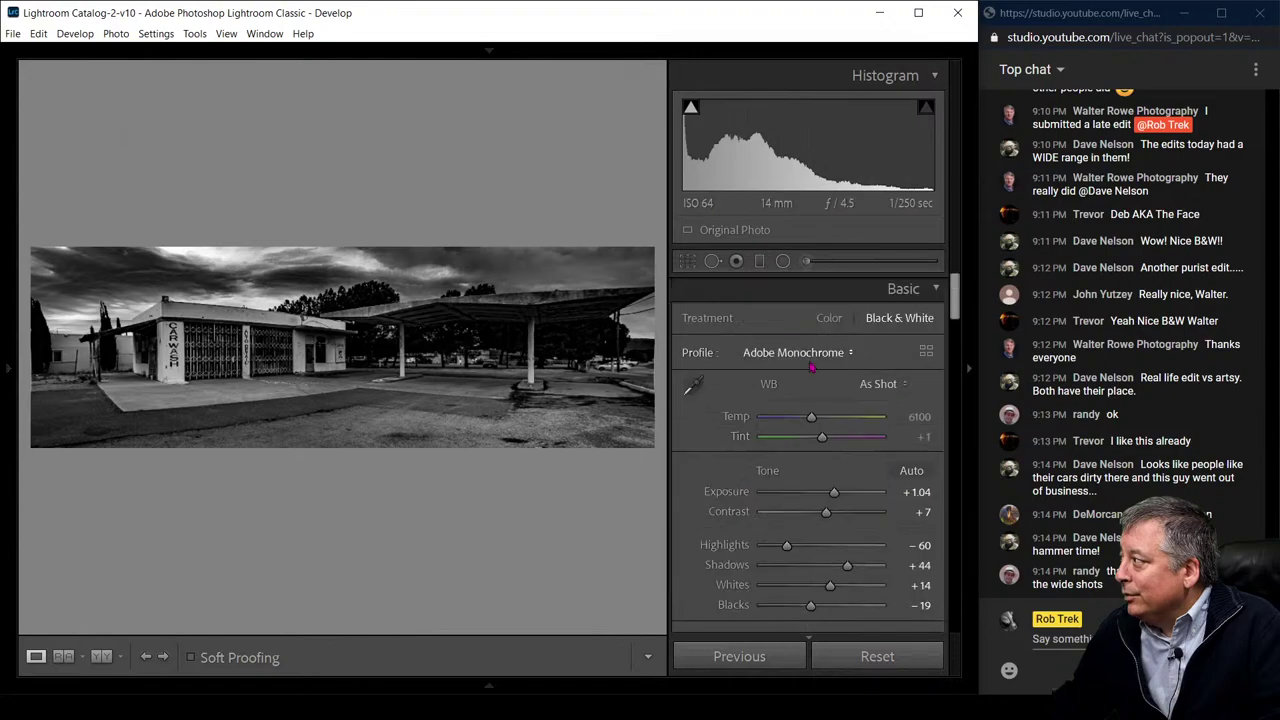
{"action": "left_click_drag", "start_coordinate": [834, 492], "coordinate": [841, 497]}
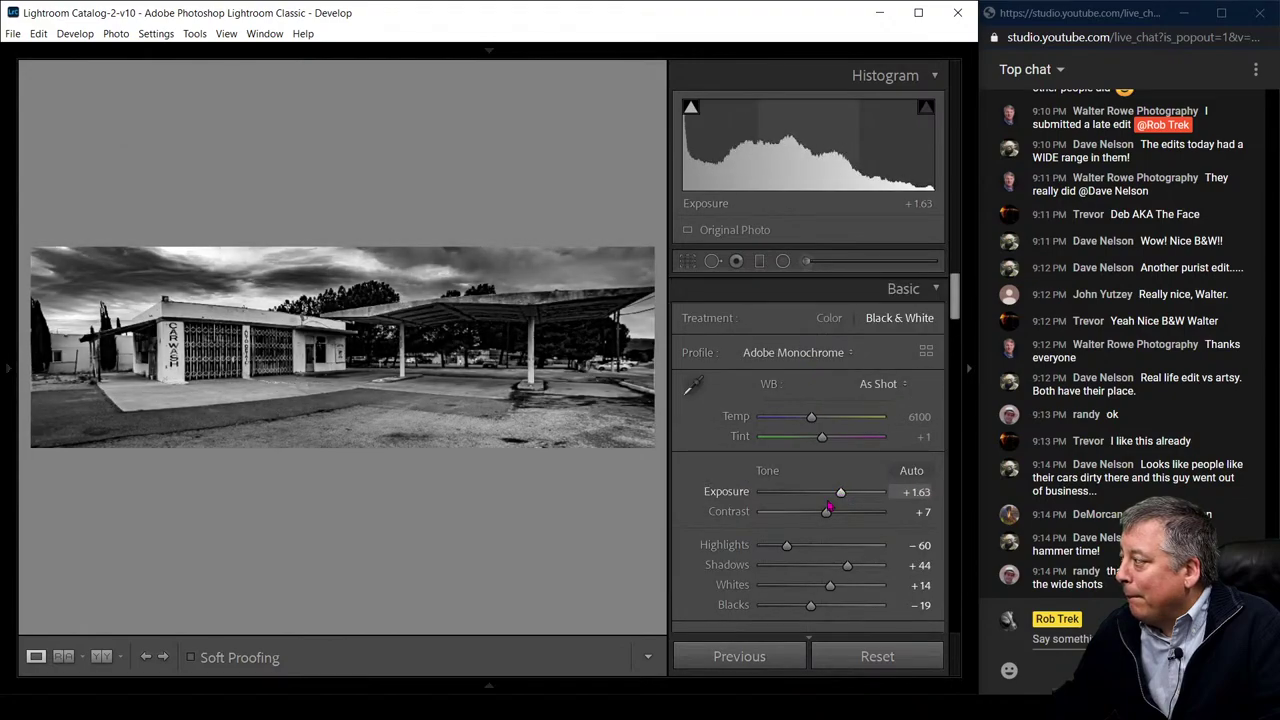
{"action": "key", "text": "period"}
{"action": "key", "text": "period"}
{"action": "key", "text": "shift+minus"}
{"action": "key", "text": "shift+minus"}
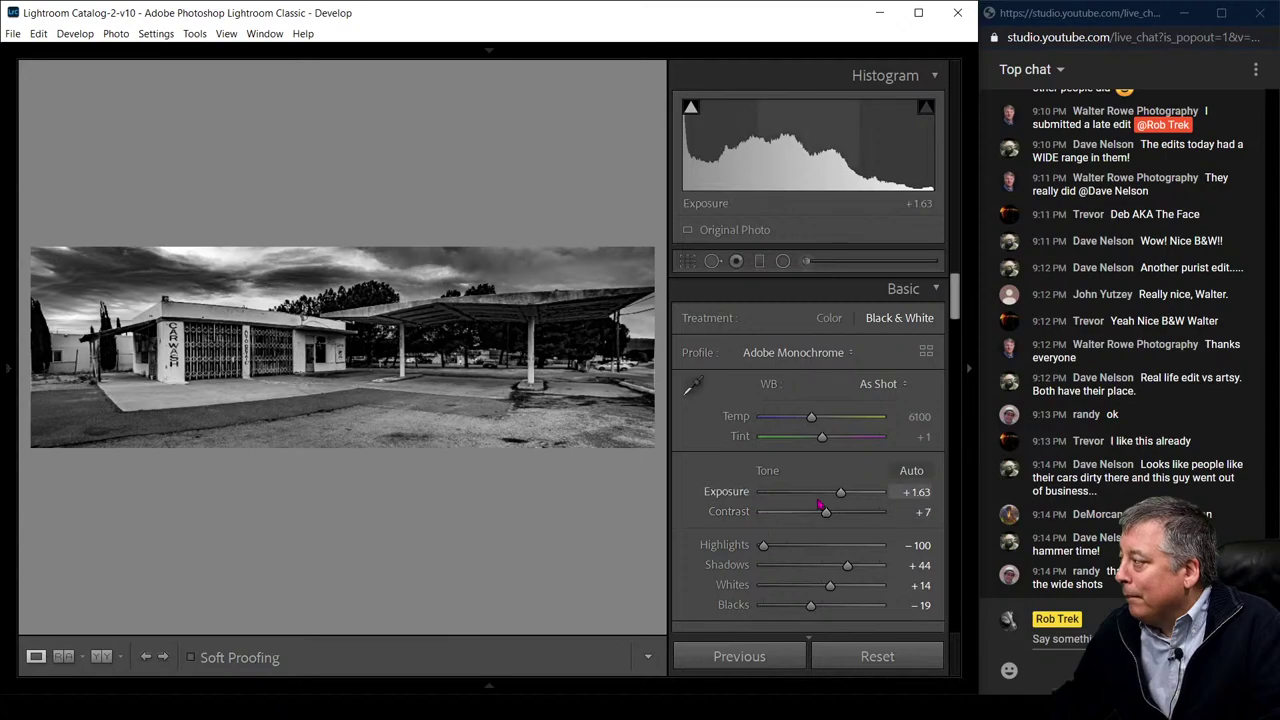
{"action": "left_click_drag", "start_coordinate": [841, 498], "coordinate": [840, 498]}
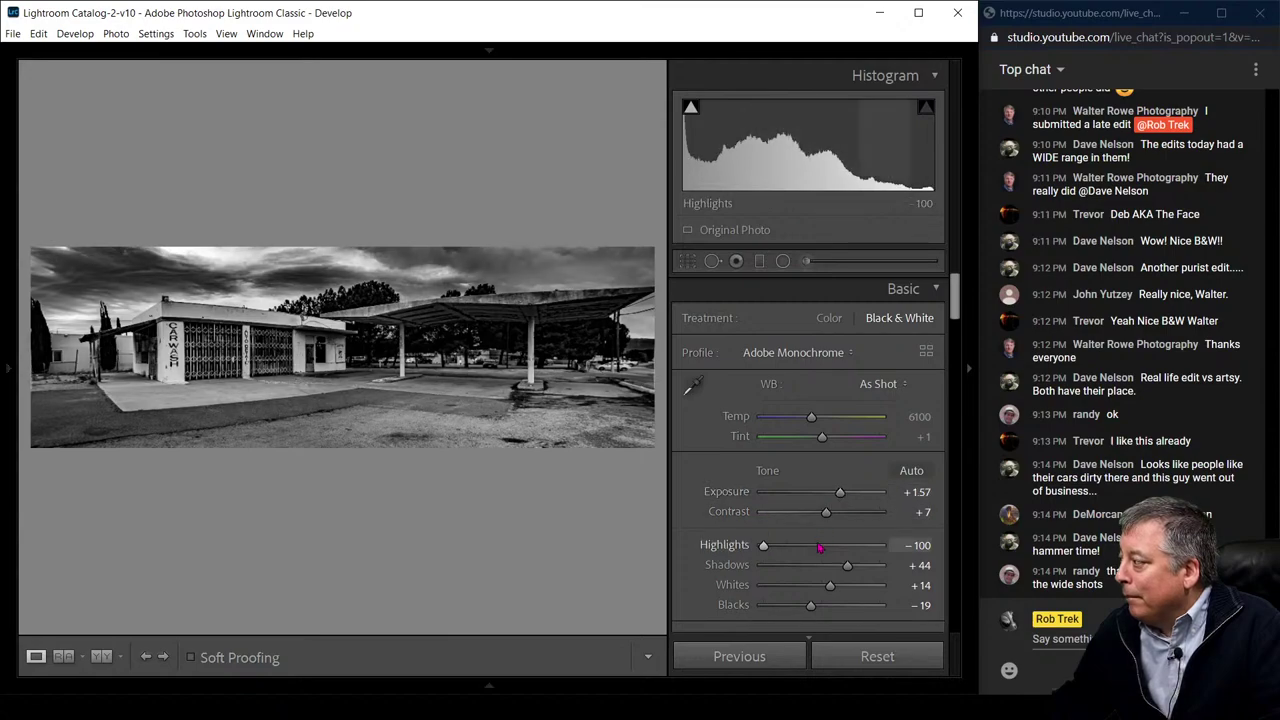
Reduce Dehaze to +66 and raise Shadows to +63
{"action": "scroll", "coordinate": [800, 548], "scroll_direction": "down", "scroll_amount": 2}
{"action": "left_click_drag", "start_coordinate": [876, 595], "coordinate": [861, 596]}
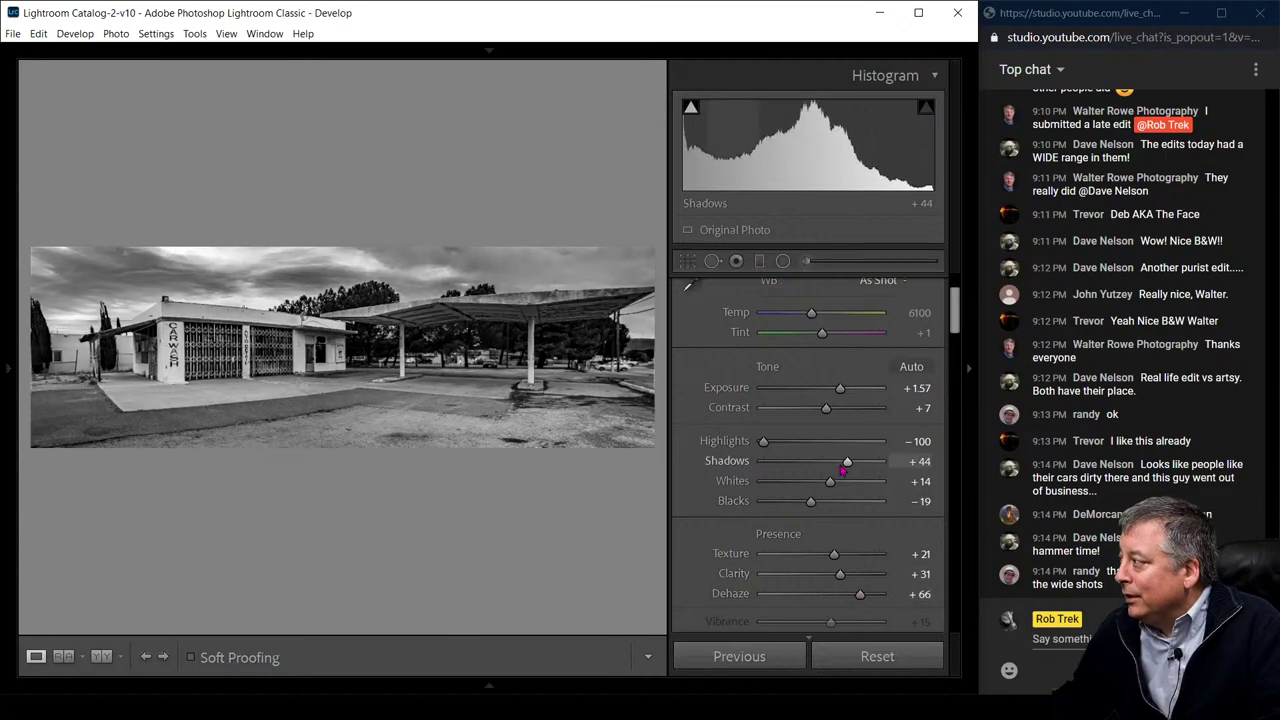
{"action": "left_click_drag", "start_coordinate": [847, 462], "coordinate": [858, 464]}
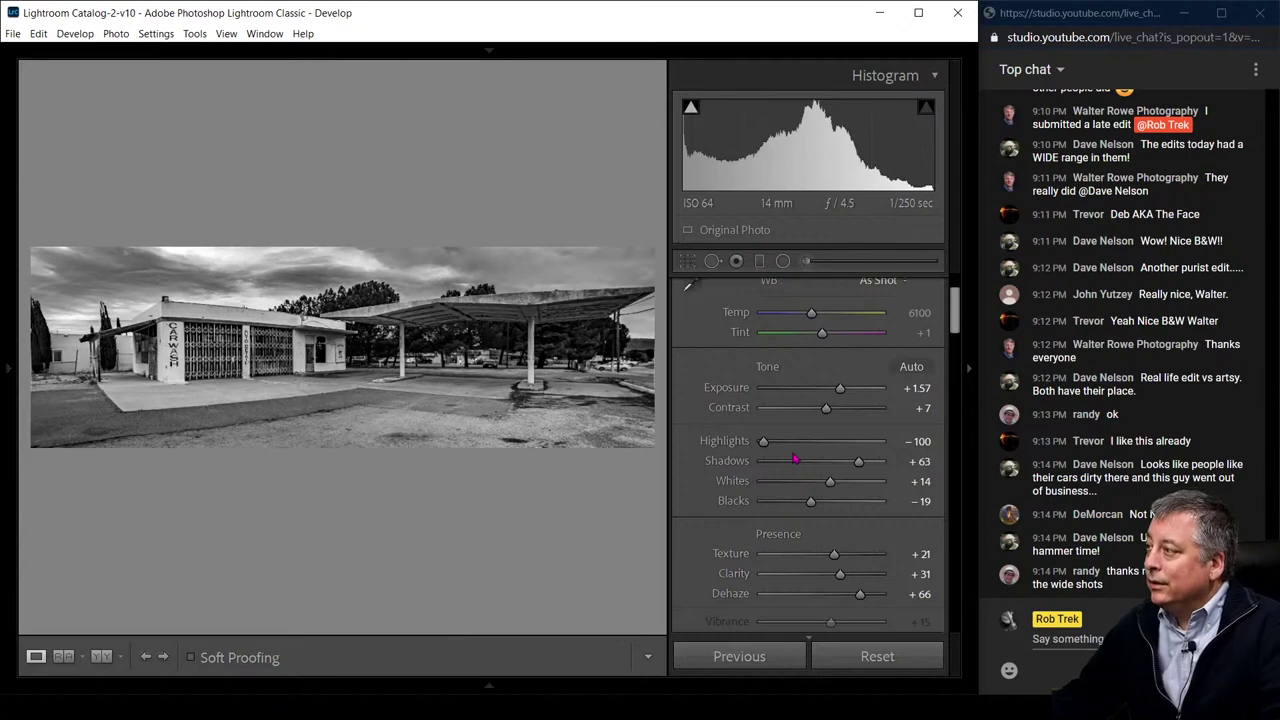
Try a lens Distortion amount of +85 with the crop boundaries shown, and restore it to +100
{"action": "key", "text": "r"}
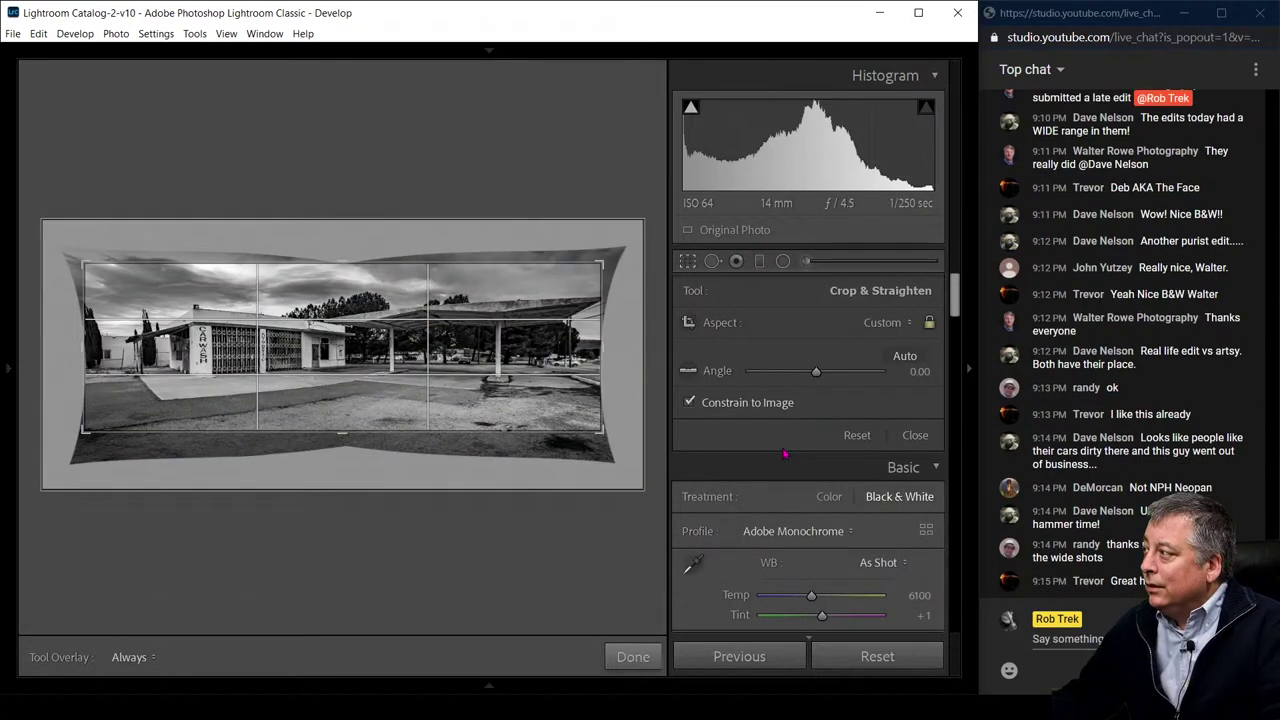
{"action": "scroll", "coordinate": [785, 454], "scroll_direction": "down", "scroll_amount": 10}
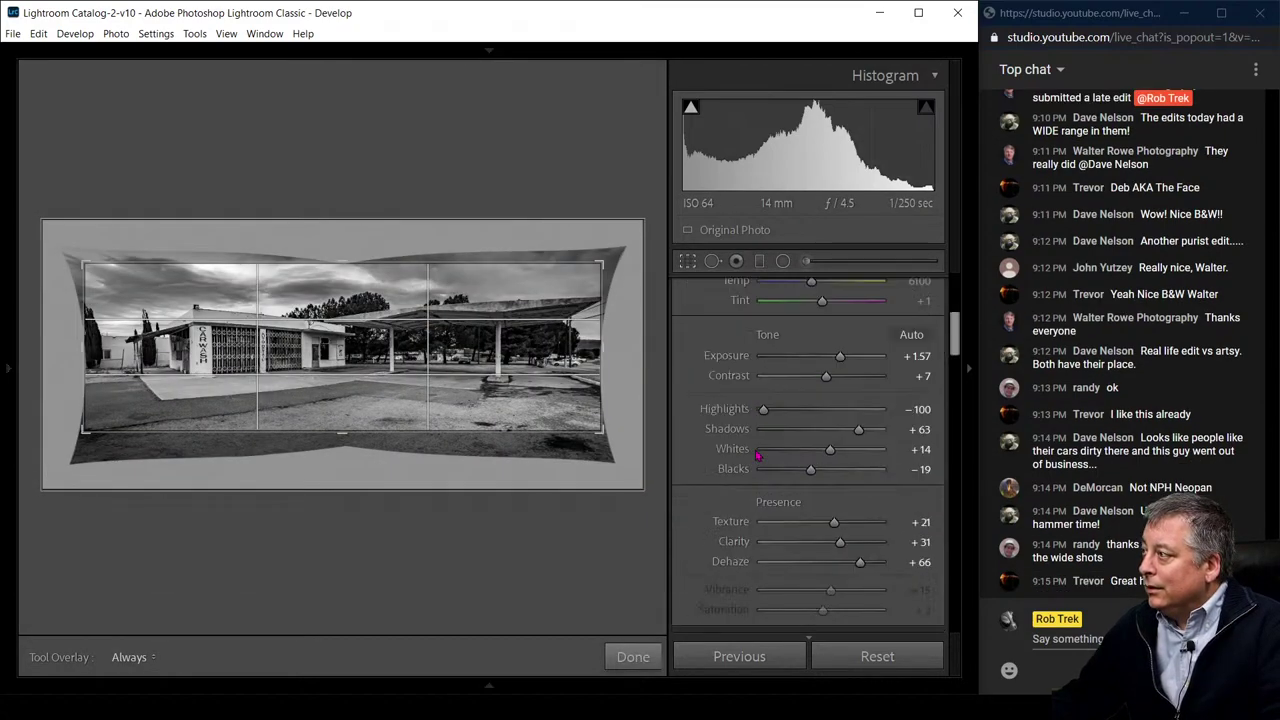
{"action": "scroll", "coordinate": [755, 450], "scroll_direction": "down", "scroll_amount": 10}
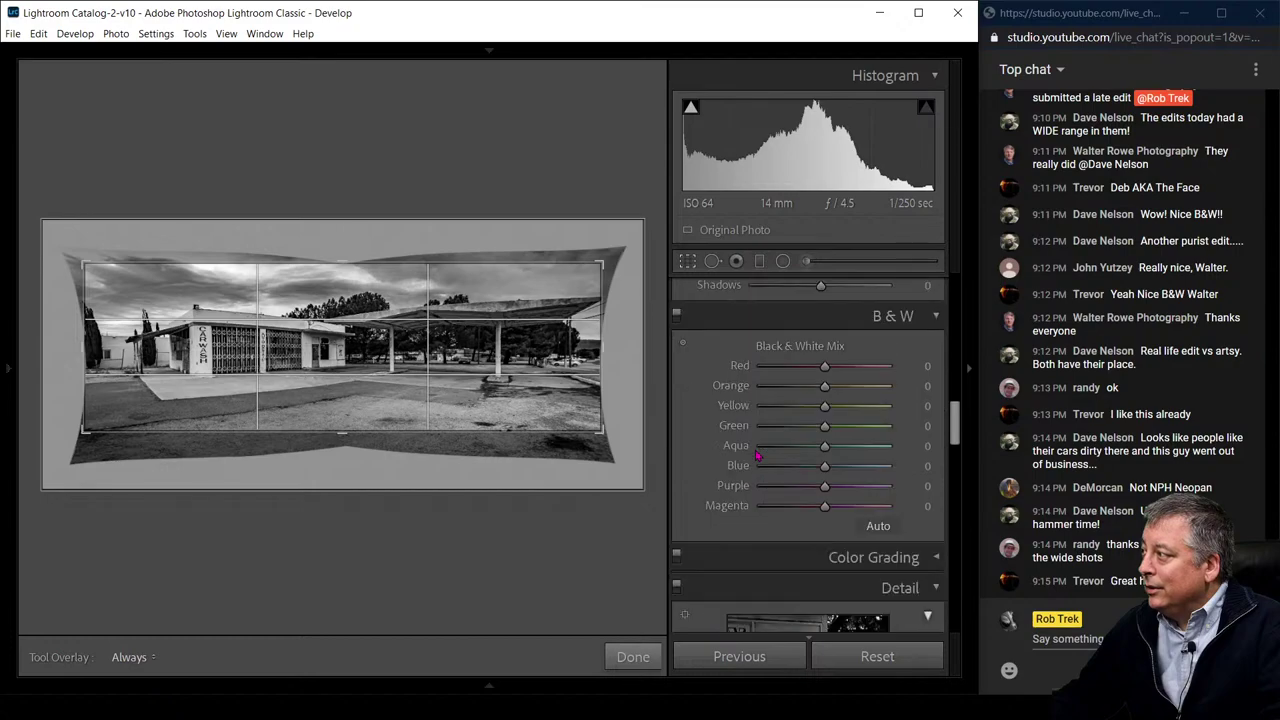
{"action": "scroll", "coordinate": [756, 455], "scroll_direction": "down", "scroll_amount": 10}
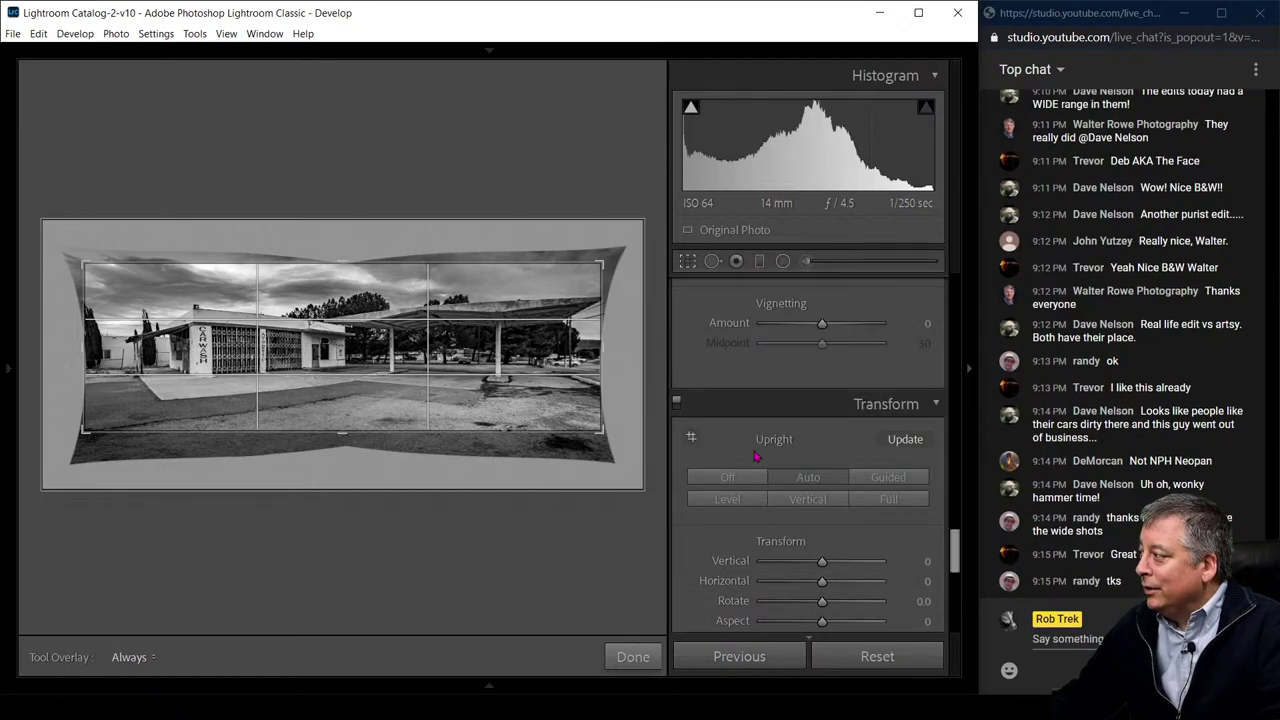
{"action": "scroll", "coordinate": [757, 455], "scroll_direction": "up", "scroll_amount": 2}
{"action": "scroll", "coordinate": [757, 455], "scroll_direction": "up", "scroll_amount": 1}
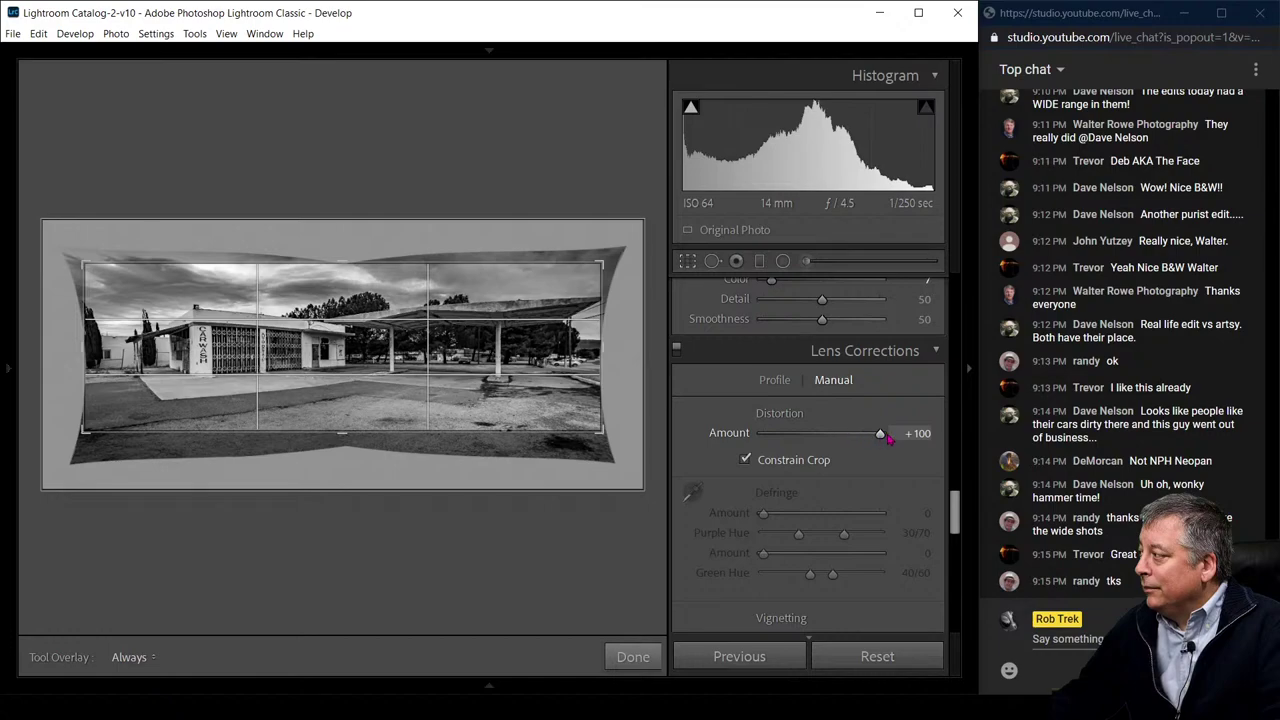
{"action": "left_click_drag", "start_coordinate": [883, 437], "coordinate": [874, 438]}
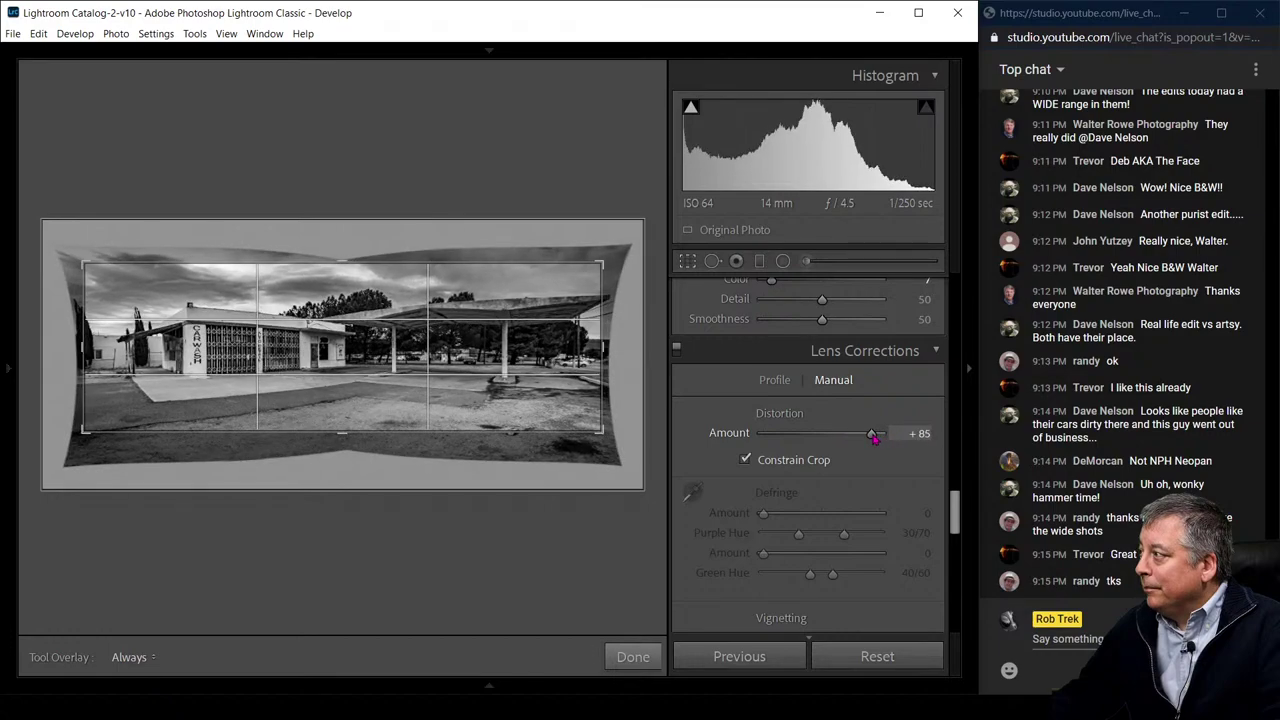
{"action": "left_click_drag", "start_coordinate": [871, 438], "coordinate": [884, 435]}
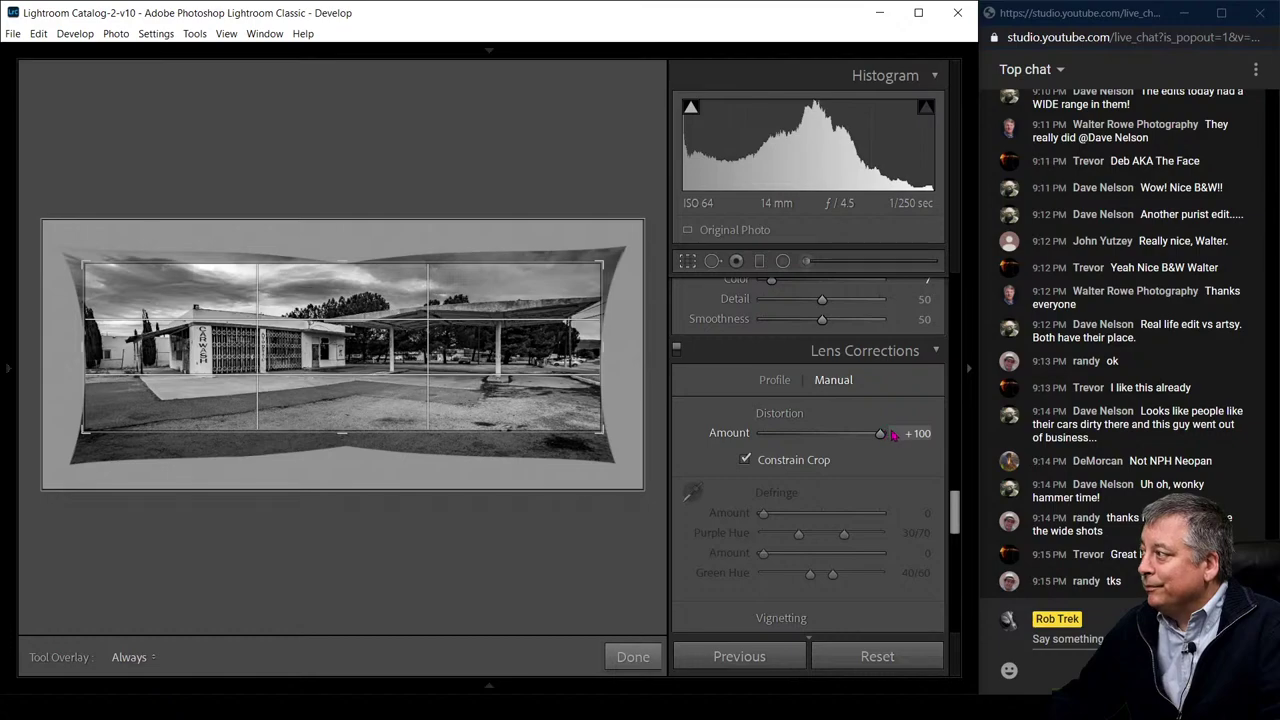
{"action": "left_click", "coordinate": [690, 262]}
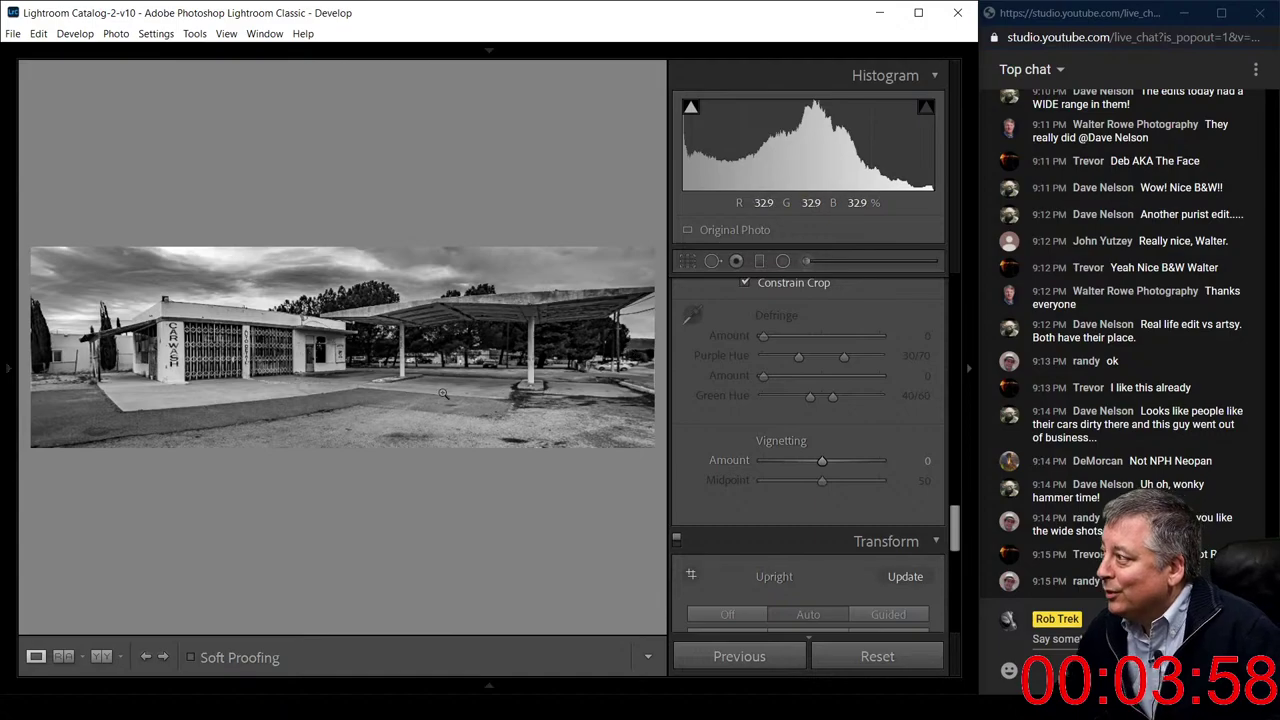
Inspect the building's AUTO DETAIL sign and the canopy edge up close
{"action": "left_click", "coordinate": [240, 327]}
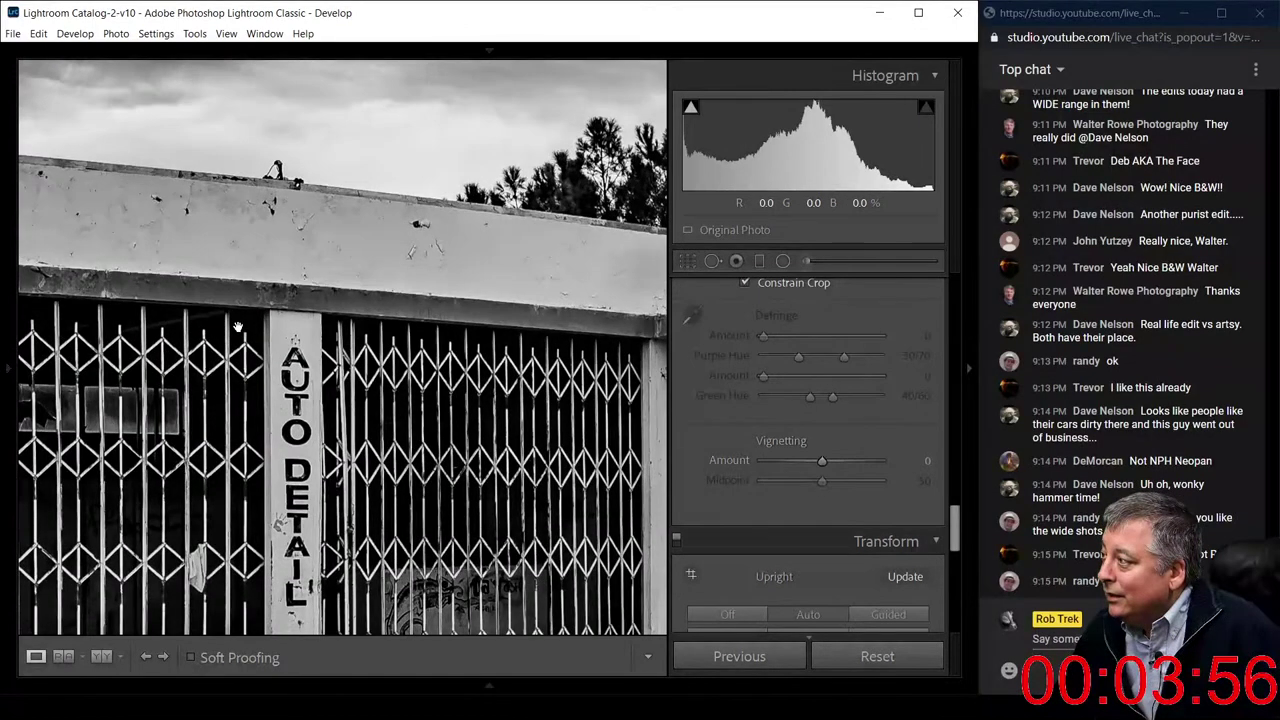
{"action": "left_click", "coordinate": [238, 327]}
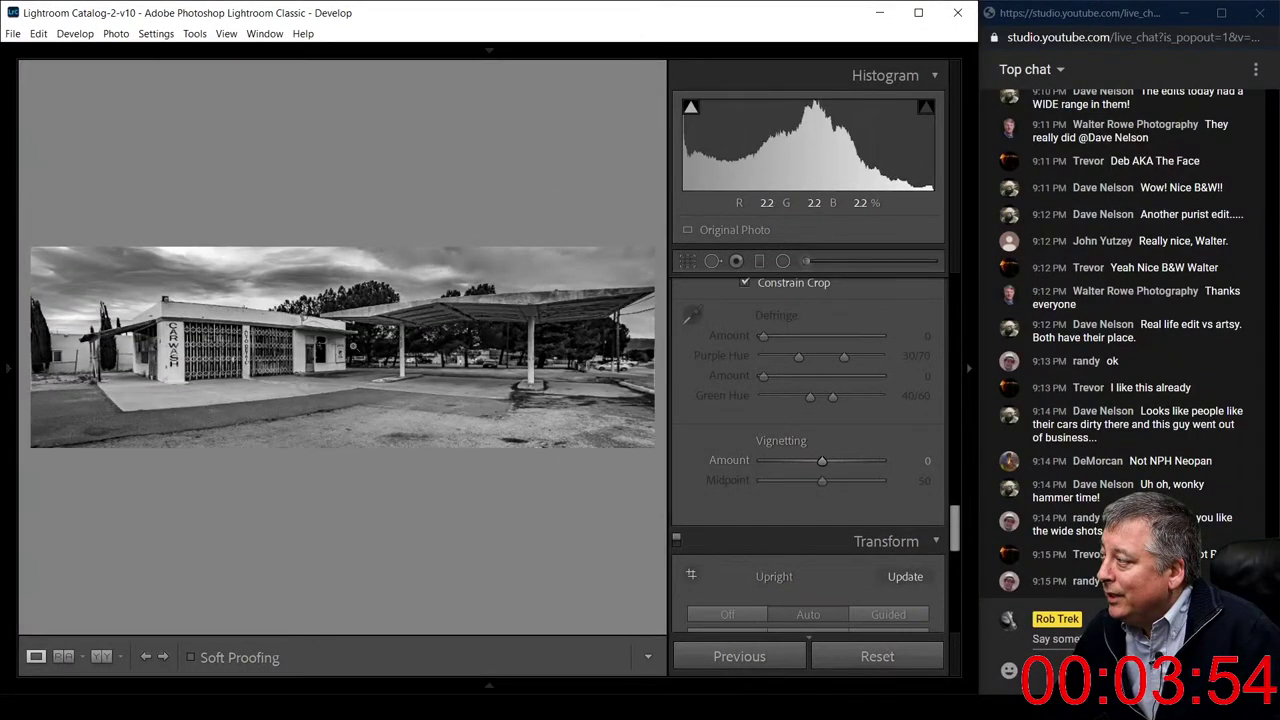
{"action": "left_click", "coordinate": [390, 307]}
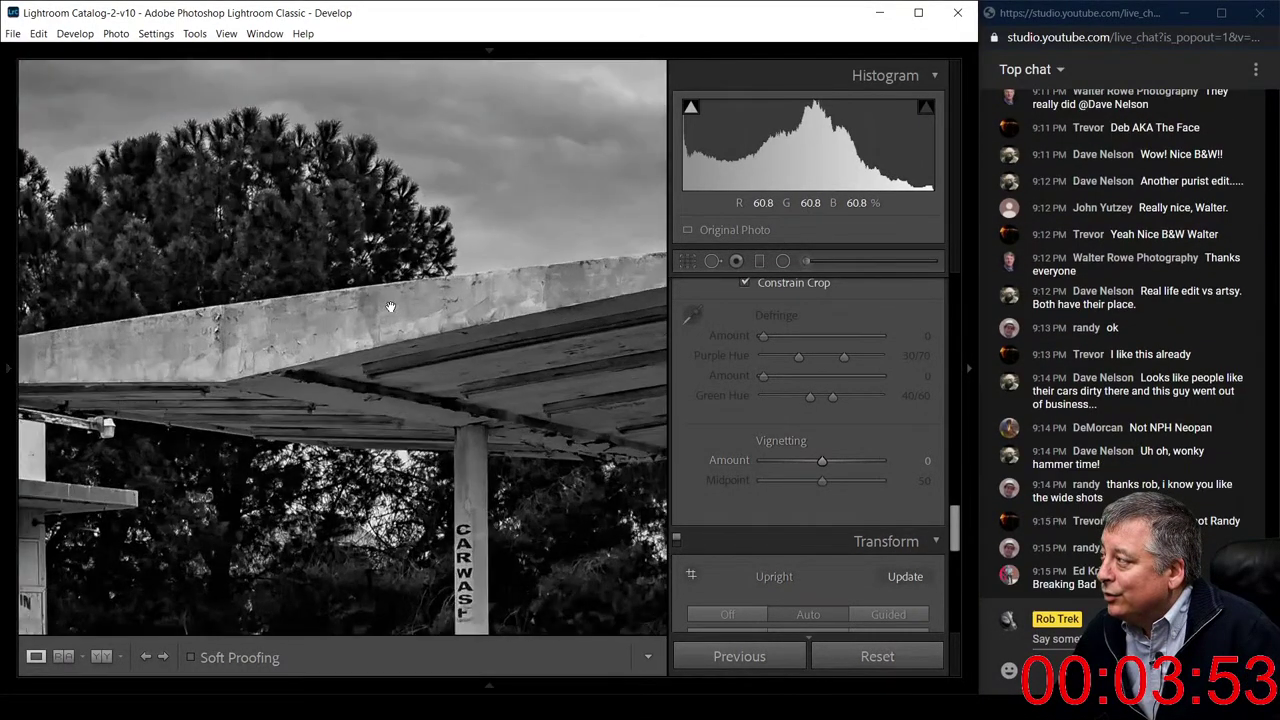
{"action": "left_click", "coordinate": [456, 446]}
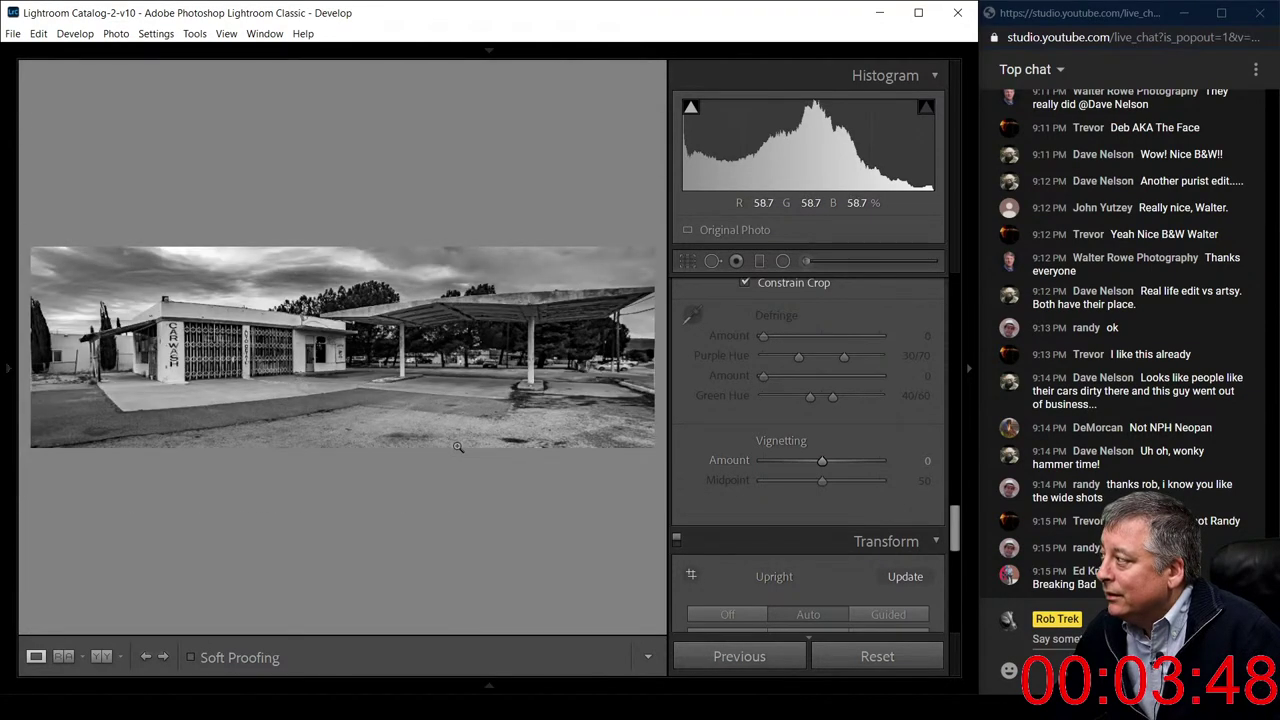
Tighten the panorama's crop on both sides and, with the aspect ratio unlocked, extend its lower edge into the foreground
{"action": "scroll", "coordinate": [711, 425], "scroll_direction": "up", "scroll_amount": 5}
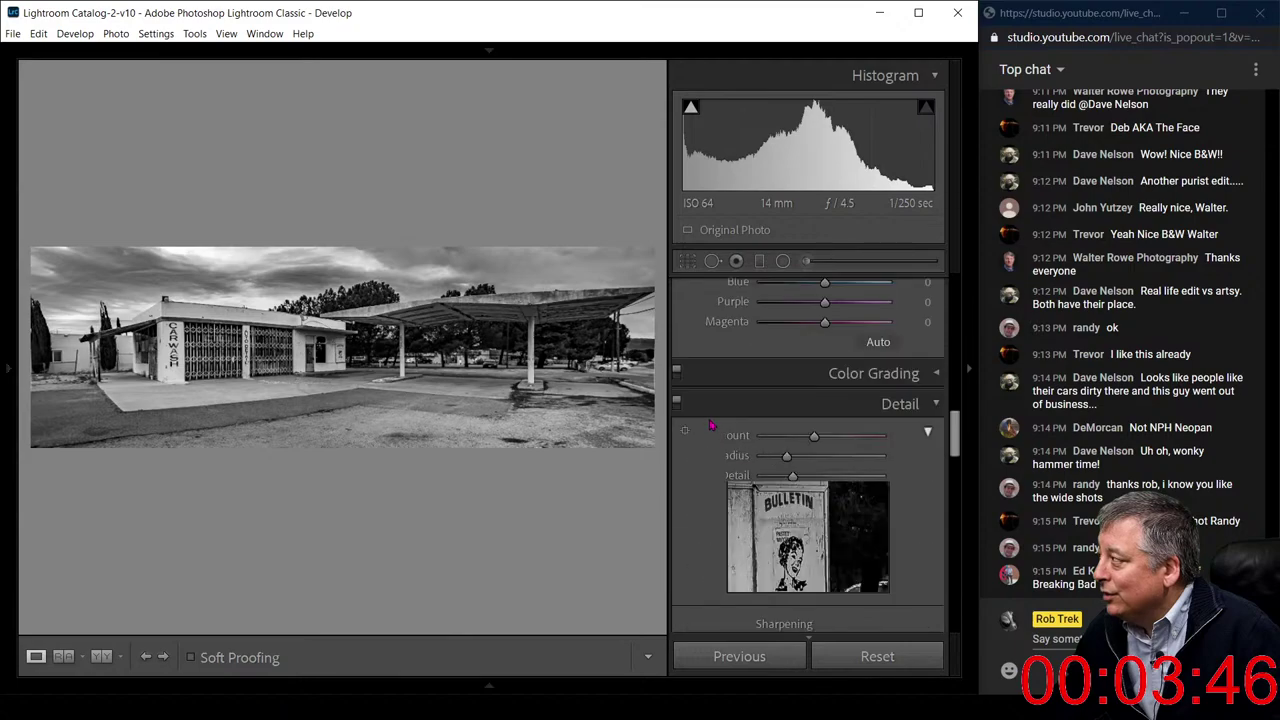
{"action": "scroll", "coordinate": [711, 425], "scroll_direction": "up", "scroll_amount": 6}
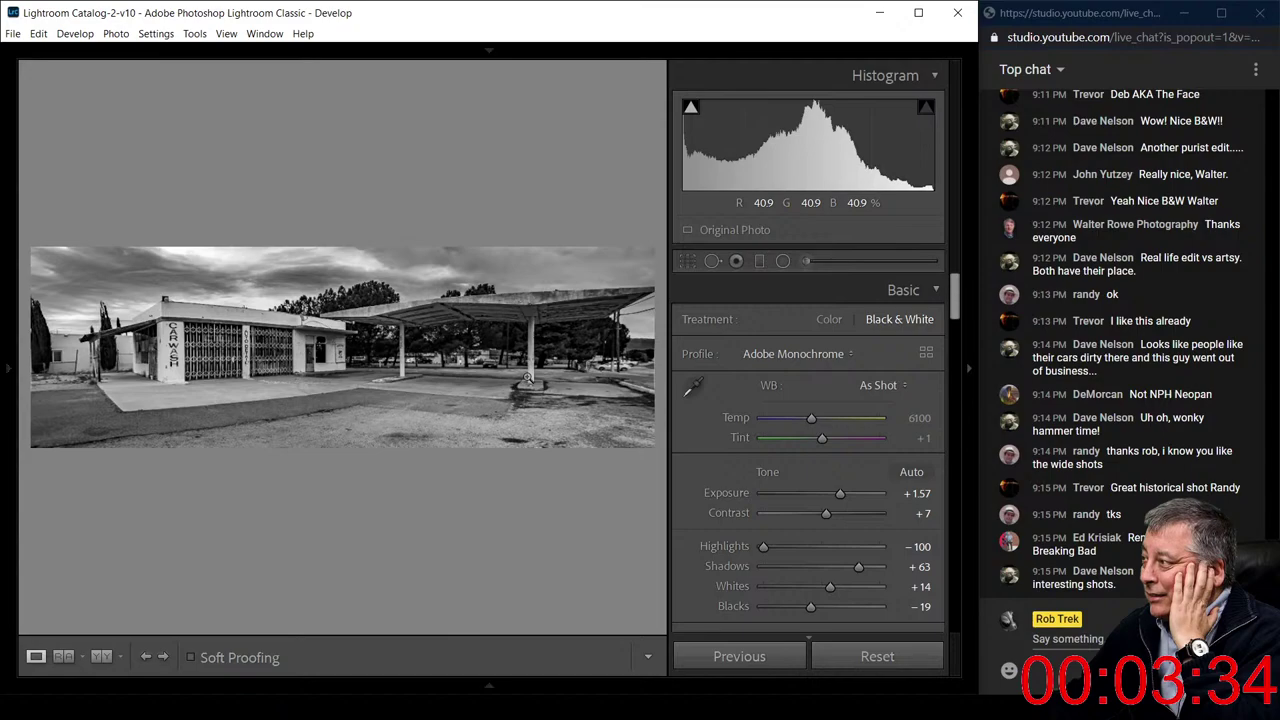
{"action": "left_click", "coordinate": [687, 261]}
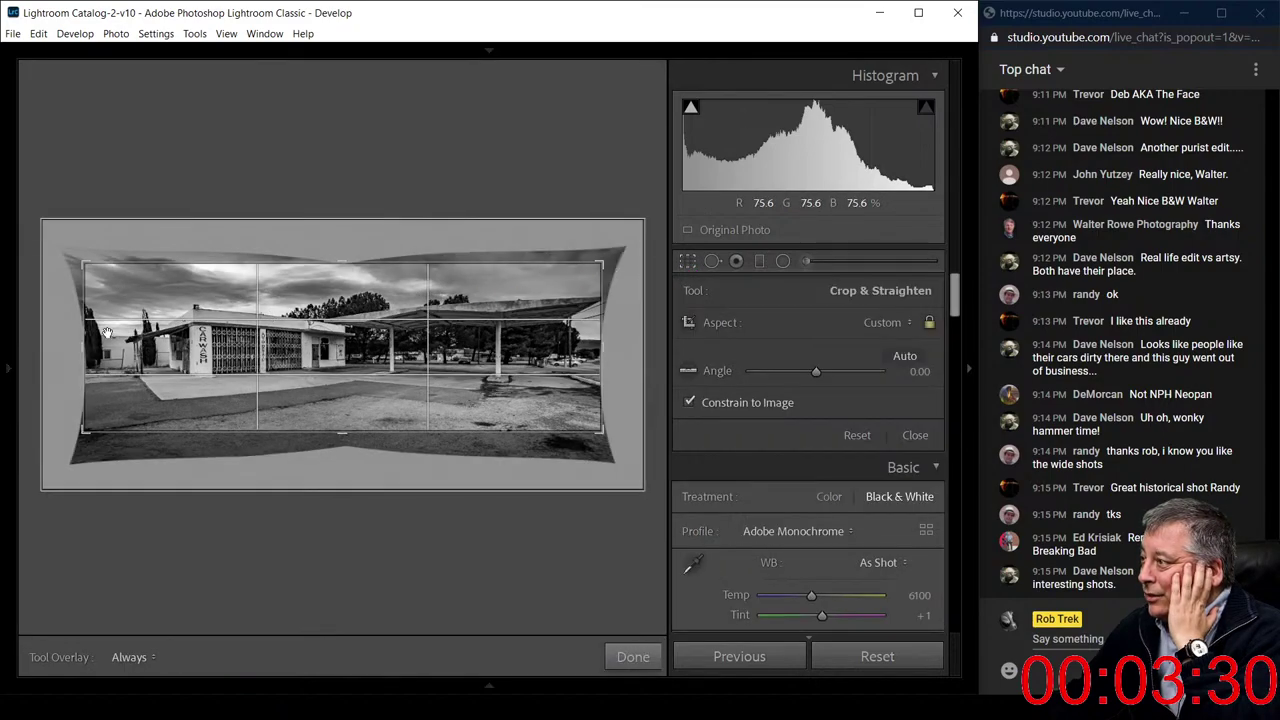
{"action": "left_click_drag", "start_coordinate": [80, 348], "coordinate": [124, 349]}
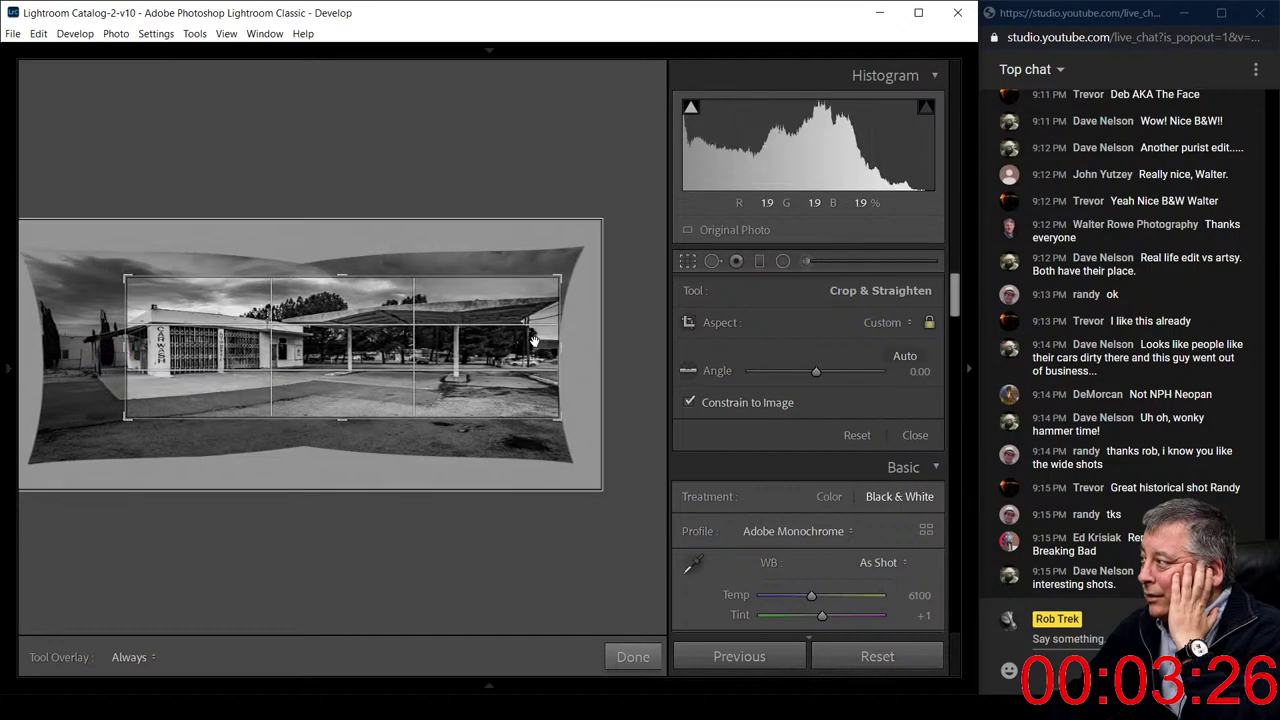
{"action": "left_click_drag", "start_coordinate": [560, 349], "coordinate": [541, 349]}
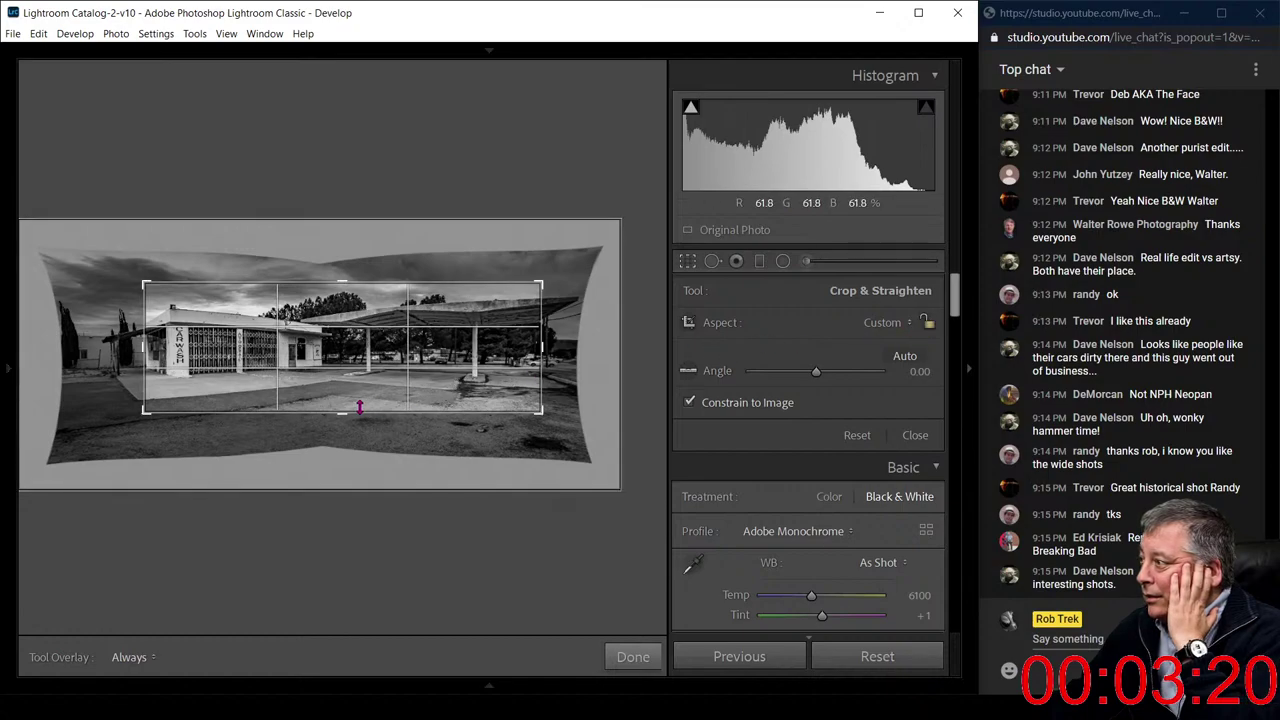
{"action": "left_click_drag", "start_coordinate": [342, 410], "coordinate": [342, 422]}
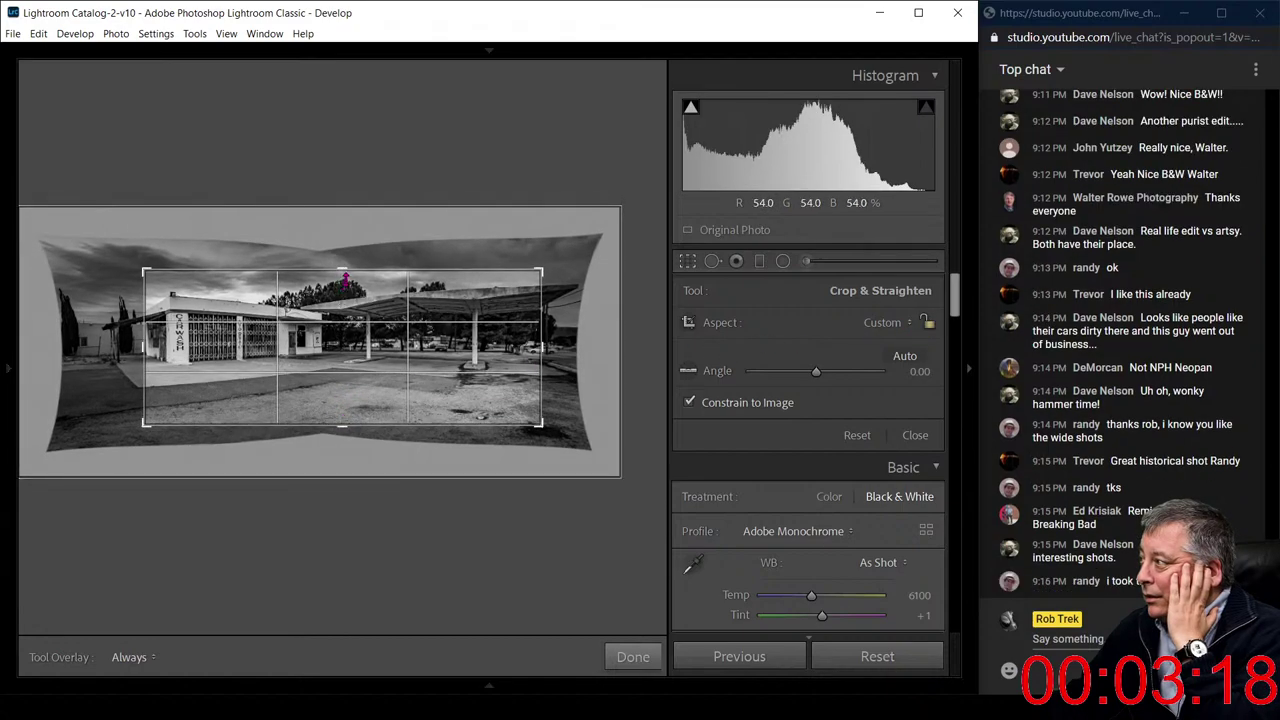
Set the crop aspect to 16 x 7, enlarge the frame slightly, and recenter it on the car wash building
{"action": "left_click", "coordinate": [885, 323]}
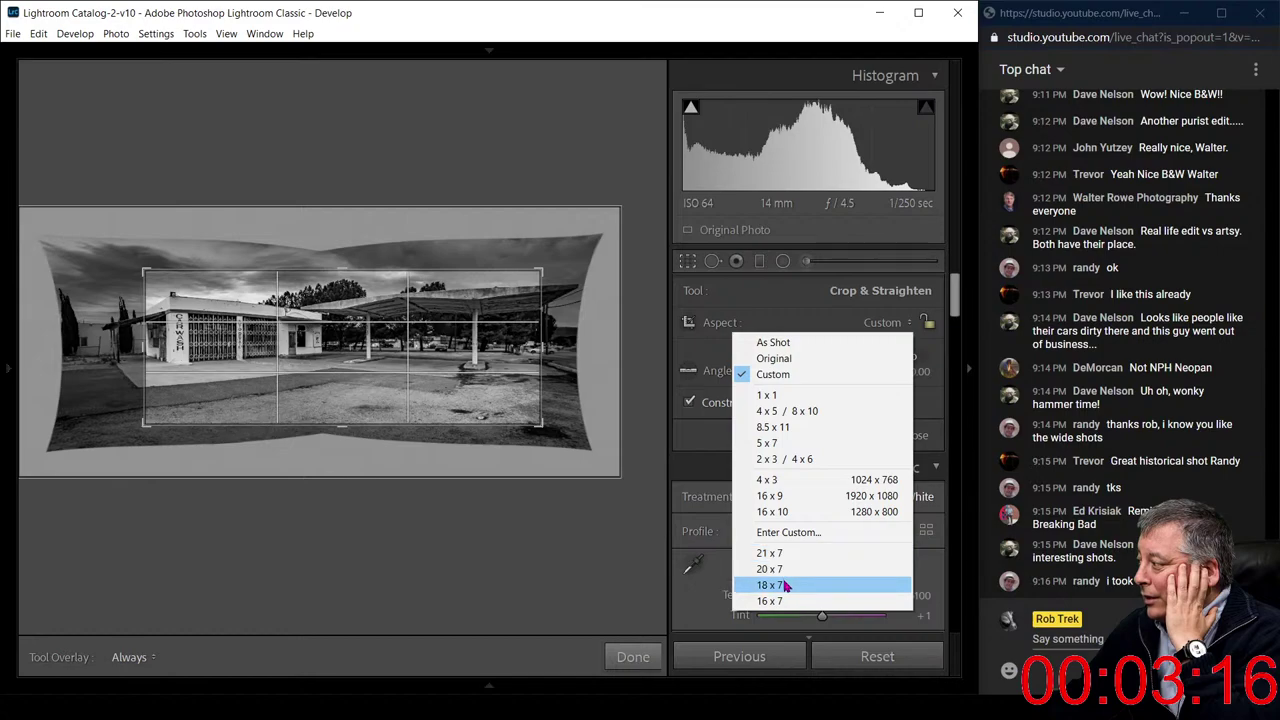
{"action": "left_click", "coordinate": [784, 602]}
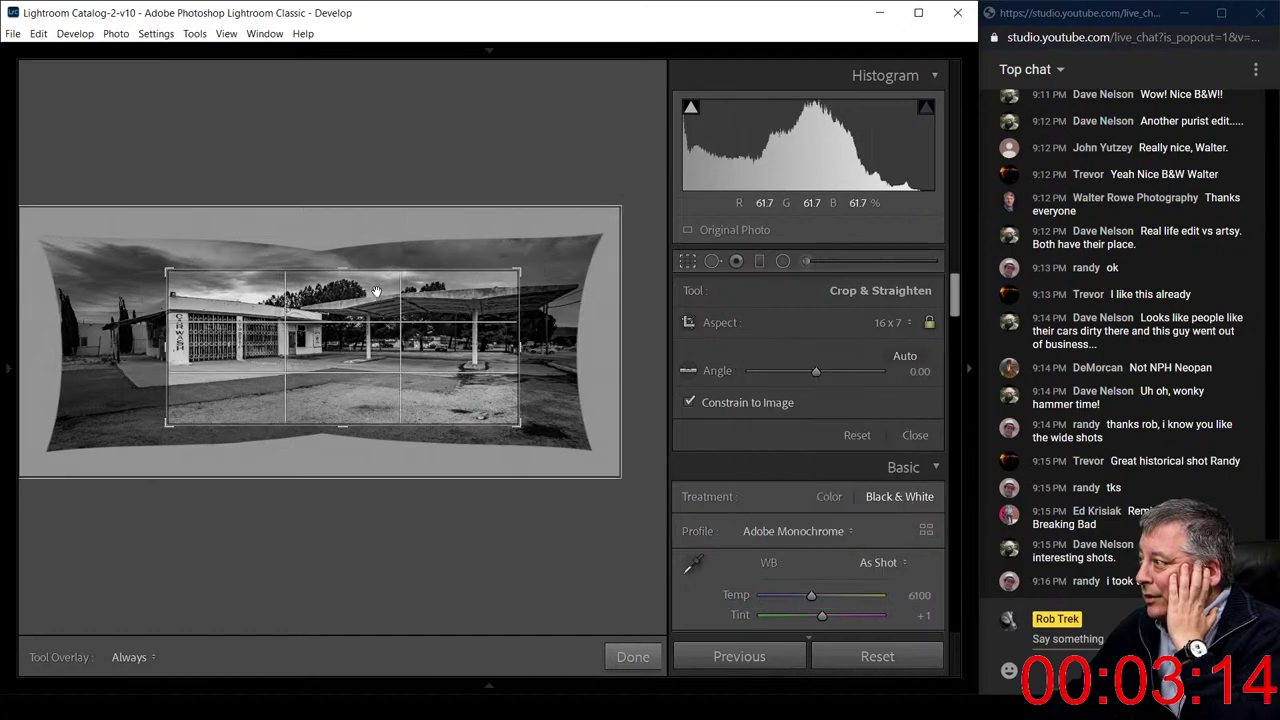
{"action": "left_click_drag", "start_coordinate": [342, 271], "coordinate": [341, 262]}
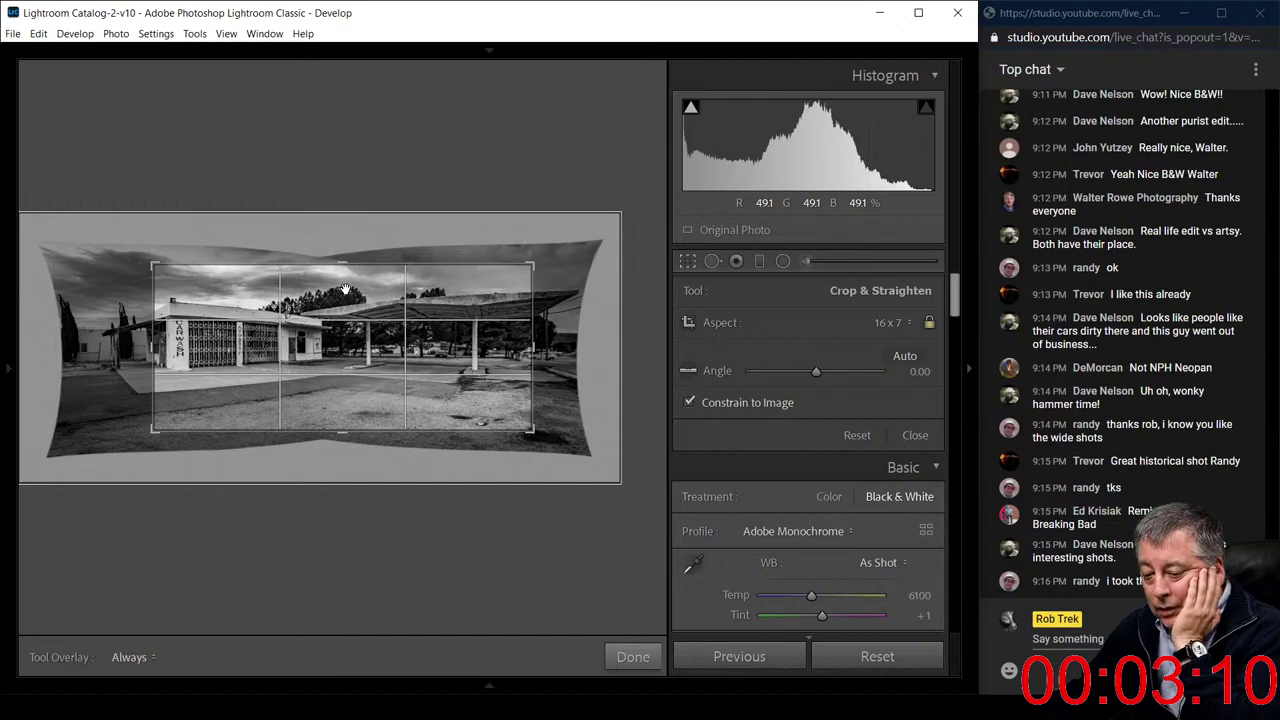
{"action": "left_click_drag", "start_coordinate": [344, 290], "coordinate": [419, 294]}
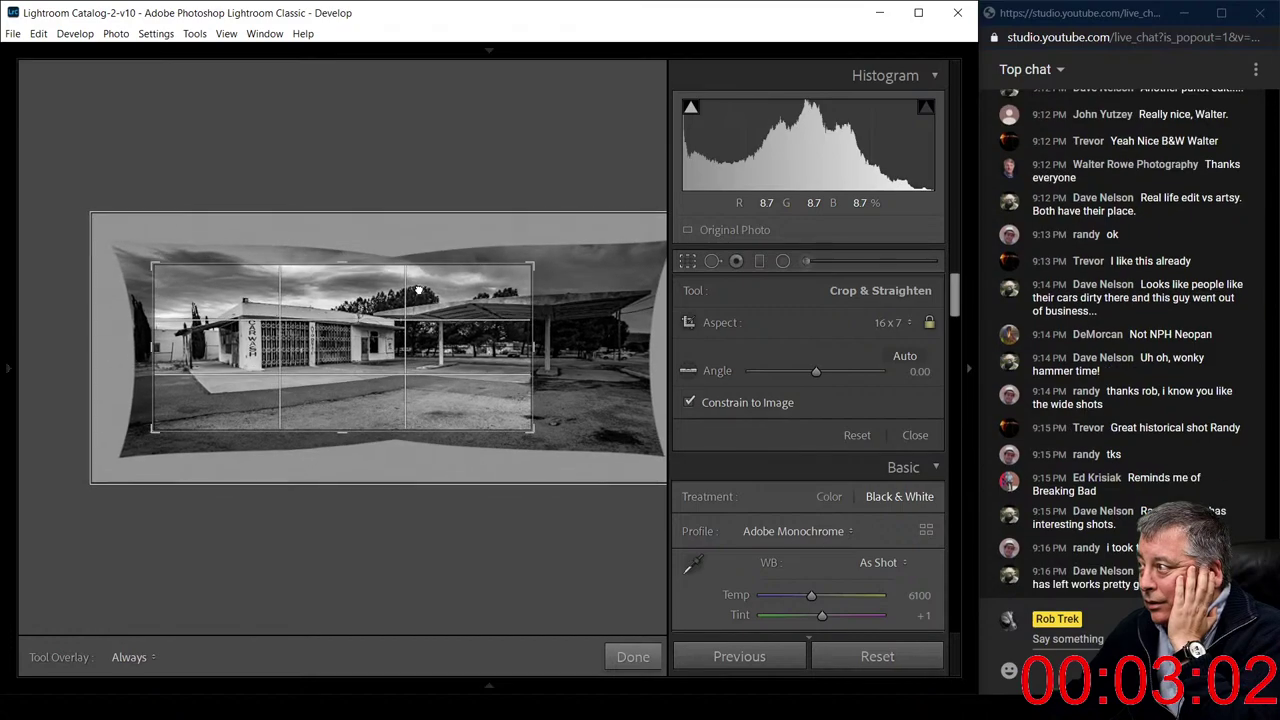
{"action": "key", "text": "Return"}
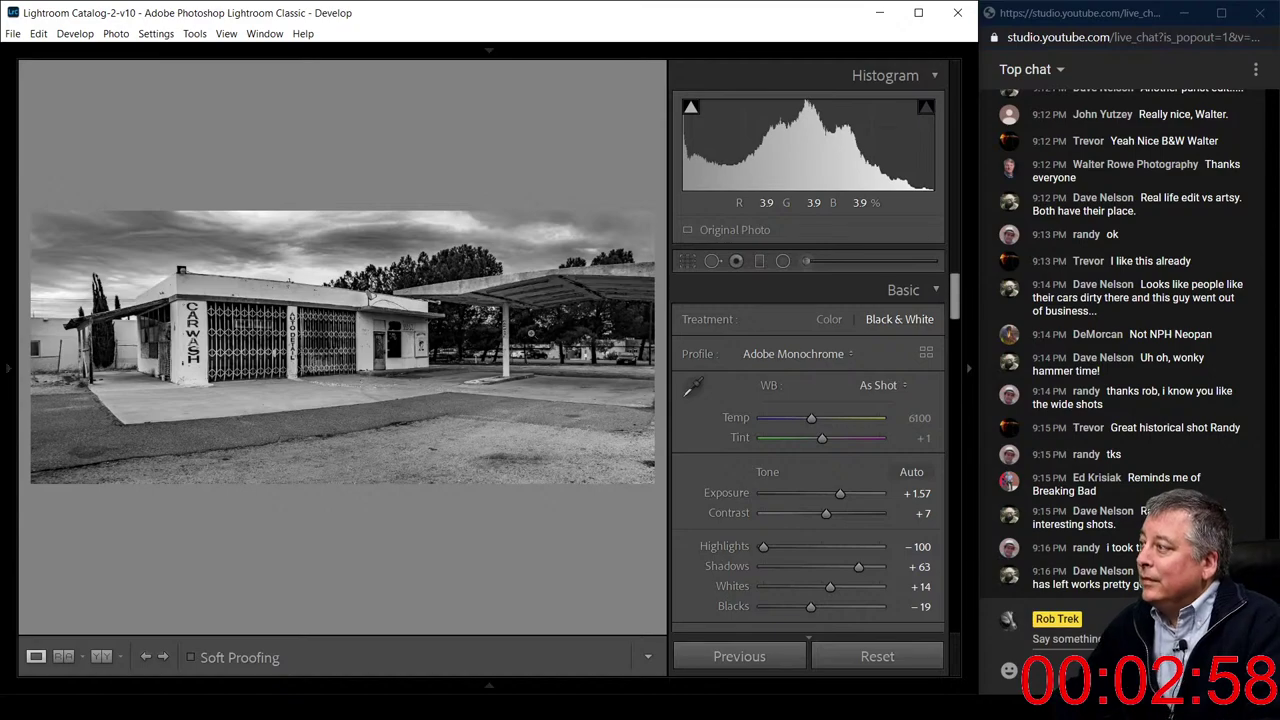
Widen the 16 x 7 crop to include the canopy's second post and apply it
{"action": "key", "text": "r"}
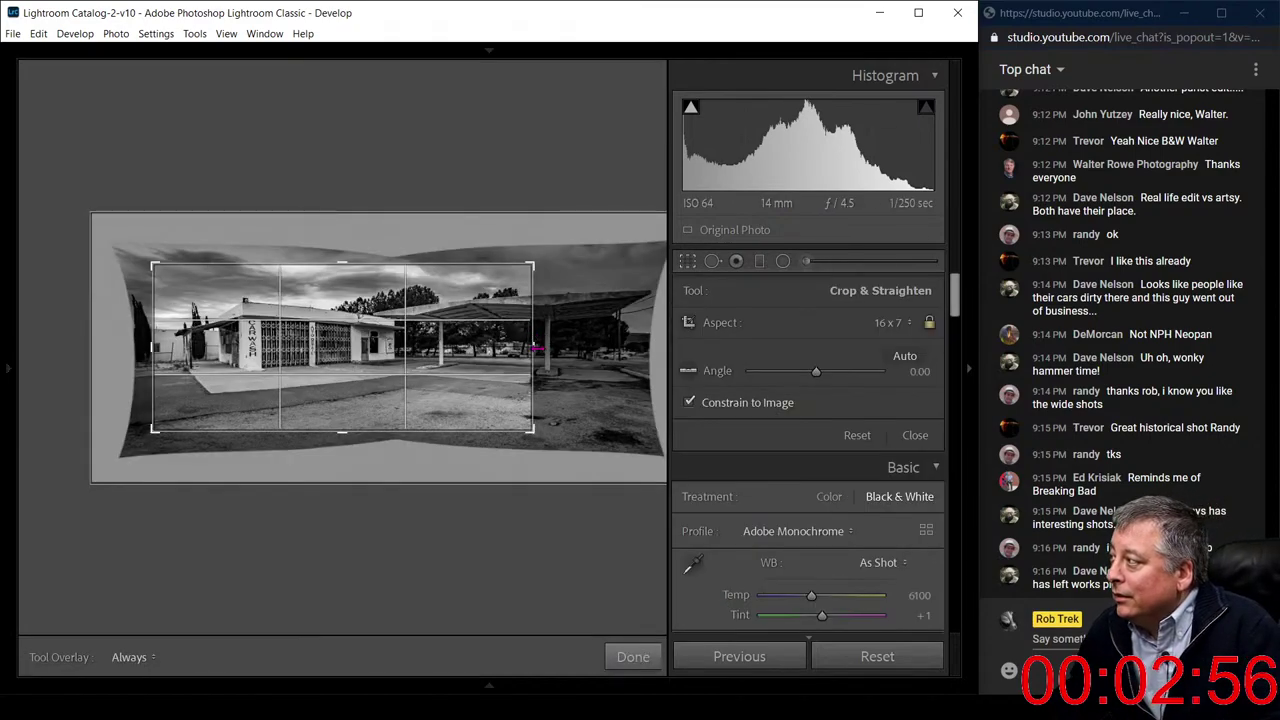
{"action": "left_click_drag", "start_coordinate": [533, 345], "coordinate": [498, 343]}
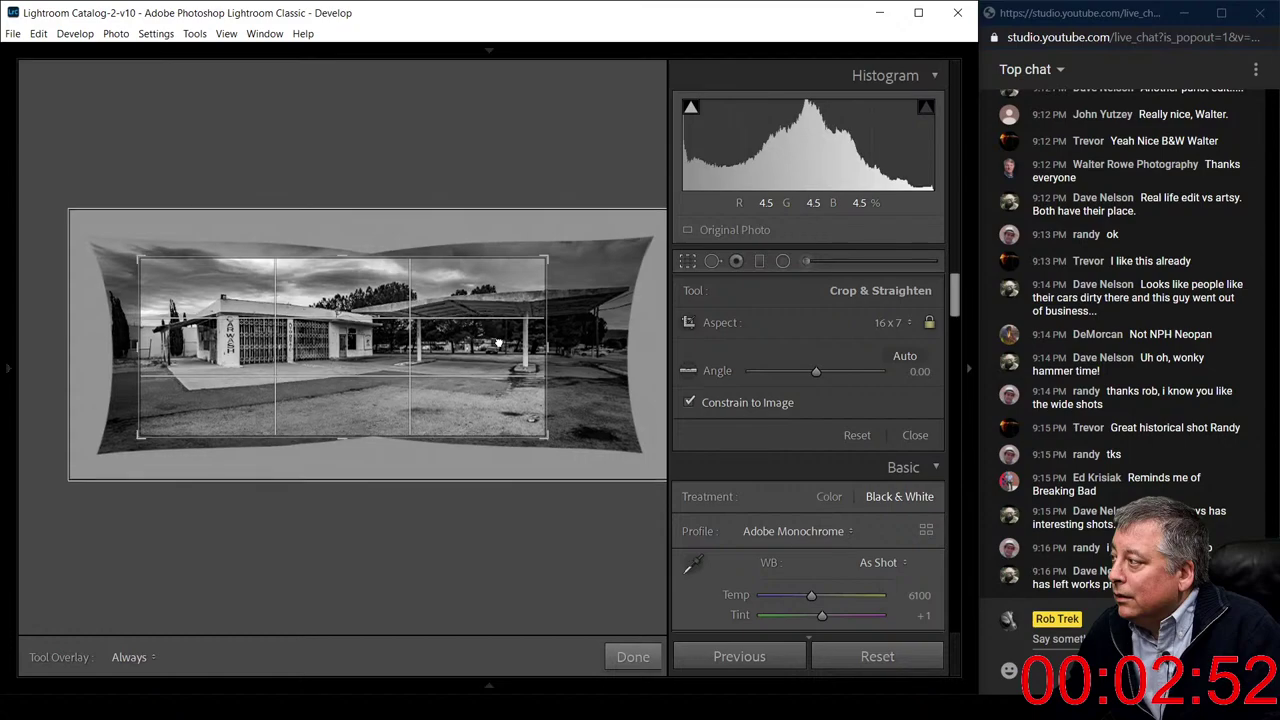
{"action": "key", "text": "Return"}
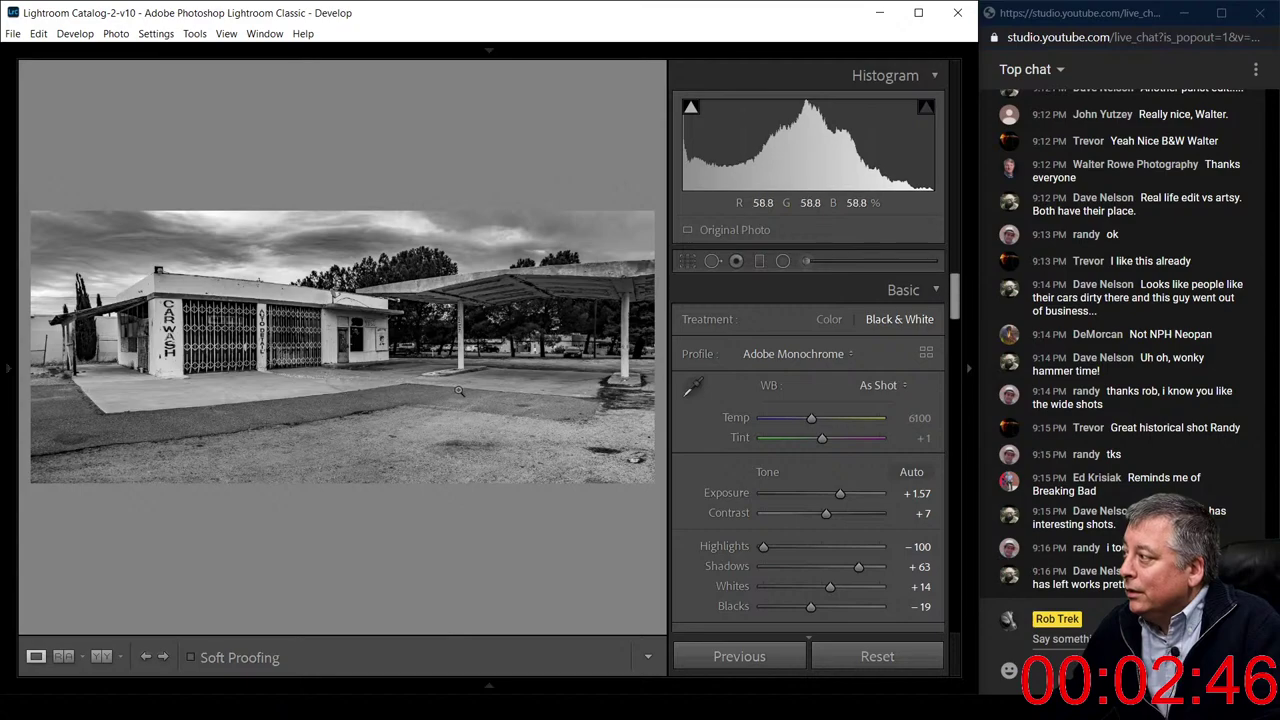
{"action": "key", "text": "r"}
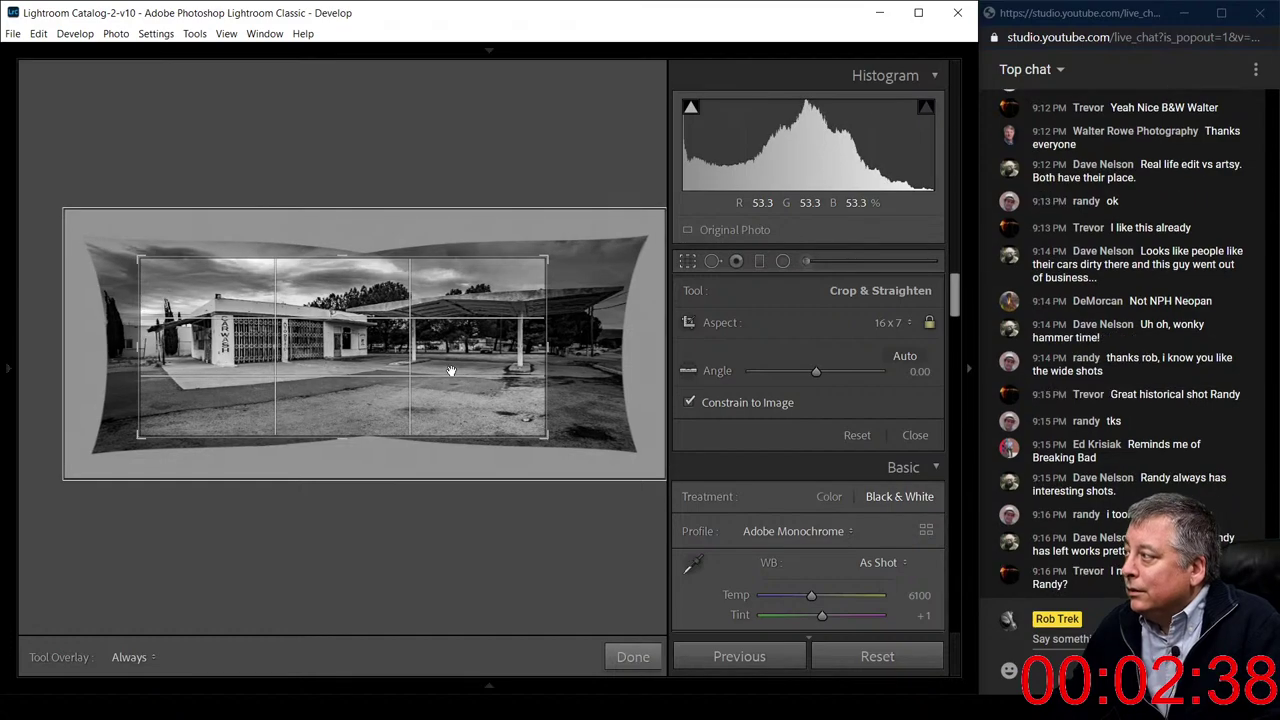
{"action": "key", "text": "Return"}
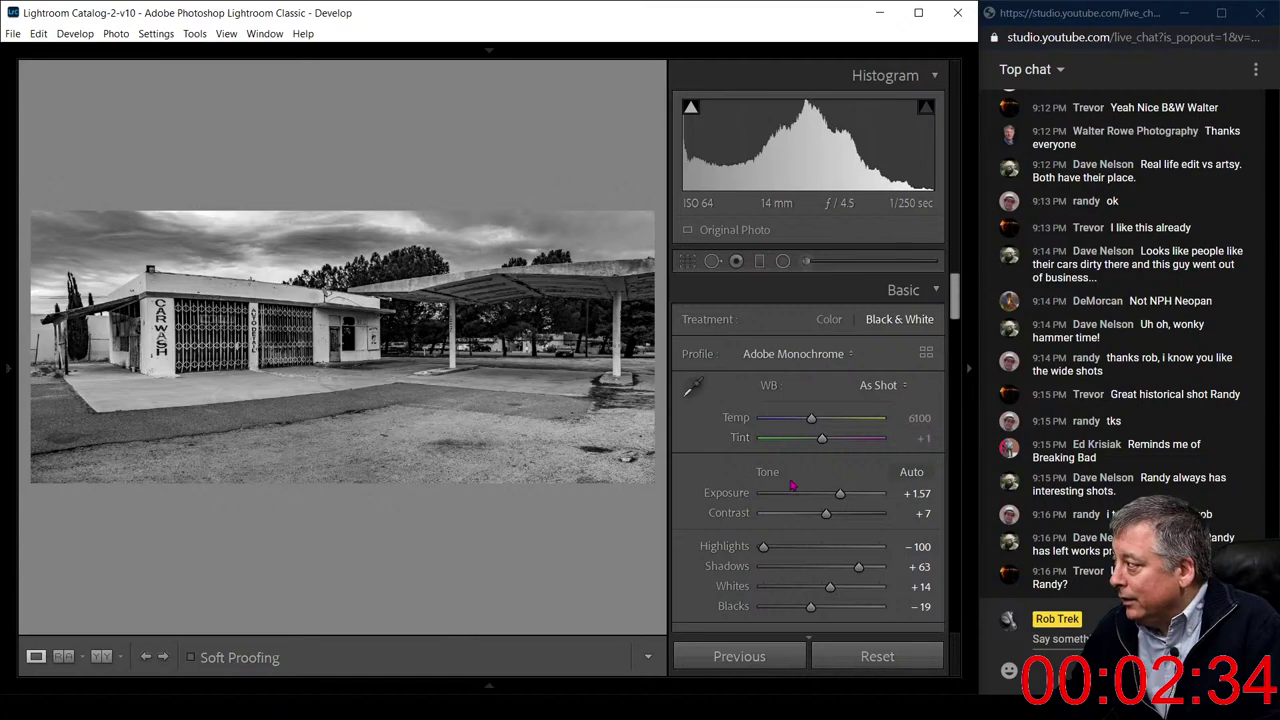
Switch the photo to the Color treatment after comparing it with black and white, and set Exposure to +2.09
{"action": "key", "text": "v"}
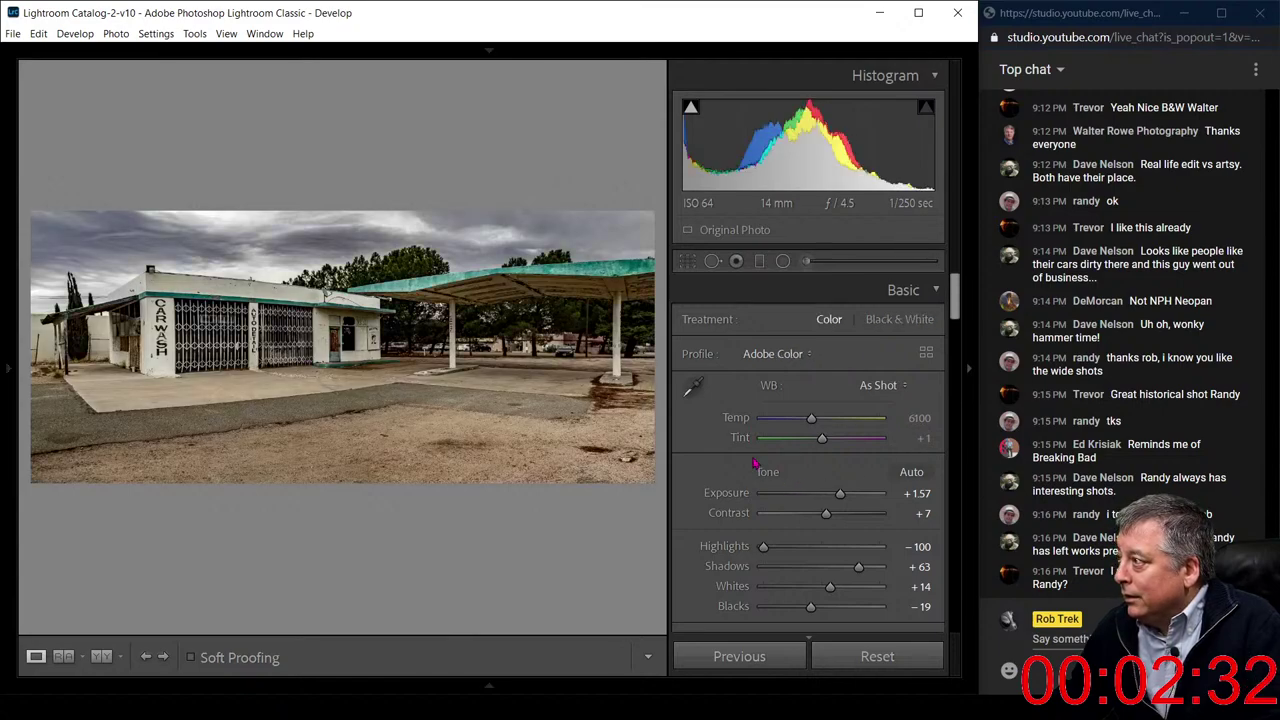
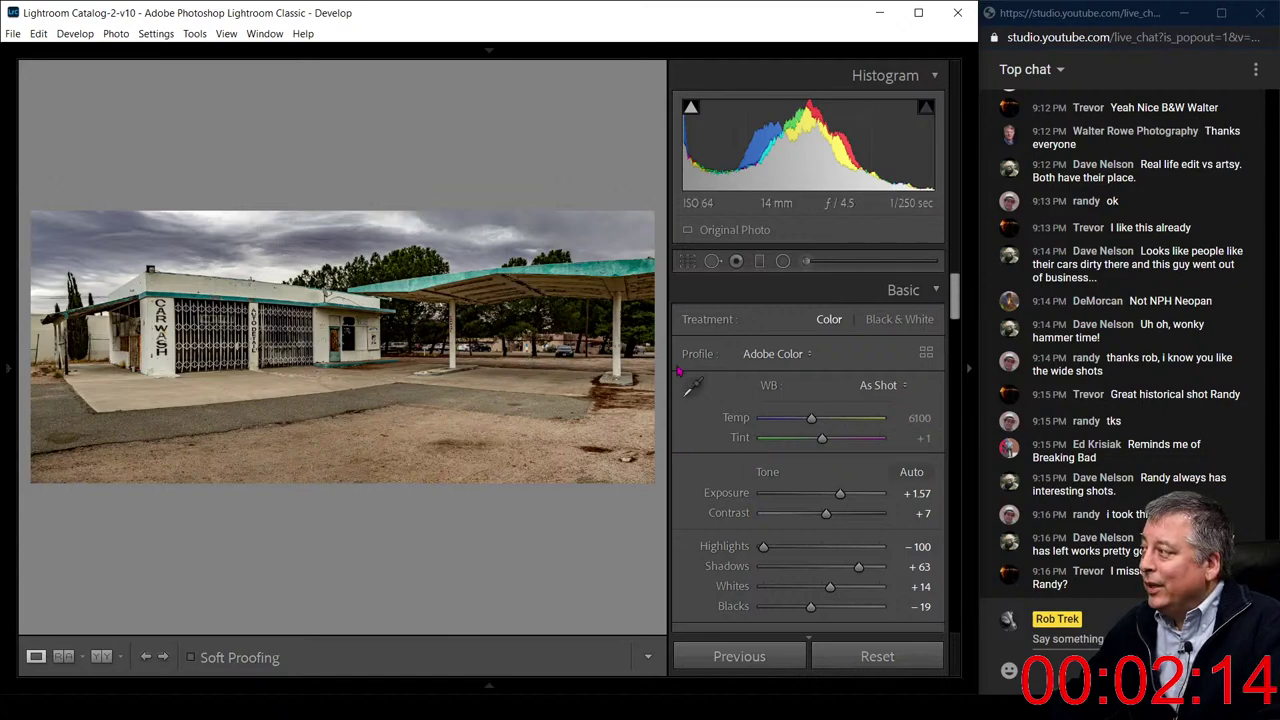
{"action": "key", "text": "v"}
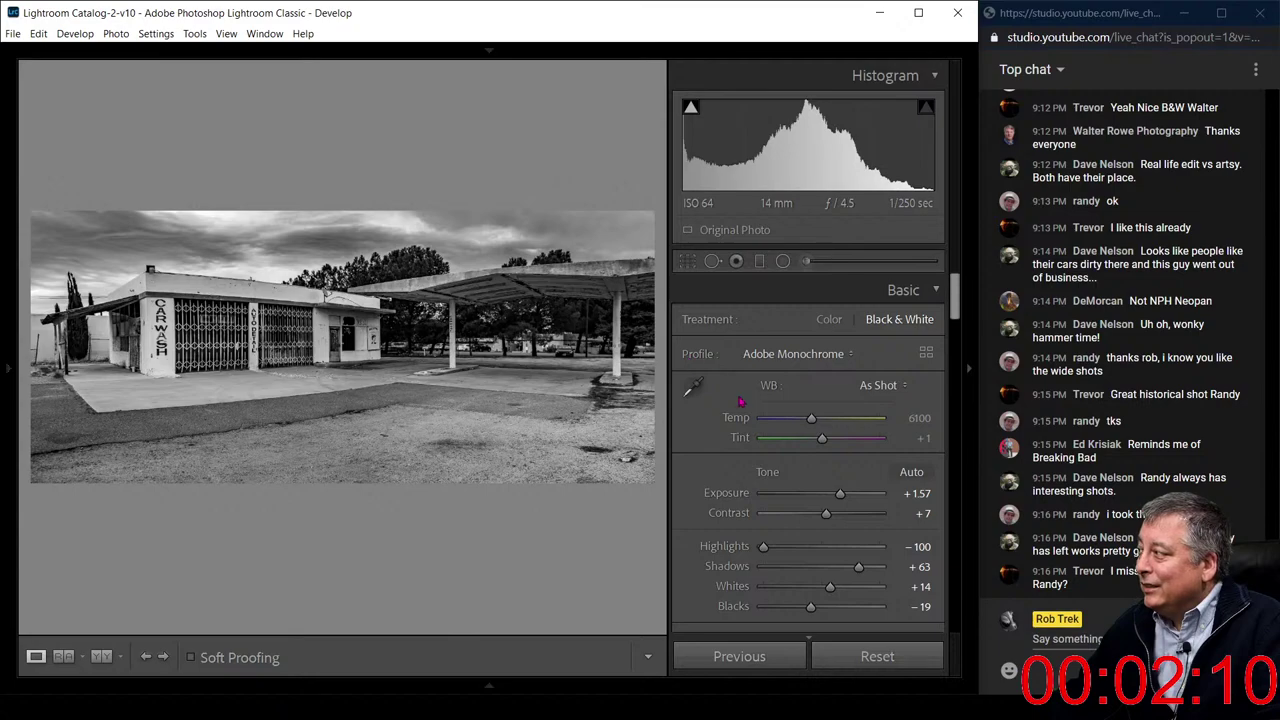
{"action": "scroll", "coordinate": [748, 414], "scroll_direction": "down", "scroll_amount": 2}
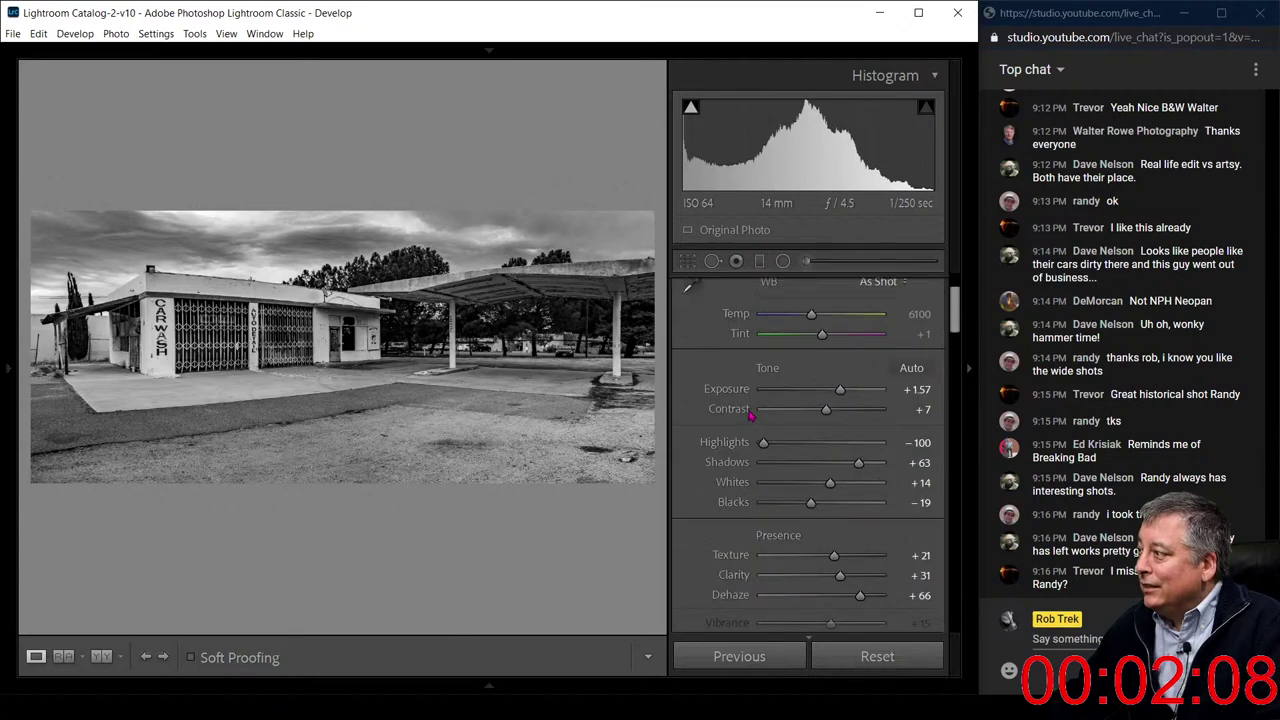
{"action": "key", "text": "v"}
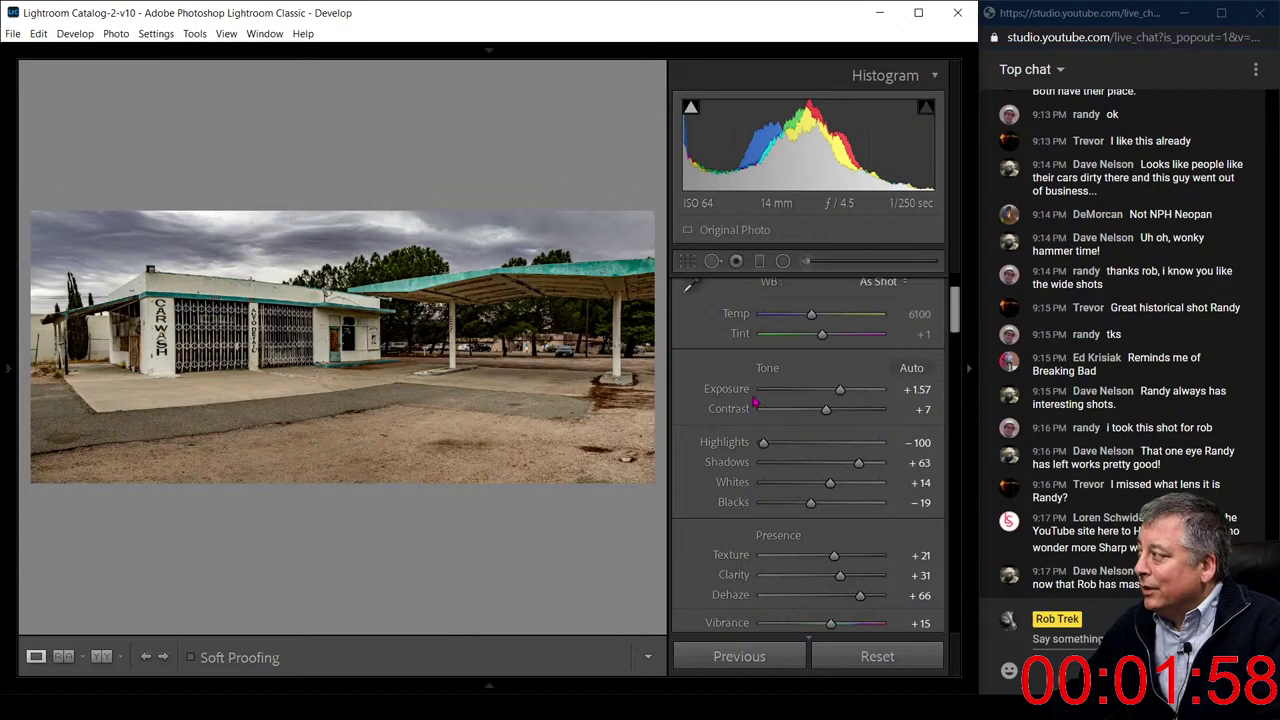
{"action": "left_click_drag", "start_coordinate": [840, 391], "coordinate": [846, 391]}
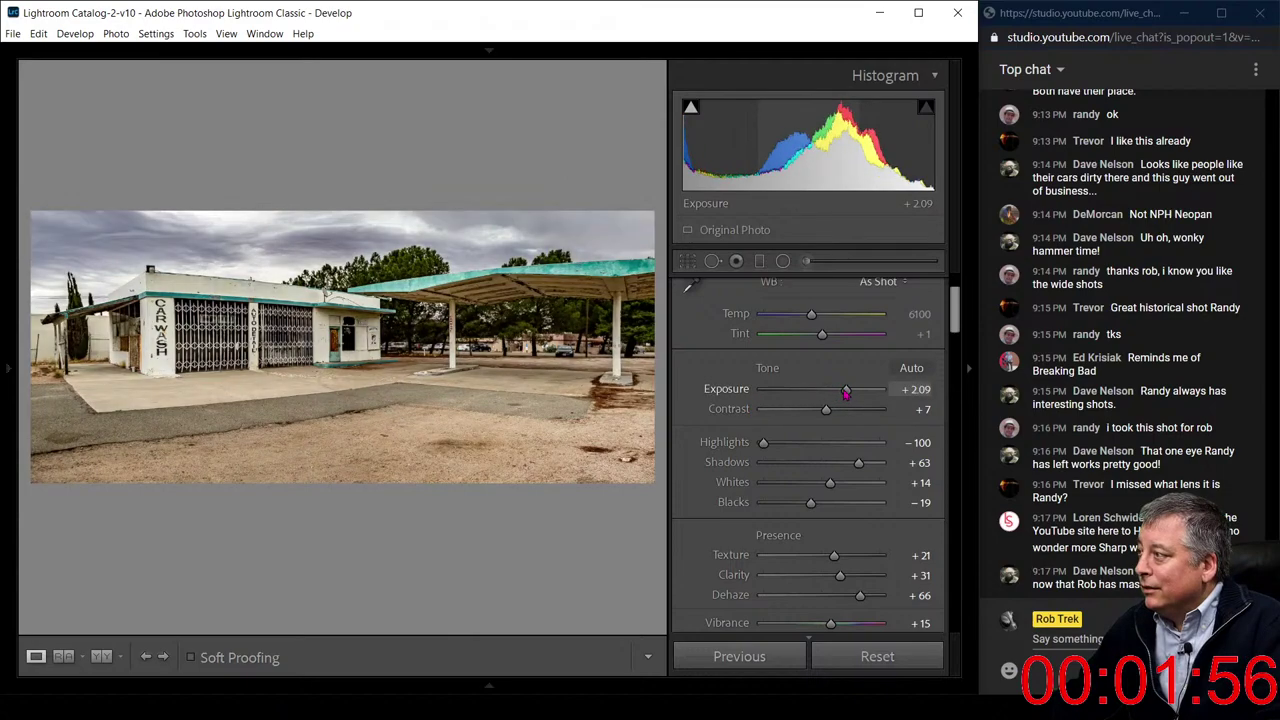
Tint the photo's midtones slightly toward orange-red with Color Grading
{"action": "scroll", "coordinate": [748, 418], "scroll_direction": "down", "scroll_amount": 2}
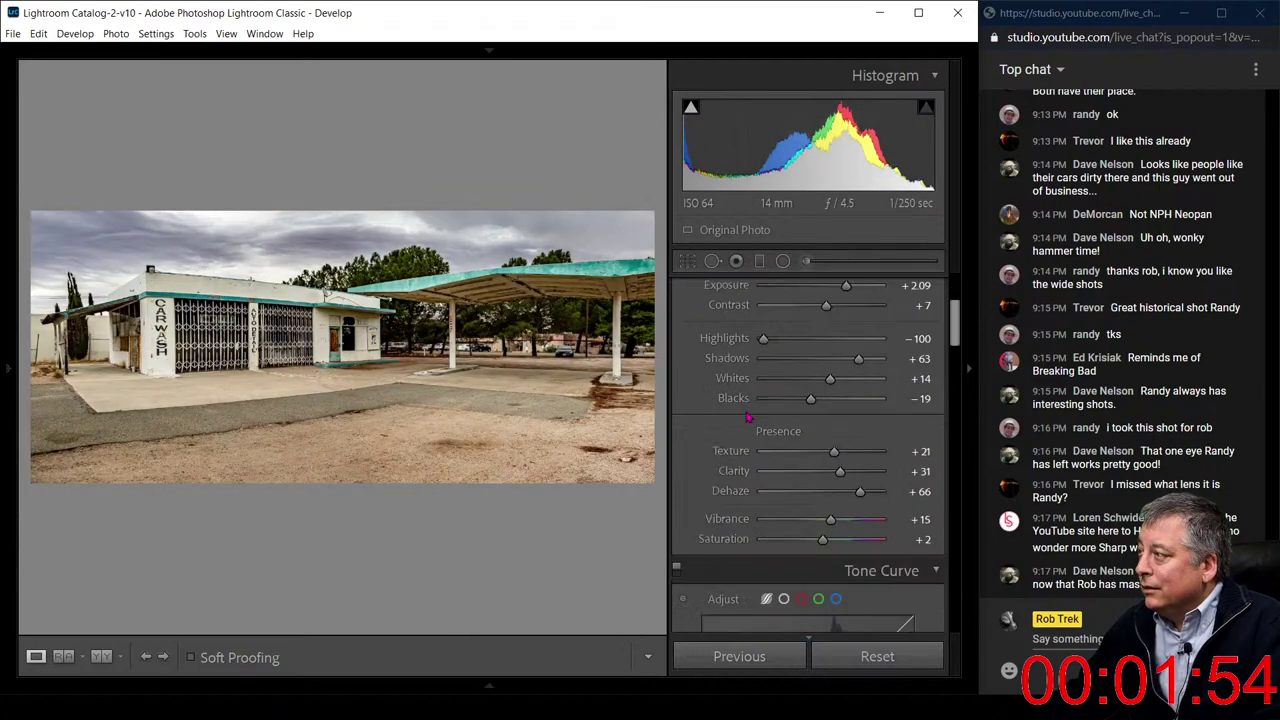
{"action": "scroll", "coordinate": [748, 418], "scroll_direction": "down", "scroll_amount": 2}
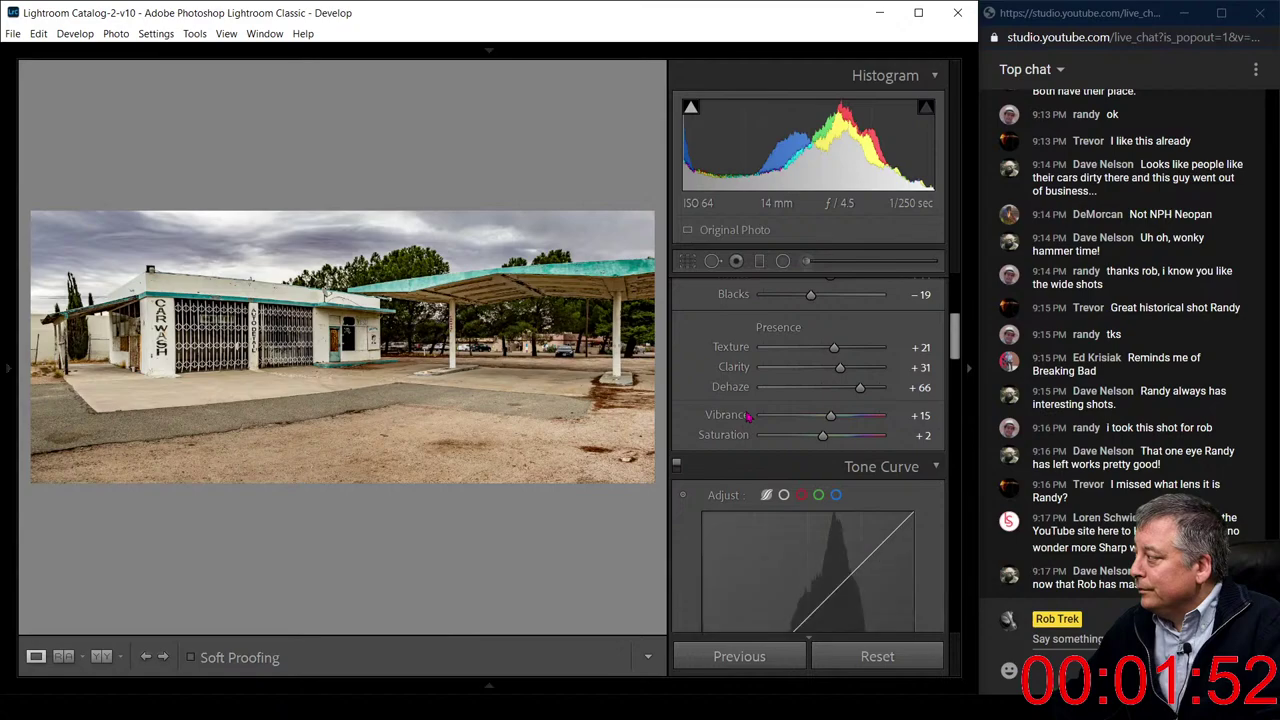
{"action": "scroll", "coordinate": [748, 418], "scroll_direction": "down", "scroll_amount": 2}
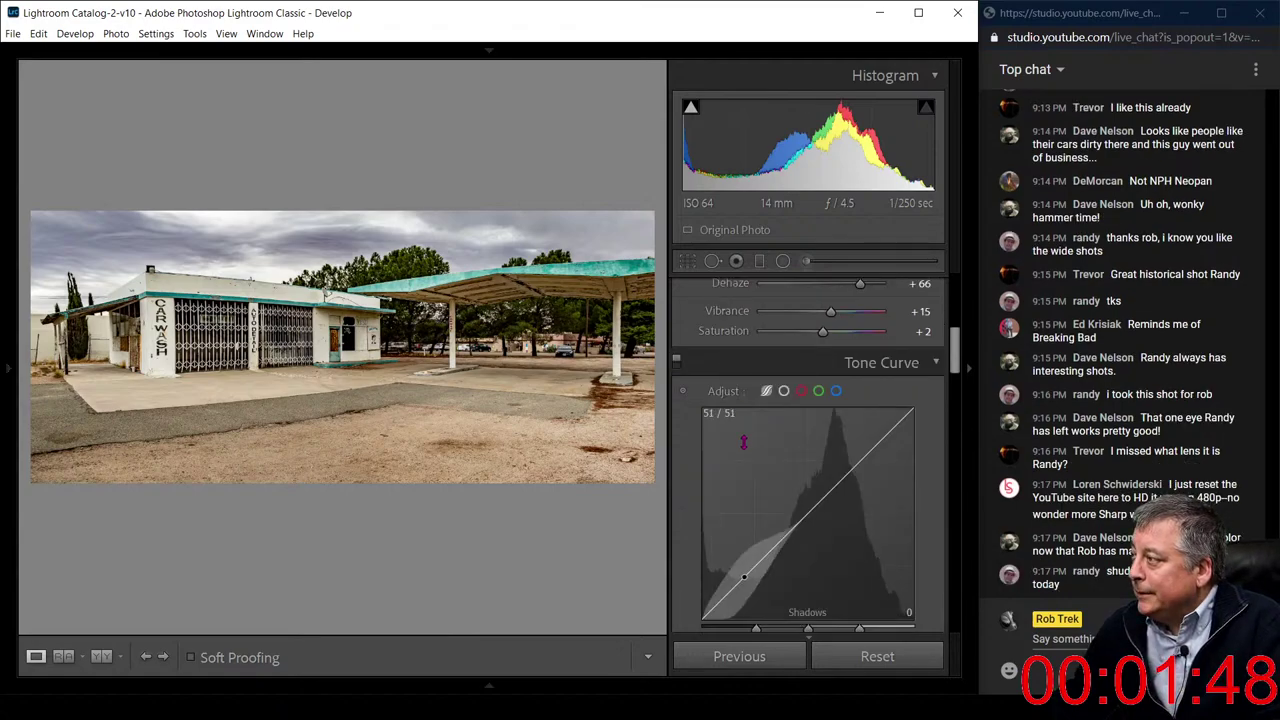
{"action": "scroll", "coordinate": [743, 441], "scroll_direction": "up", "scroll_amount": 2}
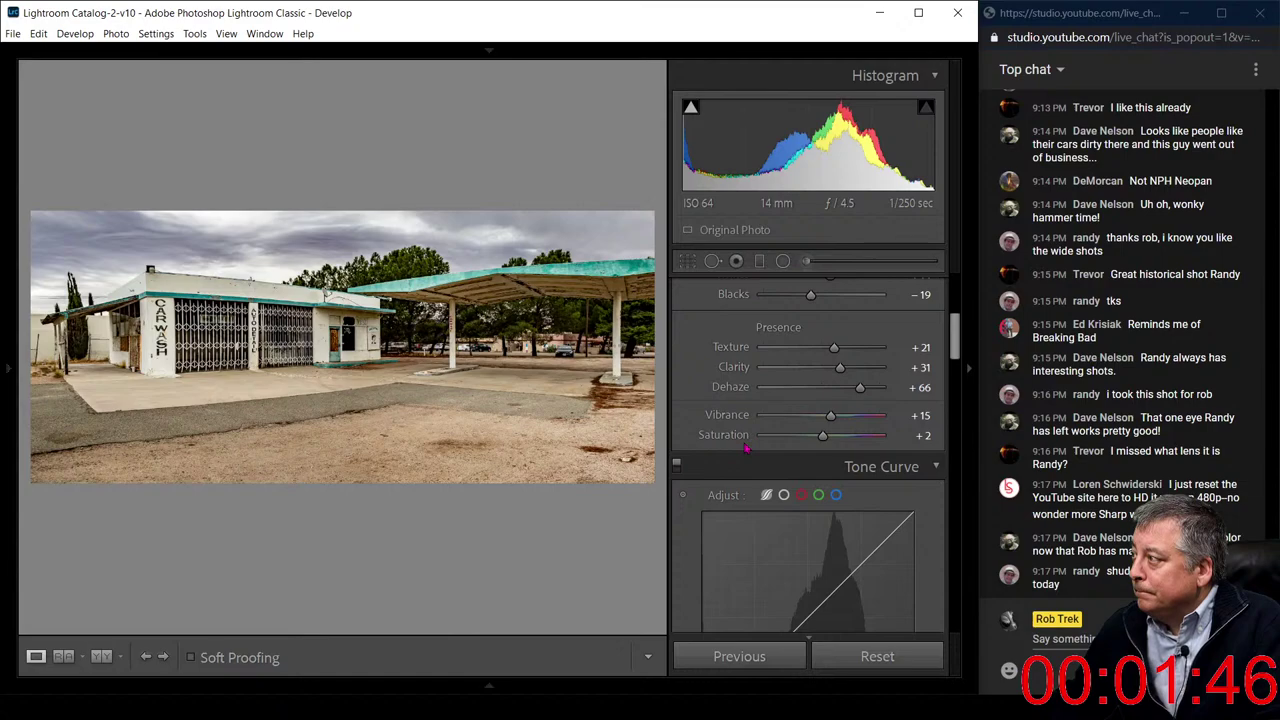
{"action": "scroll", "coordinate": [745, 449], "scroll_direction": "up", "scroll_amount": 2}
{"action": "scroll", "coordinate": [745, 449], "scroll_direction": "down", "scroll_amount": 12}
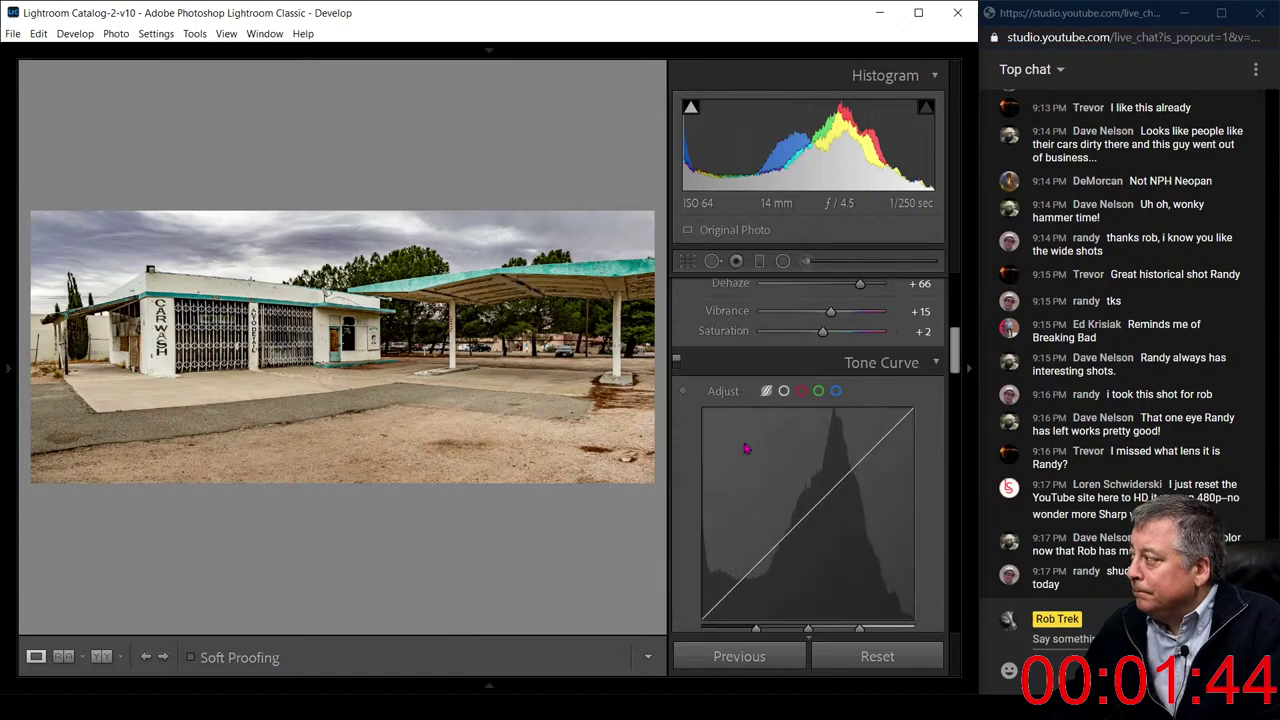
{"action": "scroll", "coordinate": [745, 449], "scroll_direction": "down", "scroll_amount": 5}
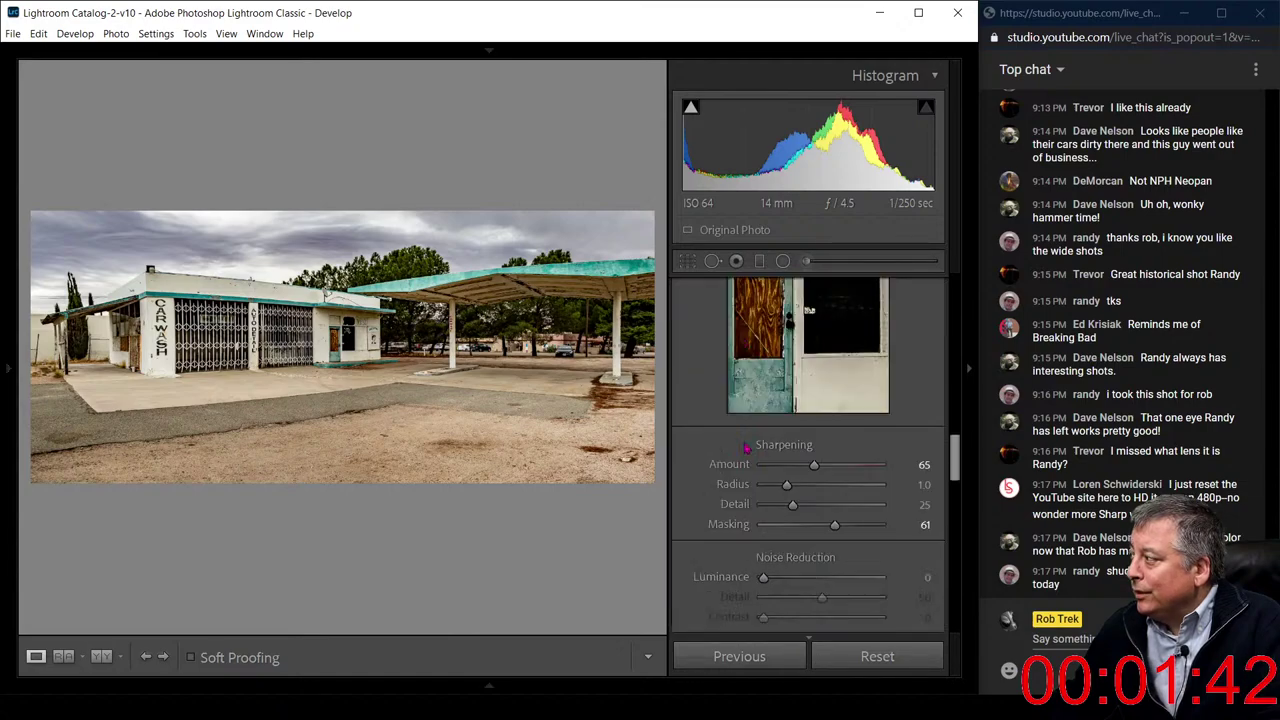
{"action": "scroll", "coordinate": [745, 449], "scroll_direction": "up", "scroll_amount": 3}
{"action": "scroll", "coordinate": [745, 449], "scroll_direction": "up", "scroll_amount": 2}
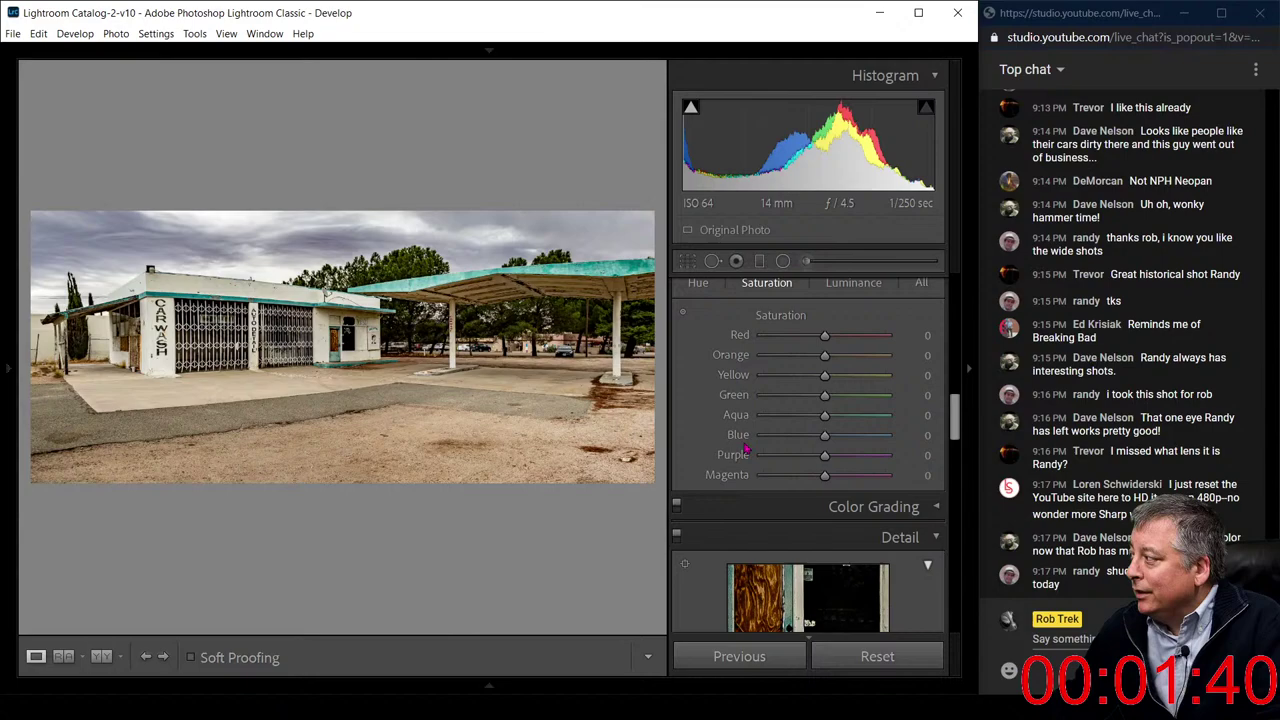
{"action": "left_click", "coordinate": [804, 506]}
{"action": "scroll", "coordinate": [810, 505], "scroll_direction": "down", "scroll_amount": 2}
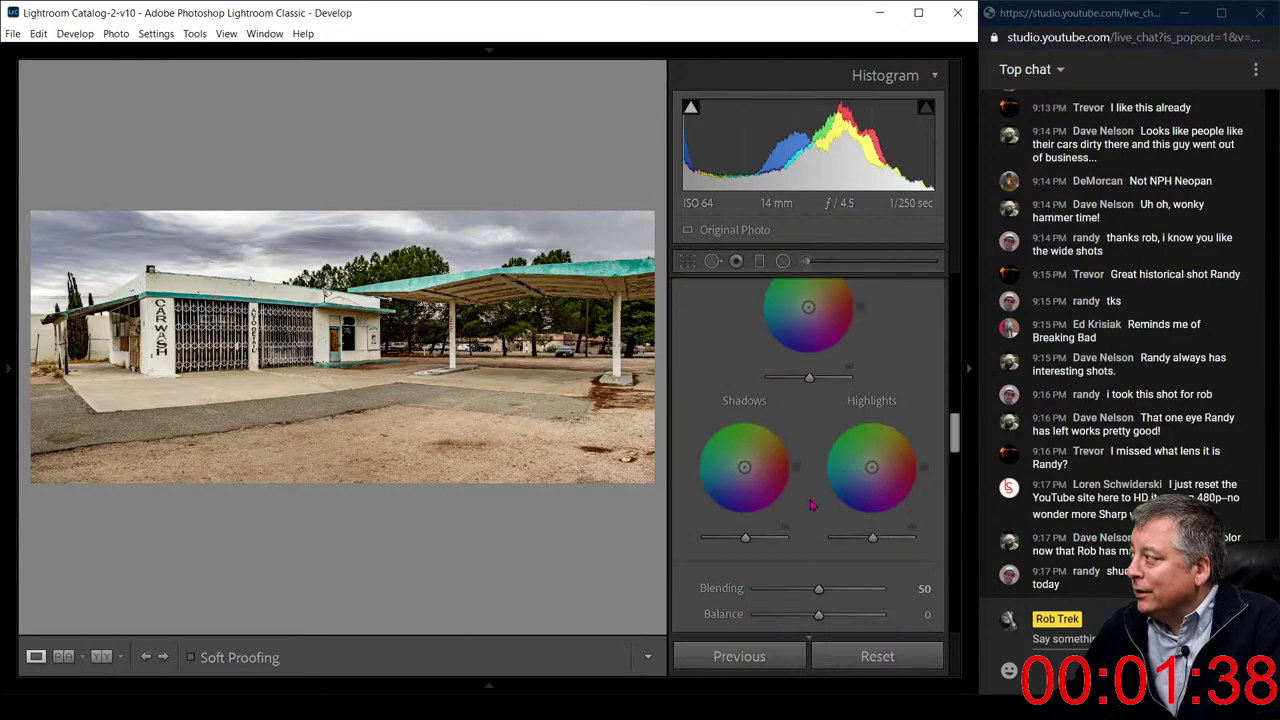
{"action": "scroll", "coordinate": [812, 505], "scroll_direction": "up", "scroll_amount": 2}
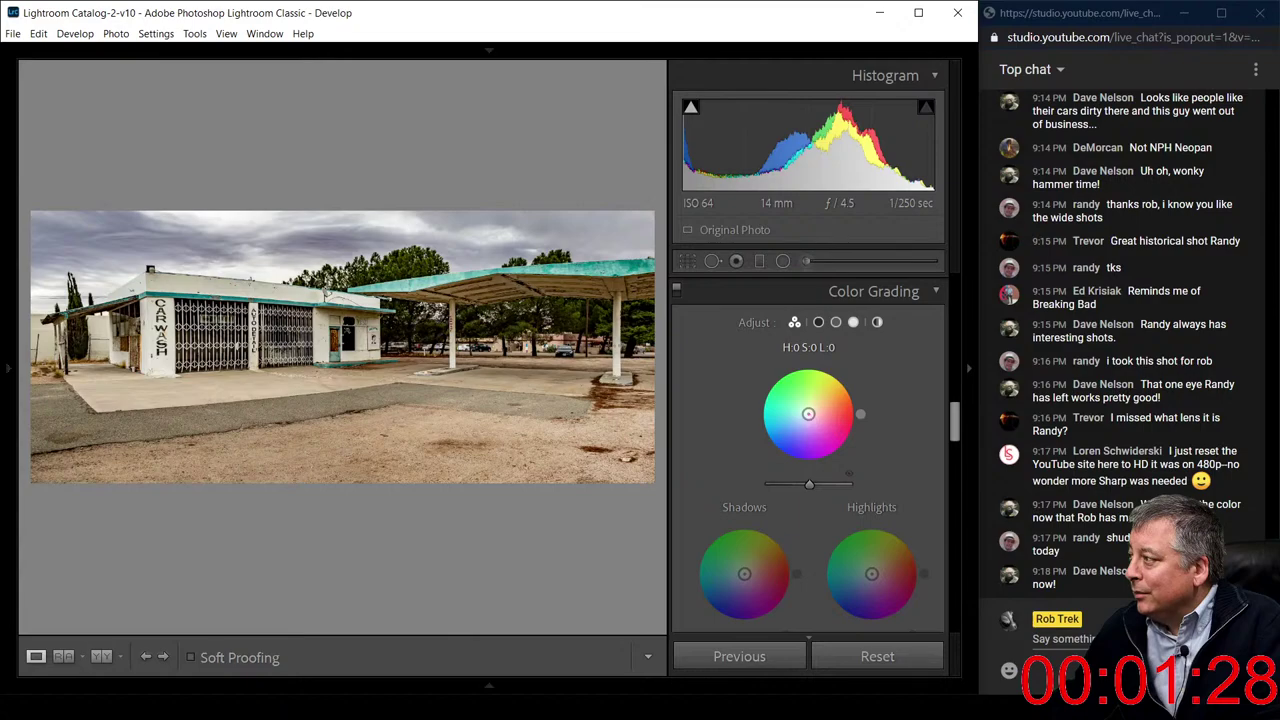
{"action": "left_click_drag", "start_coordinate": [808, 413], "coordinate": [814, 412]}
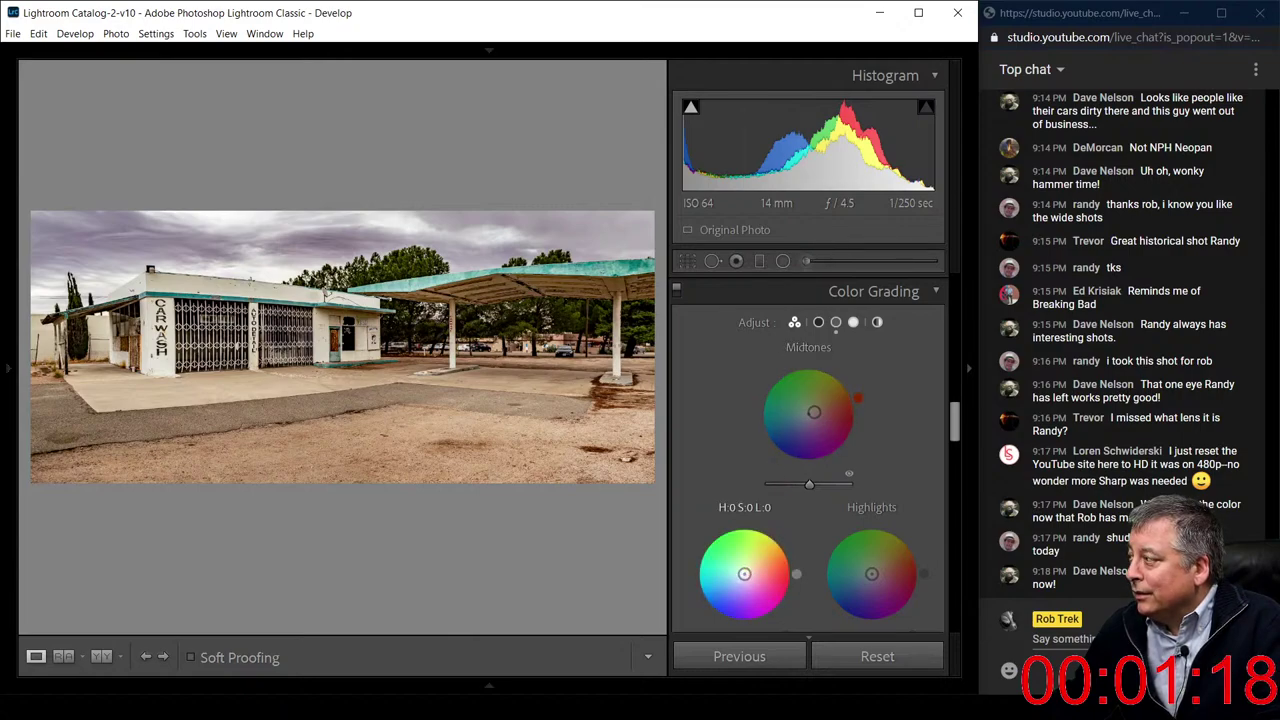
Grade the shadows yellow-green with hue 90 and saturation 46
{"action": "mouse_move", "coordinate": [744, 573]}
{"action": "left_mouse_down"}
{"action": "mouse_move", "coordinate": [755, 562]}
{"action": "mouse_move", "coordinate": [737, 549]}
{"action": "mouse_move", "coordinate": [712, 569]}
{"action": "mouse_move", "coordinate": [722, 537]}
{"action": "mouse_move", "coordinate": [745, 564]}
{"action": "left_mouse_up"}
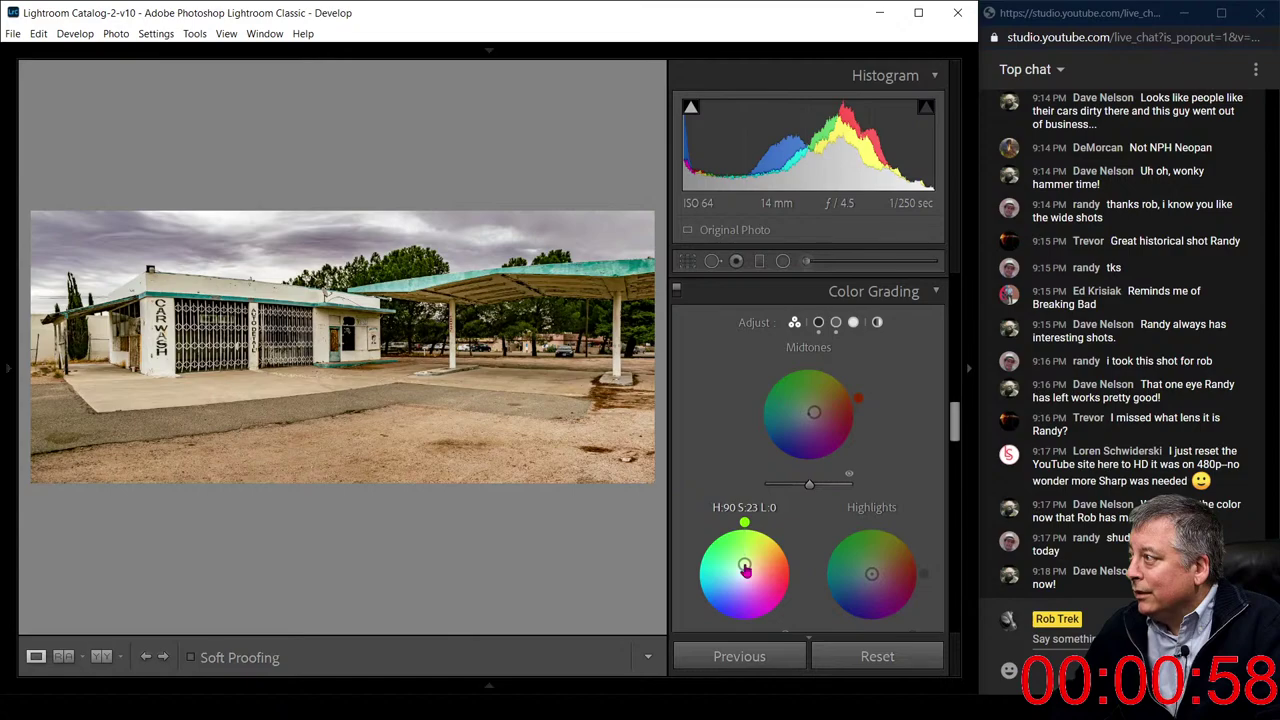
{"action": "left_click_drag", "start_coordinate": [745, 570], "coordinate": [744, 555]}
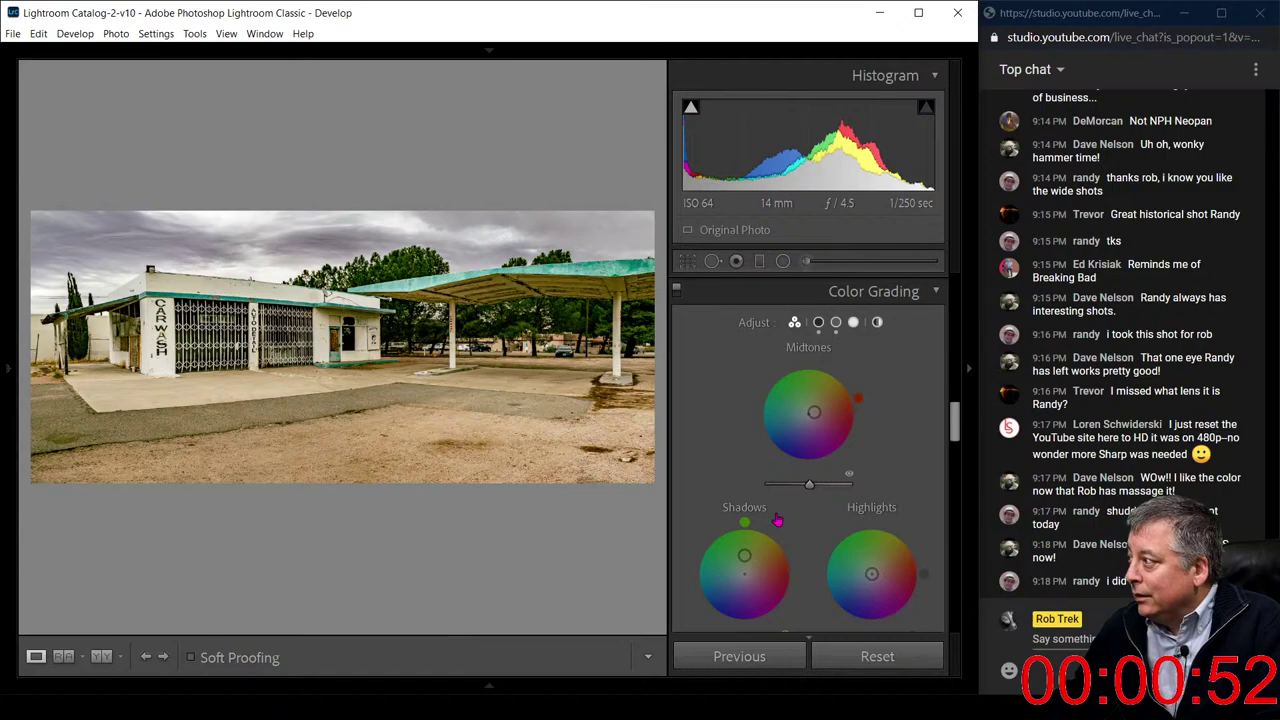
{"action": "scroll", "coordinate": [790, 518], "scroll_direction": "down", "scroll_amount": 3}
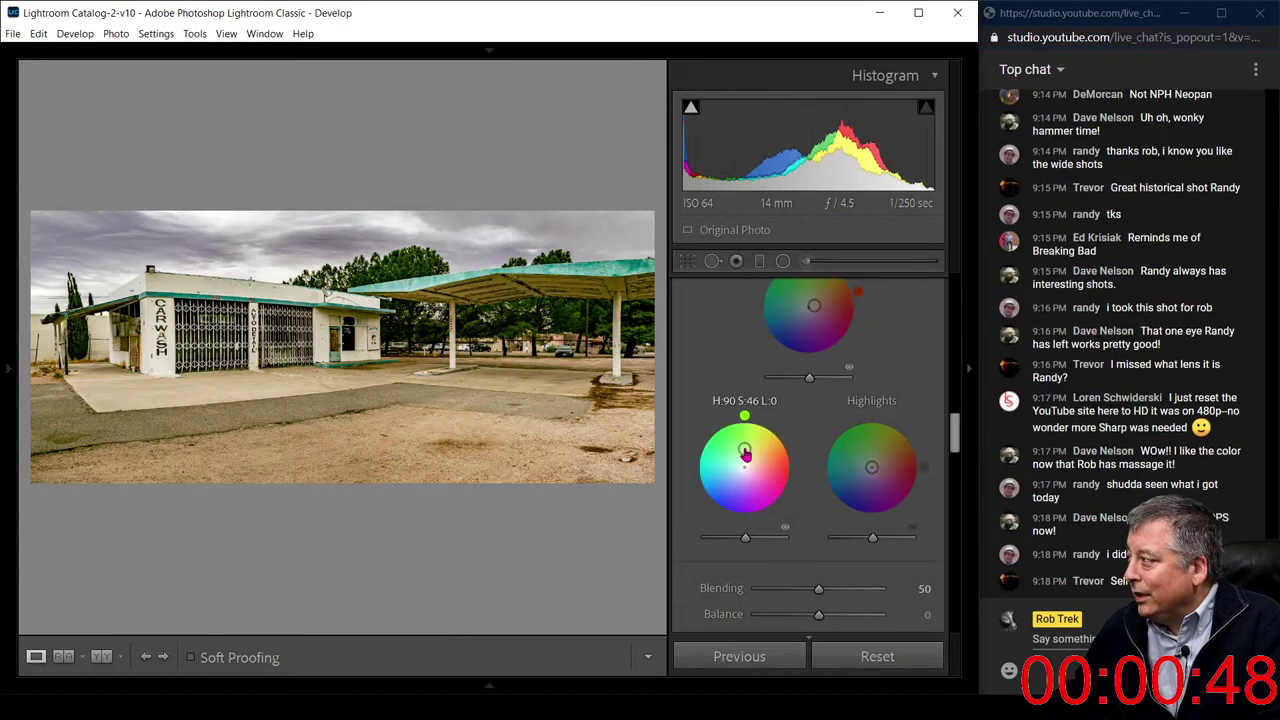
Try a green highlights tint with hue 114 and saturation 19 and a red shadows tint with hue 4 and saturation 22
{"action": "left_click_drag", "start_coordinate": [745, 454], "coordinate": [744, 472]}
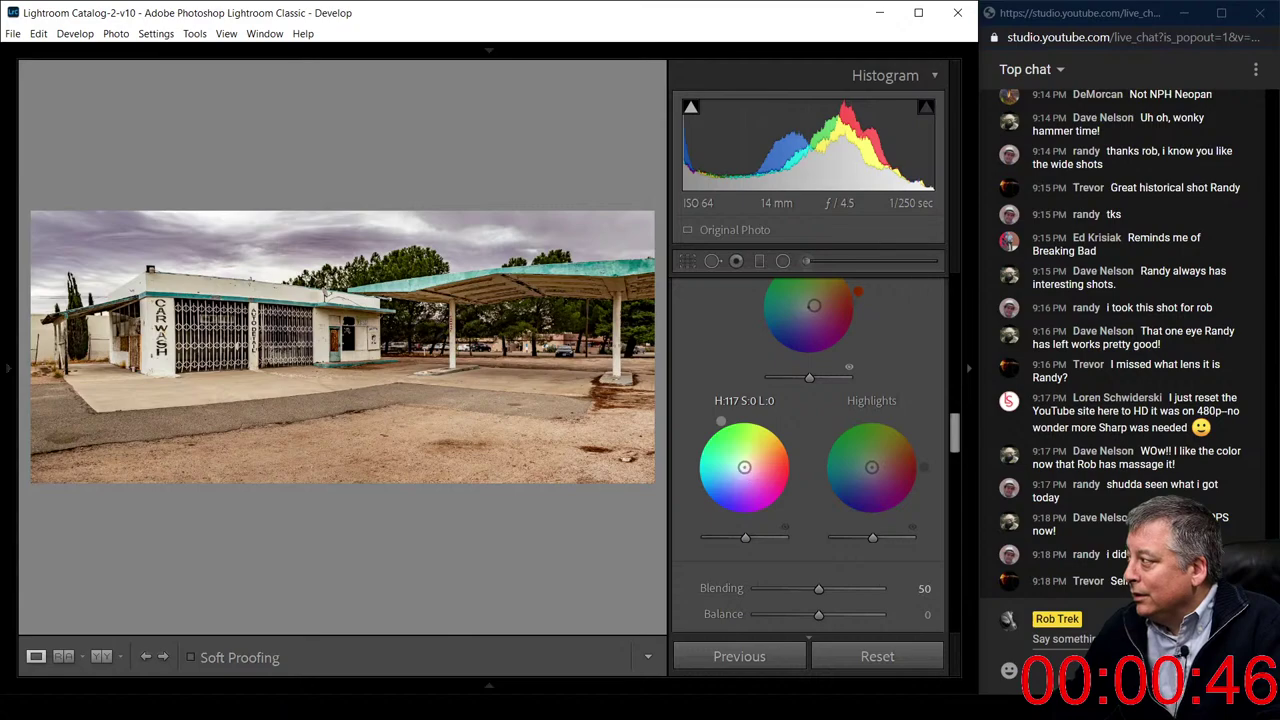
{"action": "left_click_drag", "start_coordinate": [872, 467], "coordinate": [868, 460]}
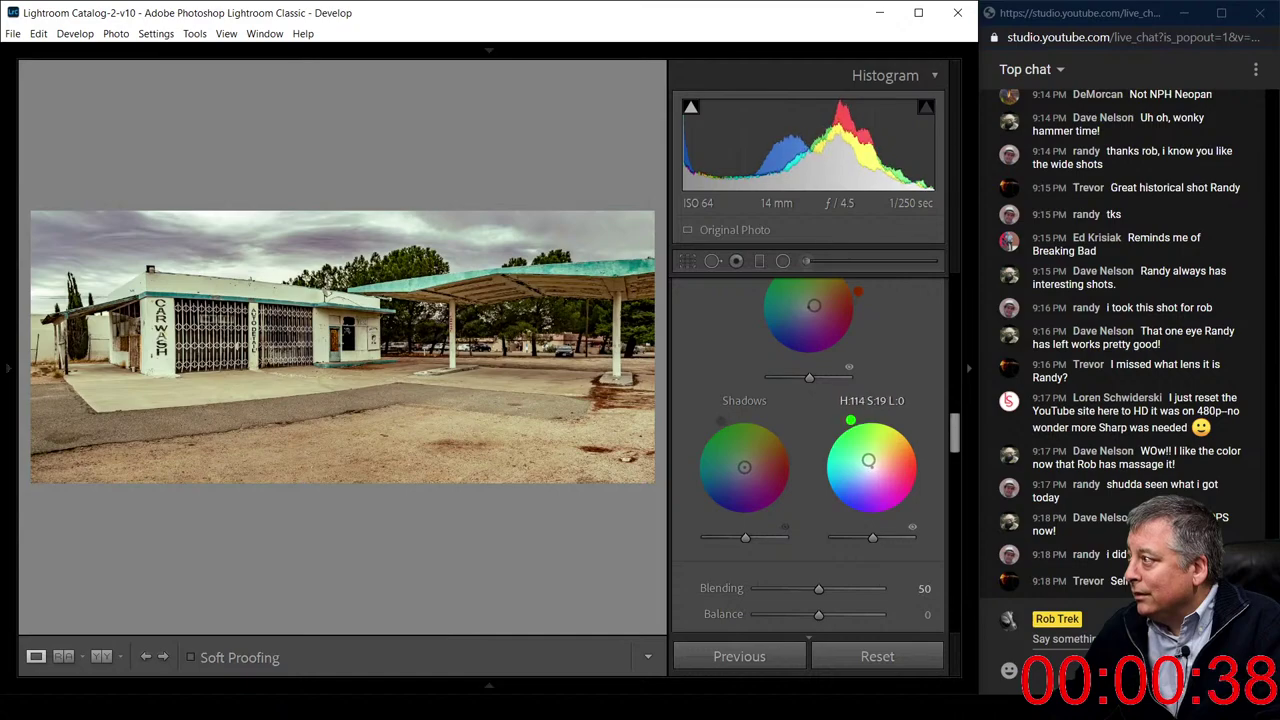
{"action": "left_click_drag", "start_coordinate": [744, 467], "coordinate": [753, 466]}
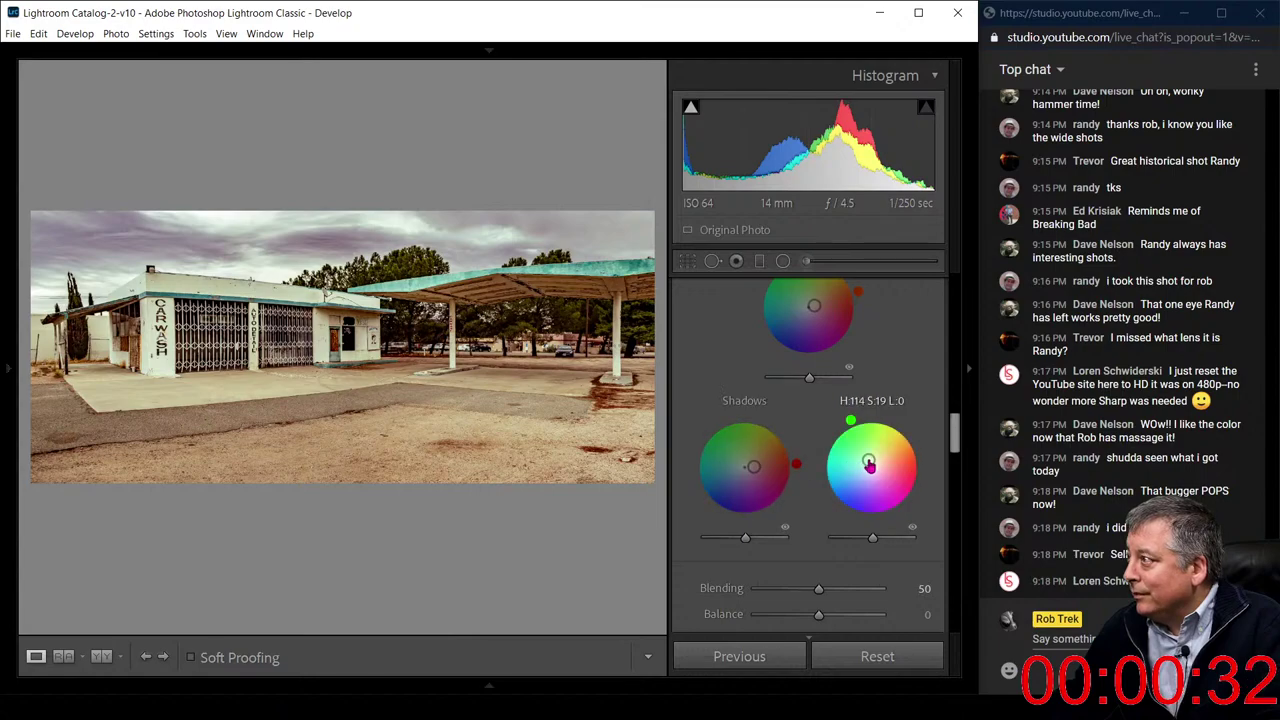
Clear the highlights tint in Color Grading and shift the shadows tint slightly toward yellow
{"action": "double_click", "coordinate": [870, 470]}
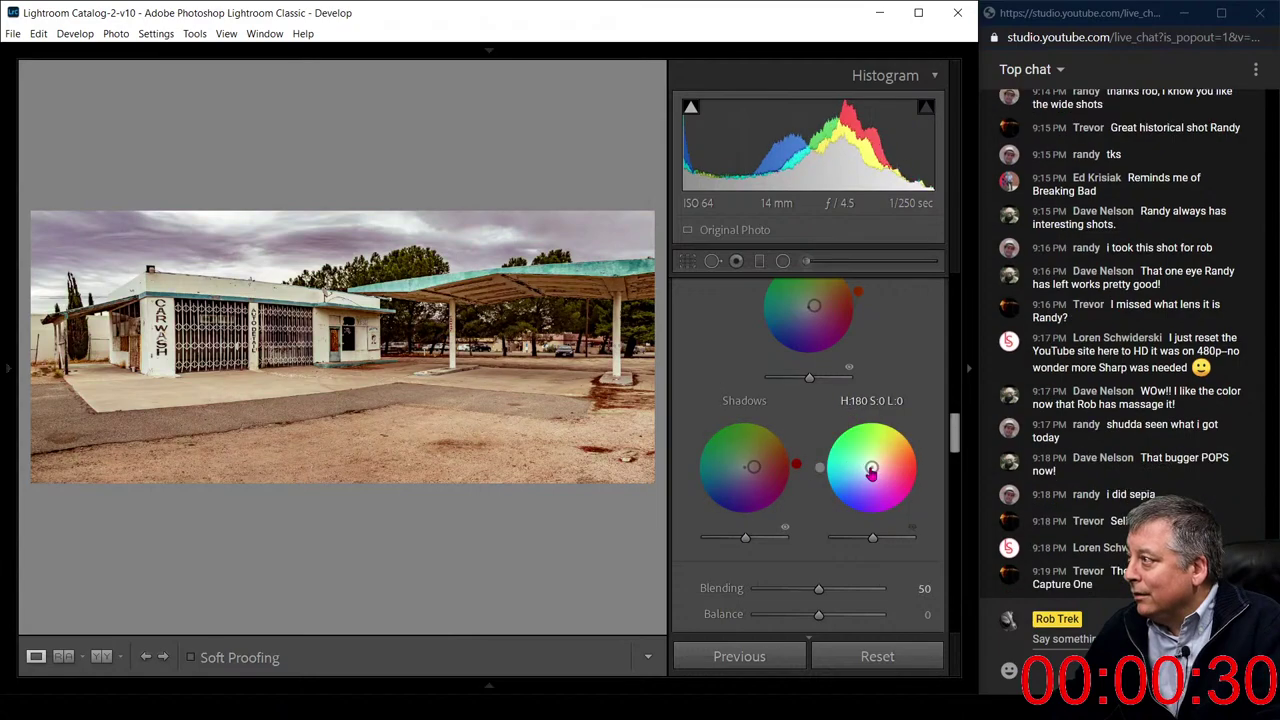
{"action": "left_click_drag", "start_coordinate": [871, 467], "coordinate": [872, 464]}
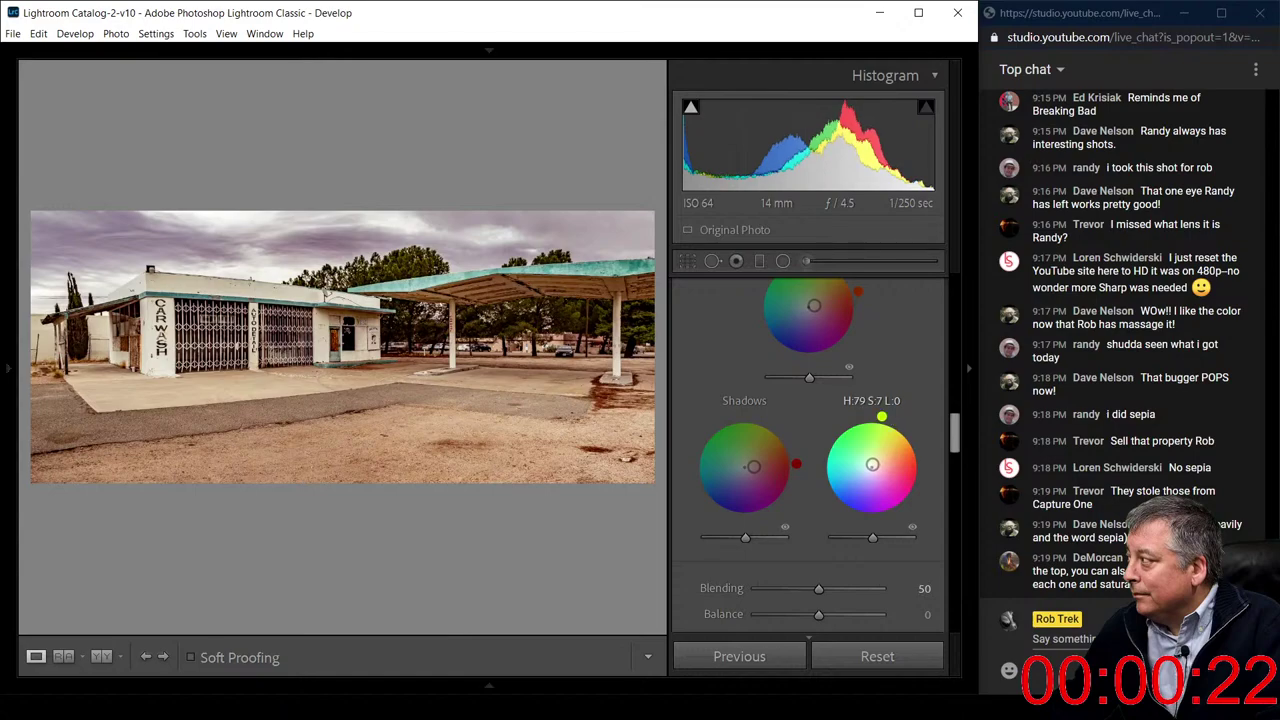
{"action": "double_click", "coordinate": [872, 468]}
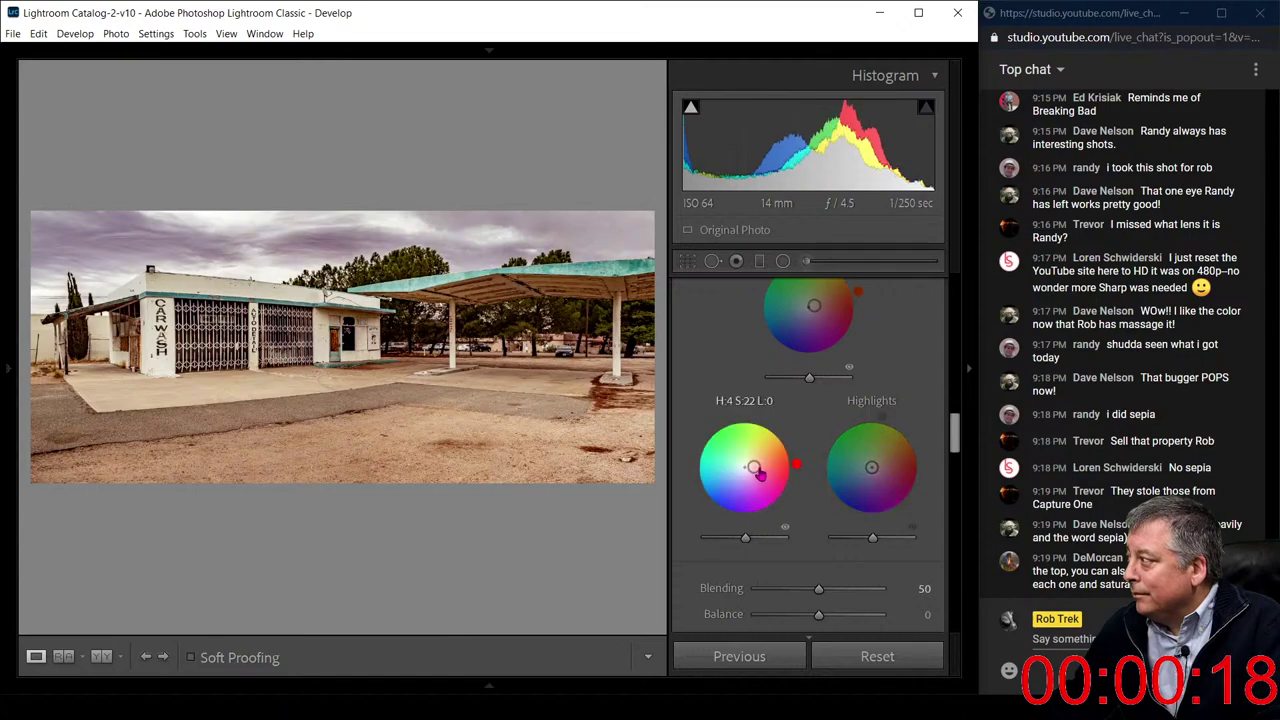
{"action": "mouse_move", "coordinate": [754, 467]}
{"action": "left_mouse_down"}
{"action": "mouse_move", "coordinate": [767, 465]}
{"action": "mouse_move", "coordinate": [755, 451]}
{"action": "mouse_move", "coordinate": [749, 461]}
{"action": "left_mouse_up"}
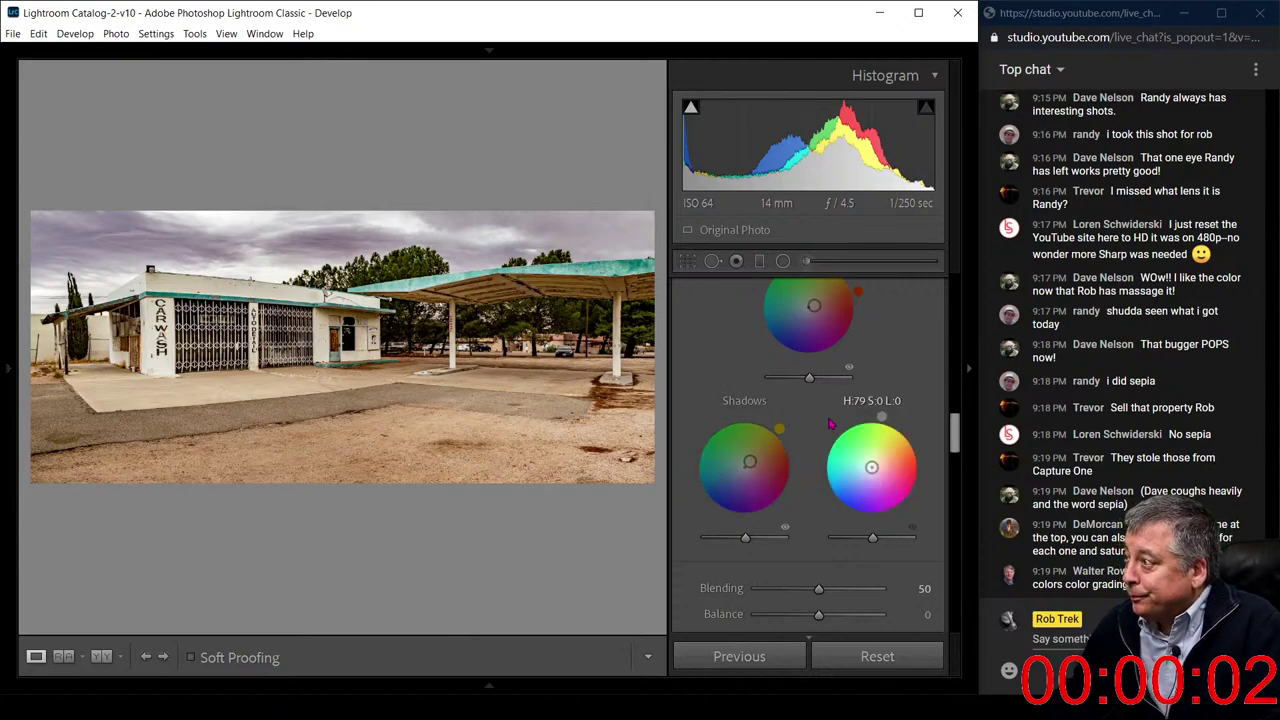
Set the photo's Whites to +50, Blacks to -49, Shadows to +75 and Exposure to +2.26
{"action": "scroll", "coordinate": [830, 424], "scroll_direction": "up", "scroll_amount": 15}
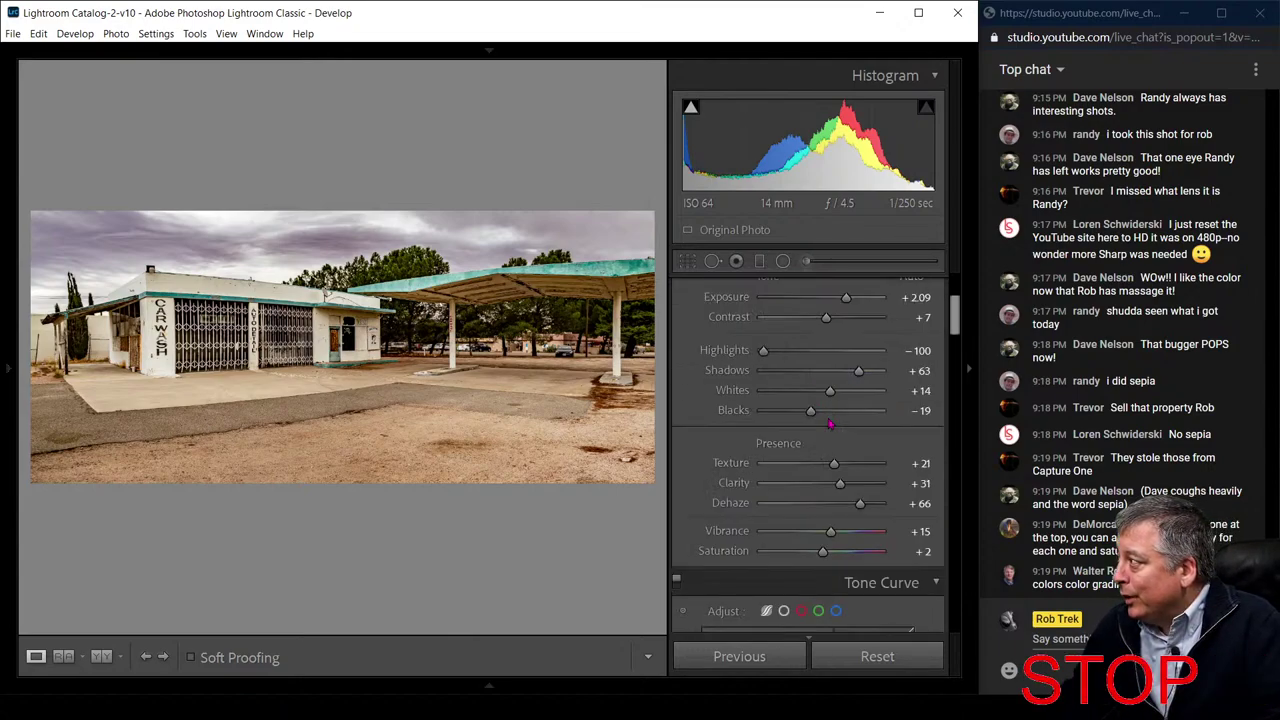
{"action": "scroll", "coordinate": [829, 424], "scroll_direction": "up", "scroll_amount": 3}
{"action": "left_click_drag", "start_coordinate": [829, 496], "coordinate": [796, 519]}
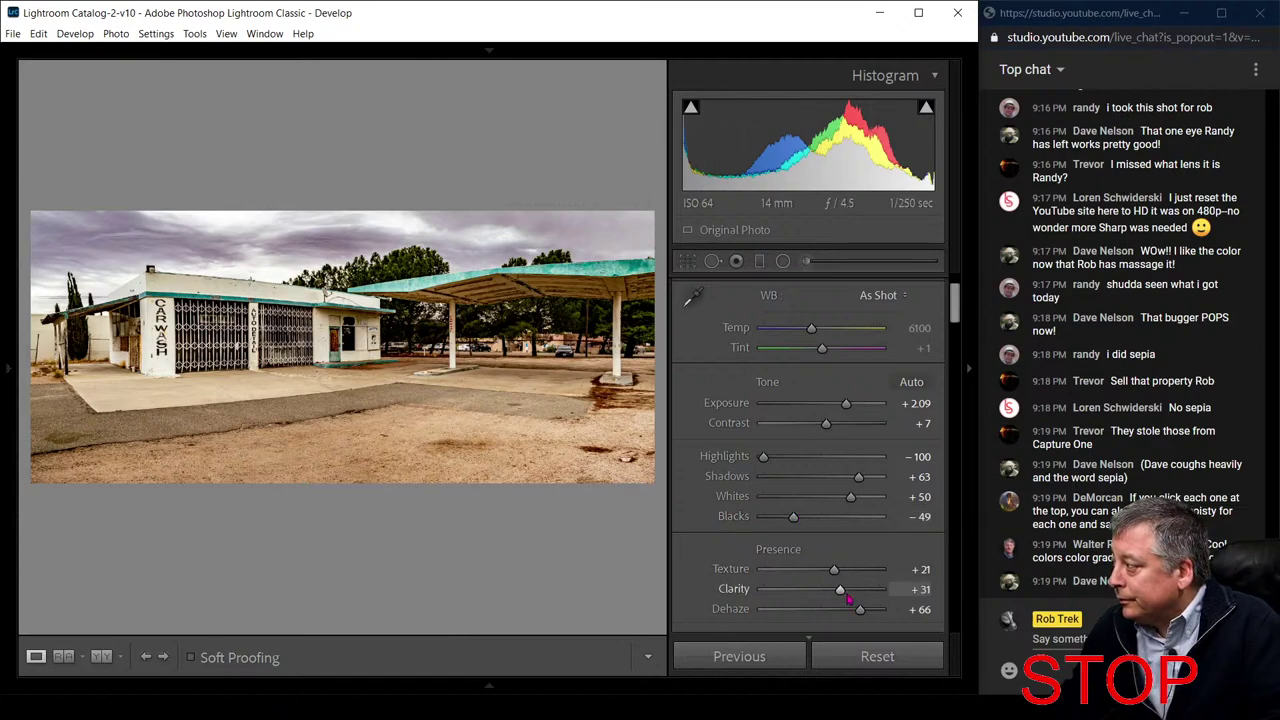
{"action": "left_click_drag", "start_coordinate": [845, 595], "coordinate": [840, 592]}
{"action": "left_click_drag", "start_coordinate": [858, 476], "coordinate": [871, 483]}
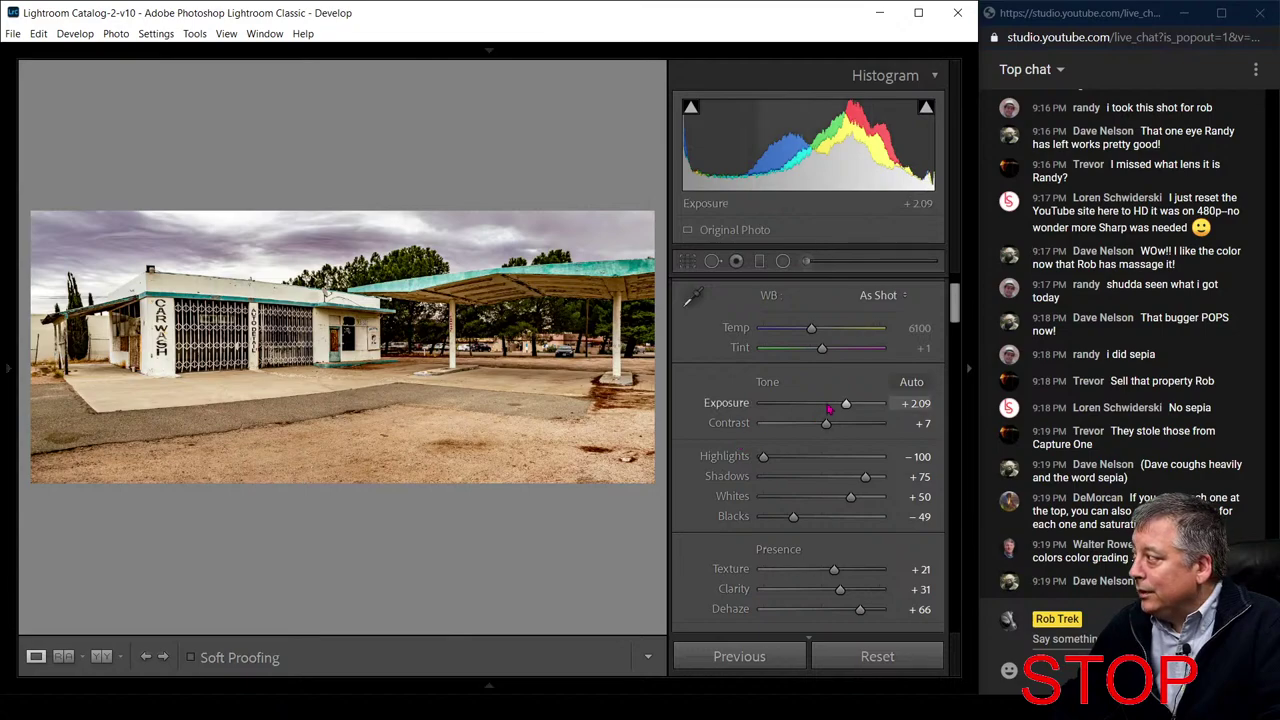
{"action": "left_click_drag", "start_coordinate": [847, 409], "coordinate": [850, 410]}
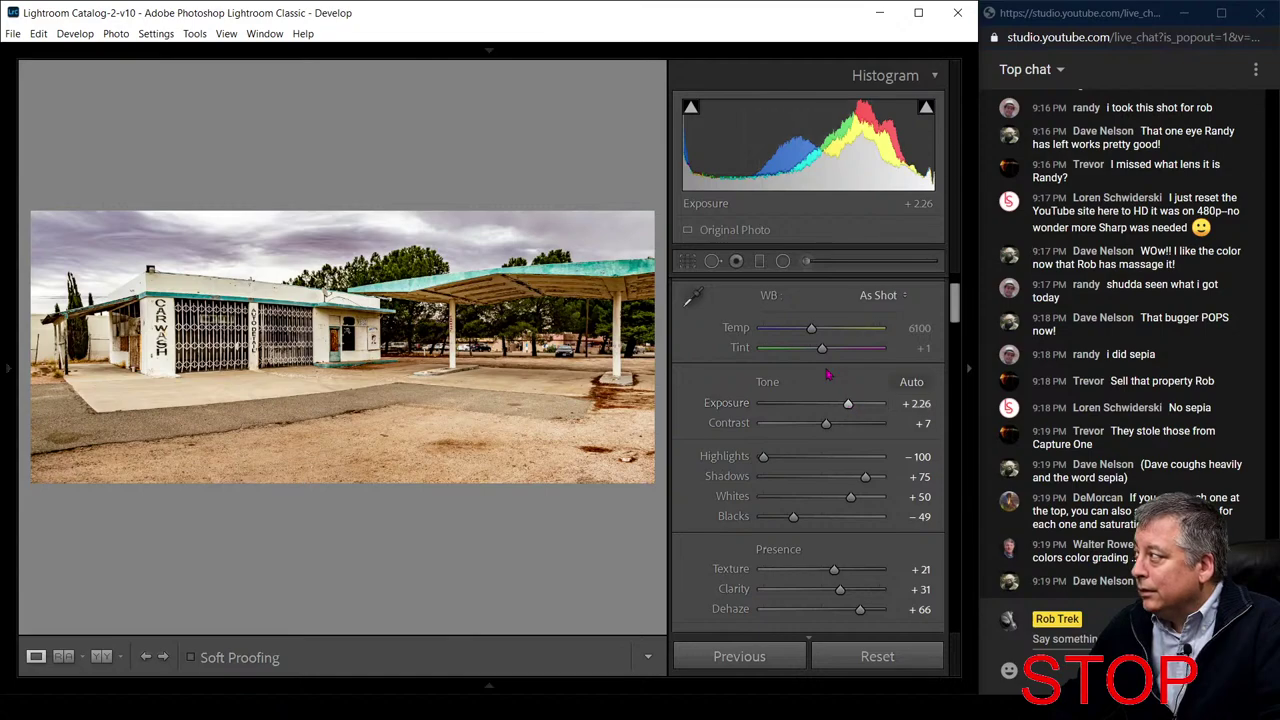
Reset the photo's Exposure to 0.00 for a dark base image
{"action": "left_click", "coordinate": [760, 262]}
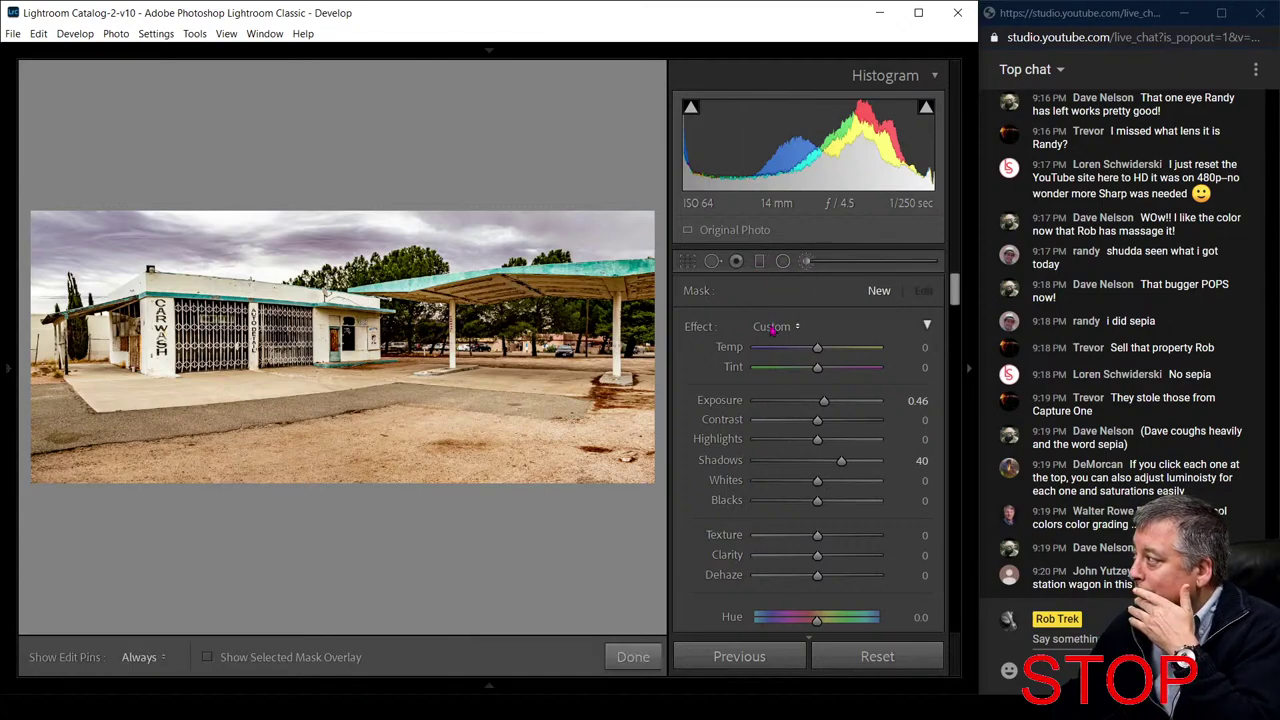
{"action": "key", "text": "m"}
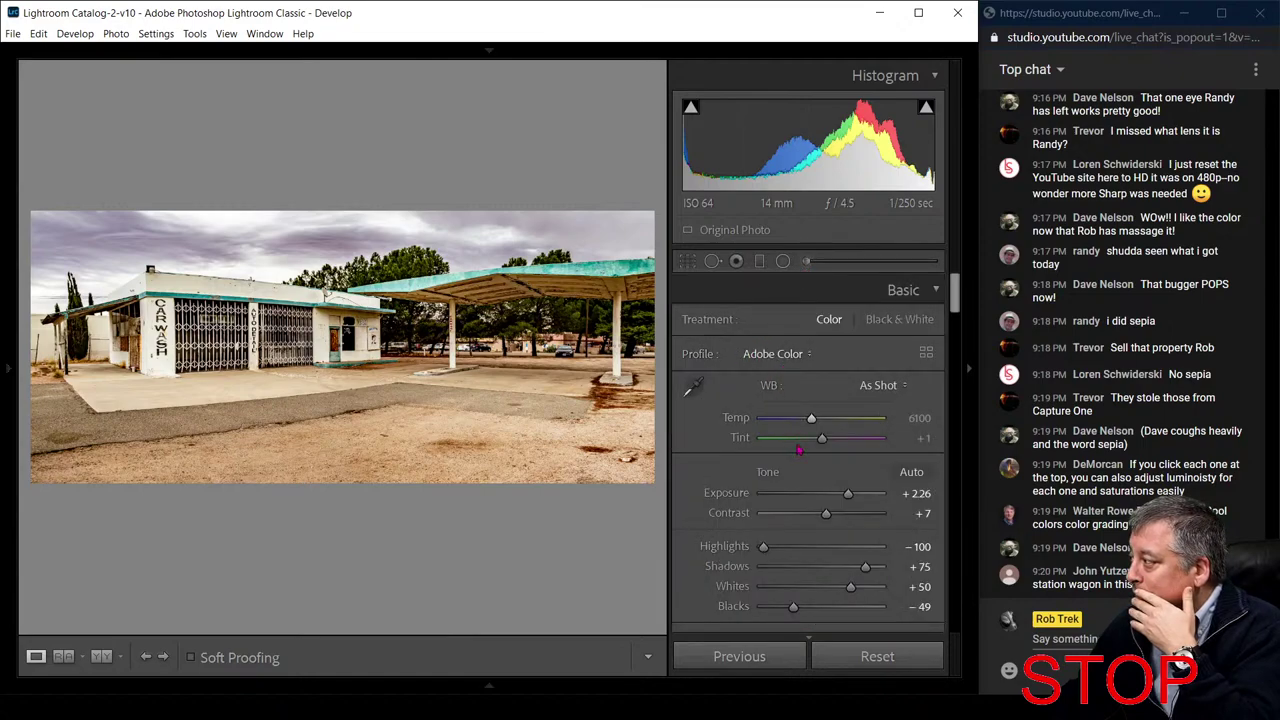
{"action": "double_click", "coordinate": [848, 500]}
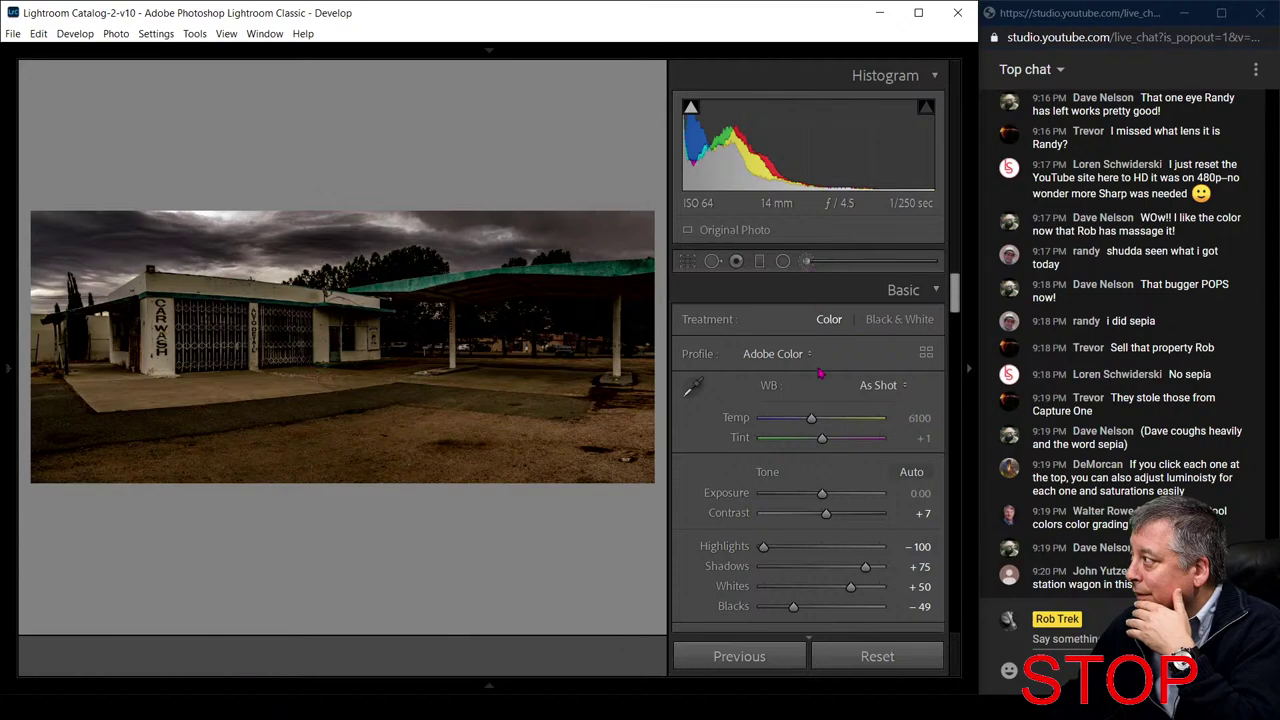
Brush a local adjustment with Exposure 0.46 and Shadows 46 over the wall with the CAR WASH lettering
{"action": "left_click", "coordinate": [810, 262]}
{"action": "scroll", "coordinate": [808, 480], "scroll_direction": "down", "scroll_amount": 5}
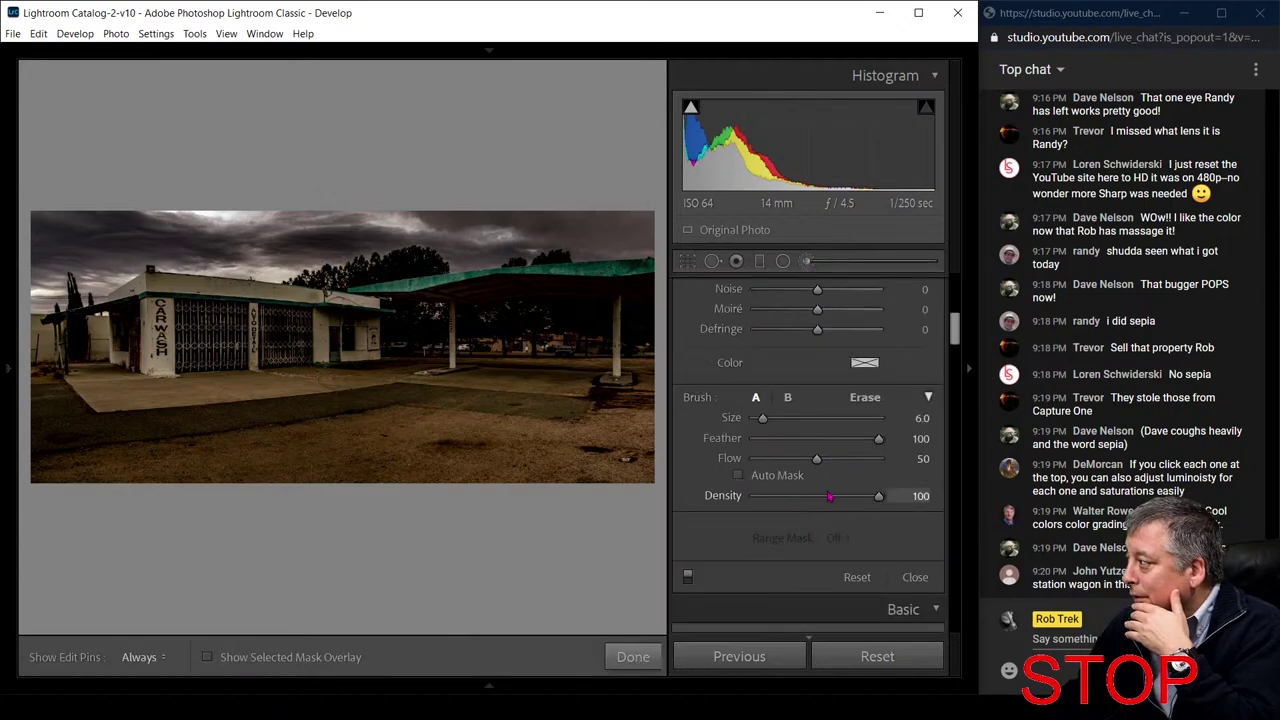
{"action": "scroll", "coordinate": [810, 445], "scroll_direction": "up", "scroll_amount": 5}
{"action": "scroll", "coordinate": [806, 428], "scroll_direction": "up", "scroll_amount": 2}
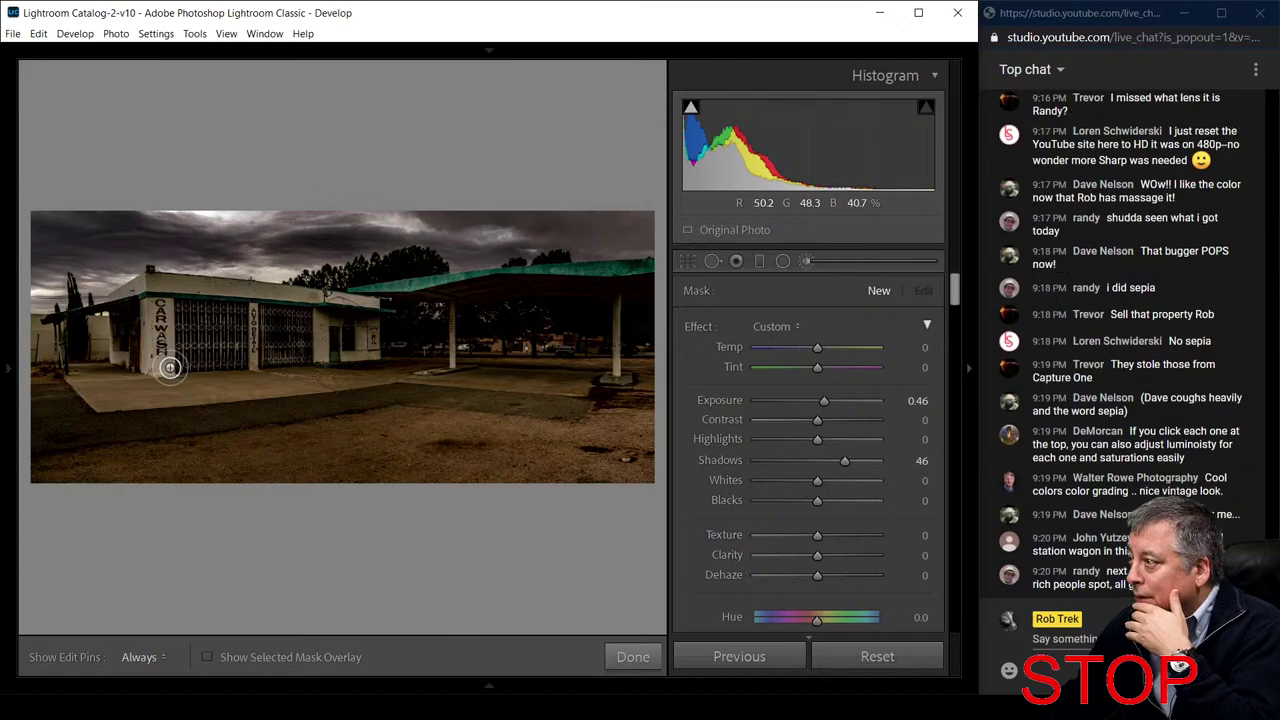
{"action": "key", "text": "h"}
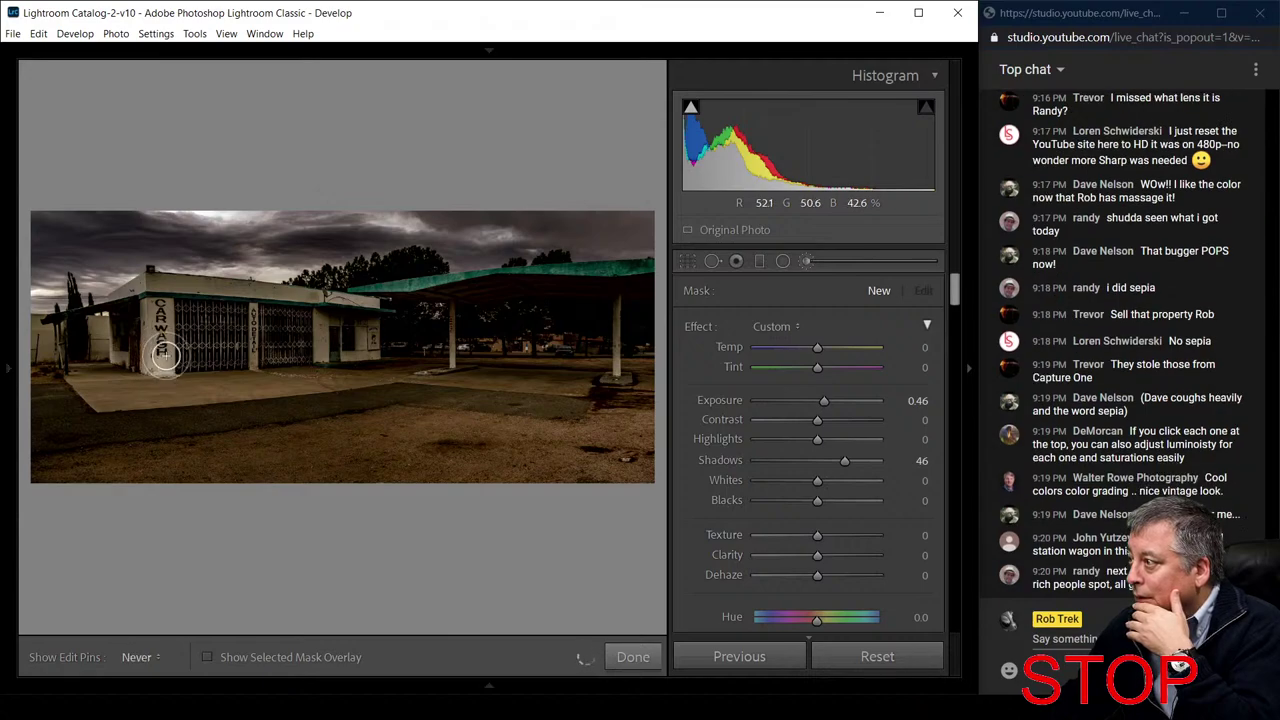
{"action": "key", "text": "h"}
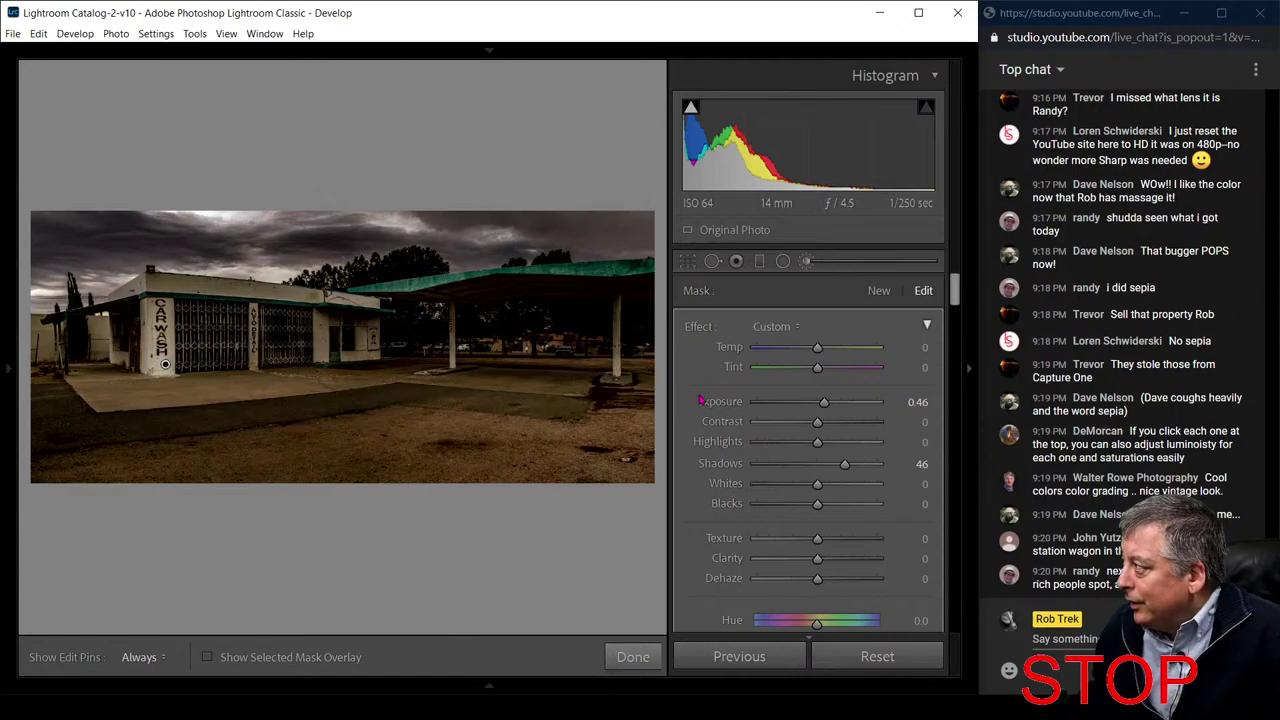
{"action": "left_click", "coordinate": [812, 264]}
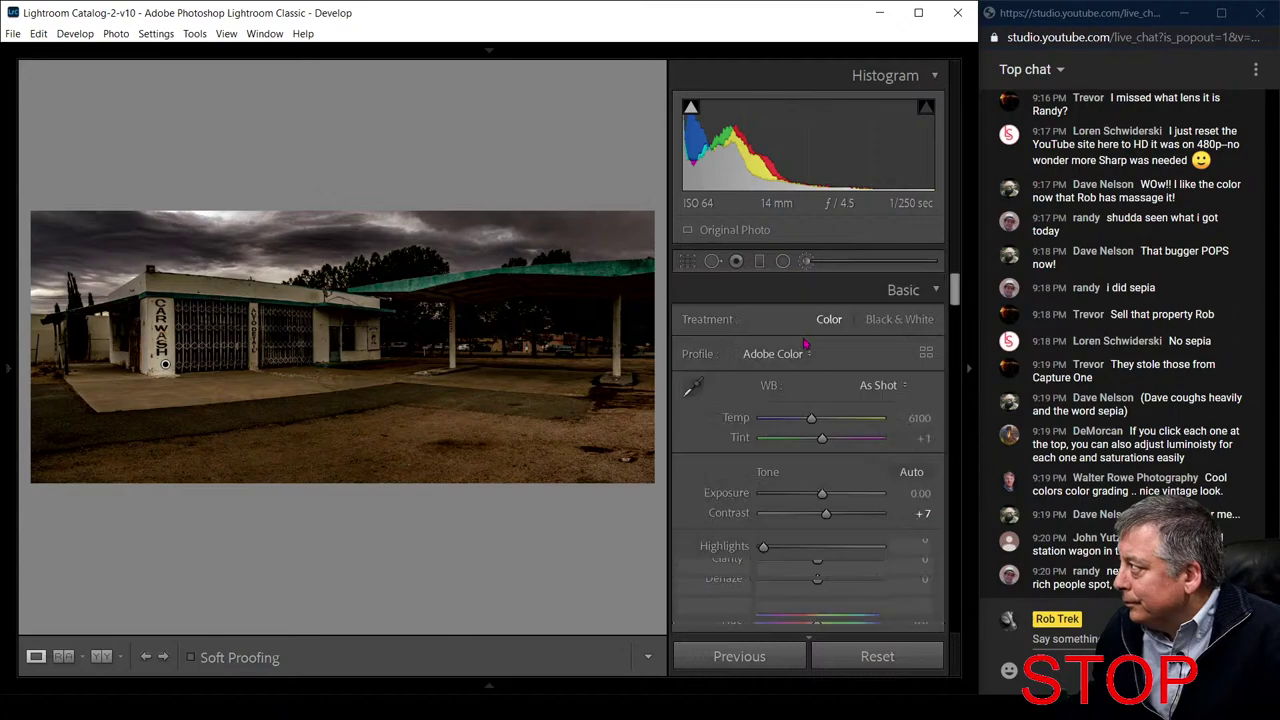
Raise the photo's Contrast to +100 and reset Exposure to 0.00 after testing darker exposures
{"action": "mouse_move", "coordinate": [822, 493]}
{"action": "left_mouse_down"}
{"action": "mouse_move", "coordinate": [839, 497]}
{"action": "mouse_move", "coordinate": [812, 493]}
{"action": "left_mouse_up"}
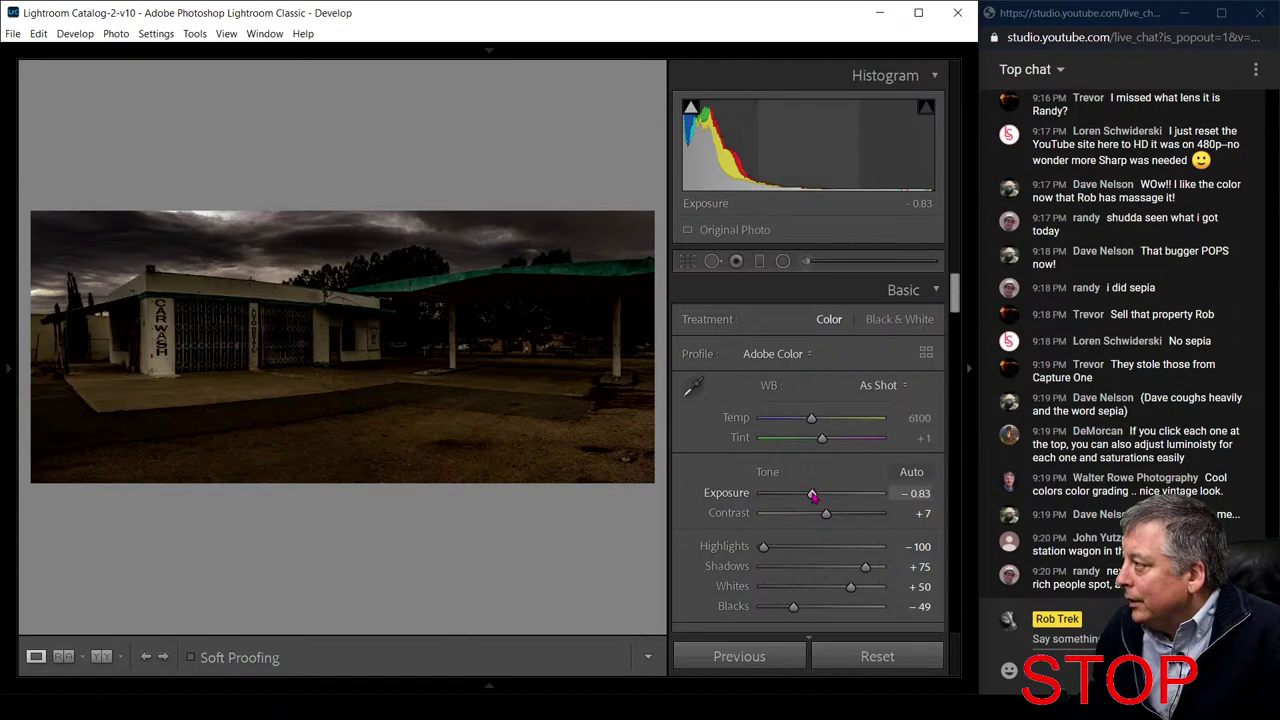
{"action": "left_click_drag", "start_coordinate": [812, 494], "coordinate": [763, 493]}
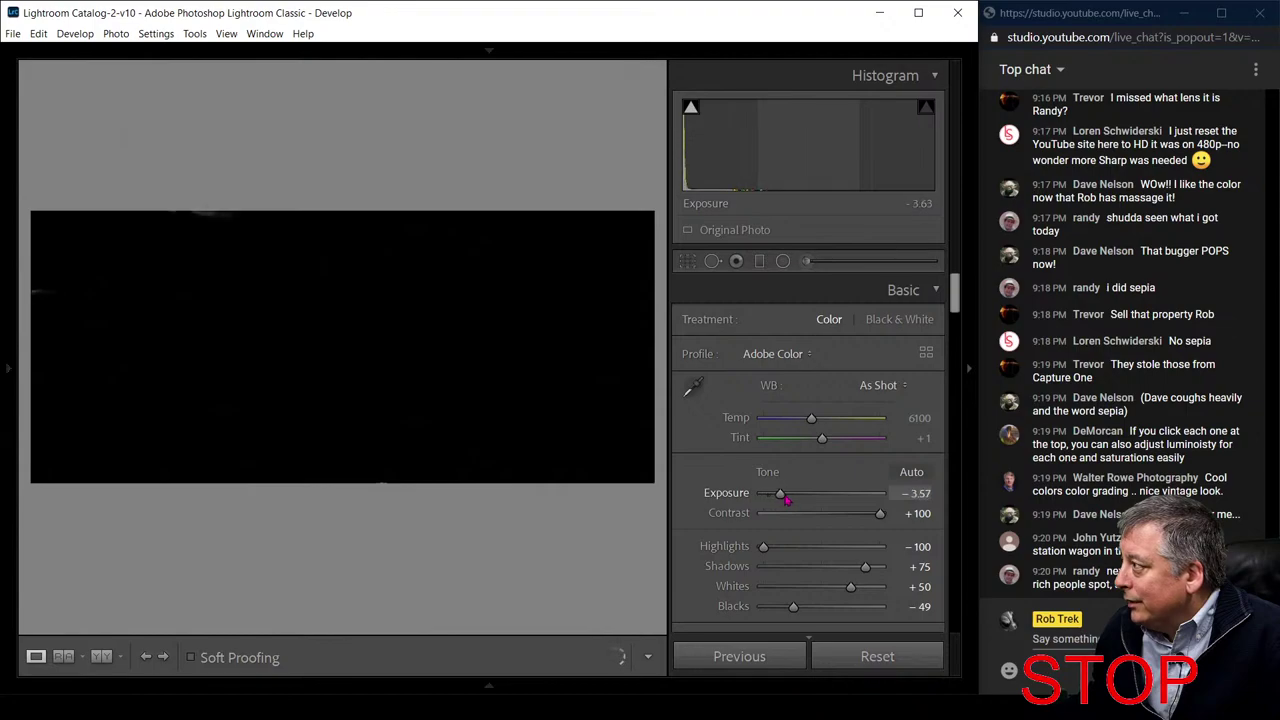
{"action": "left_click_drag", "start_coordinate": [786, 500], "coordinate": [816, 501]}
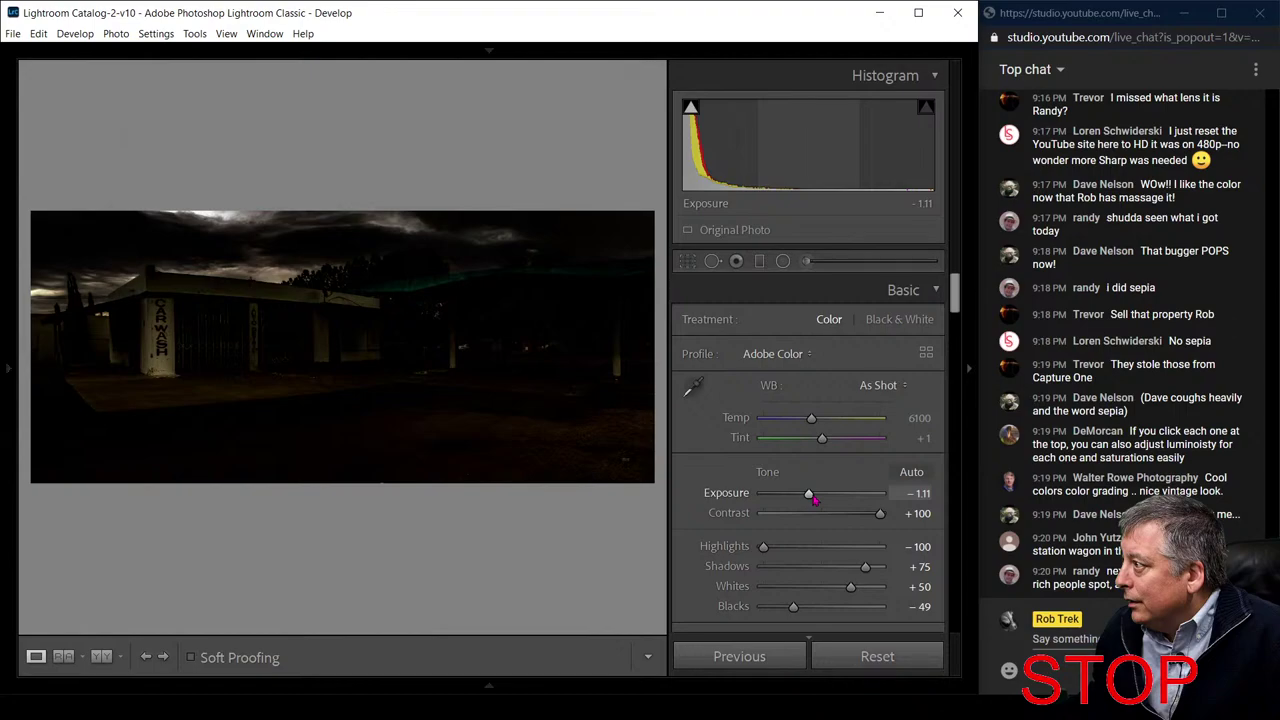
{"action": "double_click", "coordinate": [811, 497]}
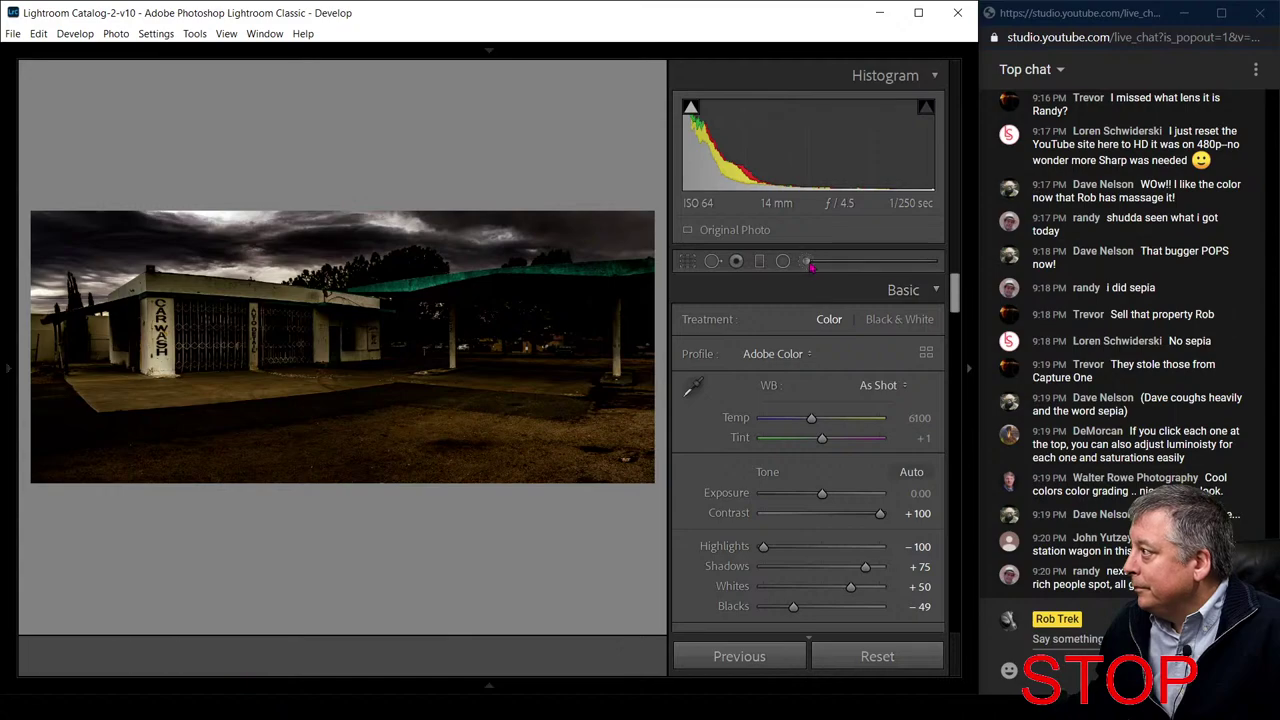
Brush a new adjustment with Exposure 0.46 and Shadows 46 over the car wash building, canopy and posts
{"action": "left_click", "coordinate": [806, 260]}
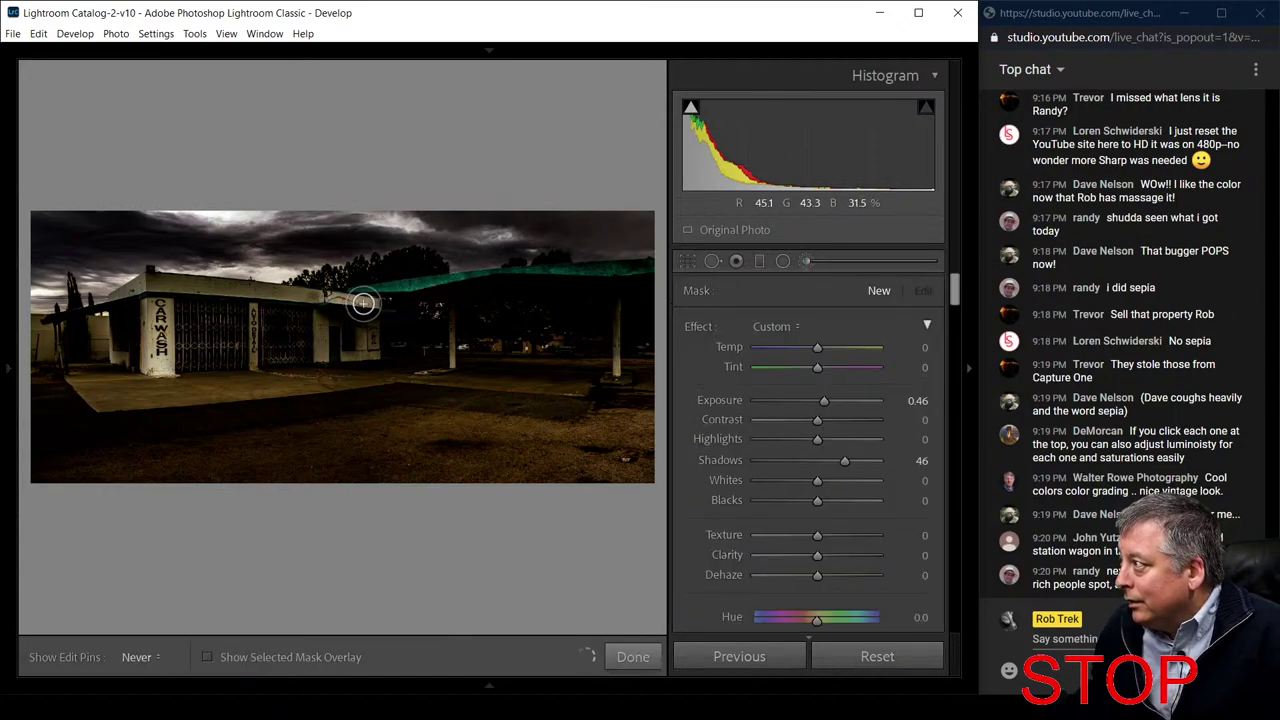
{"action": "left_click", "coordinate": [337, 343]}
{"action": "key", "text": "h"}
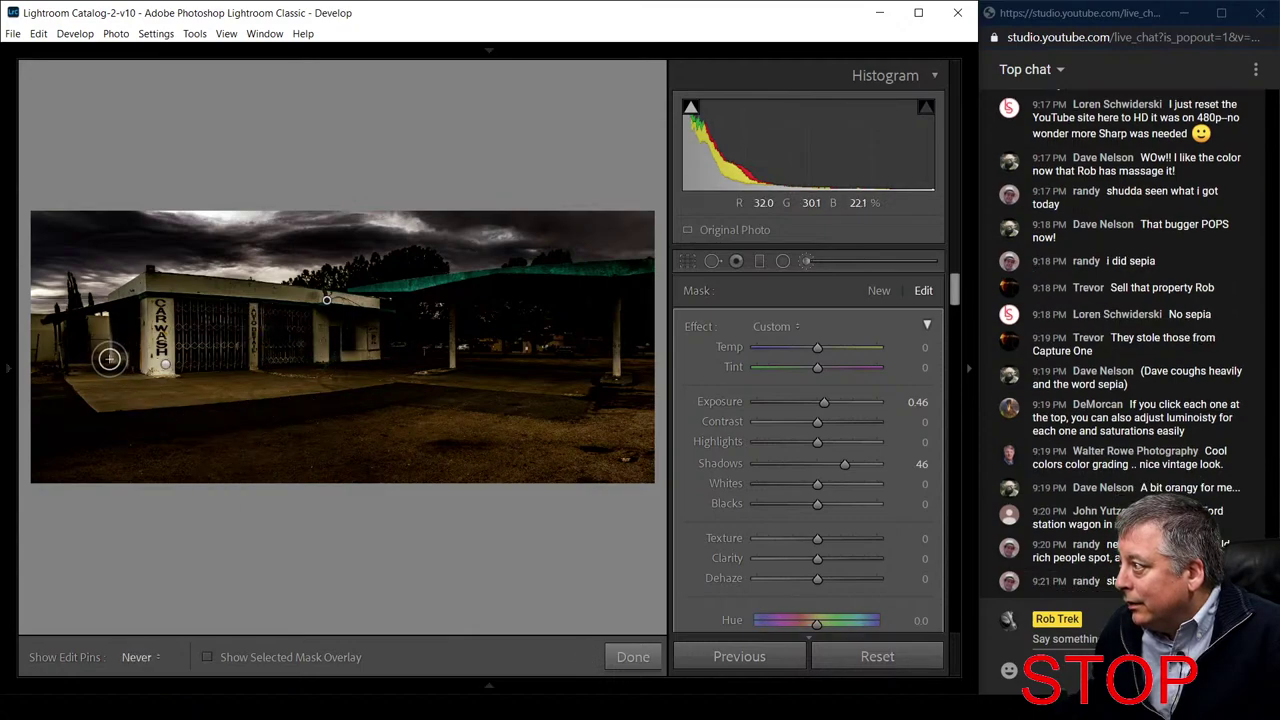
{"action": "key", "text": "h"}
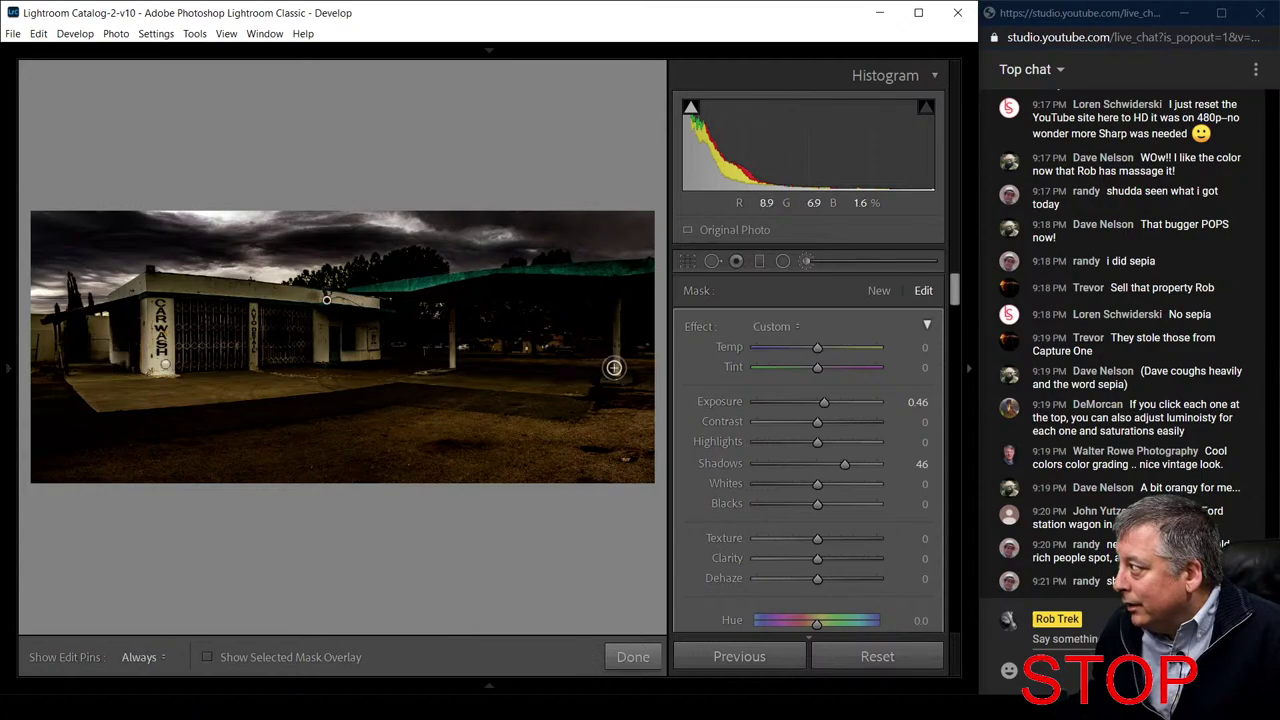
{"action": "key", "text": "h"}
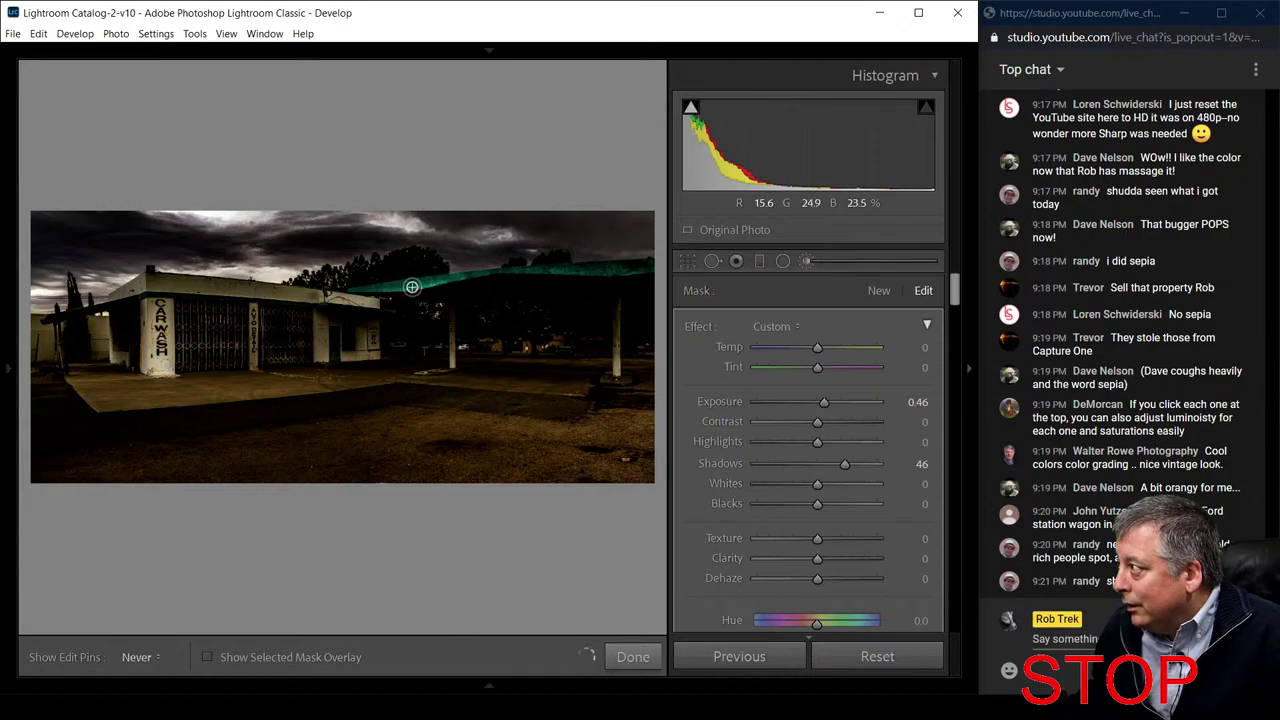
{"action": "key", "text": "h"}
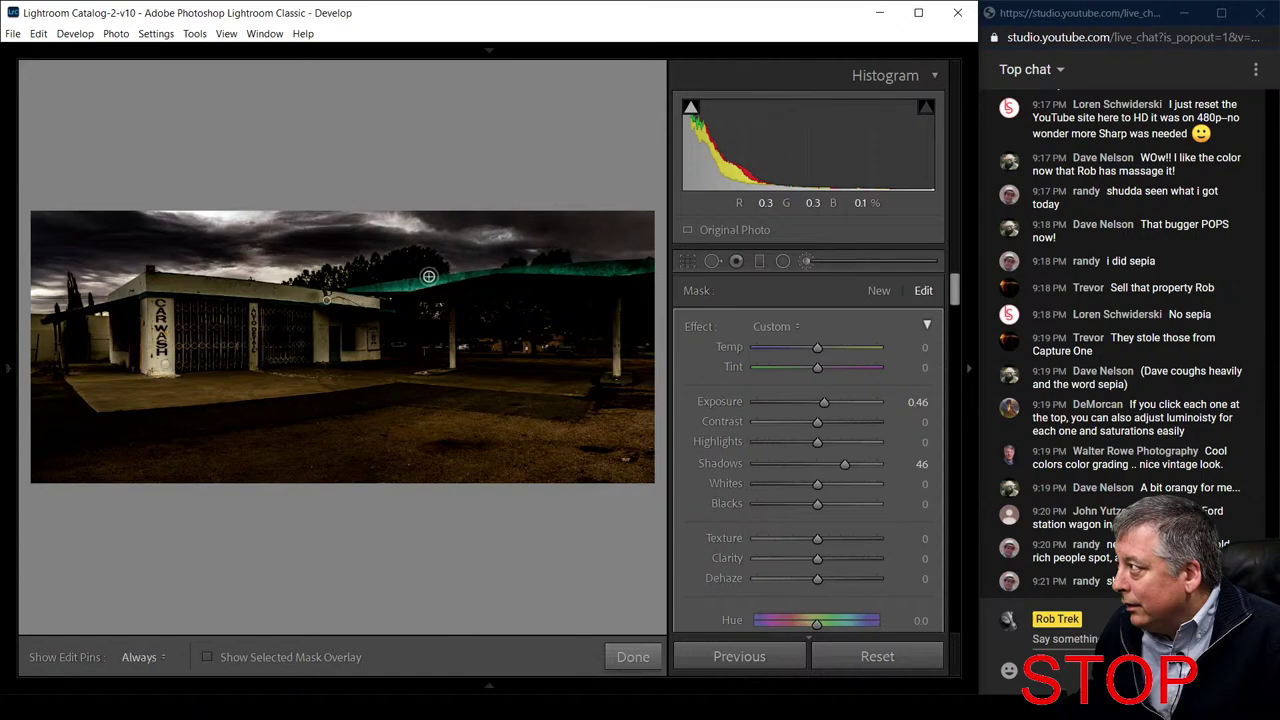
{"action": "key", "text": "h"}
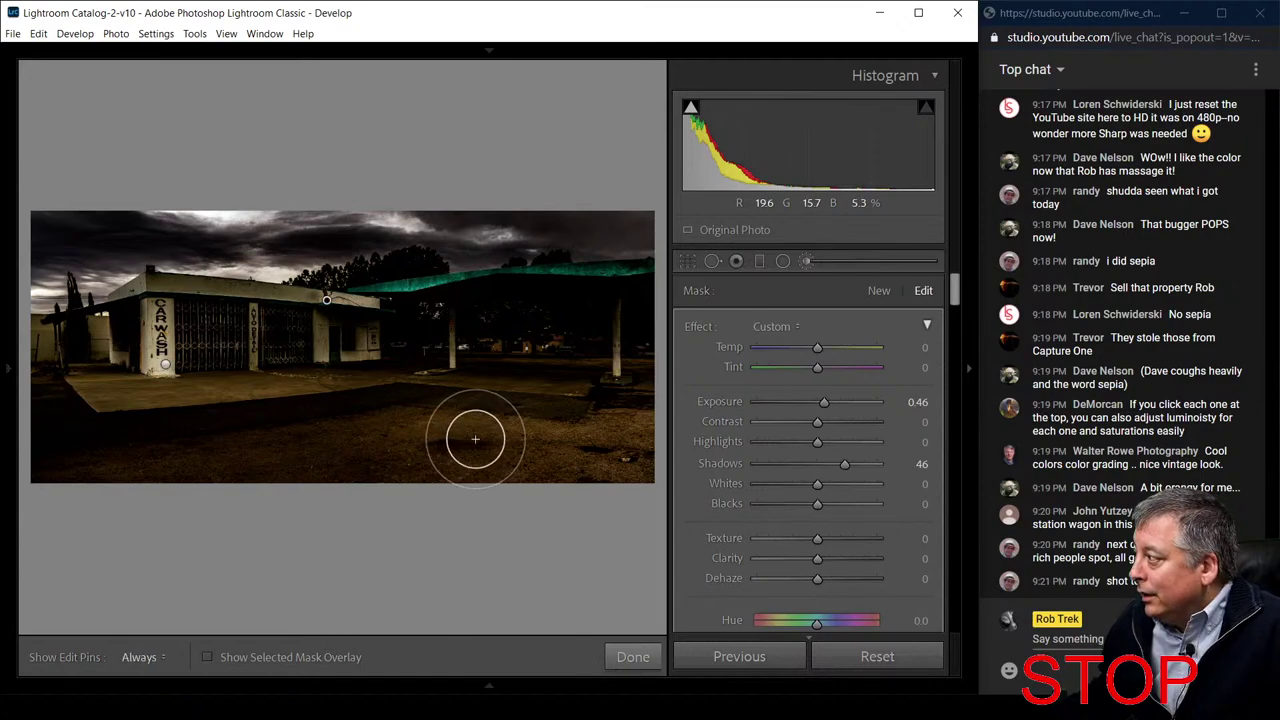
Extend the brushed adjustment with Exposure 0.46 and Shadows 46 over the foreground ground, the canopy post base and the building's far side
{"action": "key", "text": "h"}
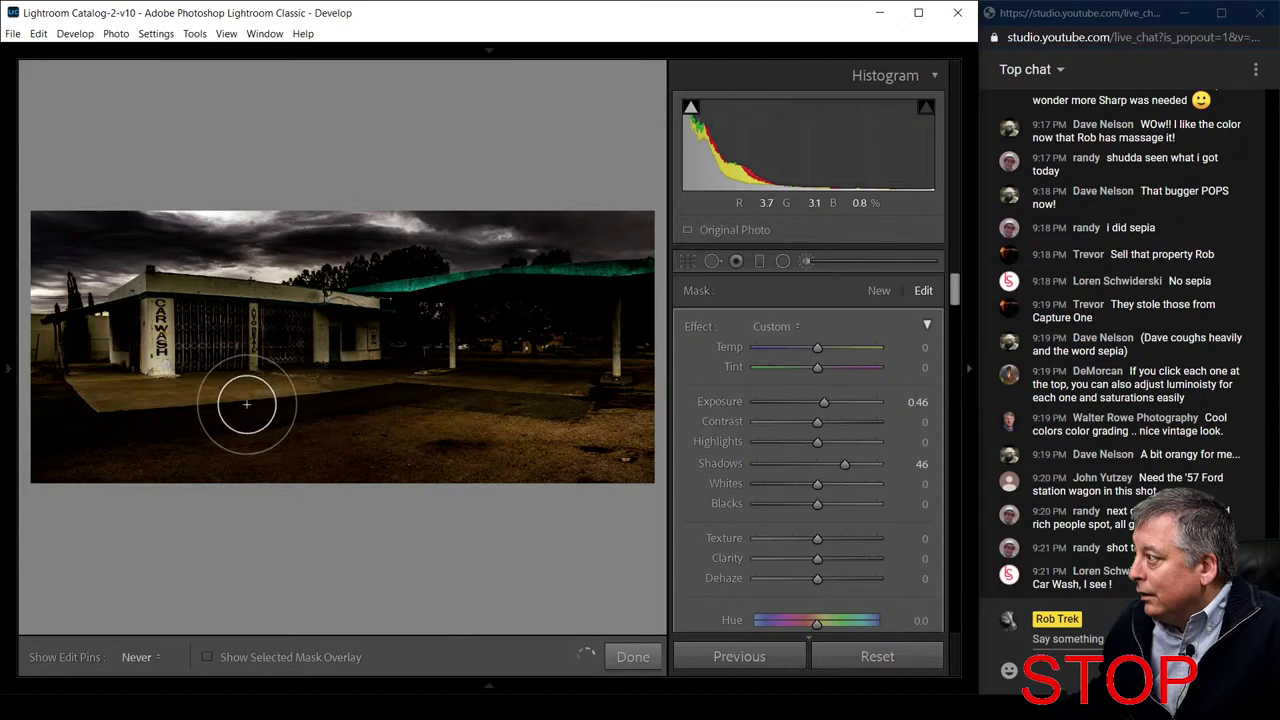
{"action": "scroll", "coordinate": [540, 463], "scroll_direction": "down", "scroll_amount": 2}
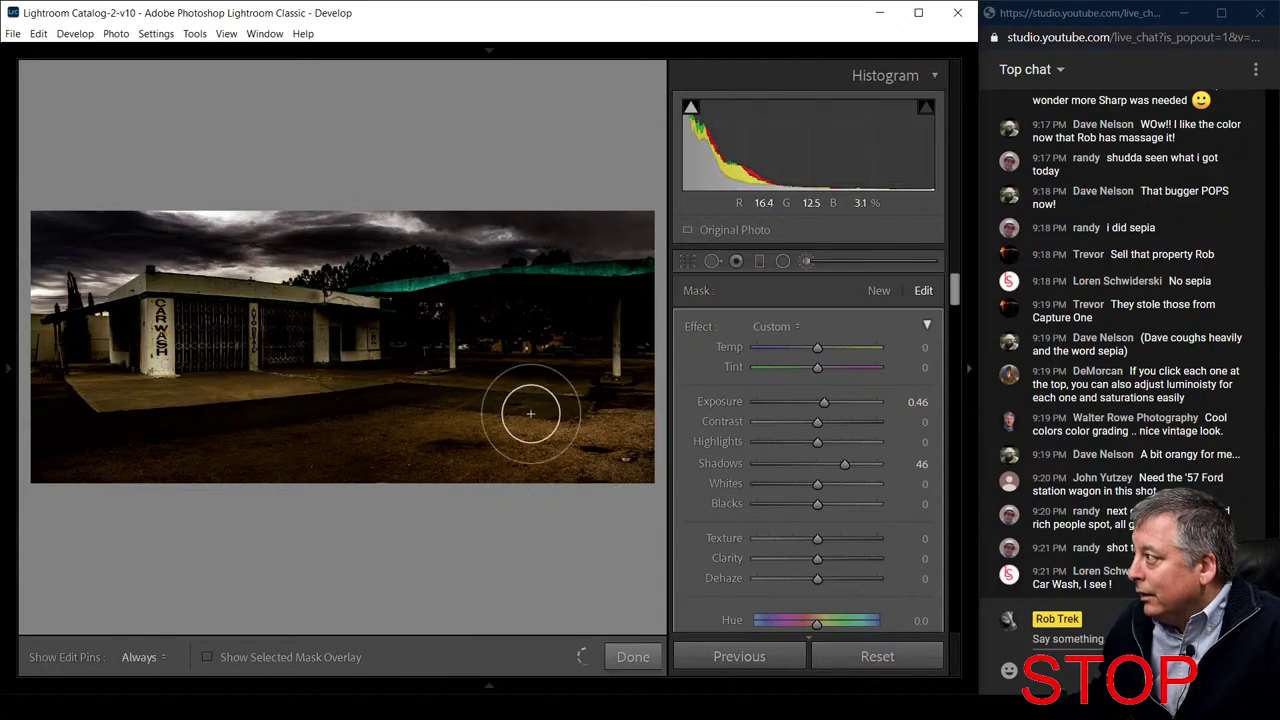
{"action": "scroll", "coordinate": [450, 378], "scroll_direction": "down", "scroll_amount": 3}
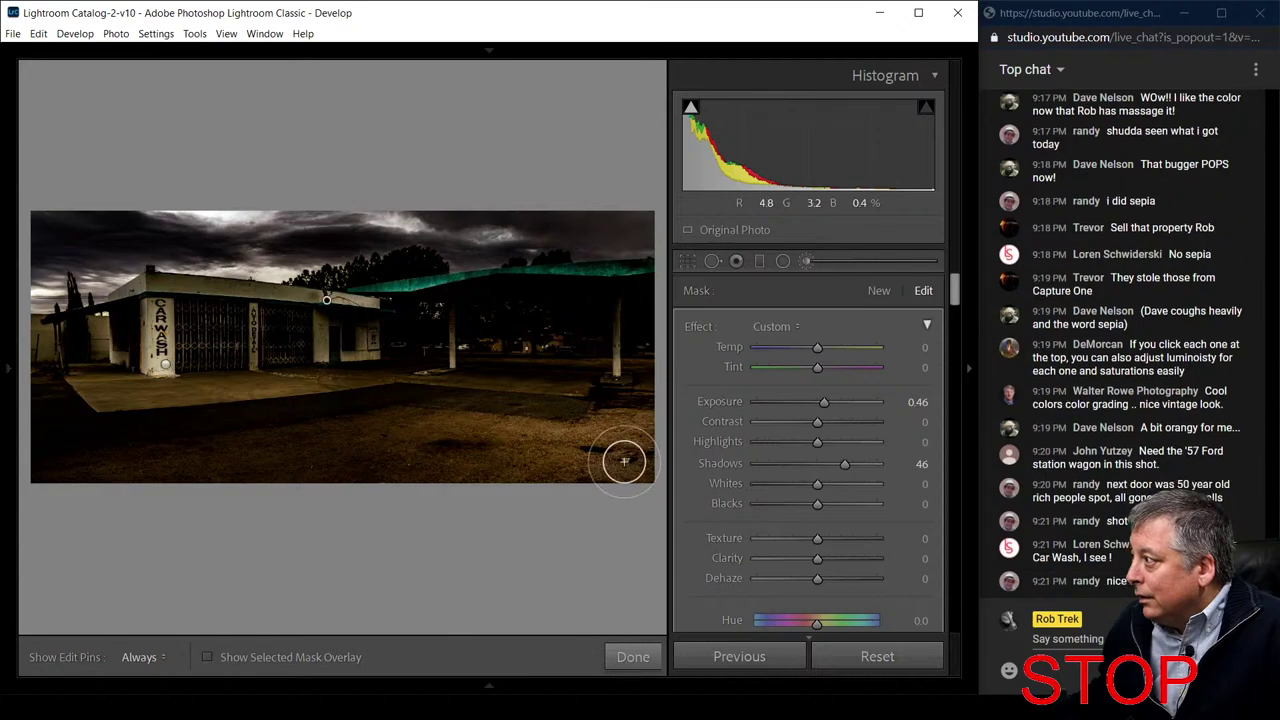
{"action": "scroll", "coordinate": [590, 450], "scroll_direction": "up", "scroll_amount": 3}
{"action": "key", "text": "h"}
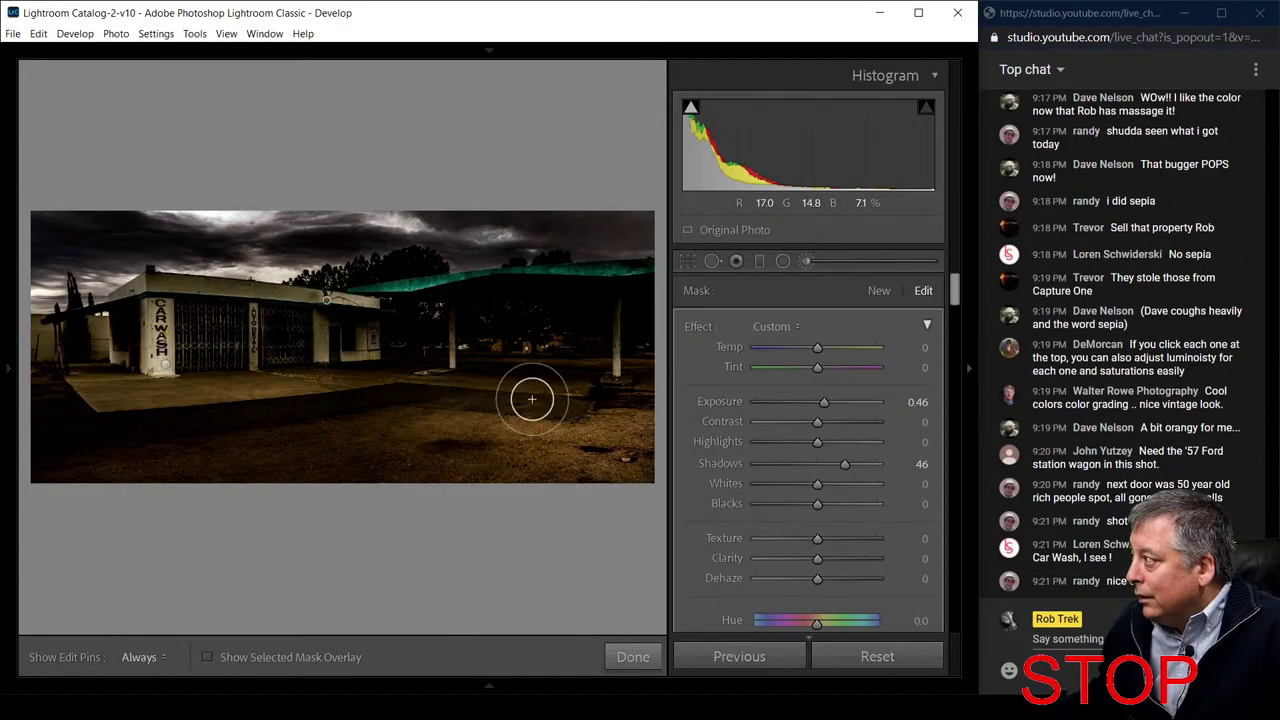
{"action": "scroll", "coordinate": [534, 394], "scroll_direction": "down", "scroll_amount": 2}
{"action": "scroll", "coordinate": [545, 390], "scroll_direction": "down", "scroll_amount": 1}
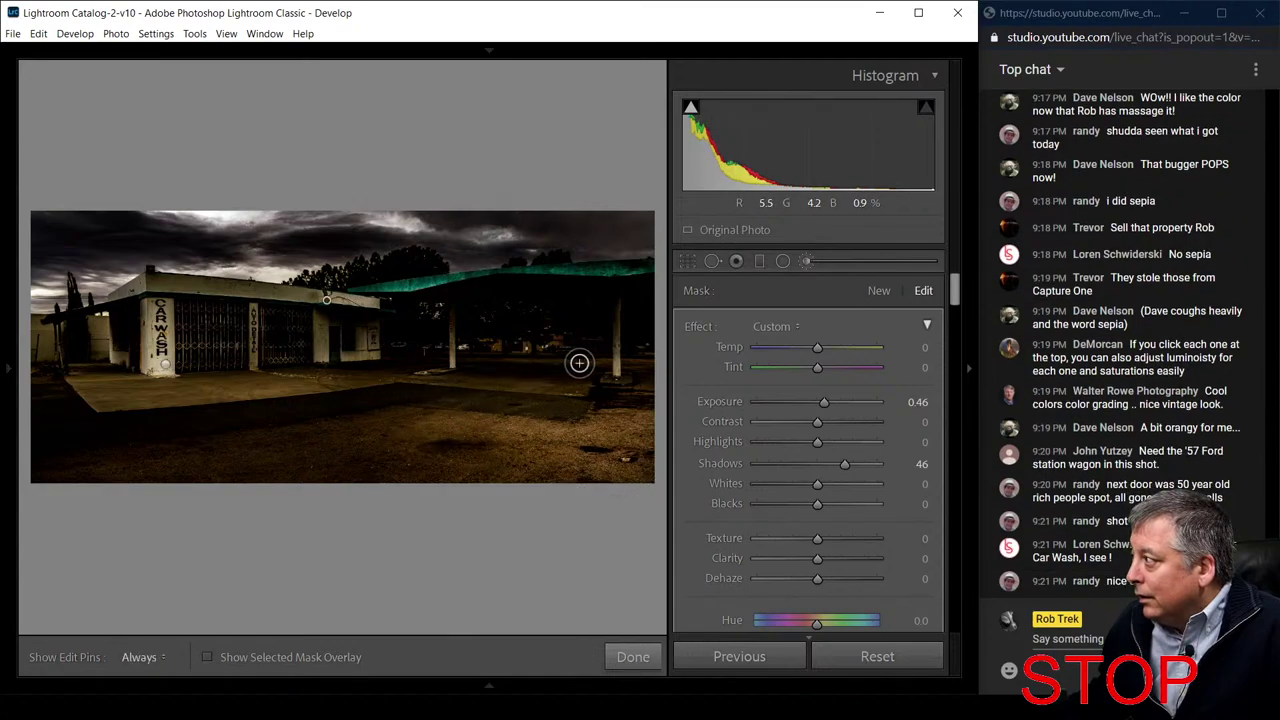
{"action": "key", "text": "h"}
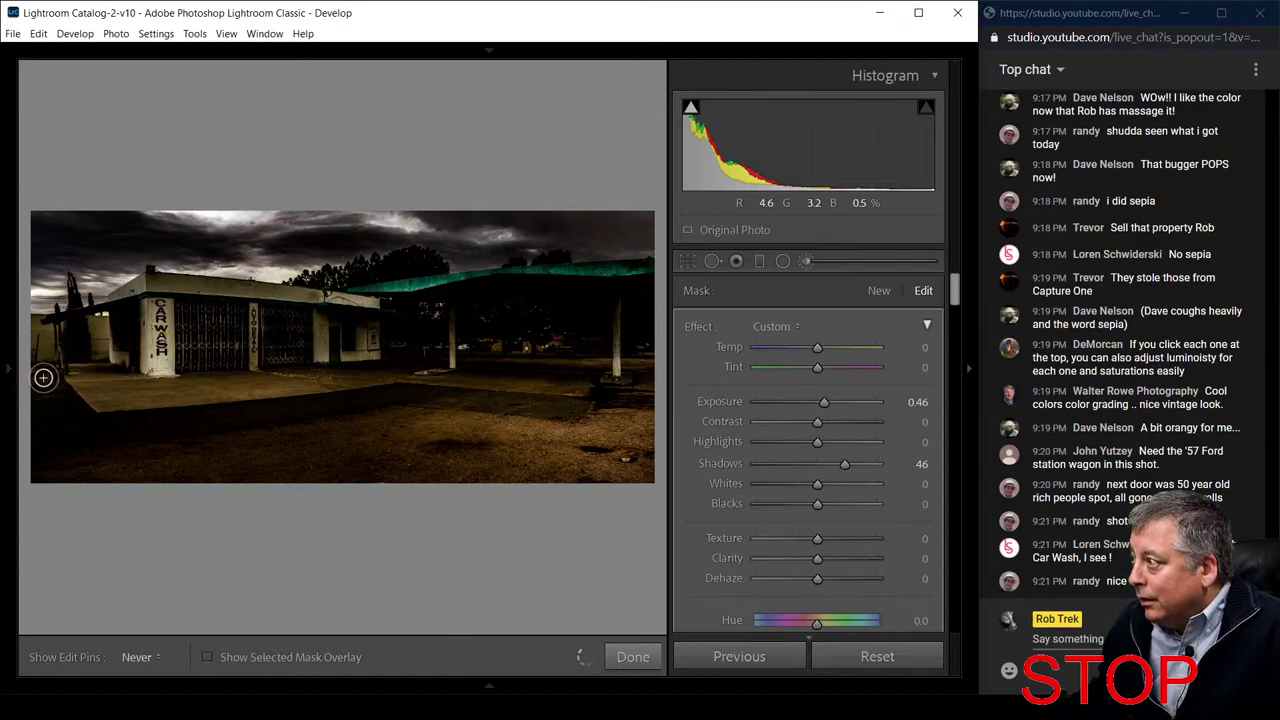
{"action": "key", "text": "h"}
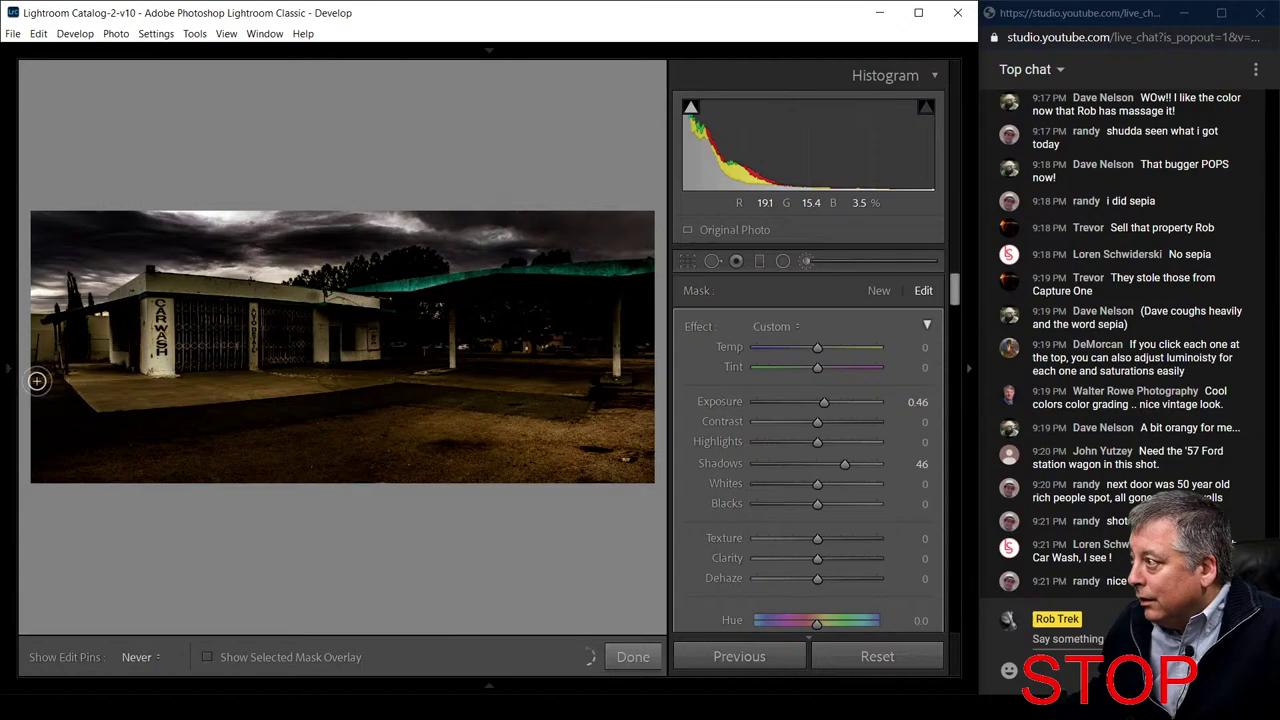
{"action": "scroll", "coordinate": [263, 391], "scroll_direction": "up", "scroll_amount": 2}
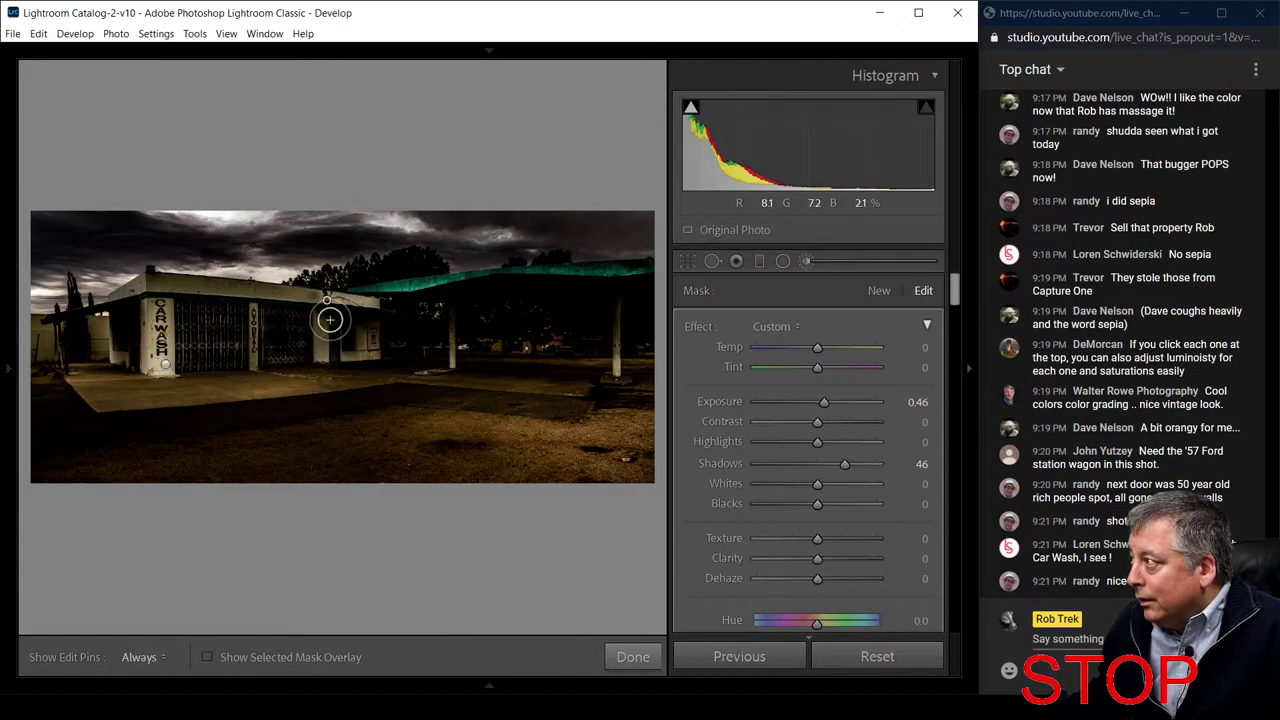
{"action": "mouse_move", "coordinate": [322, 298]}
{"action": "left_mouse_down"}
{"action": "mouse_move", "coordinate": [300, 294]}
{"action": "mouse_move", "coordinate": [320, 294]}
{"action": "left_mouse_up"}
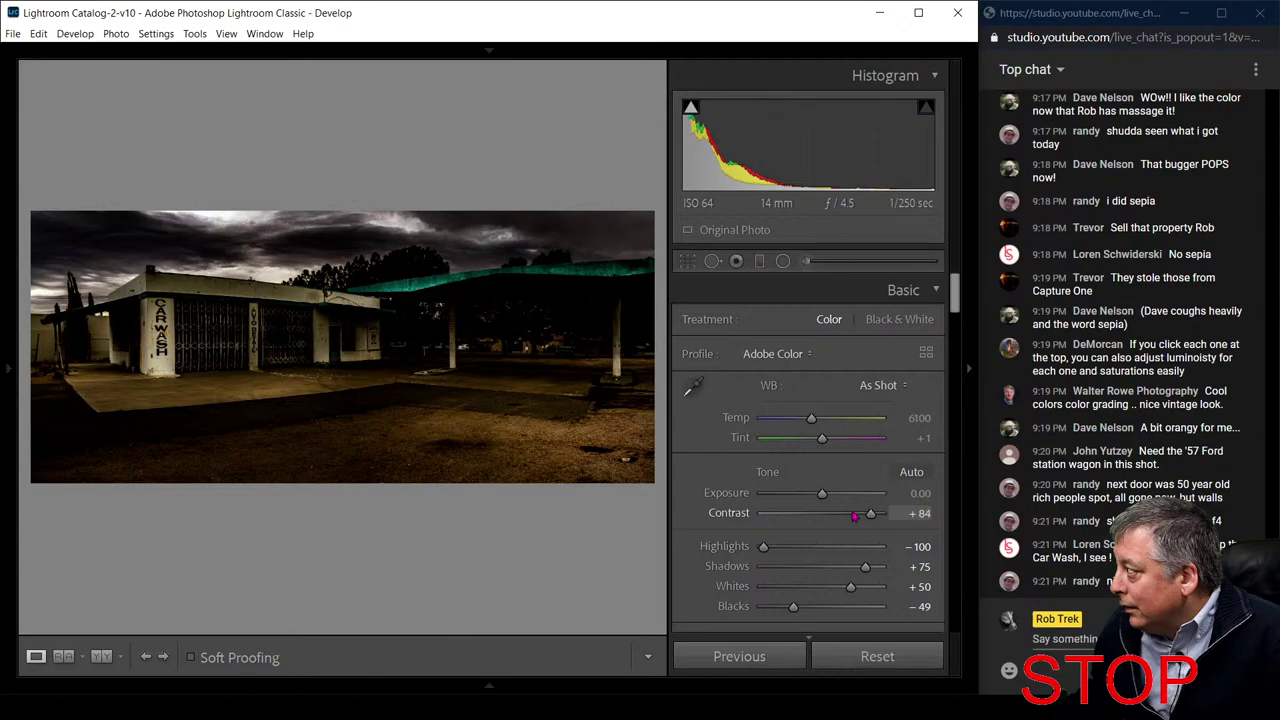
Set the whole photo's Exposure to +0.94, Contrast to +55, Shadows to +100 and Blacks to -73
{"action": "left_click_drag", "start_coordinate": [854, 516], "coordinate": [833, 500]}
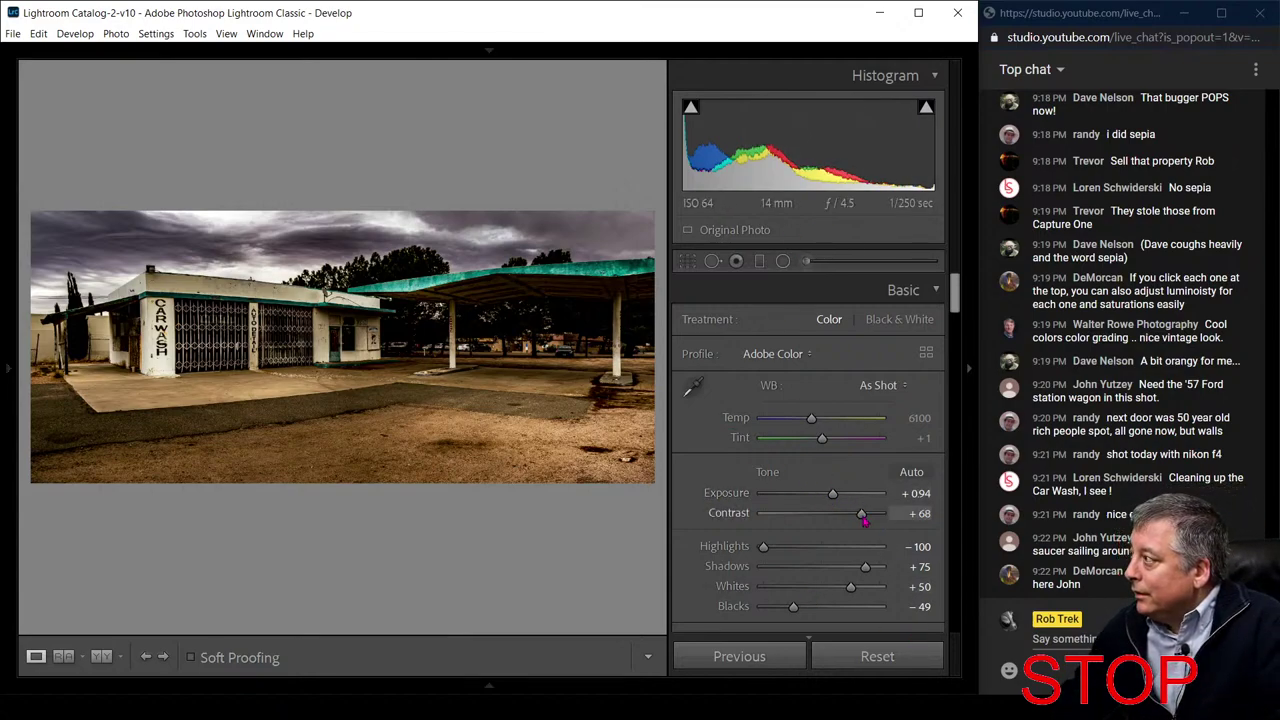
{"action": "left_click_drag", "start_coordinate": [864, 520], "coordinate": [835, 503]}
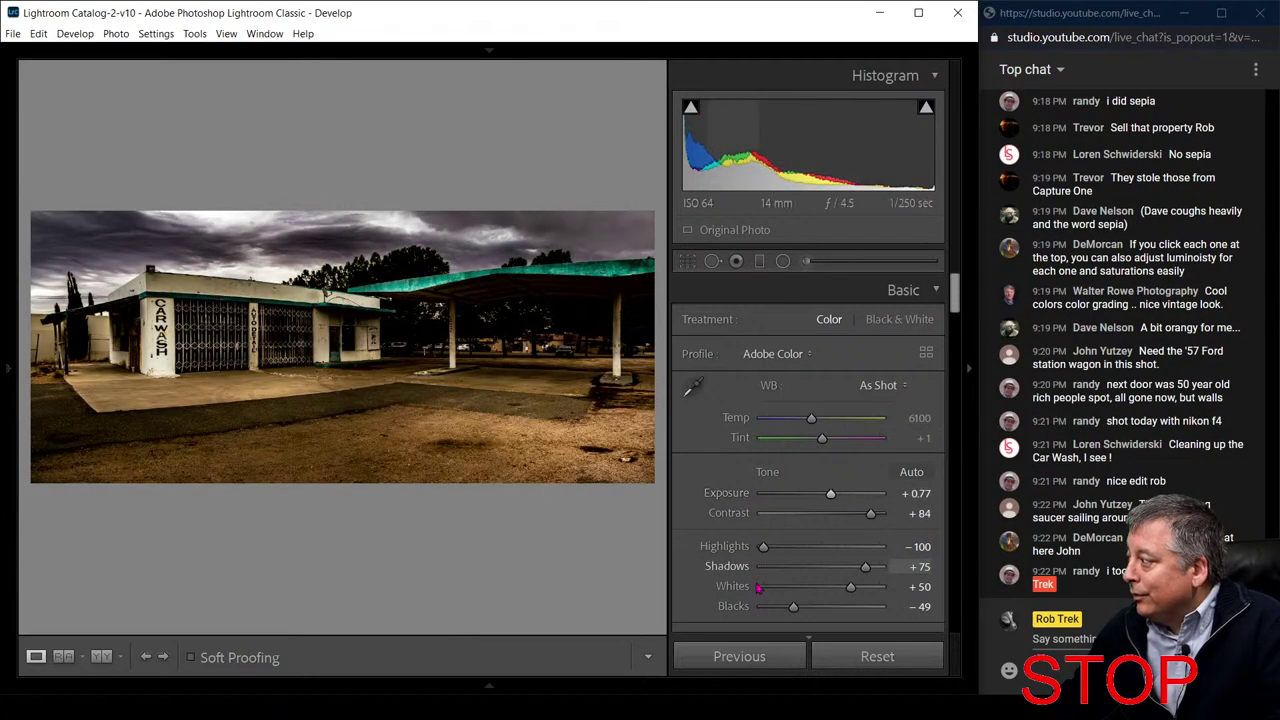
{"action": "left_click_drag", "start_coordinate": [790, 617], "coordinate": [779, 616]}
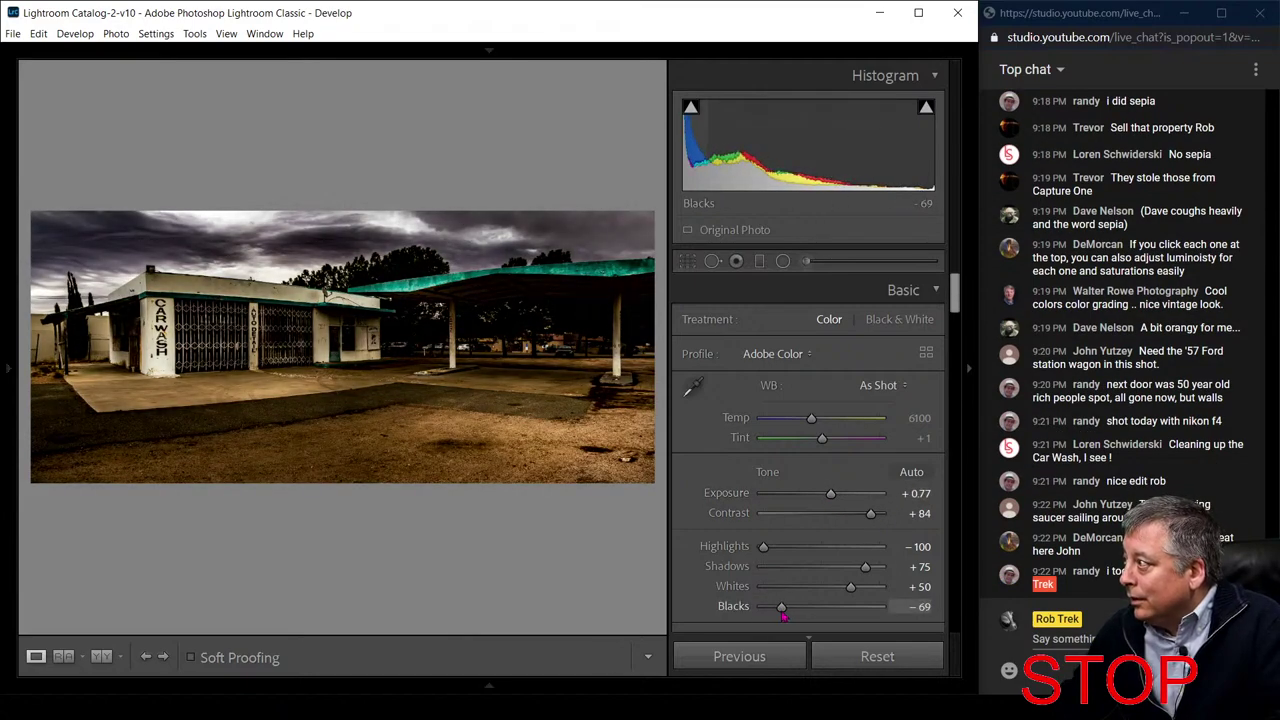
{"action": "left_click_drag", "start_coordinate": [870, 514], "coordinate": [839, 502]}
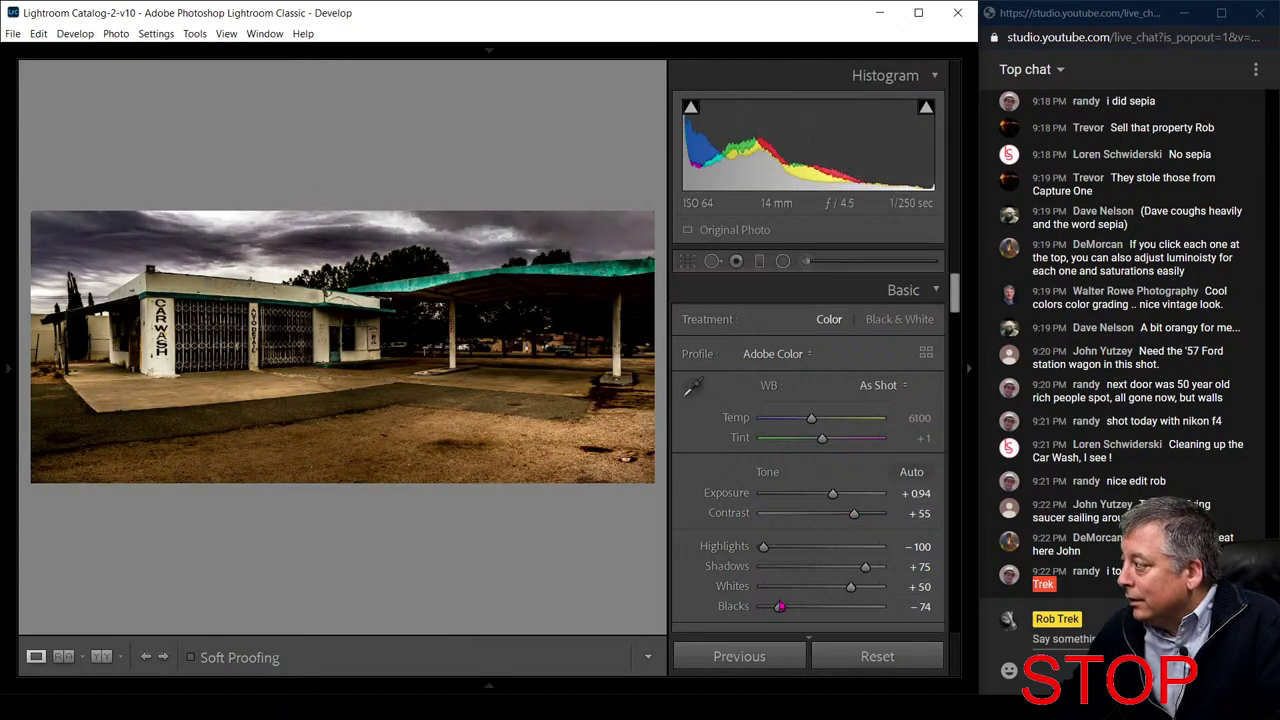
{"action": "mouse_move", "coordinate": [780, 606]}
{"action": "left_mouse_down"}
{"action": "mouse_move", "coordinate": [763, 610]}
{"action": "mouse_move", "coordinate": [781, 608]}
{"action": "left_mouse_up"}
{"action": "left_click_drag", "start_coordinate": [865, 567], "coordinate": [882, 567]}
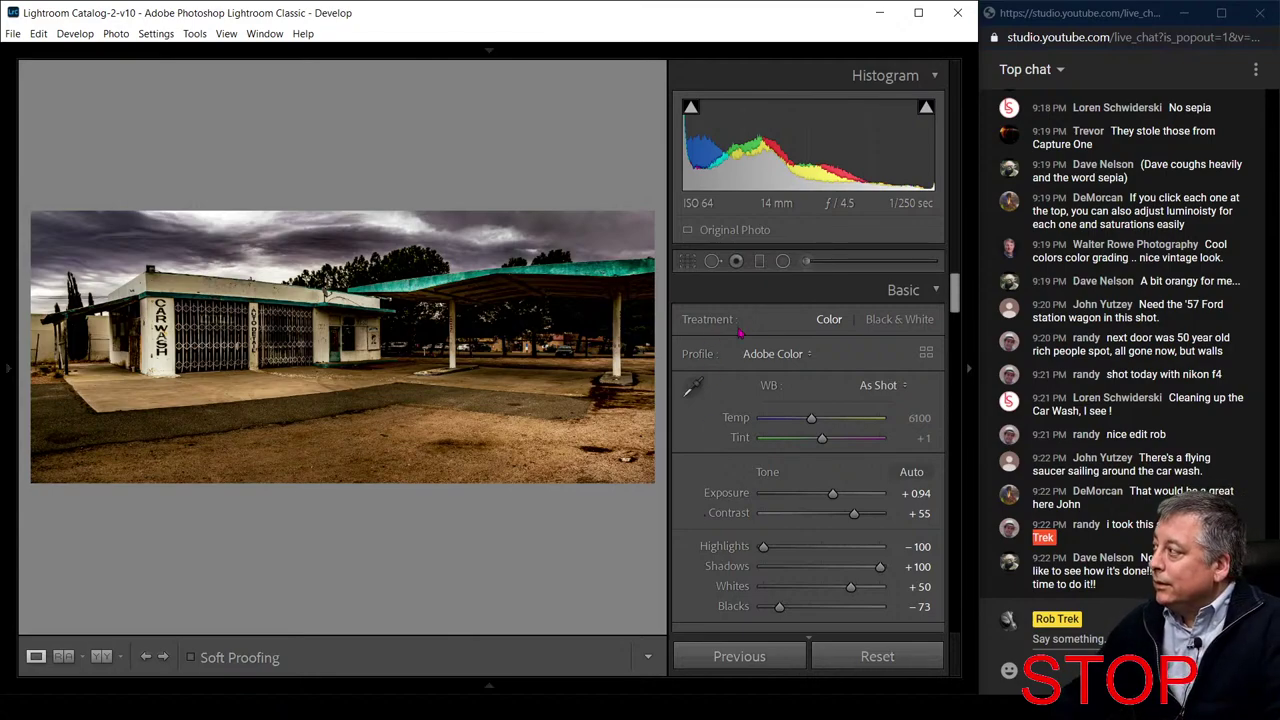
Heal three patches of the sky with Spot Removal at Feather 80: along the upper edge, above the roof and at the far-left edge
{"action": "left_click", "coordinate": [810, 263]}
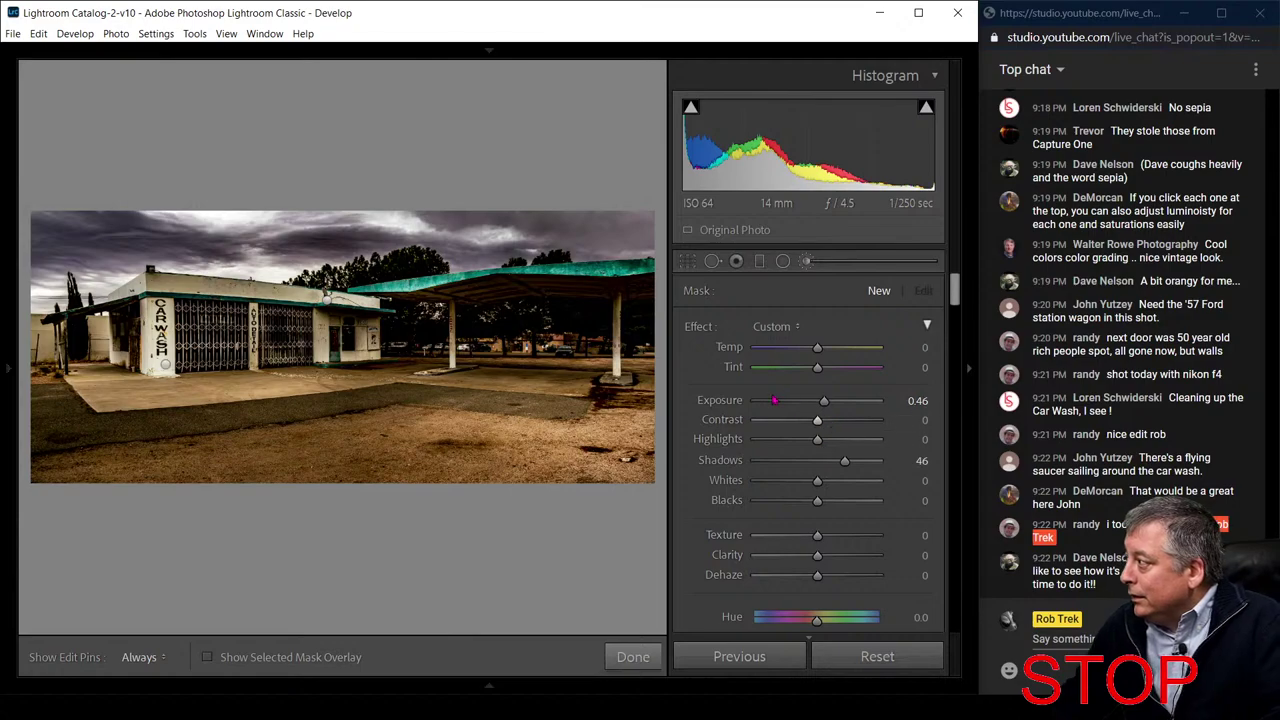
{"action": "left_click", "coordinate": [712, 261]}
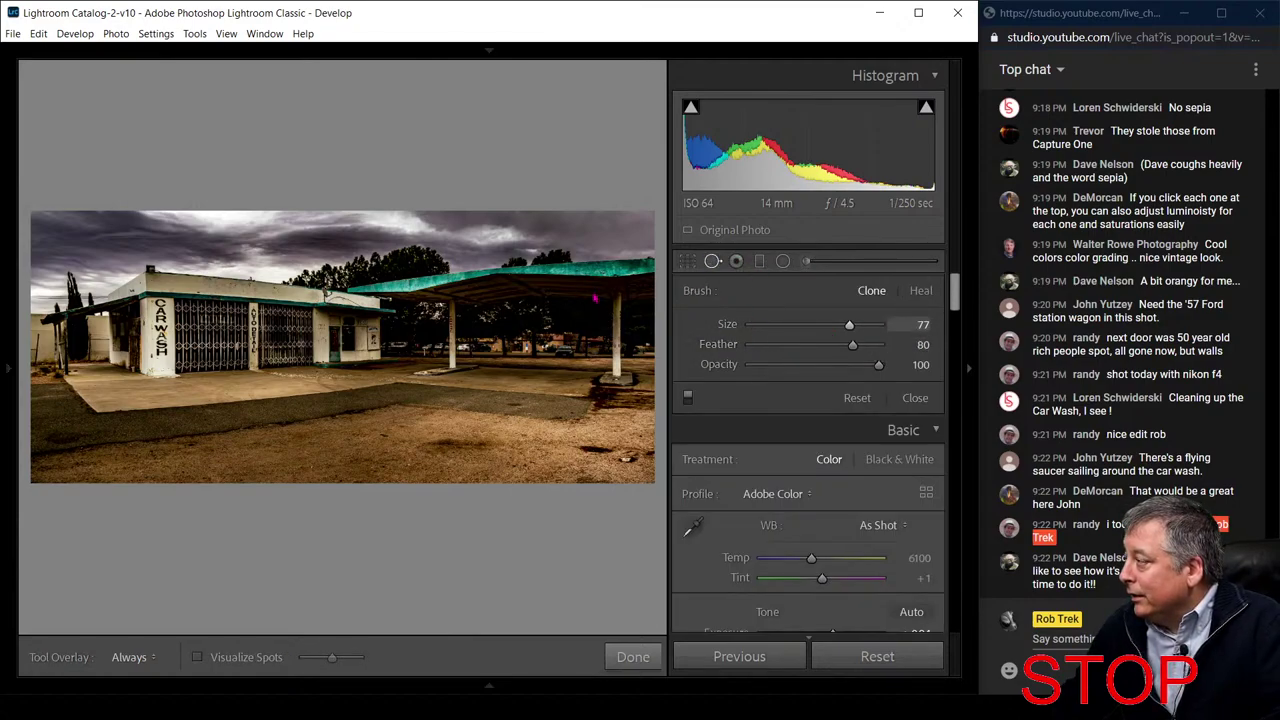
{"action": "scroll", "coordinate": [361, 253], "scroll_direction": "up", "scroll_amount": 1}
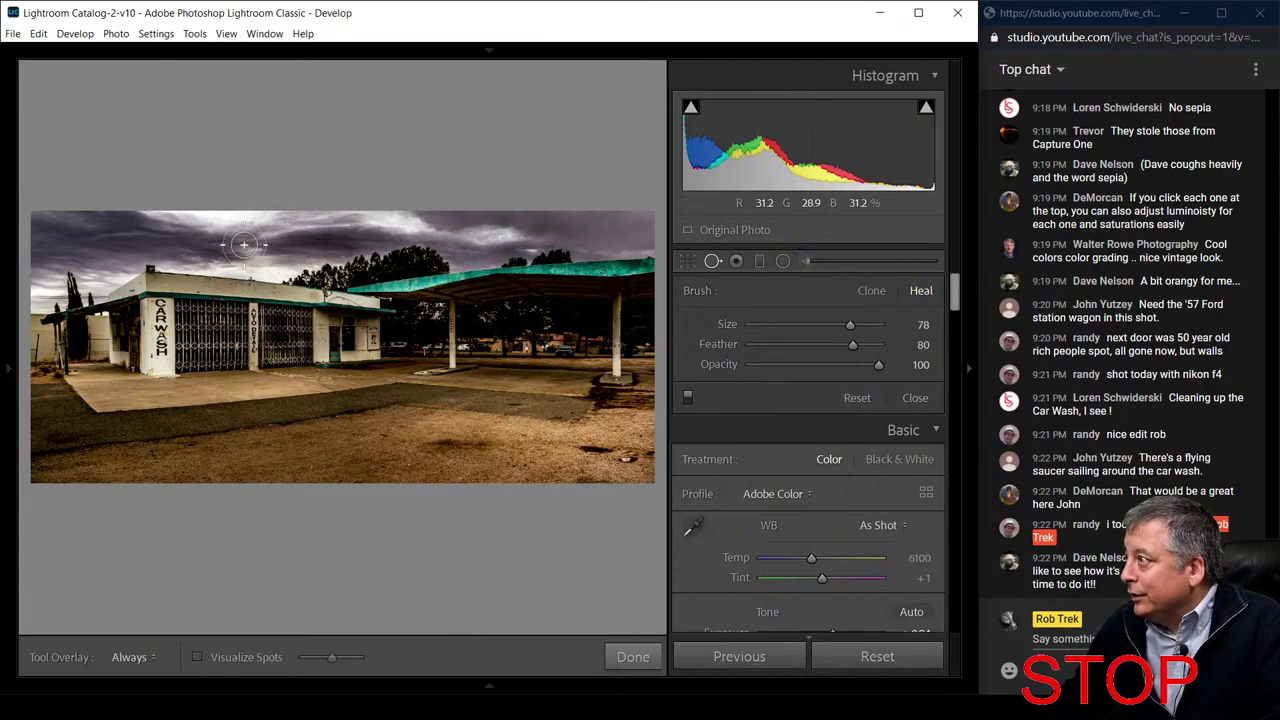
{"action": "left_click_drag", "start_coordinate": [187, 226], "coordinate": [246, 218]}
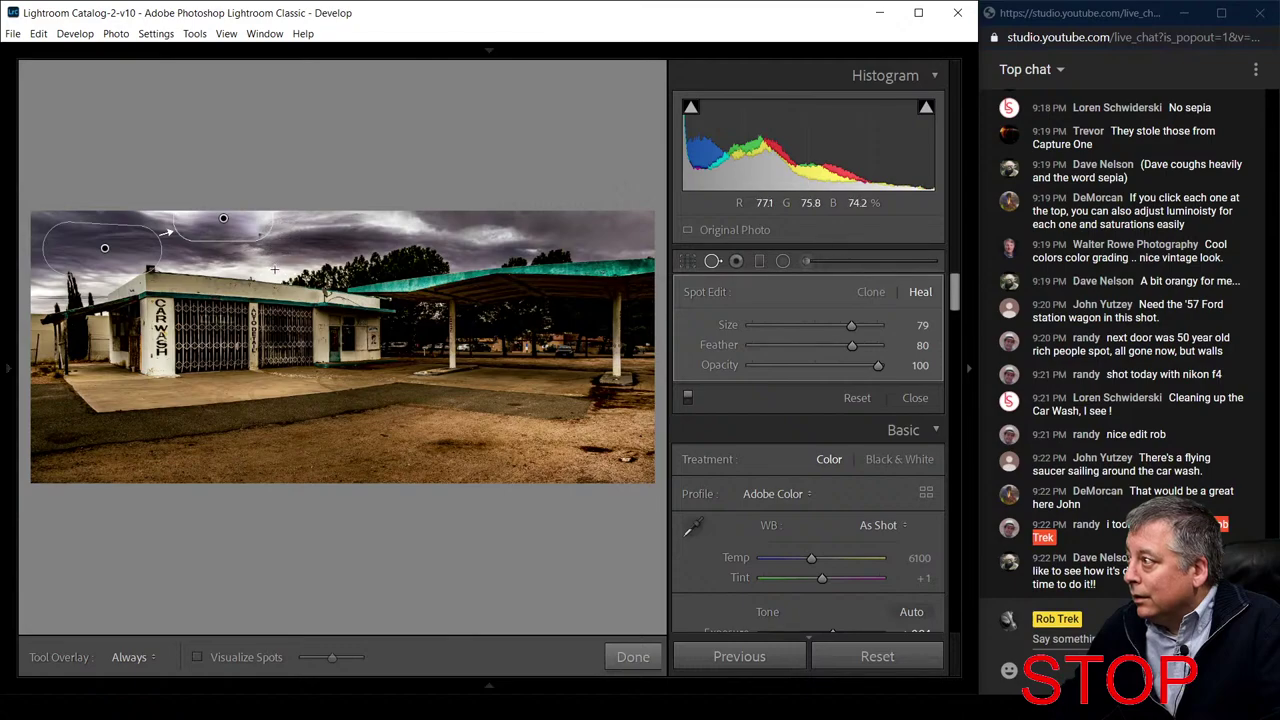
{"action": "left_click_drag", "start_coordinate": [230, 268], "coordinate": [296, 268]}
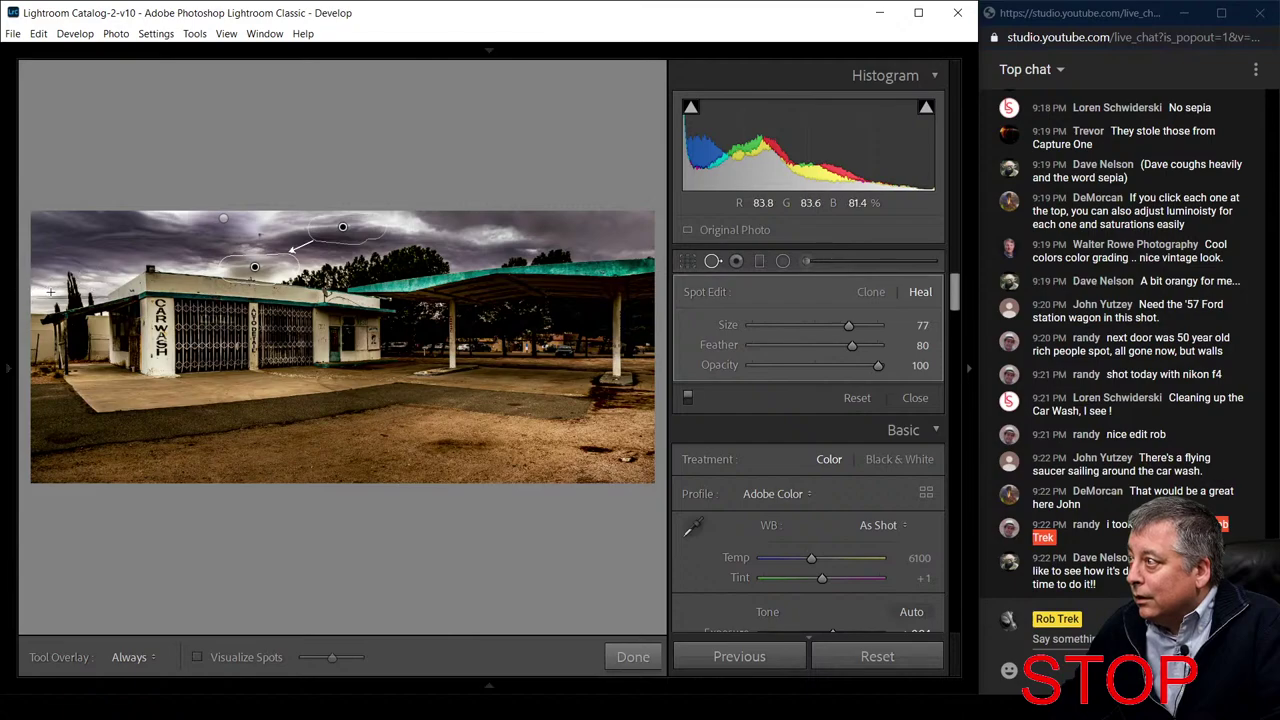
{"action": "left_click", "coordinate": [50, 292]}
{"action": "left_click_drag", "start_coordinate": [103, 278], "coordinate": [94, 244]}
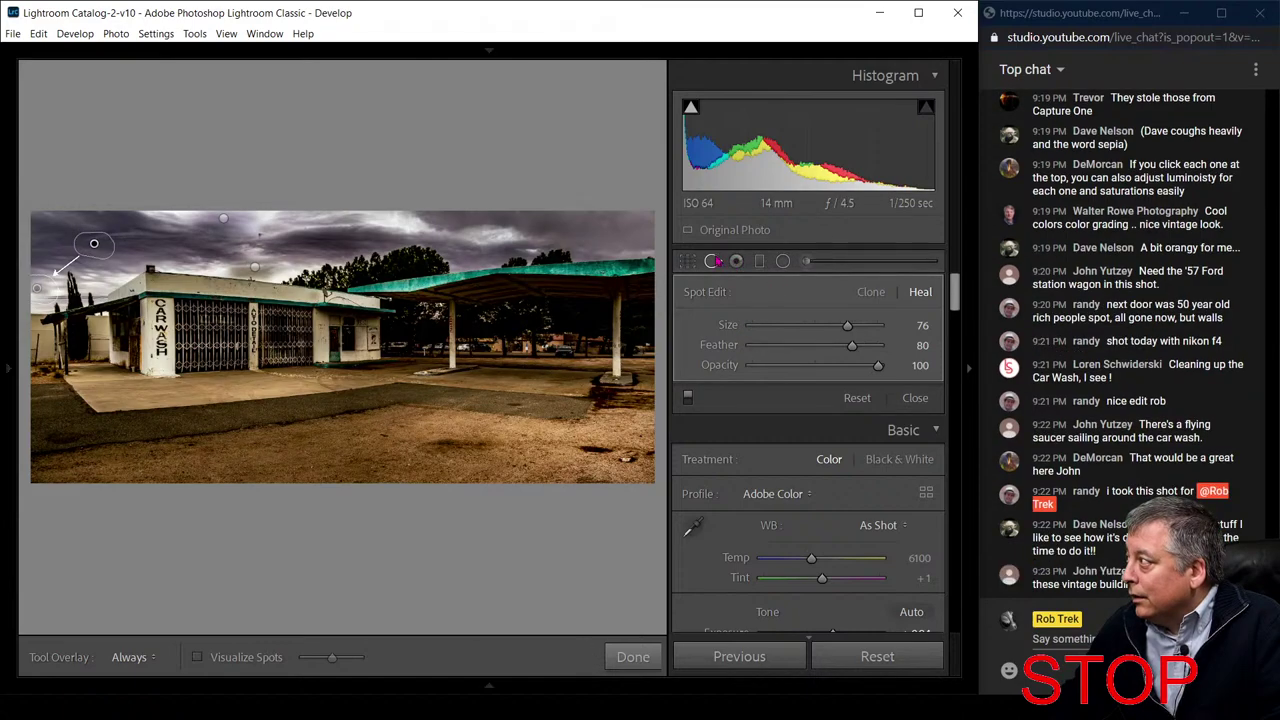
{"action": "left_click", "coordinate": [633, 657]}
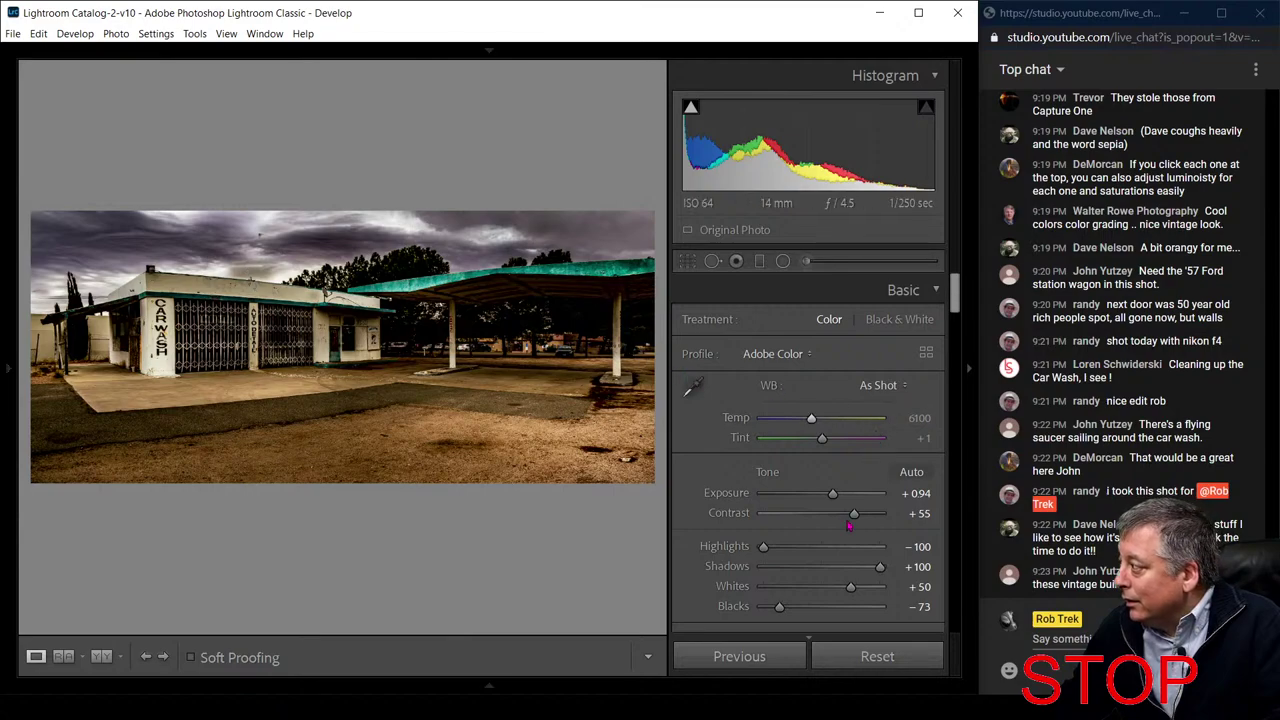
Set the whole photo's Contrast to +74 and Exposure to +0.83
{"action": "left_click_drag", "start_coordinate": [833, 494], "coordinate": [865, 515]}
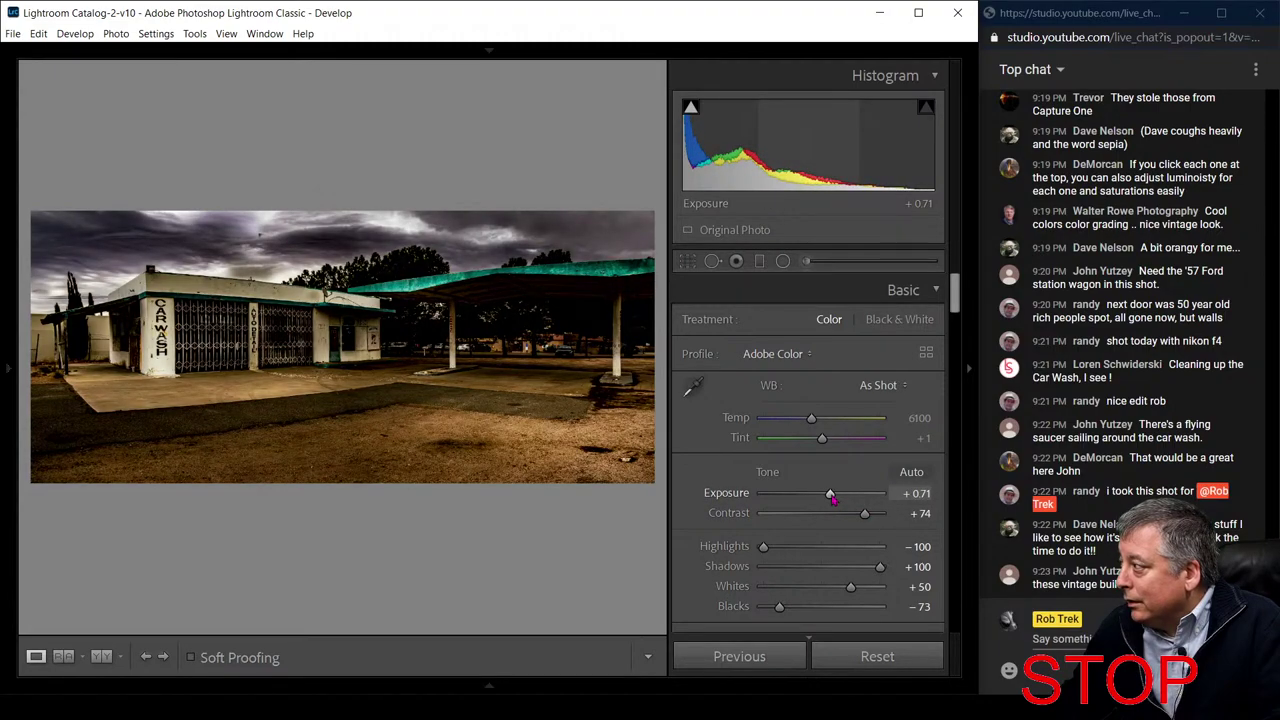
{"action": "left_click_drag", "start_coordinate": [833, 500], "coordinate": [835, 503]}
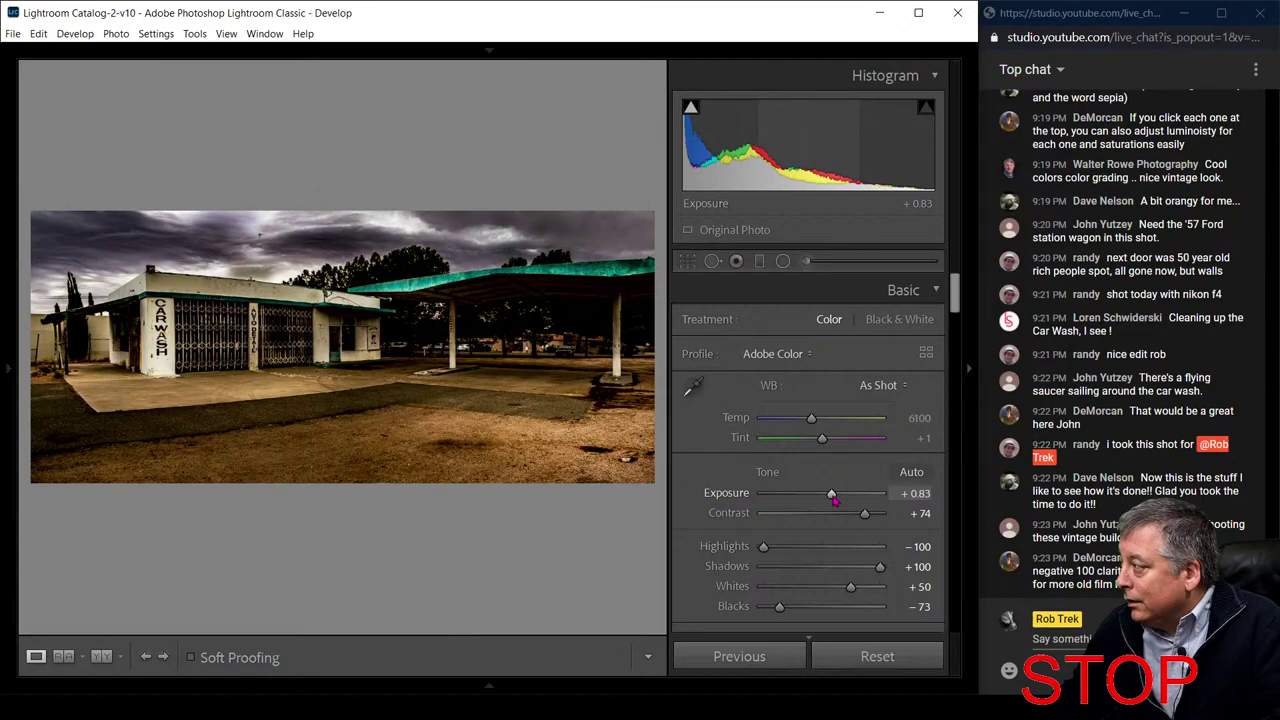
Start a new brushed adjustment on the canopy underside near the right post, with Exposure 0.73, Shadows 44 and Blacks 14
{"action": "left_click", "coordinate": [806, 262]}
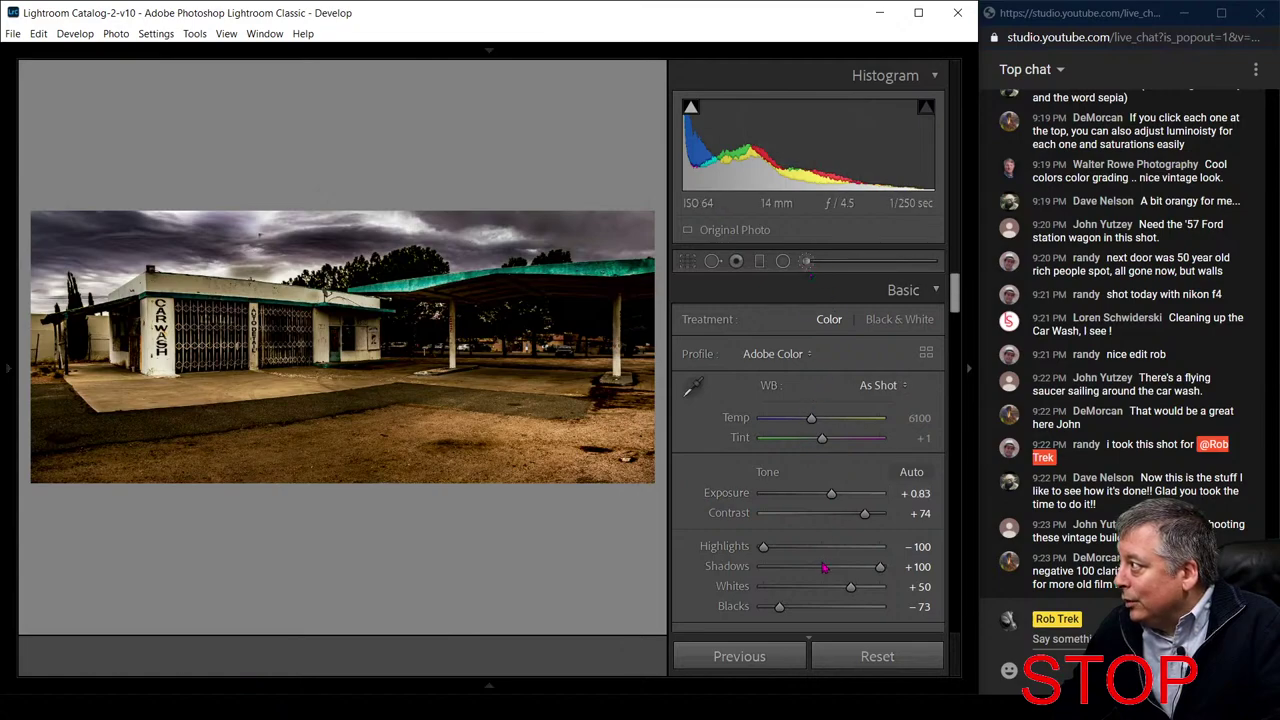
{"action": "double_click", "coordinate": [700, 327]}
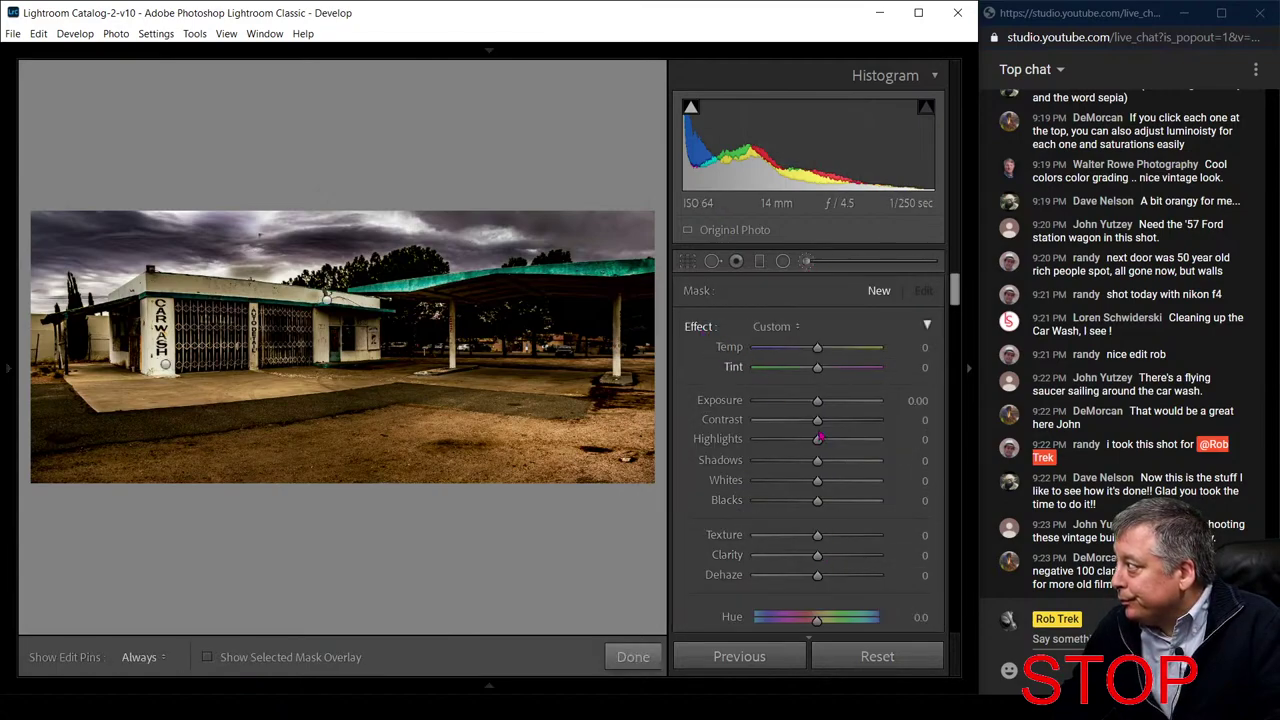
{"action": "left_click_drag", "start_coordinate": [827, 467], "coordinate": [841, 465]}
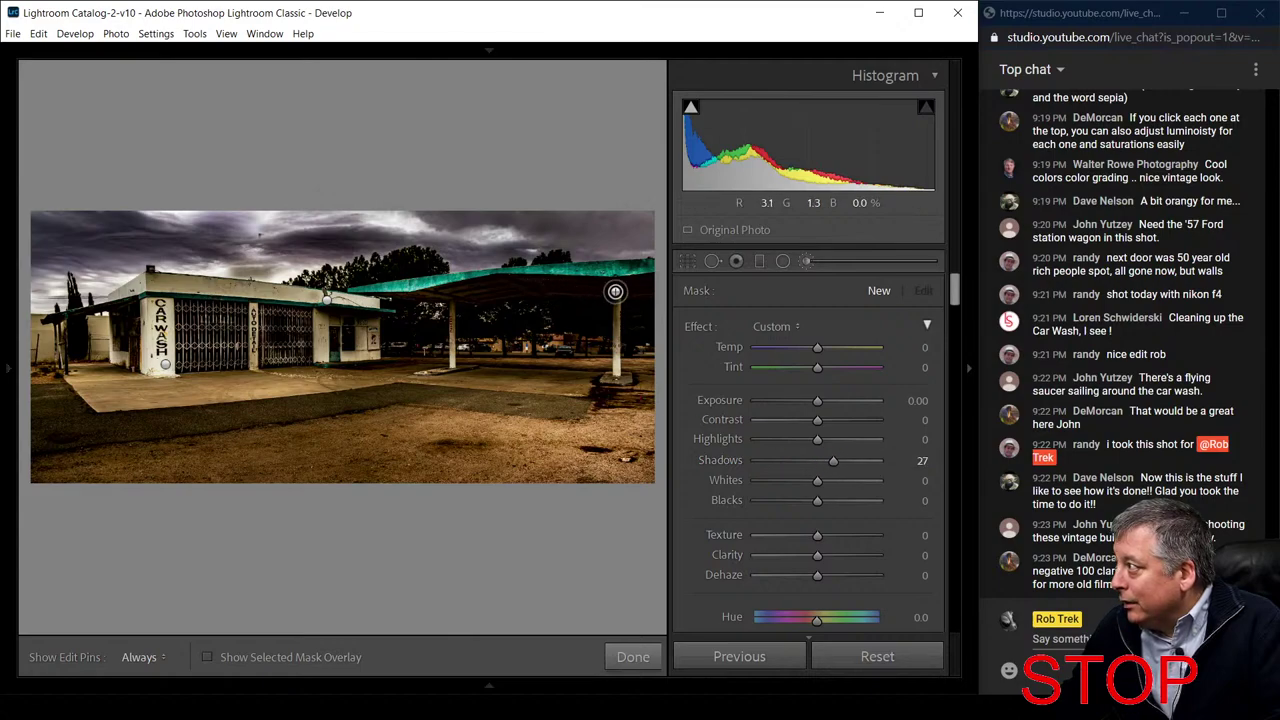
{"action": "key", "text": "h"}
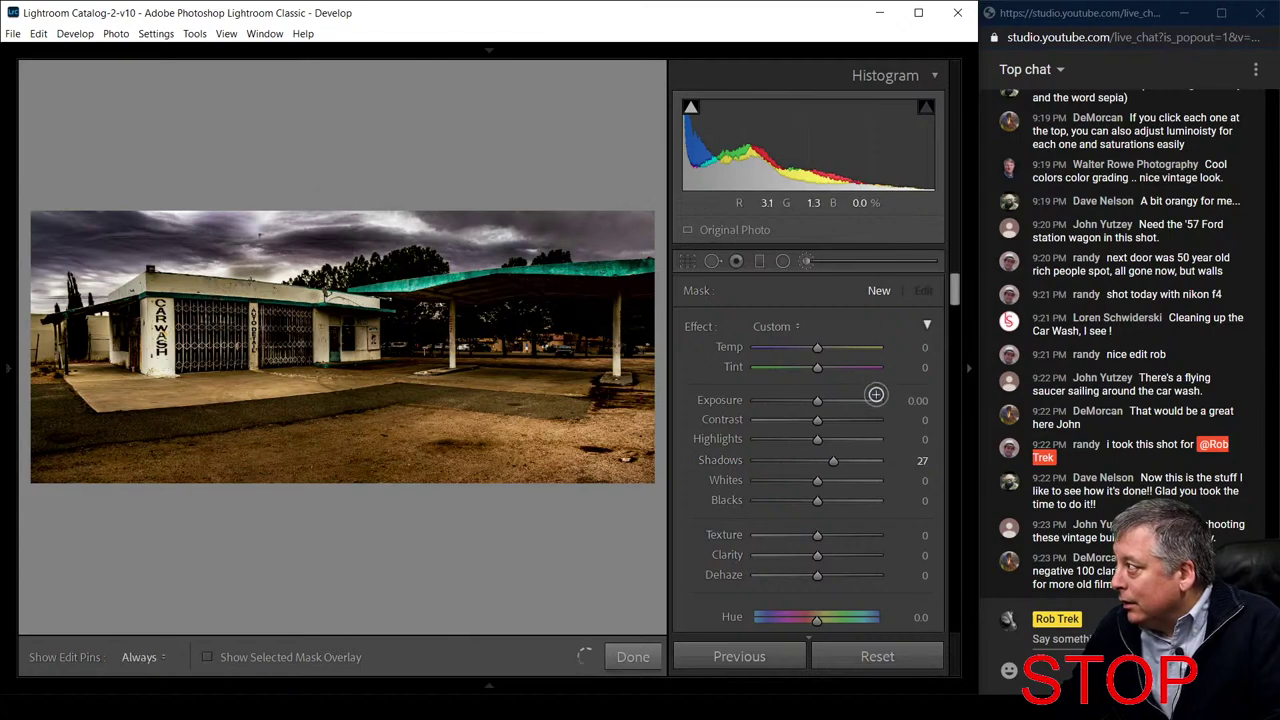
{"action": "key", "text": "h"}
{"action": "left_click_drag", "start_coordinate": [835, 466], "coordinate": [825, 505]}
{"action": "left_click_drag", "start_coordinate": [817, 403], "coordinate": [821, 409]}
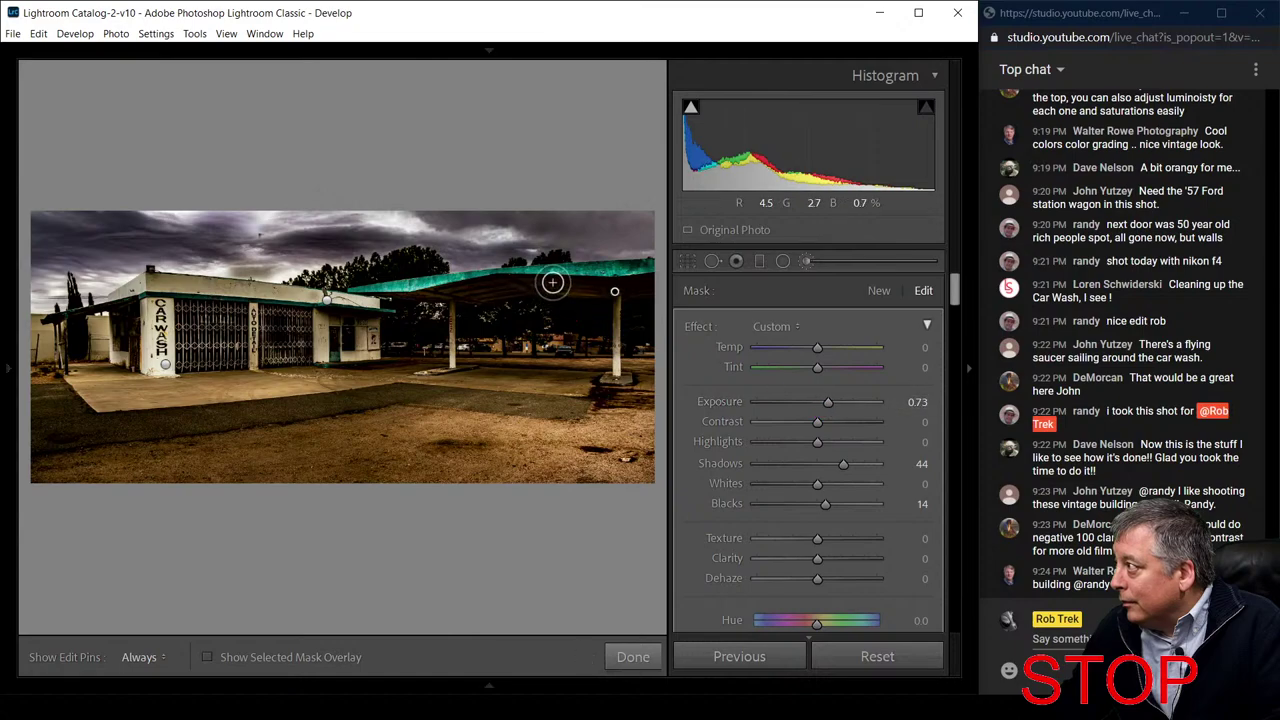
Brush the same local brightening across the rest of the canopy's underside and its posts, and finish the brush adjustment
{"action": "key", "text": "h"}
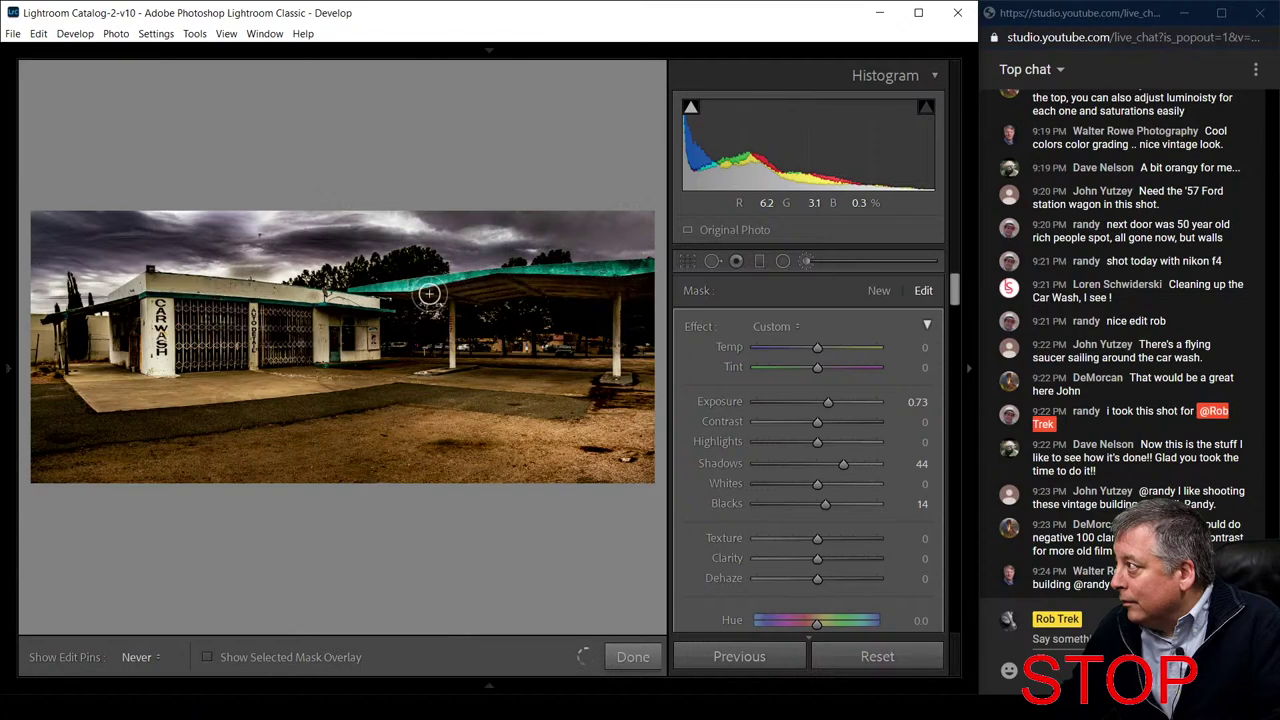
{"action": "key", "text": "h"}
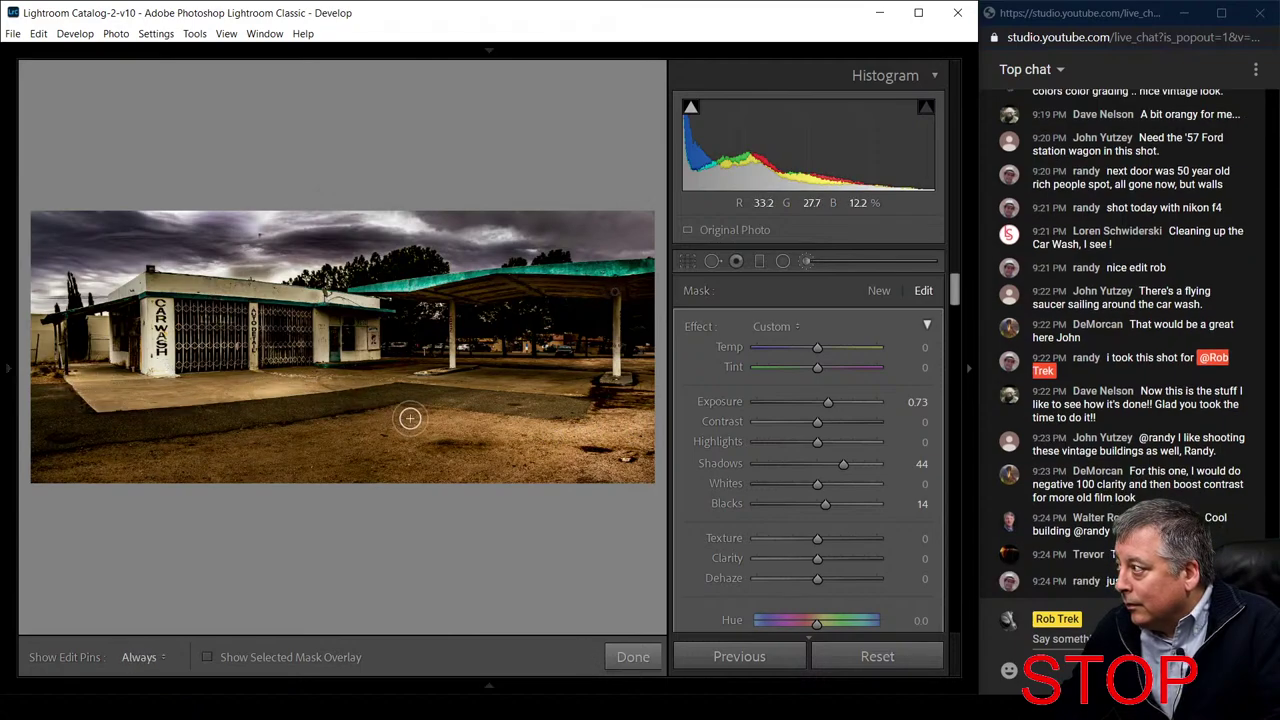
{"action": "key", "text": "h"}
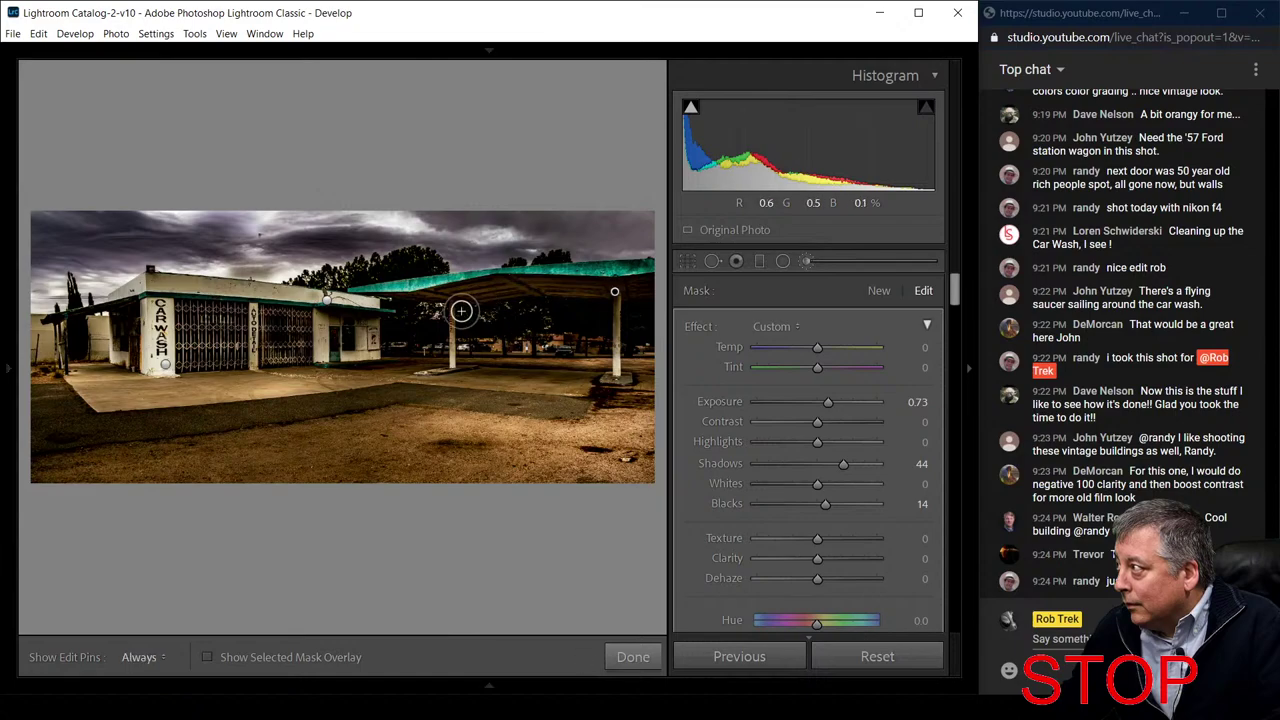
{"action": "key", "text": "h"}
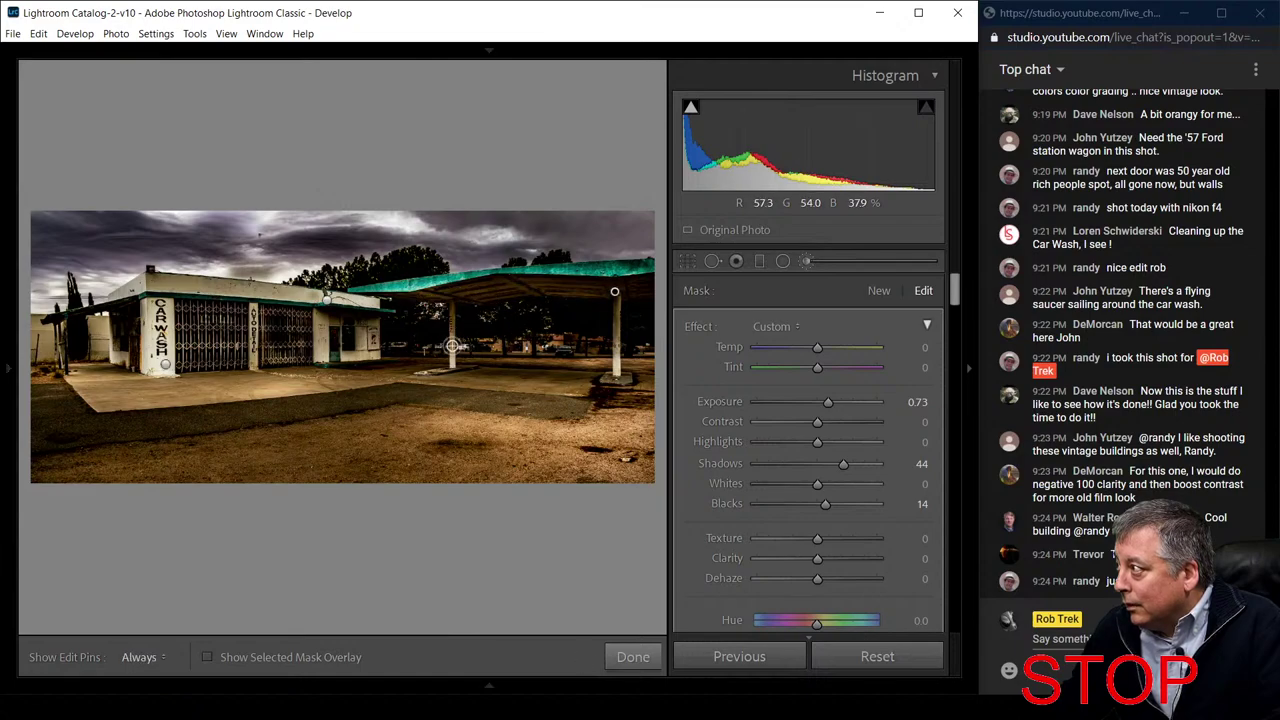
{"action": "key", "text": "h"}
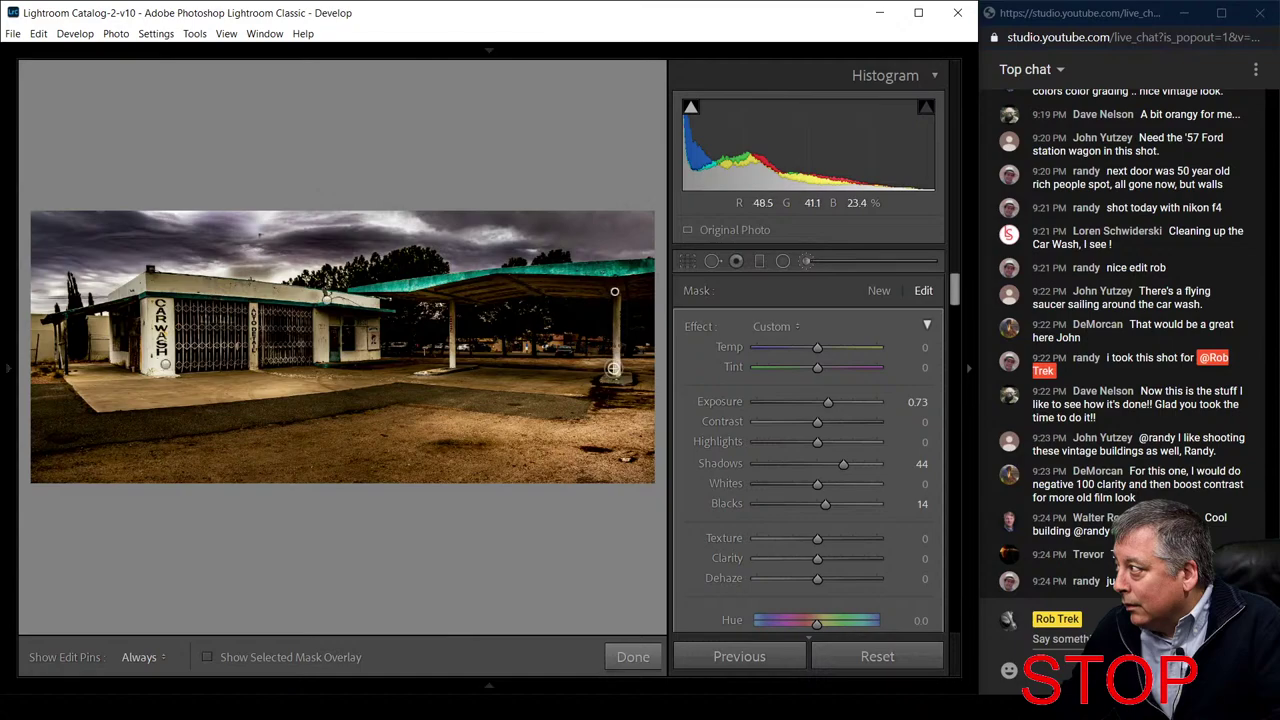
{"action": "key", "text": "h"}
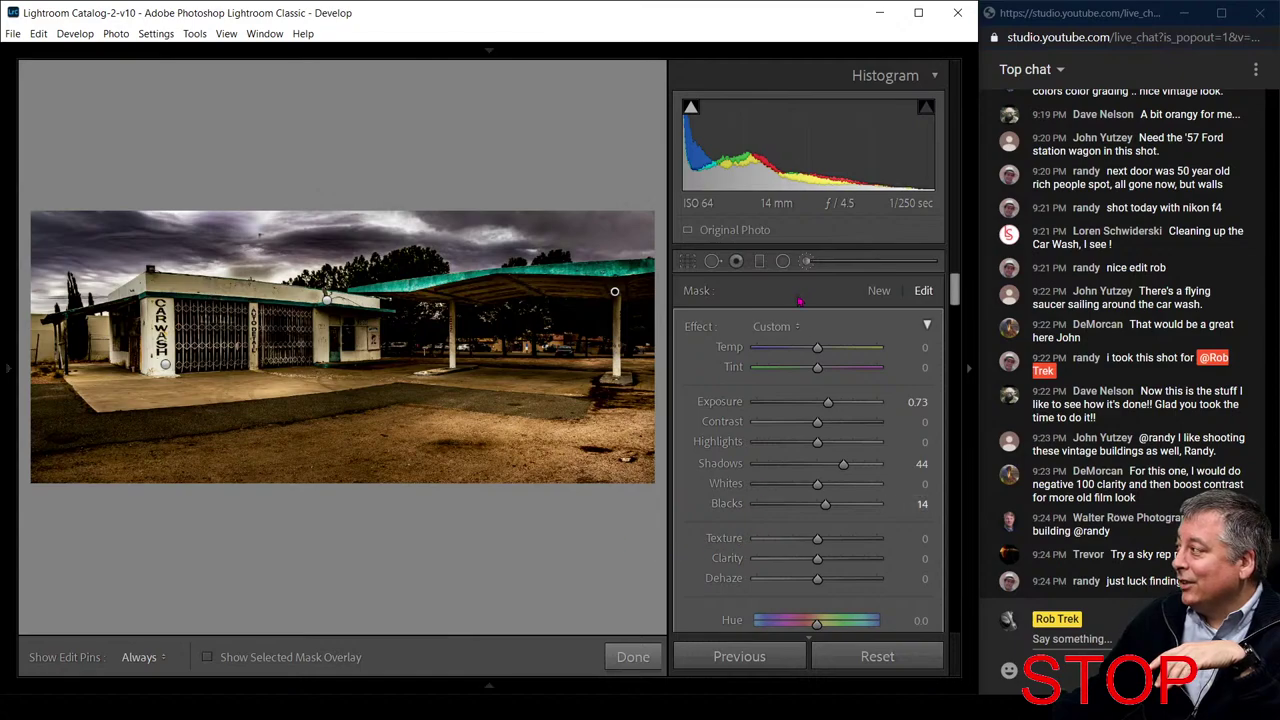
{"action": "left_click", "coordinate": [807, 266]}
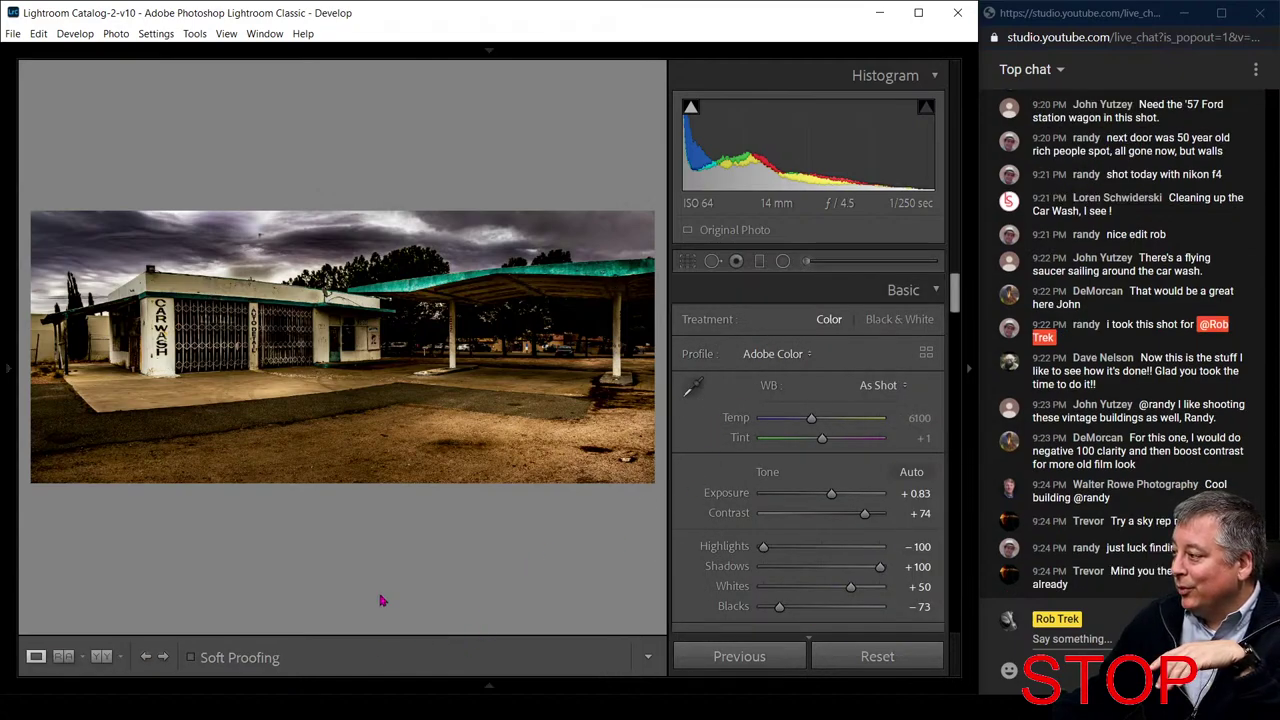
Compare the edited photo with the original side by side, hiding the adjustment controls for a larger view
{"action": "key", "text": "y"}
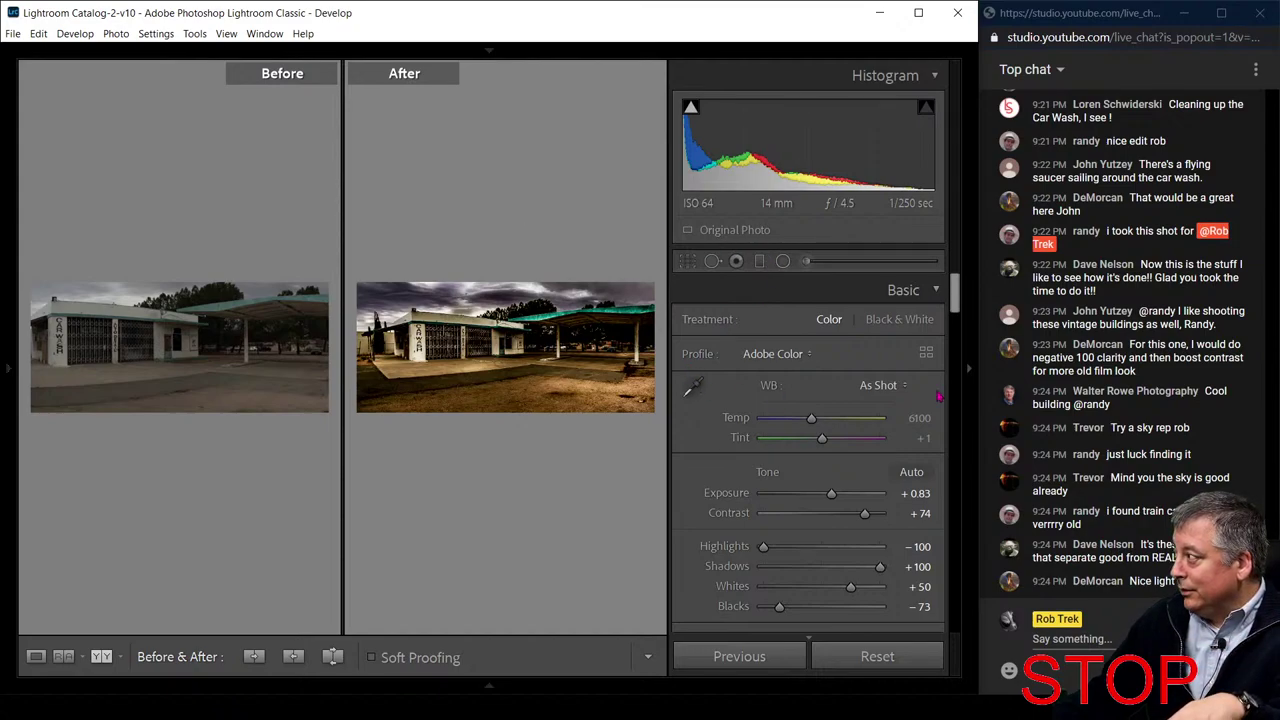
{"action": "left_click", "coordinate": [968, 372]}
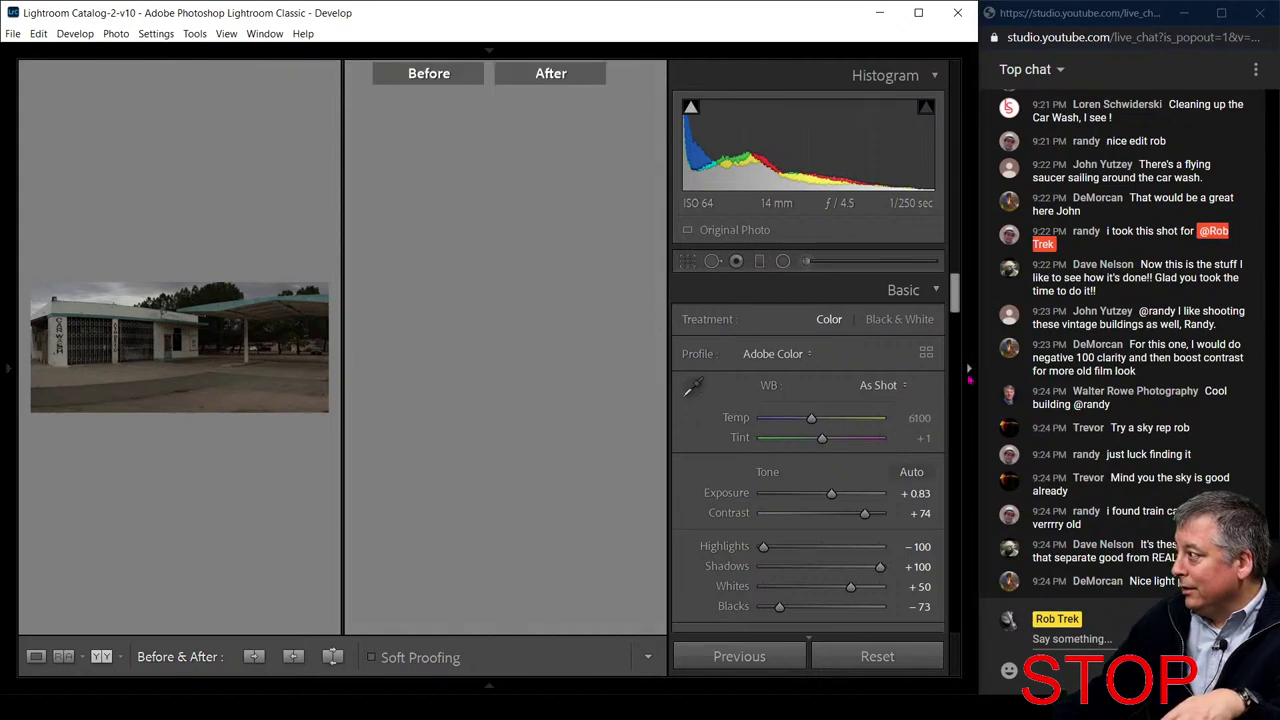